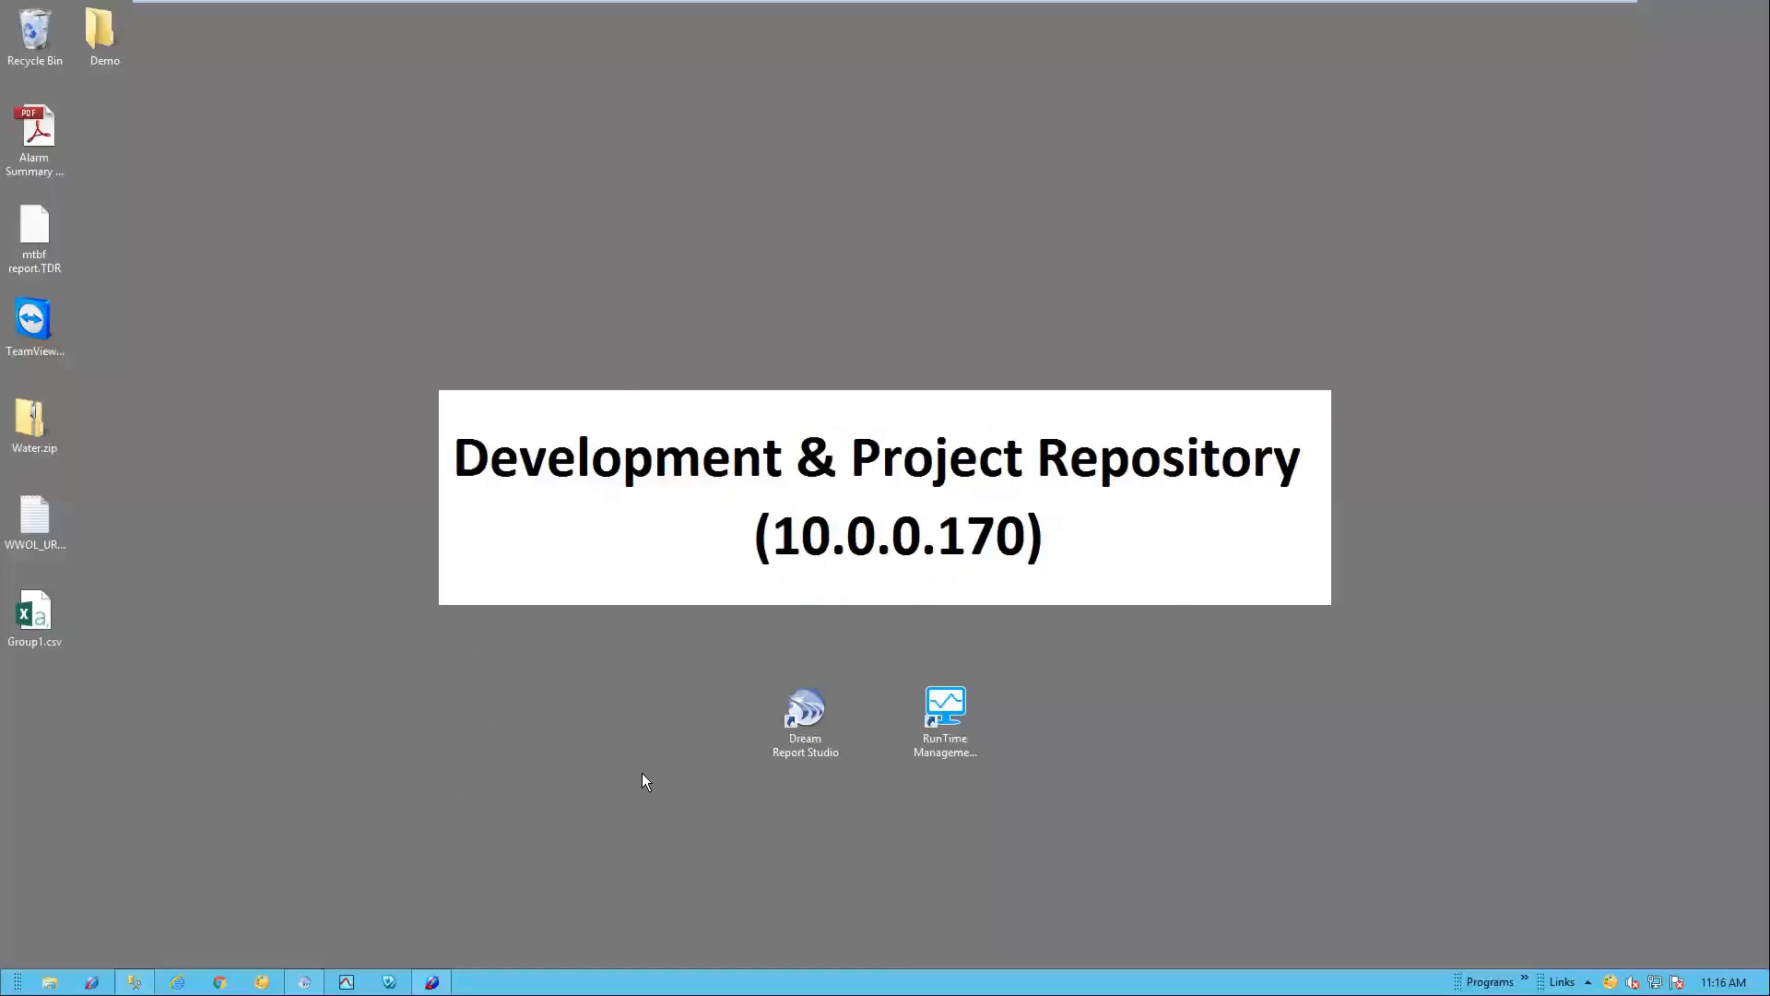
Step: Switch to the Dream Report project and review the OPC server settings of the OPC_QCData driver without changing them
left_click(304, 982)
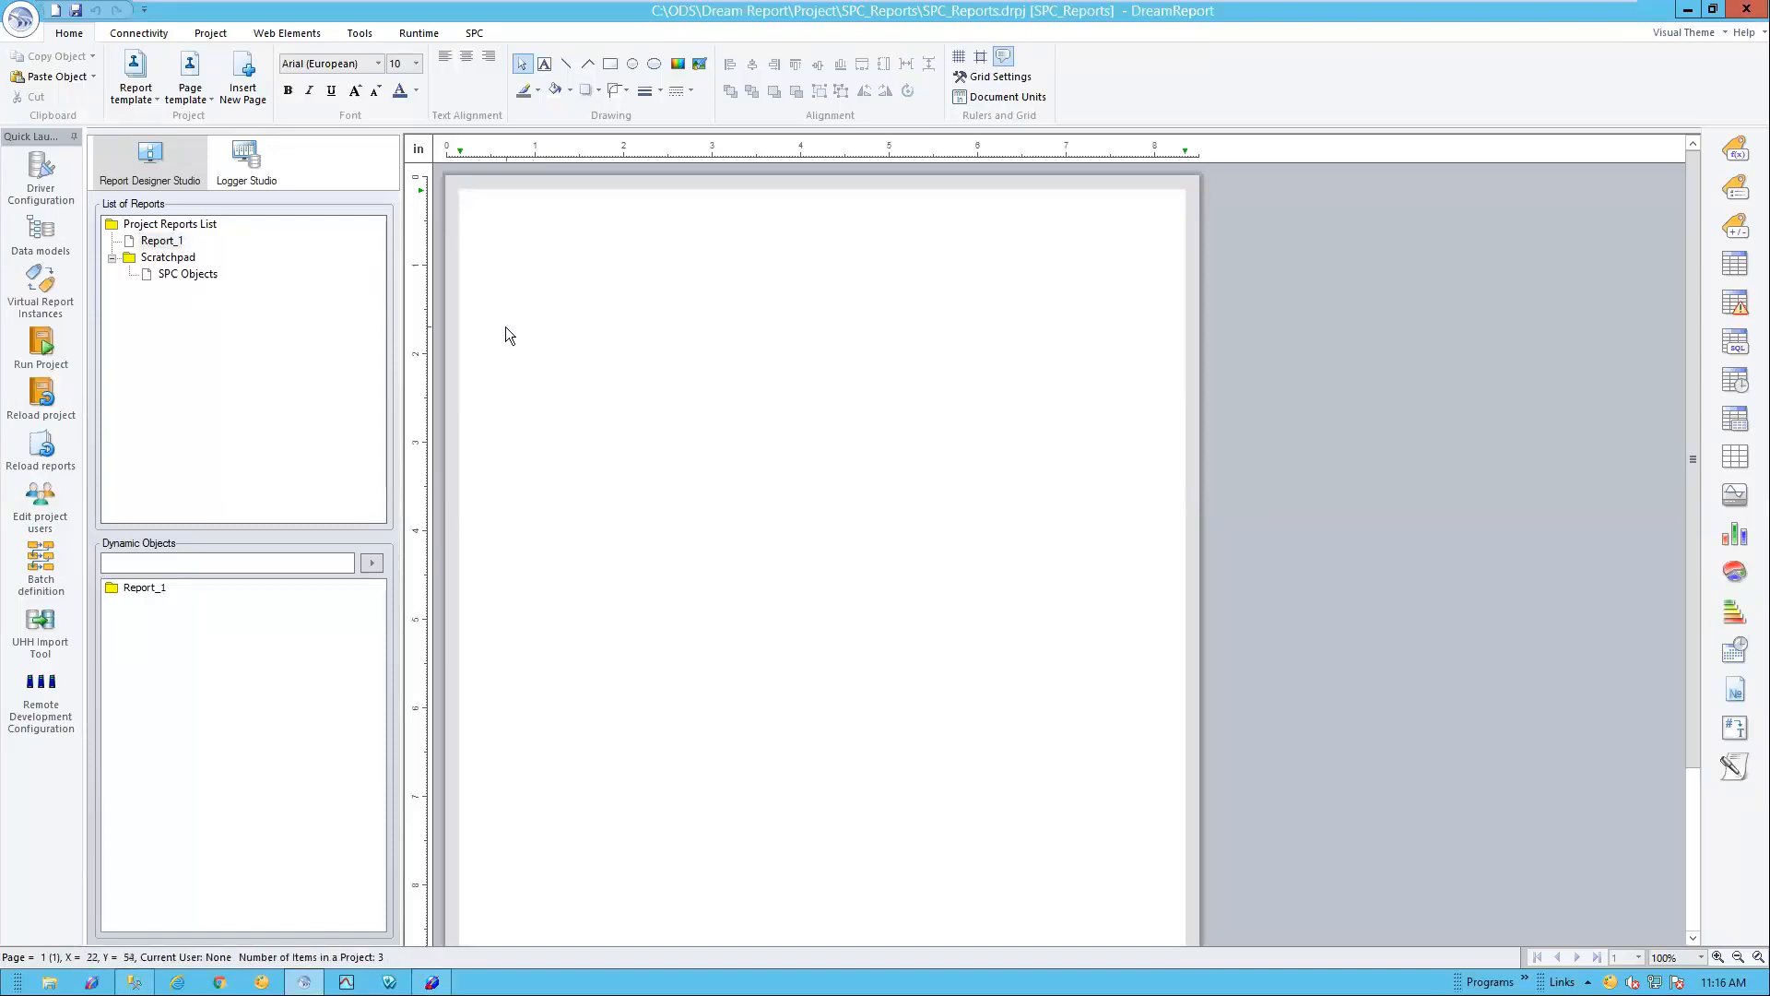
left_click(41, 170)
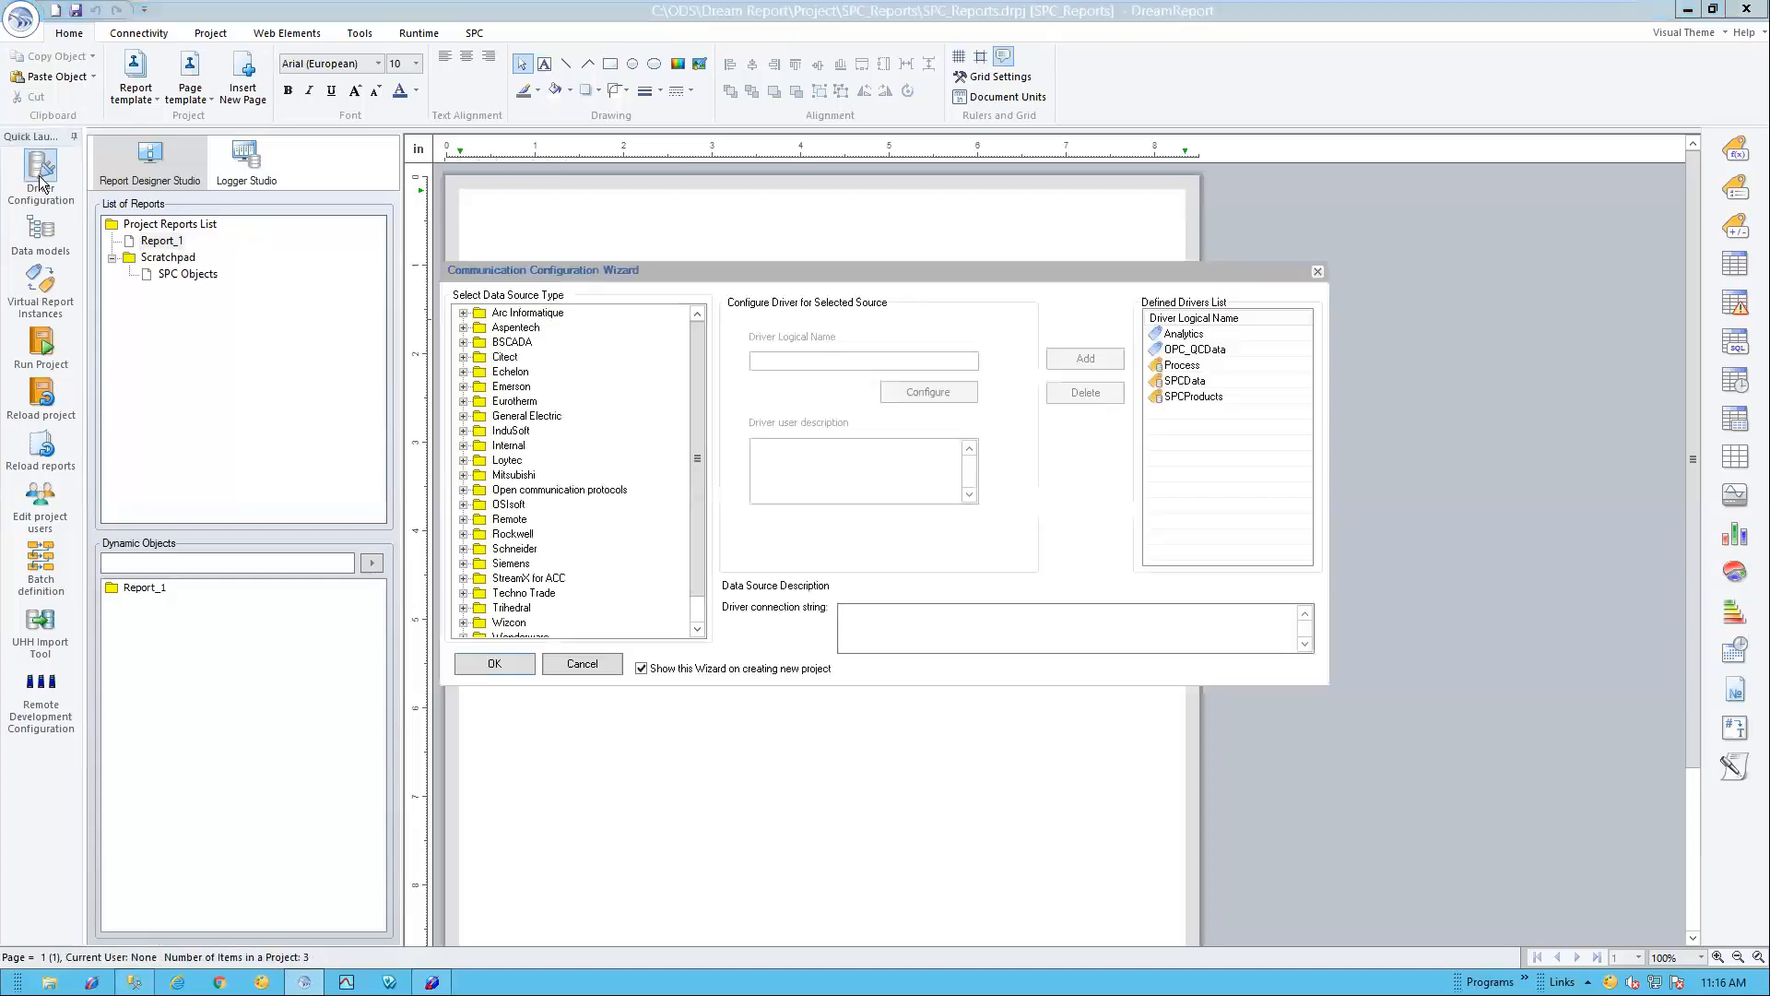
left_click(1189, 351)
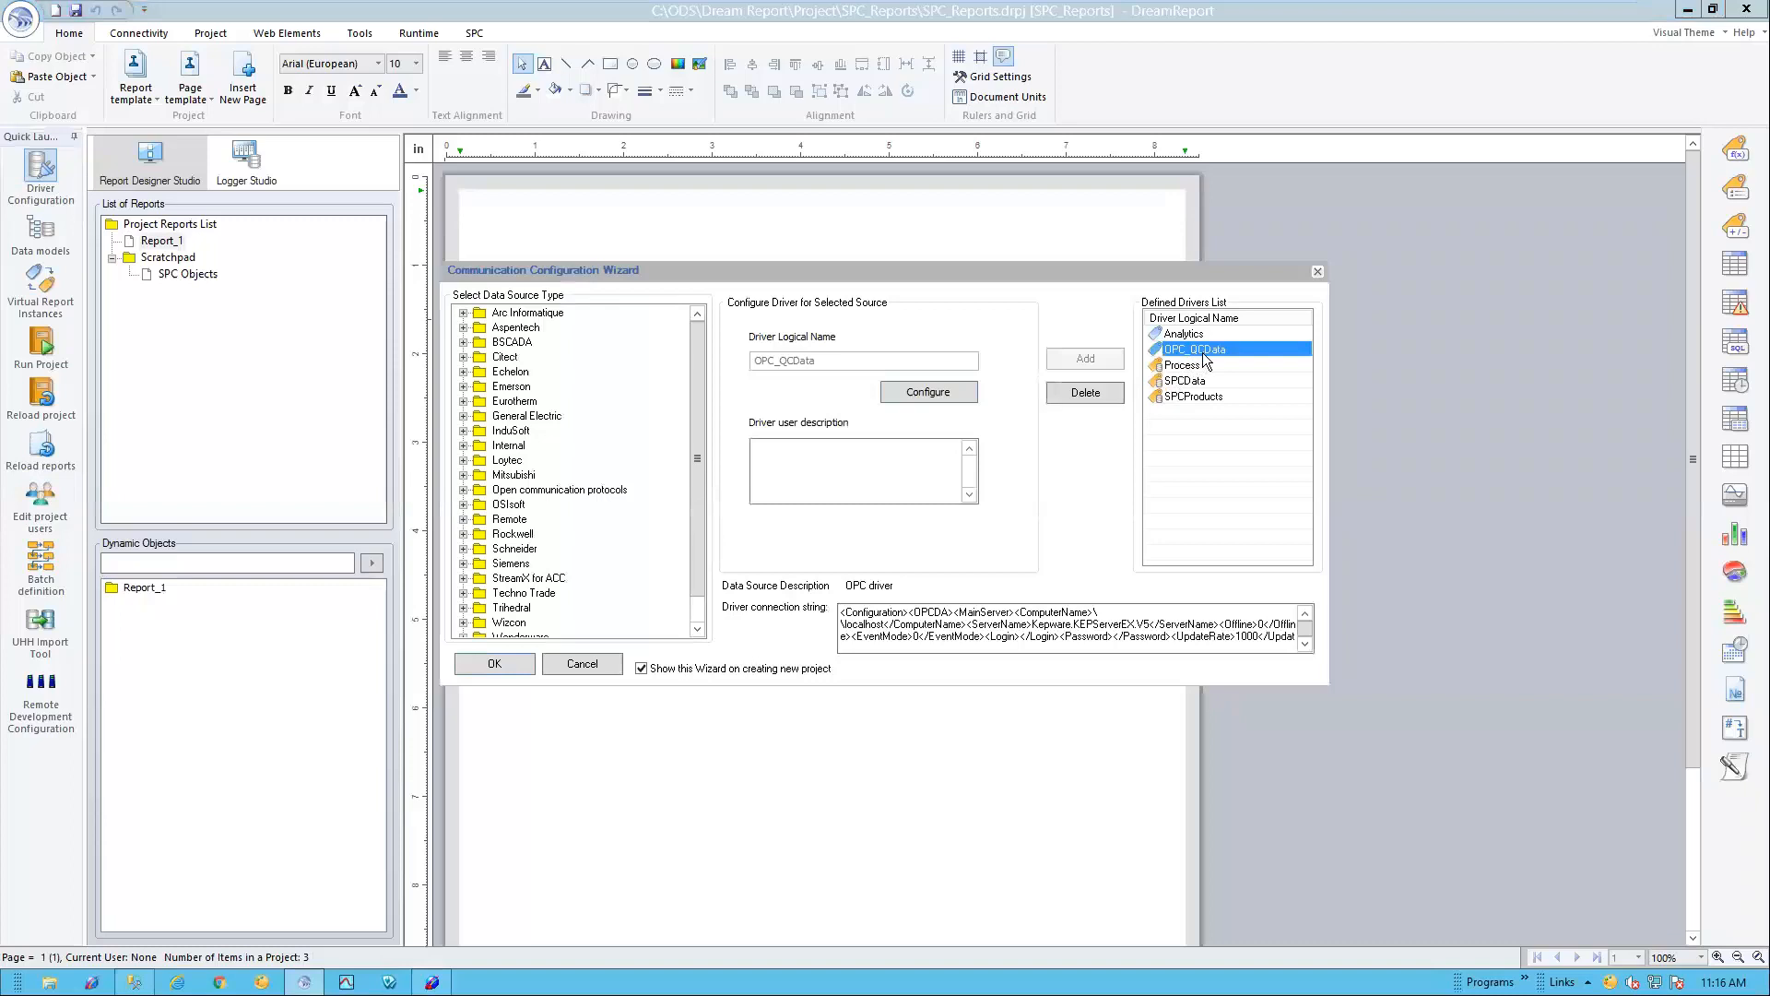
left_click(962, 394)
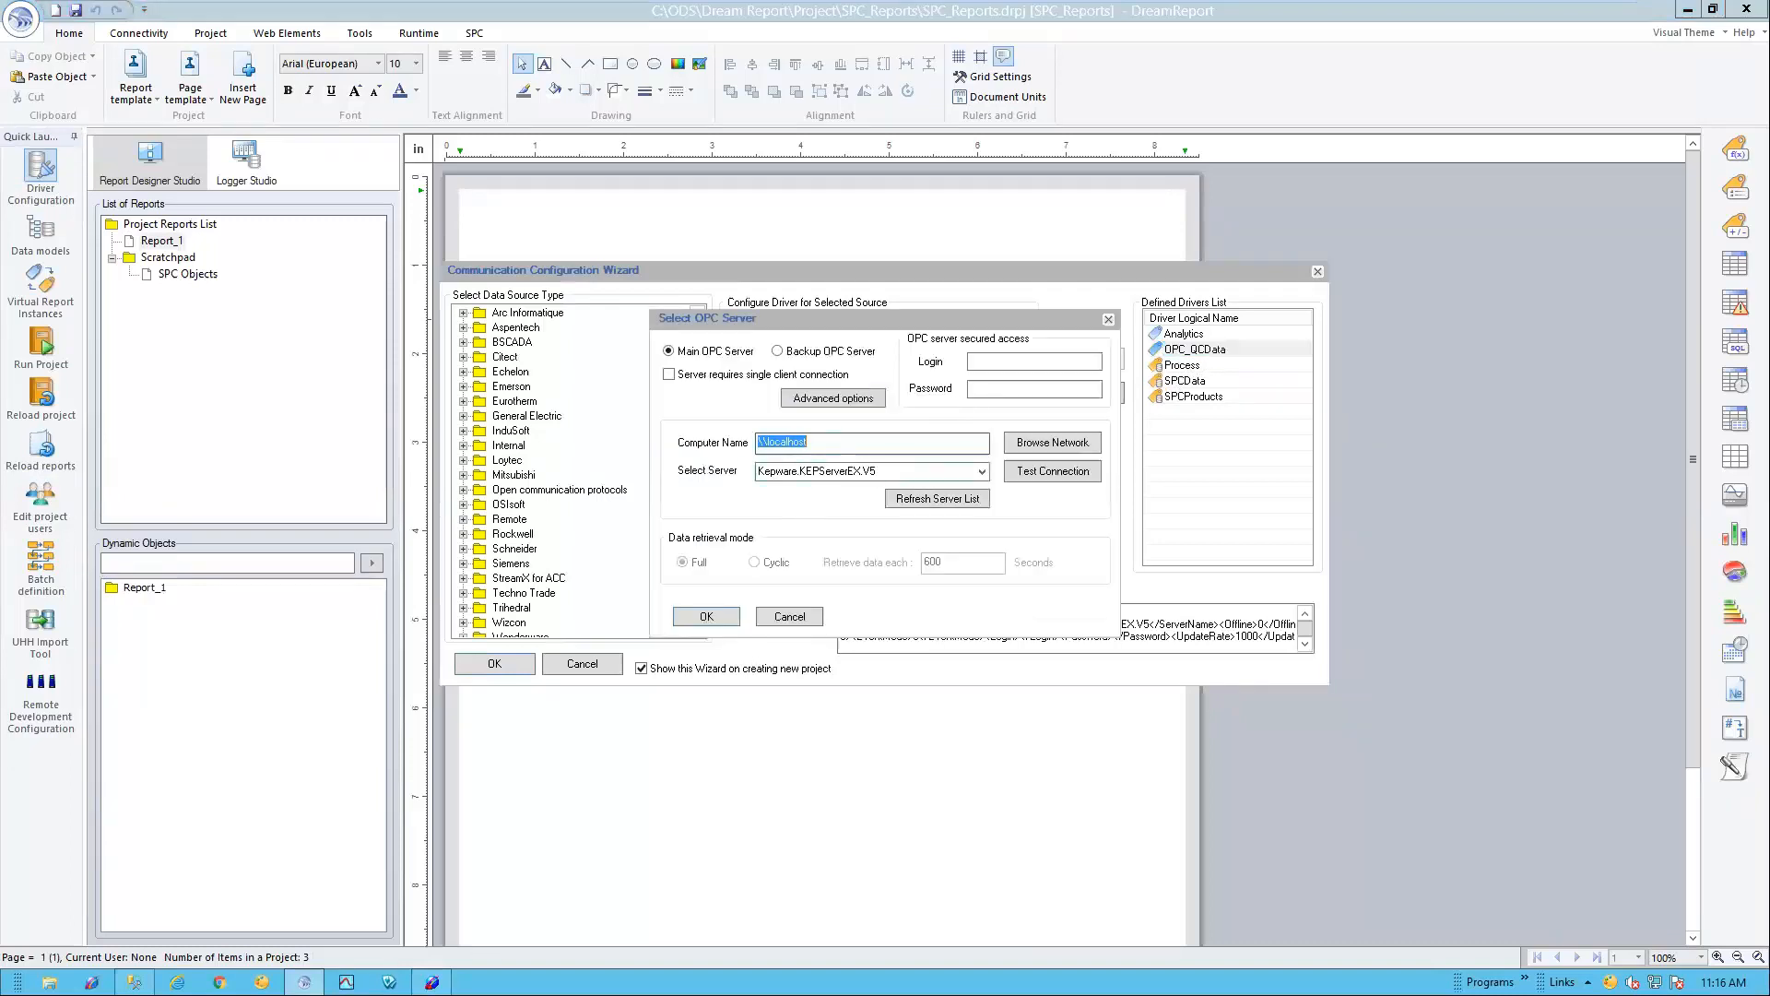
left_click(789, 618)
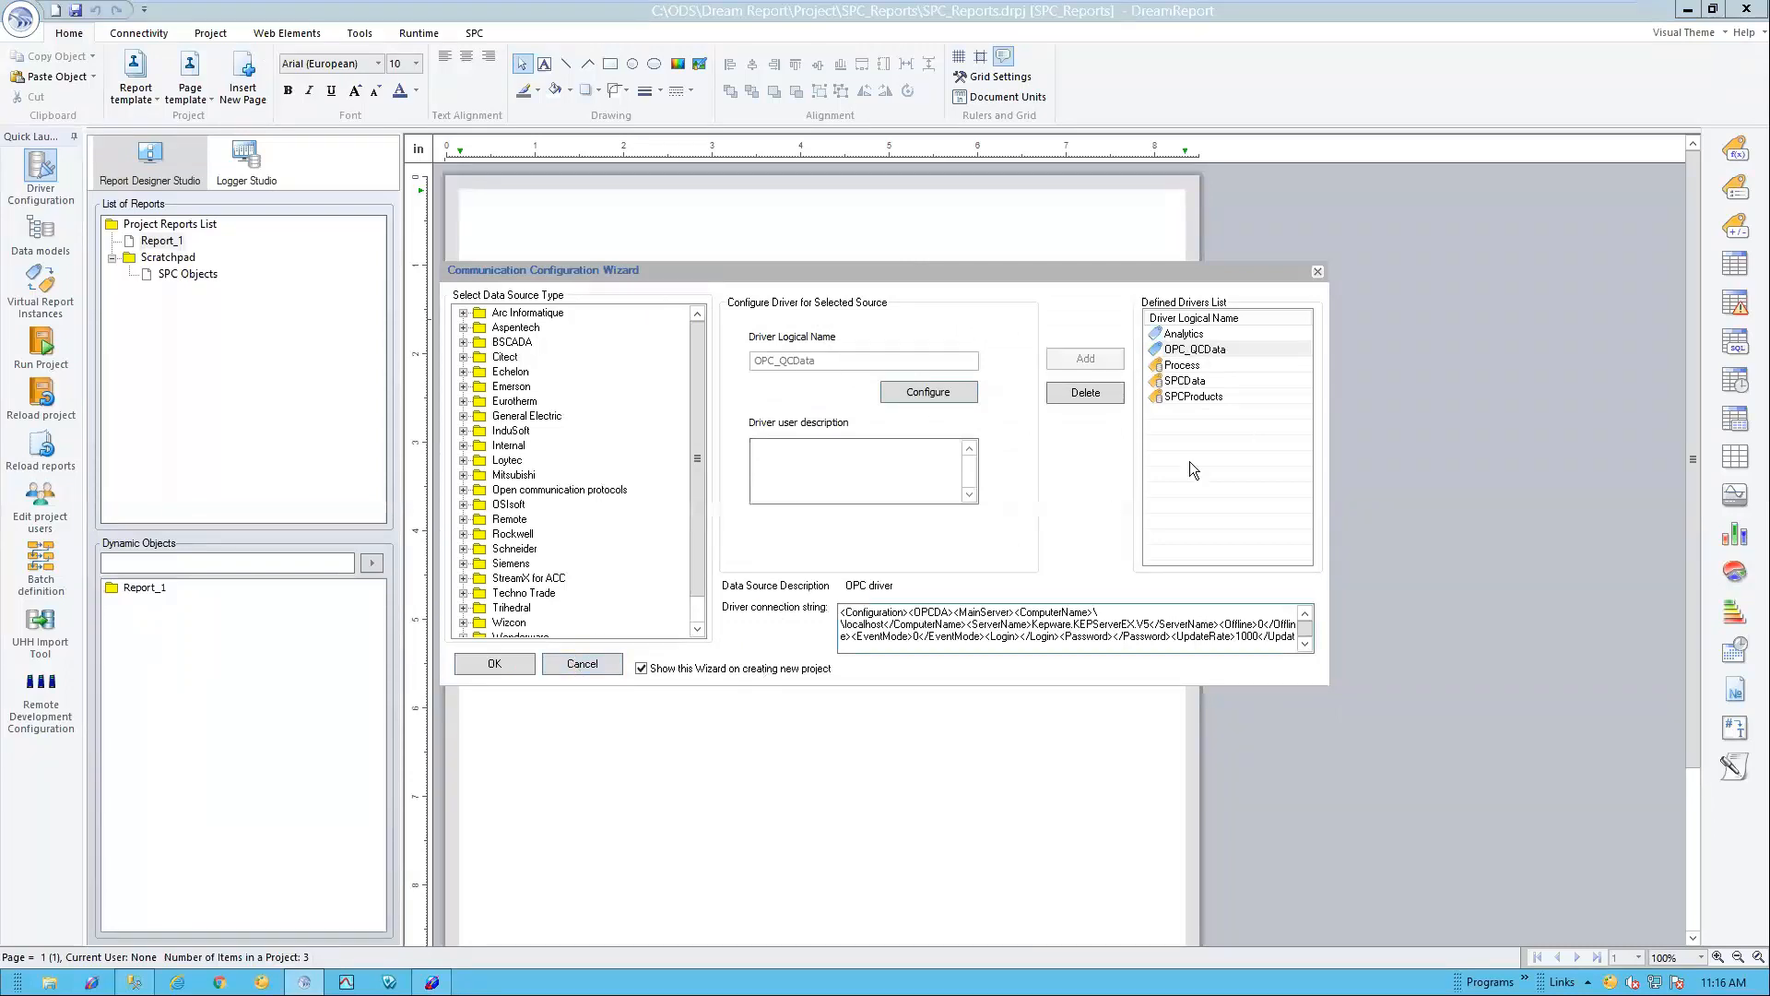
Step: Review the Process and SPCData drivers, then examine the SPCMeasurements and SPCProducts tables in SQL Server Management Studio
left_click(1189, 365)
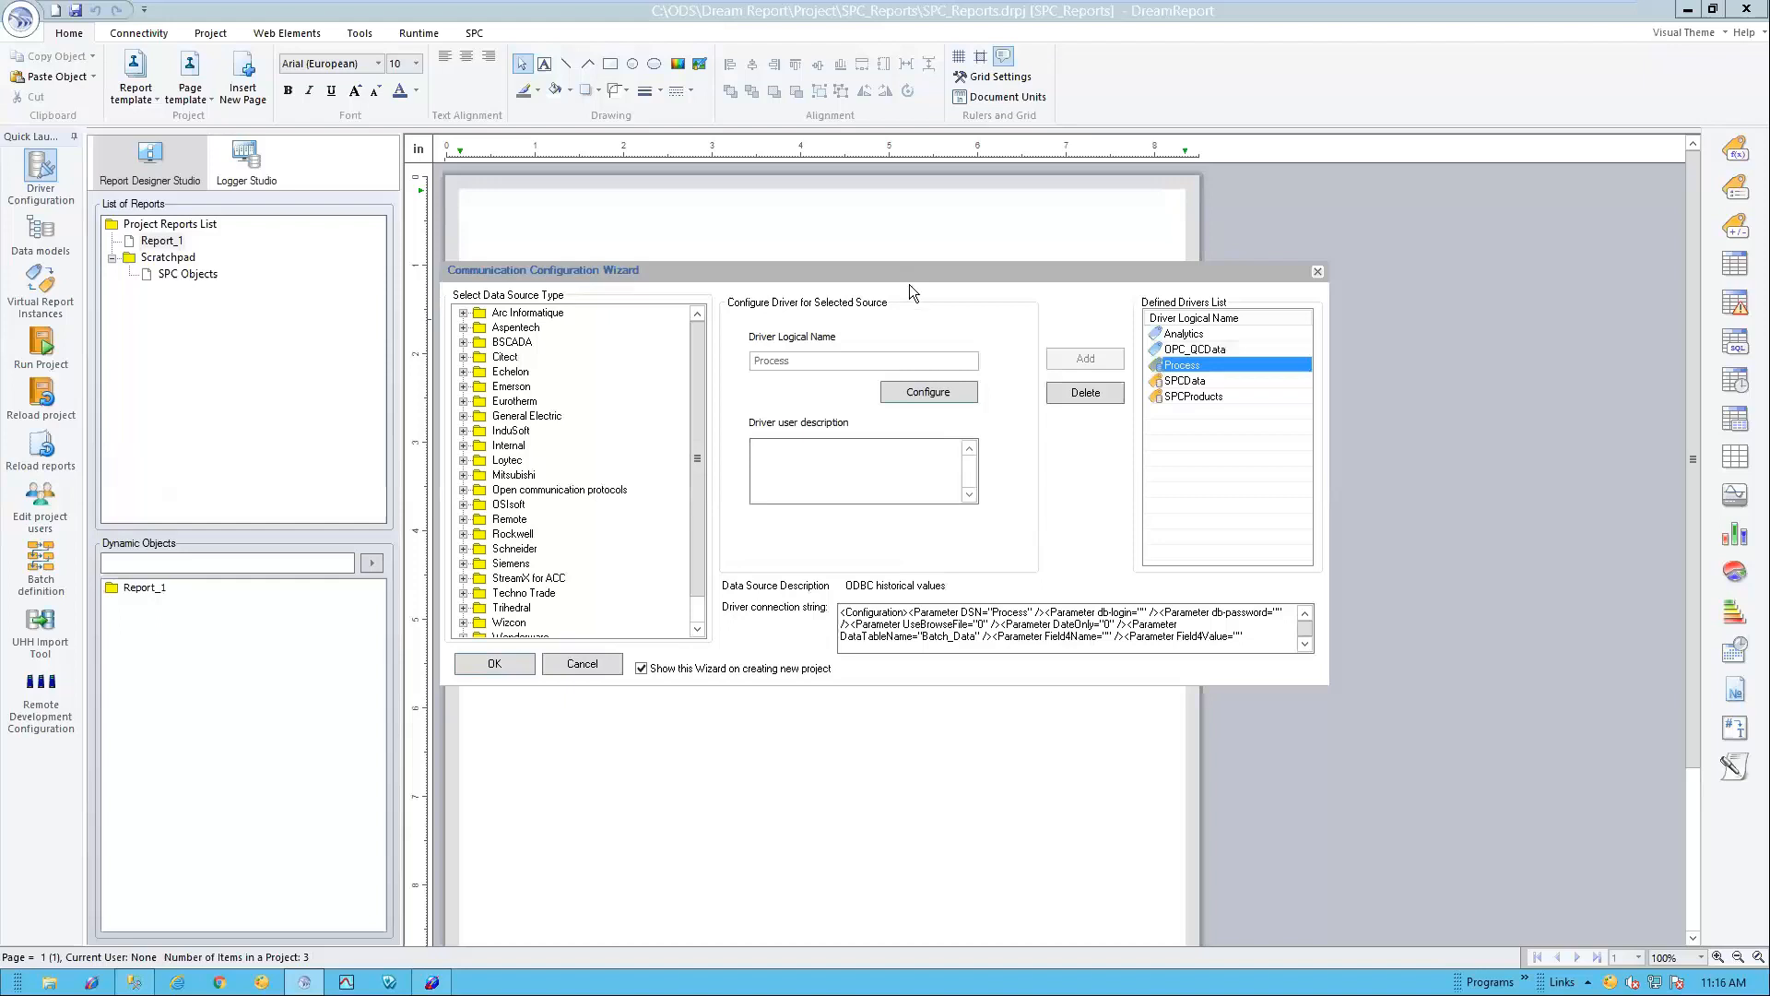
left_click(1199, 382)
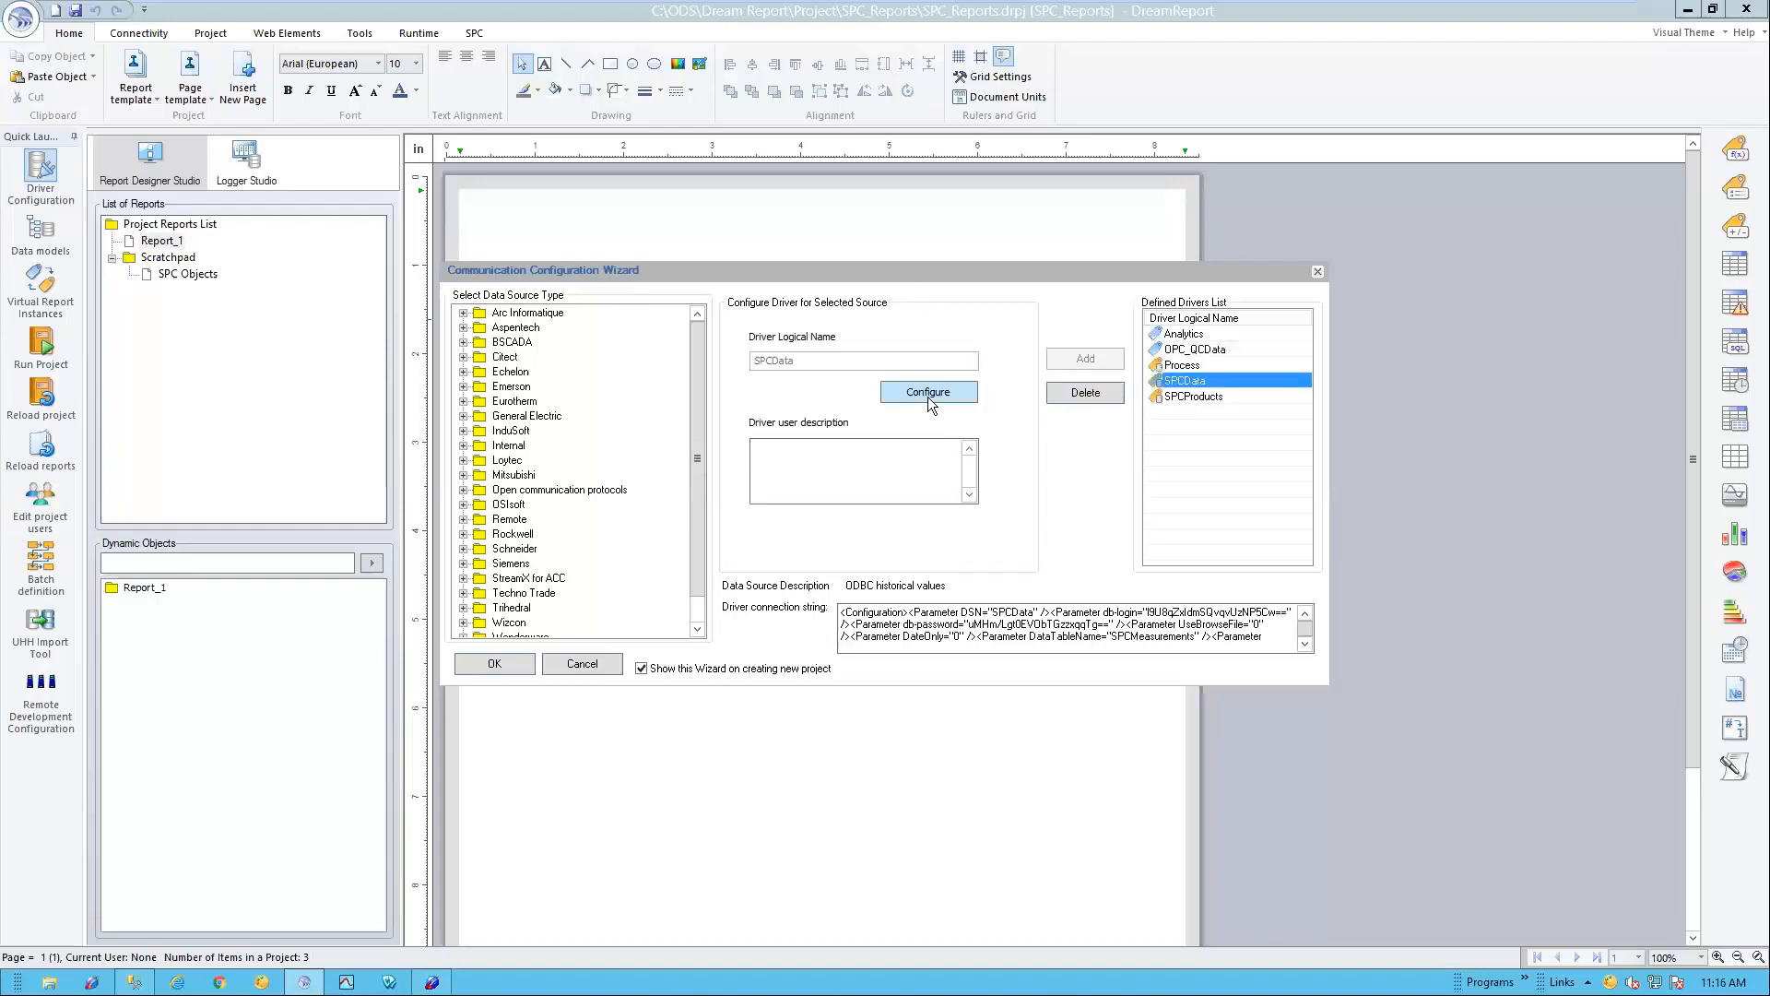
left_click(134, 982)
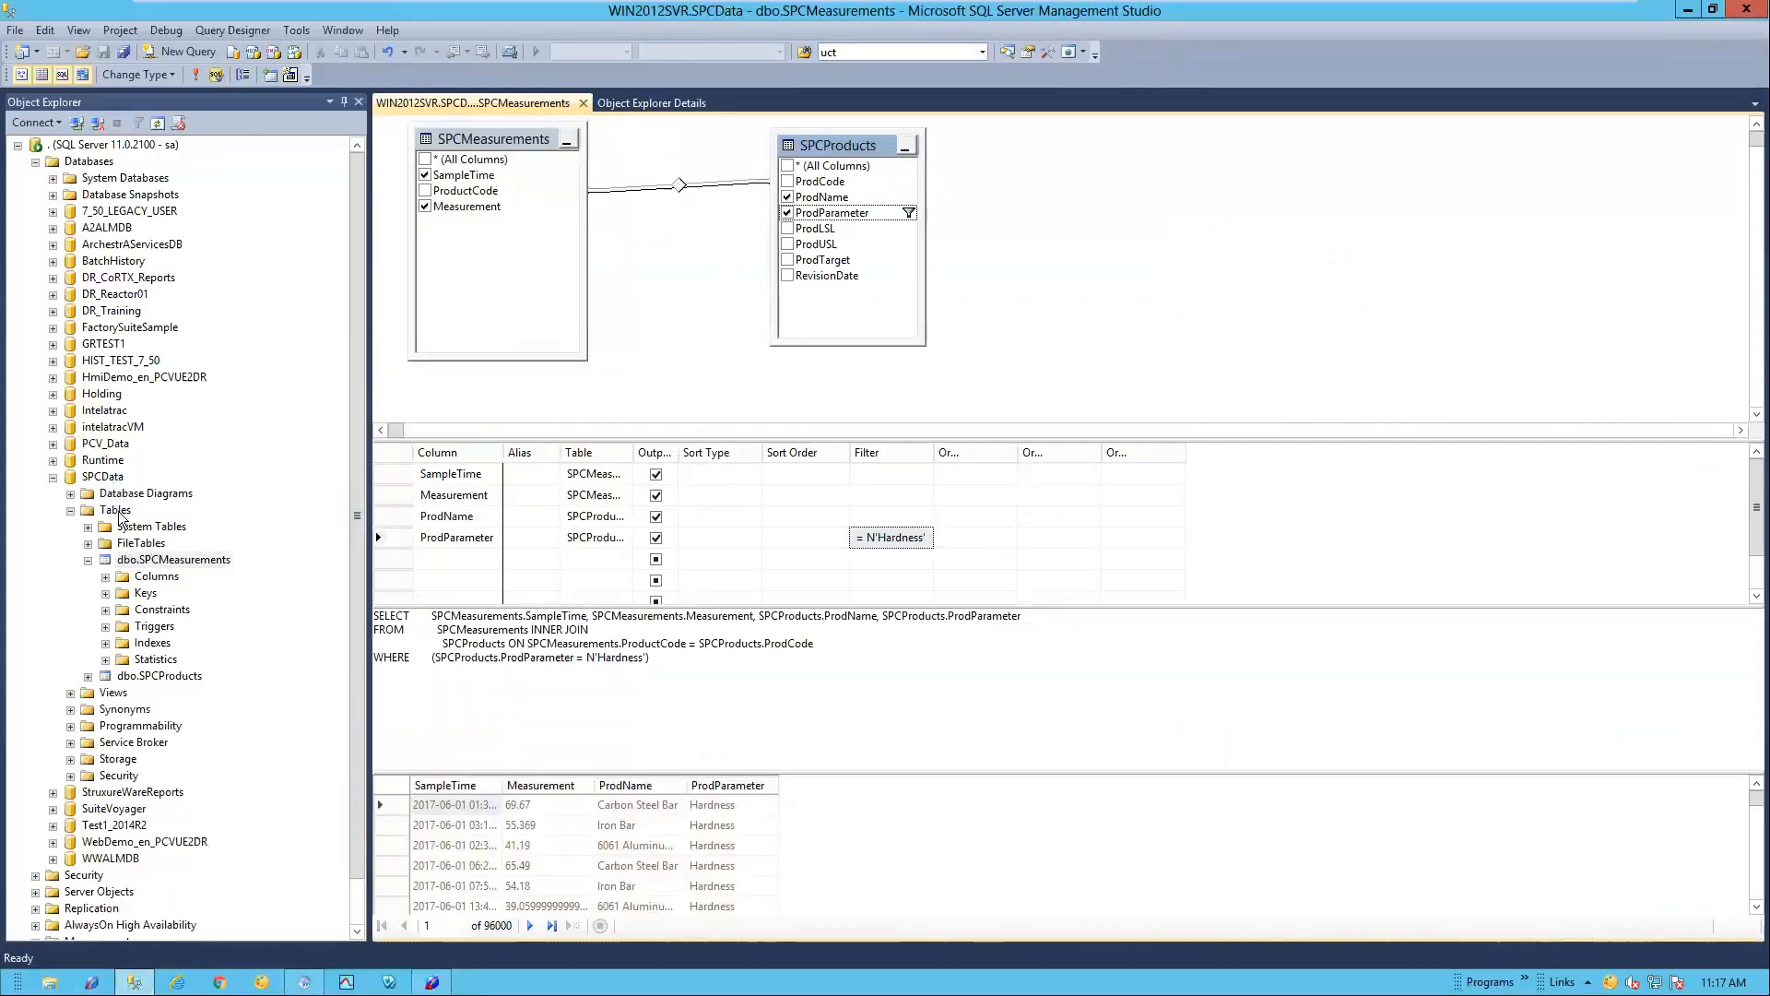
left_click(157, 563)
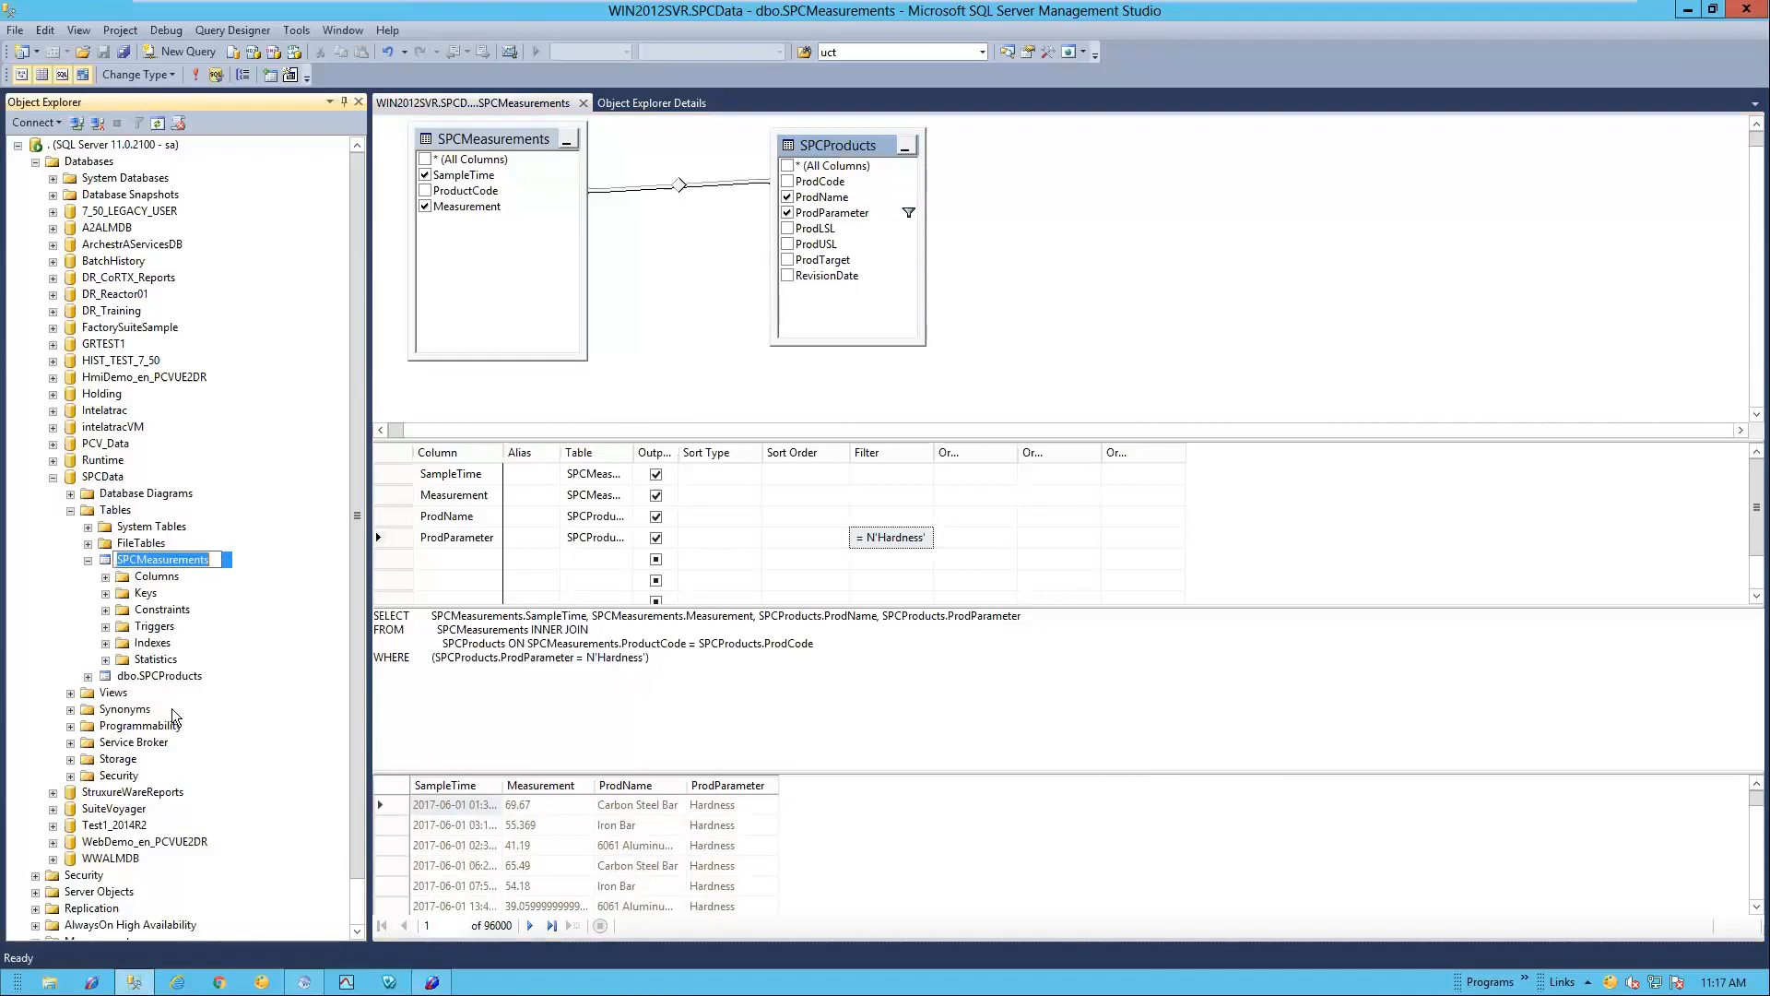
left_click(177, 677)
left_click(195, 561)
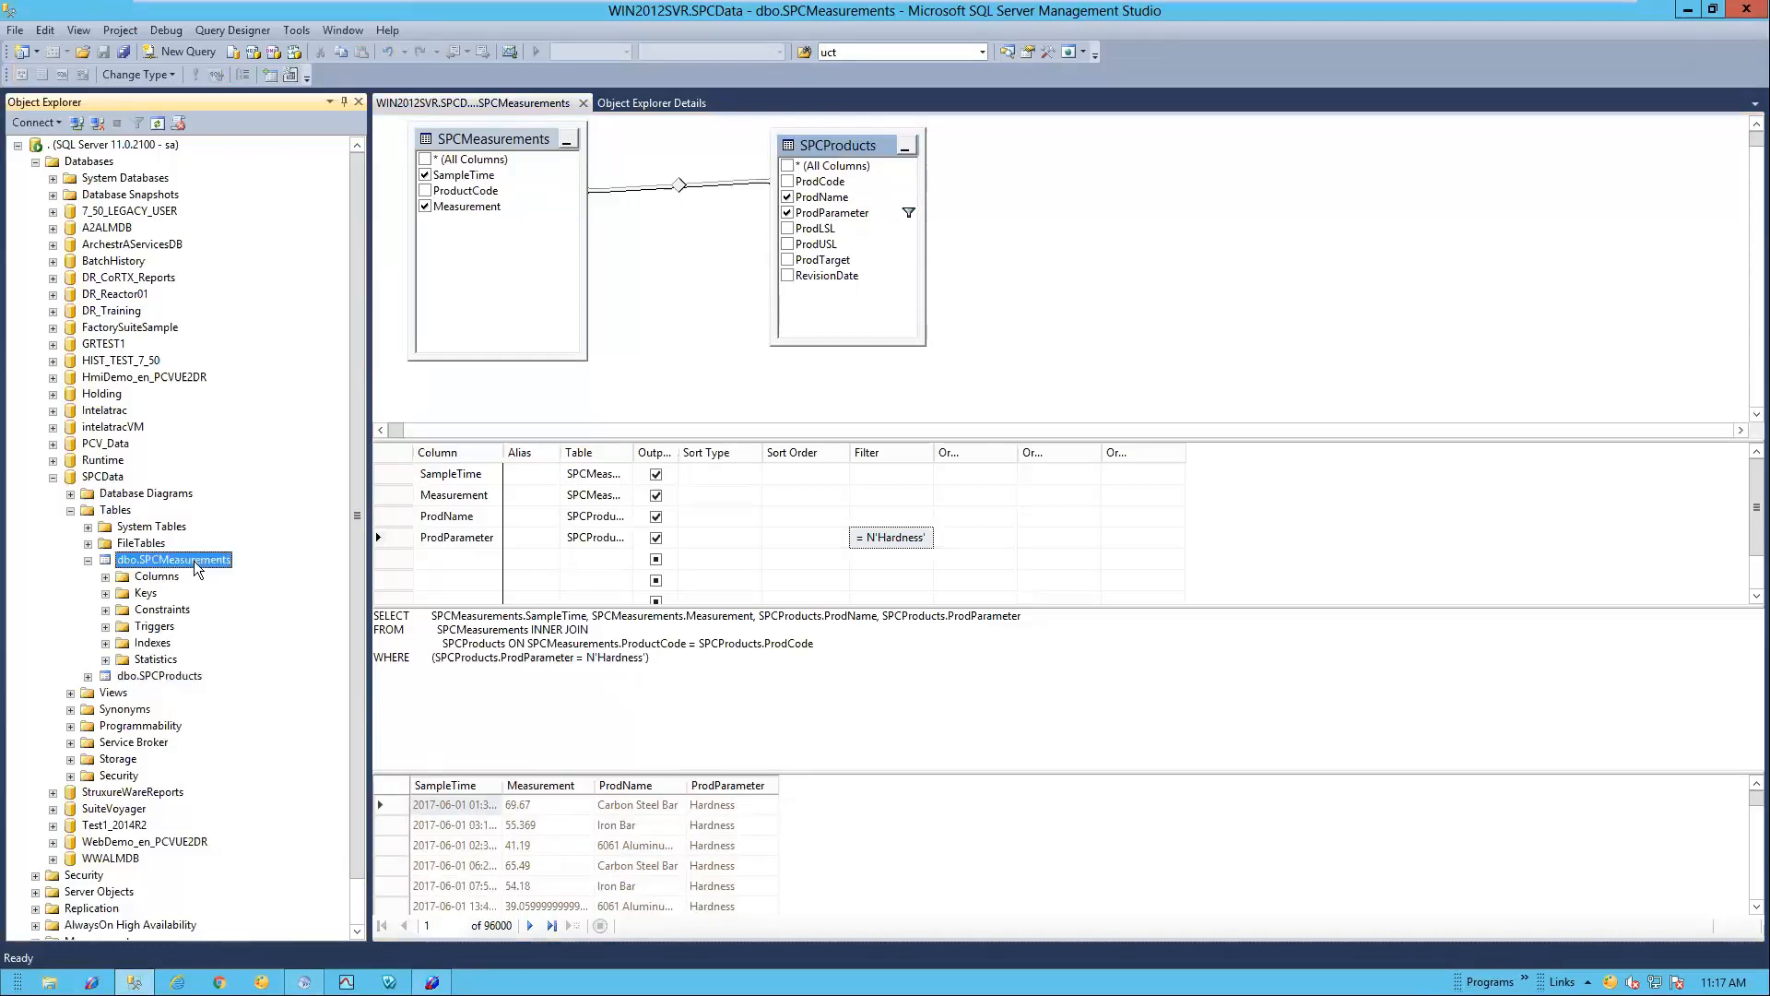
left_click(1688, 12)
Step: Review the database connection settings of the SPCProducts driver and leave the driver configuration without changes
left_click(1171, 397)
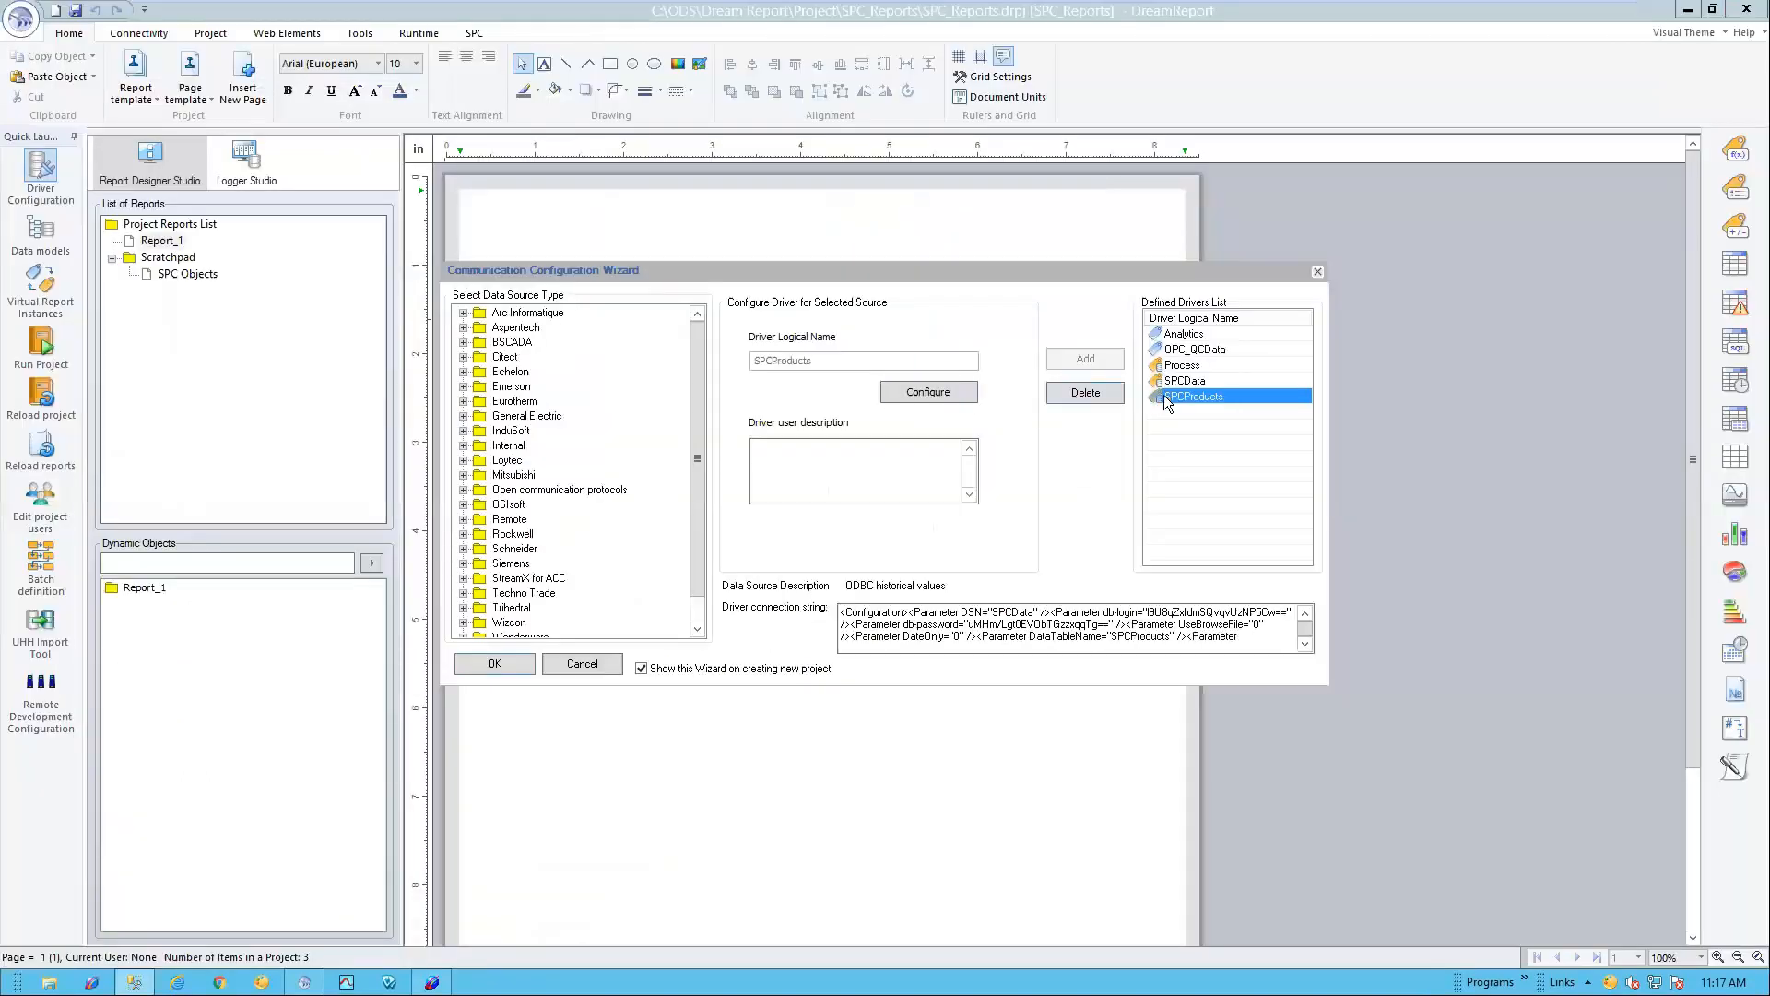
left_click(940, 394)
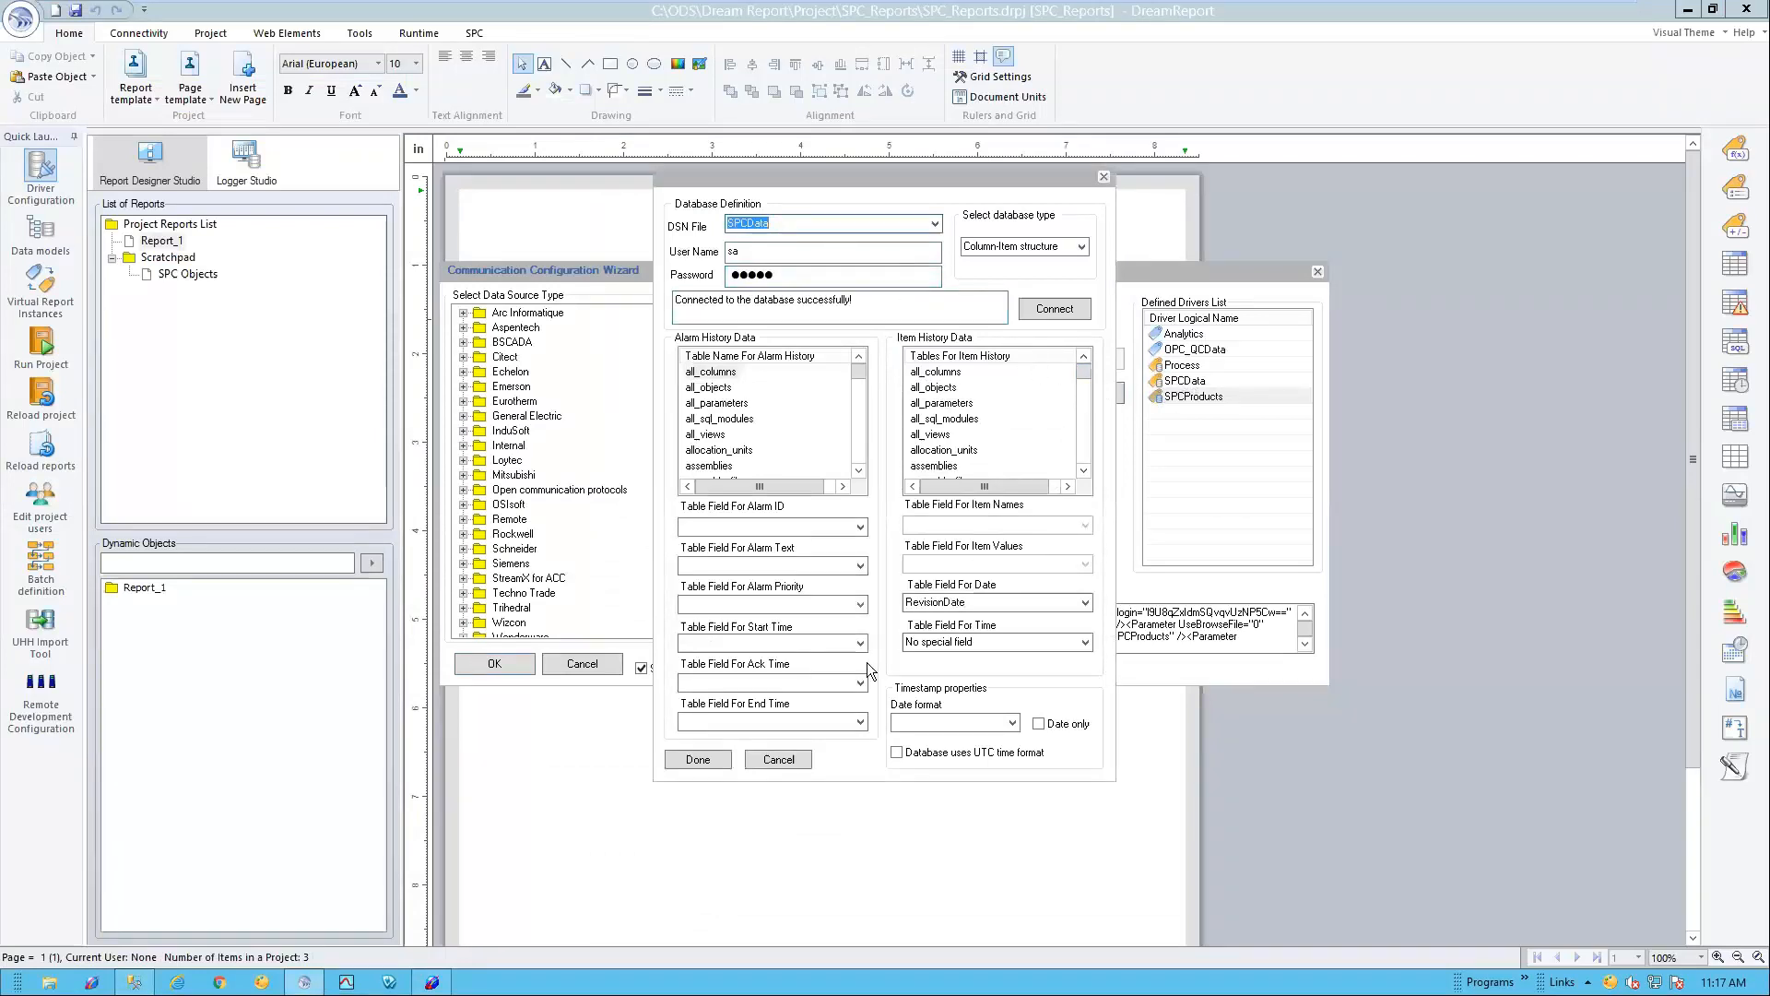
left_click(778, 759)
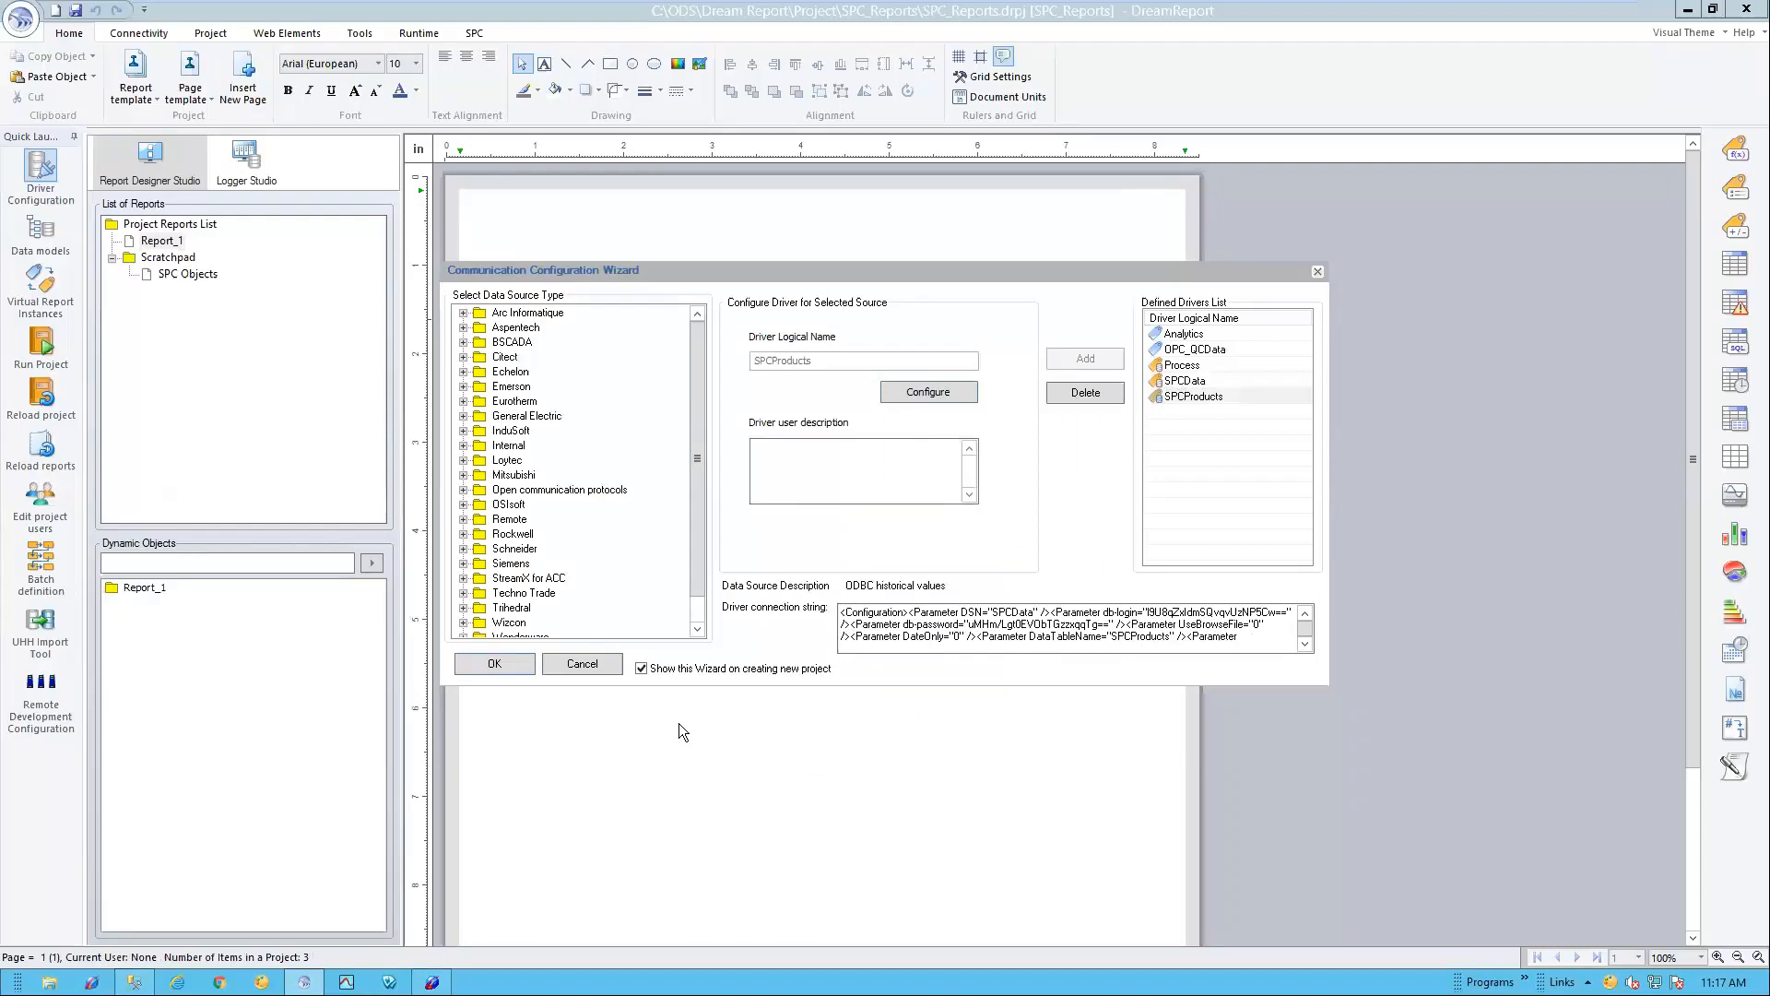
left_click(592, 669)
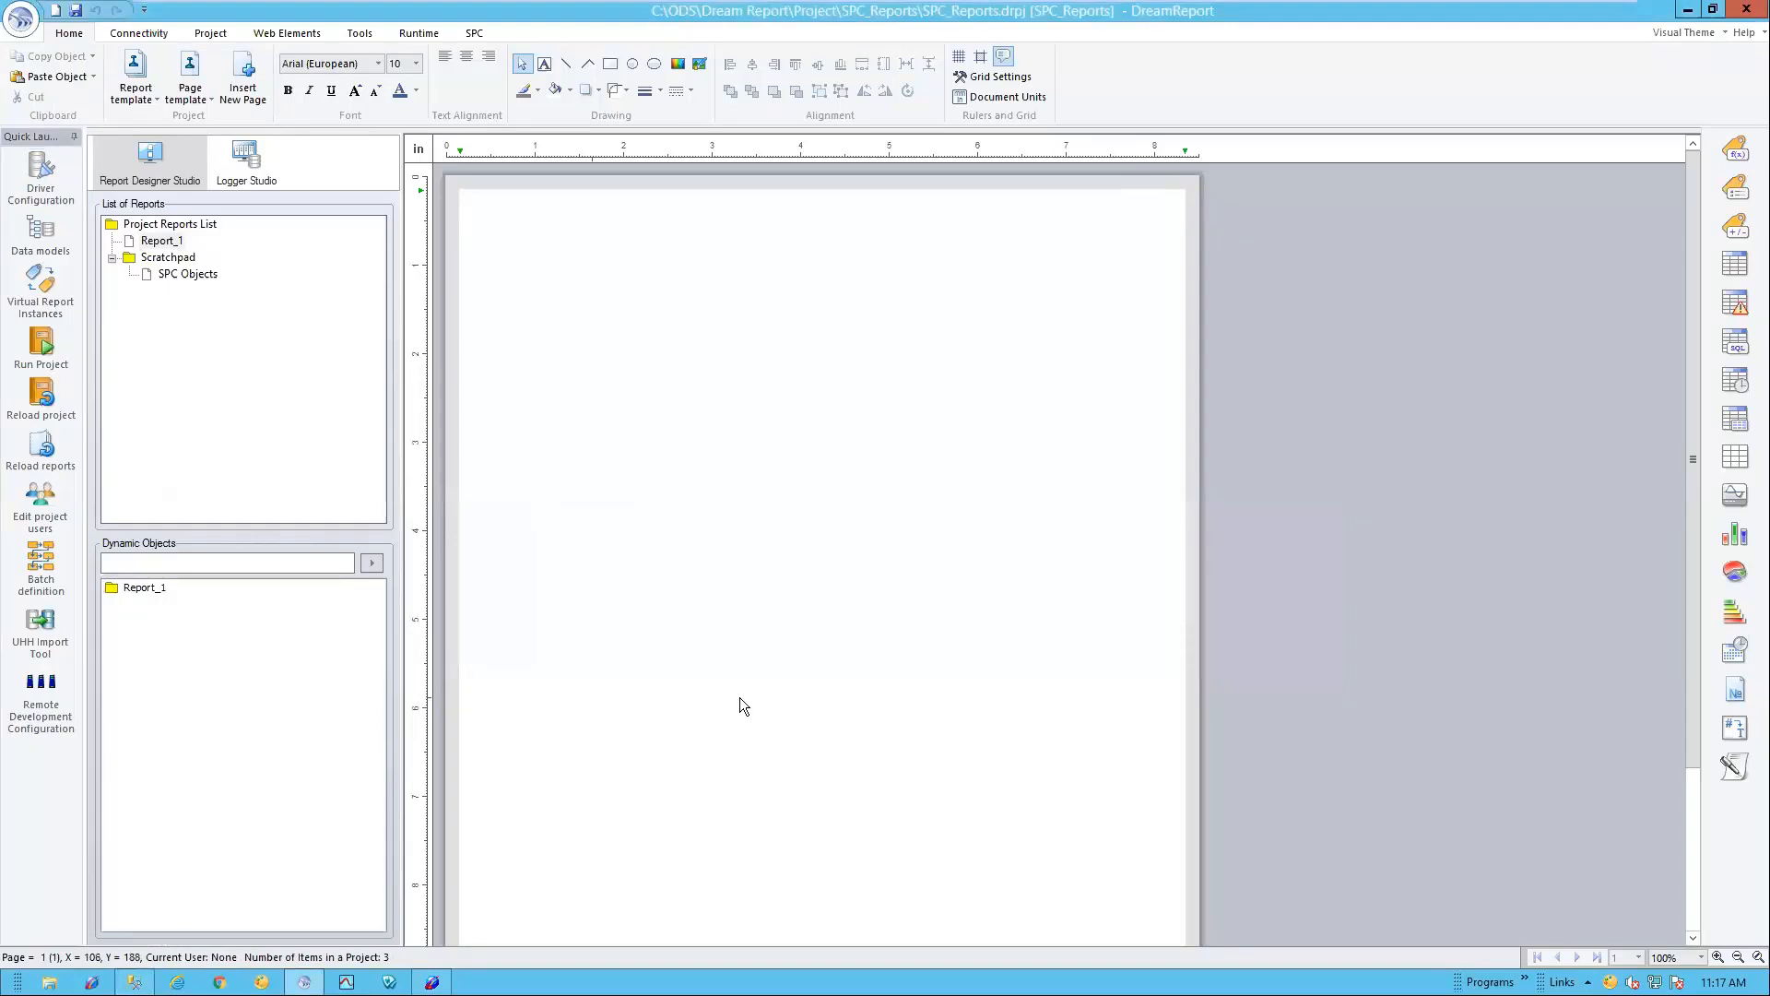
Step: In the SPC configuration, name the definition QCTest1 and clear its advanced SQL condition
left_click(475, 35)
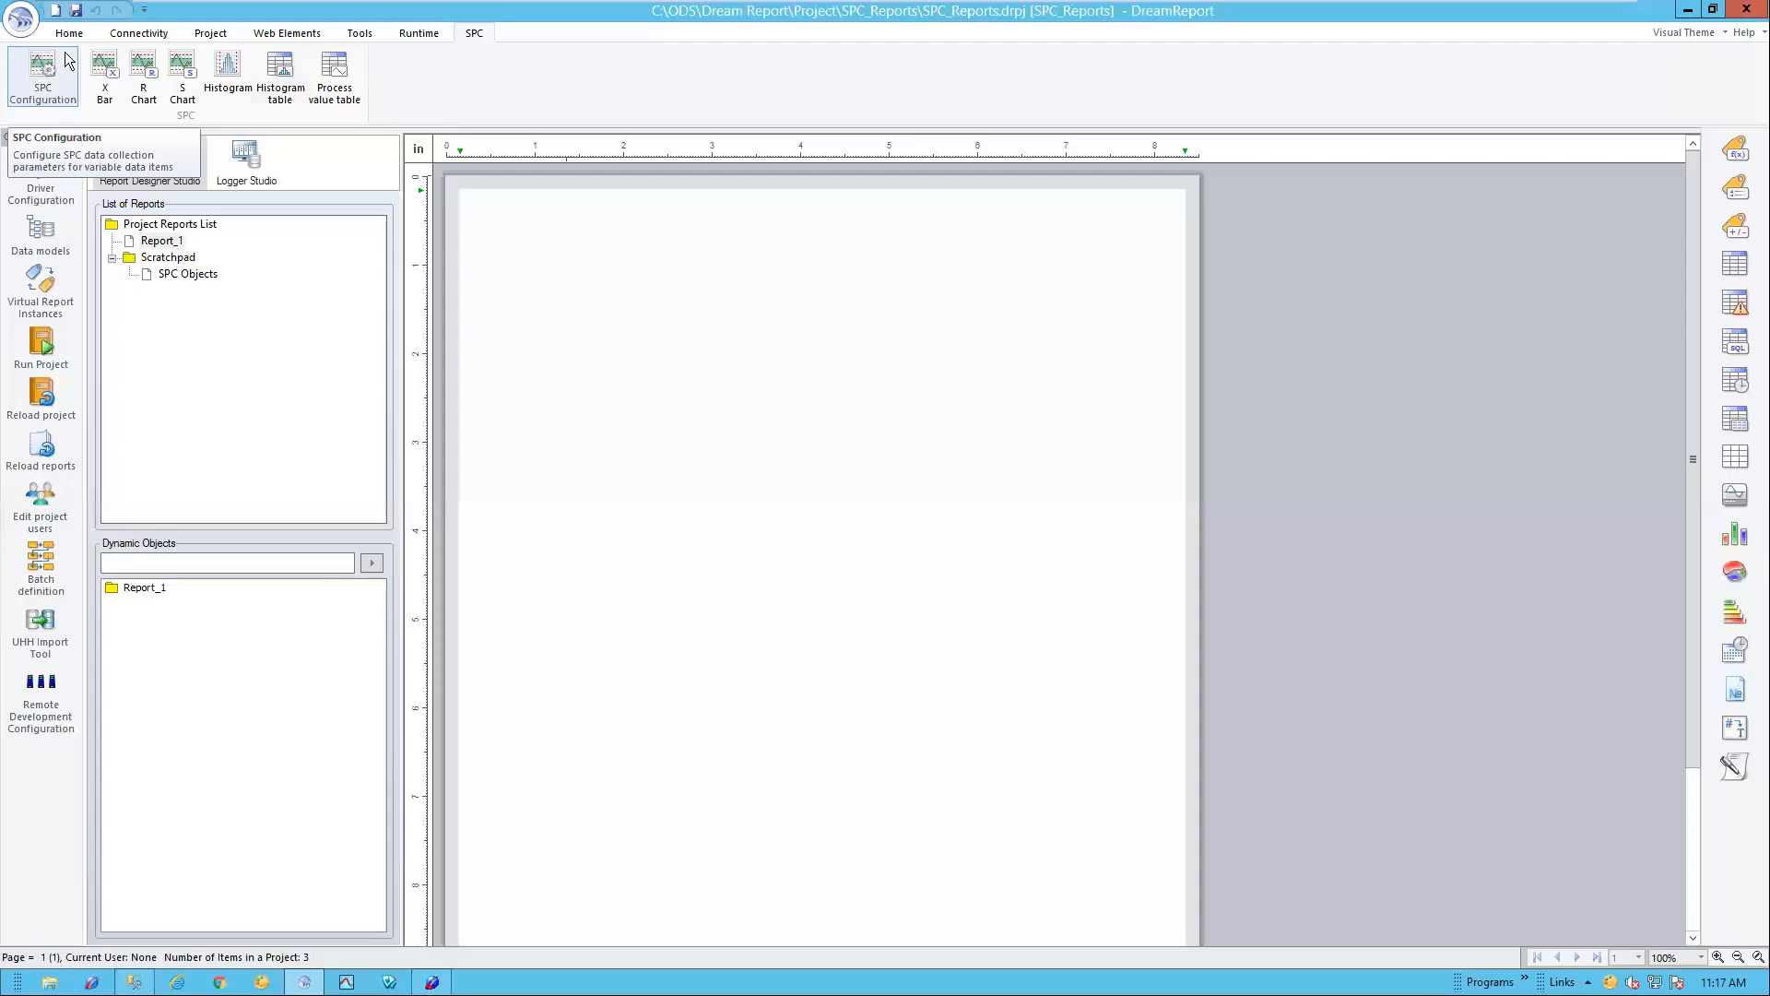
left_click(39, 67)
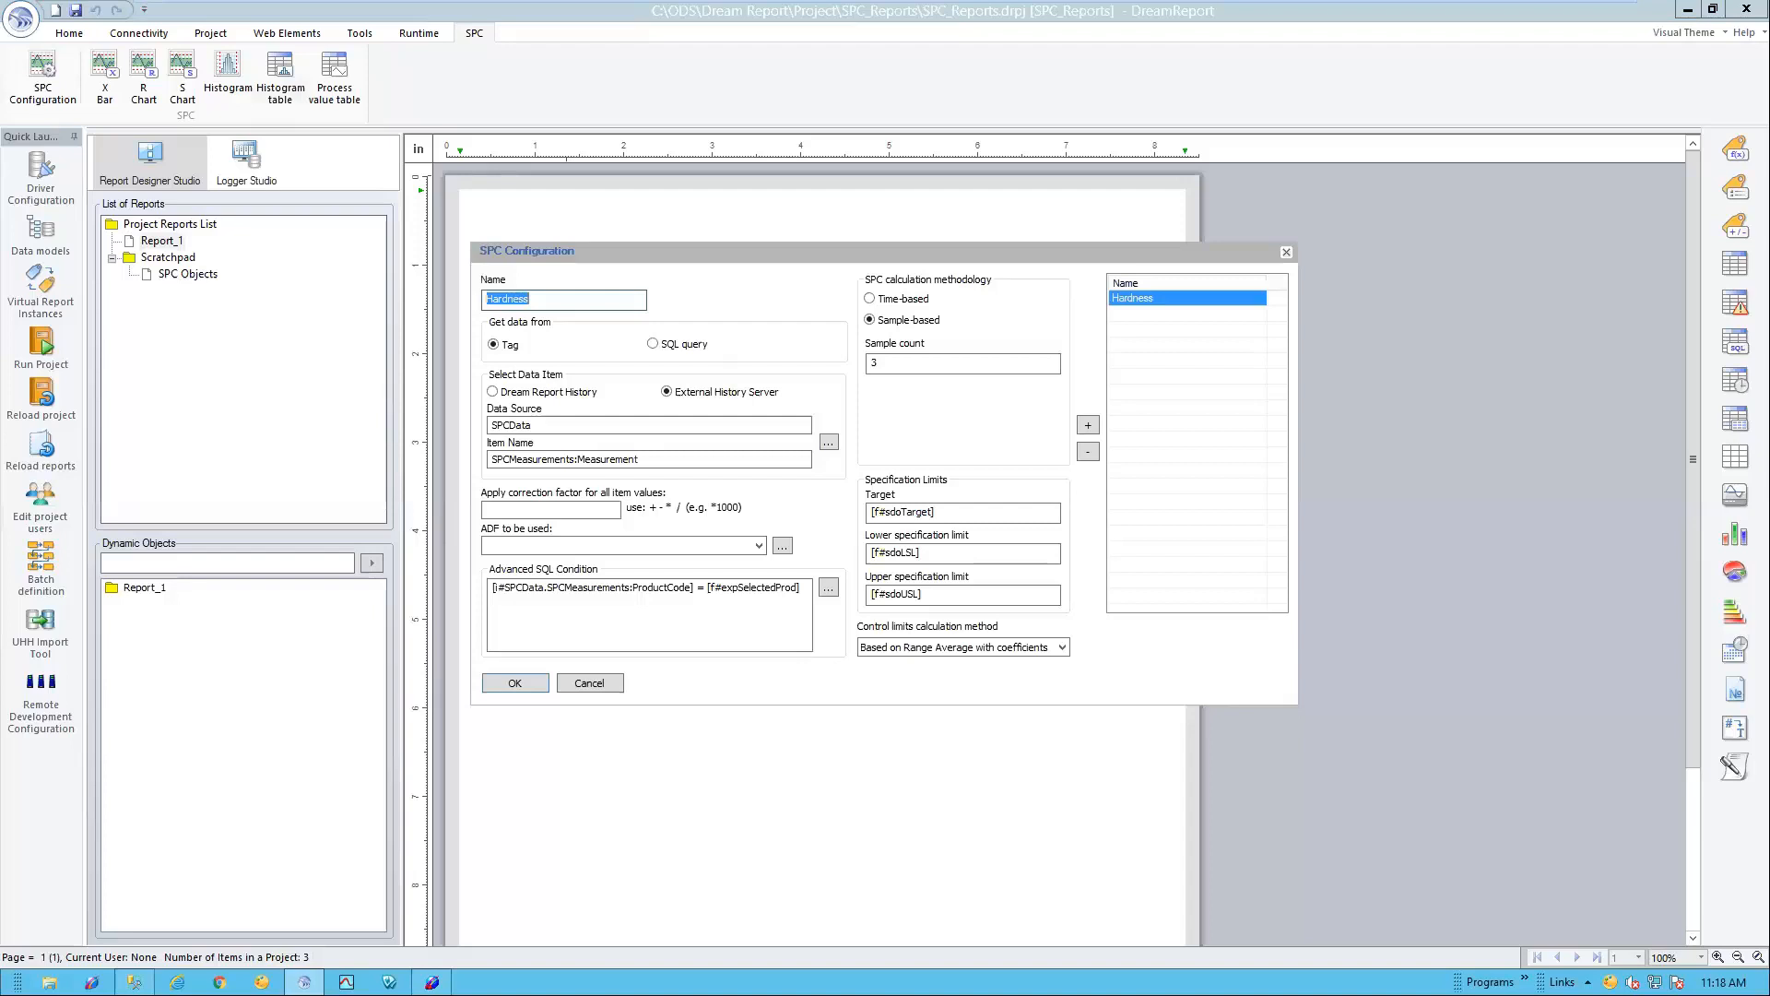
type("QCTest2")
key("BackSpace")
type("1")
left_click(802, 588)
key("ctrl+a")
key("BackSpace")
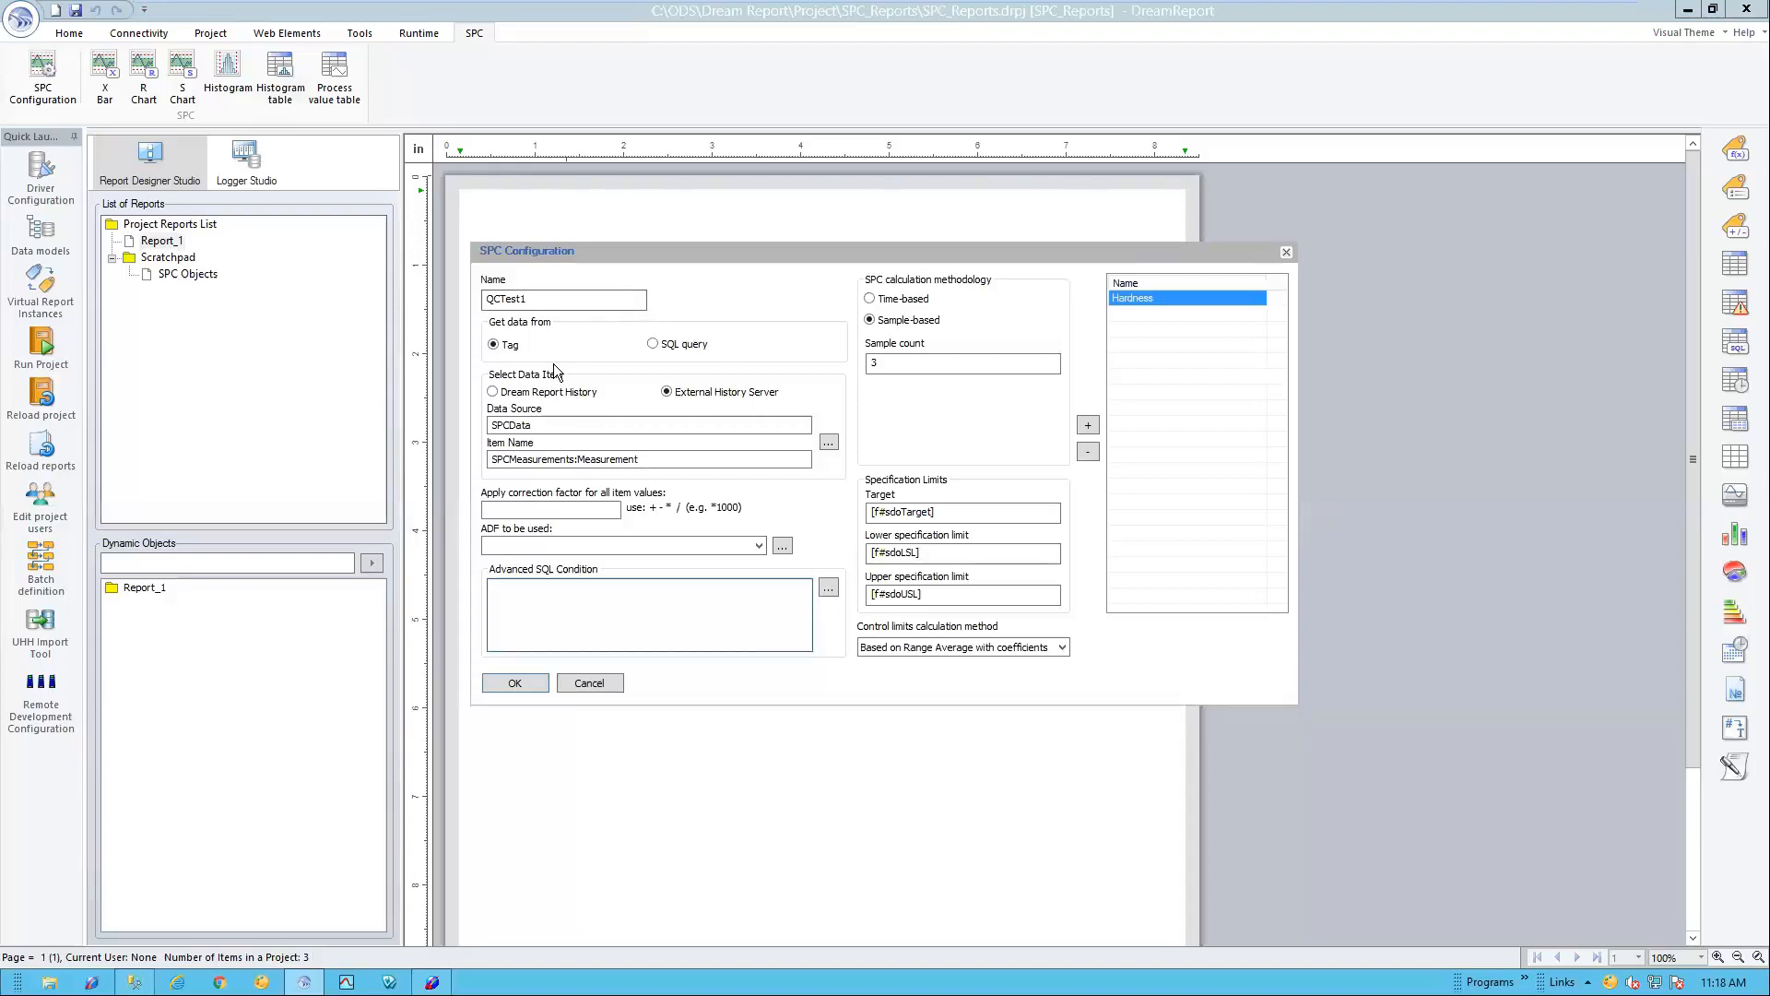
Step: Take the QCTest1 data from Dream Report History, using item Simulation Examples->Functions->QCTest_1 of the OPC_QCData source
left_click(564, 394)
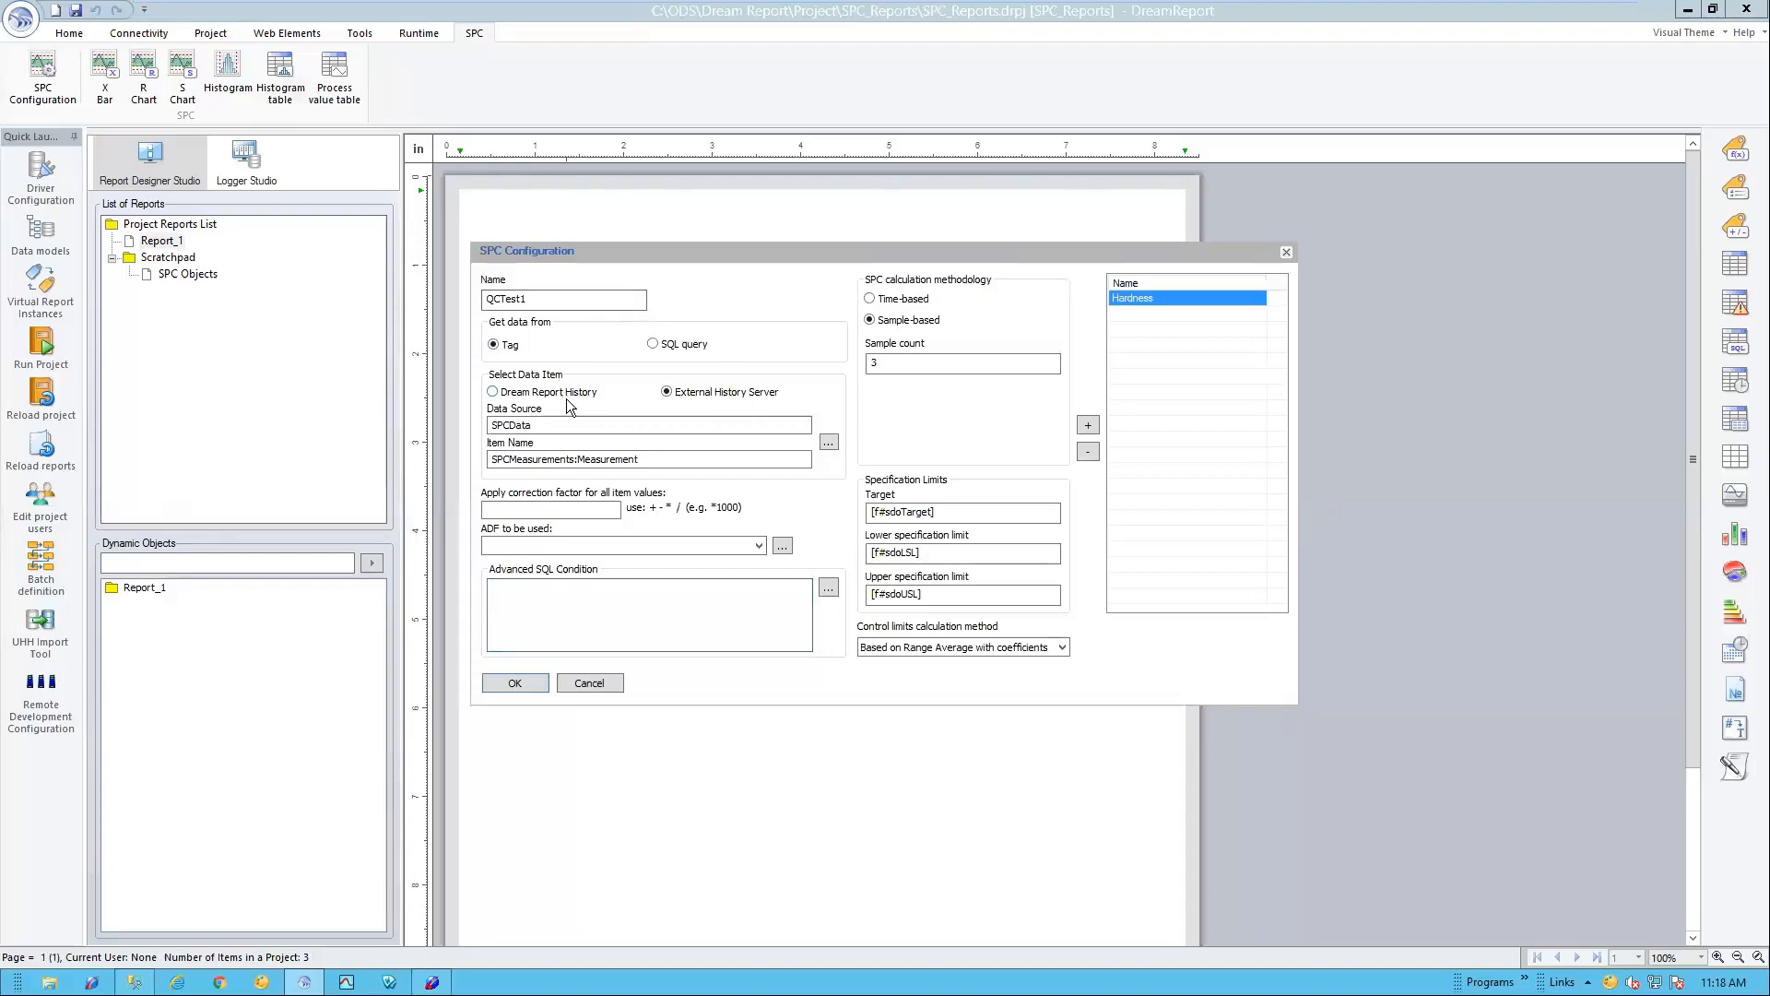
left_click(828, 441)
left_click(957, 247)
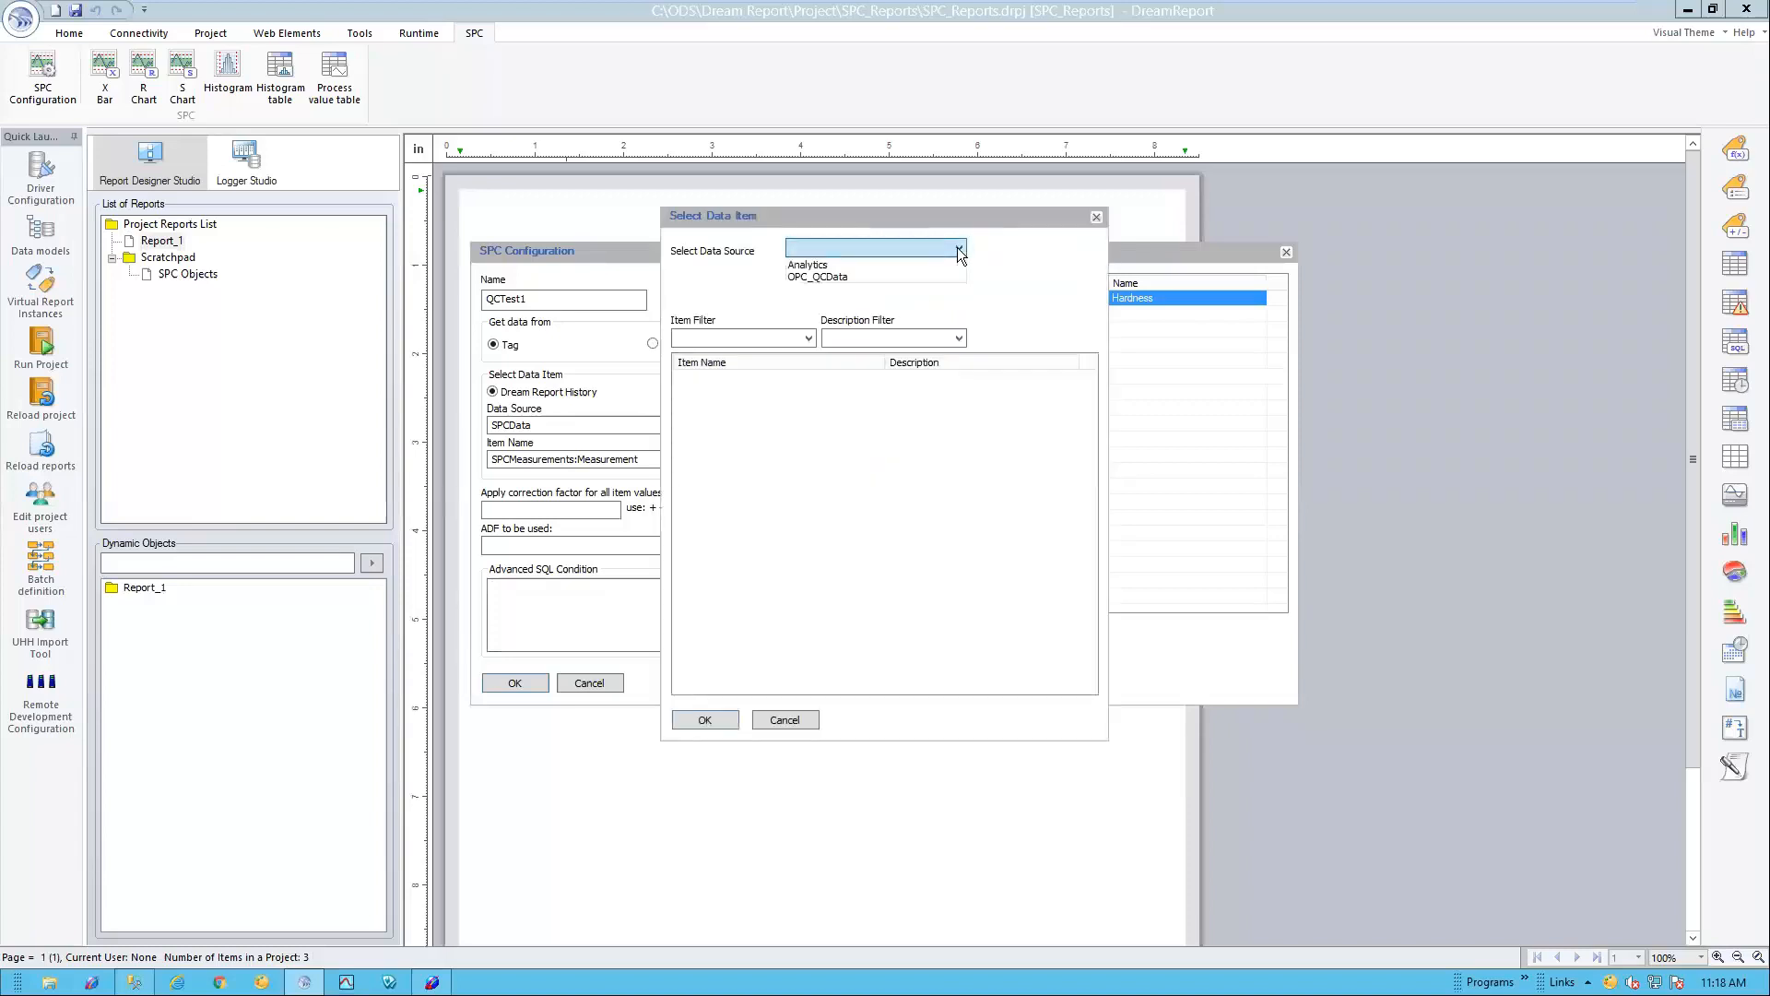
left_click(890, 275)
double_click(885, 360)
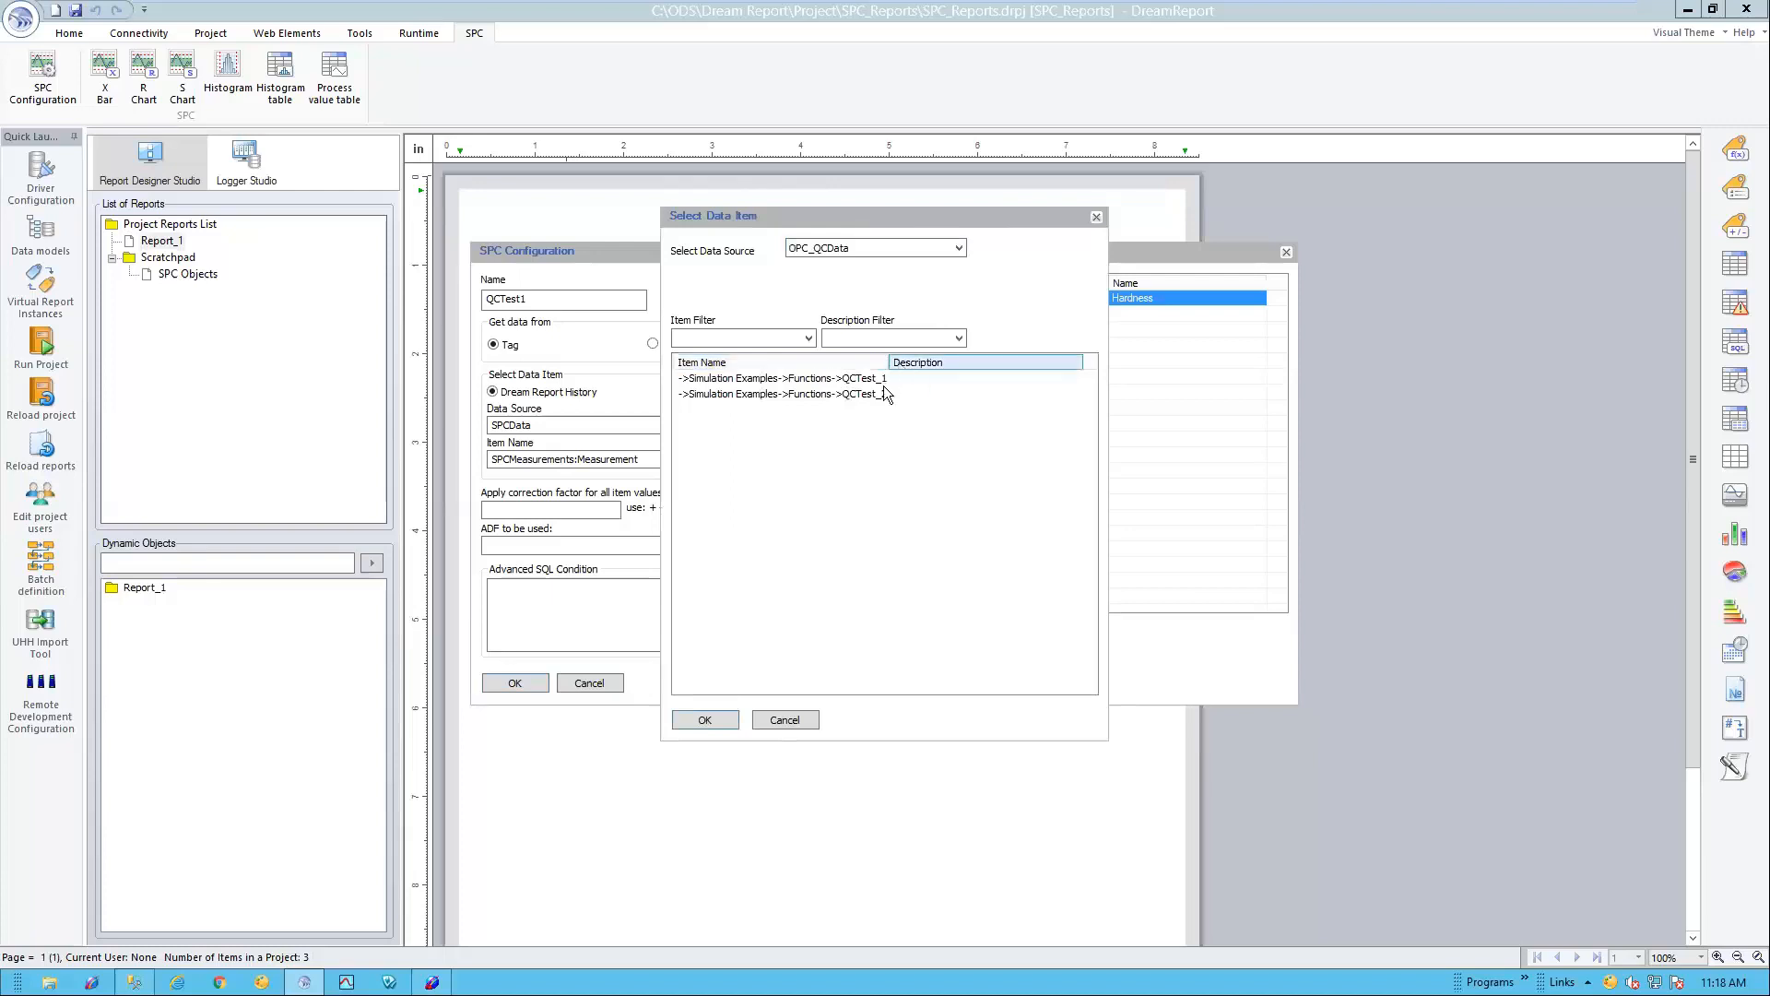
left_click(817, 381)
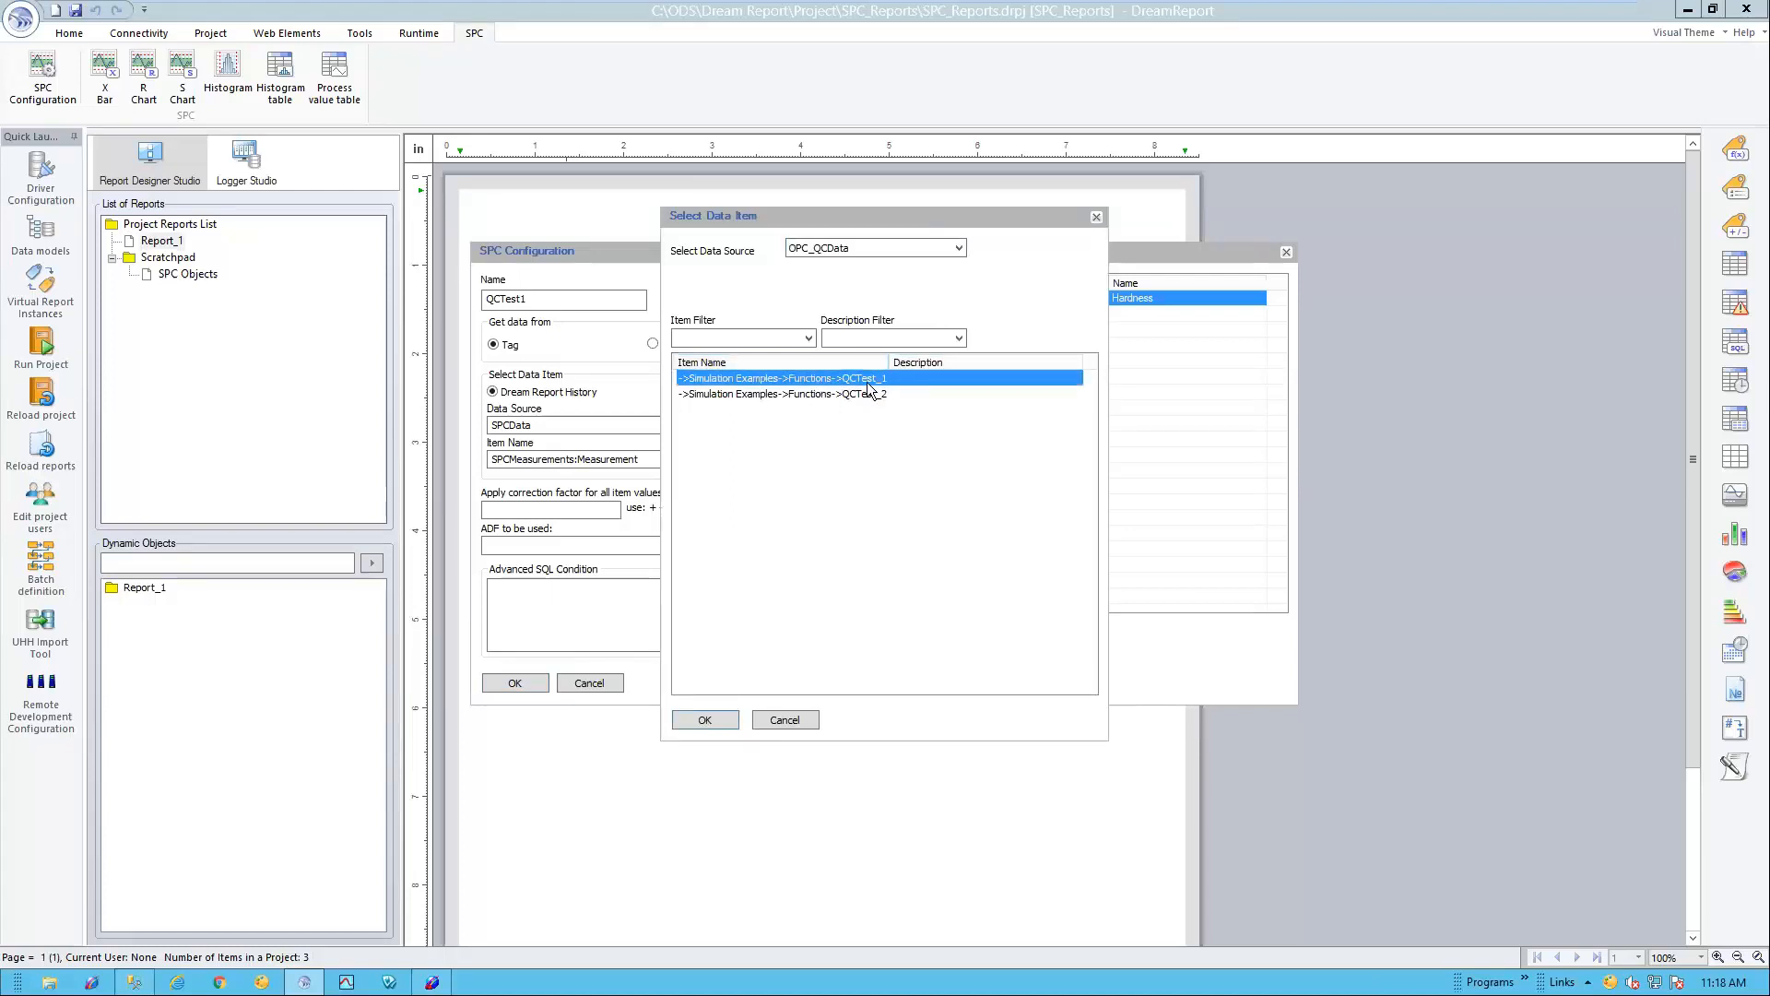
left_click(704, 720)
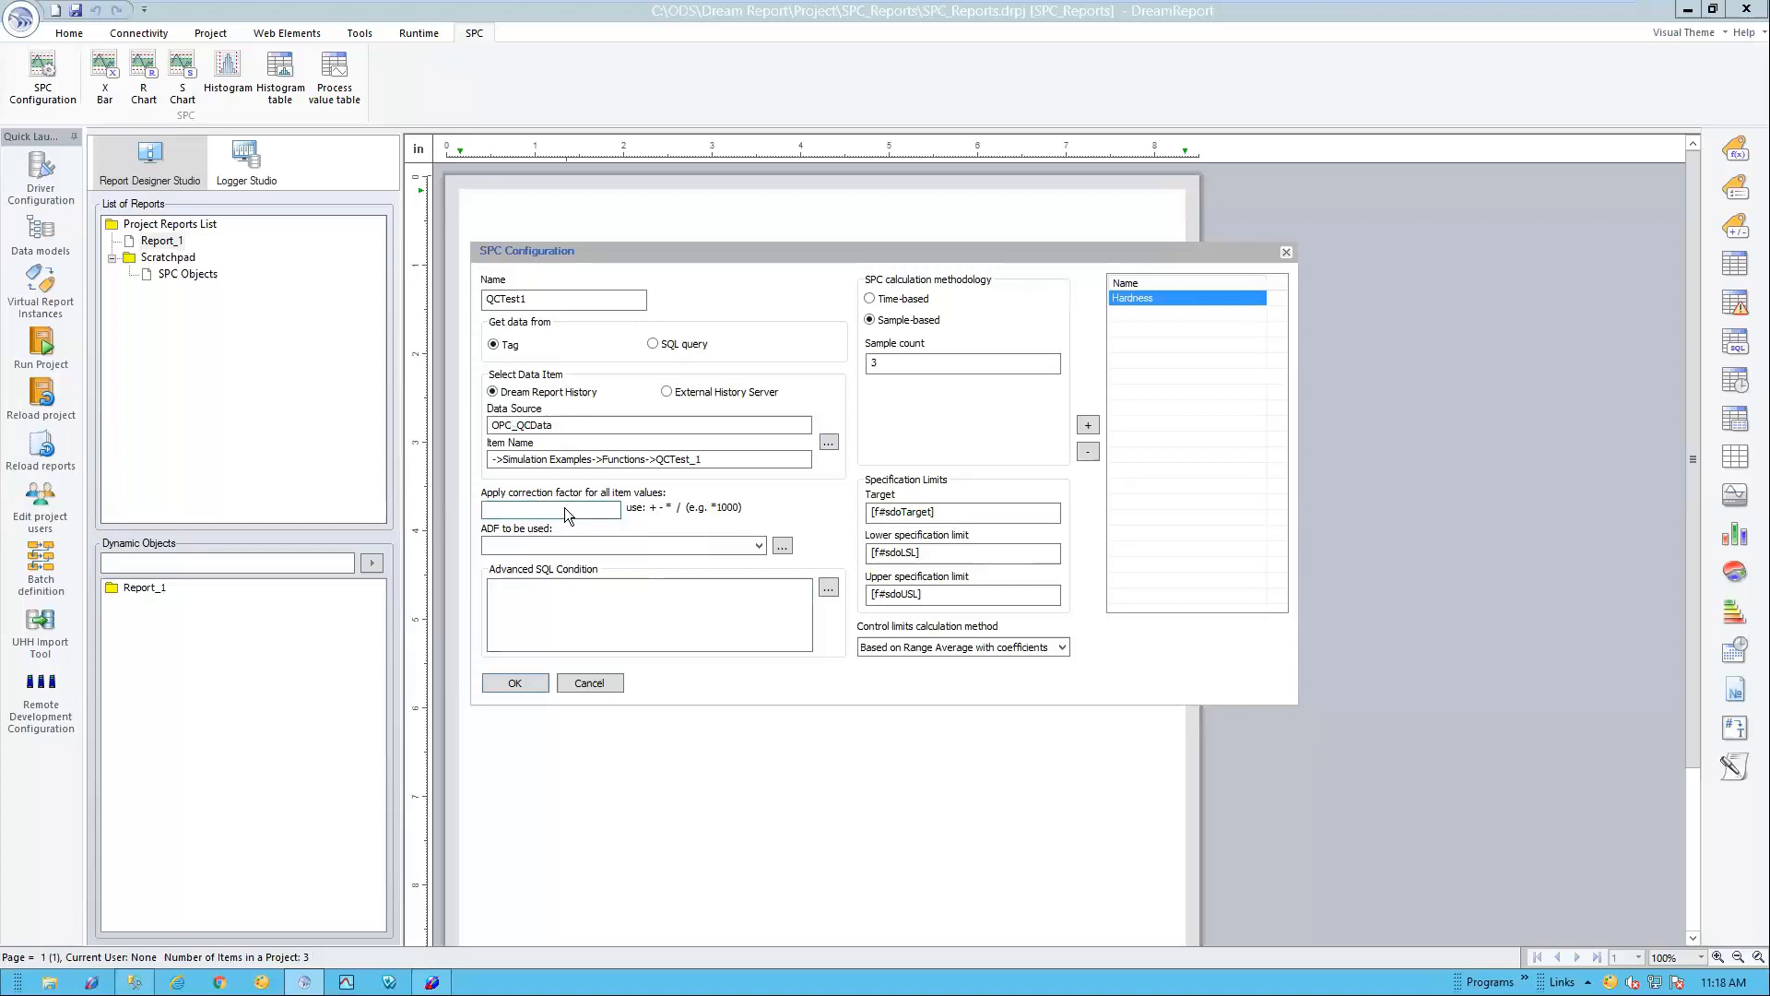
left_click(758, 545)
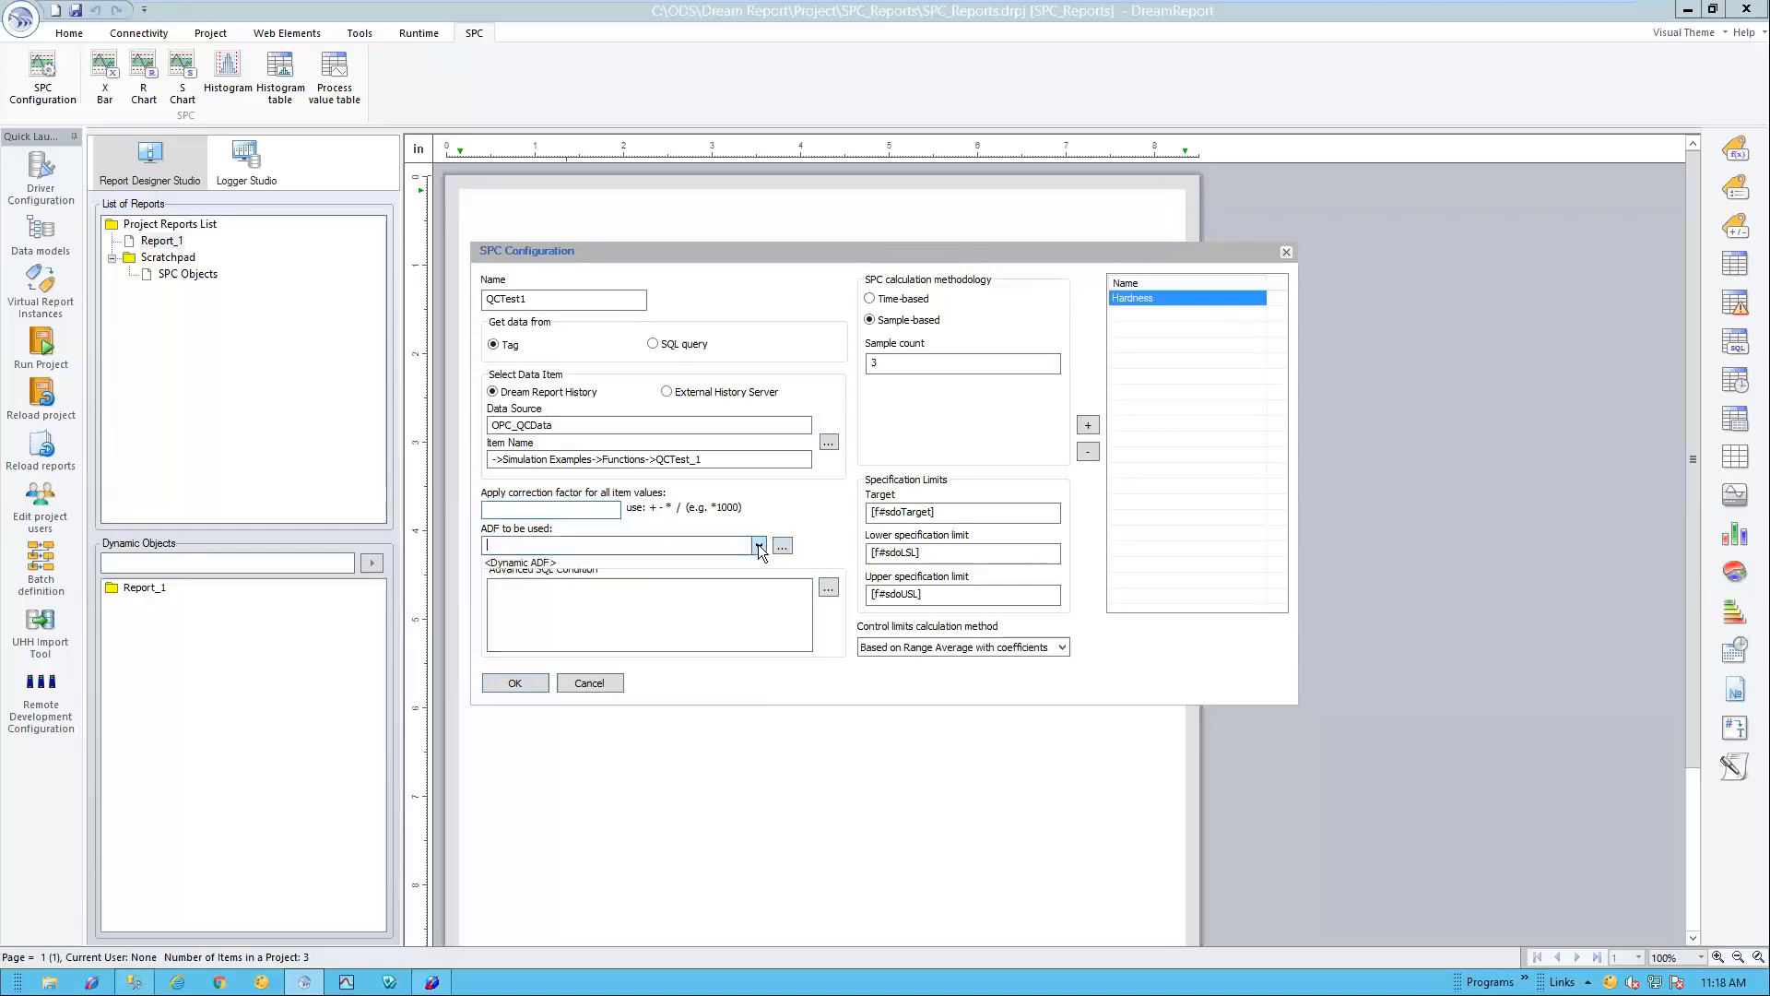
left_click(758, 545)
left_click(525, 545)
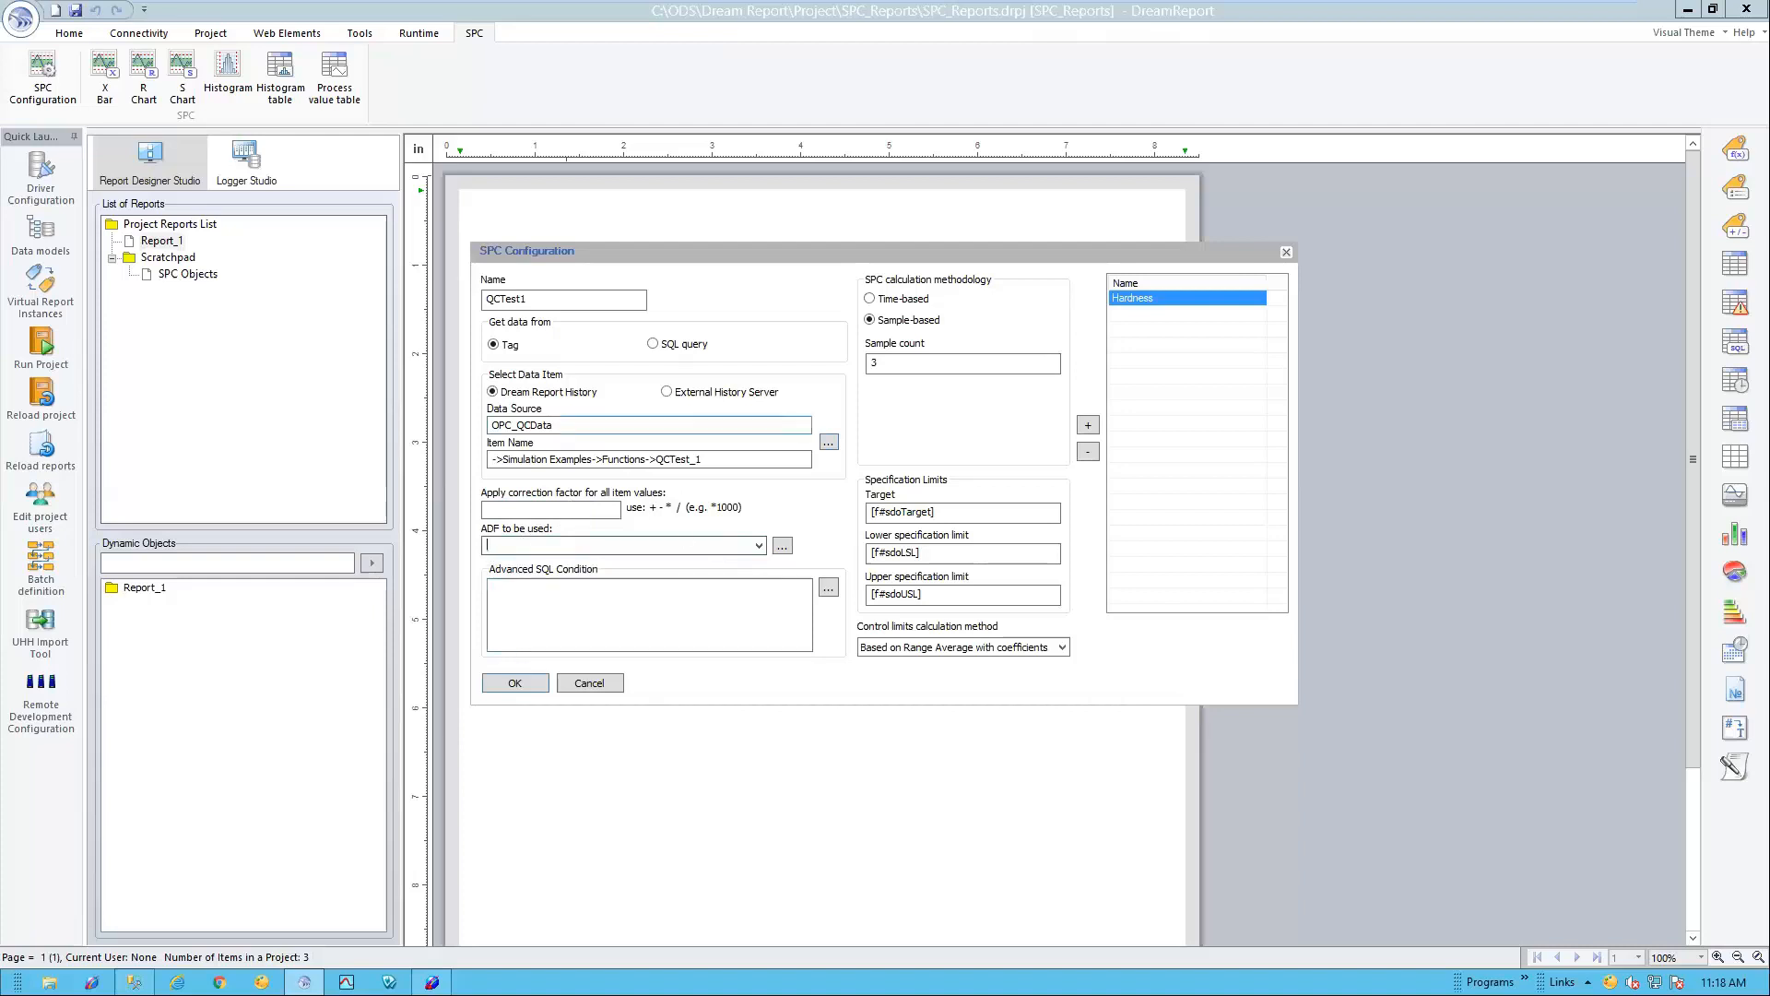
Step: Make the SPC calculation time-based with a 1-minute step interval and a sample count of 4, and add QCTest1 as a new SPC definition
left_click(907, 303)
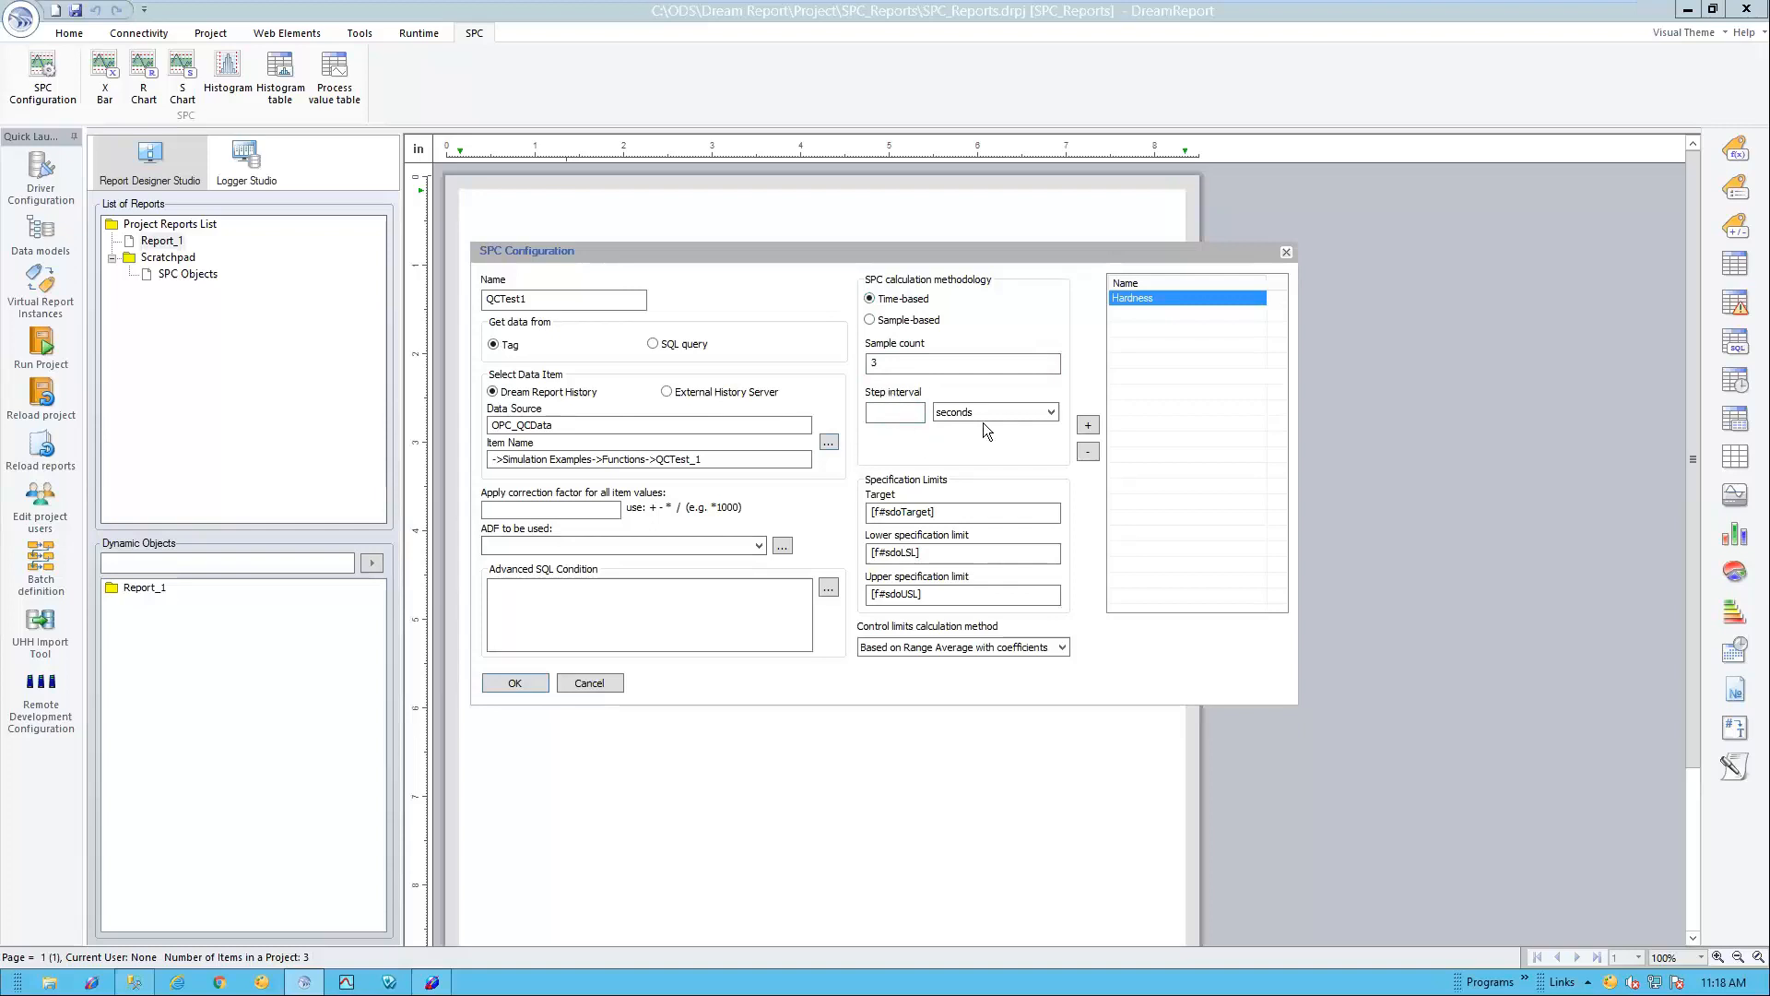
left_click(916, 415)
type("1")
left_click(977, 415)
left_click(959, 439)
left_click_drag(913, 364, 821, 360)
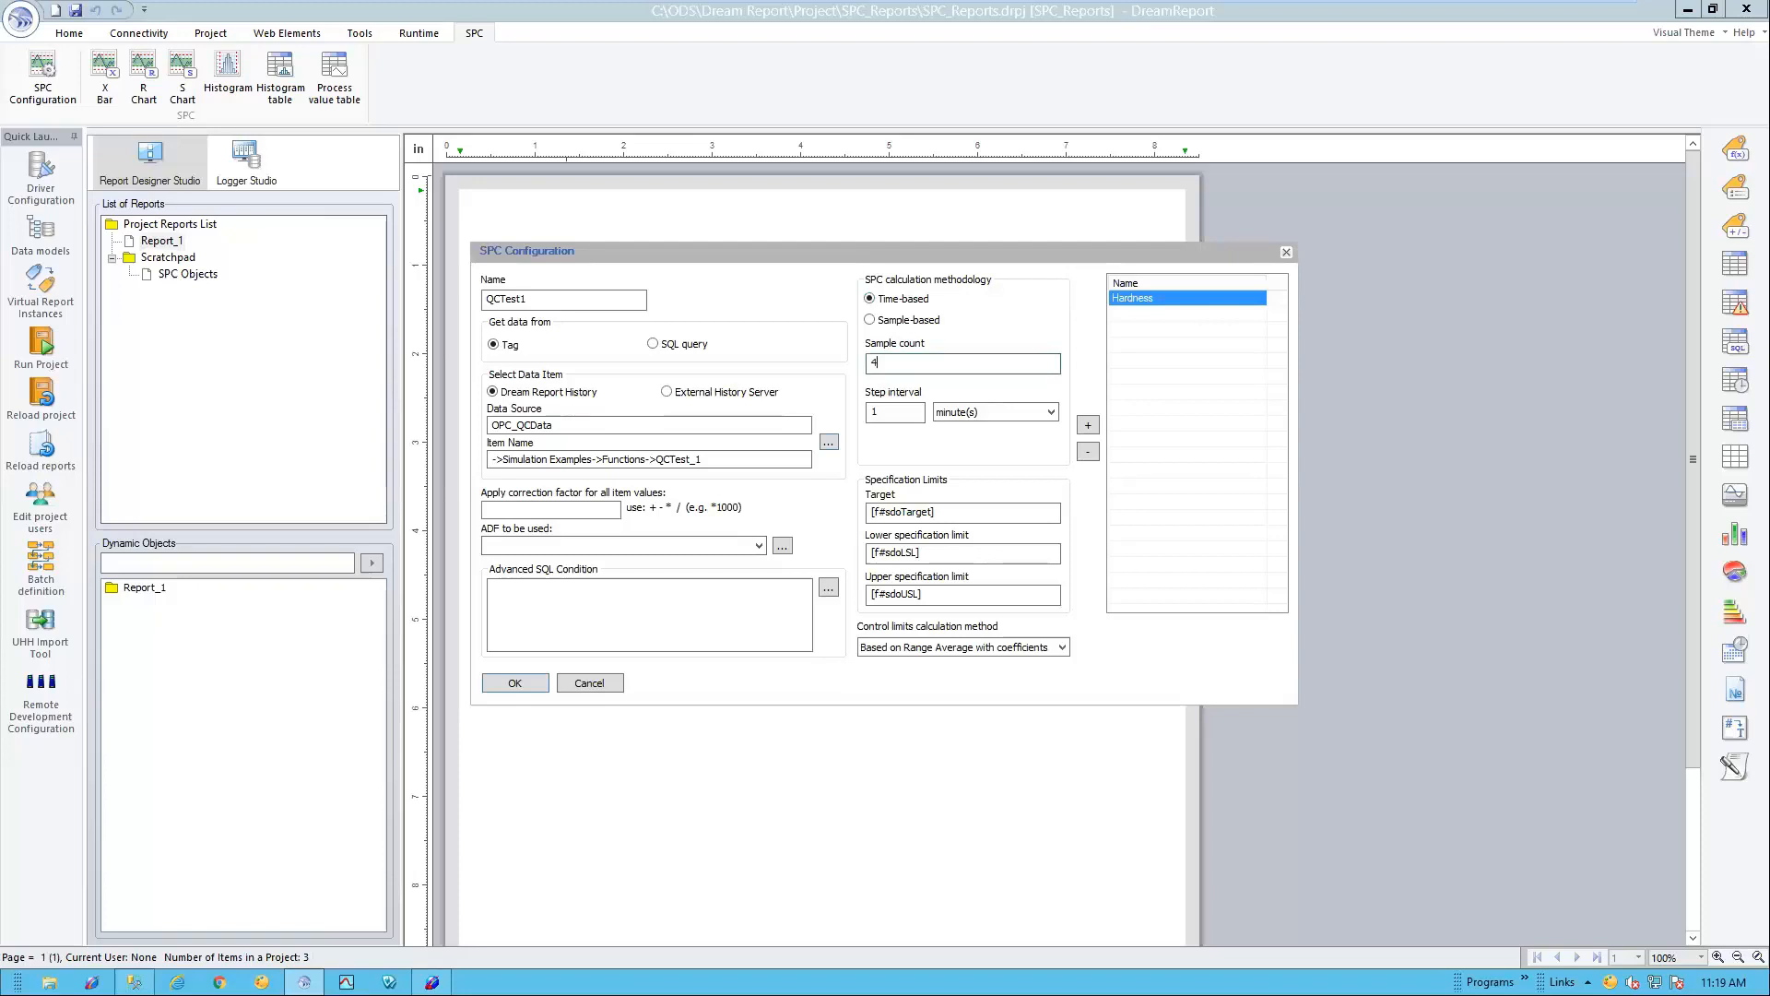
left_click(1089, 426)
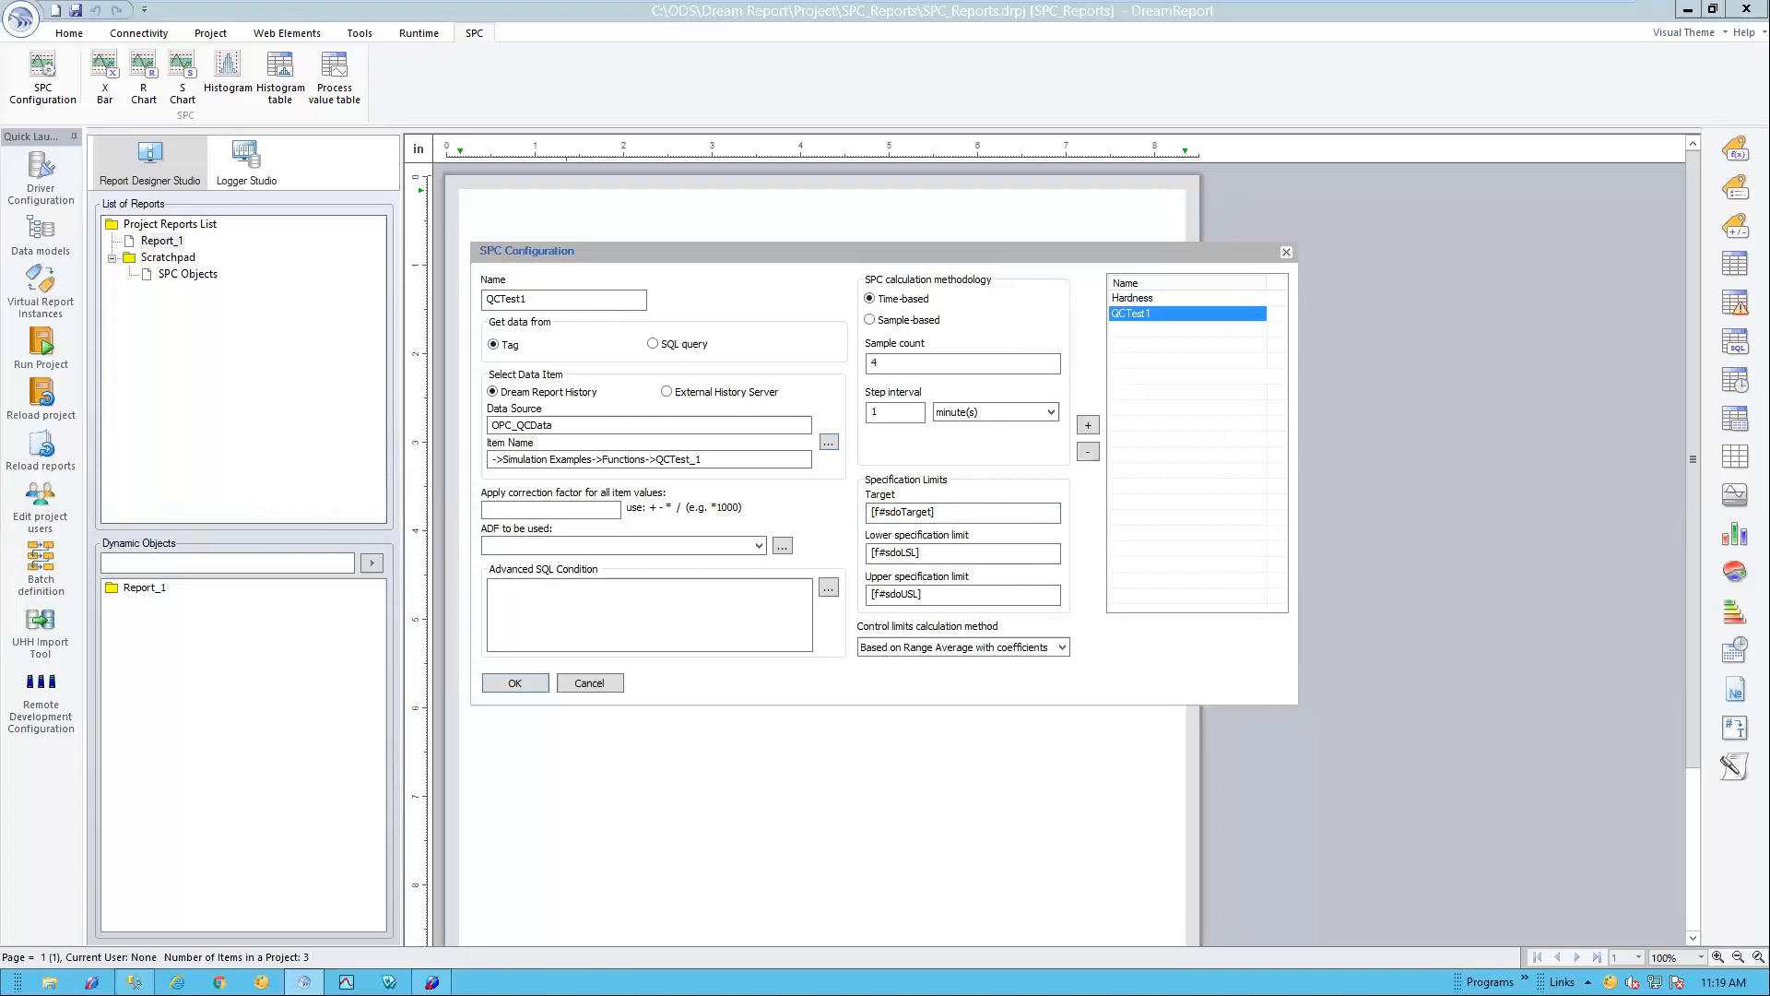
Step: Clear the target, lower and upper specification limits of the QCTest1 definition
double_click(922, 513)
key("Delete")
key("Tab")
key("Delete")
key("Tab")
key("Delete")
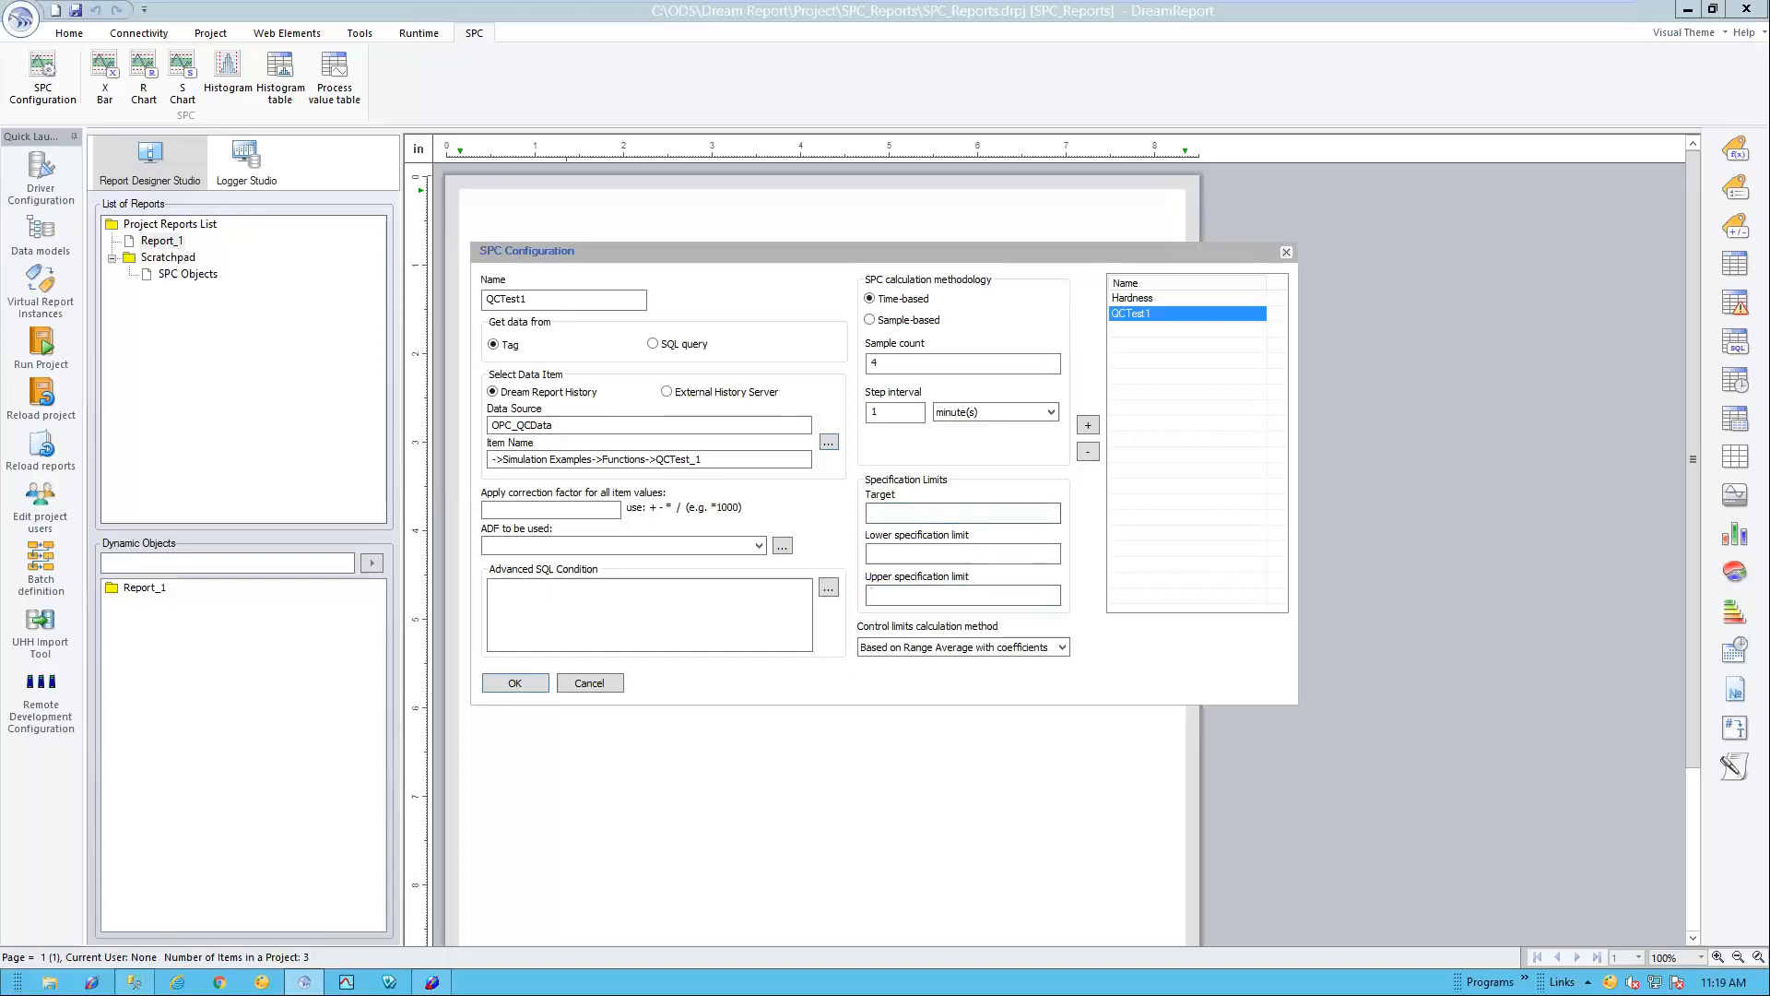
Step: Enter fixed specification limits for QCTest1, with a target of 5.5 and an upper limit of 6, and save the SPC configuration
type("5")
type(".5")
key("Tab")
key("Tab")
type("6.")
left_click(1158, 298)
left_click(1149, 313)
left_click(514, 684)
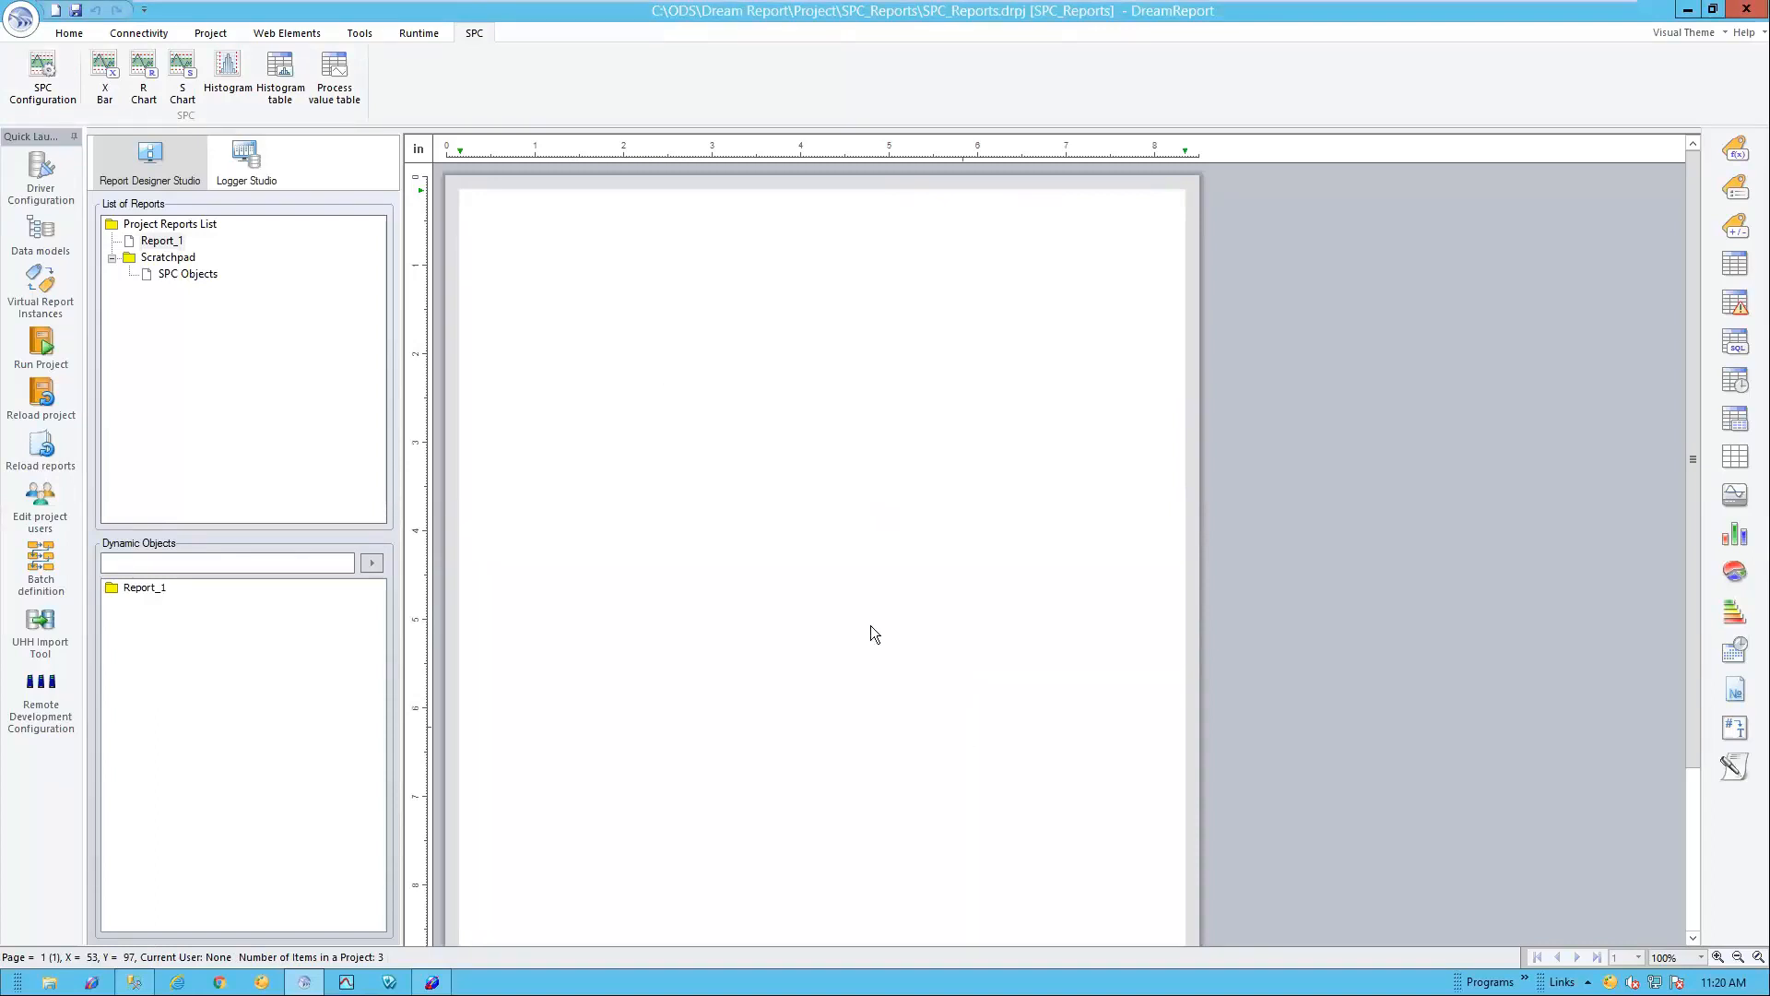
Step: Rename Report_1 to "Quality Data - SPC Analysis", set it to landscape, and have its PDF open after generation
double_click(159, 243)
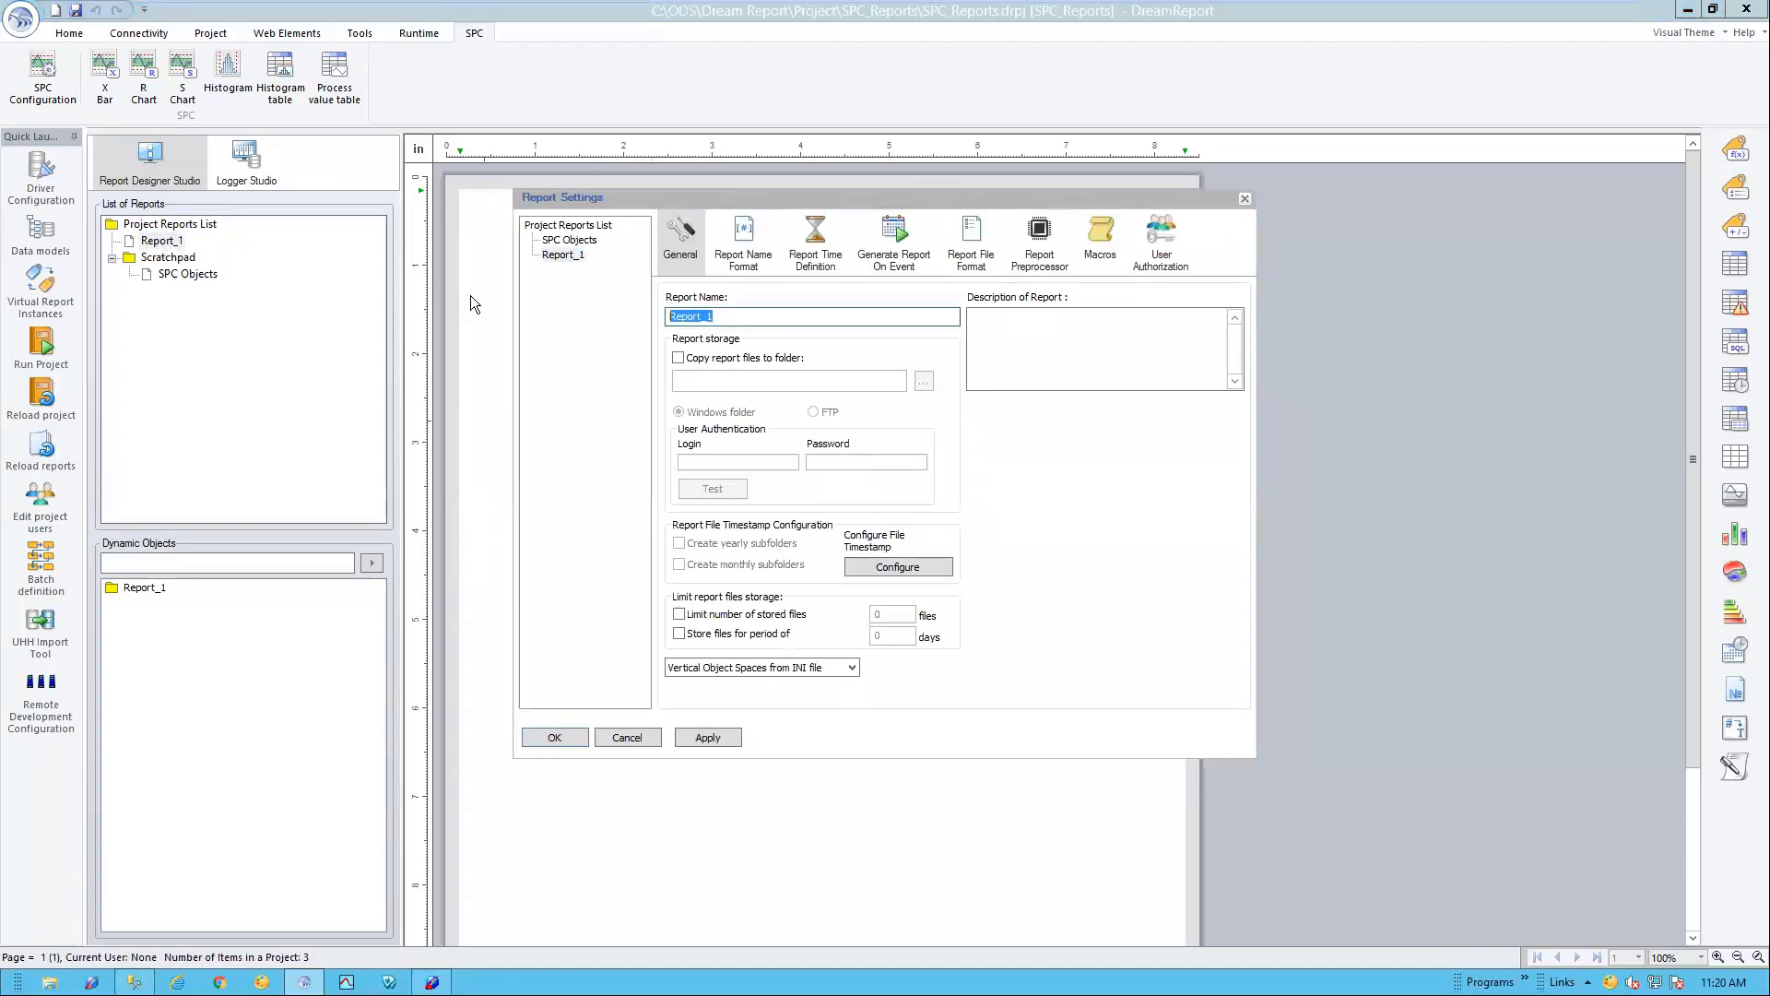
type("Quality Data - SPC Analysis")
left_click(976, 261)
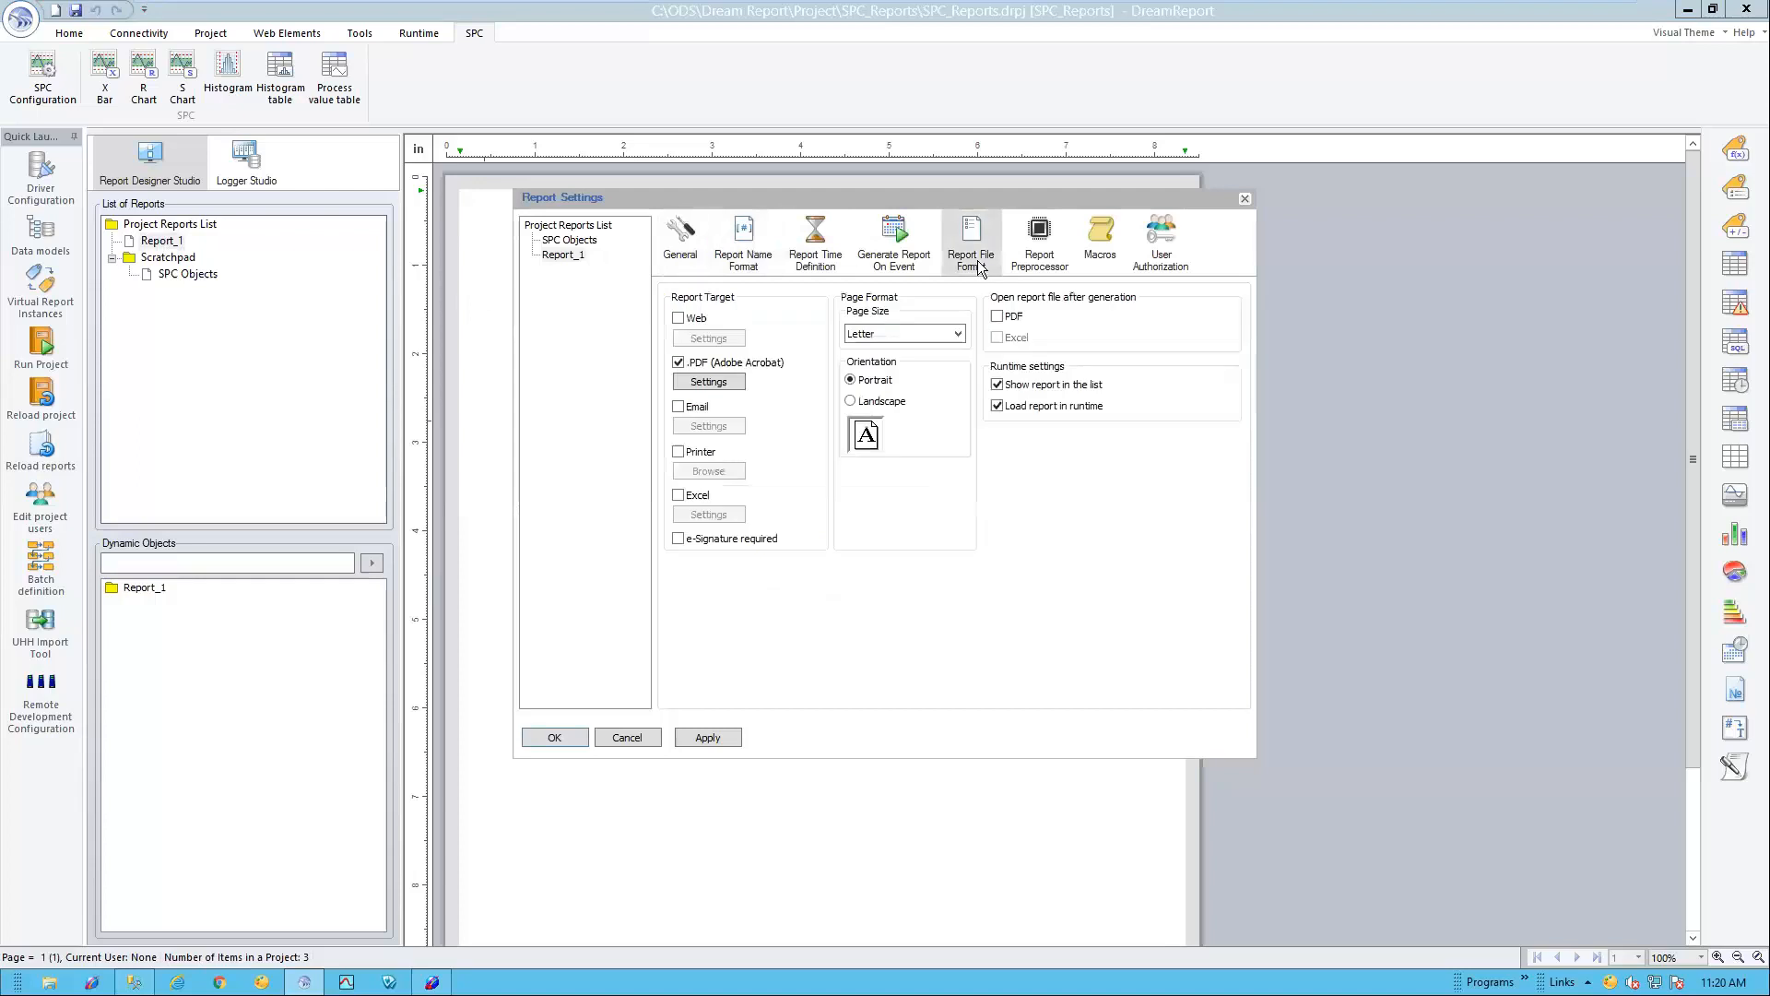
left_click(876, 403)
left_click(997, 317)
left_click(555, 738)
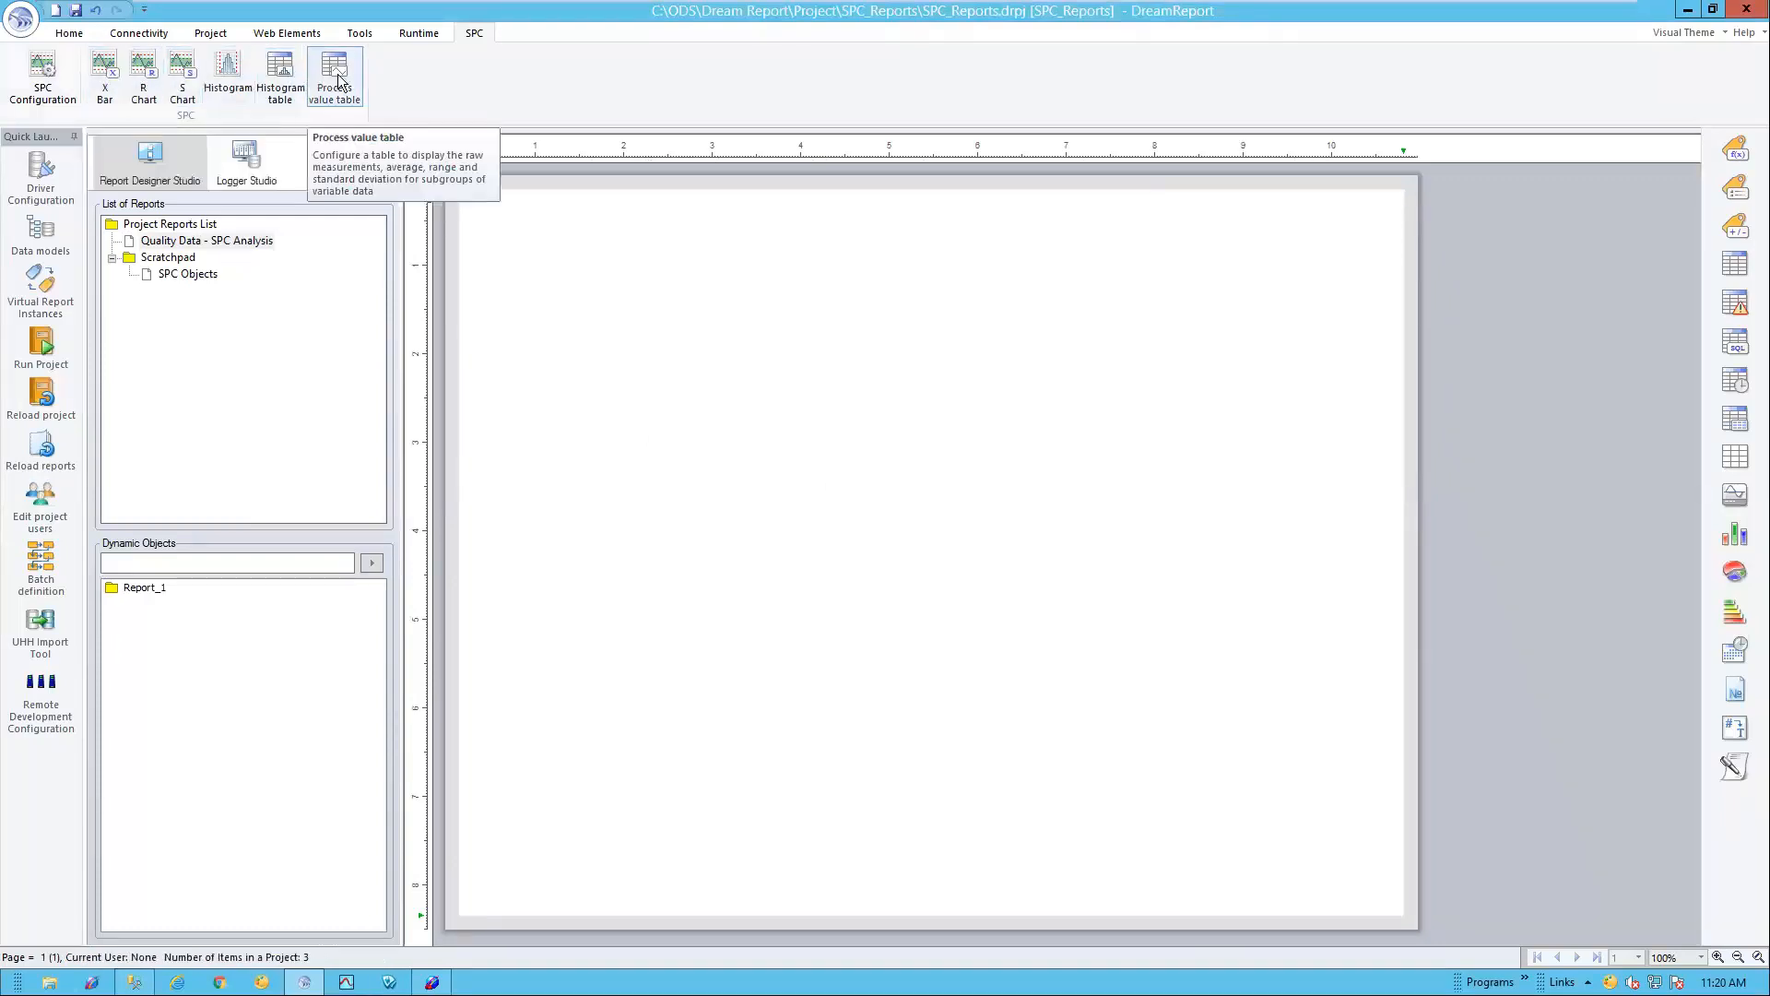
Step: Draw an X Bar chart about 6.7 by 2.4 inches in the report's upper area and base it on QCTest1
left_click(104, 72)
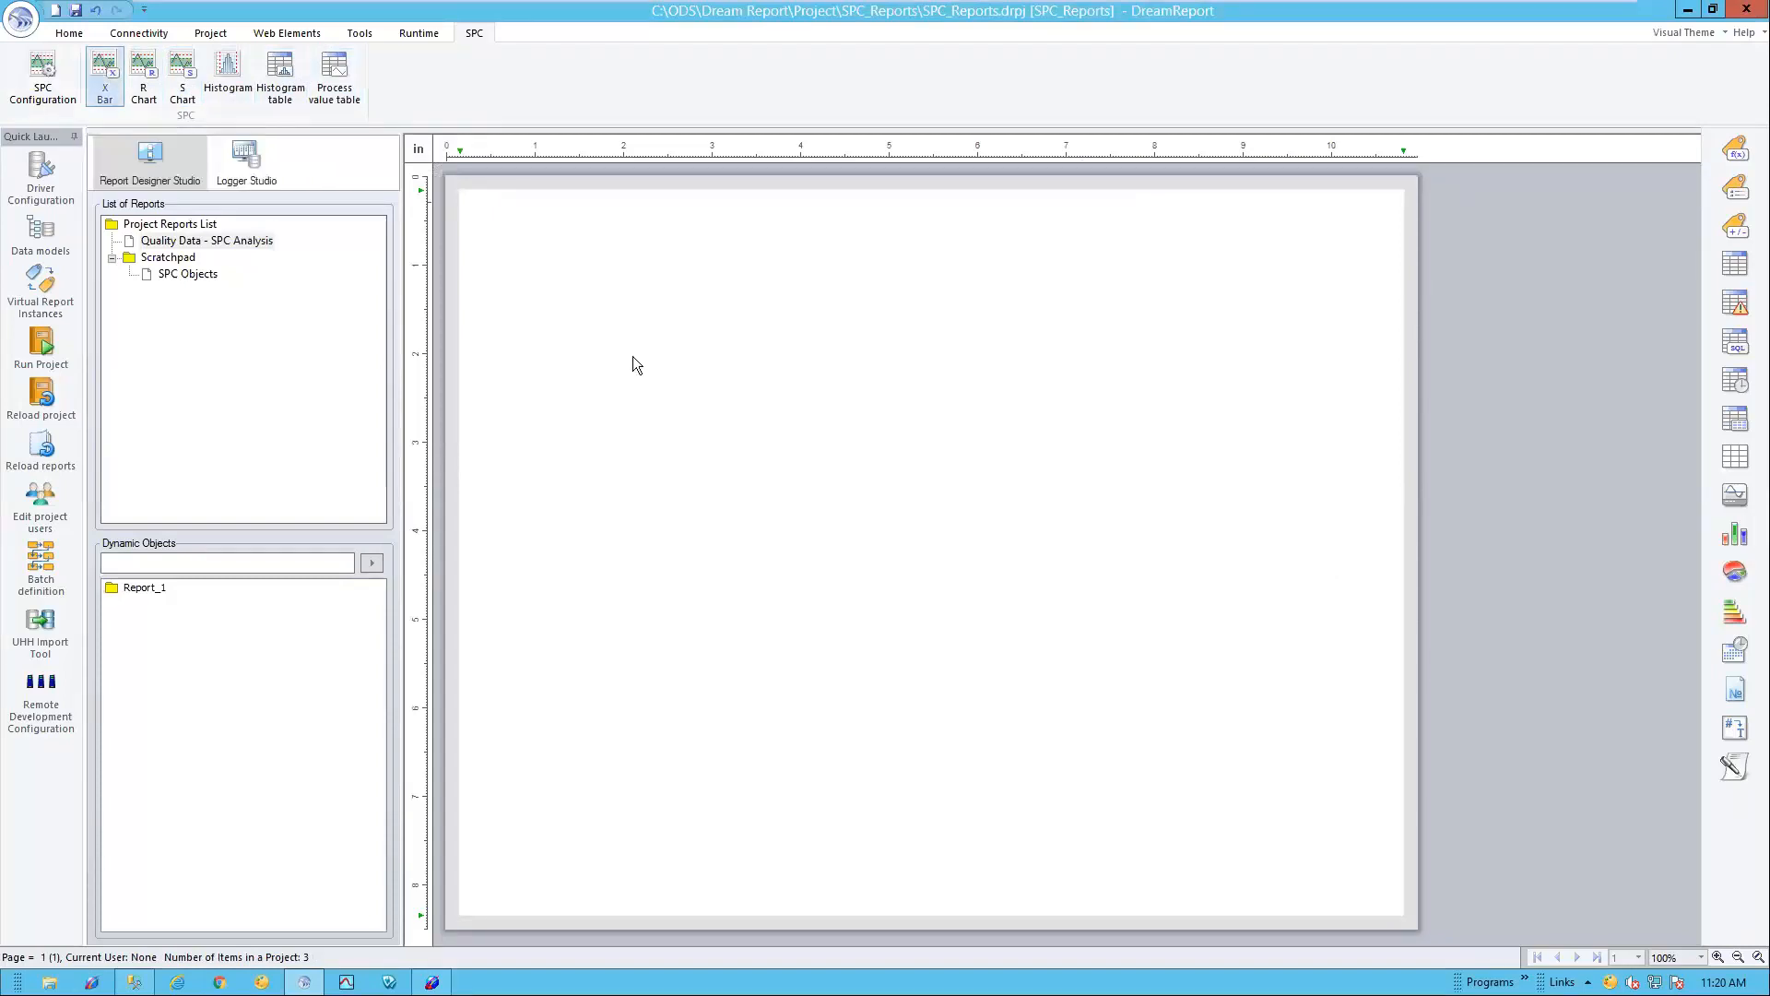
left_click_drag(504, 263, 1099, 478)
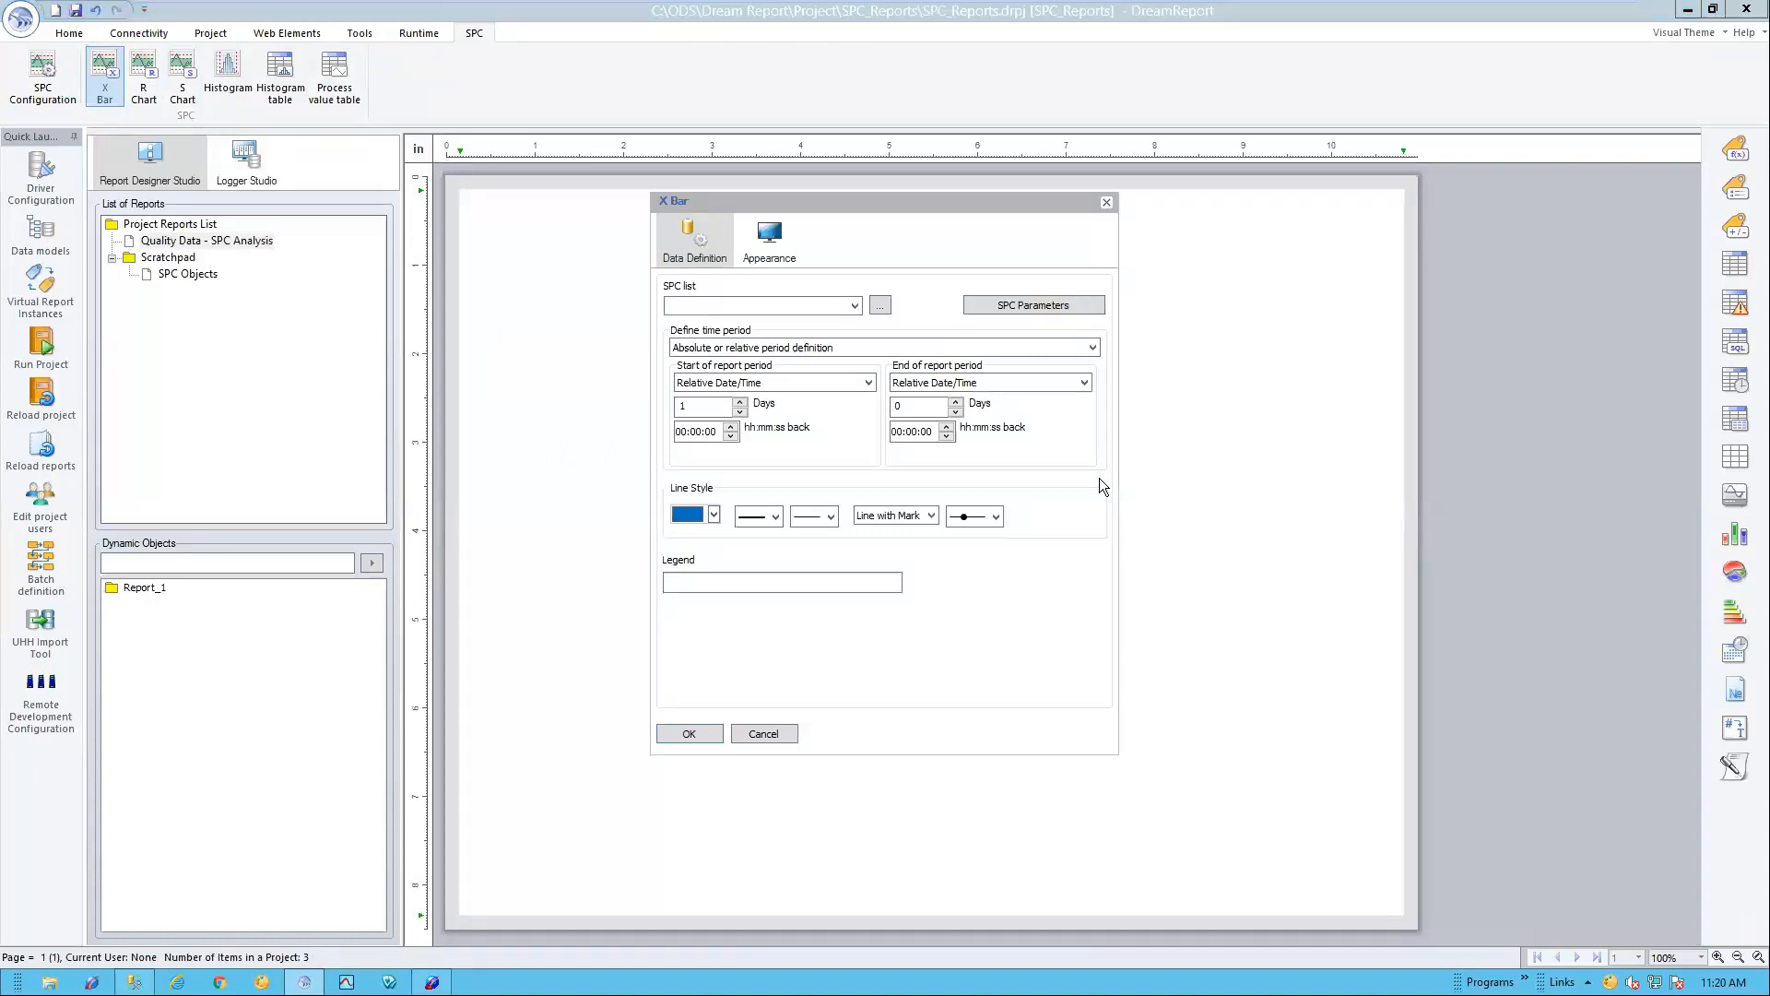
left_click(853, 307)
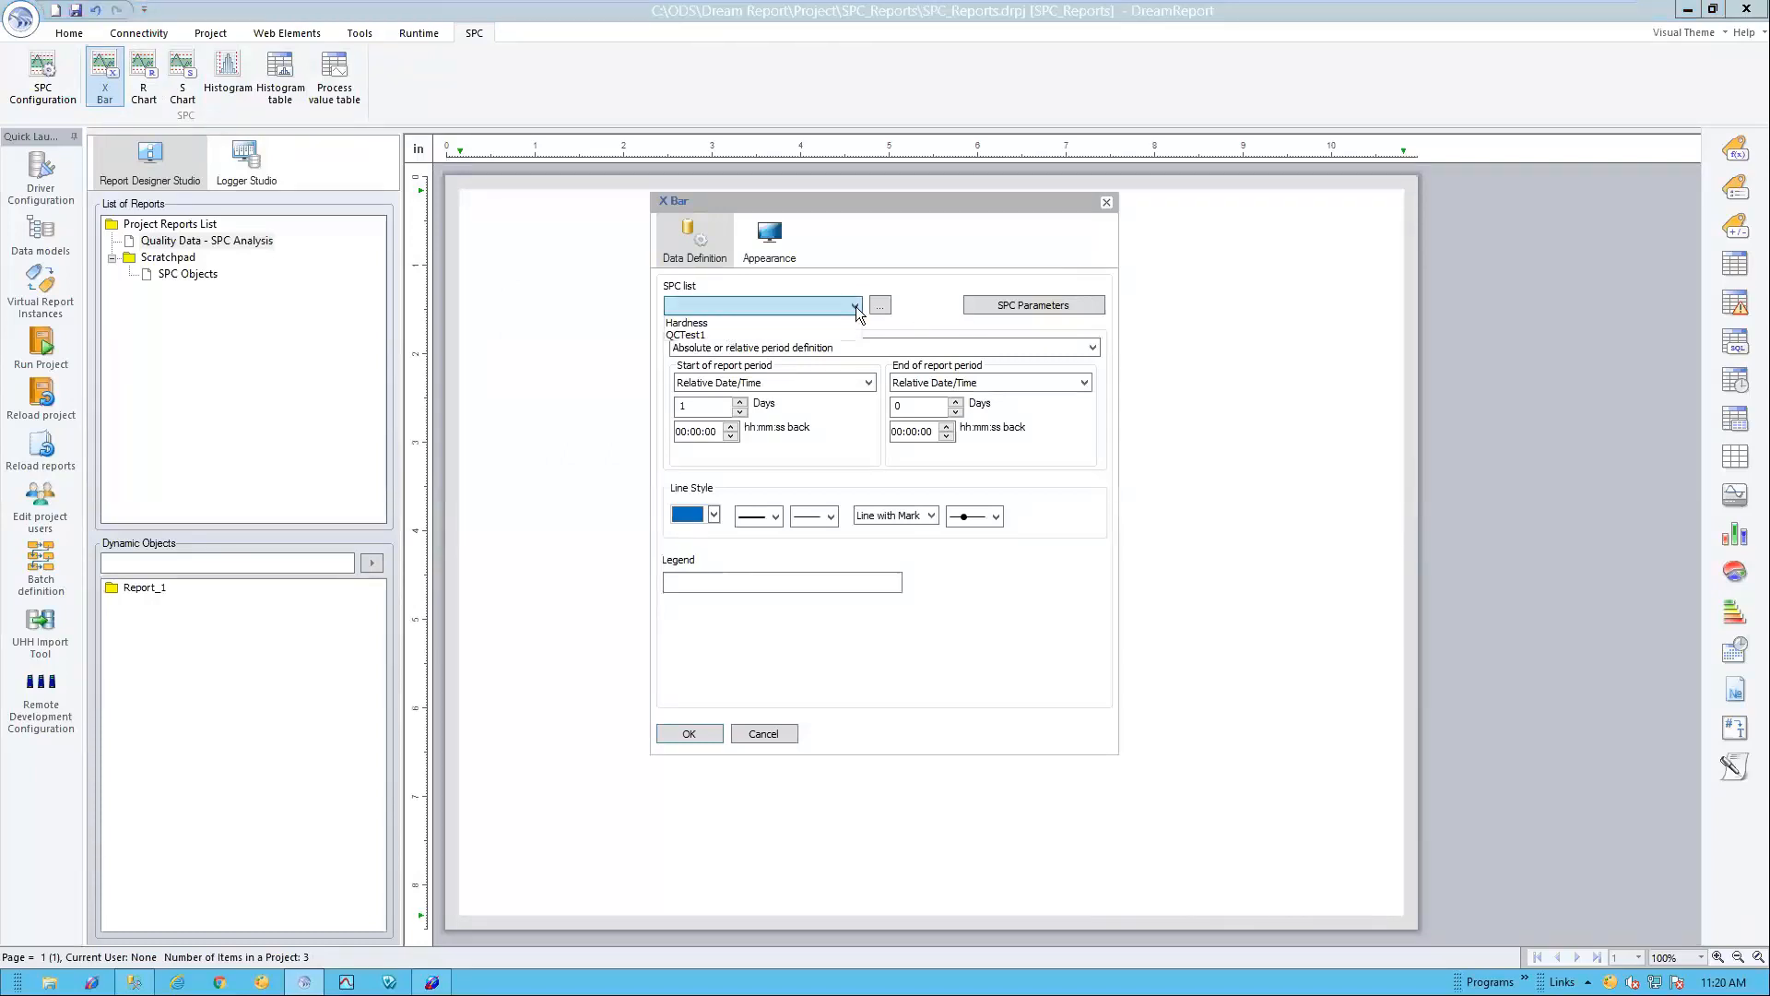
left_click(712, 335)
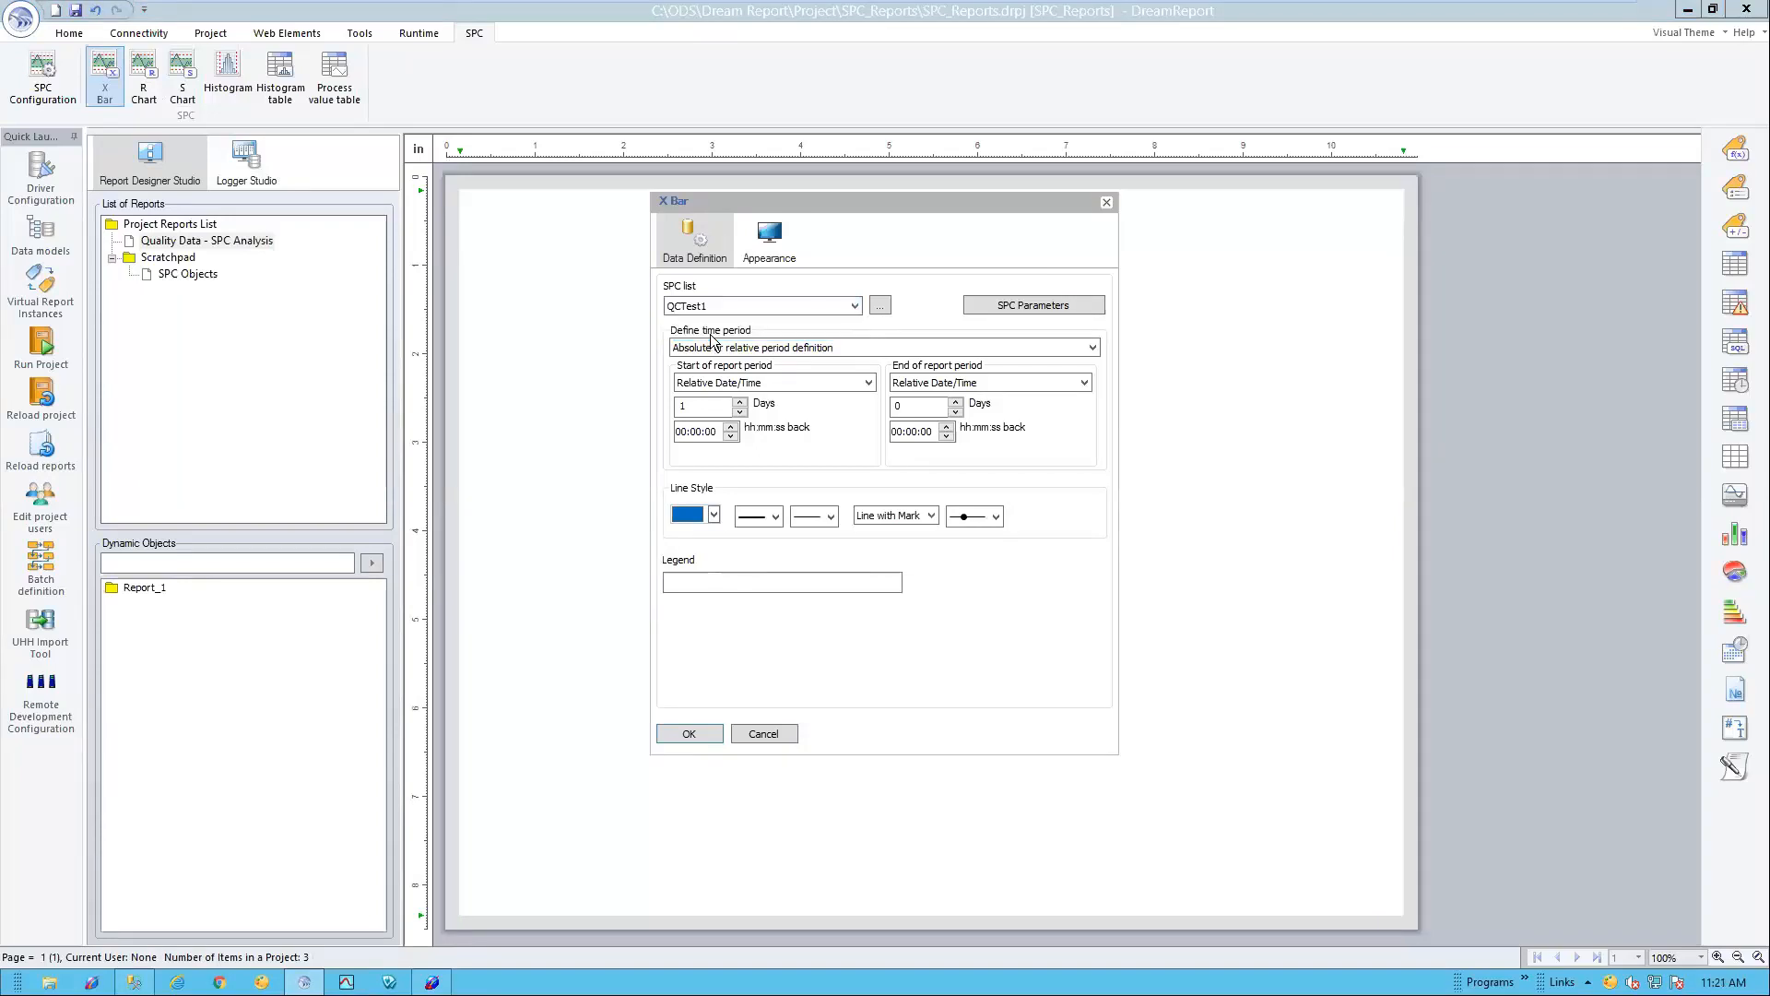
Step: Set the X Bar chart's time period to a fixed period covering the current 30 minutes
left_click(1073, 347)
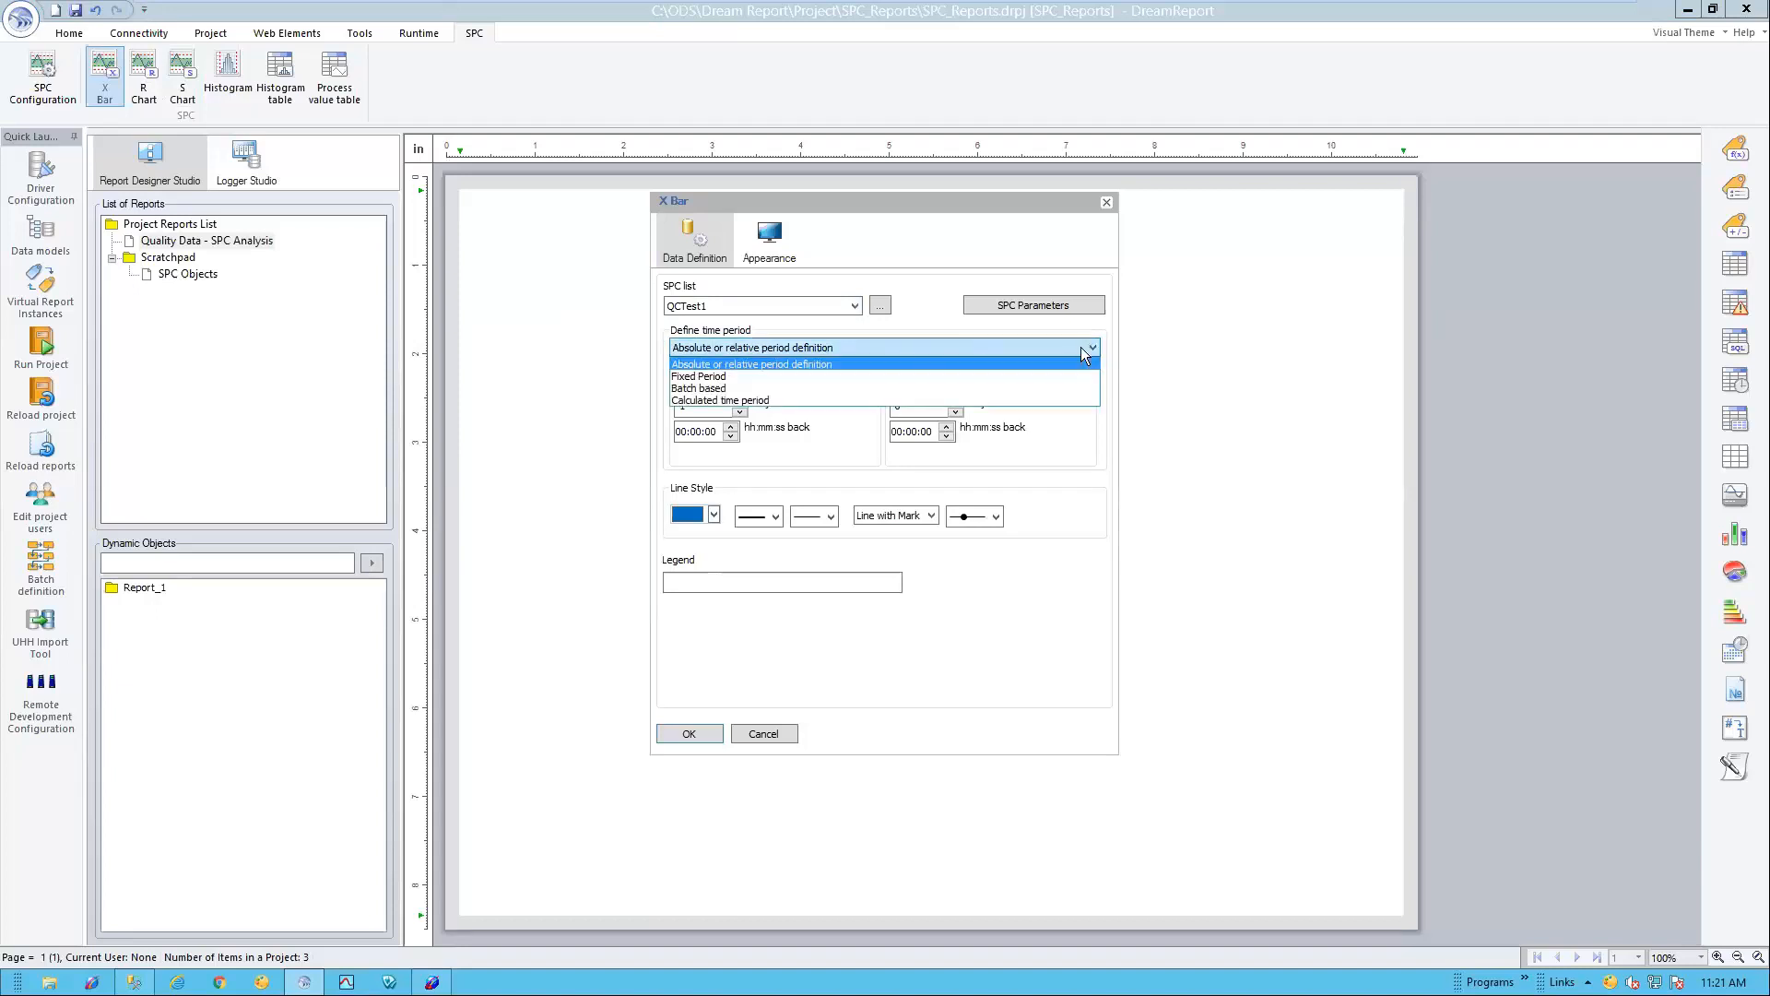
left_click(806, 371)
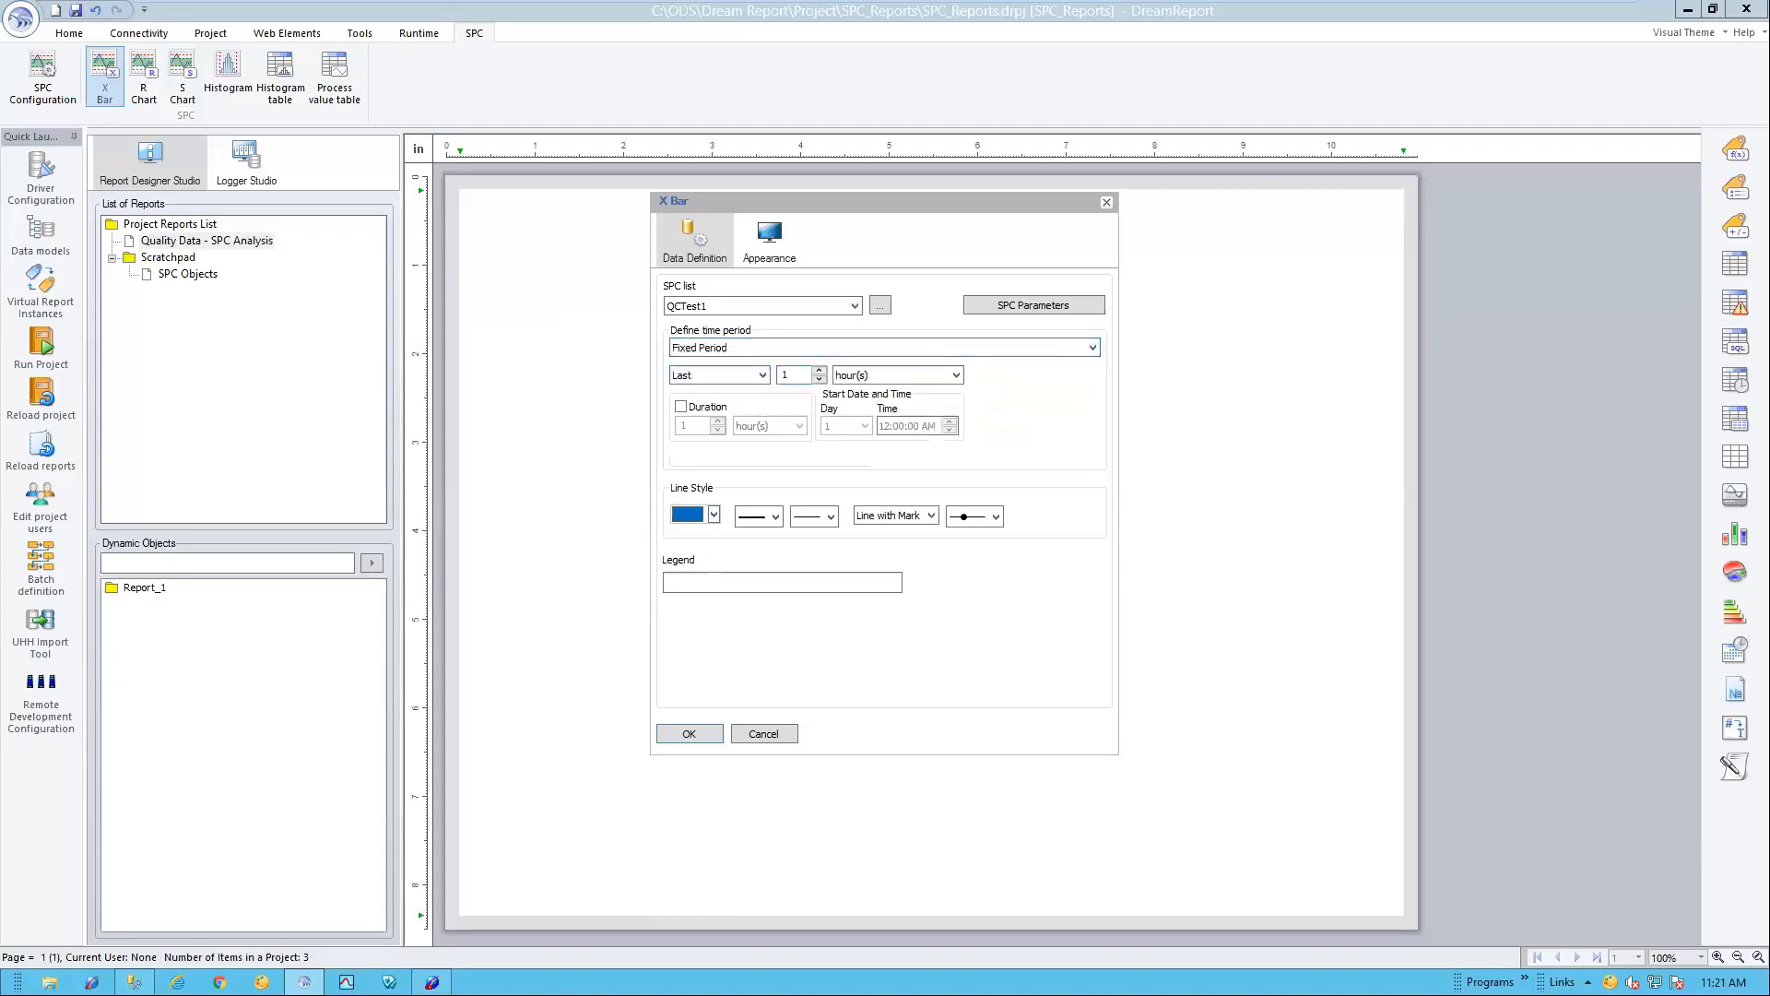
left_click(763, 375)
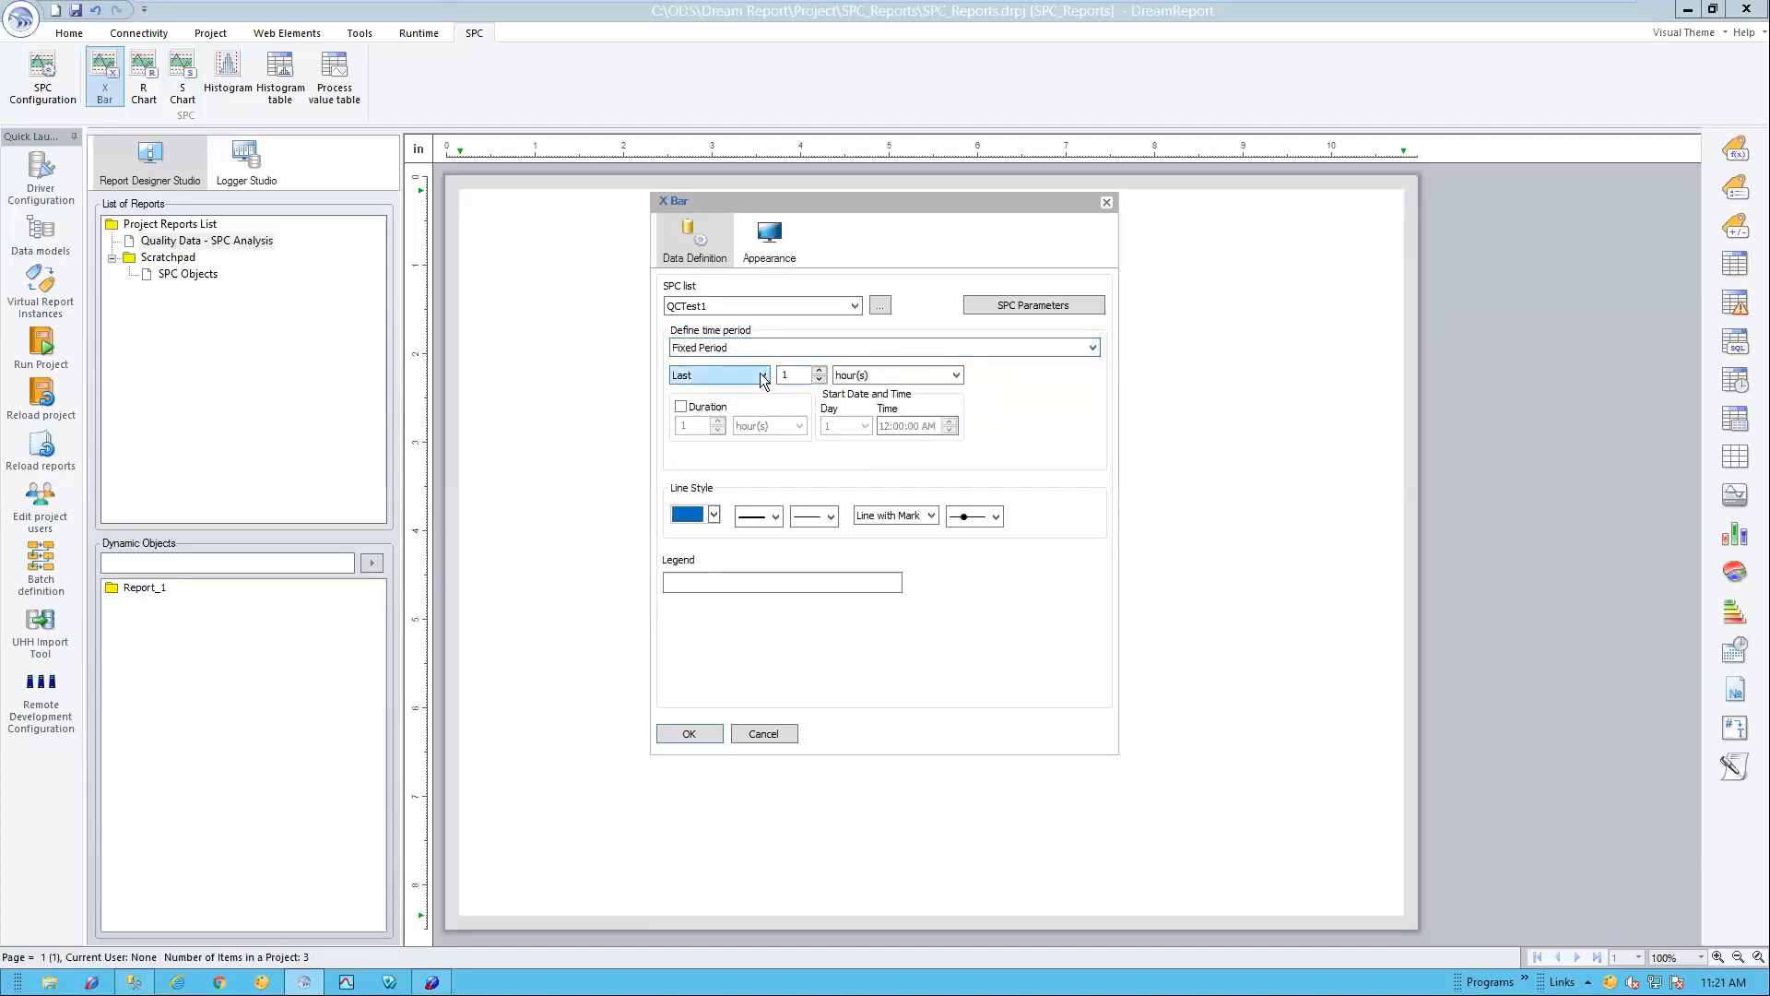
left_click(690, 404)
left_click(785, 375)
double_click(787, 375)
type("30")
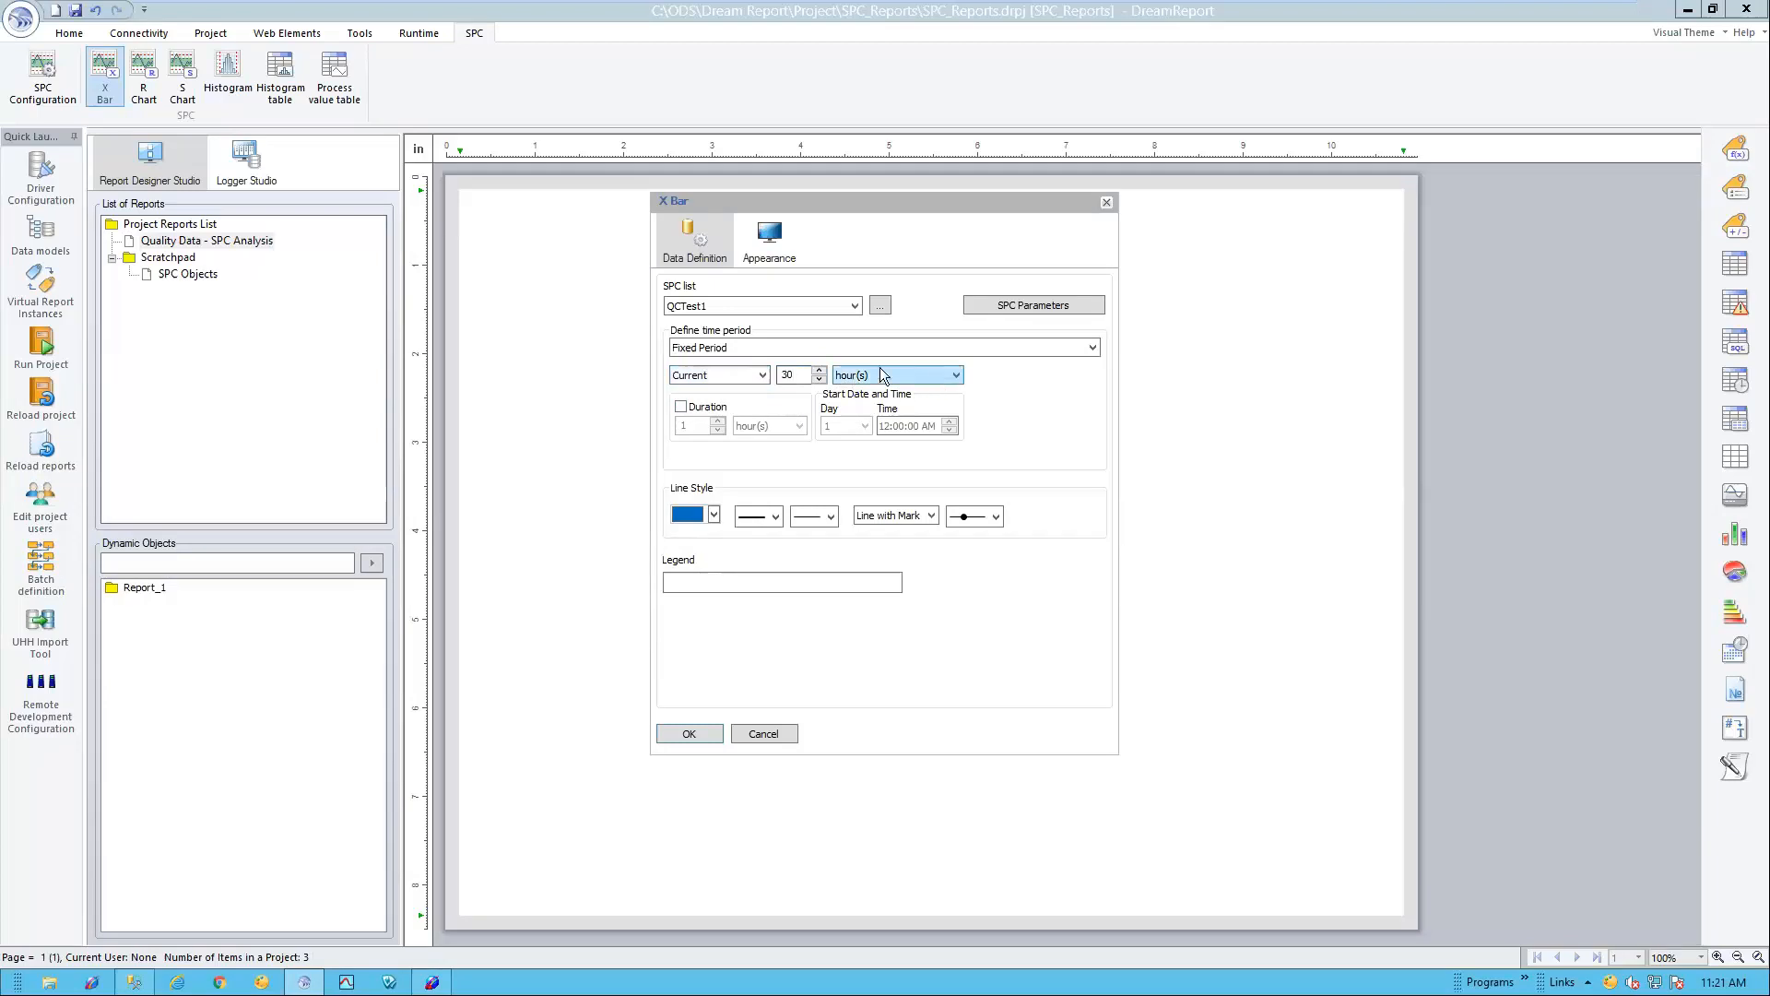
left_click(946, 375)
left_click(889, 393)
Step: In the chart's SPC parameters, enable the Target line and choose green as its line colour
left_click(1018, 304)
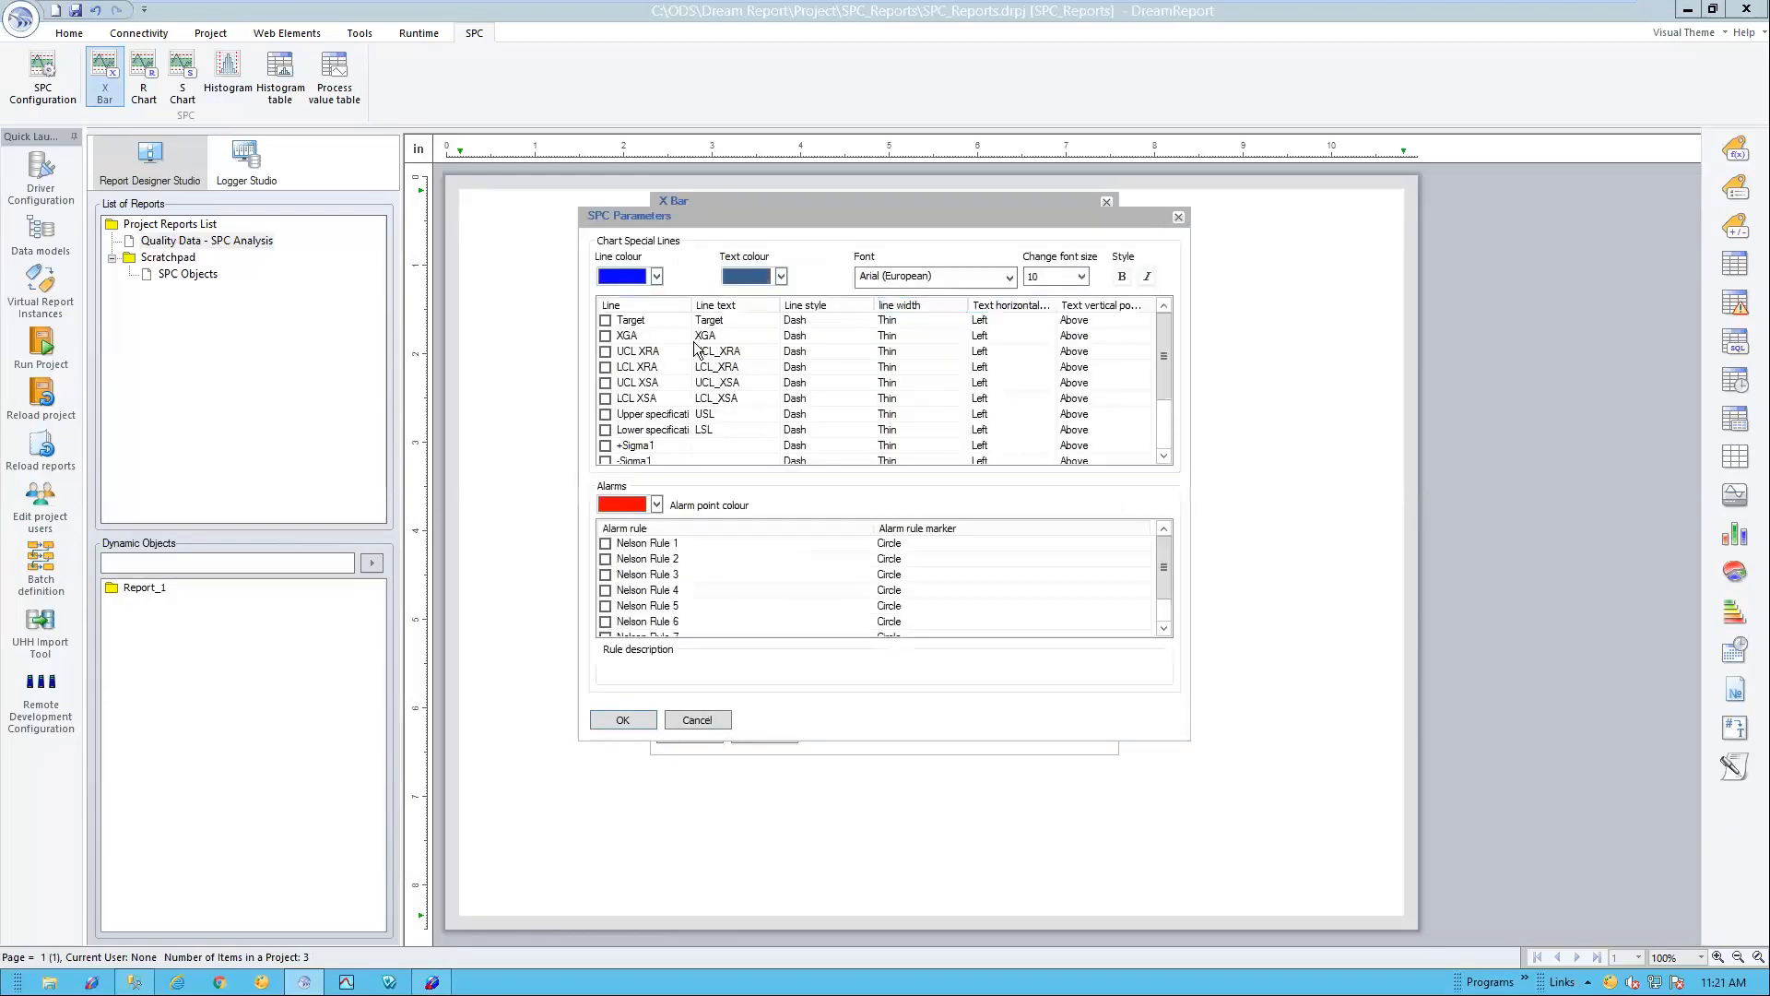
left_click(606, 320)
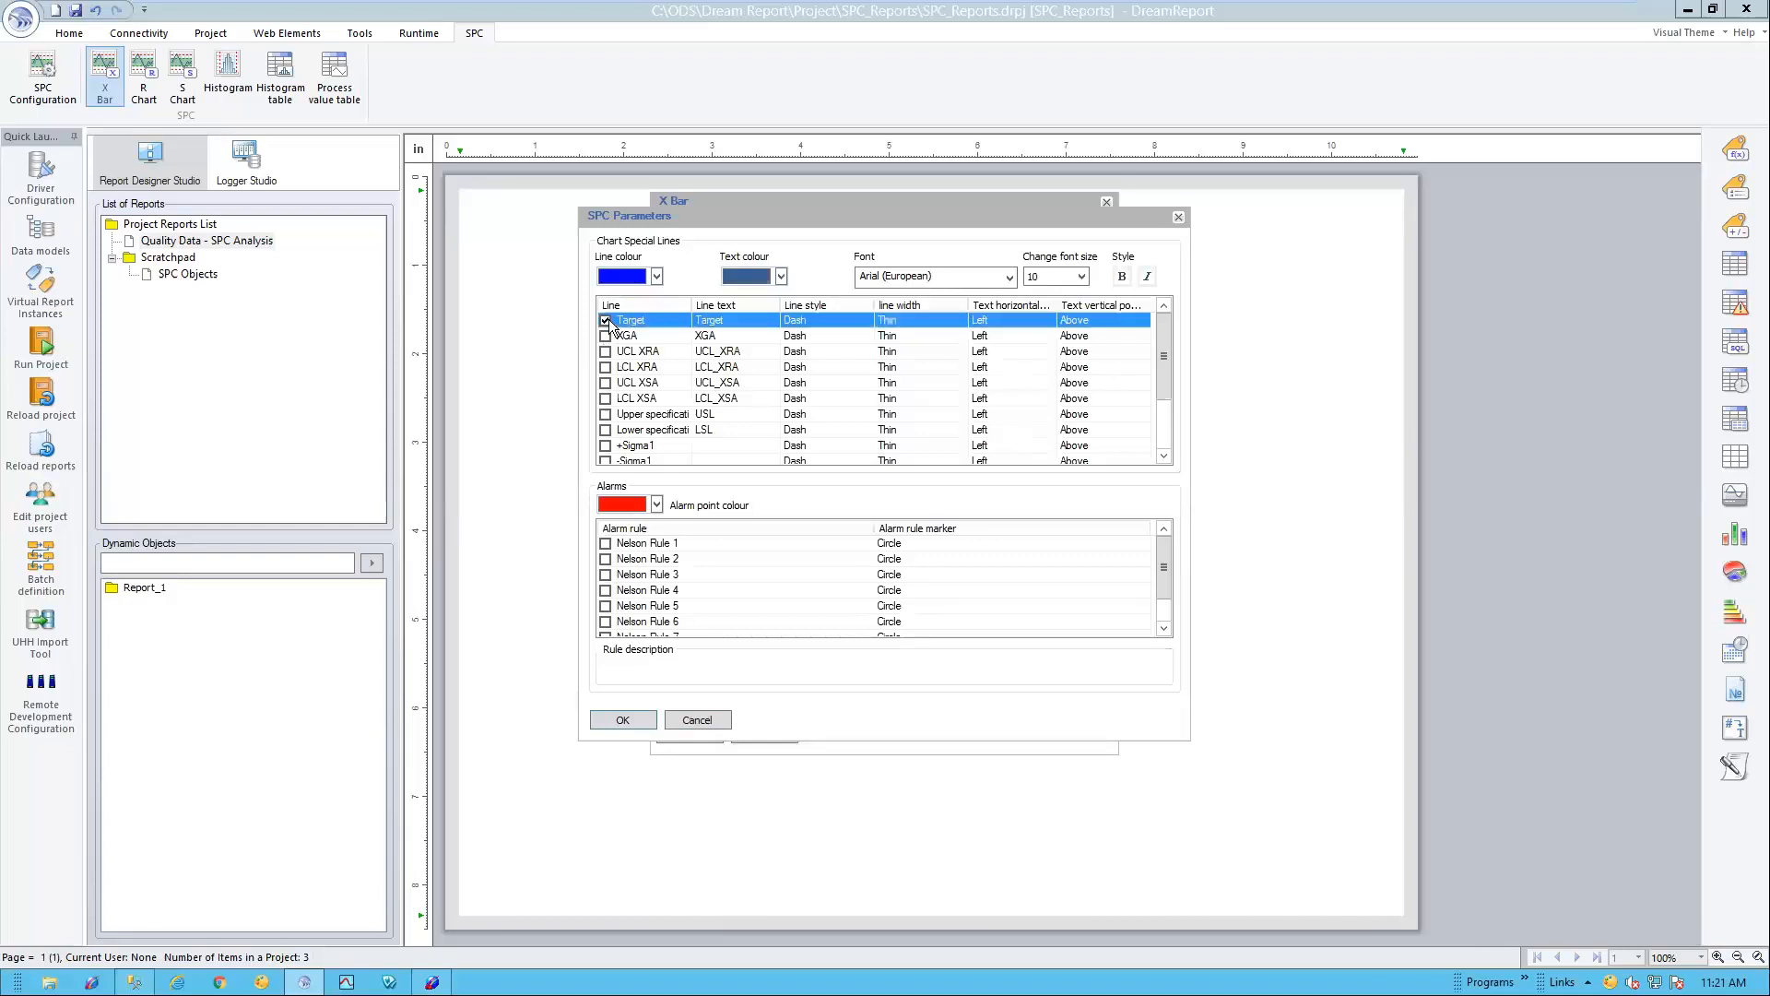
left_click(780, 277)
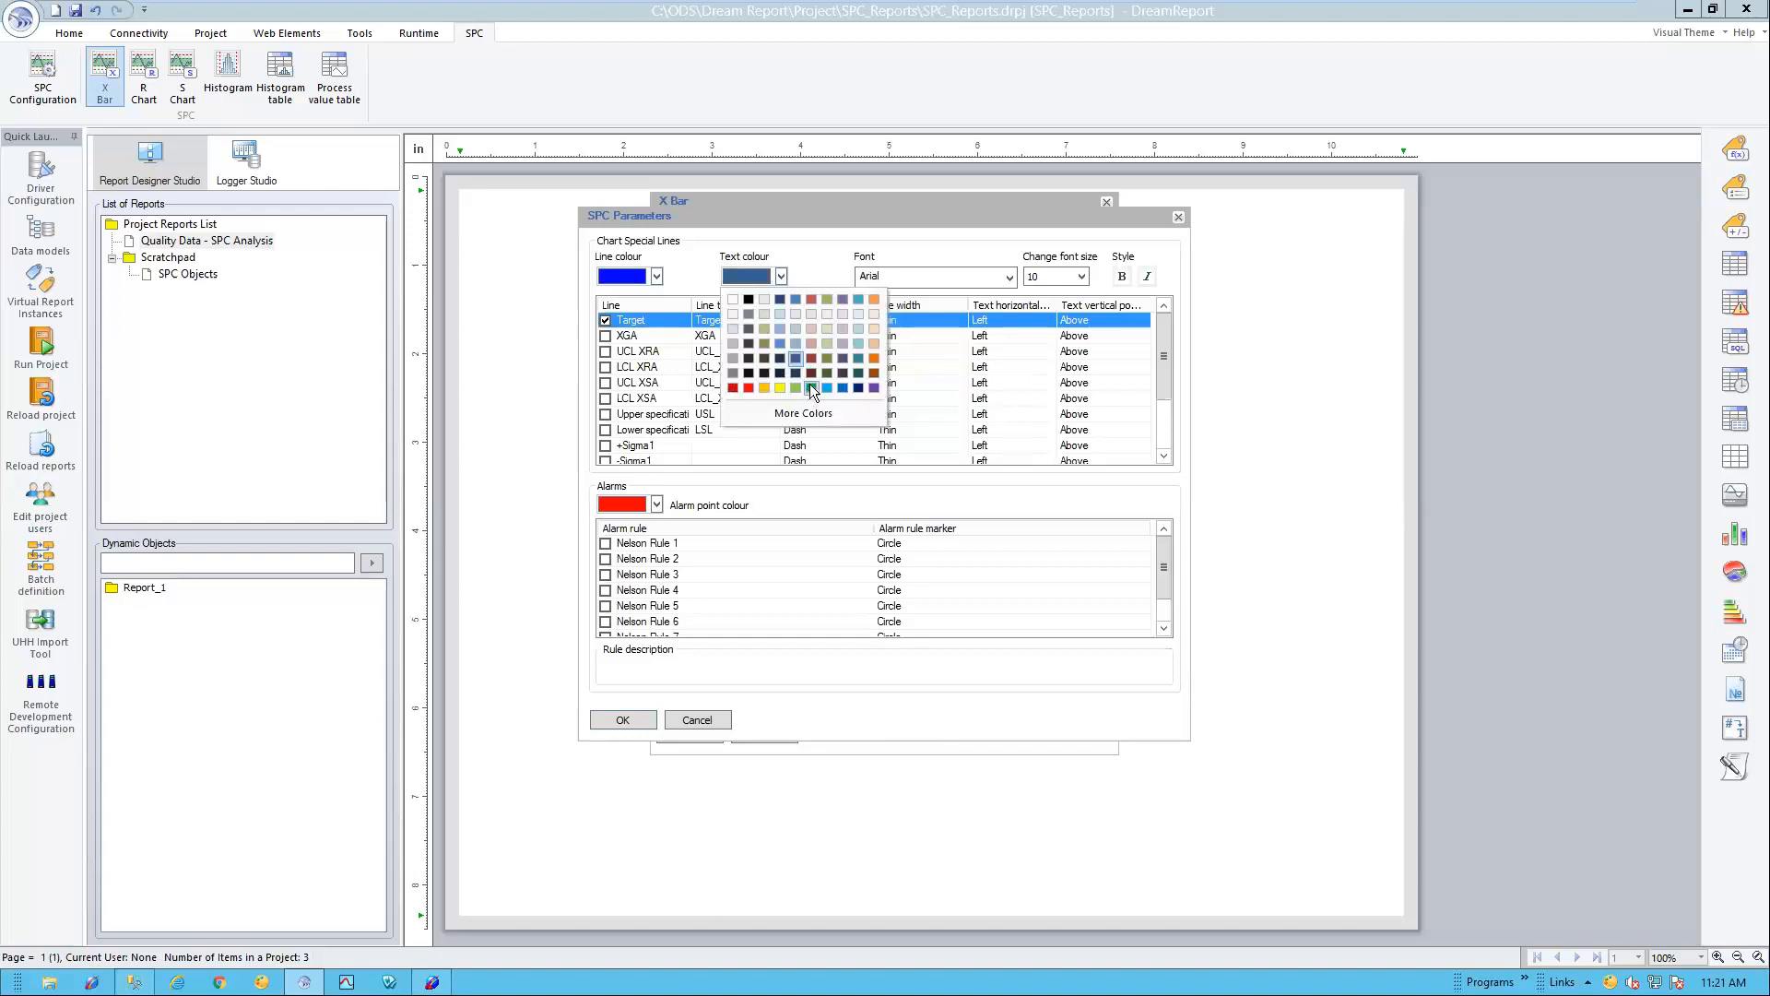
left_click(656, 277)
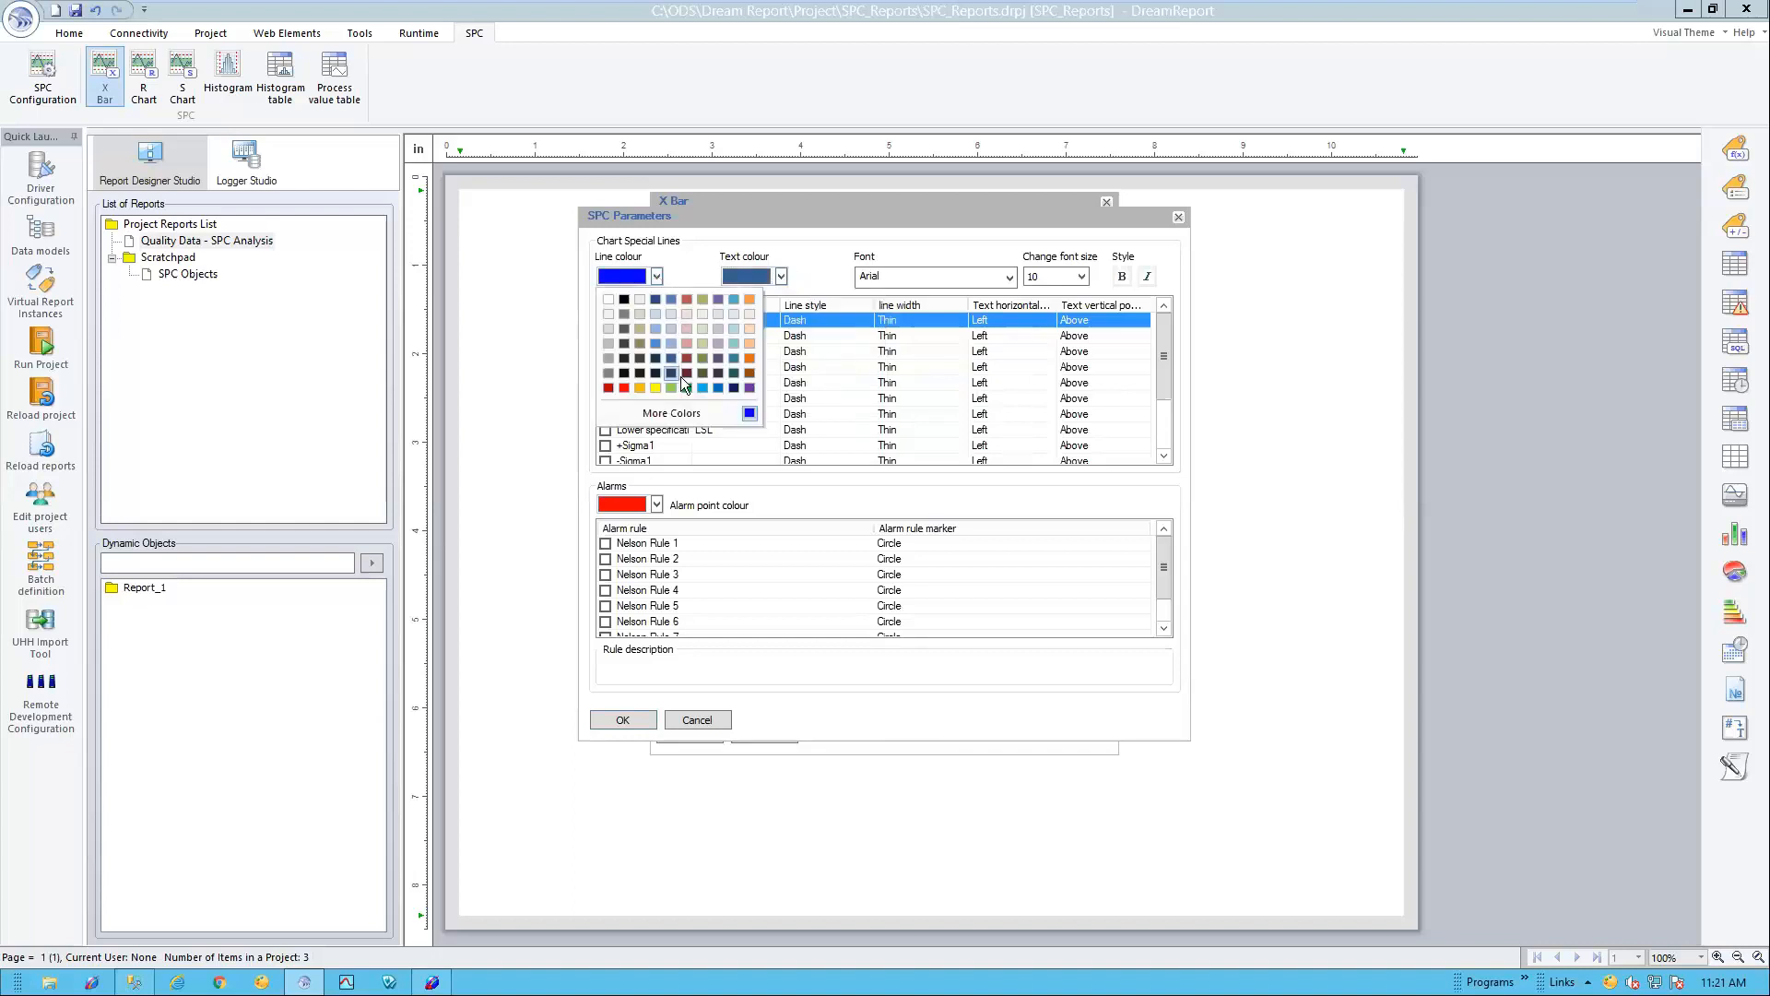
left_click(686, 387)
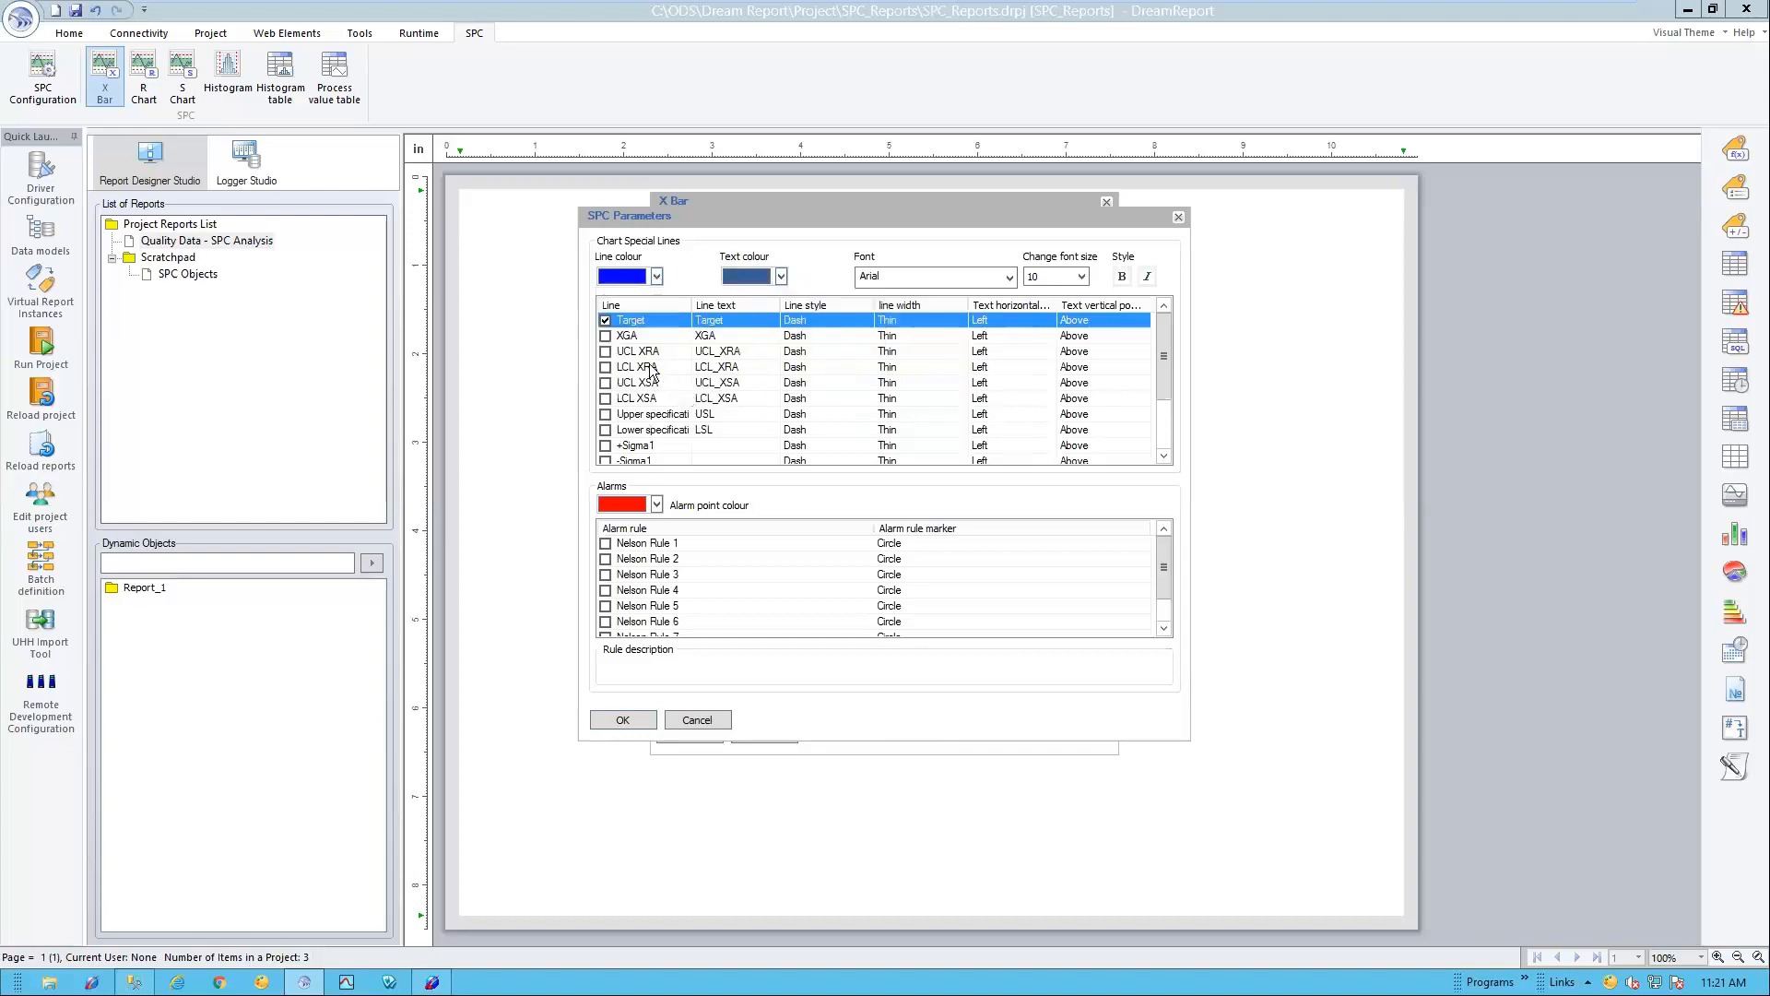
Step: Enable the upper and lower specification limit lines and colour the upper limit line red
left_click(605, 414)
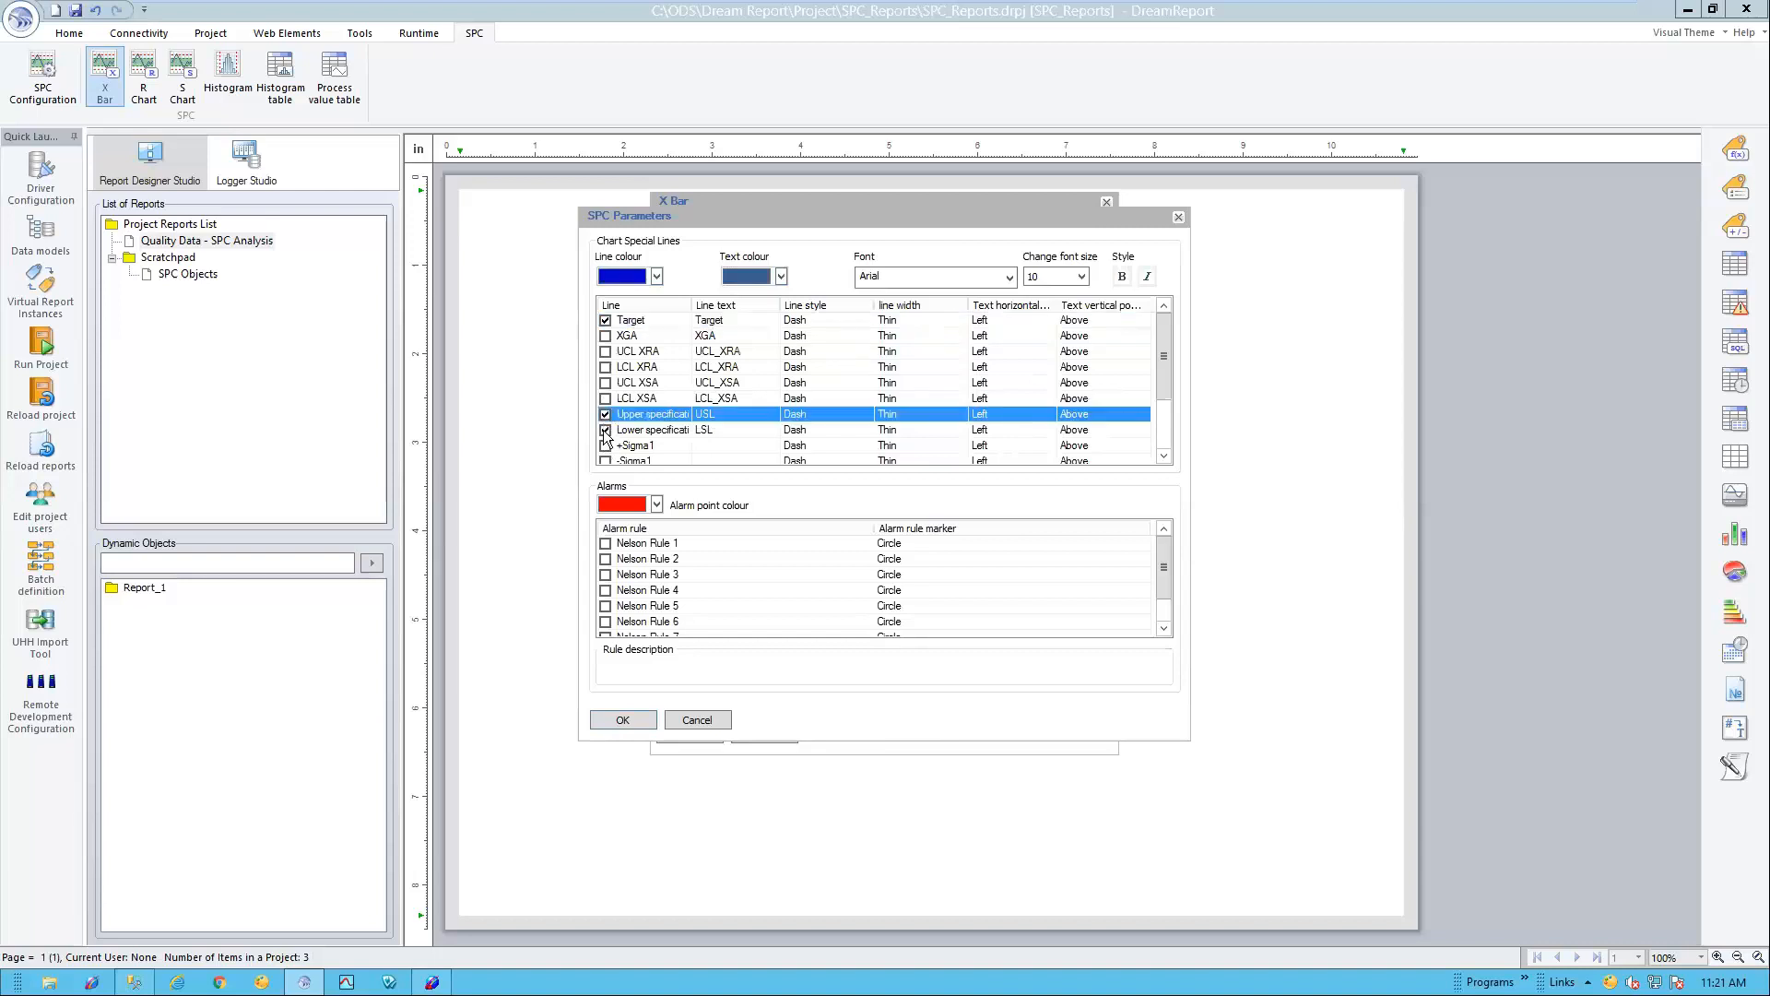
left_click(657, 277)
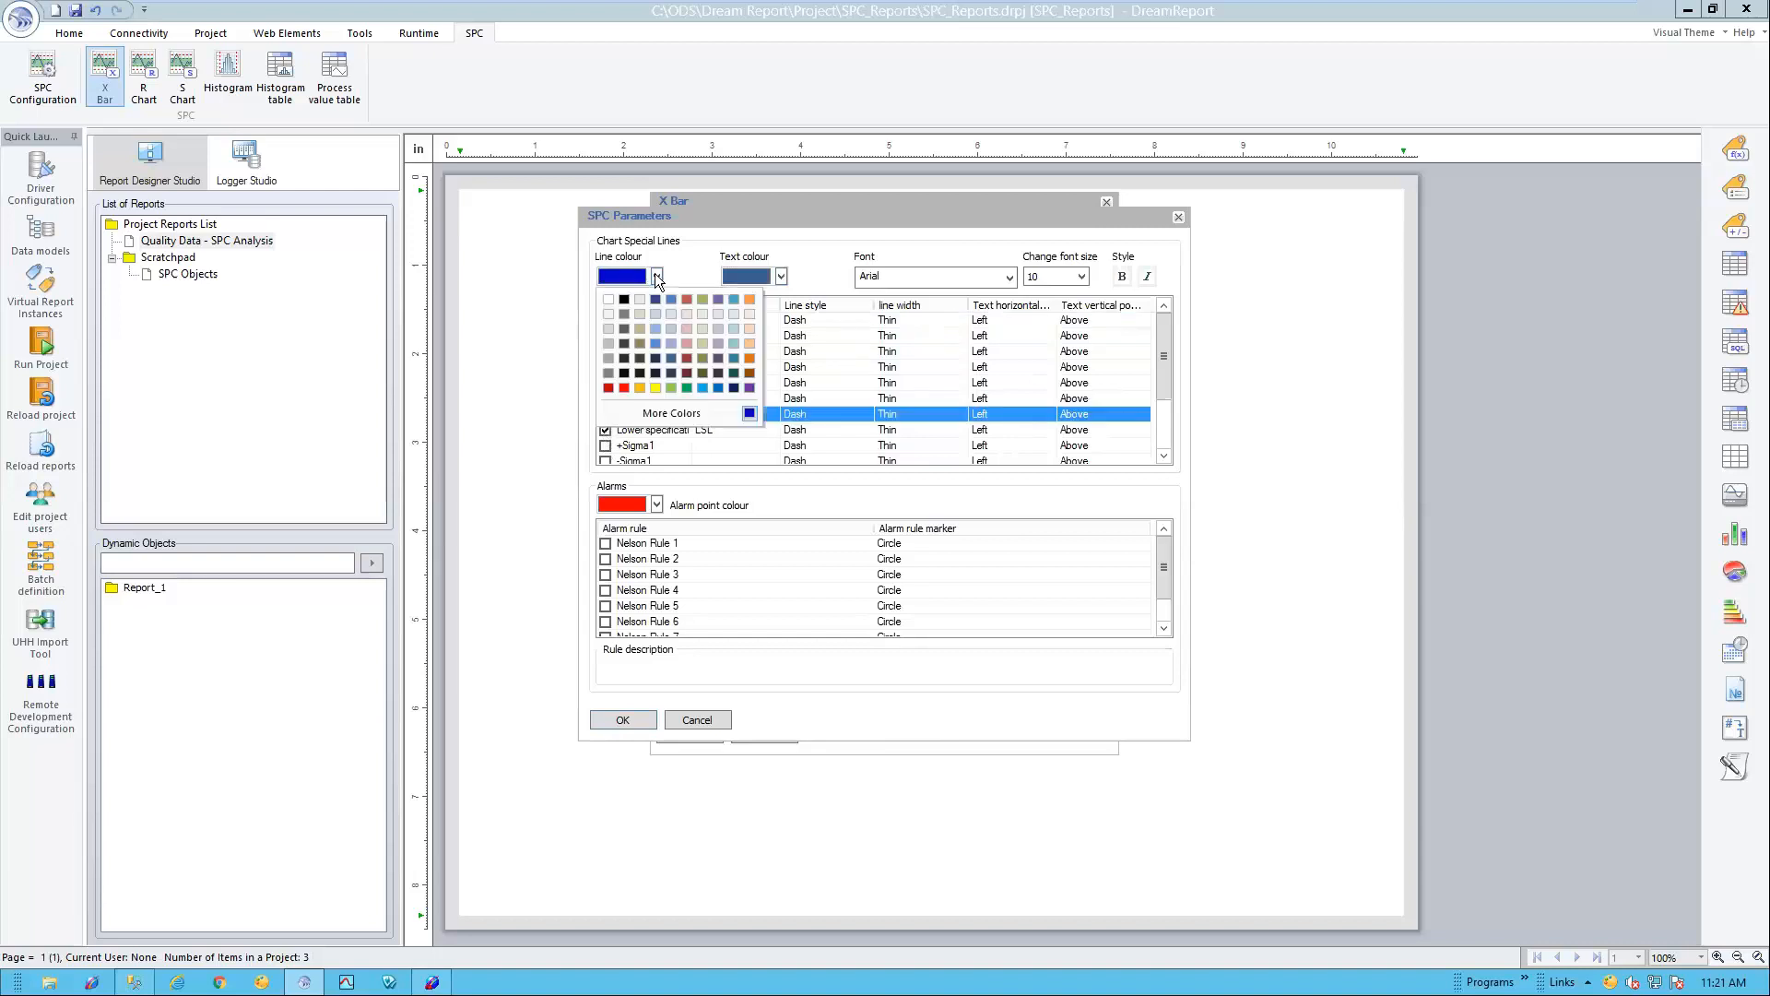
left_click(625, 387)
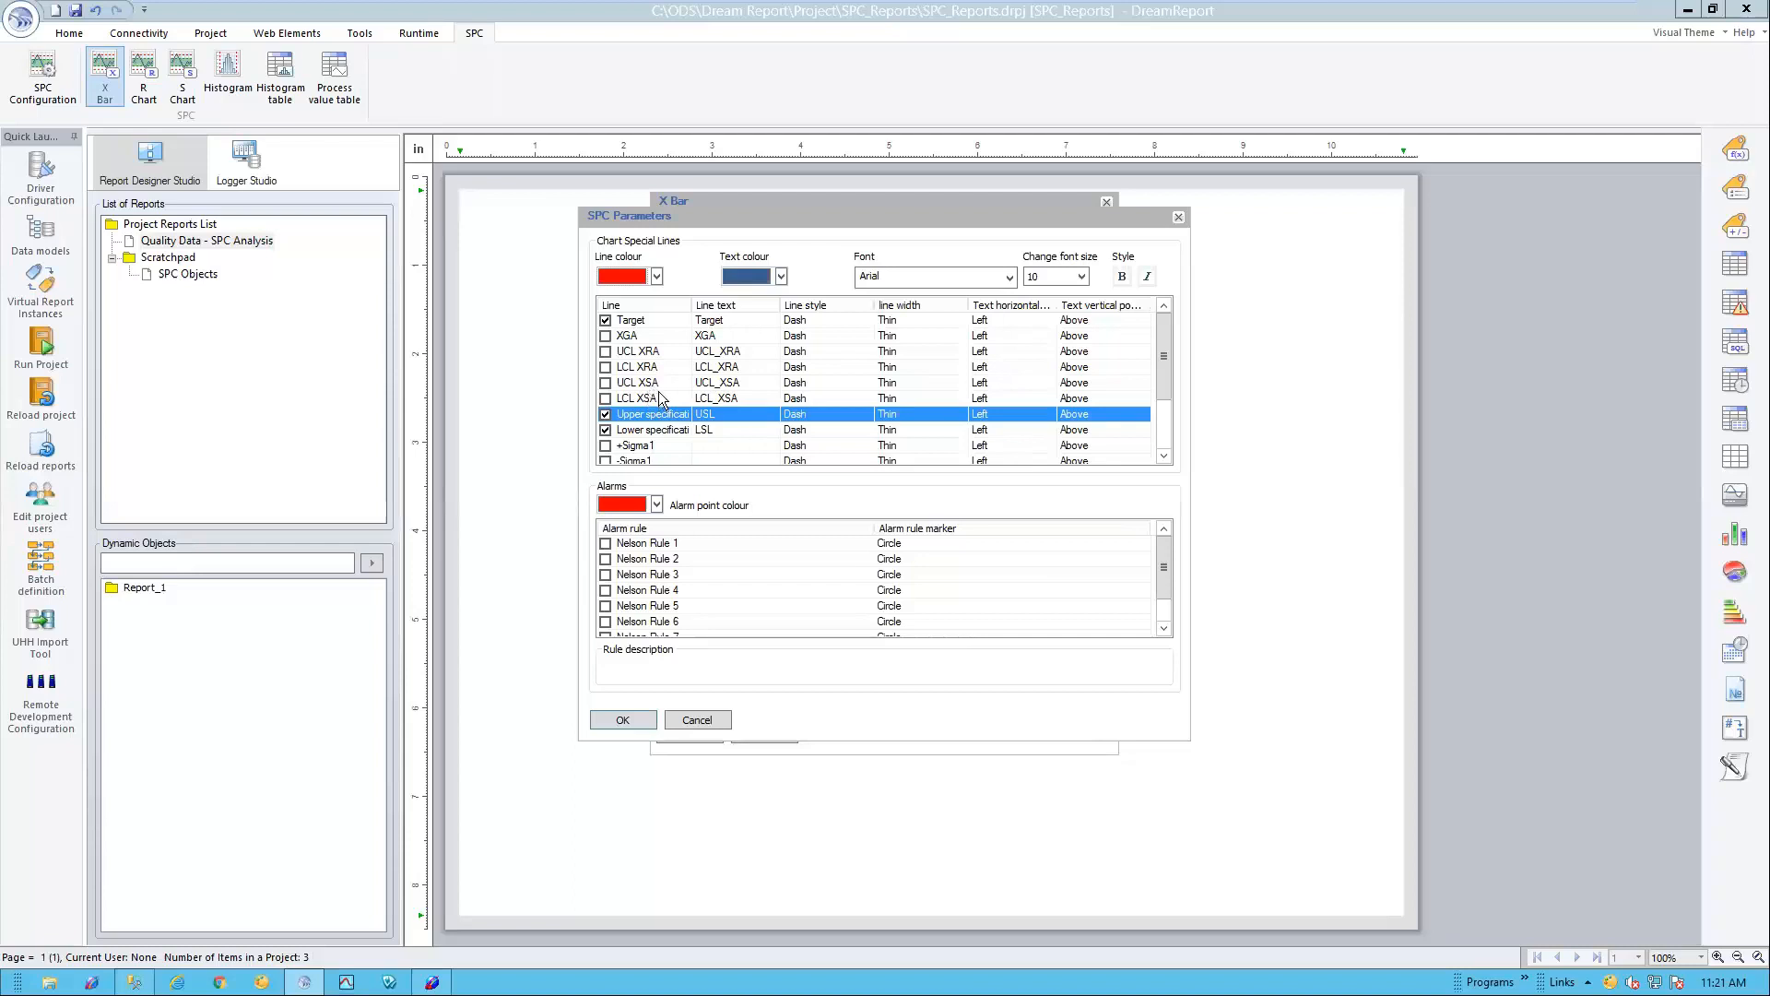
Step: Enable the UCL XRA and LCL XRA lines and shorten their line texts to UCL and LCL
left_click(606, 351)
left_click(606, 367)
left_click(732, 353)
left_click_drag(713, 352, 745, 352)
key("BackSpace")
left_click(736, 367)
left_click(736, 367)
left_click_drag(713, 367, 737, 367)
key("BackSpace")
Step: Set the horizontal text position of the UCL XRA and LCL XRA lines to Right
left_click(1042, 352)
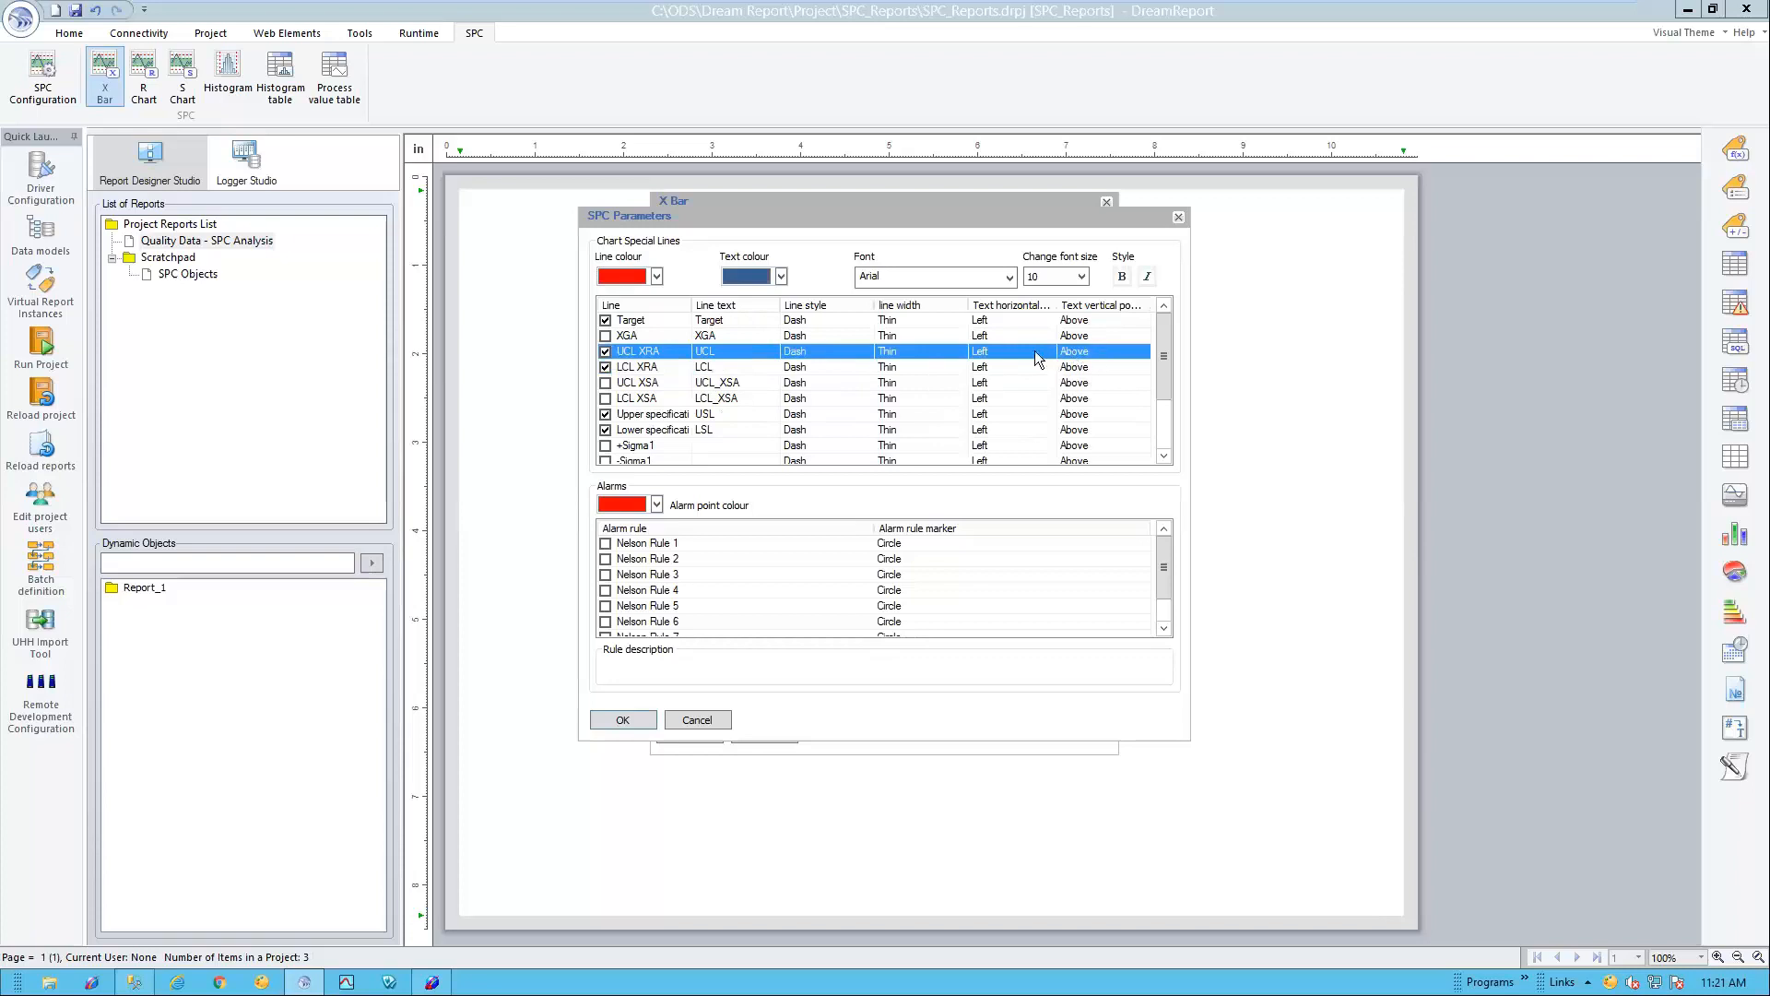
left_click(1050, 354)
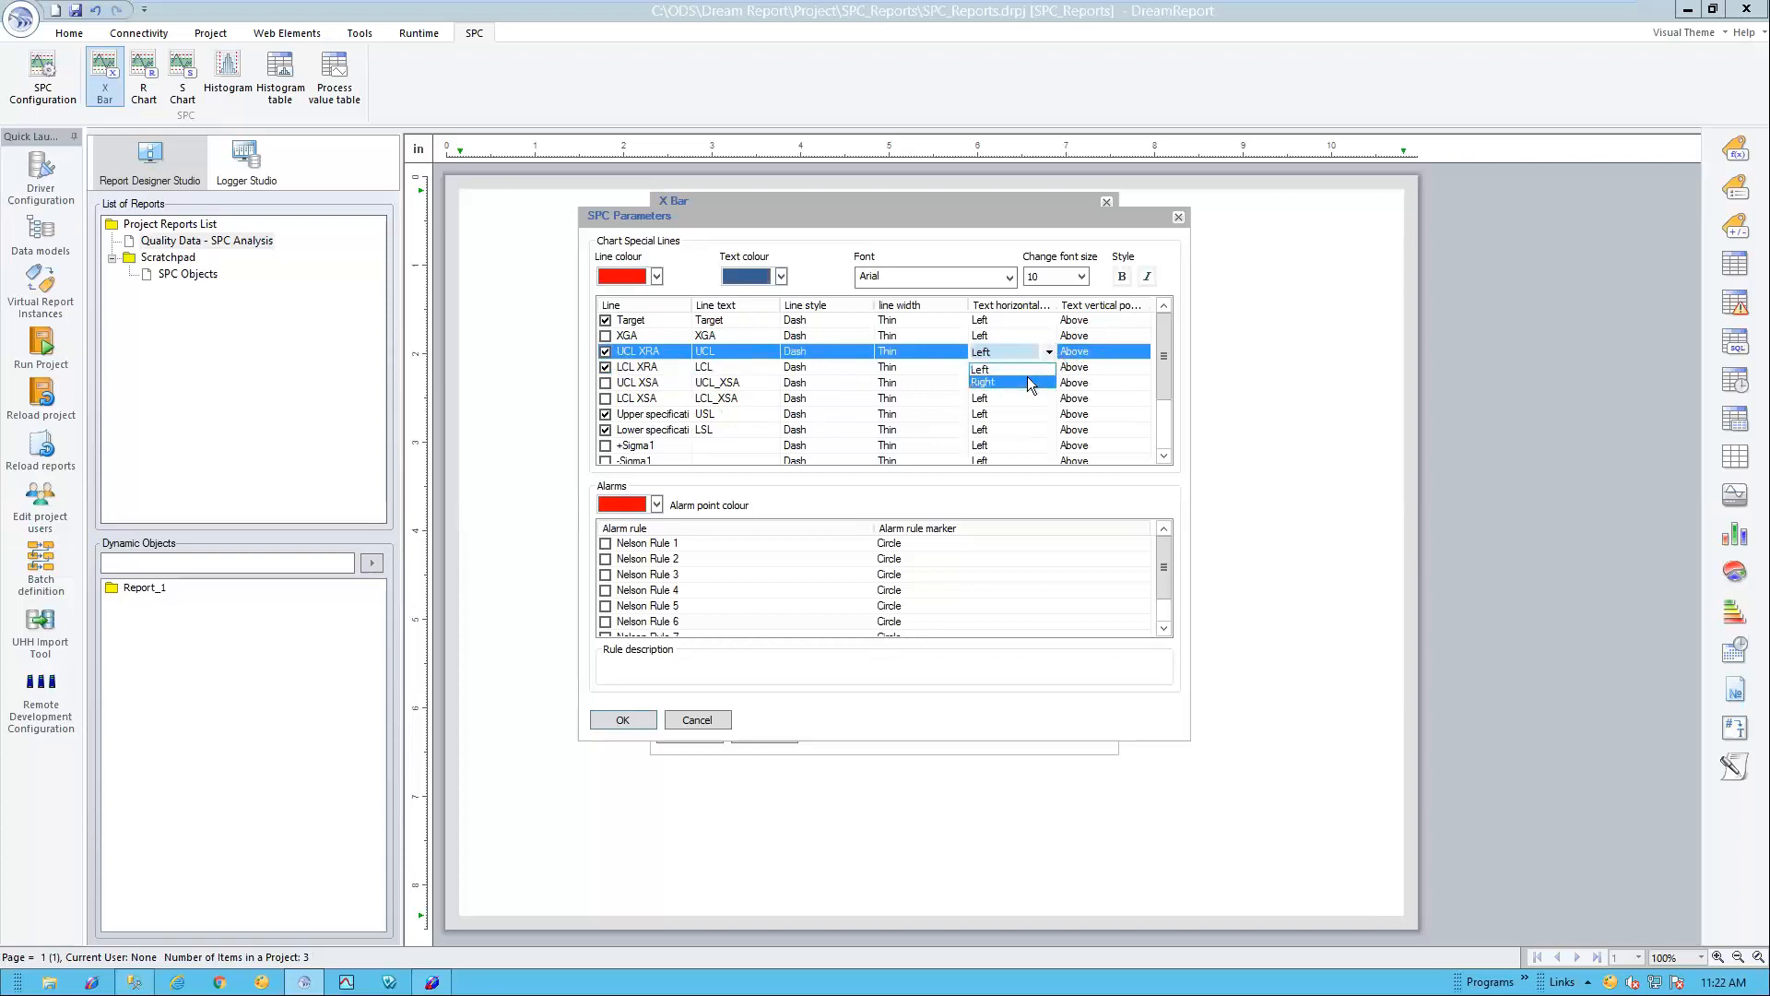
left_click(1049, 380)
left_click(1048, 388)
left_click(1048, 385)
left_click(1022, 407)
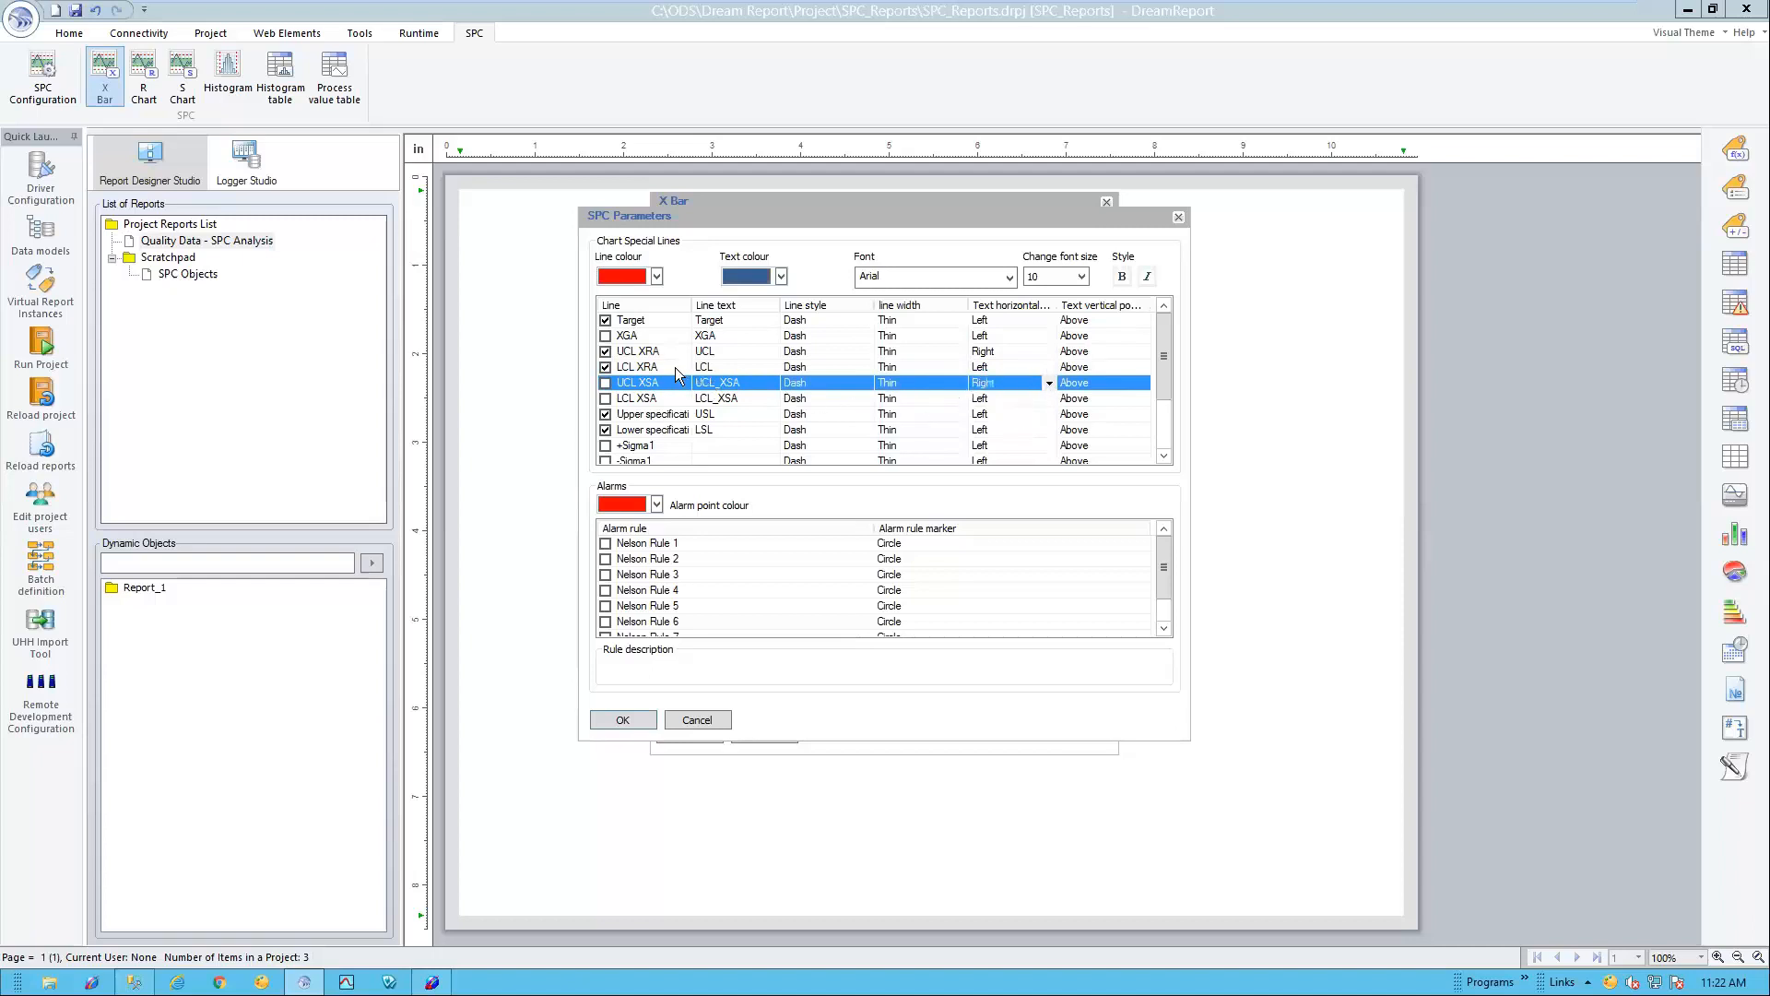
left_click(1051, 369)
left_click(1056, 354)
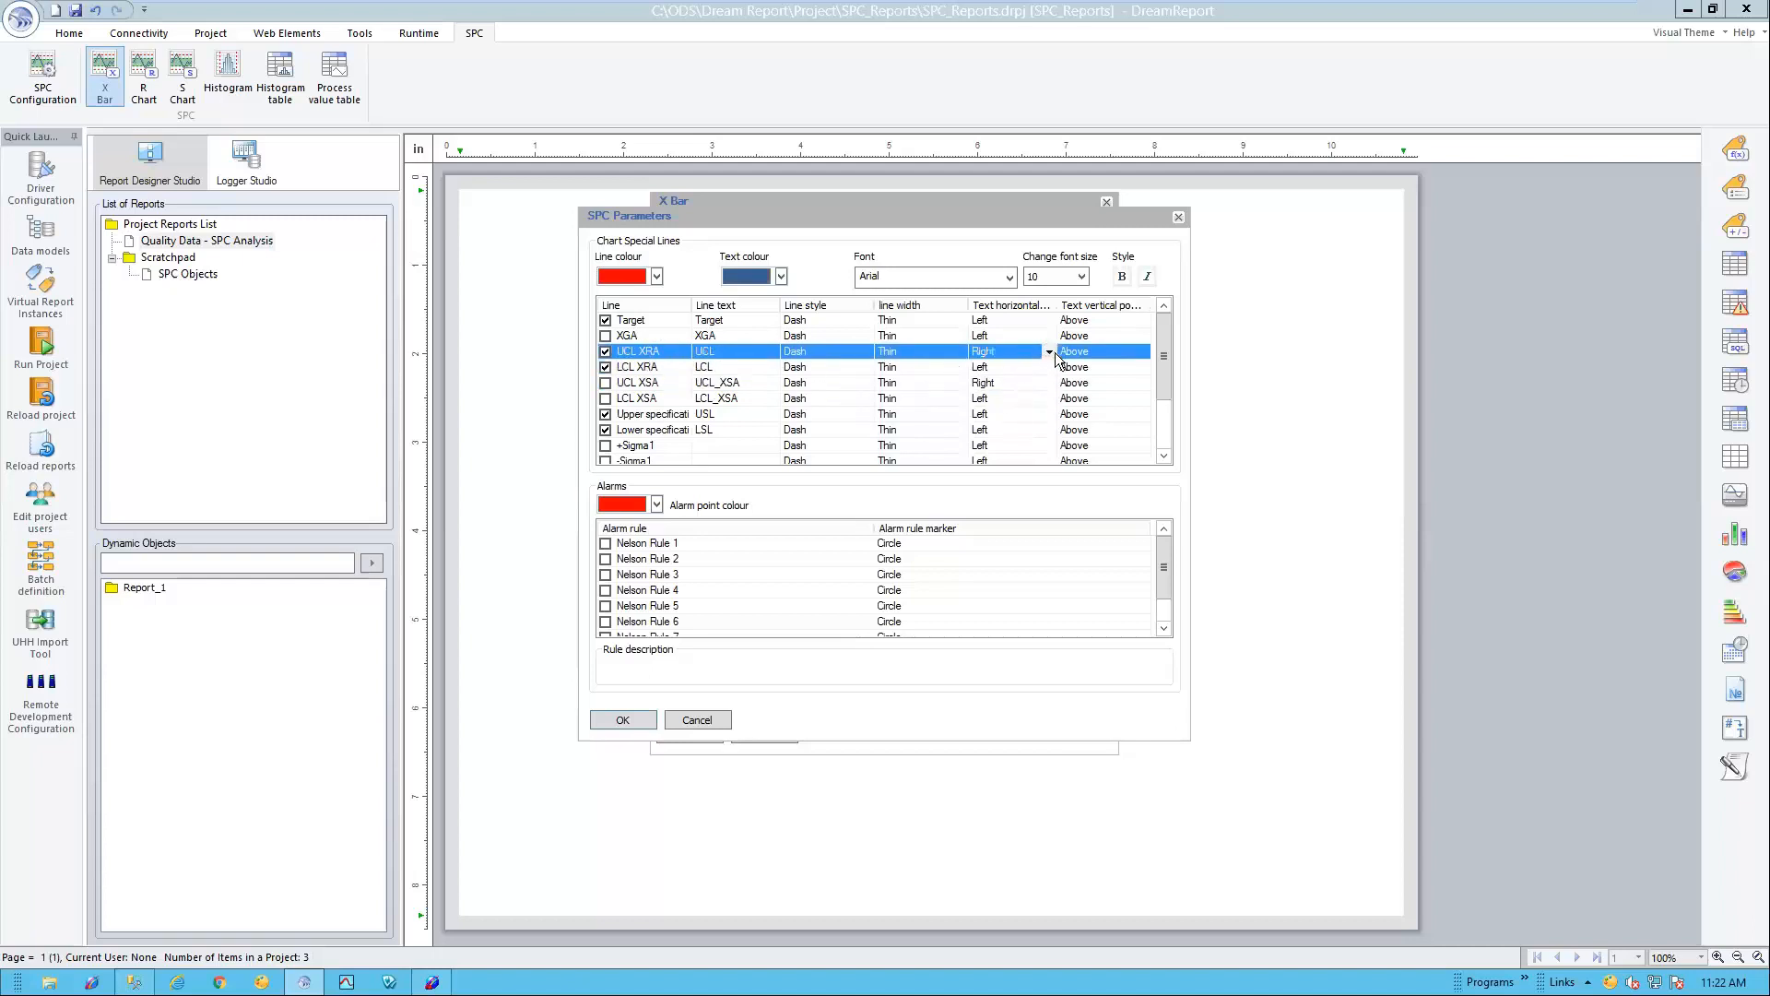
left_click(1053, 369)
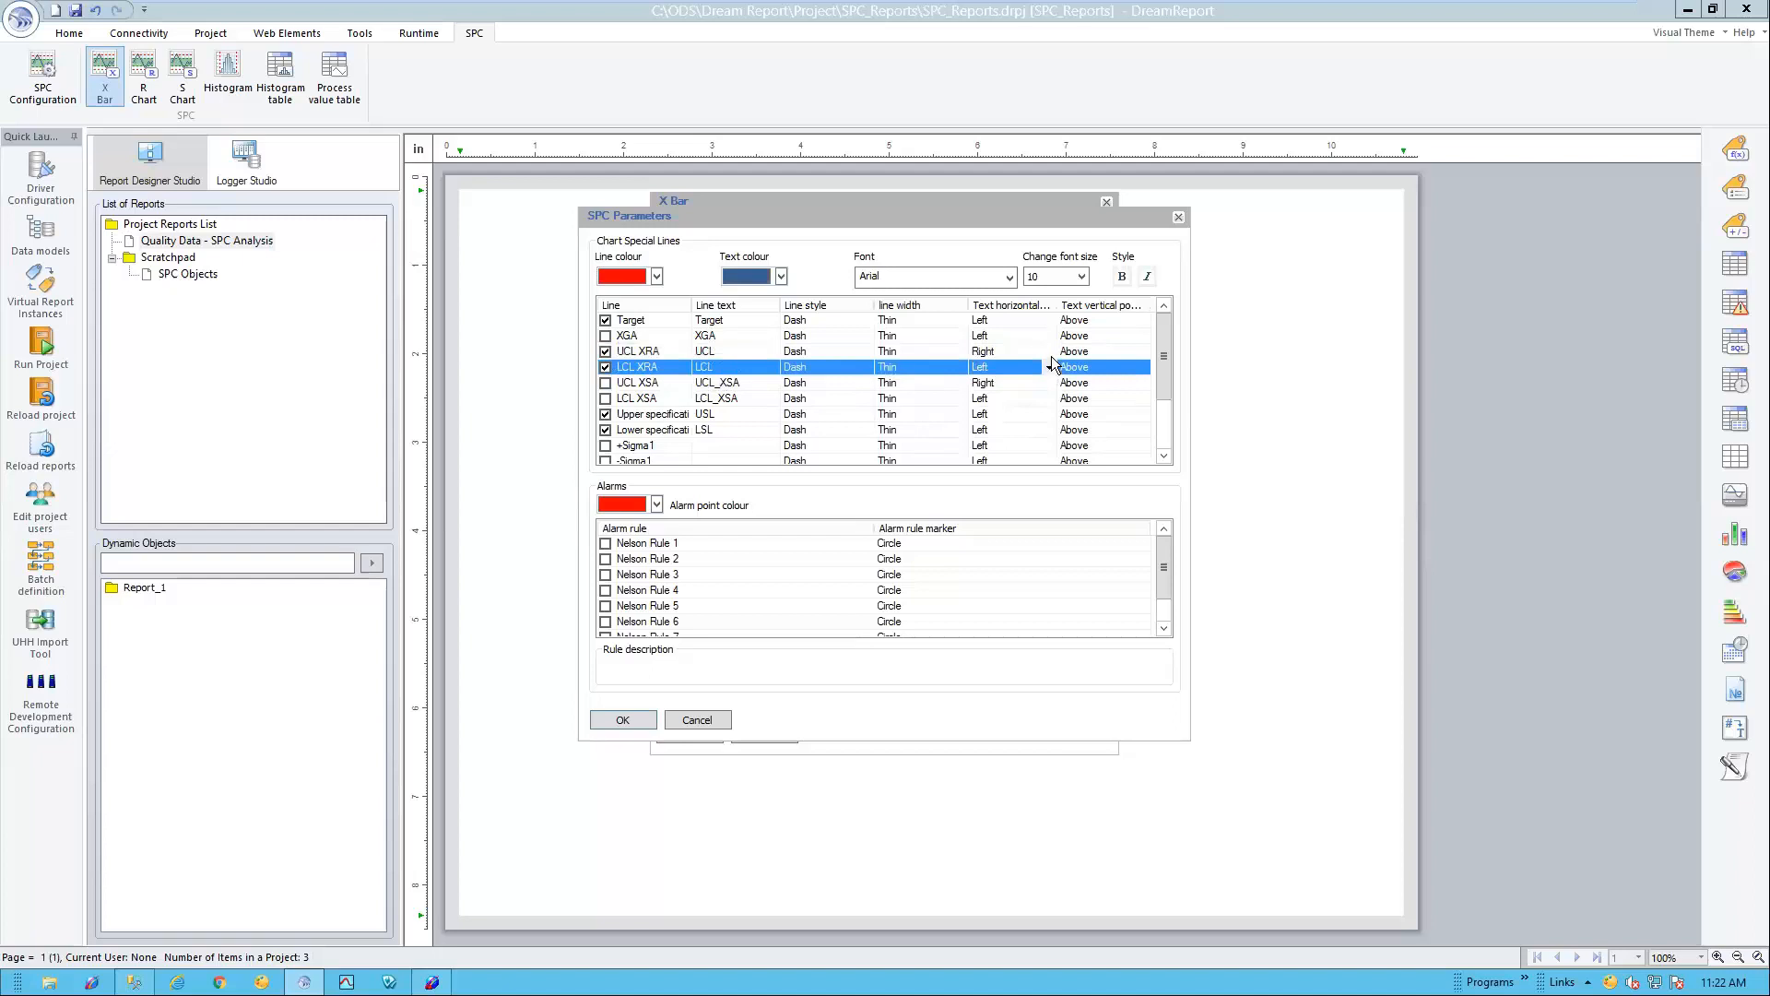
left_click(1005, 397)
Step: Change the line colour of both the UCL XRA and LCL XRA lines to purple
left_click(654, 351)
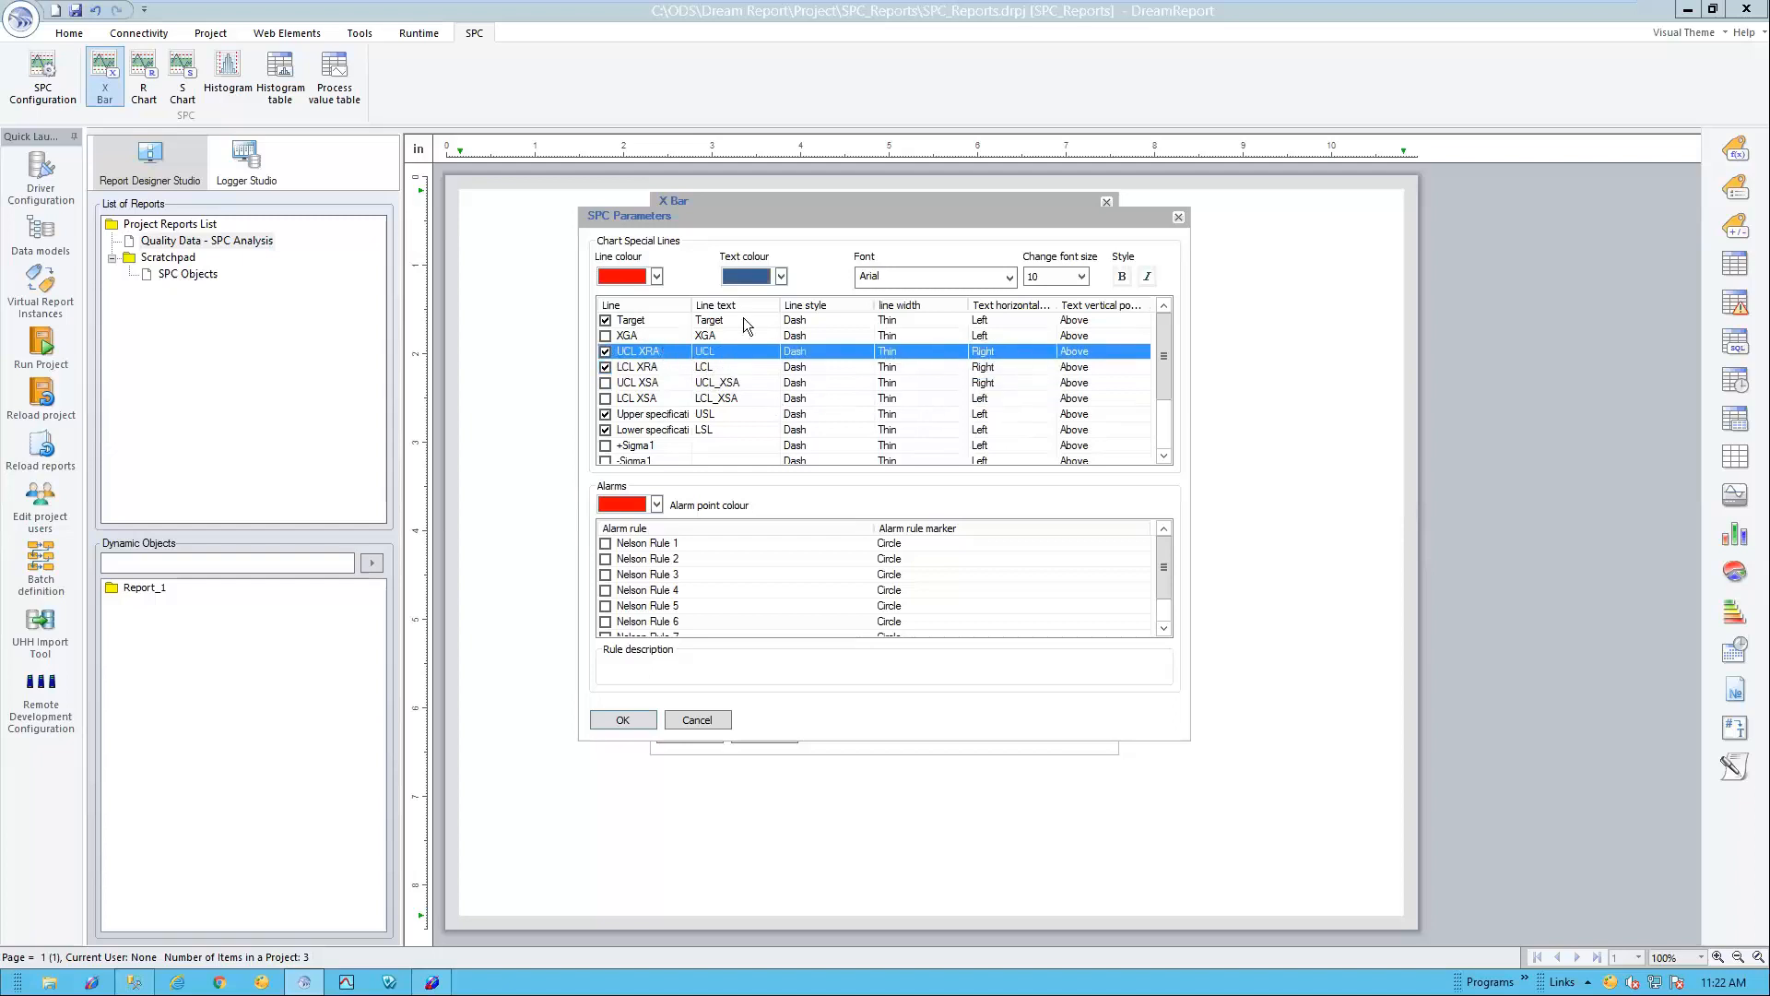
left_click(656, 276)
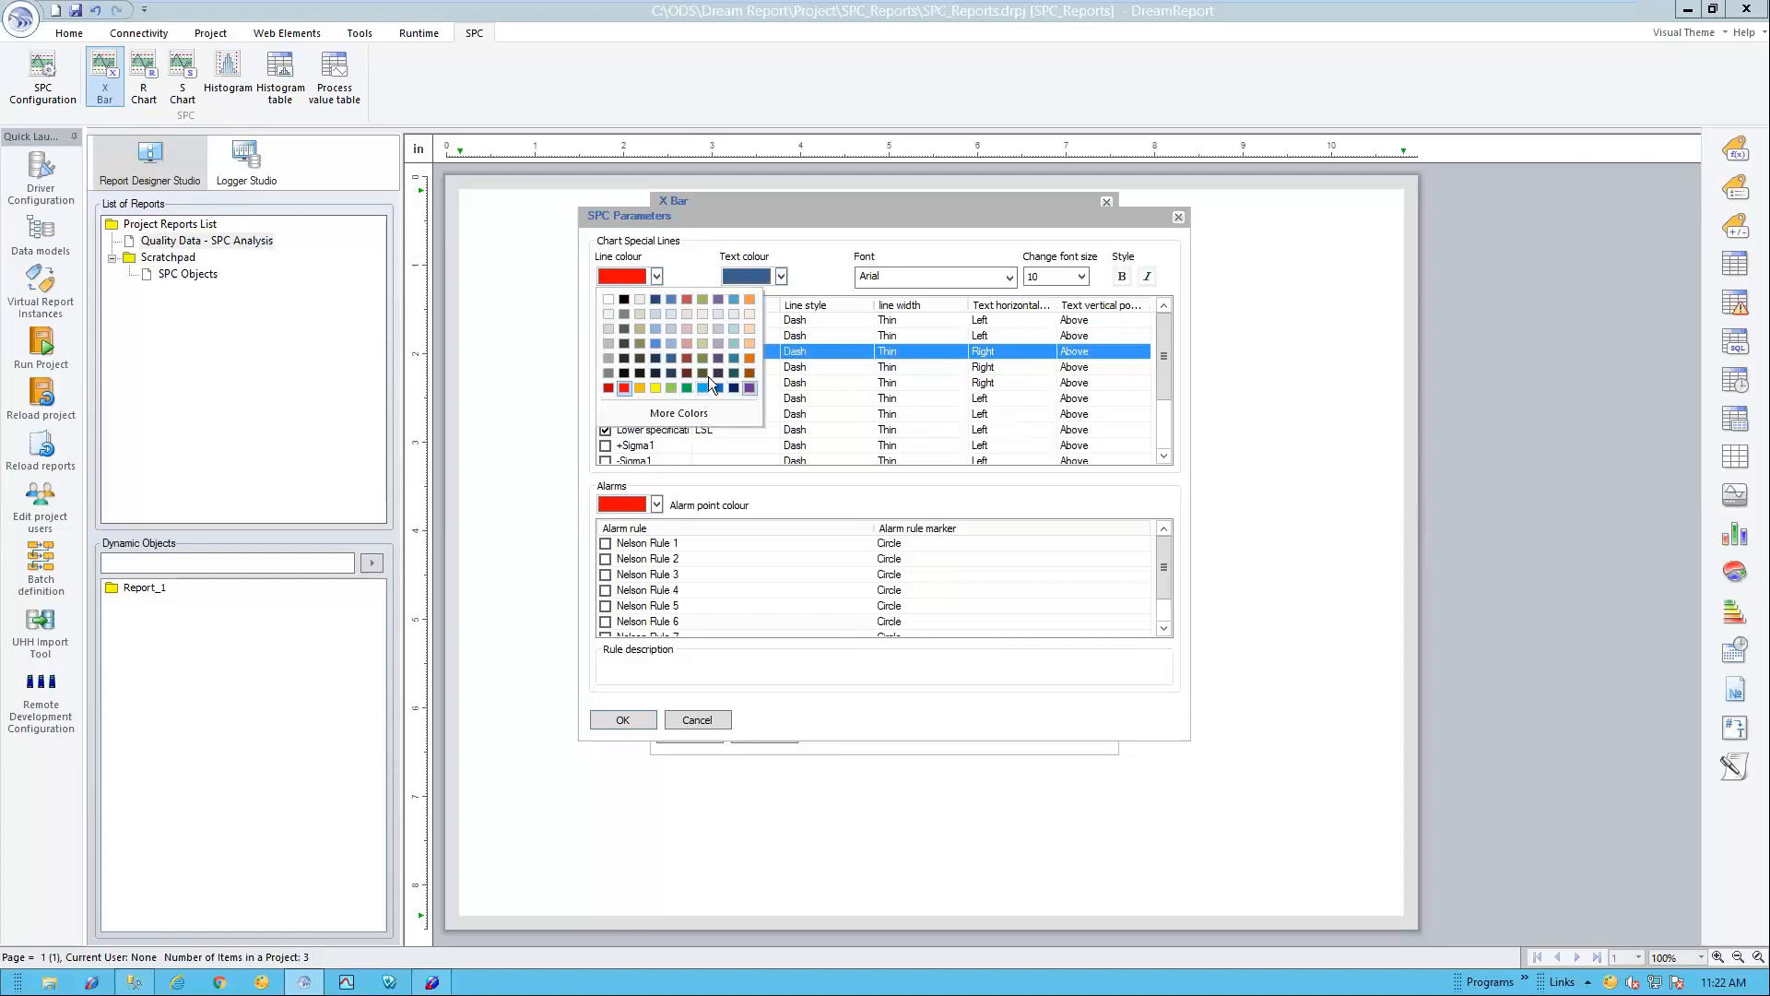
left_click(750, 387)
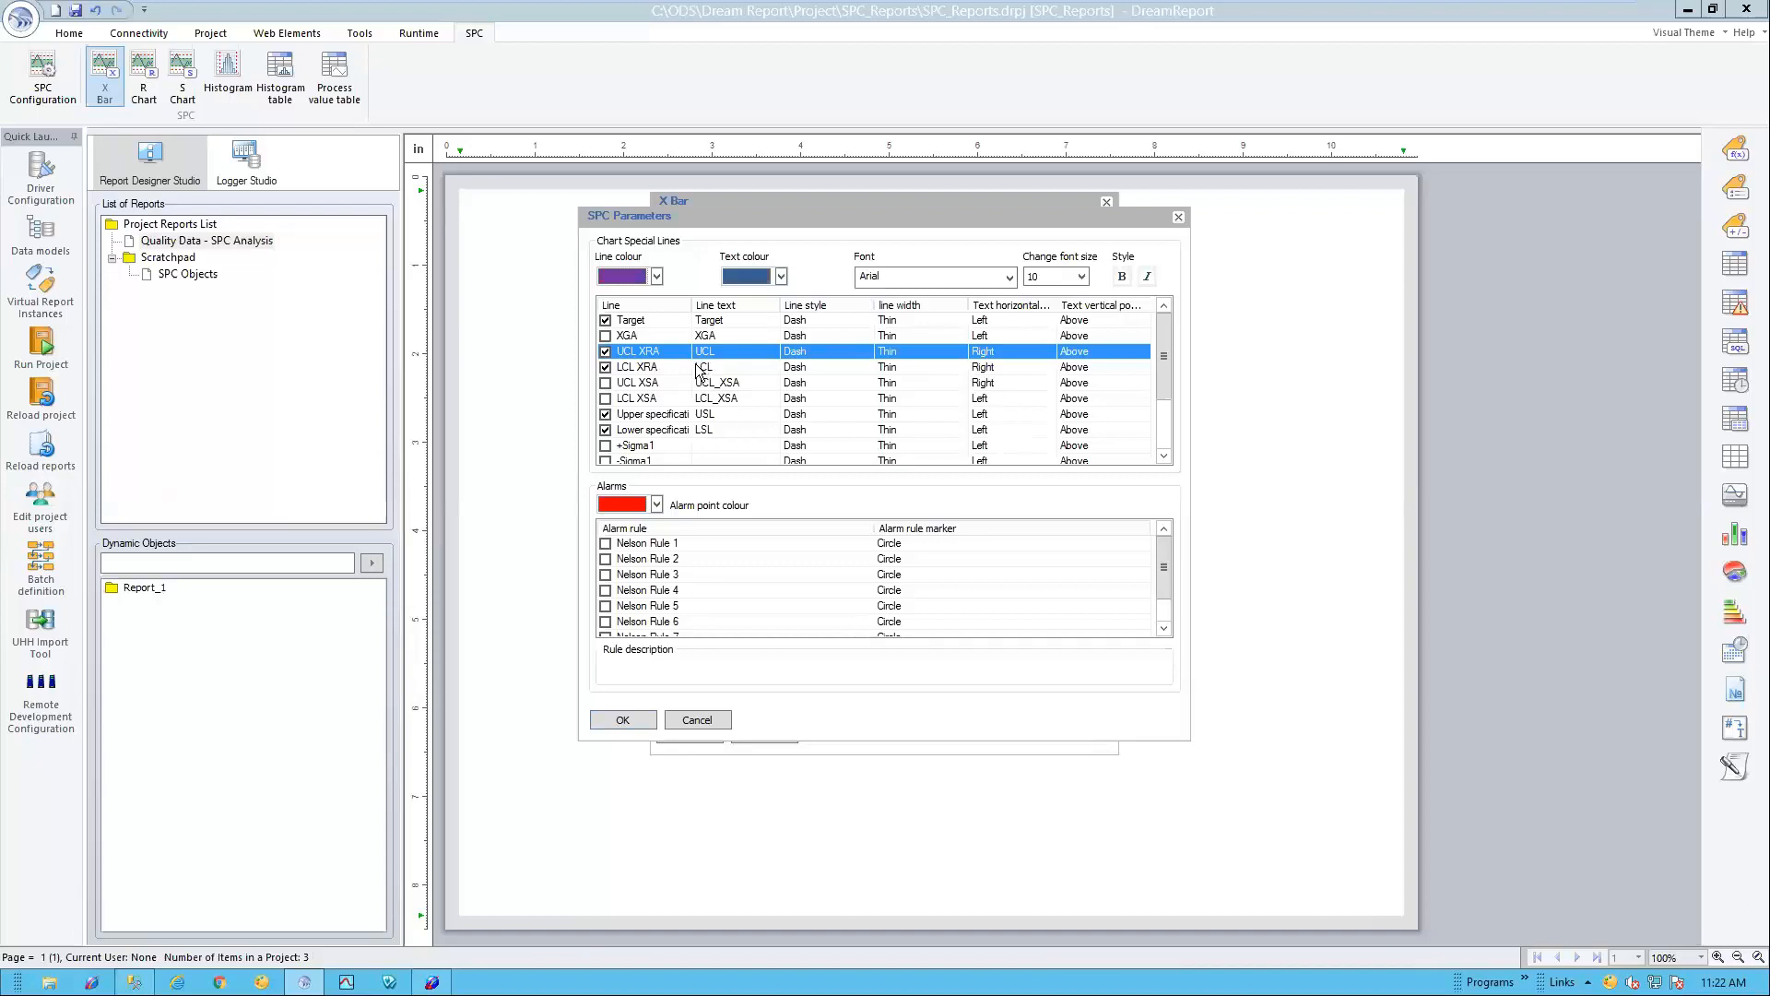
left_click(662, 368)
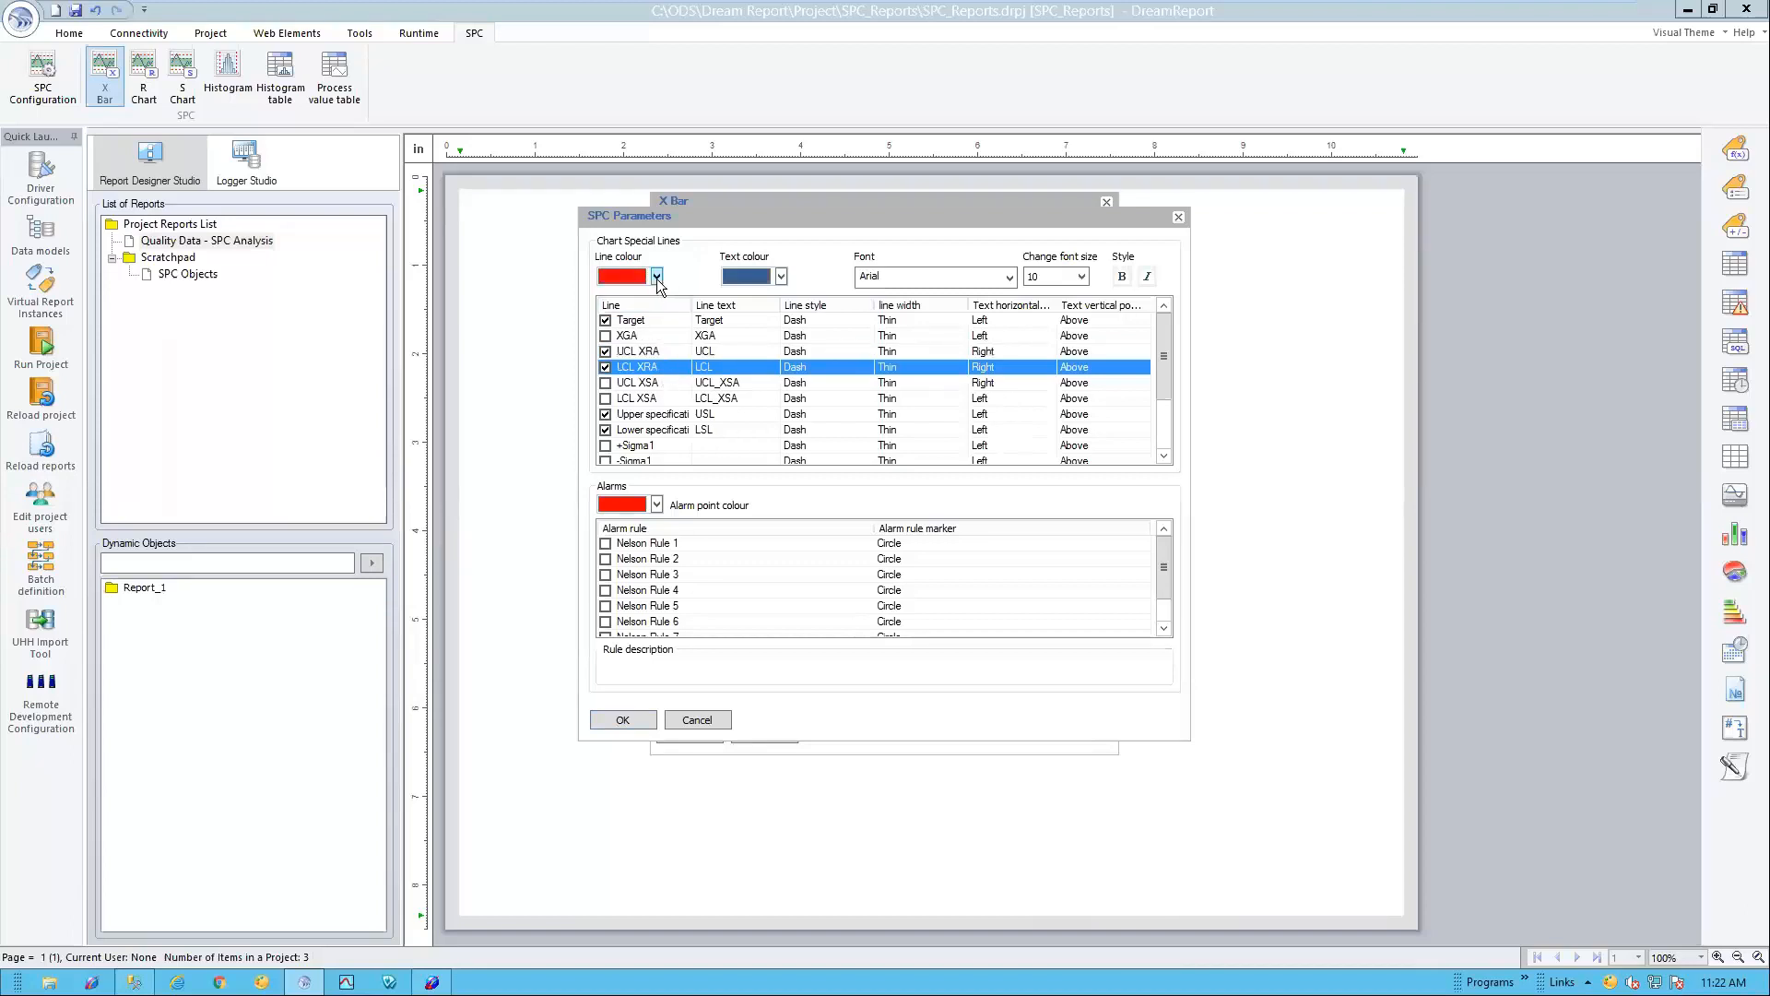
left_click(656, 277)
left_click(750, 387)
Step: Examine the available sigma lines and the descriptions of the Nelson alarm rules
left_click_drag(901, 227, 905, 251)
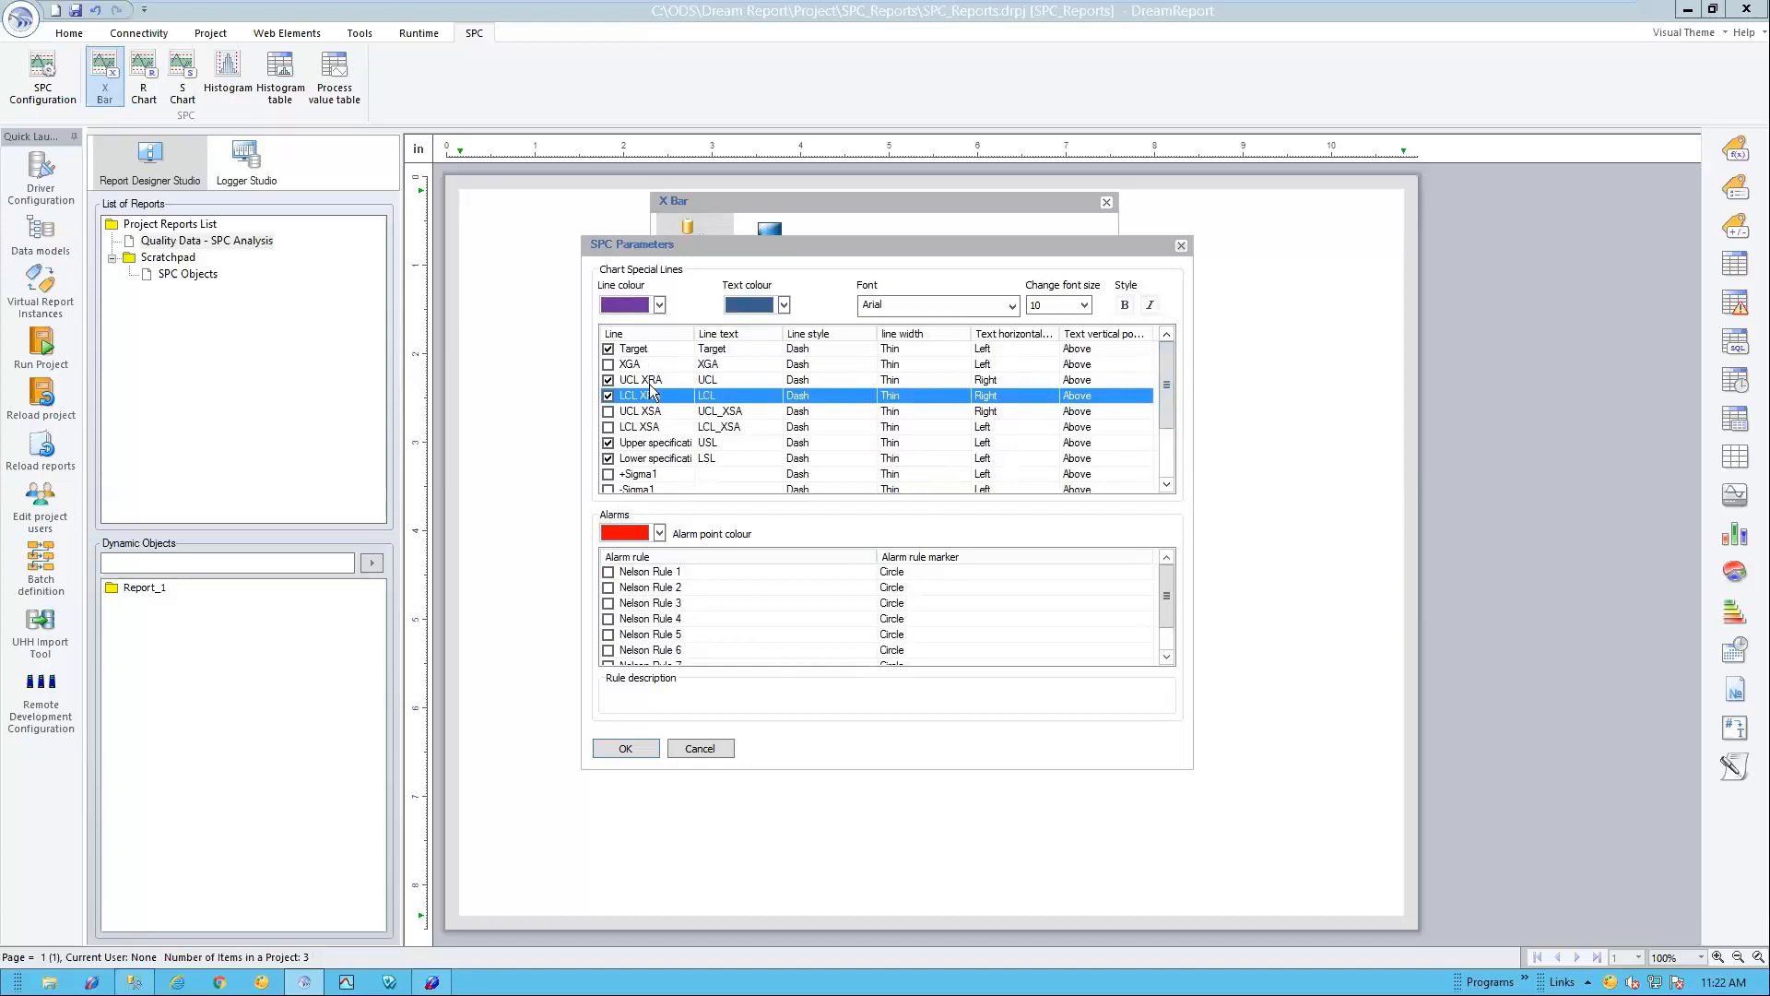
scroll(650, 448, "down", 2)
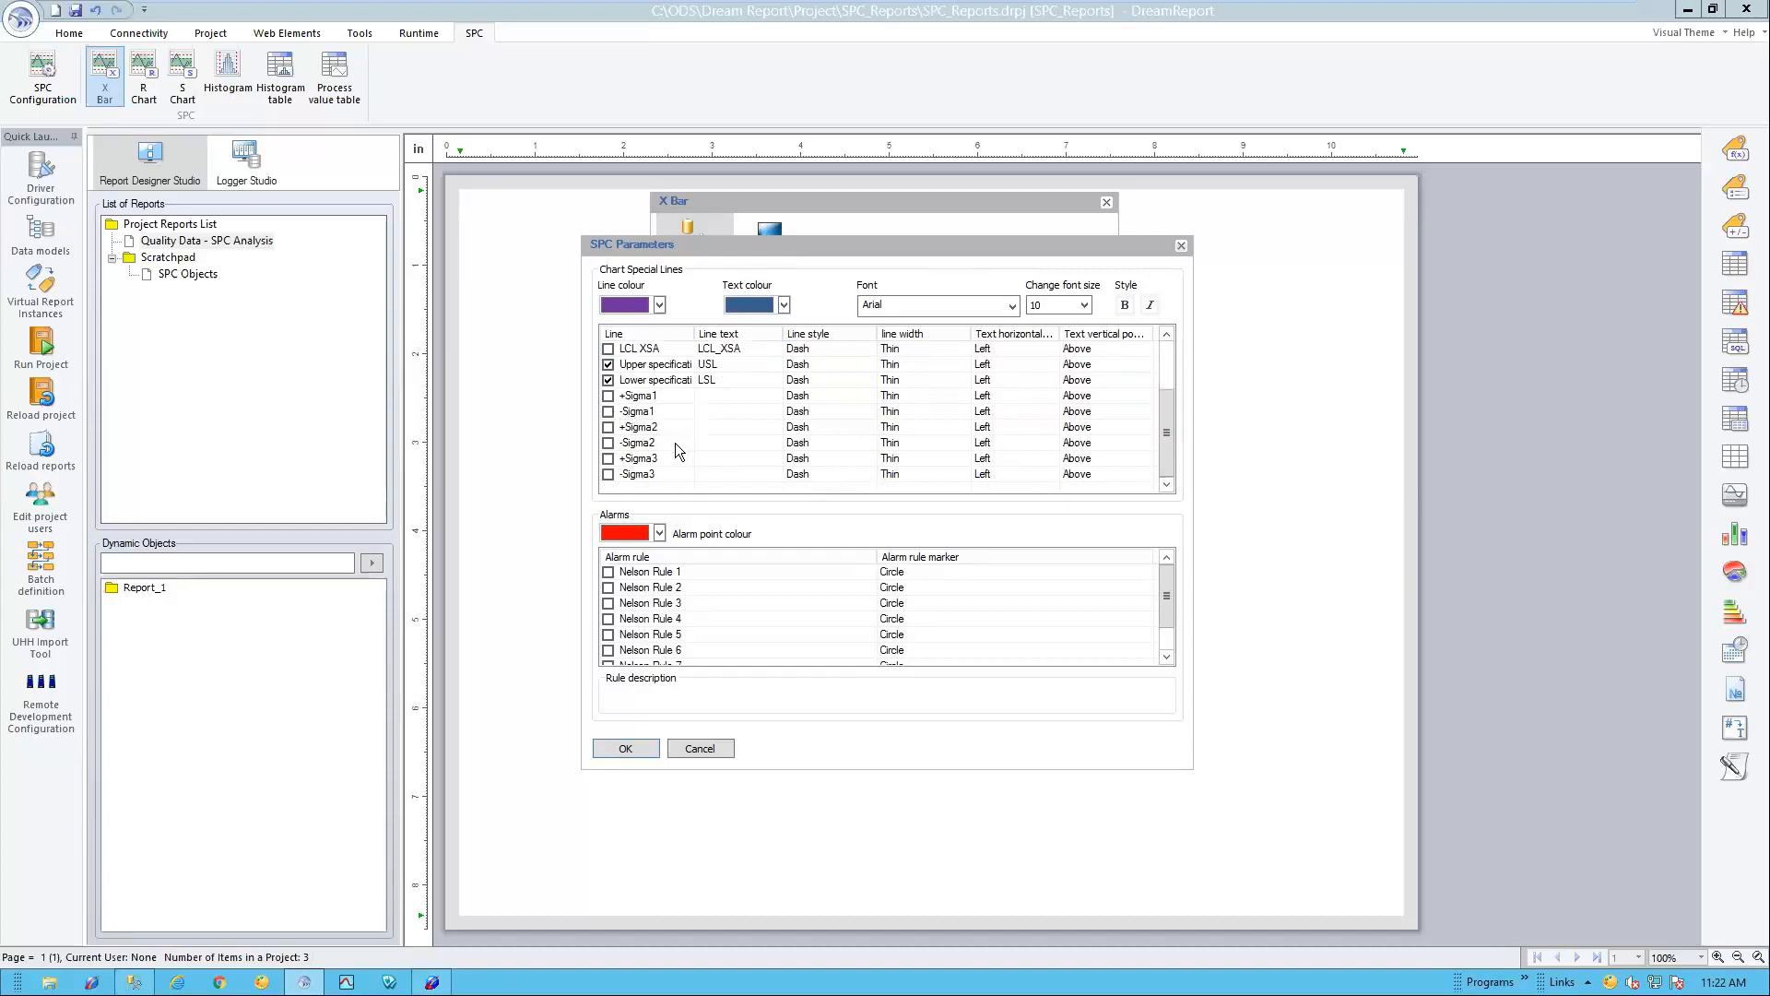
scroll(675, 428, "up", 2)
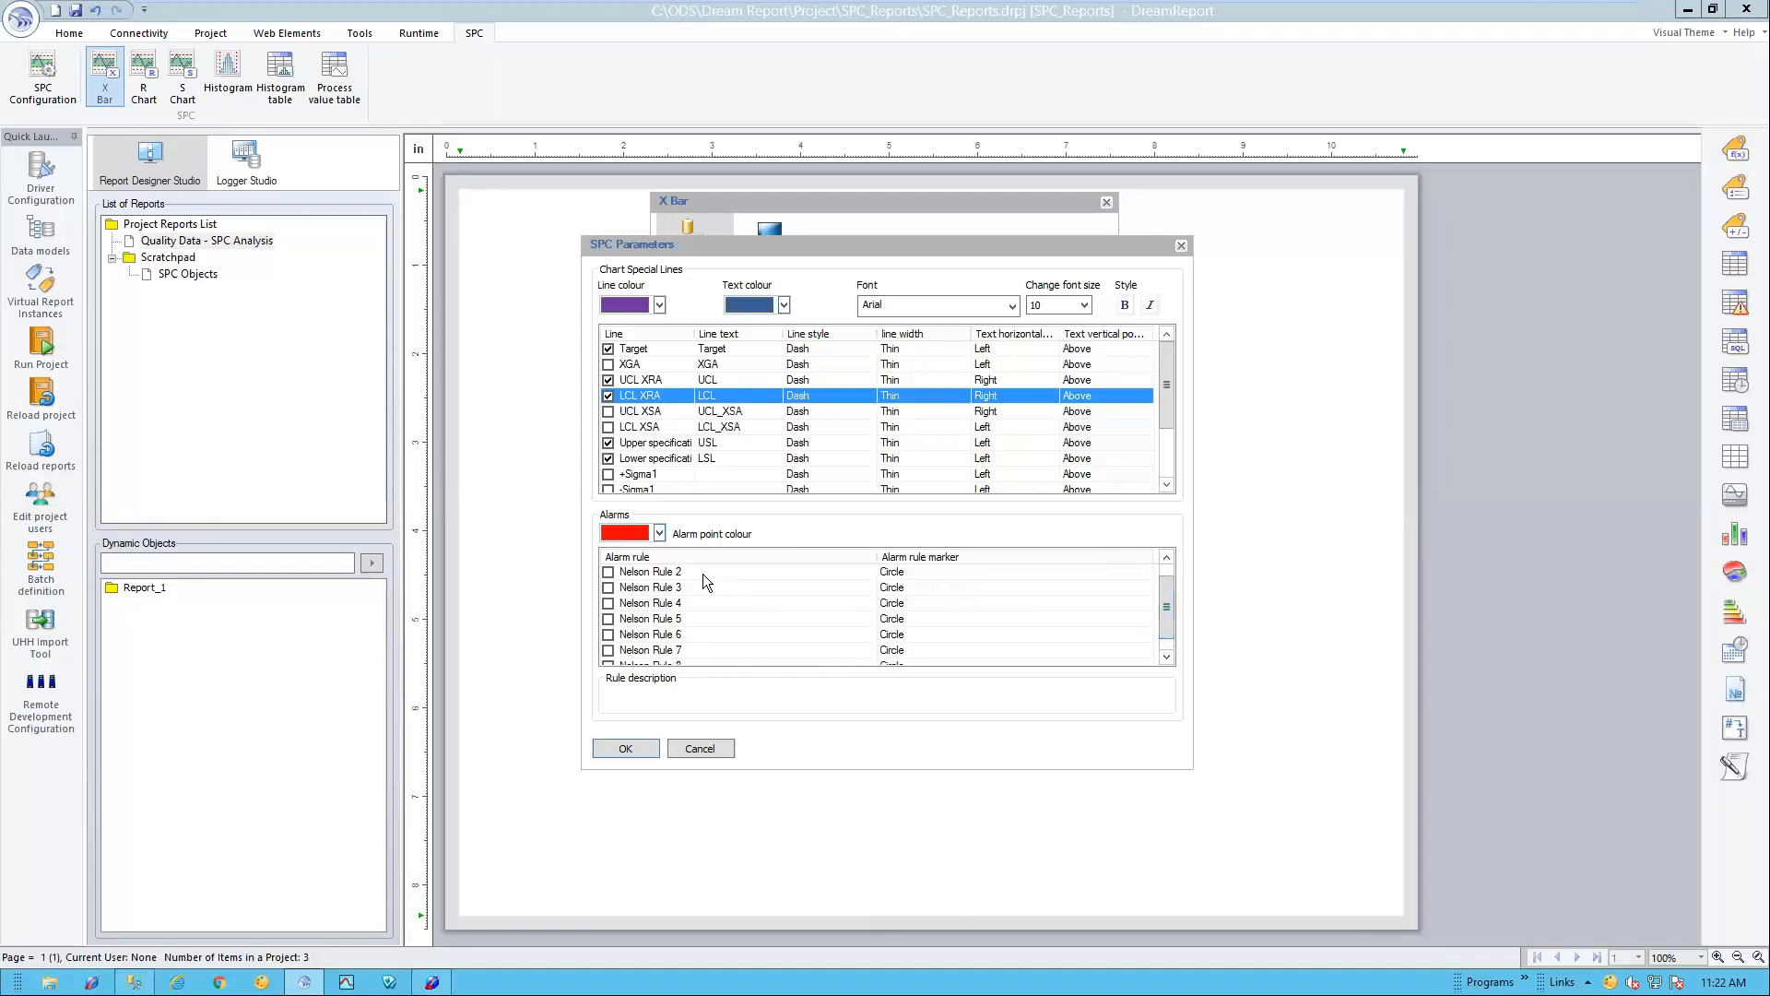
left_click(695, 571)
left_click(671, 603)
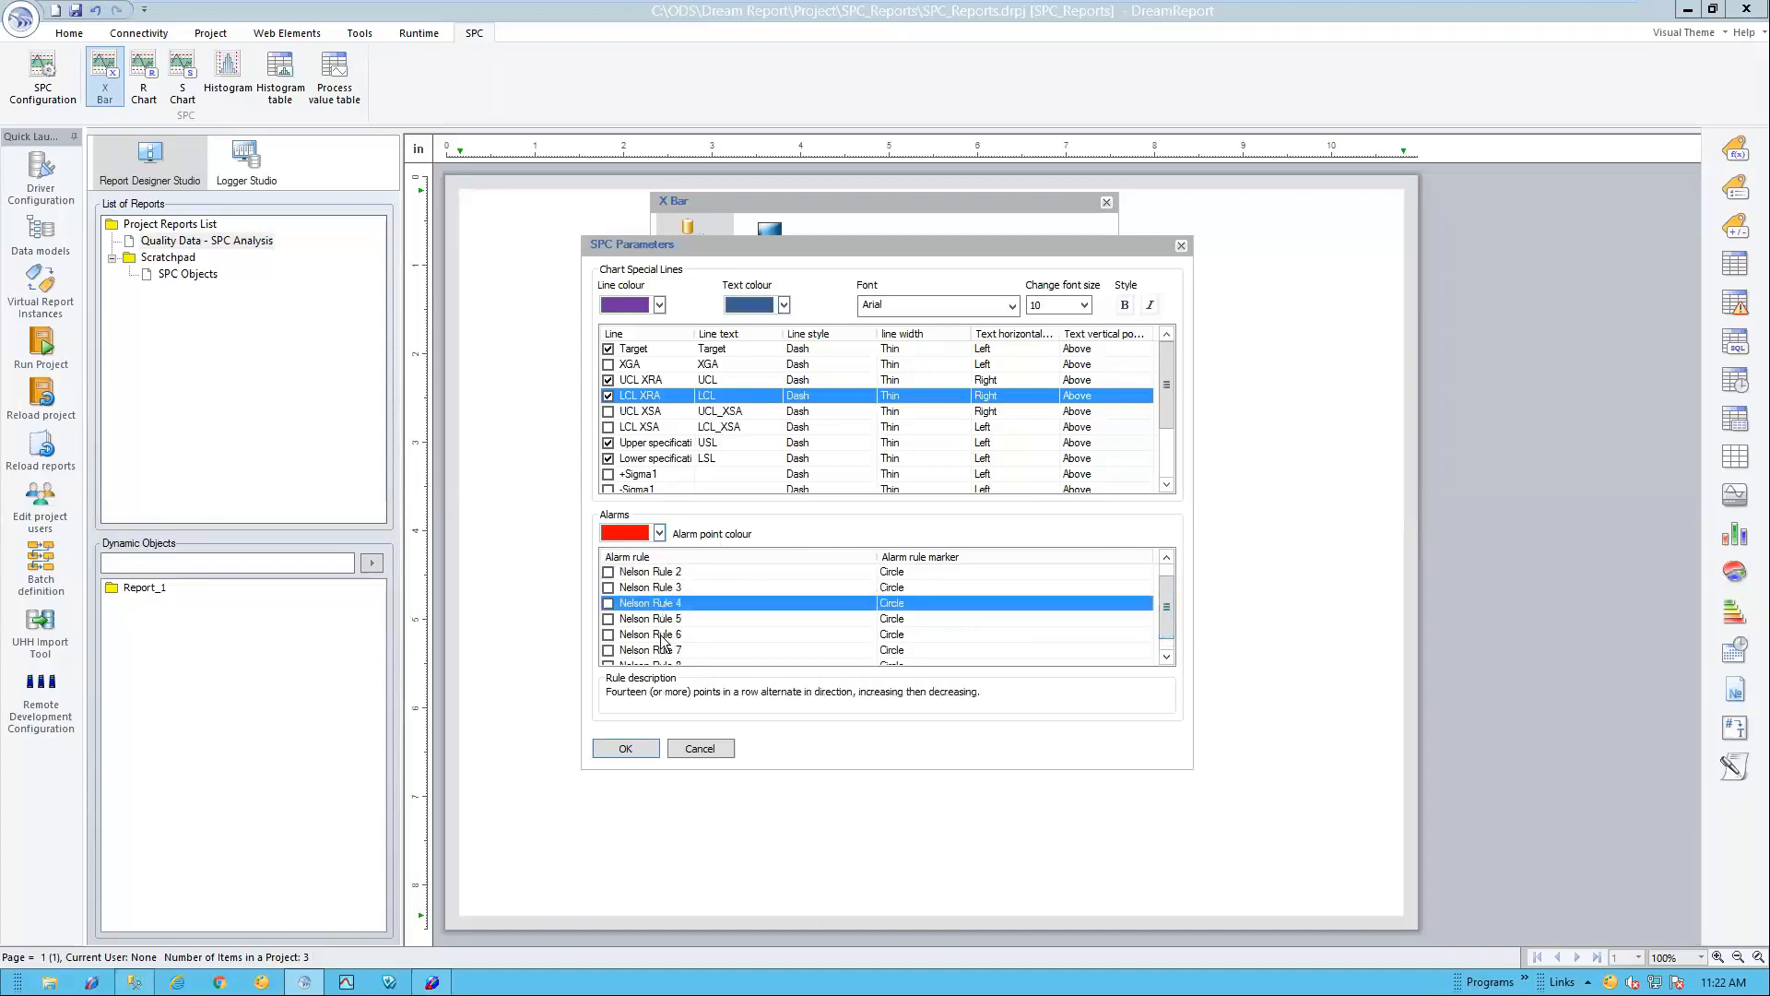
left_click(662, 636)
left_click(658, 663)
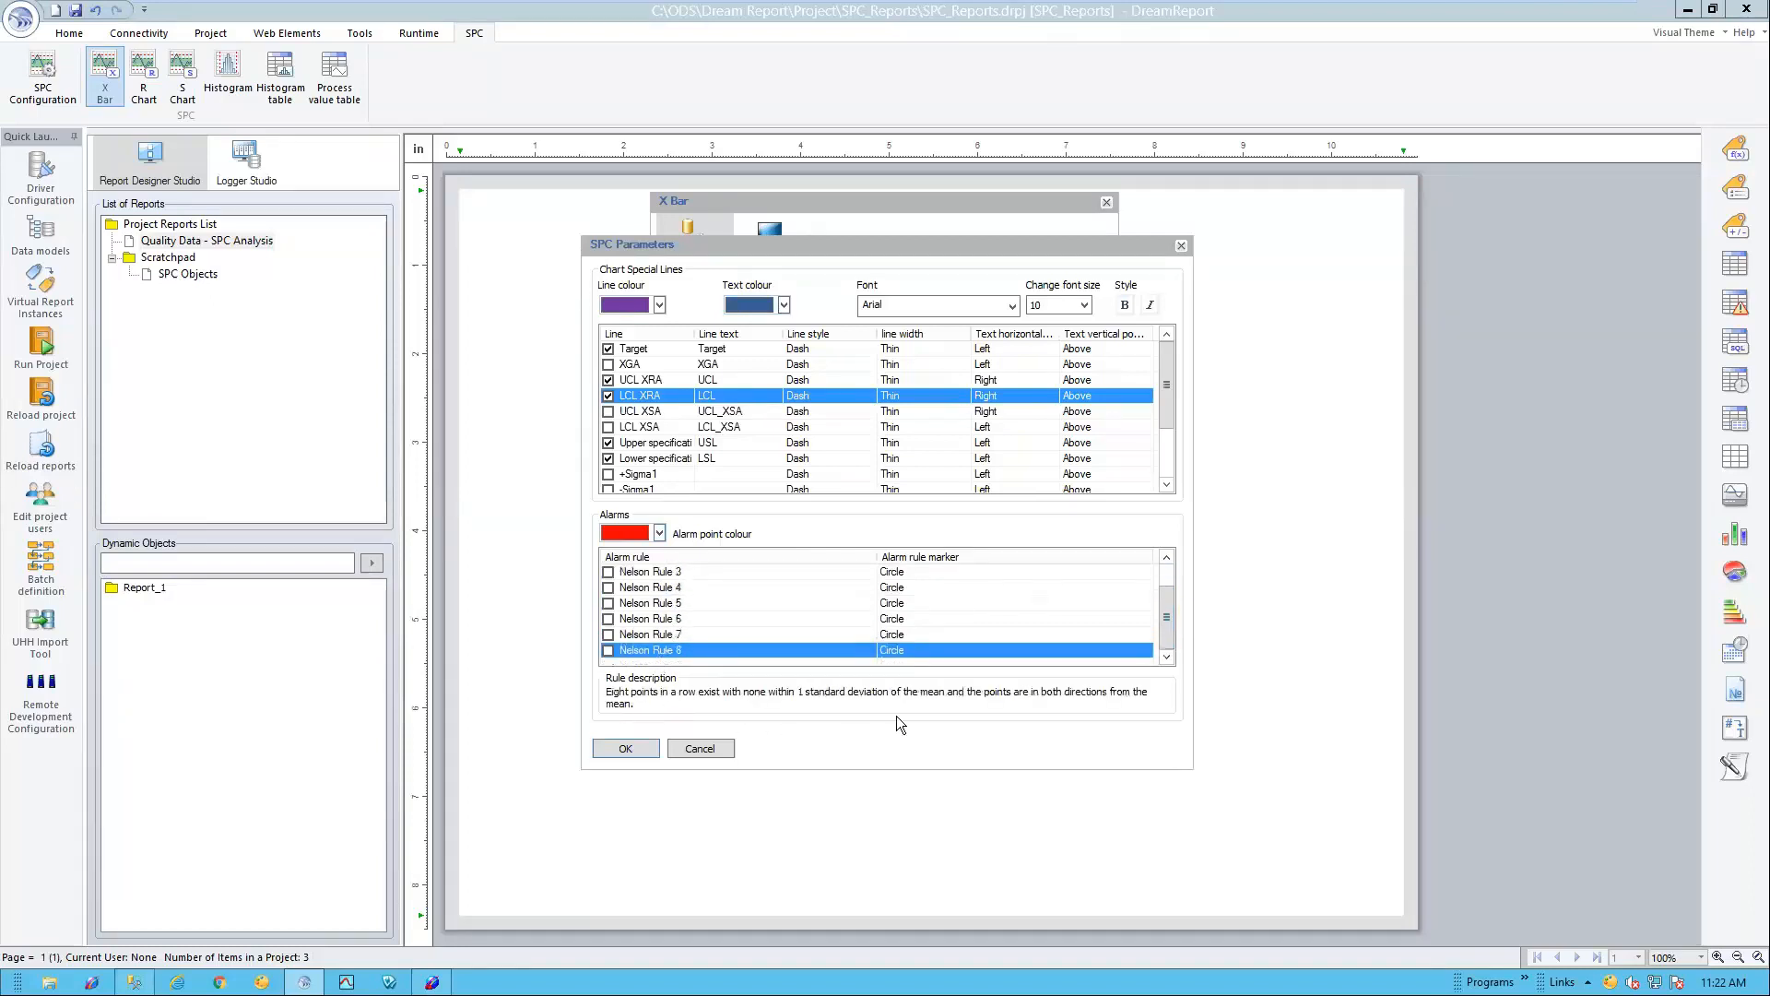
Step: Enable the alarms for Nelson Rules 1, 3, 5 and 7 and apply the SPC parameters
left_click(608, 572)
left_click(608, 603)
left_click(608, 635)
scroll(614, 641, "down", 1)
left_click(608, 634)
scroll(666, 625, "up", 1)
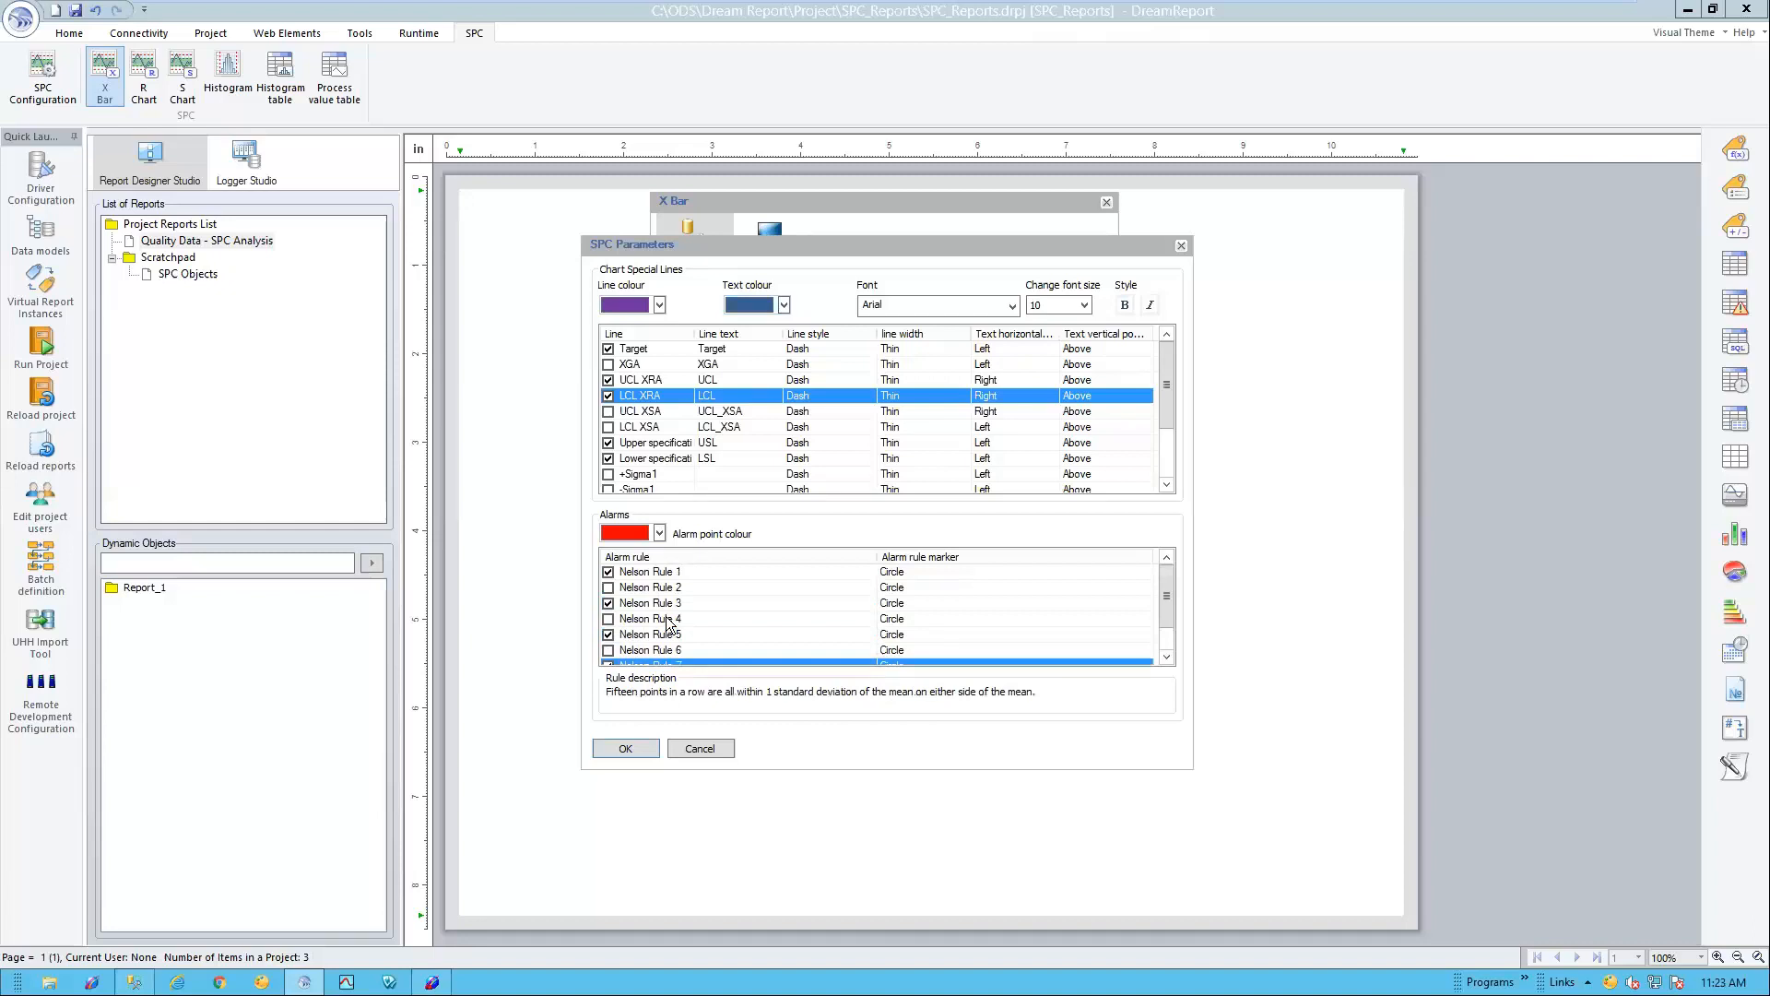
left_click(626, 749)
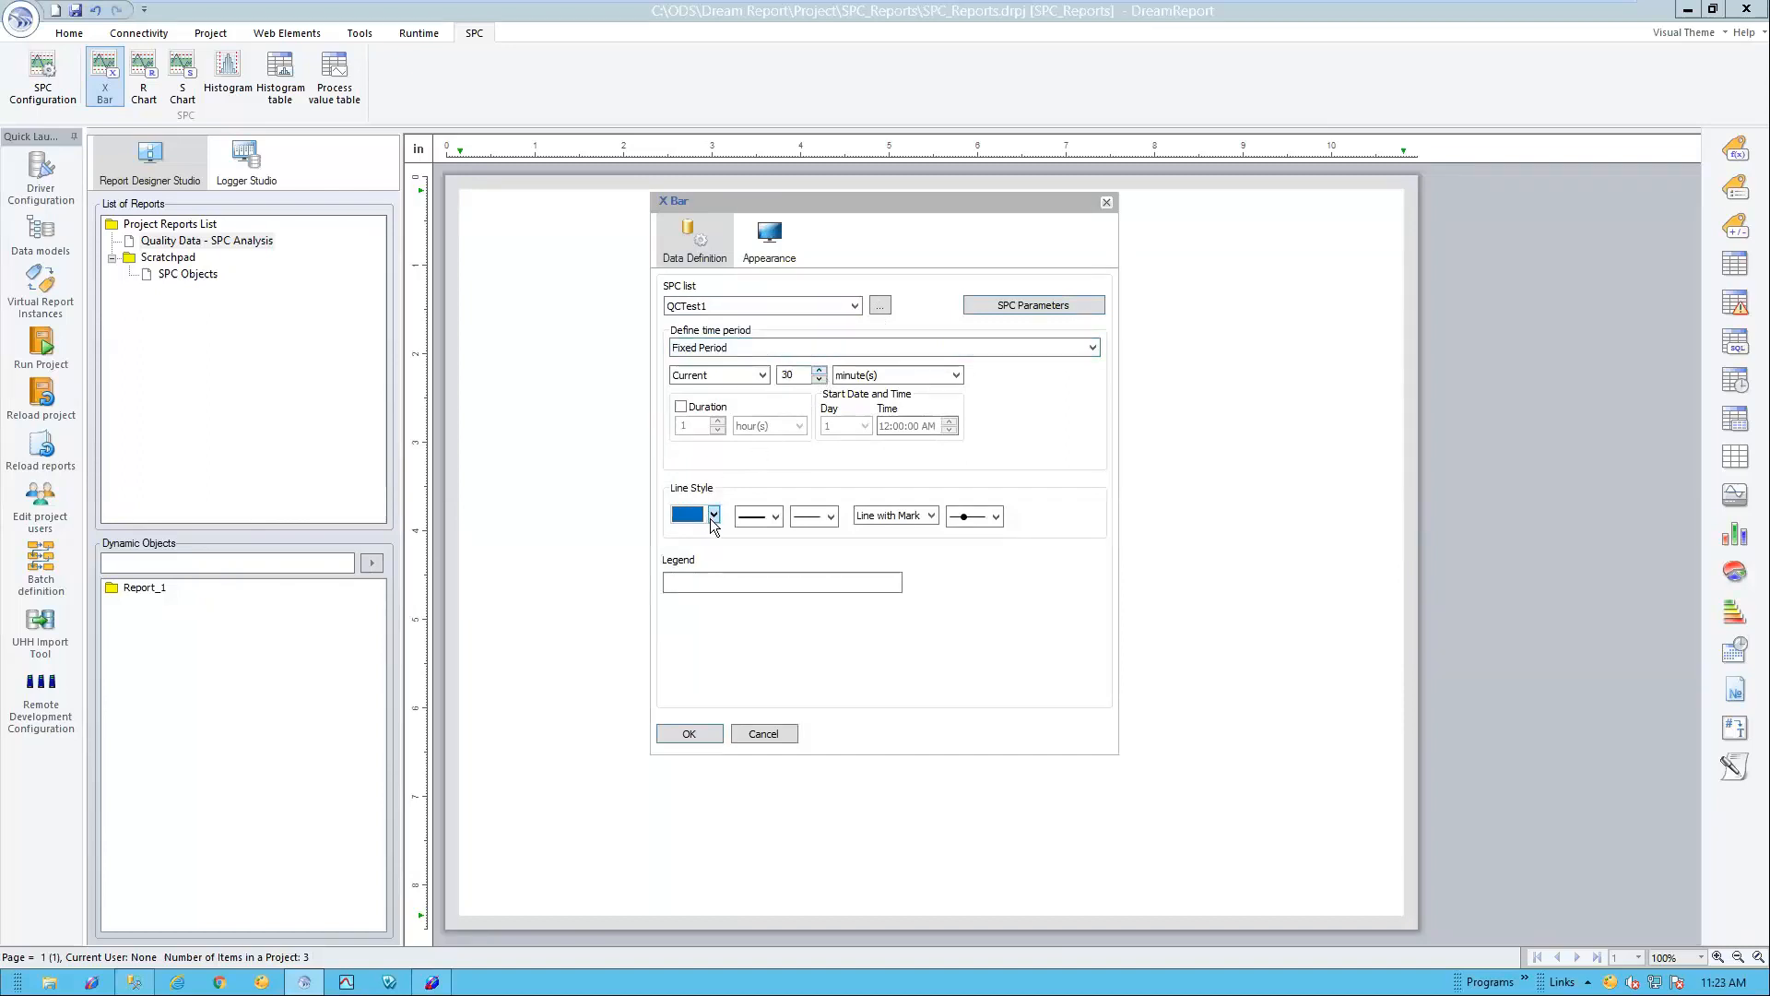
Step: Name the chart "X-Bar Chart", set its Y axis unit to pH, and place it in the upper part of the page
left_click(724, 582)
left_click(784, 250)
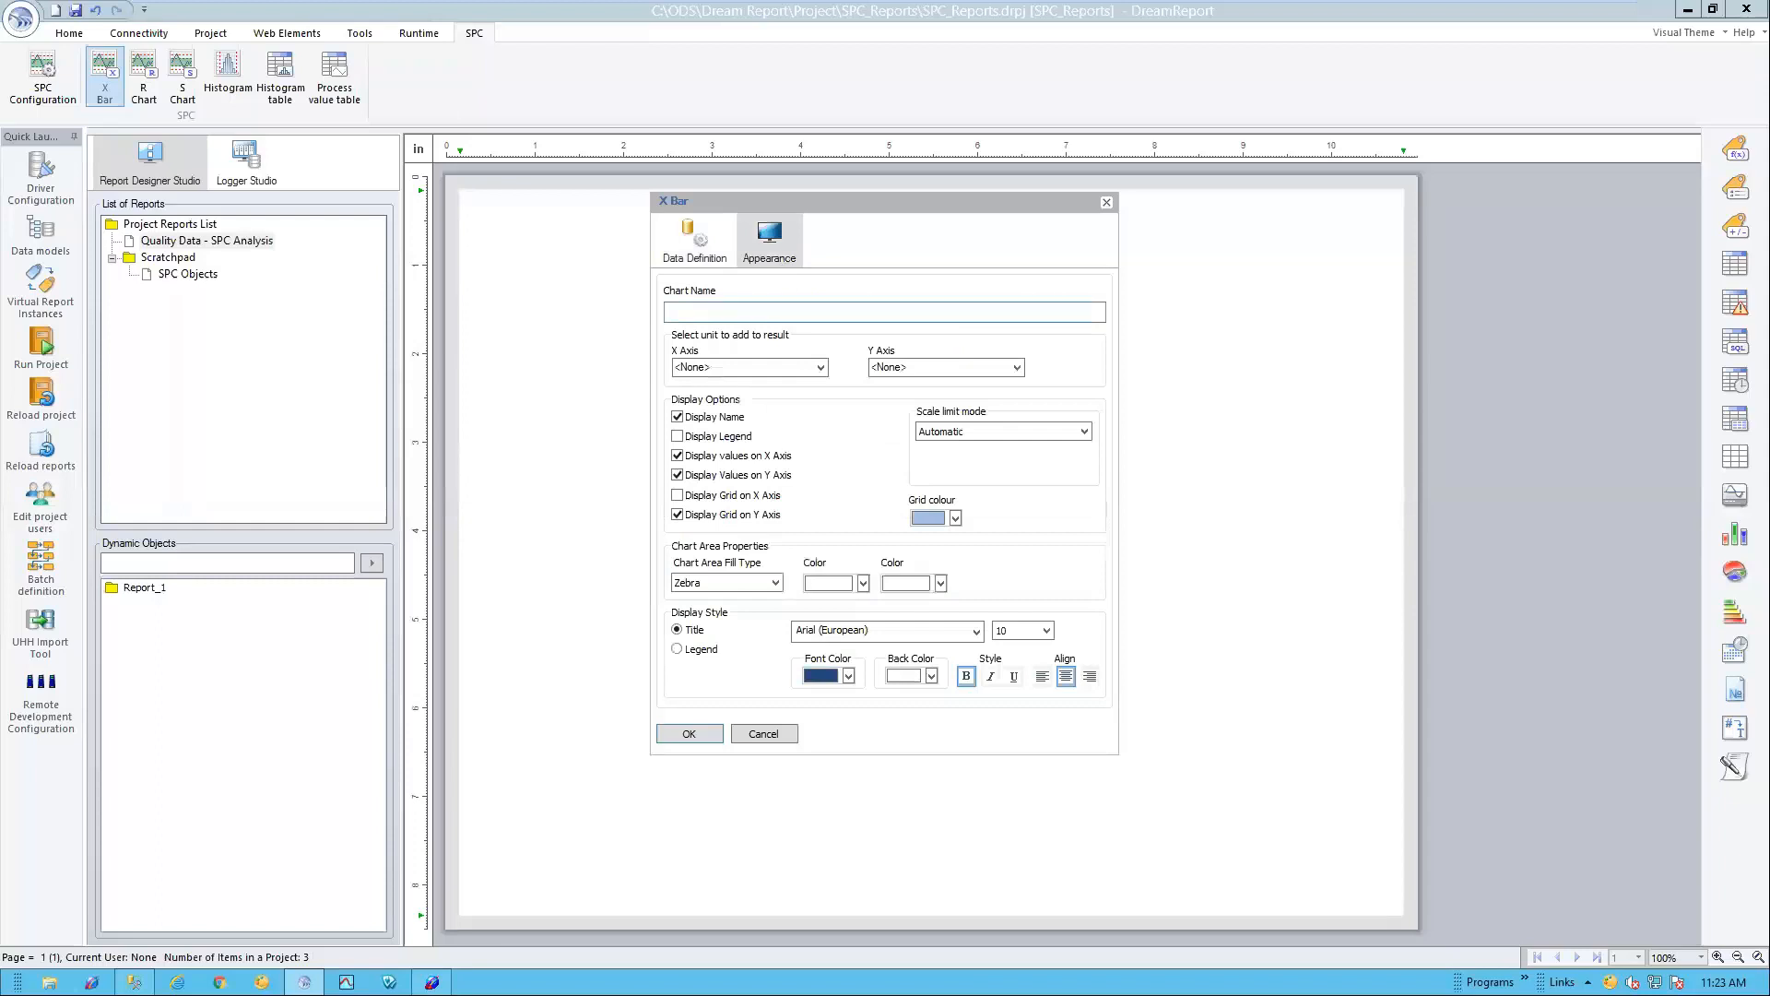
type("X-Bar Chart")
left_click(1038, 426)
left_click(1039, 426)
left_click(890, 367)
type("pH")
left_click(689, 734)
left_click_drag(785, 386, 870, 379)
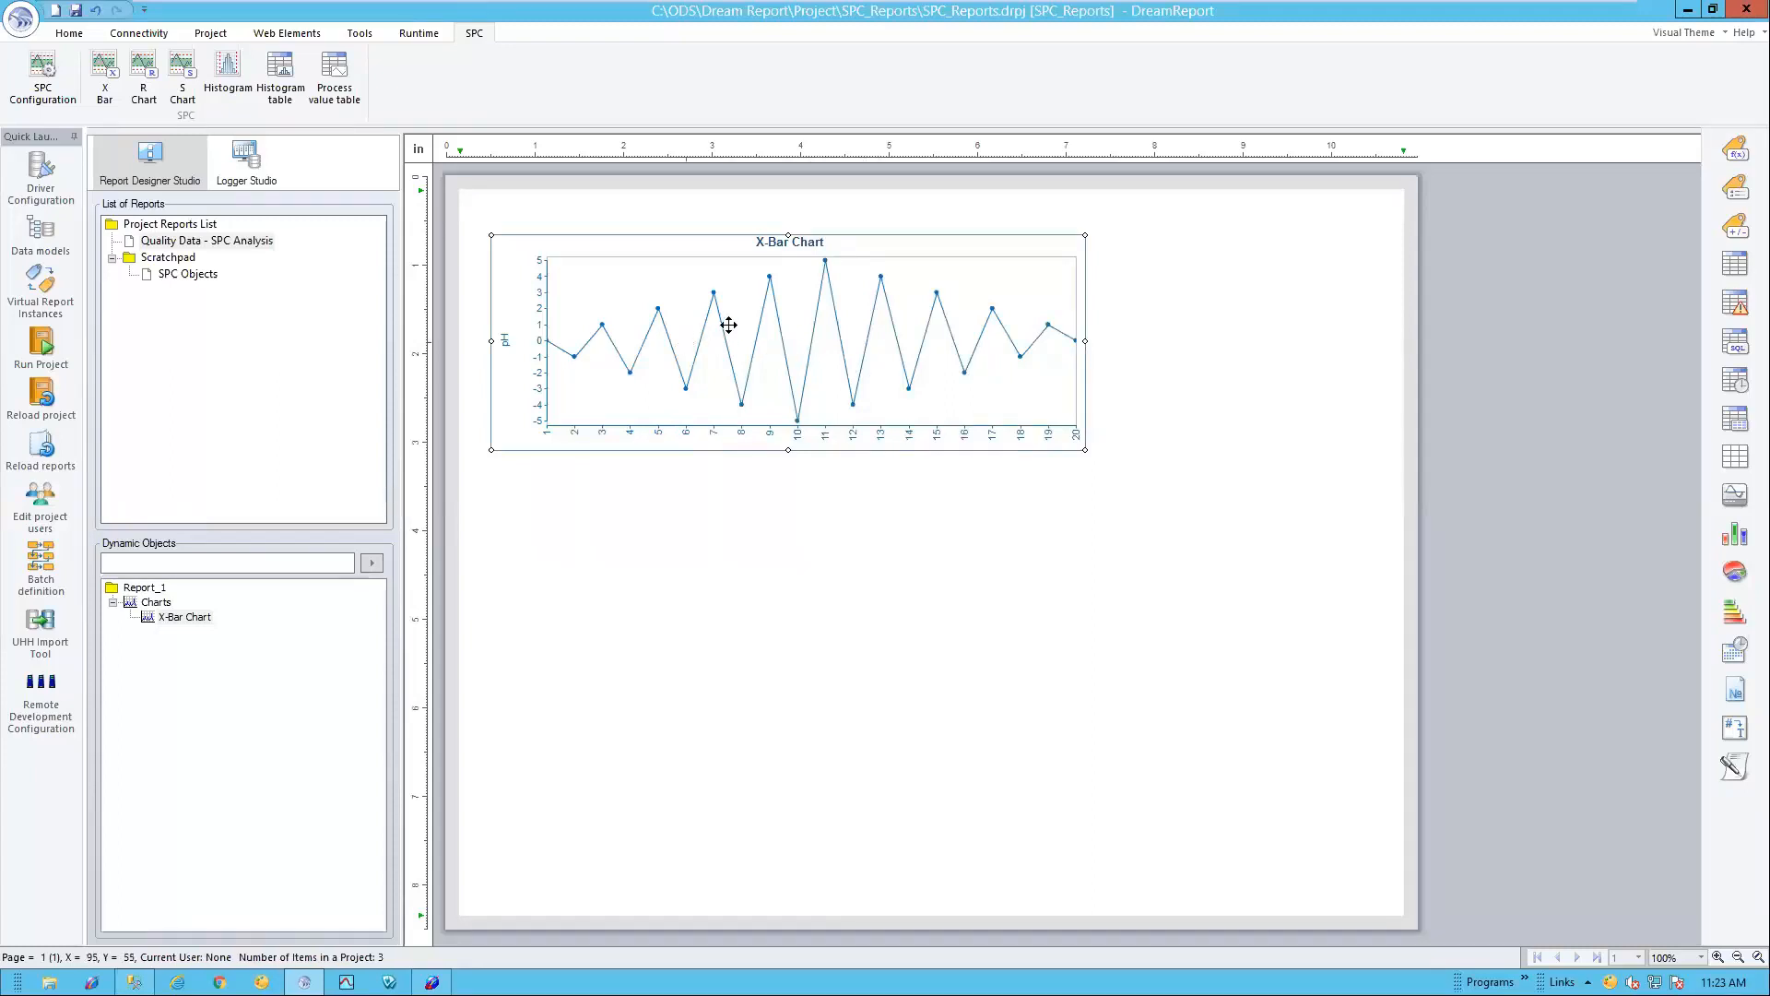
Step: Place an R chart directly below the X-Bar Chart at matching width and assign it the QCTest1 SPC list
left_click(143, 78)
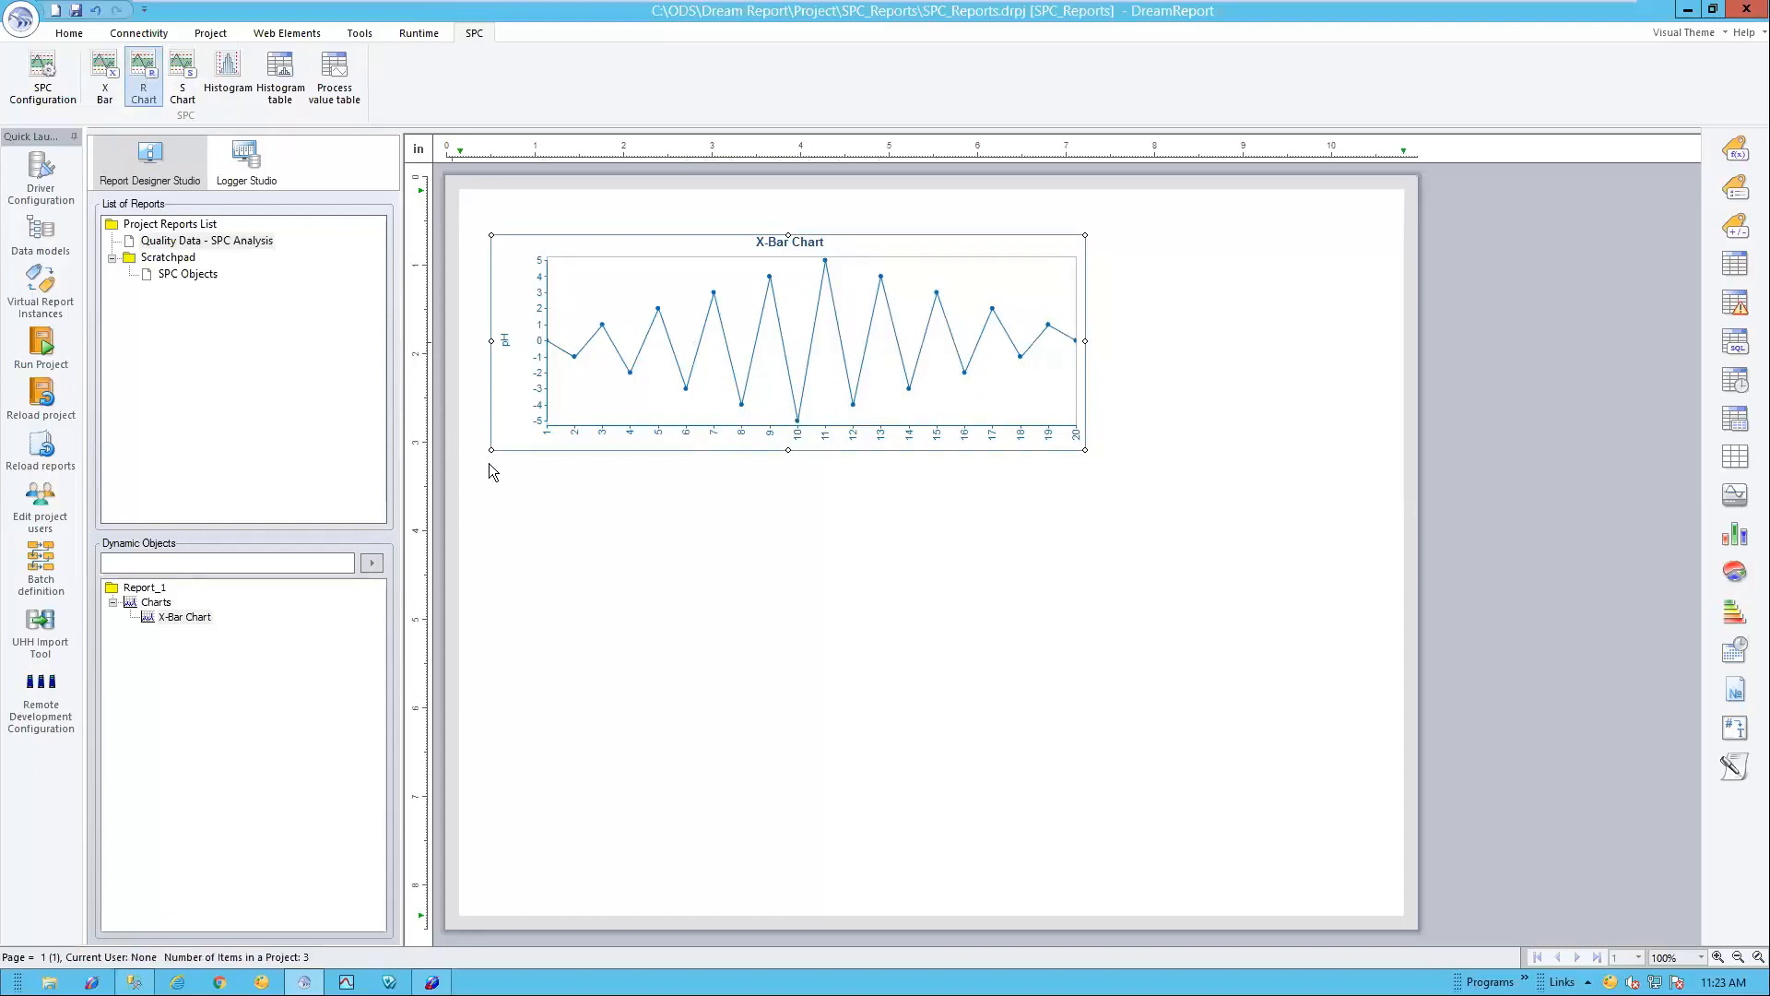
left_click_drag(491, 464, 1089, 625)
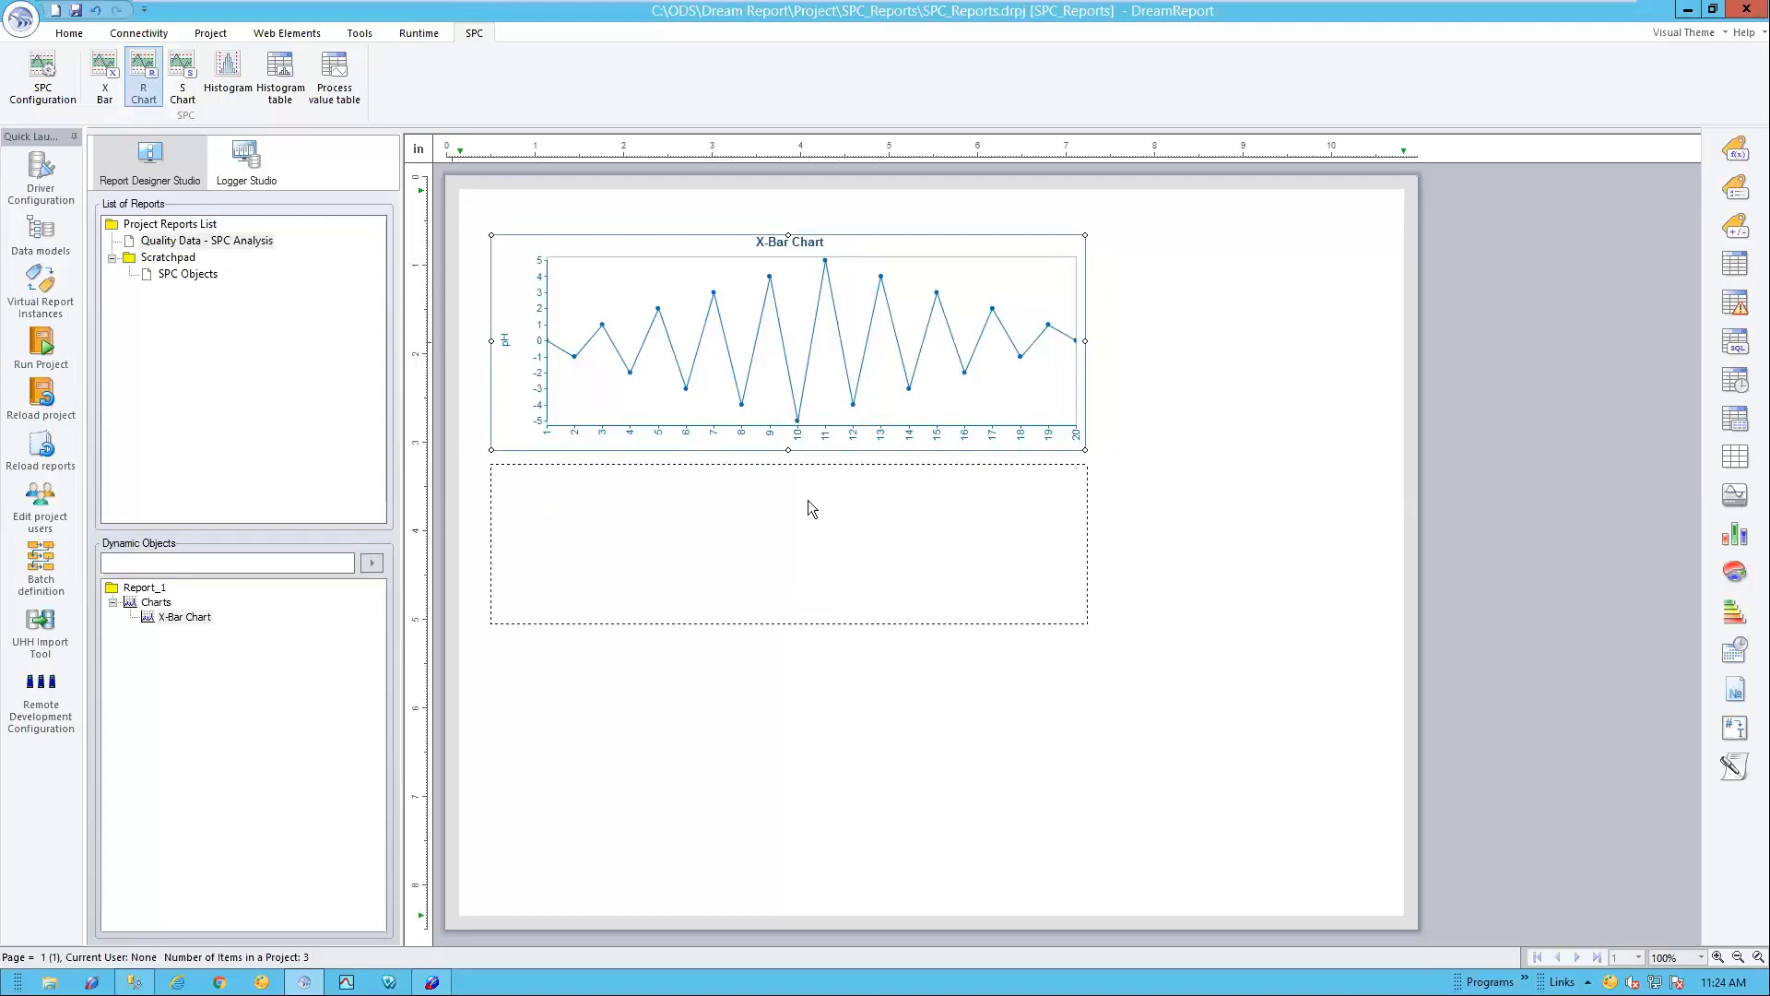
left_click_drag(823, 201, 981, 321)
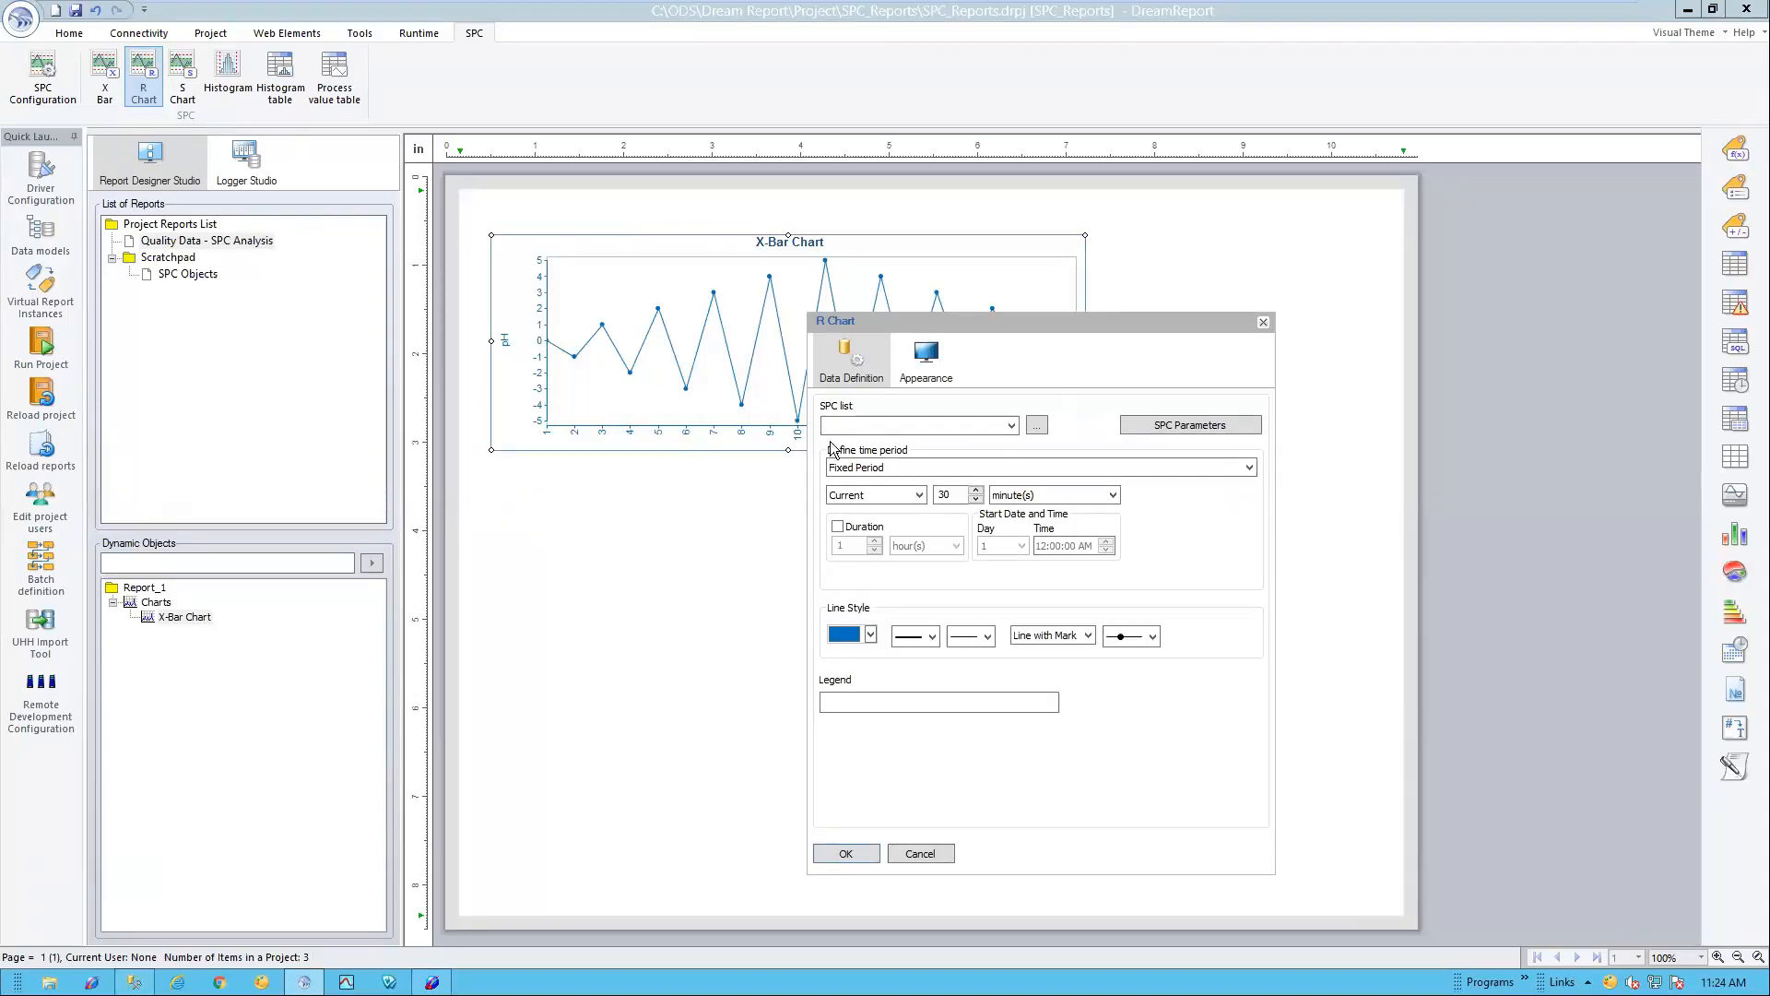
left_click(854, 428)
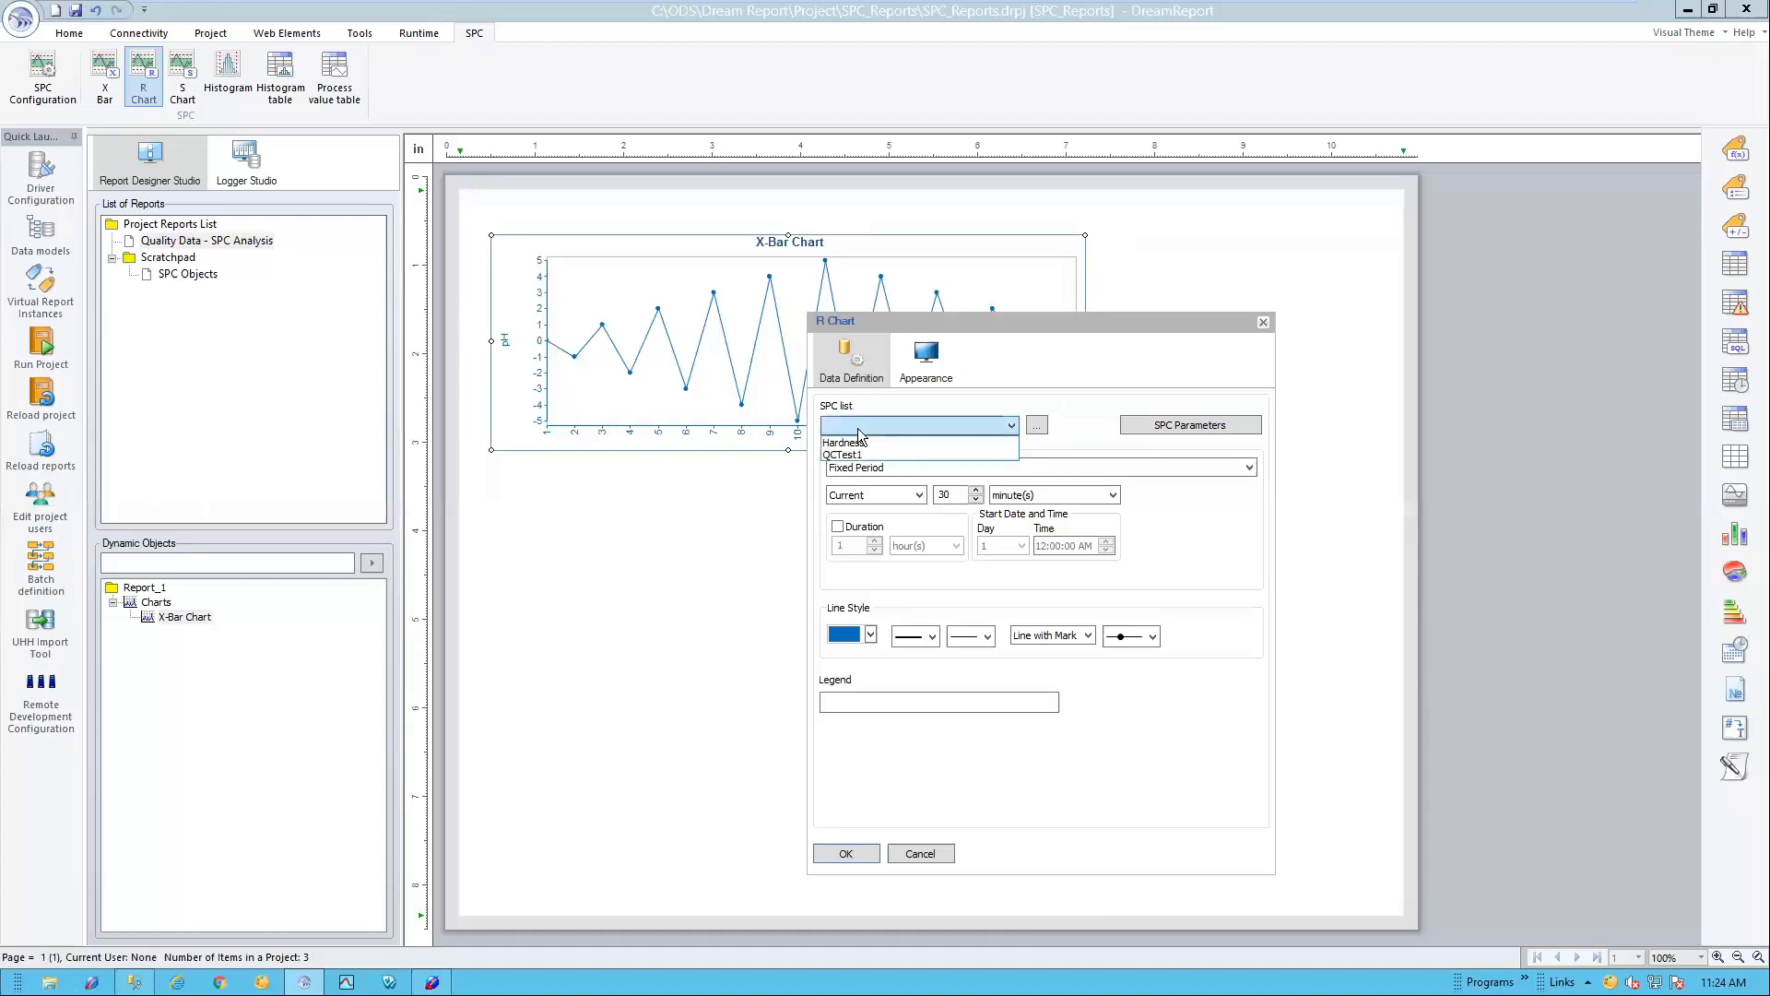
left_click(867, 456)
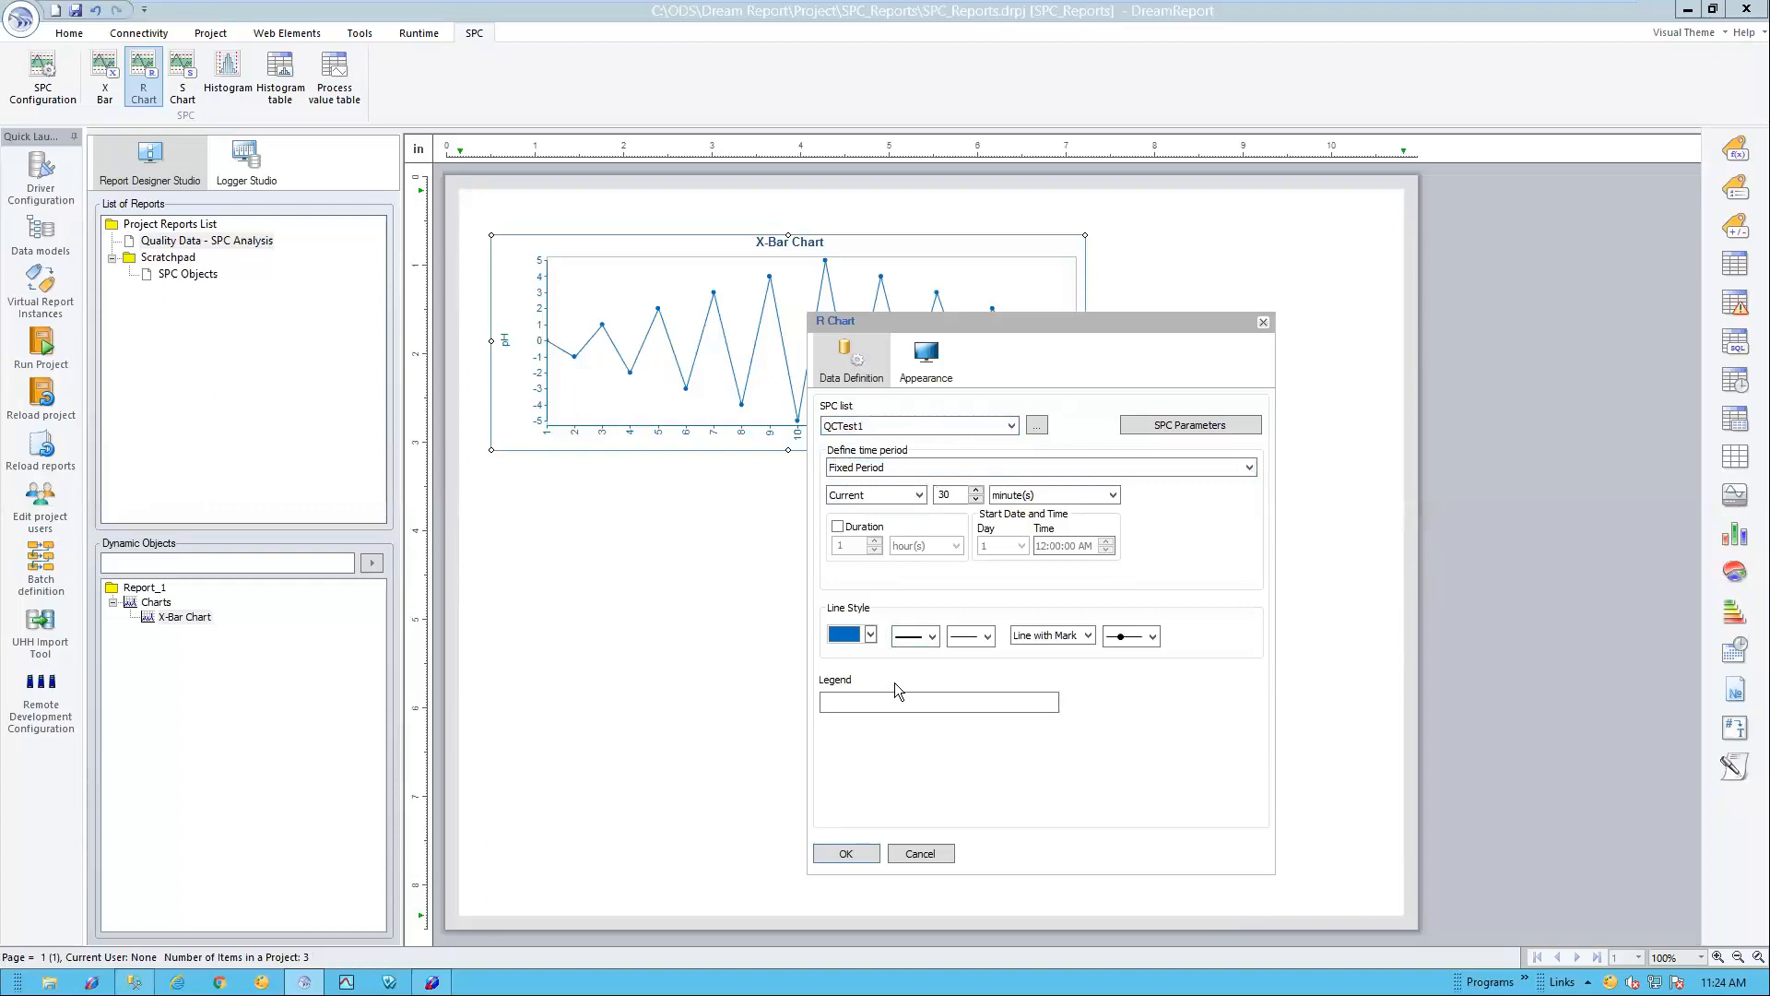
Step: Enable the UCL RA, LCL RA and RA lines in the R chart's SPC parameters
left_click(1162, 425)
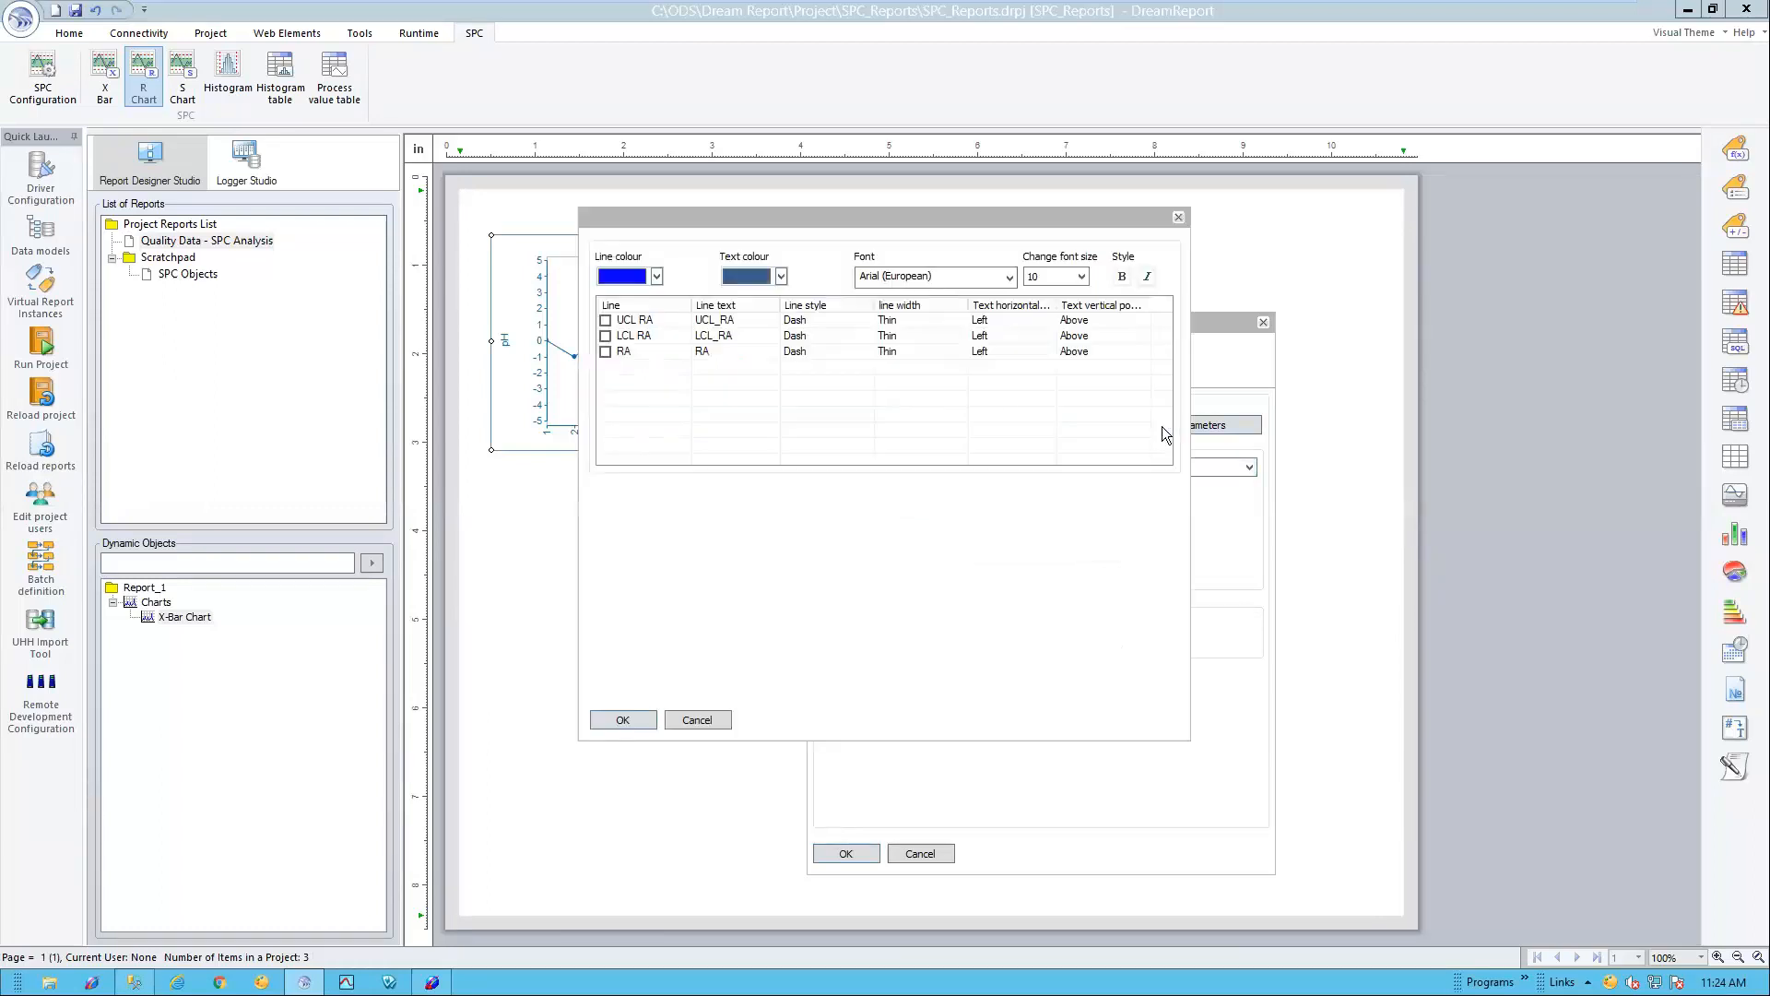
left_click(606, 321)
left_click(606, 337)
left_click(606, 352)
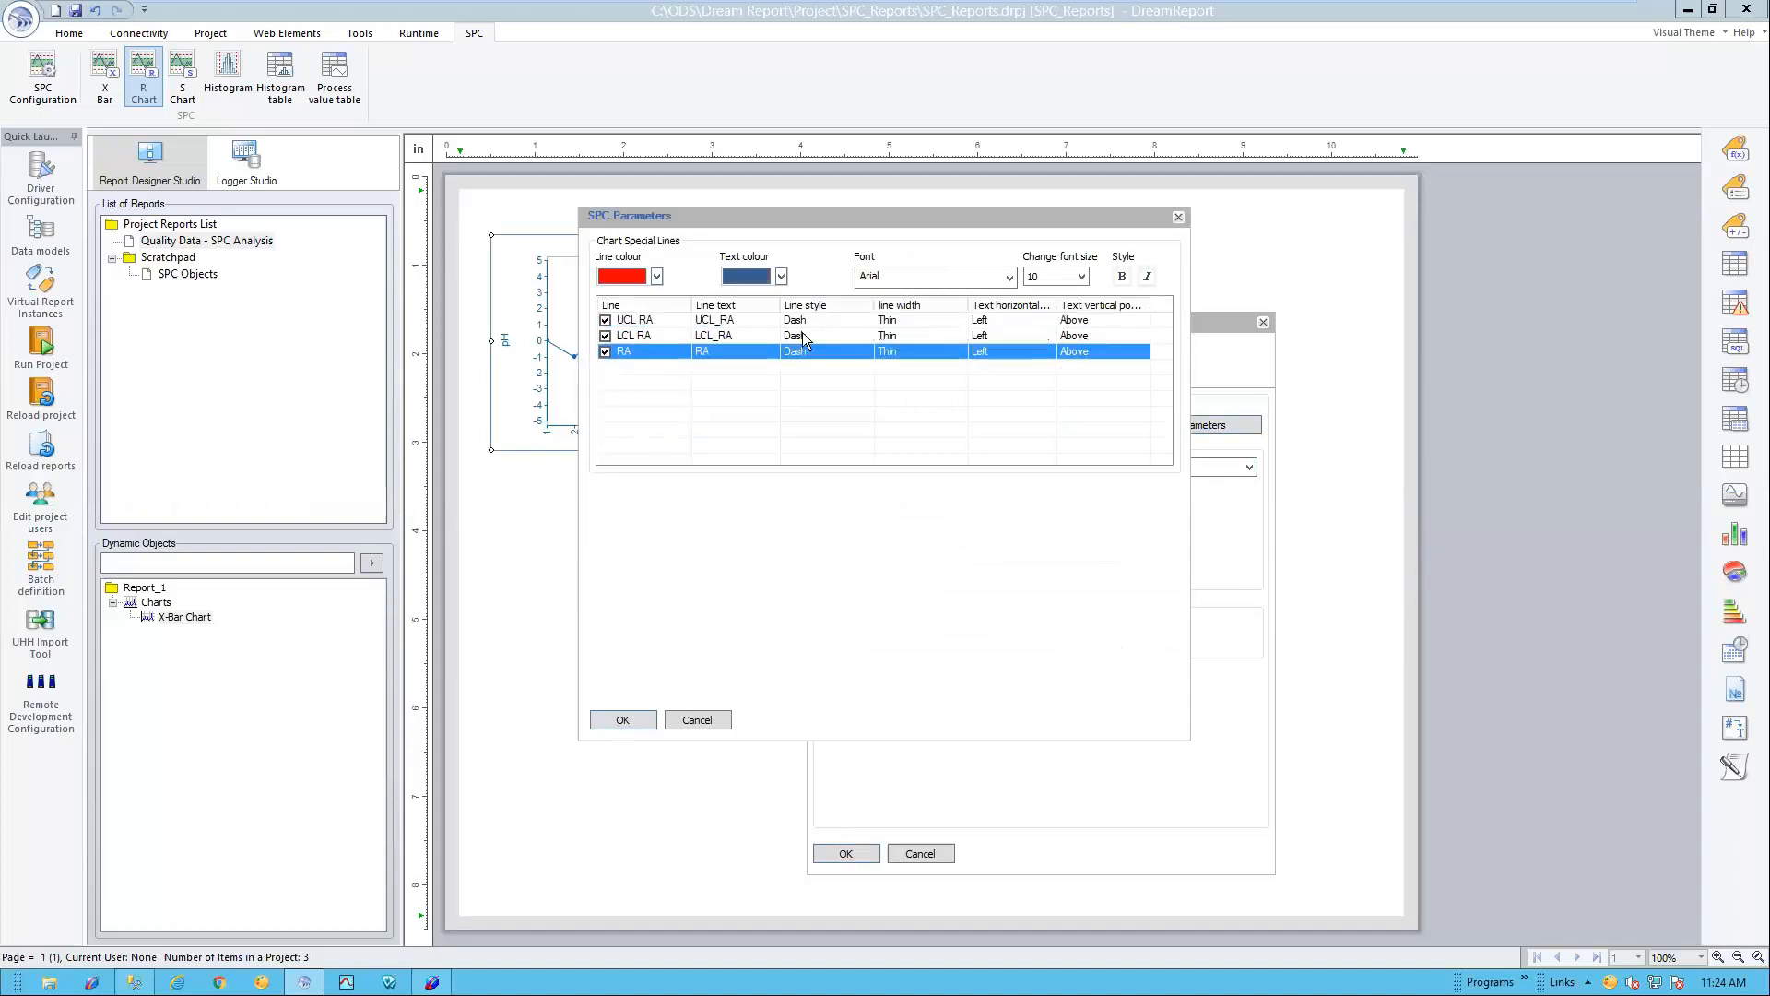
Step: Shorten the control limit line texts to UCL and LCL, disable the RA line, and apply the SPC parameters
left_click(728, 321)
key("shift+Left")
key("shift+Left")
key("shift+Left")
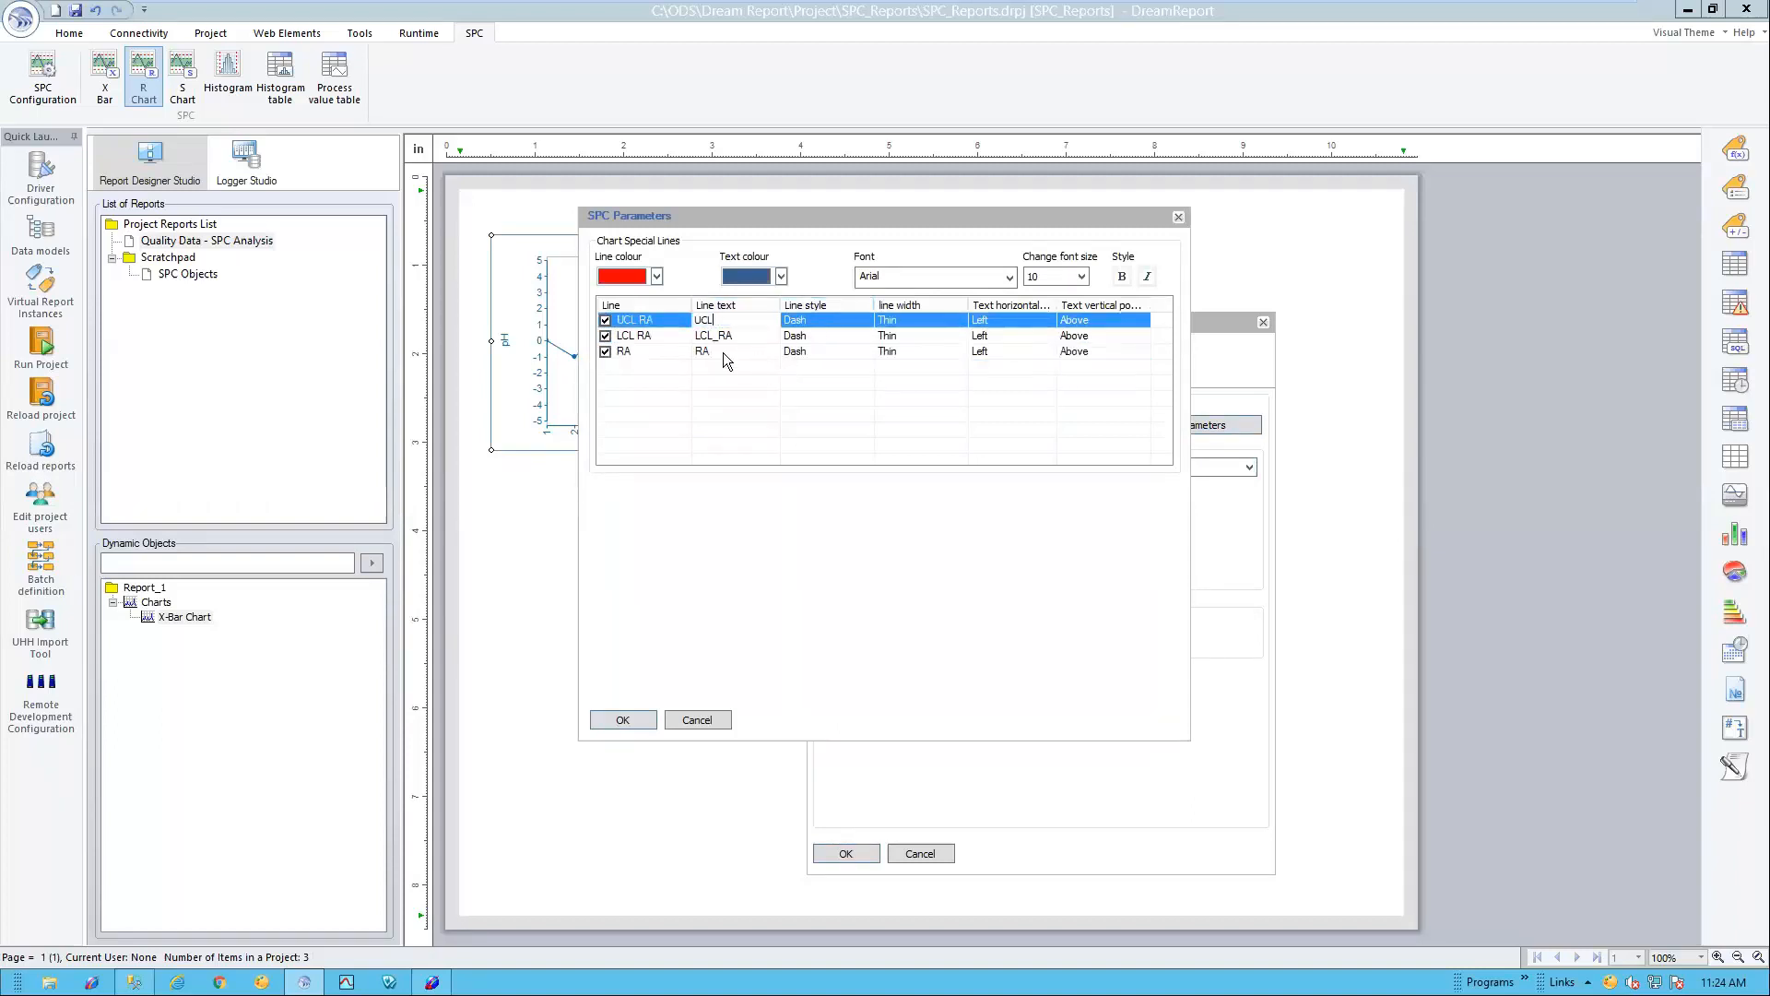
left_click(729, 336)
key("shift+Left")
key("shift+Left")
key("shift+Left")
key("Delete")
left_click(732, 351)
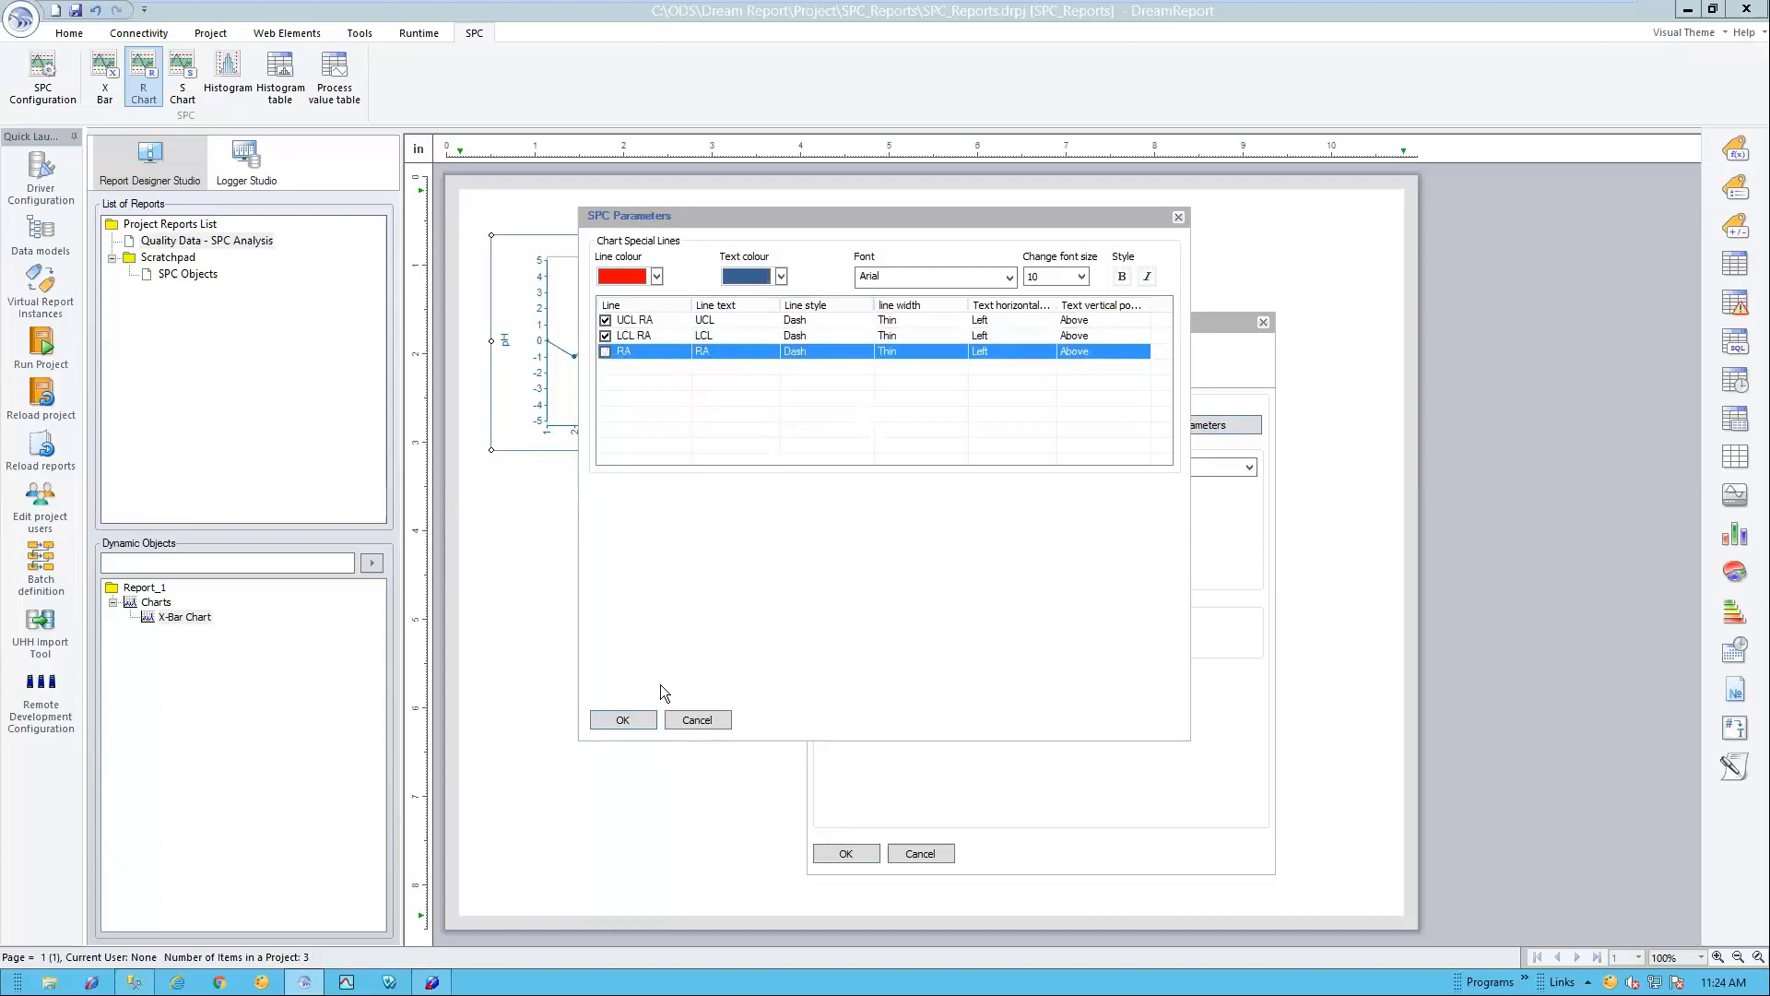
left_click(622, 717)
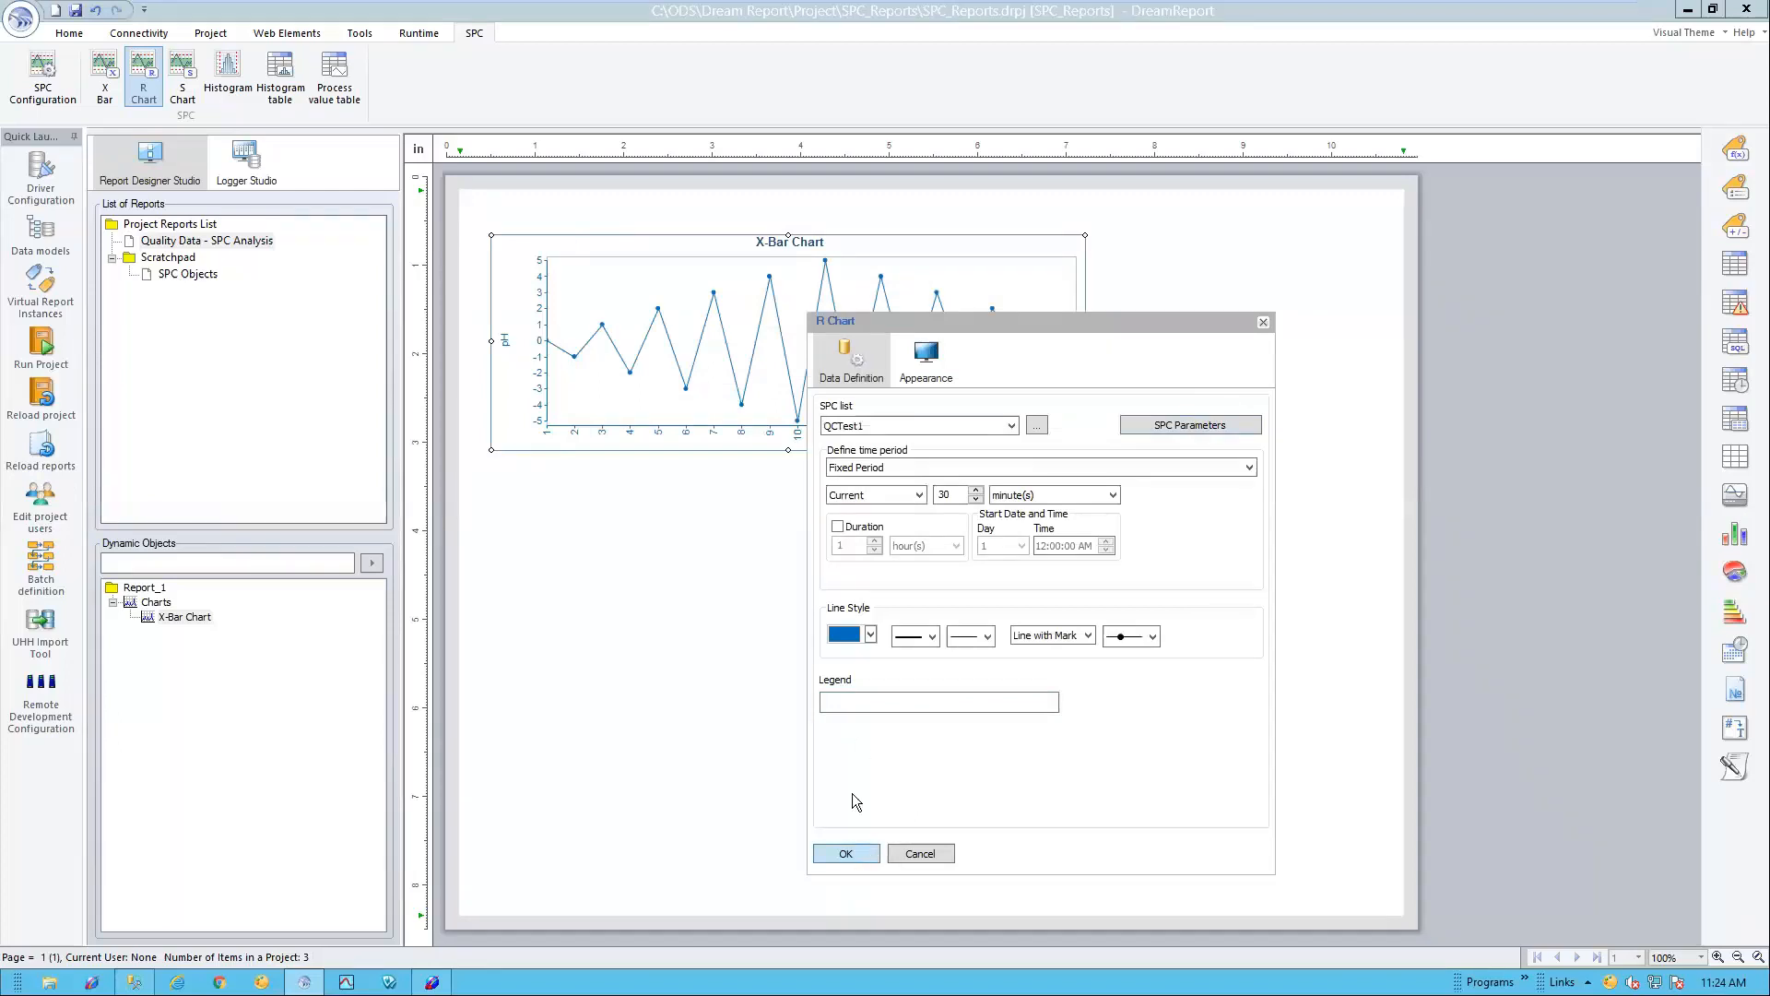
Step: Name the R chart "Range Chart", set its scale limit mode to Automatic zero-based, and apply the chart settings
left_click(926, 360)
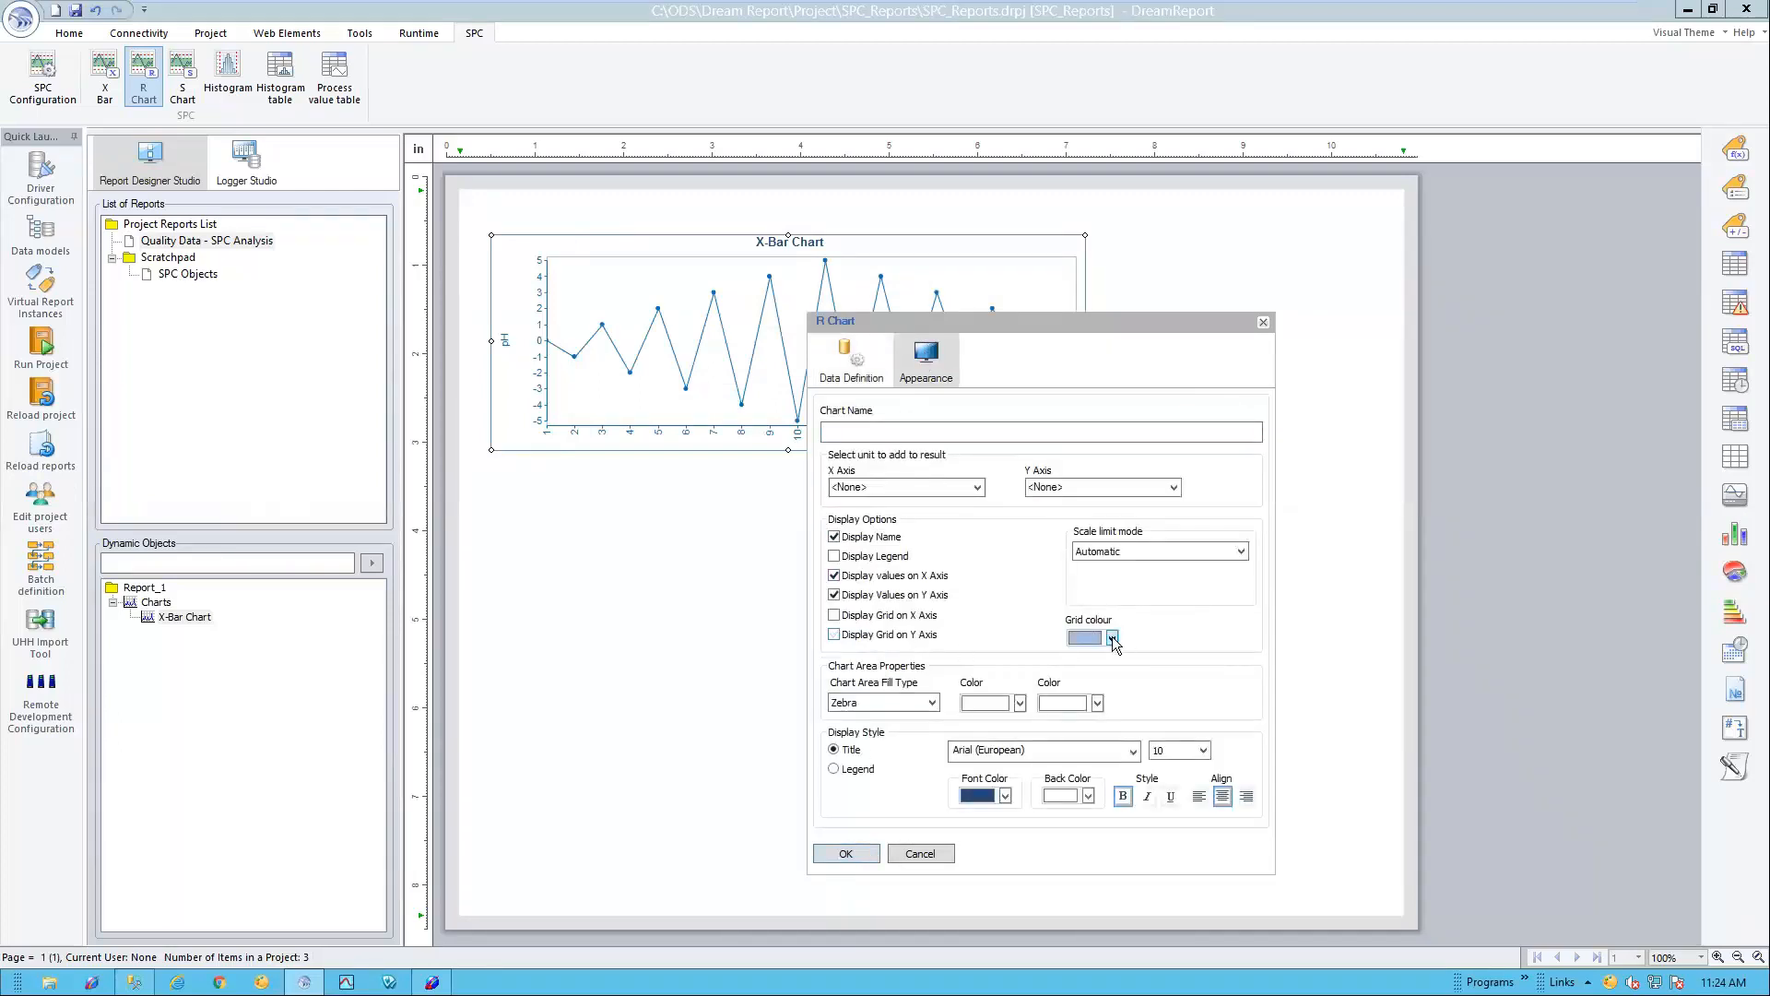
left_click(1132, 549)
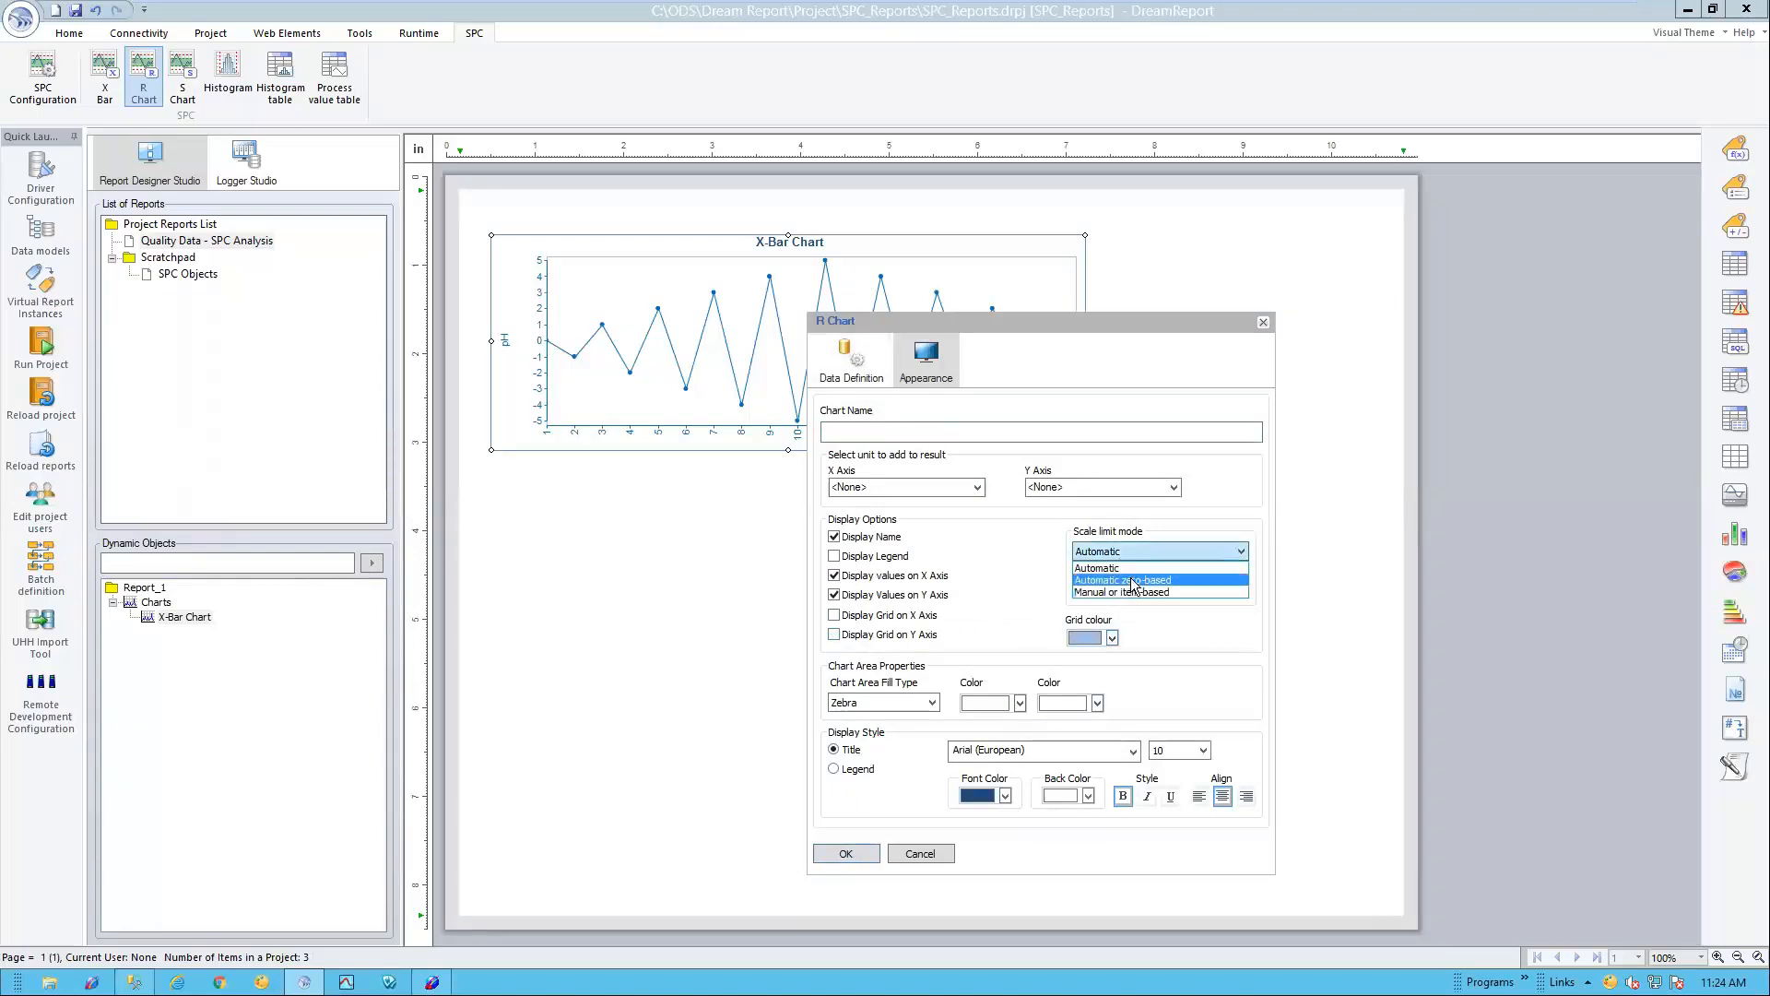
left_click(1133, 581)
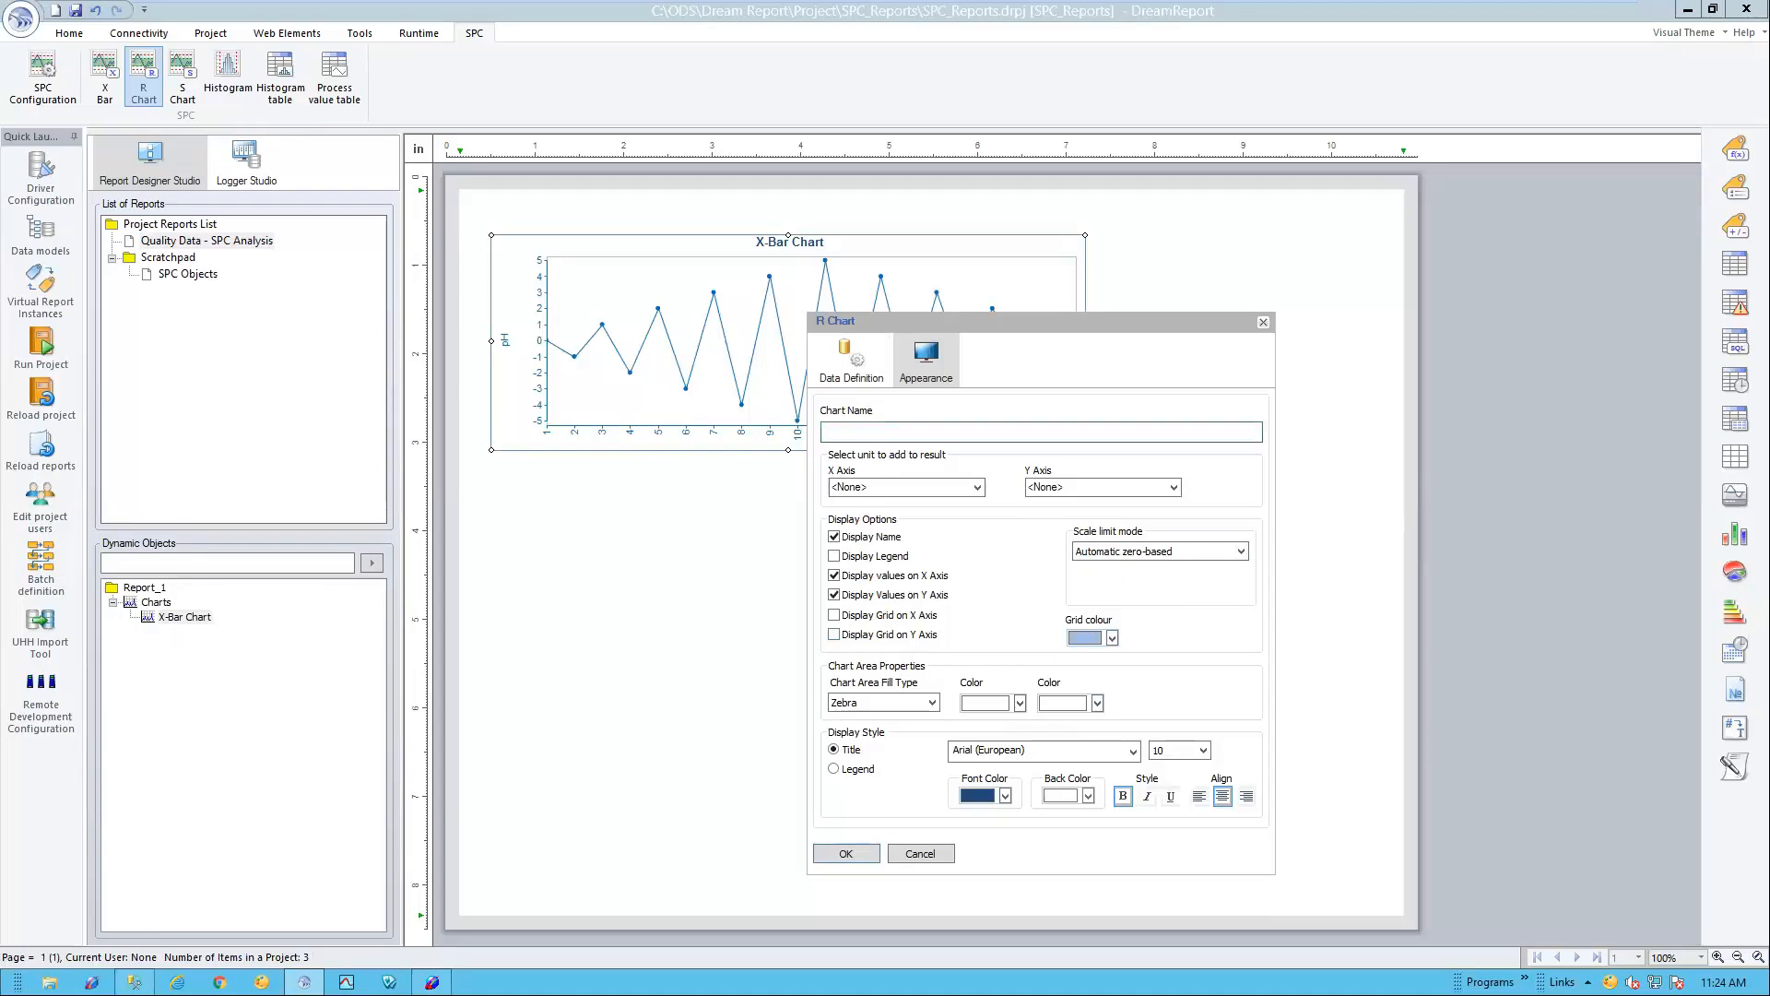
type("Range Chart")
left_click(860, 850)
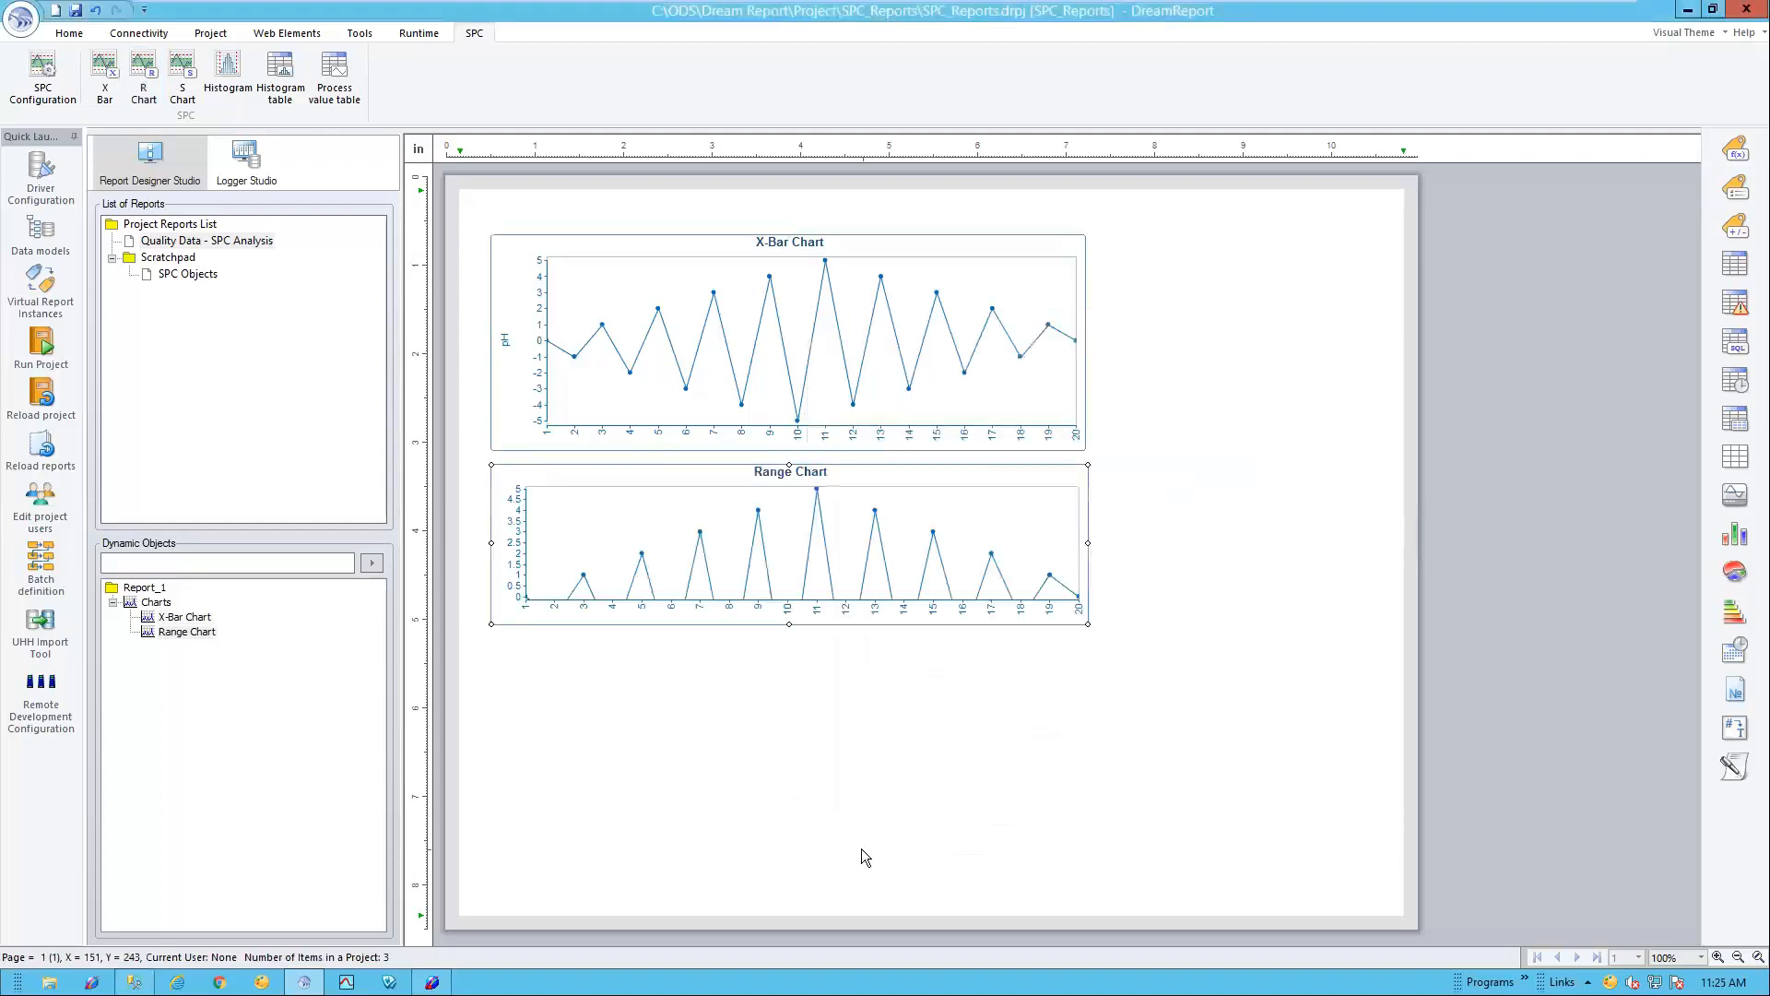
left_click(716, 731)
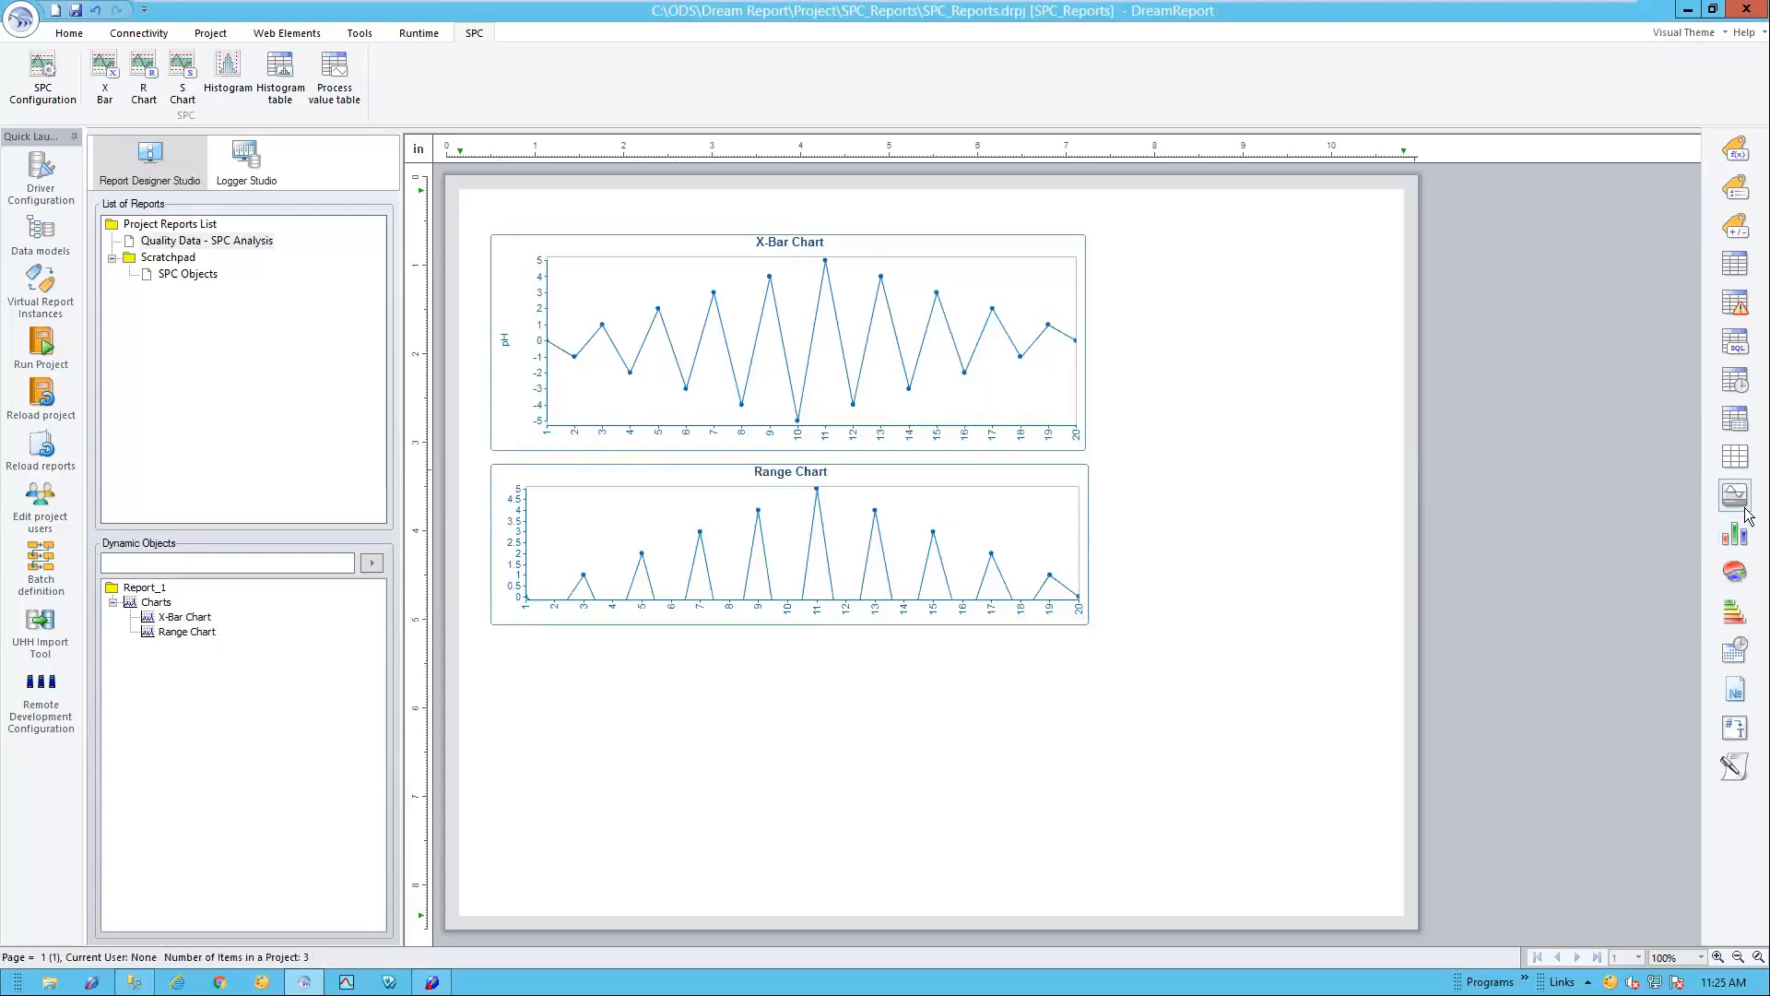
Step: Place a histogram below the Range Chart, assign the QCTest1 SPC list, and use bars for an absolute value range of 0.2
left_click(227, 72)
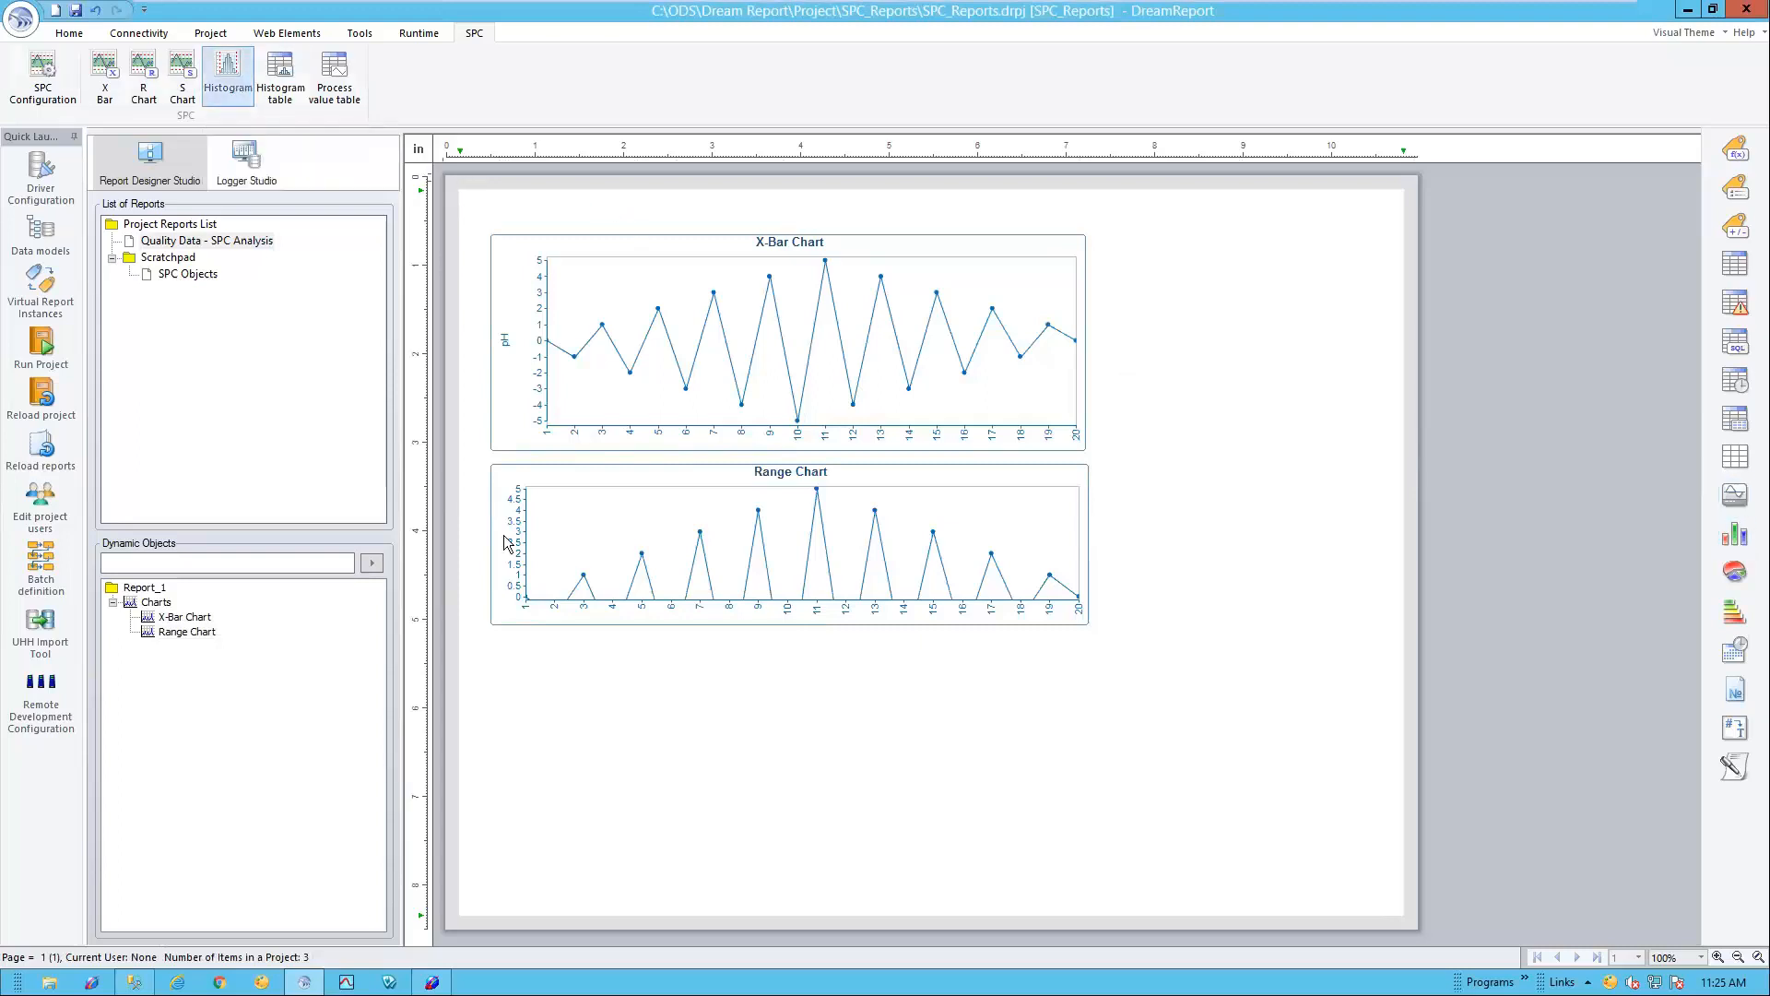
left_click_drag(494, 629, 1092, 891)
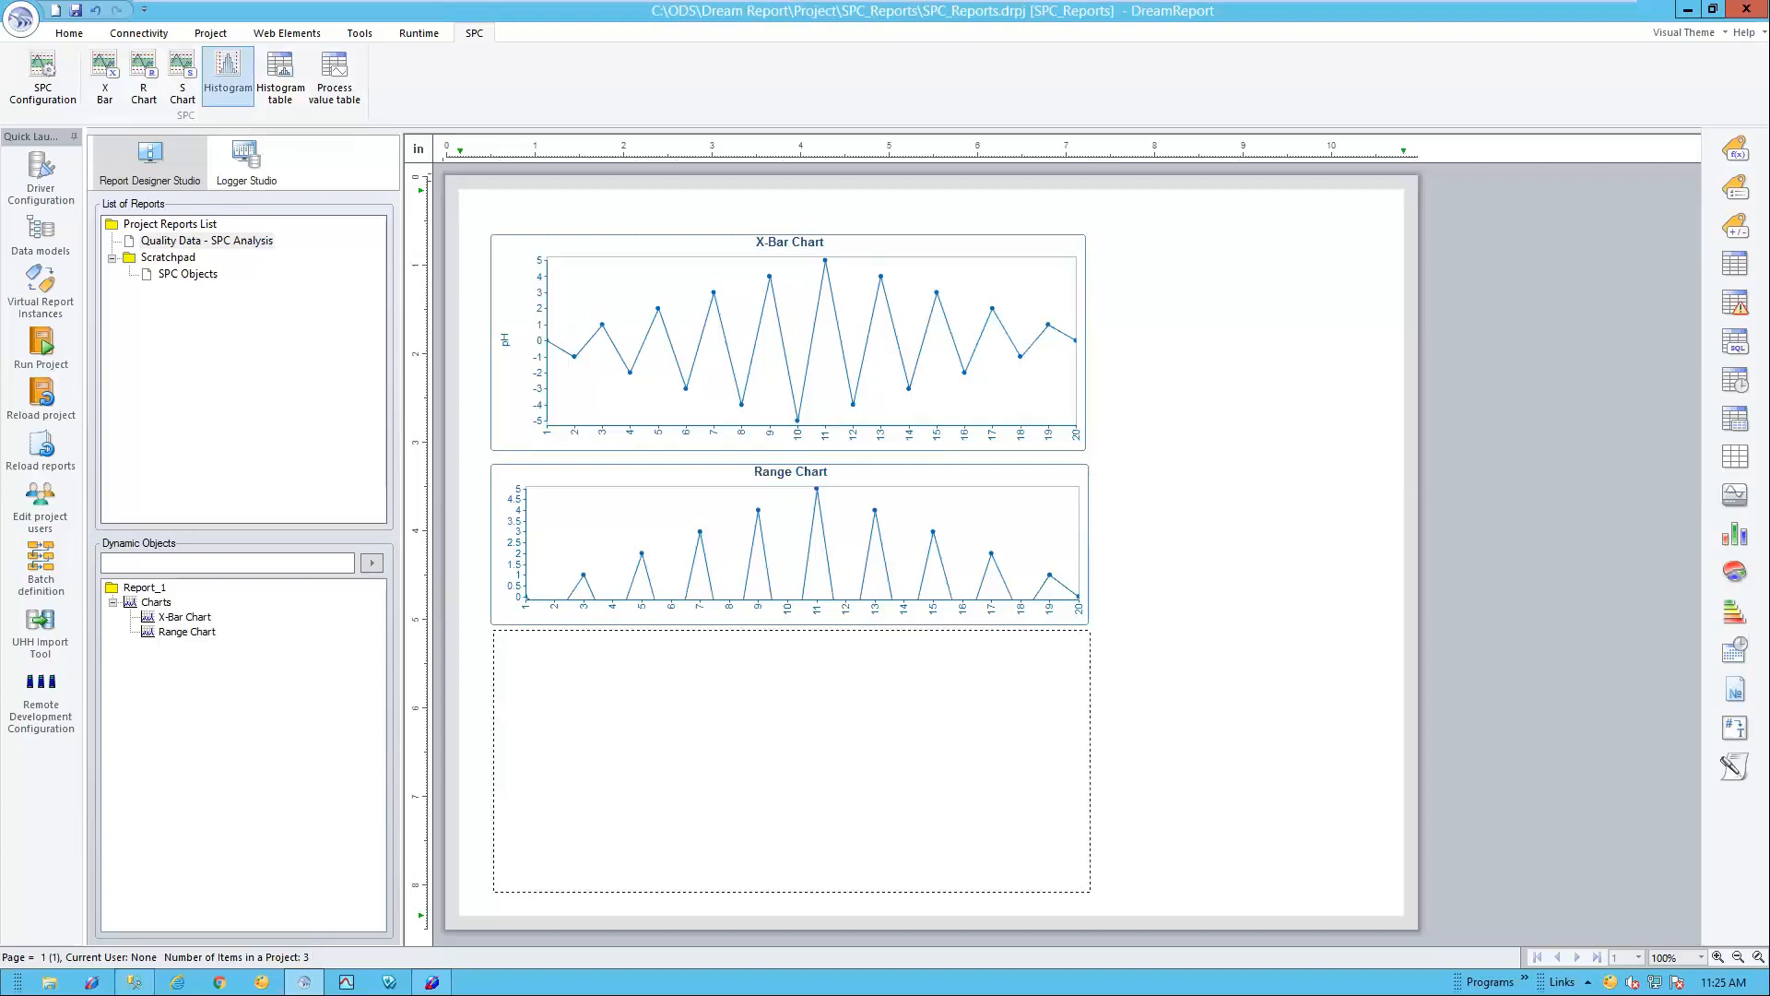
left_click(911, 298)
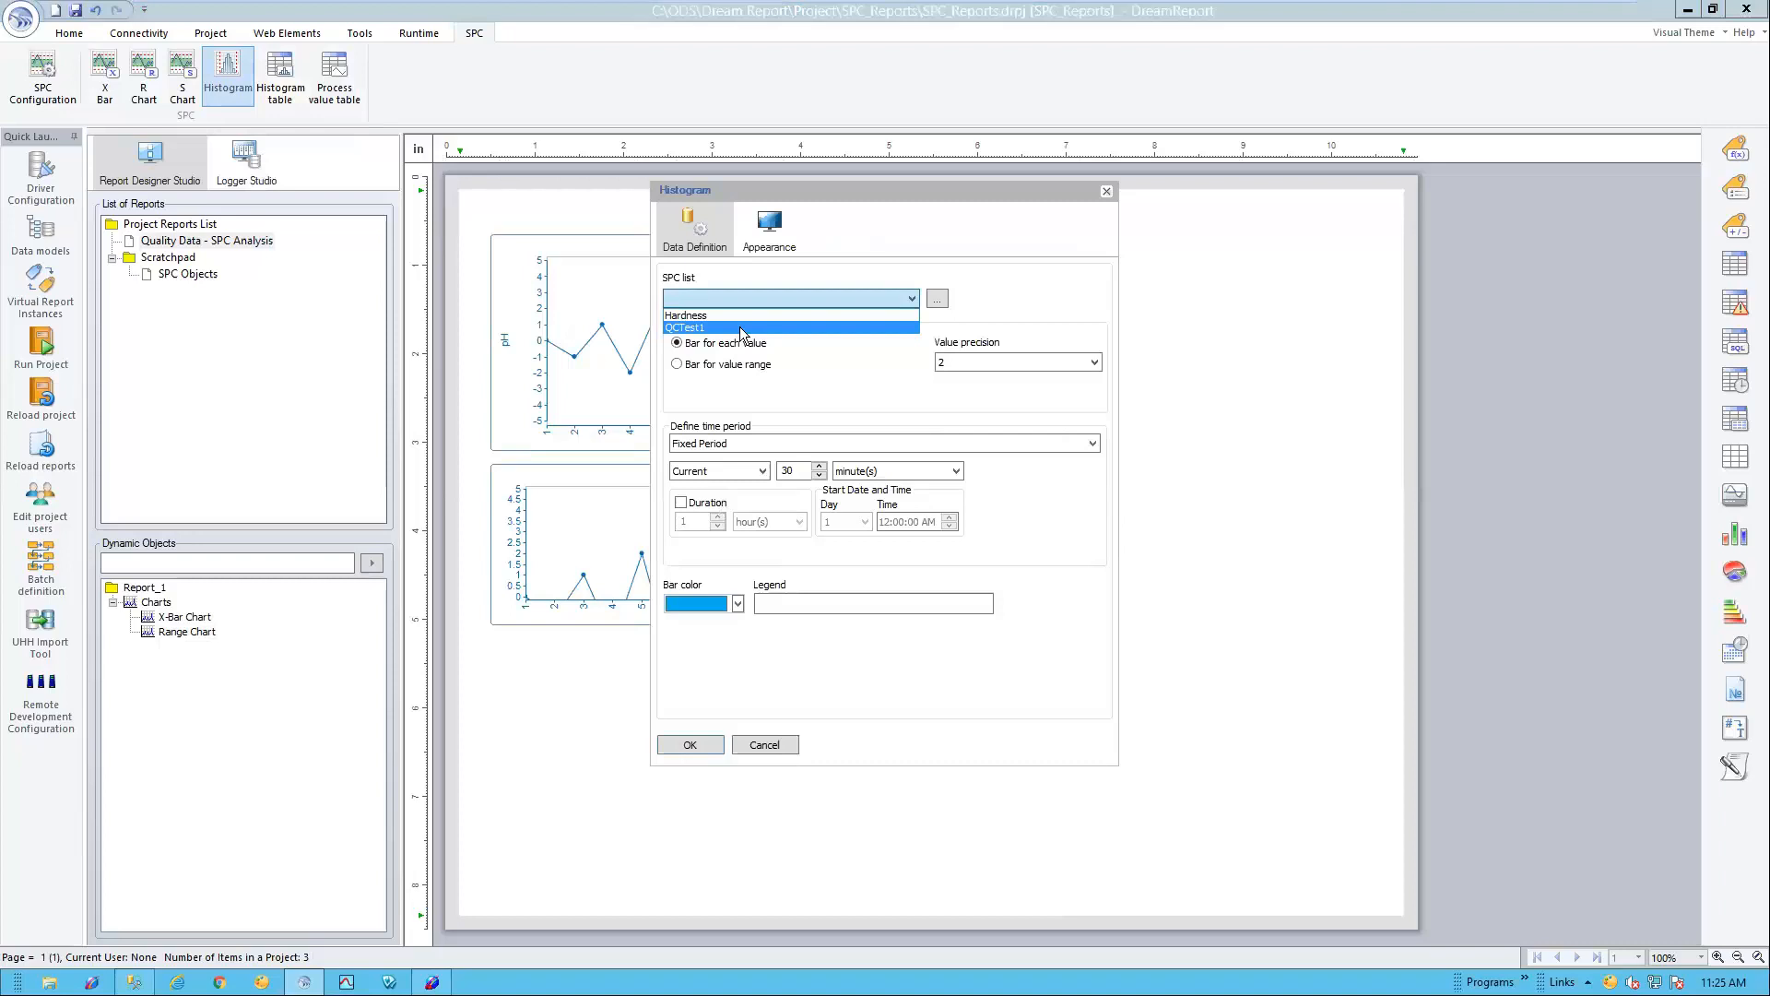
left_click(742, 328)
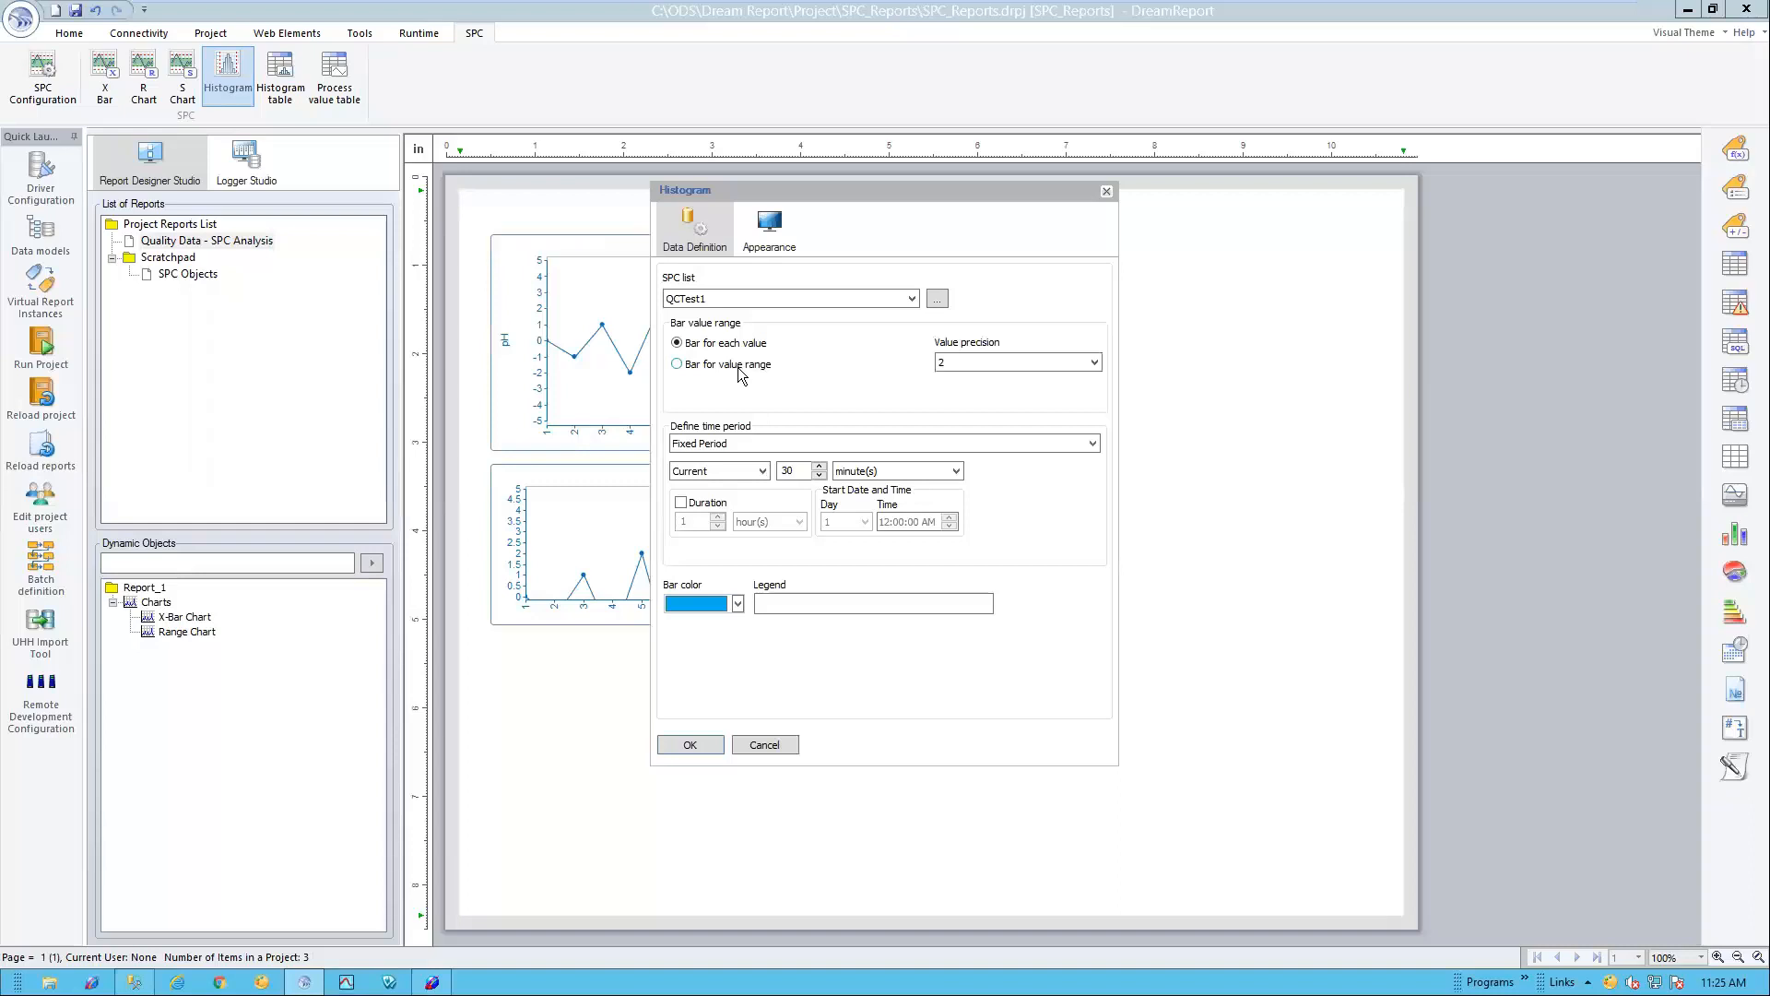
left_click(709, 367)
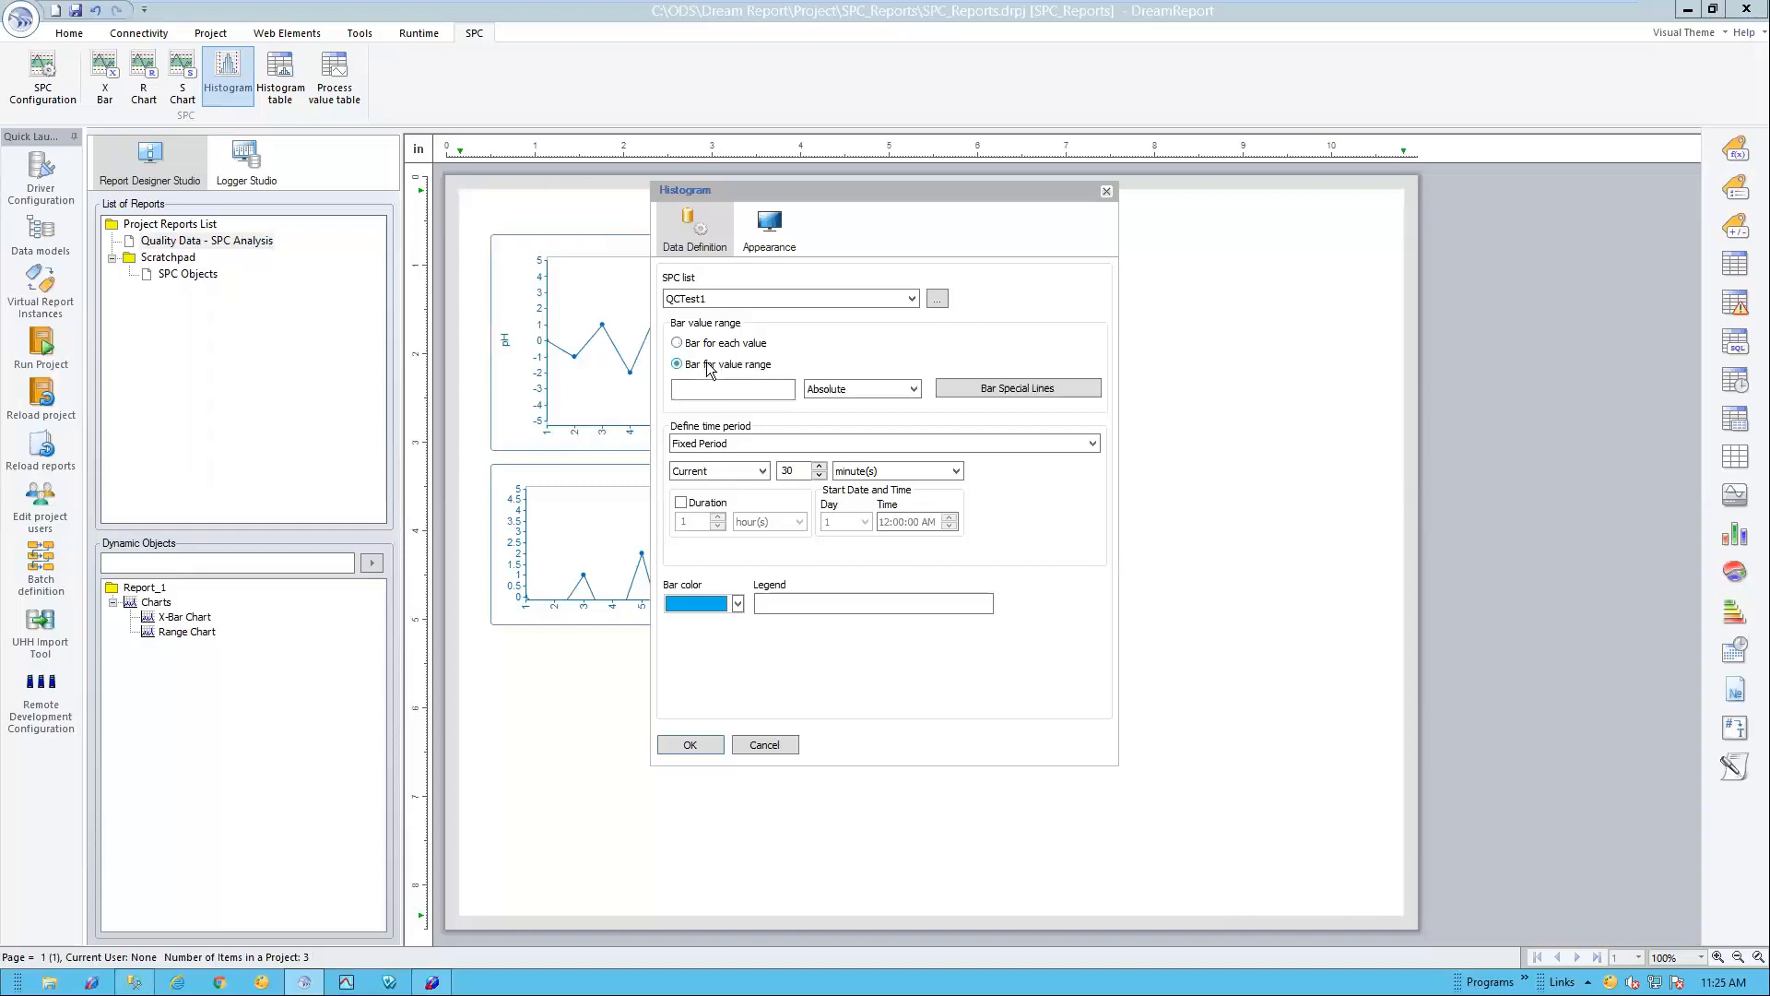
left_click(737, 389)
Step: Enable the LSL and USL special lines of the histogram and colour the USL line red
left_click(1084, 387)
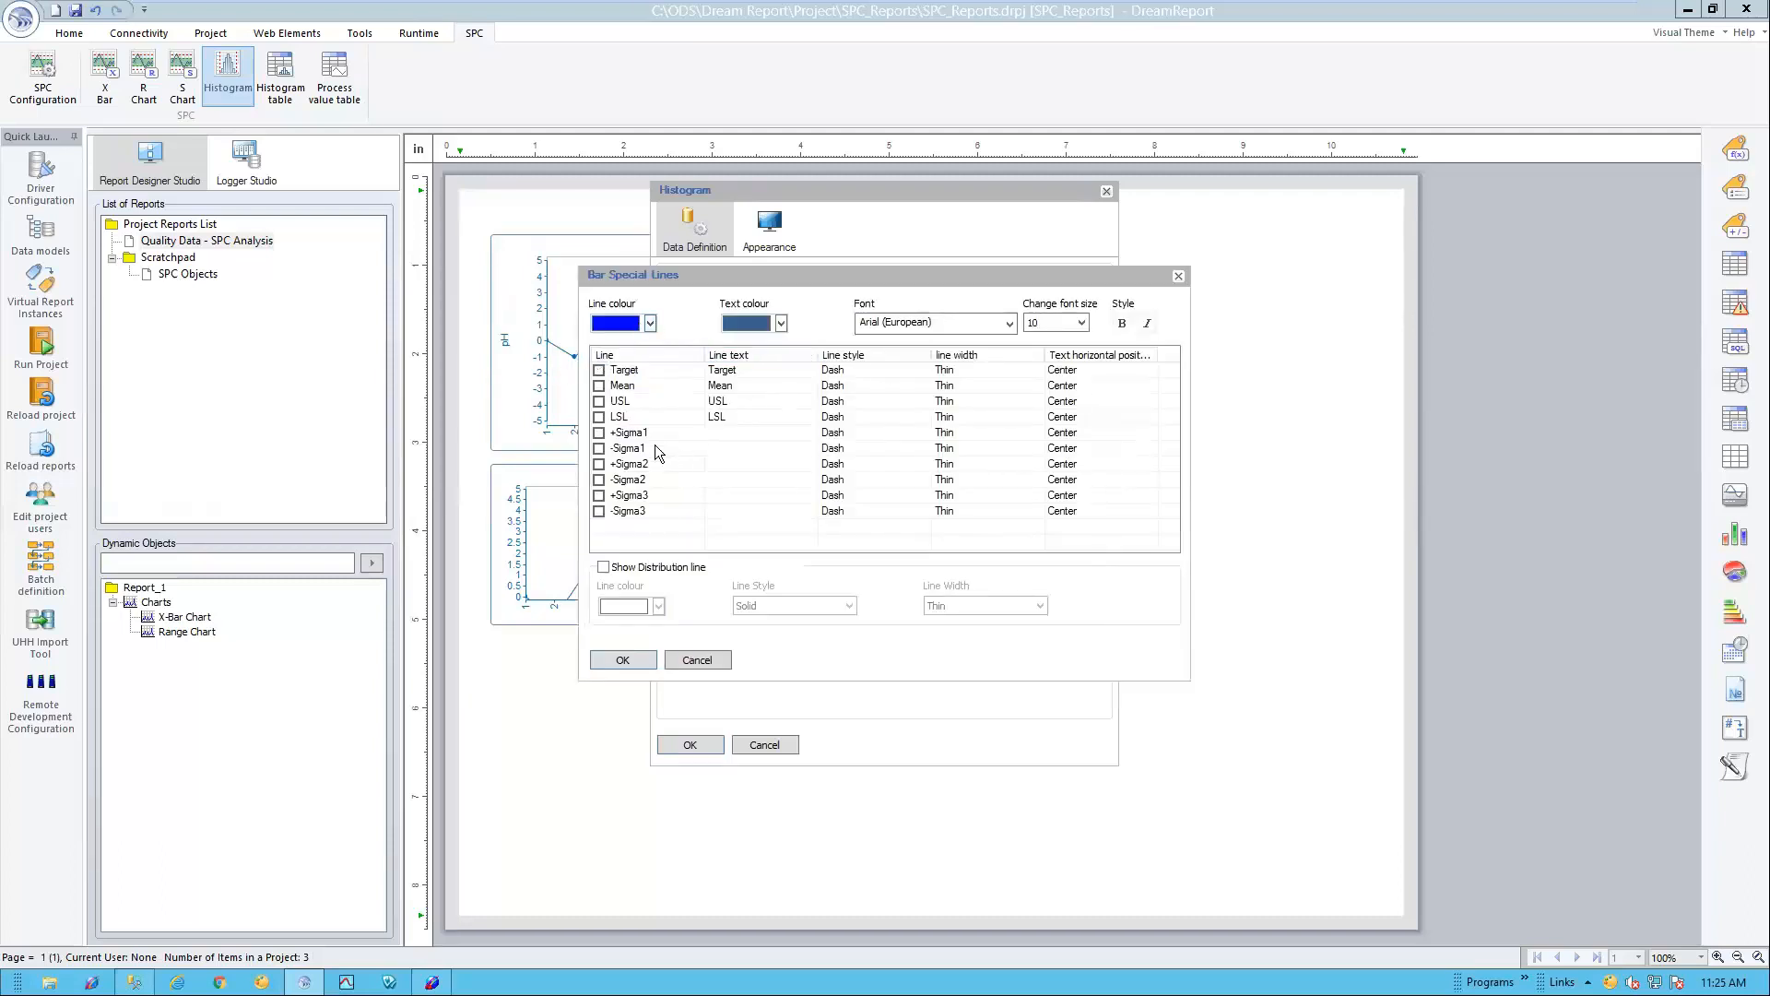
left_click(600, 416)
left_click(599, 401)
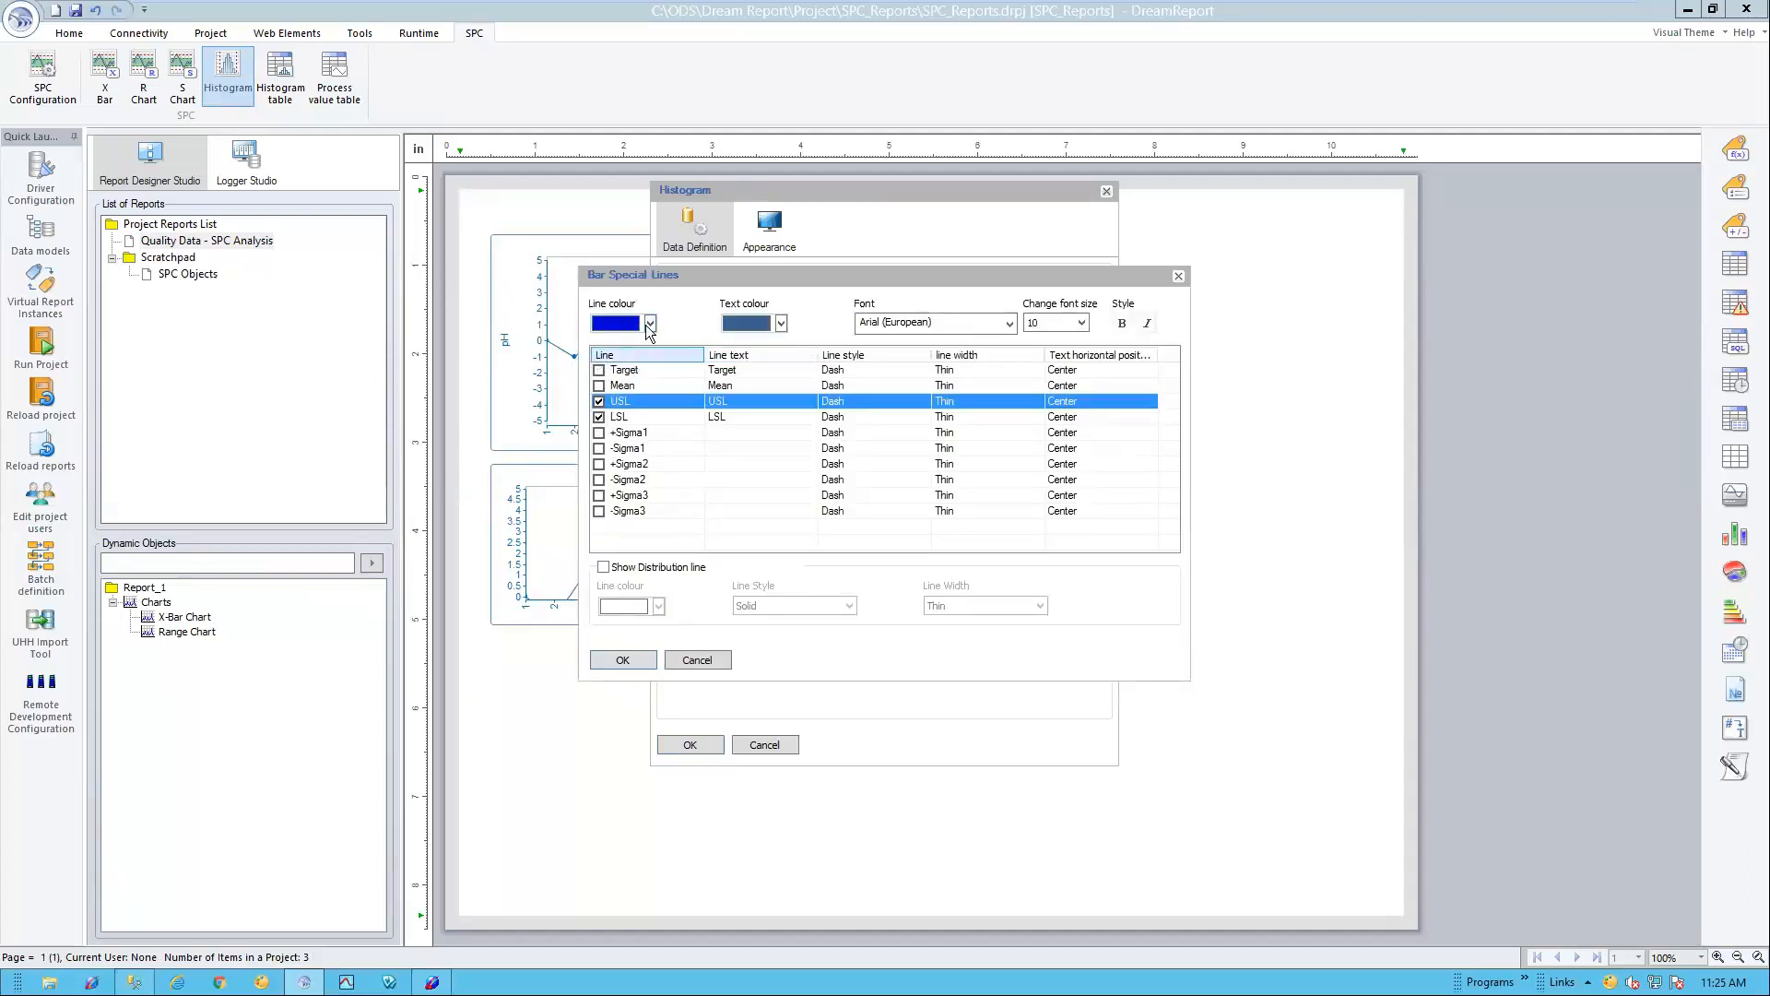
left_click(650, 323)
left_click(615, 438)
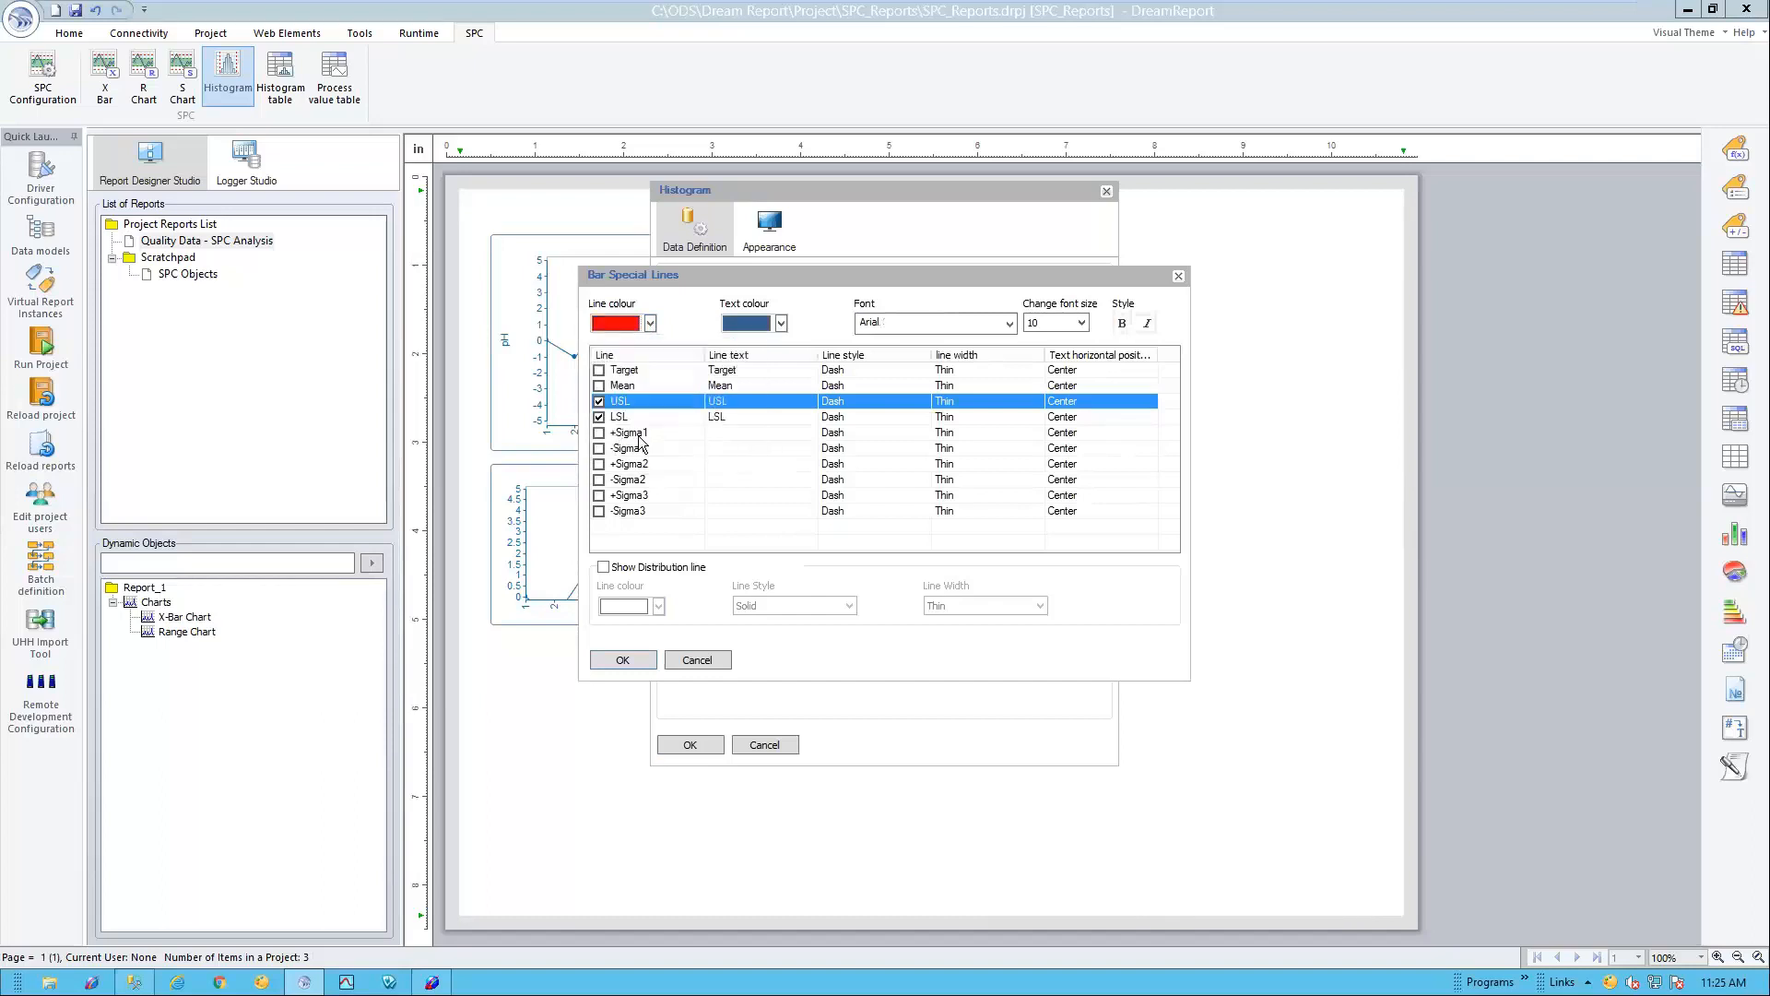
Step: Enable the +Sigma2 and -Sigma2 lines, with the line texts "+2s" and "2s" respectively
left_click(599, 480)
left_click(600, 464)
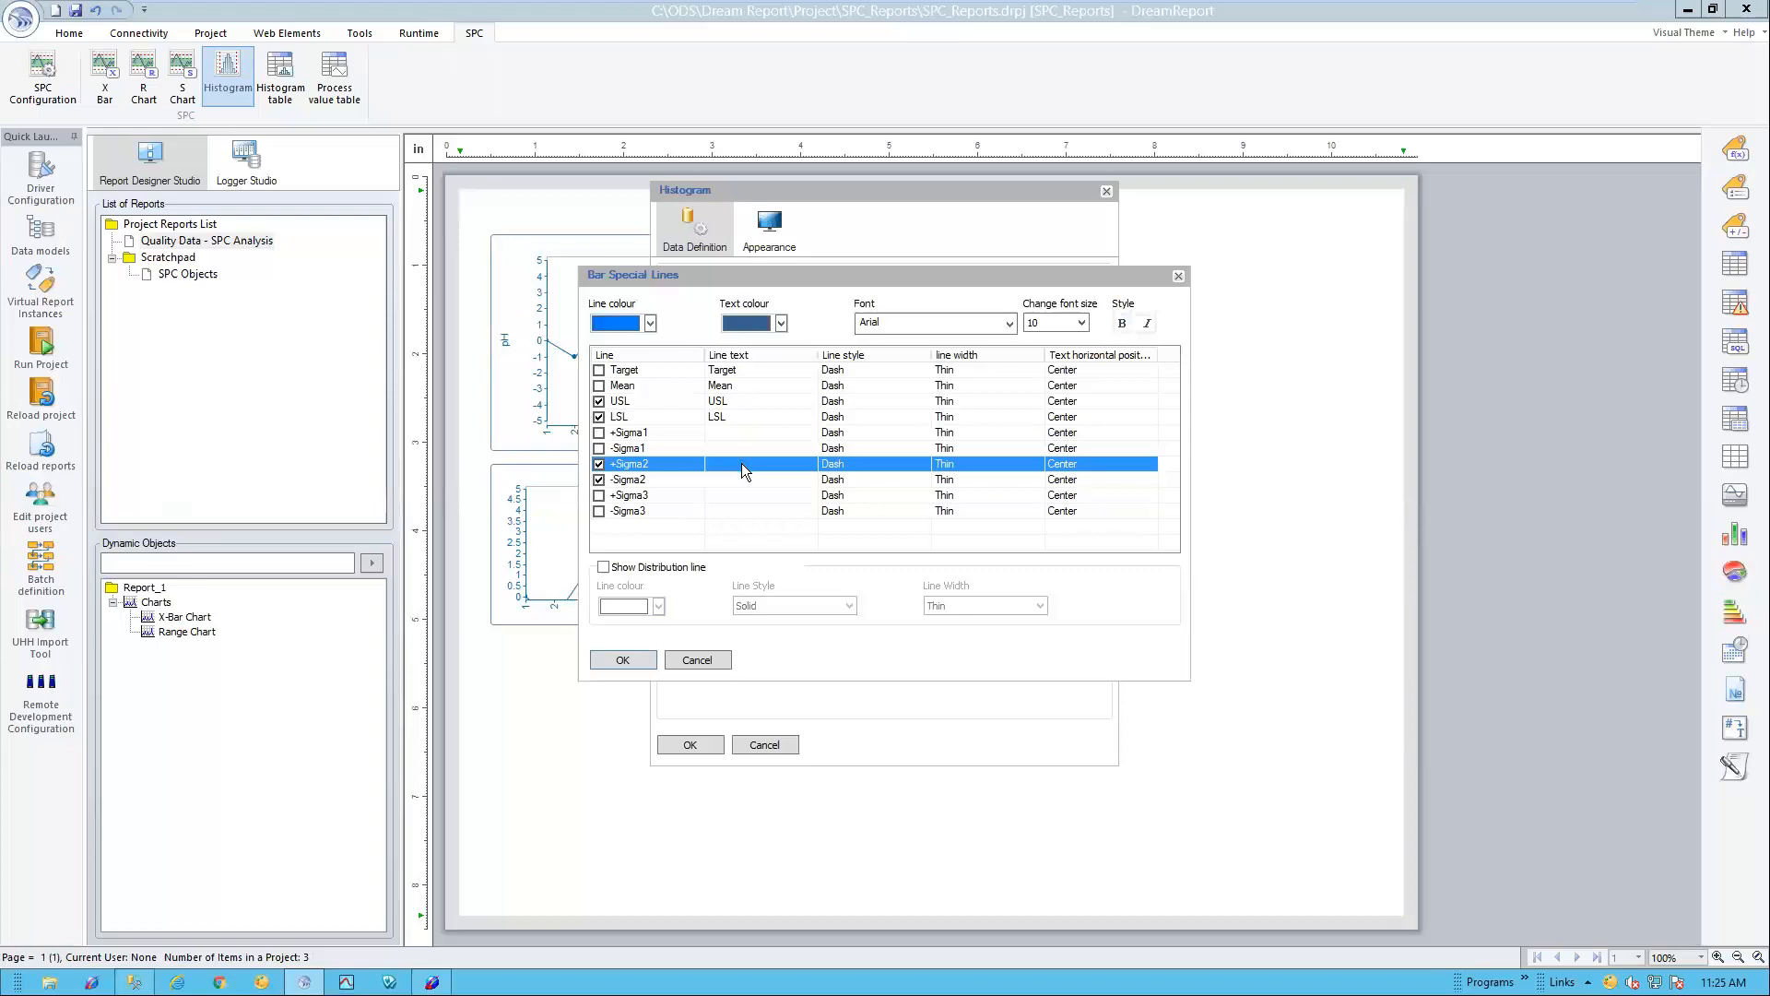
left_click(742, 463)
type("2s")
left_click(716, 464)
type("+")
left_click(707, 478)
type("2")
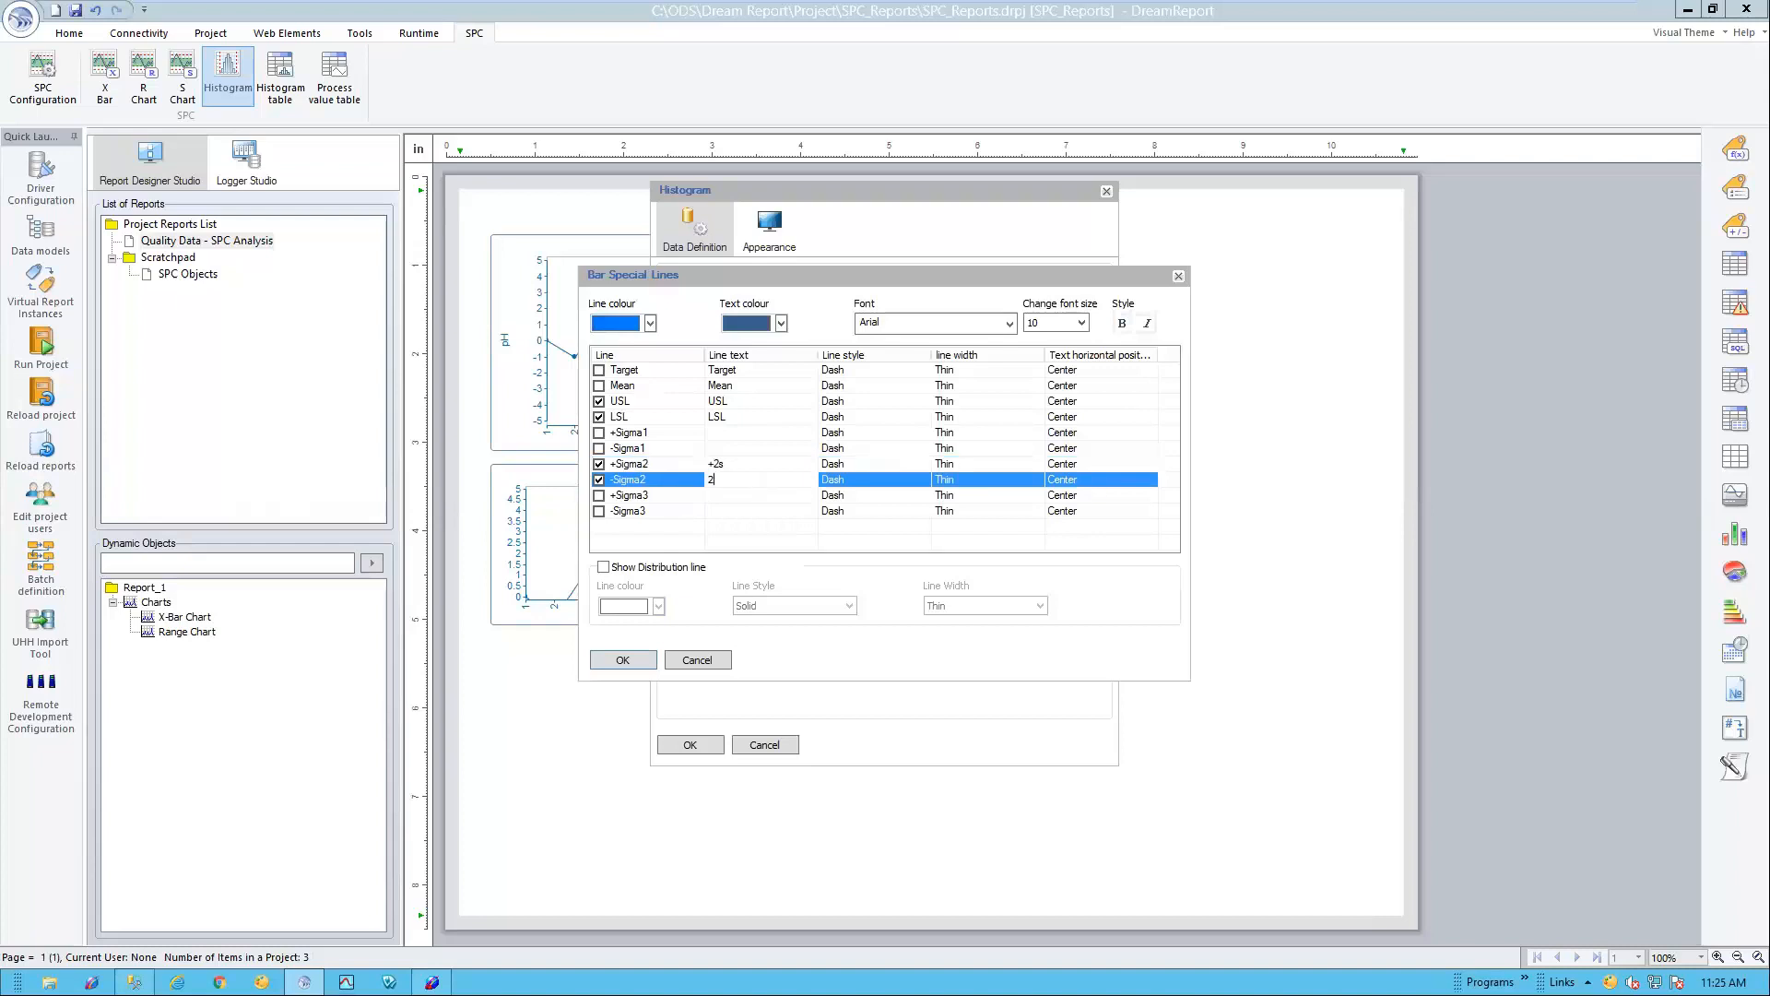
left_click(722, 468)
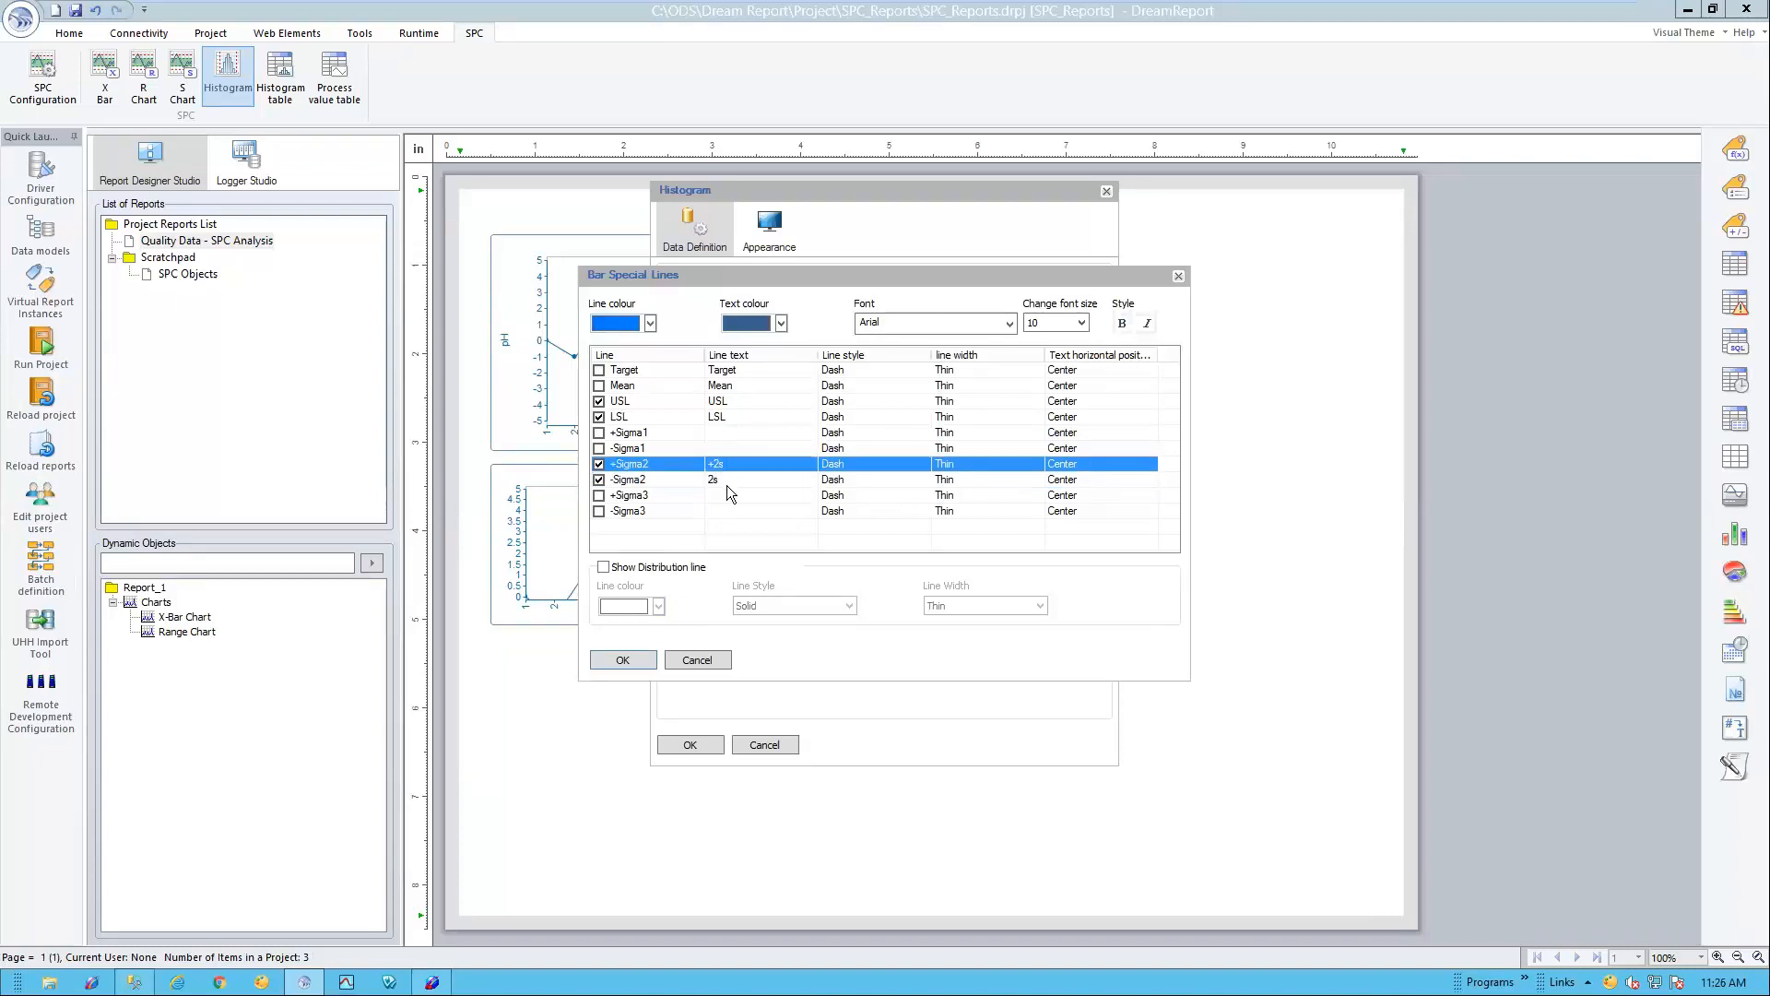
left_click(727, 484)
Step: Set the line colour of both the LSL and USL lines to red
left_click(729, 413)
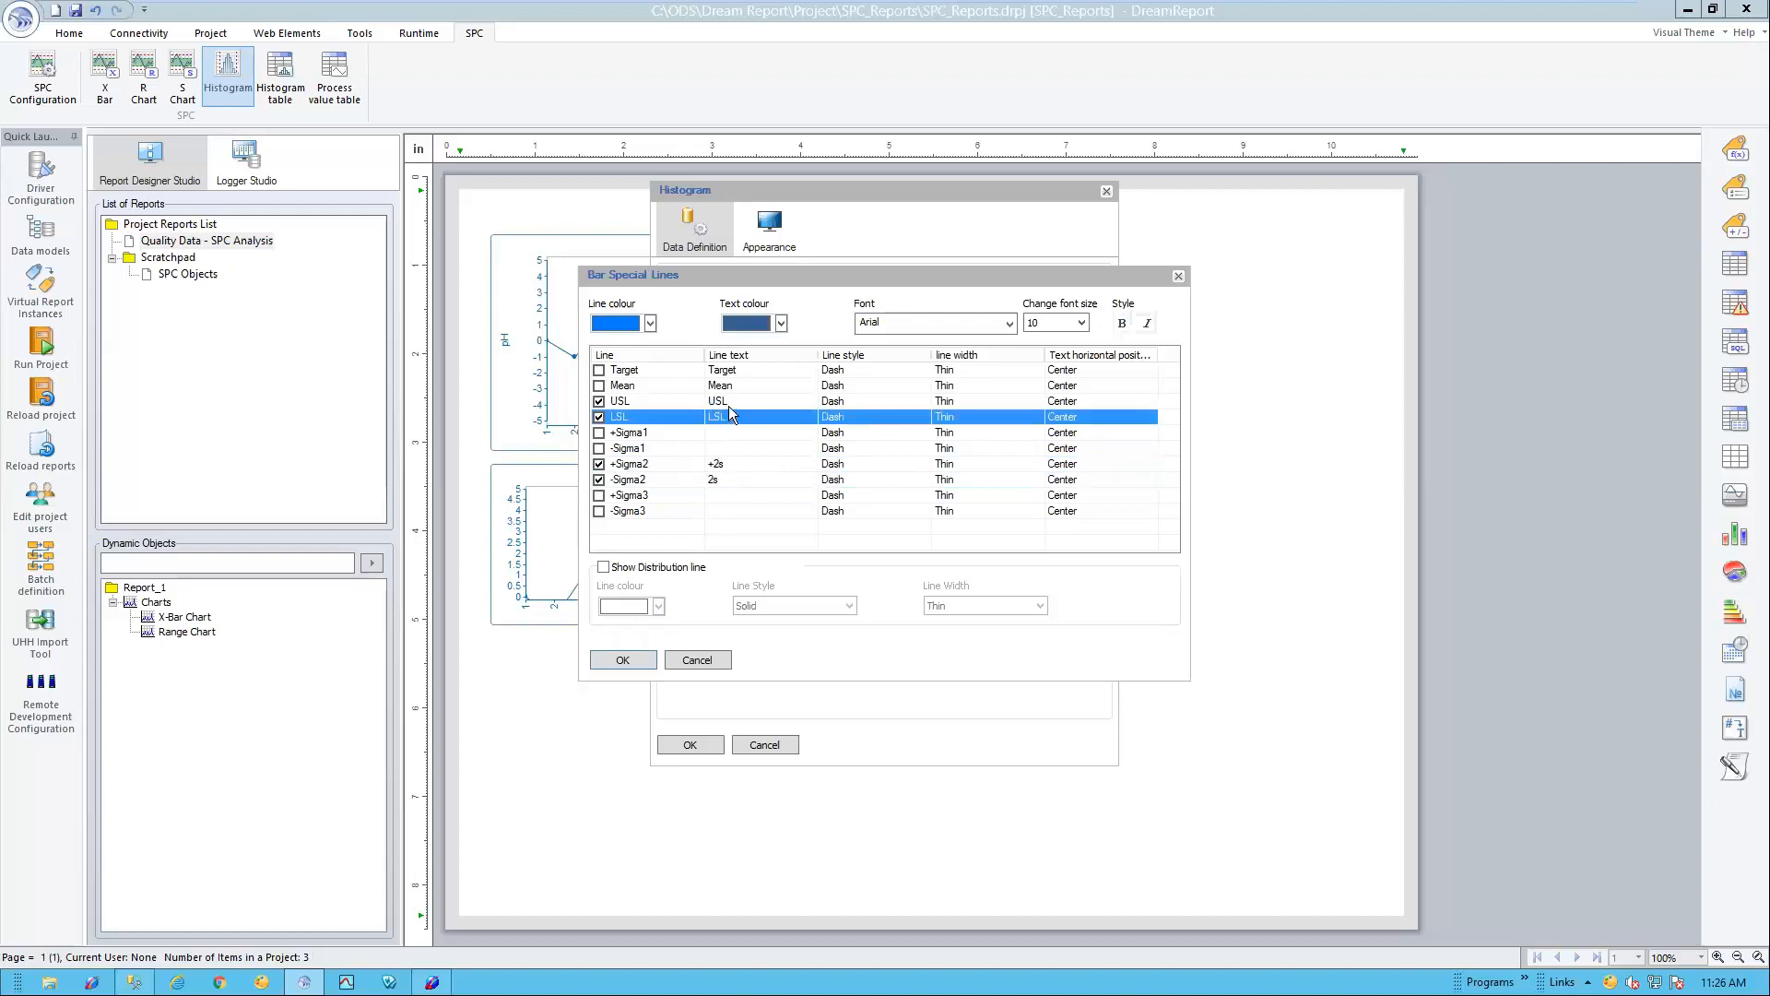
left_click(650, 323)
left_click(624, 433)
left_click(634, 401)
left_click(650, 323)
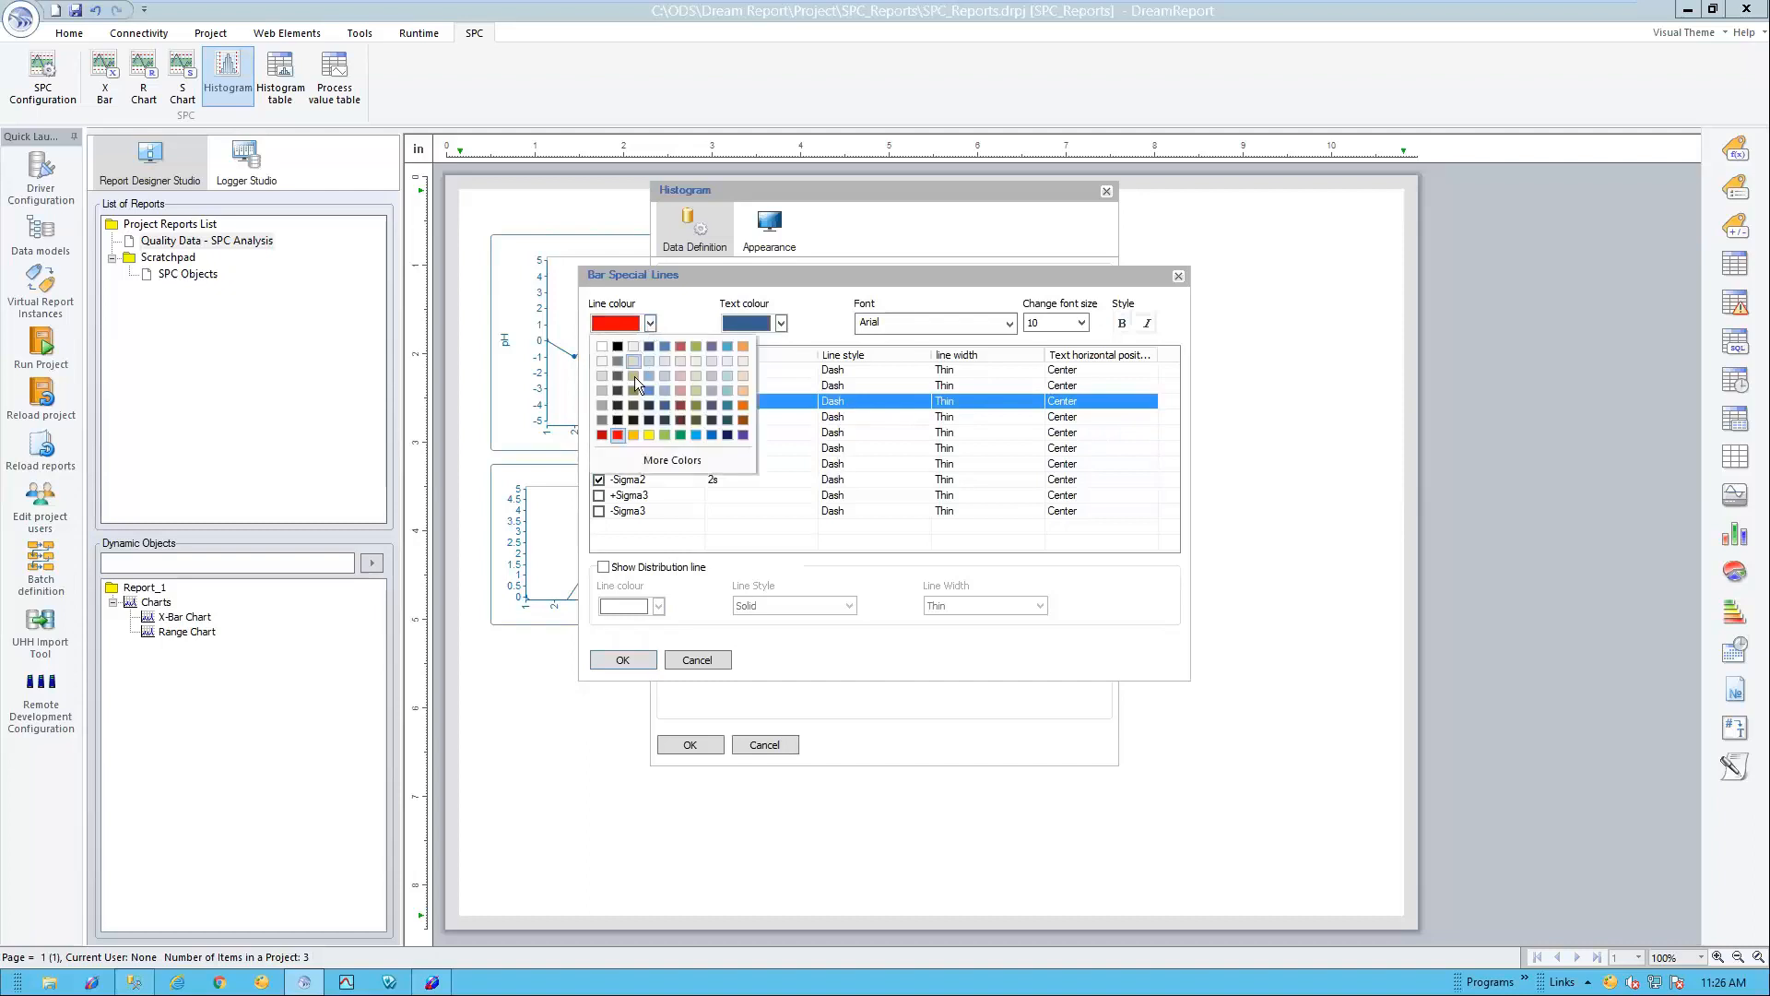
left_click(618, 435)
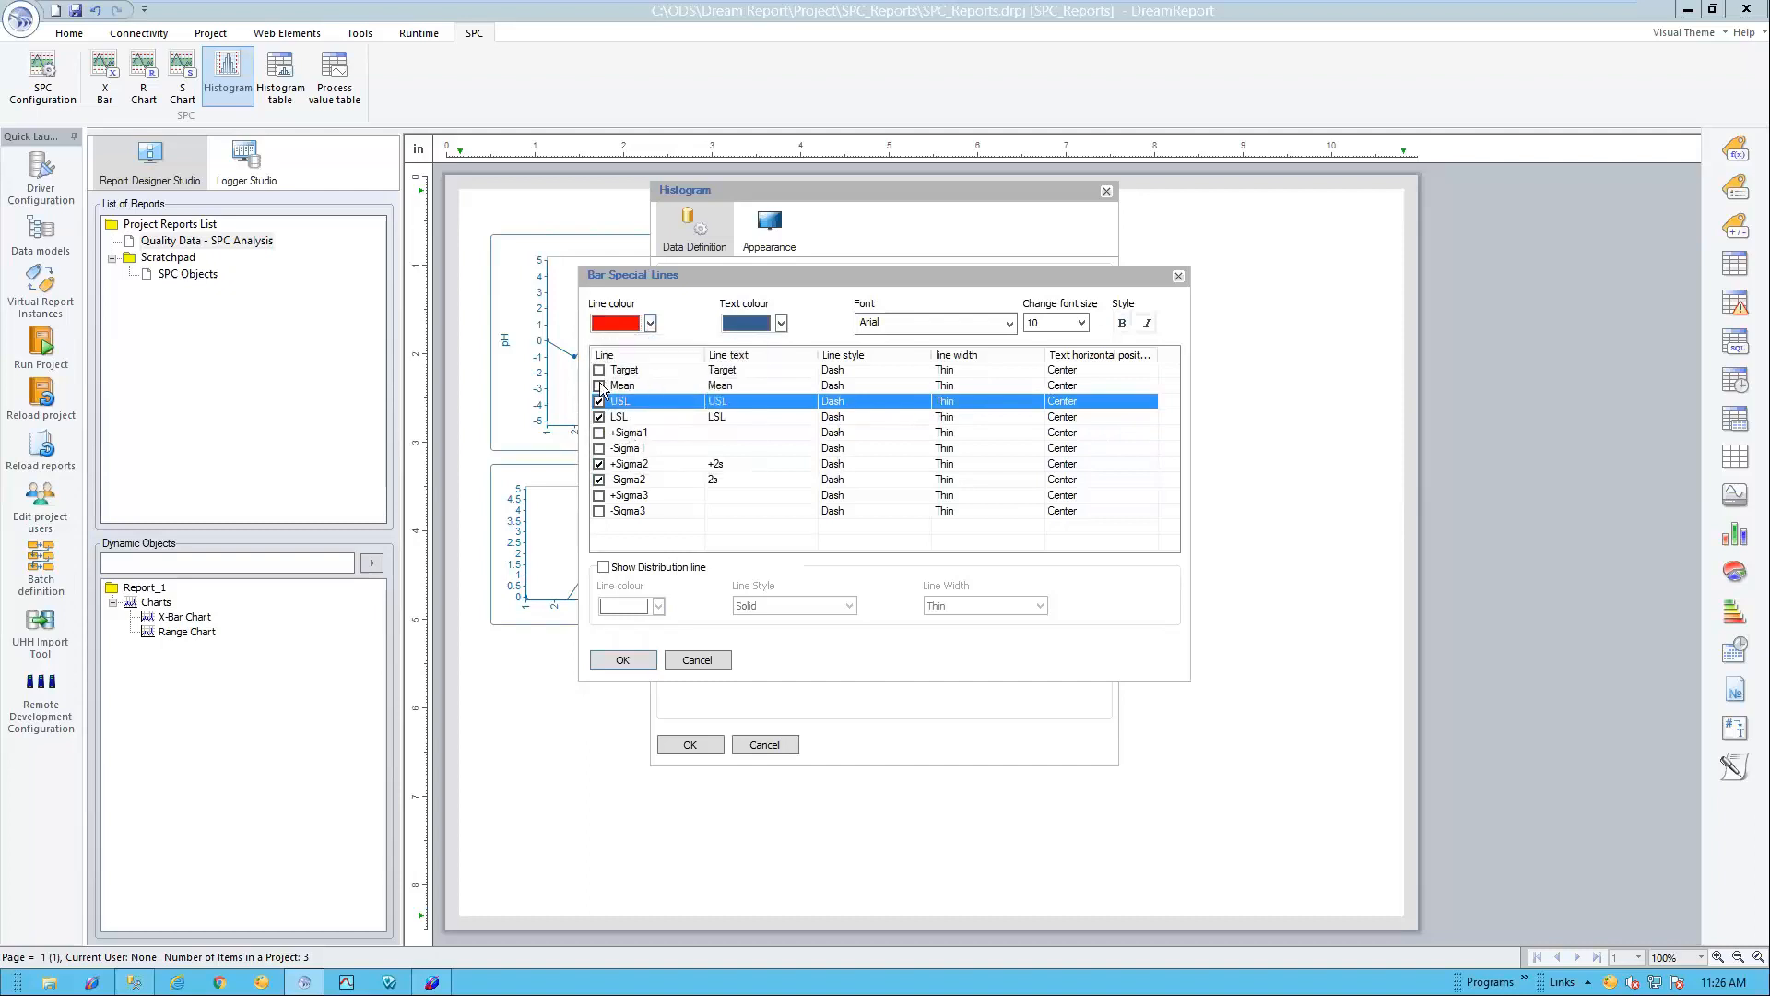
Step: Enable the Mean line and set its line colour to green
left_click(613, 385)
left_click(651, 322)
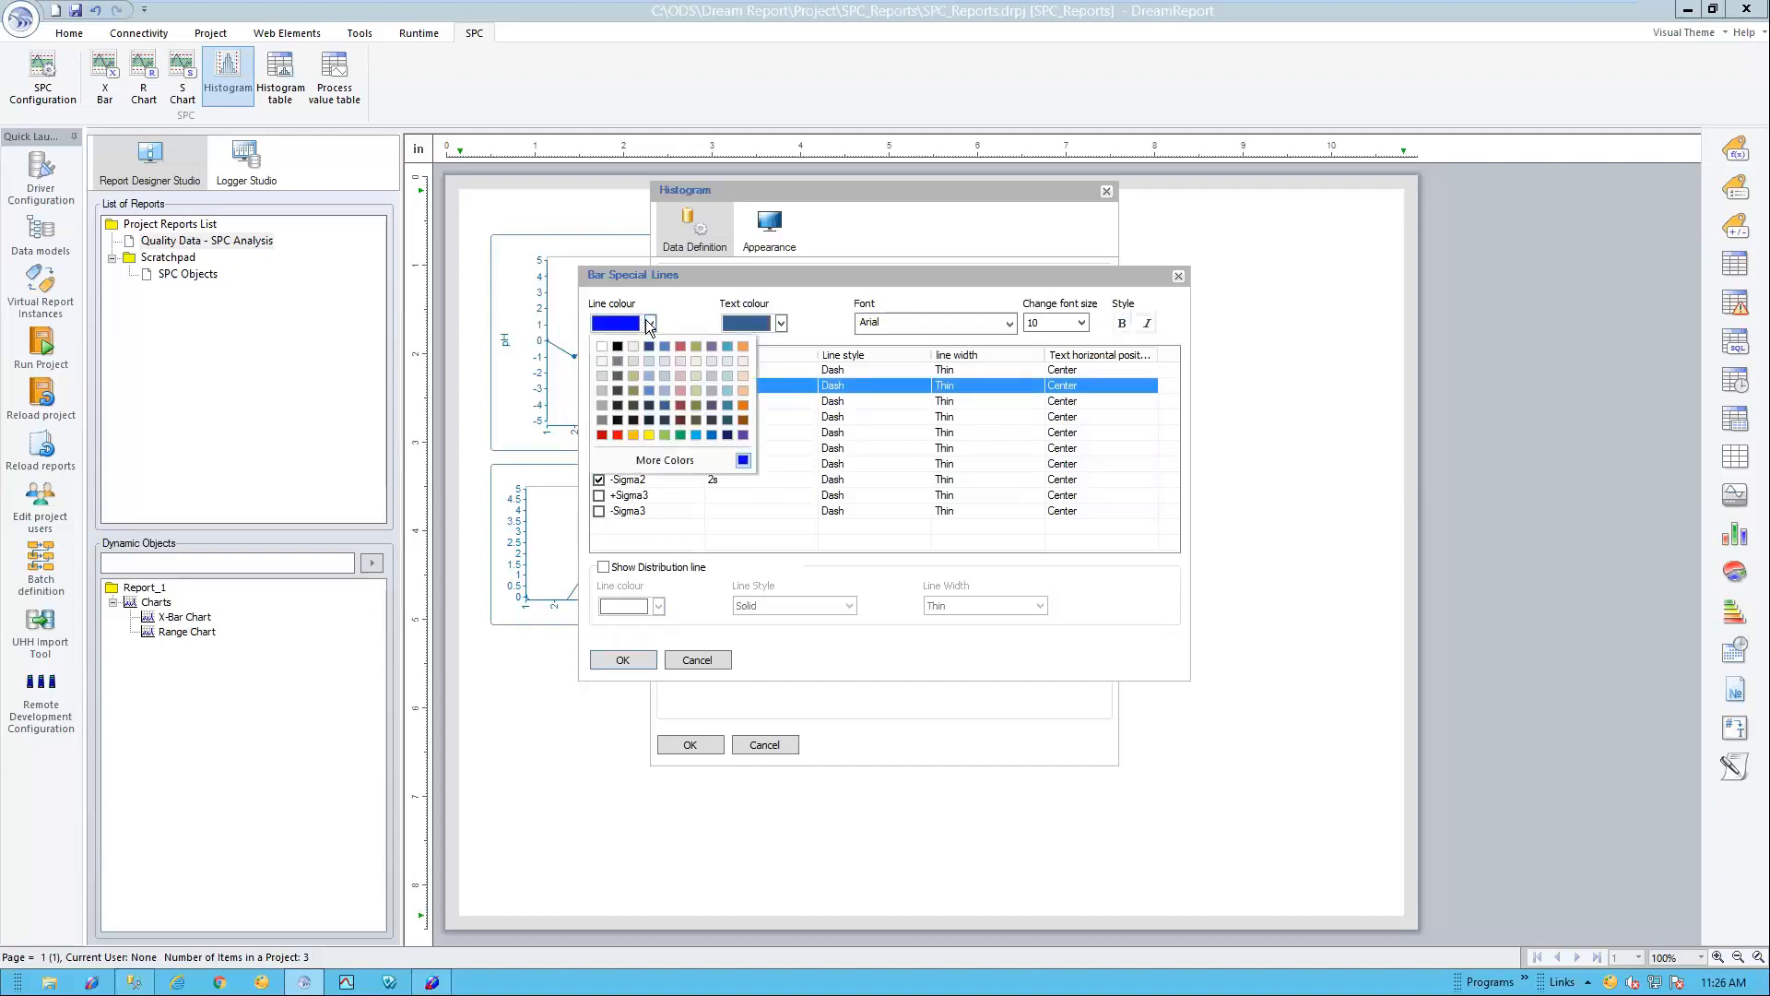
left_click(683, 434)
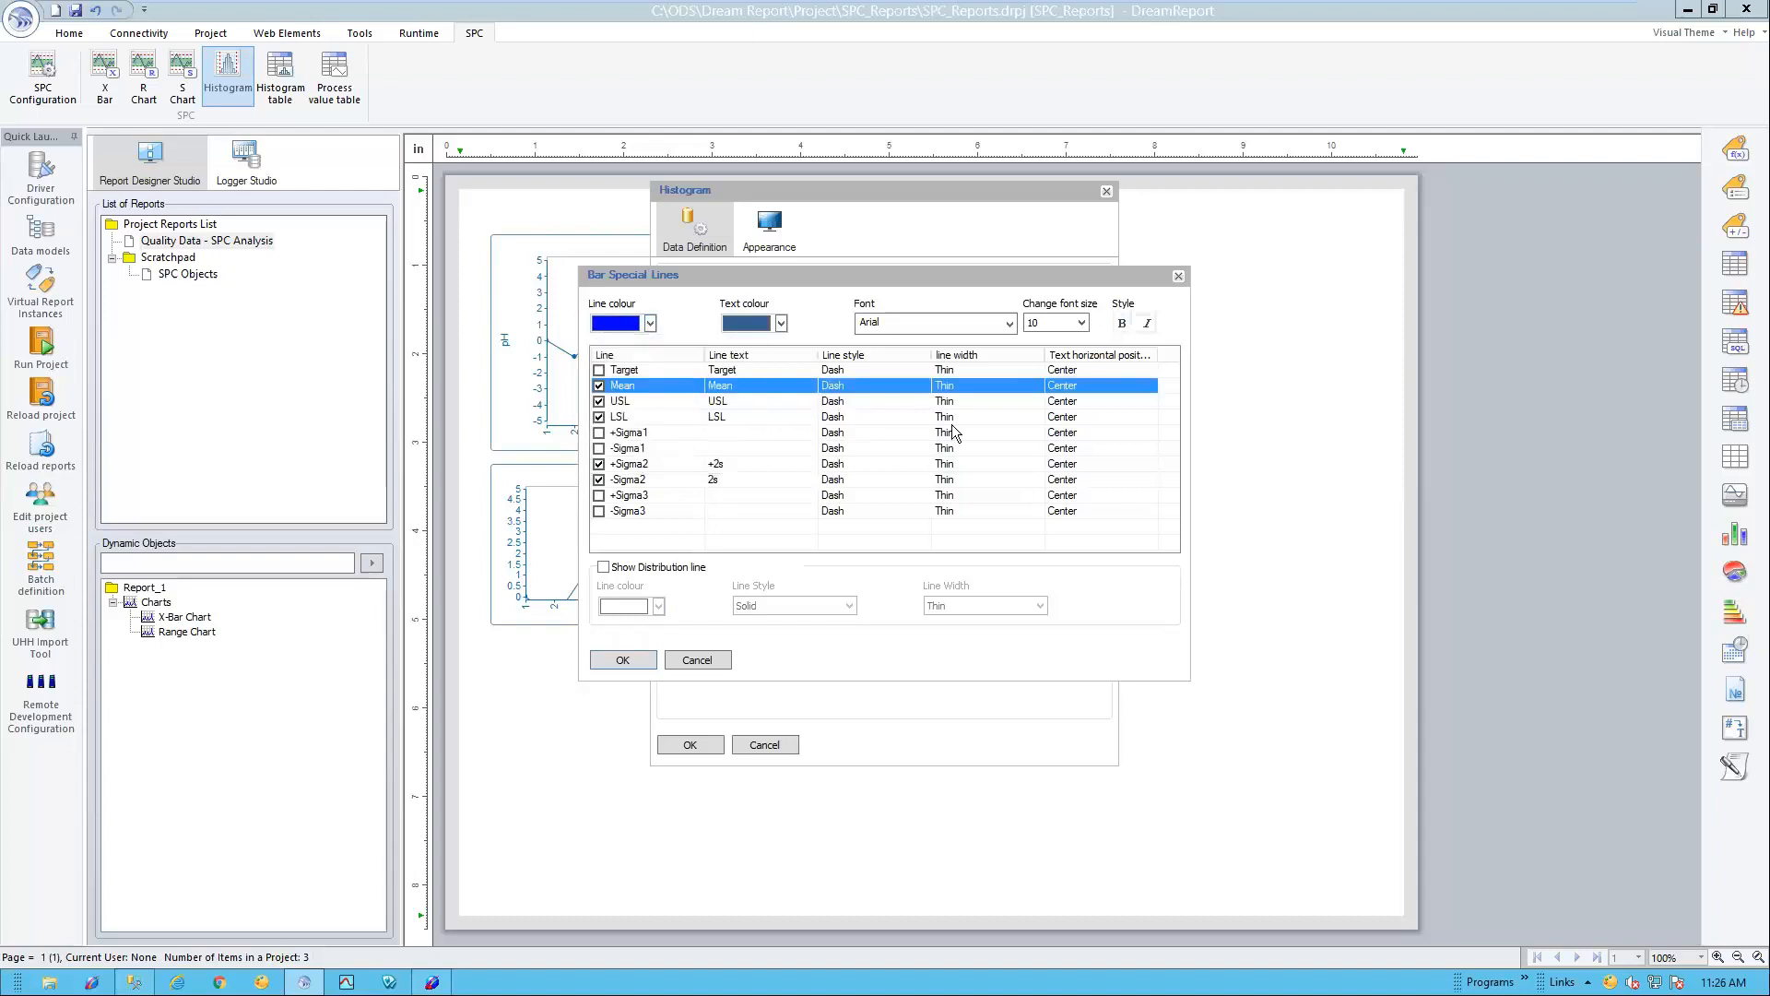
Step: Show the distribution line in purple, choose another line width for it, and apply the histogram's special lines
left_click(616, 569)
left_click(658, 607)
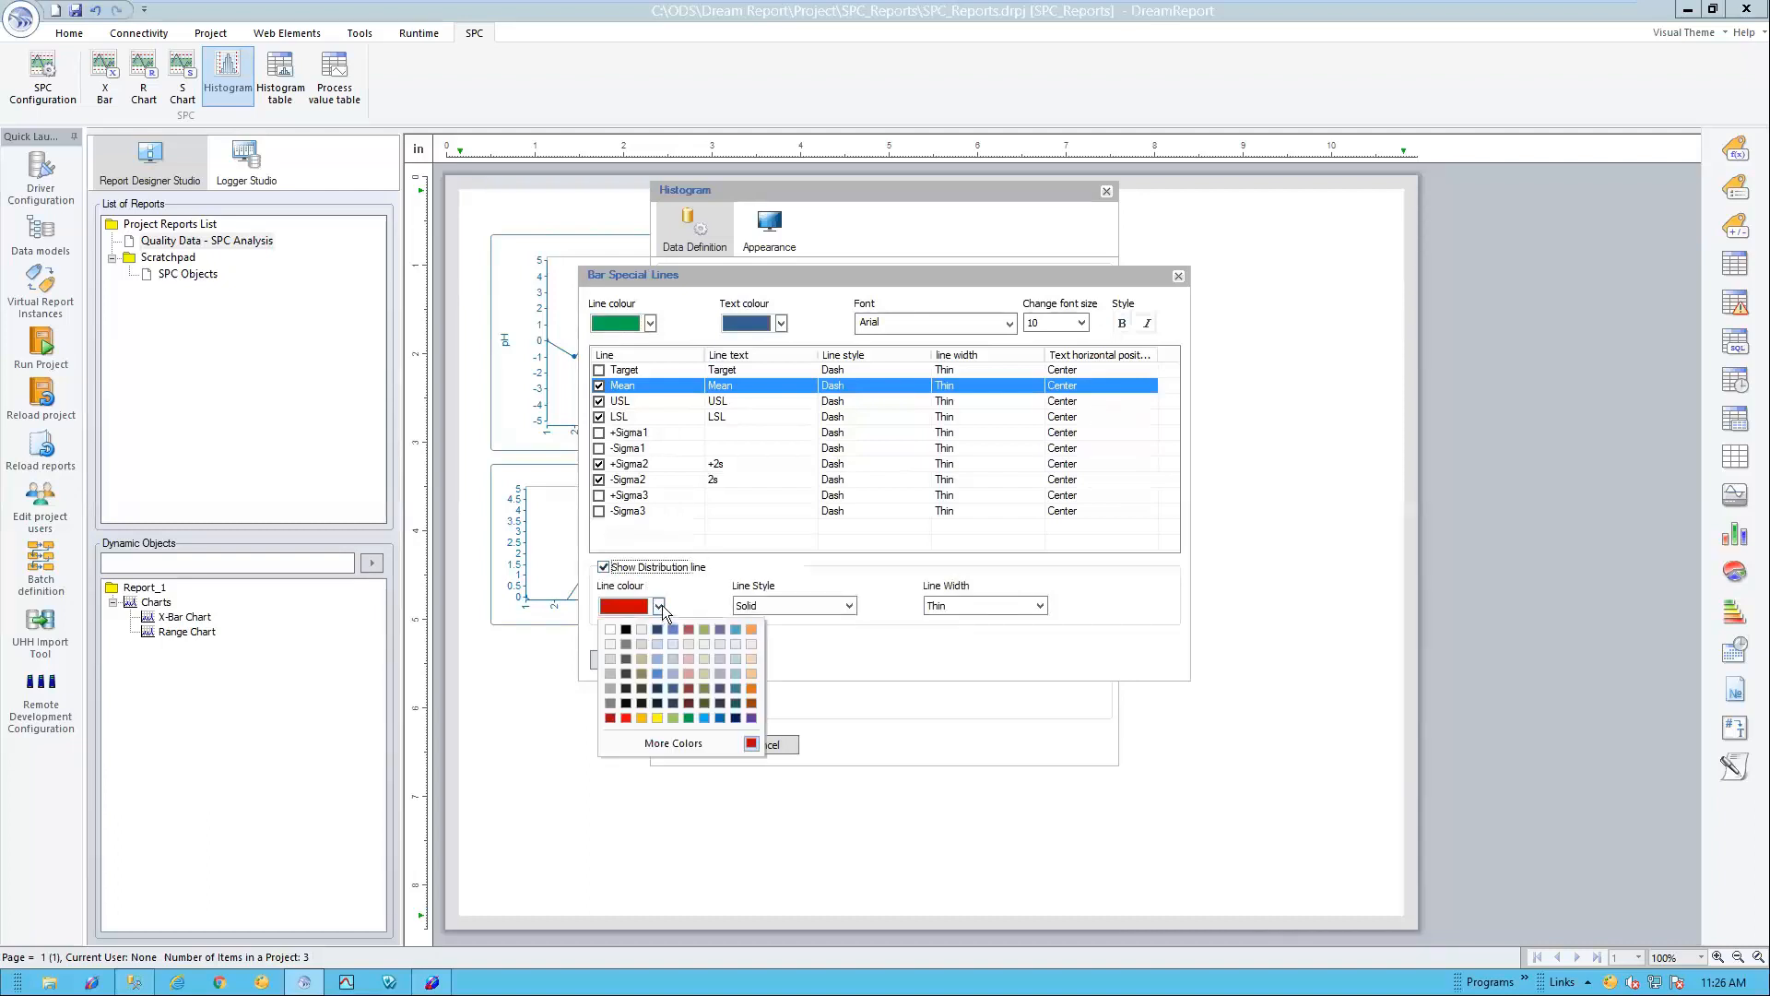
left_click(749, 720)
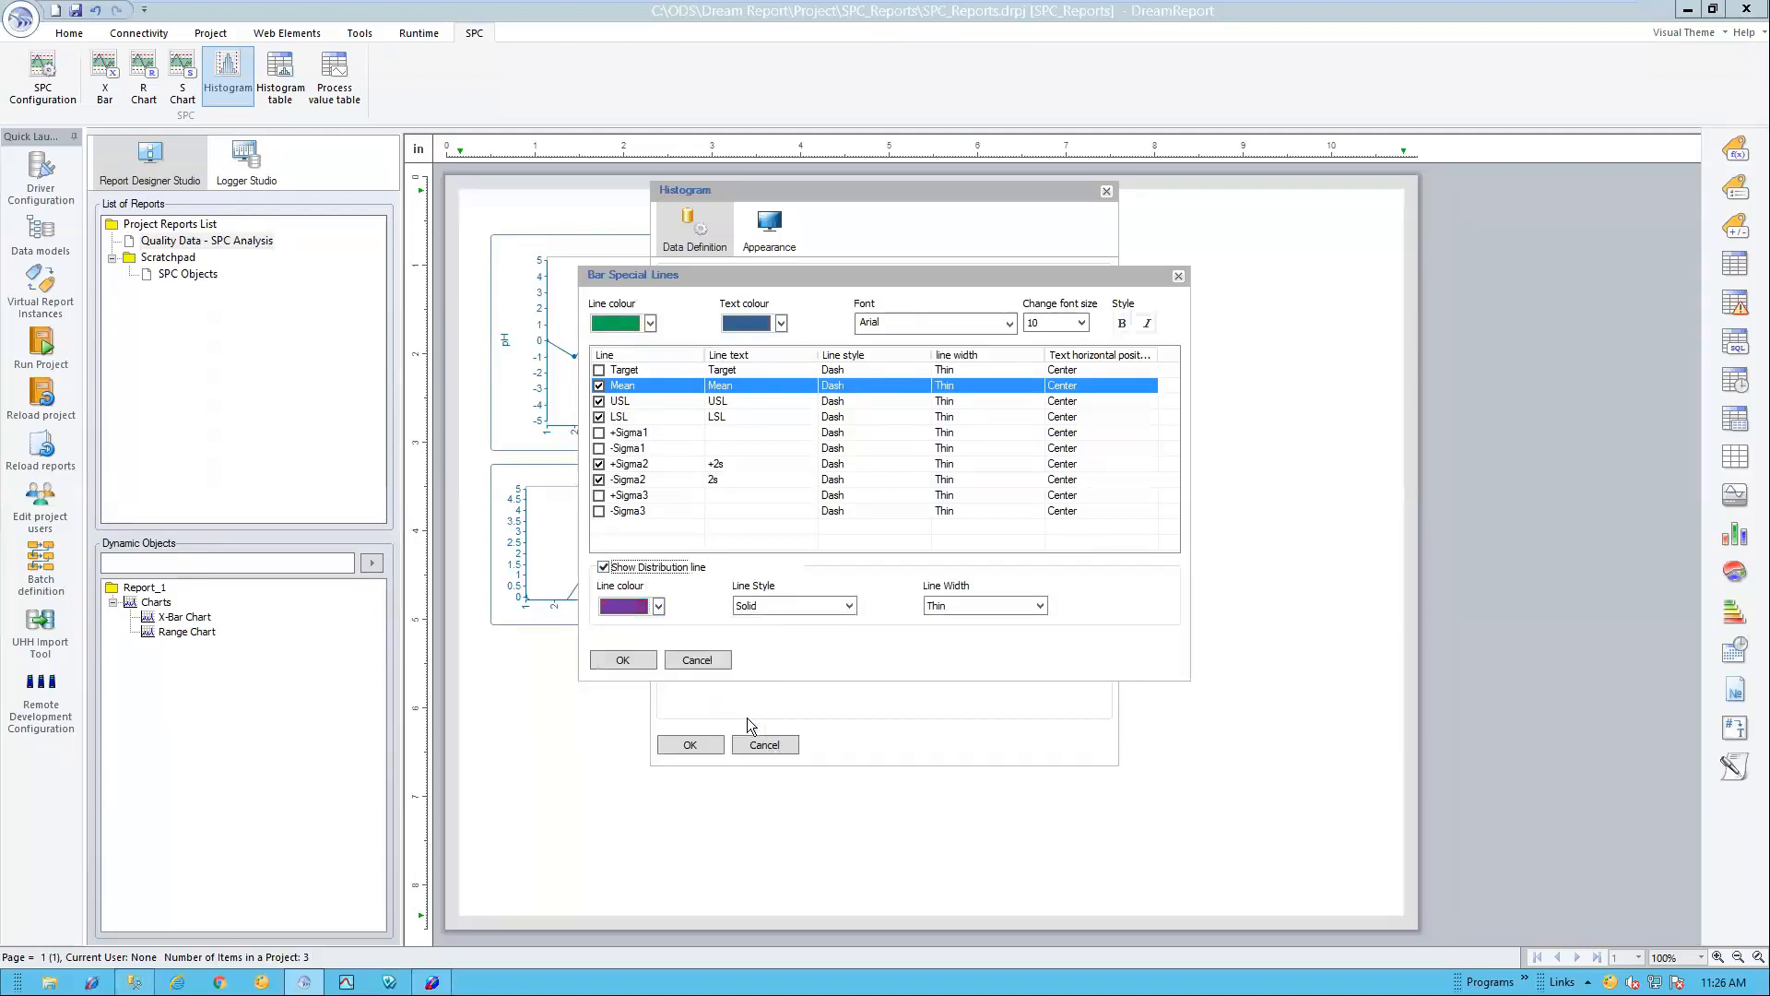
left_click(937, 610)
left_click(943, 635)
left_click(622, 661)
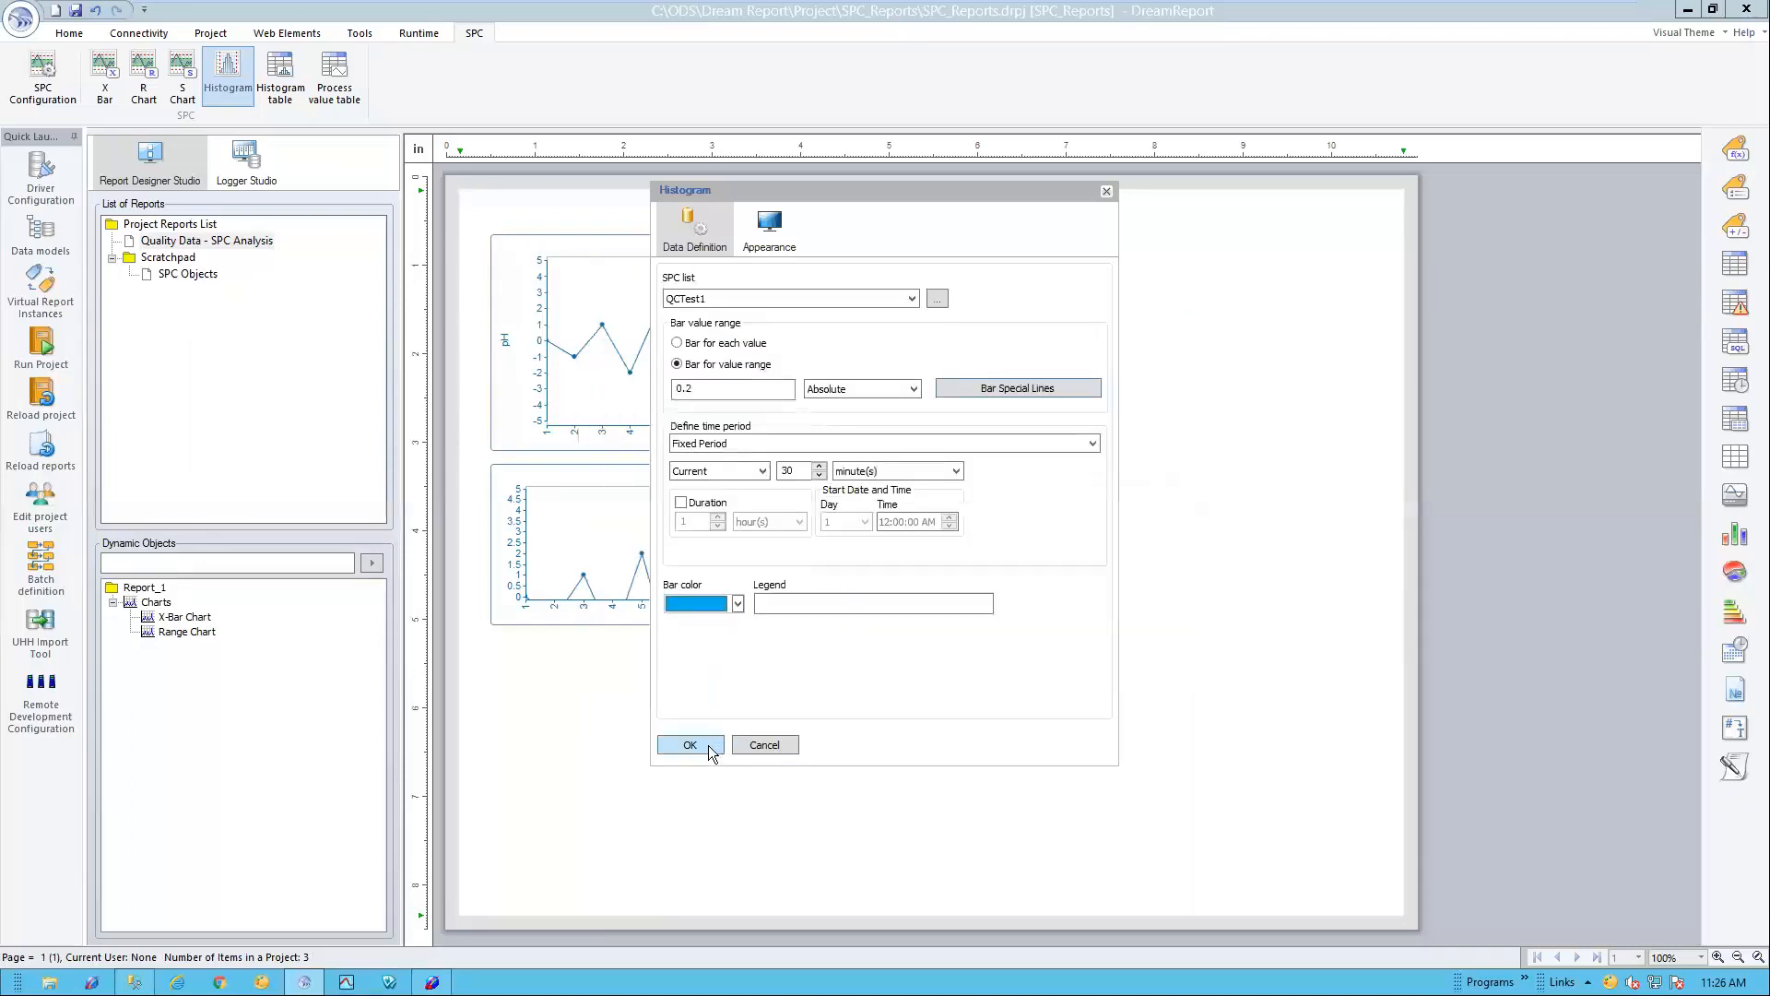
Step: Name the bar graph "Histogram", set its bar type to Rectangle Flat, and apply the histogram settings
left_click(773, 232)
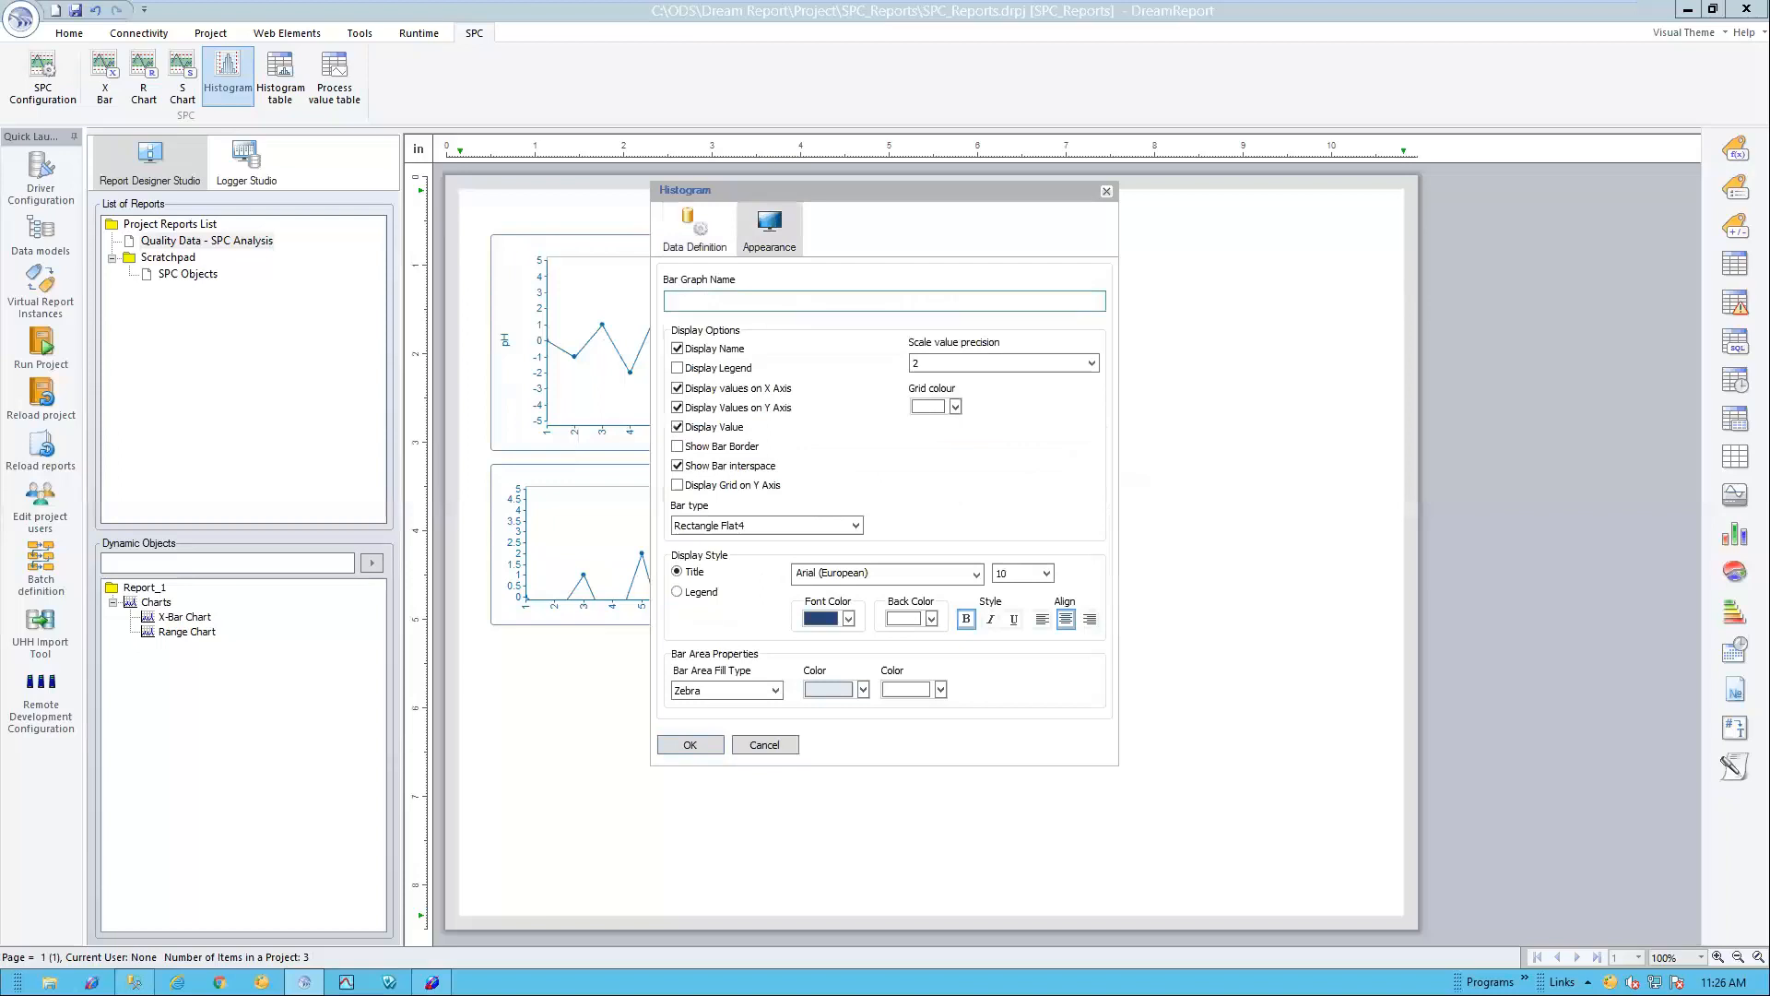
type("Histogram")
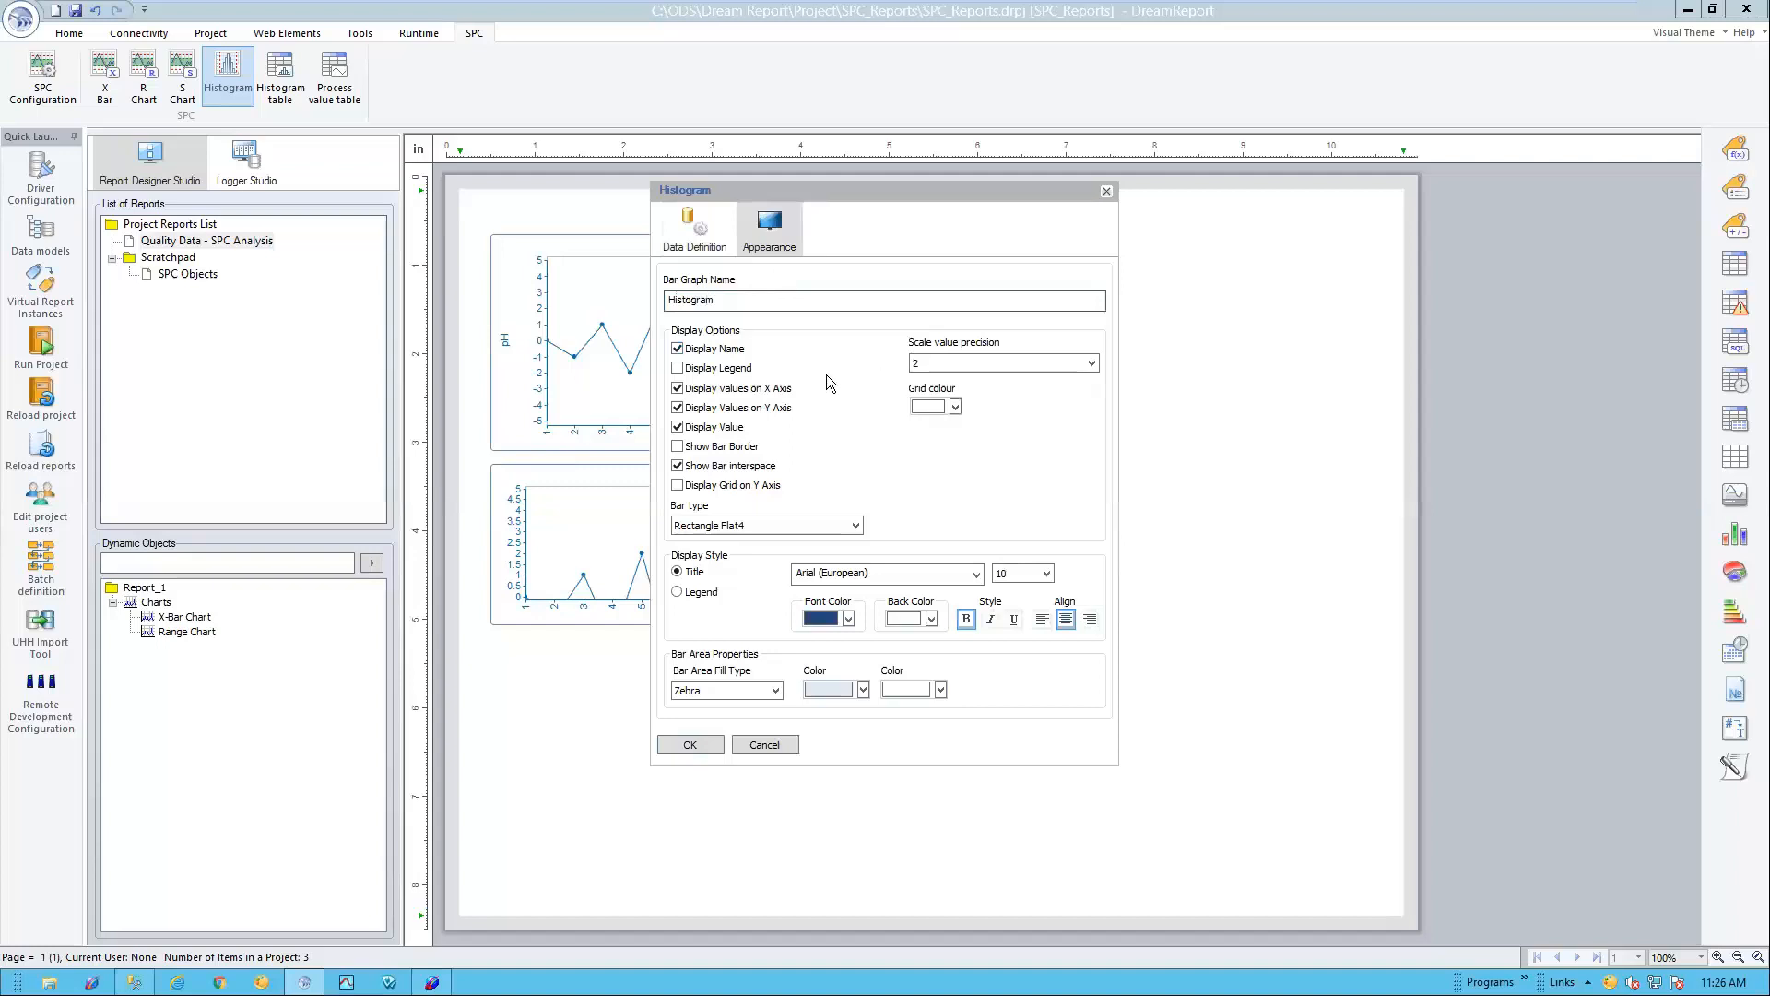
left_click(763, 524)
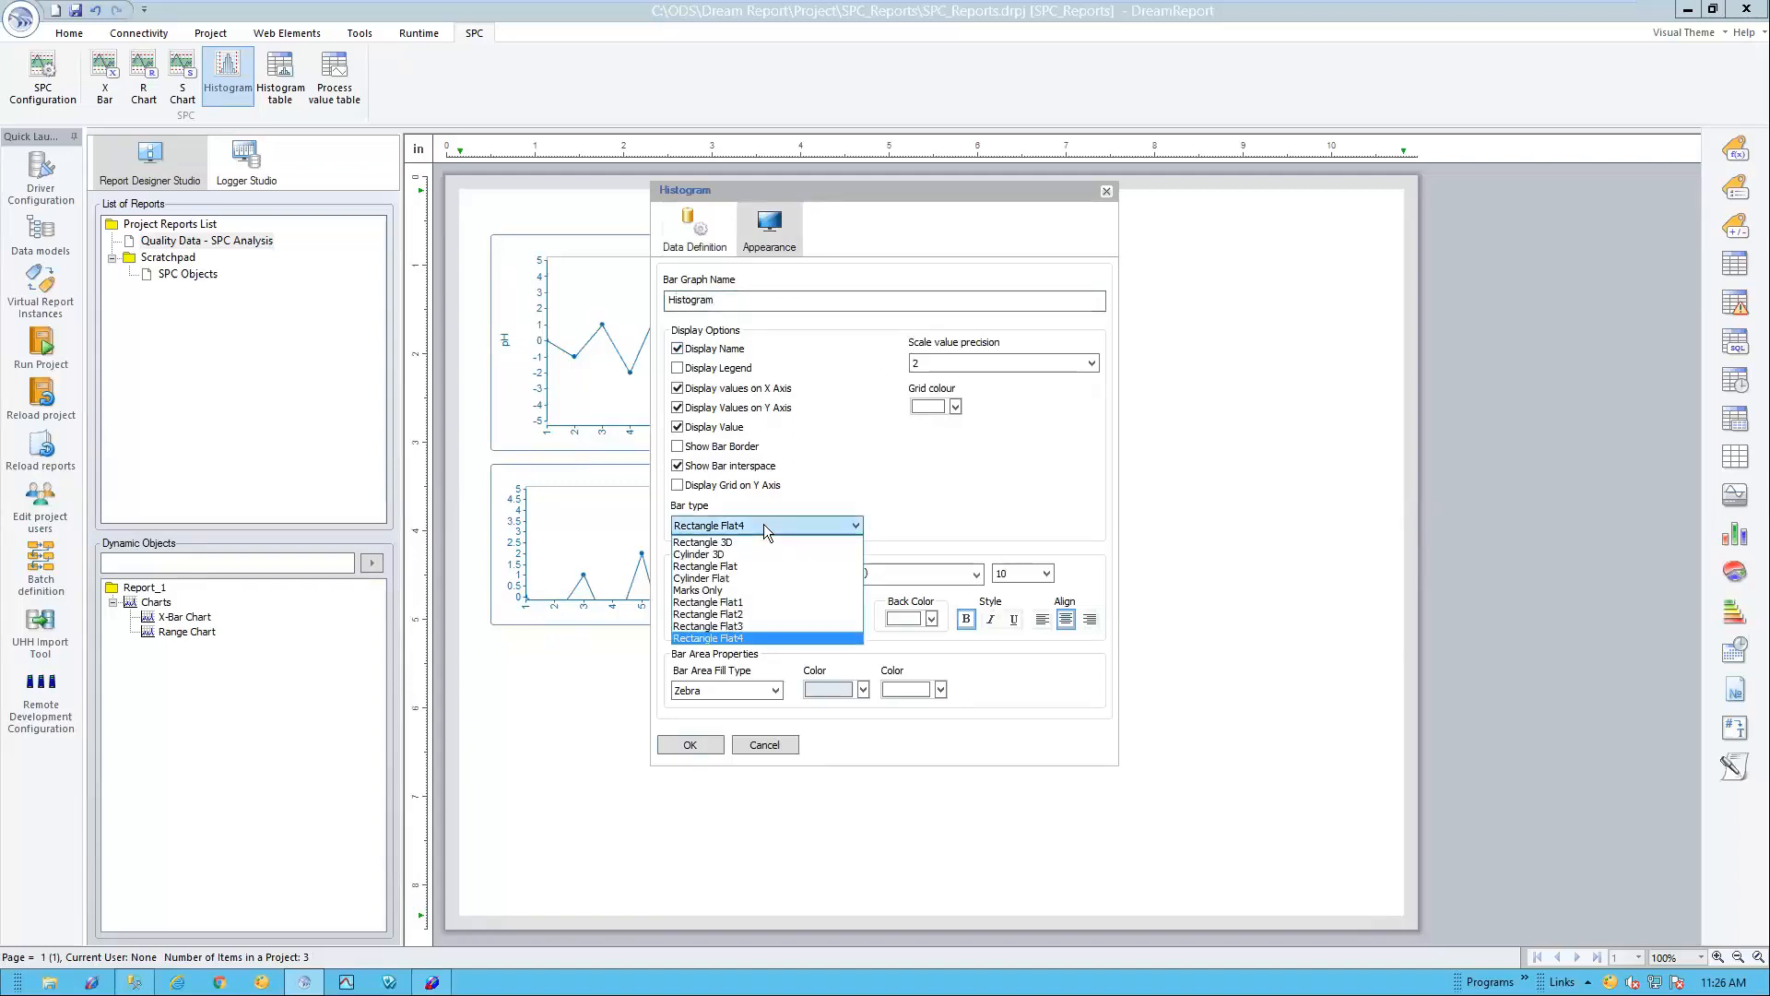
left_click(732, 566)
left_click(701, 742)
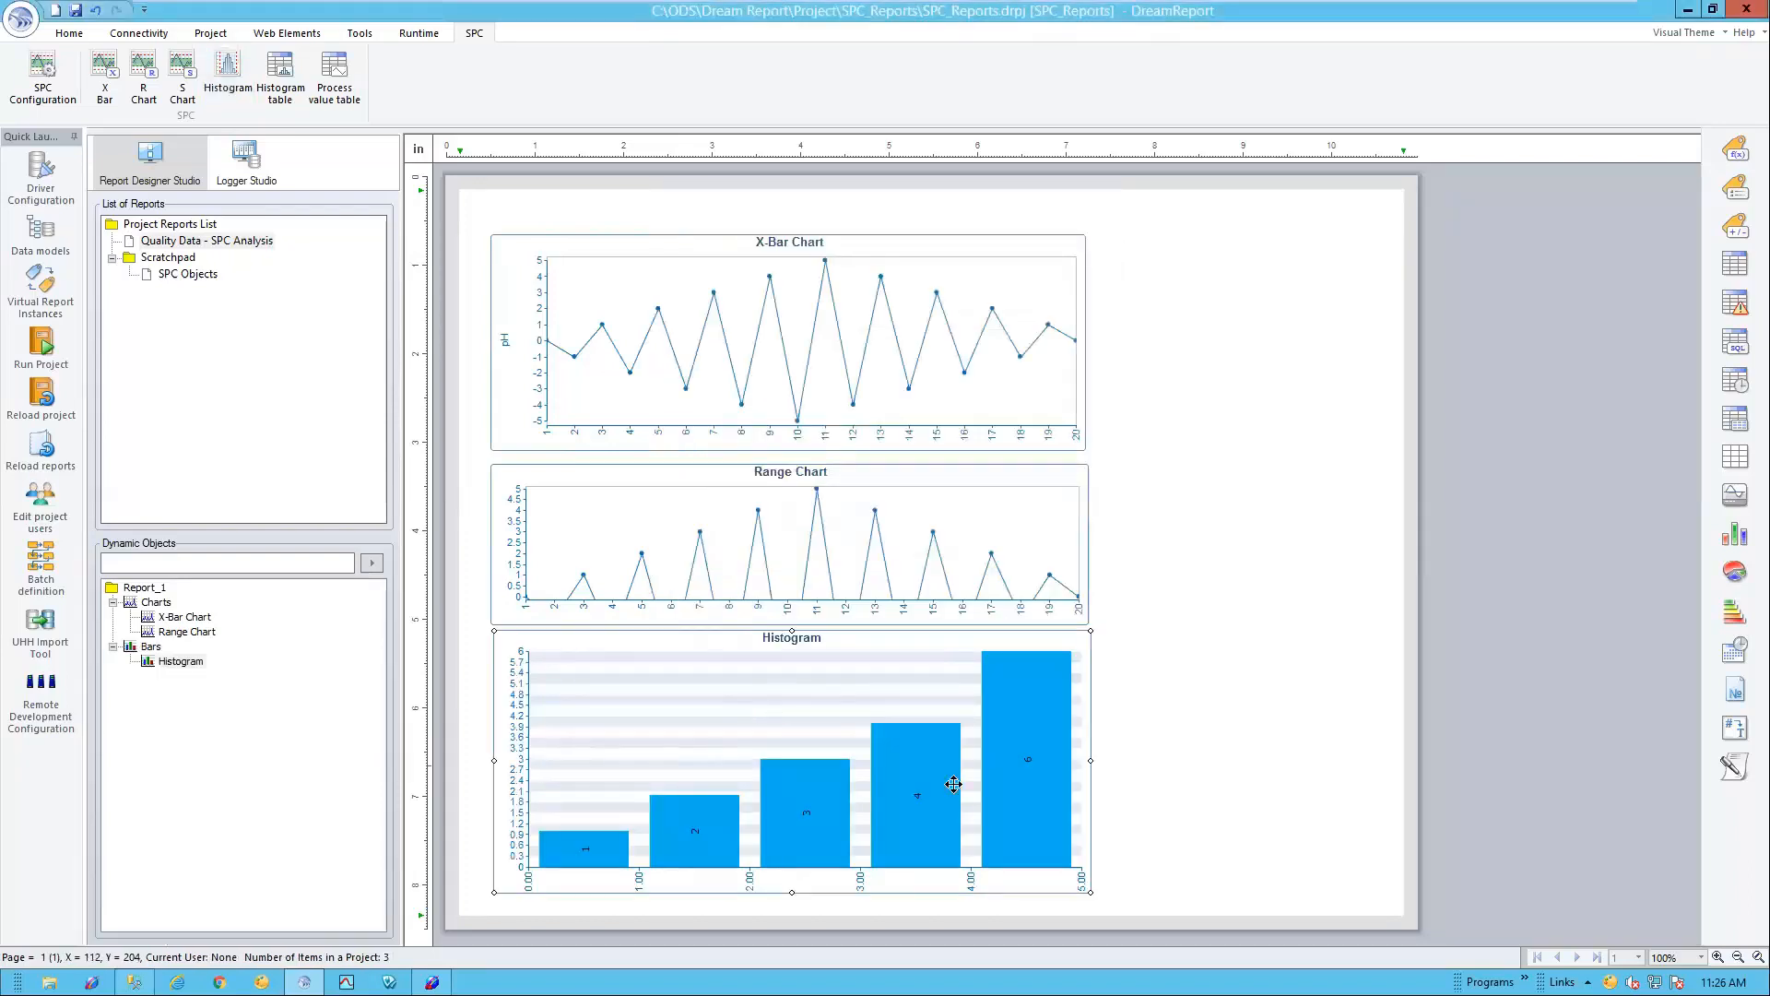
left_click(1206, 439)
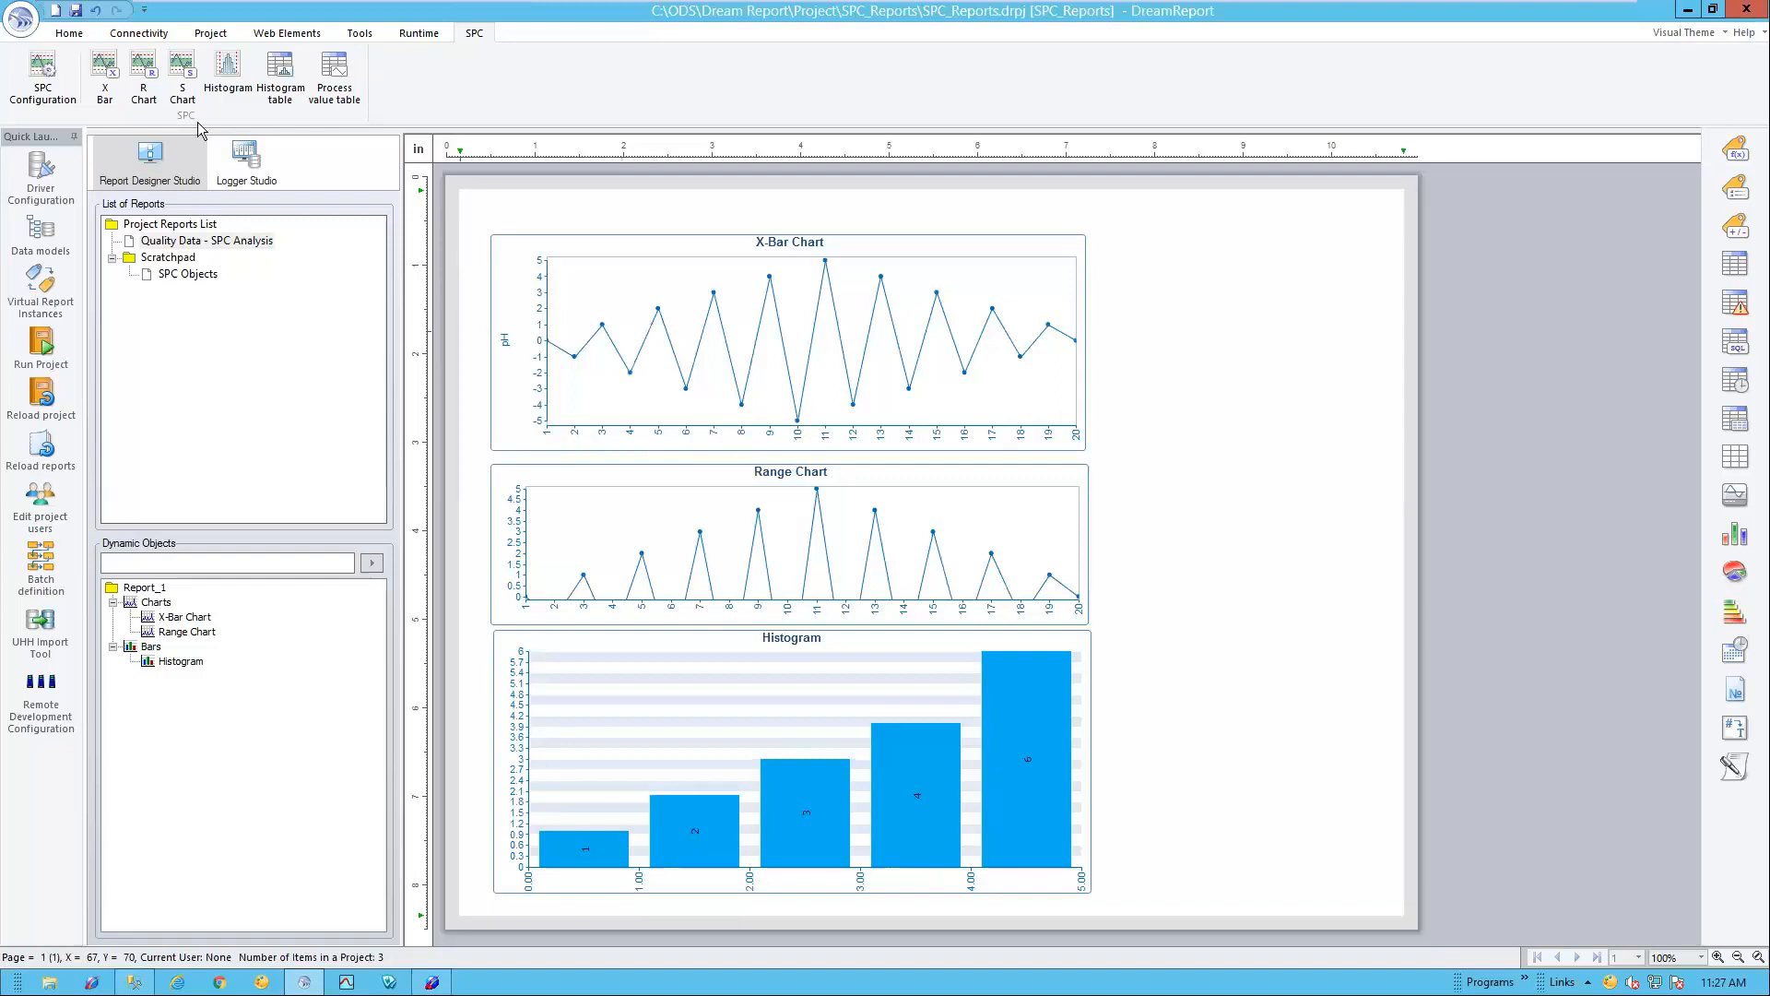
Step: Insert a process value table beside the X-Bar Chart and link it to the QCTest1 SPC list
left_click(340, 74)
left_click_drag(1097, 243, 1324, 280)
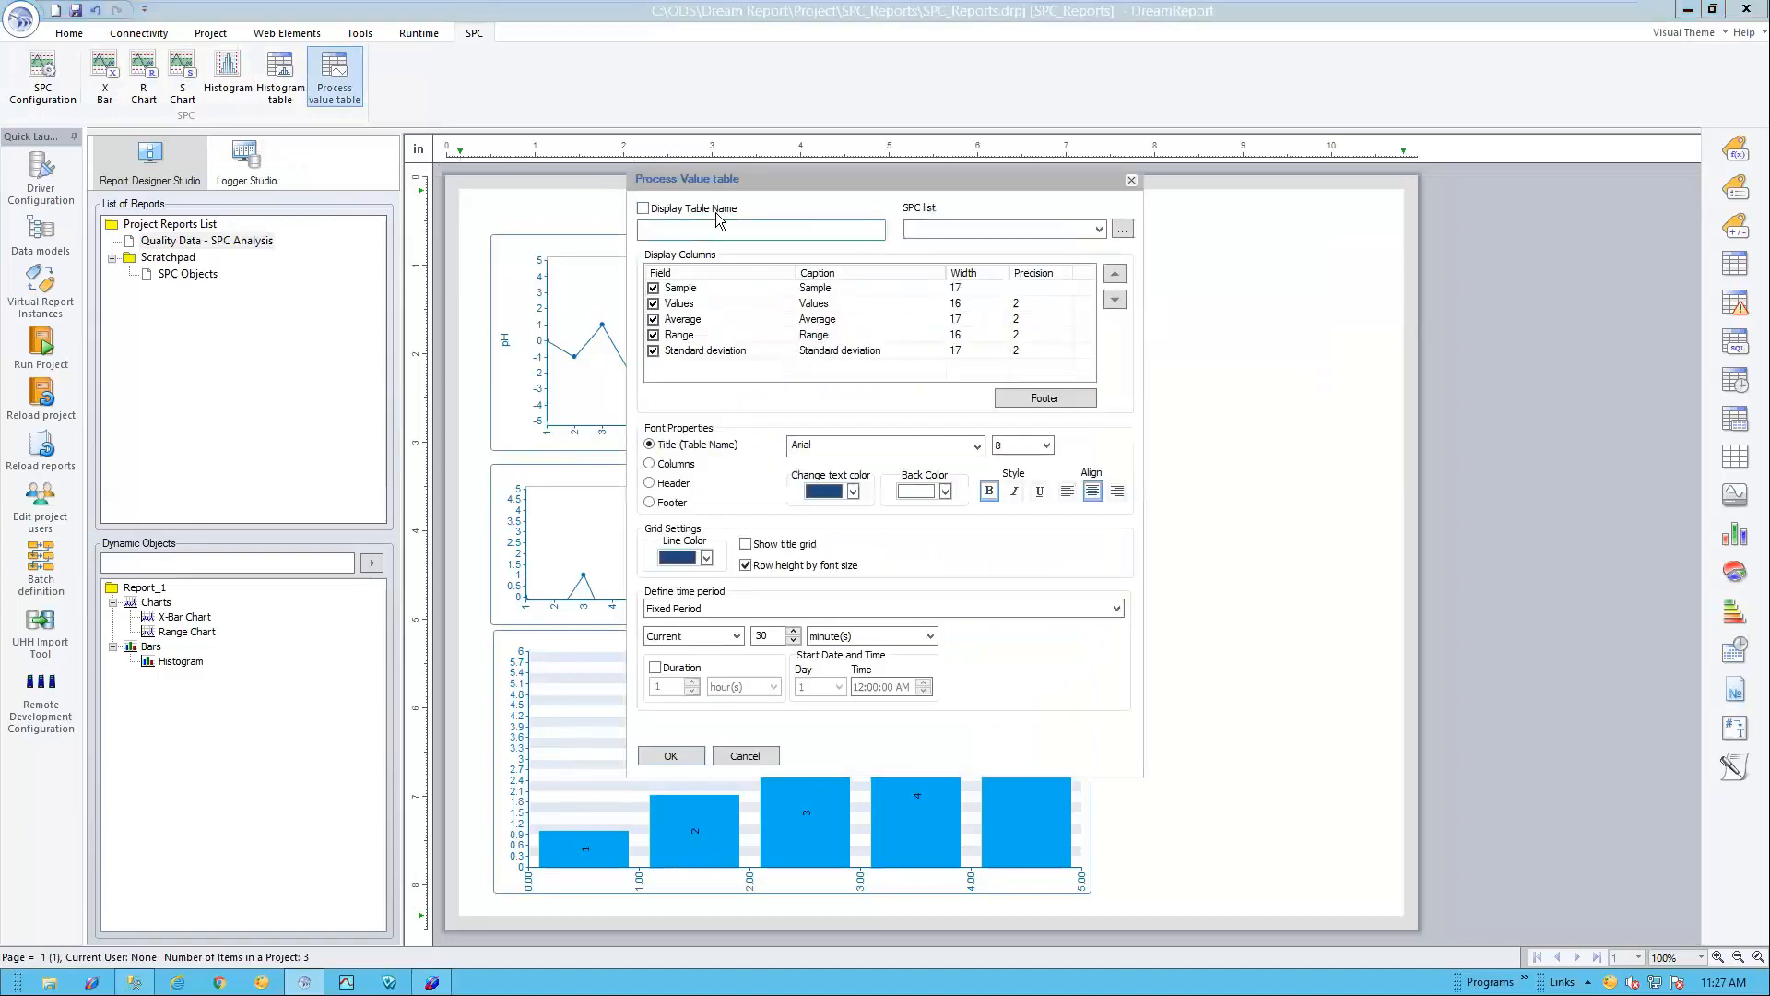
left_click(1042, 230)
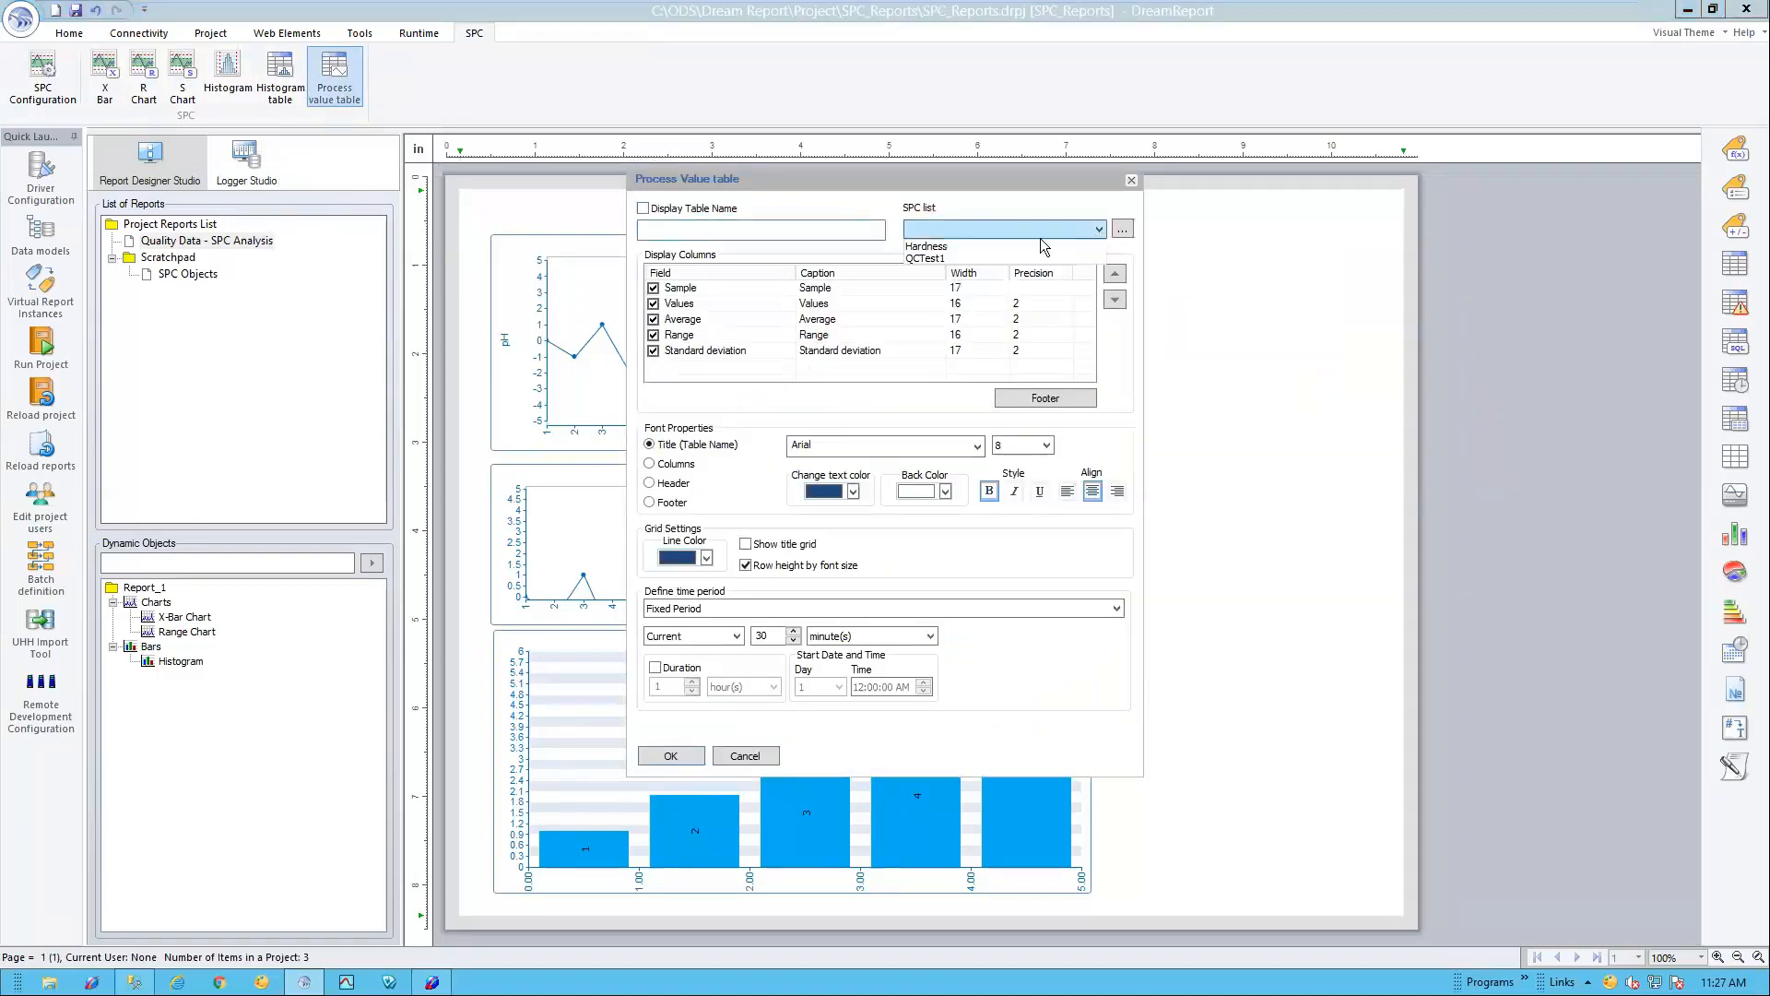
left_click(964, 258)
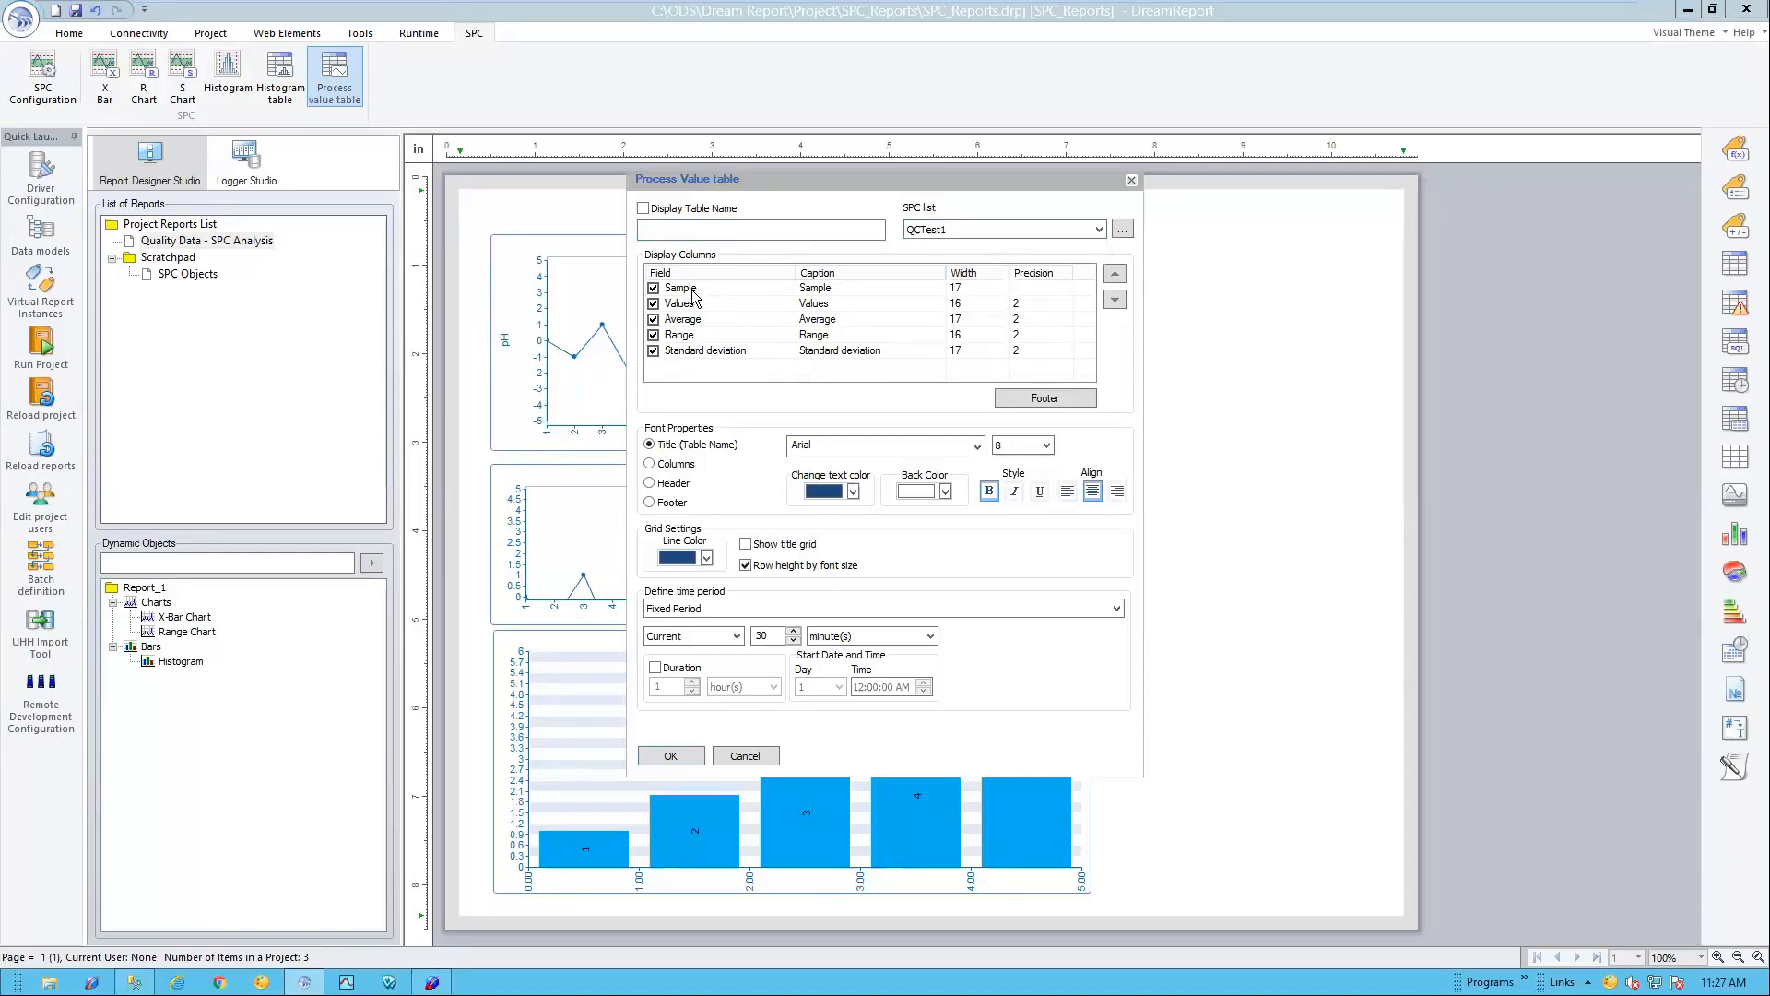
Step: Set the captions of the Sample, Average and Standard deviation columns to "#", "Avg" and "St Dev." respectively
left_click(816, 291)
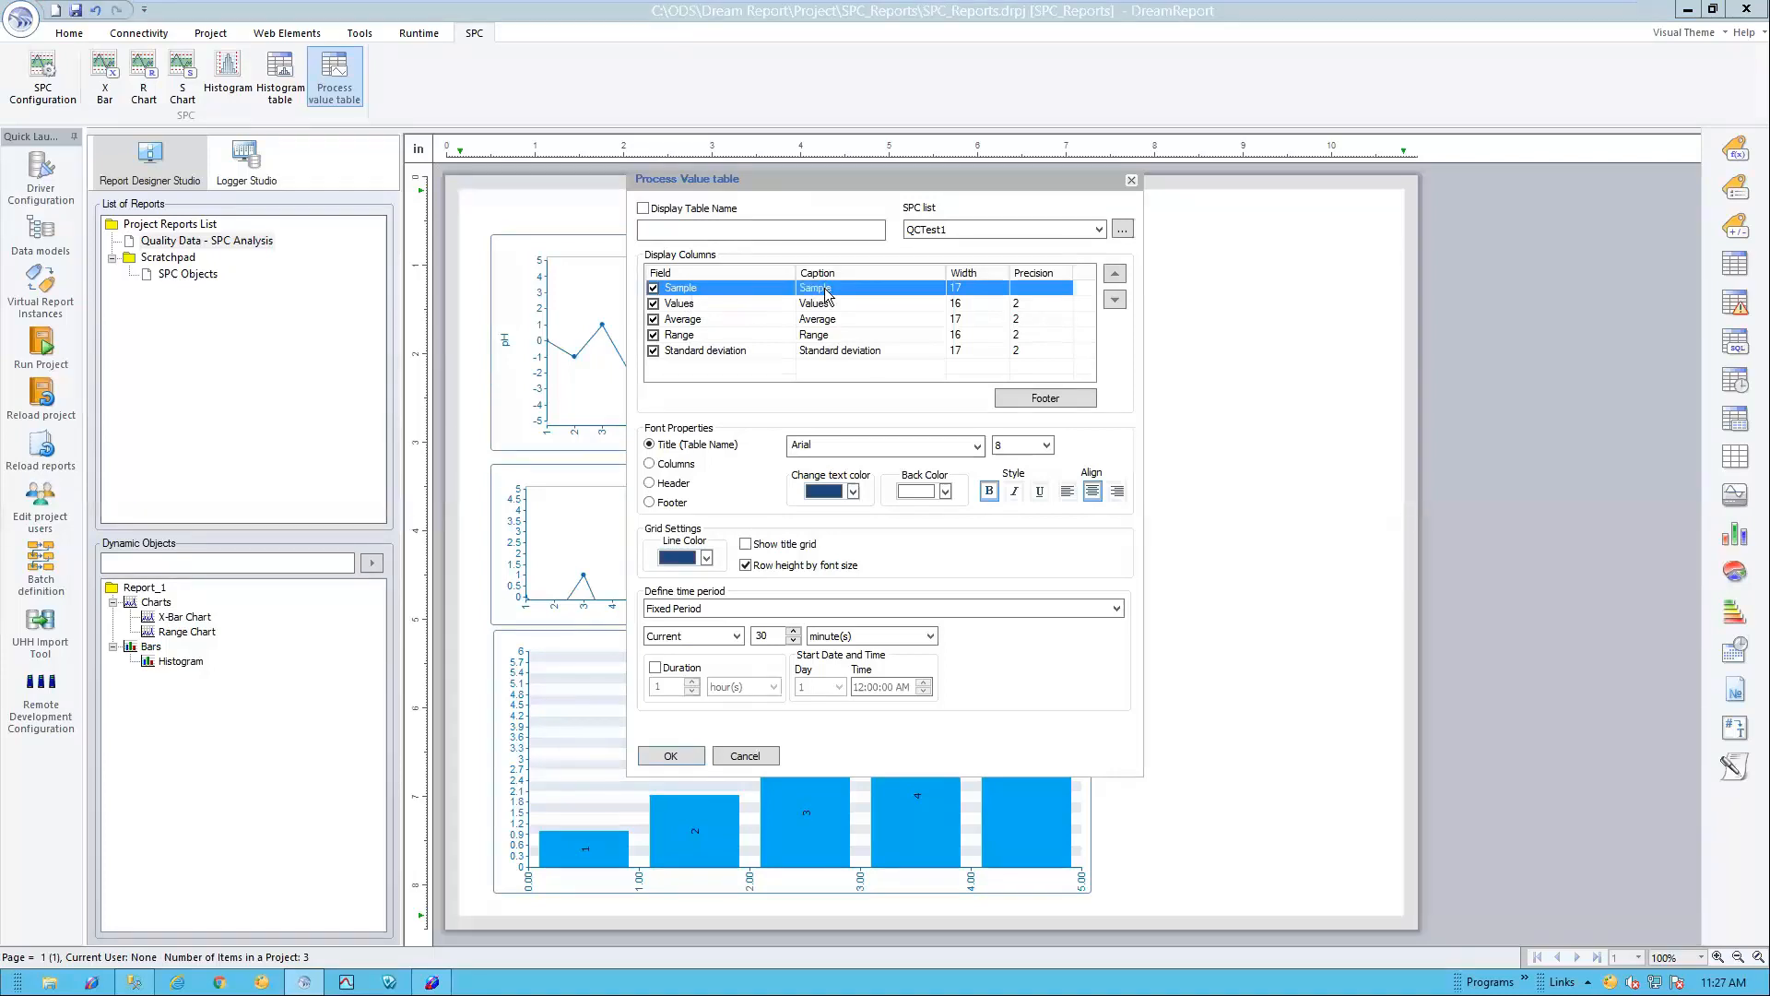
left_click(811, 293)
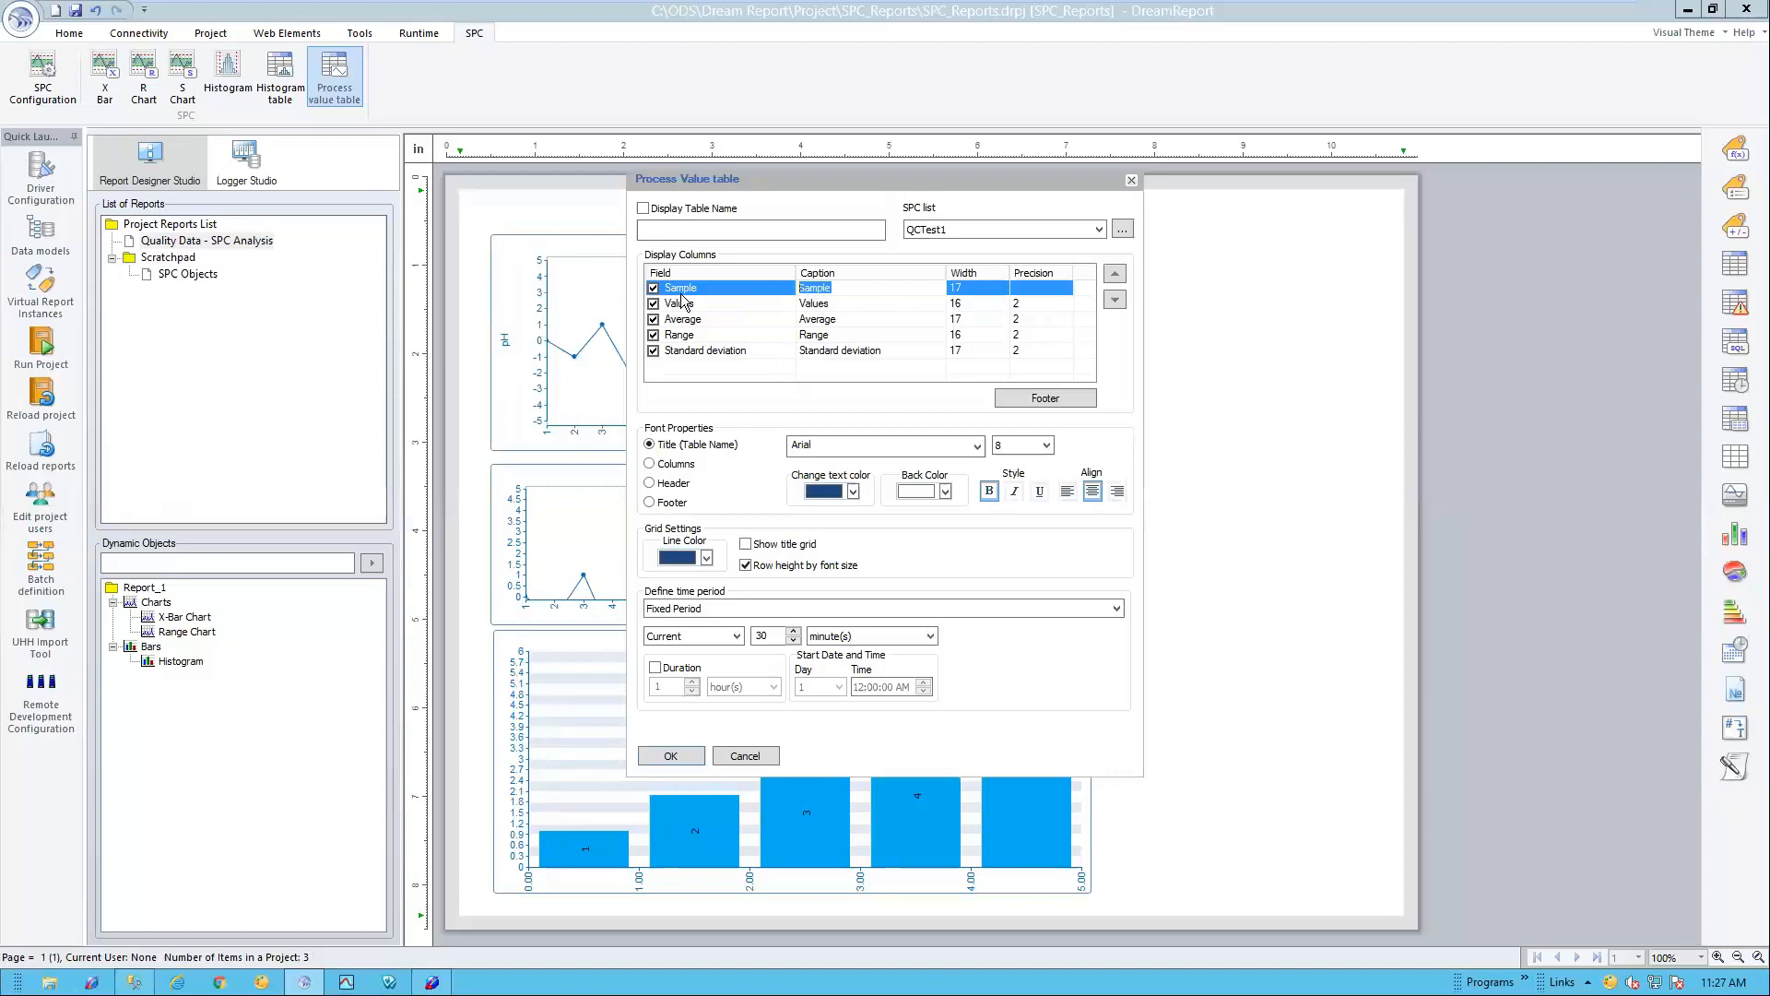
type("#")
left_click(819, 307)
left_click(827, 320)
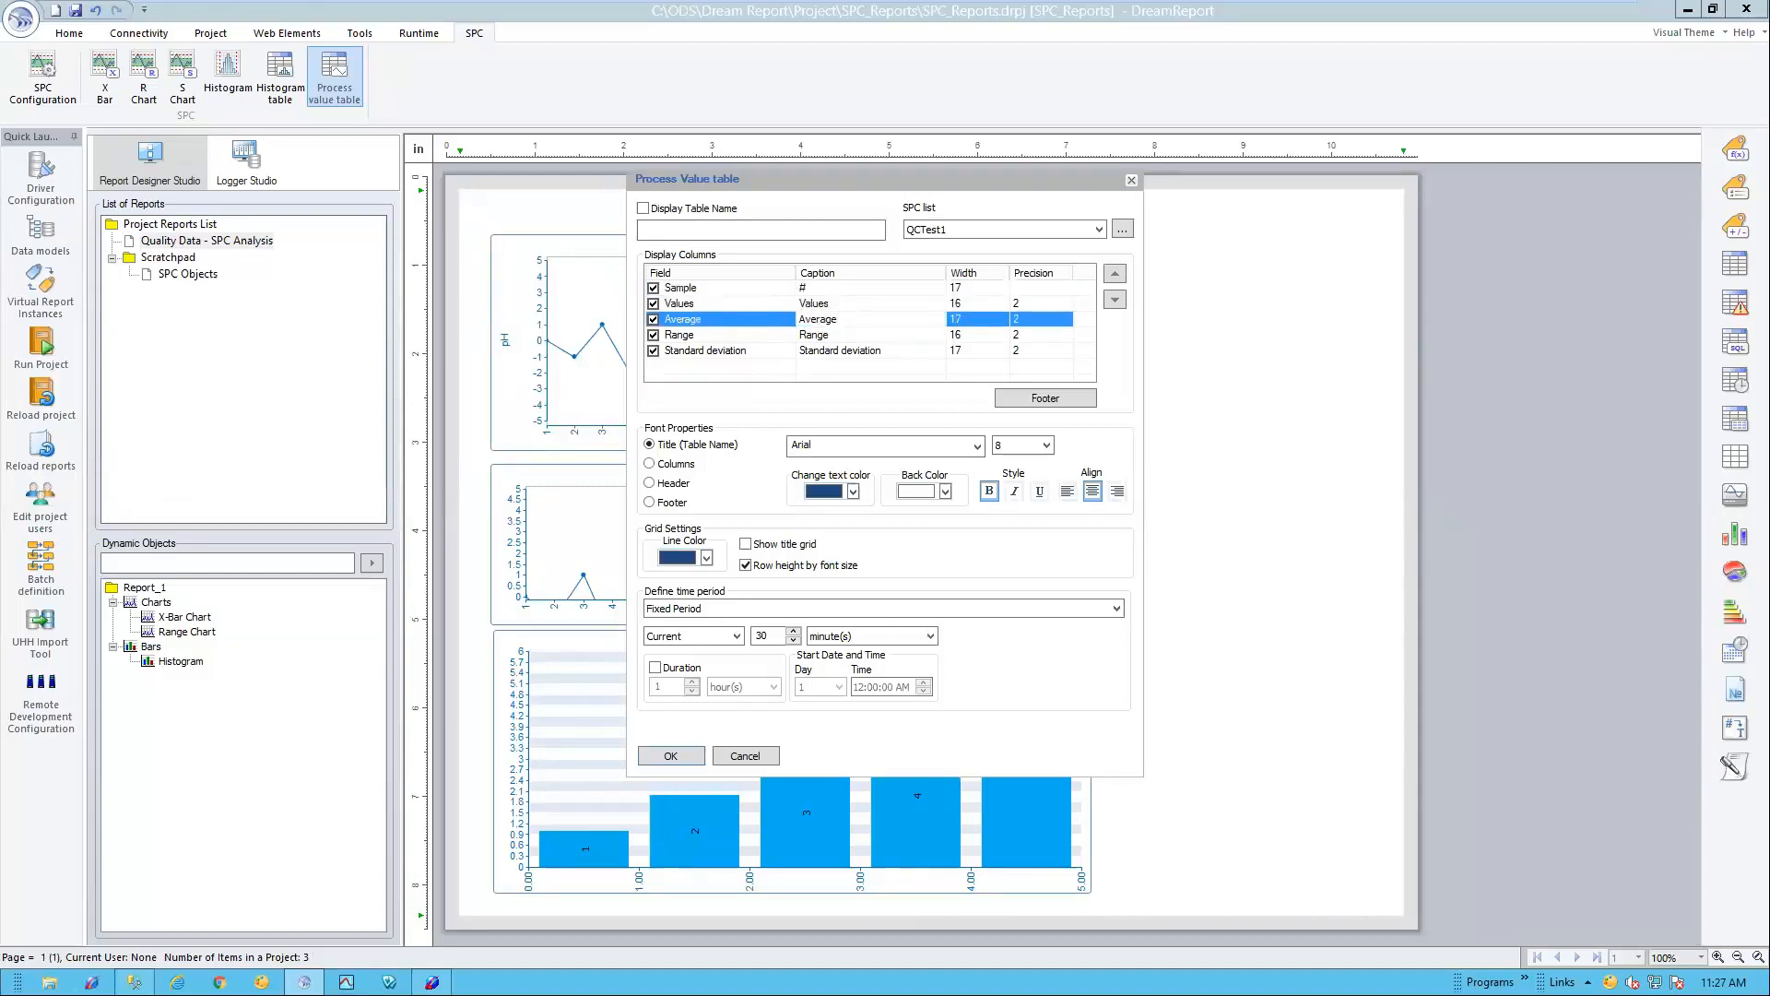
key("BackSpace")
key("BackSpace")
key("BackSpace")
key("BackSpace")
key("BackSpace")
type("g")
left_click(835, 349)
type("St Dev.")
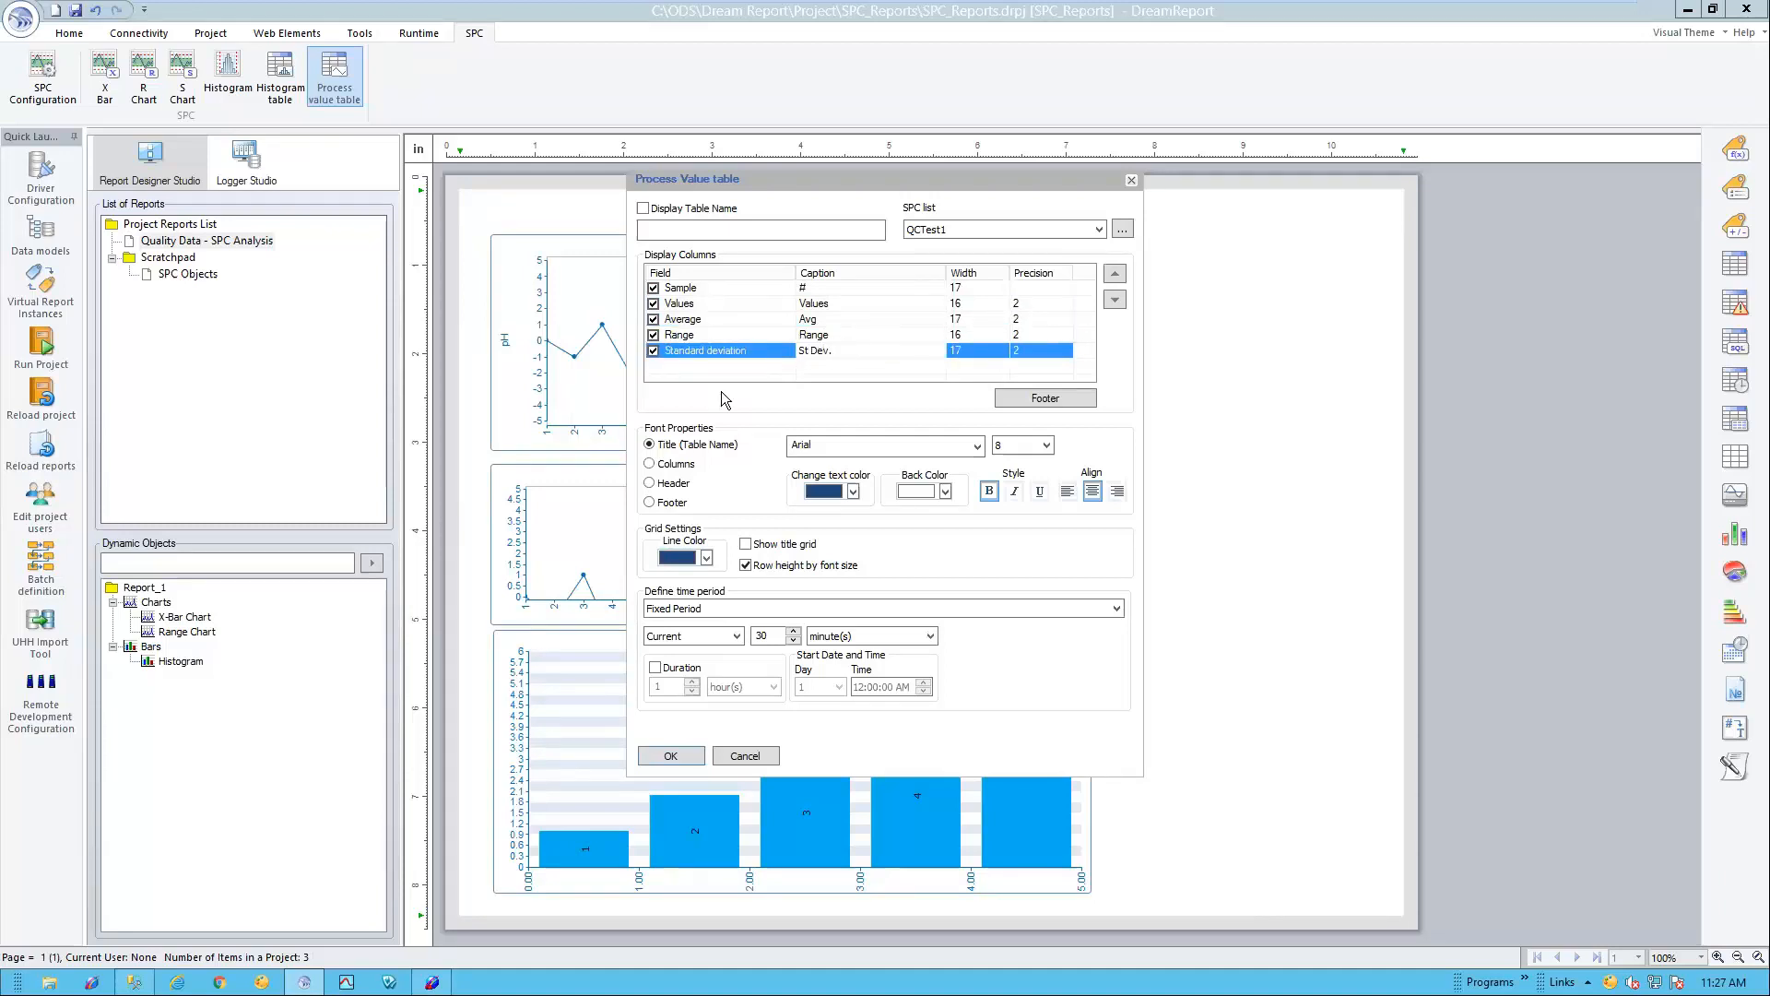
Step: Display the table name as "SPC Samples" and set the title font size to 10
left_click(712, 226)
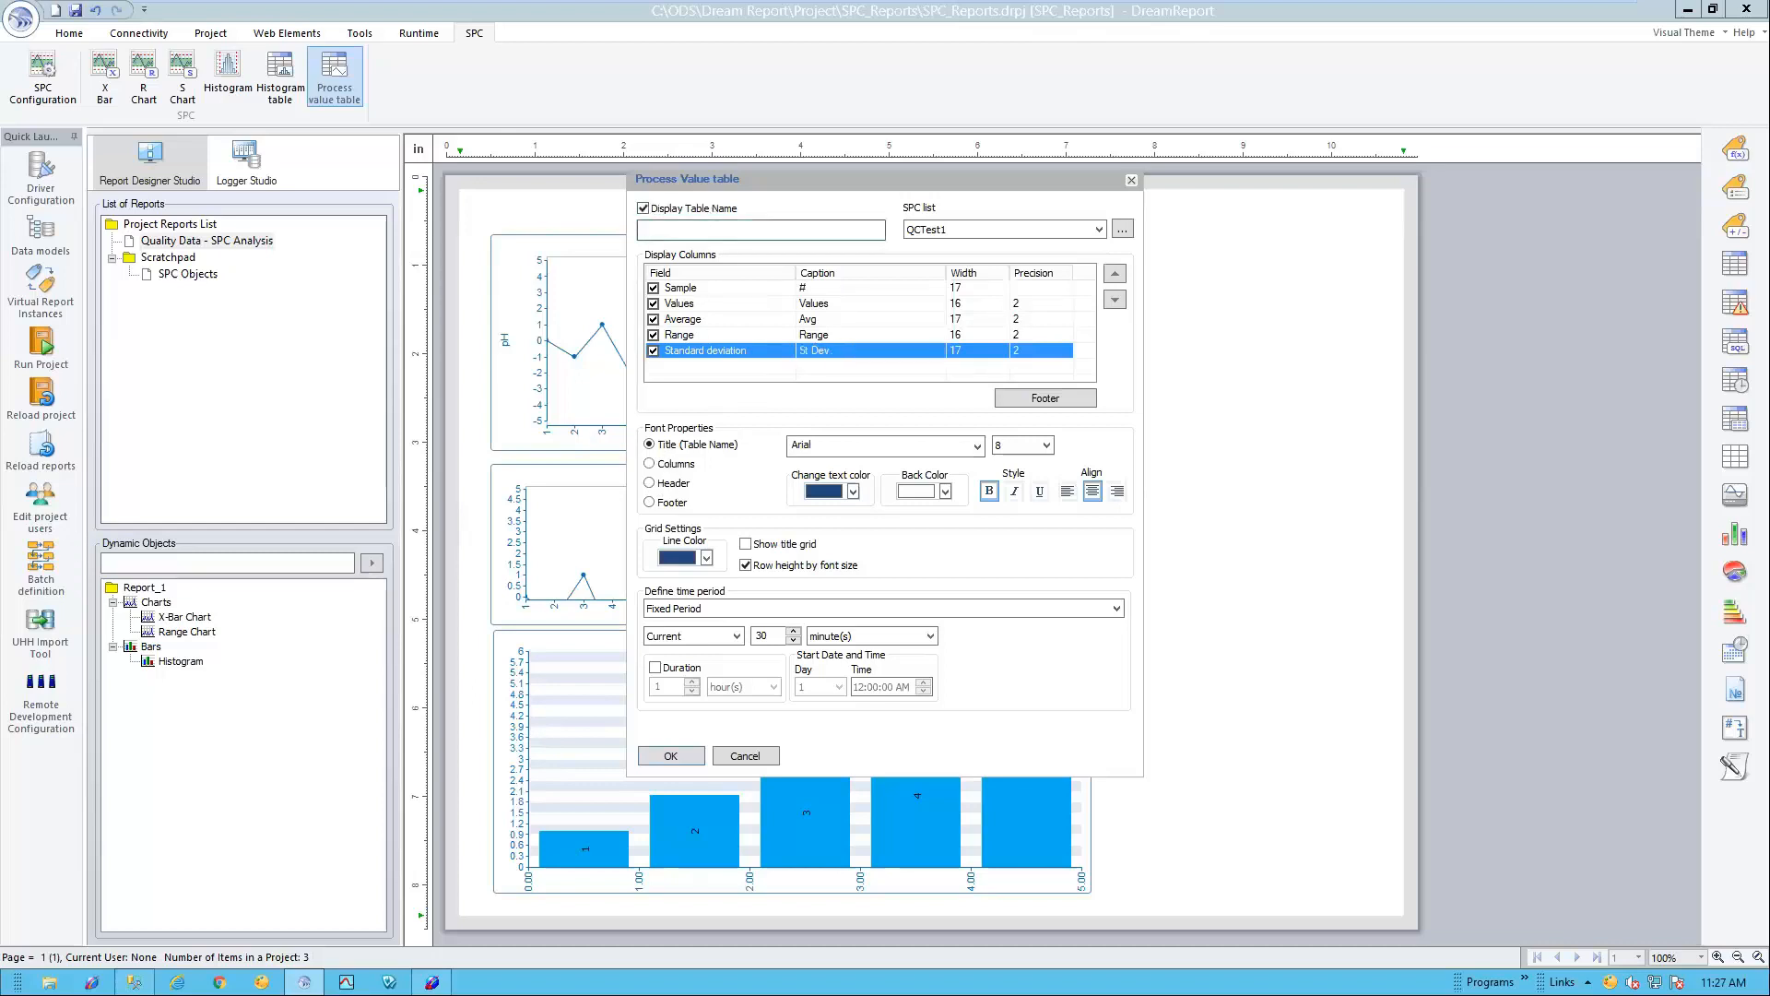
type("SPC Samples")
left_click(1026, 447)
left_click(1003, 486)
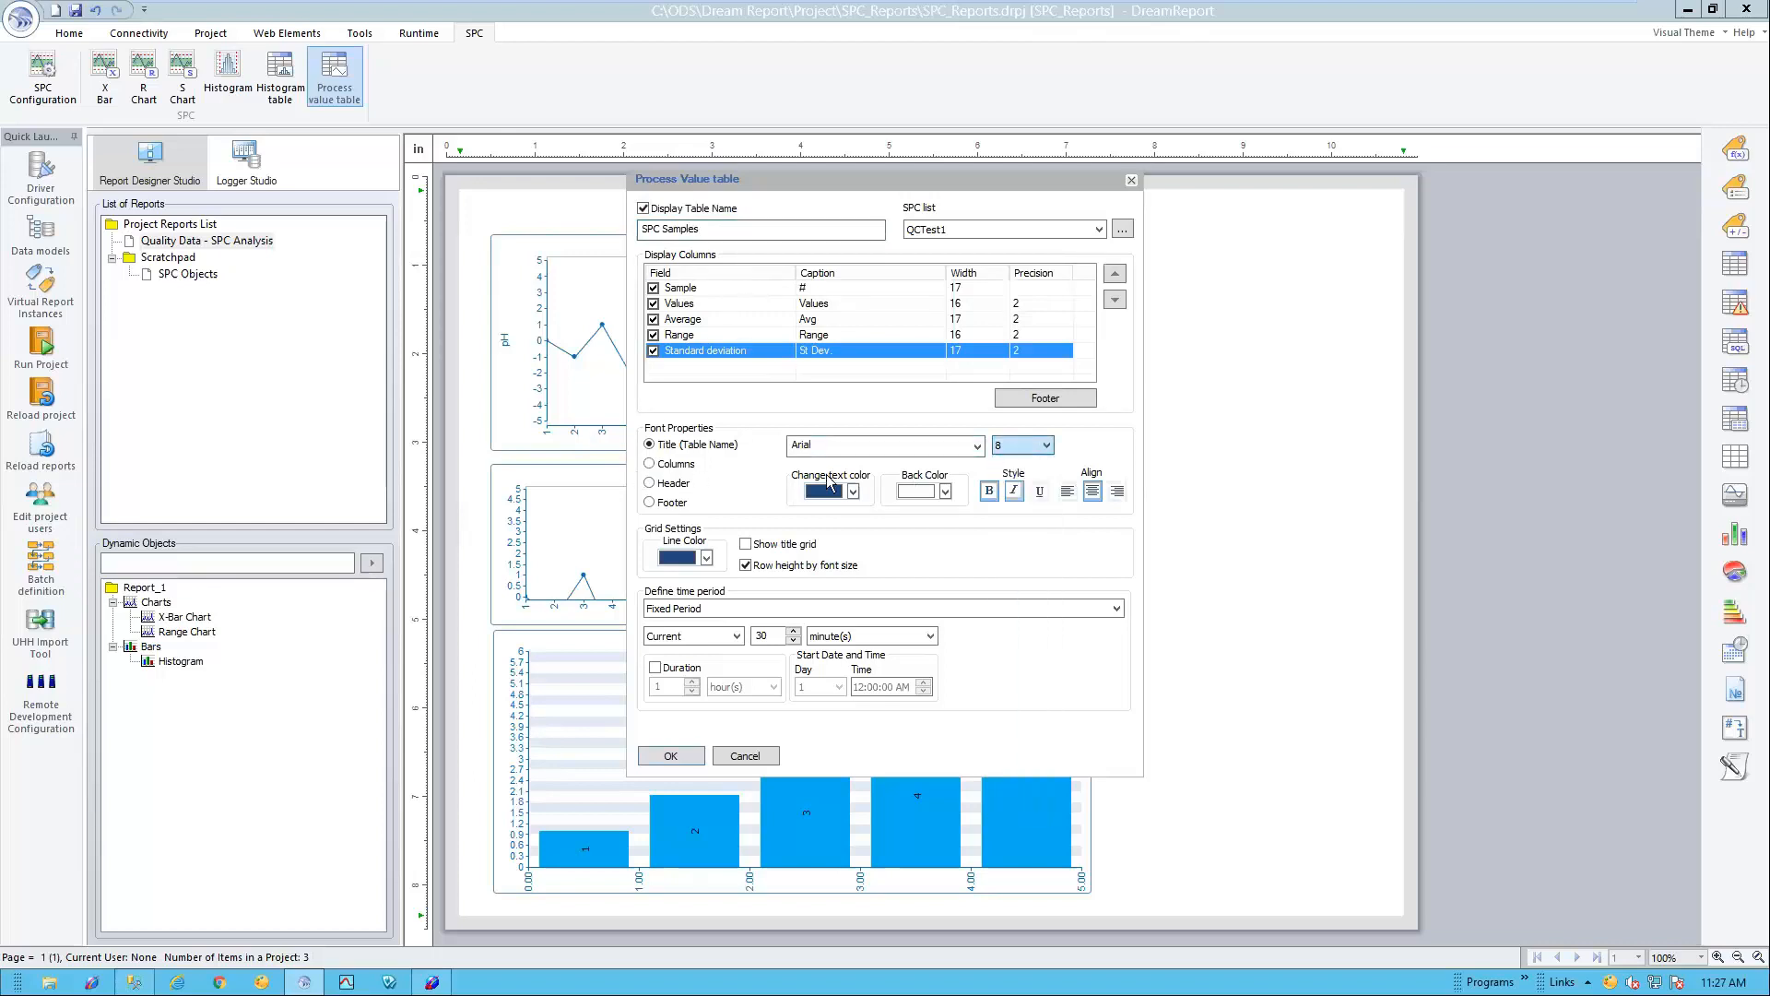
Step: Make the table's header font bold and apply the process value table settings
left_click(650, 483)
left_click(989, 492)
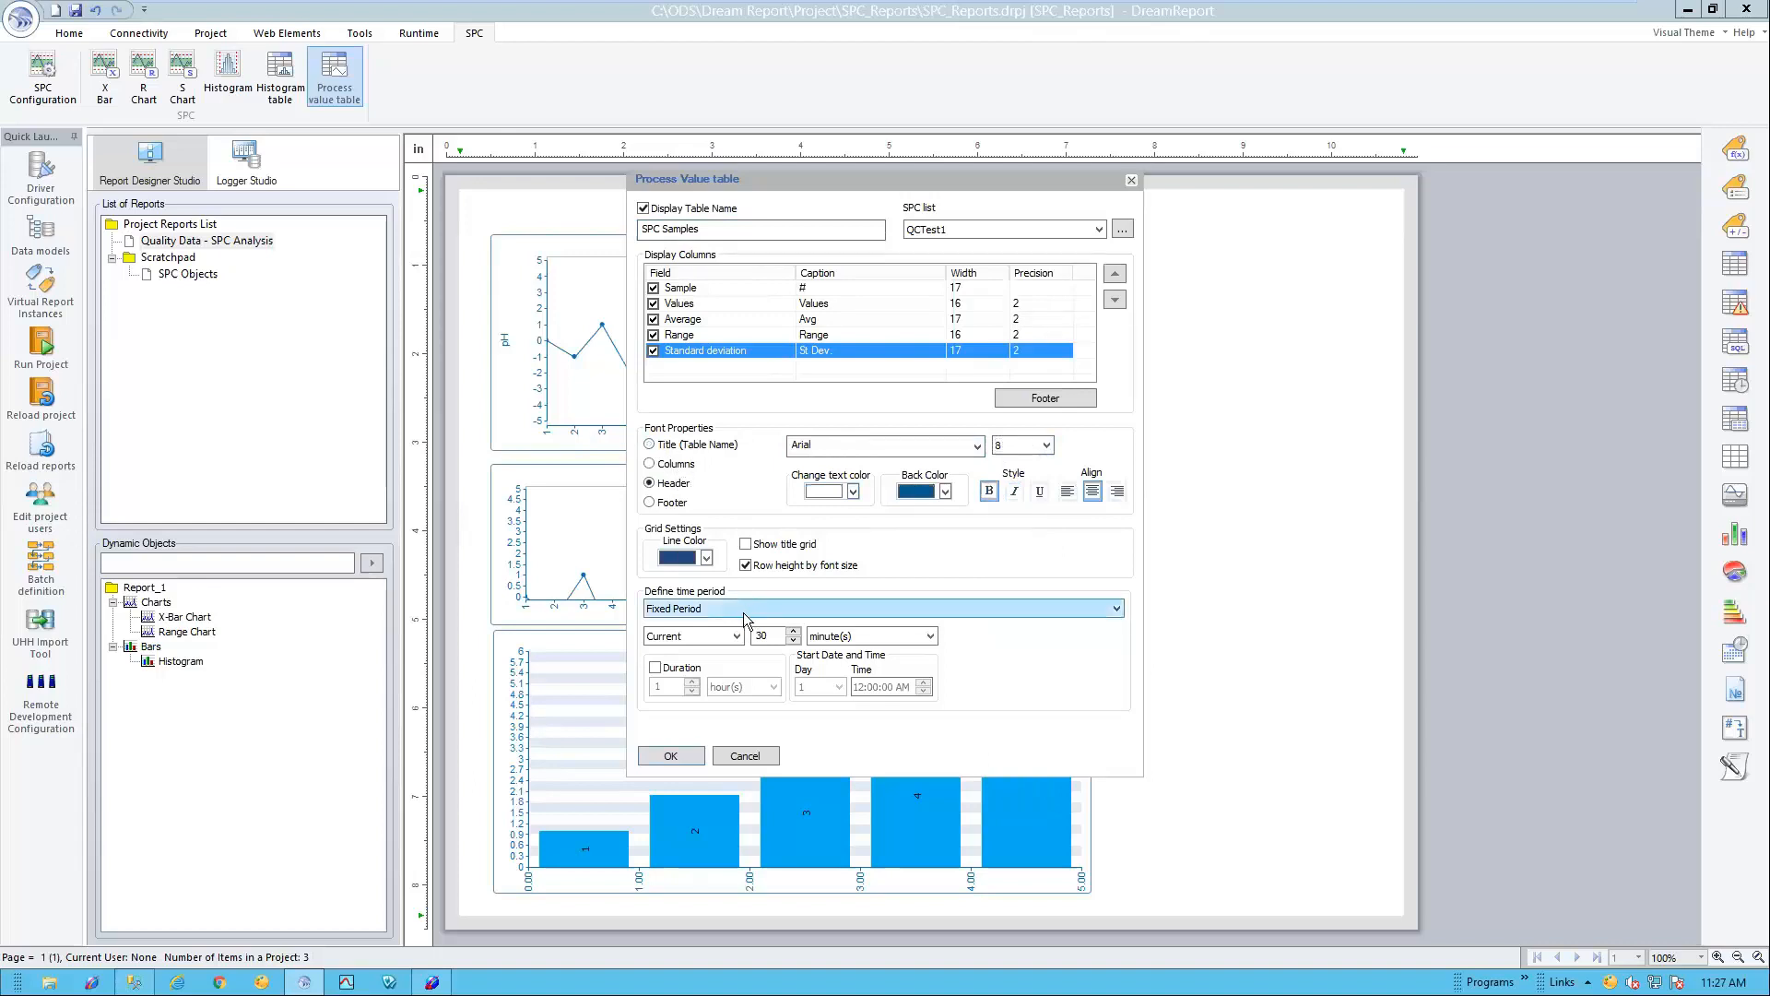
left_click(699, 756)
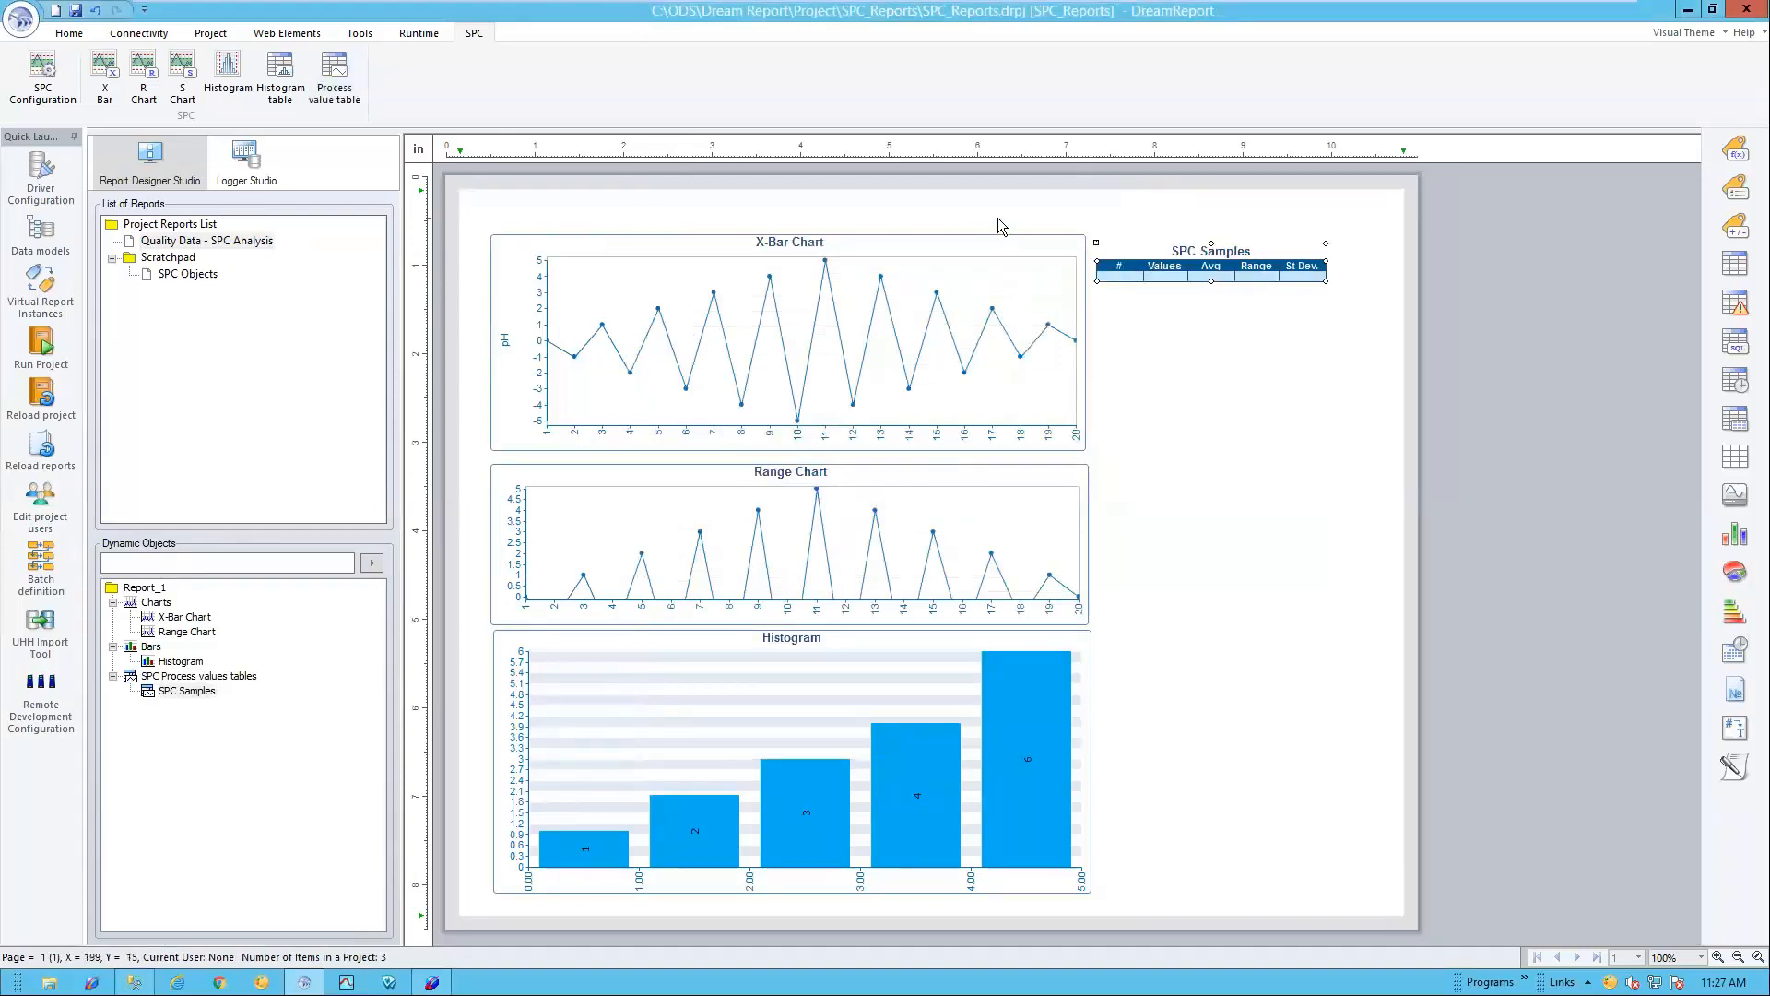
Step: Cut the SPC Samples table from the charts page and paste it onto a newly inserted second page
left_click_drag(998, 218, 780, 196)
left_click(1077, 342)
left_click(1186, 275)
key("Delete")
right_click(1224, 424)
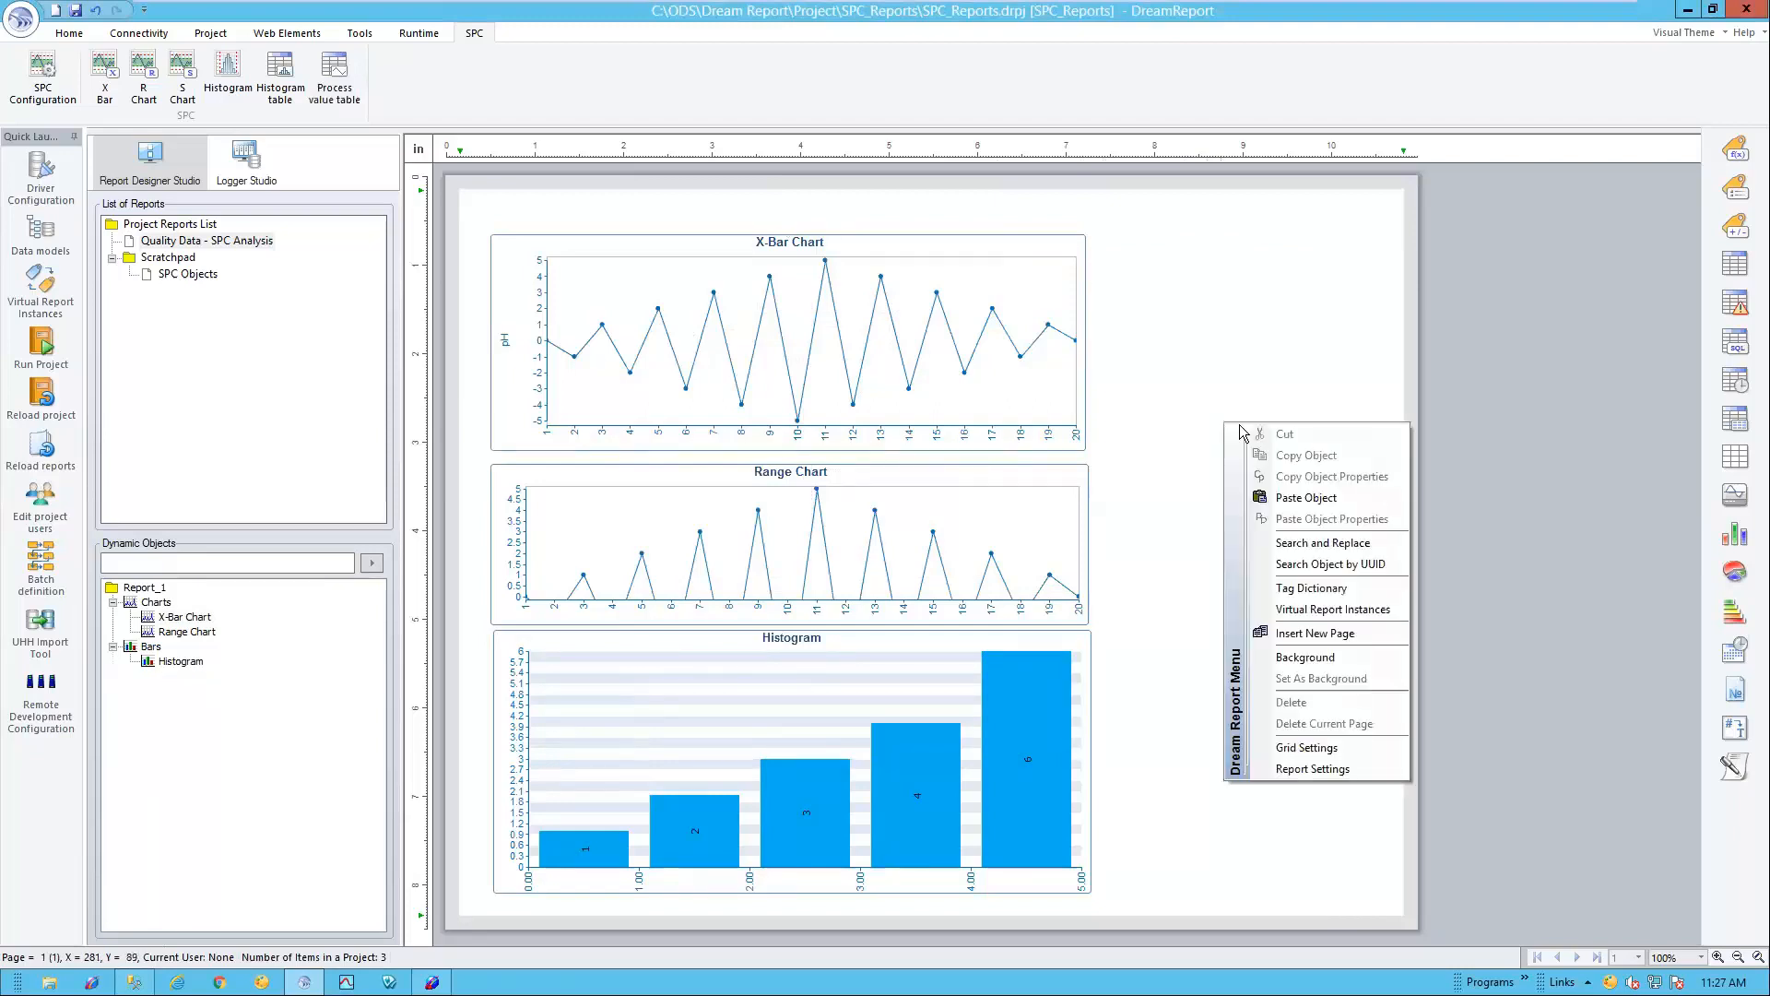
left_click(1325, 634)
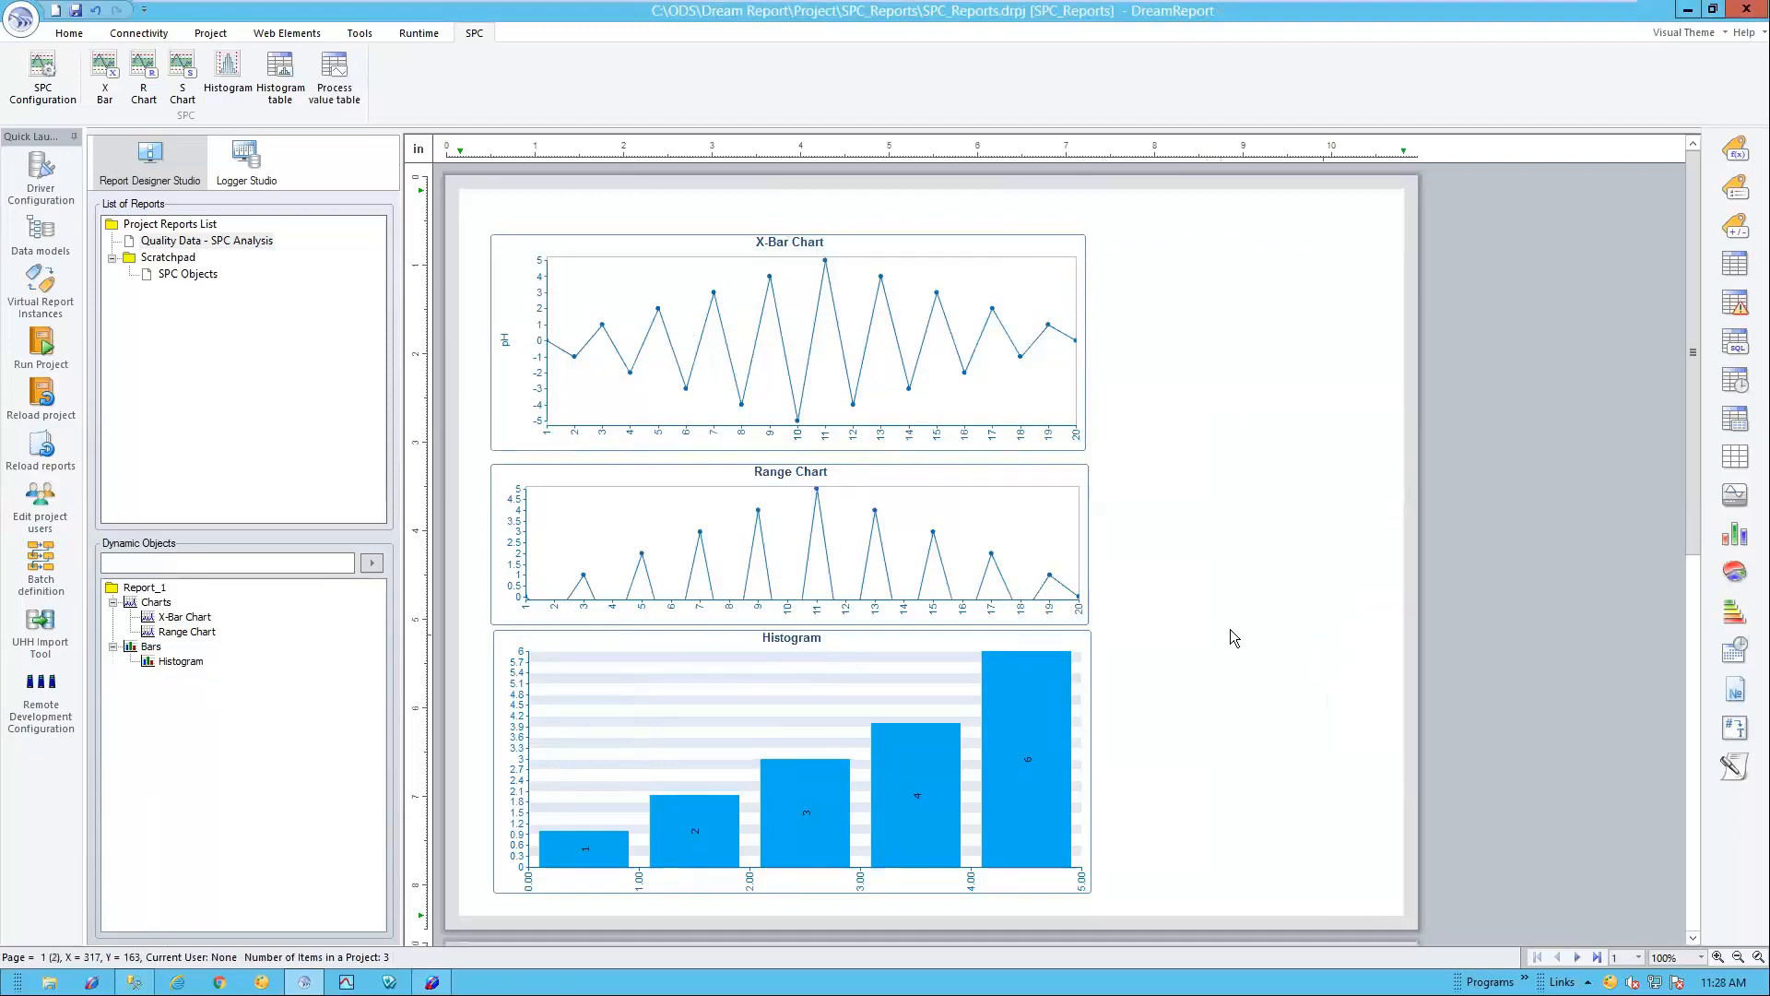
scroll(1290, 552, "down", 4)
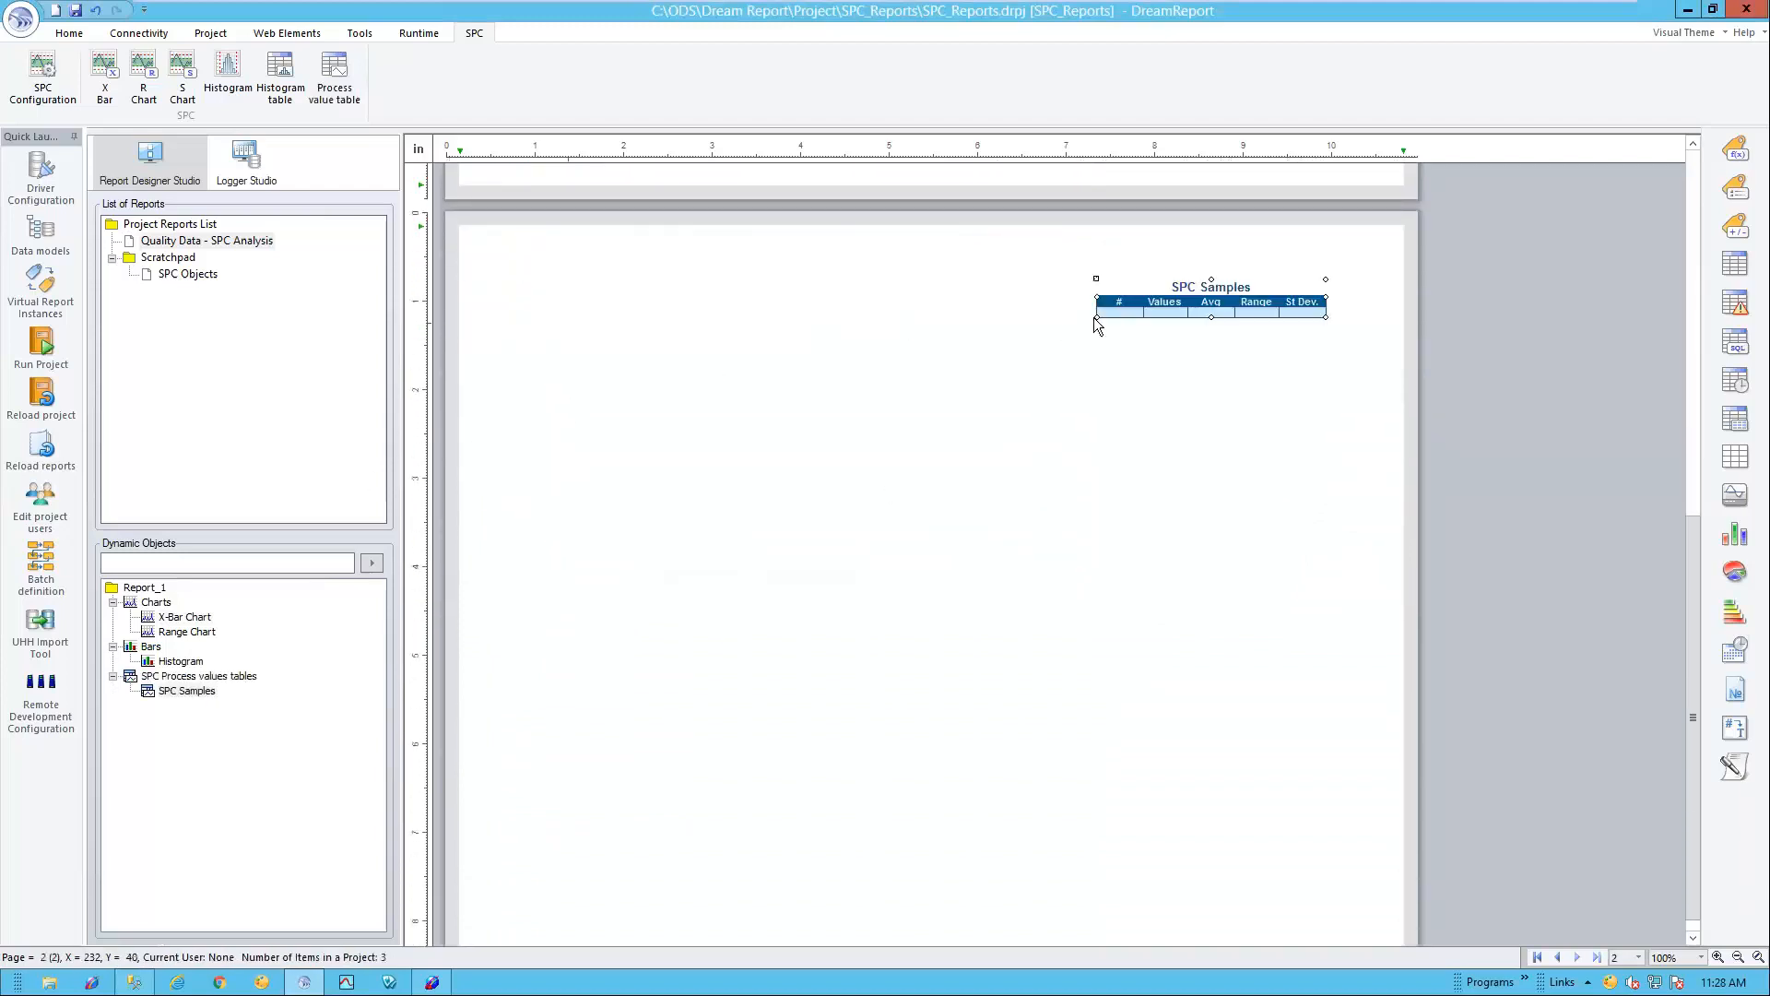
Step: Move the SPC Samples table to the upper-left area of the second page and enlarge it to about 3.3 in wide
left_click_drag(1137, 307, 570, 293)
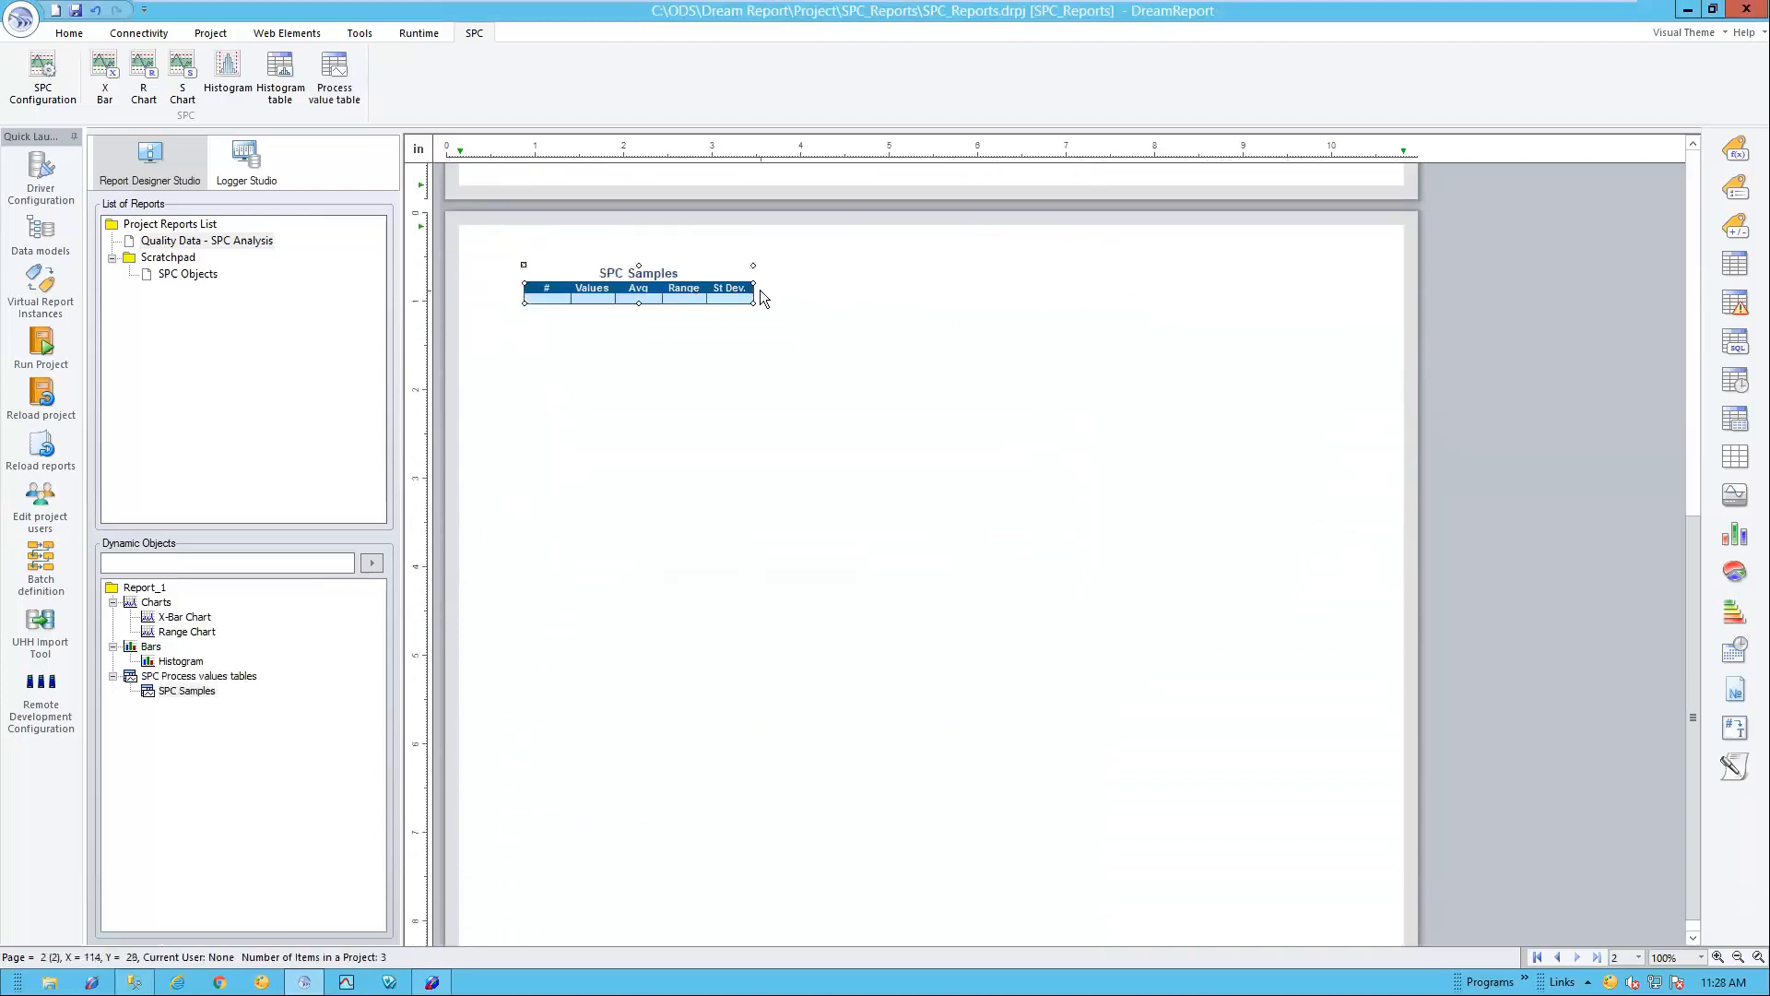
left_click_drag(753, 305, 814, 311)
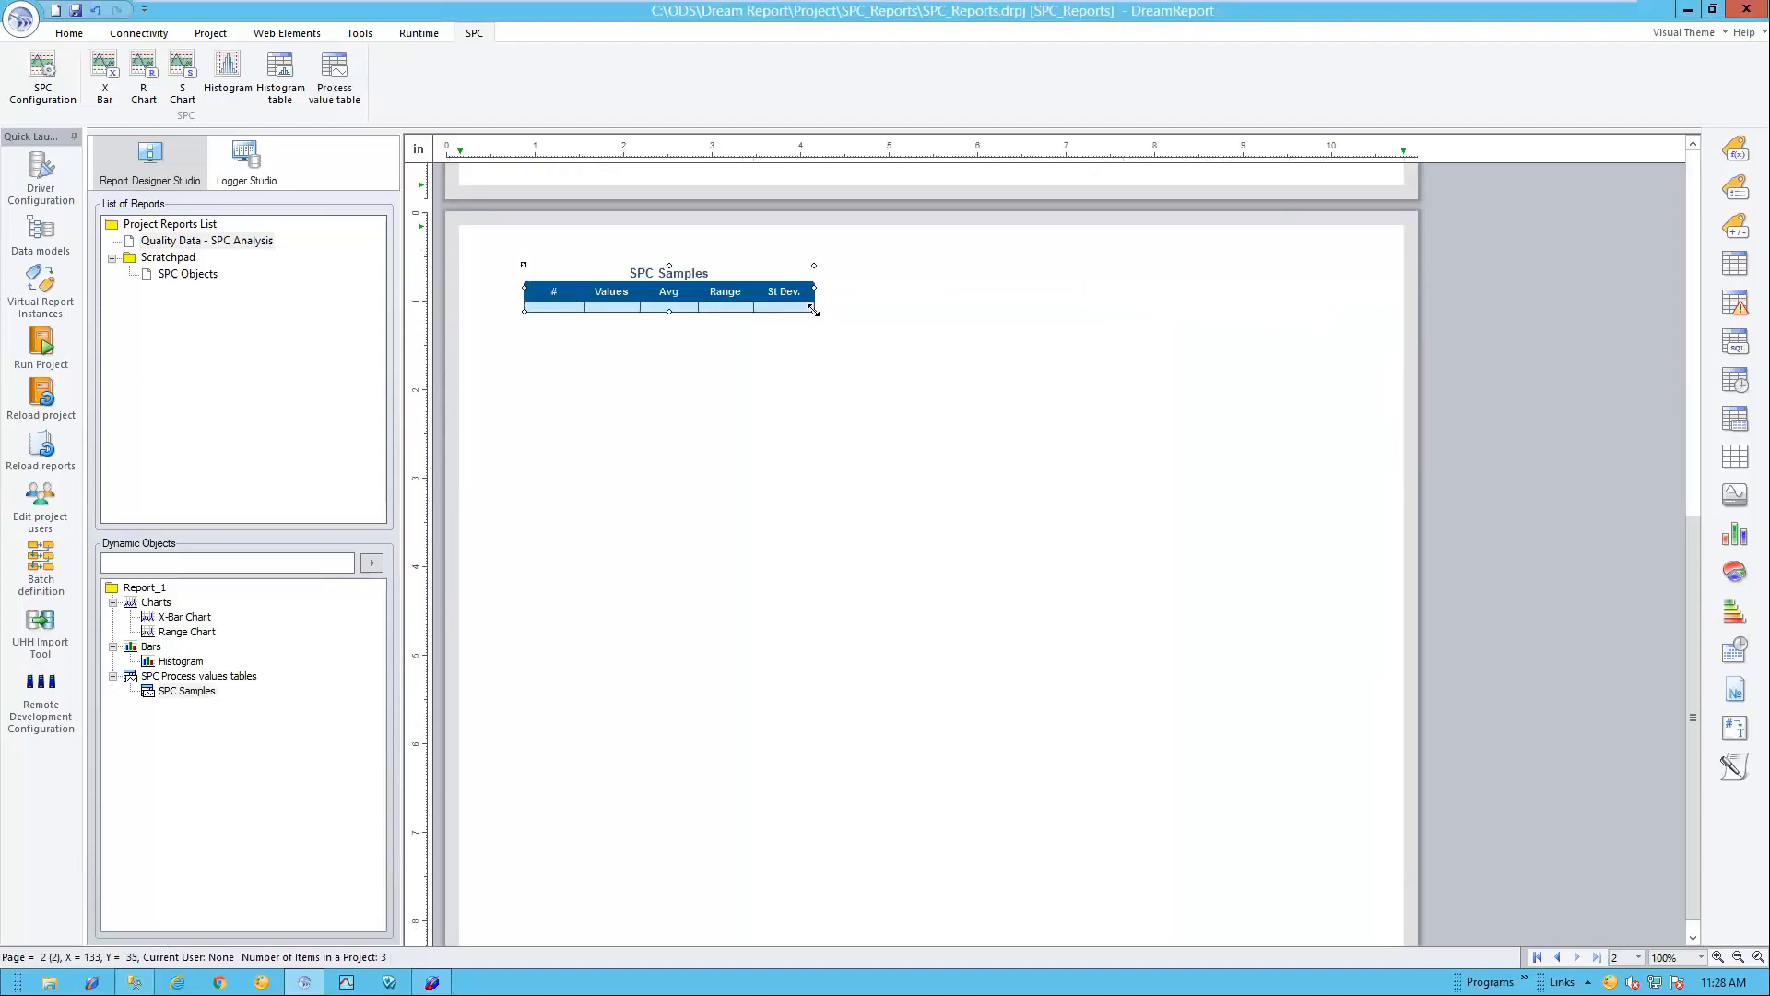
Step: Widen the Values column of the SPC Samples table and even out the Avg and Range columns
double_click(646, 293)
left_click(1131, 181)
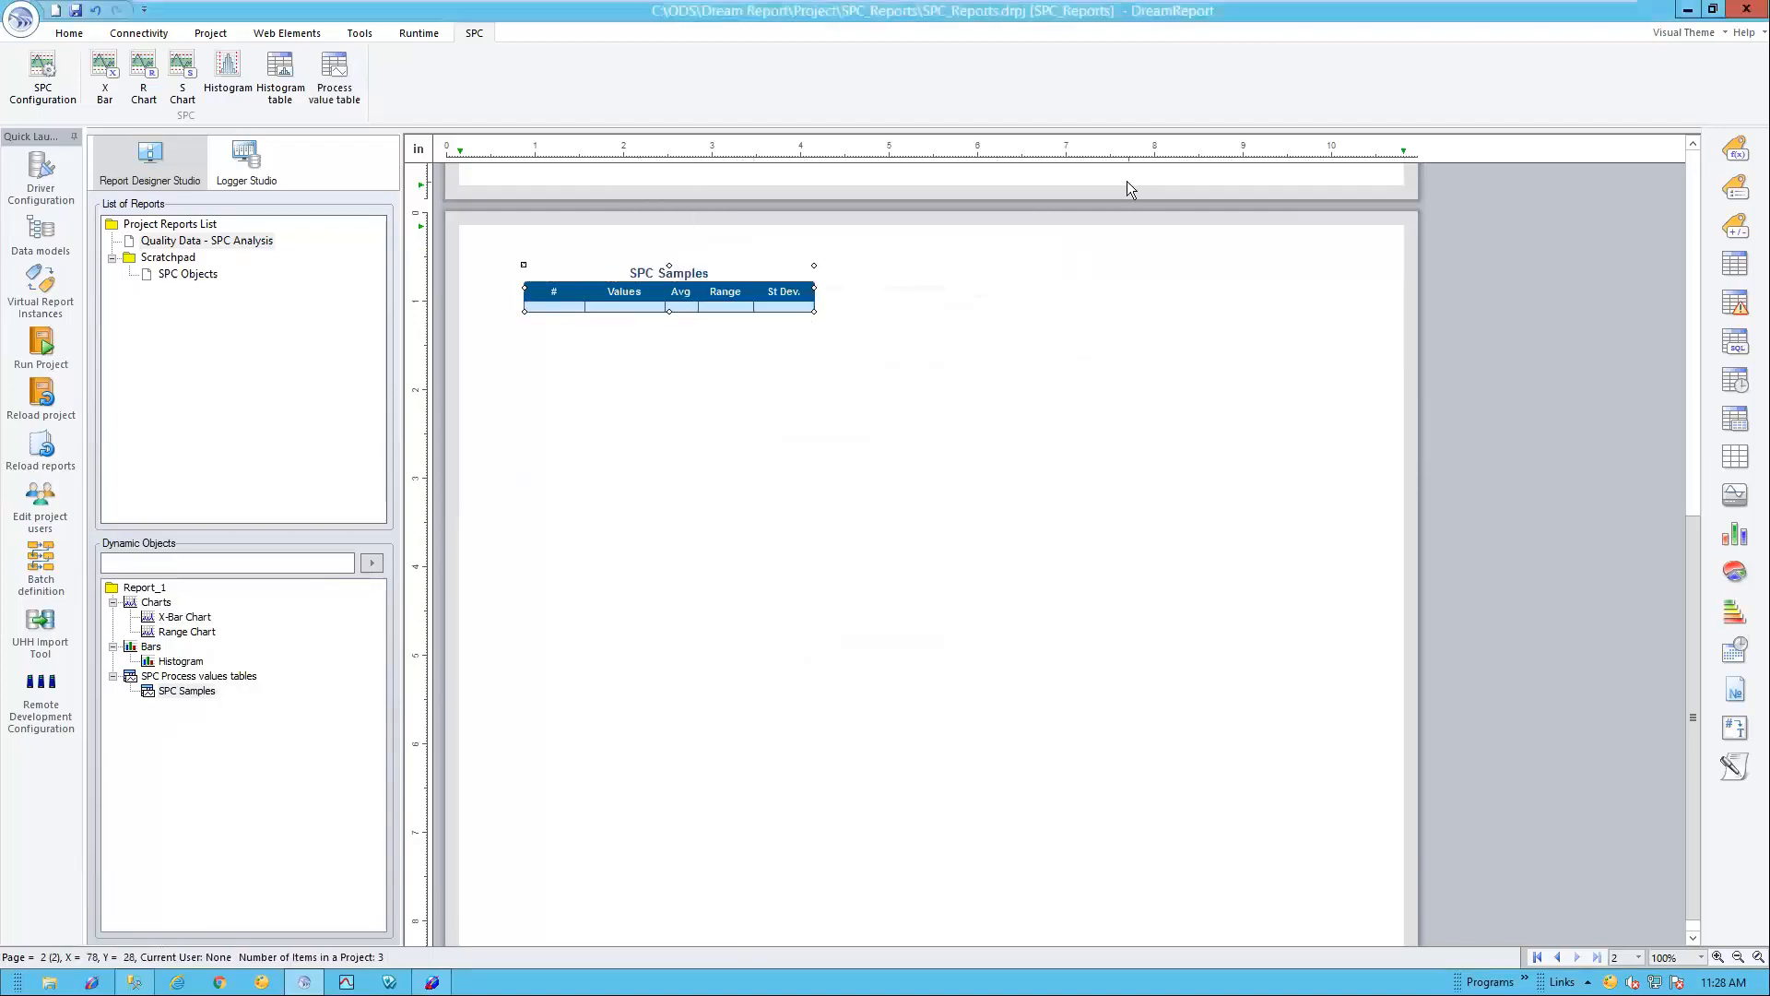
left_click_drag(698, 291, 709, 291)
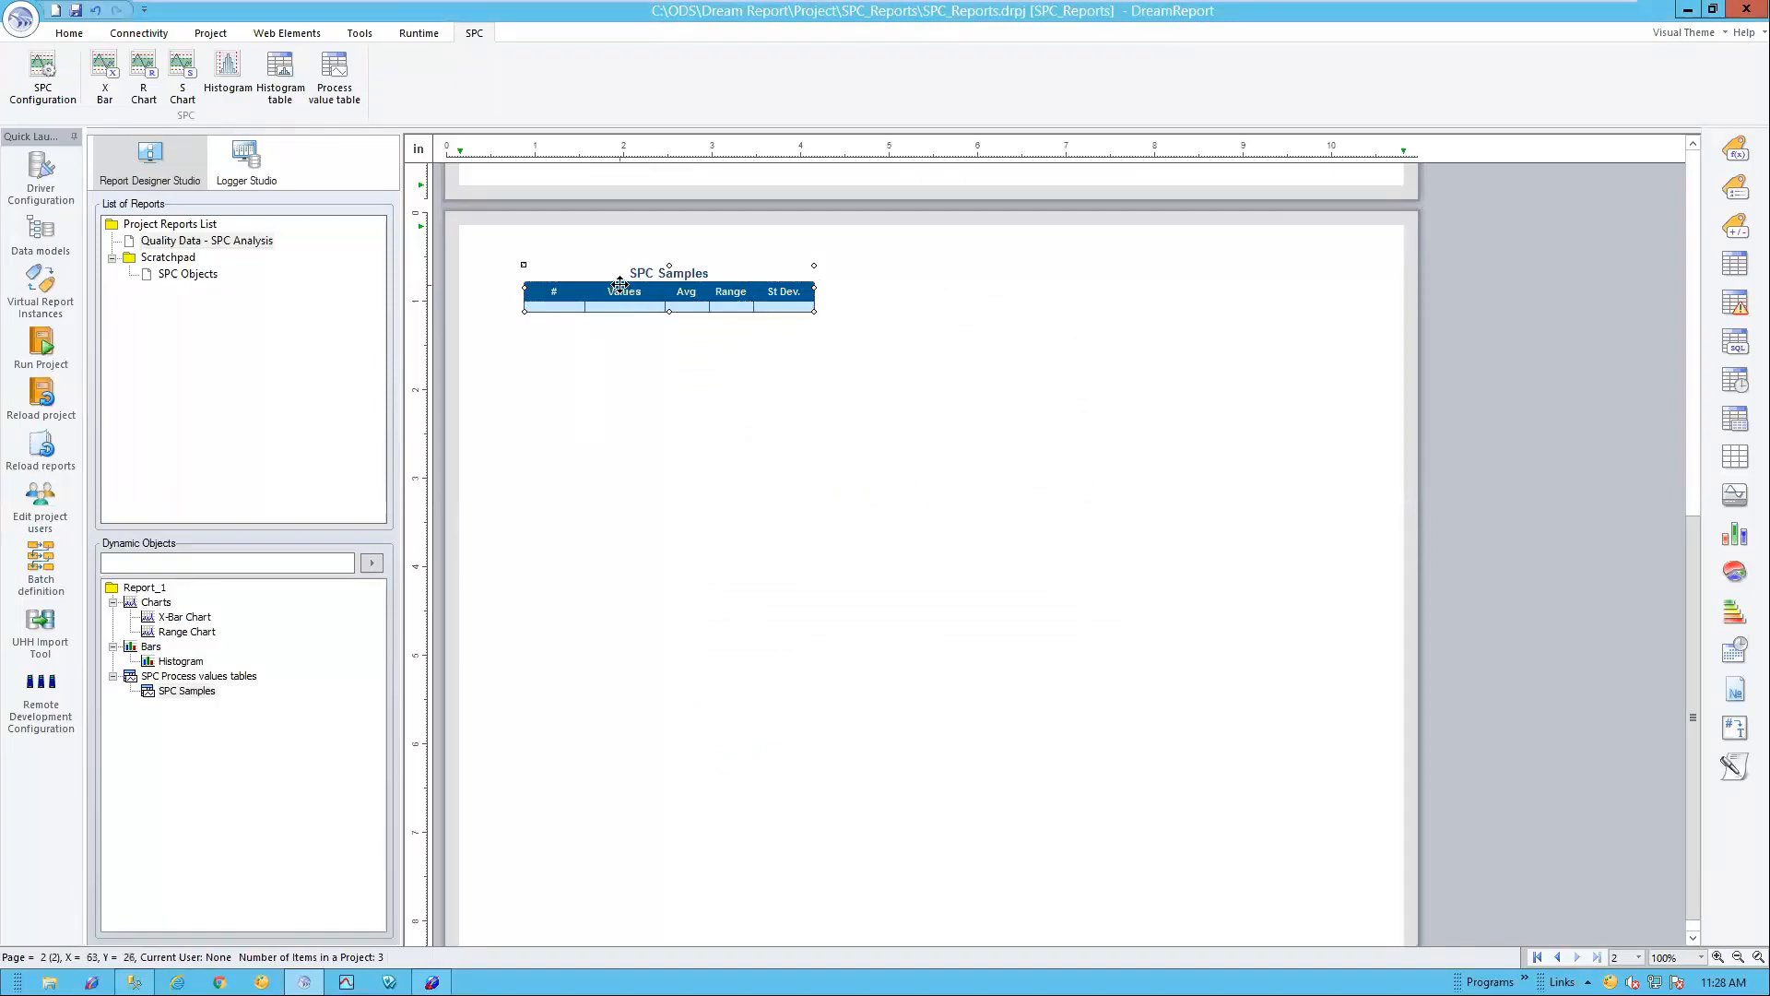
Step: Change the caption of the SPC Samples table's Values column to "Measurement" and apply it
double_click(638, 297)
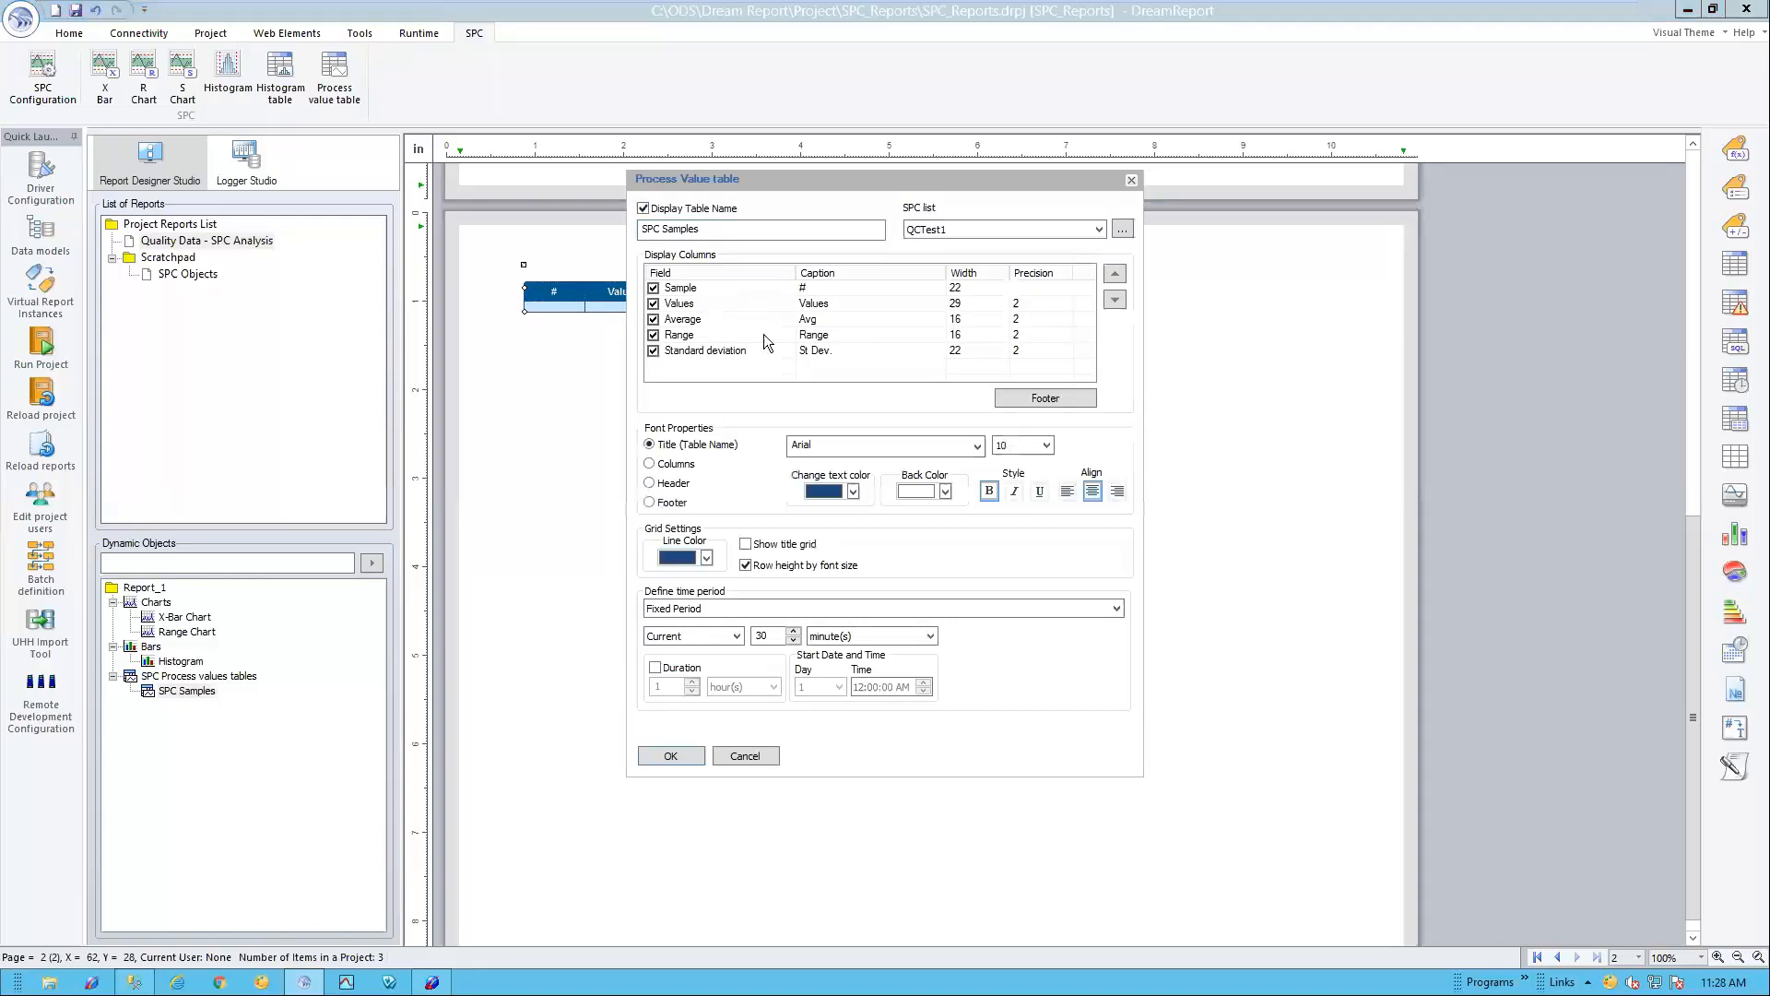
left_click(769, 306)
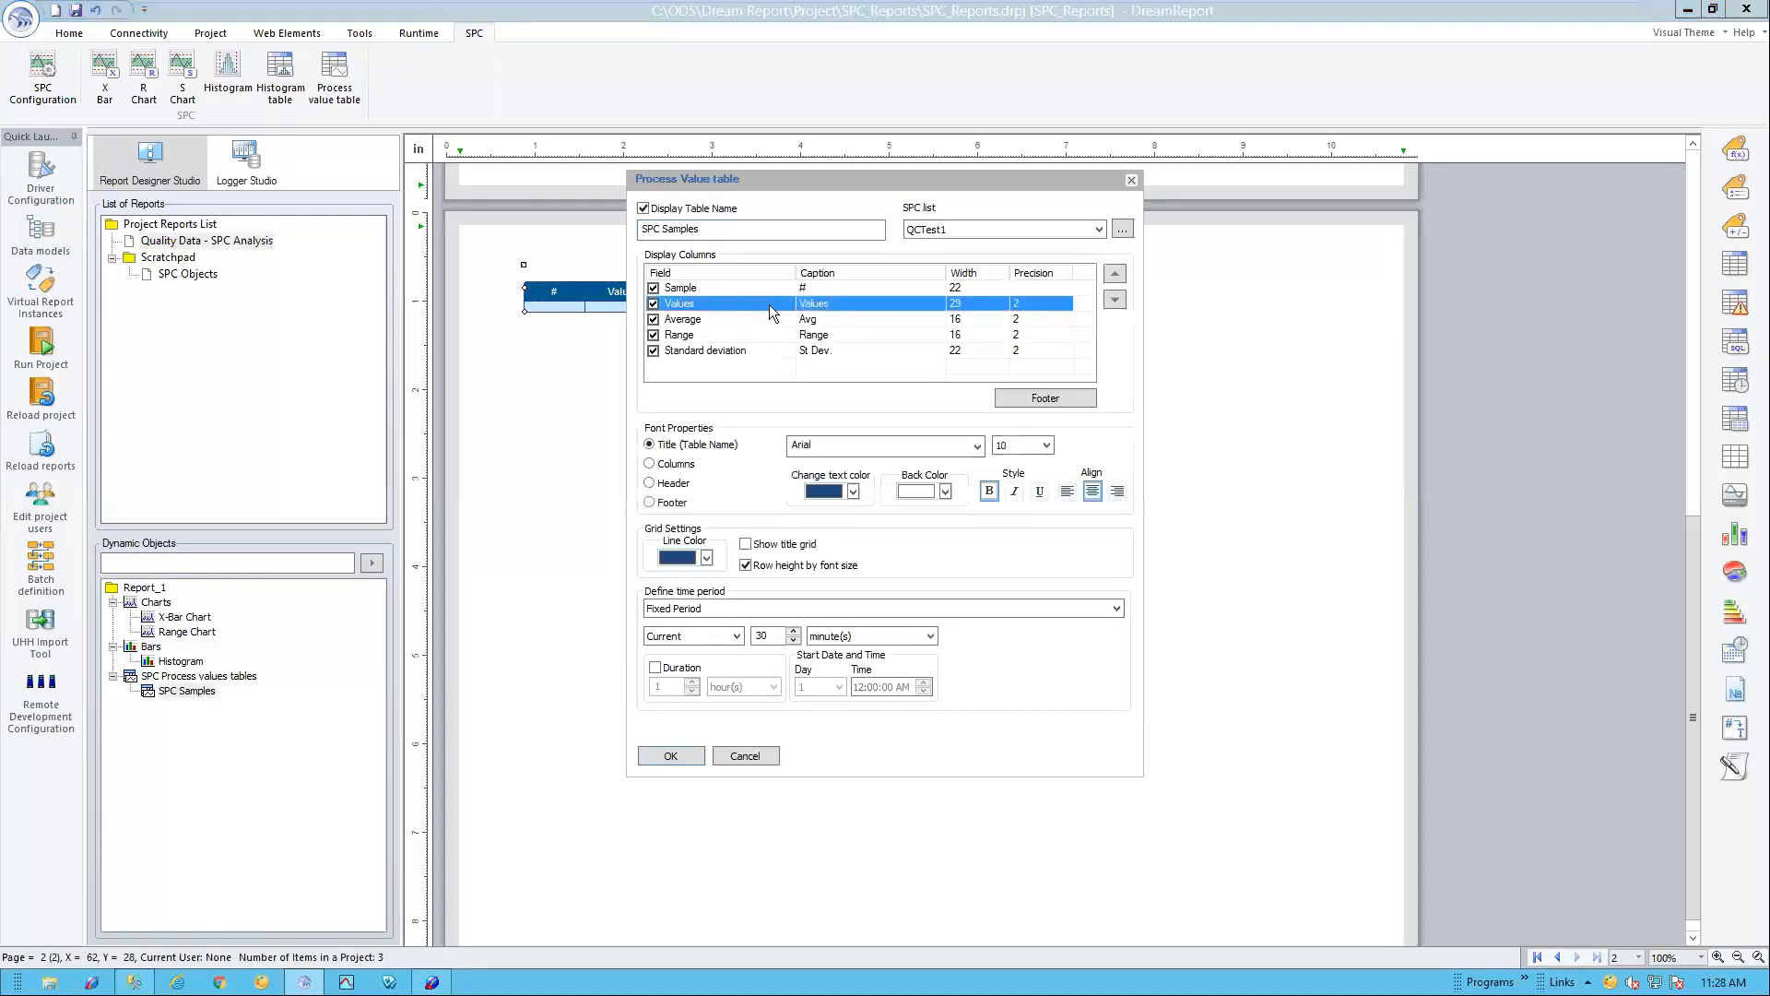
type("Measur")
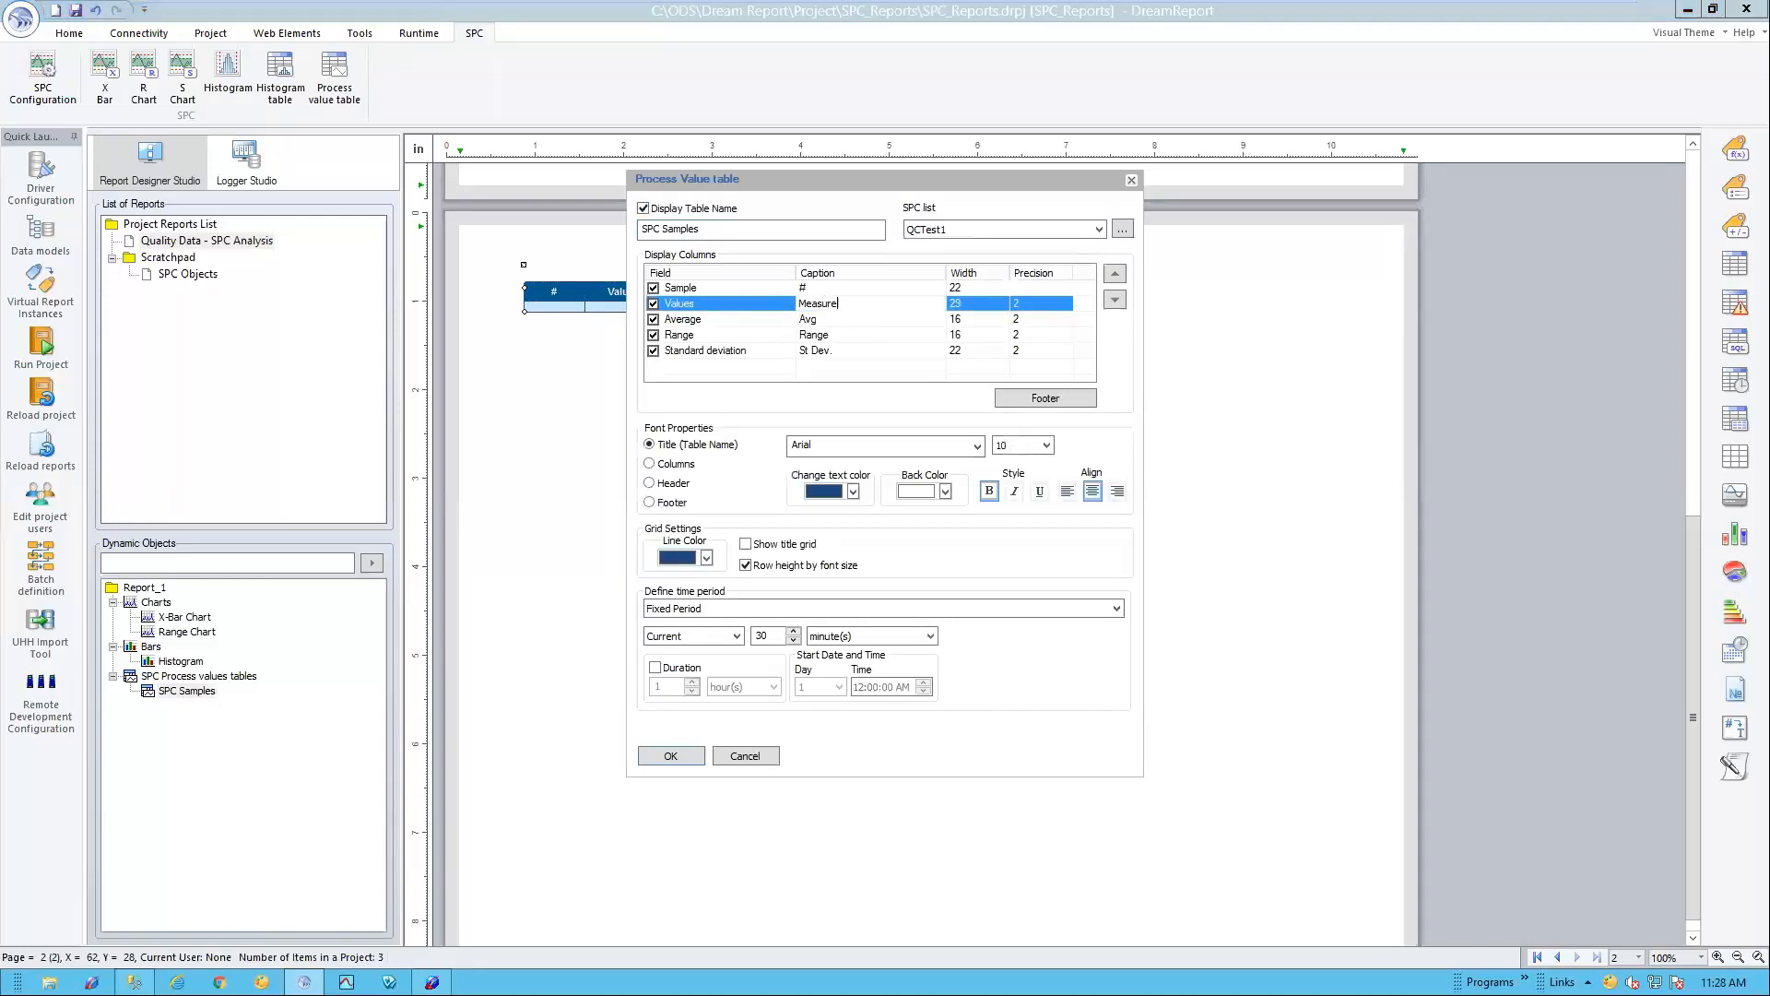
type("ement")
left_click(671, 755)
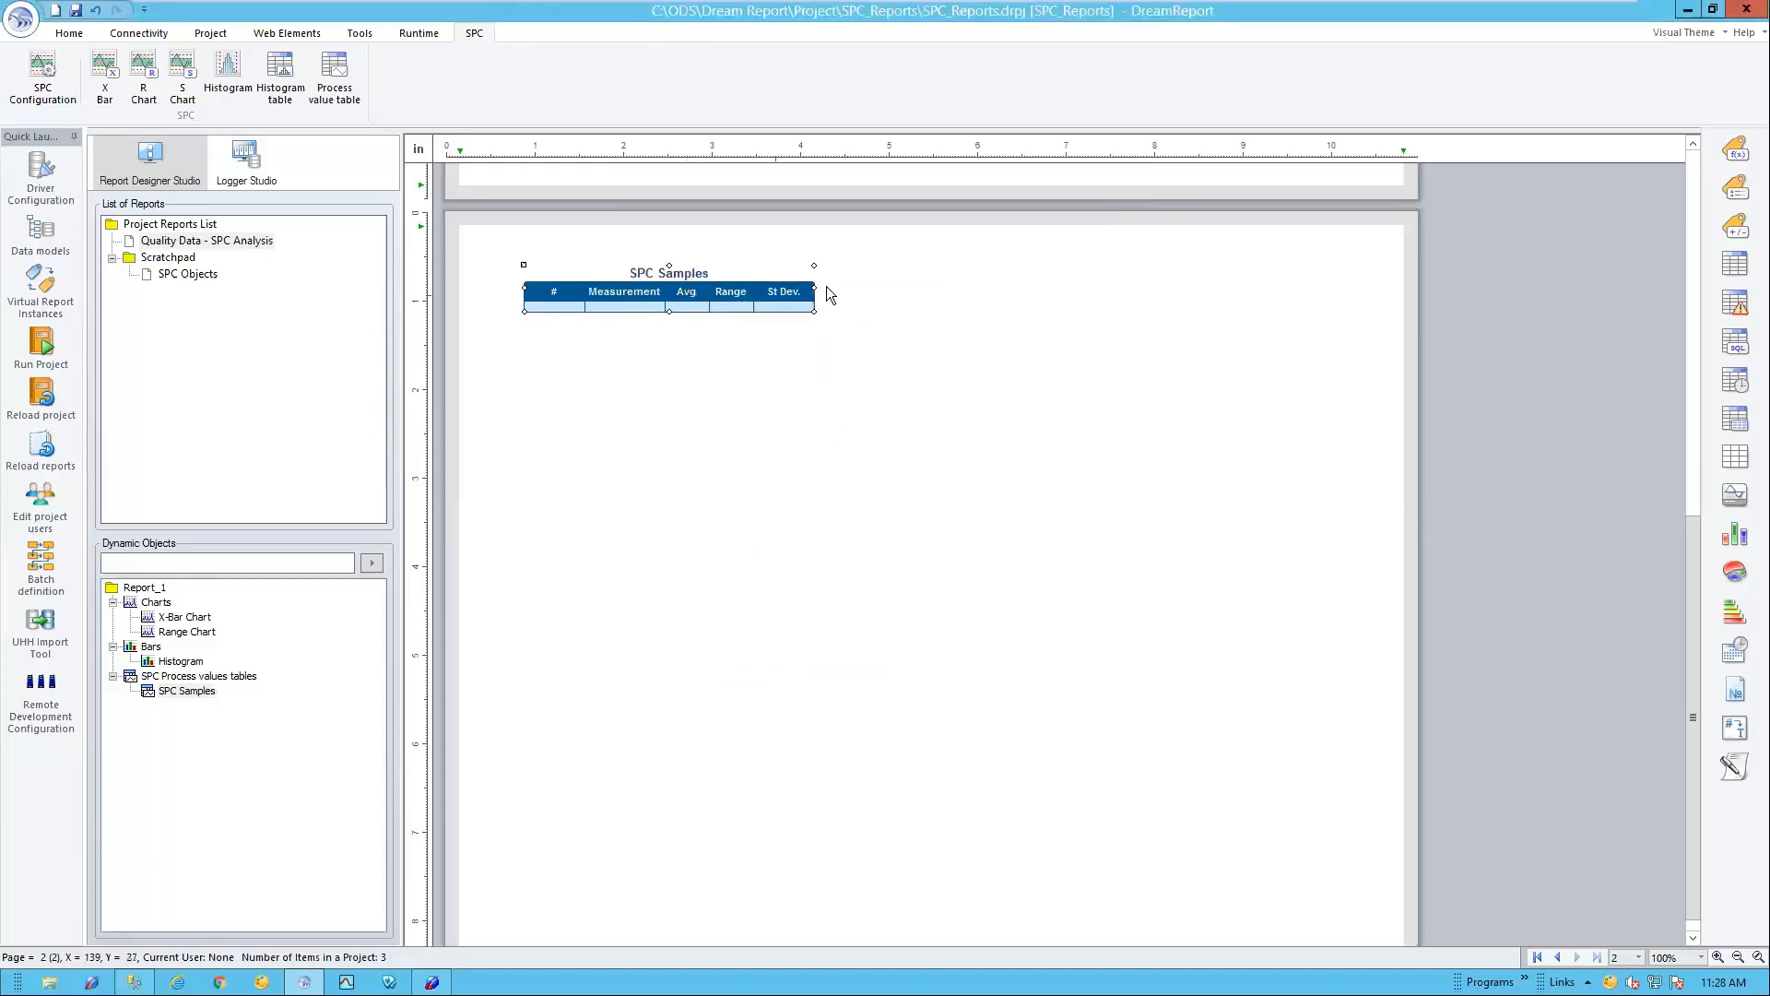
Step: Reload the reports for runtime, saving the changes to the report first
scroll(854, 363, "up", 5)
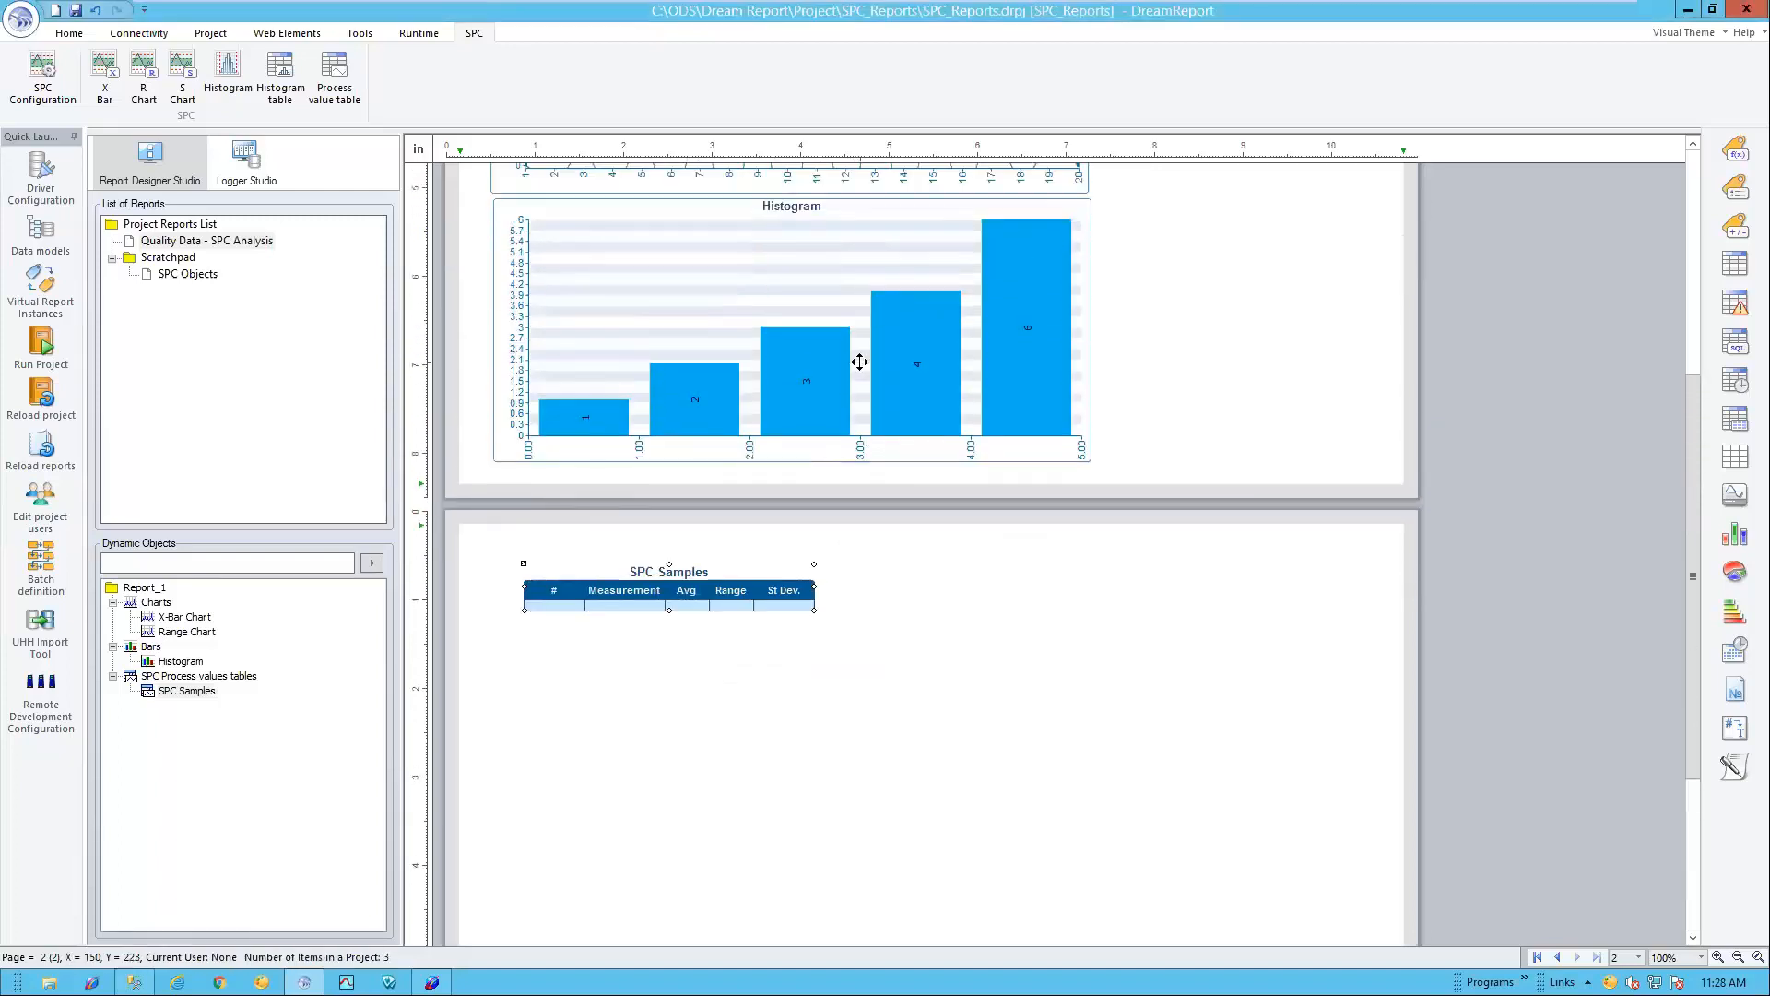
scroll(866, 356, "up", 3)
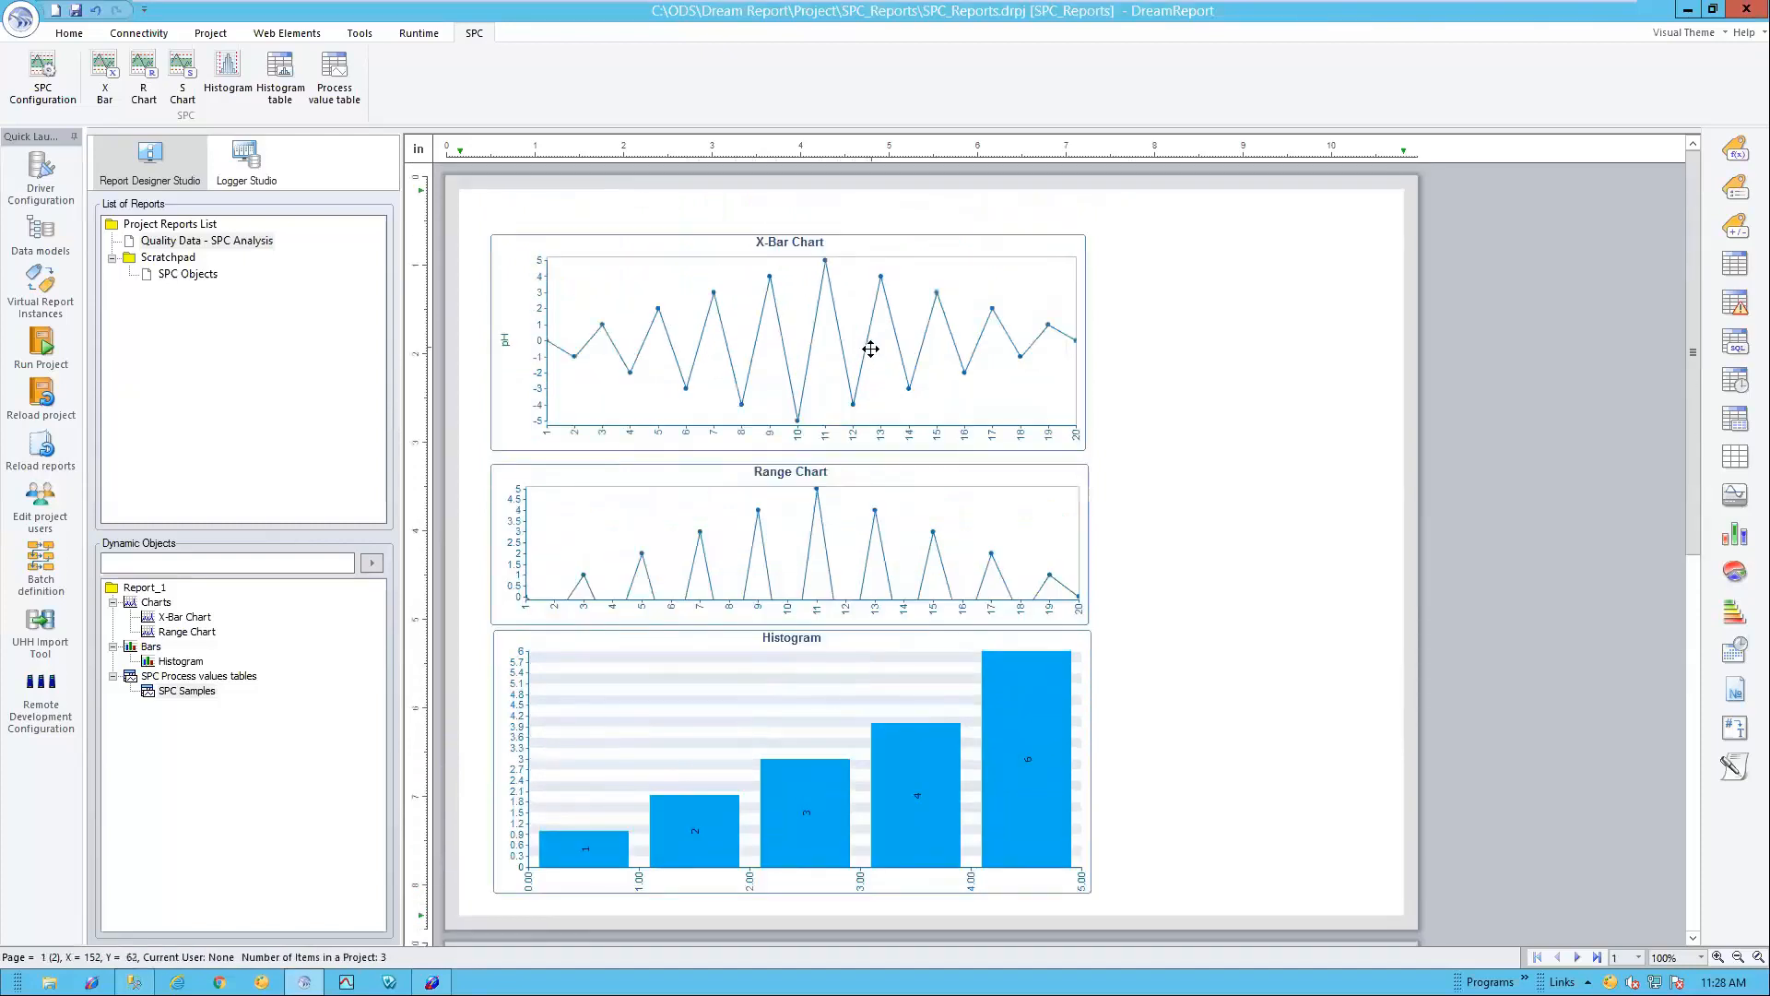
left_click(33, 451)
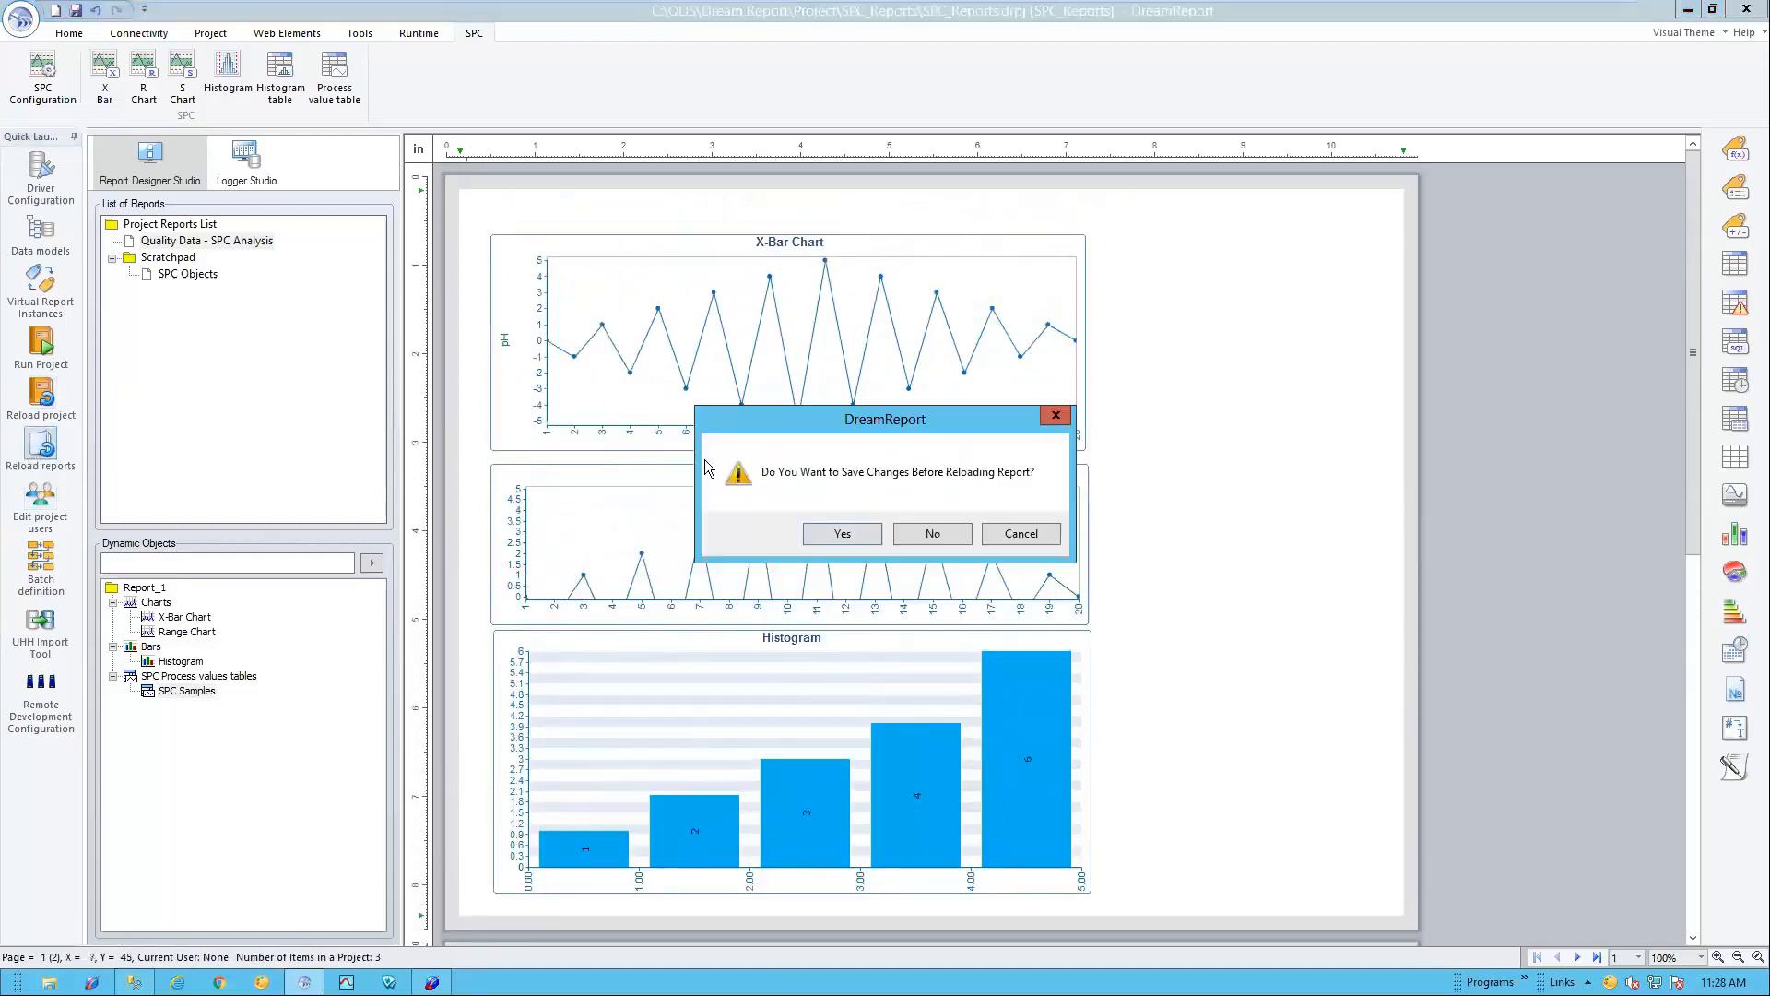
left_click(856, 536)
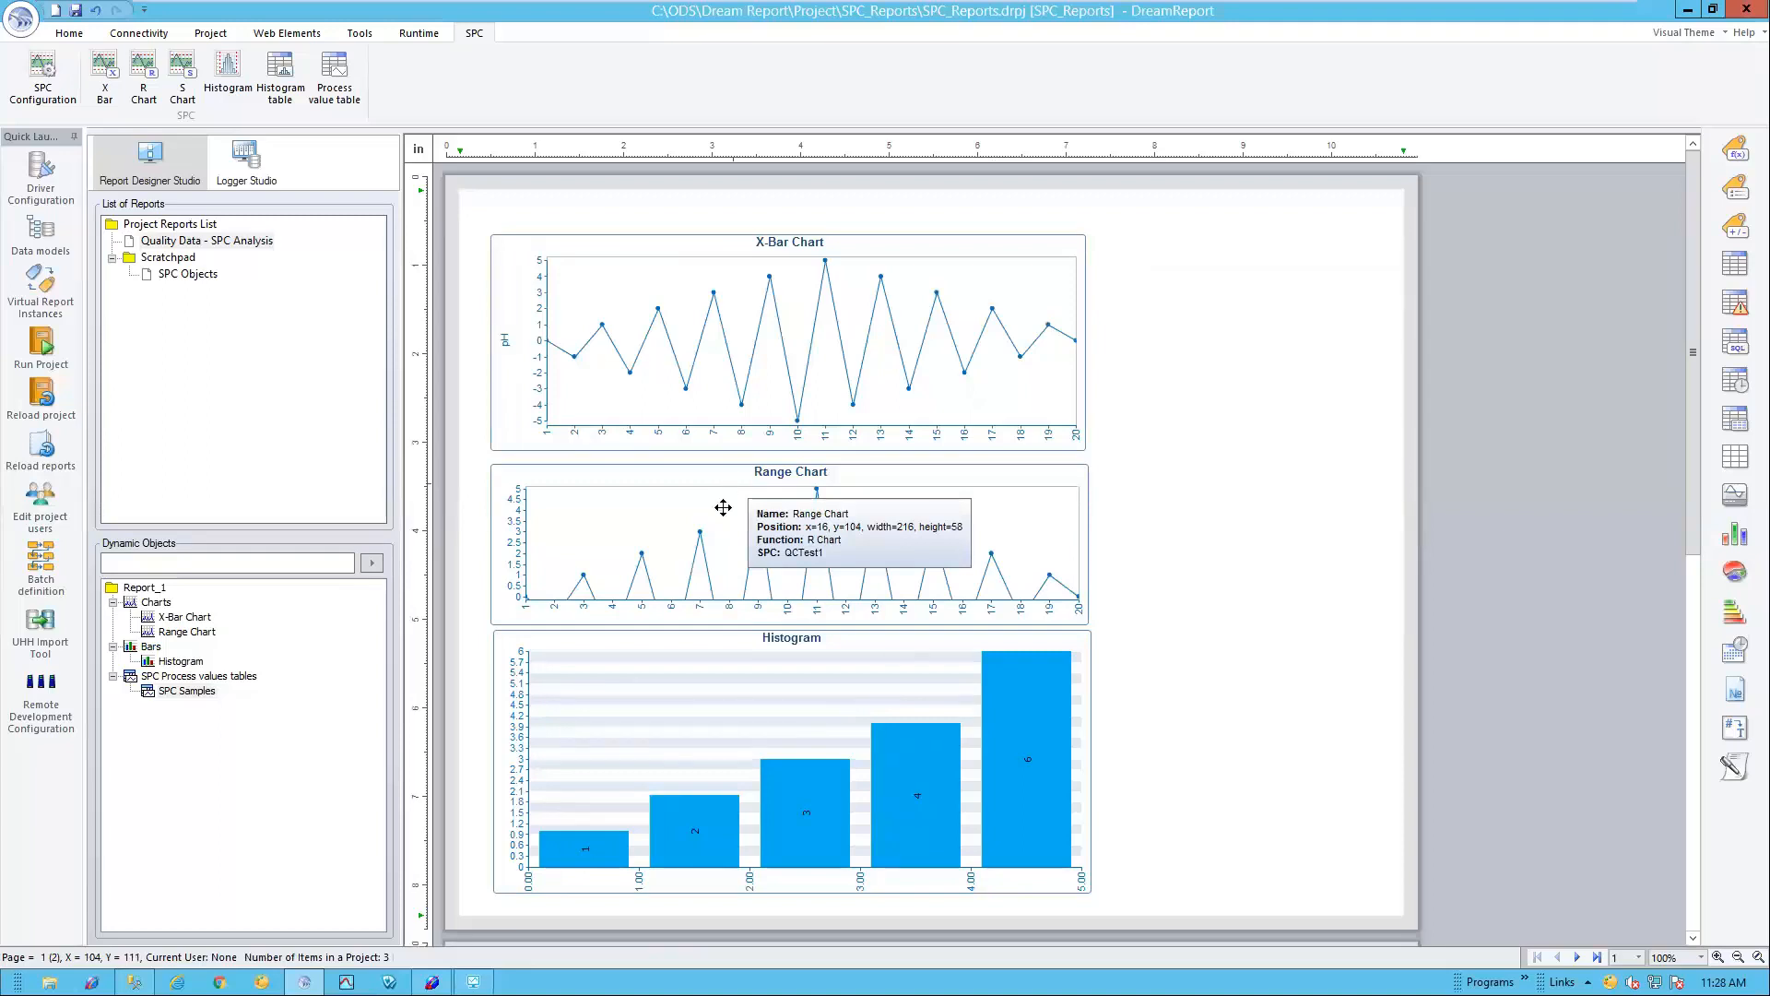
Step: Switch to the Runtime Management Console, generate the Quality Data - SPC Analysis report as PDF, and maximize the opened report
left_click(473, 982)
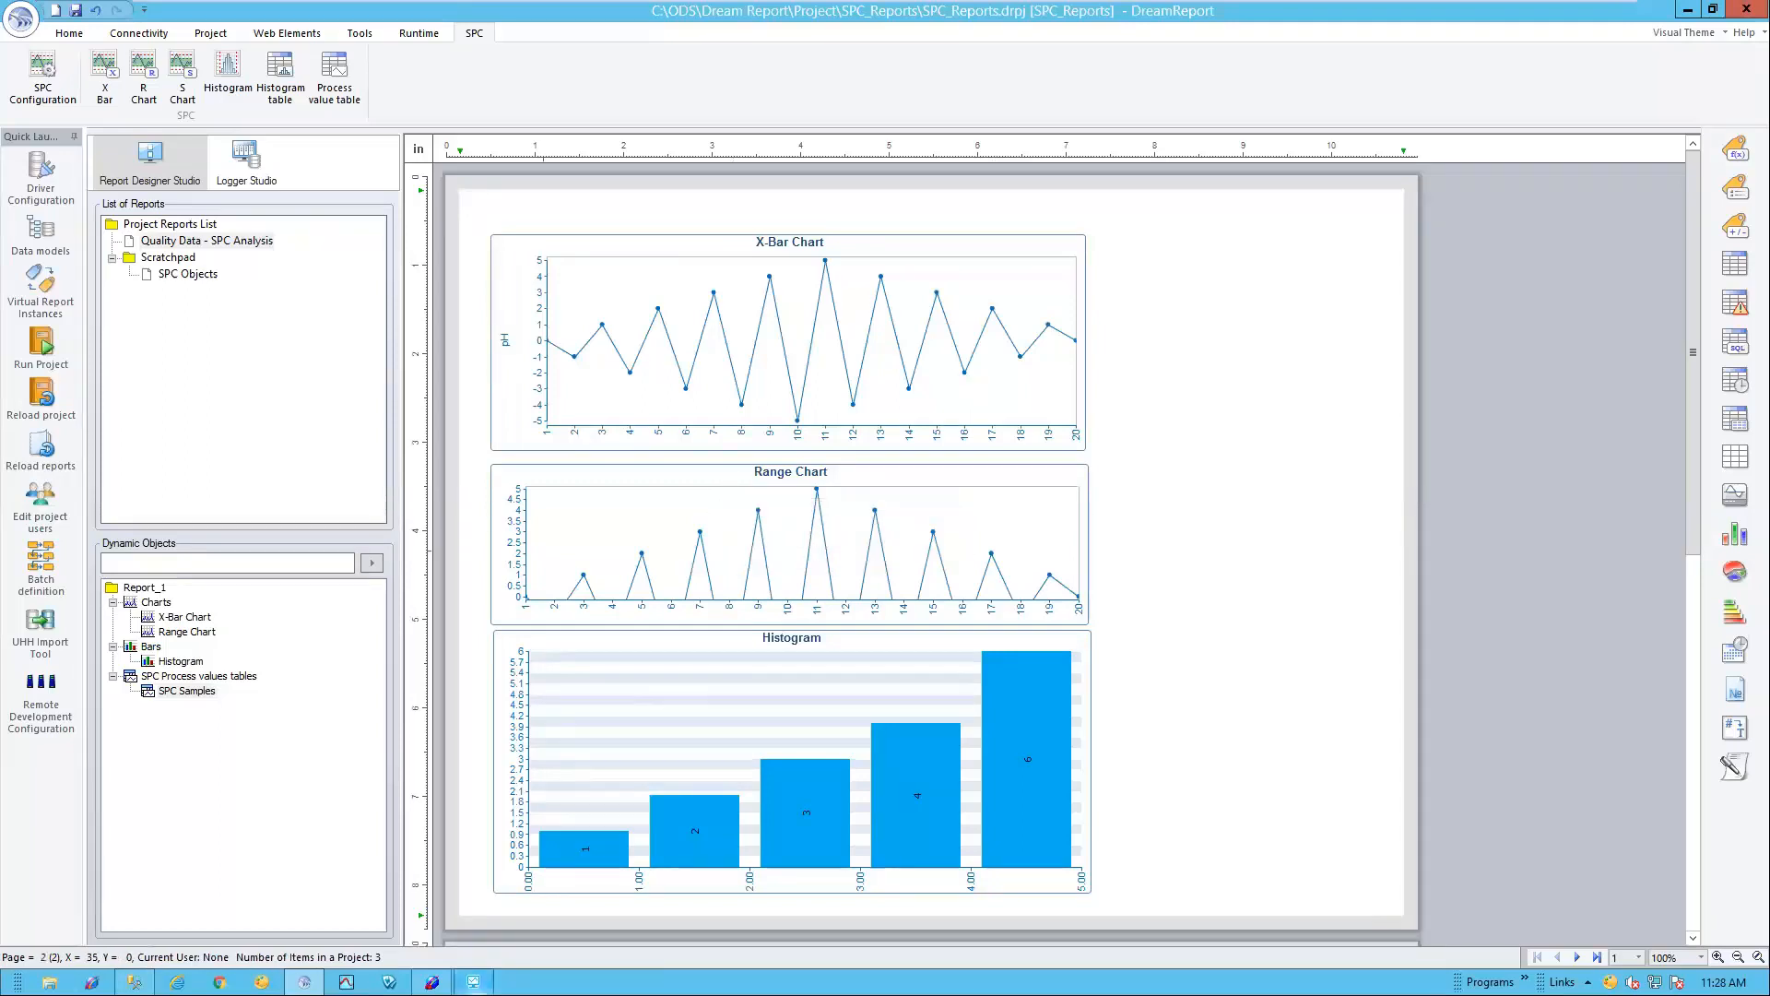
left_click(984, 247)
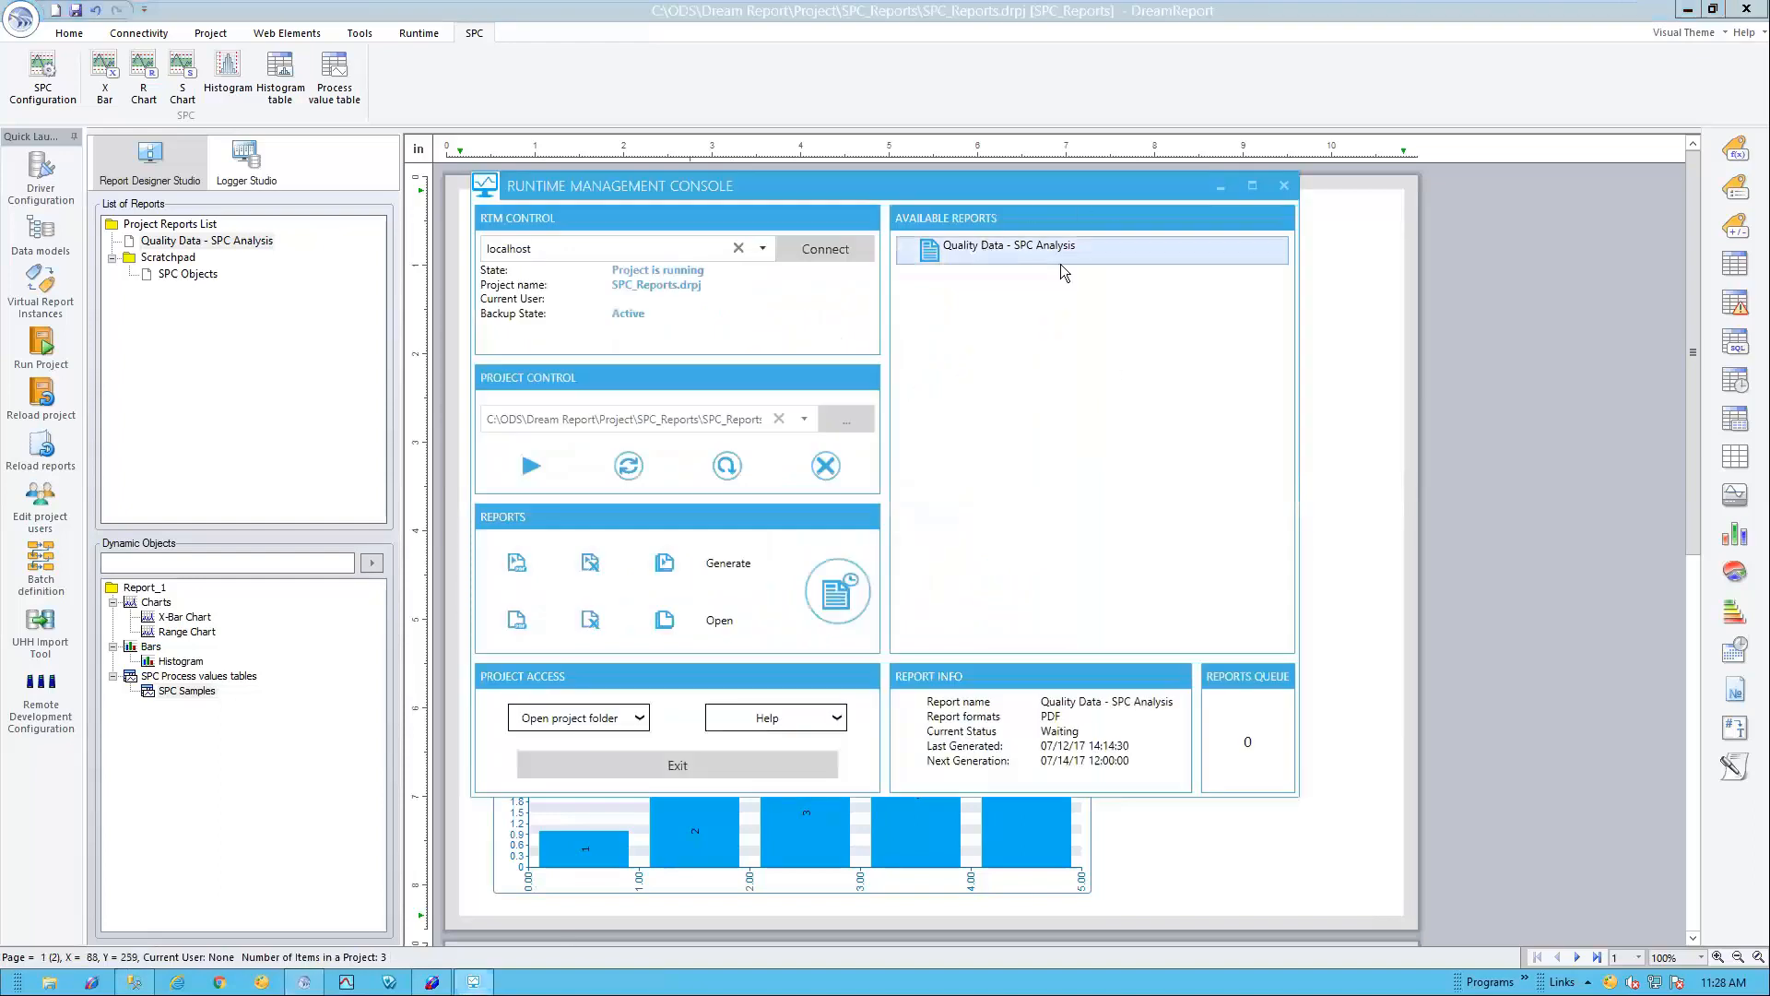
left_click(517, 563)
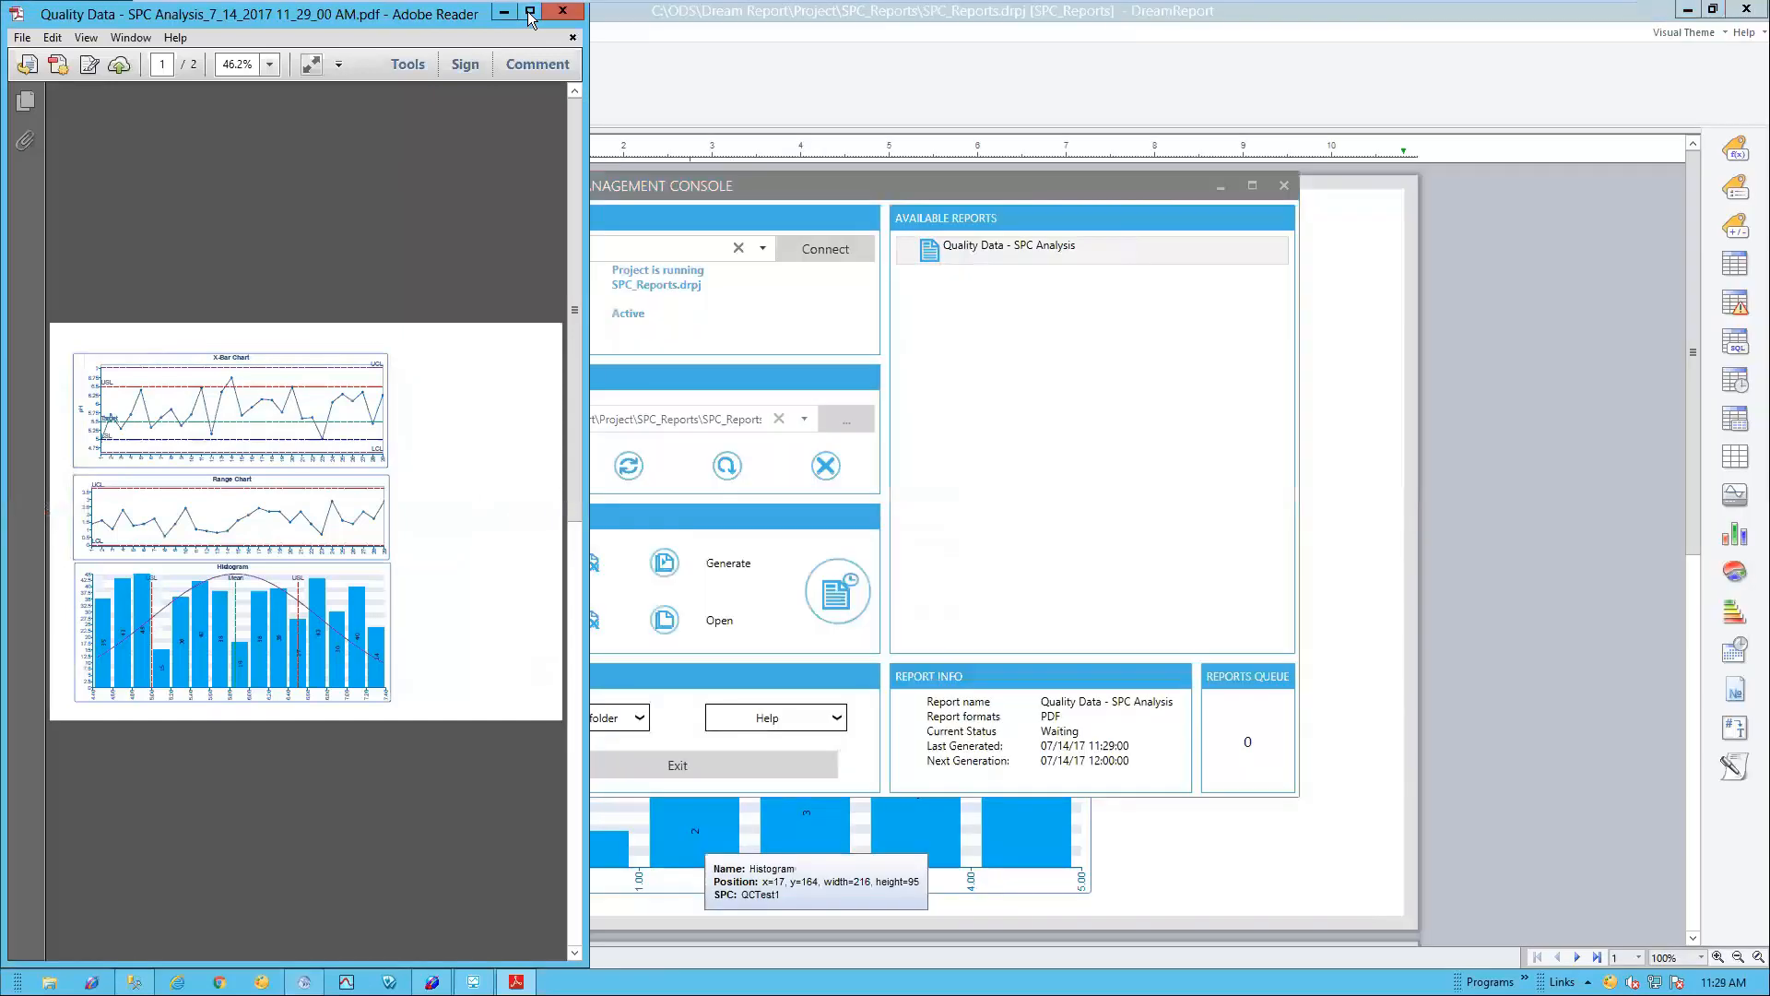
left_click(530, 13)
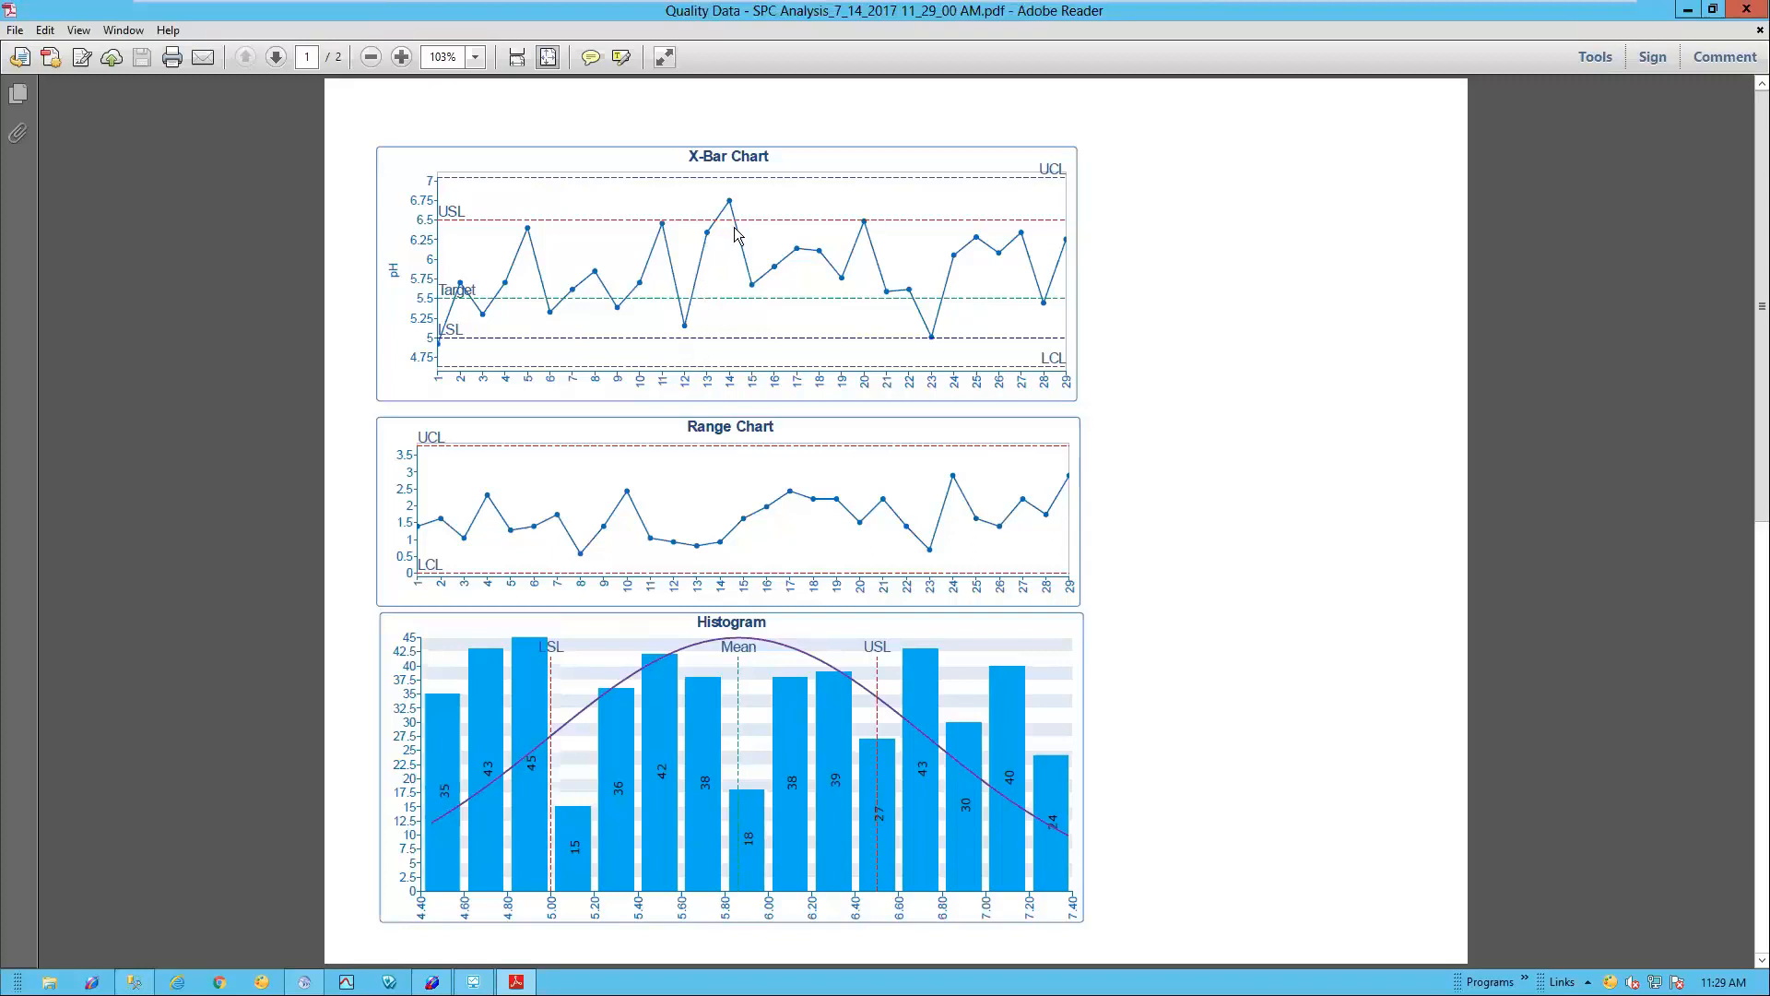
Step: Review the chart page and the SPC Samples page of the generated report, close it, and return to the report designer
scroll(733, 240, "down", 1)
scroll(734, 240, "up", 1)
scroll(1317, 382, "down", 1)
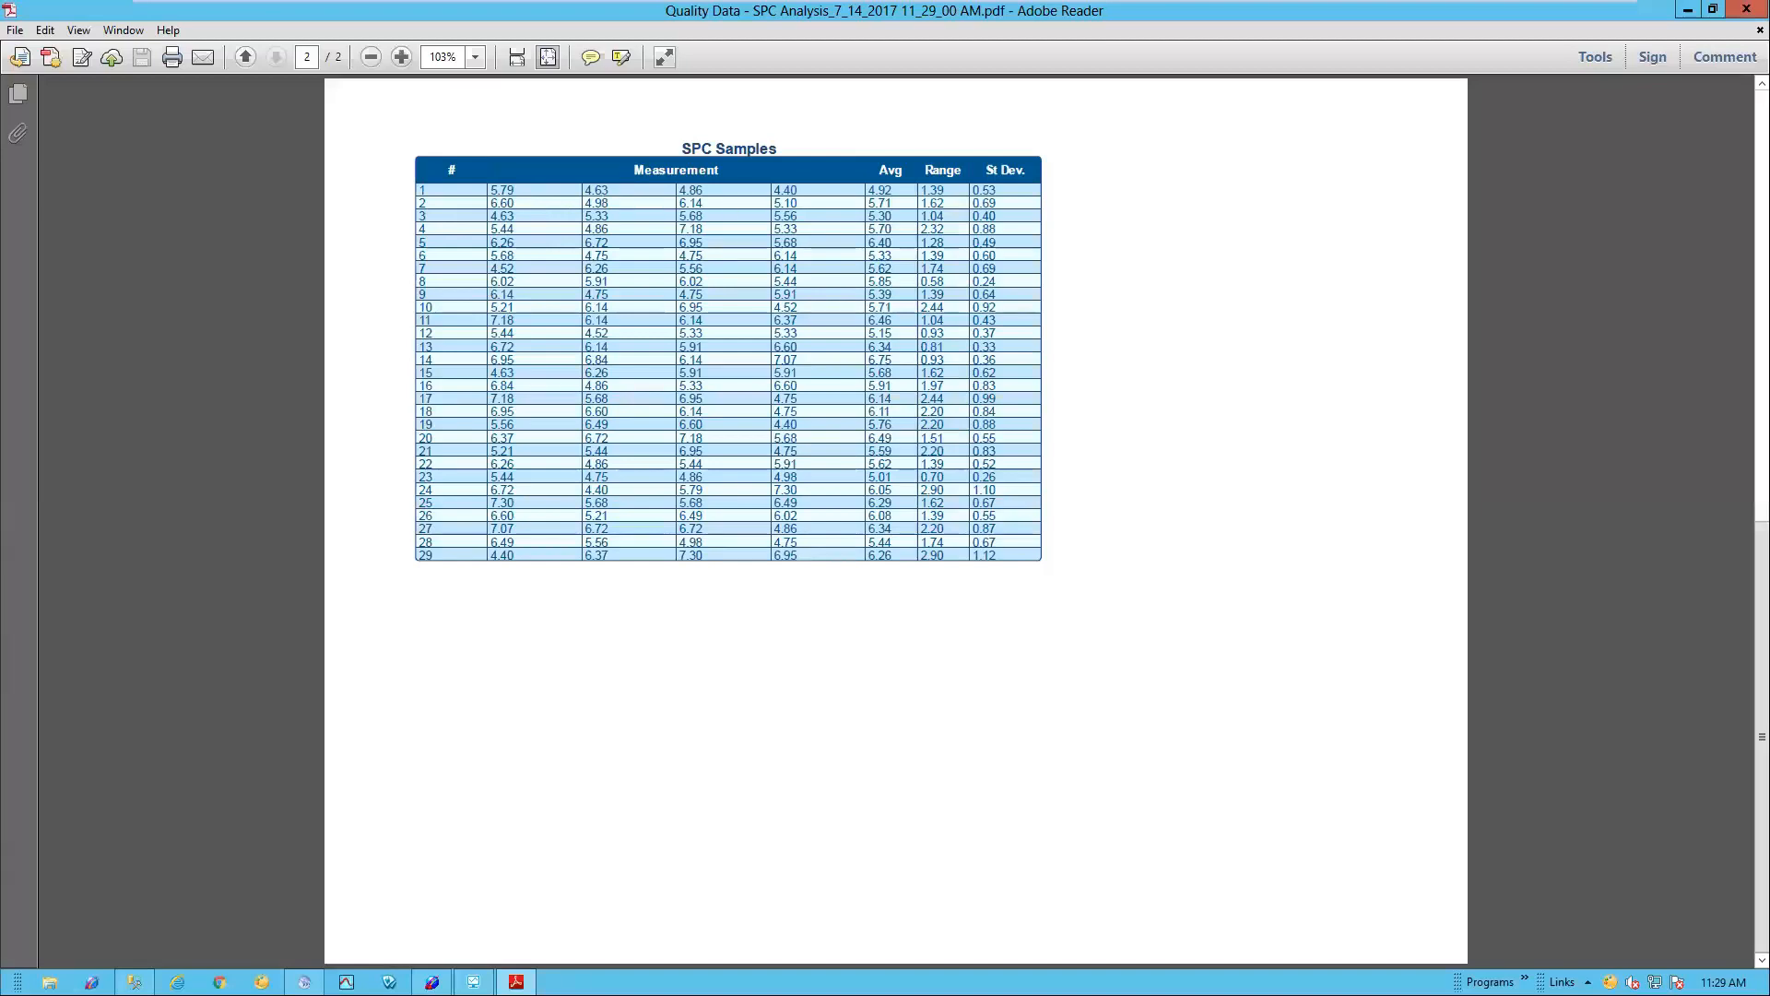
scroll(1105, 304, "up", 2)
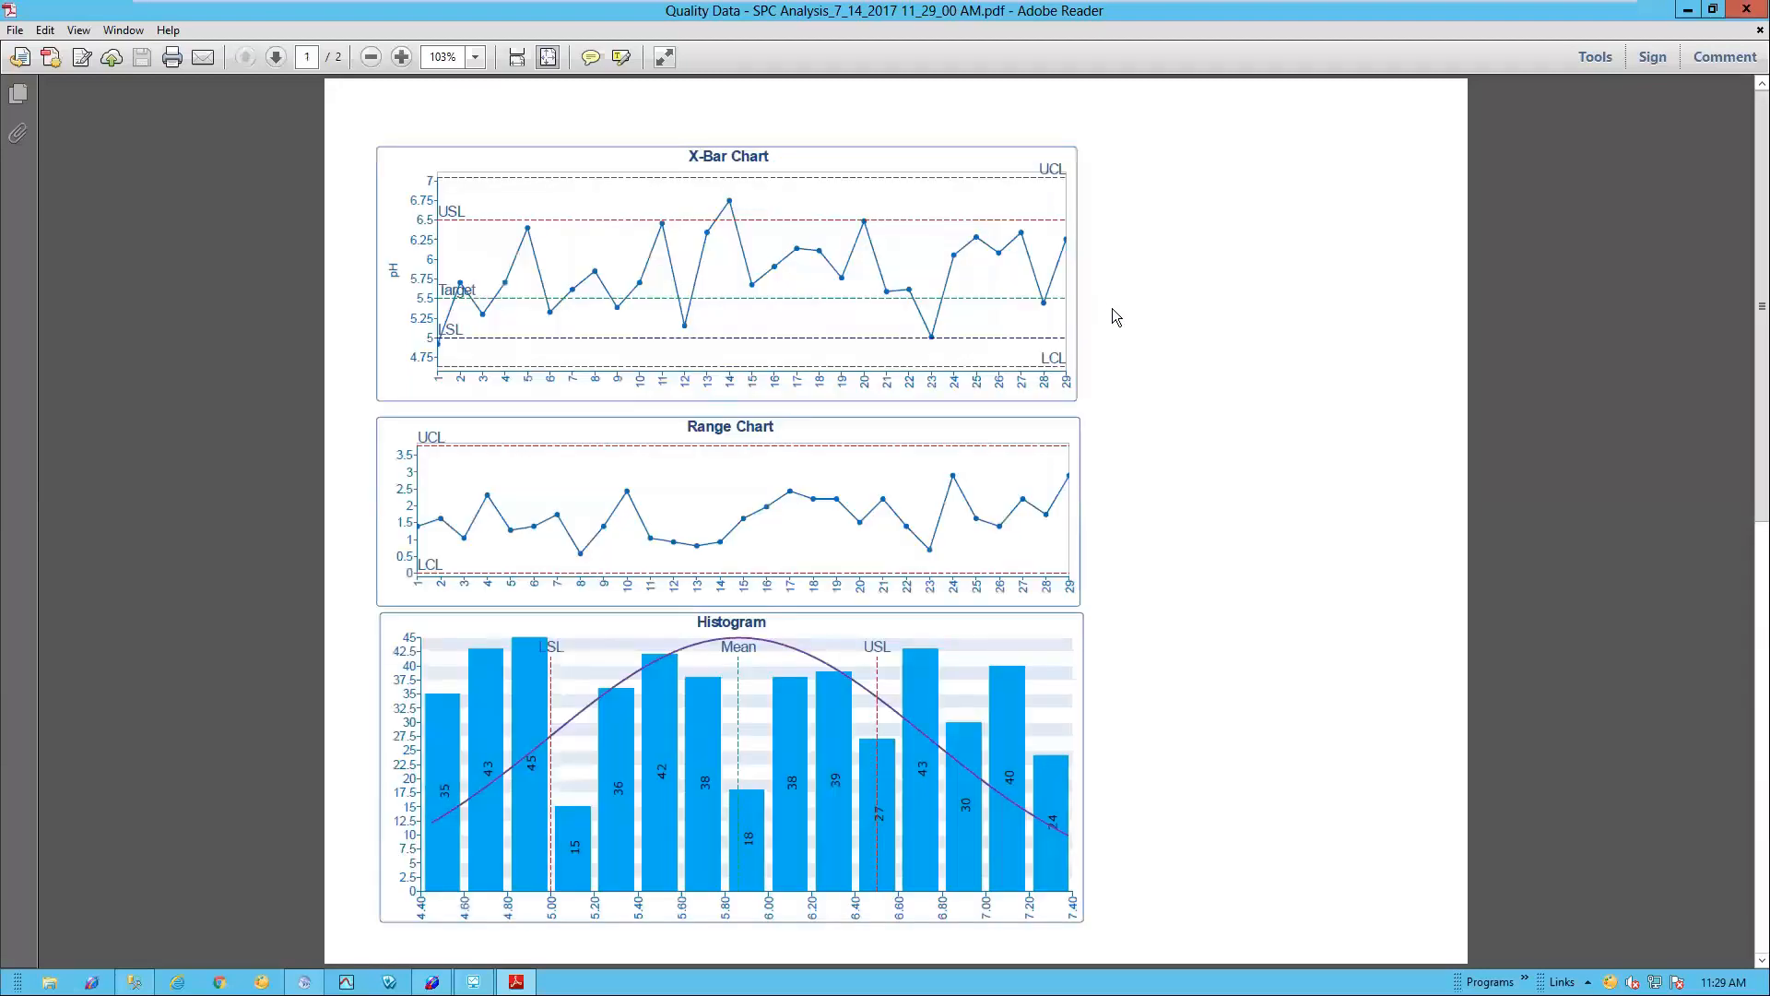
left_click(1745, 13)
left_click(1355, 367)
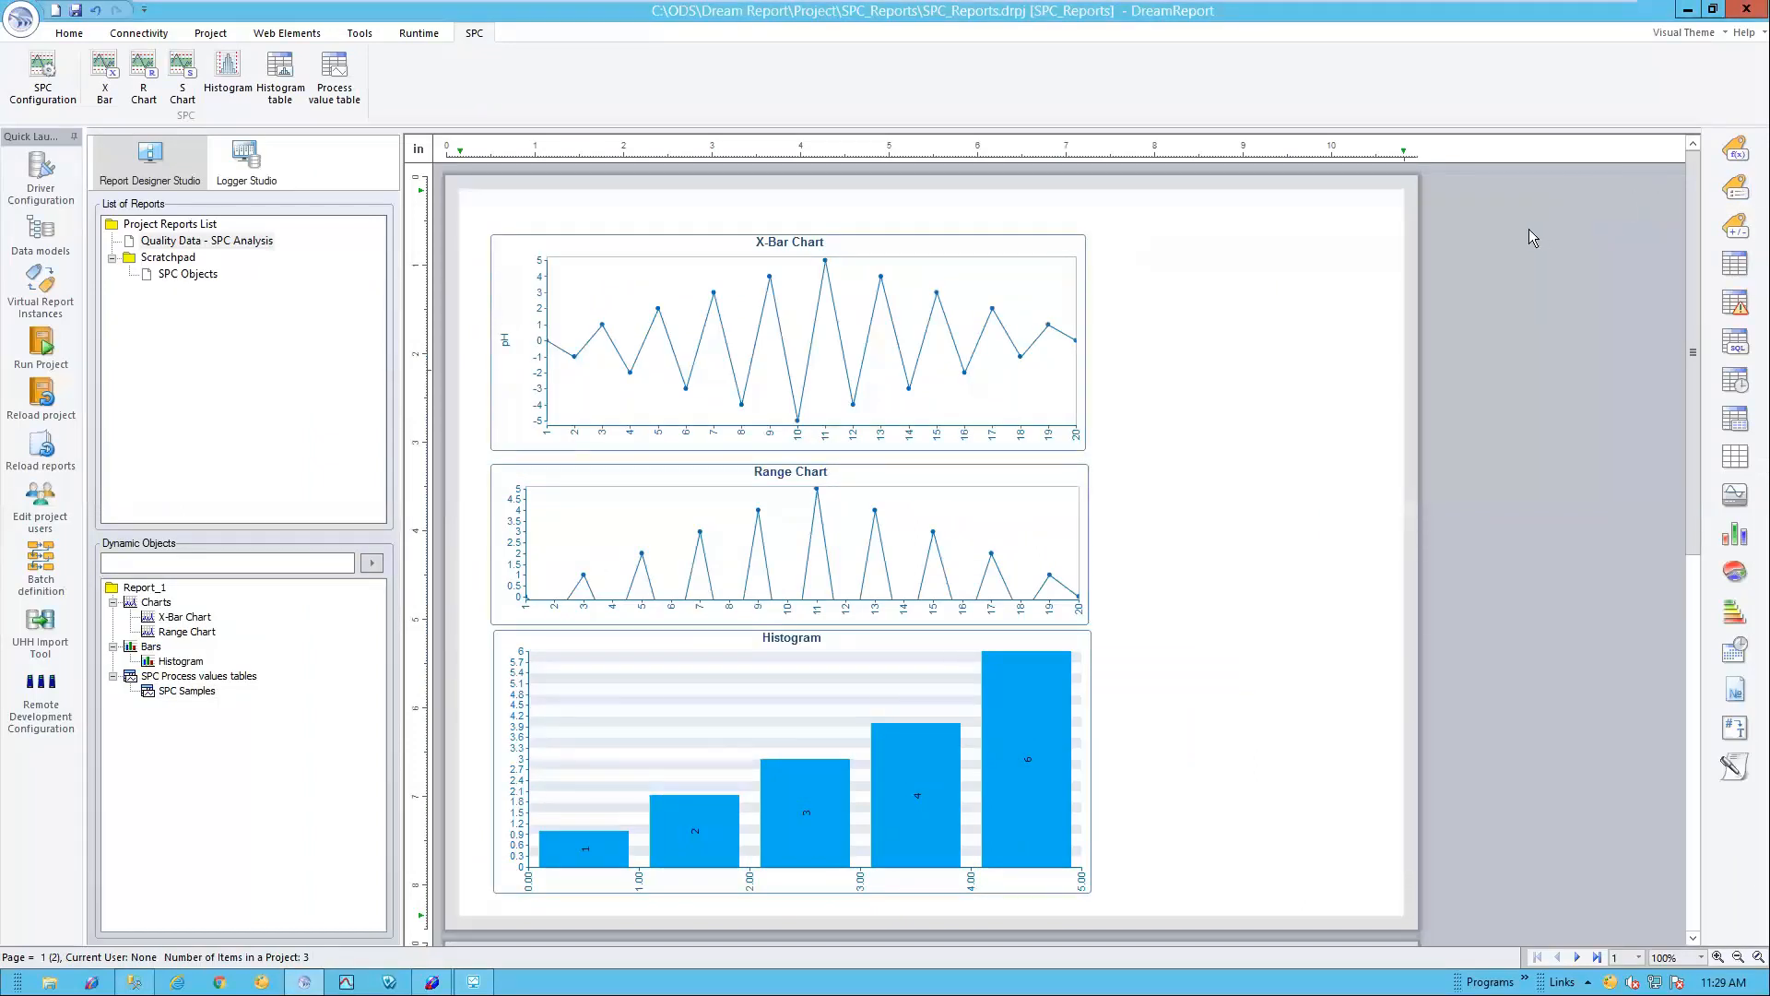
Step: Place a single data object named "Cp" beside the X-Bar Chart and assign it the QCTest_1 item from the OPC_QCData source
left_click(1735, 150)
left_click(1273, 337)
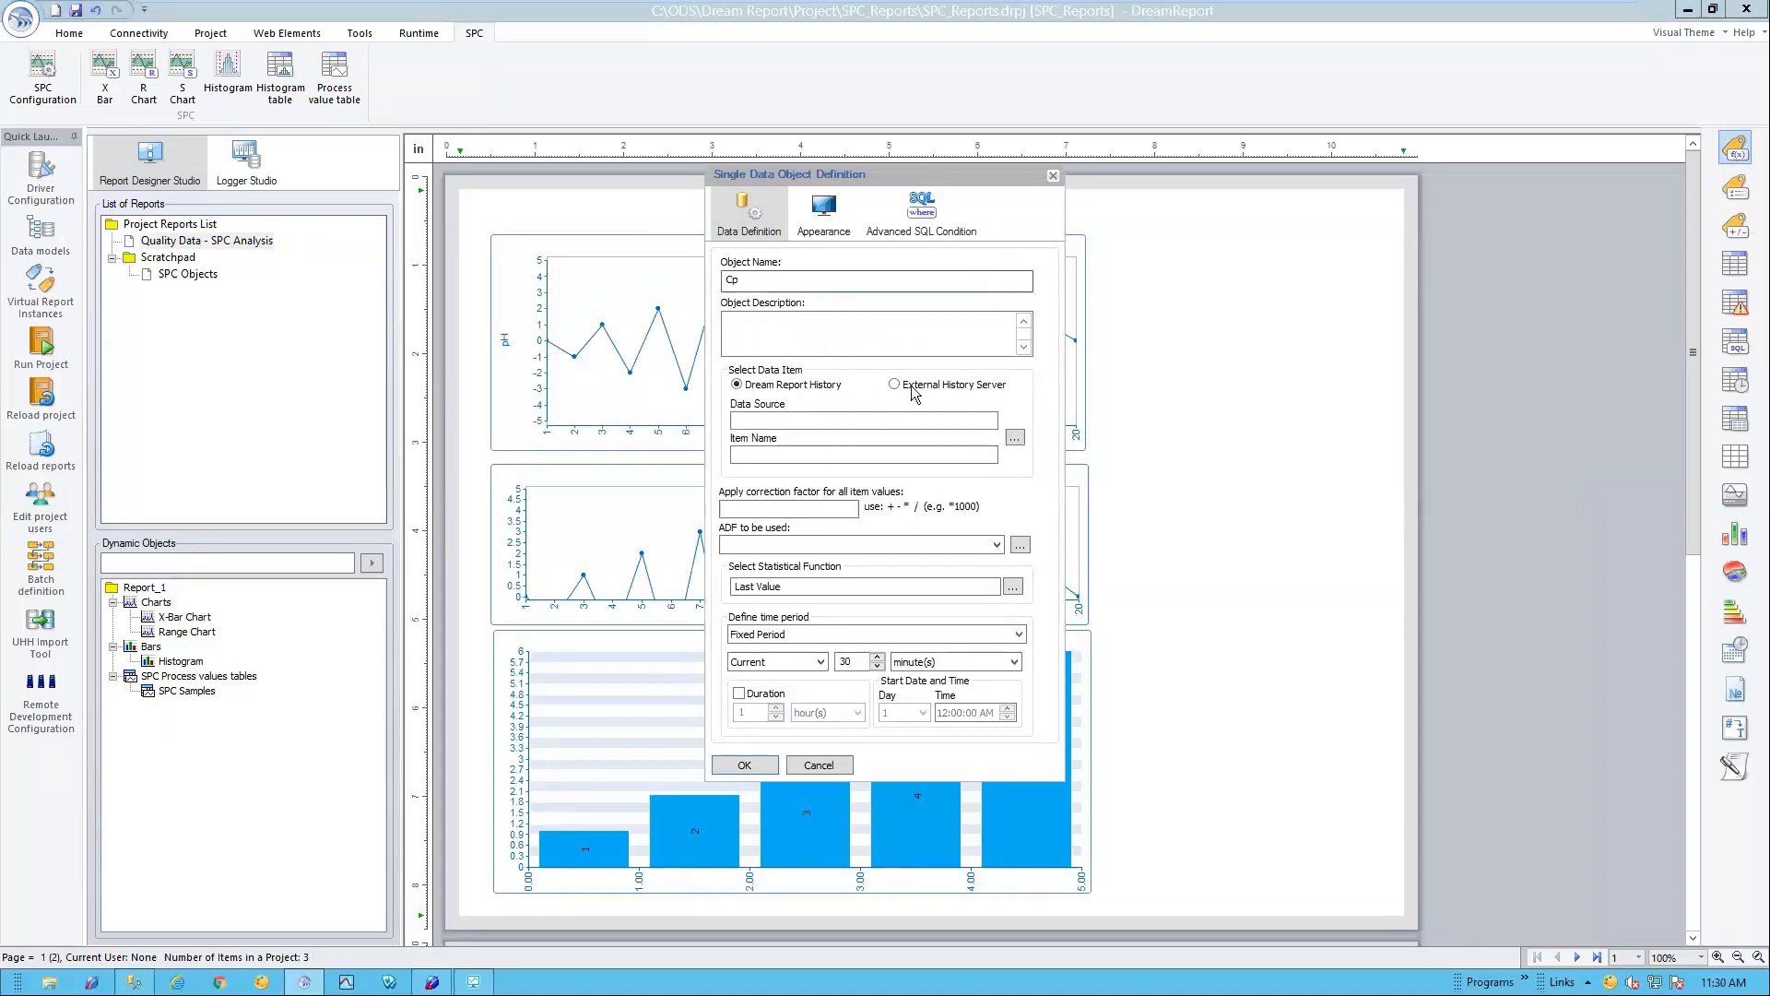
left_click(1014, 437)
left_click(954, 249)
left_click(891, 277)
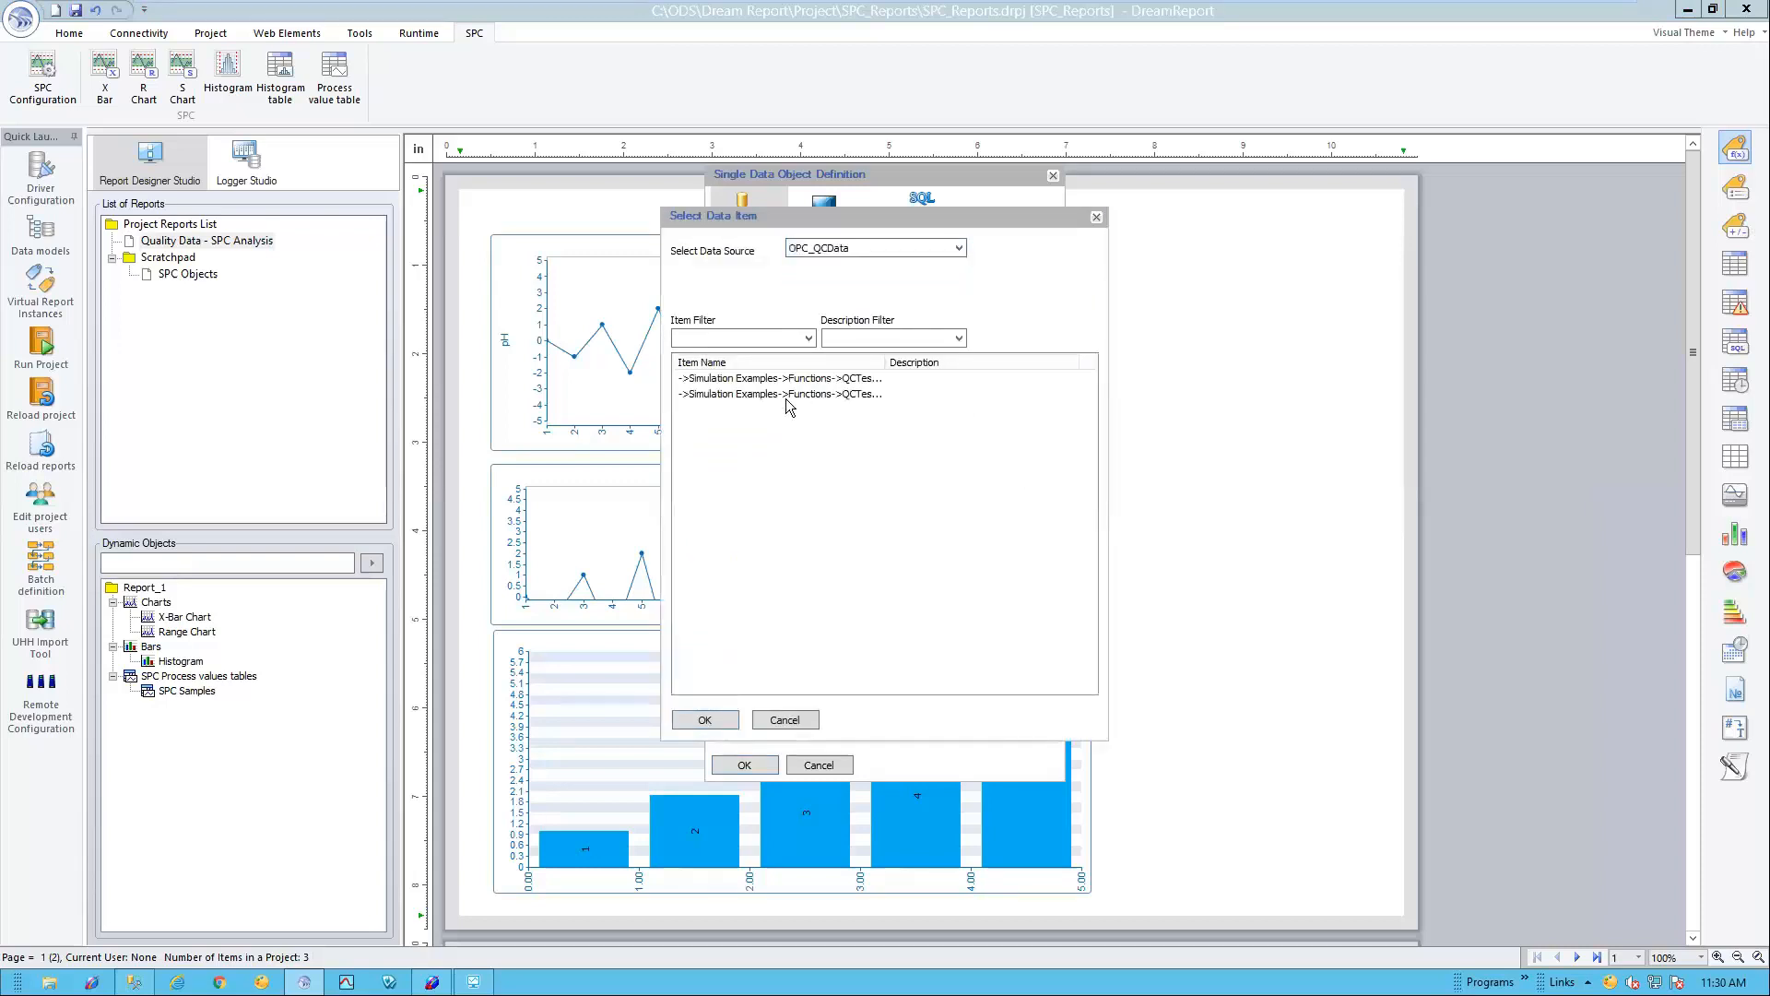
double_click(804, 376)
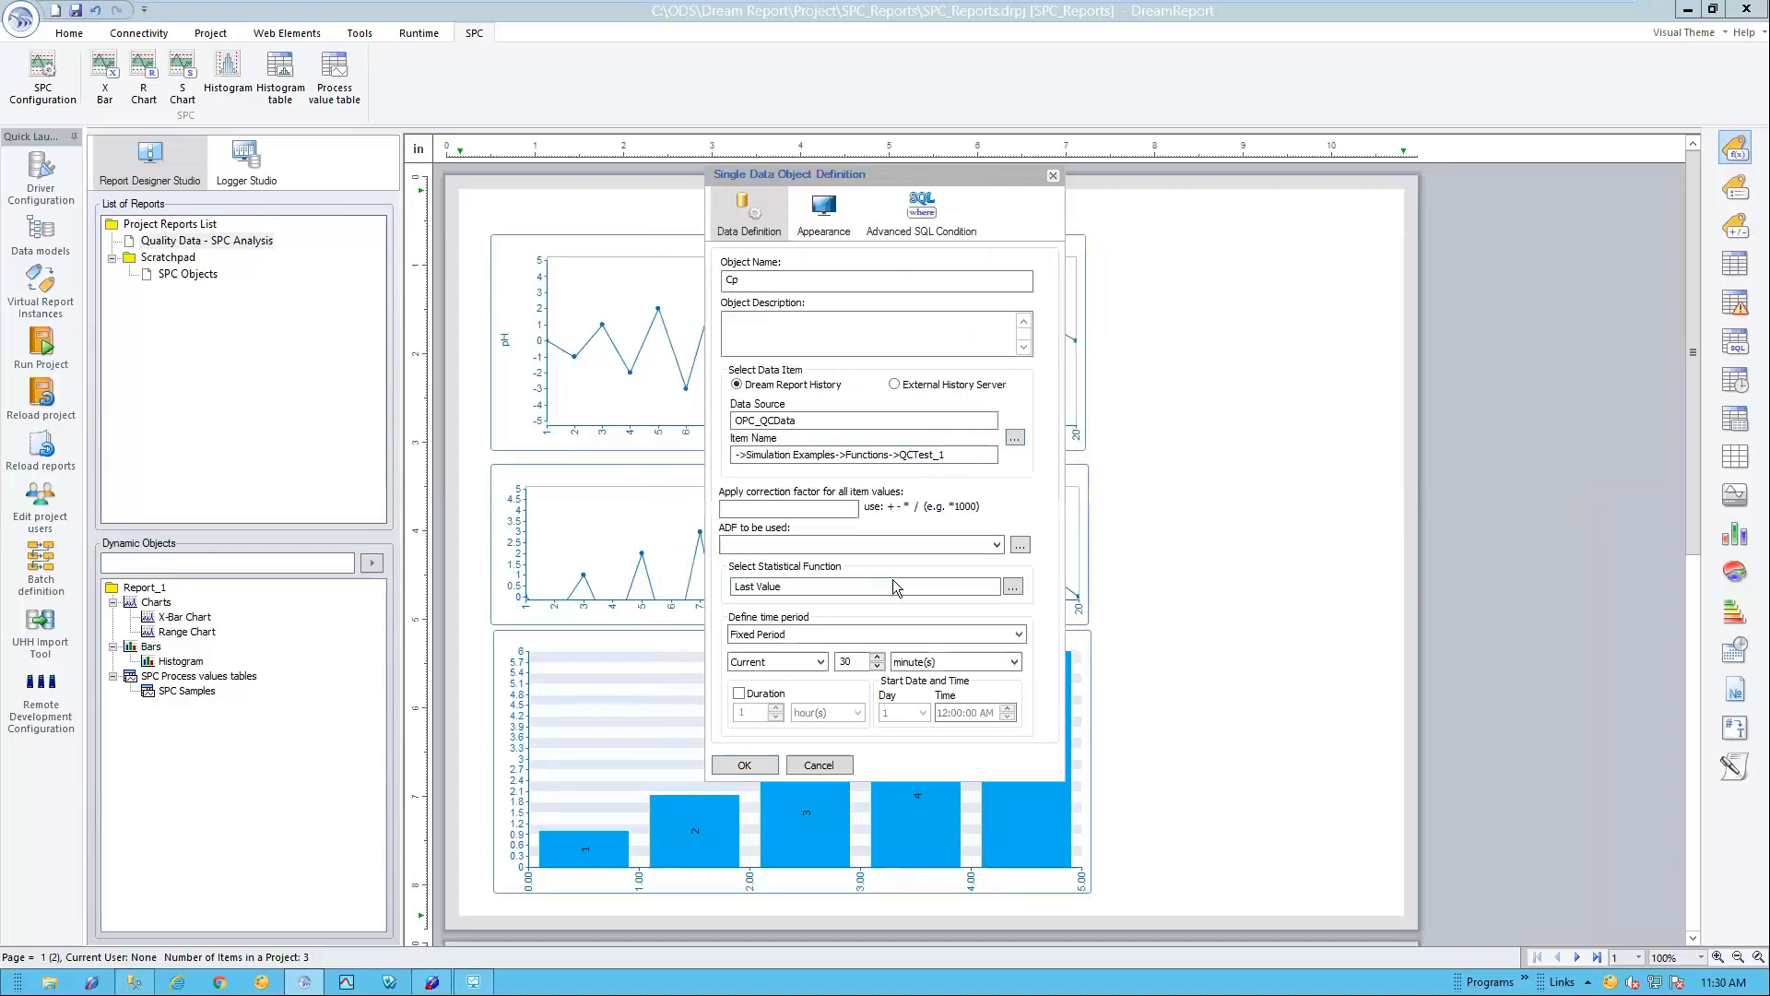
Step: Set the Cp object's statistical function to SPC CP and choose the SPC definition it uses
left_click(1013, 588)
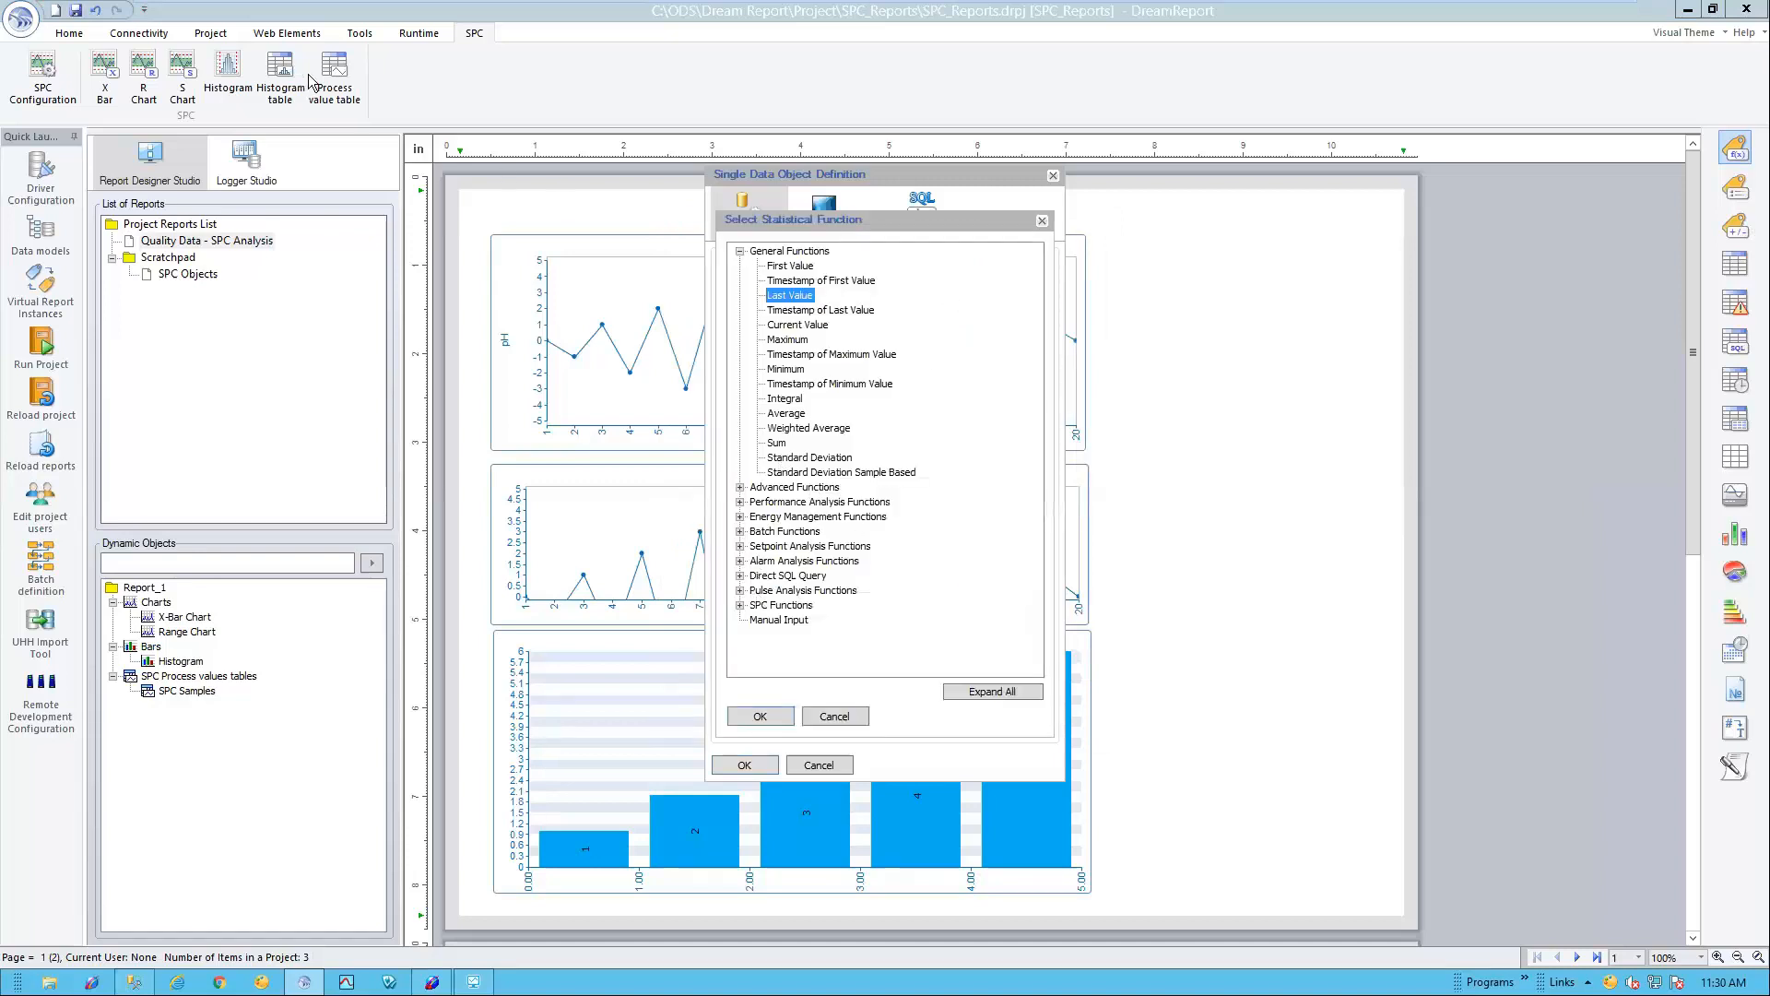
left_click(741, 606)
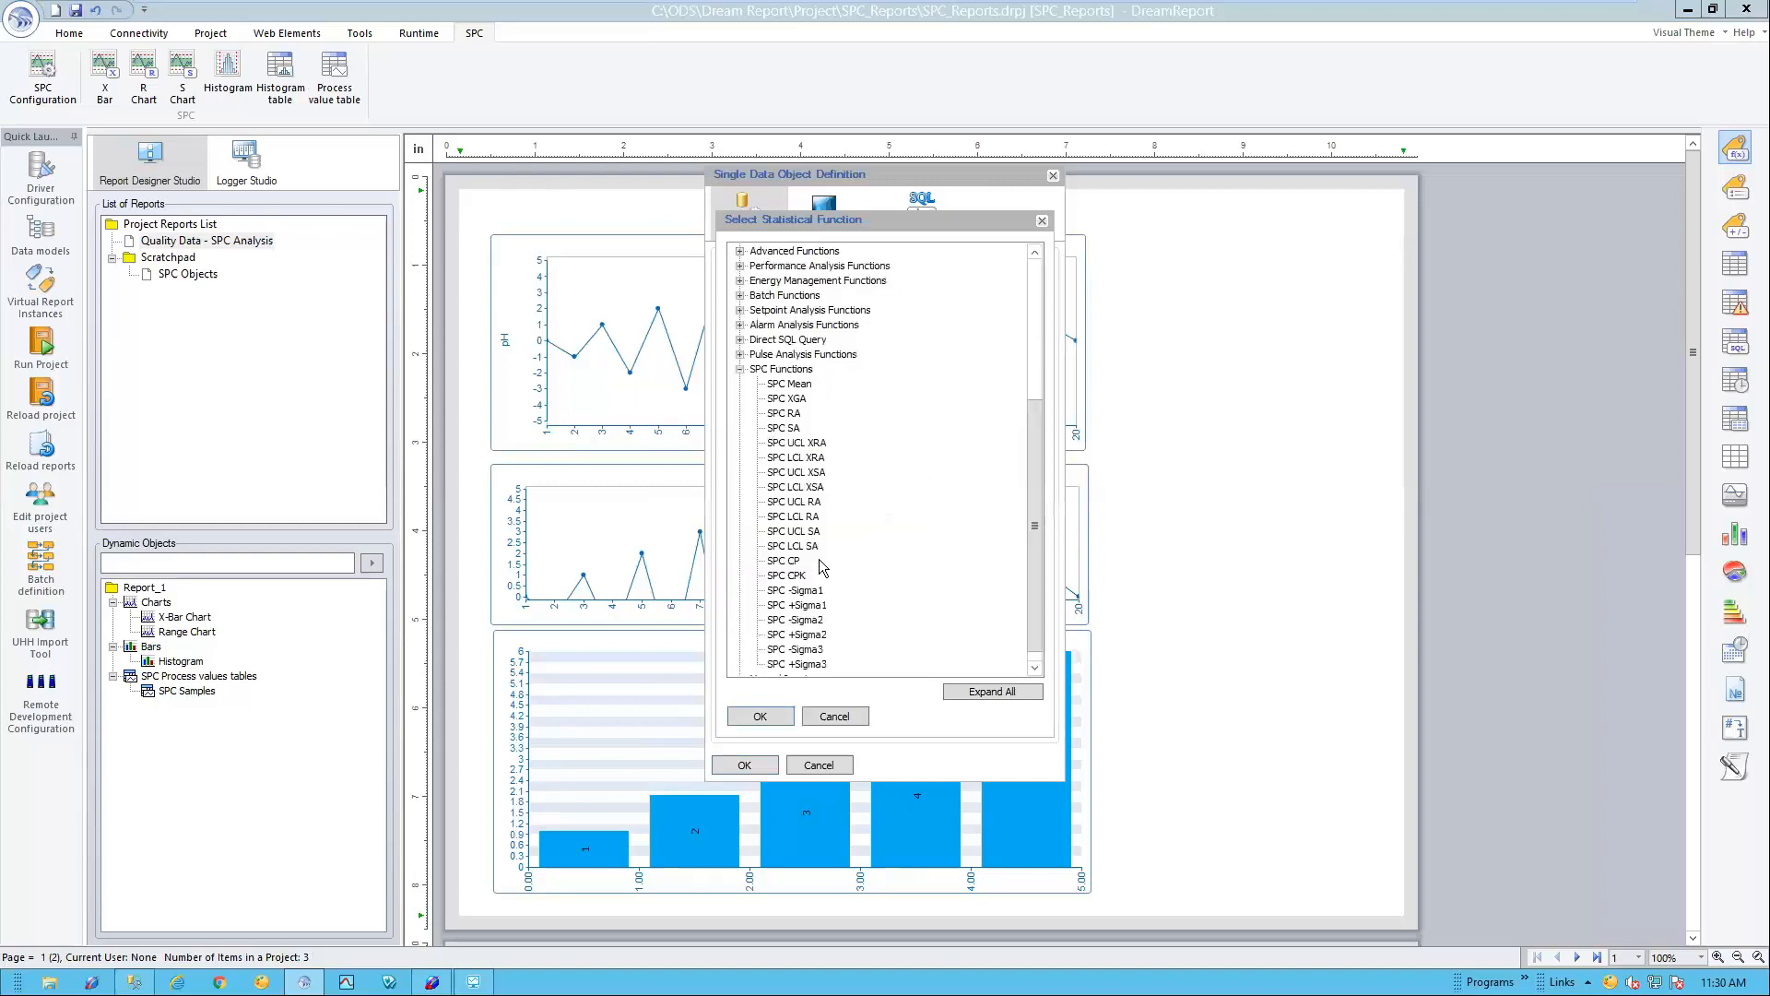
scroll(812, 434, "down", 1)
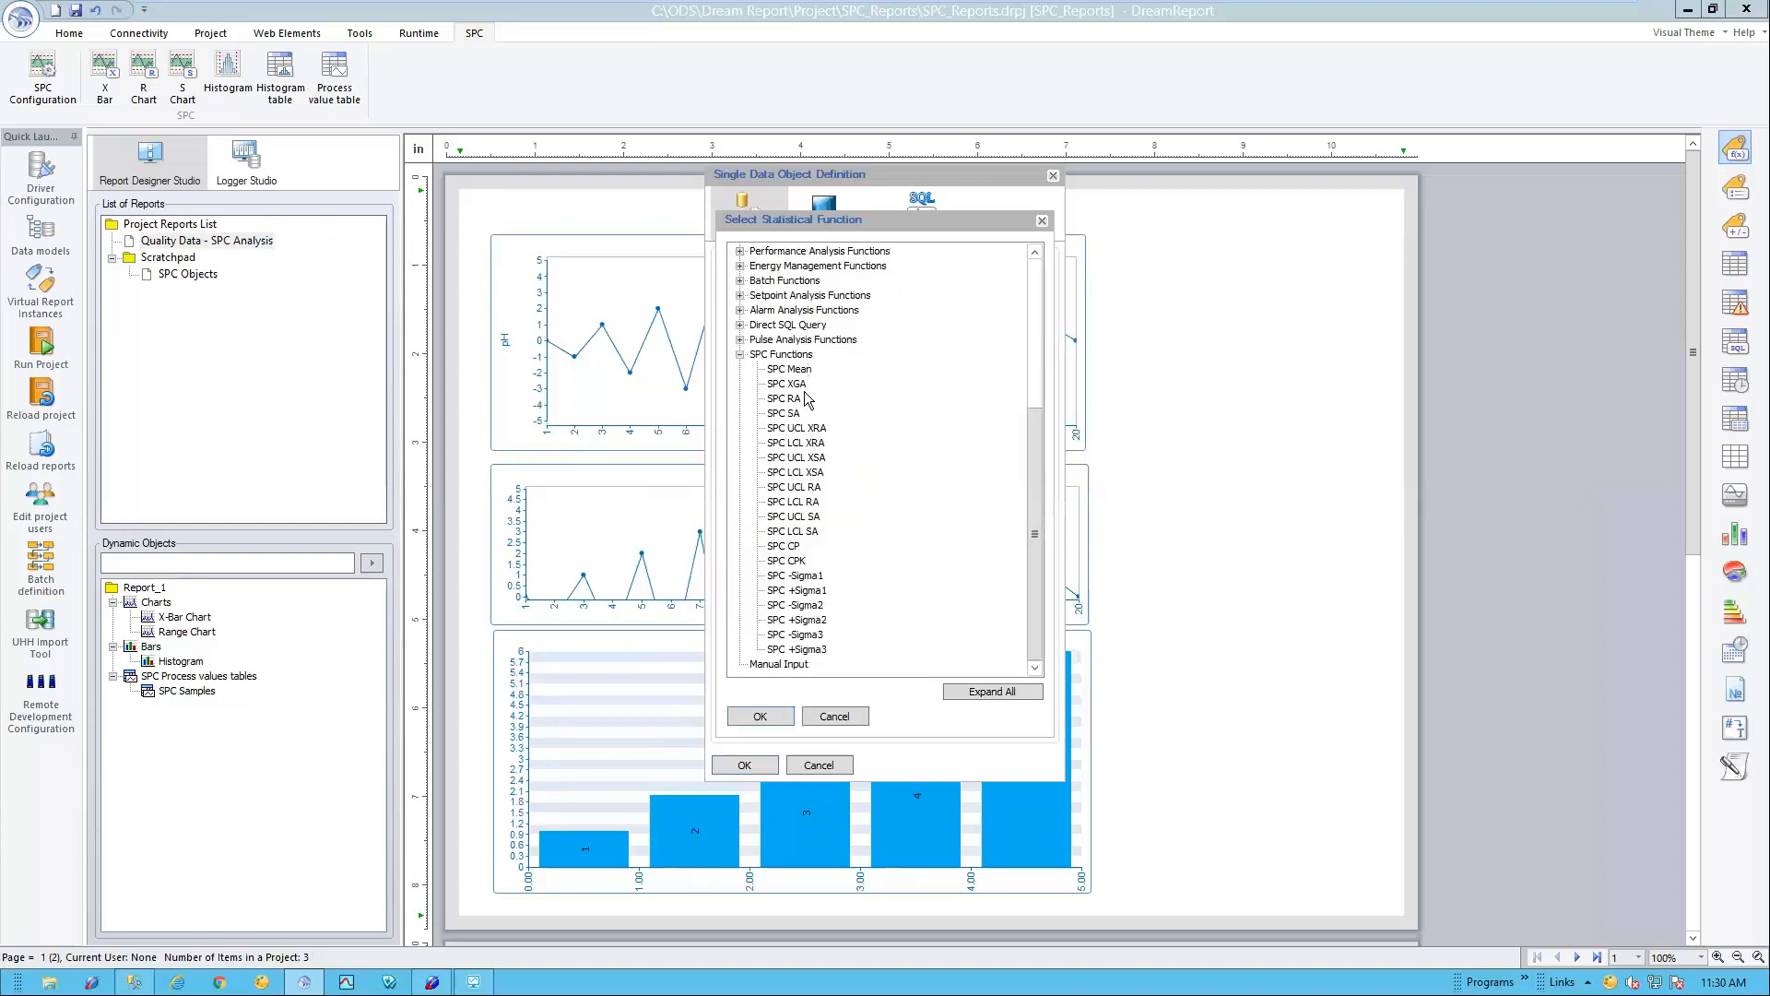
double_click(787, 545)
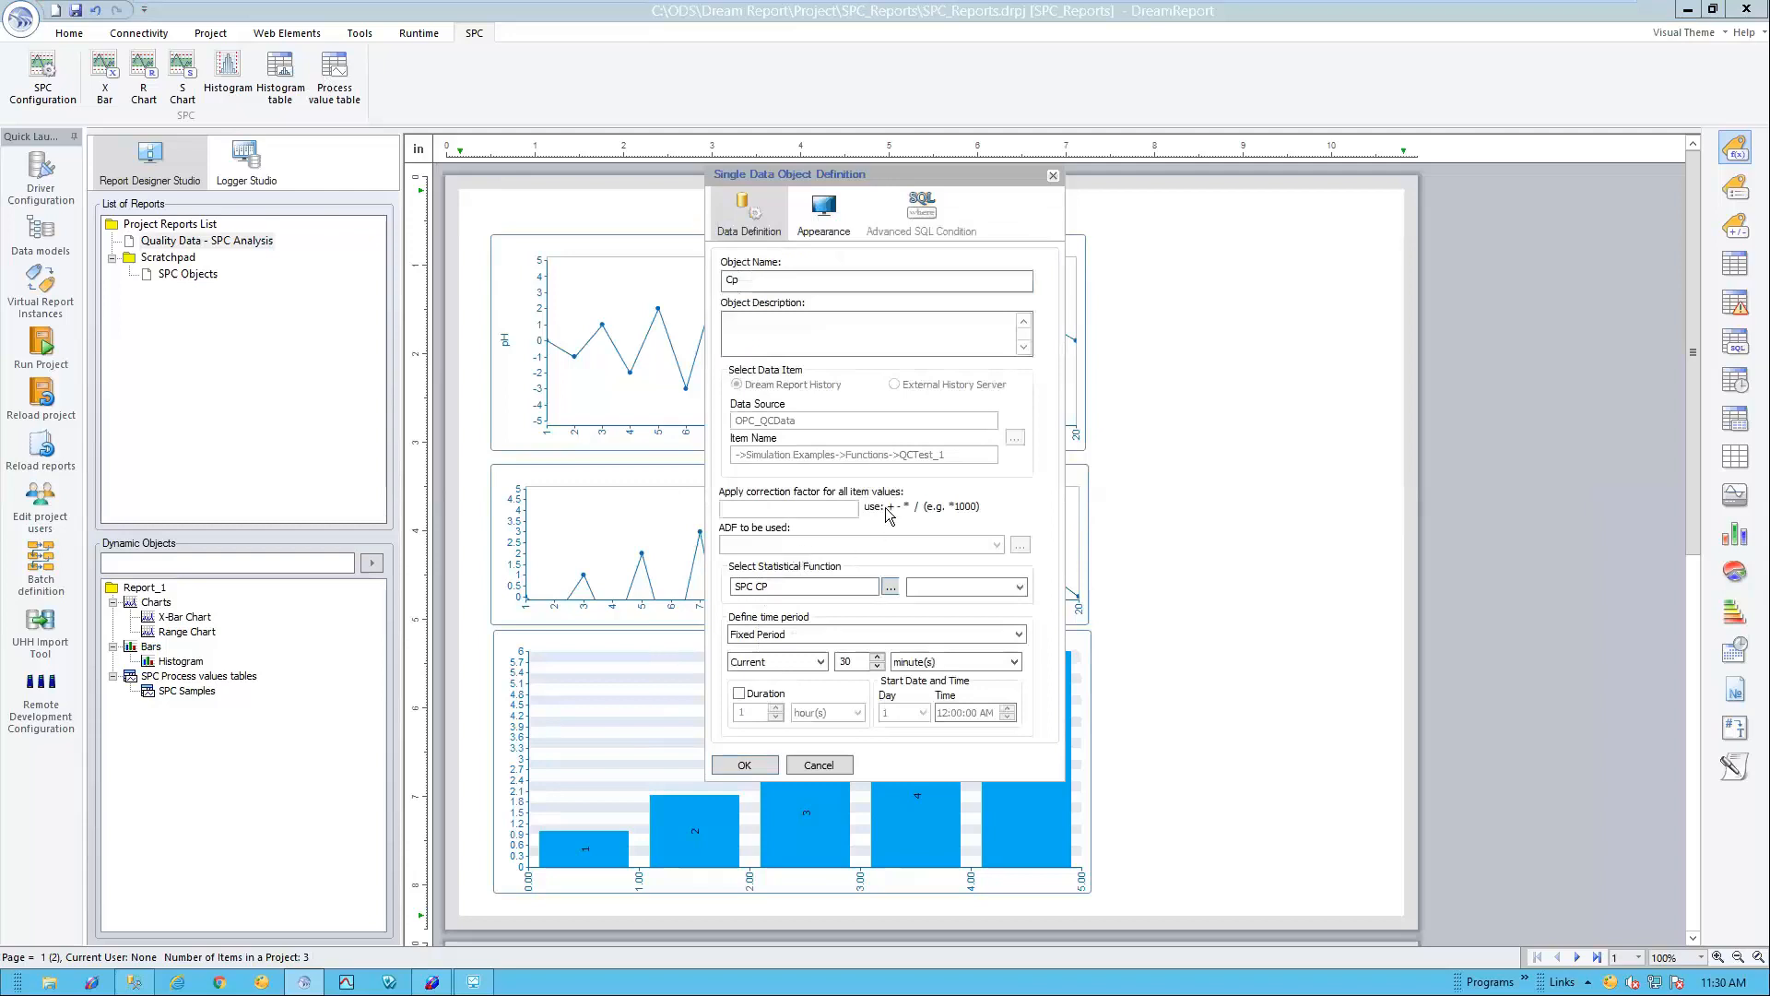
left_click(1016, 590)
left_click(945, 616)
Step: Enable advanced visualization for the Cp object and add a range from 0 to 1 with a red background
left_click(835, 214)
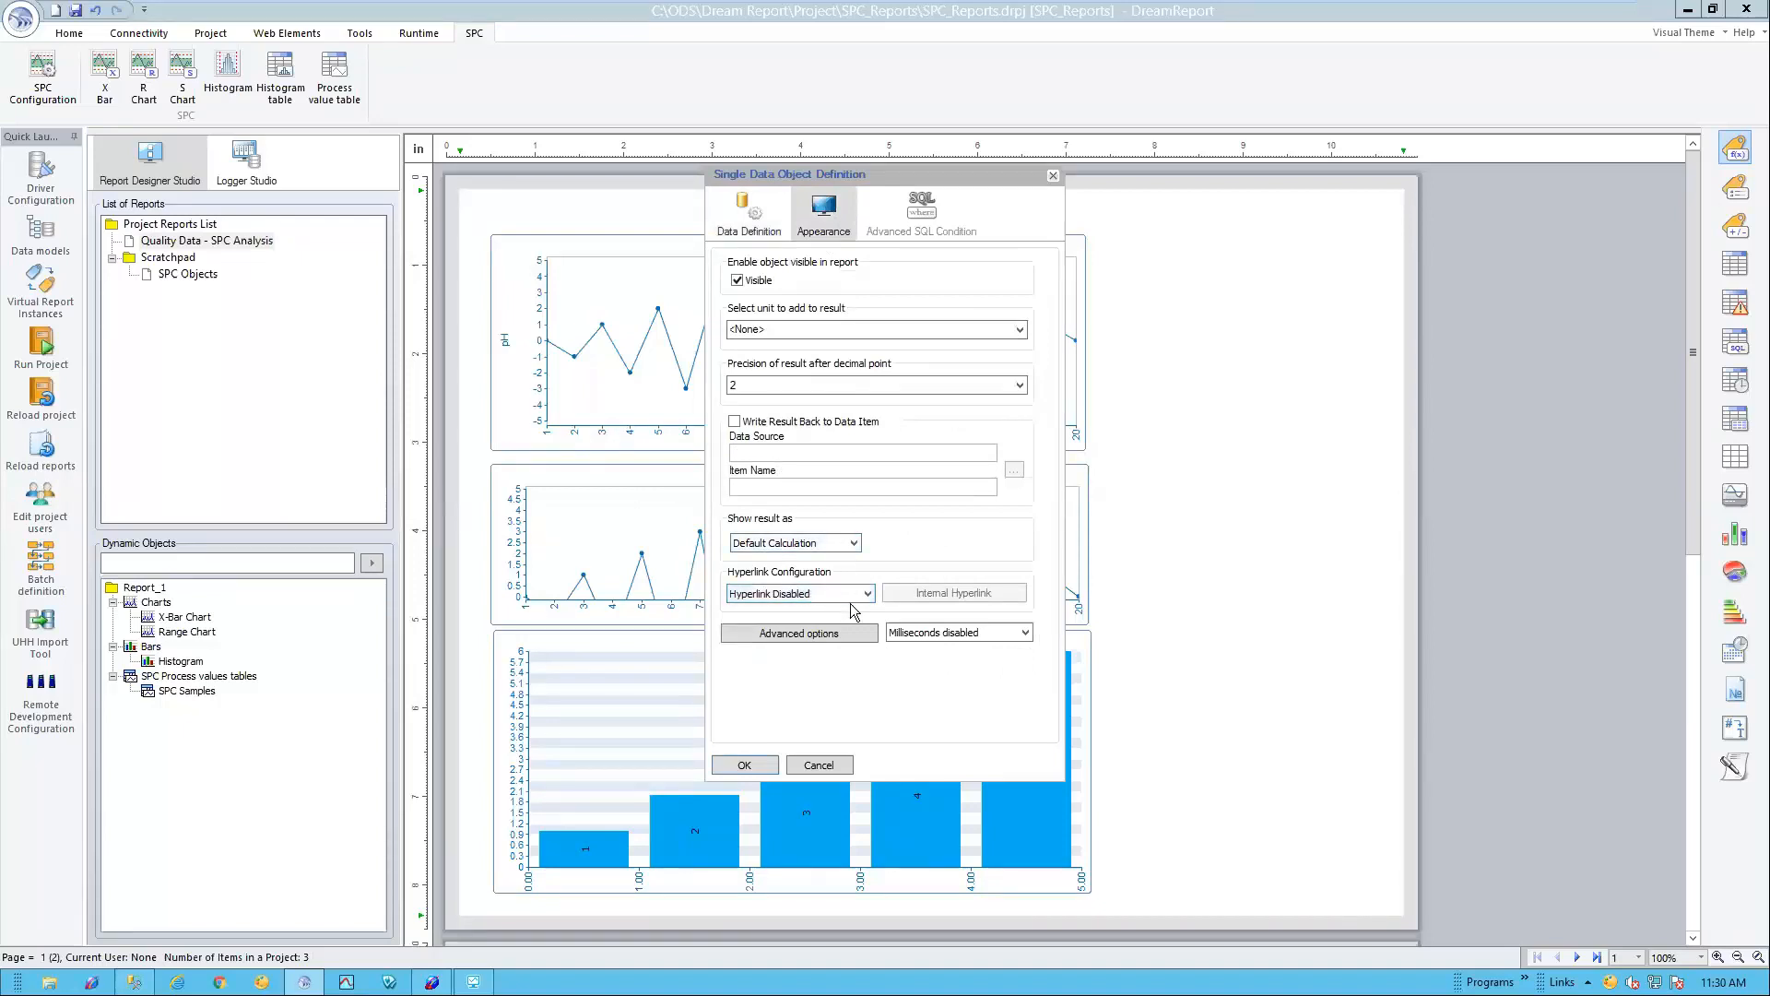
left_click(837, 632)
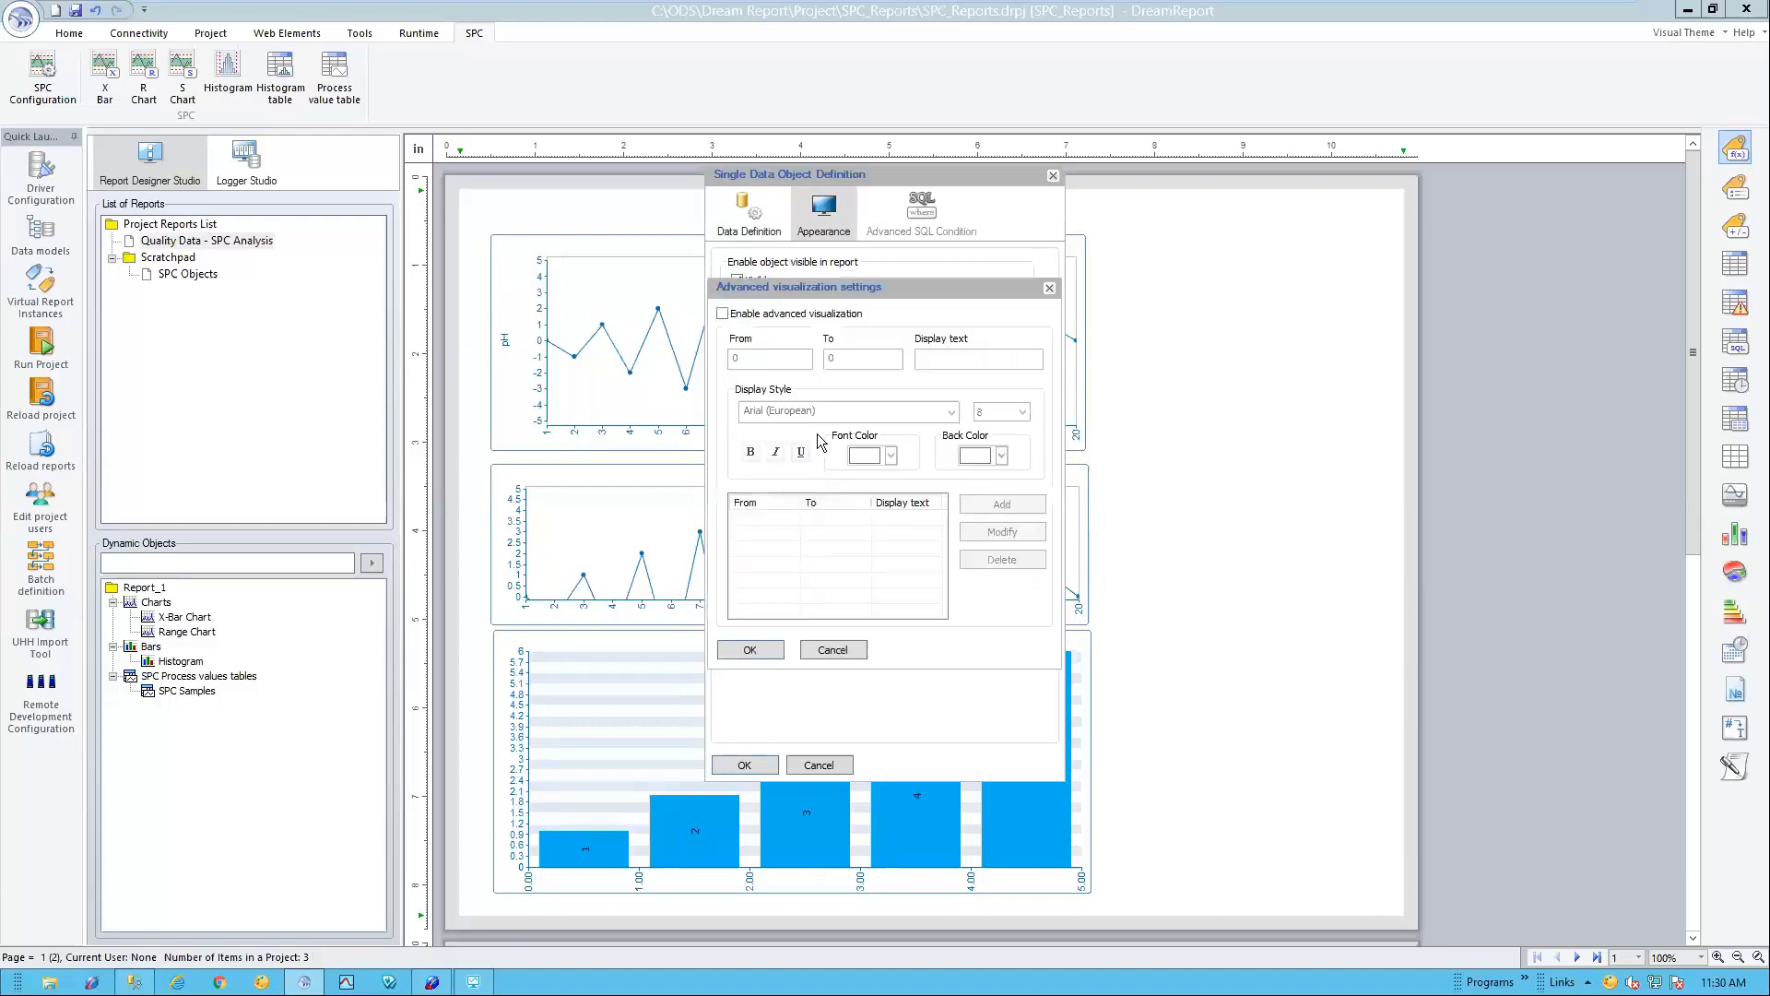
left_click(754, 315)
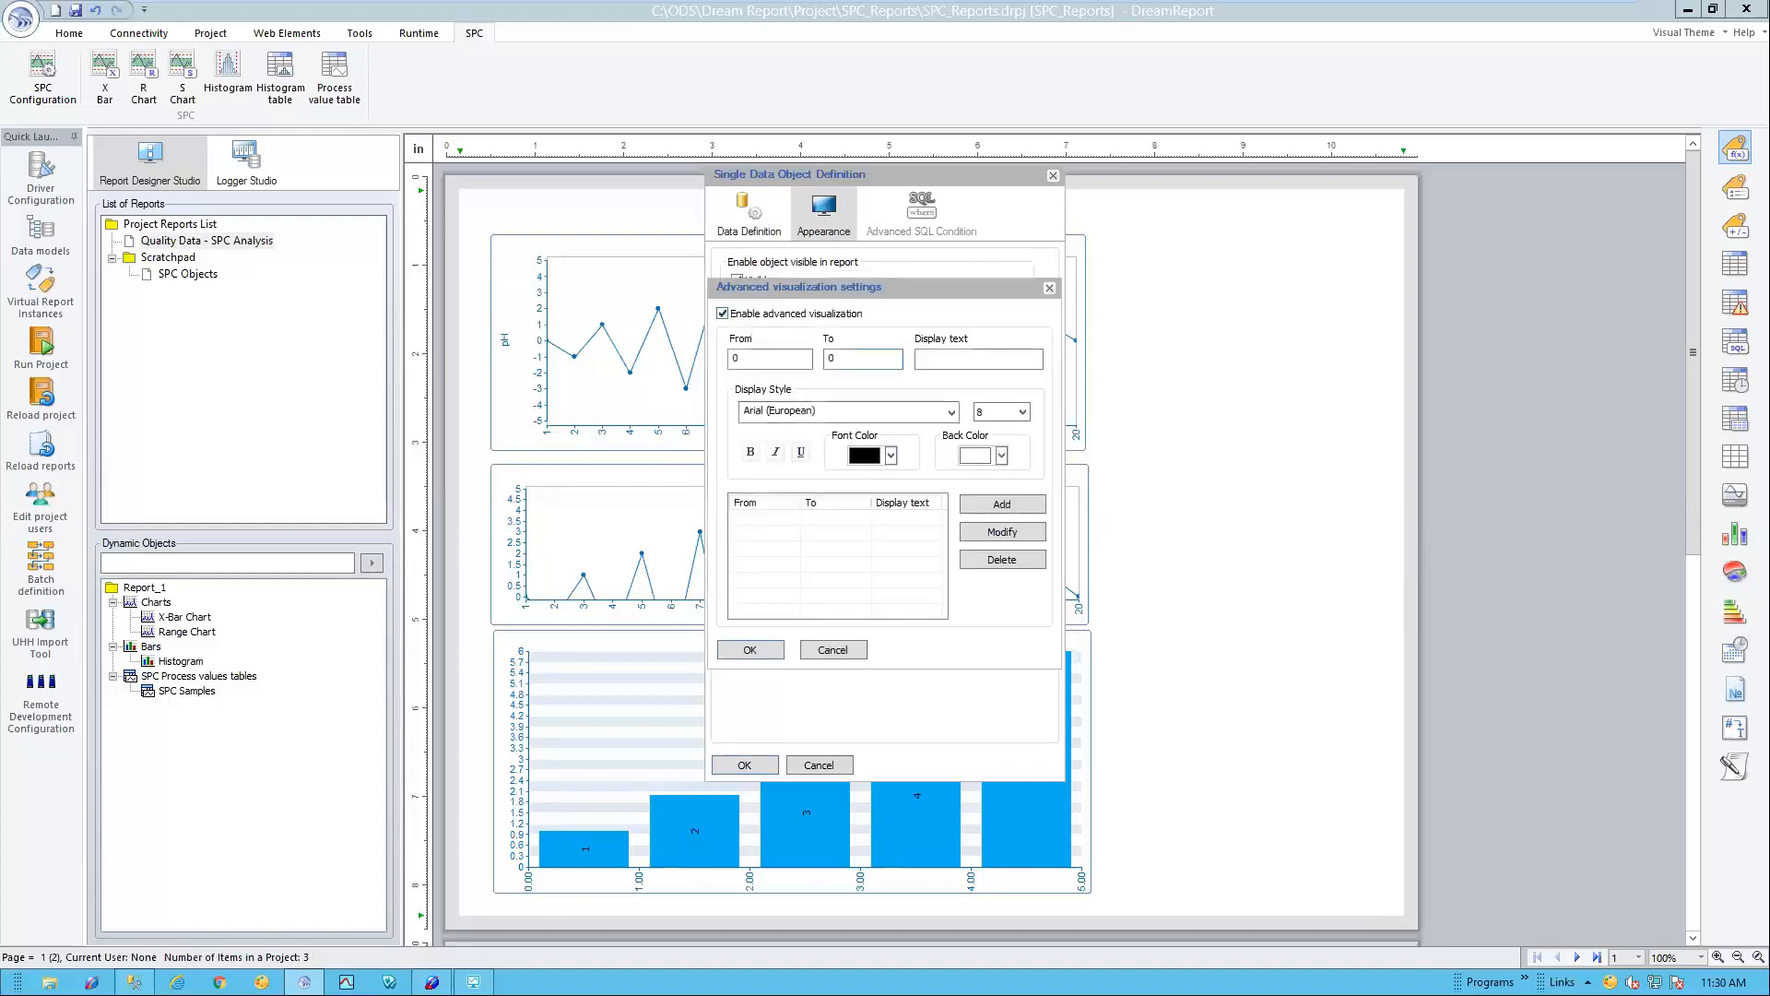
key("BackSpace")
type("1")
left_click(1002, 455)
left_click(986, 589)
left_click(1001, 504)
Step: Add a visualization range from 1 to 1.33 with a yellow background for the Cp object
key("BackSpace")
type("1")
key("Tab")
type("1.33")
left_click(1002, 456)
left_click(1014, 587)
left_click(991, 504)
Step: Add a visualization range from 1.33 to 999 with a green background and confirm the Cp object's definition
type("1")
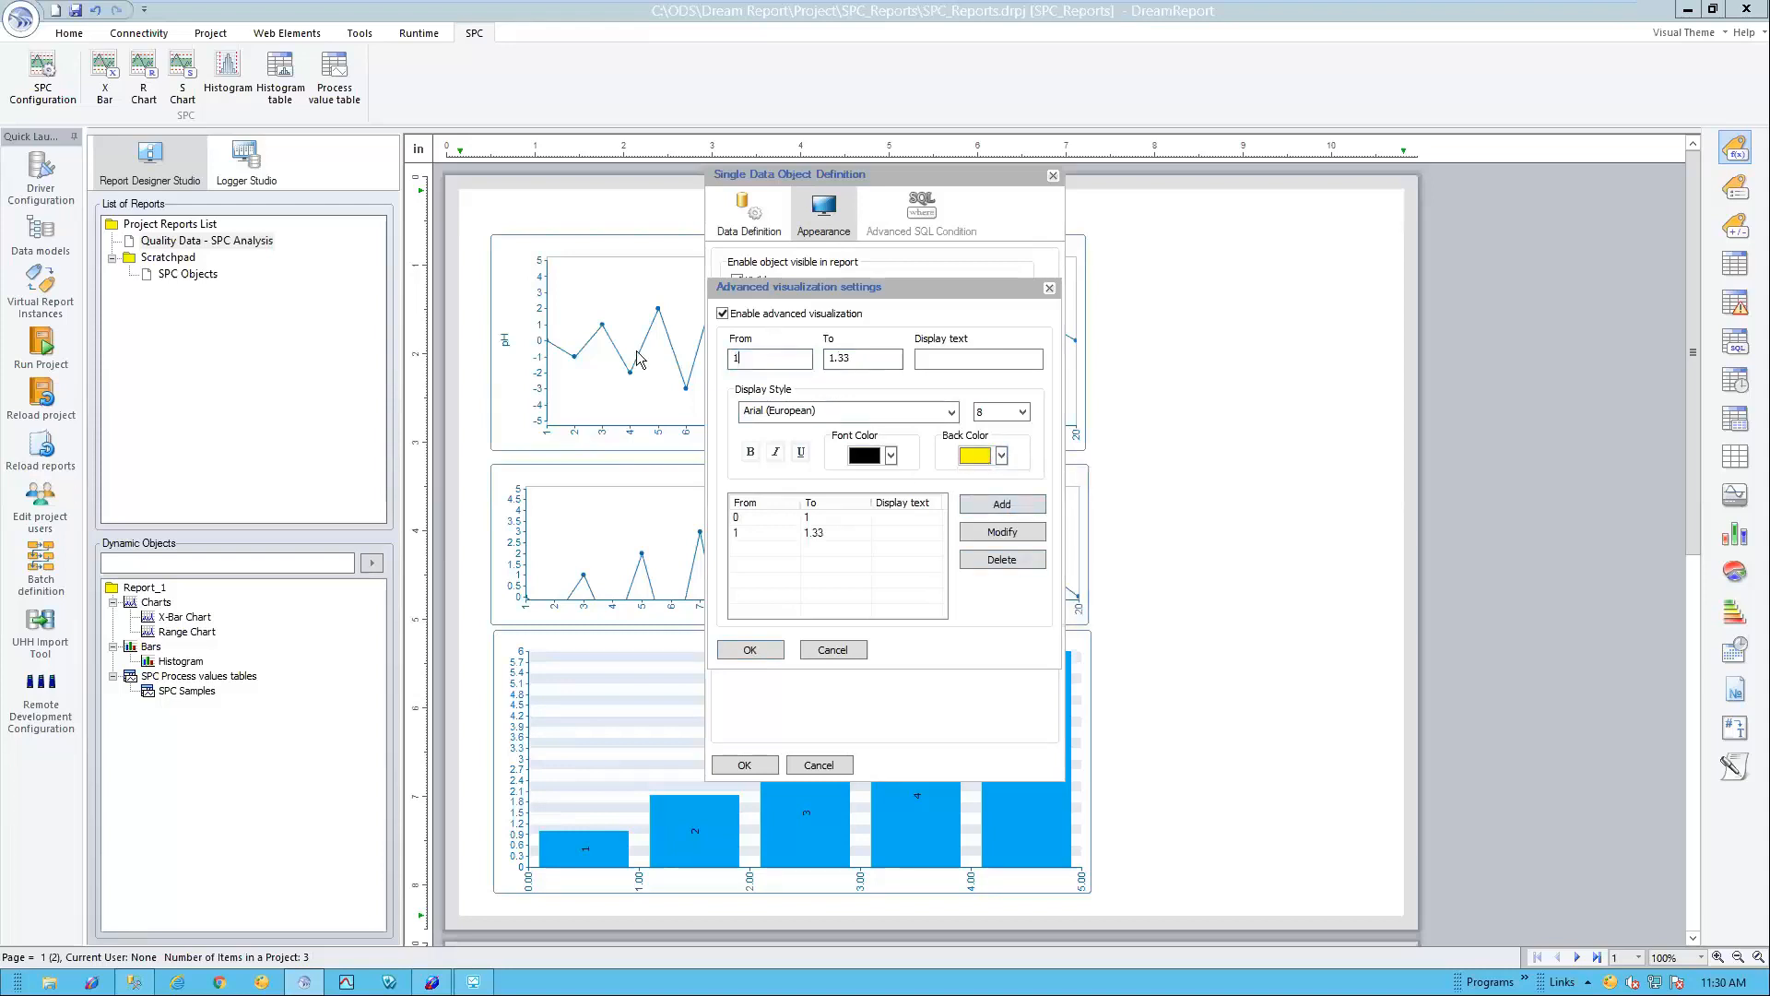
type(".33")
double_click(839, 357)
type("999")
left_click(1002, 455)
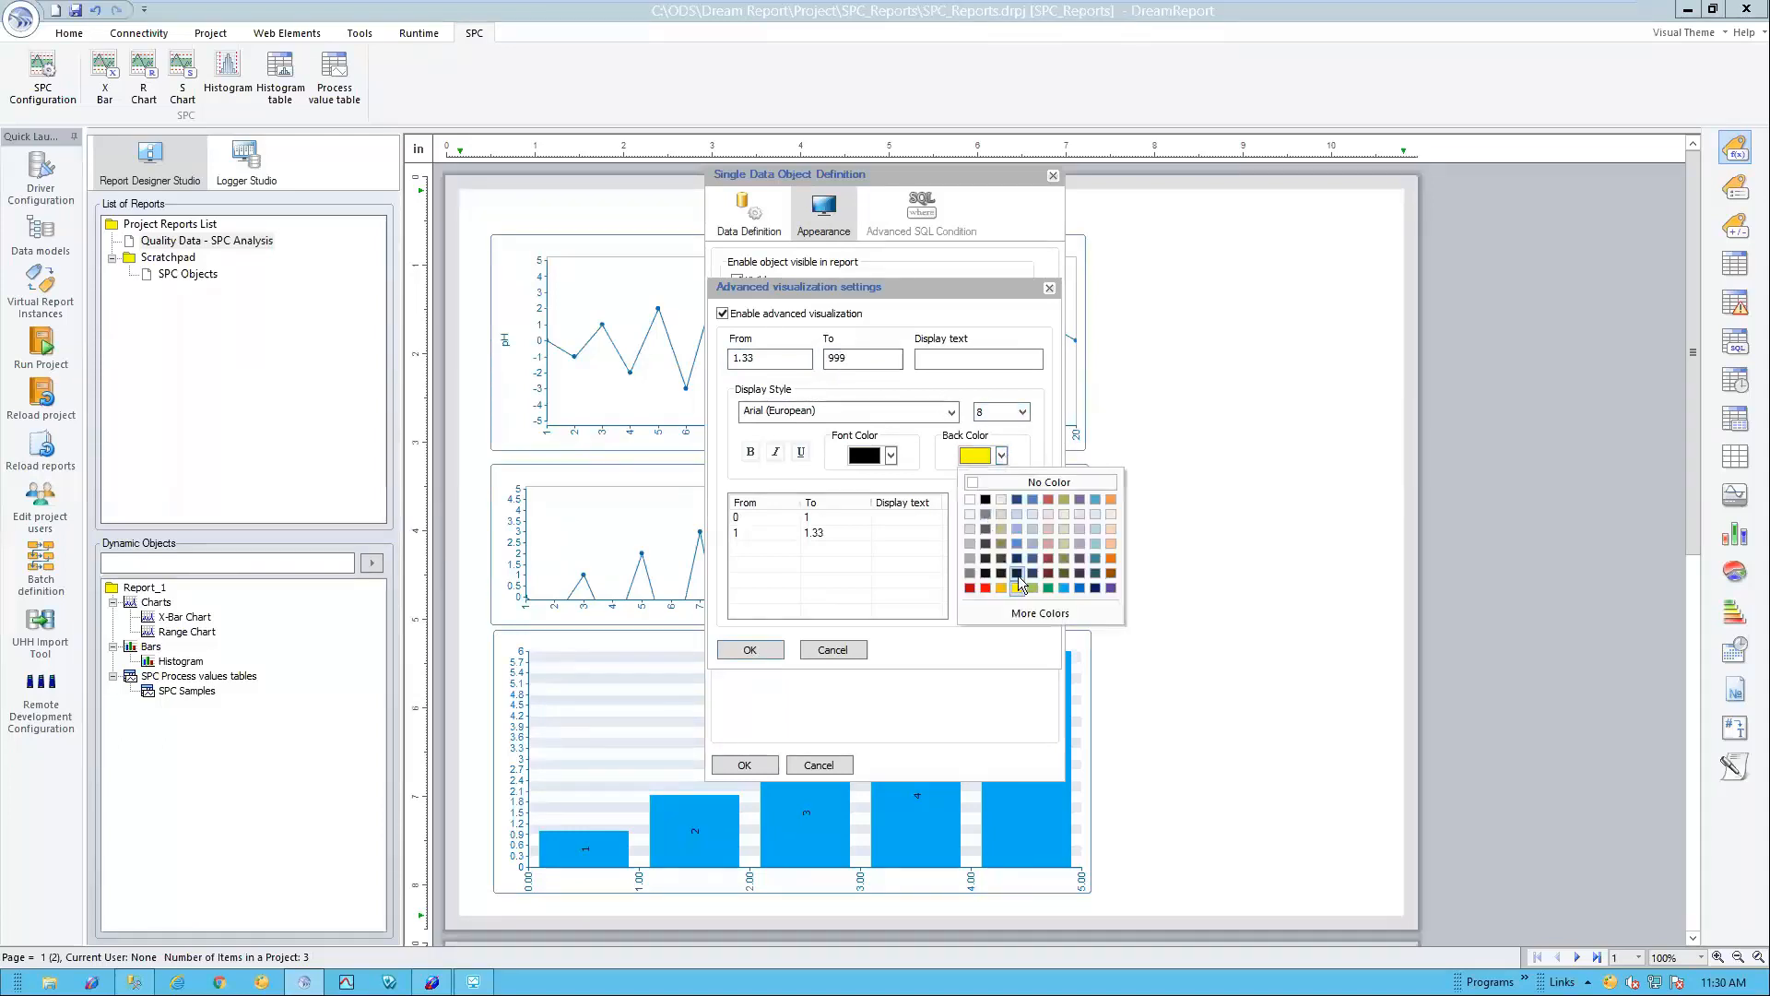
left_click(1047, 589)
left_click(1002, 509)
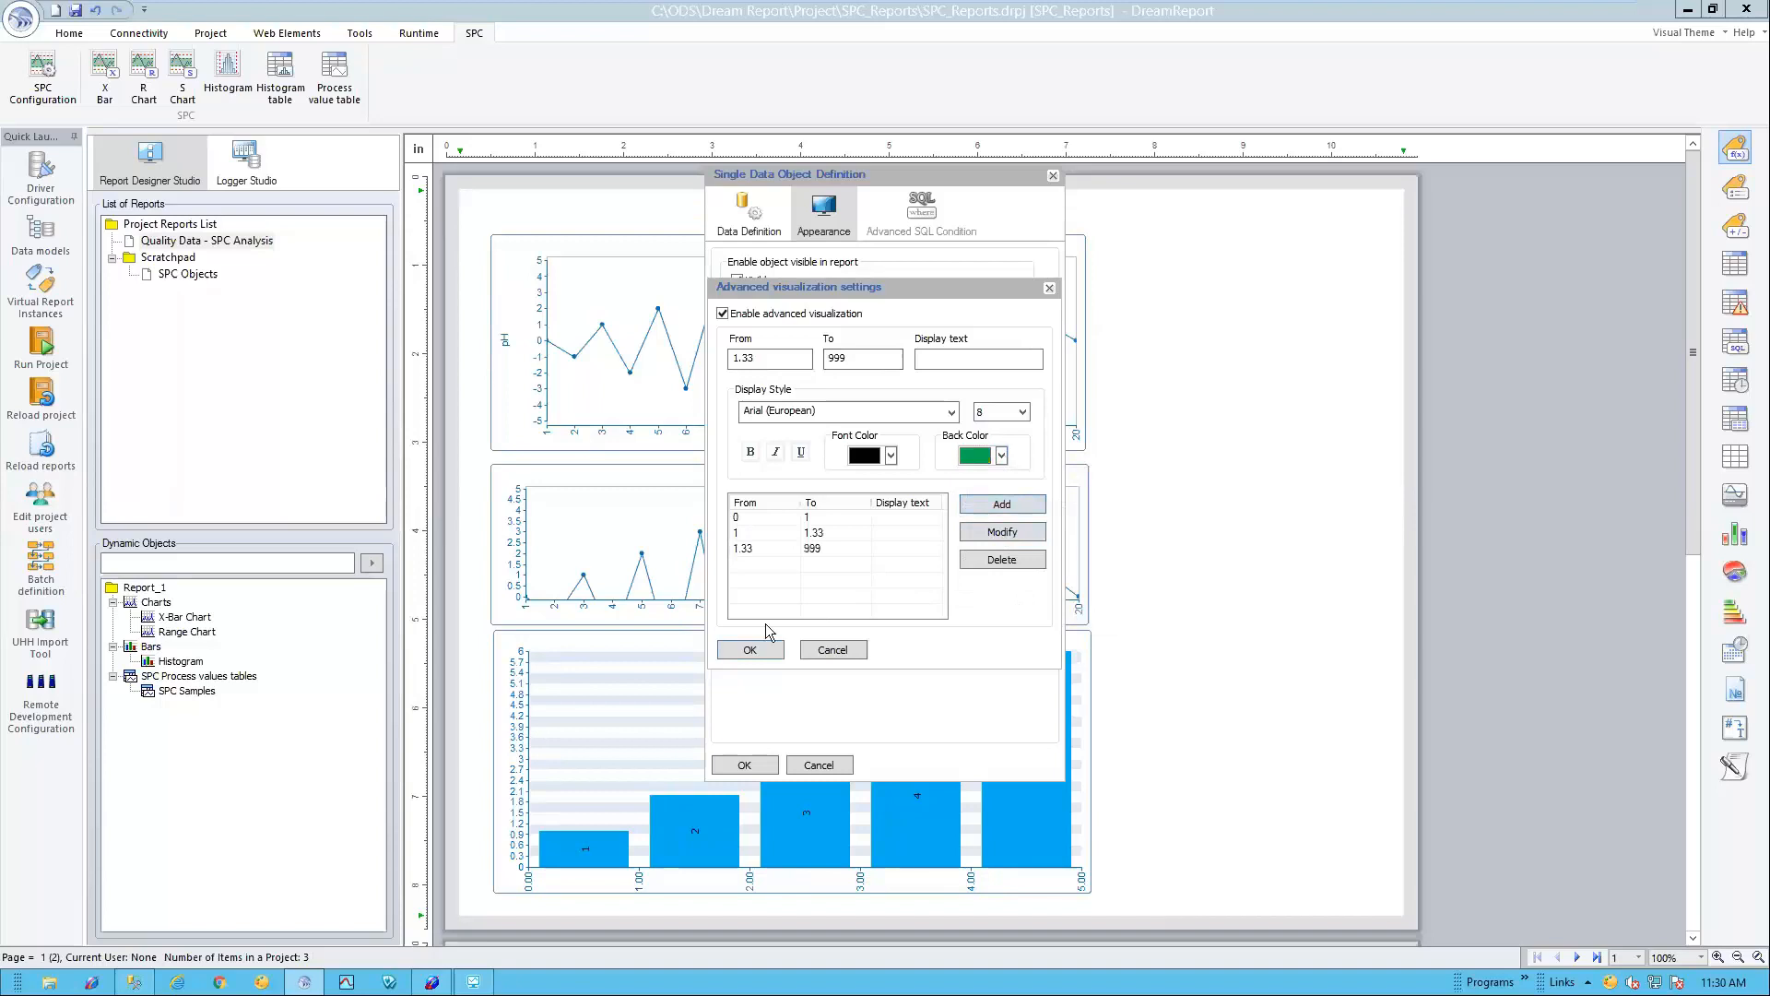
left_click(750, 650)
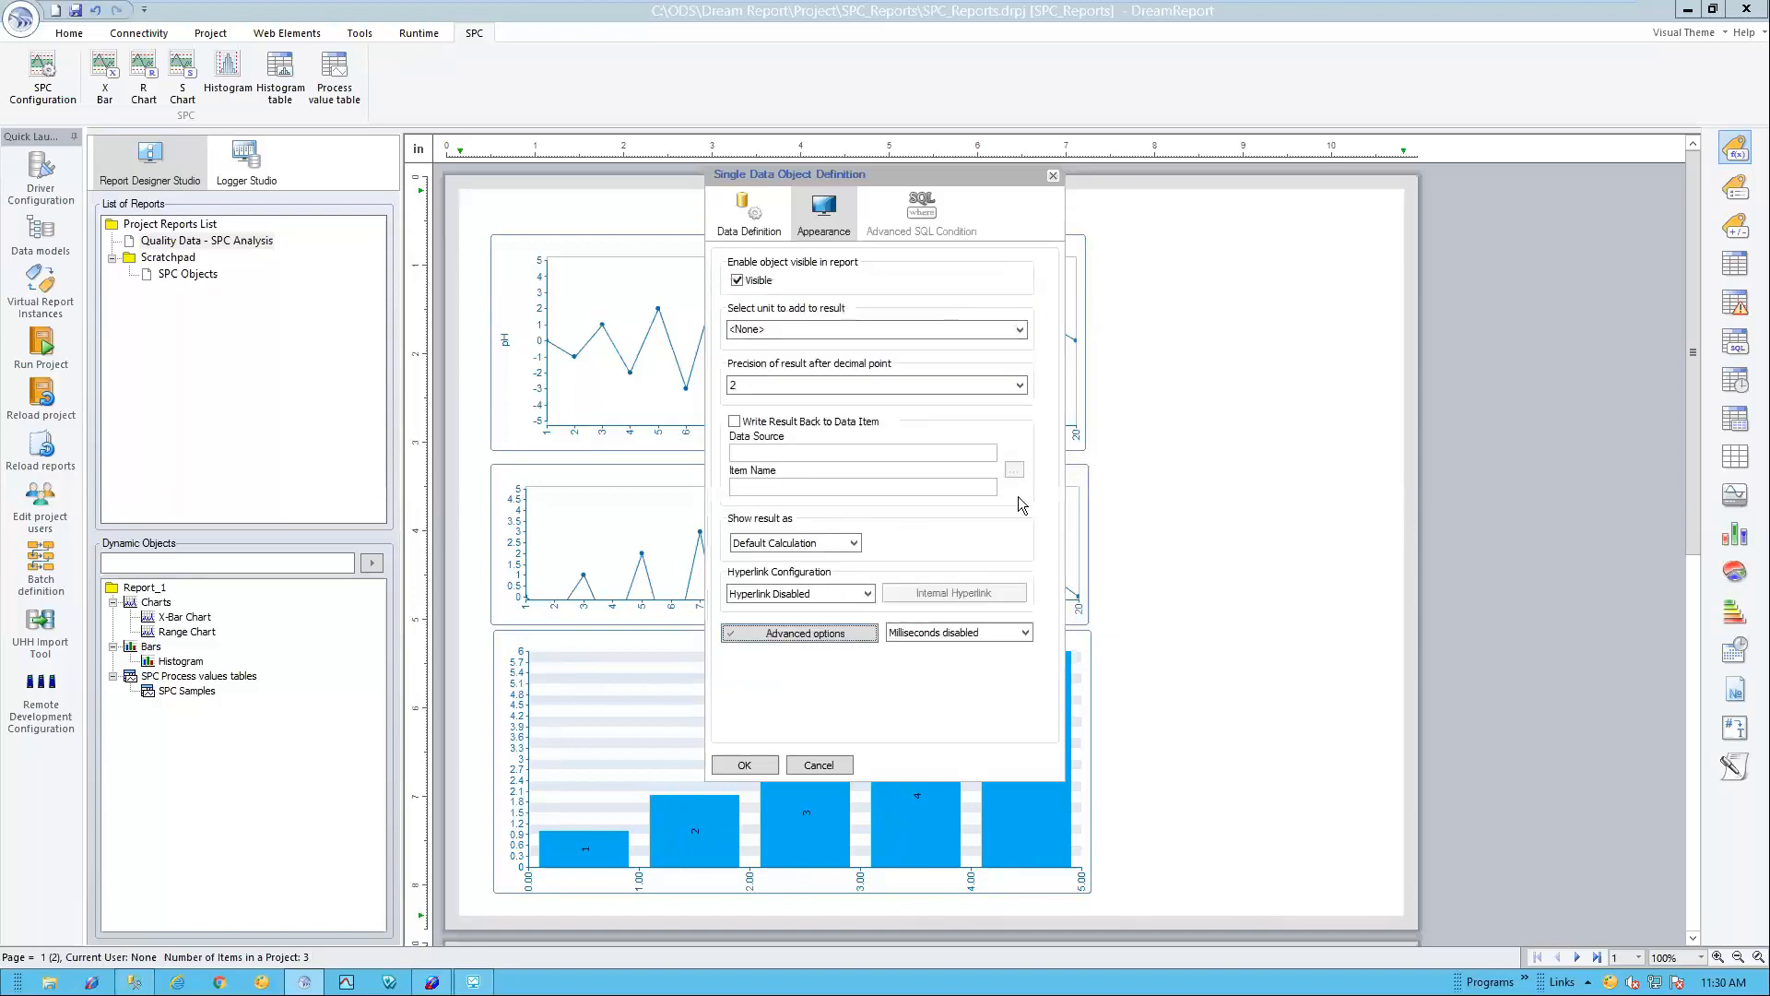
left_click(744, 765)
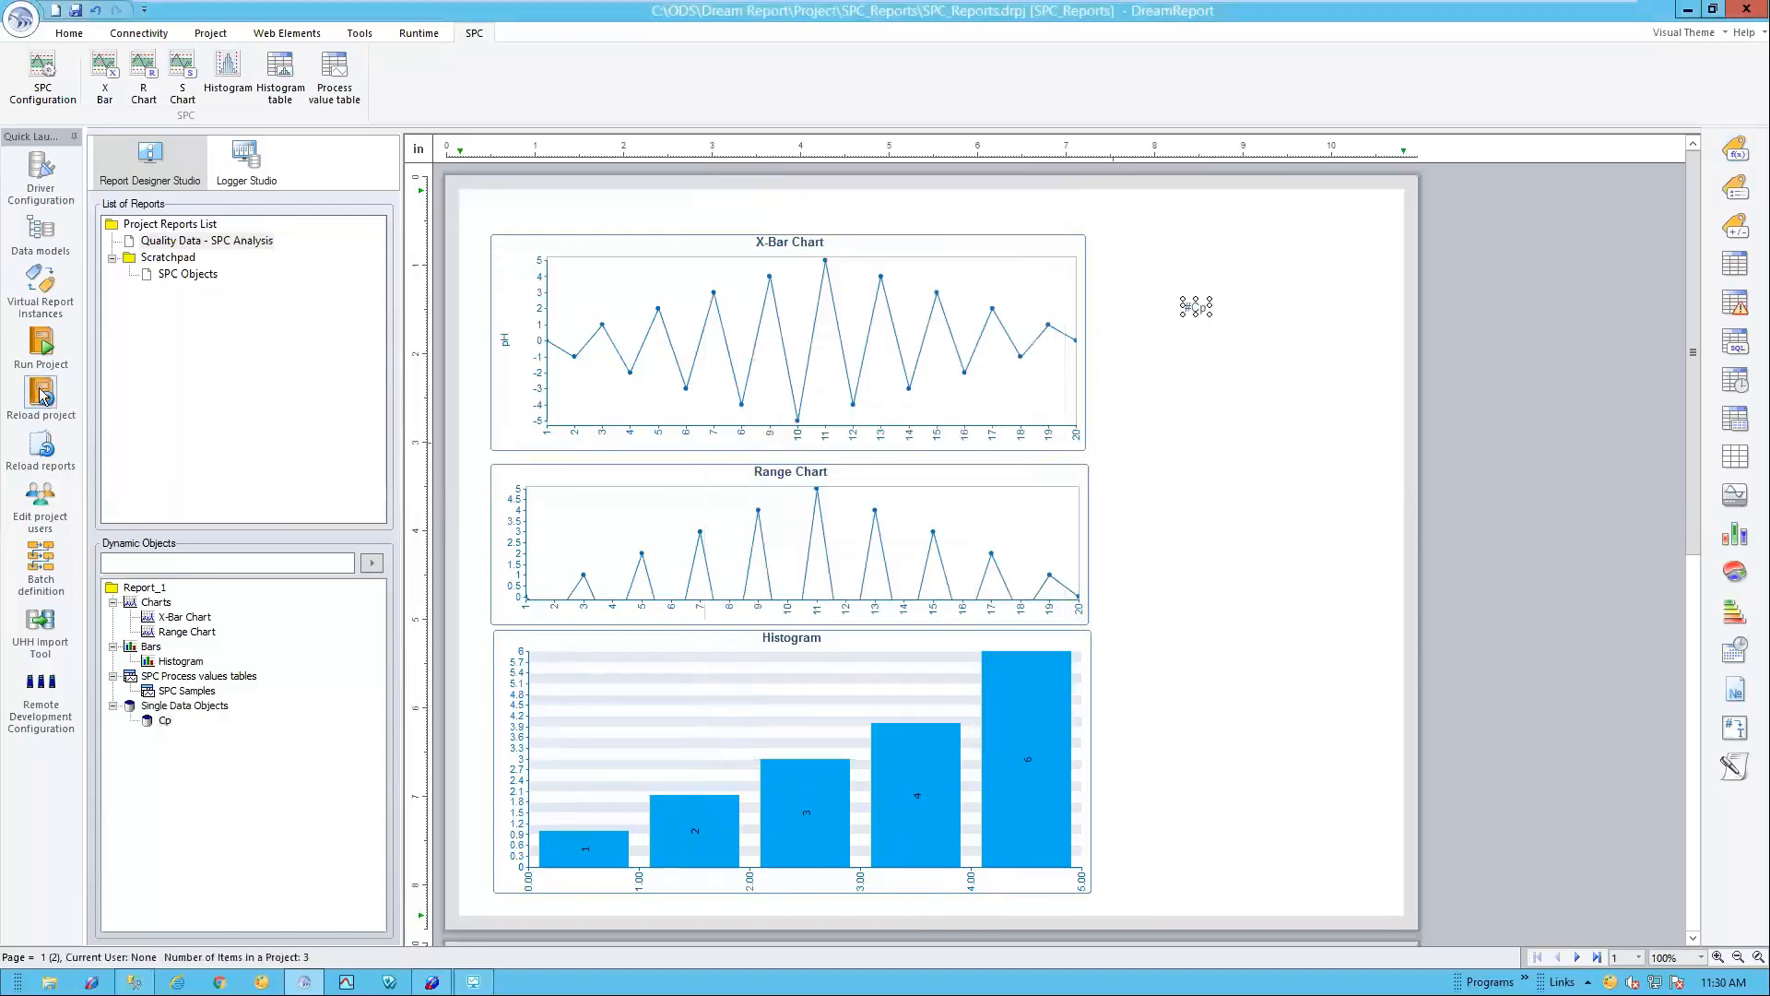
Step: Reload the reports for runtime, generate the Quality Data - SPC Analysis report as PDF, and close it to return to the designer
left_click(40, 445)
left_click(841, 540)
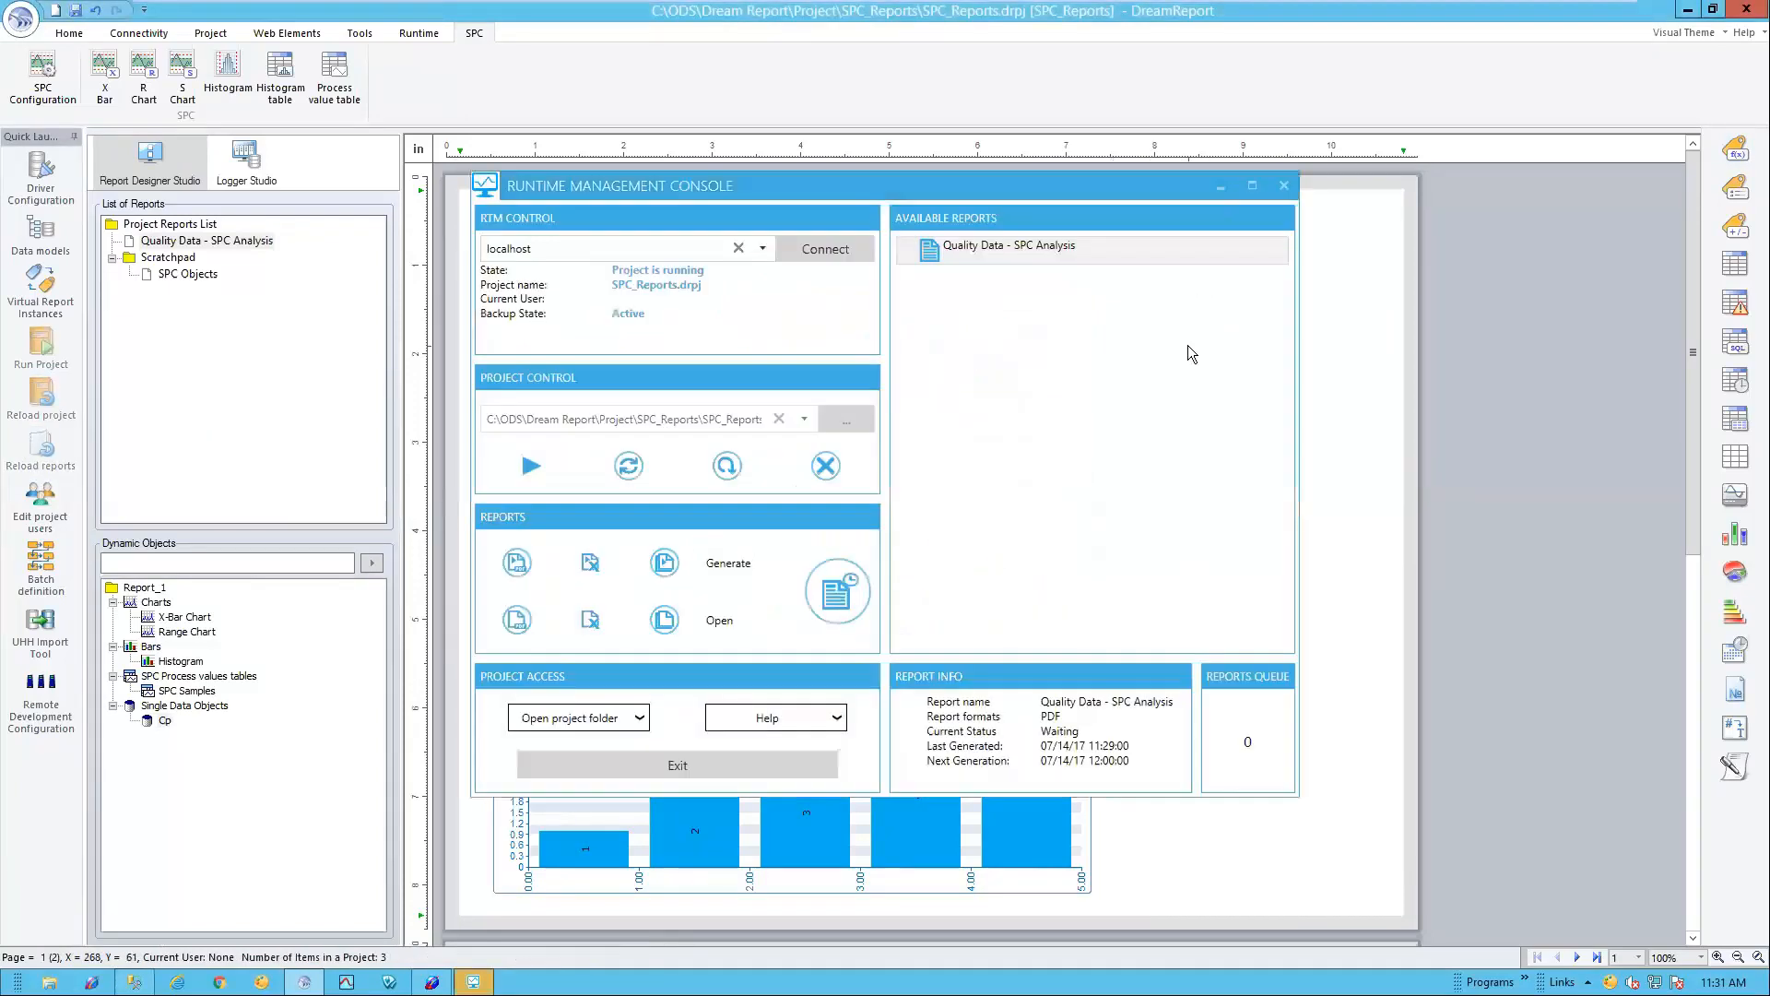
left_click(1115, 246)
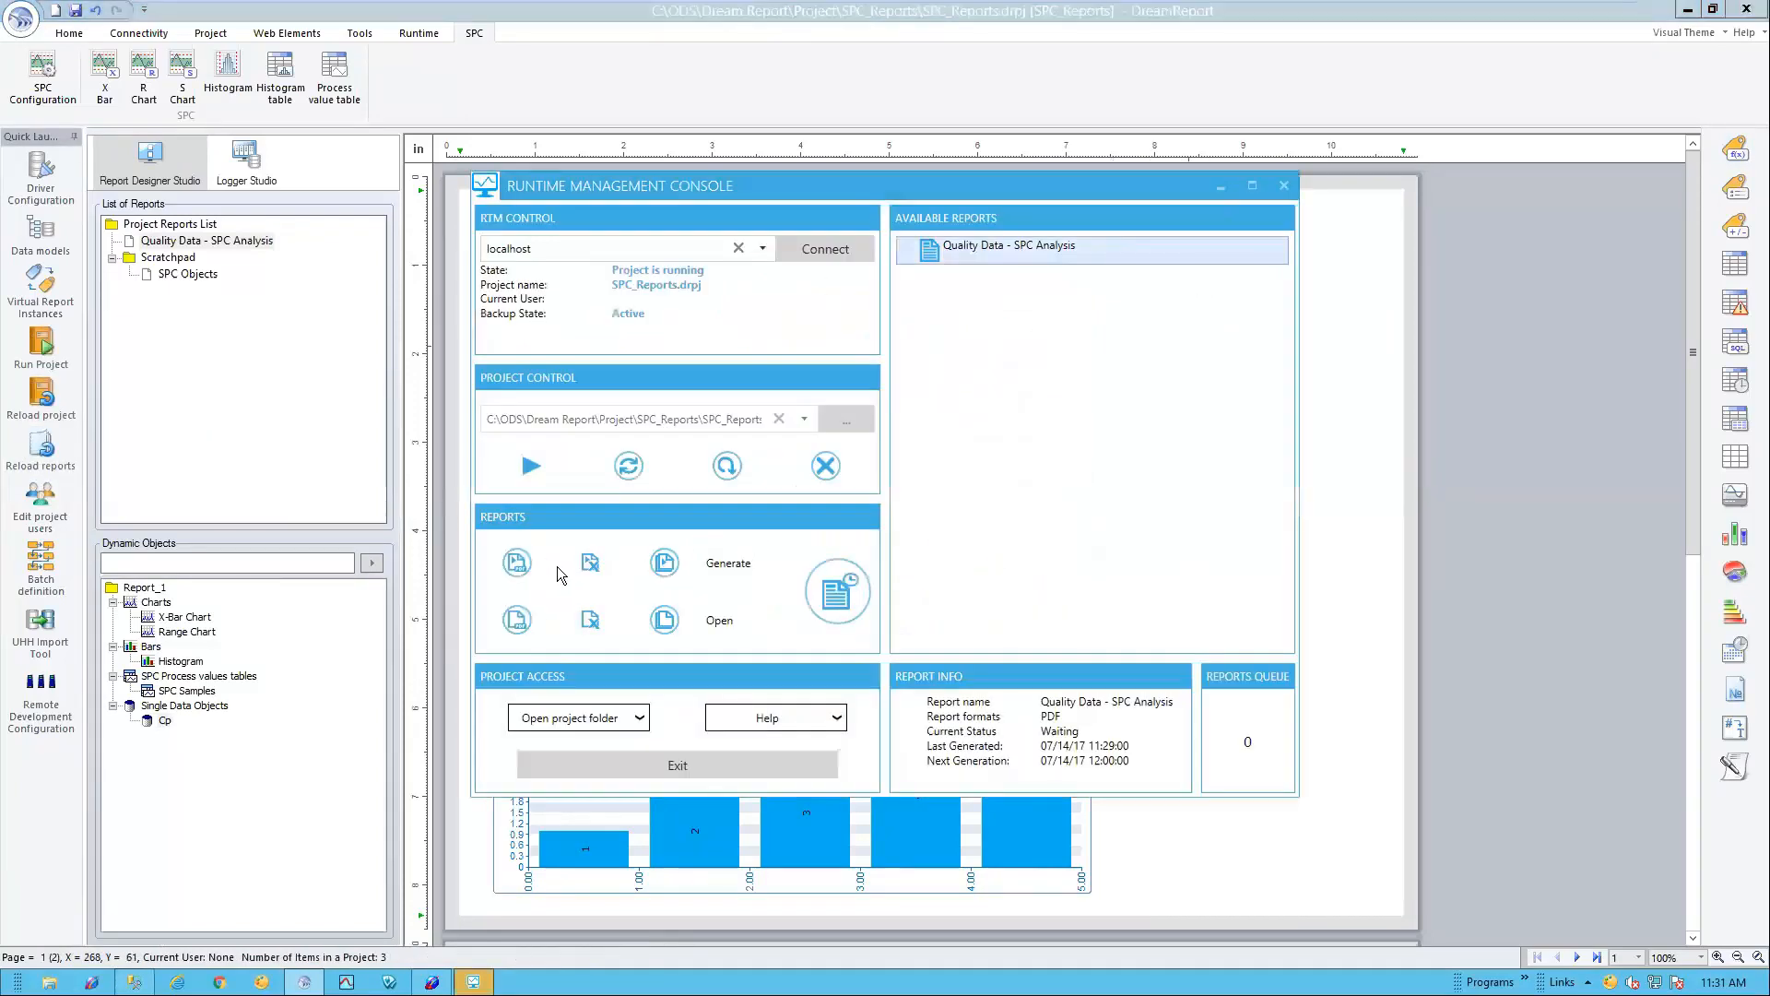
left_click(516, 563)
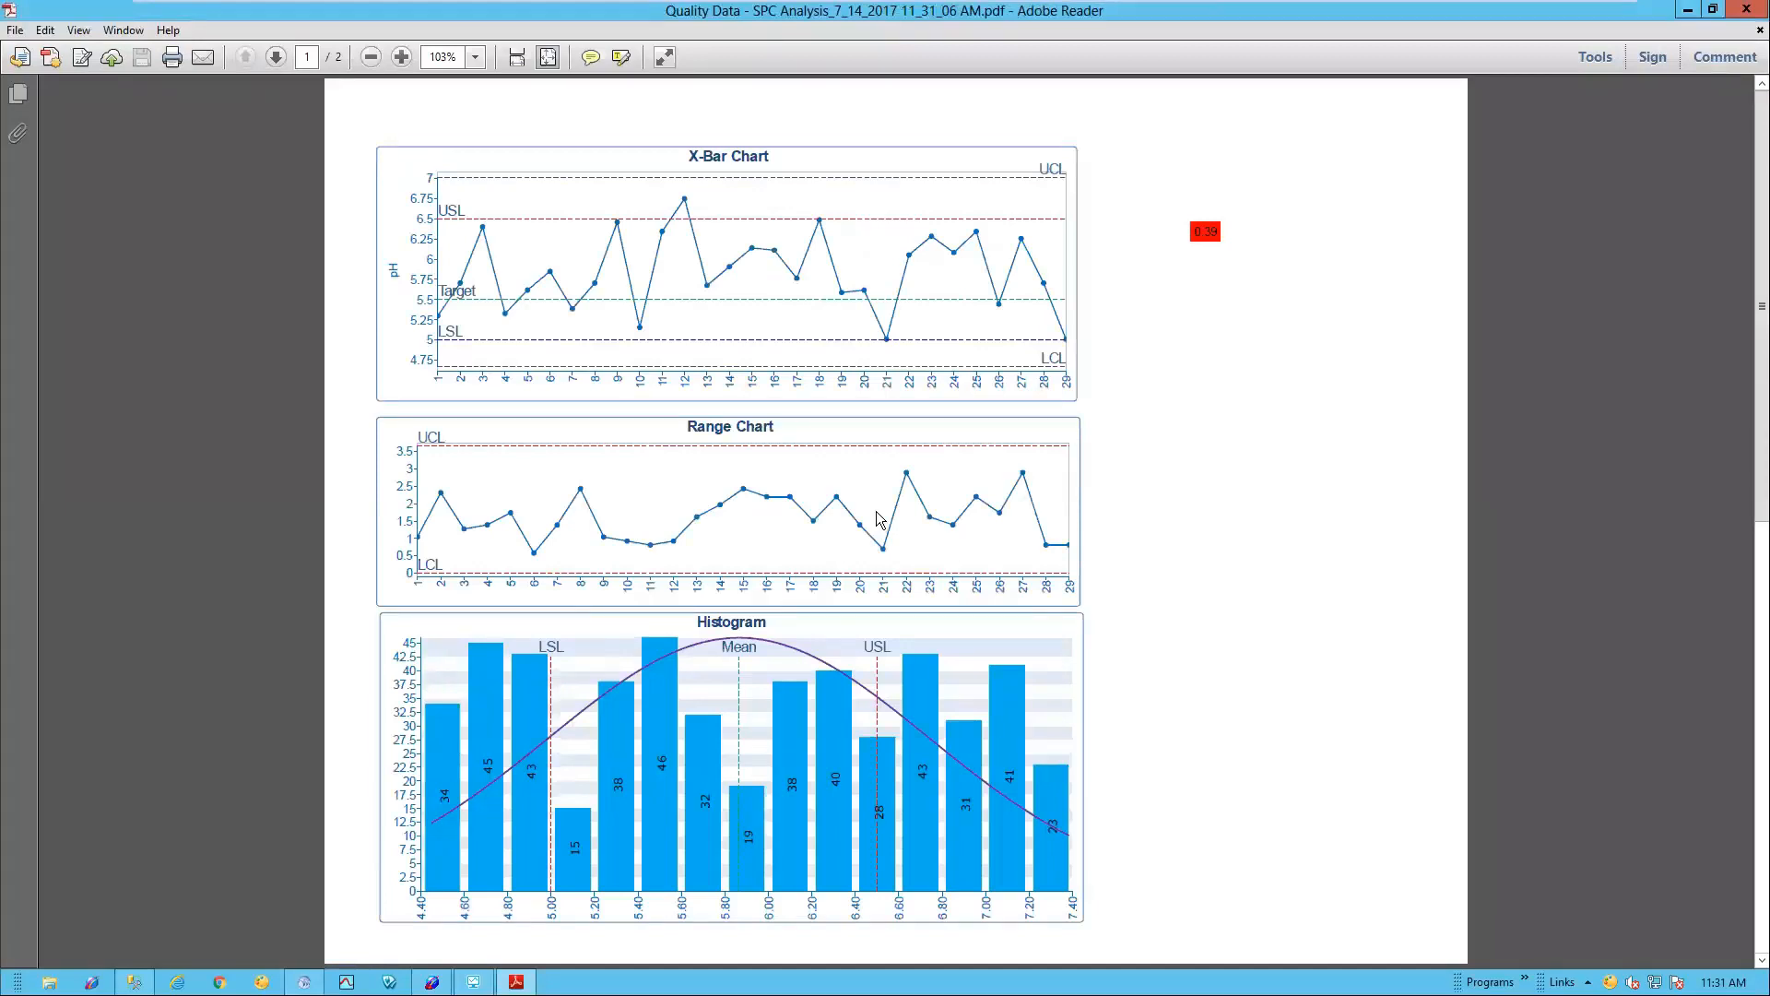
left_click(1747, 11)
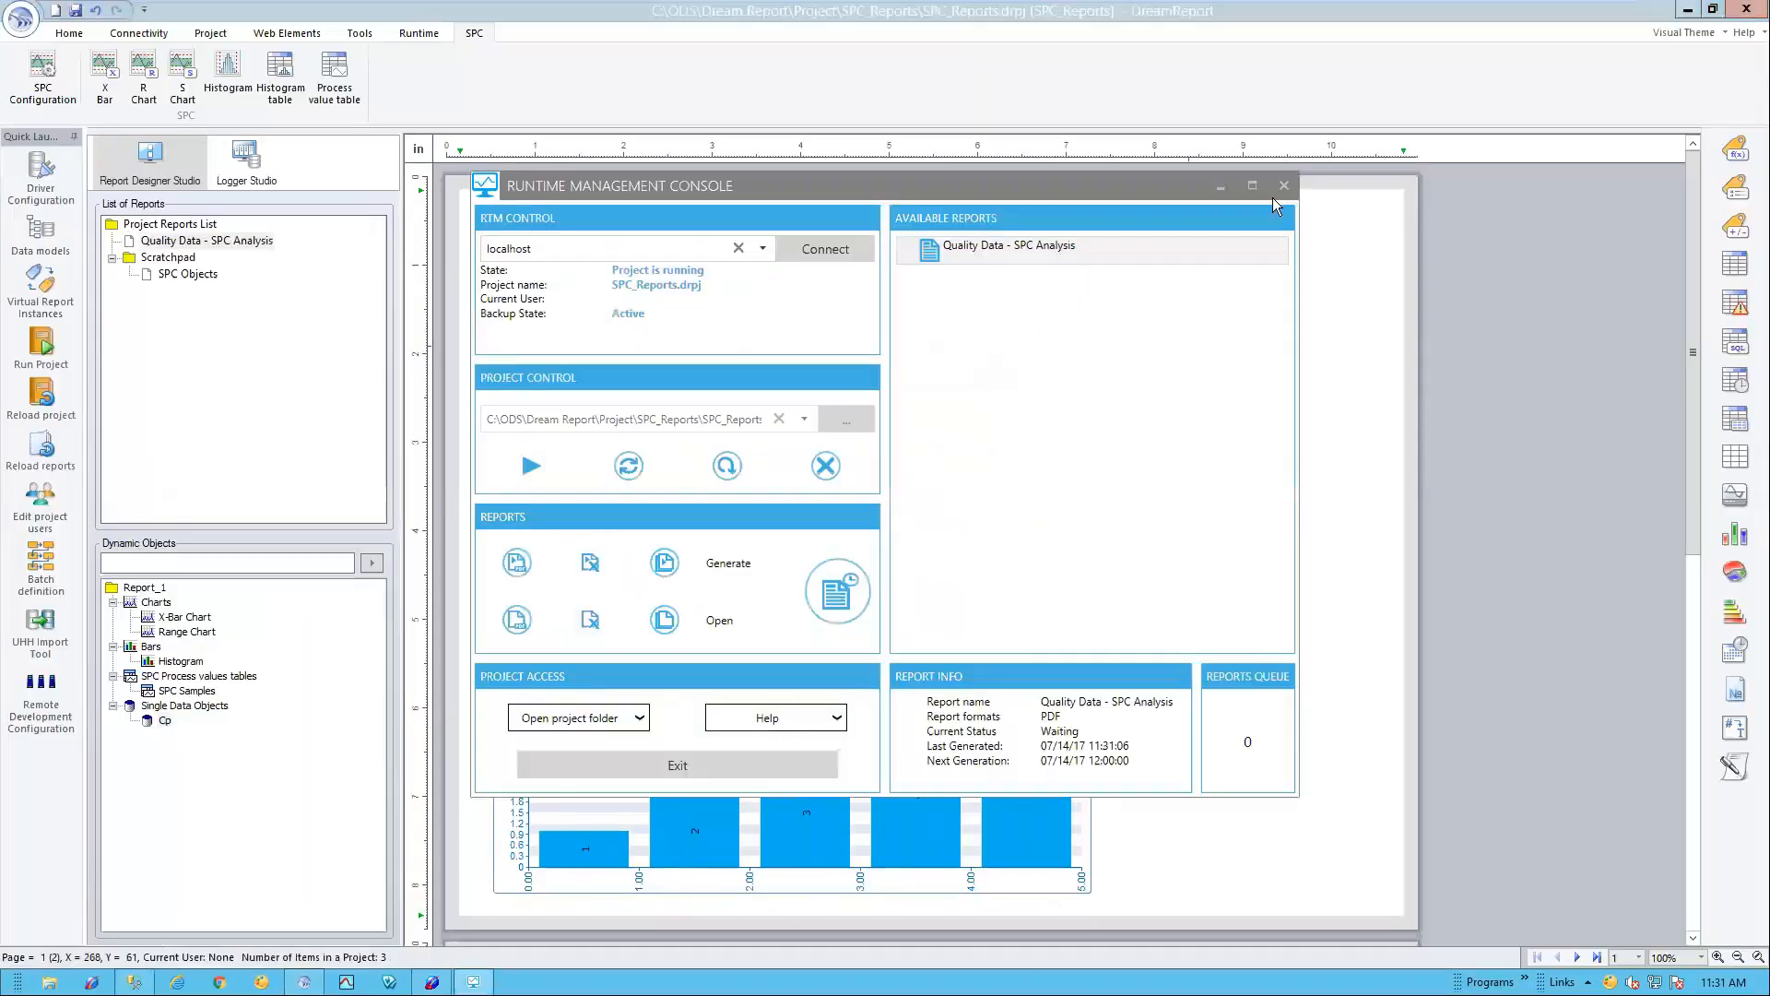
left_click(329, 332)
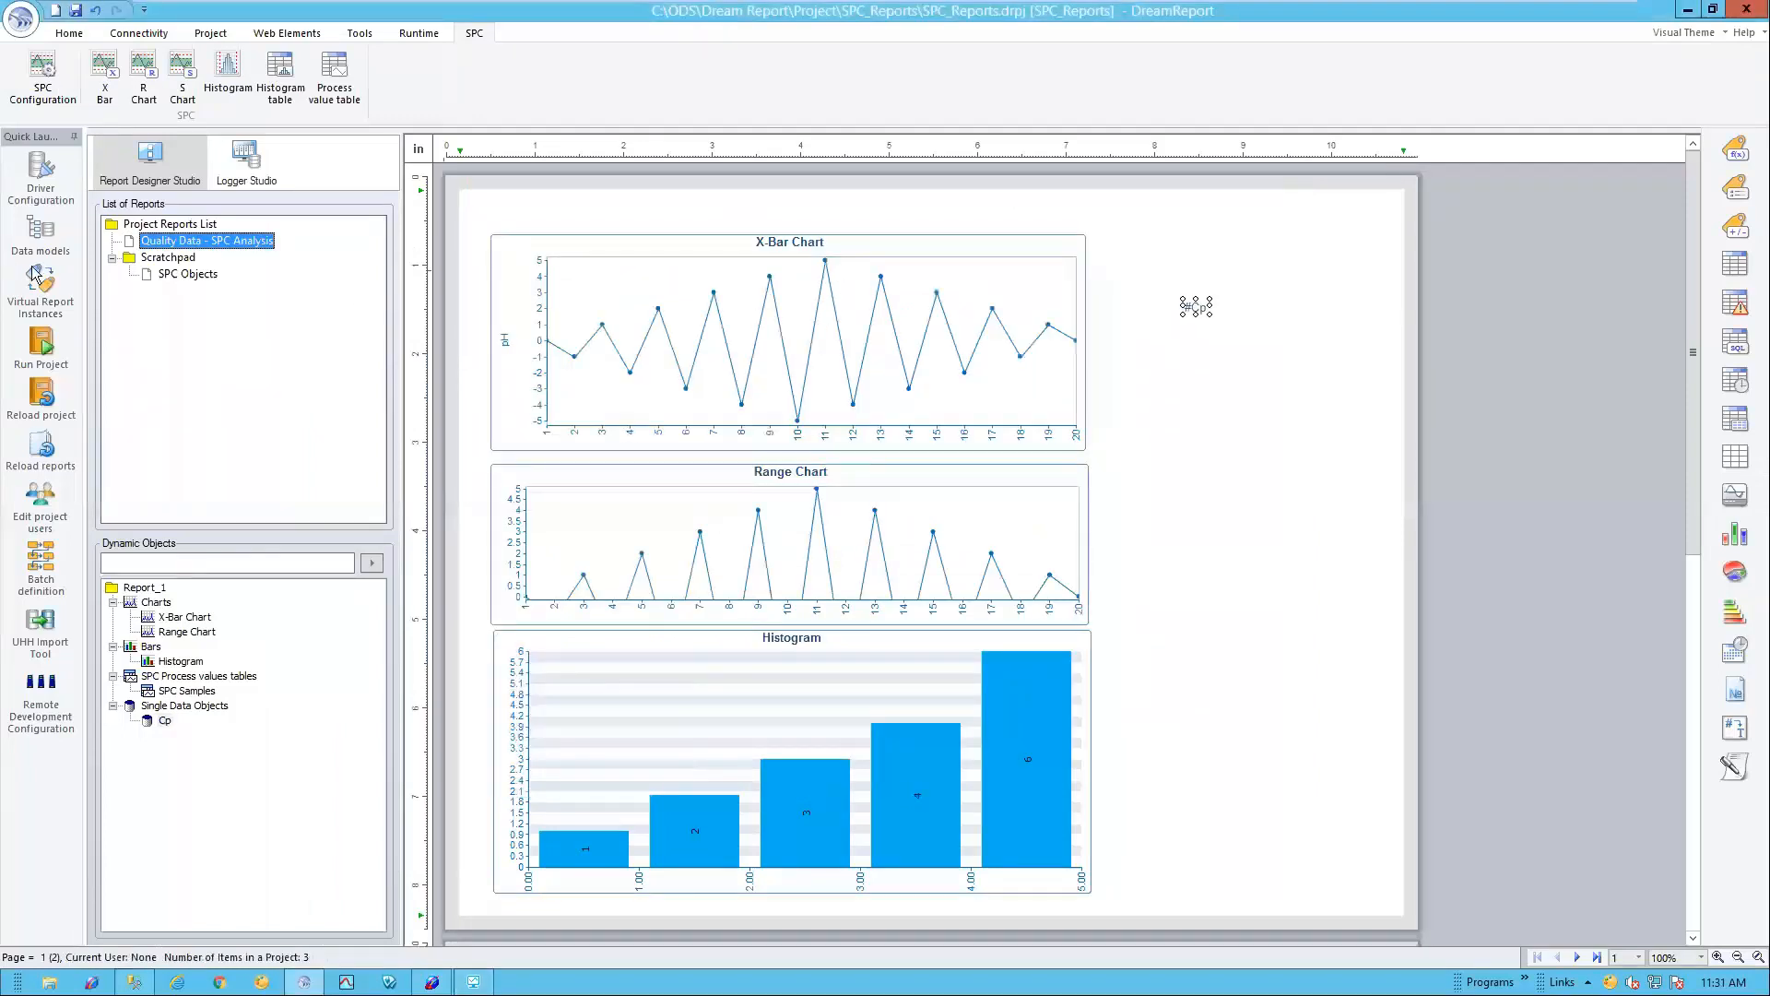
Step: Apply the report template "quality data - spc analysis.tdr" from the _Webinar folder with its report settings, replacing the existing report objects
right_click(190, 245)
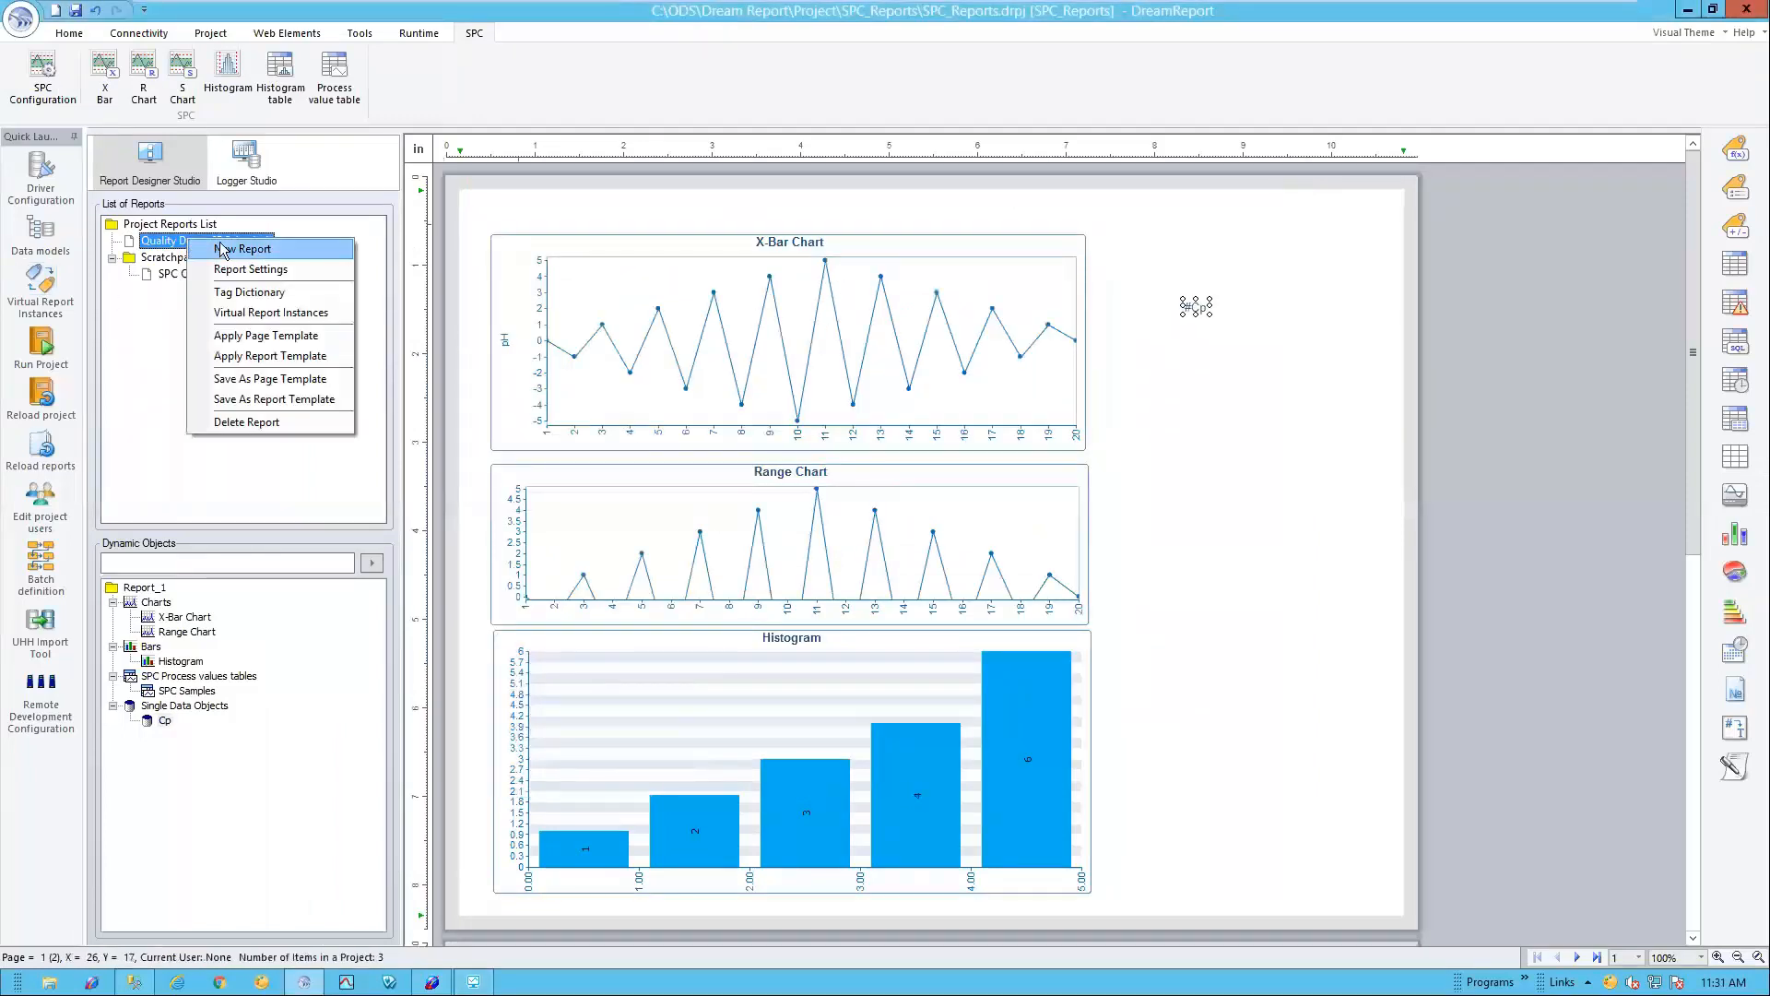
left_click(301, 357)
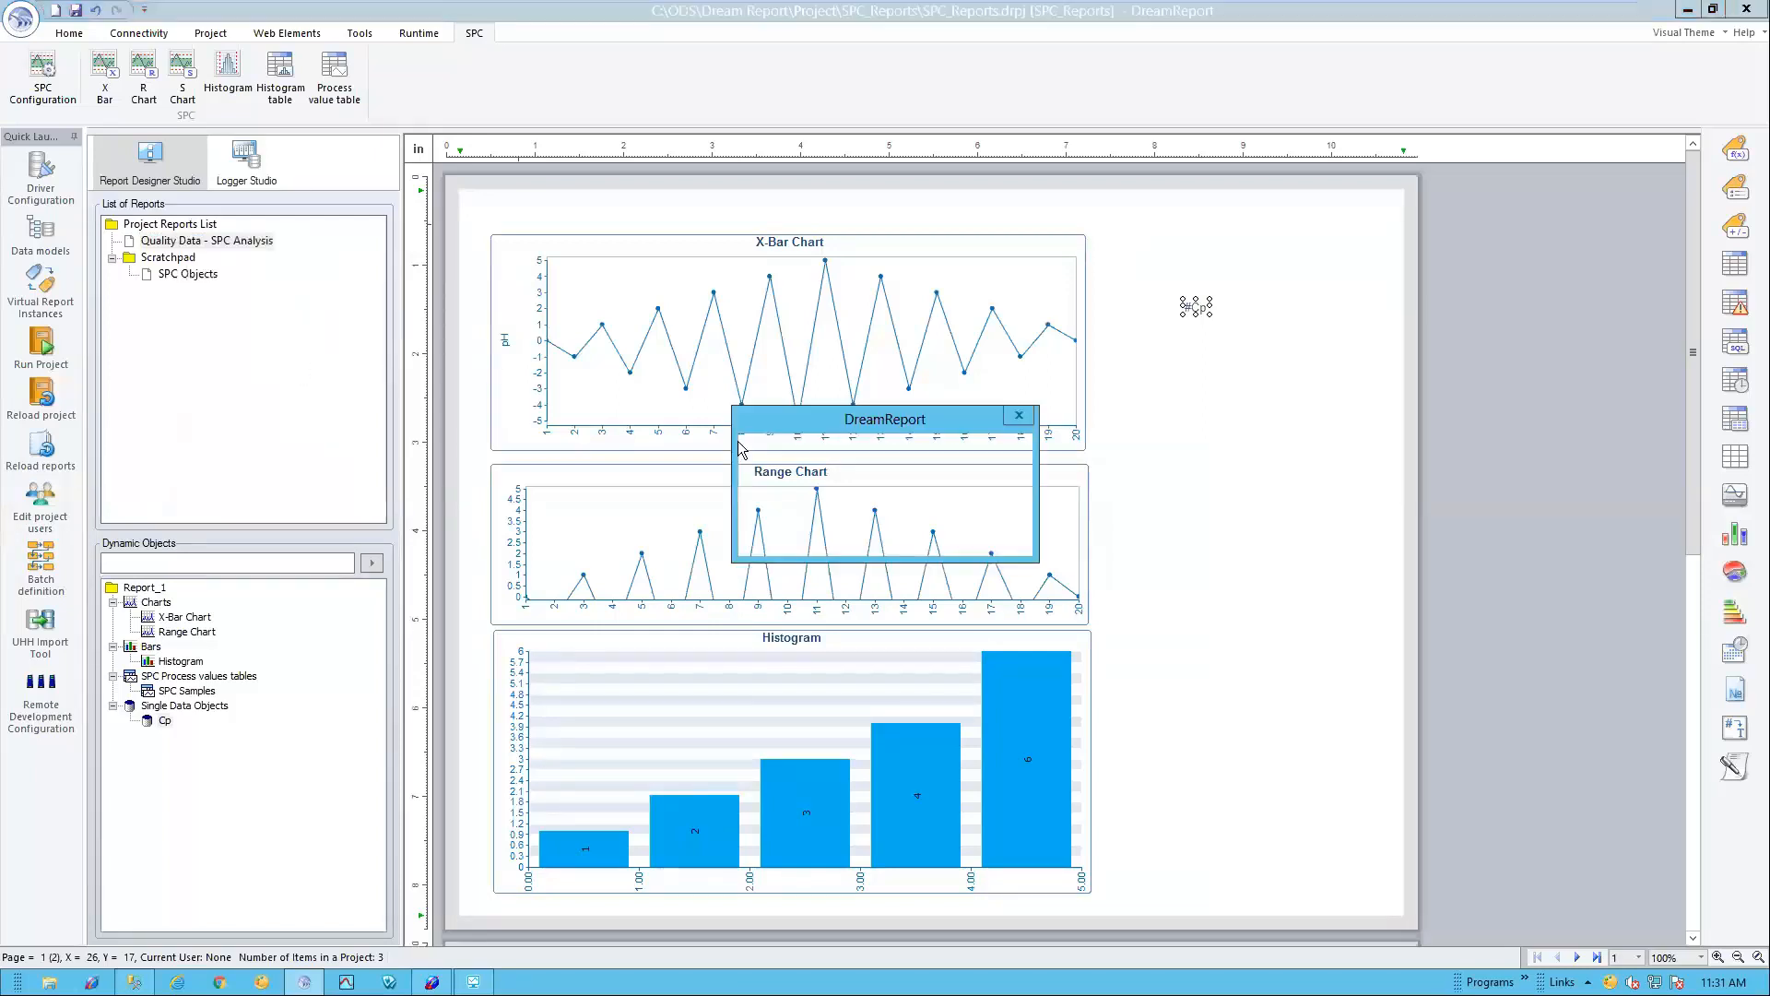
left_click(905, 533)
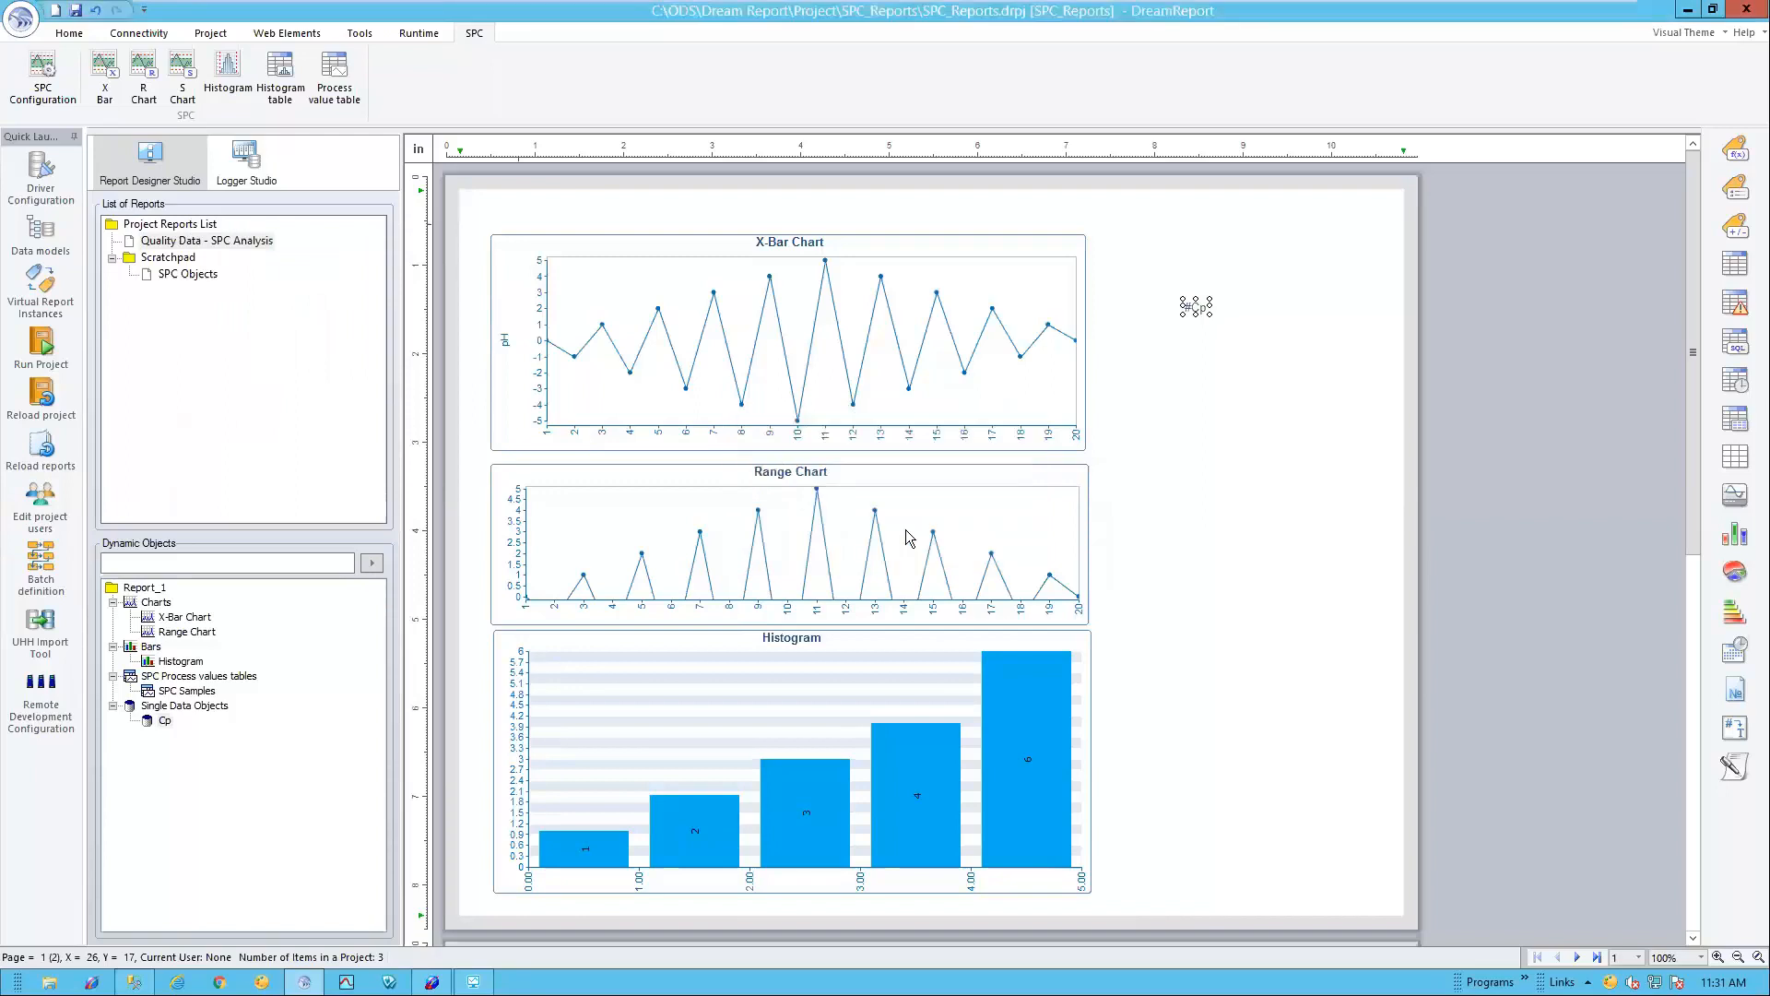
left_click(1032, 319)
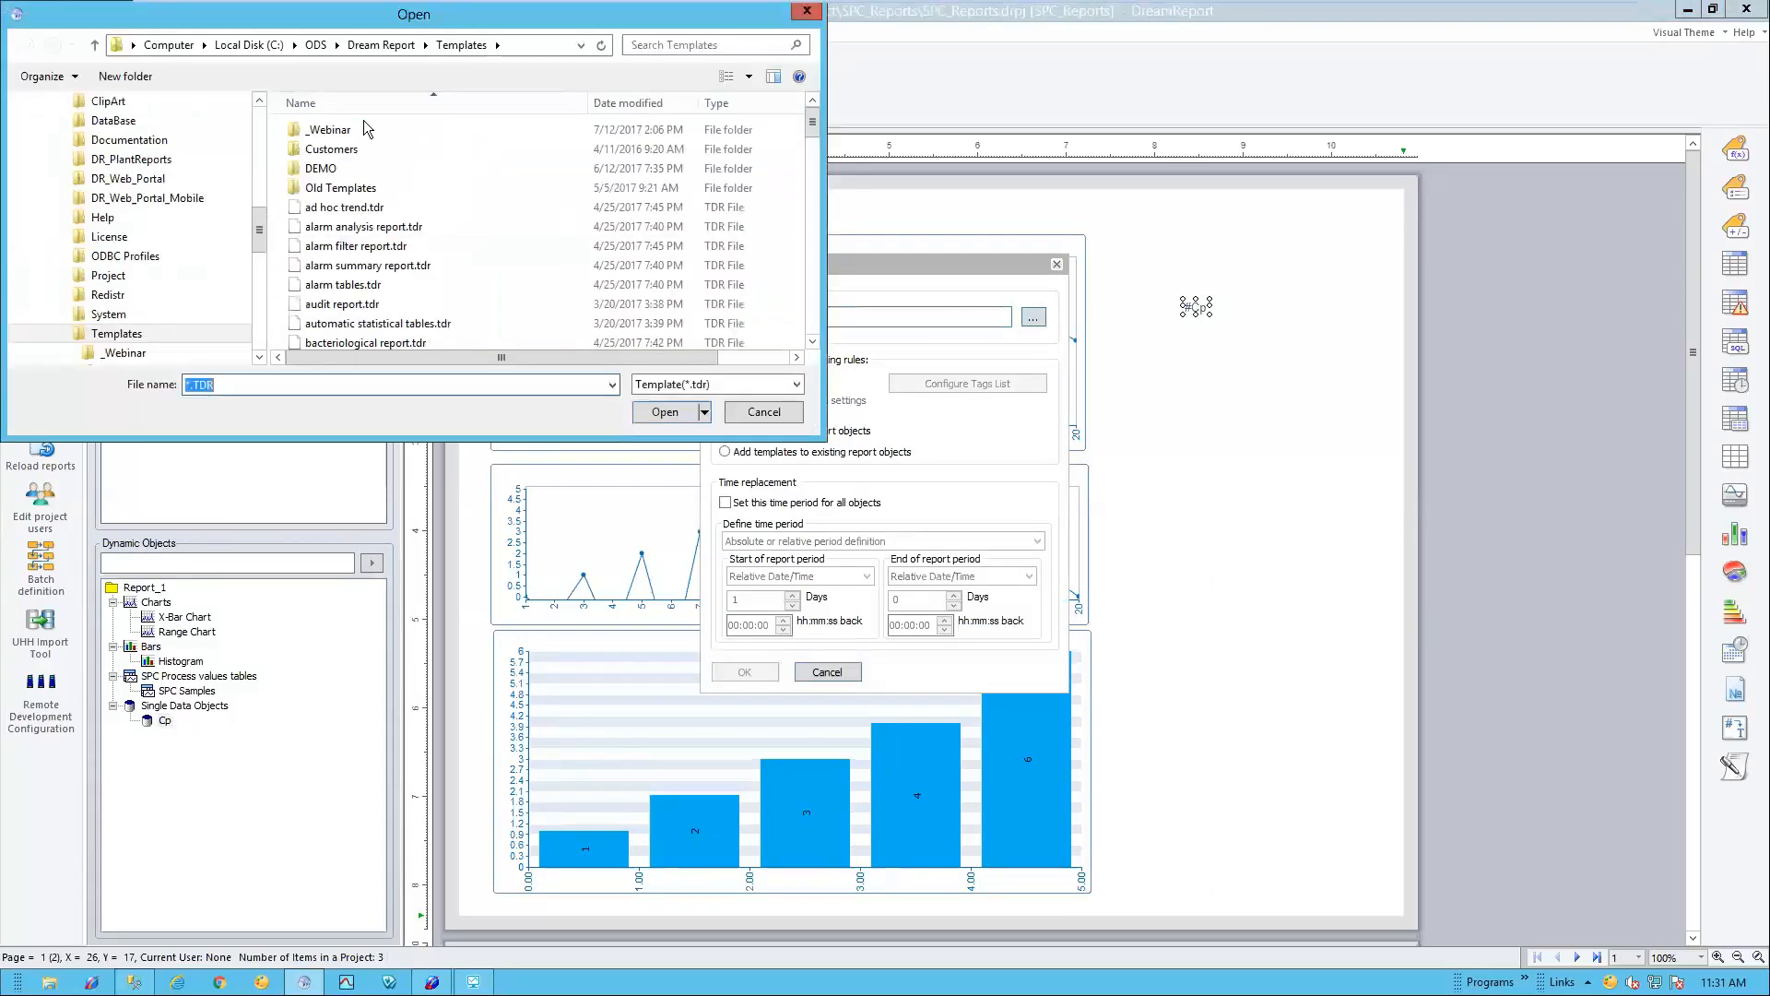
double_click(365, 130)
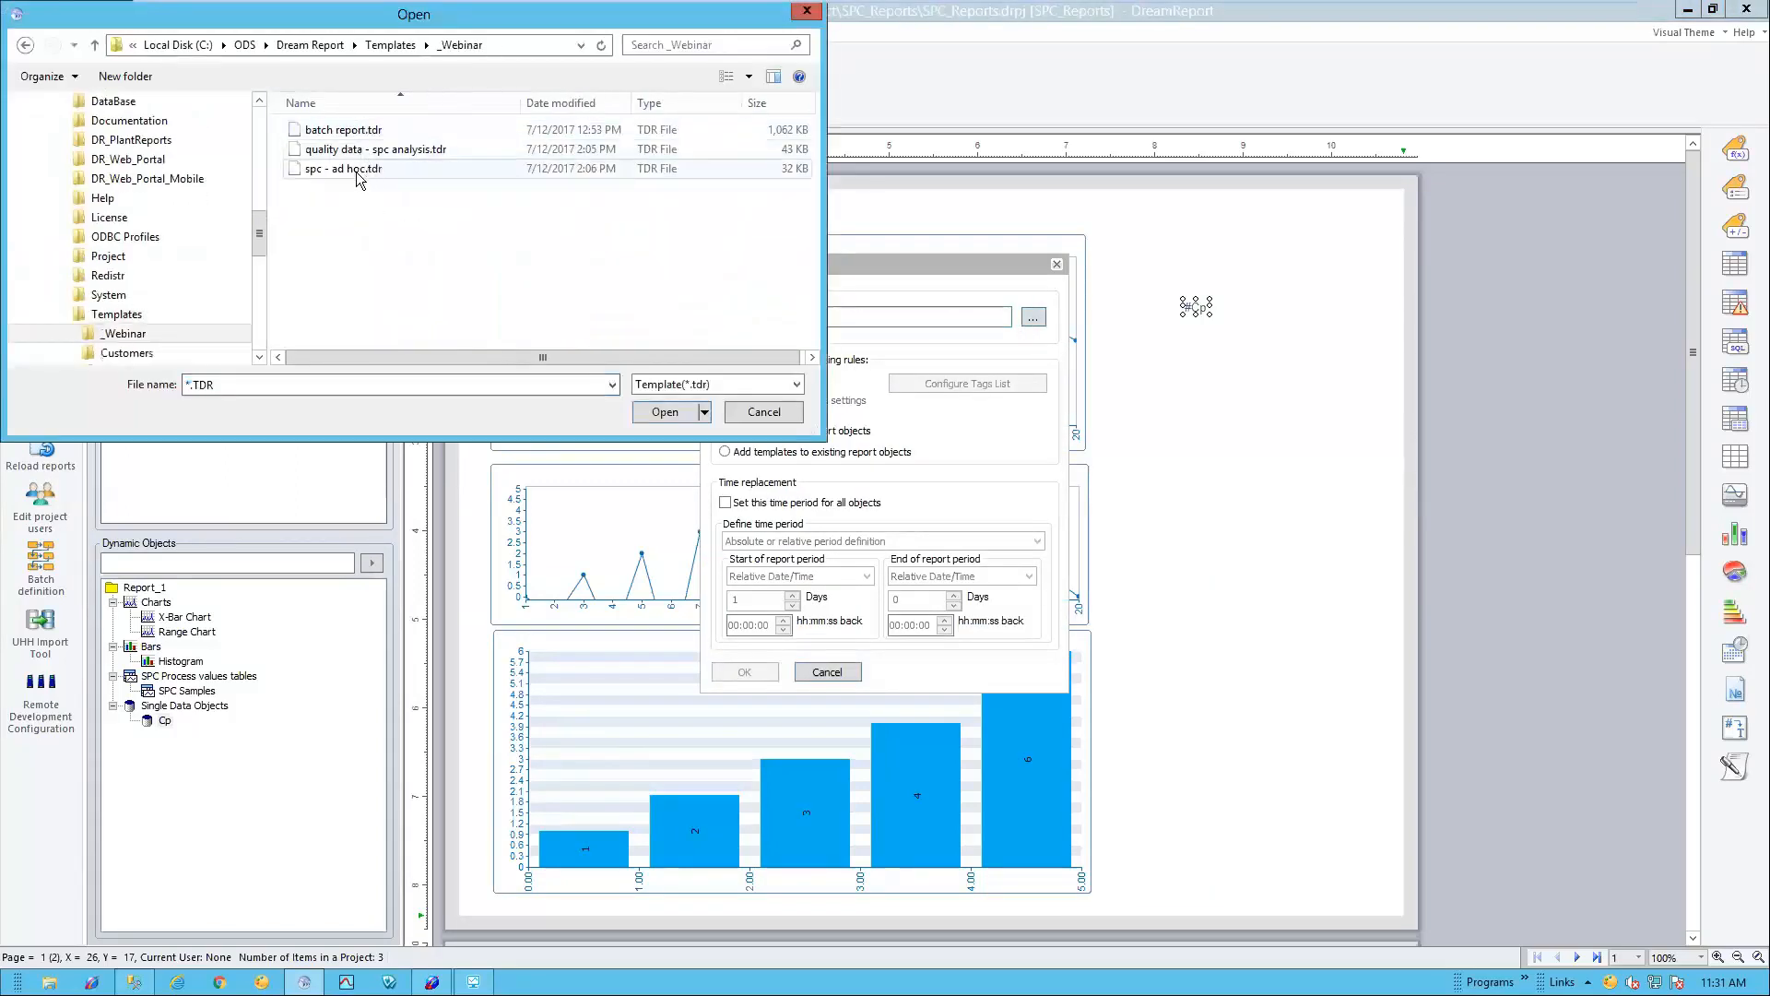
double_click(379, 152)
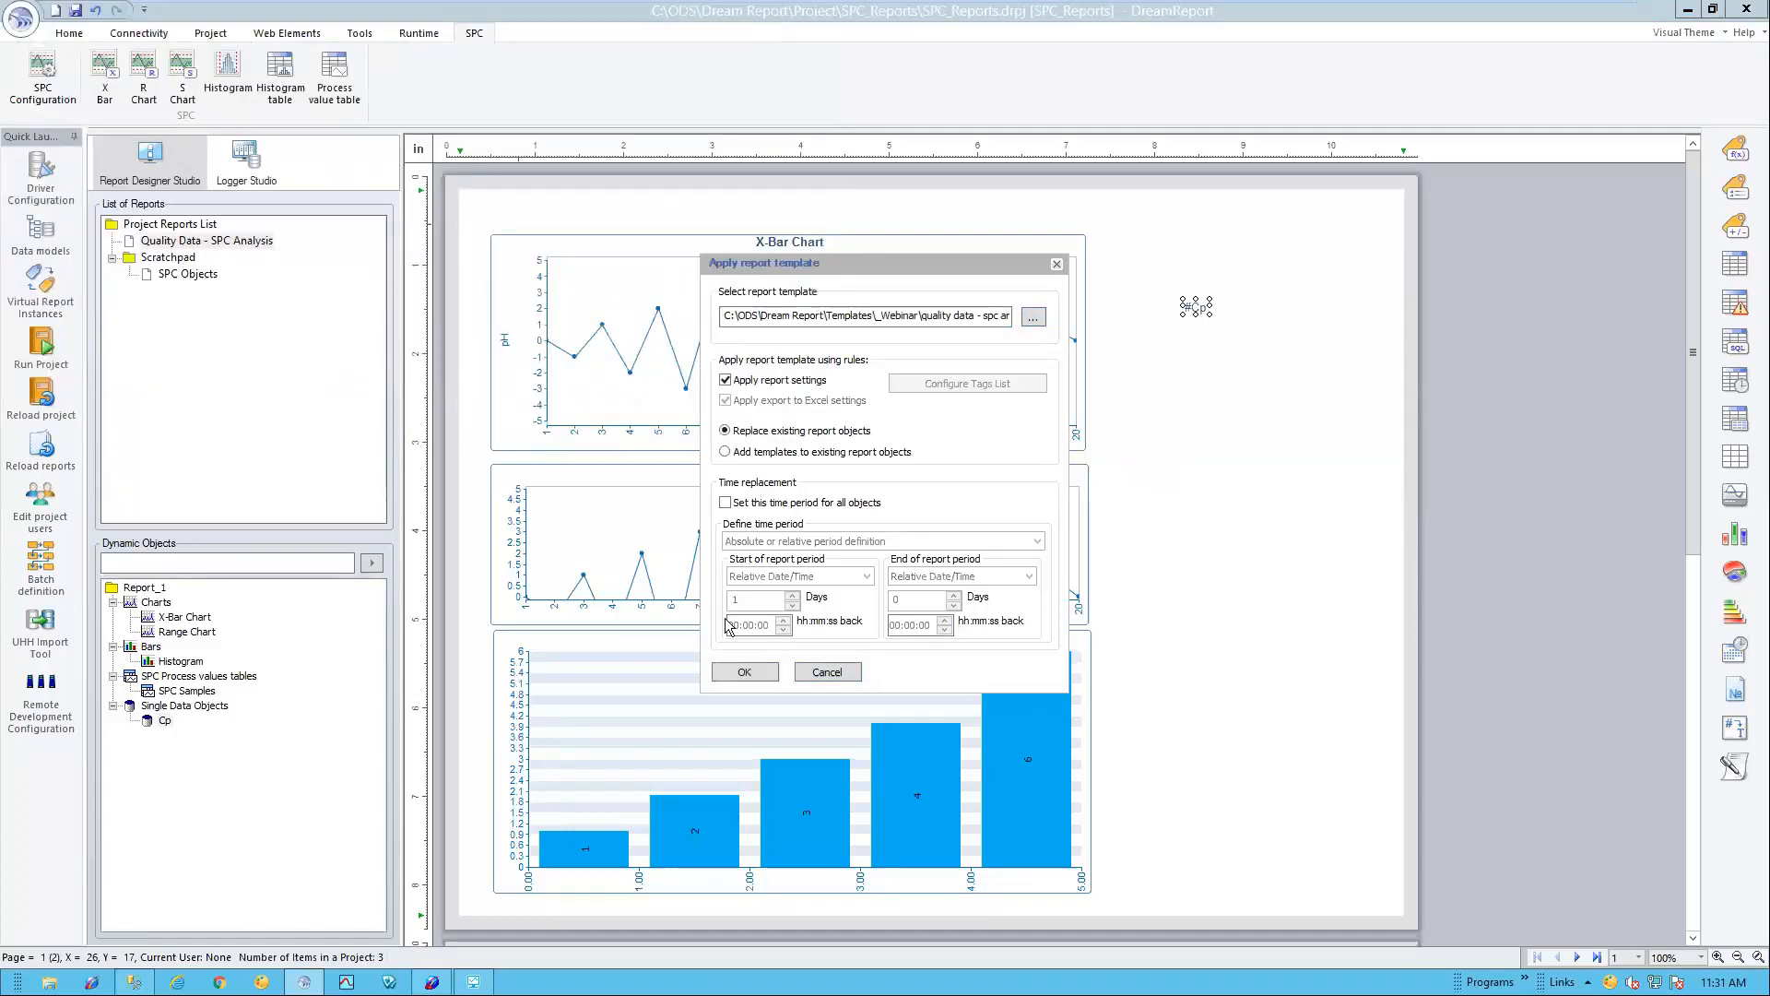
left_click(742, 667)
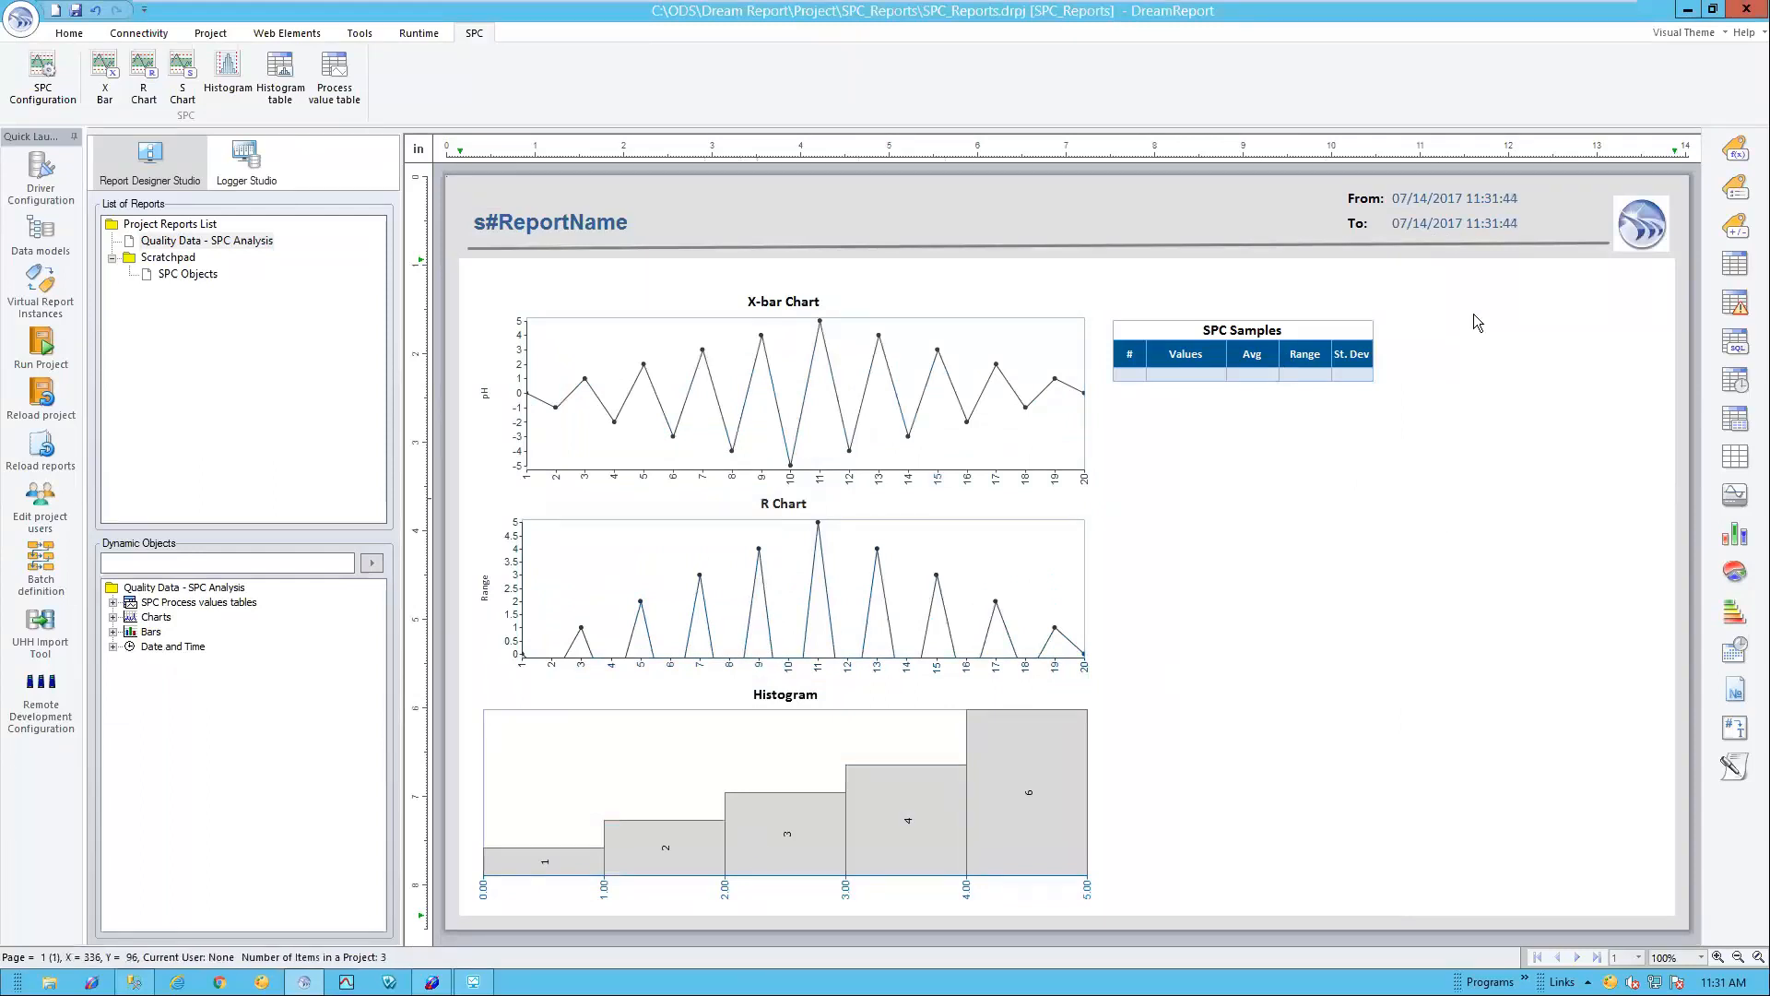
Step: Check the From date object in the header and the X-bar Chart's data definition and time period, leaving them as they are
left_click(1460, 196)
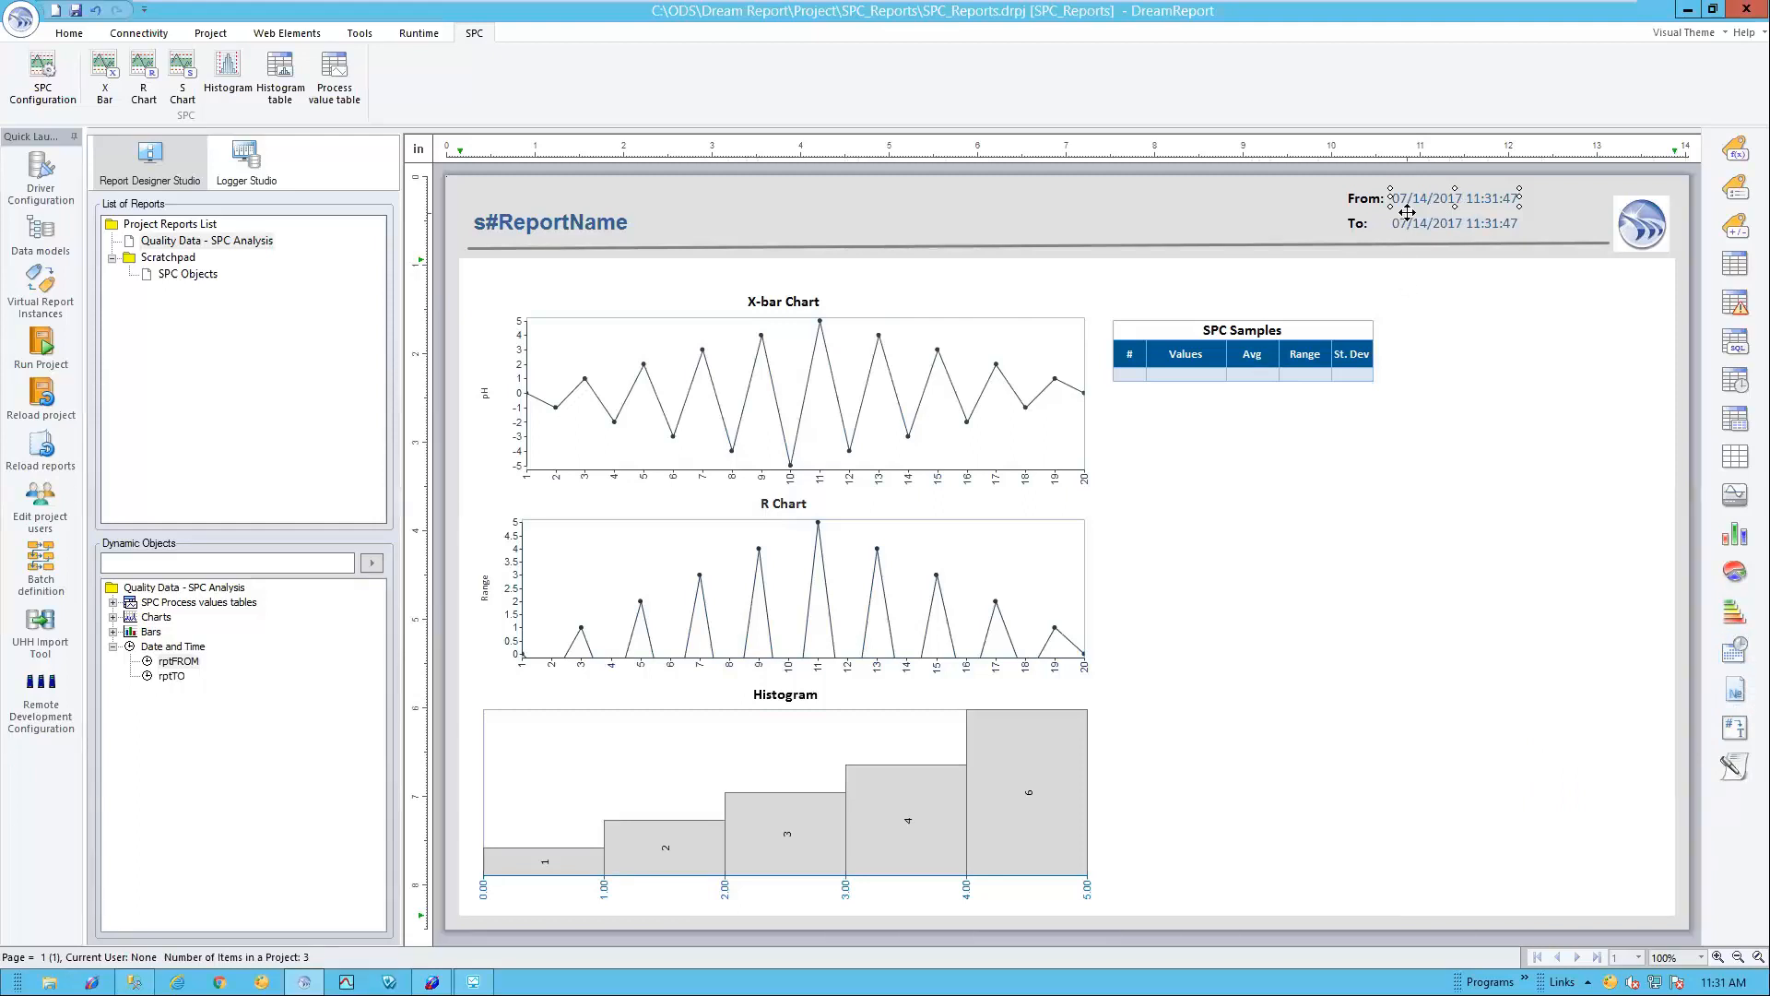
double_click(818, 446)
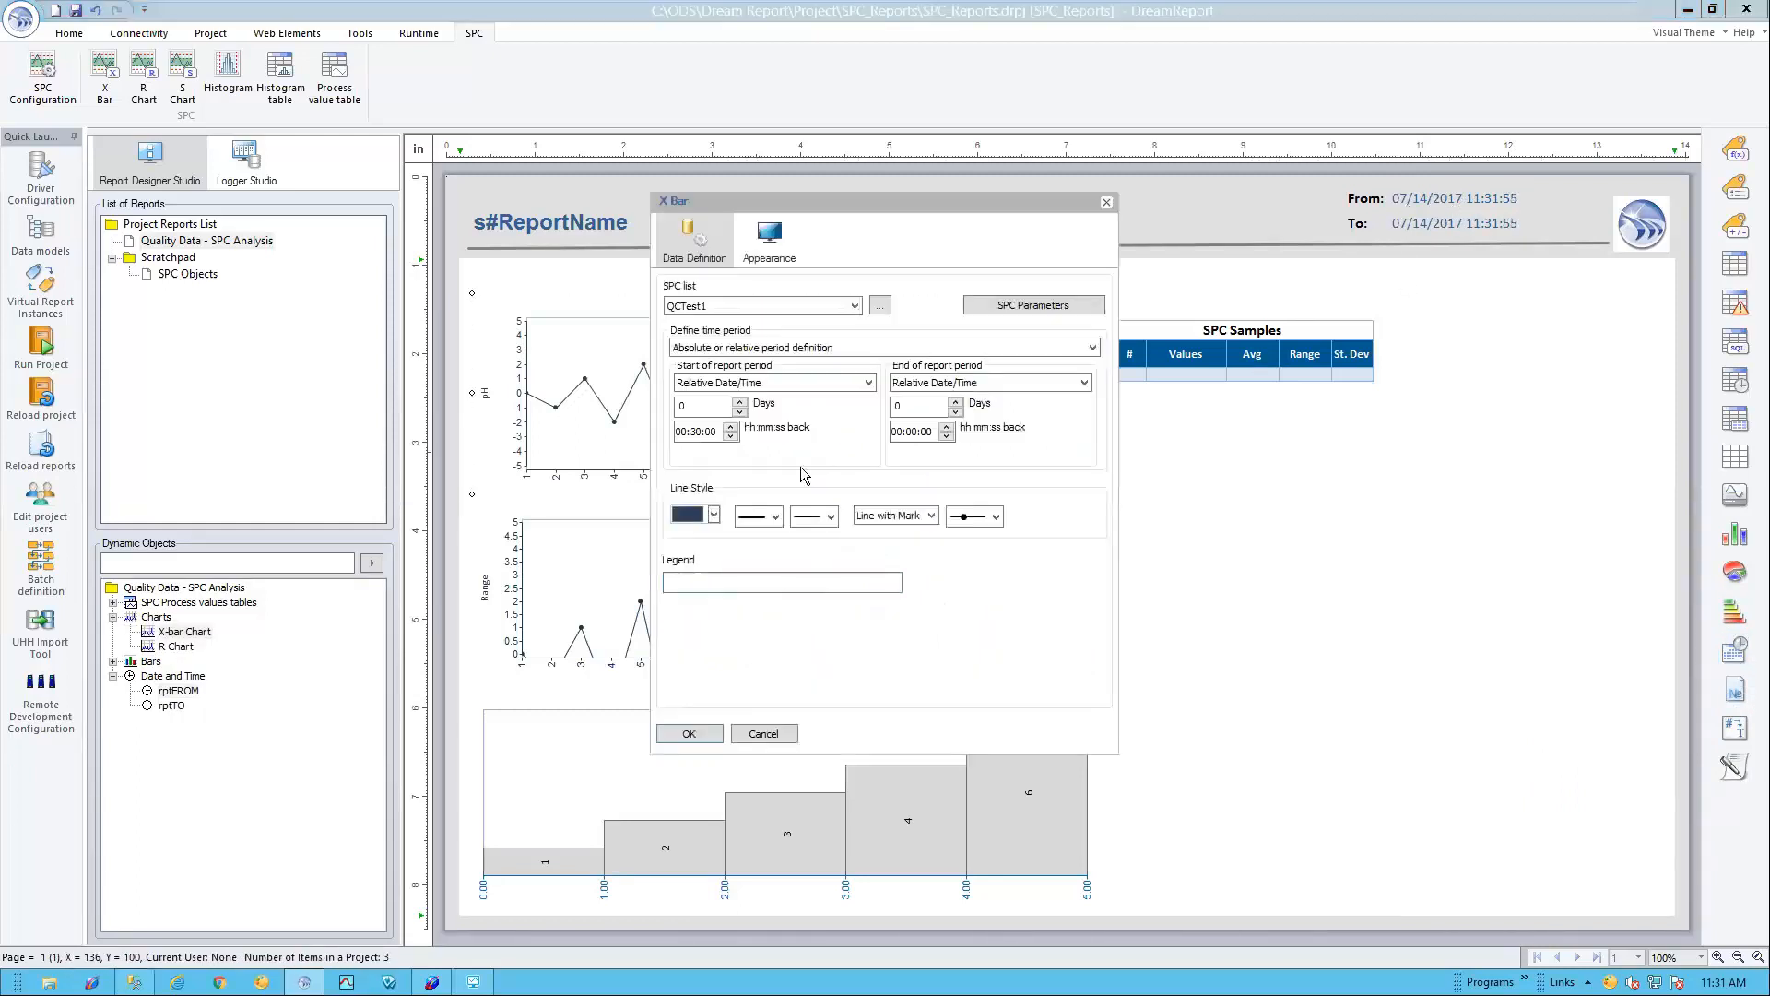
left_click(777, 735)
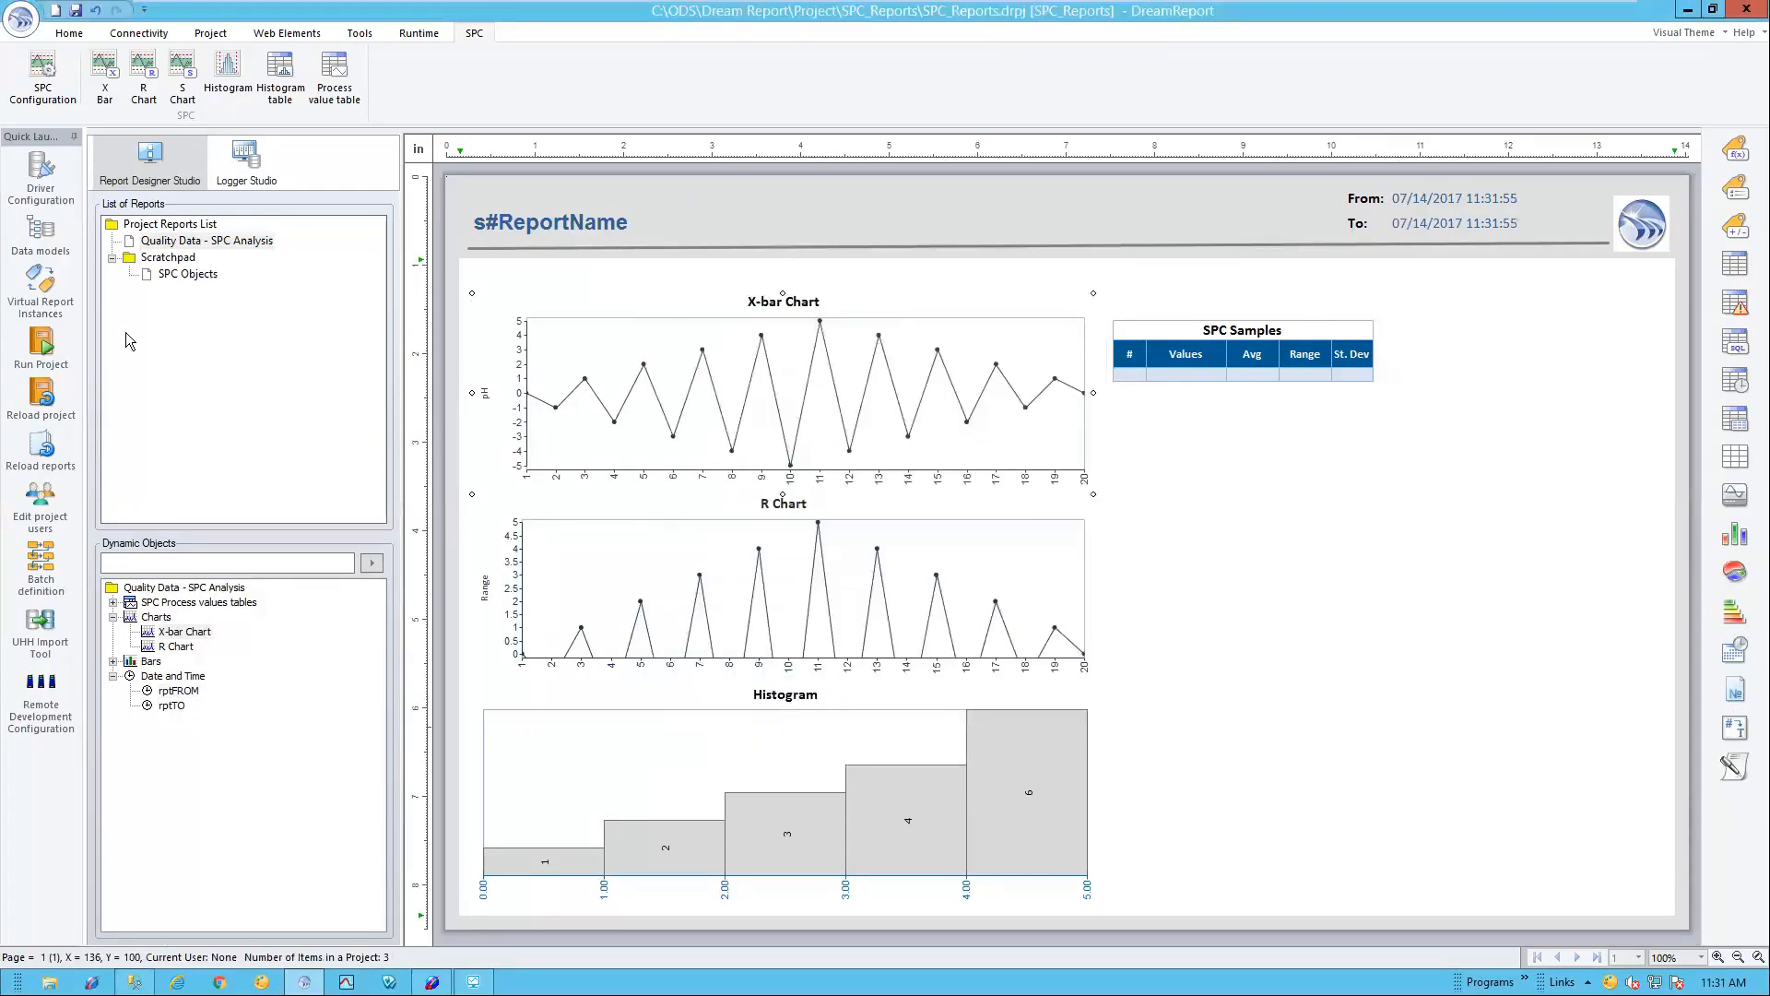
Step: Reload the reports for runtime, regenerate the Quality Data - SPC Analysis report from the applied template as PDF, and close the PDF
left_click(41, 447)
left_click(847, 548)
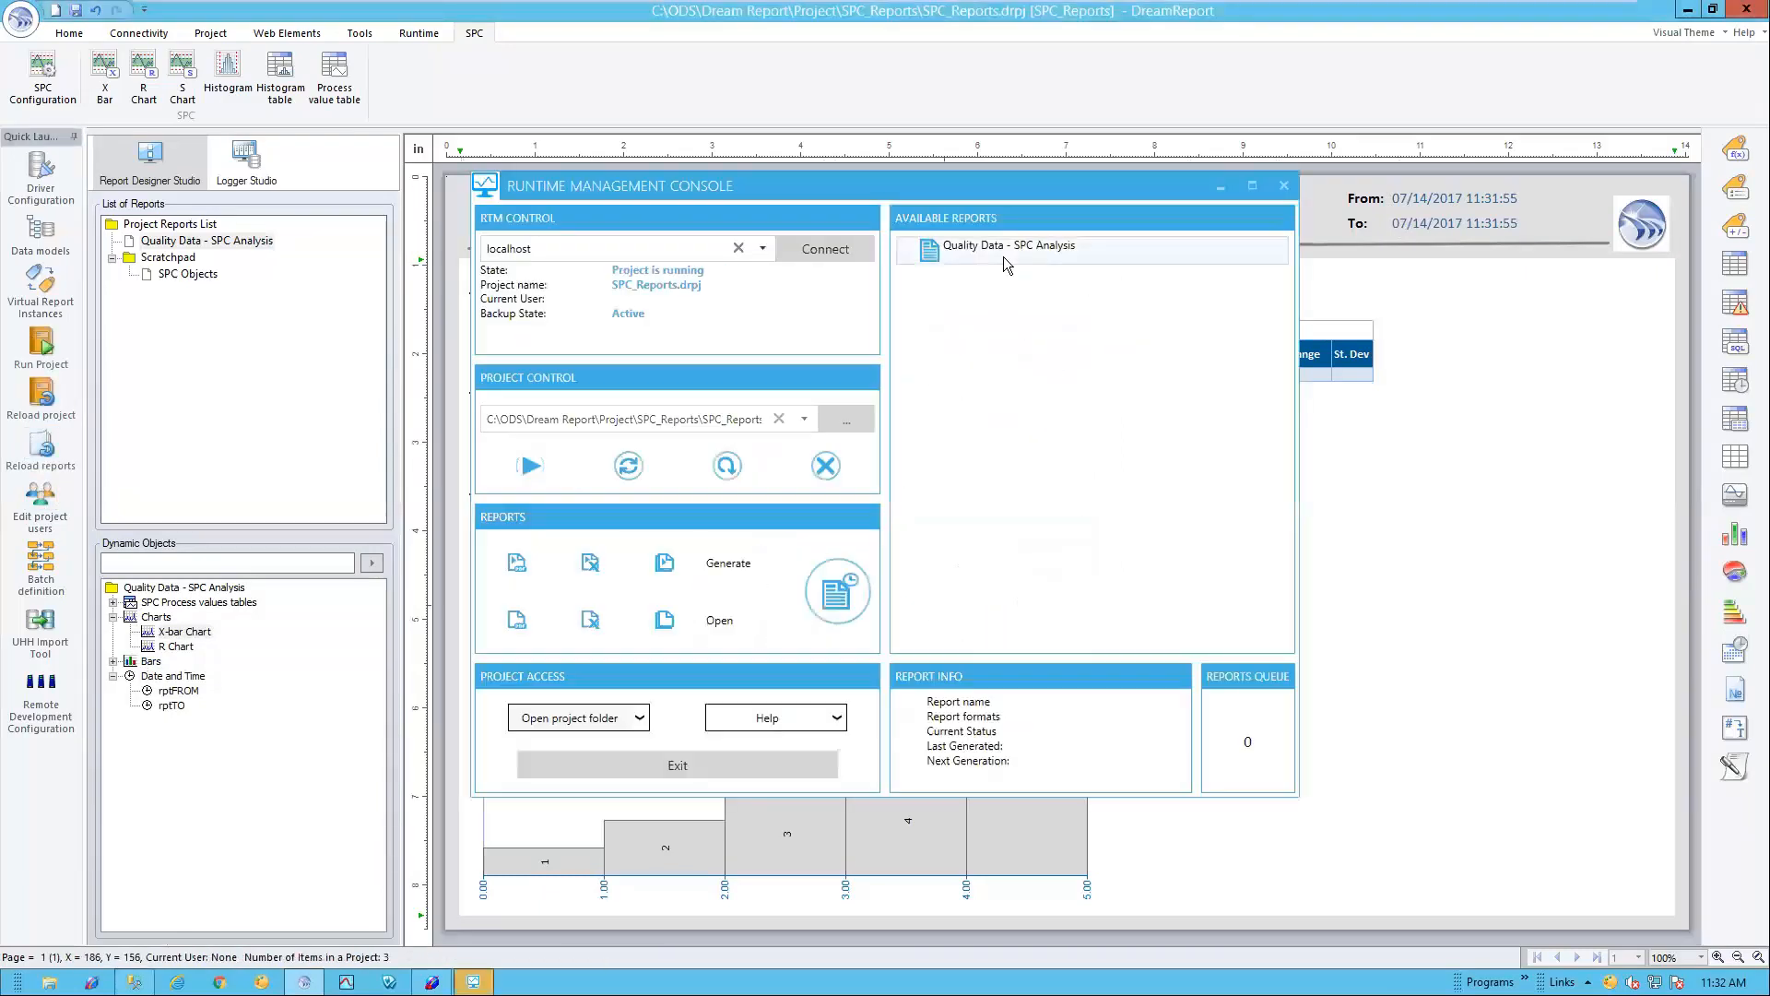
left_click(1003, 253)
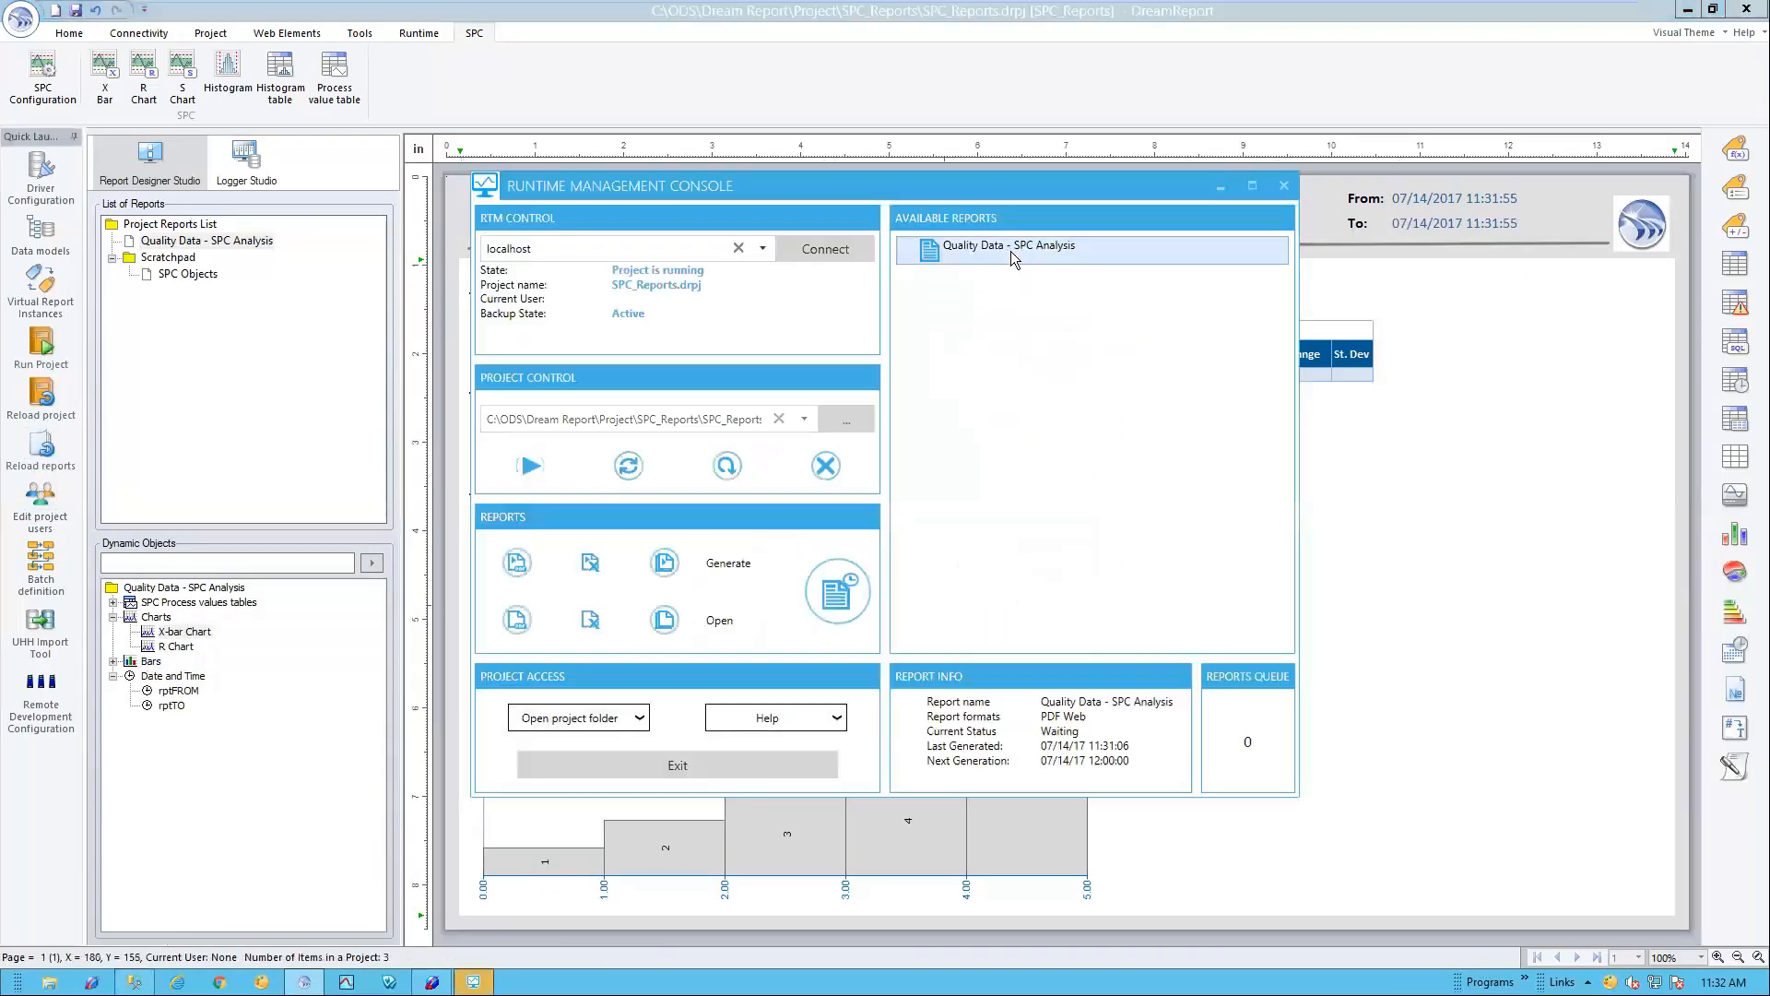
left_click(517, 563)
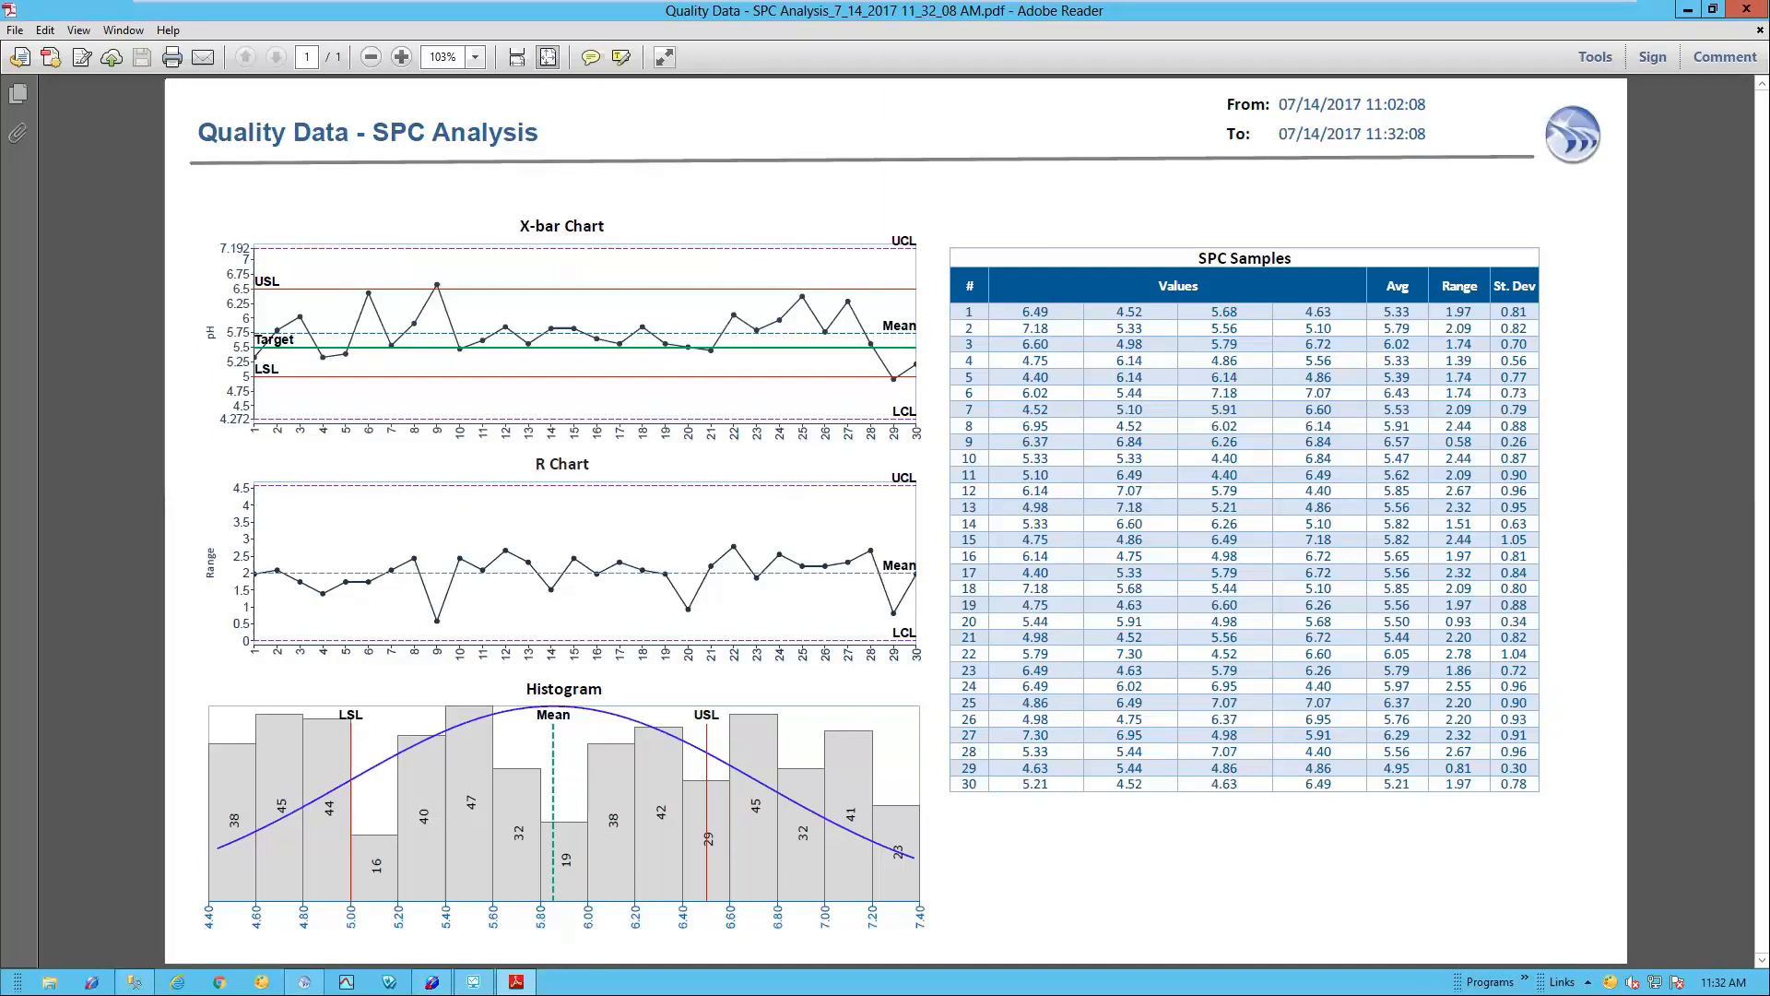
left_click(1748, 11)
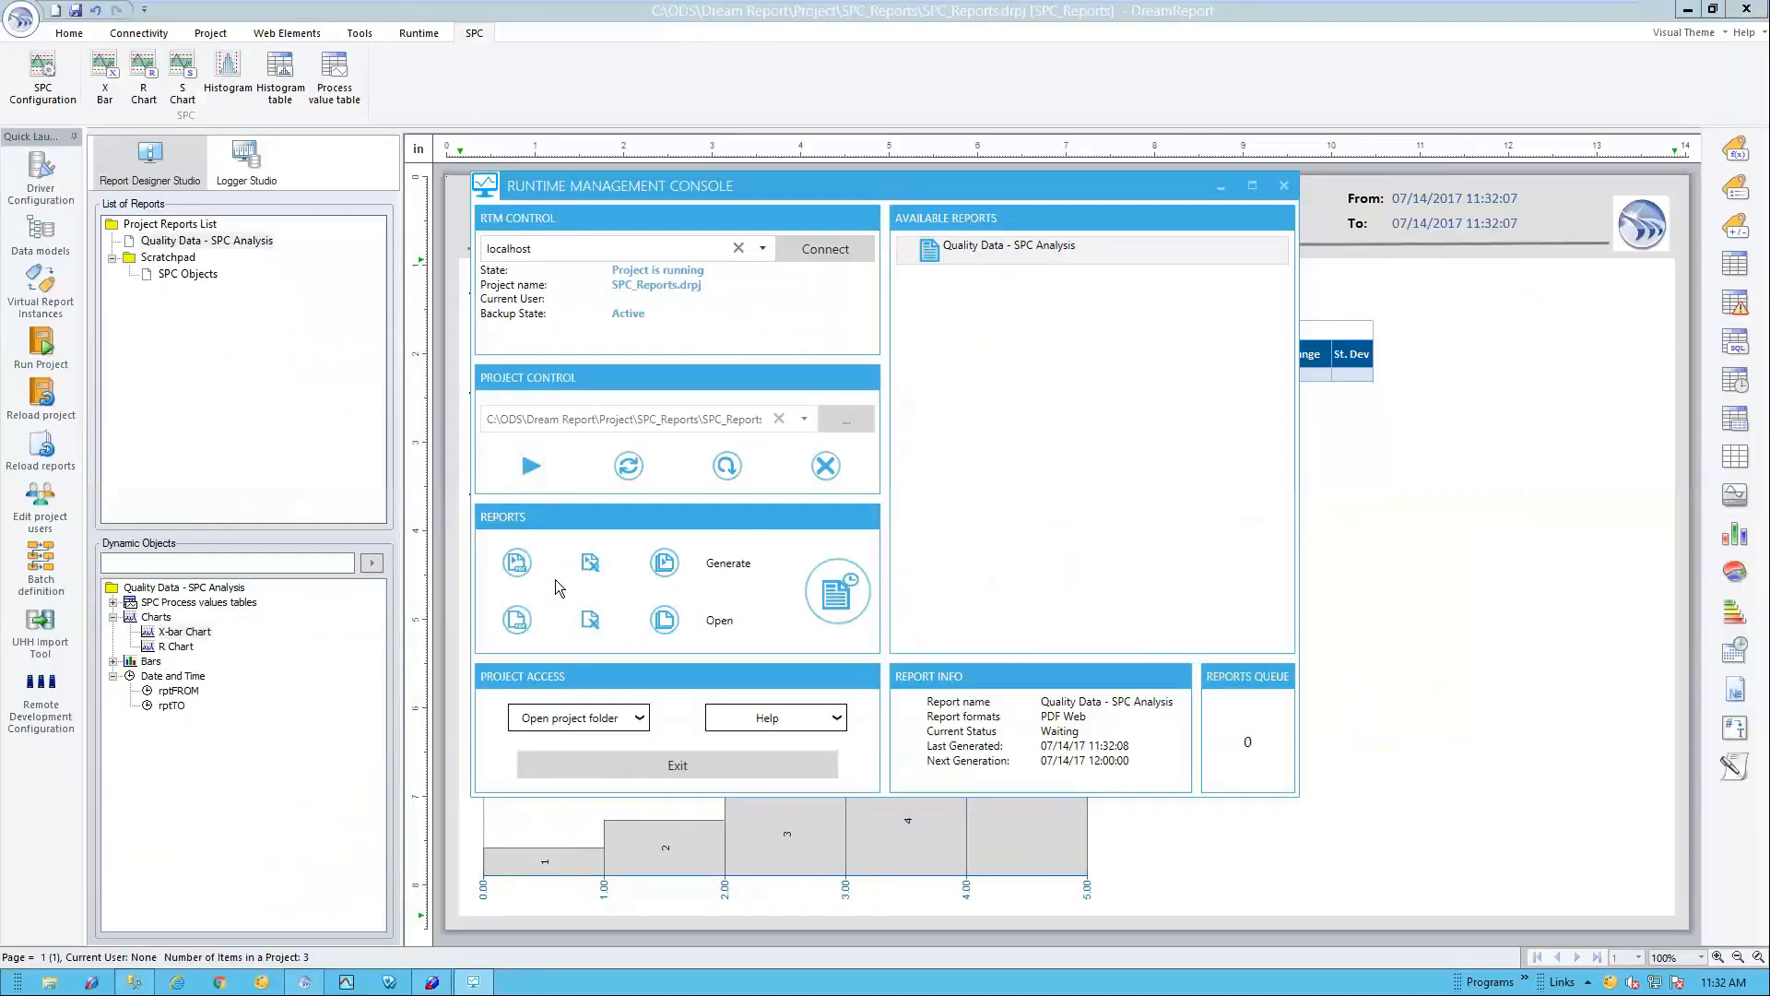
Step: Try to generate Quality Data - SPC Analysis from the web portal for the fixed period of the last 1 hour, and close the portal
left_click(641, 719)
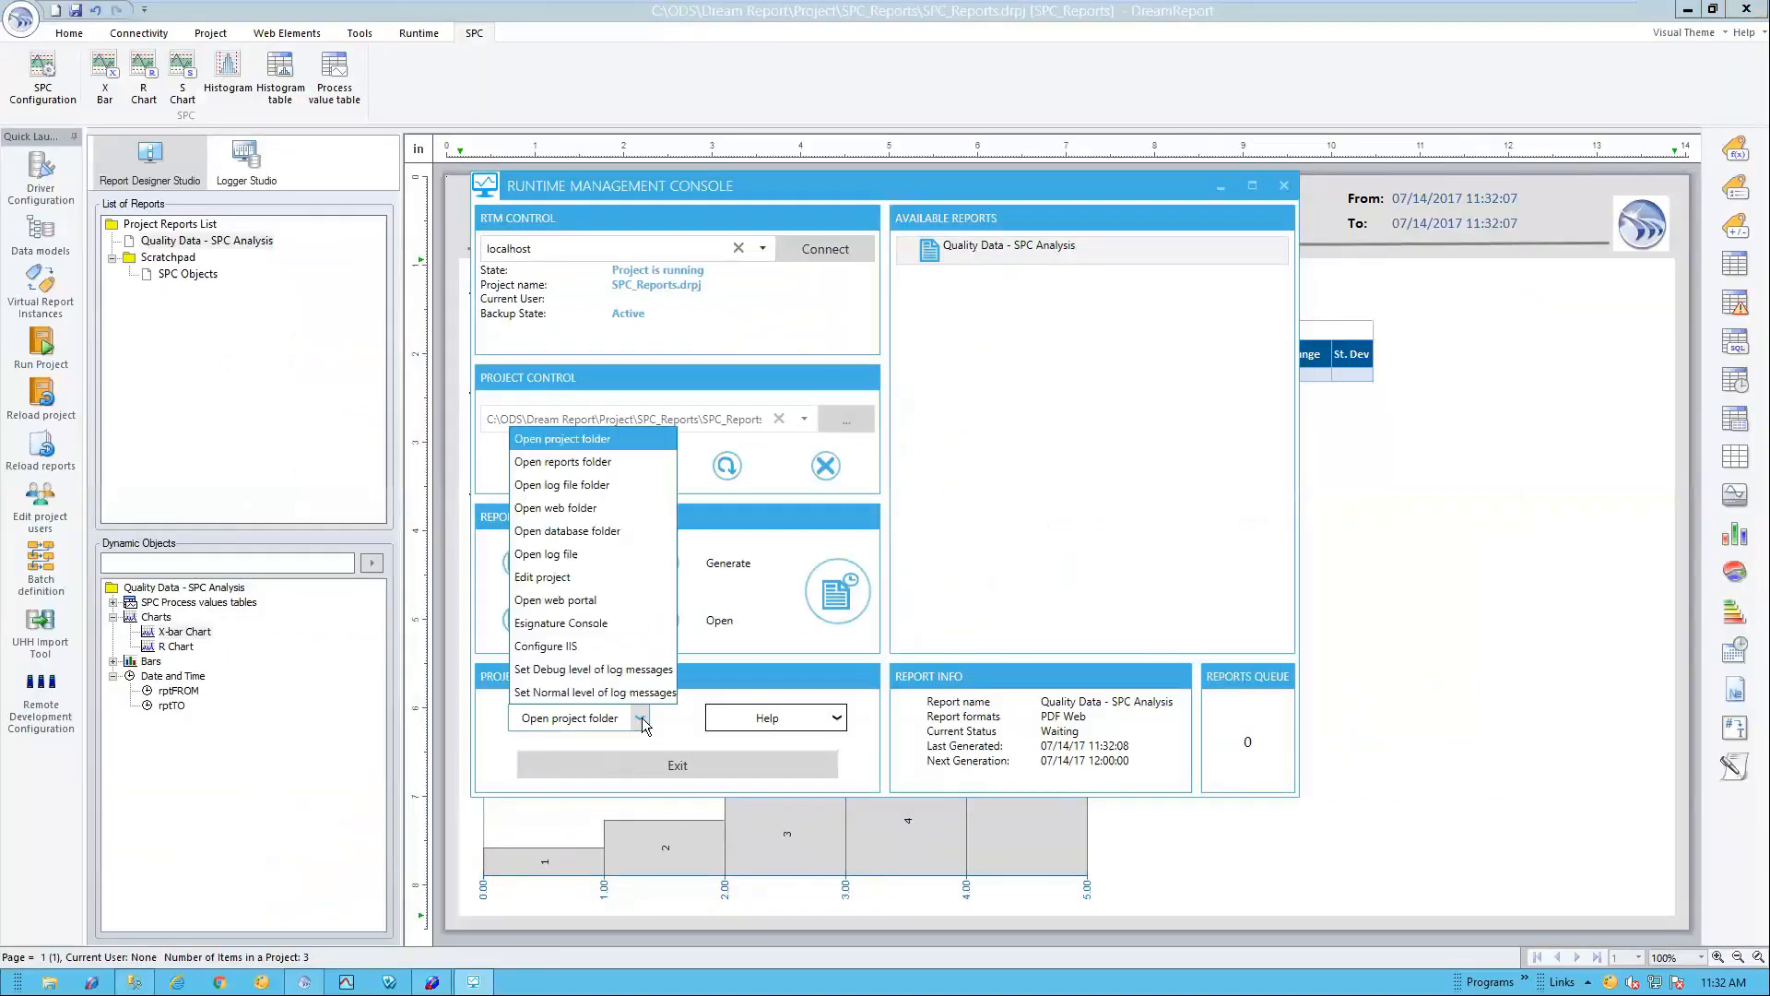
left_click(567, 600)
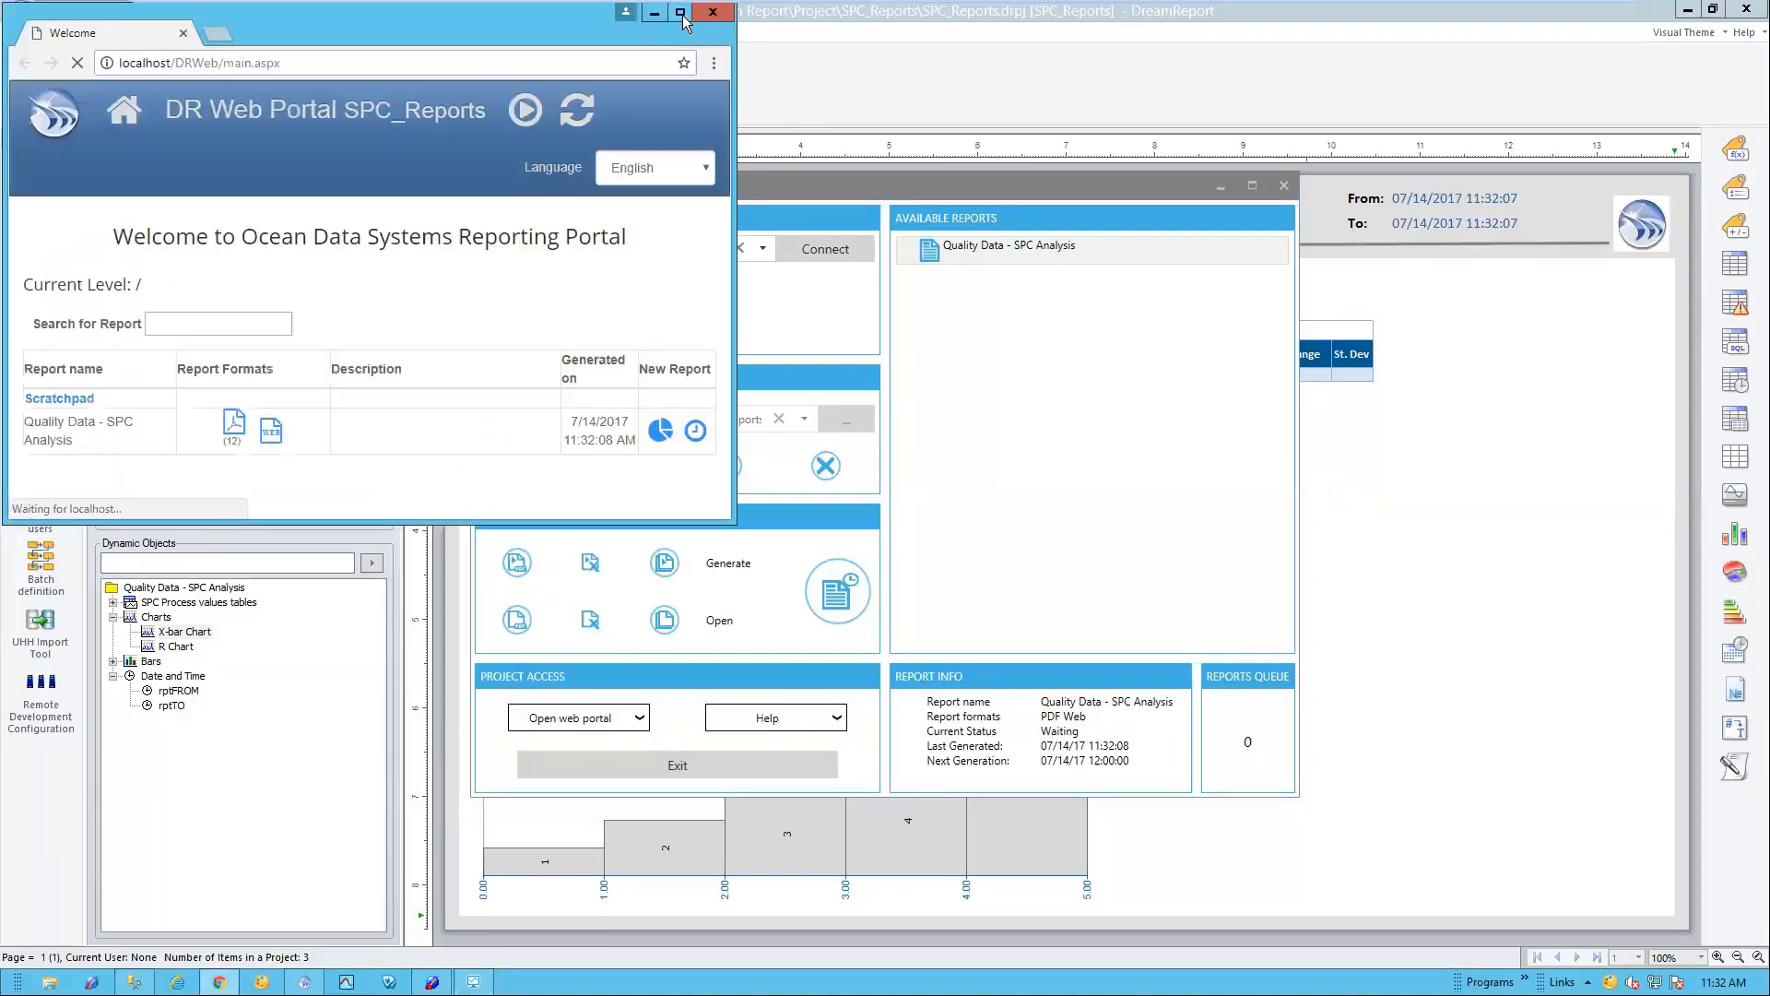
left_click(683, 14)
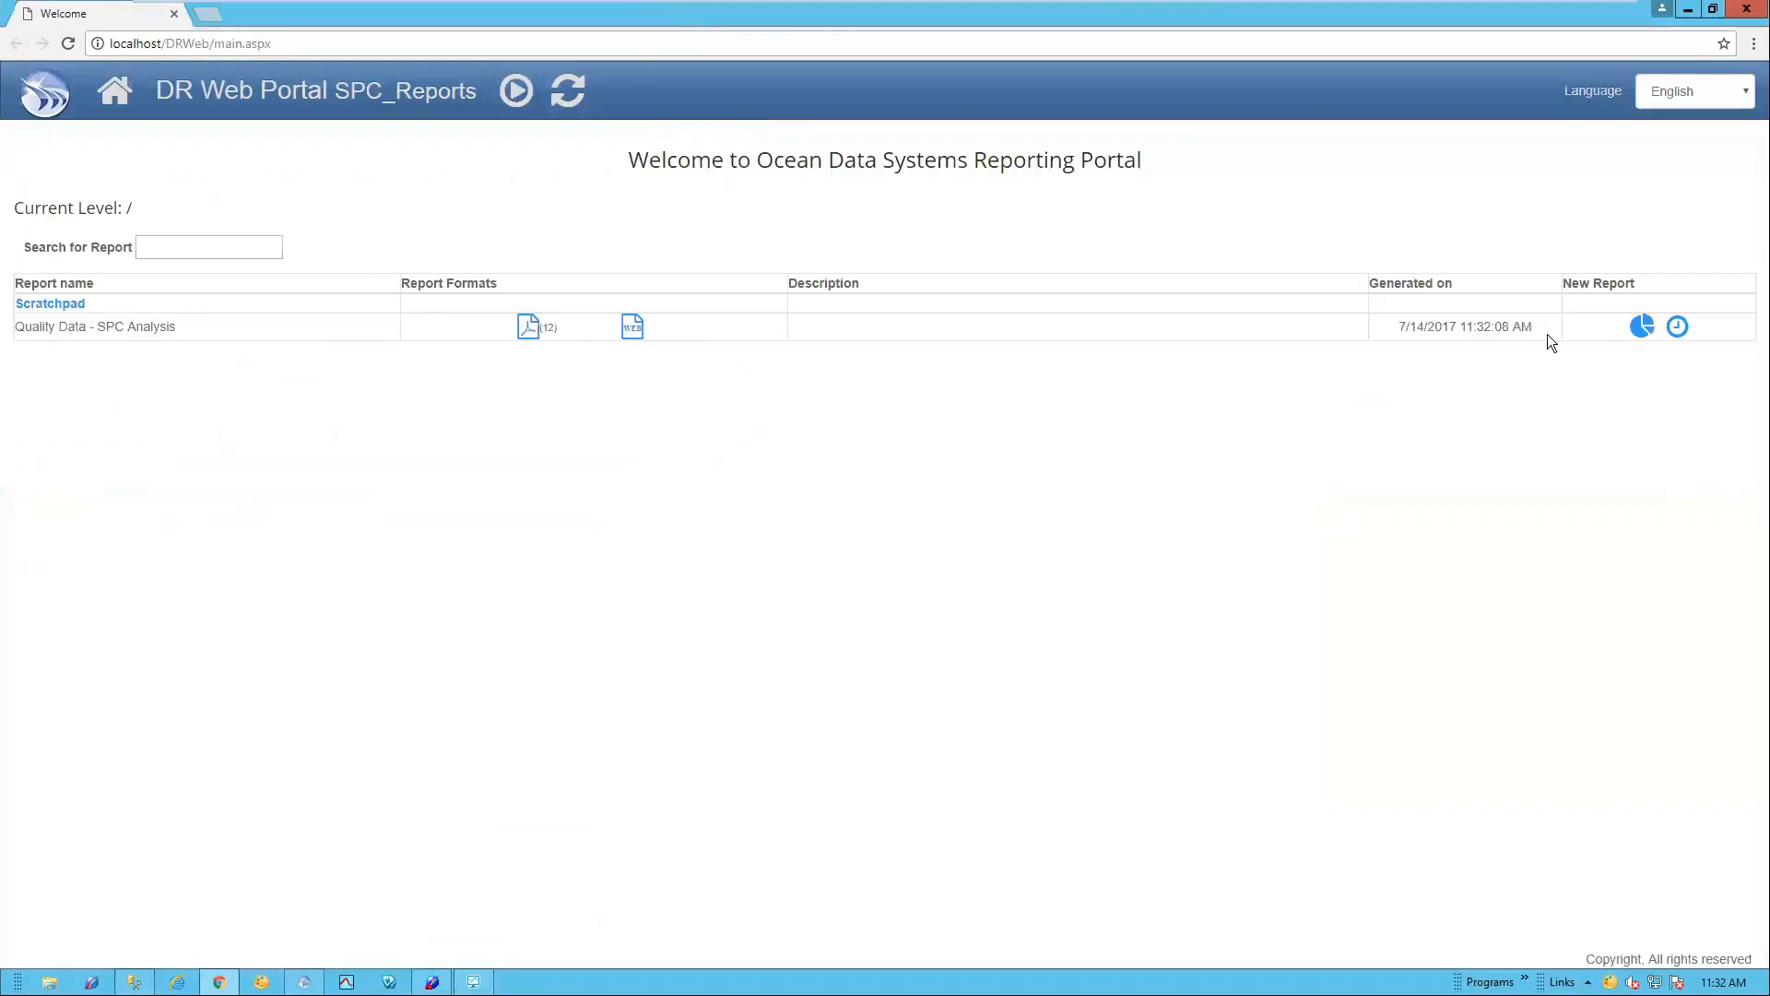
left_click(1678, 328)
left_click(1146, 279)
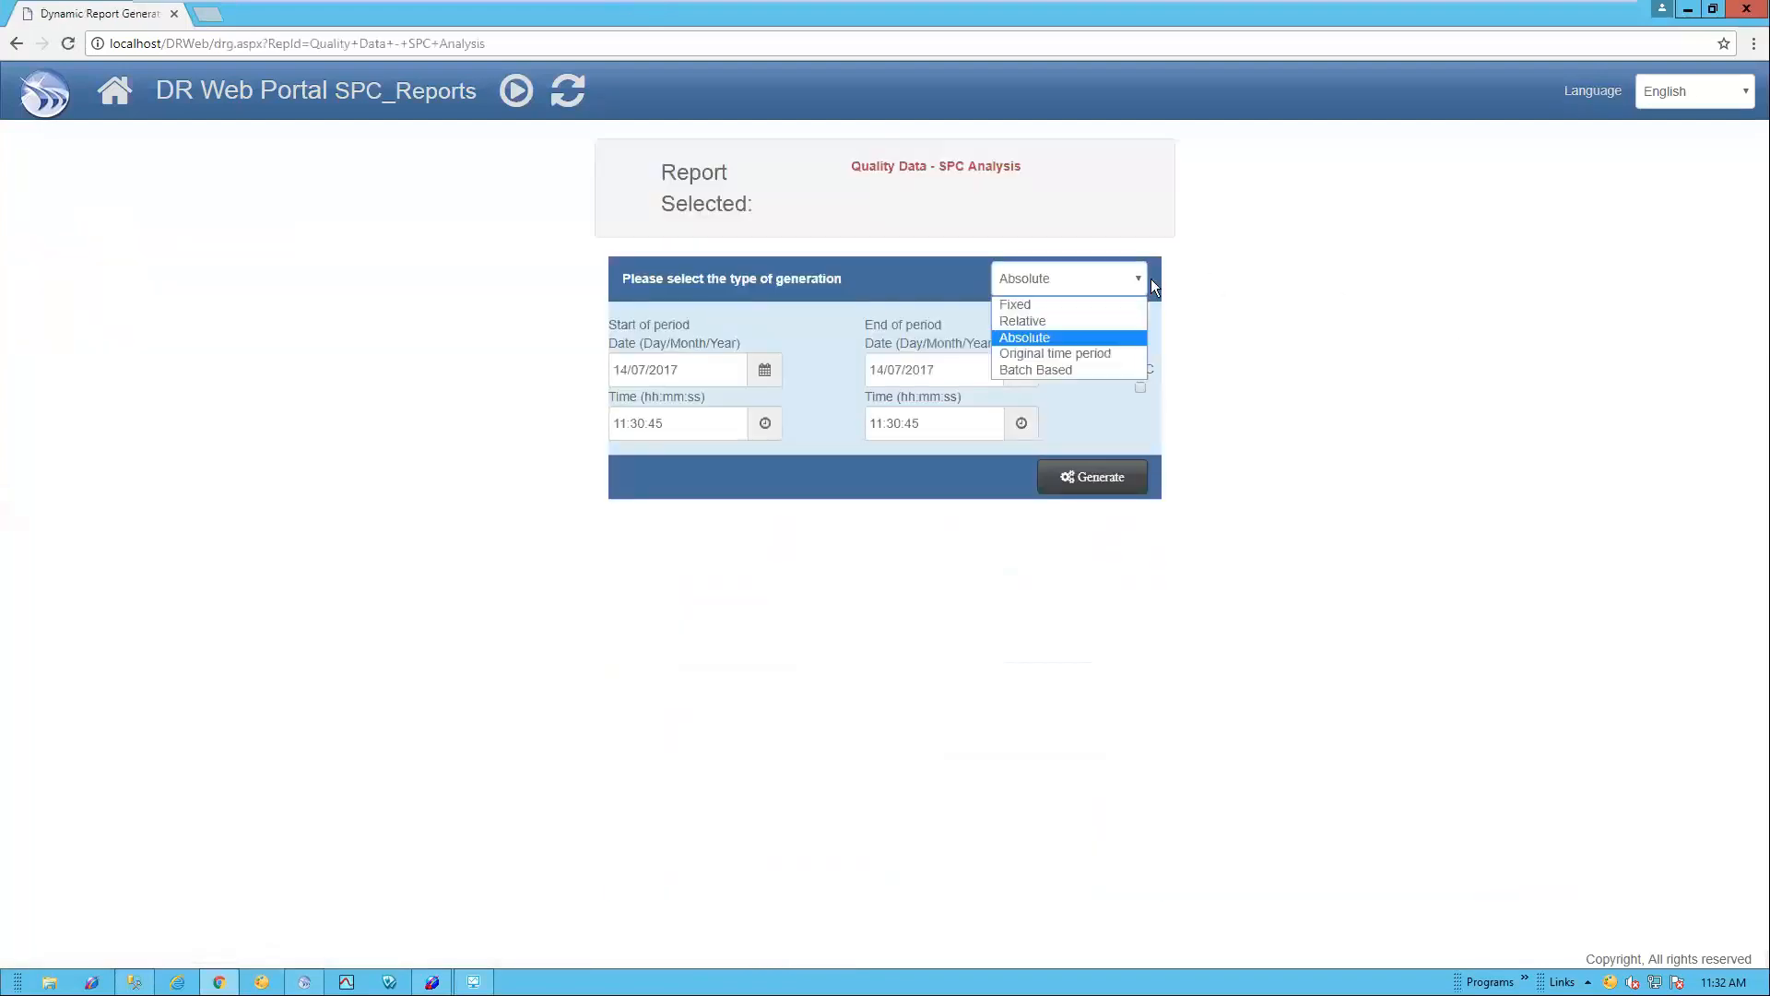
left_click(1063, 306)
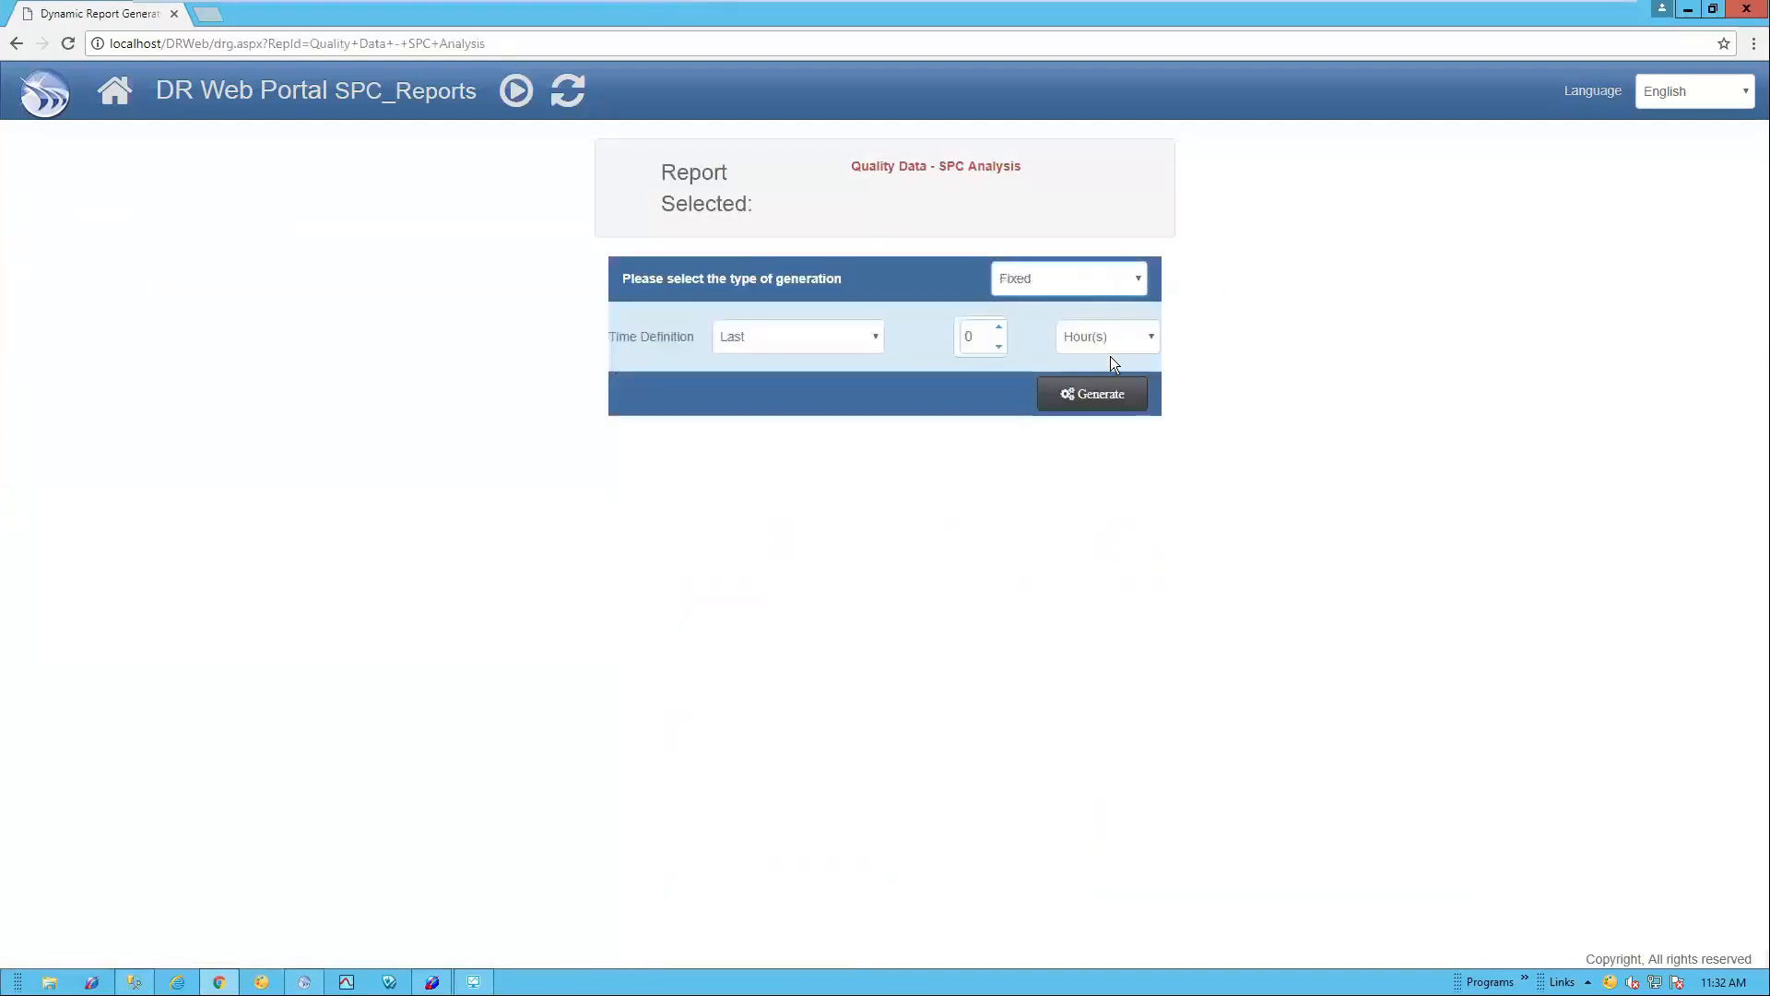
left_click(999, 327)
left_click(1098, 394)
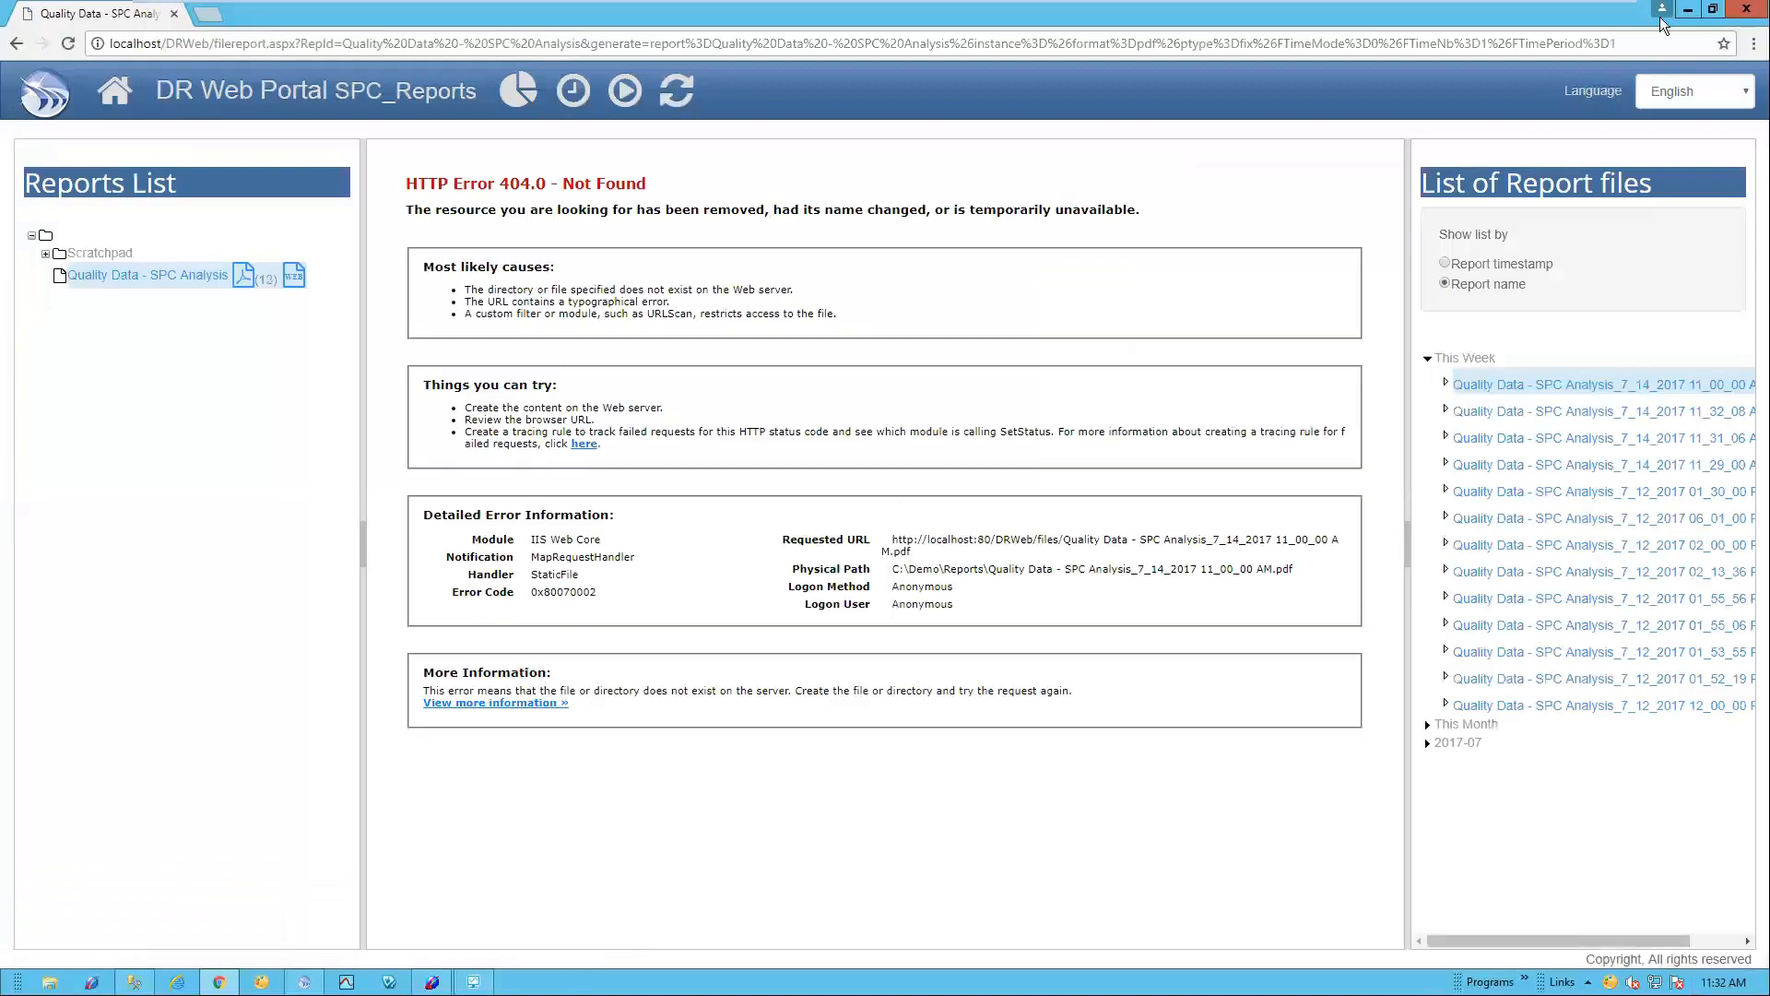
left_click(1746, 10)
Step: Run the IIS configuration for the project from the Runtime Management Console and confirm its completion
left_click(639, 718)
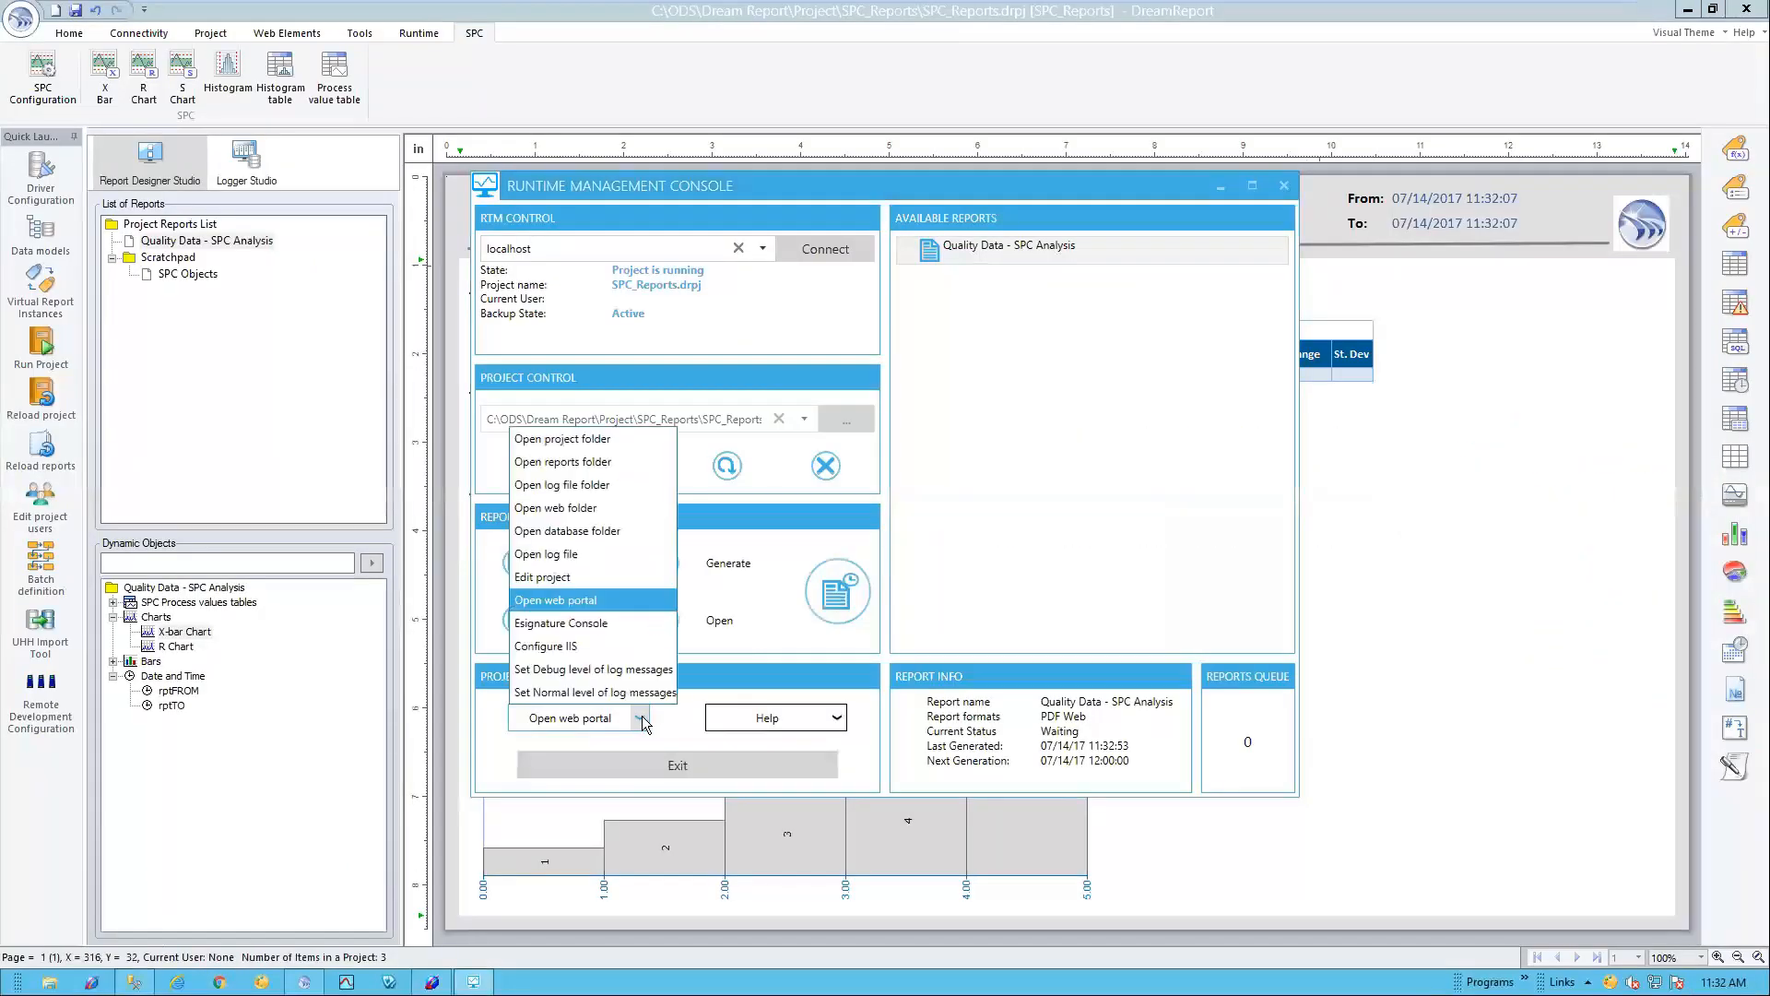
left_click(553, 646)
left_click(849, 515)
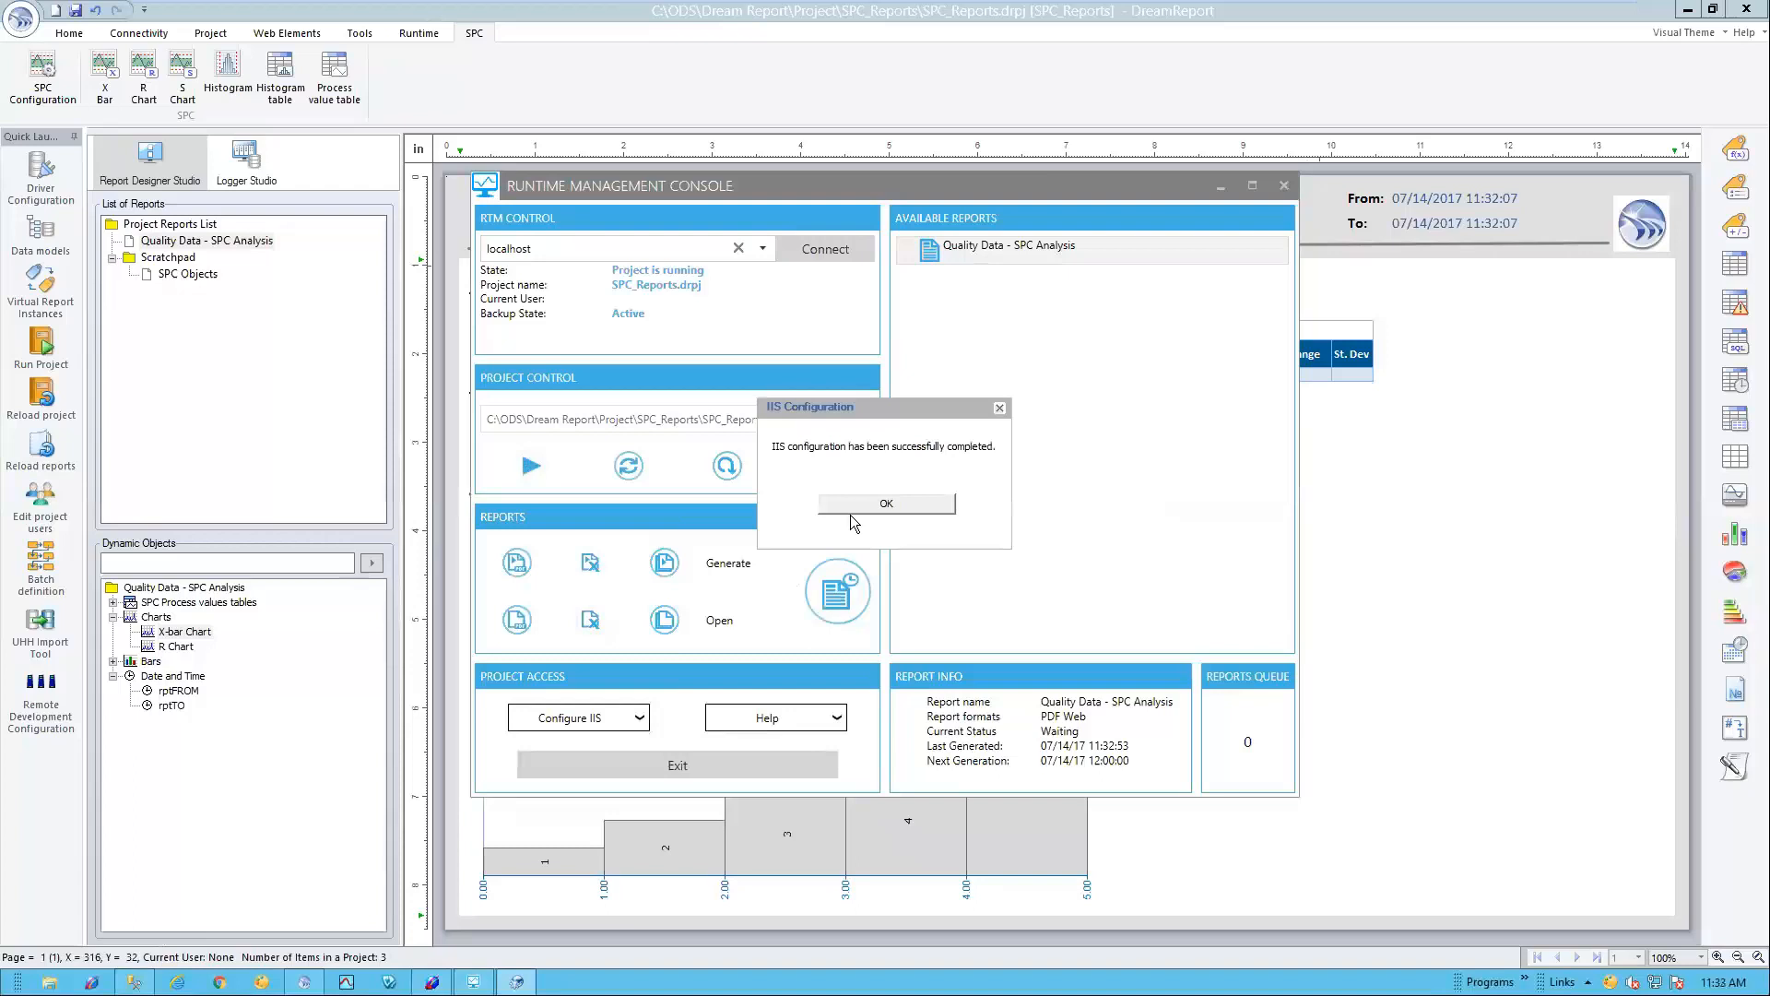
left_click(926, 506)
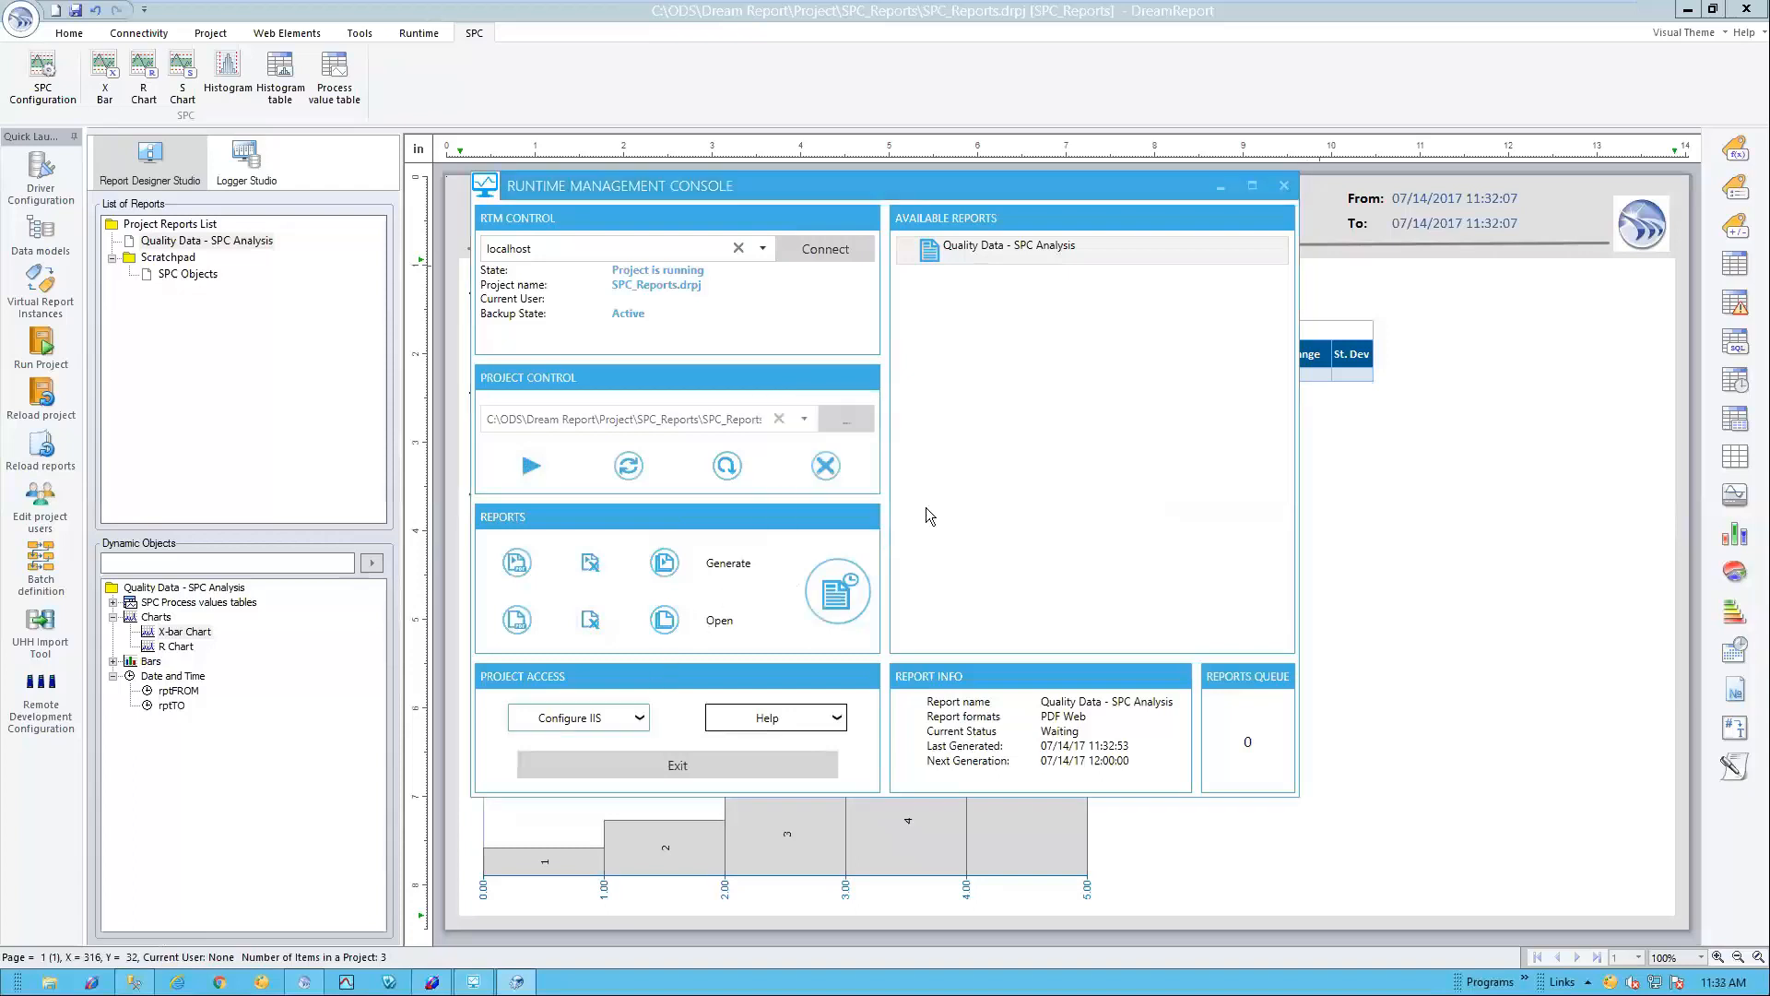
Step: Reopen the web portal and generate Quality Data - SPC Analysis with the fixed time definition Last 1 Hour(s)
left_click(639, 718)
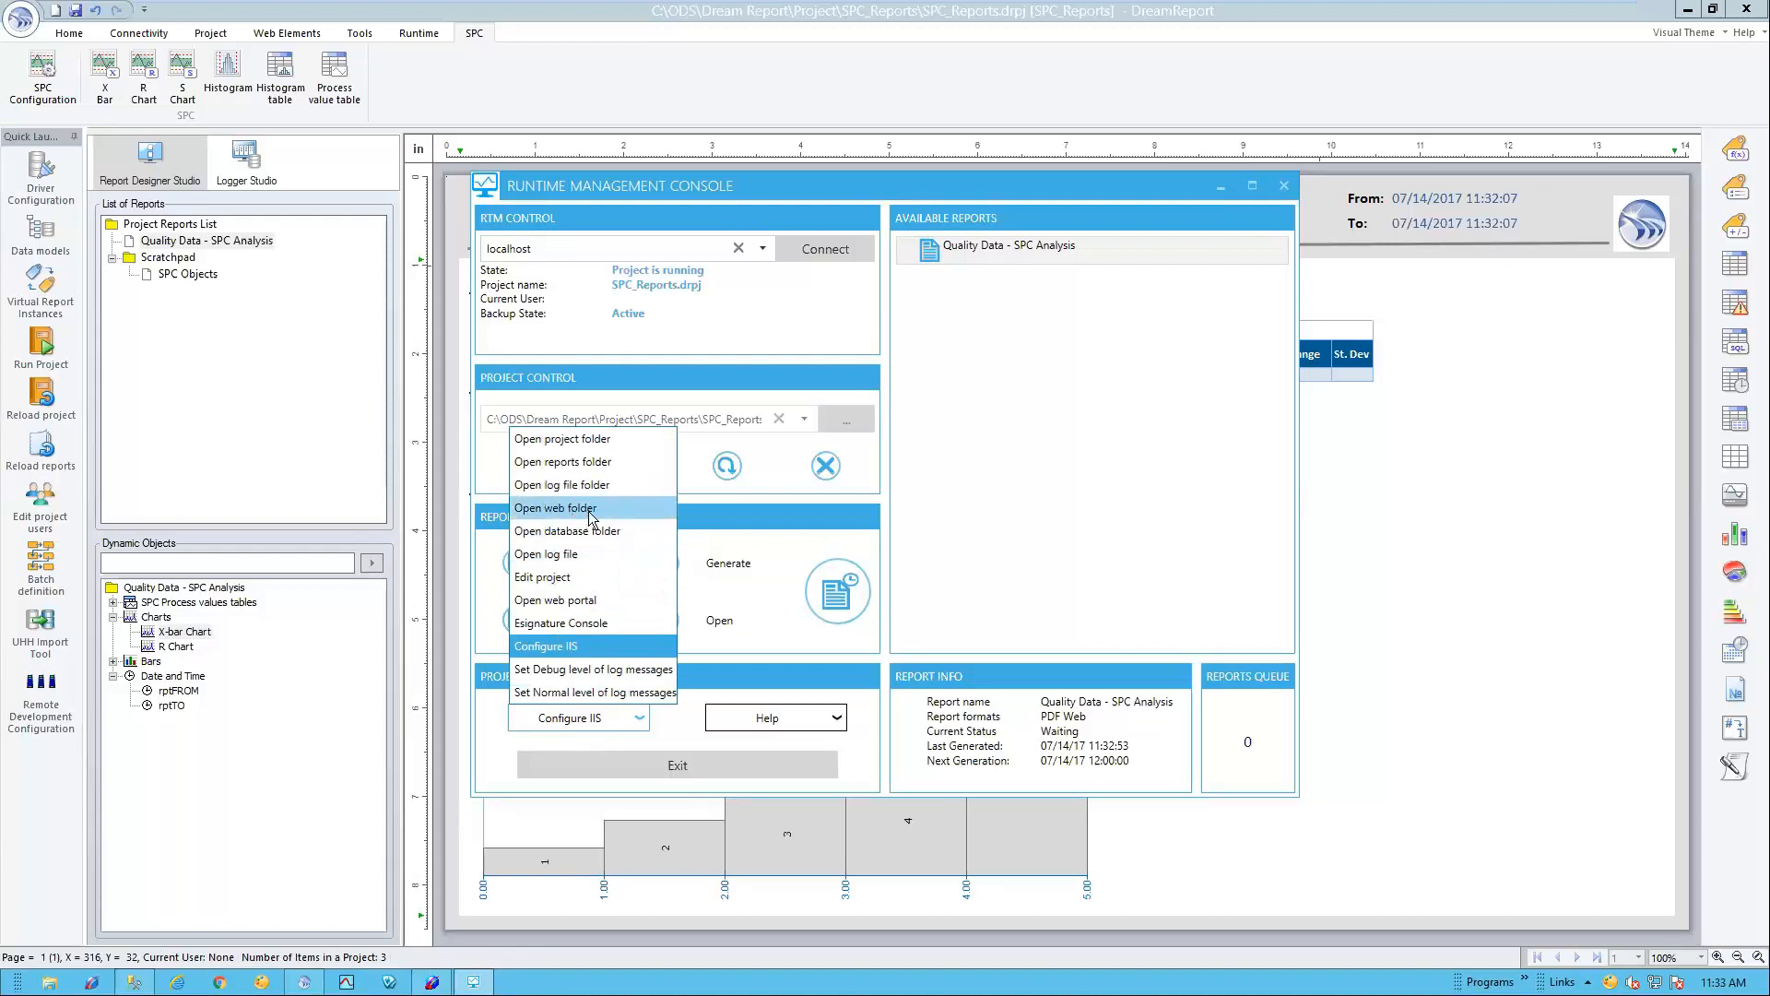
left_click(577, 601)
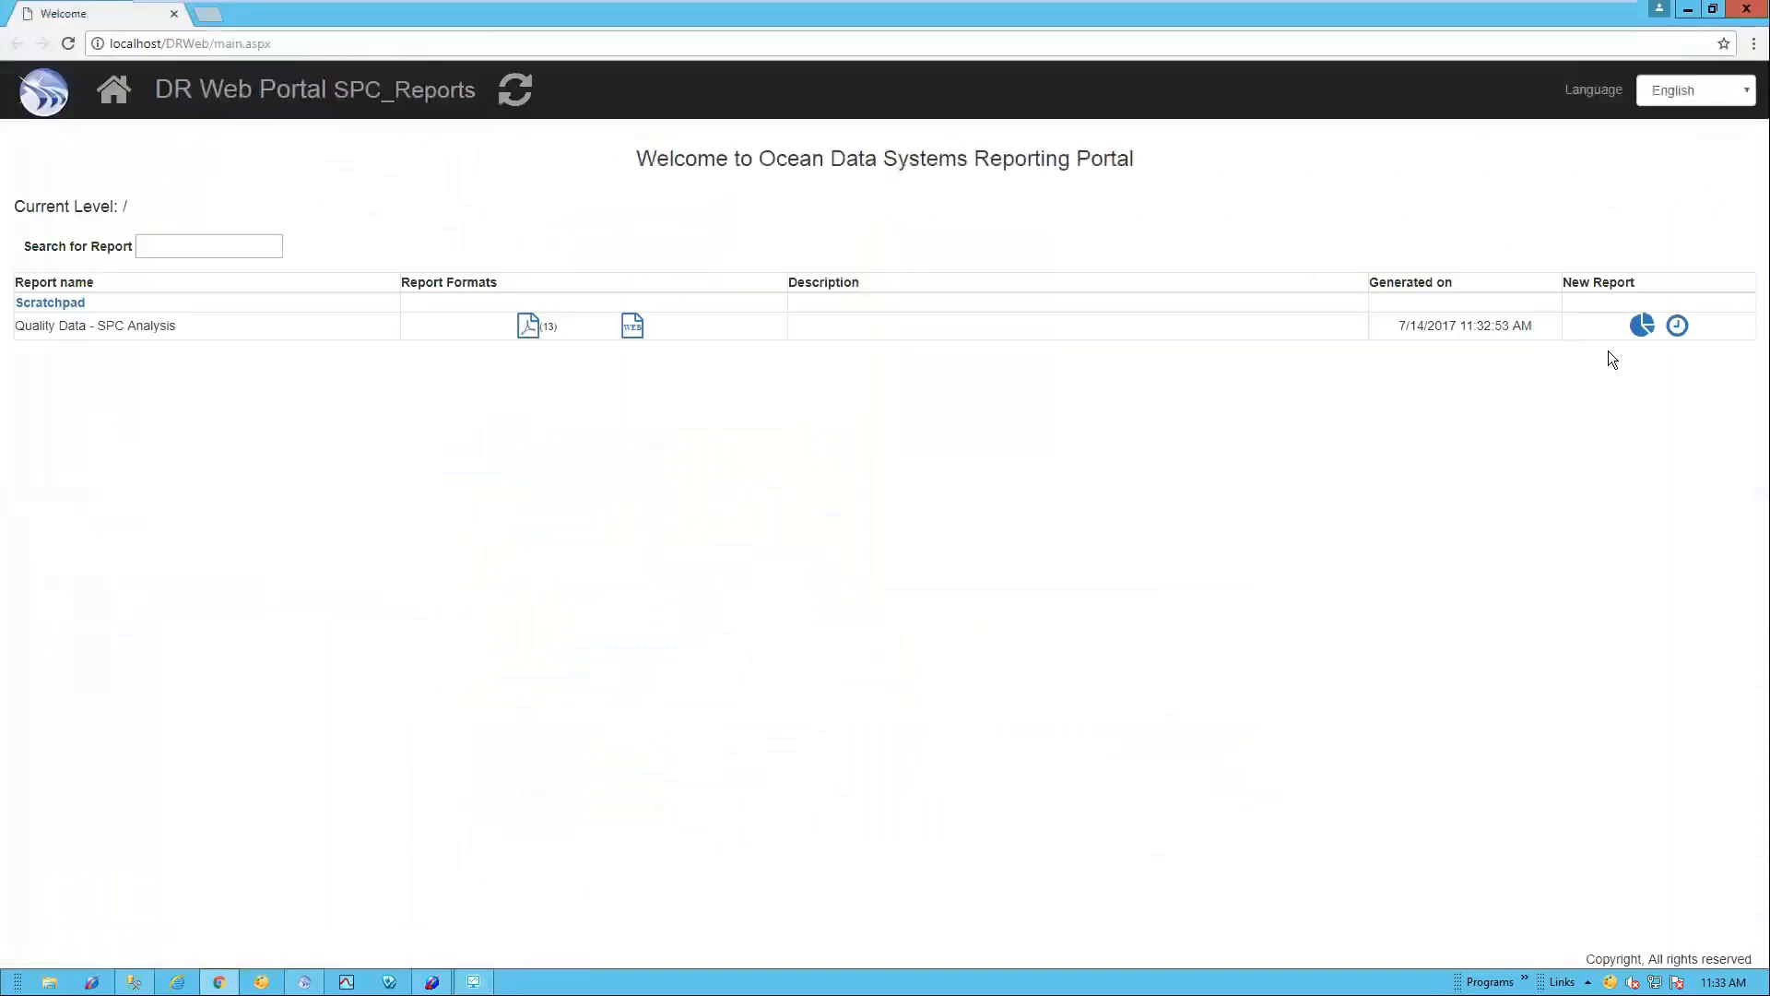
left_click(1674, 333)
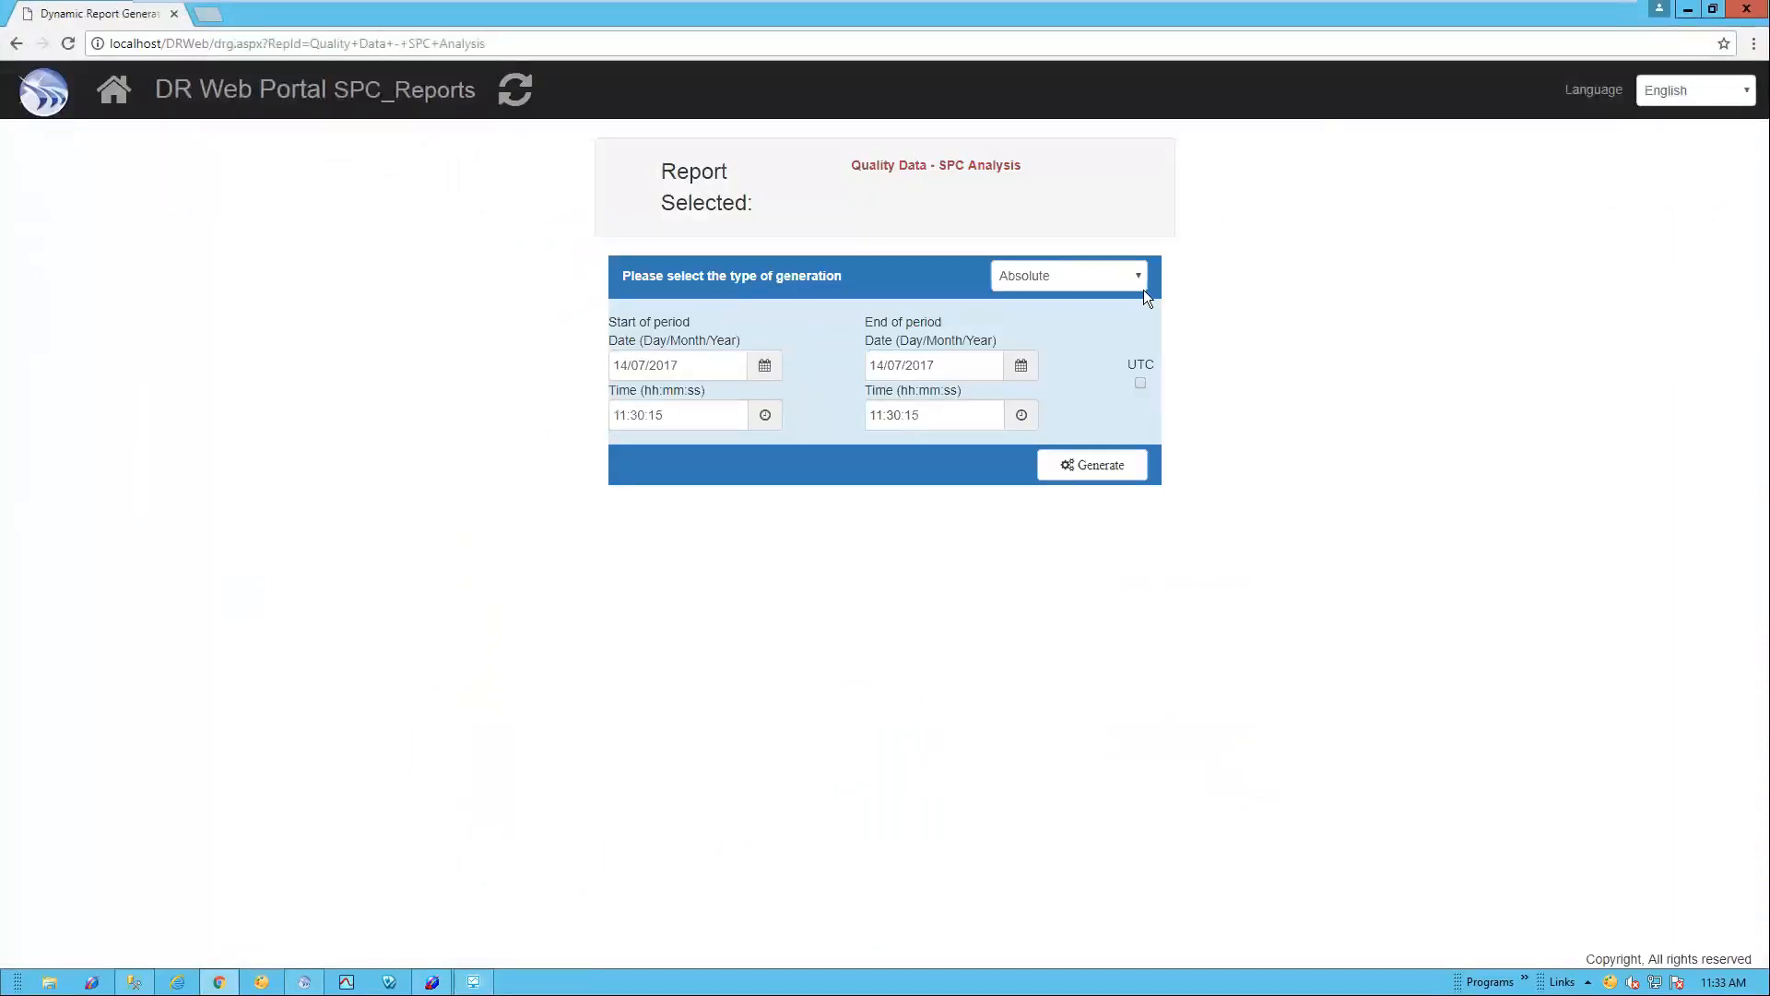
left_click(1133, 275)
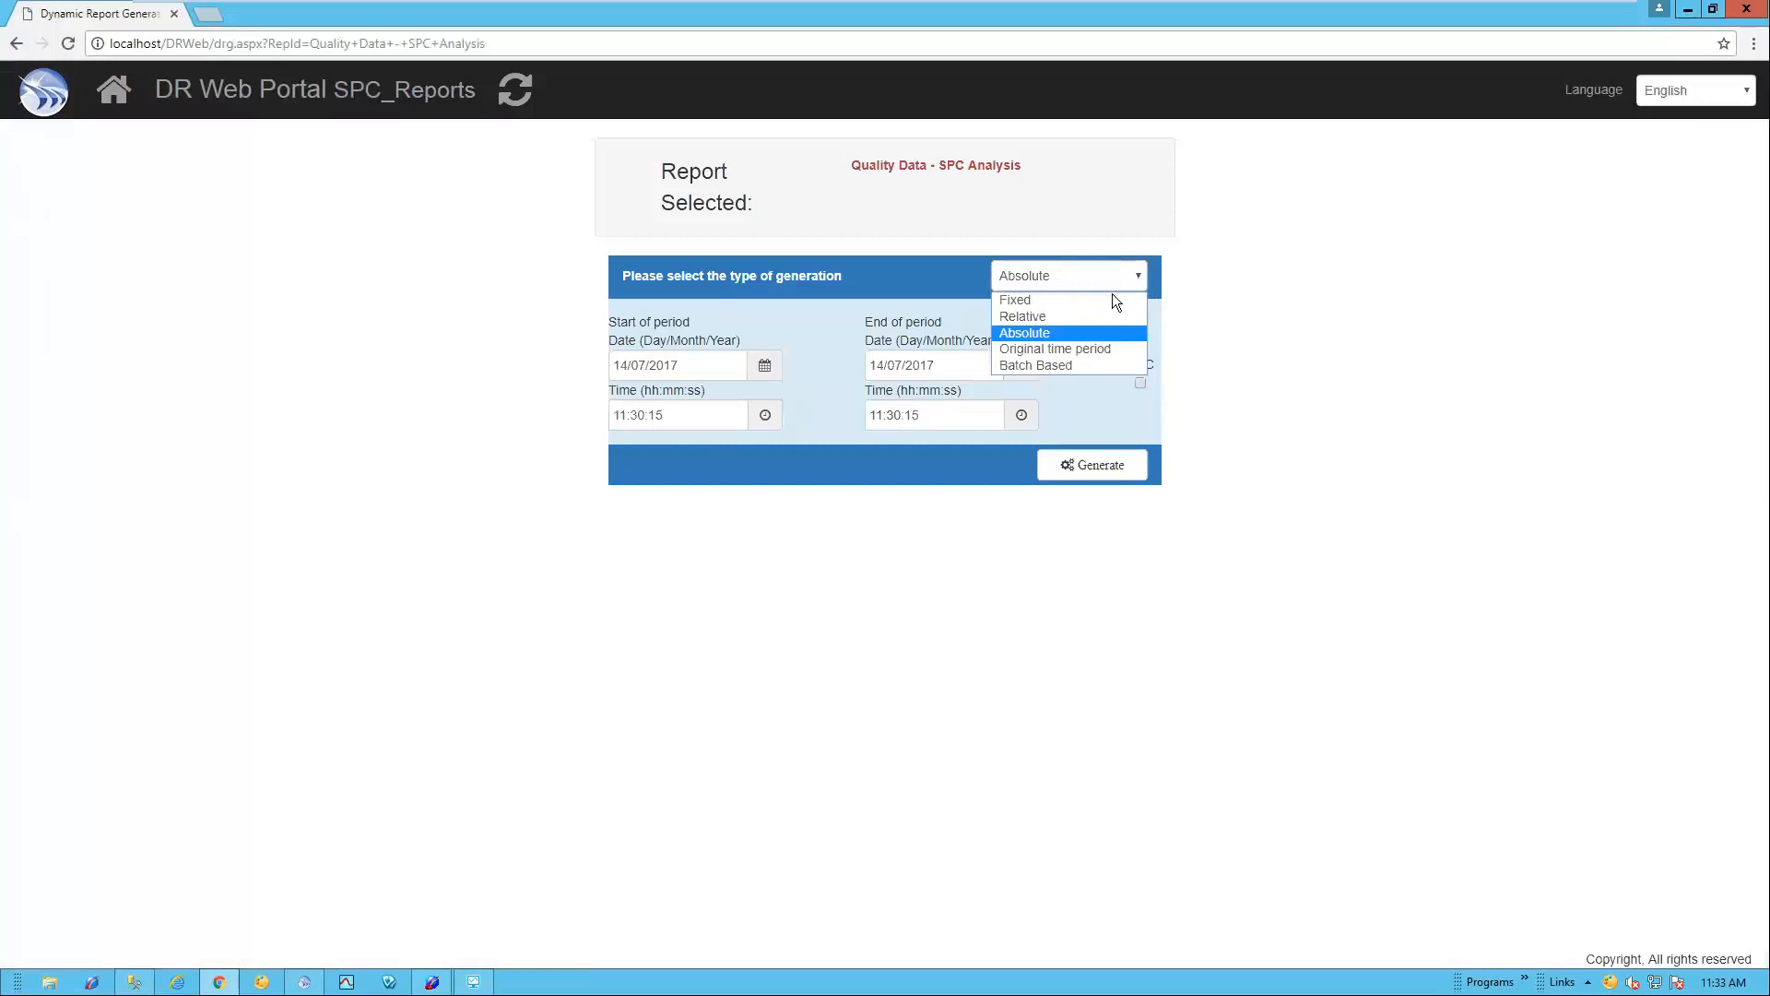
left_click(1112, 296)
left_click(999, 325)
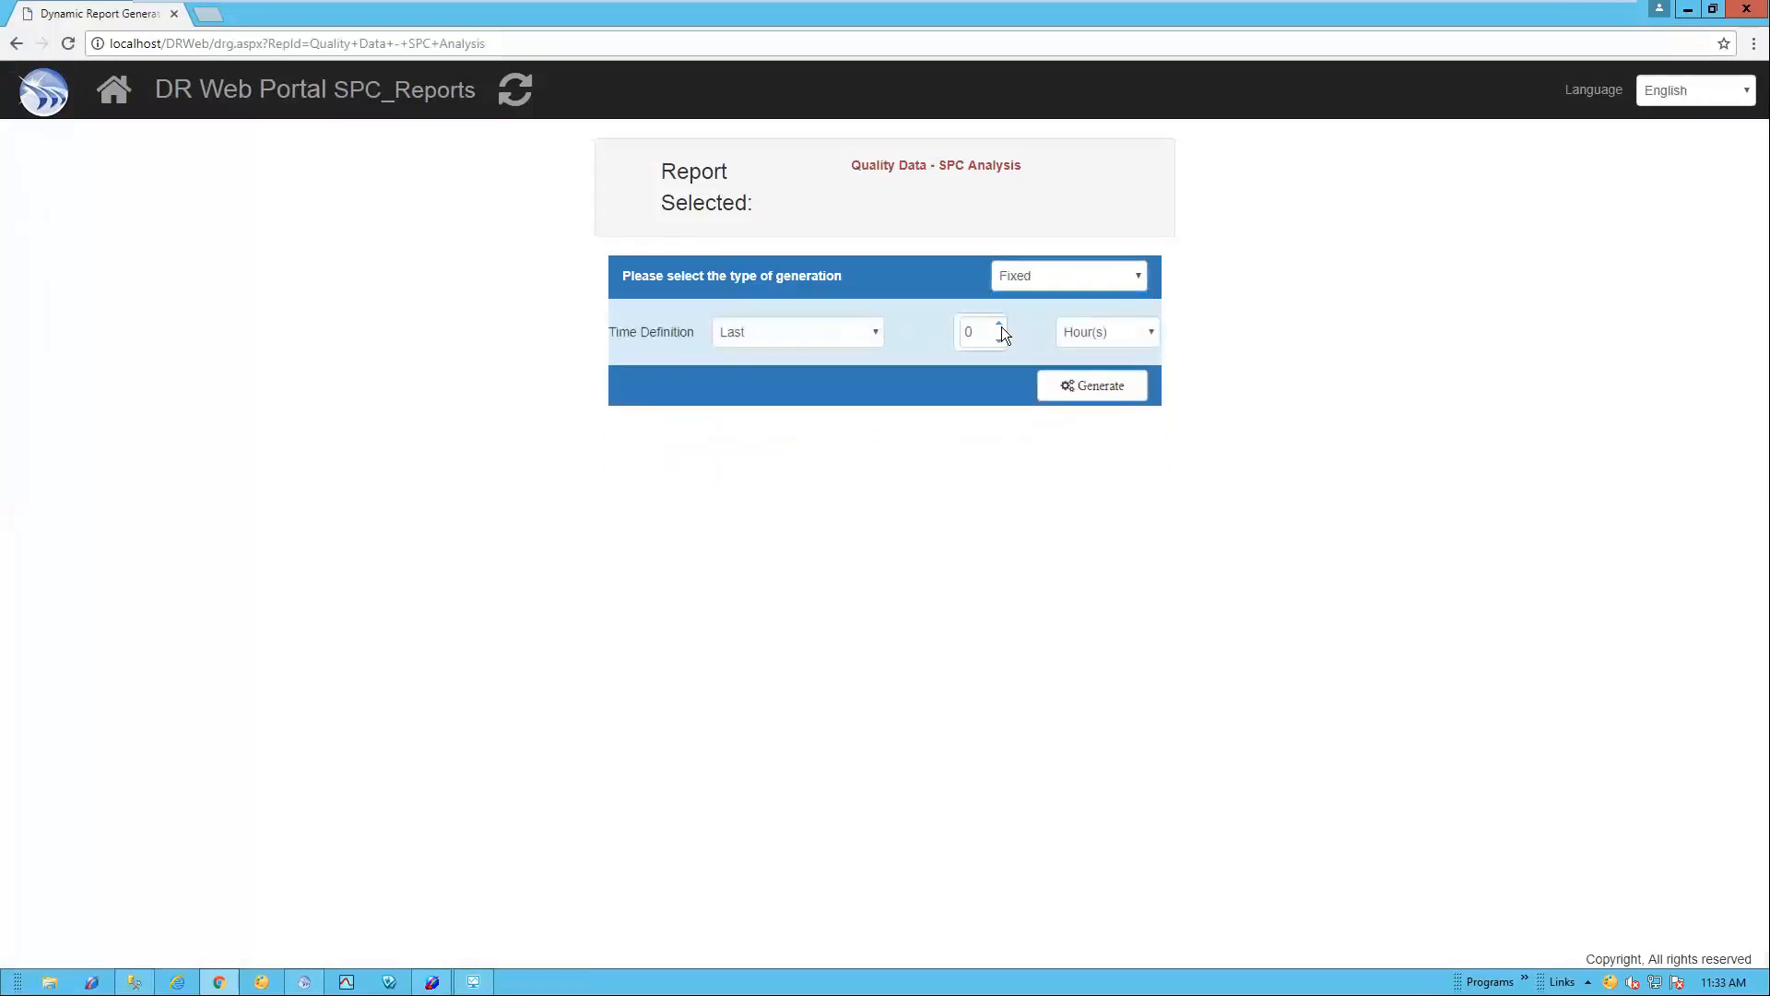
left_click(1097, 401)
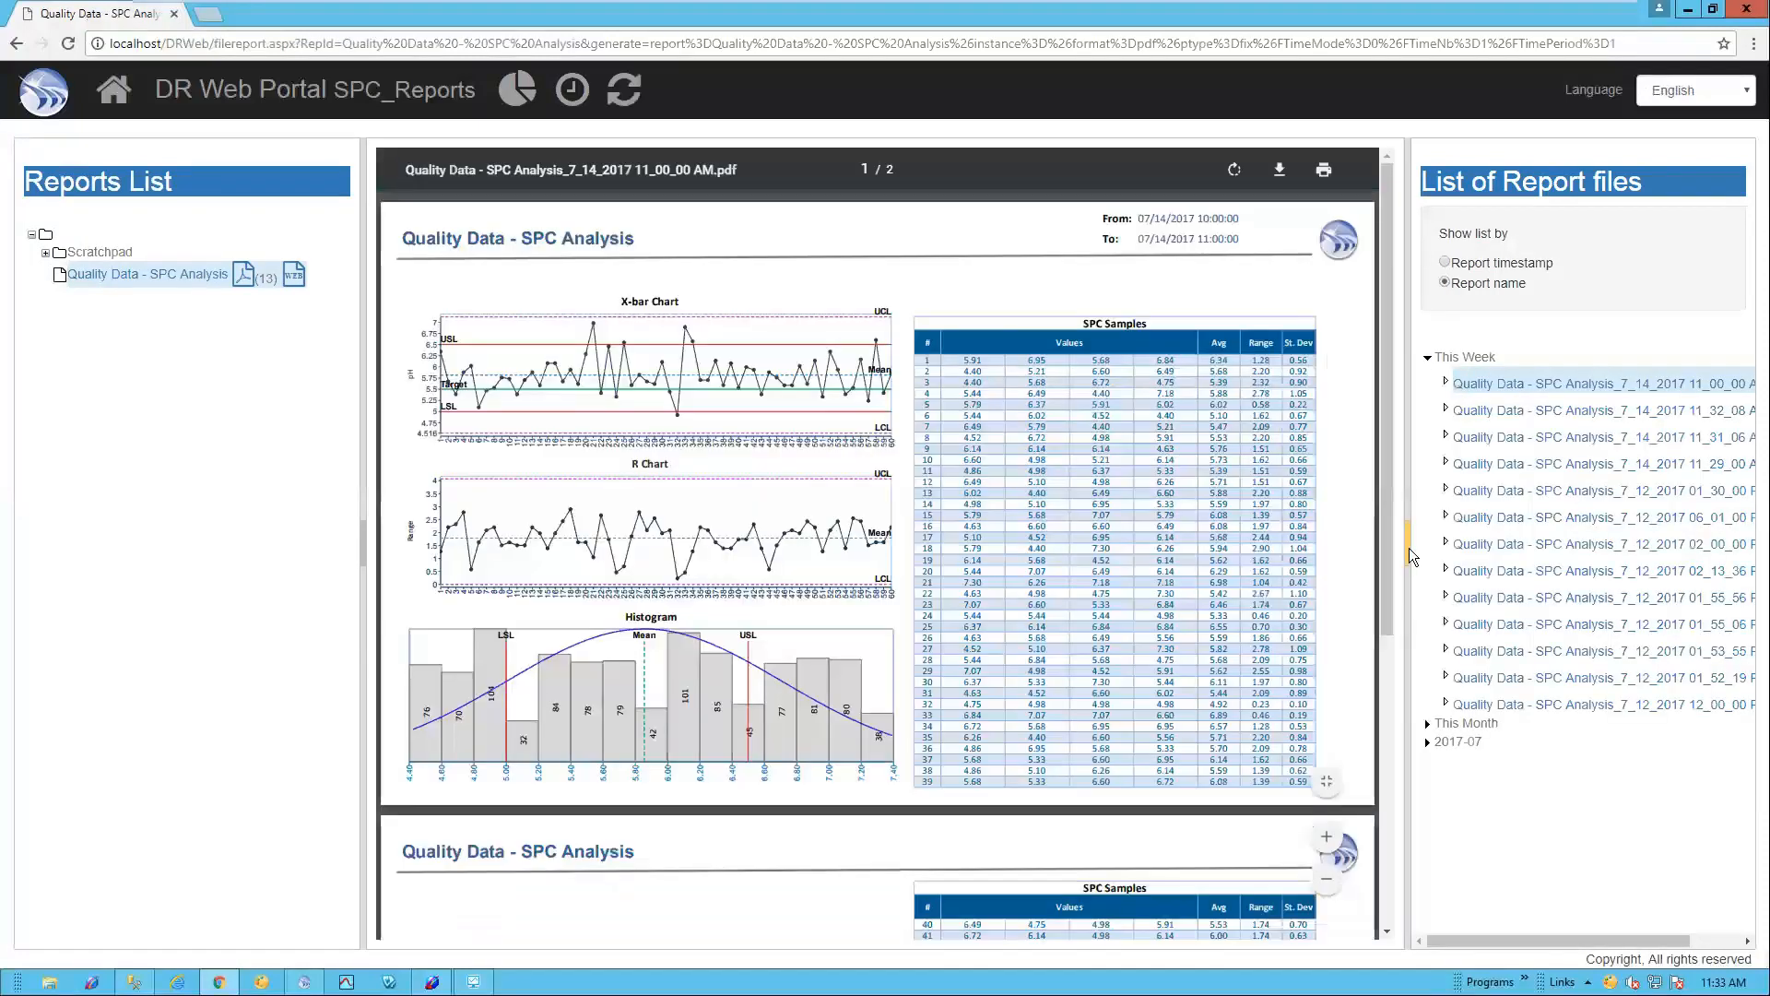
Step: Hide the list of report files, examine both pages of the generated SPC report enlarged, and minimize the browser
left_click(1409, 547)
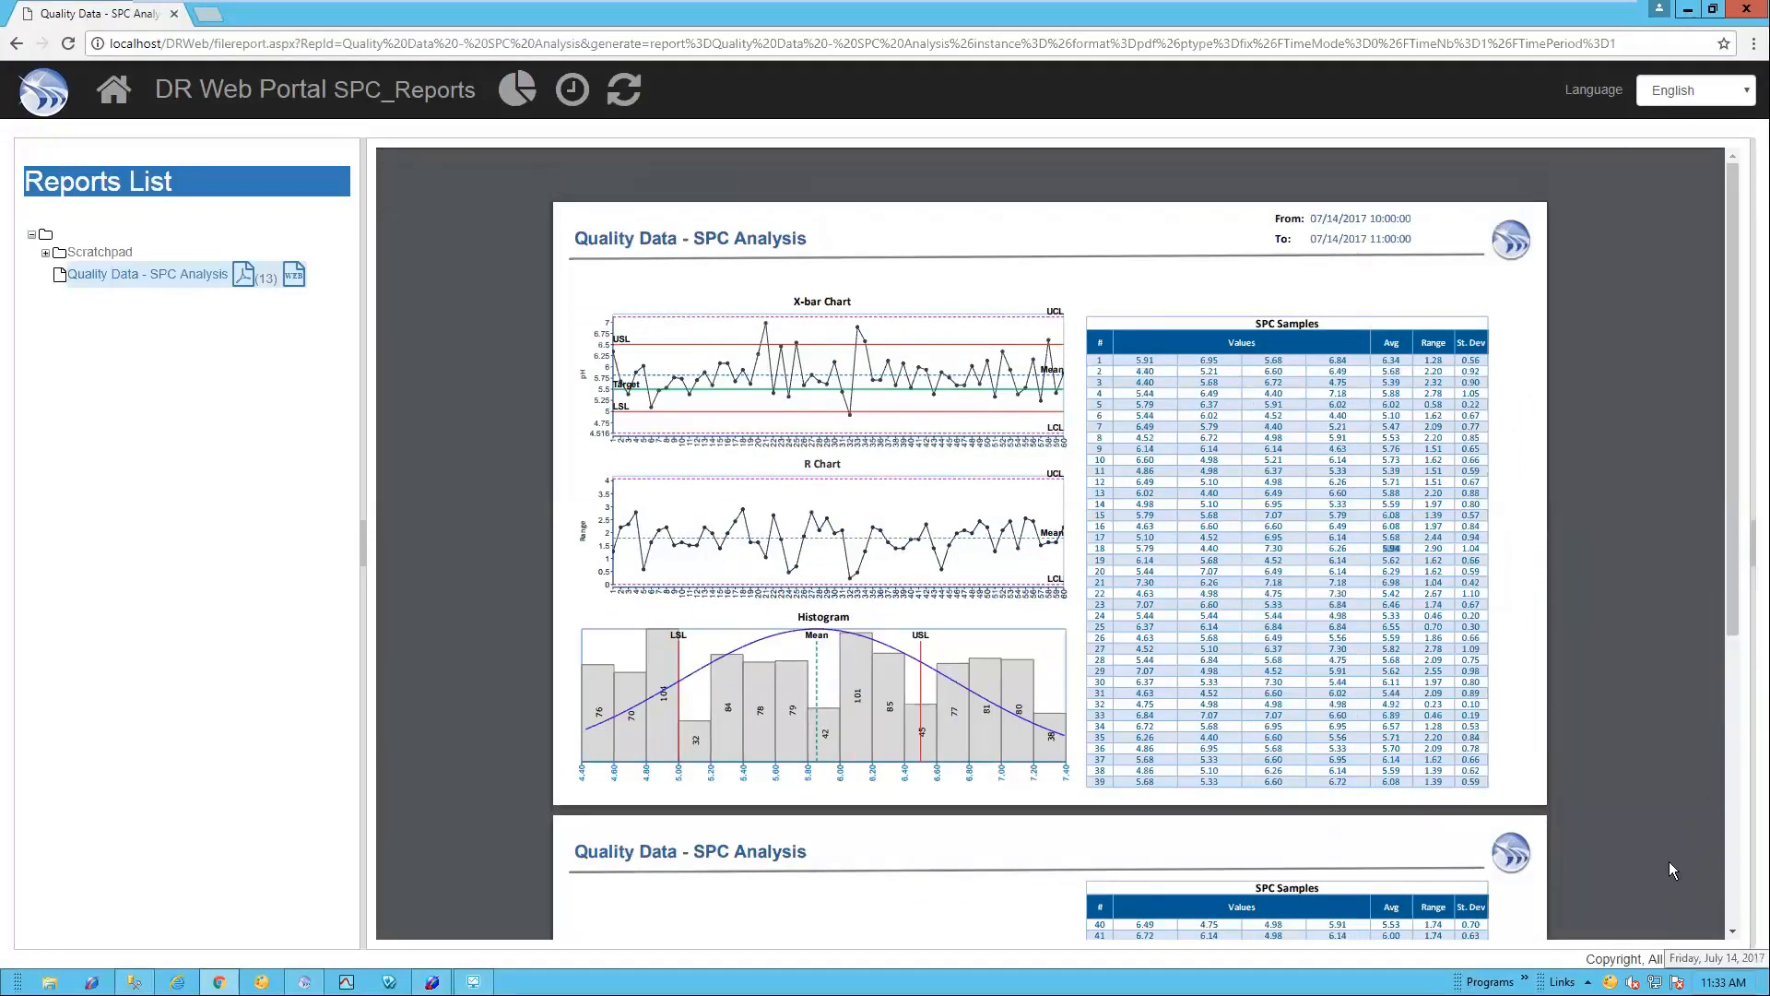
left_click(1190, 300)
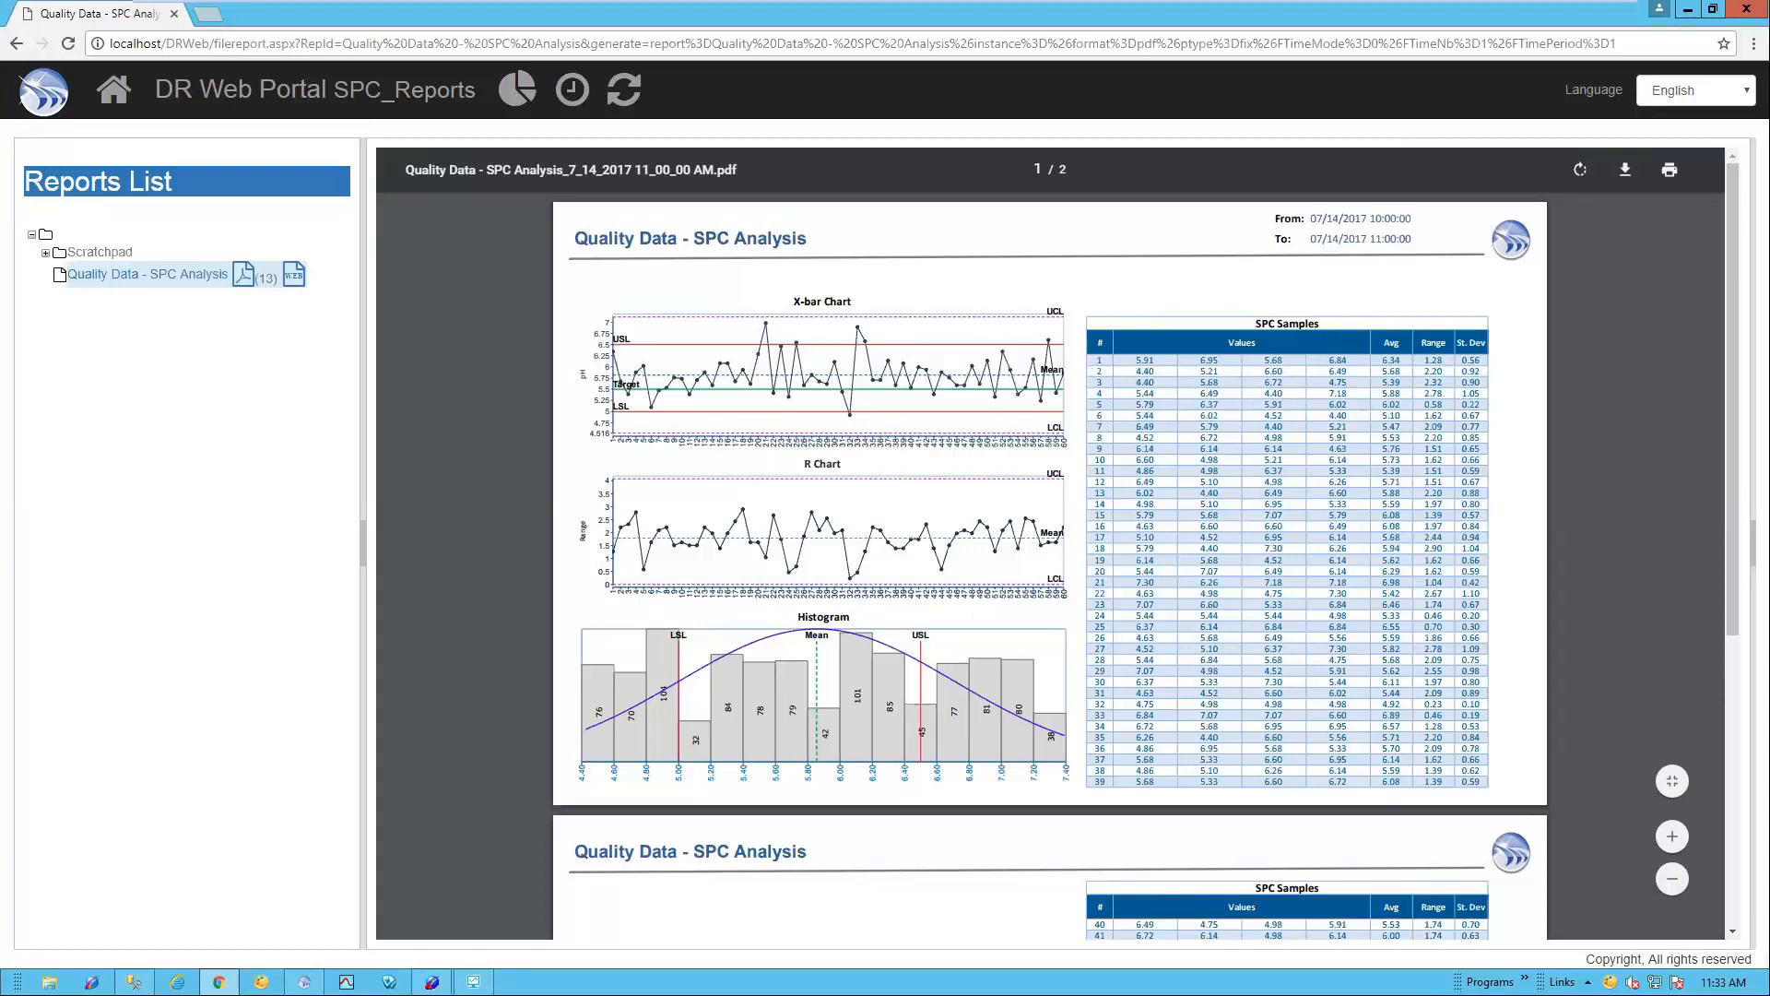
scroll(1130, 498, "down", 1)
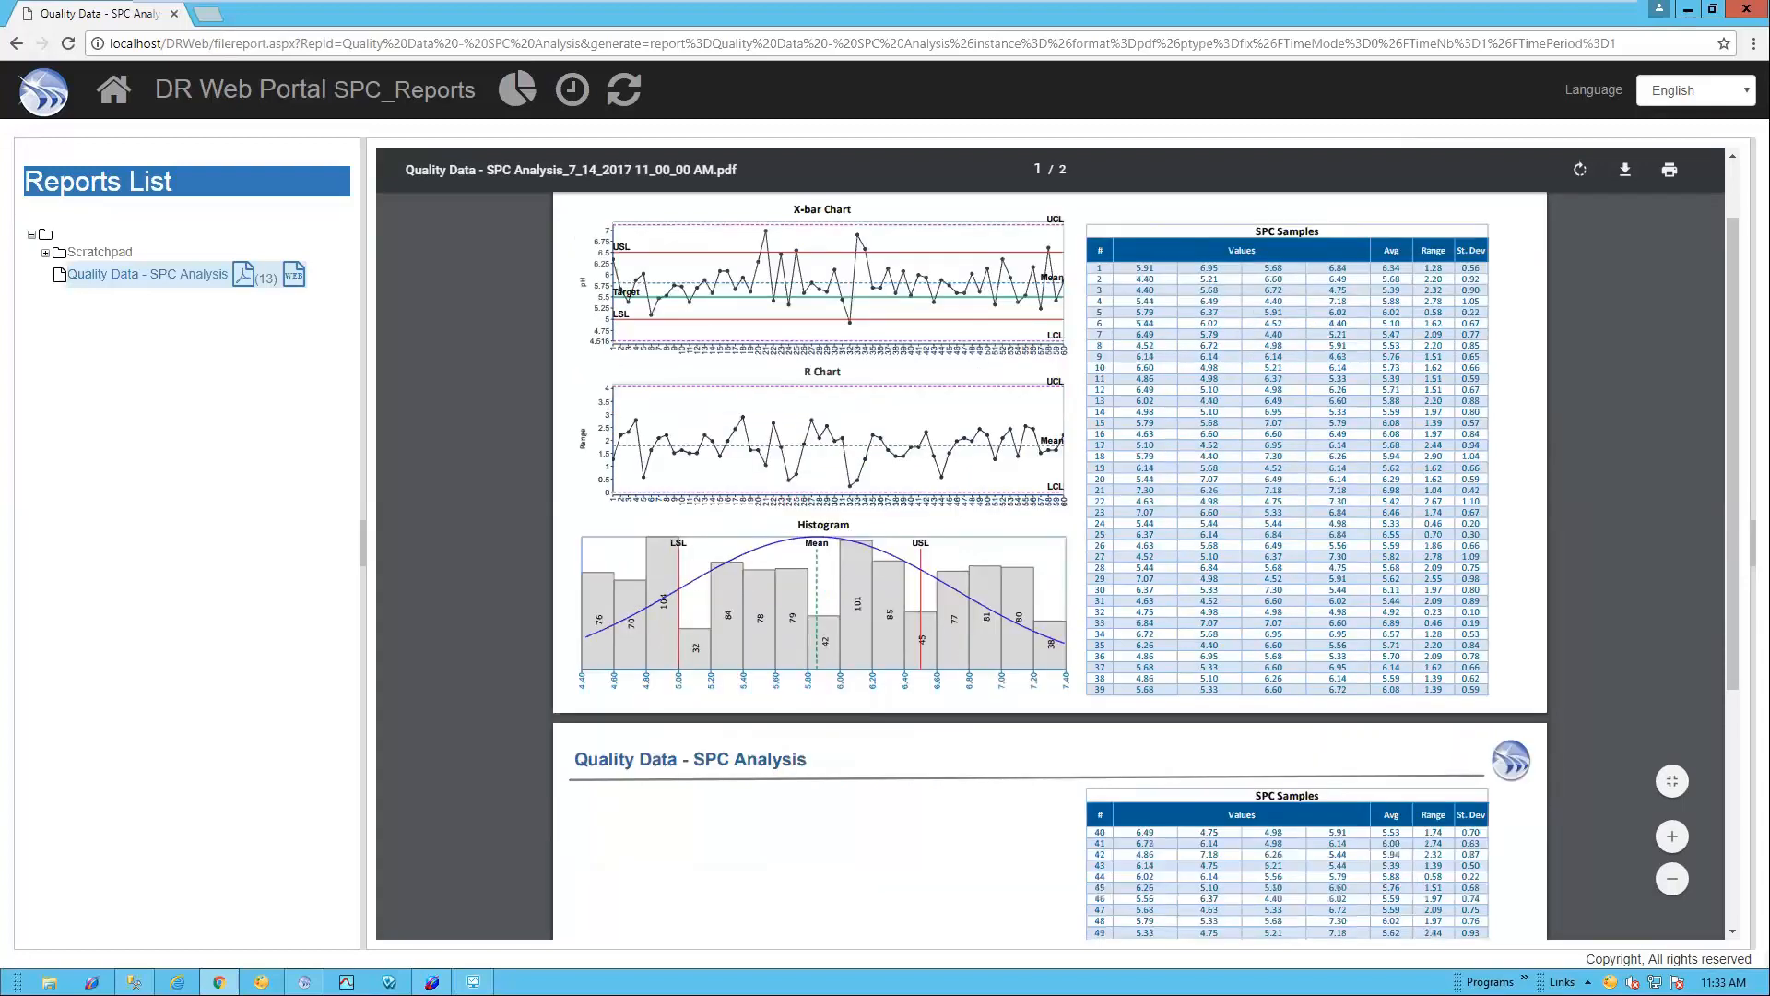
scroll(1130, 498, "down", 4)
scroll(1130, 498, "up", 3)
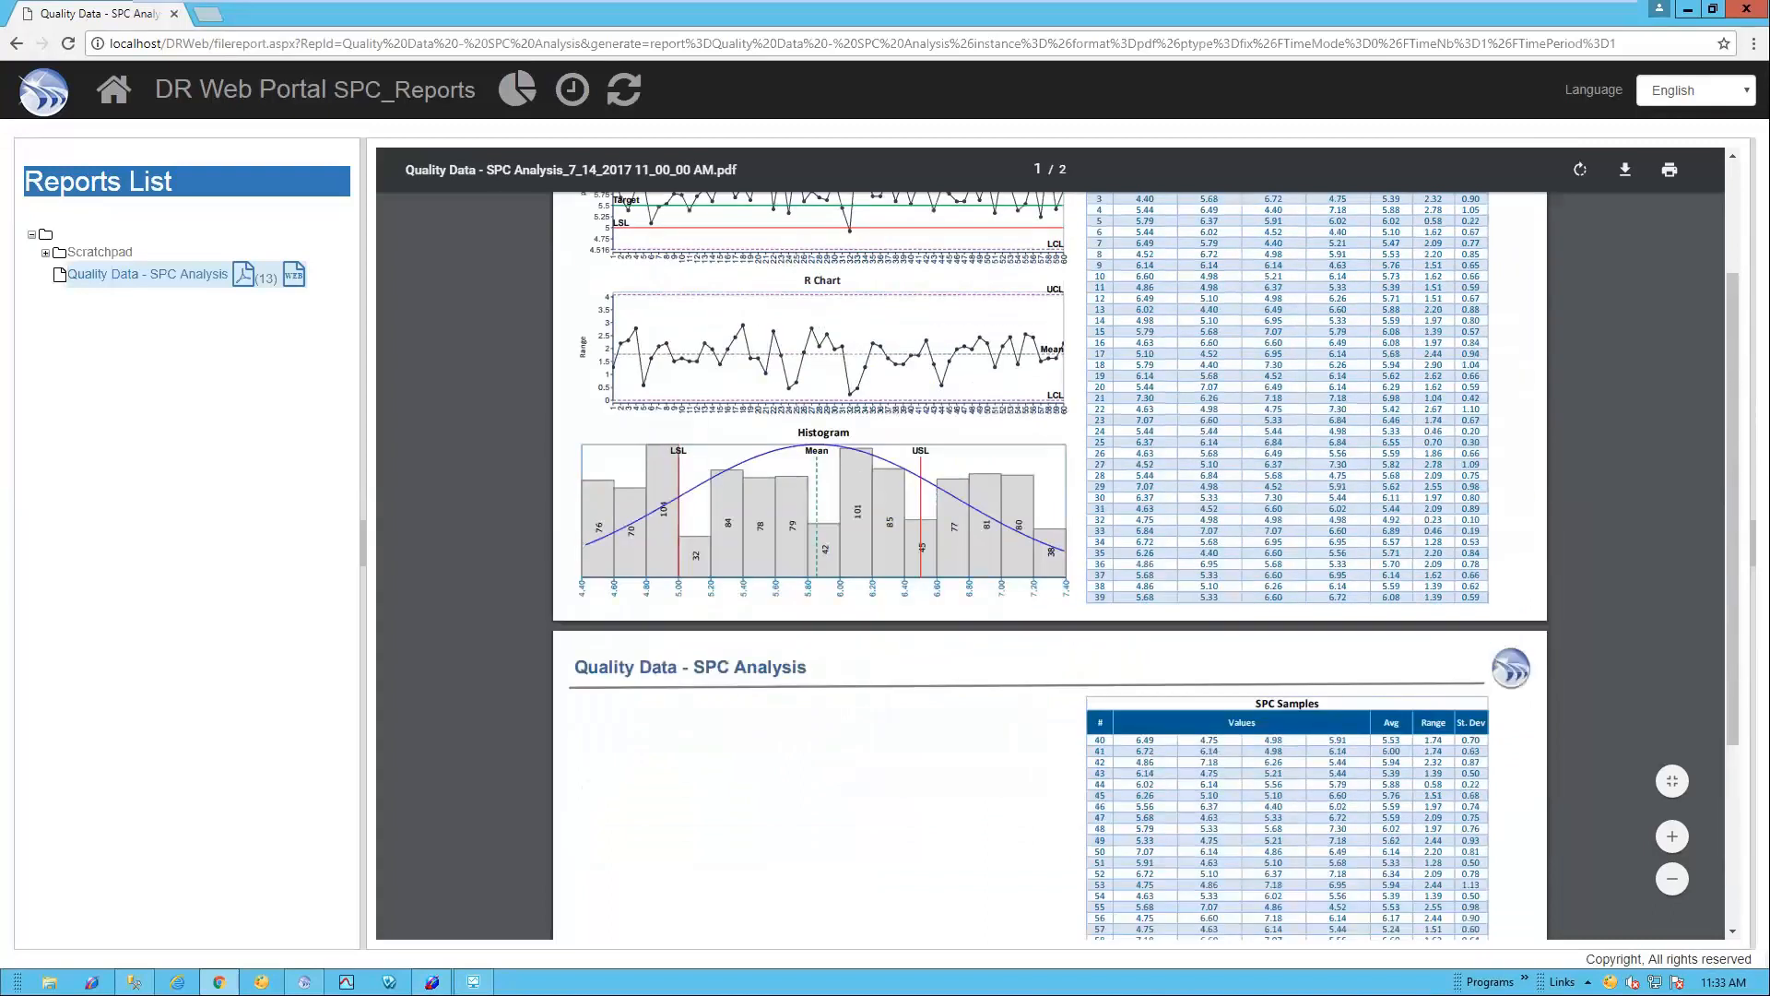
scroll(1050, 567, "up", 2)
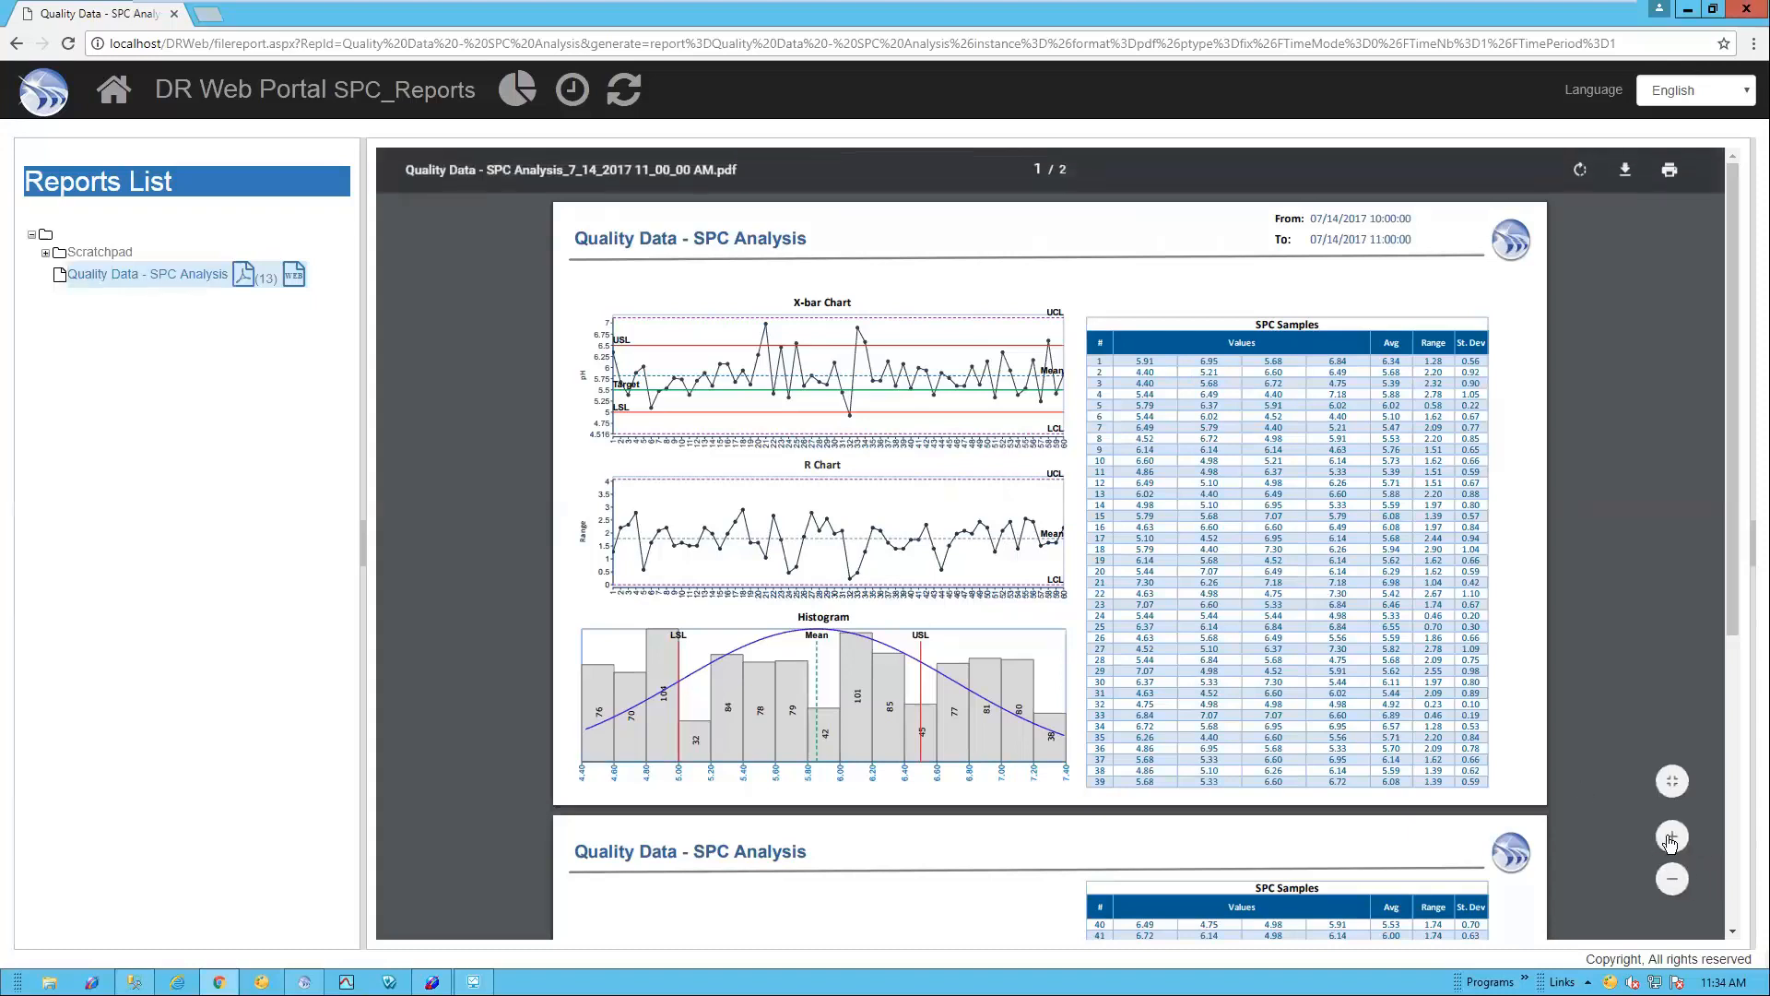
left_click(1672, 837)
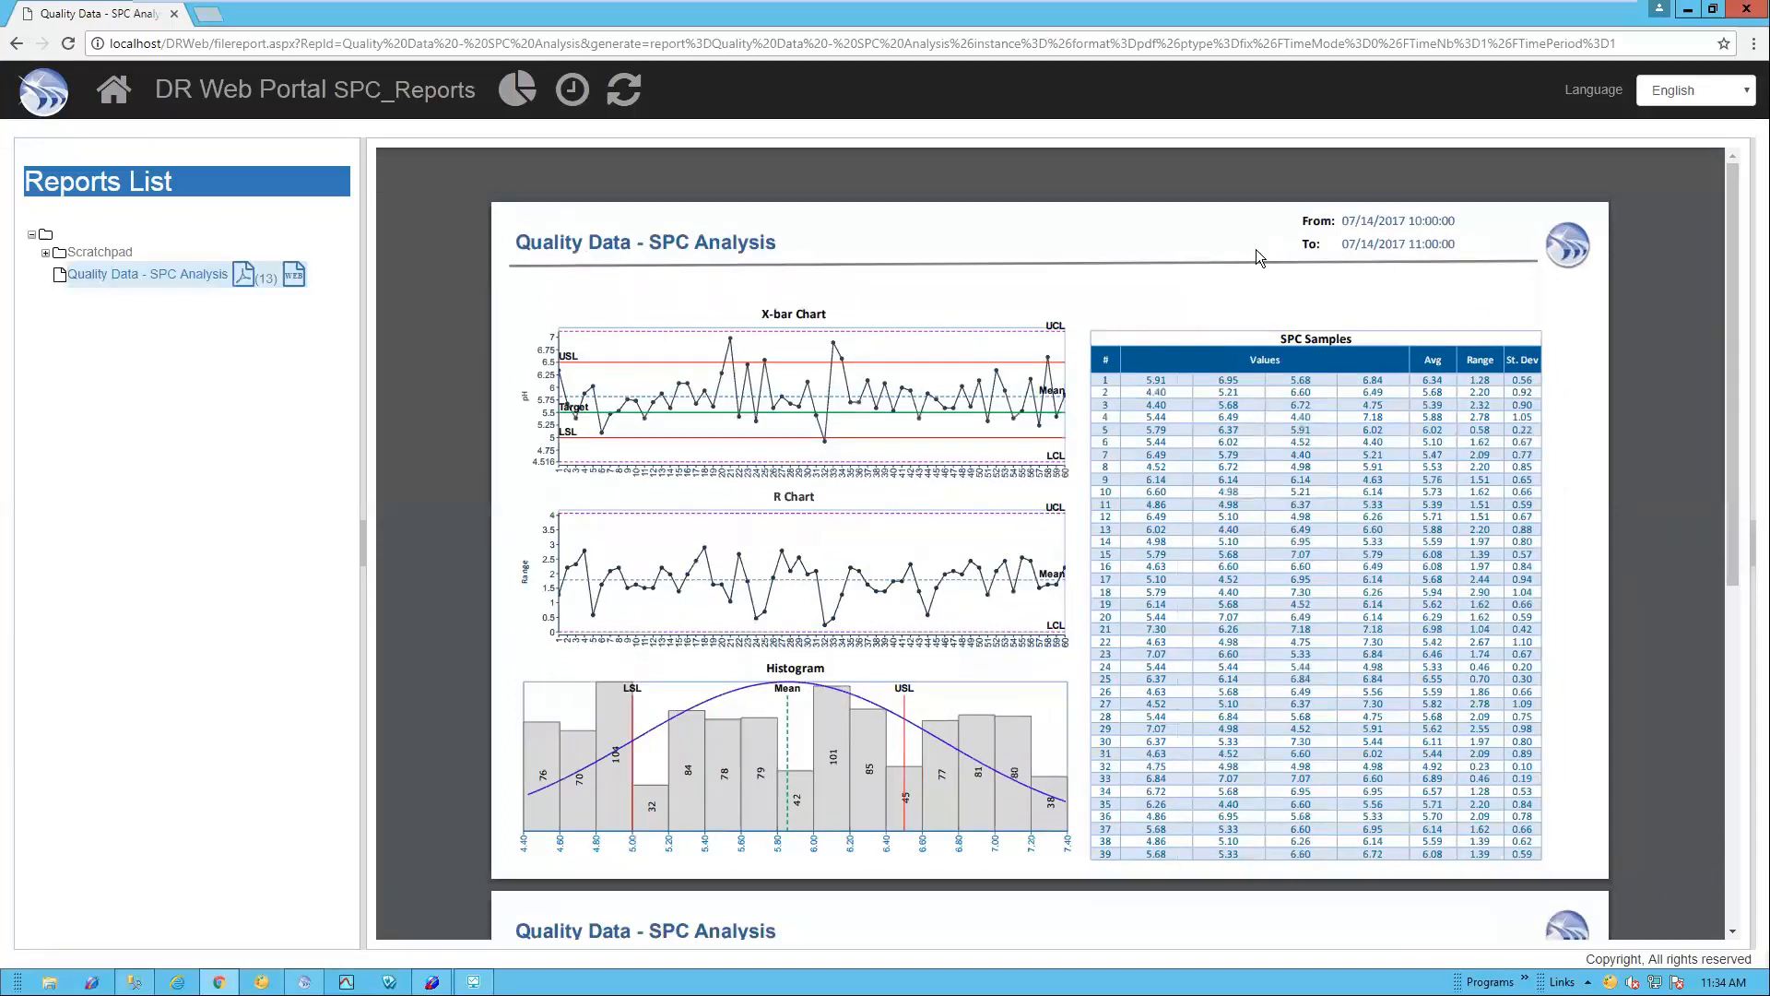
left_click(1691, 11)
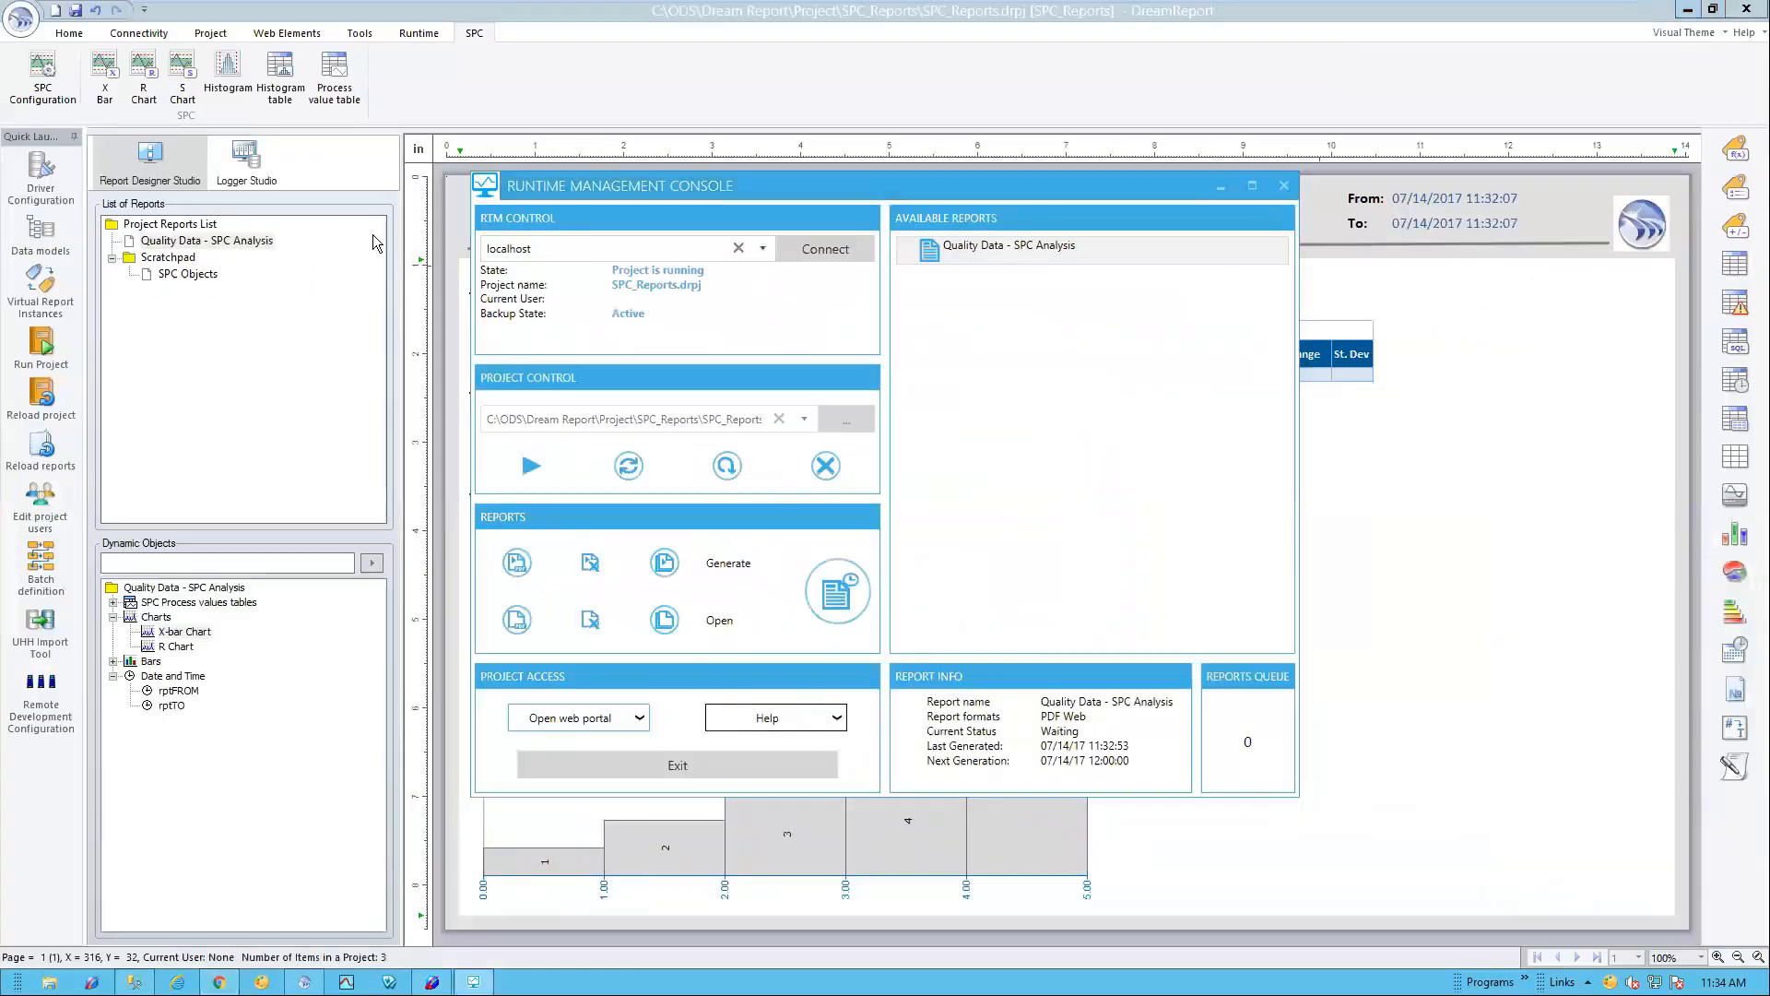
Step: Return to the designer and create a new report named "Batch Report" in the project
left_click(377, 244)
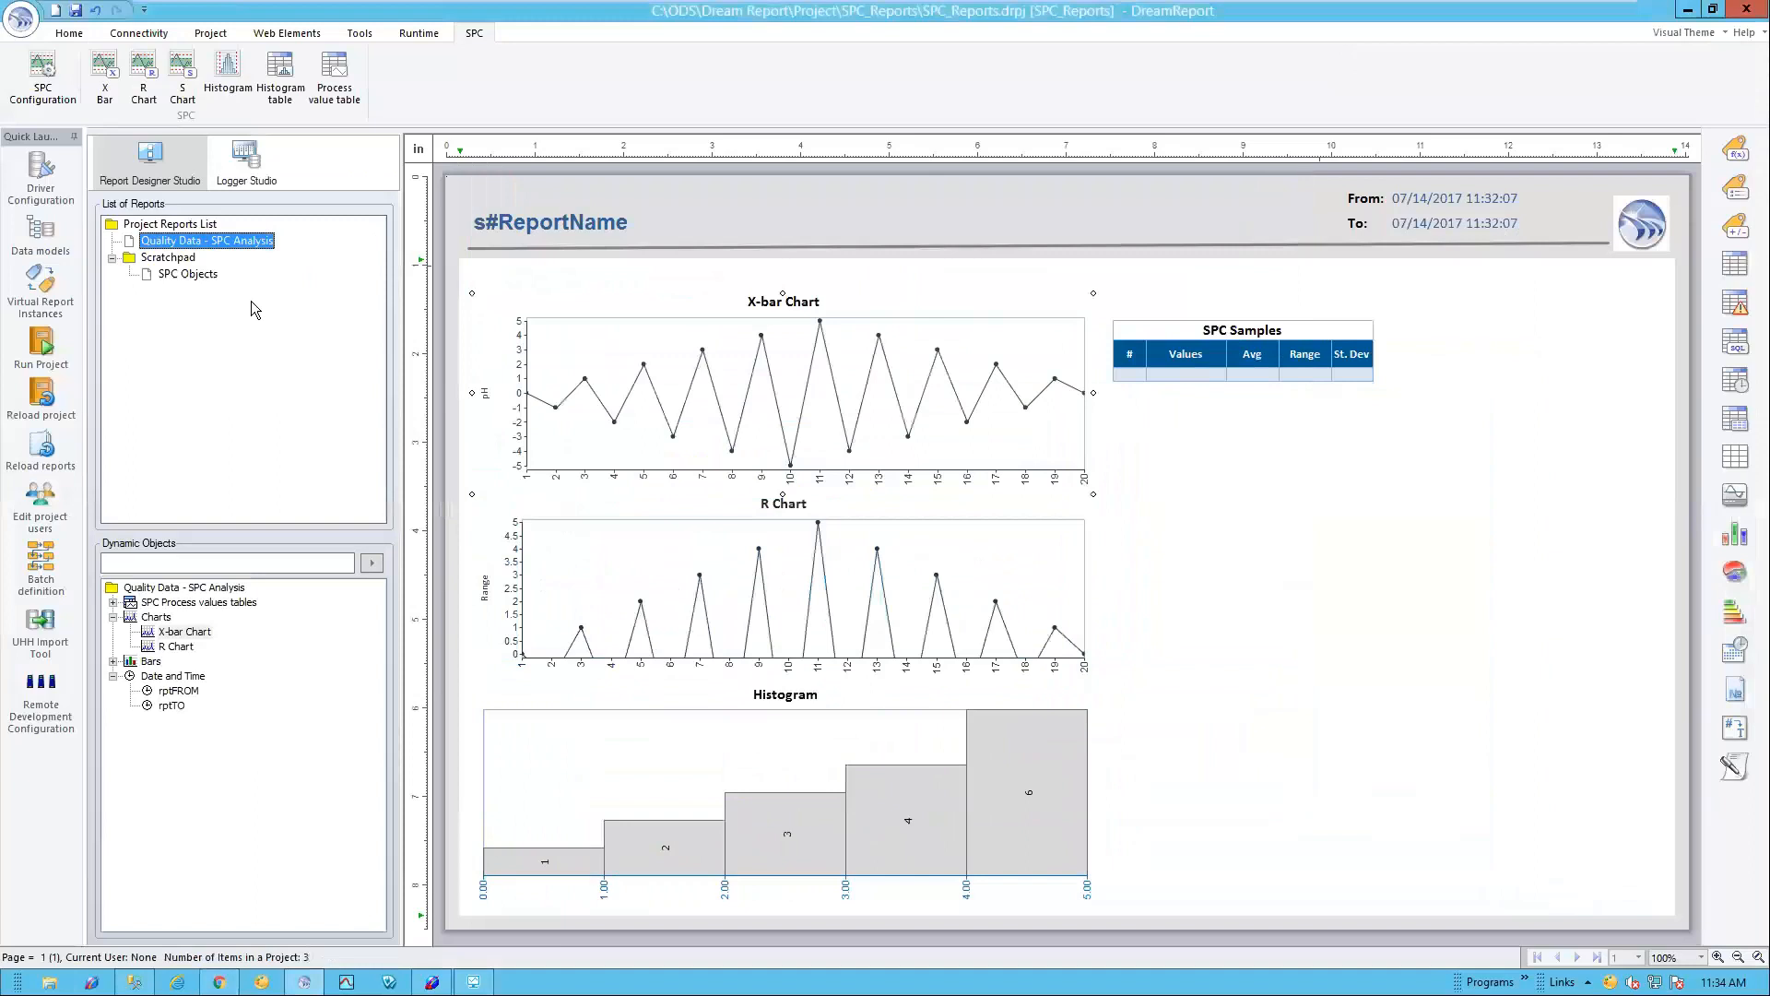
left_click(55, 10)
left_click_drag(715, 316, 687, 316)
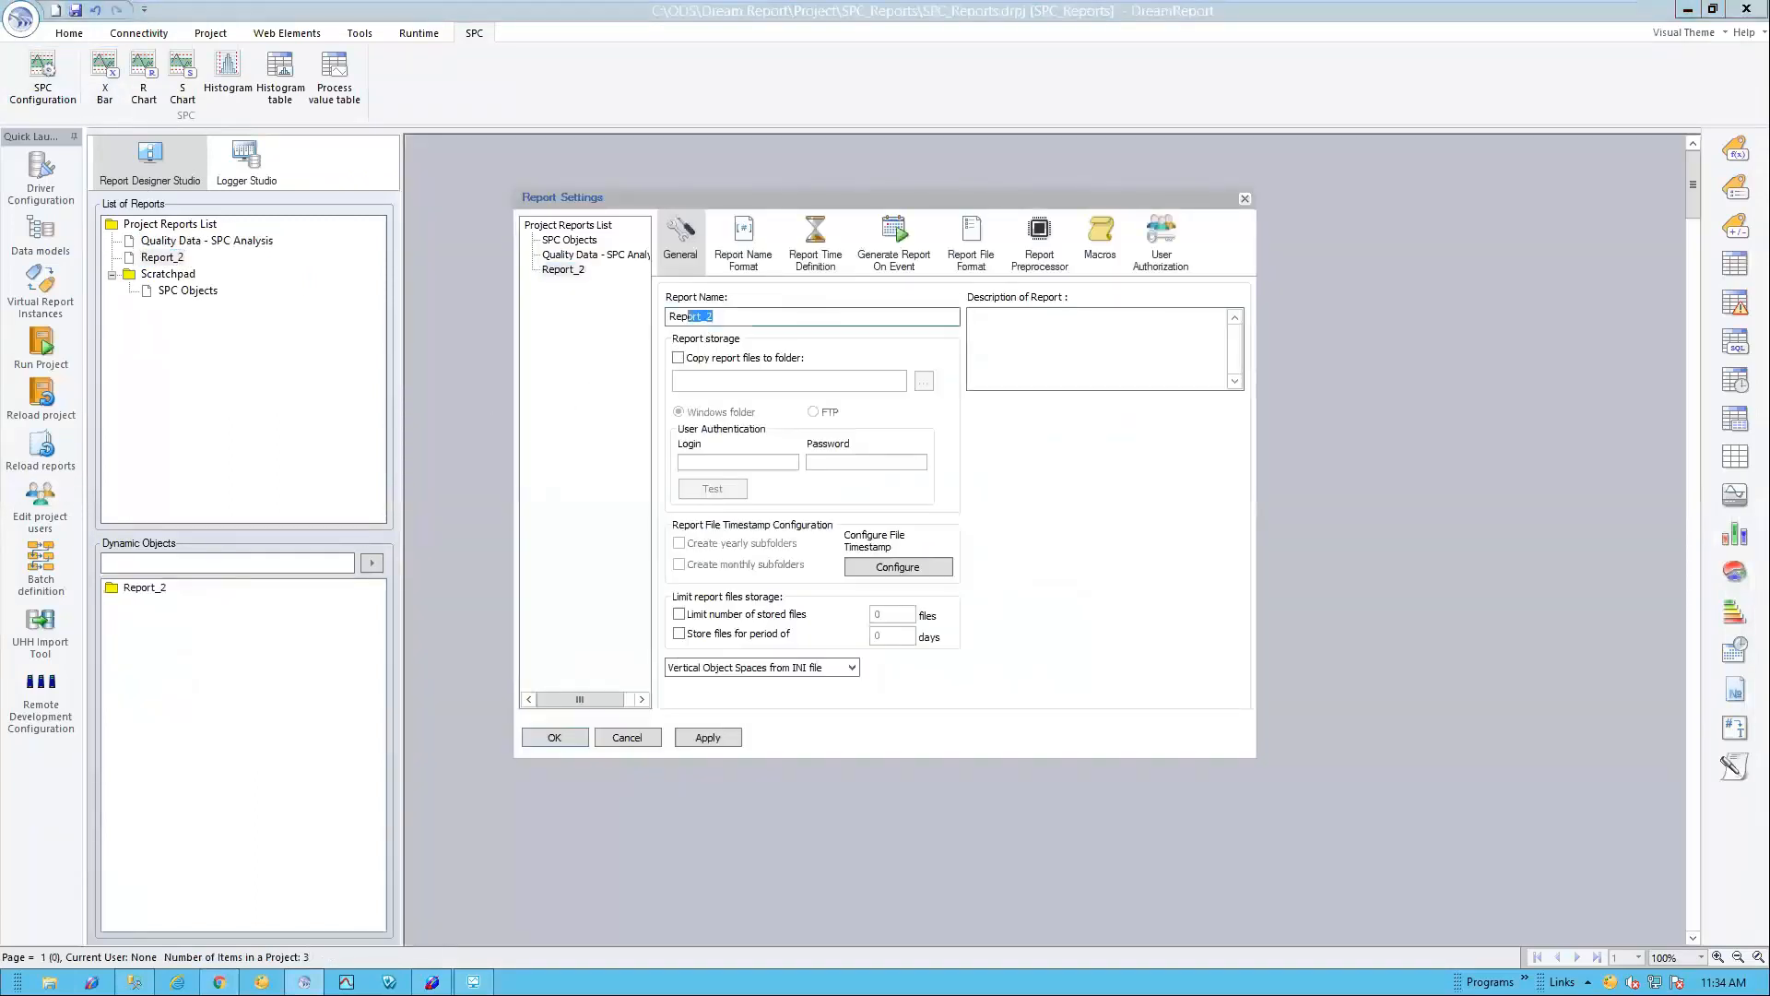
key("shift+Home")
type("Batch Report")
left_click(558, 742)
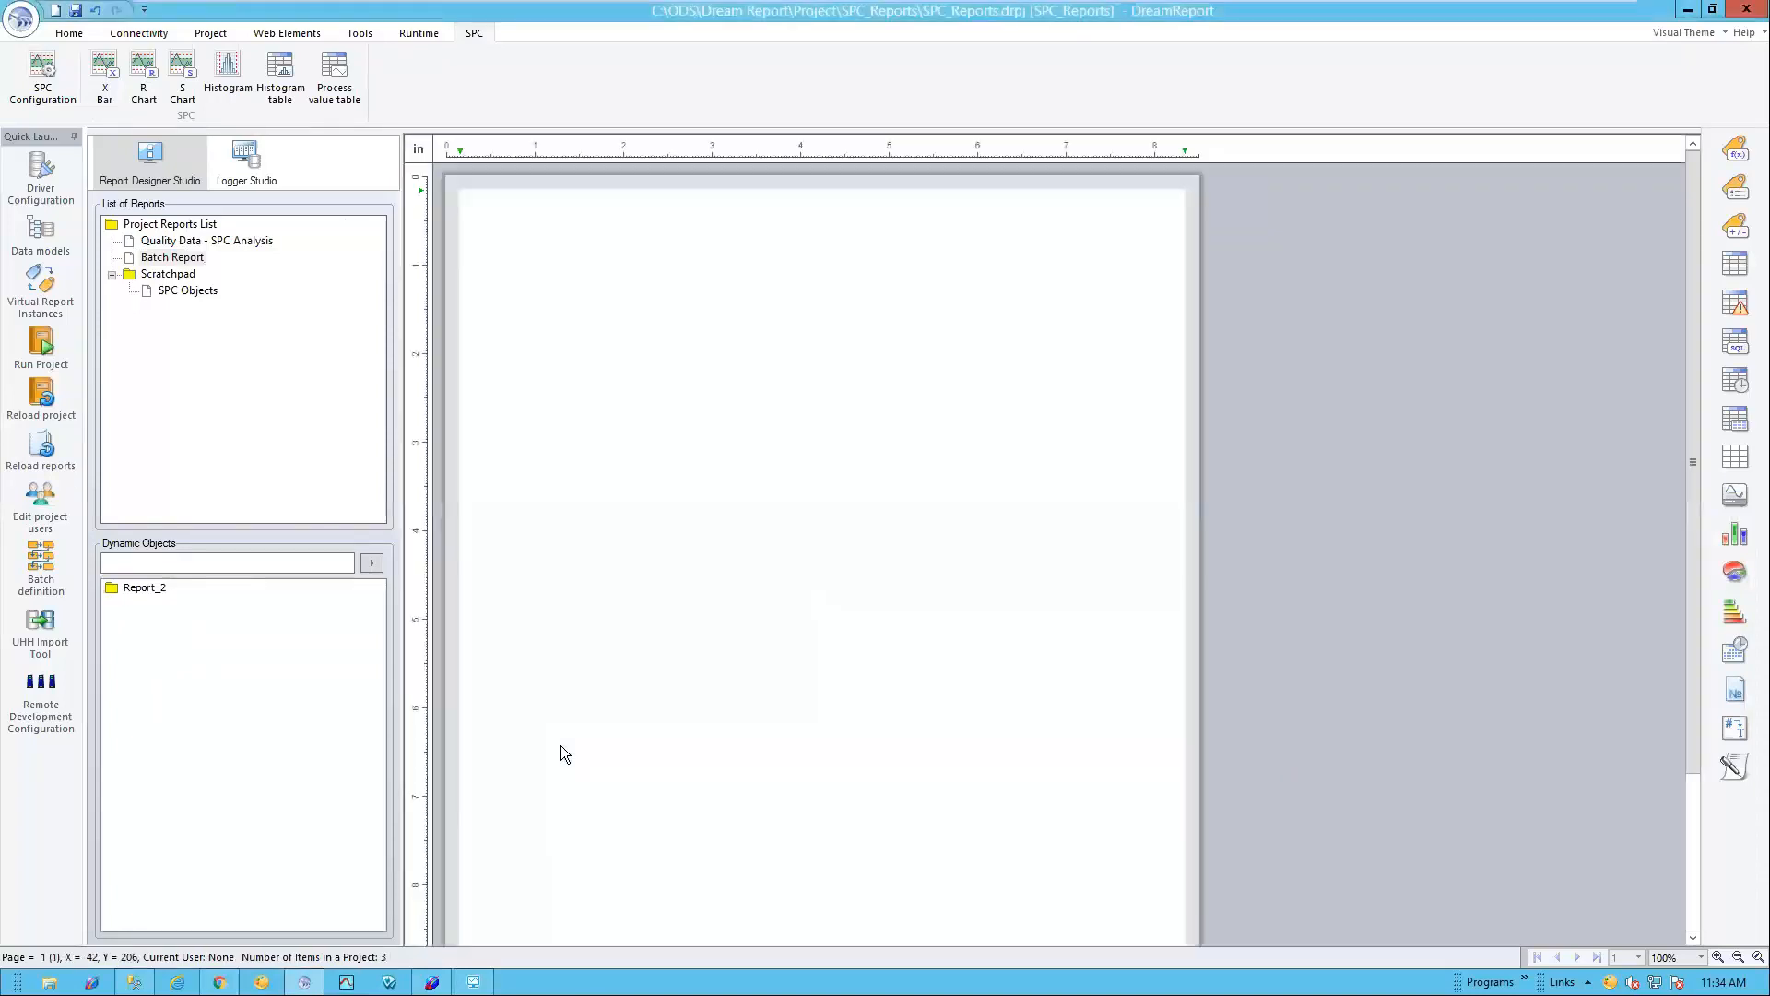
Step: Apply the report template "batch report.tdr" from the _Webinar folder to Batch Report, replacing its objects, and look over the resulting layout
right_click(182, 258)
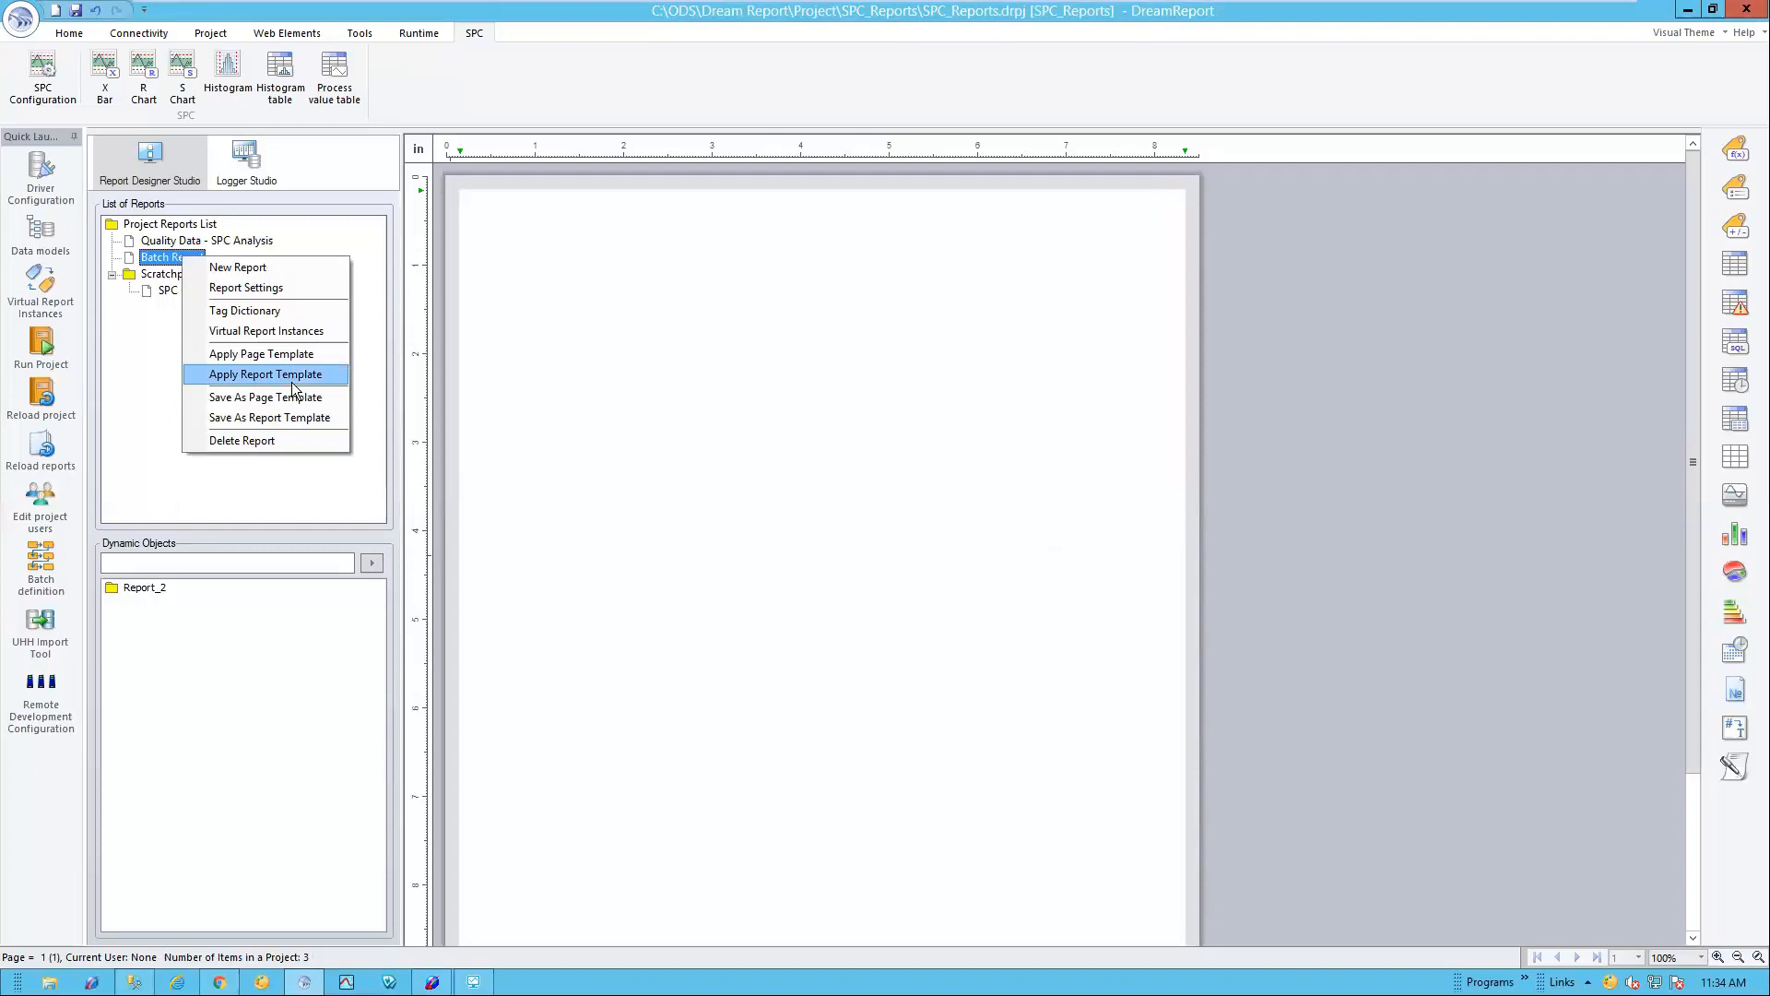
left_click(293, 375)
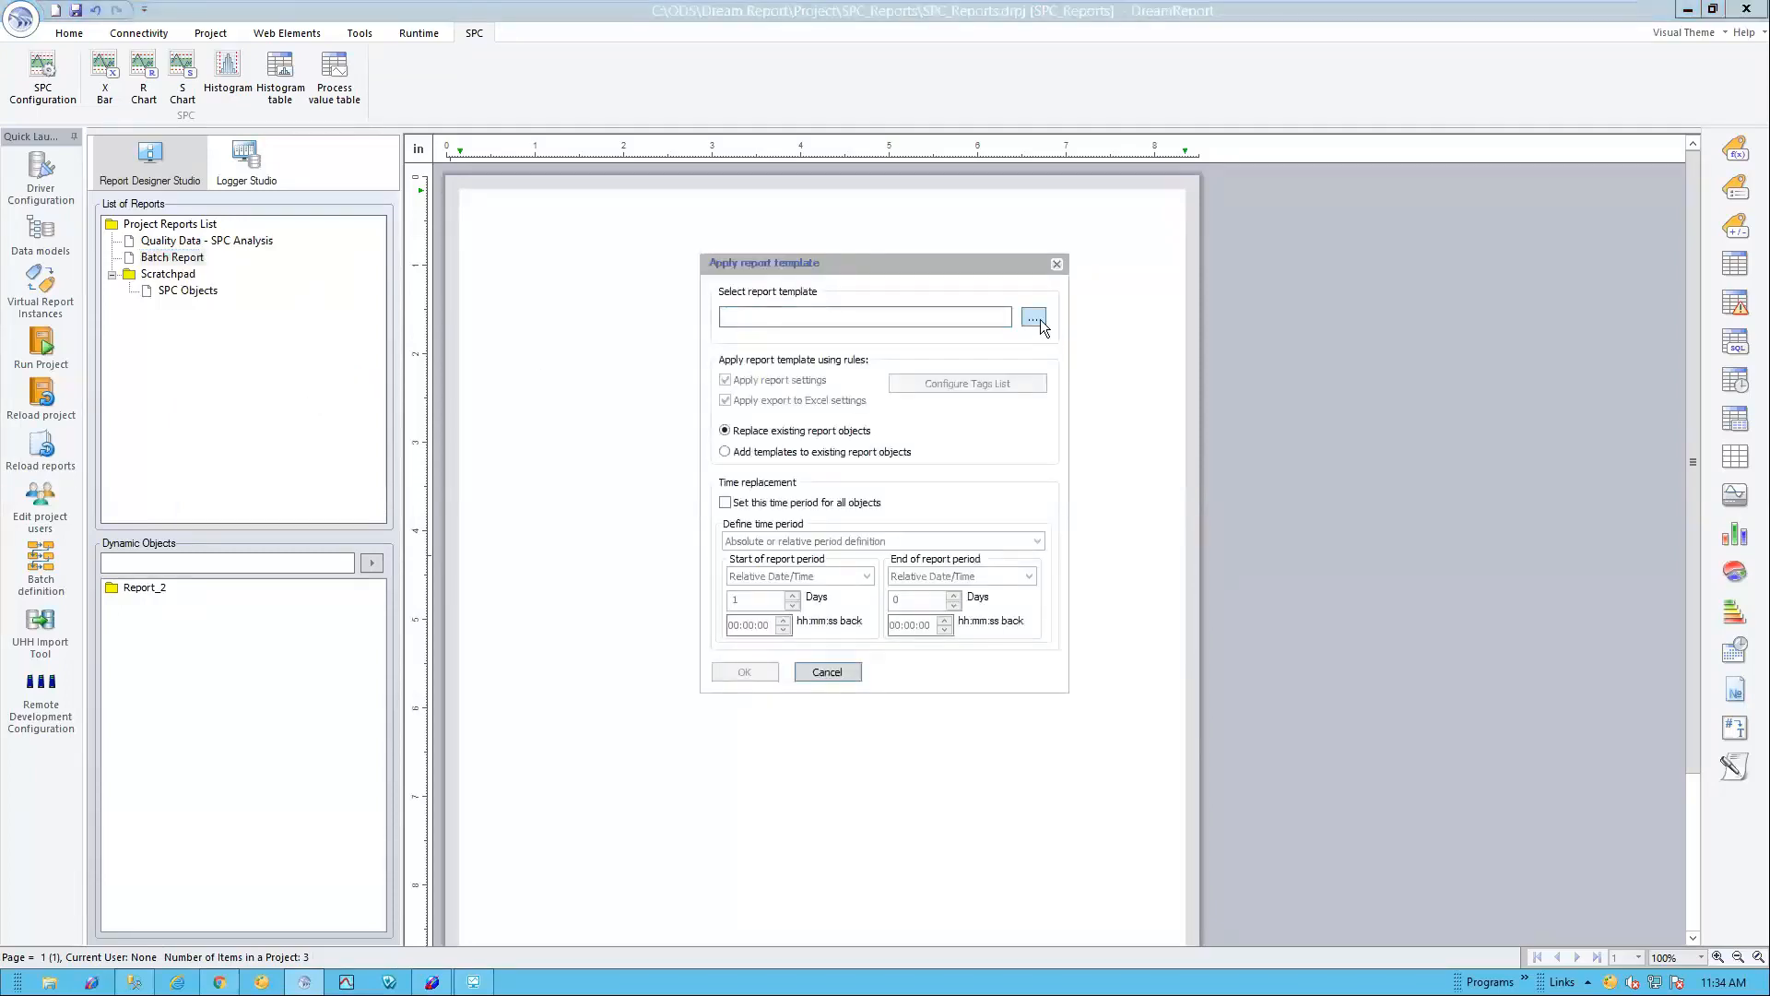
left_click(1040, 319)
double_click(353, 126)
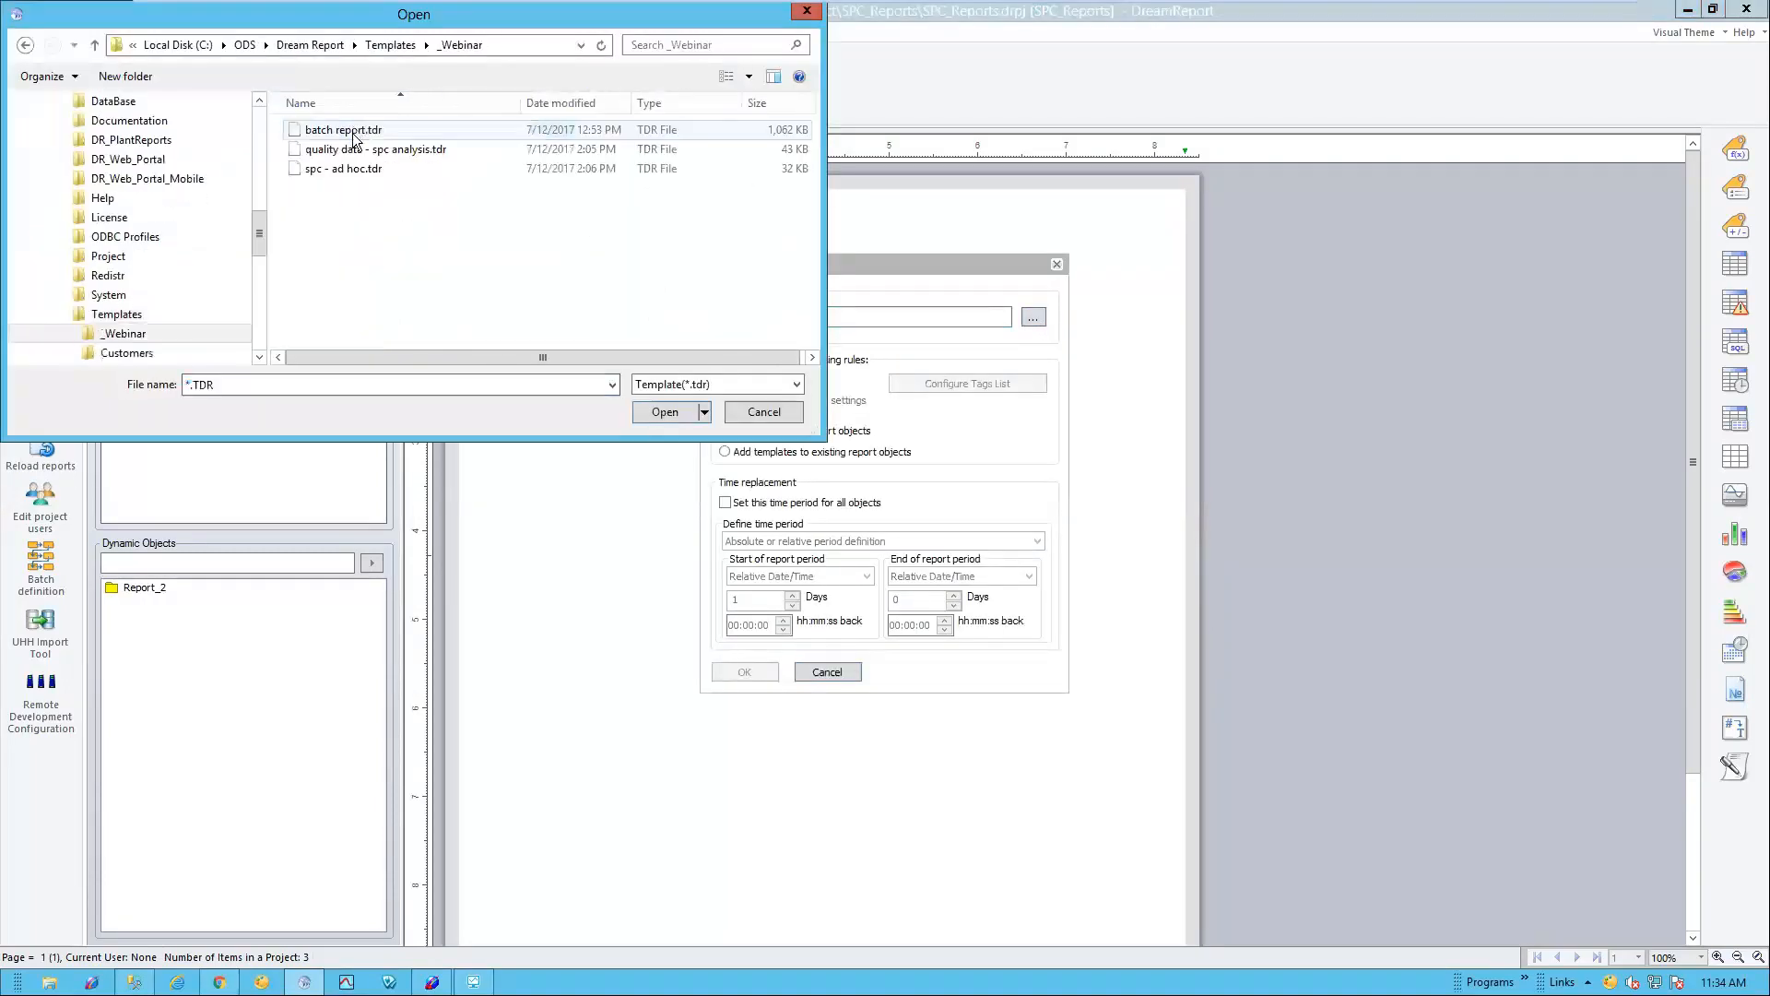
double_click(354, 132)
left_click(743, 671)
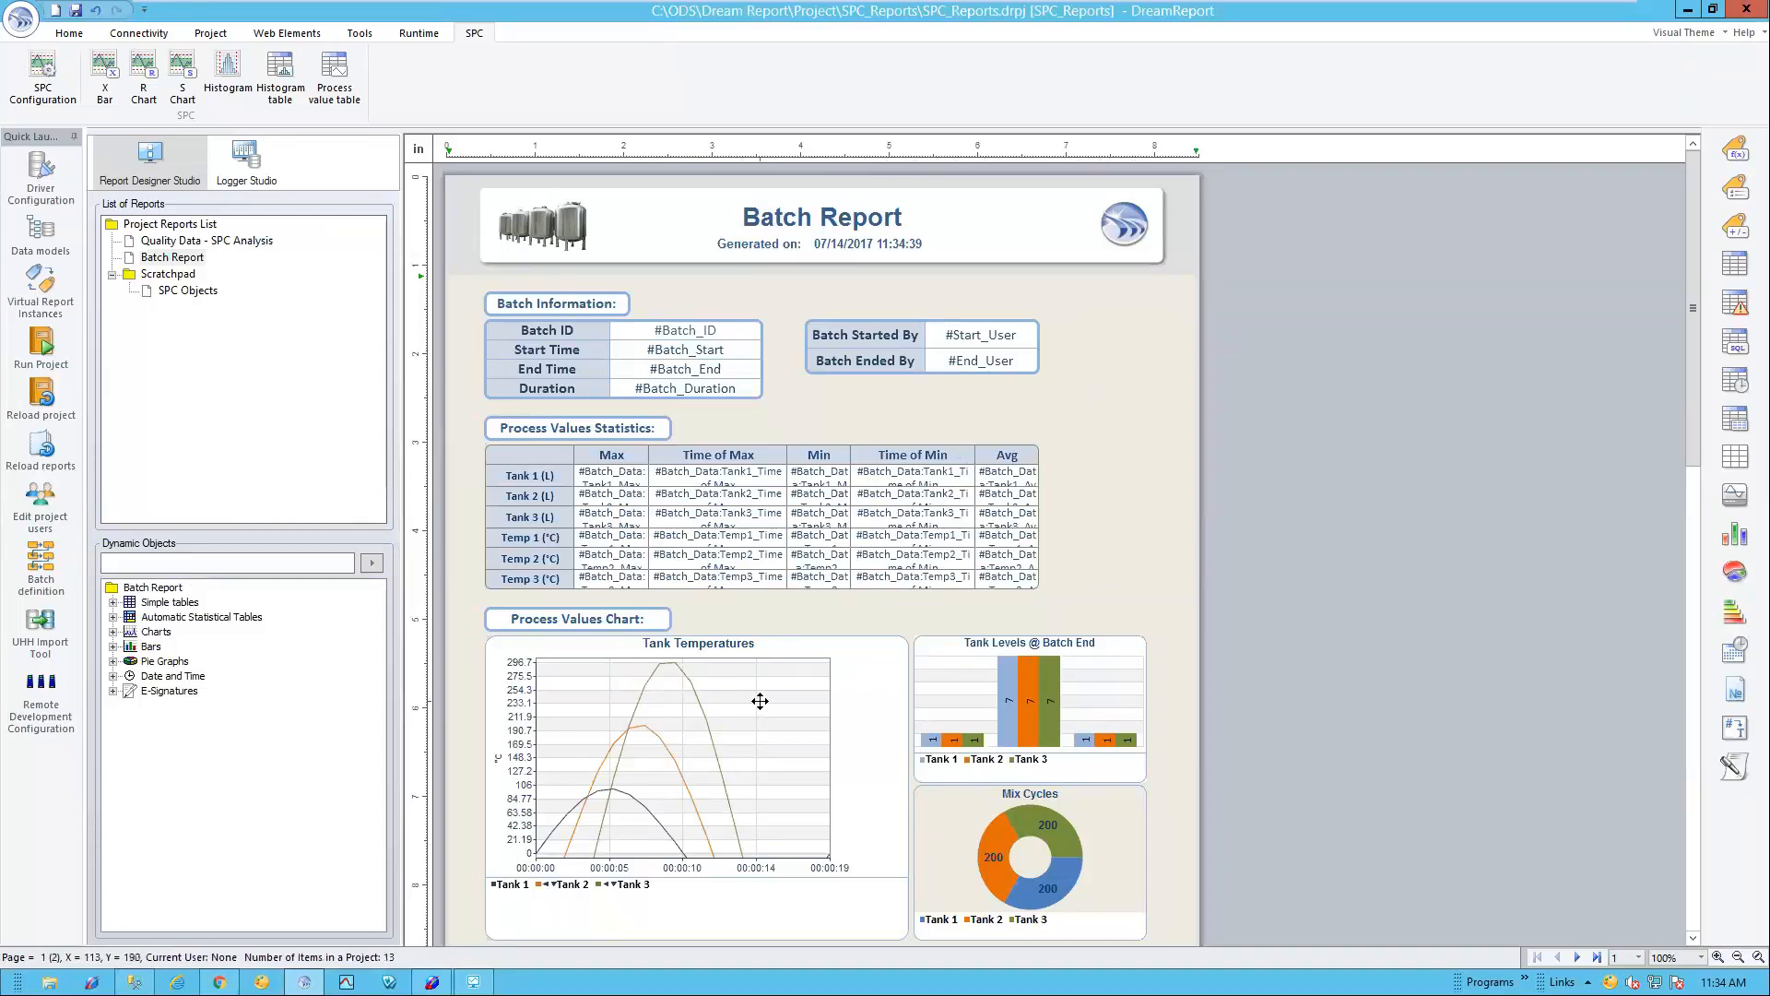
scroll(1068, 475, "down", 5)
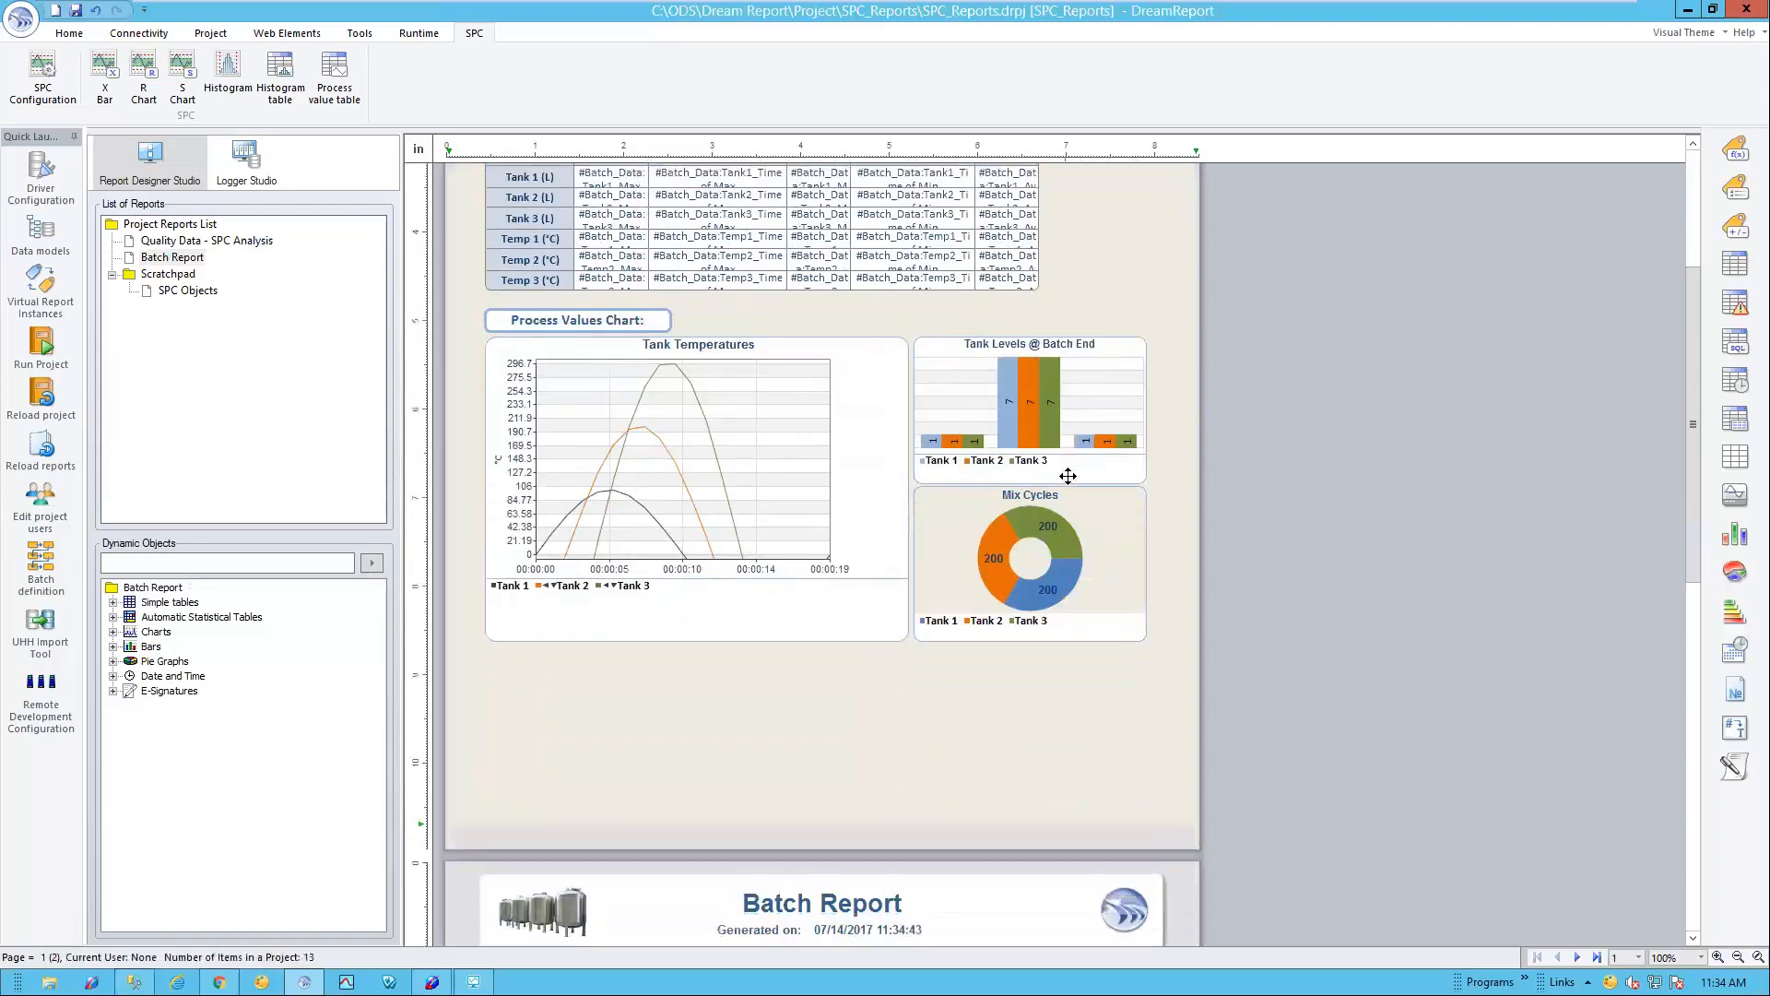
scroll(1068, 476, "up", 1)
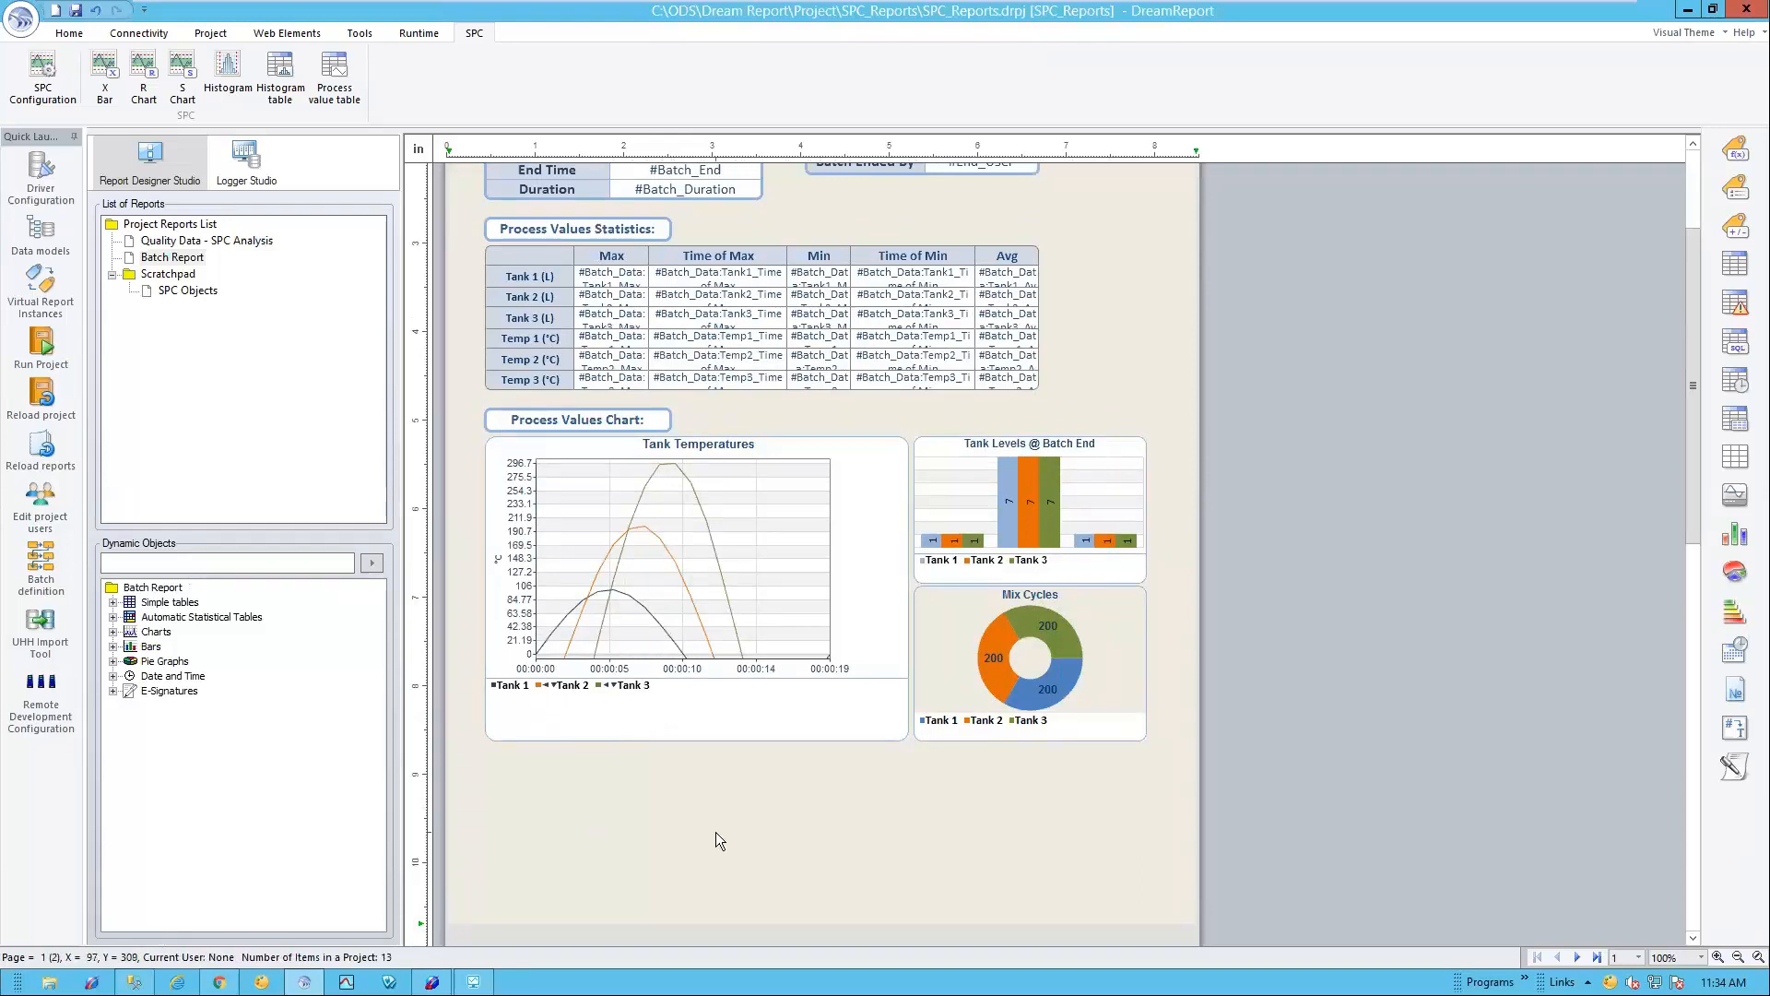
Step: In the SPC configuration, enter the name T1_Temp, choose item Batch_Data:Temp1 from the Process data source, and clear the advanced SQL condition
scroll(714, 832, "down", 2)
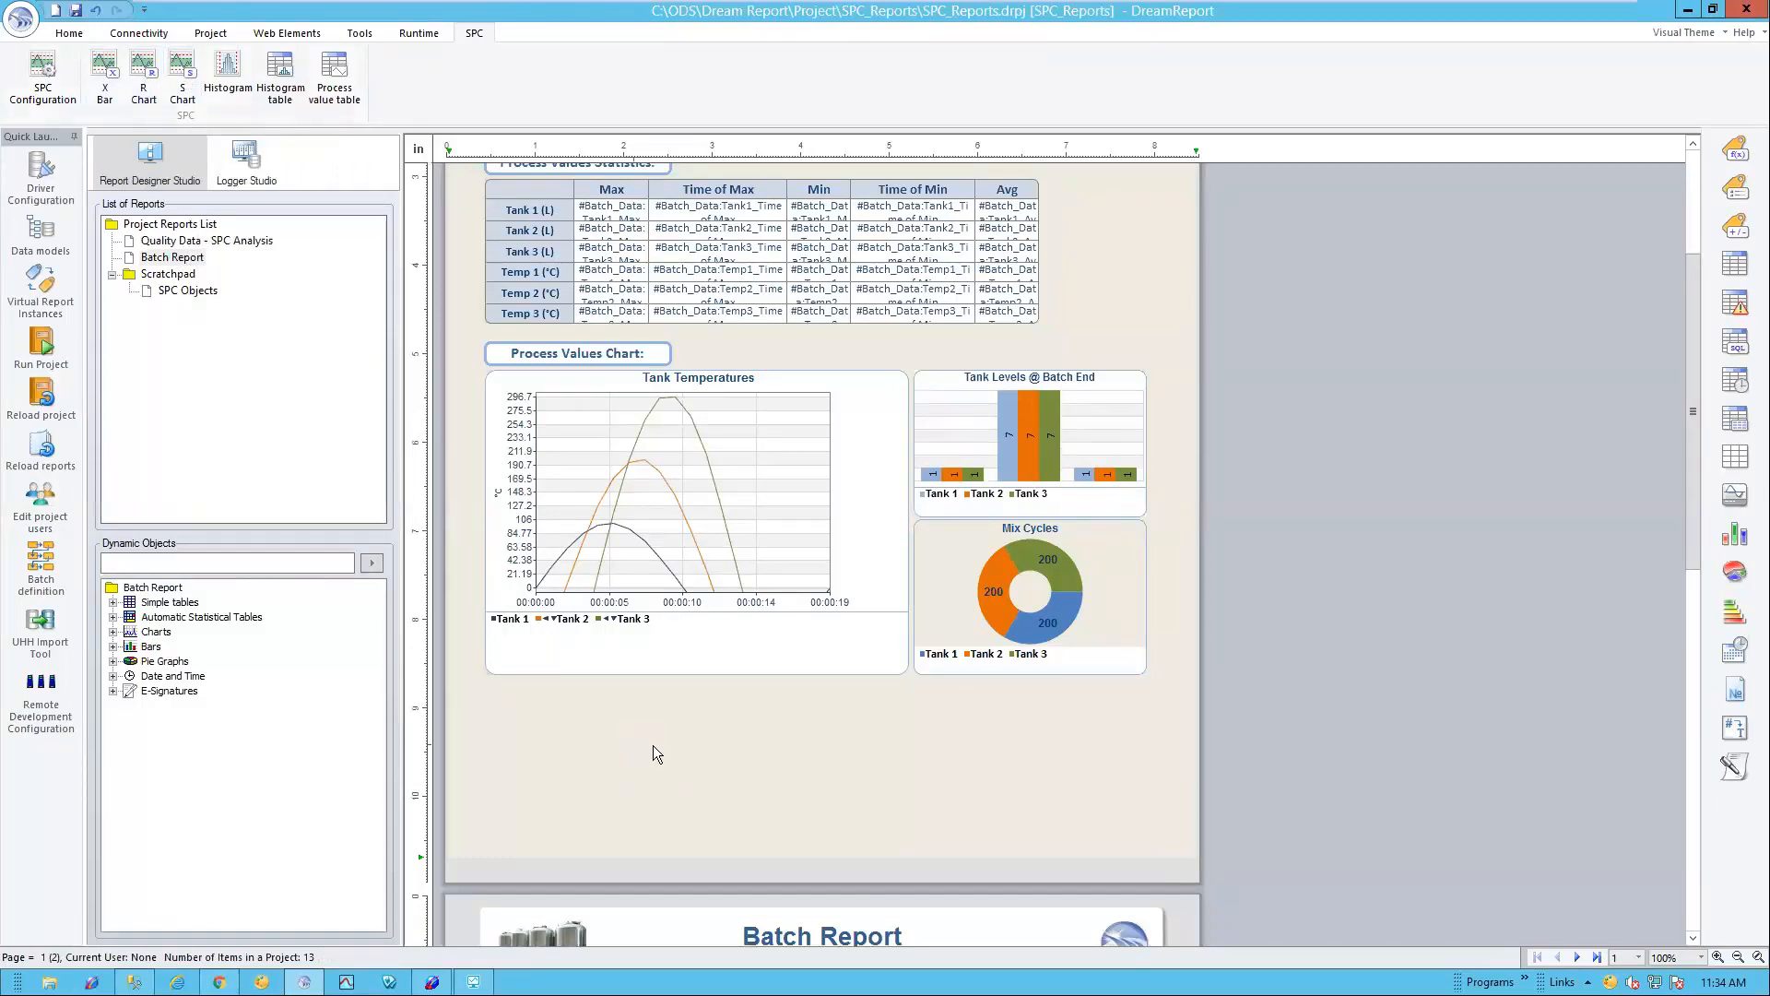
left_click(43, 74)
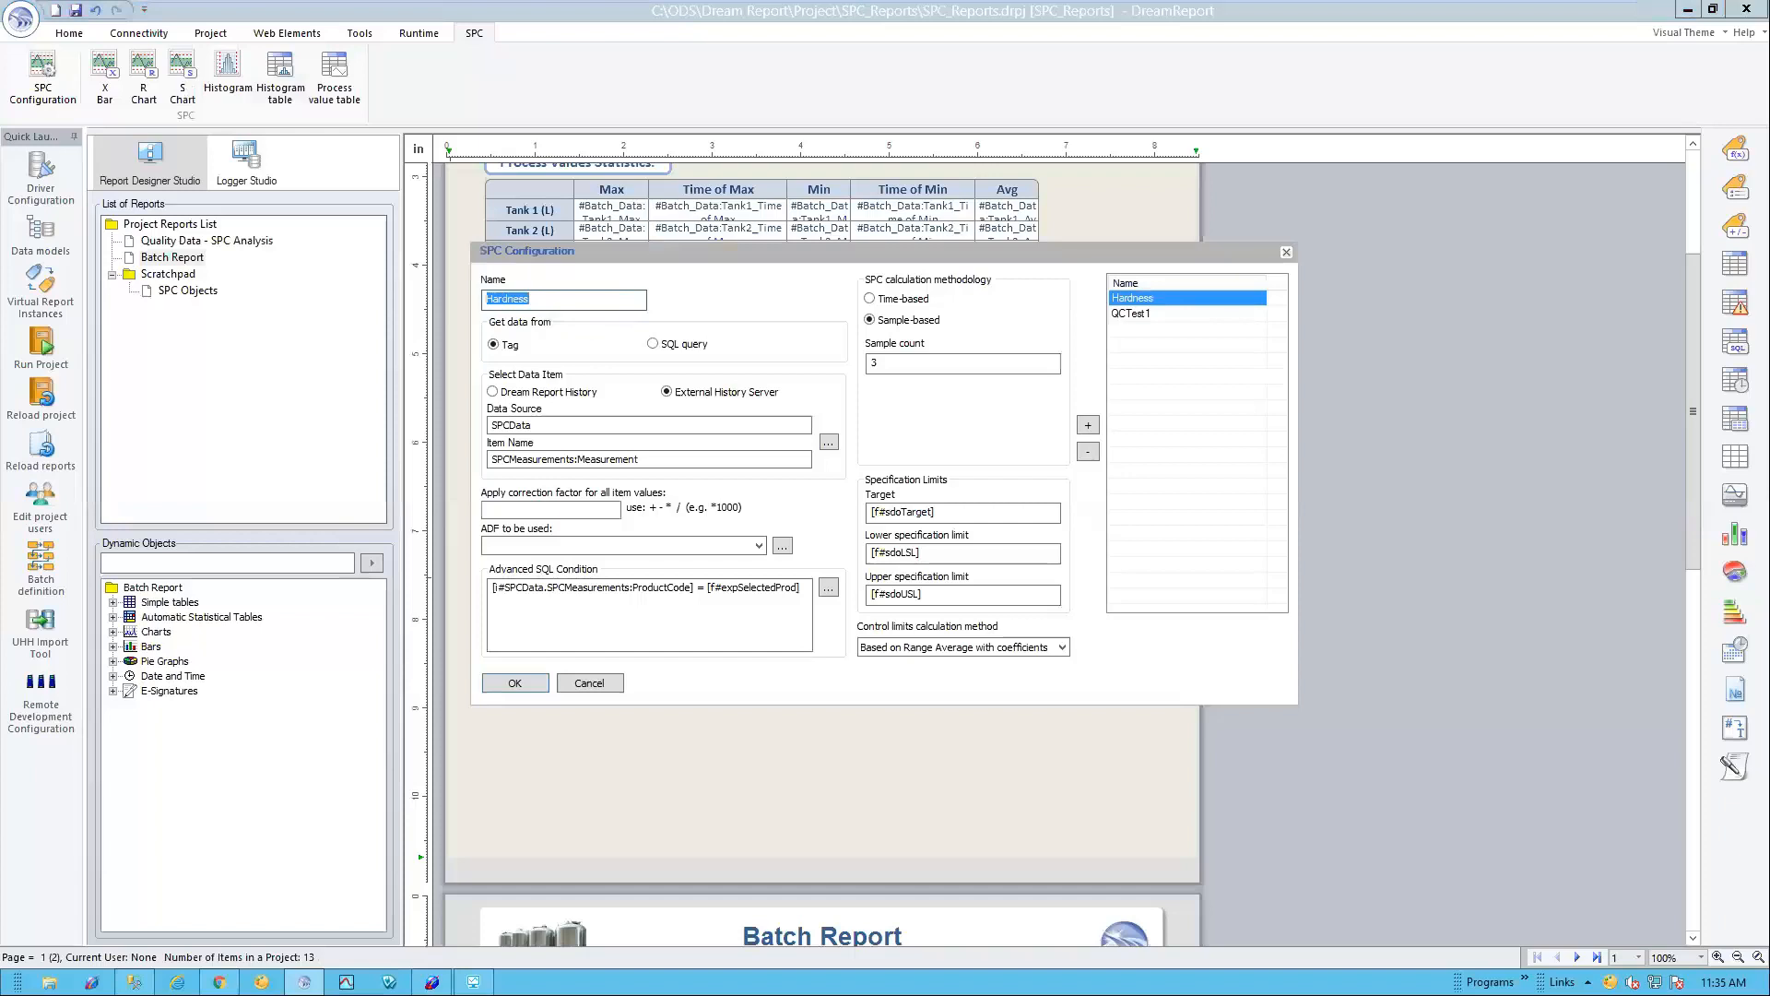
type("T1_Temp")
left_click(829, 443)
left_click(872, 248)
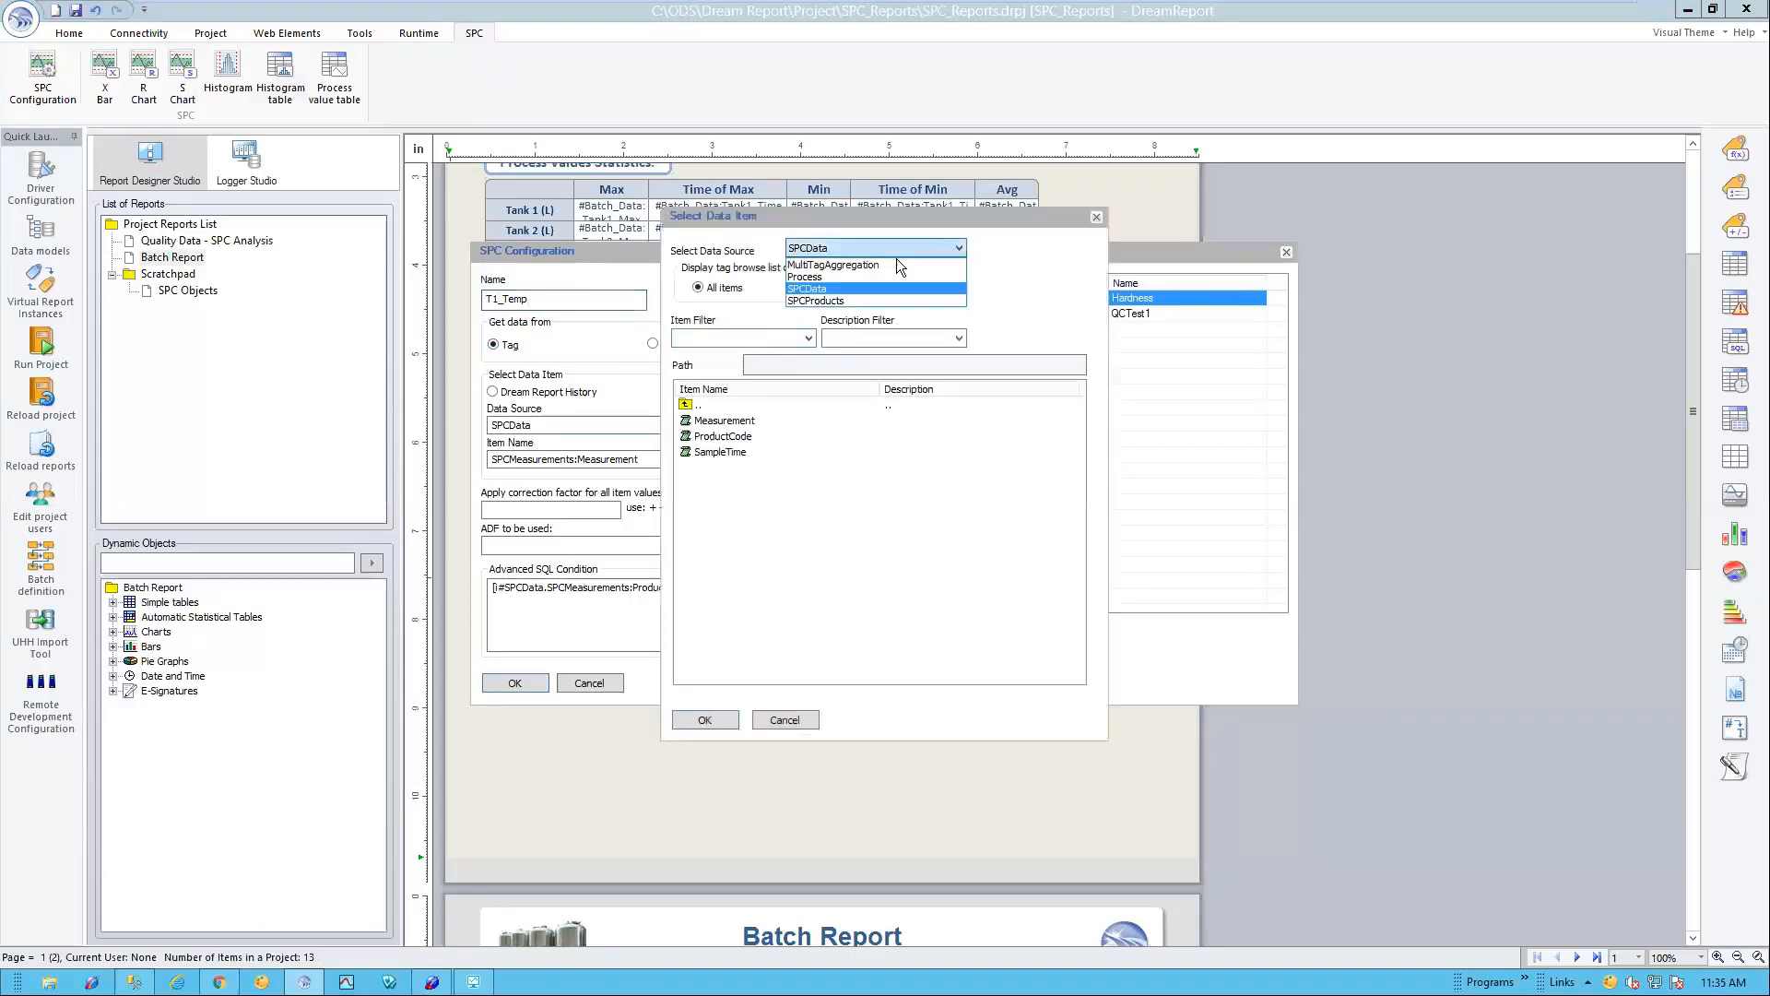
left_click(832, 283)
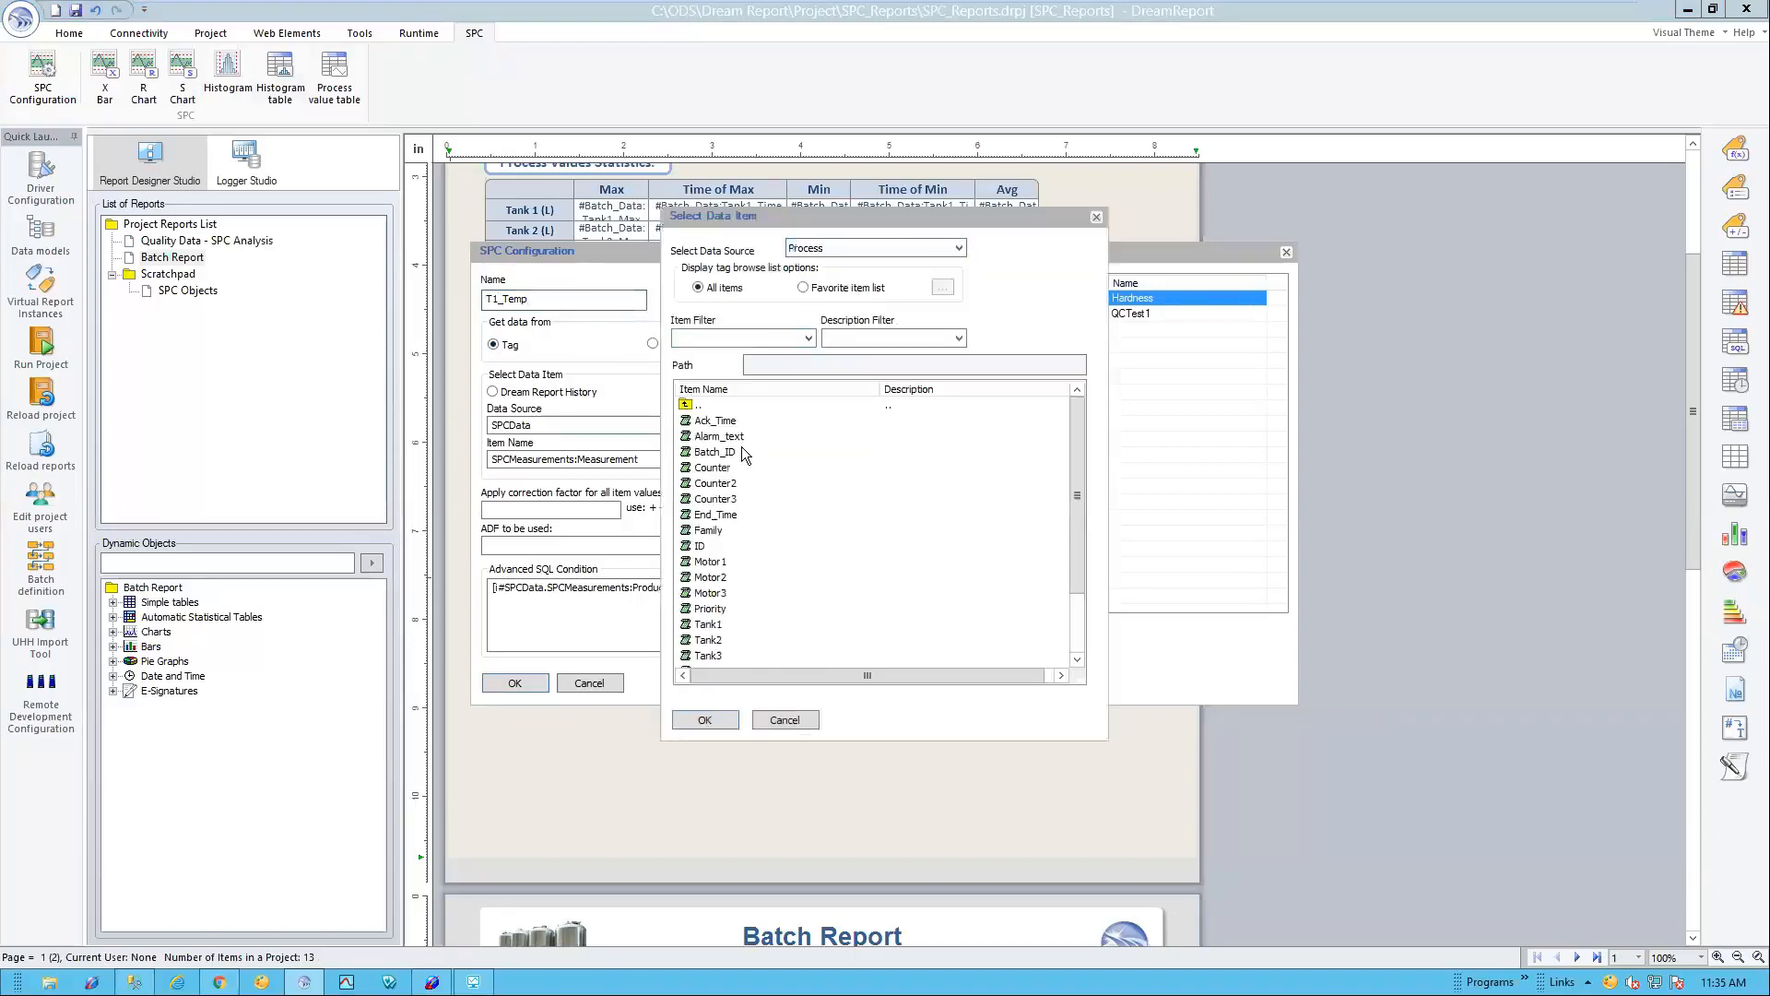
left_click(723, 636)
scroll(723, 636, "down", 2)
left_click(719, 595)
double_click(719, 595)
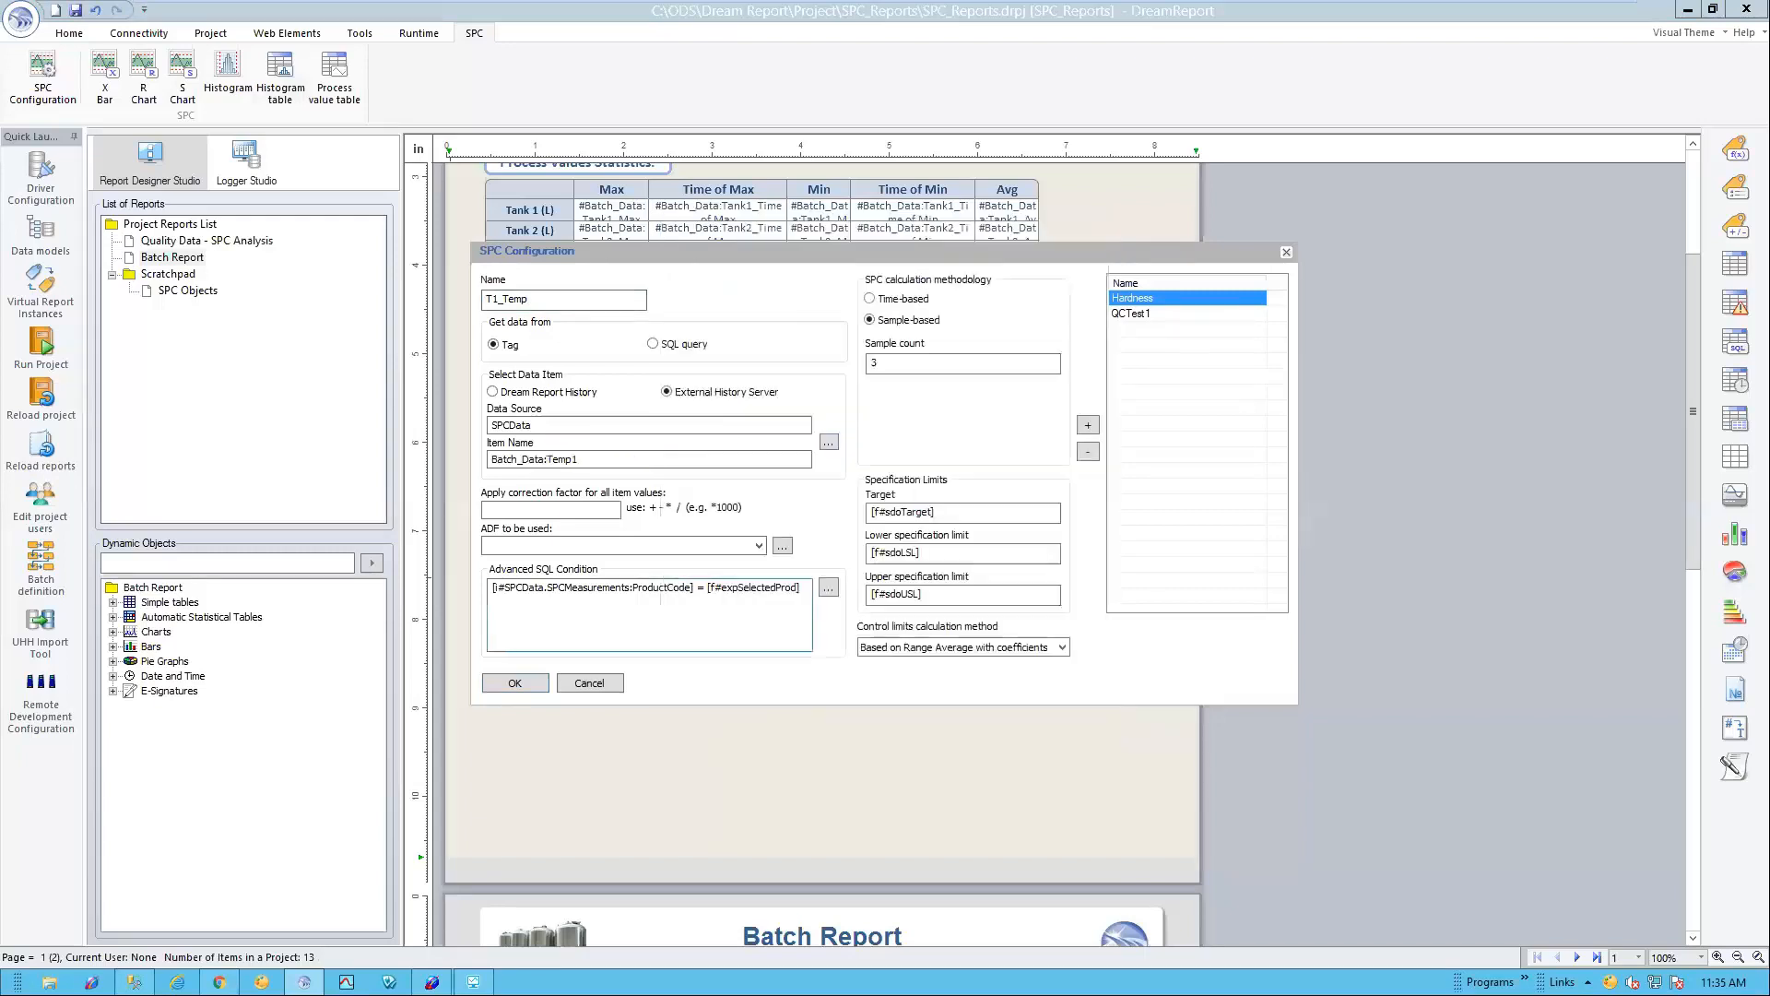
key("Delete")
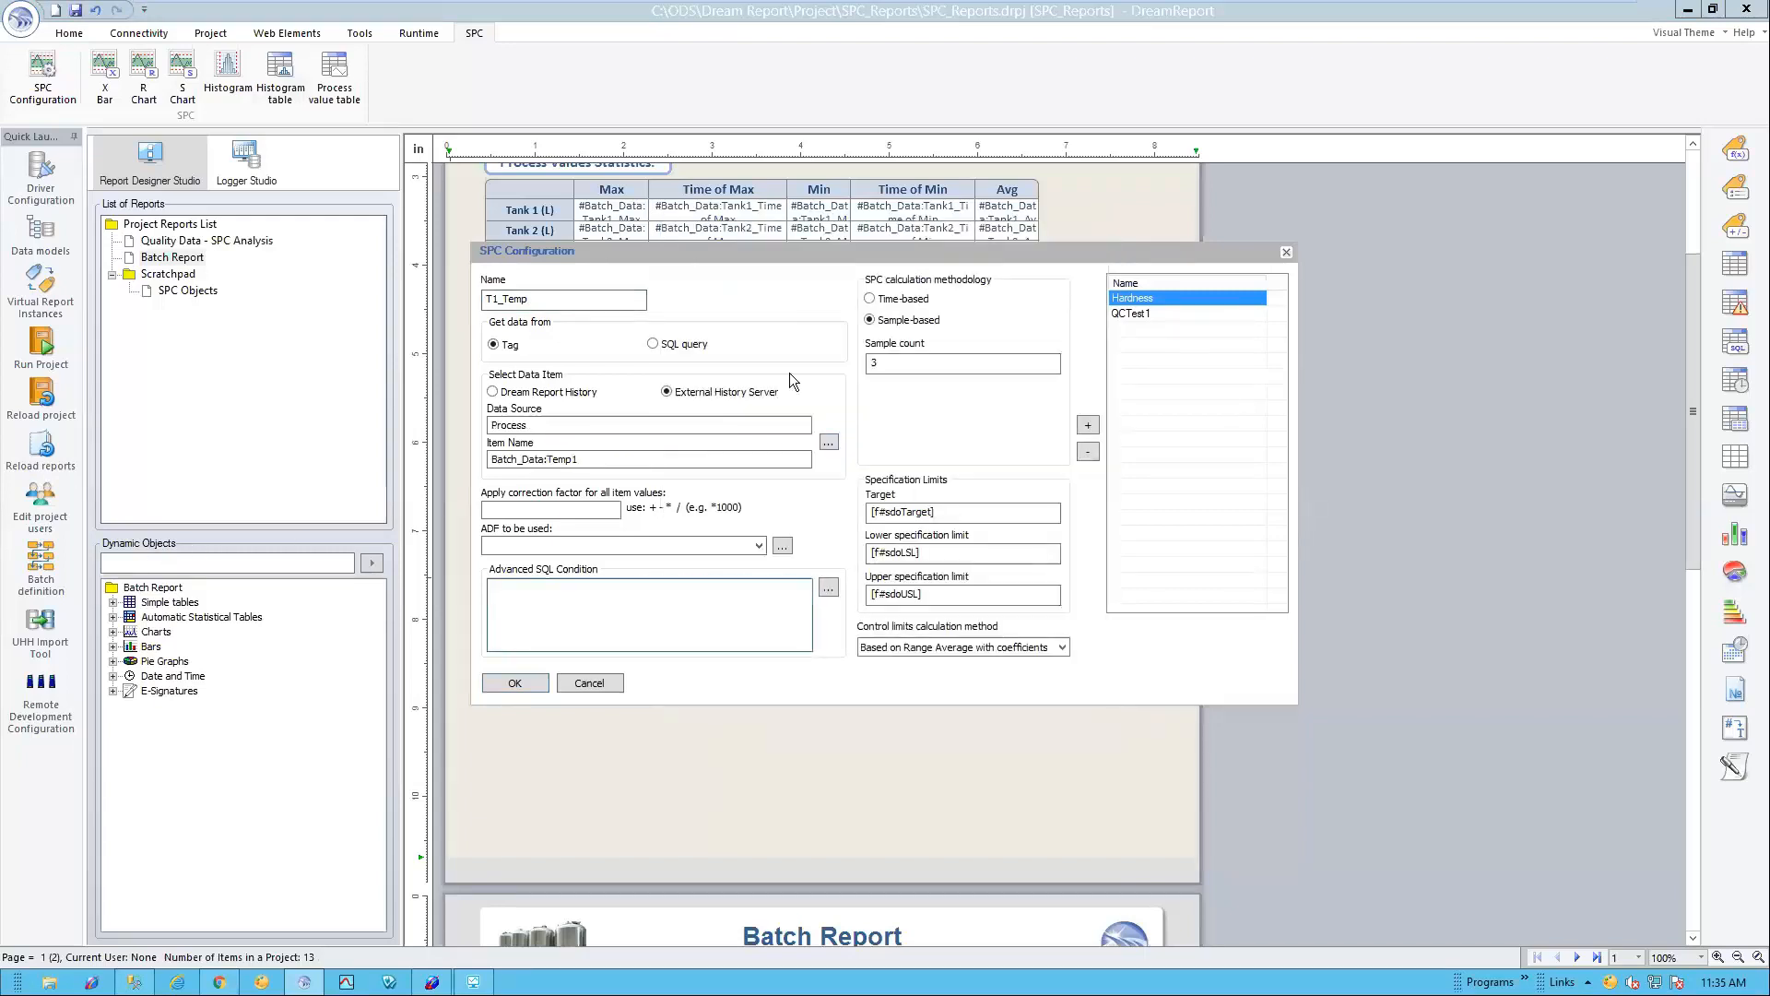
Step: Switch the T1_Temp calculation methodology to time-based with a sample count of 3 and a step interval of 8 hour(s)
left_click(873, 359)
type("3")
left_click(968, 513)
key("ctrl+a")
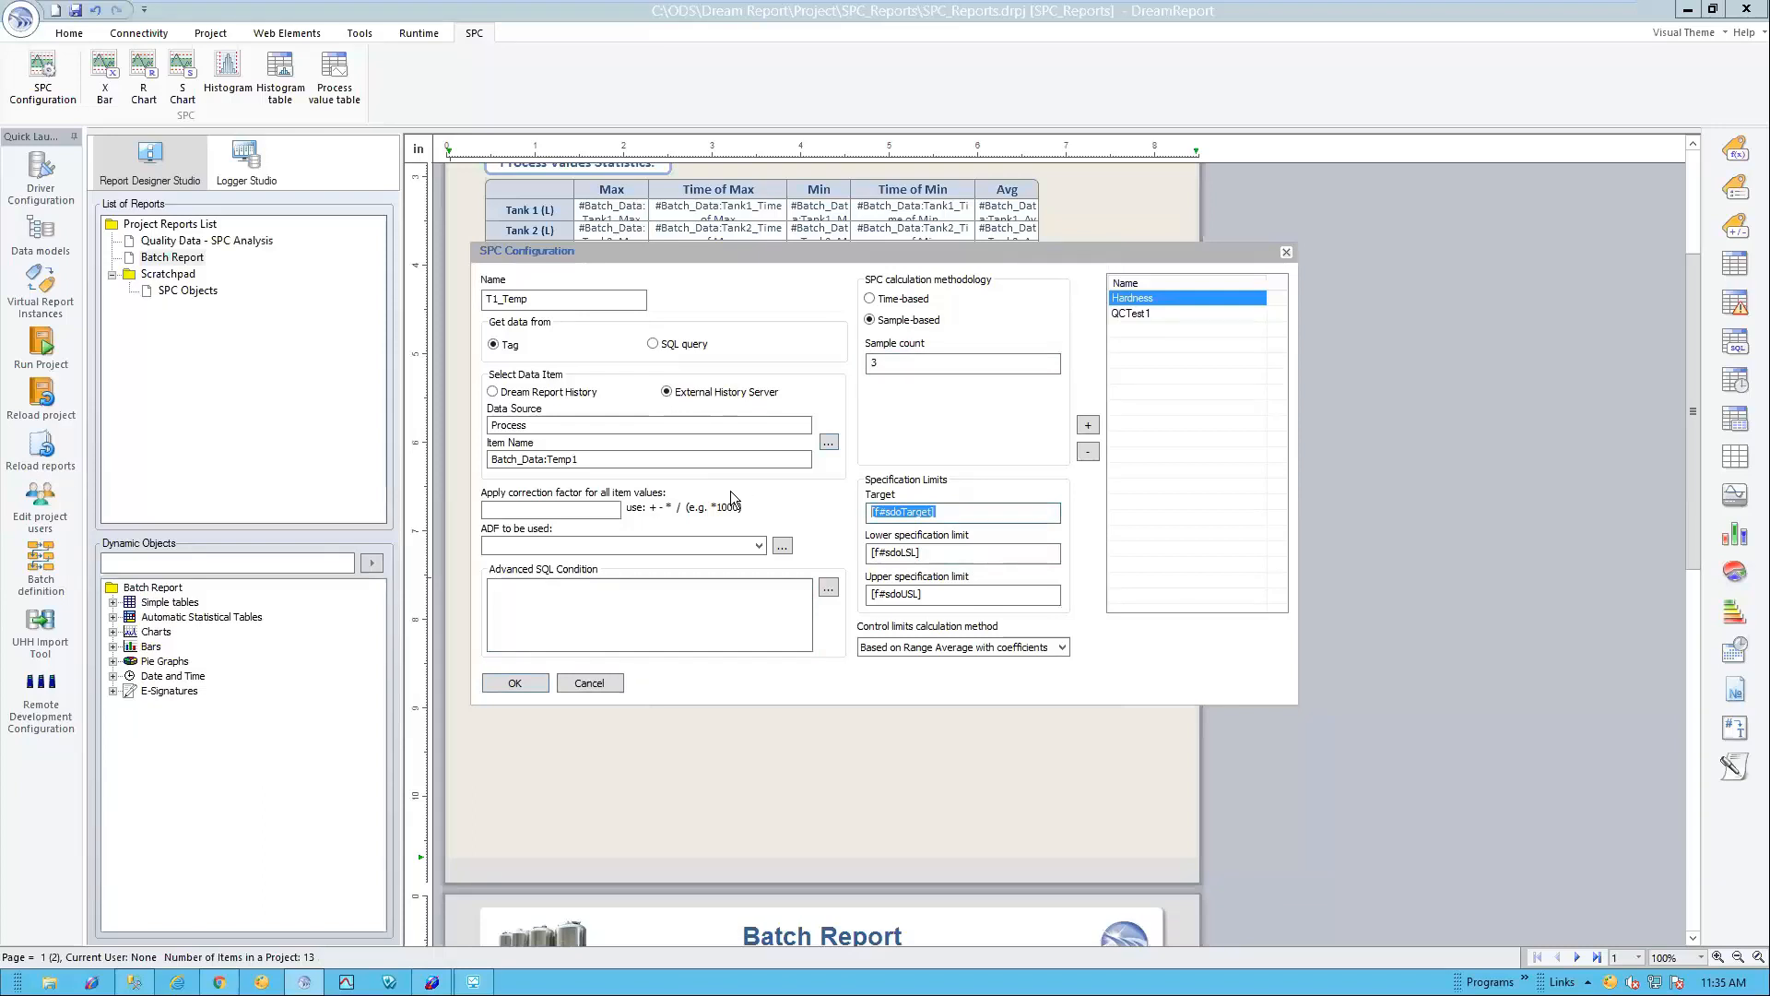
left_click(910, 298)
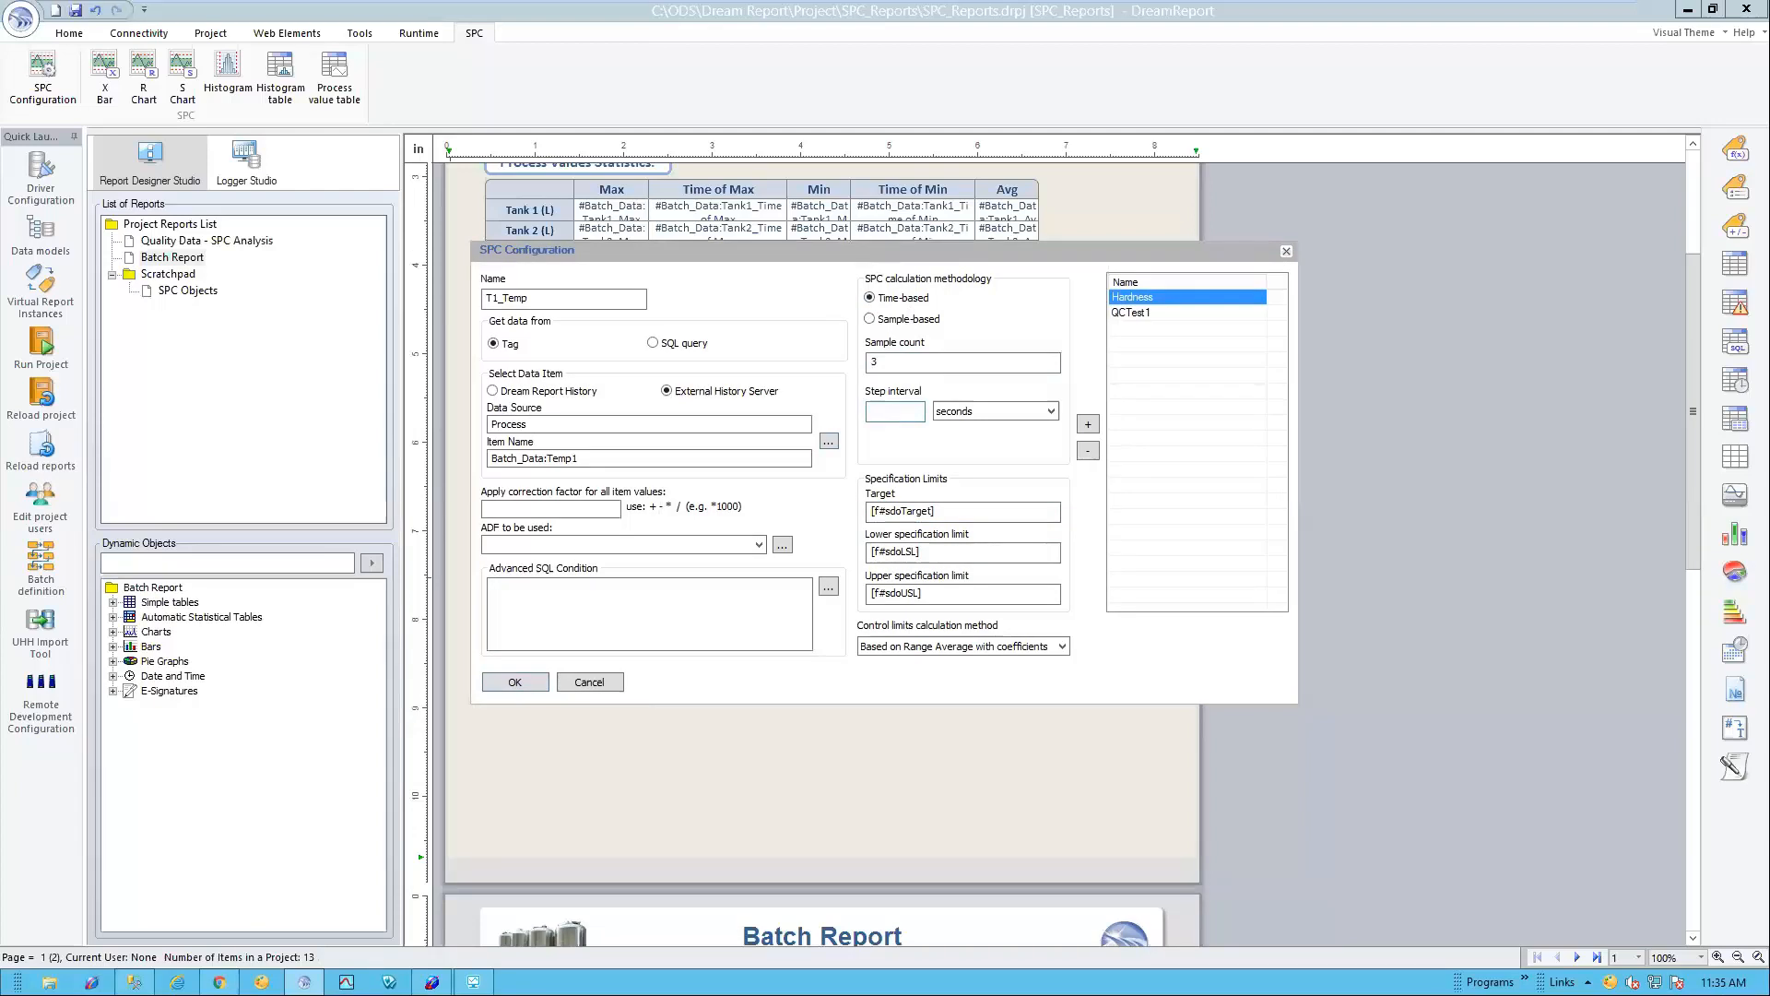
key("shift+Tab")
key("Tab")
type("8")
left_click(983, 412)
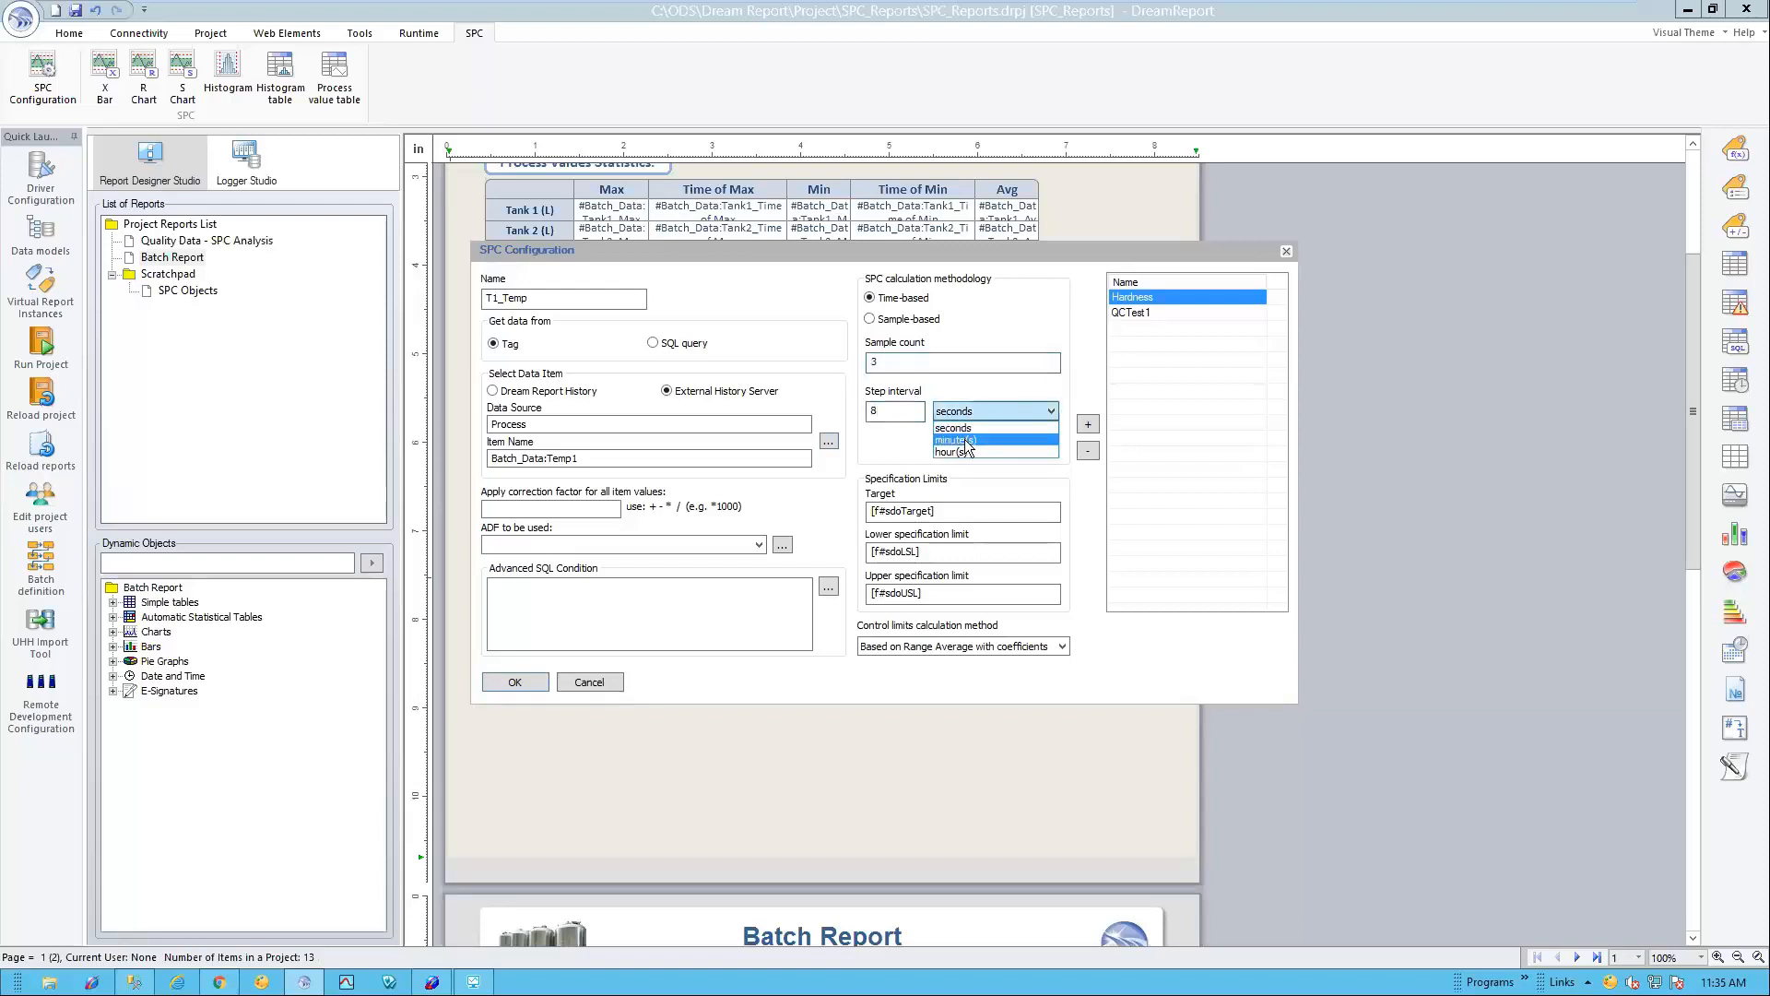
left_click(961, 453)
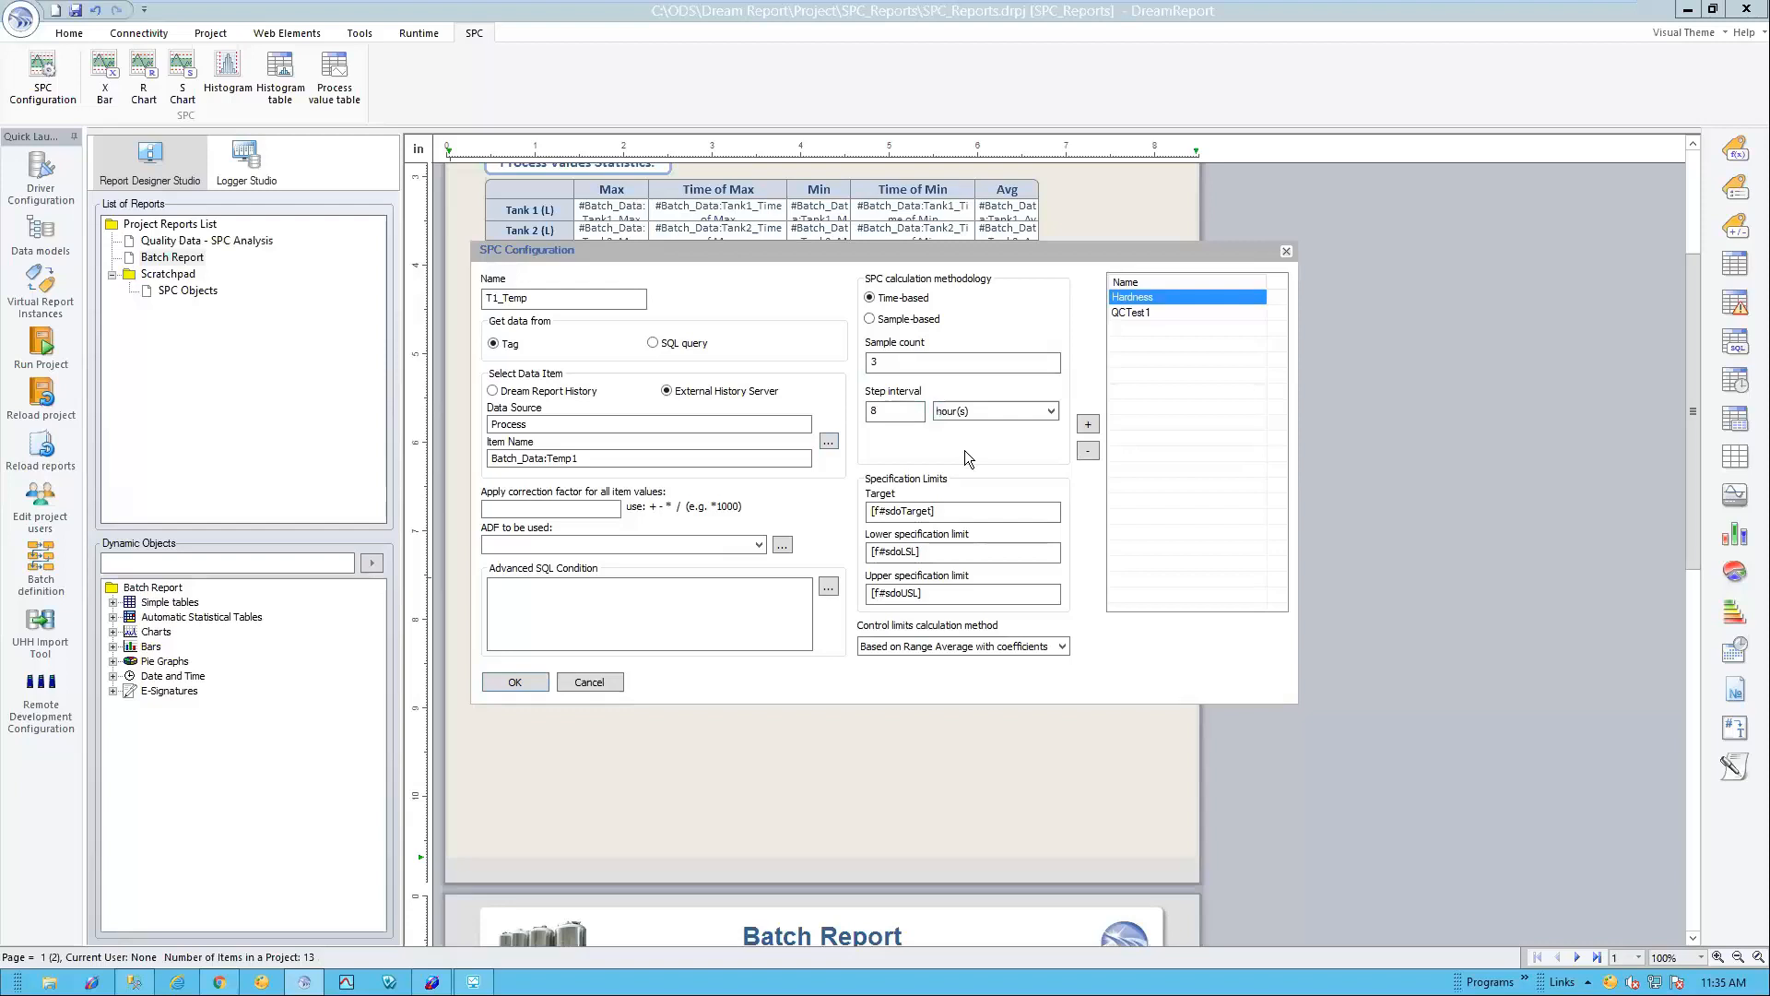
Step: Set the specification limits to target 85, lower 80 and upper 90, add T1_Temp to the SPC list, and accept the configuration
double_click(964, 511)
type("85")
key("Tab")
type("80")
key("Tab")
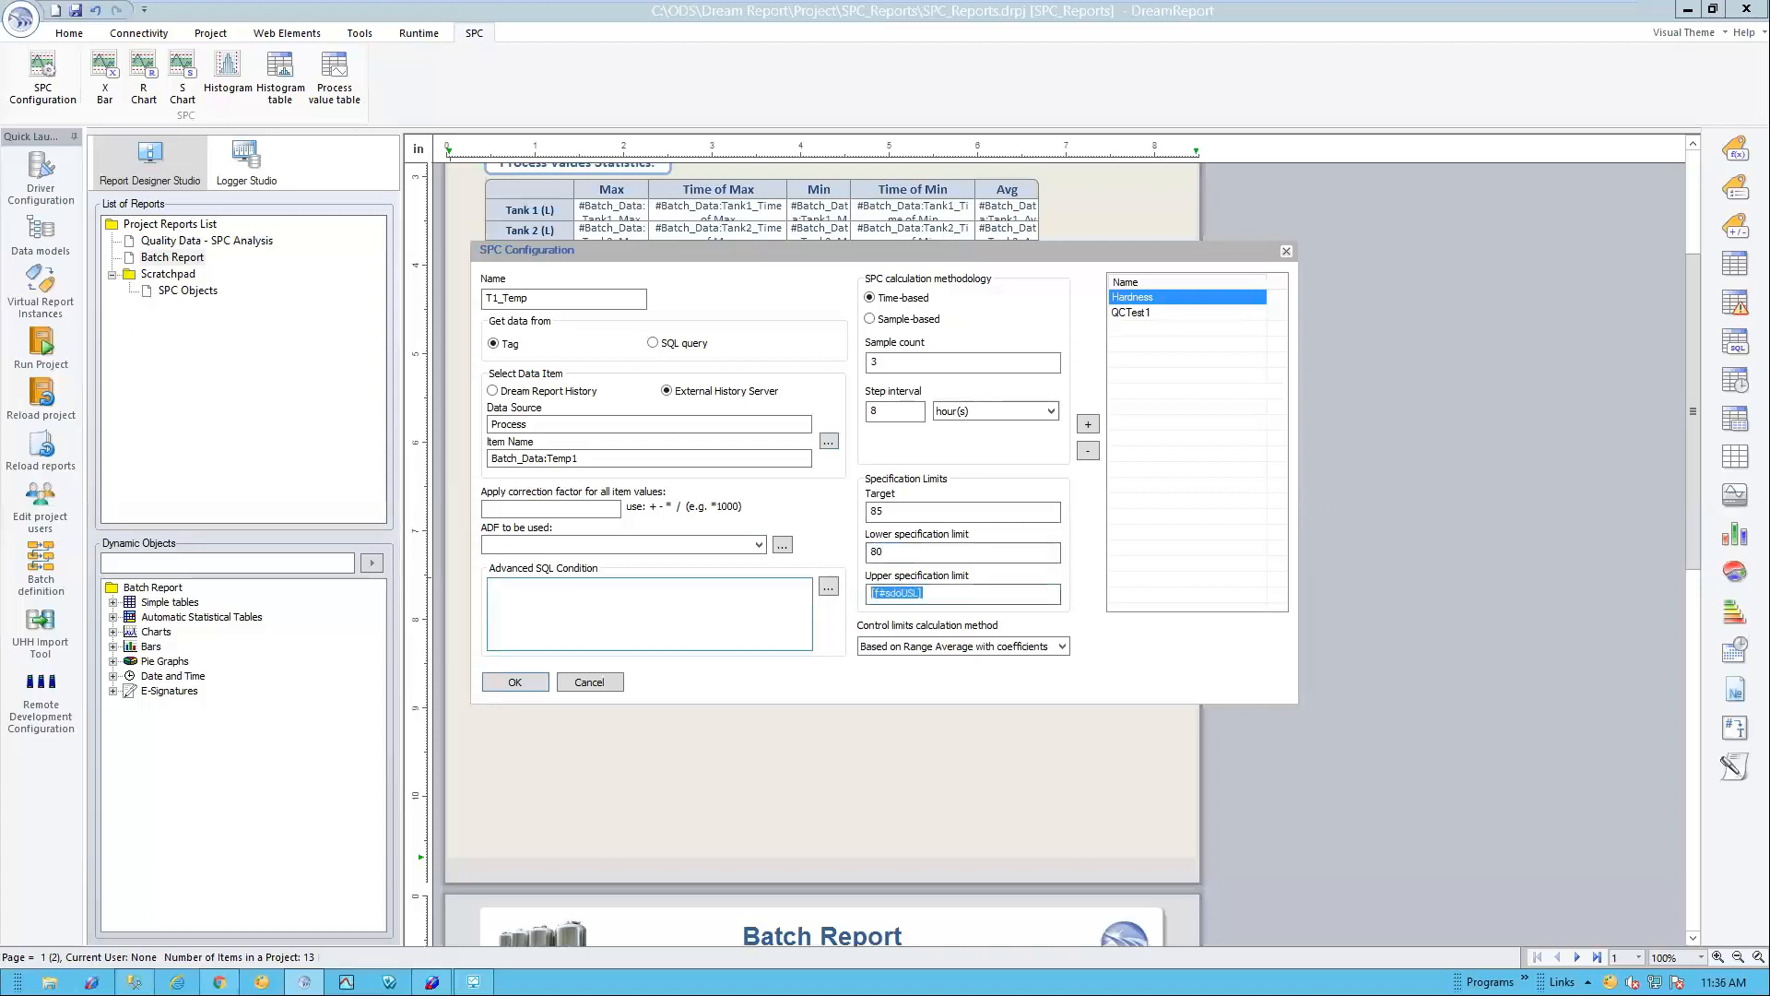
type("9")
left_click(1088, 424)
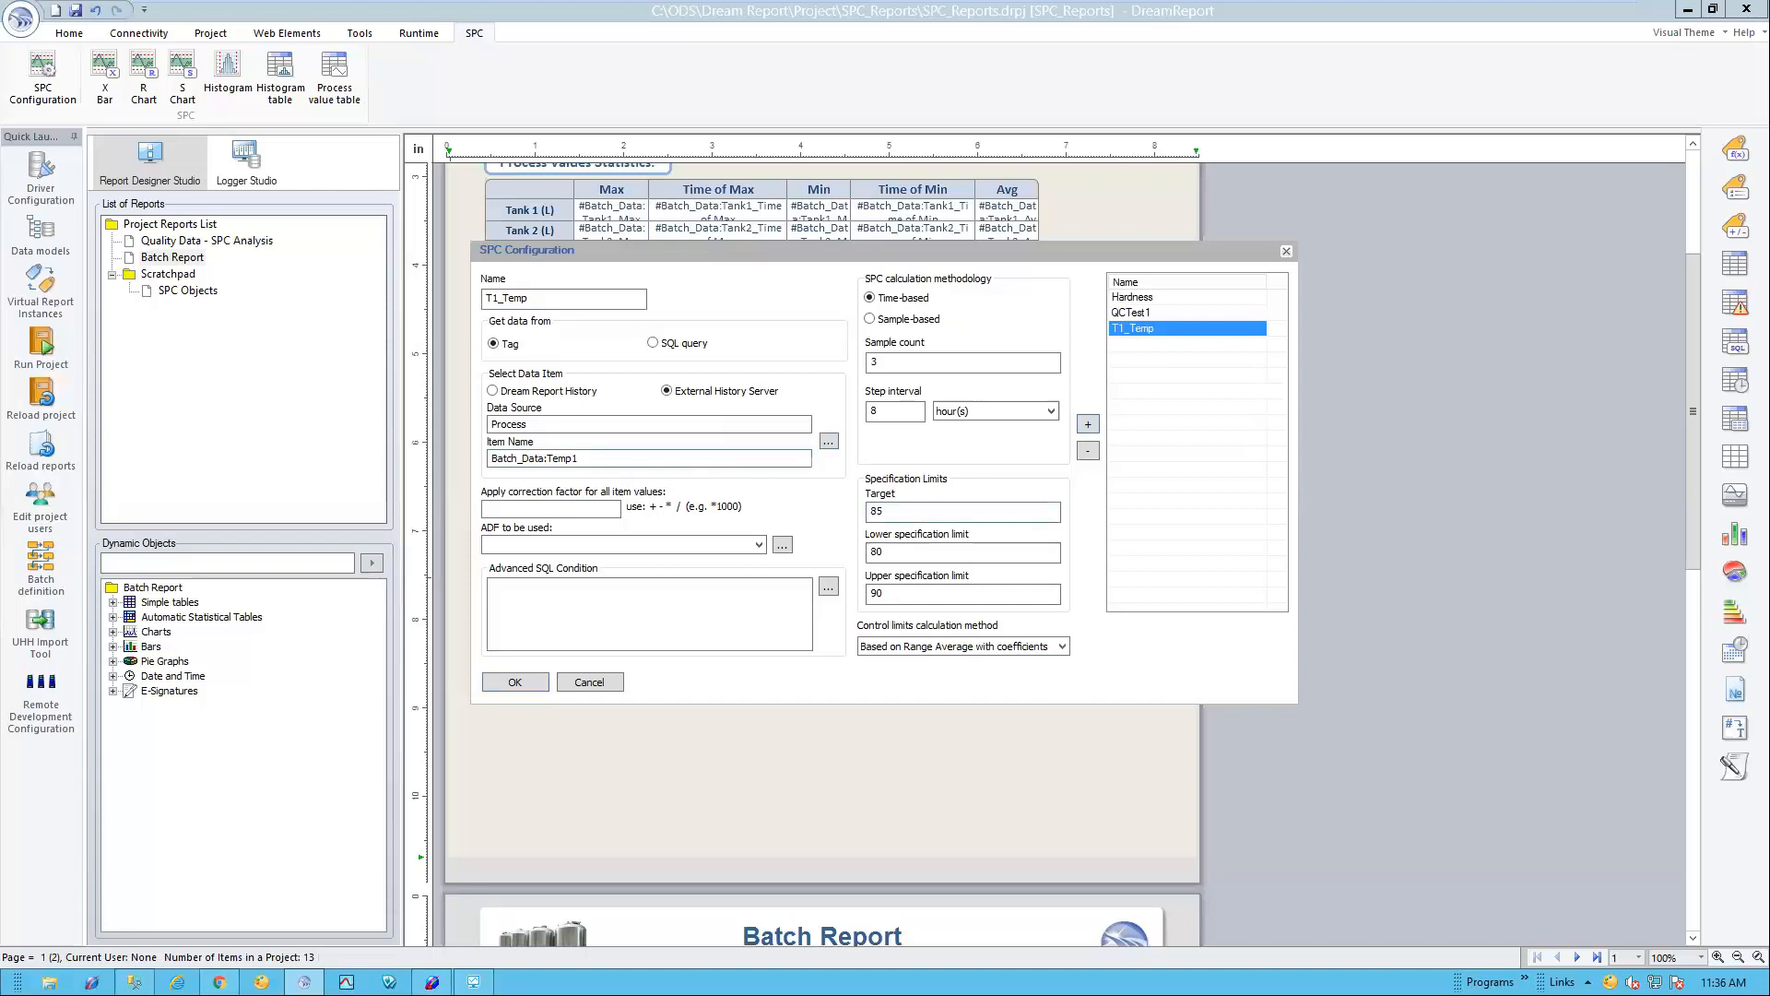
left_click(514, 682)
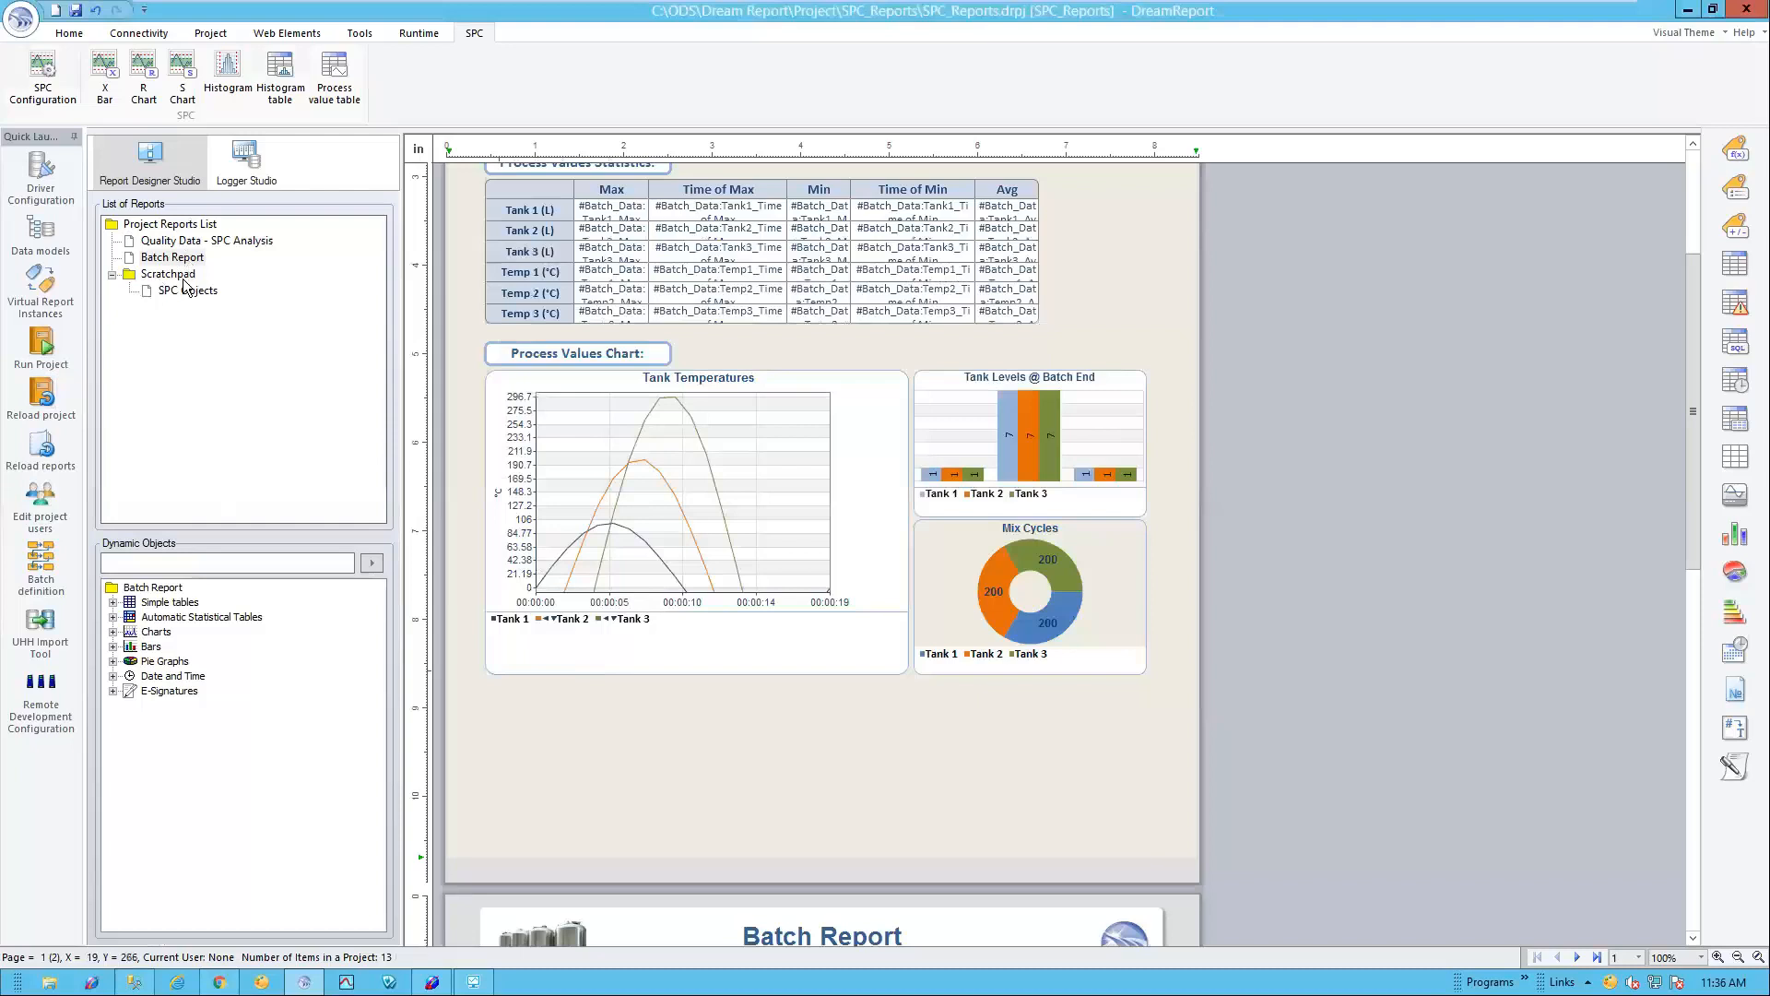
Step: Copy the X-bar chart from the Quality Data - SPC Analysis report into the first page of the Batch Report
double_click(198, 241)
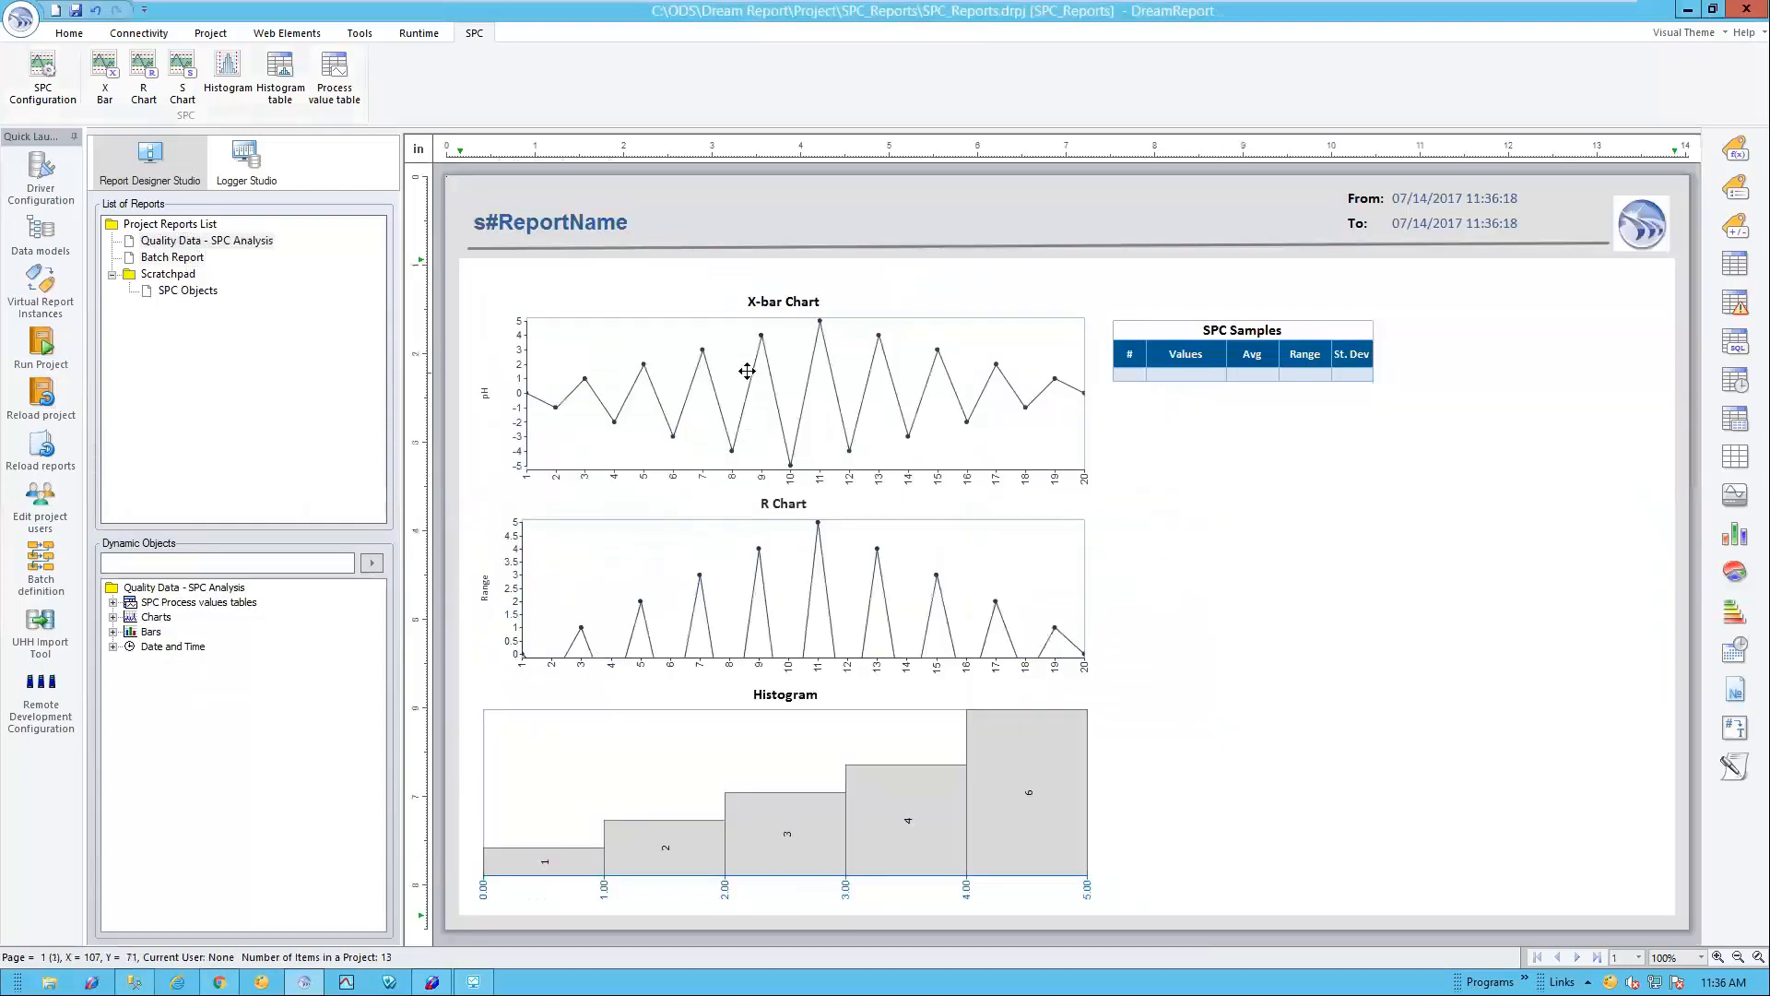
left_click_drag(747, 371, 749, 371)
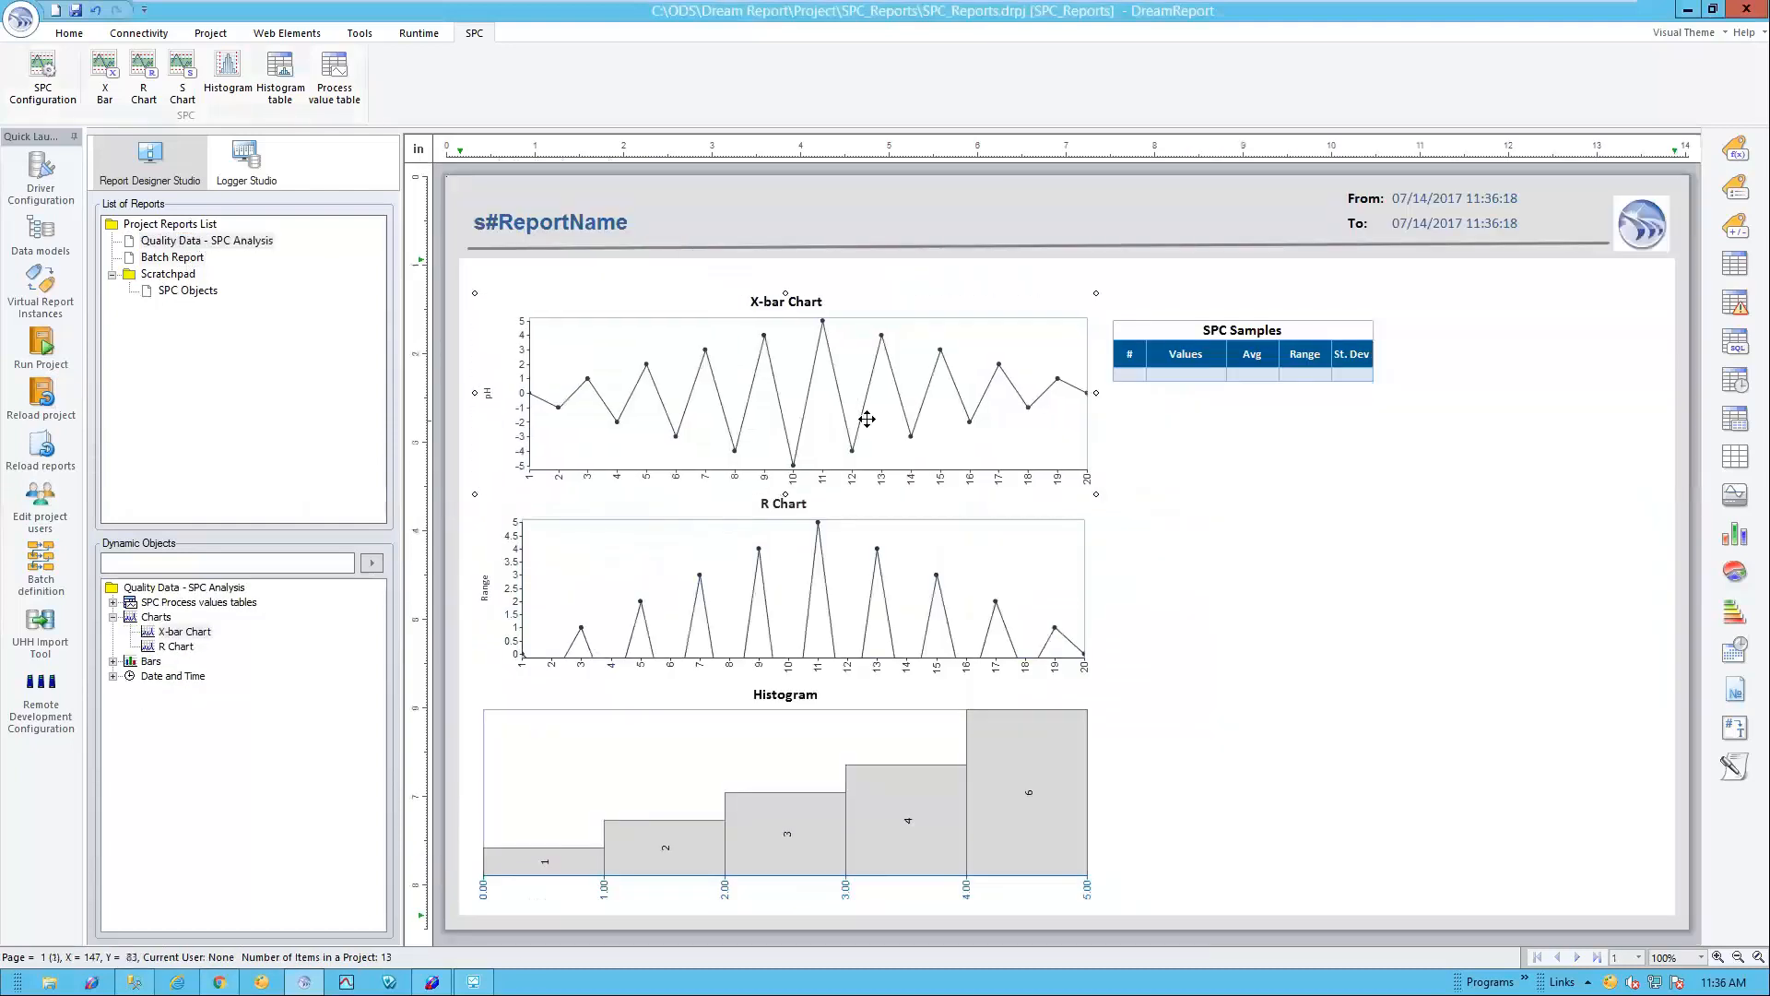
double_click(174, 259)
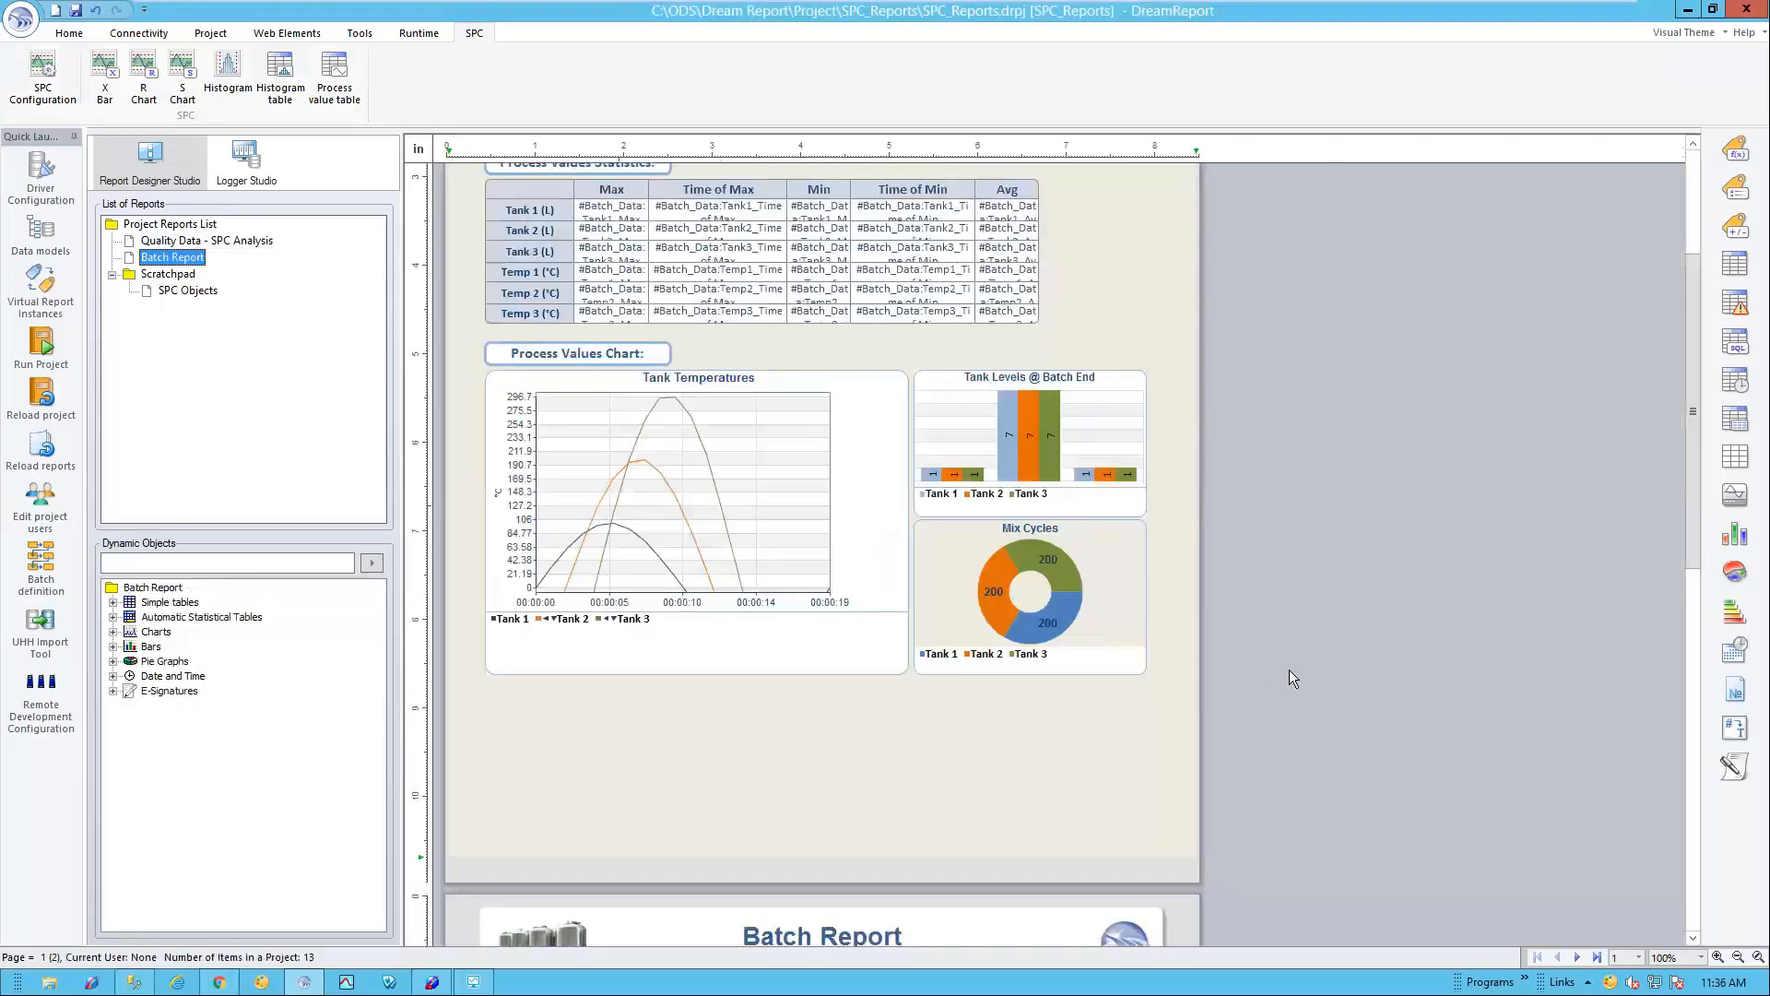
left_click(732, 728)
left_click_drag(793, 191, 806, 727)
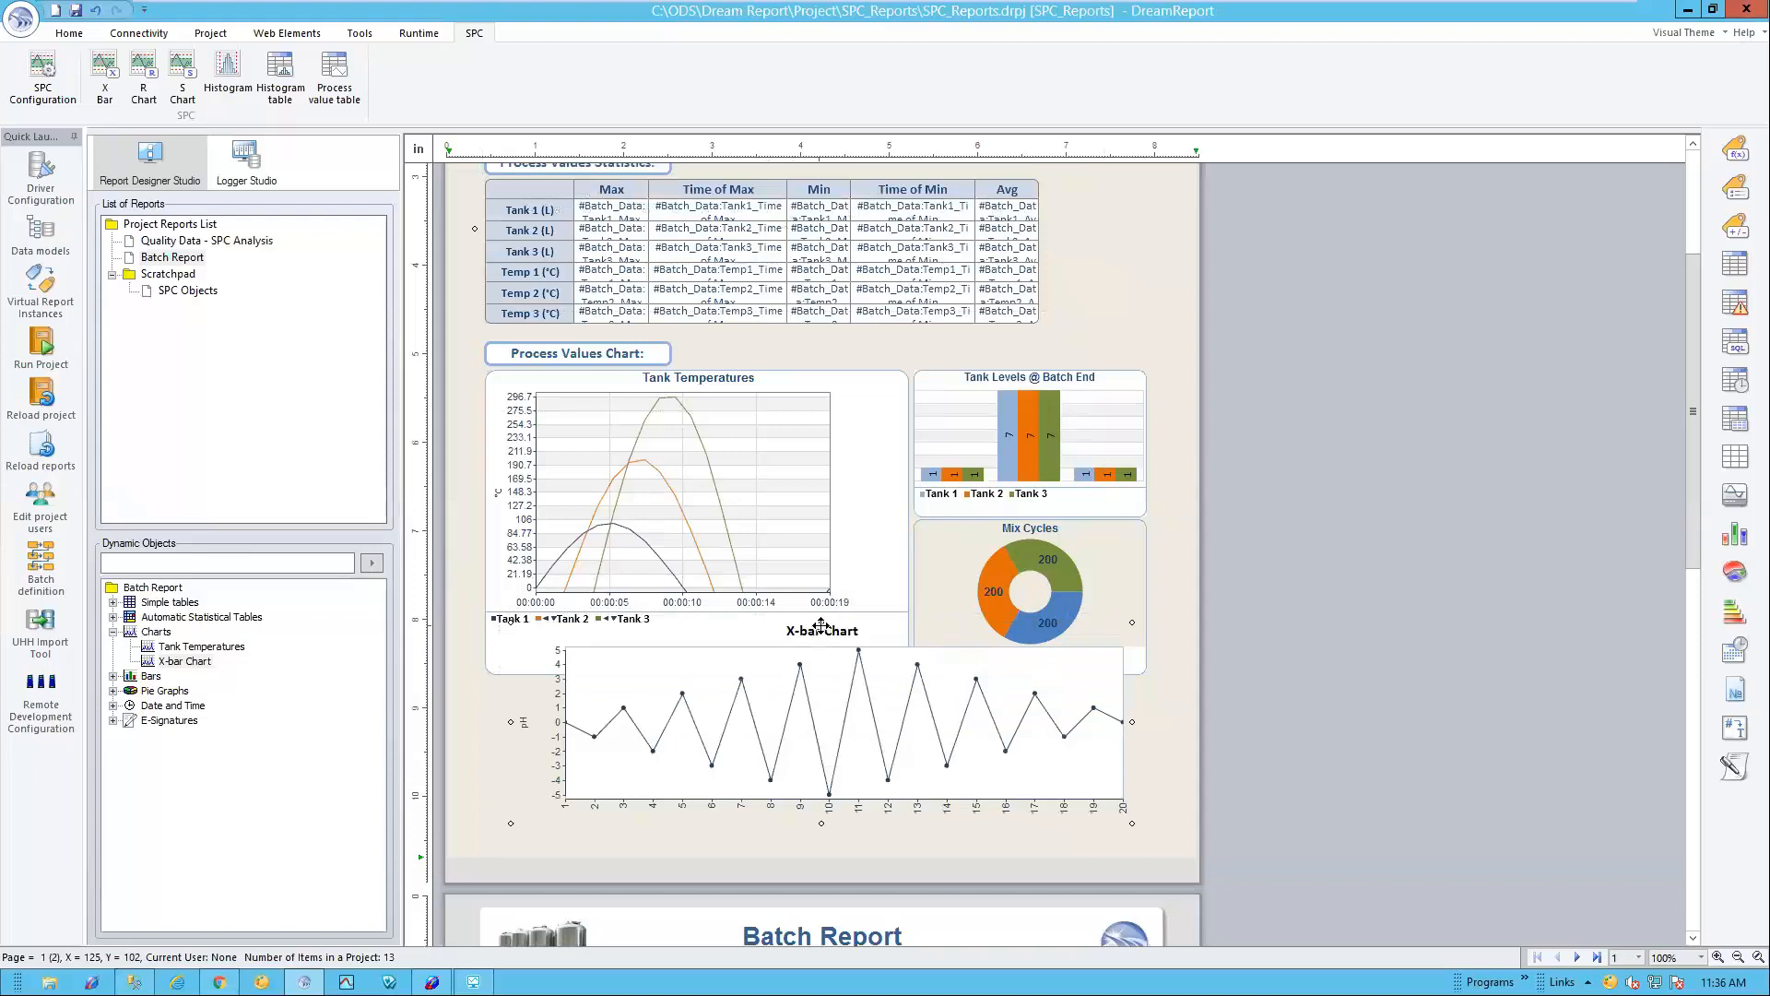
Step: Position the X-bar chart below the process value charts and reduce its height to fit above the page's lower edge
left_click_drag(821, 687, 821, 689)
left_click_drag(797, 754, 783, 755)
left_click_drag(811, 820, 810, 852)
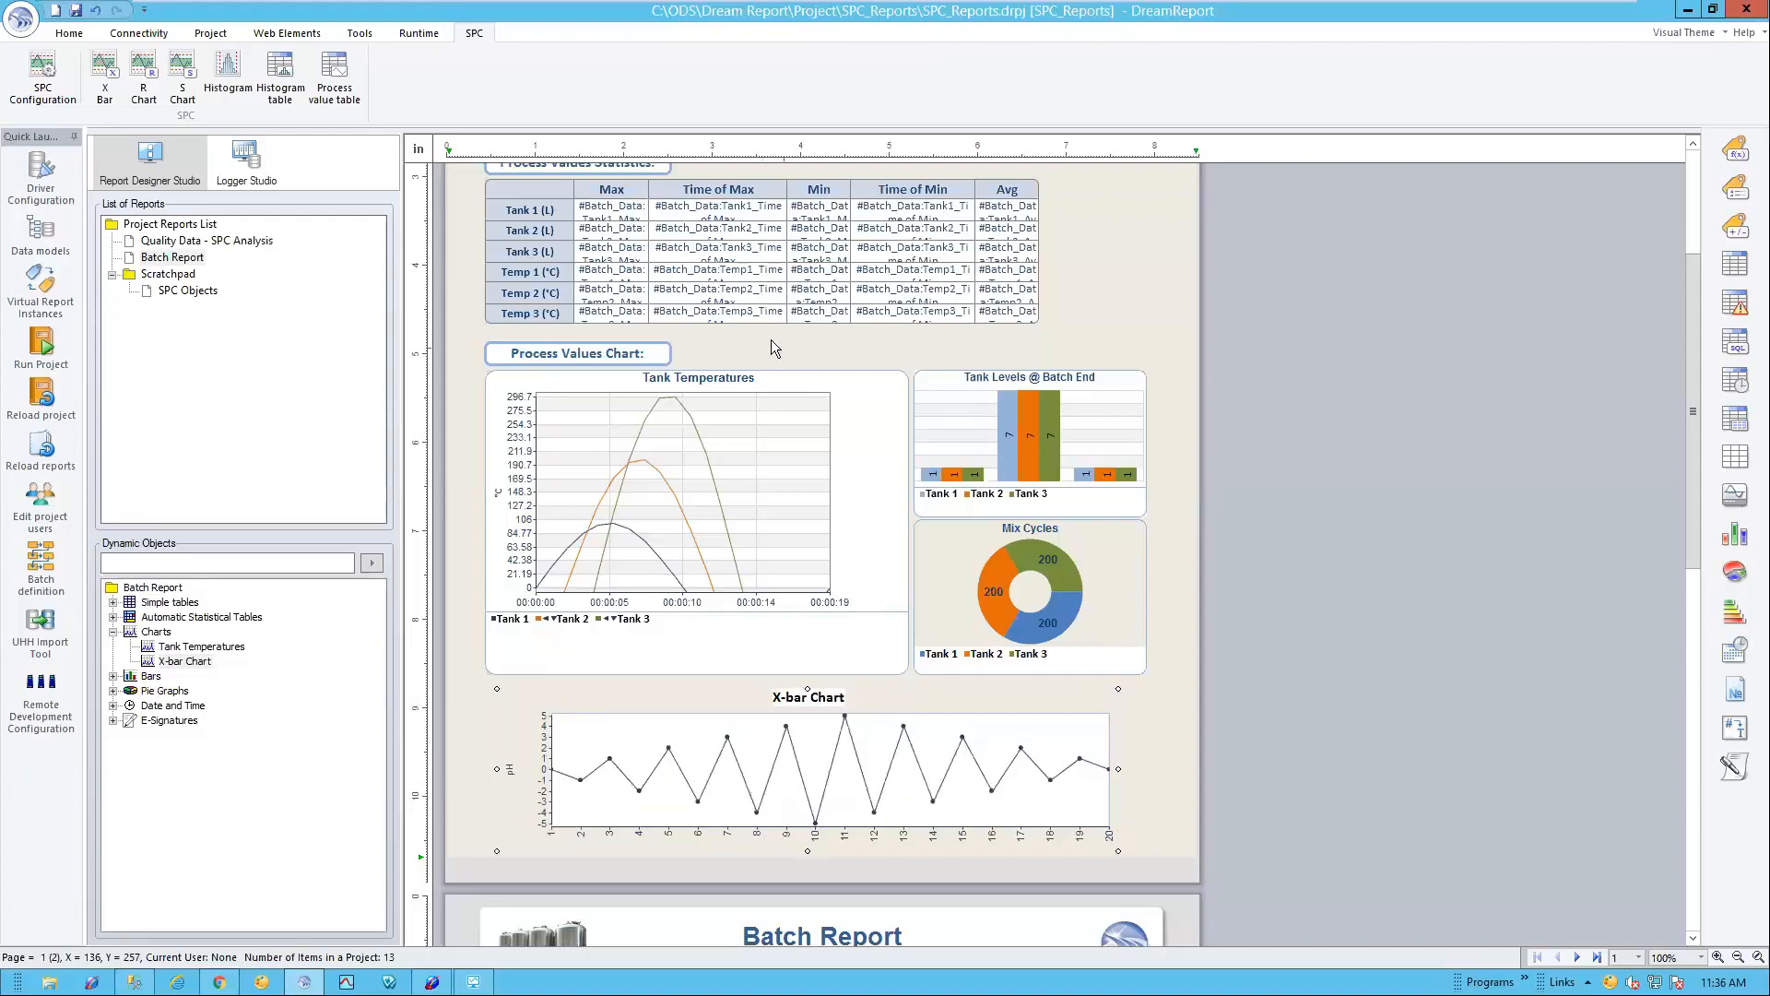
Step: Check the time period and batch settings in the Tank Temperatures chart's data definition, leaving them as they are
double_click(760, 458)
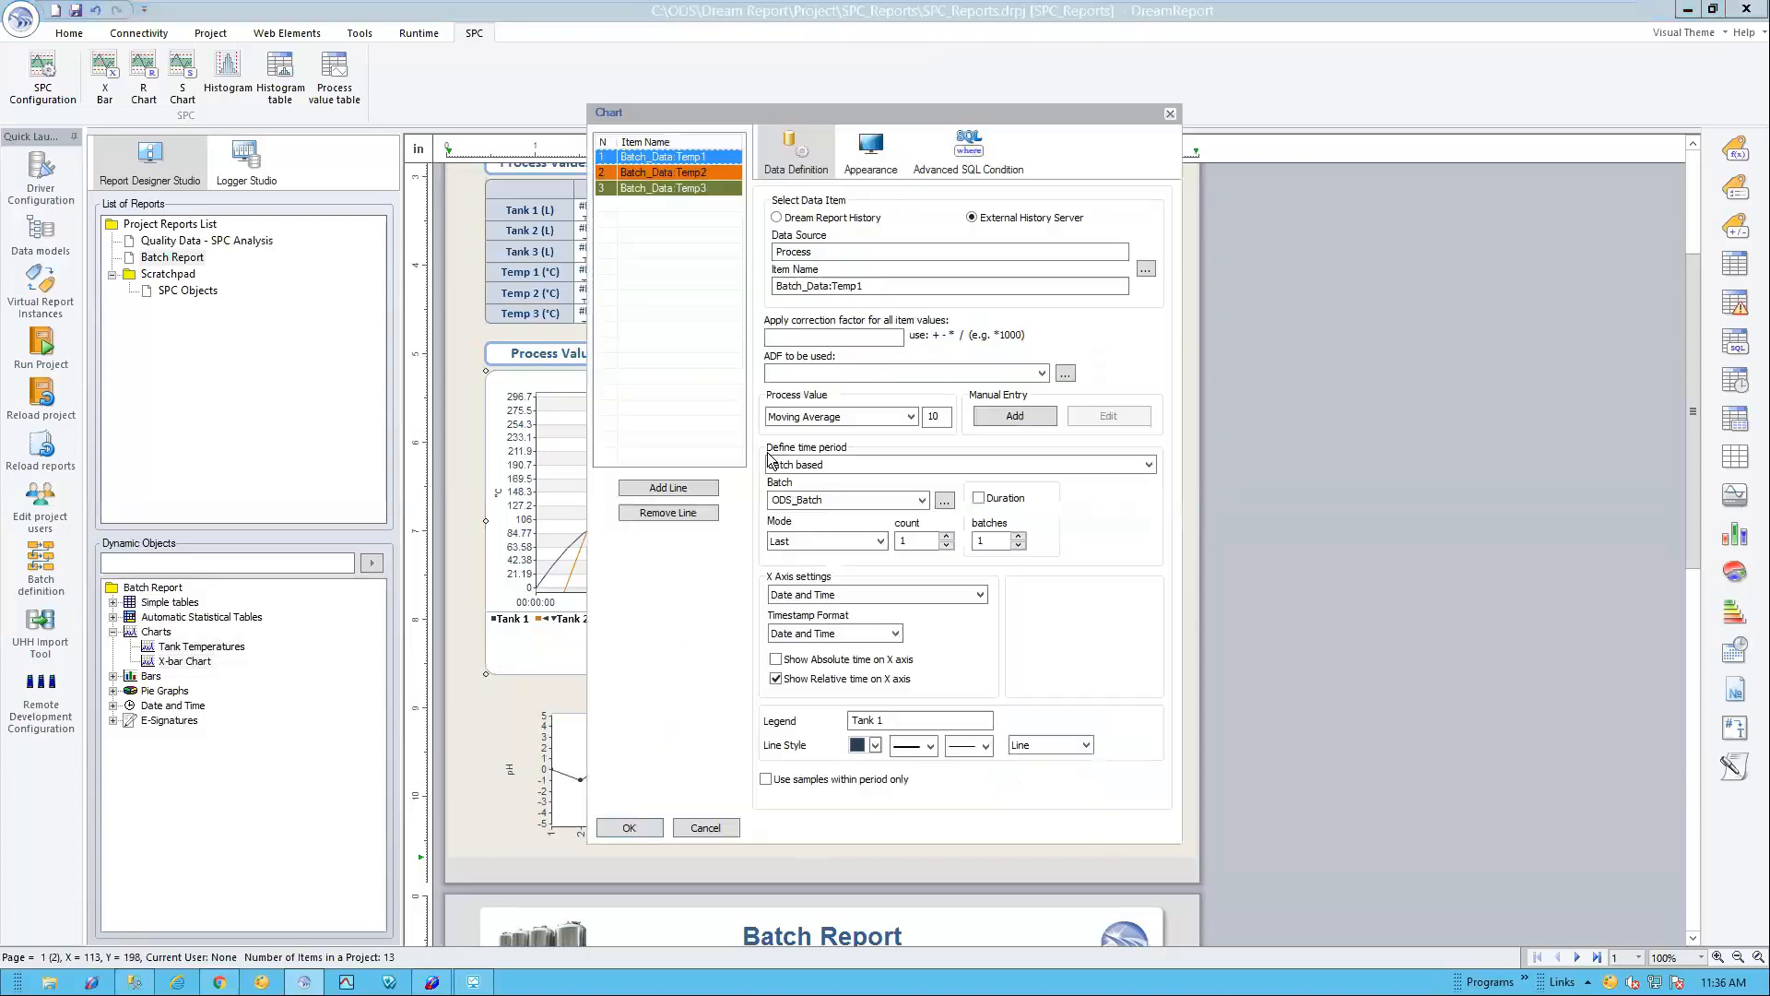
left_click(664, 172)
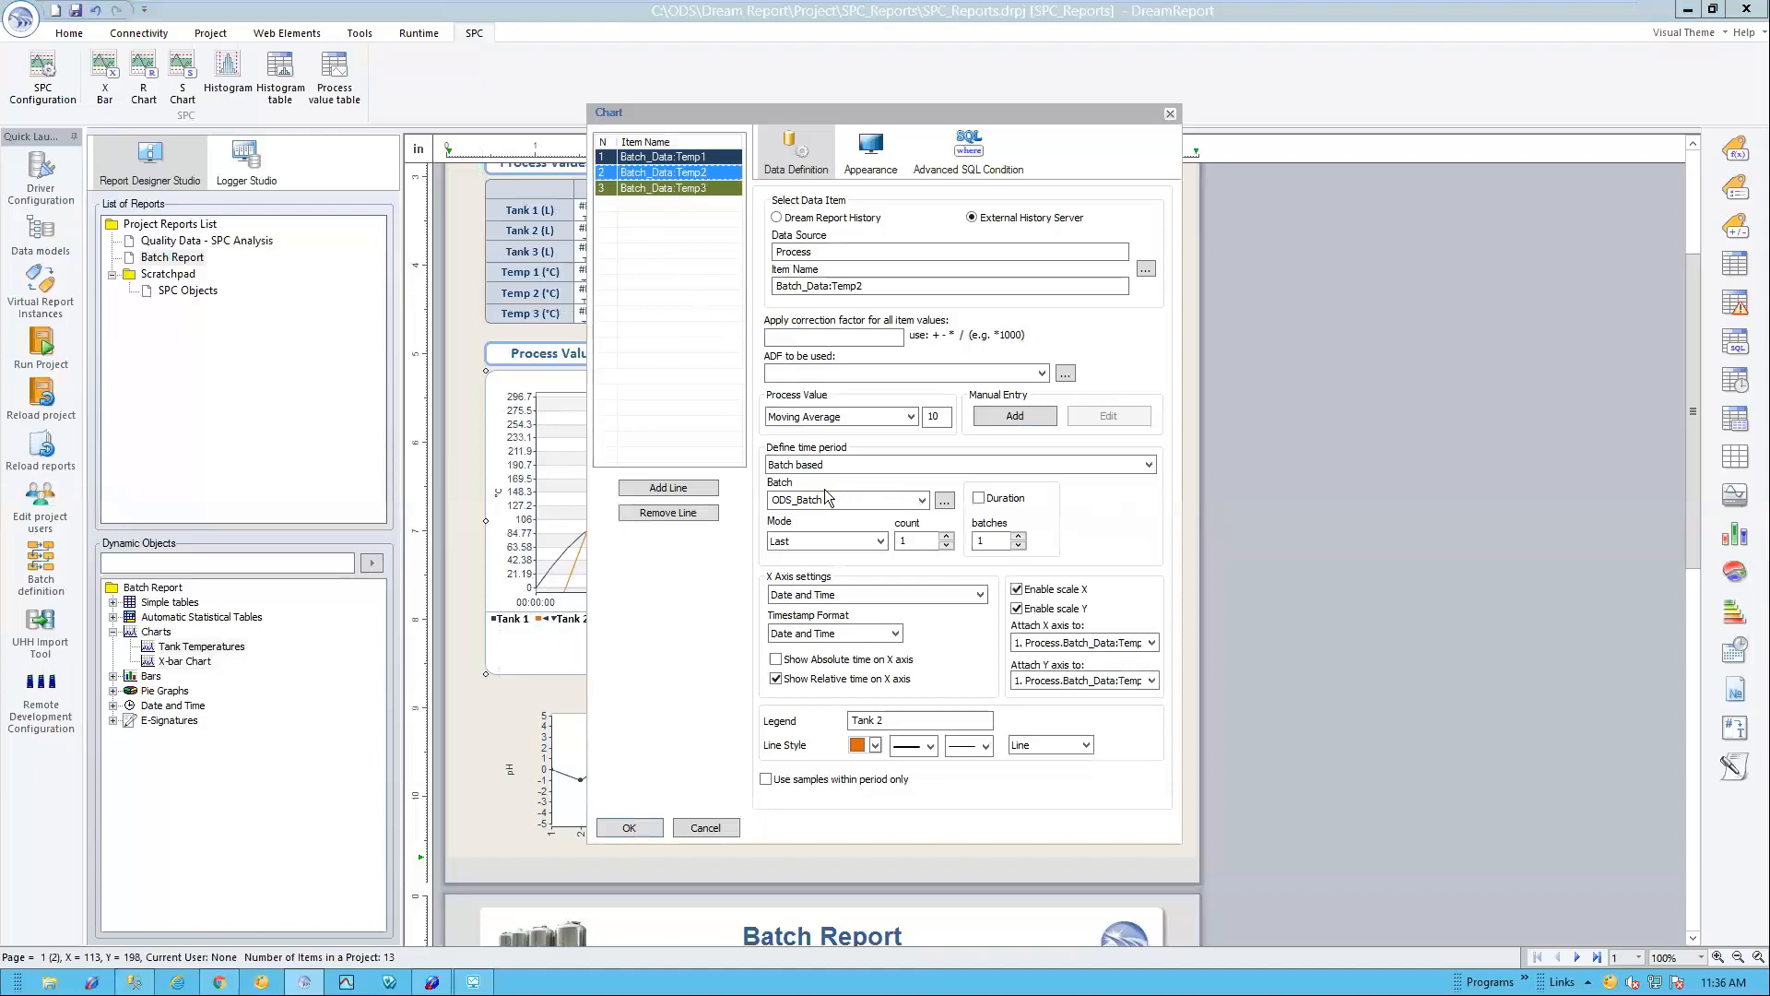
left_click(845, 461)
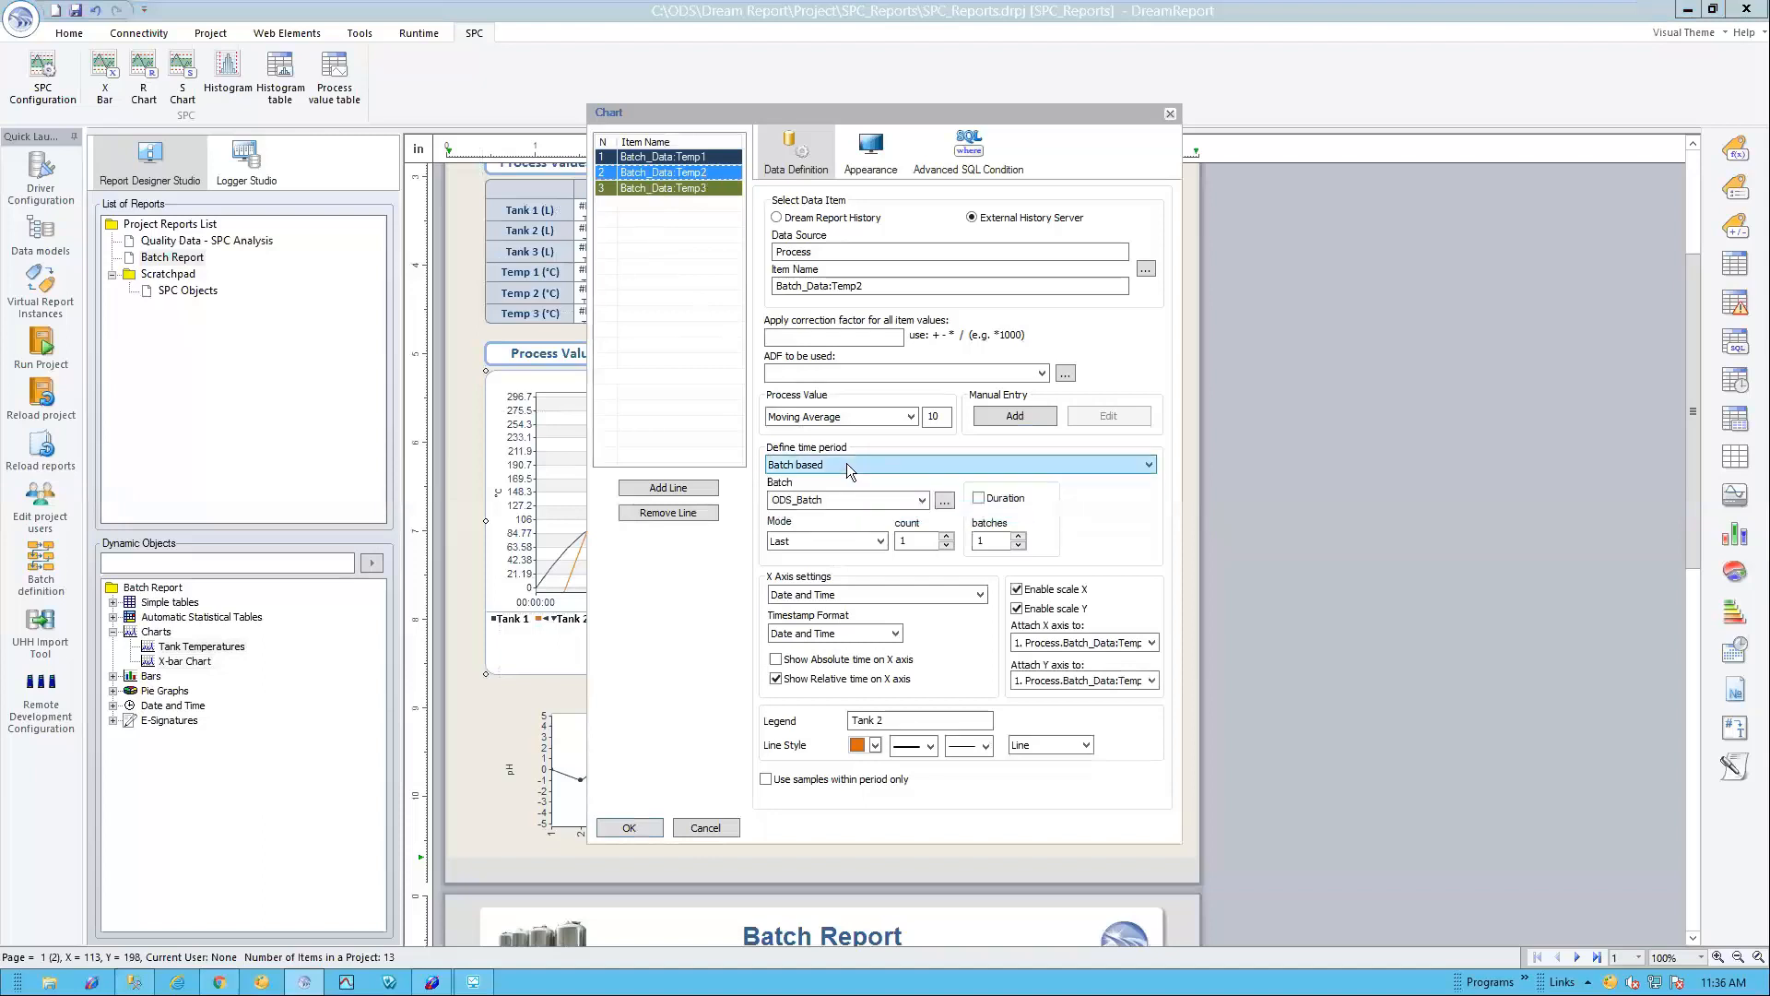
left_click(848, 506)
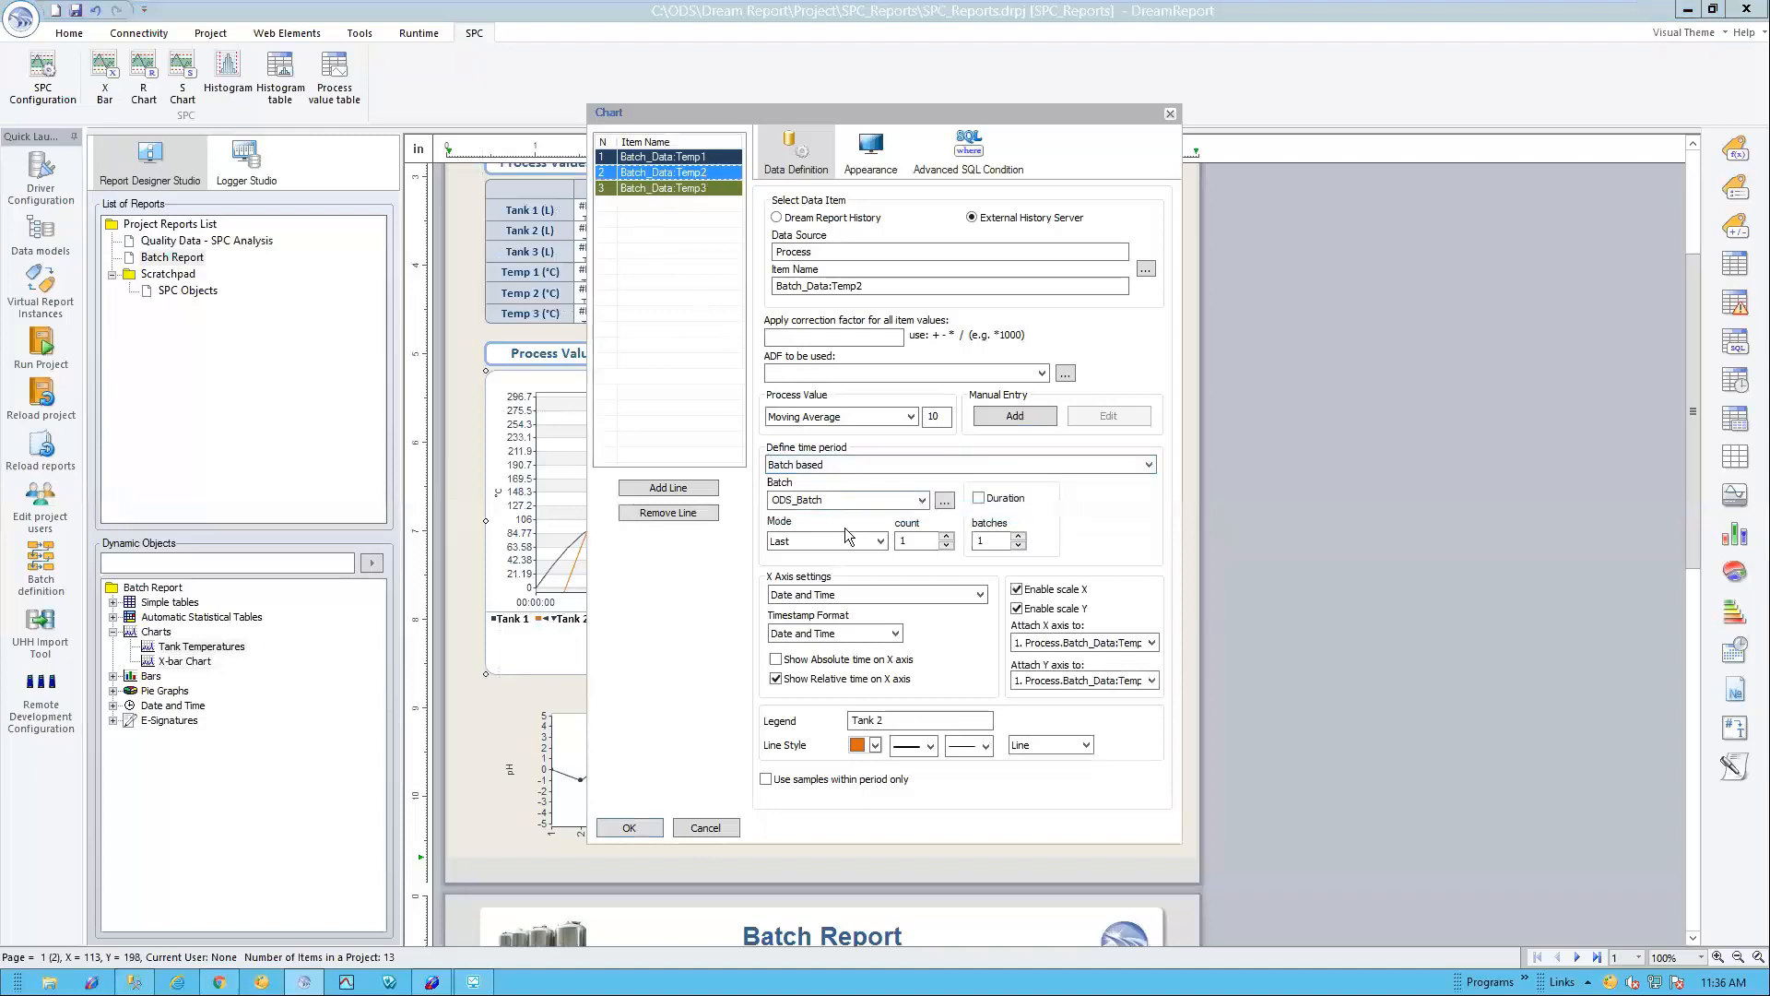
left_click(705, 828)
Step: Link the X-bar chart to the T1_Temp SPC list with a batch-based time period using the ODS_Batch batch
double_click(740, 784)
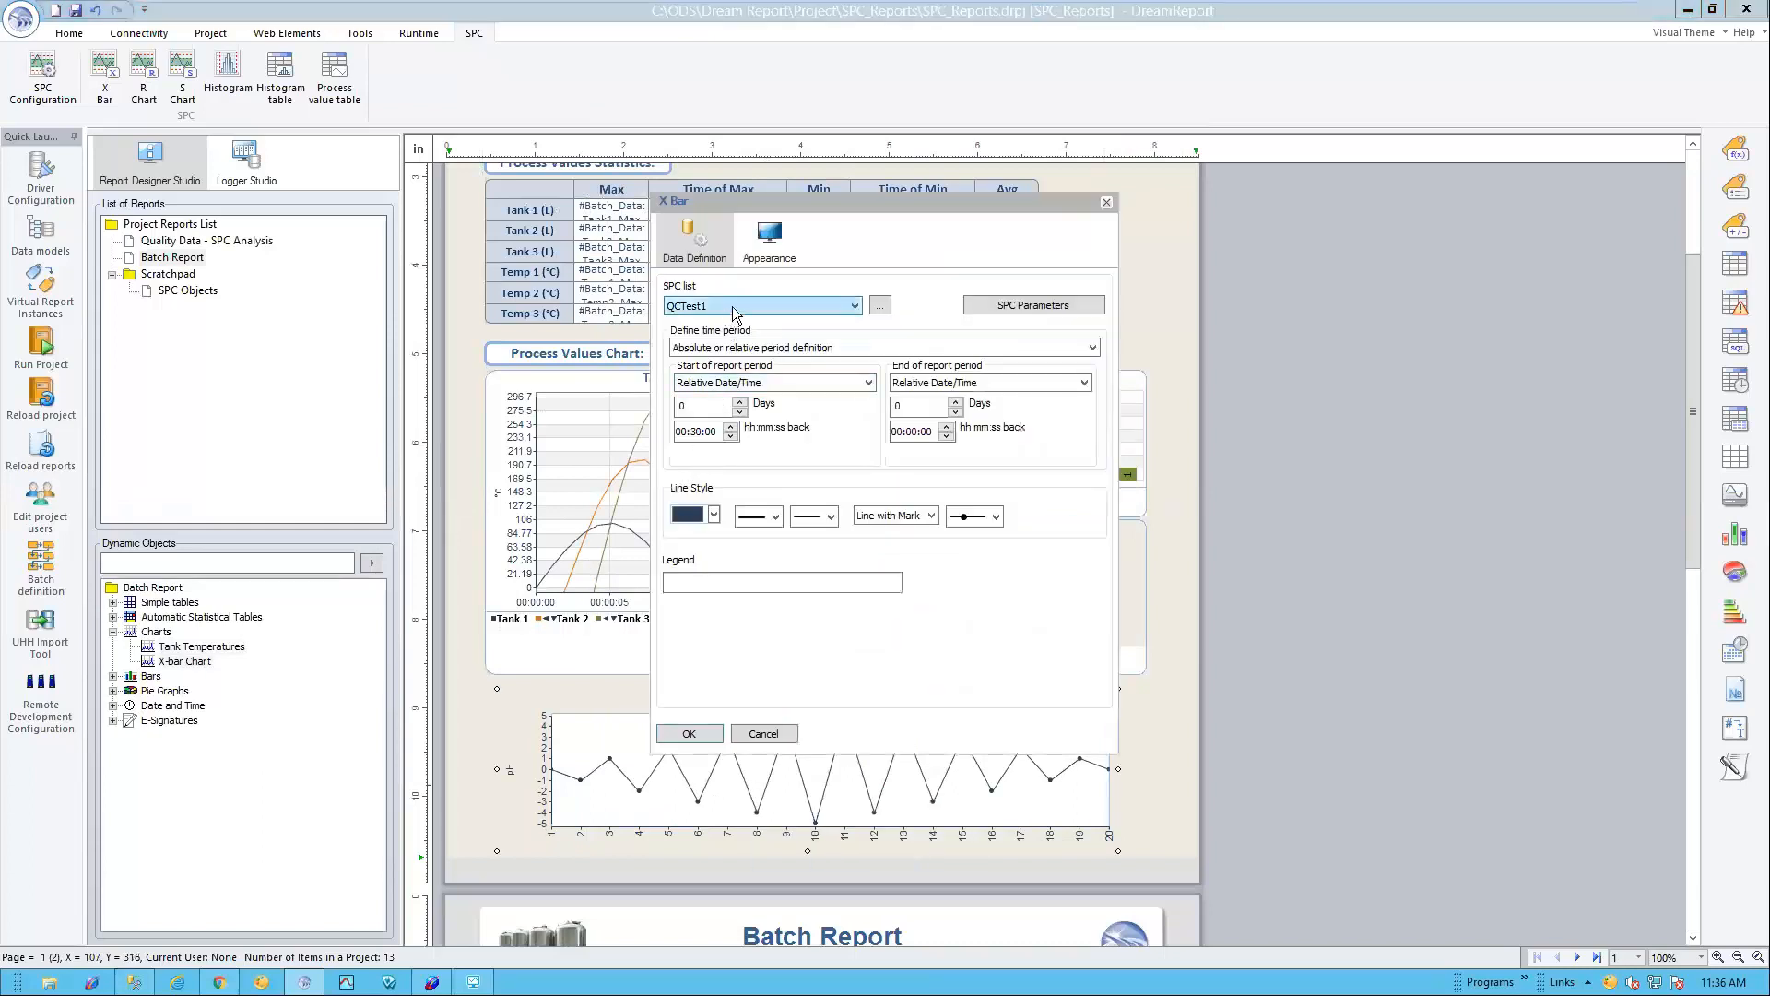
left_click(854, 308)
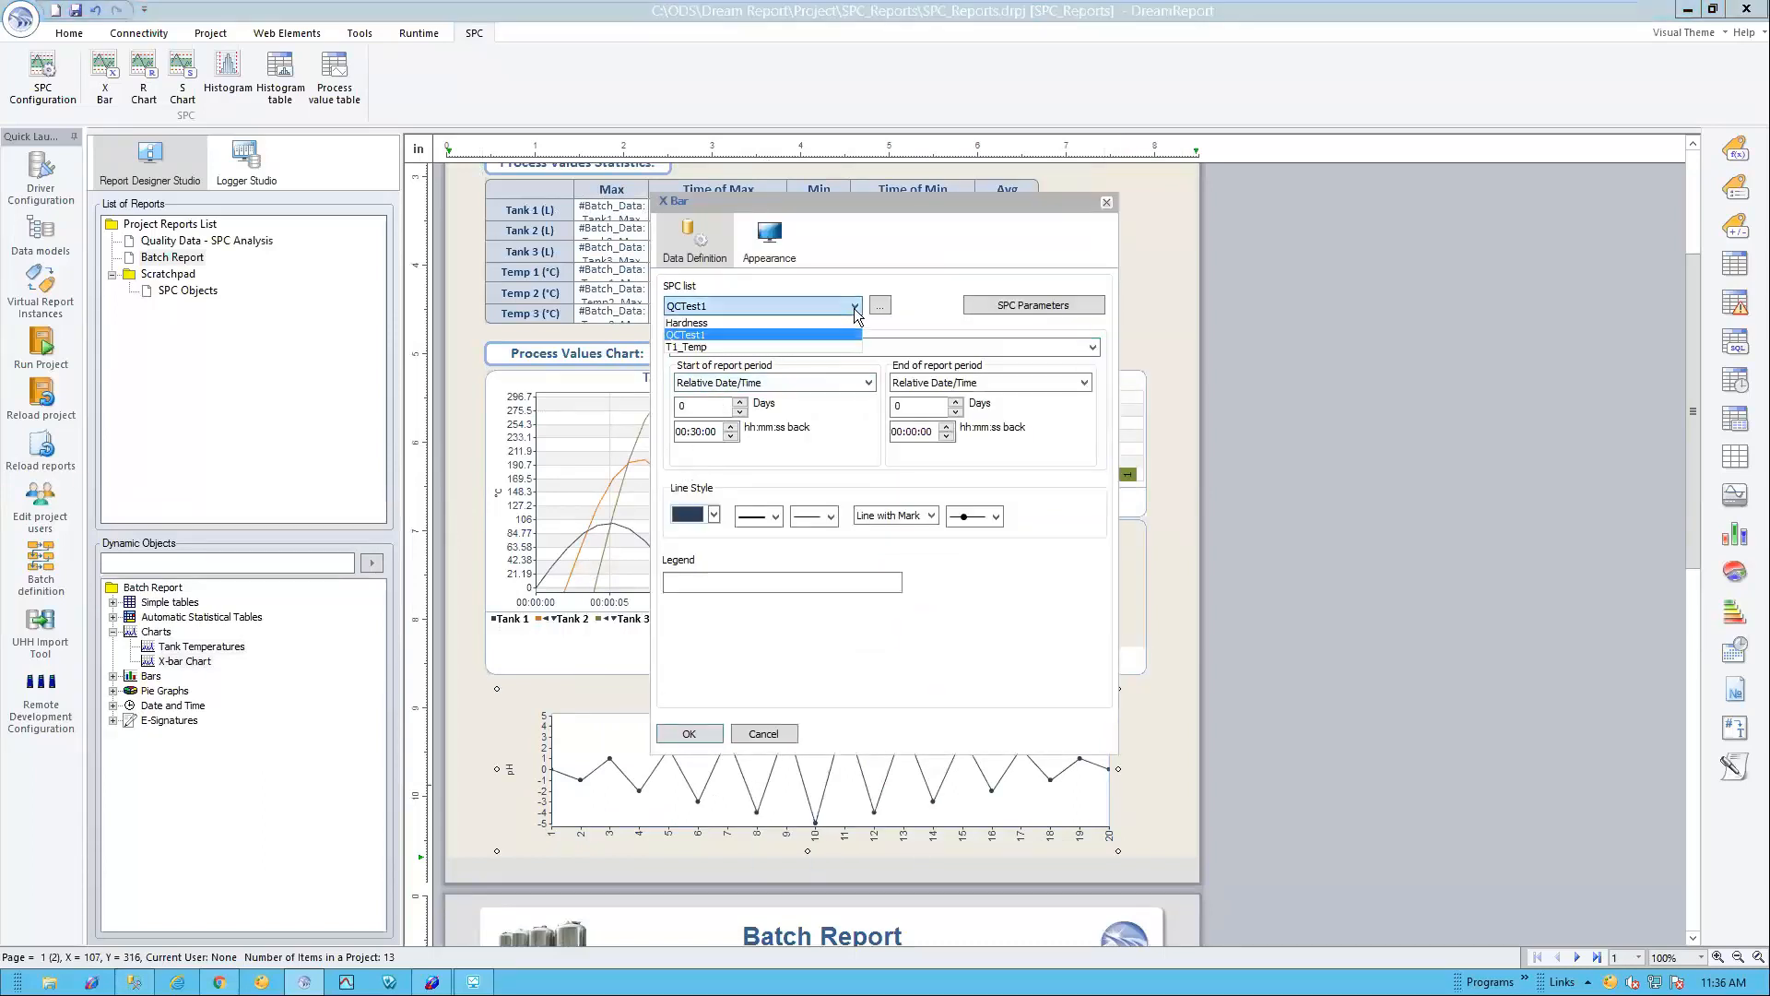
left_click(707, 348)
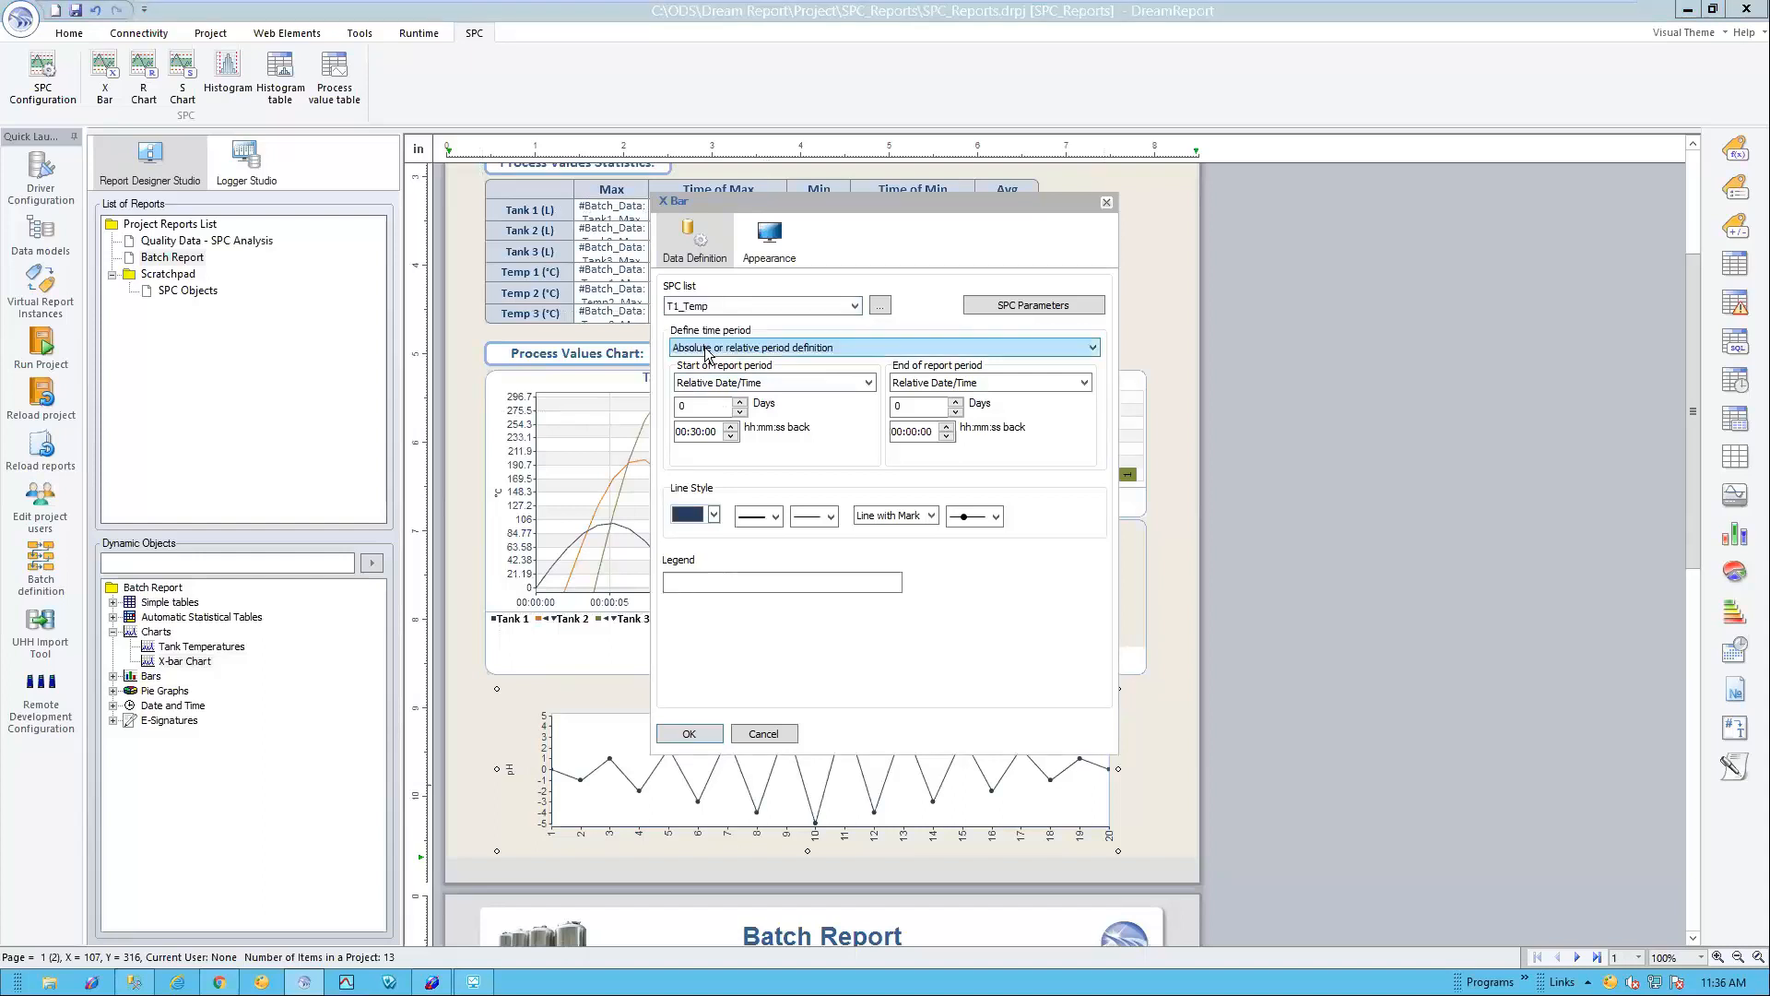
left_click(789, 345)
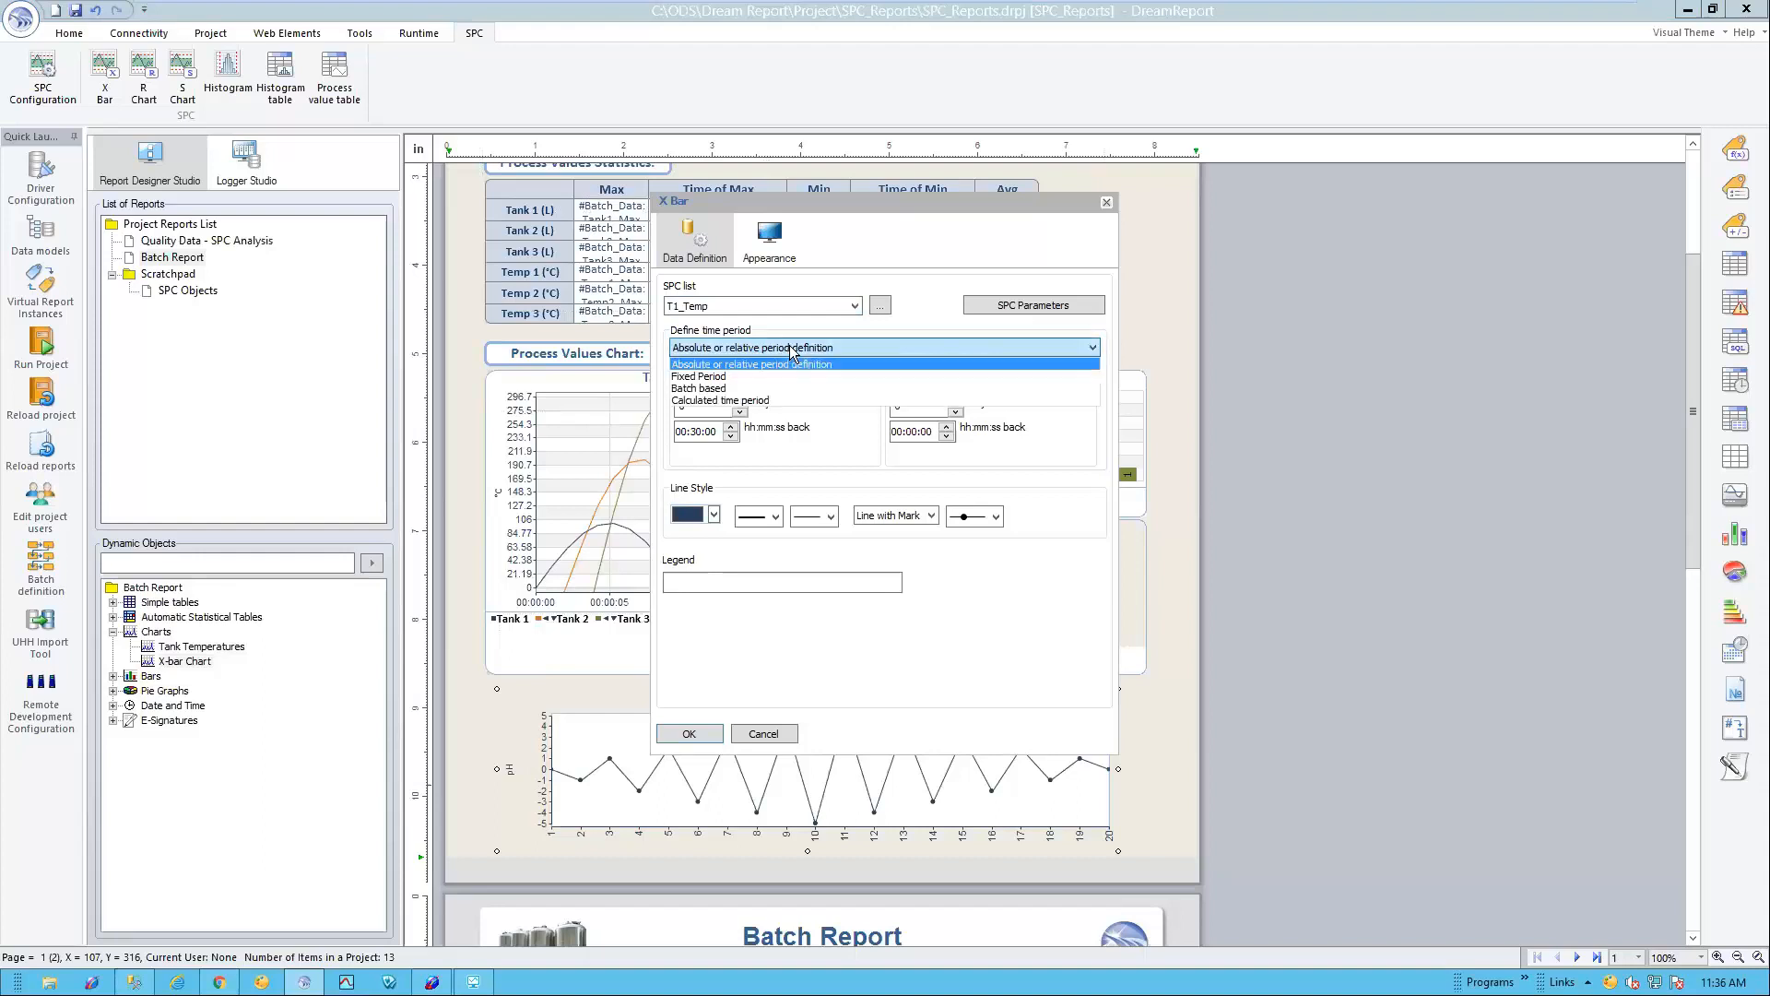
left_click(743, 388)
left_click(827, 388)
left_click(773, 398)
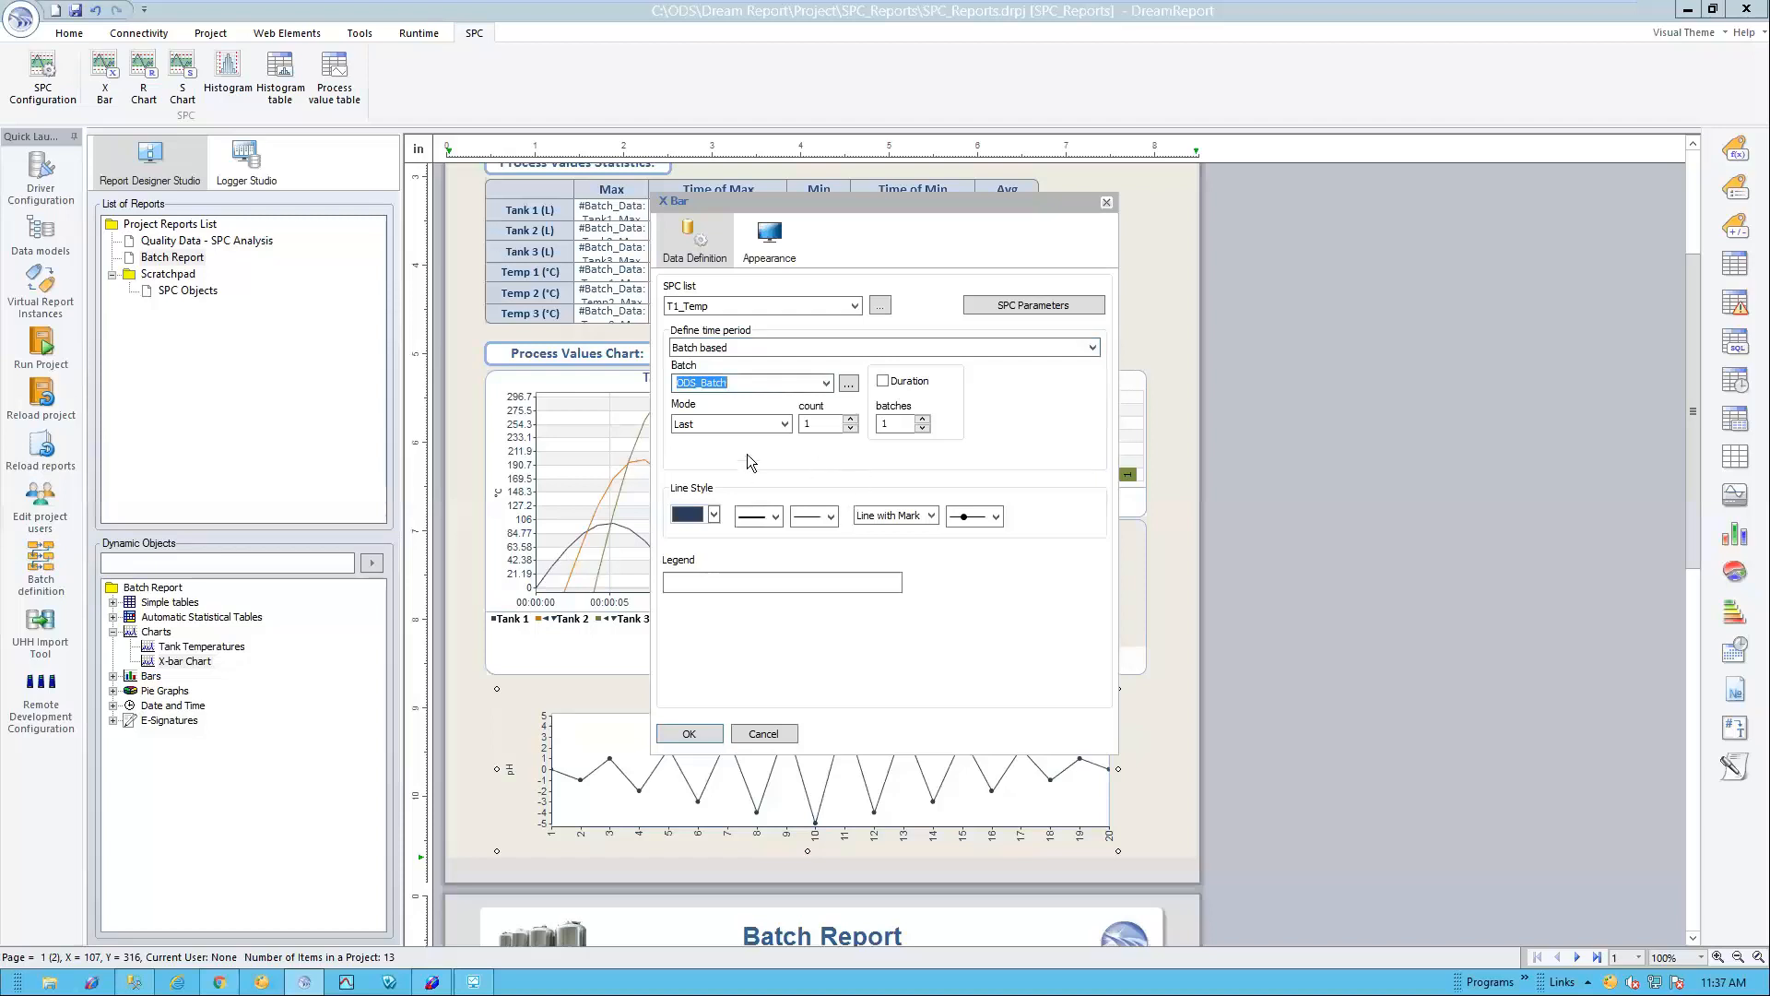
Step: Set the X-bar chart's Y-axis unit to °C and its name to "X-bar Chart - Tank1 Temperatures"
left_click(751, 262)
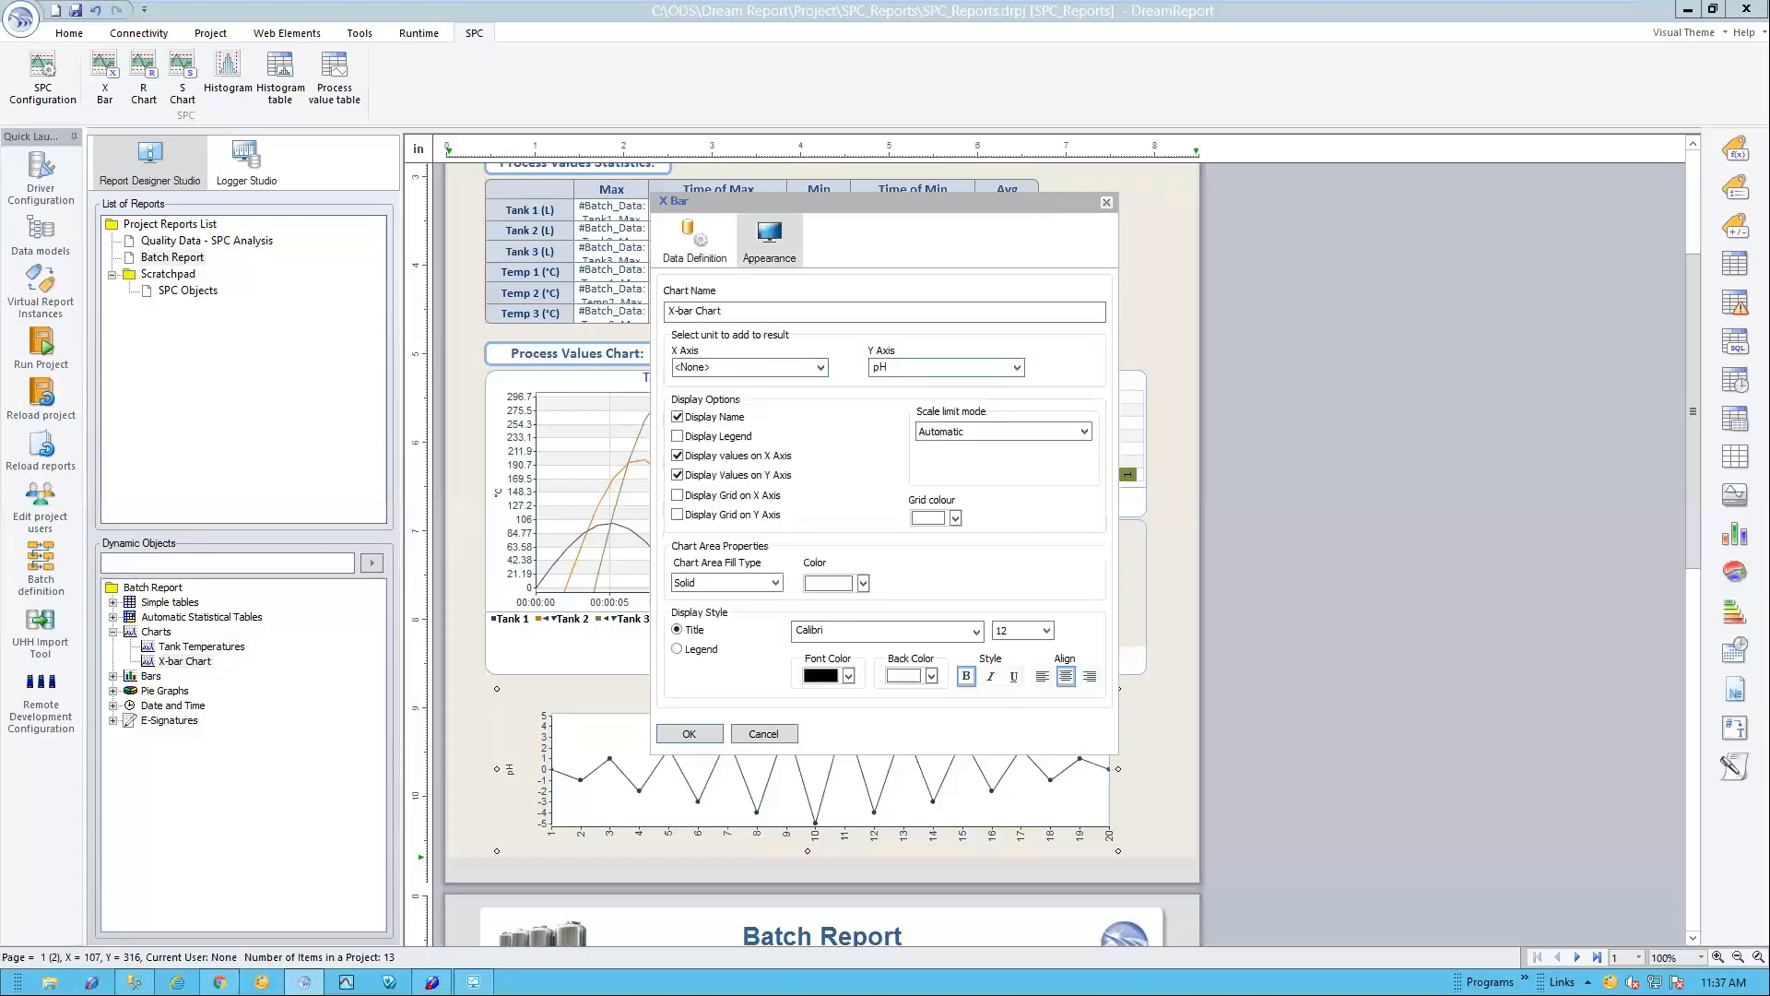
left_click(1018, 369)
left_click(924, 397)
left_click(696, 734)
left_click(722, 311)
type("- Tank1 Temperatures")
left_click(701, 734)
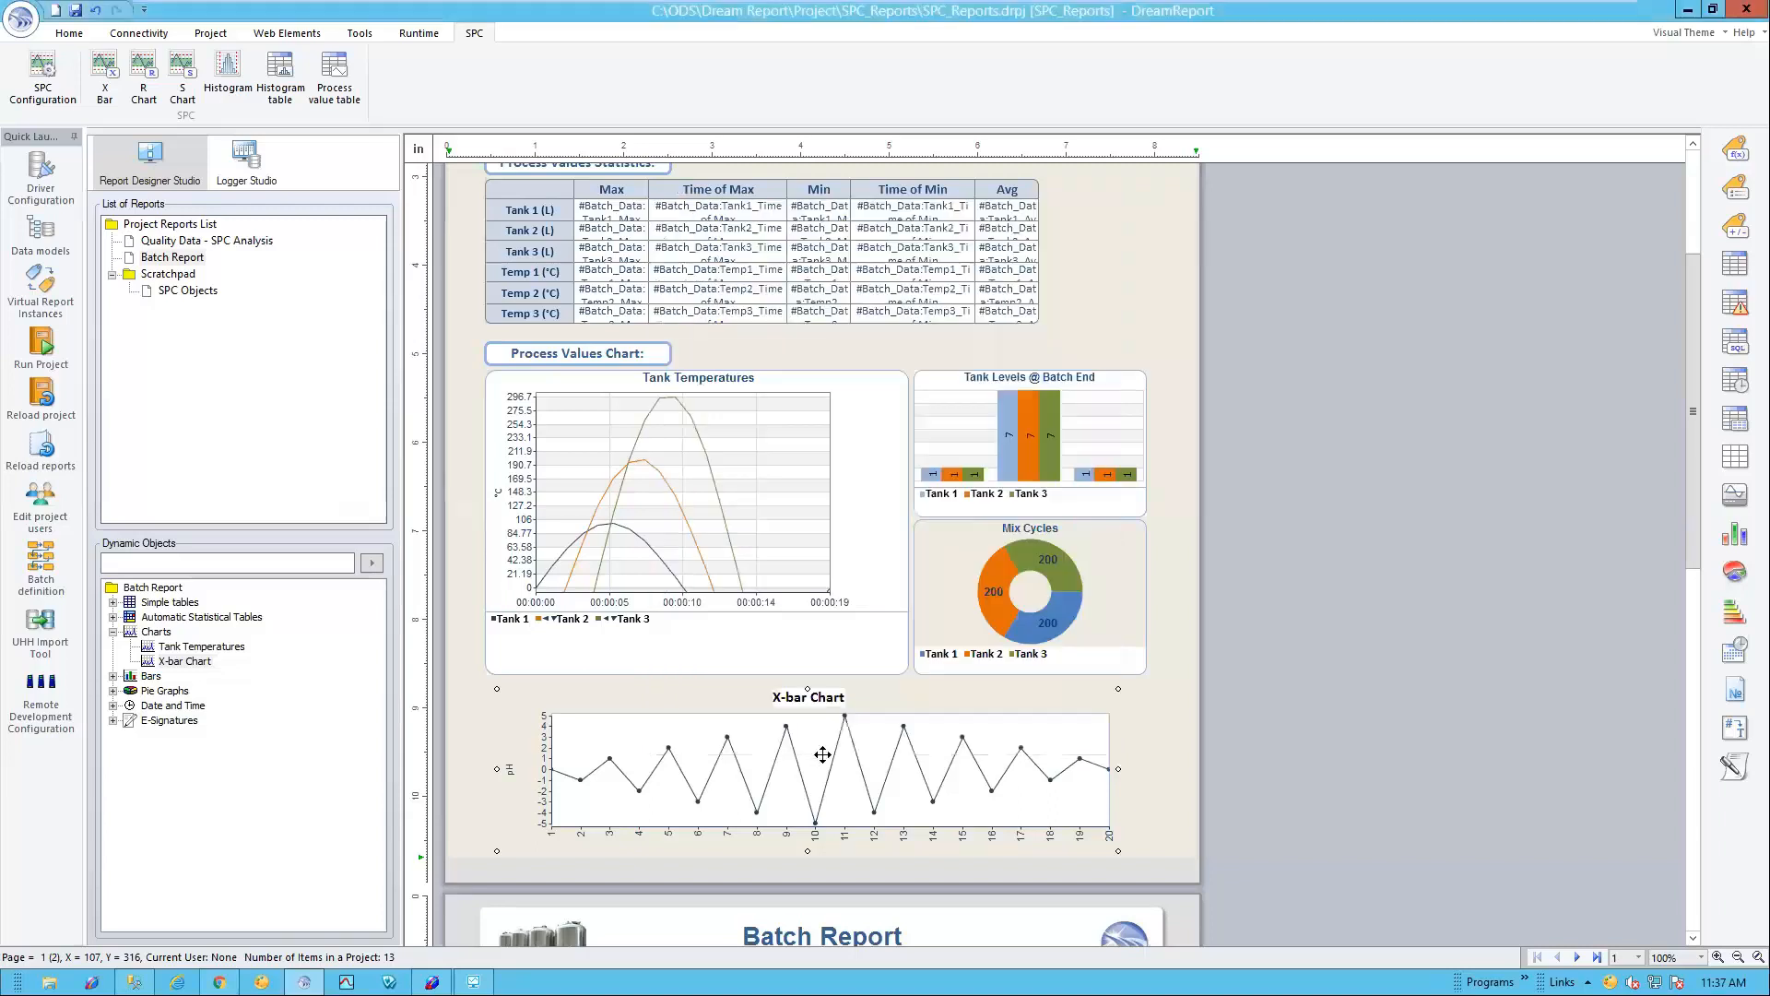
Step: Copy the histogram from the Quality Data - SPC Analysis report onto the Batch Report's second page, just below the header
scroll(845, 672, "down", 3)
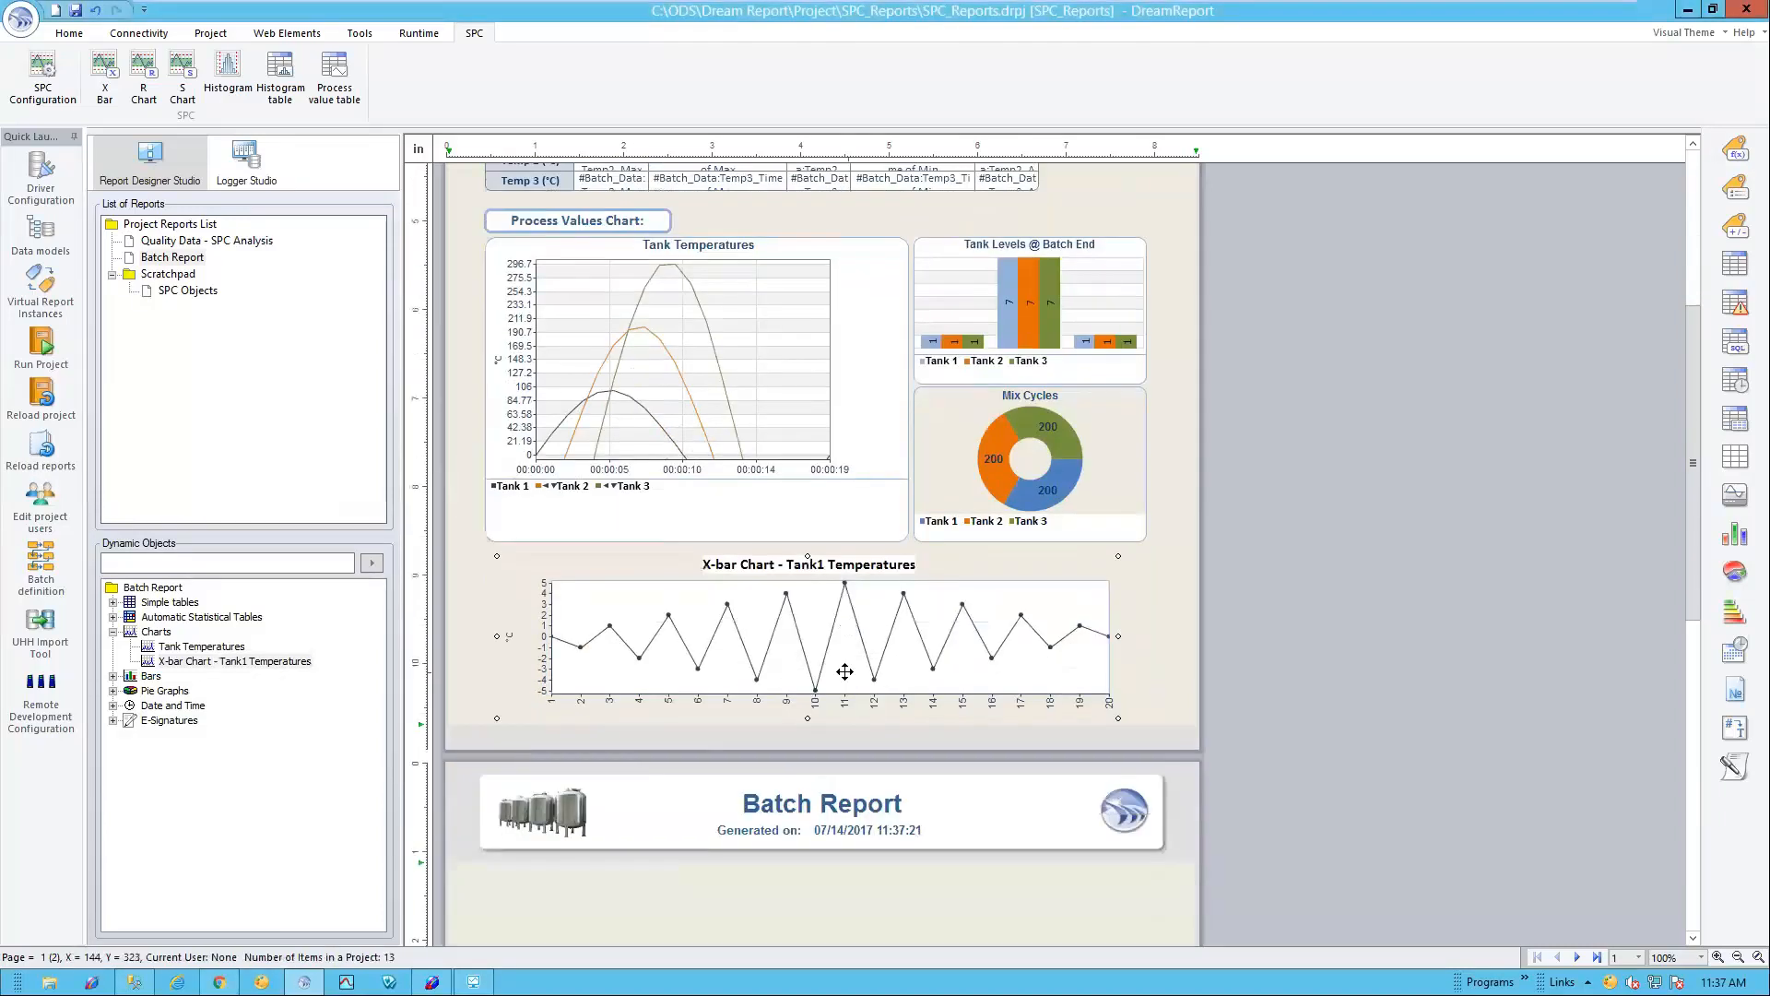
scroll(845, 672, "down", 11)
double_click(206, 240)
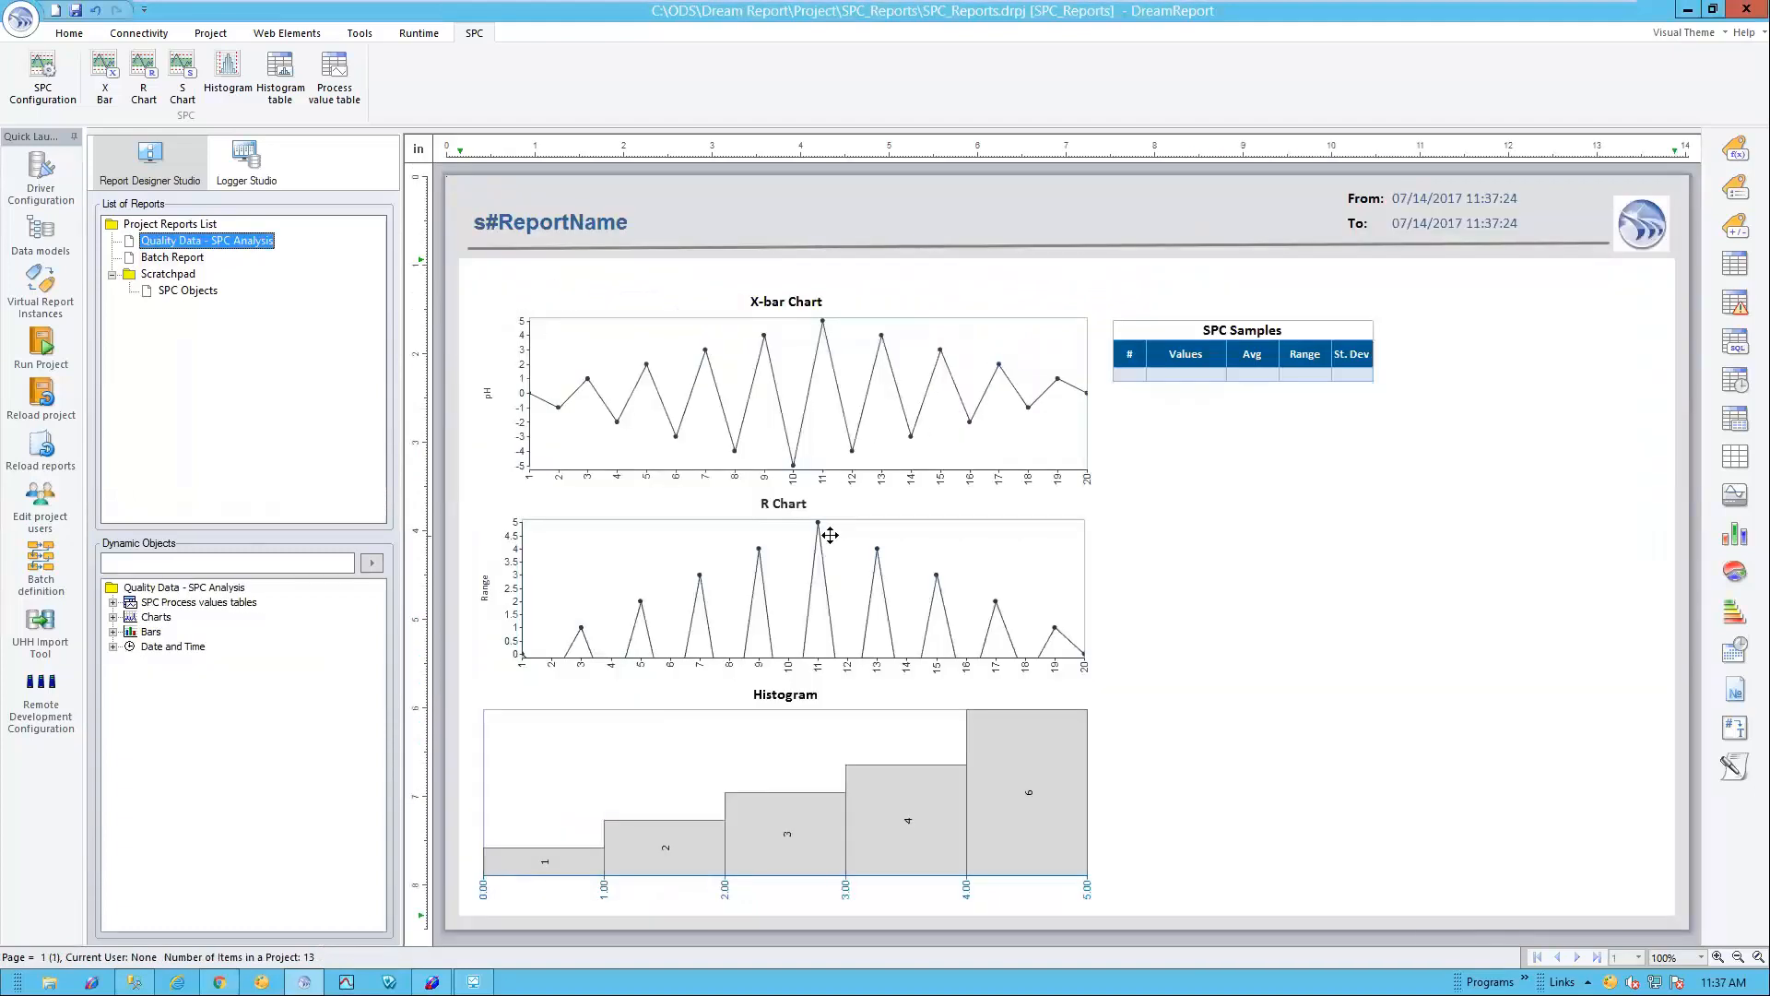
left_click(890, 769)
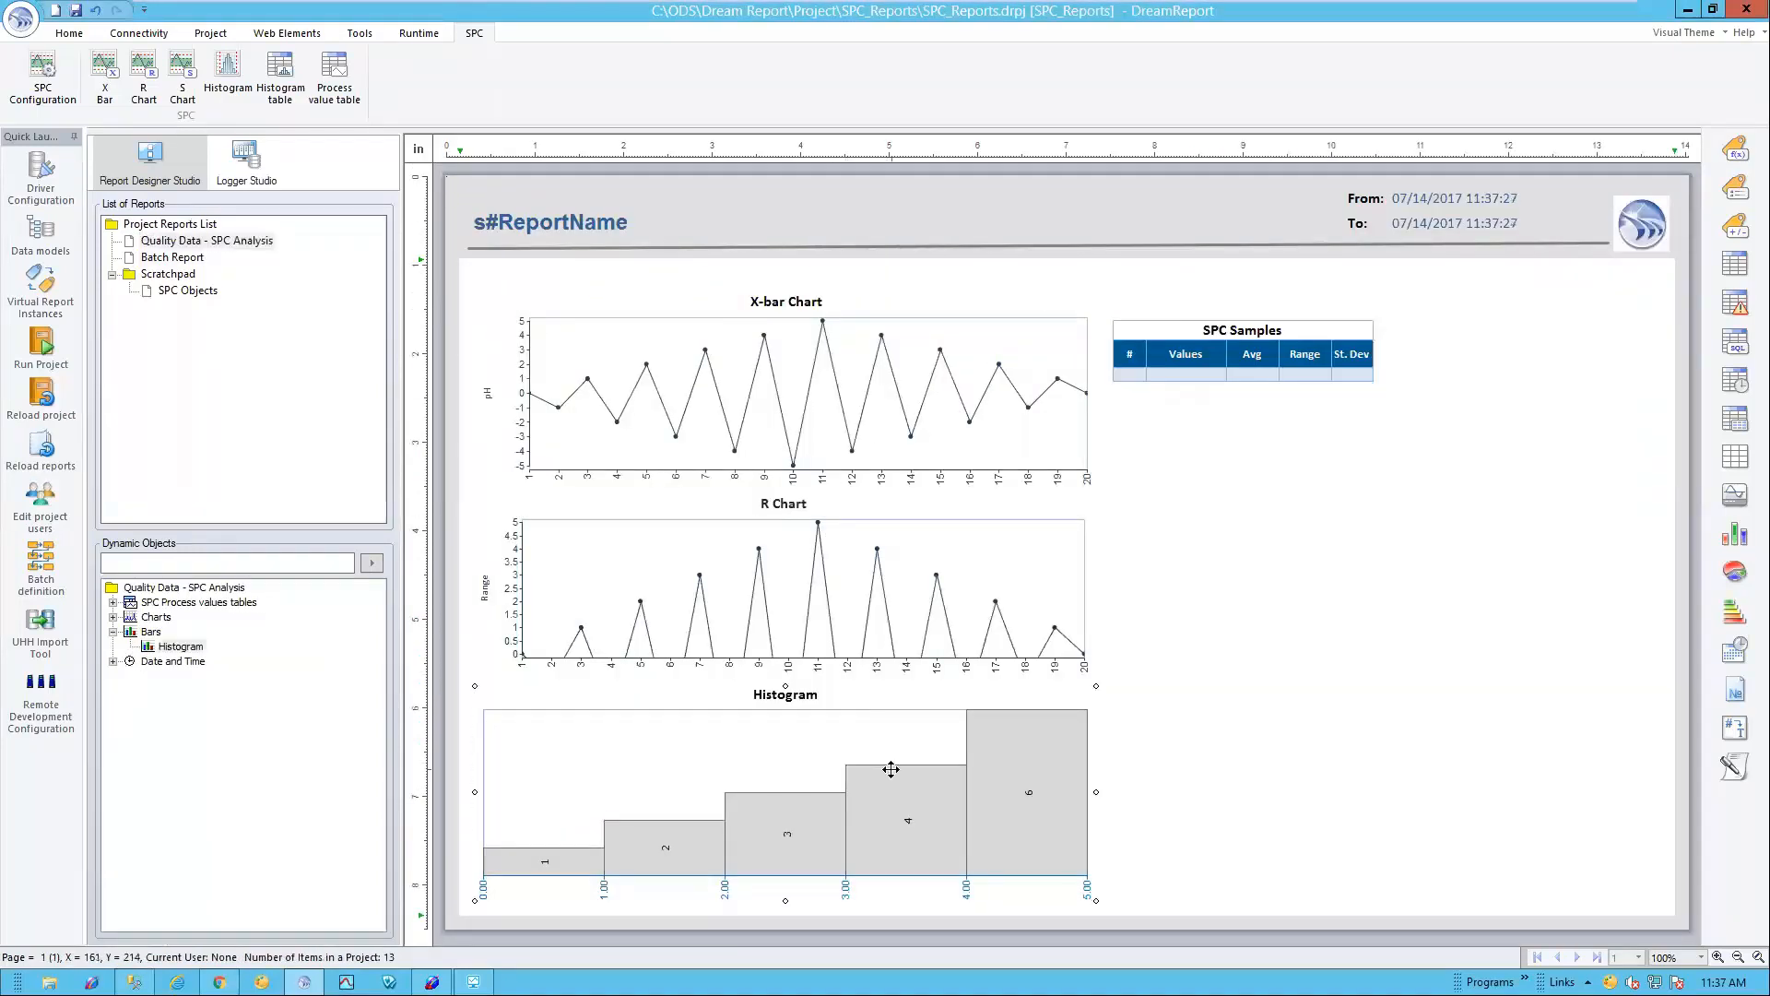
double_click(182, 260)
key("ctrl+v")
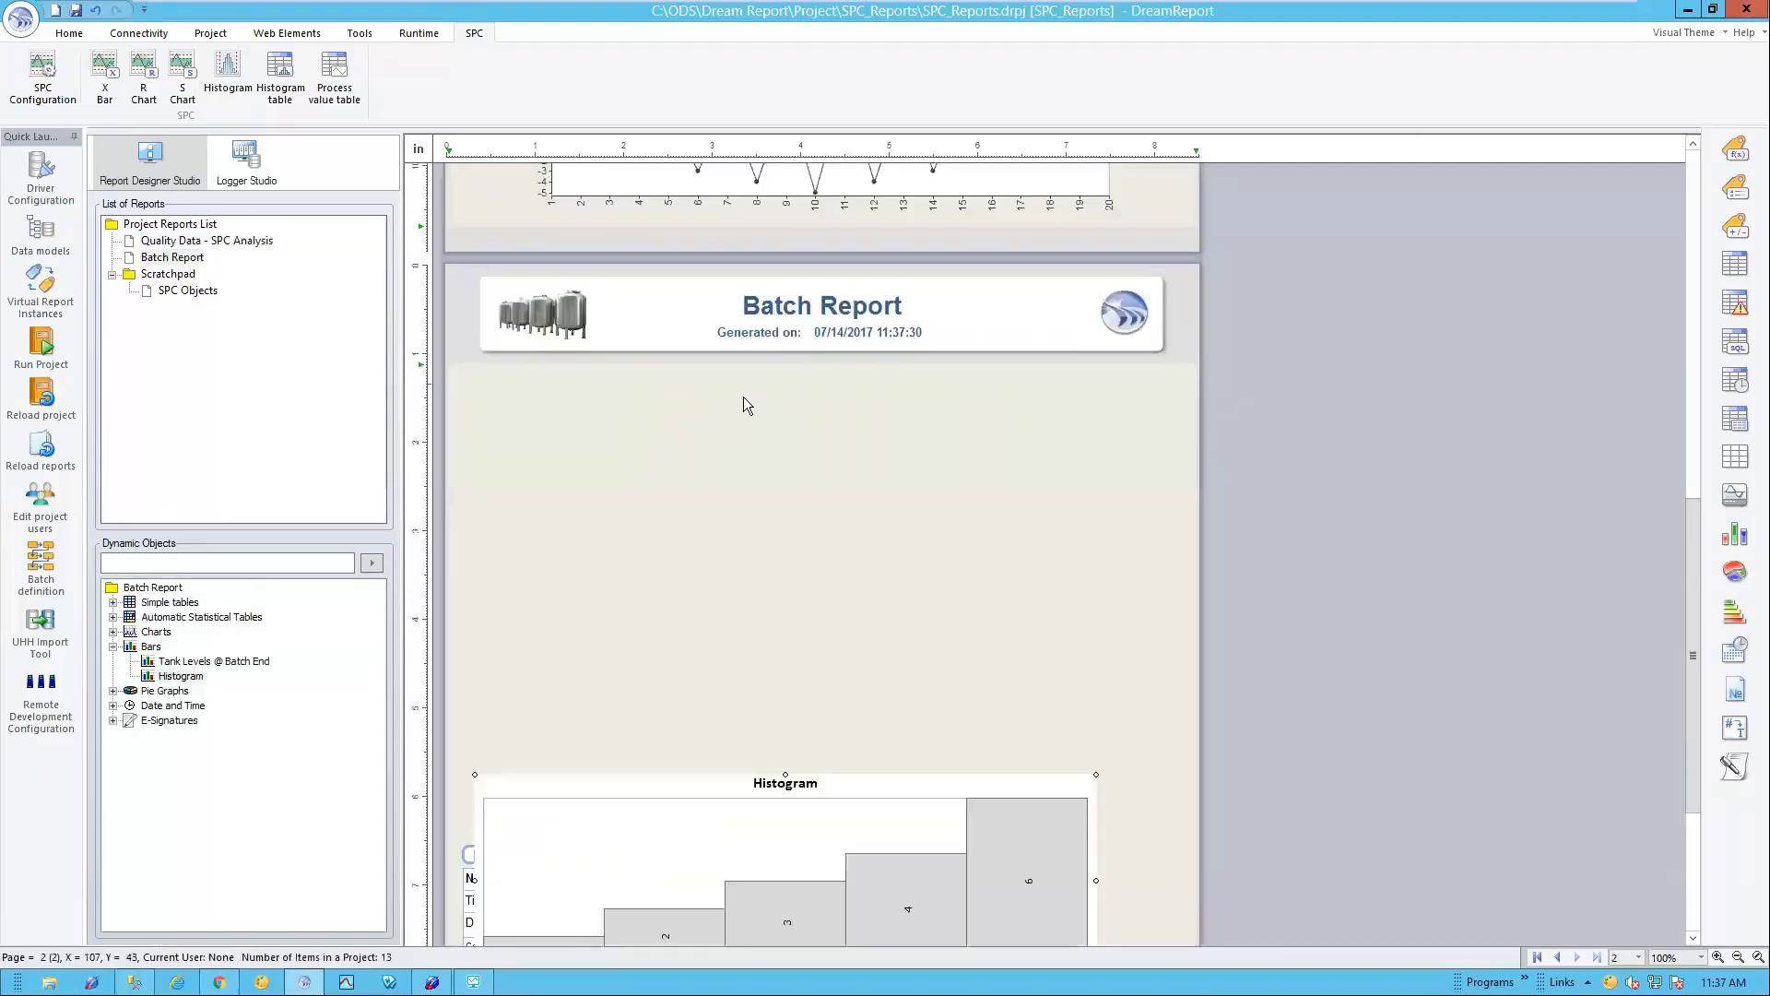
left_click_drag(738, 838, 765, 480)
Step: Link the copied histogram to the T1_Temp SPC list and set its bar value range to 2
double_click(766, 479)
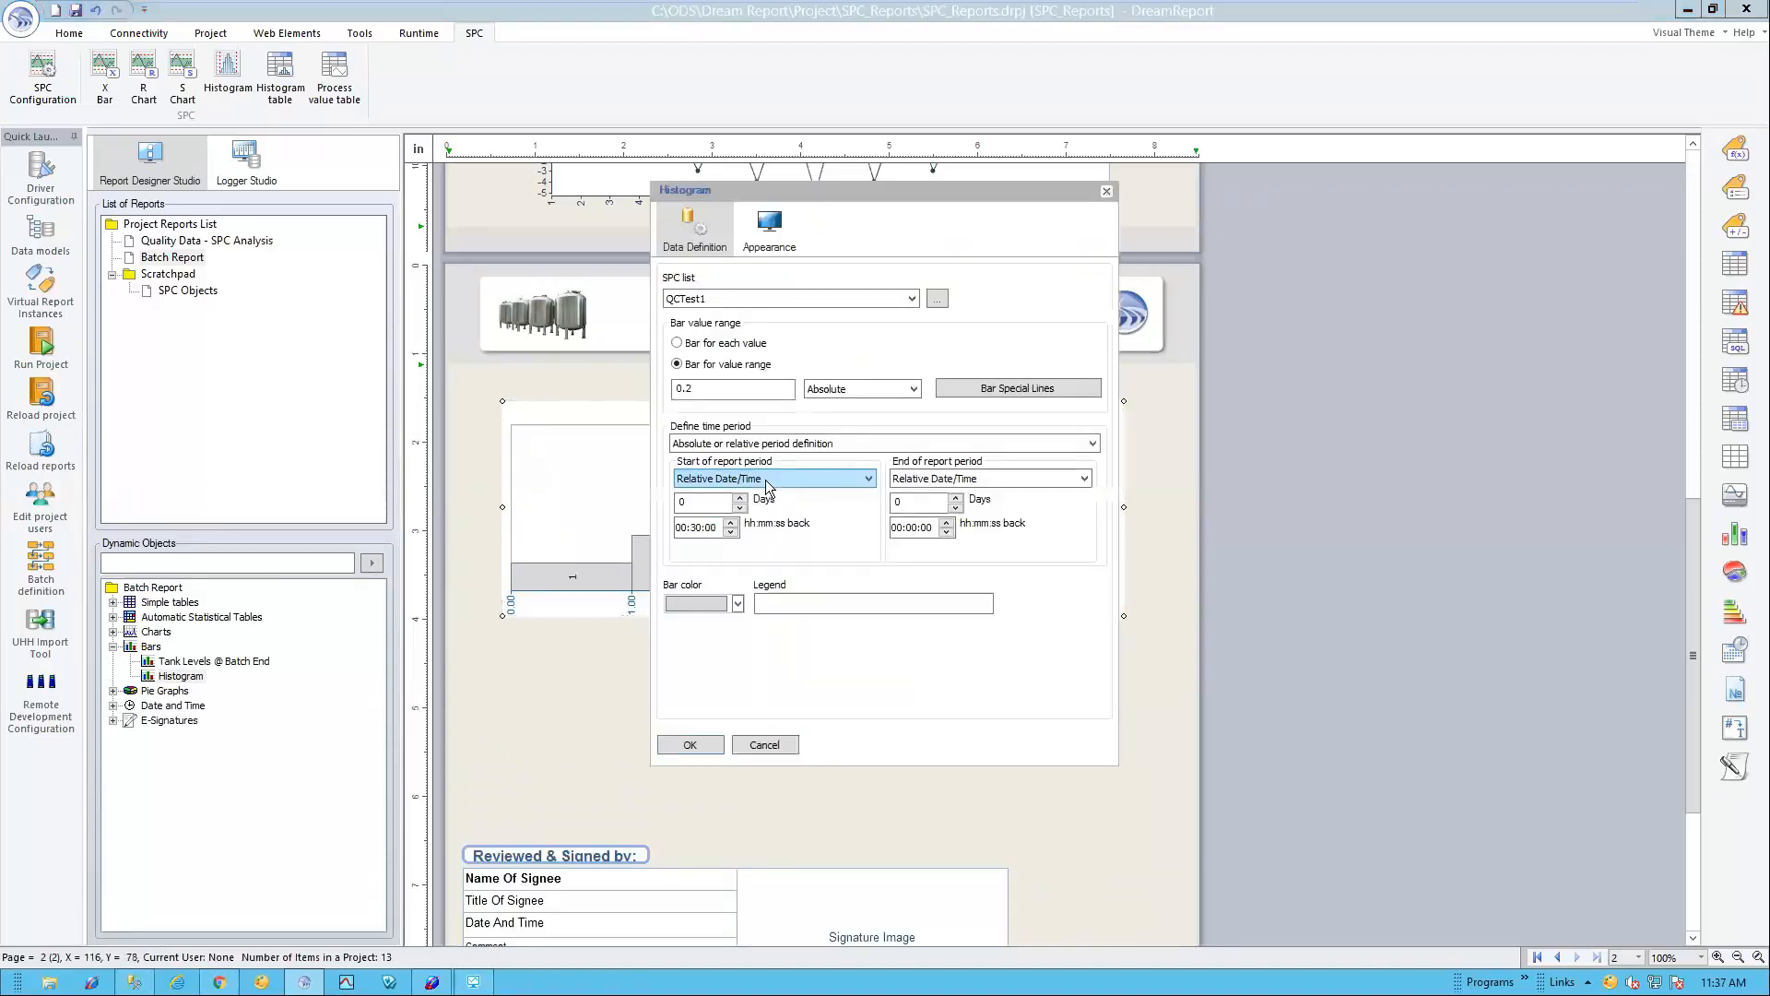
left_click(872, 297)
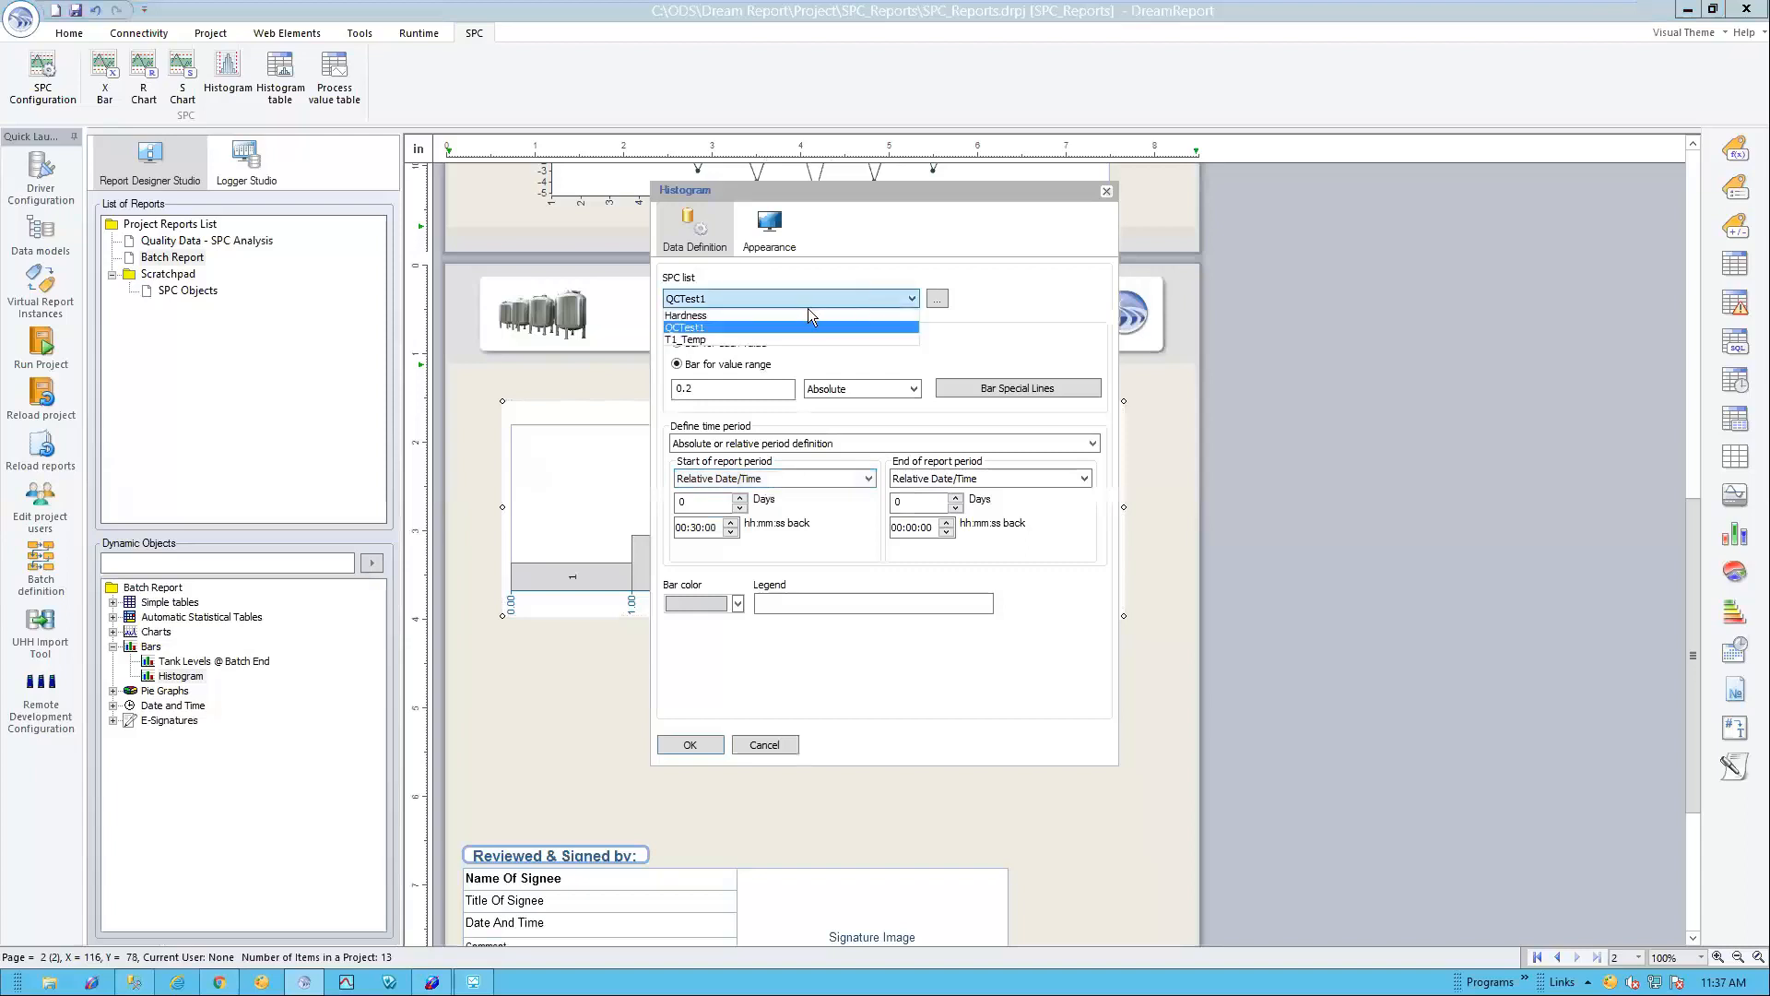
left_click(780, 337)
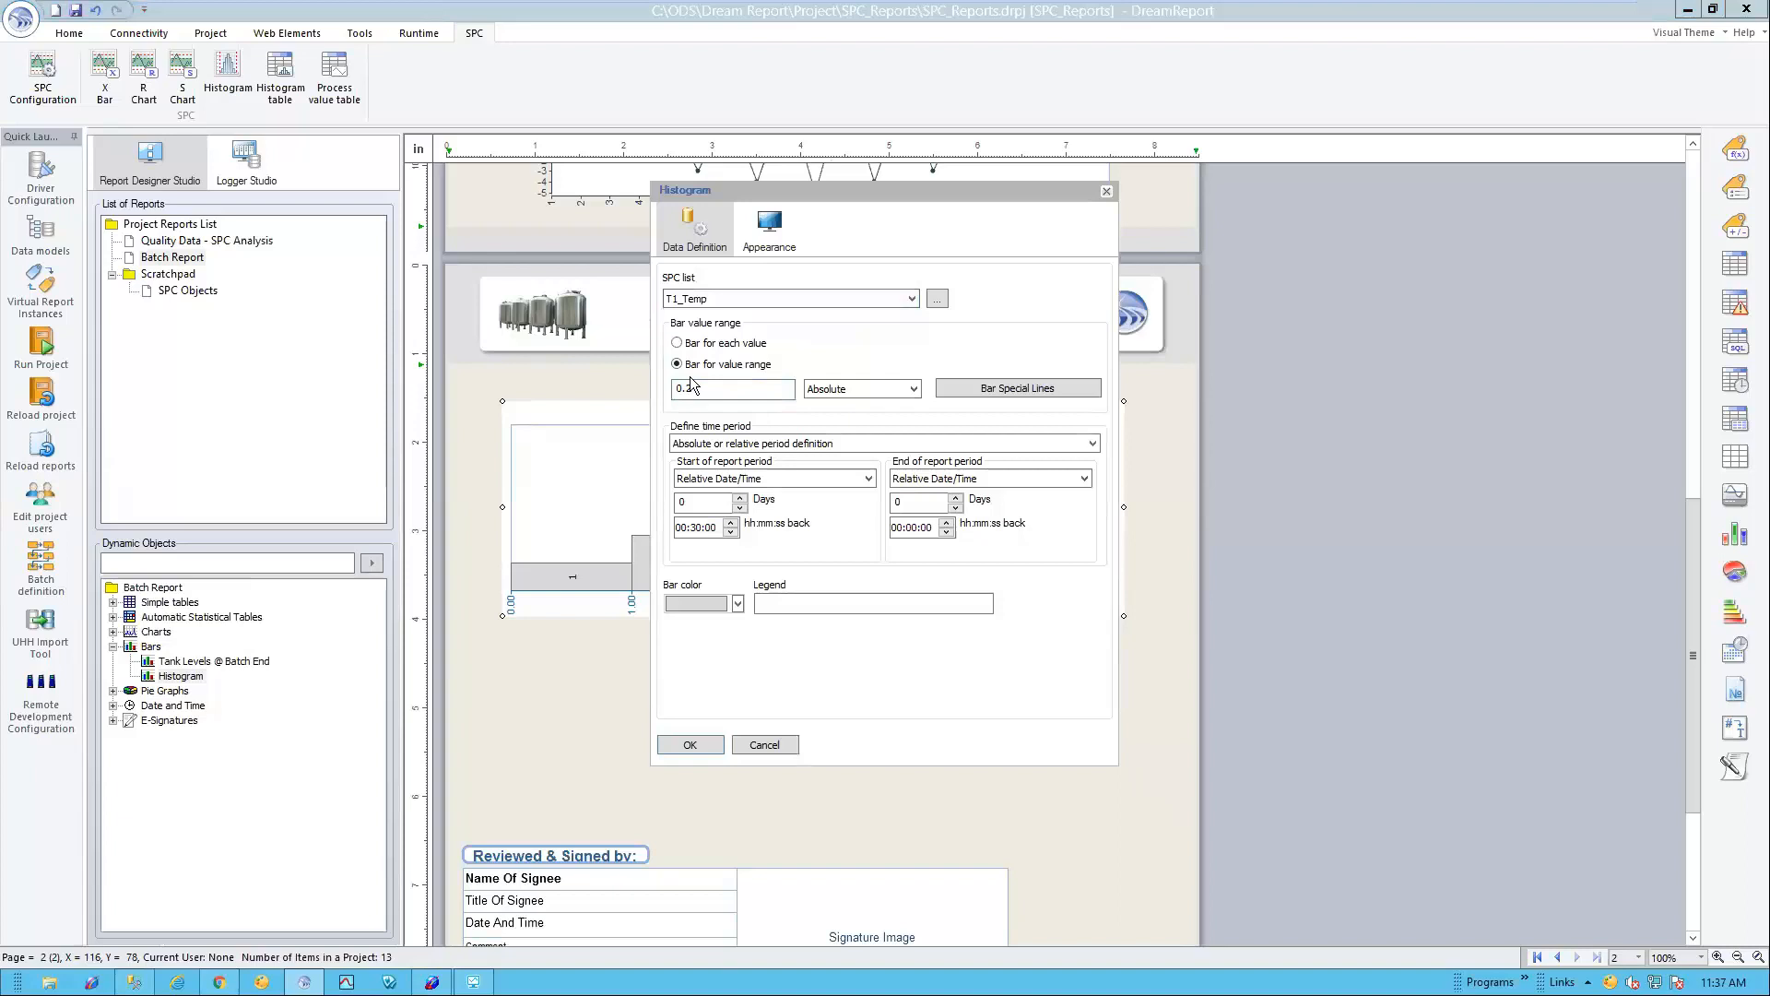
left_click_drag(694, 389, 609, 389)
type("2")
Step: Make the histogram's time period batch based and assign its batch
left_click(673, 443)
left_click(708, 484)
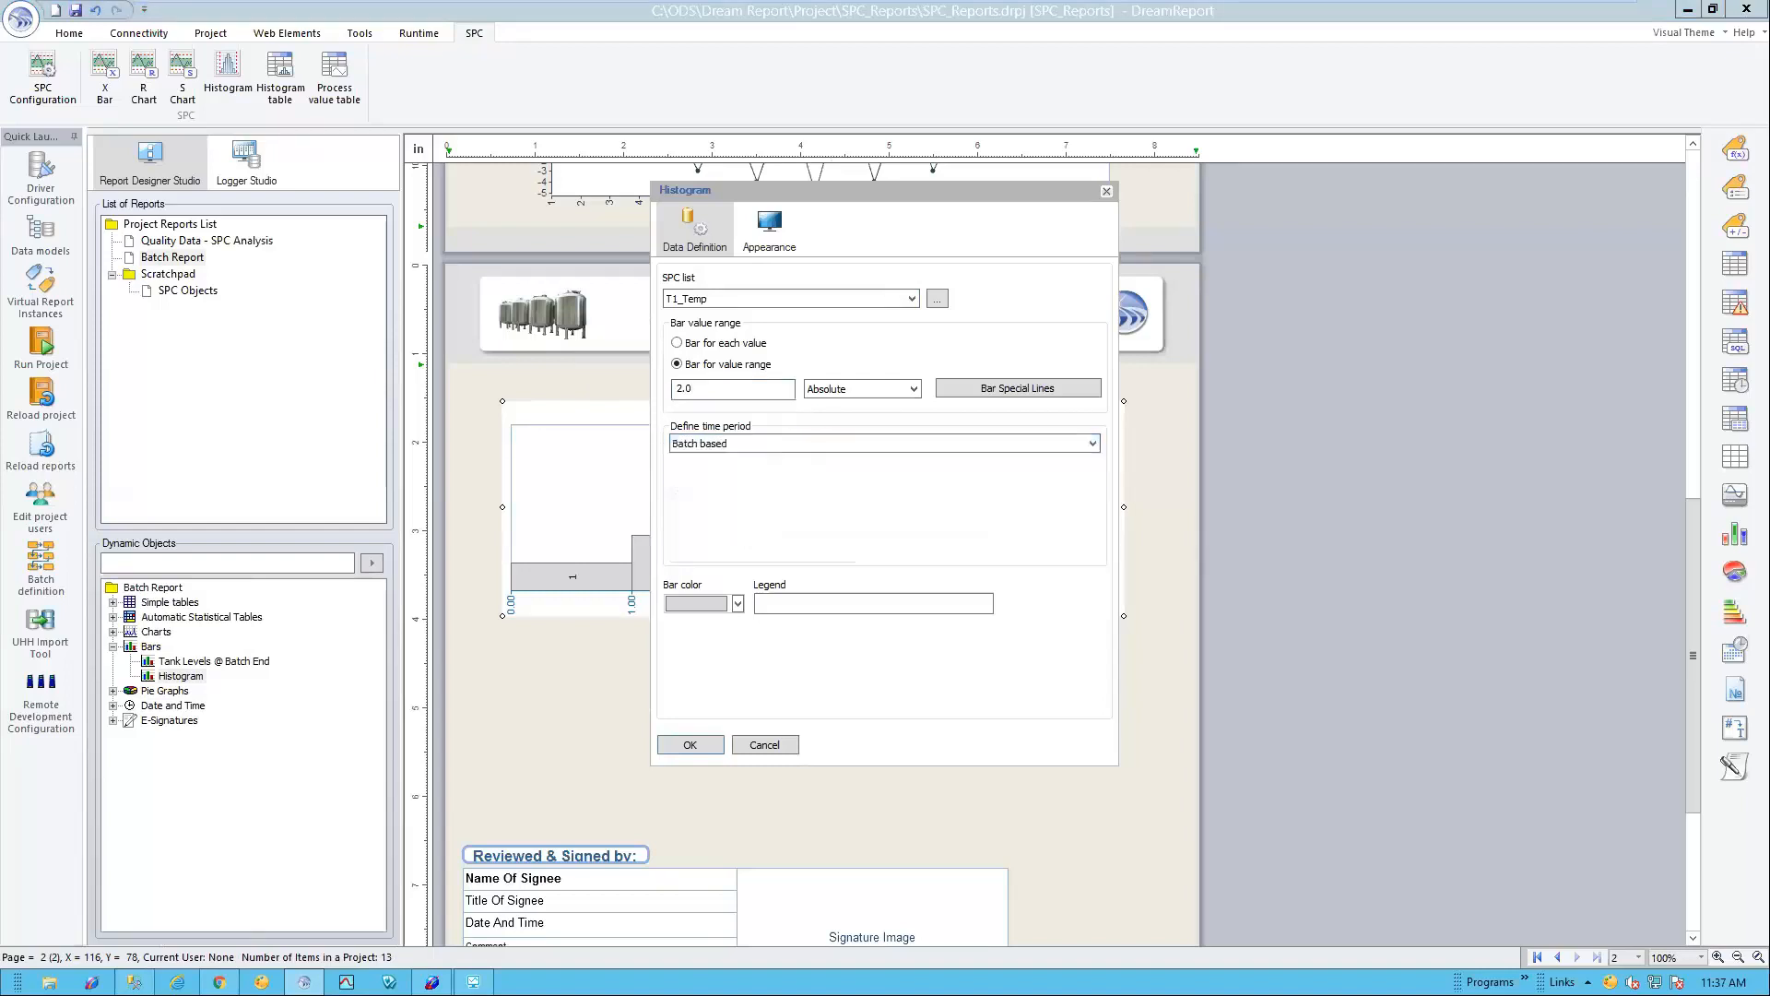
left_click(826, 479)
left_click(791, 497)
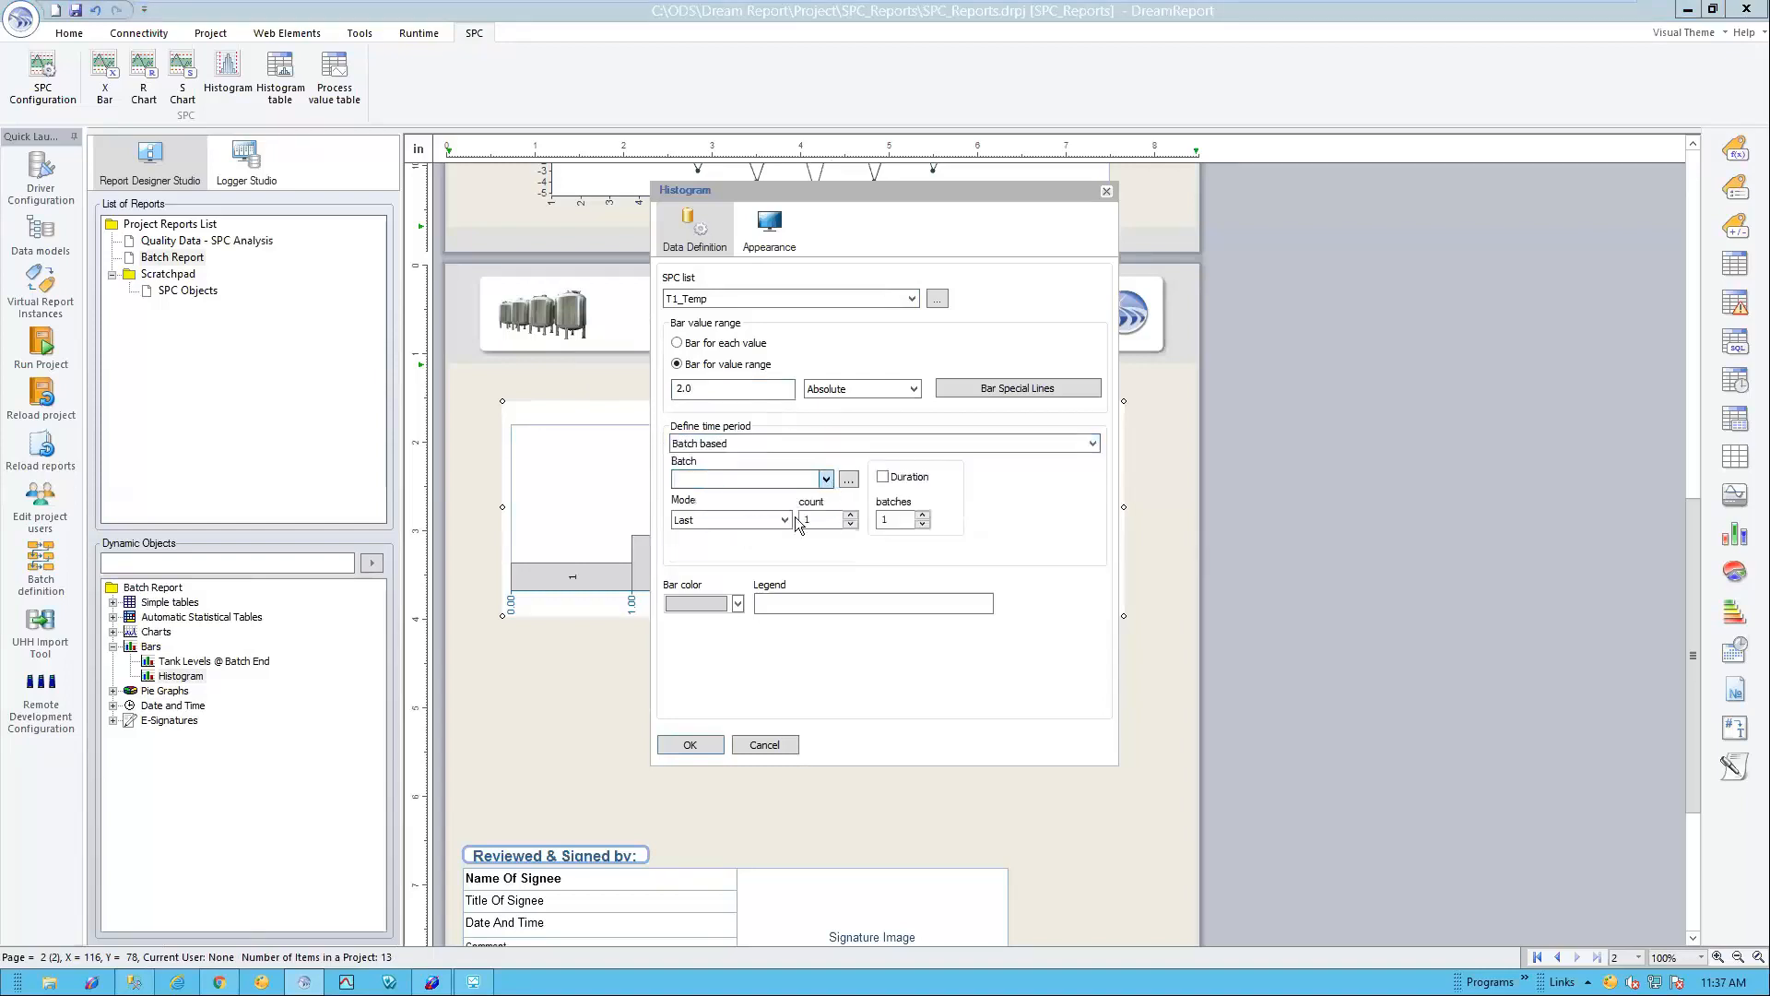
Step: Name the histogram "Histogram - Temp. Distribution" and set its scale value precision to 0
left_click(769, 231)
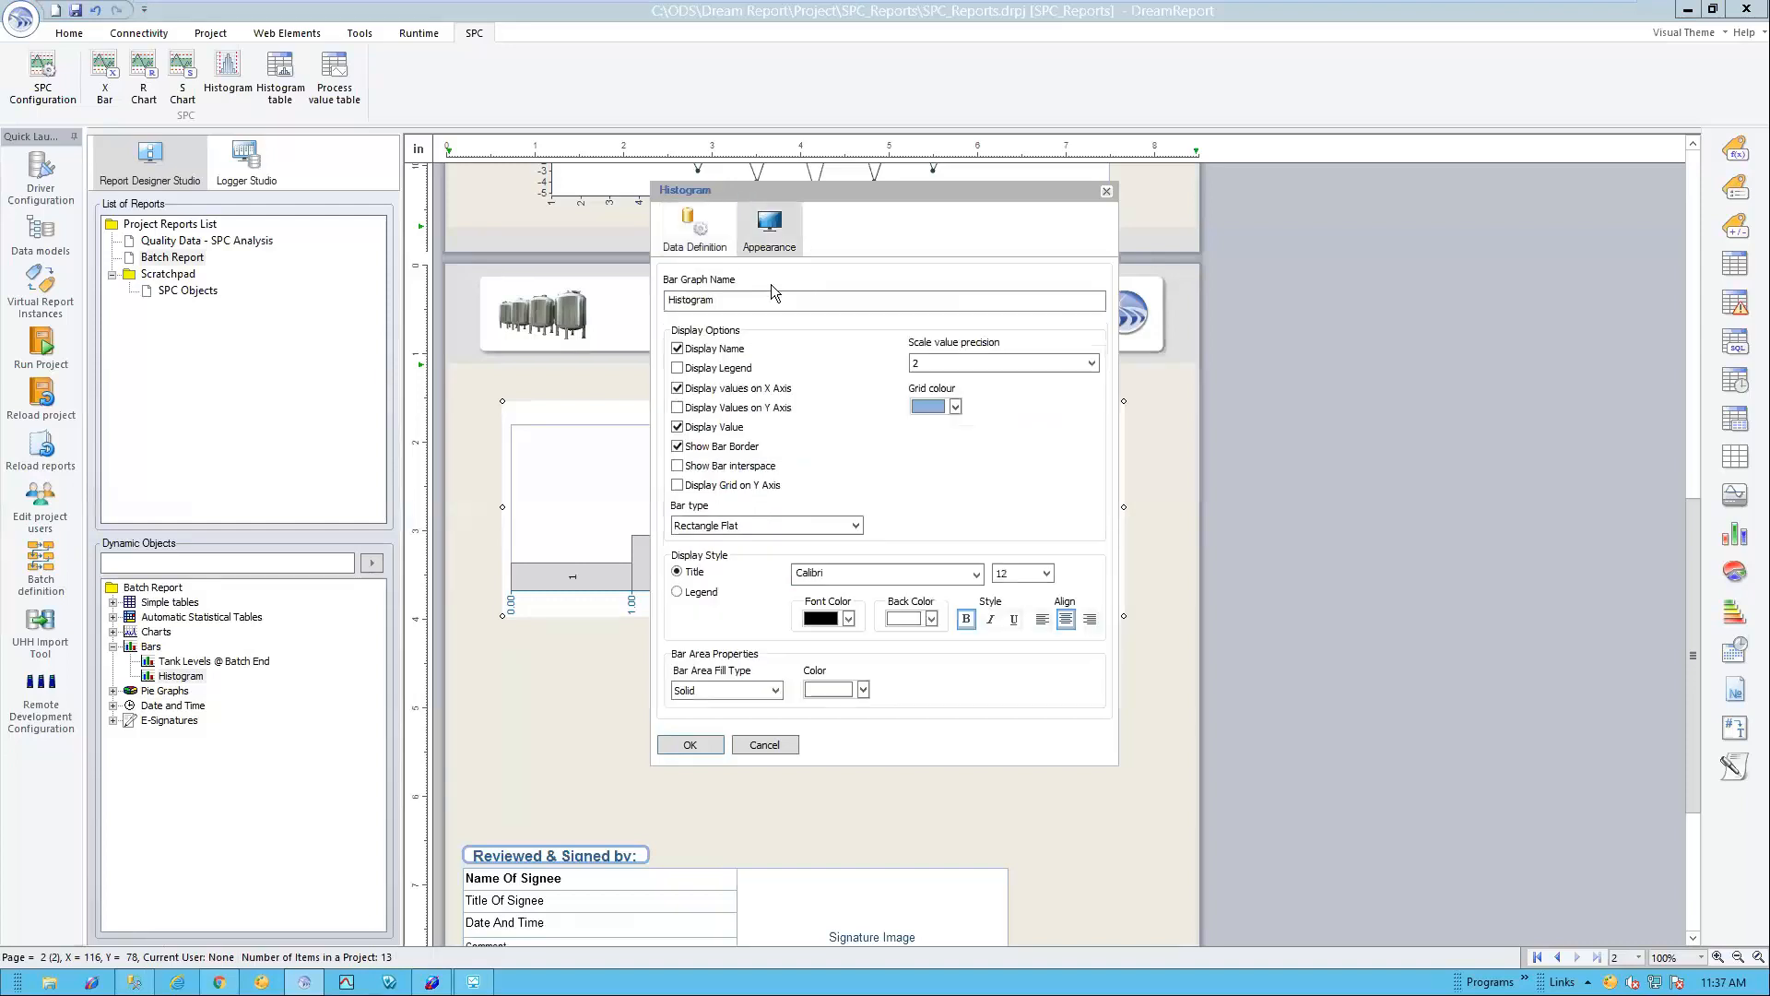
type("- Temp. Distribution")
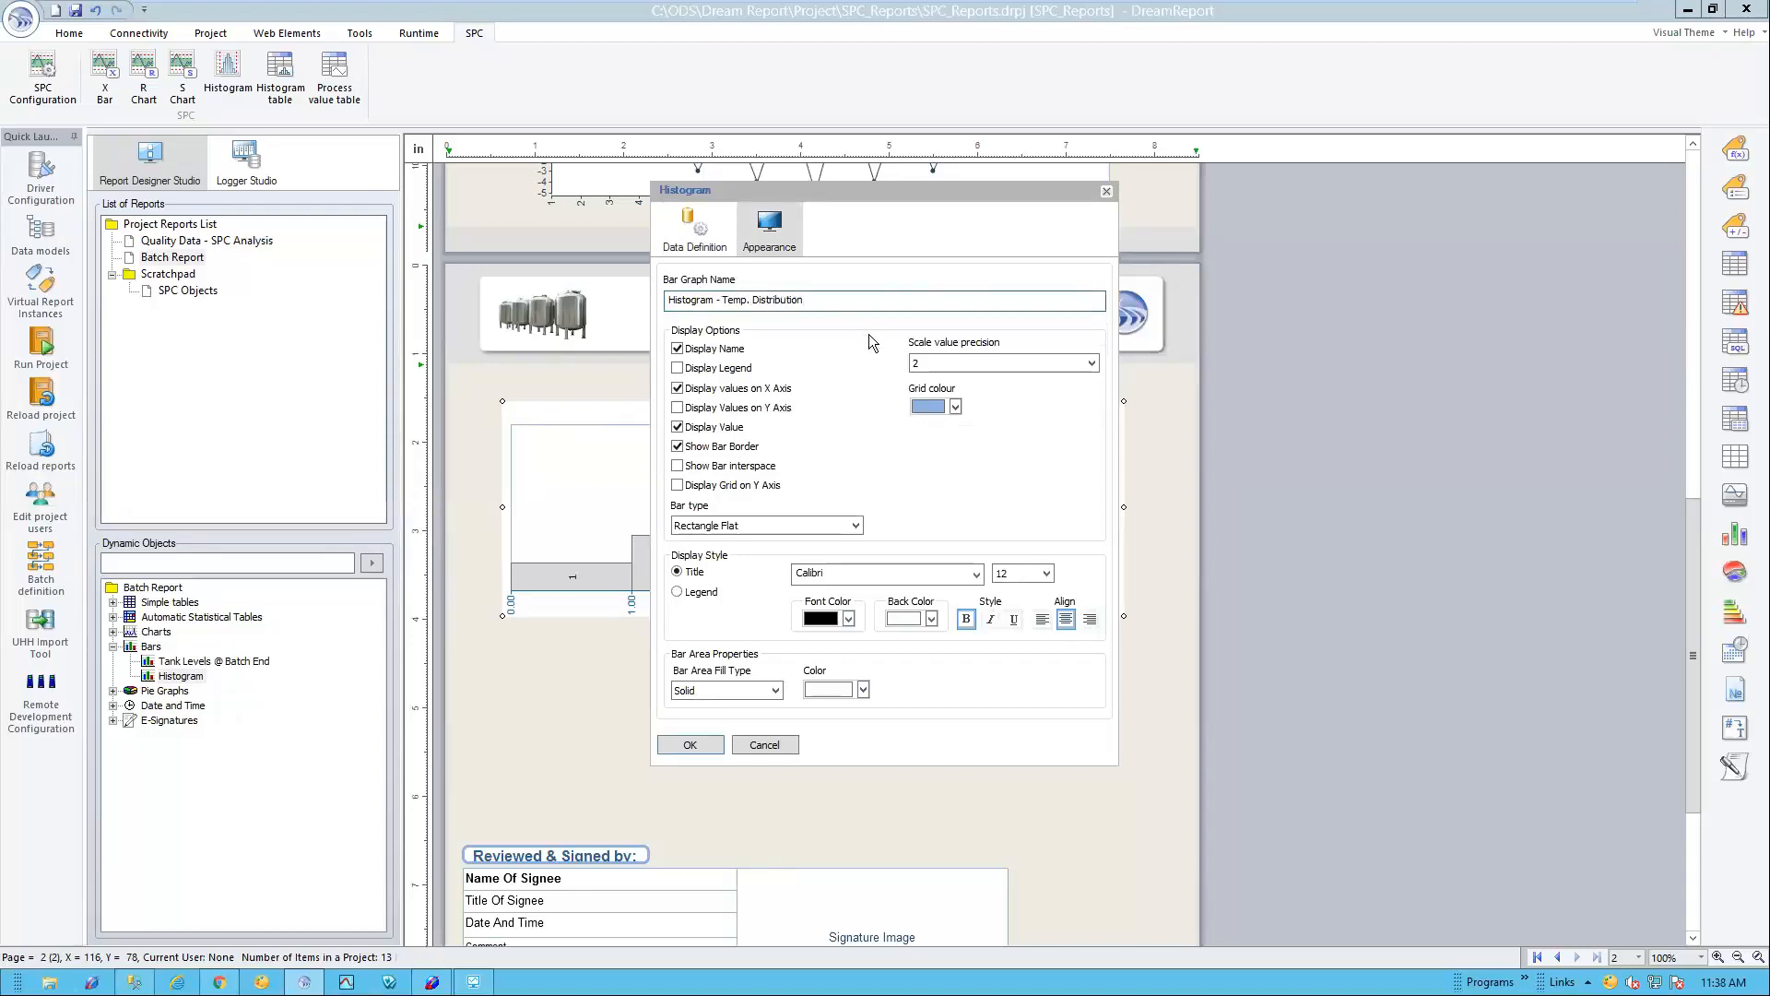
left_click(937, 362)
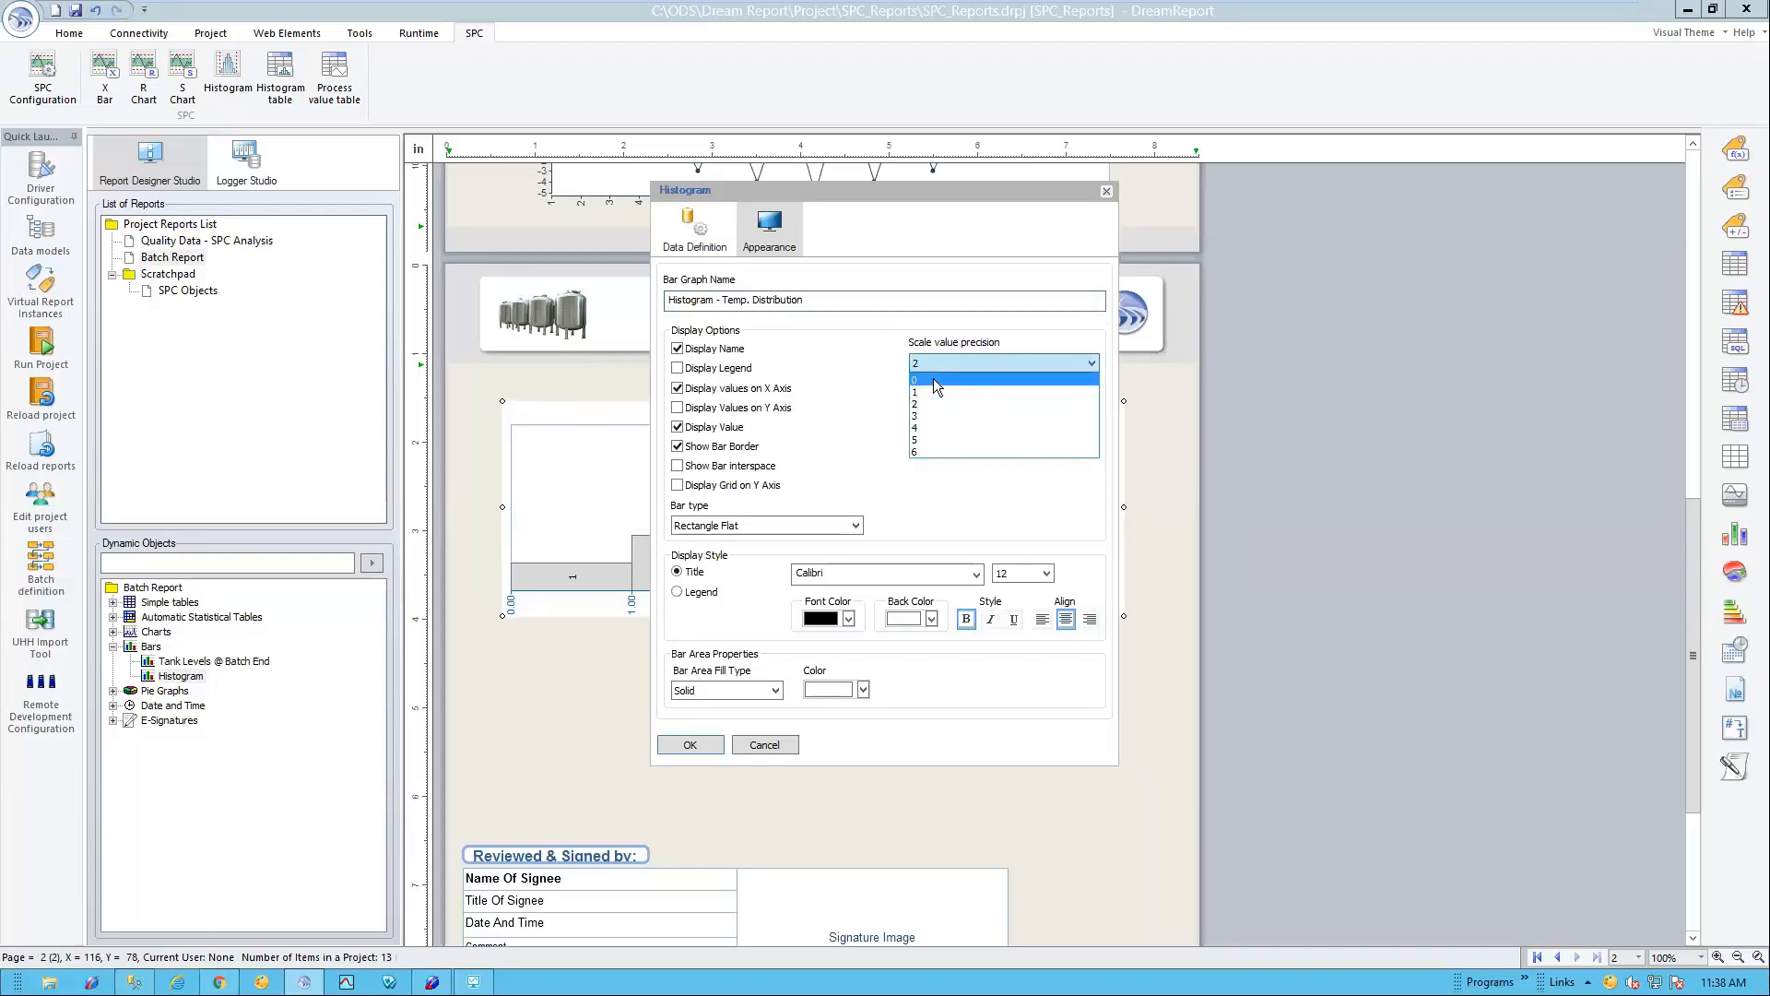
left_click(934, 379)
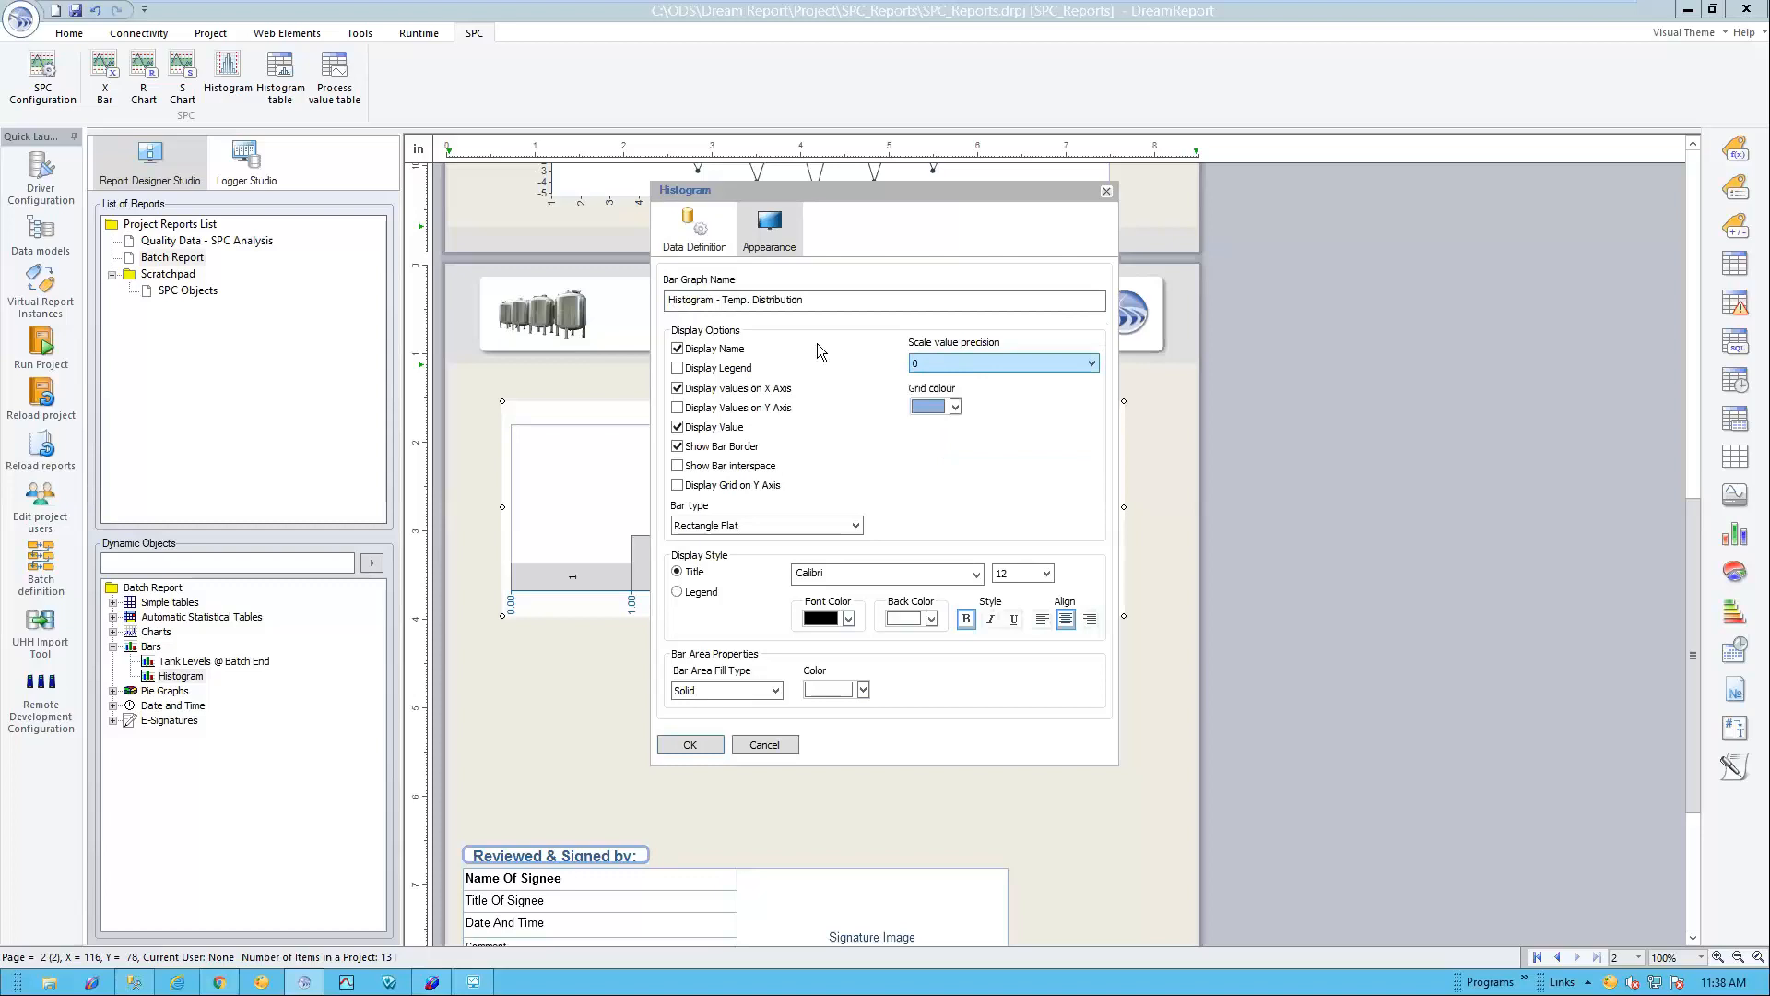
left_click(692, 744)
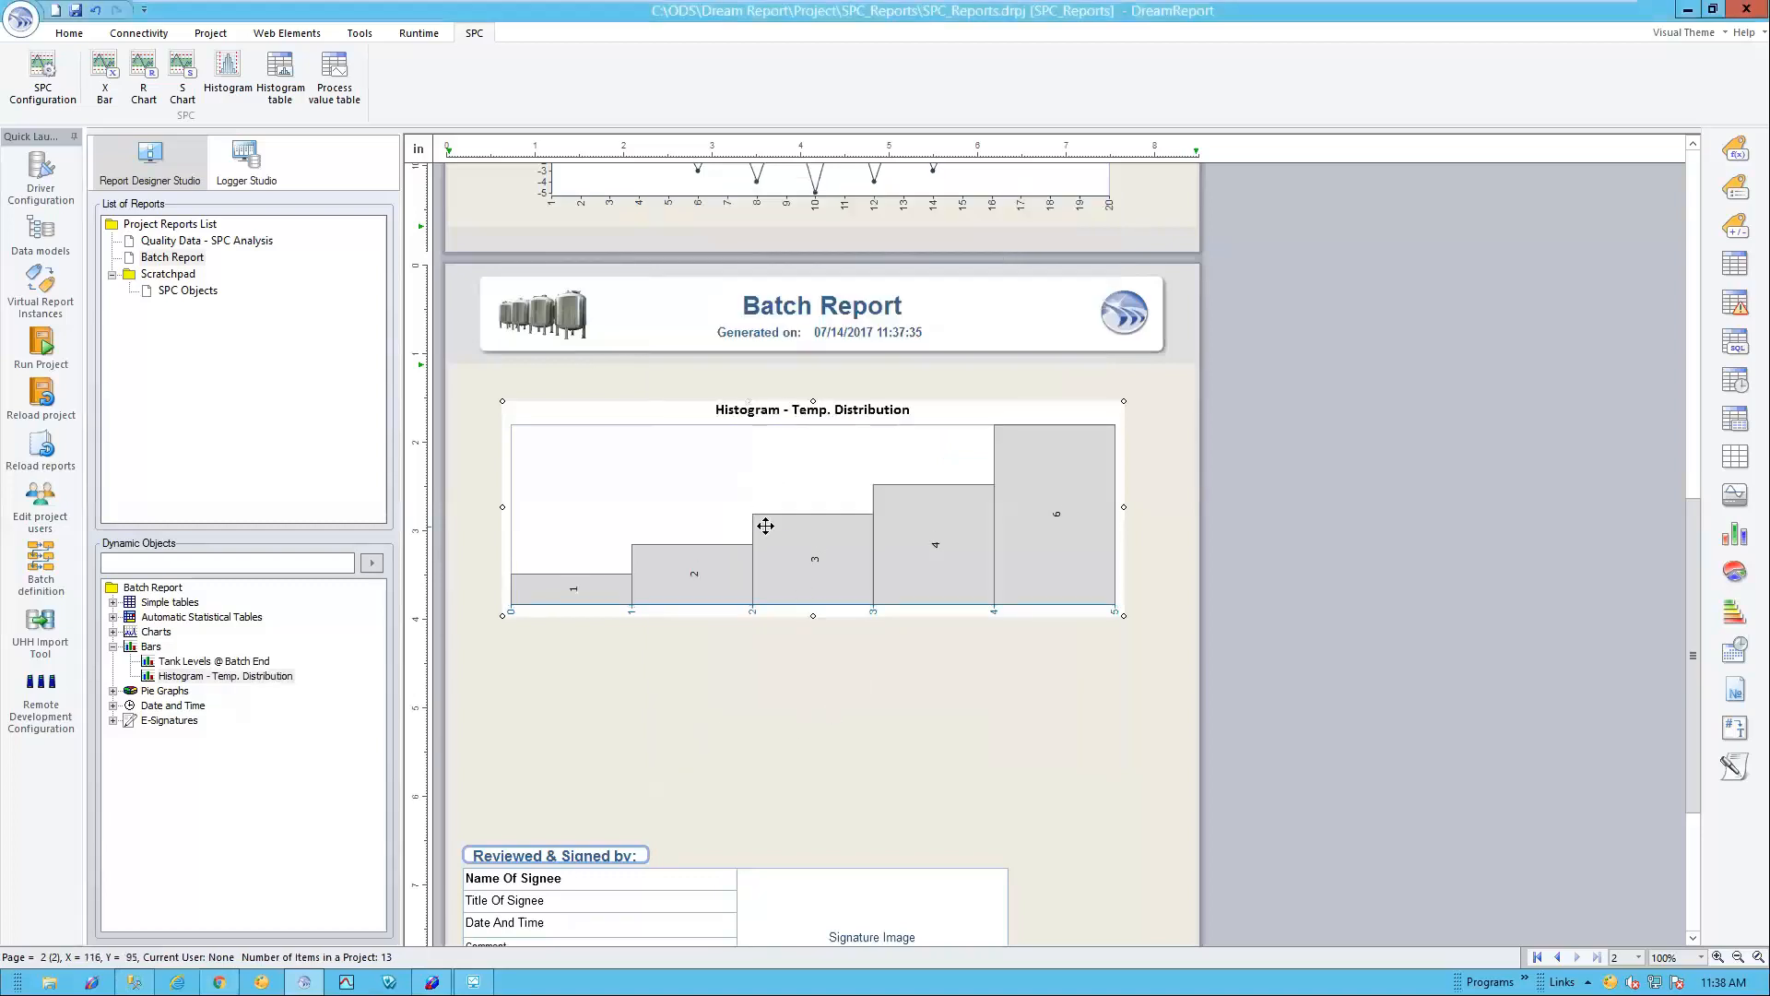
Step: Save the changes while reloading the reports, and generate the Batch Report as a PDF from the Runtime Management Console
scroll(647, 523, "up", 5)
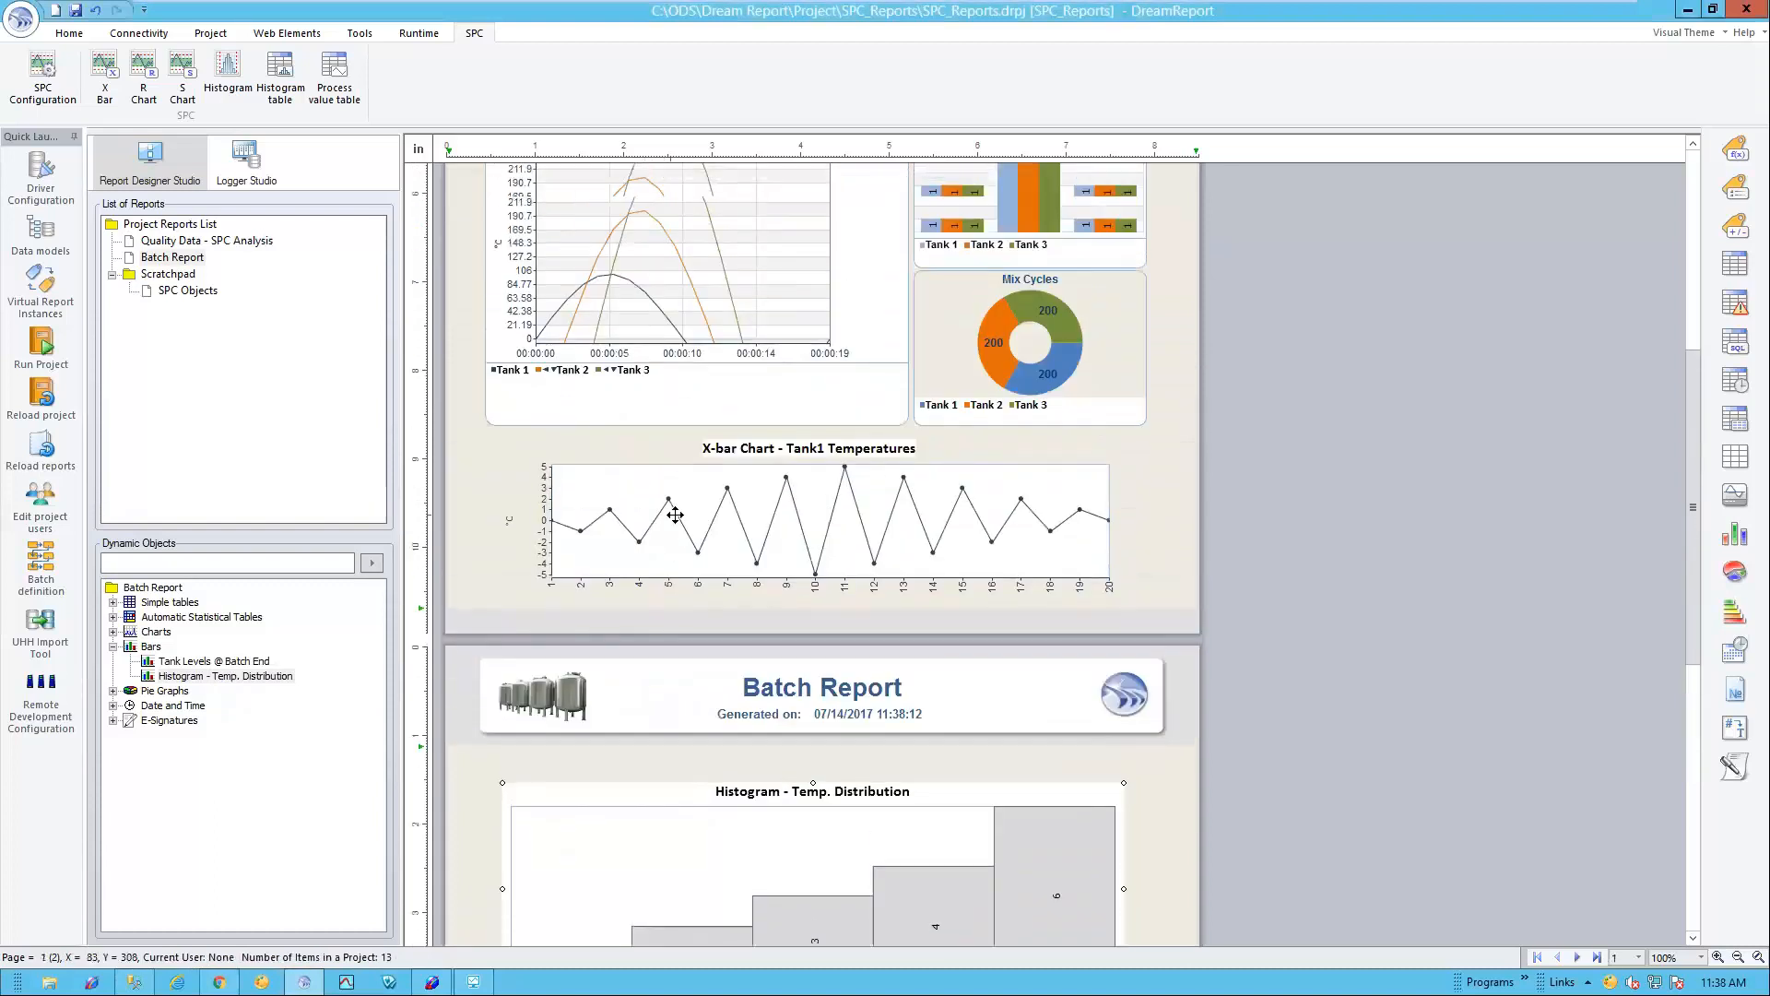
scroll(841, 506, "down", 2)
scroll(841, 505, "down", 2)
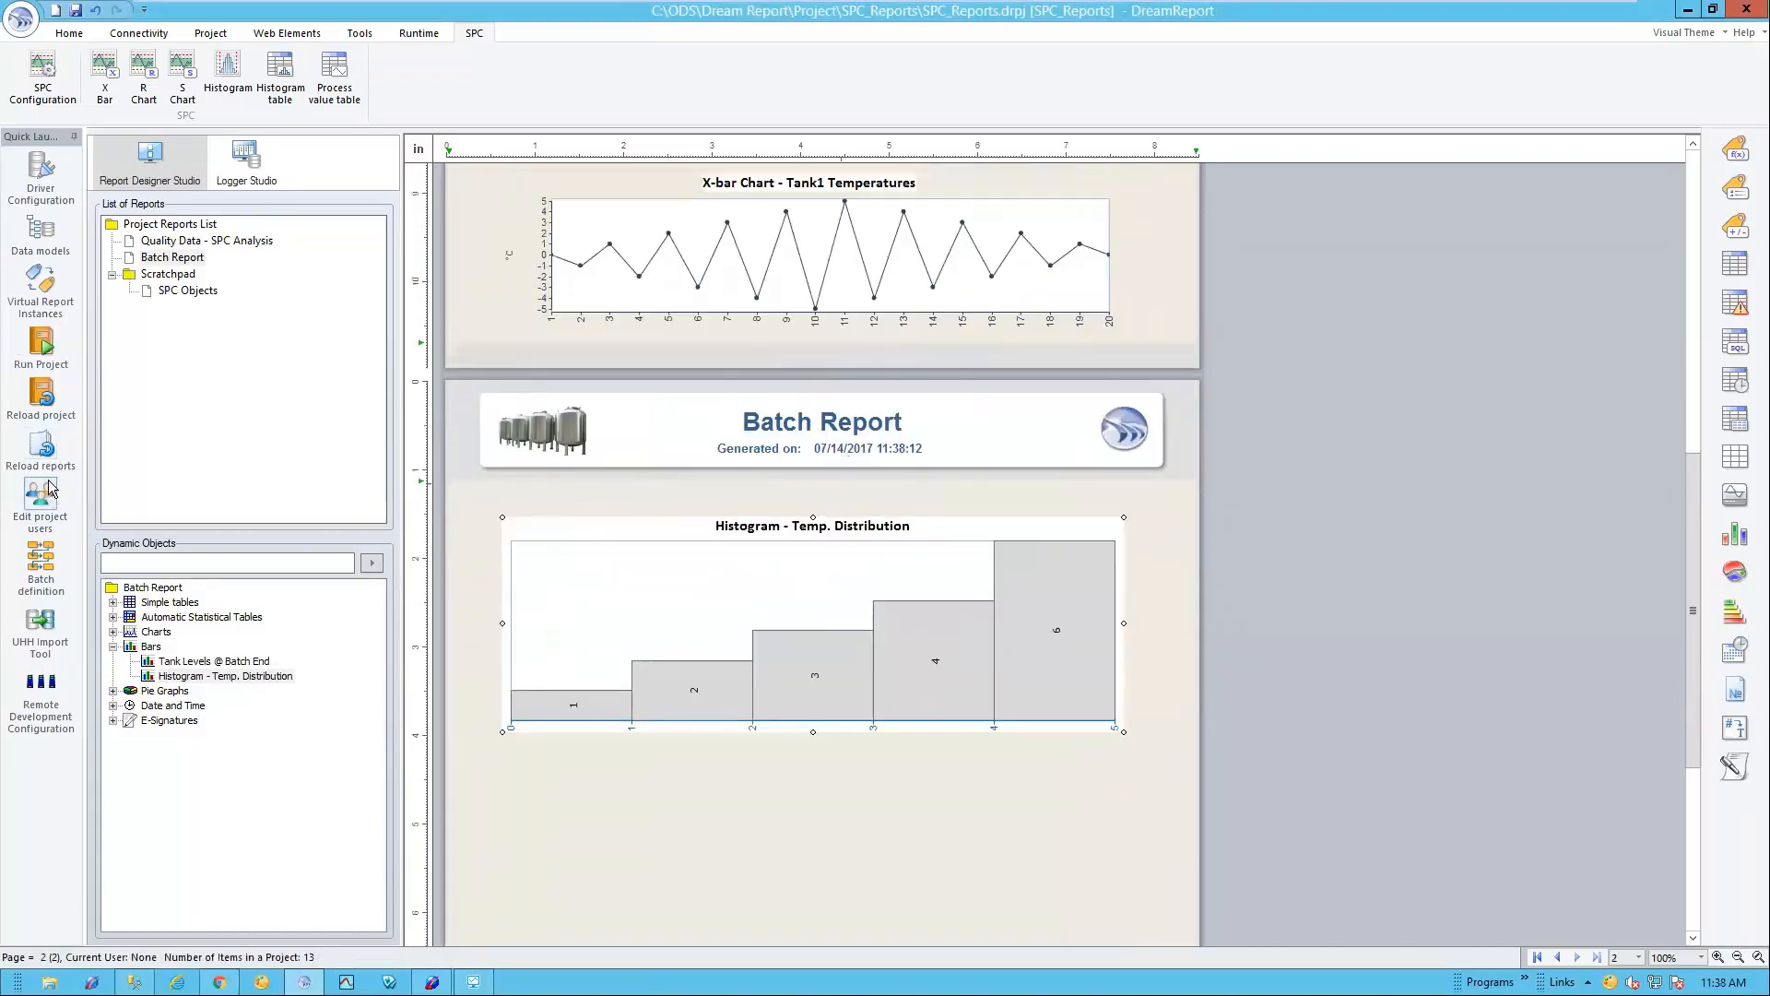
left_click(41, 452)
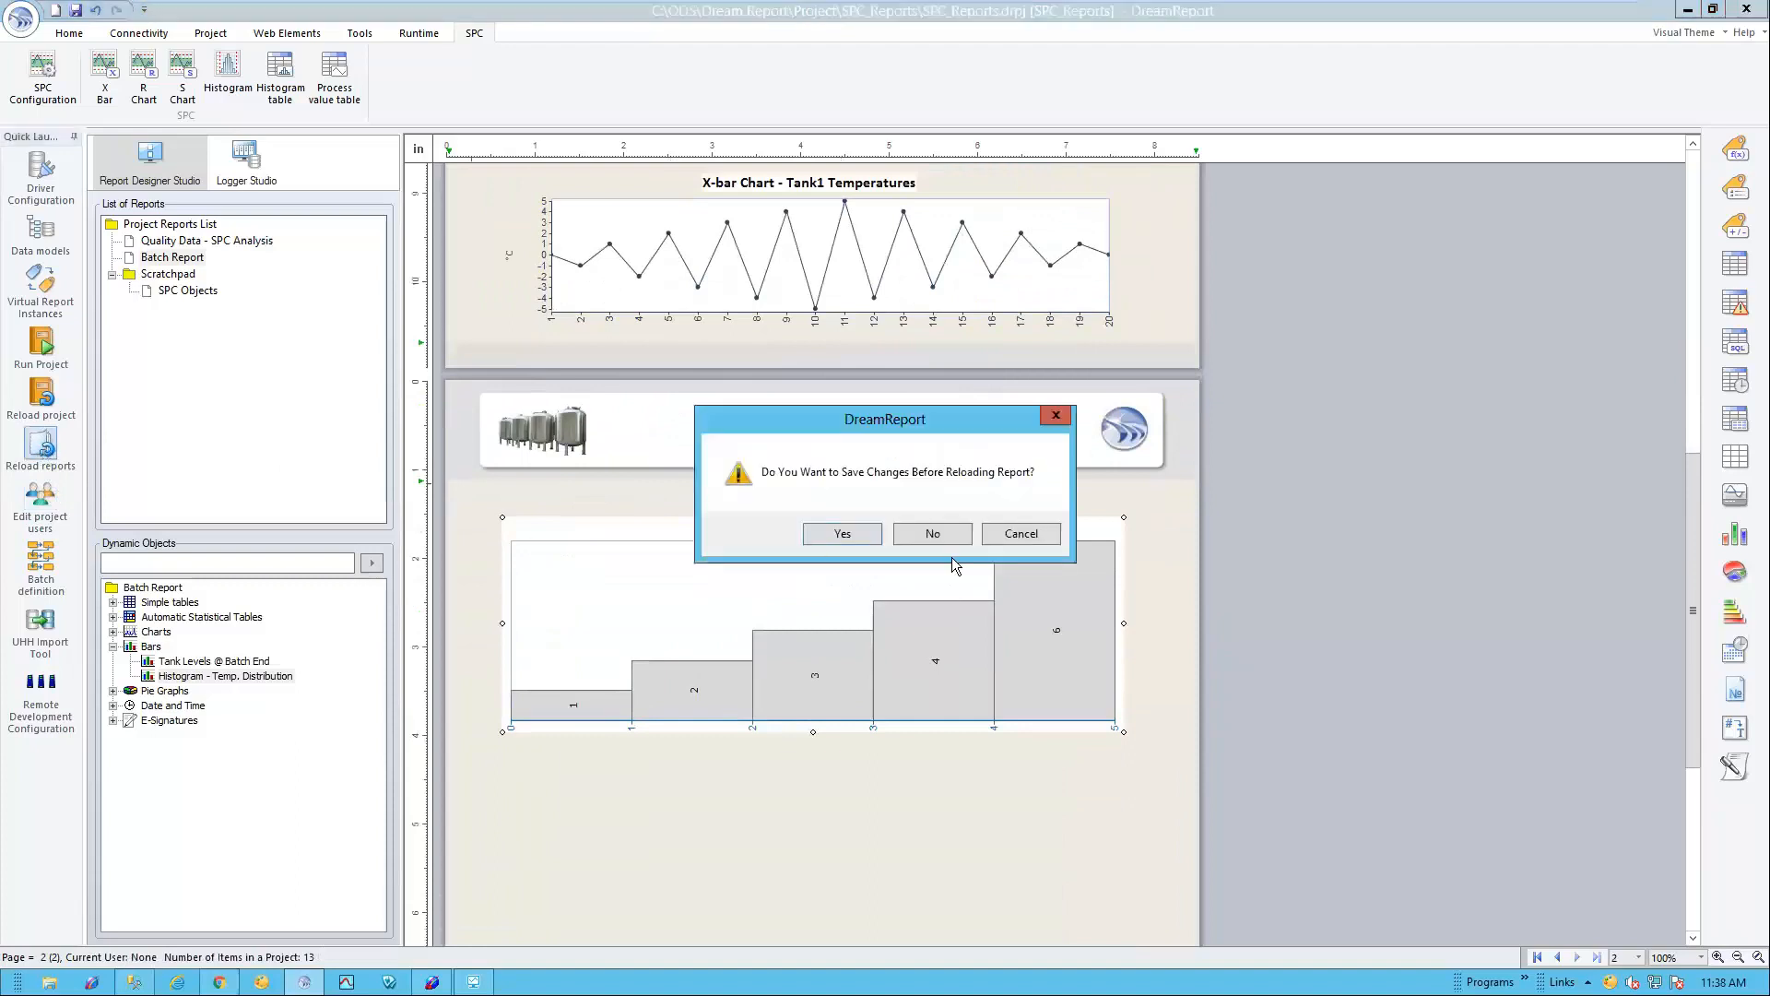
left_click(839, 531)
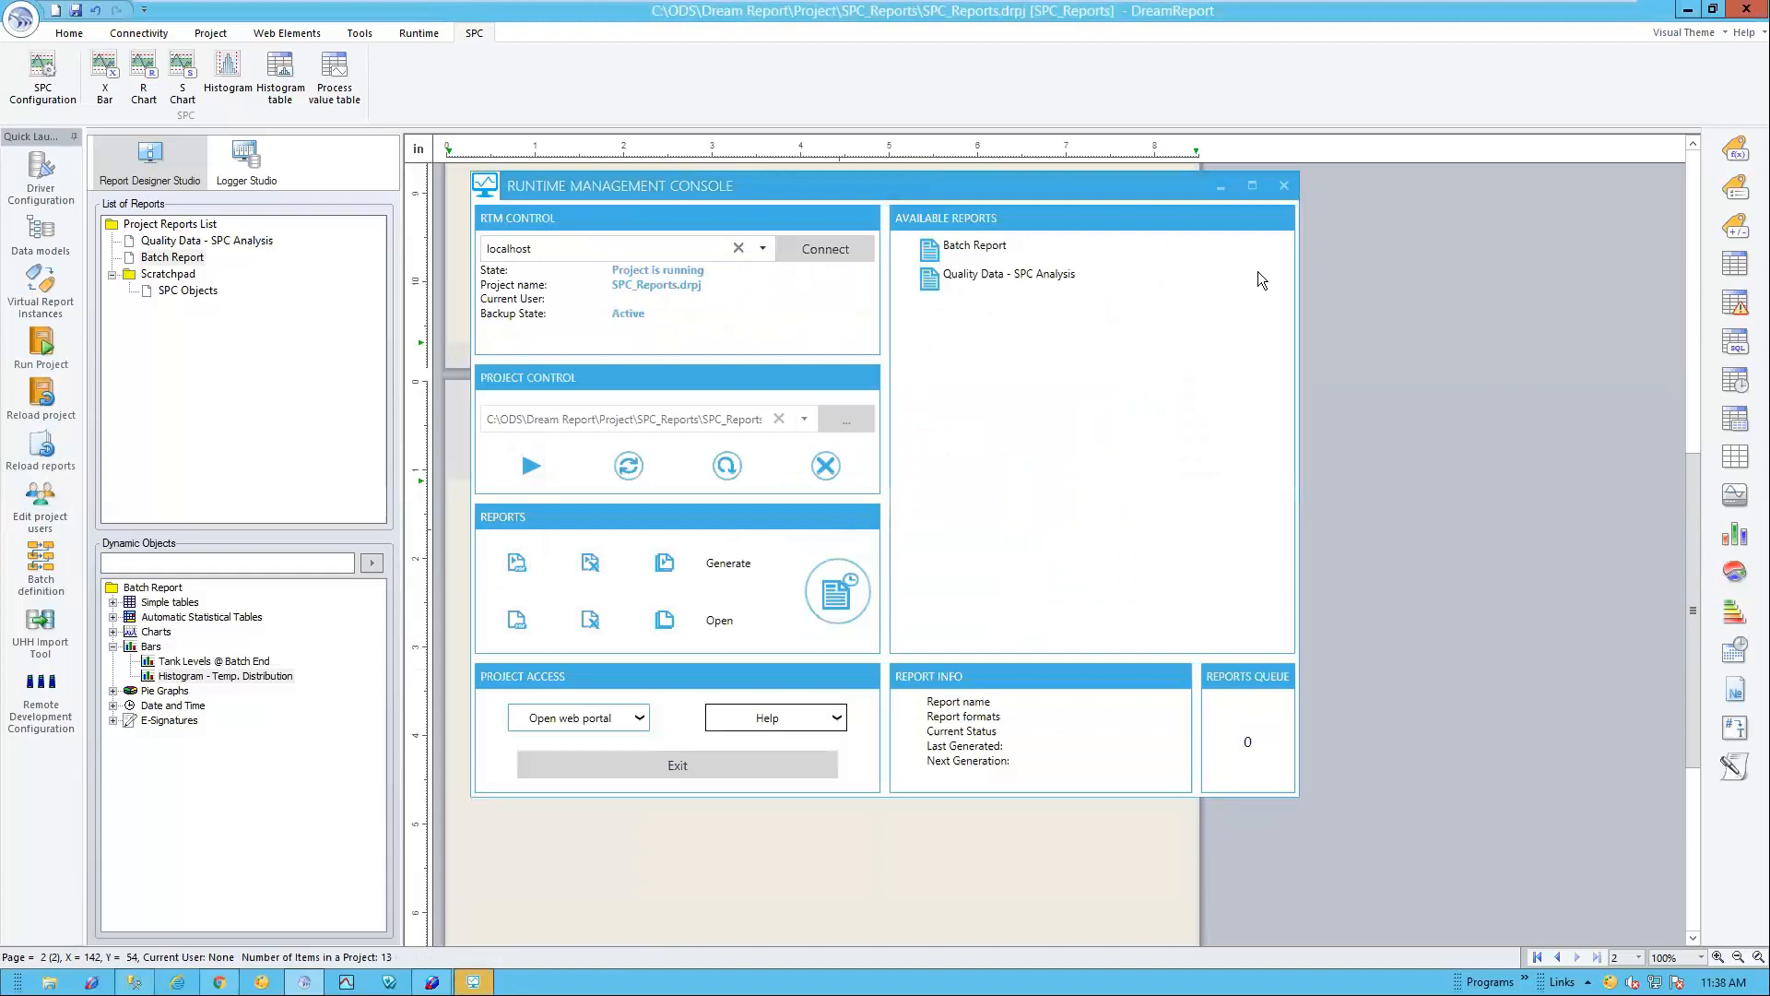
left_click(964, 249)
left_click(517, 565)
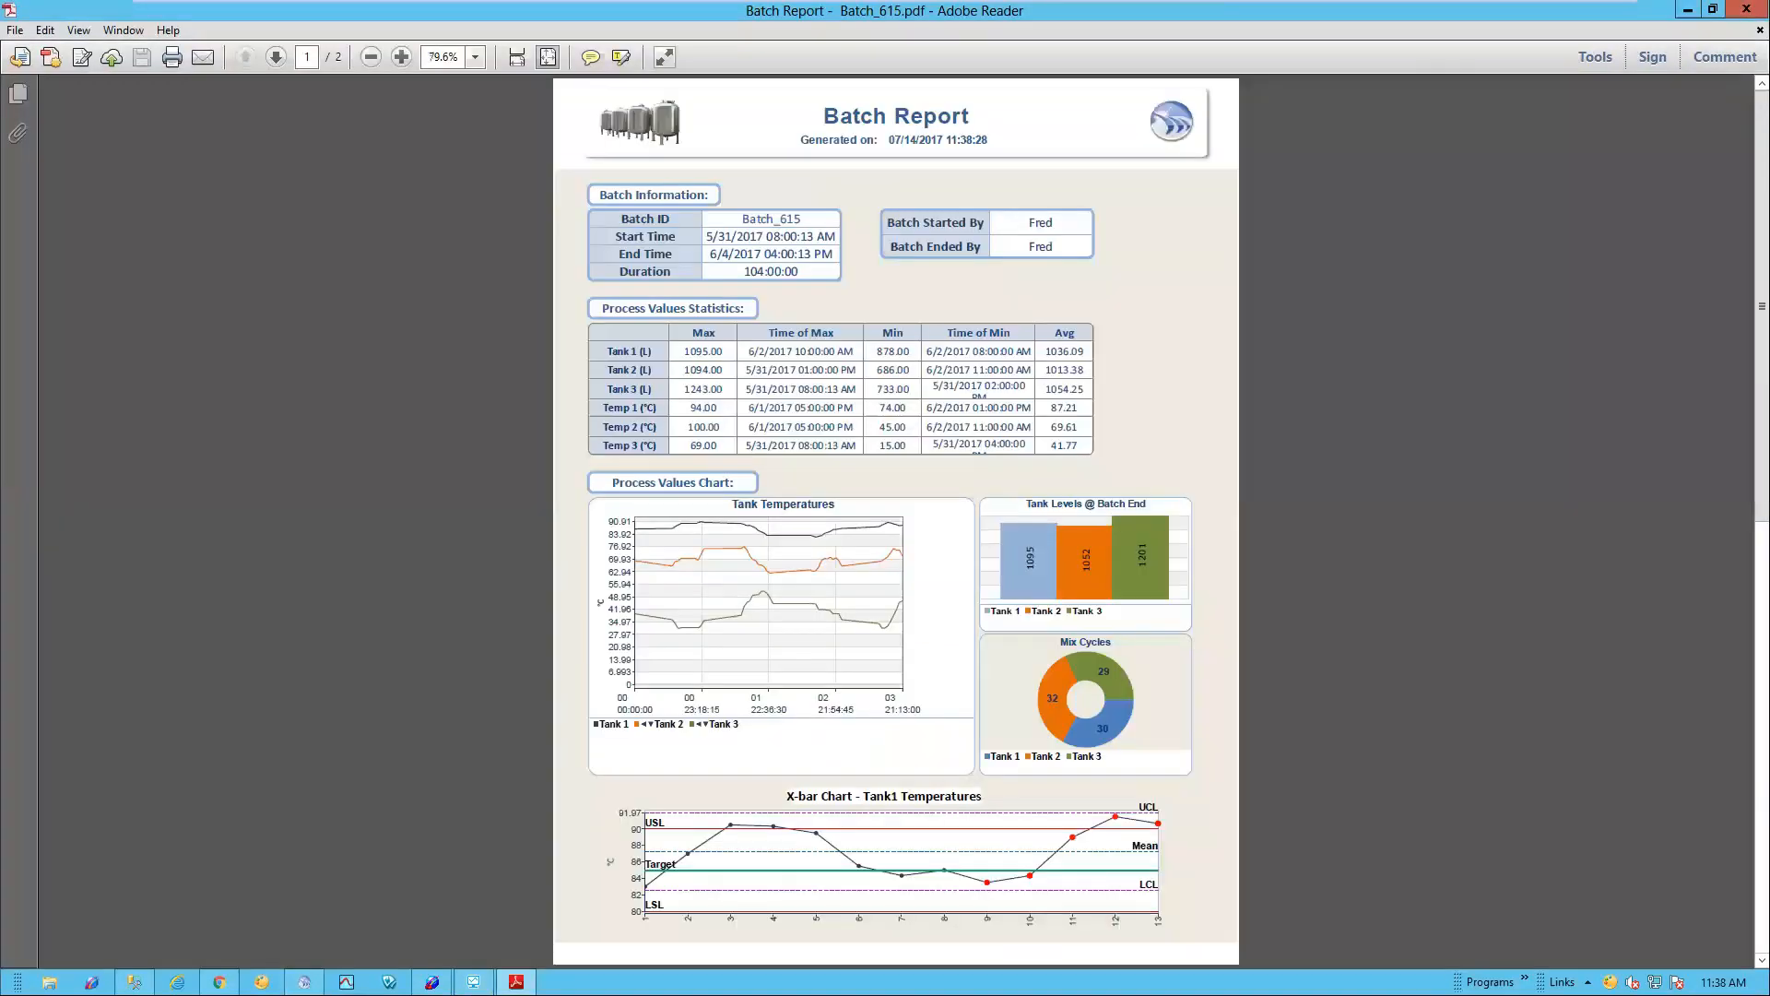
Step: Examine the generated Batch Report PDF, comparing the X-bar chart on page 1 with the temperature distribution histogram on page 2
scroll(896, 455, "up", 1)
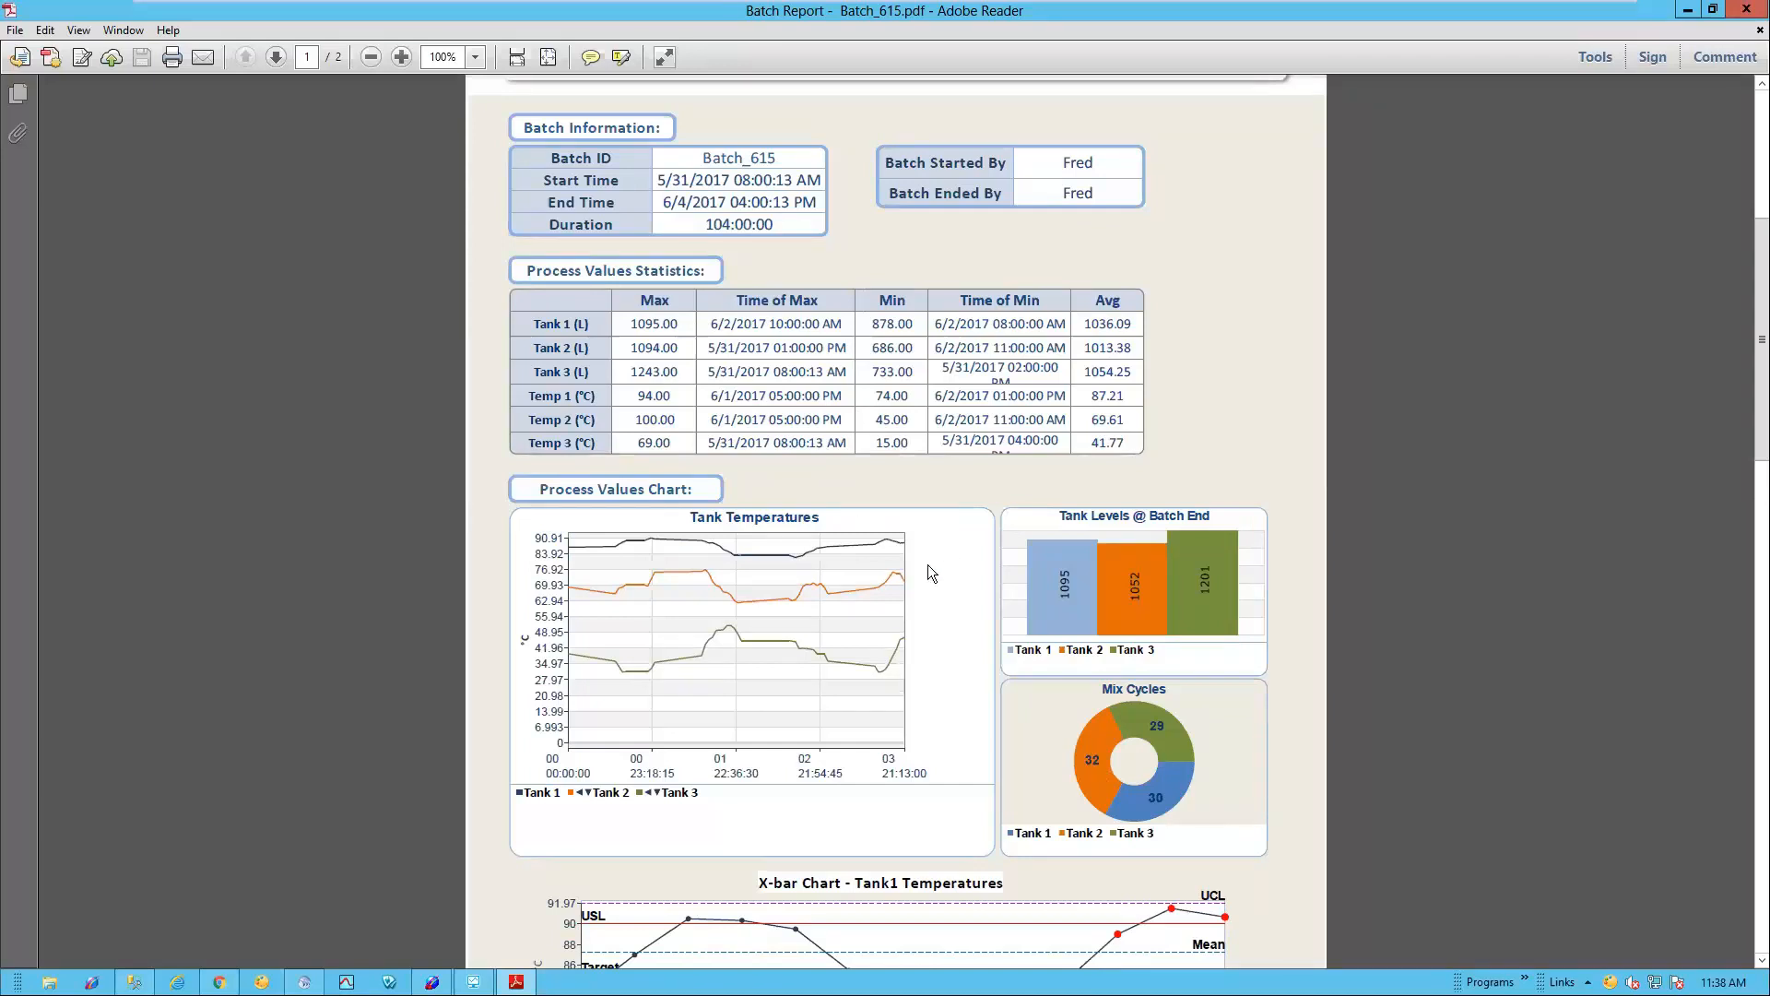
scroll(885, 576, "down", 3)
scroll(892, 553, "down", 5)
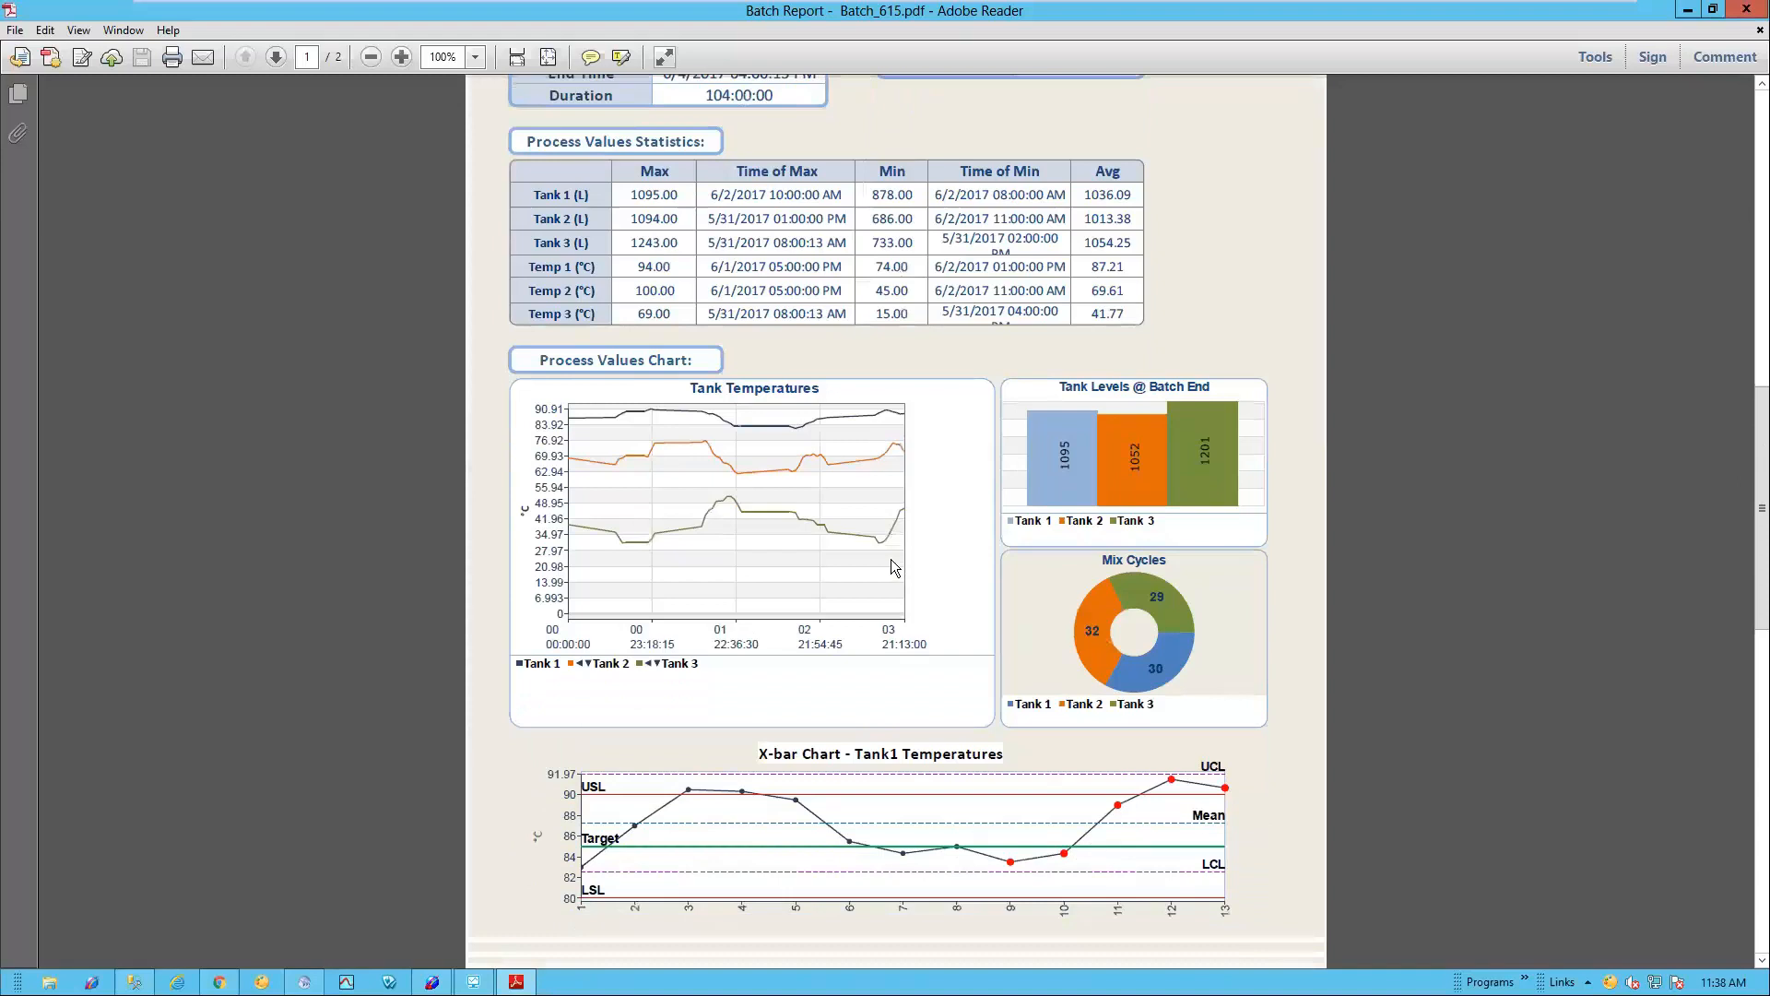
scroll(895, 532, "up", 4)
scroll(895, 533, "up", 2)
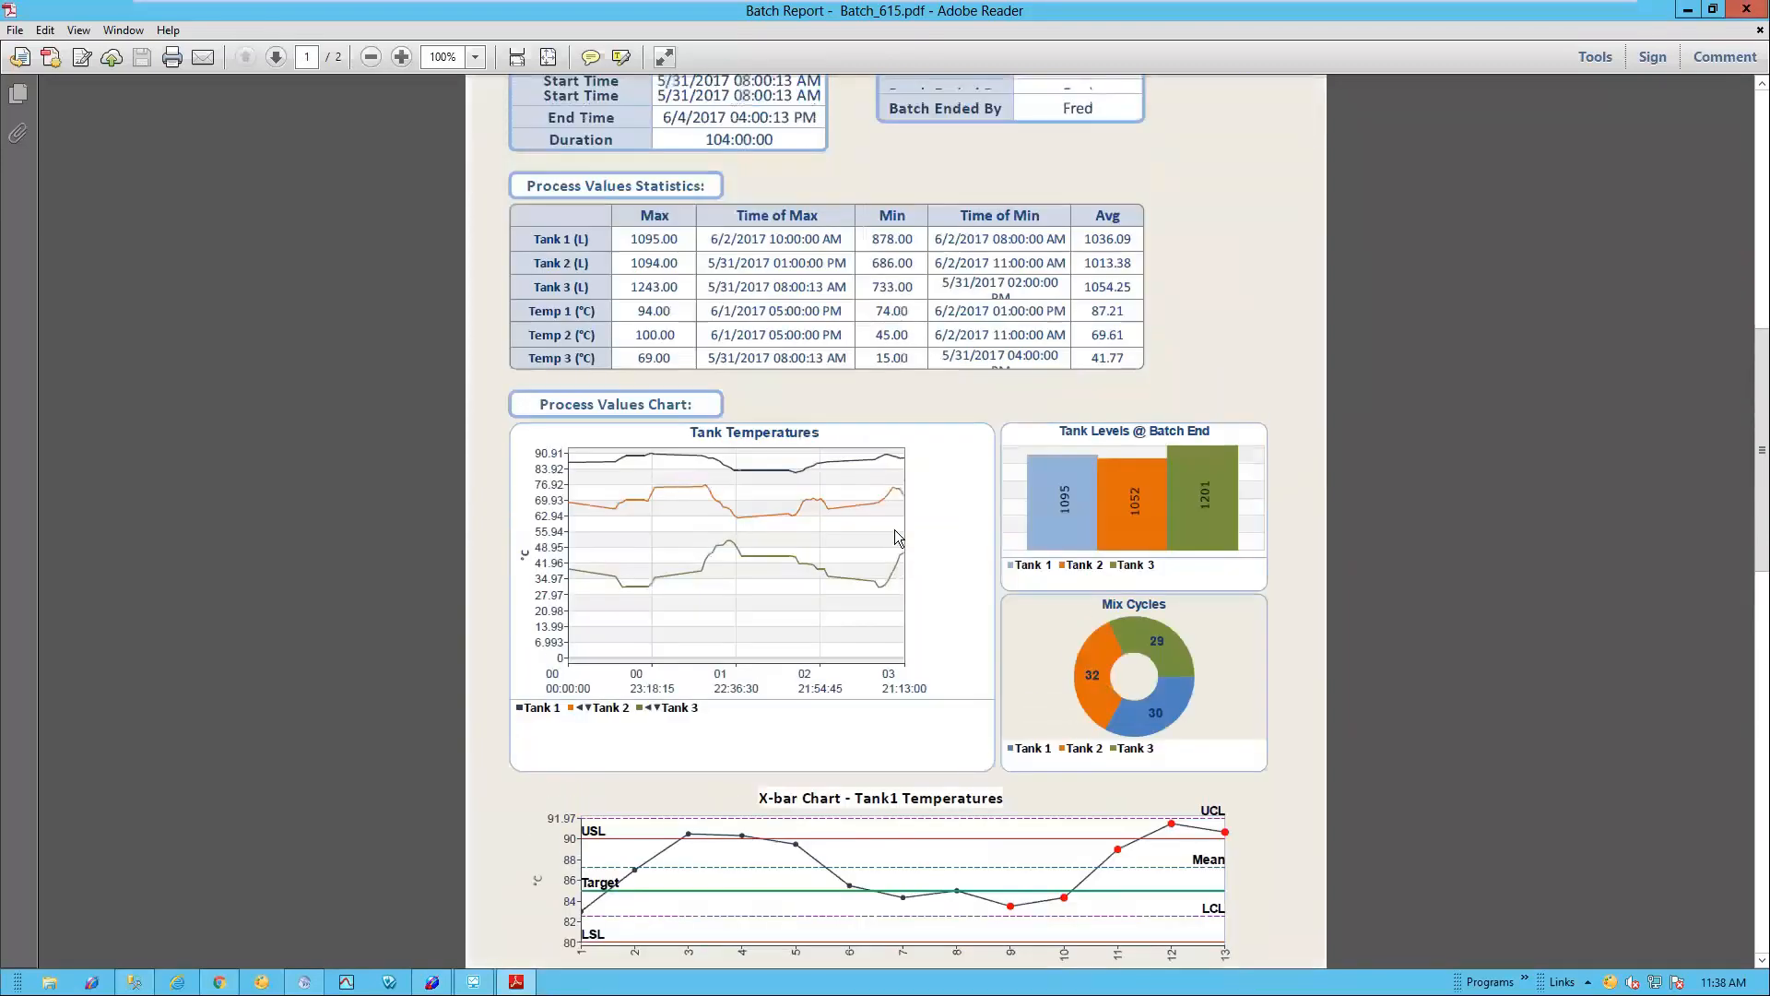
scroll(895, 533, "down", 1)
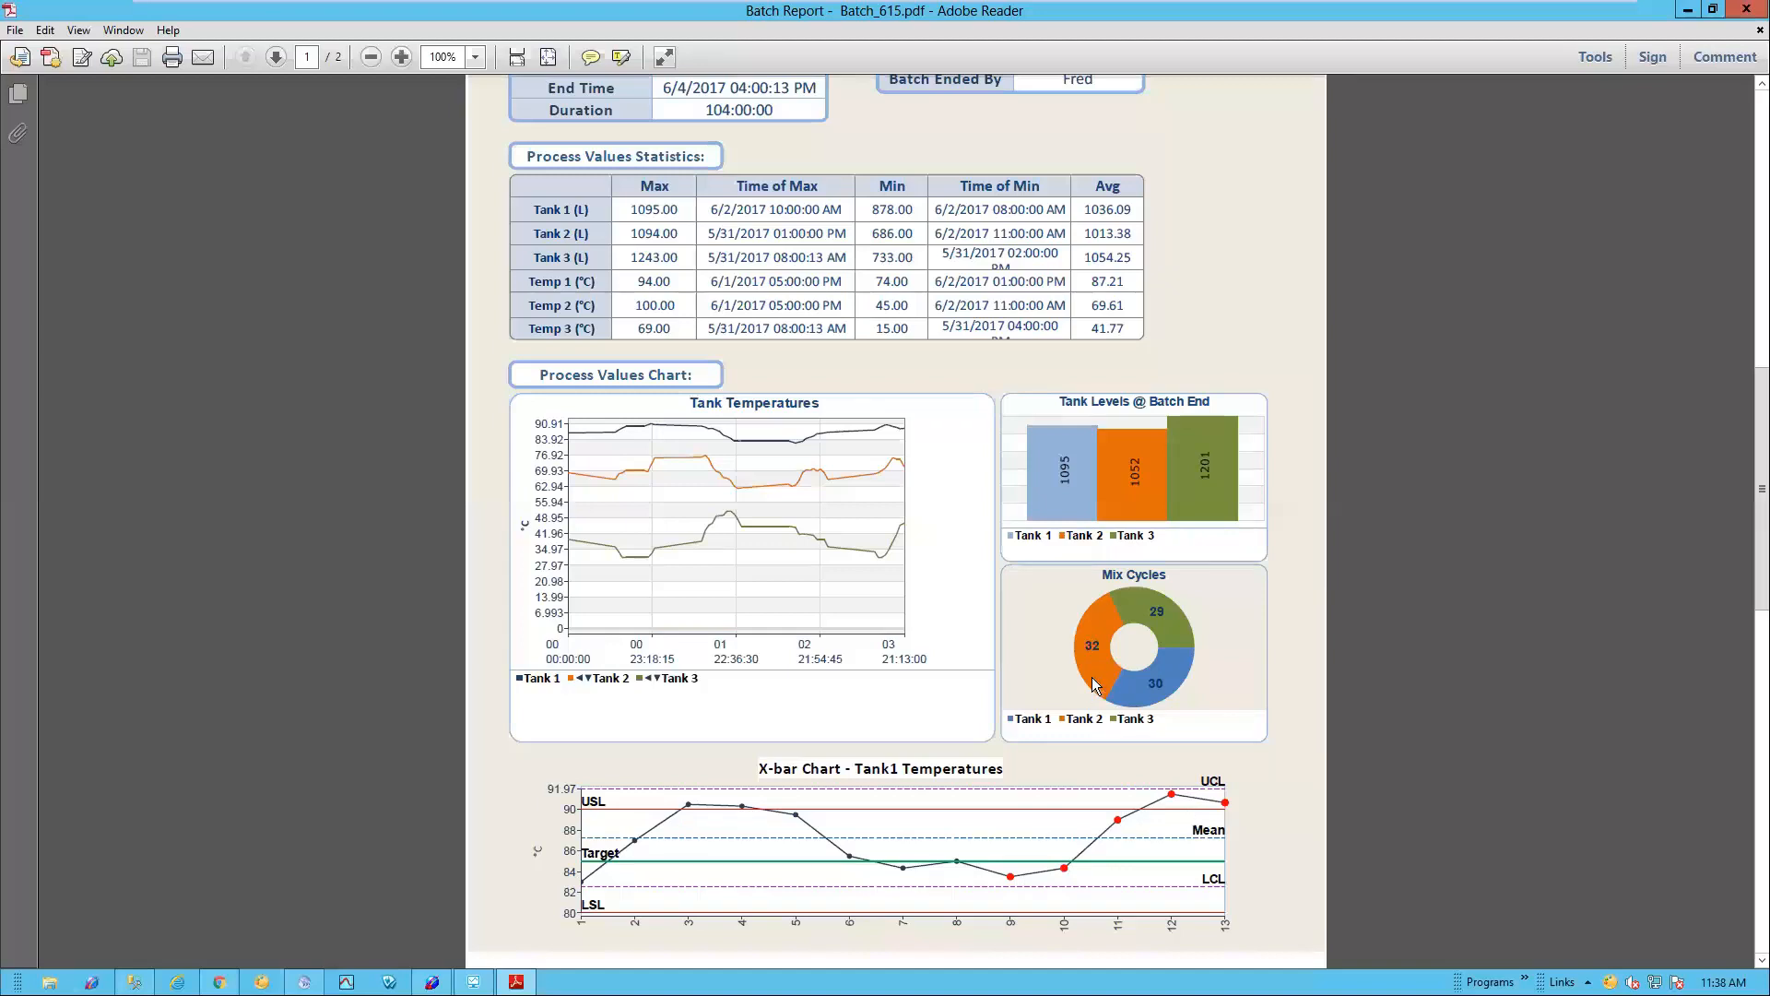
scroll(1095, 684, "down", 5)
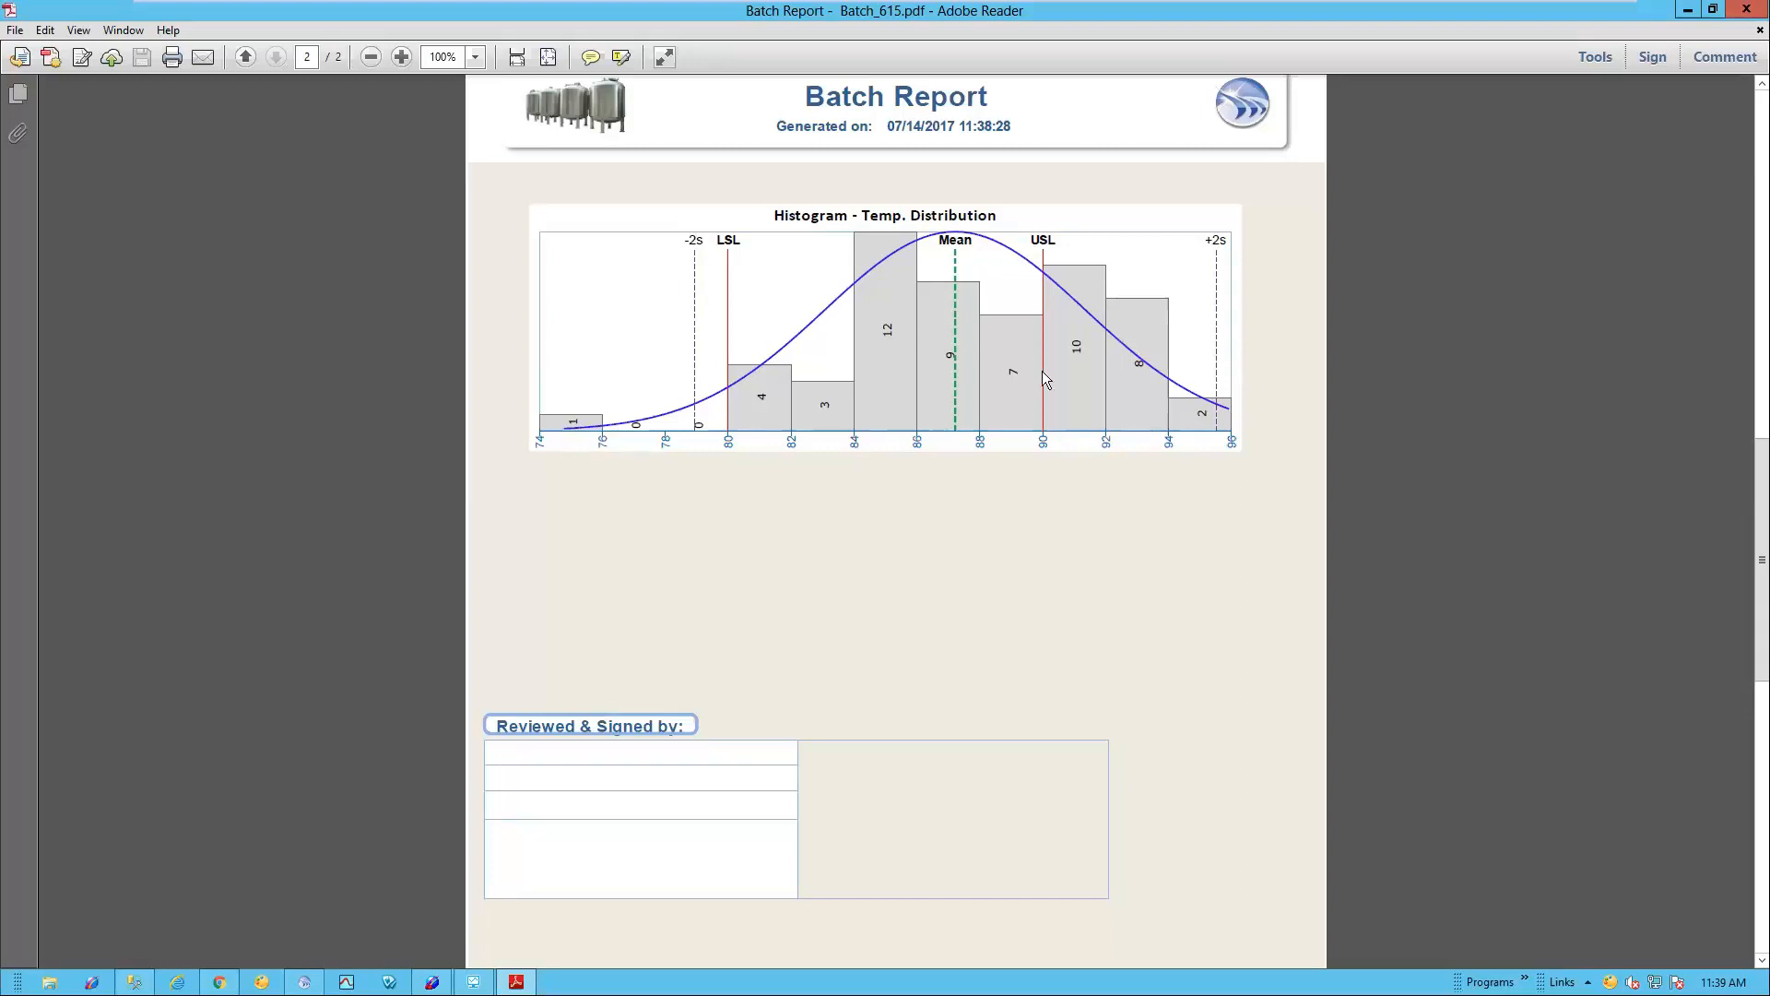
scroll(959, 387, "up", 10)
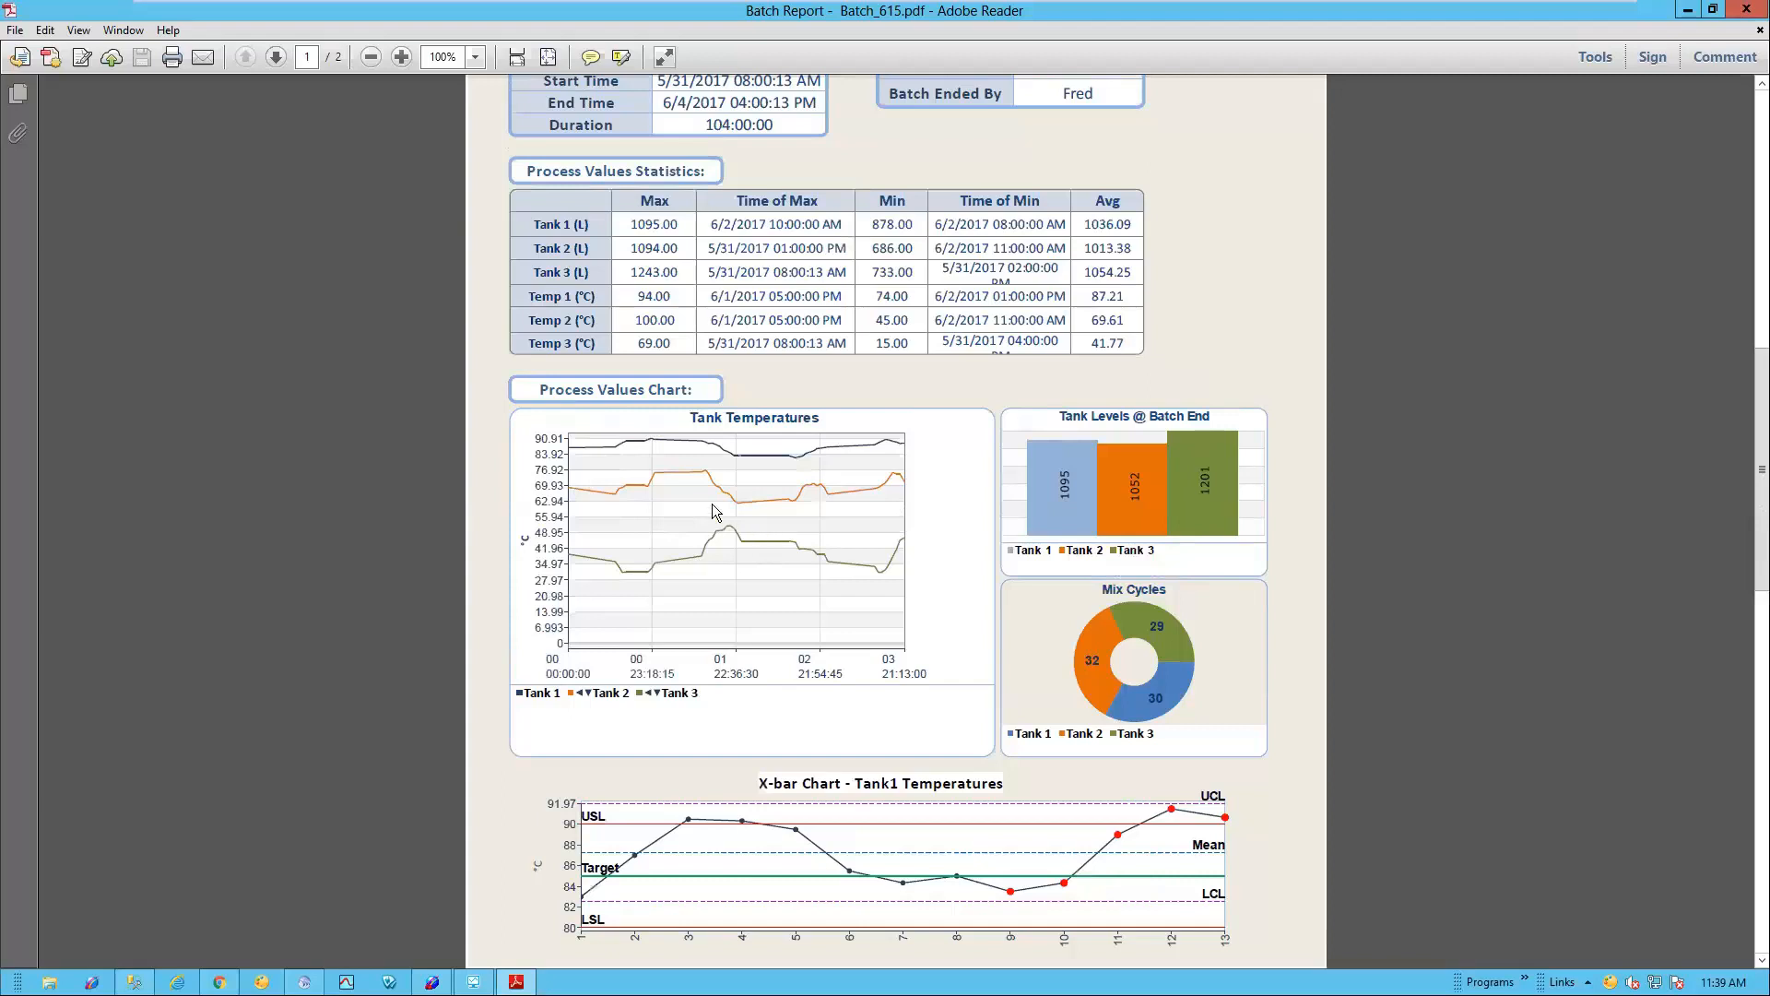
scroll(823, 504, "down", 1)
scroll(822, 504, "down", 5)
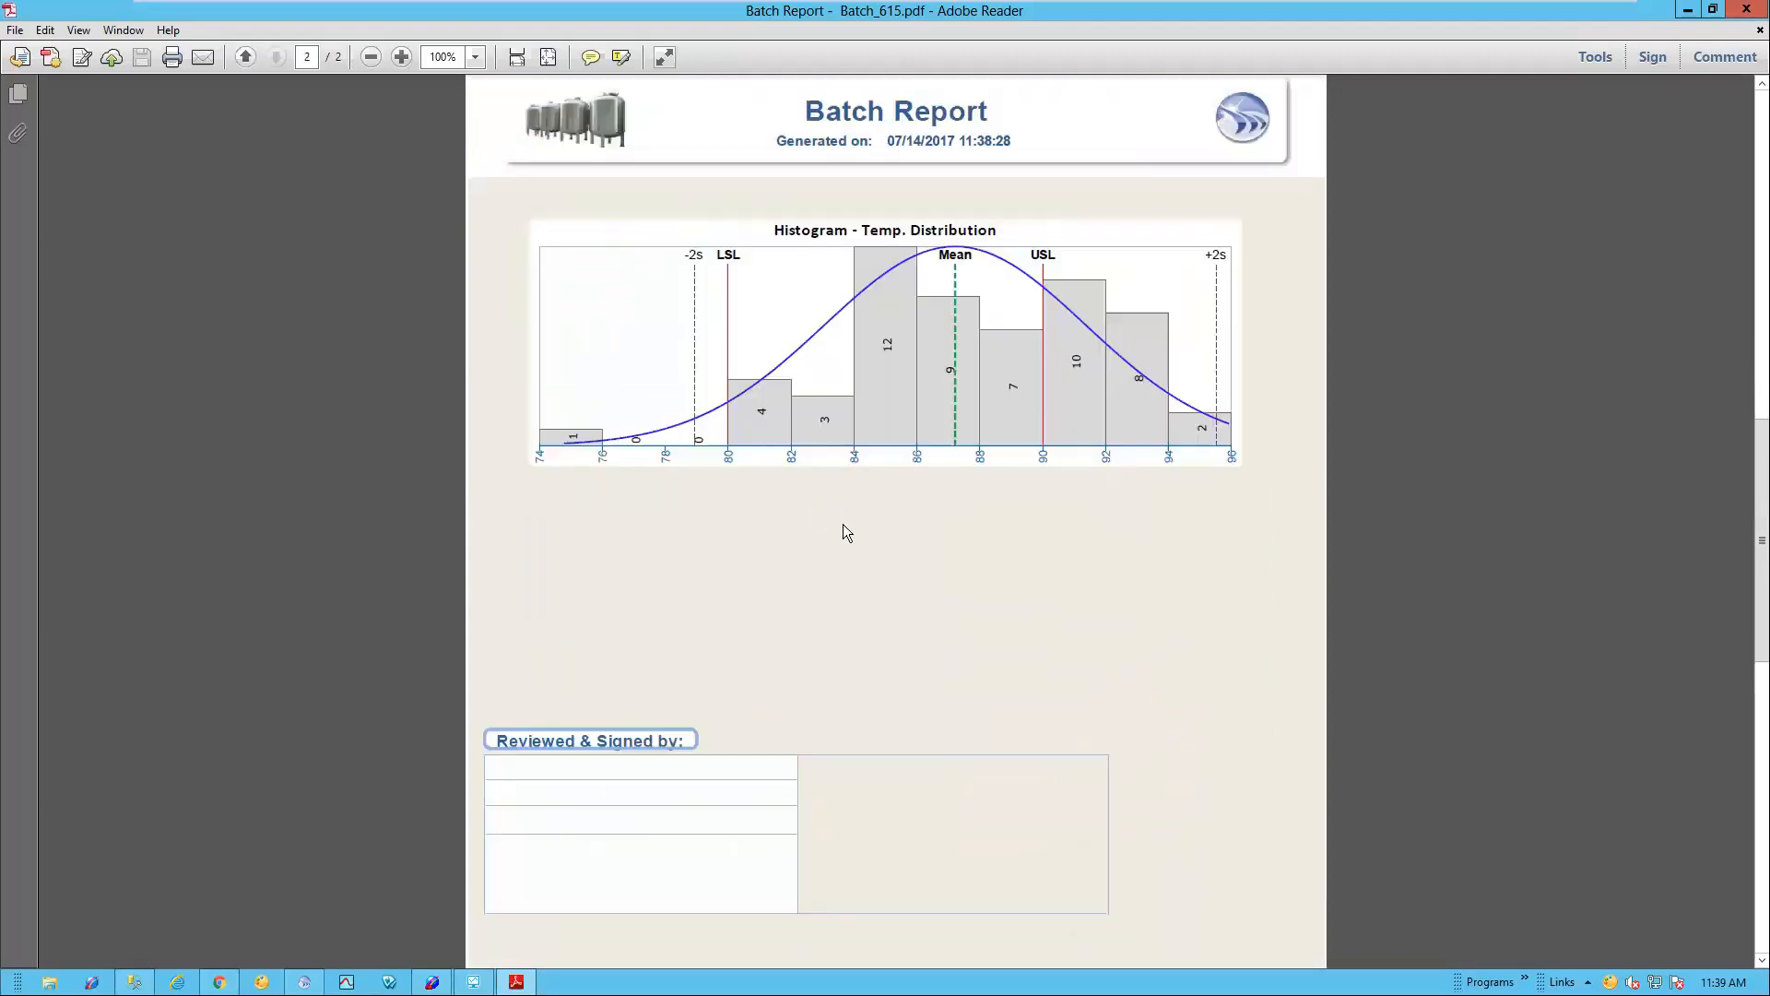
scroll(850, 528, "up", 5)
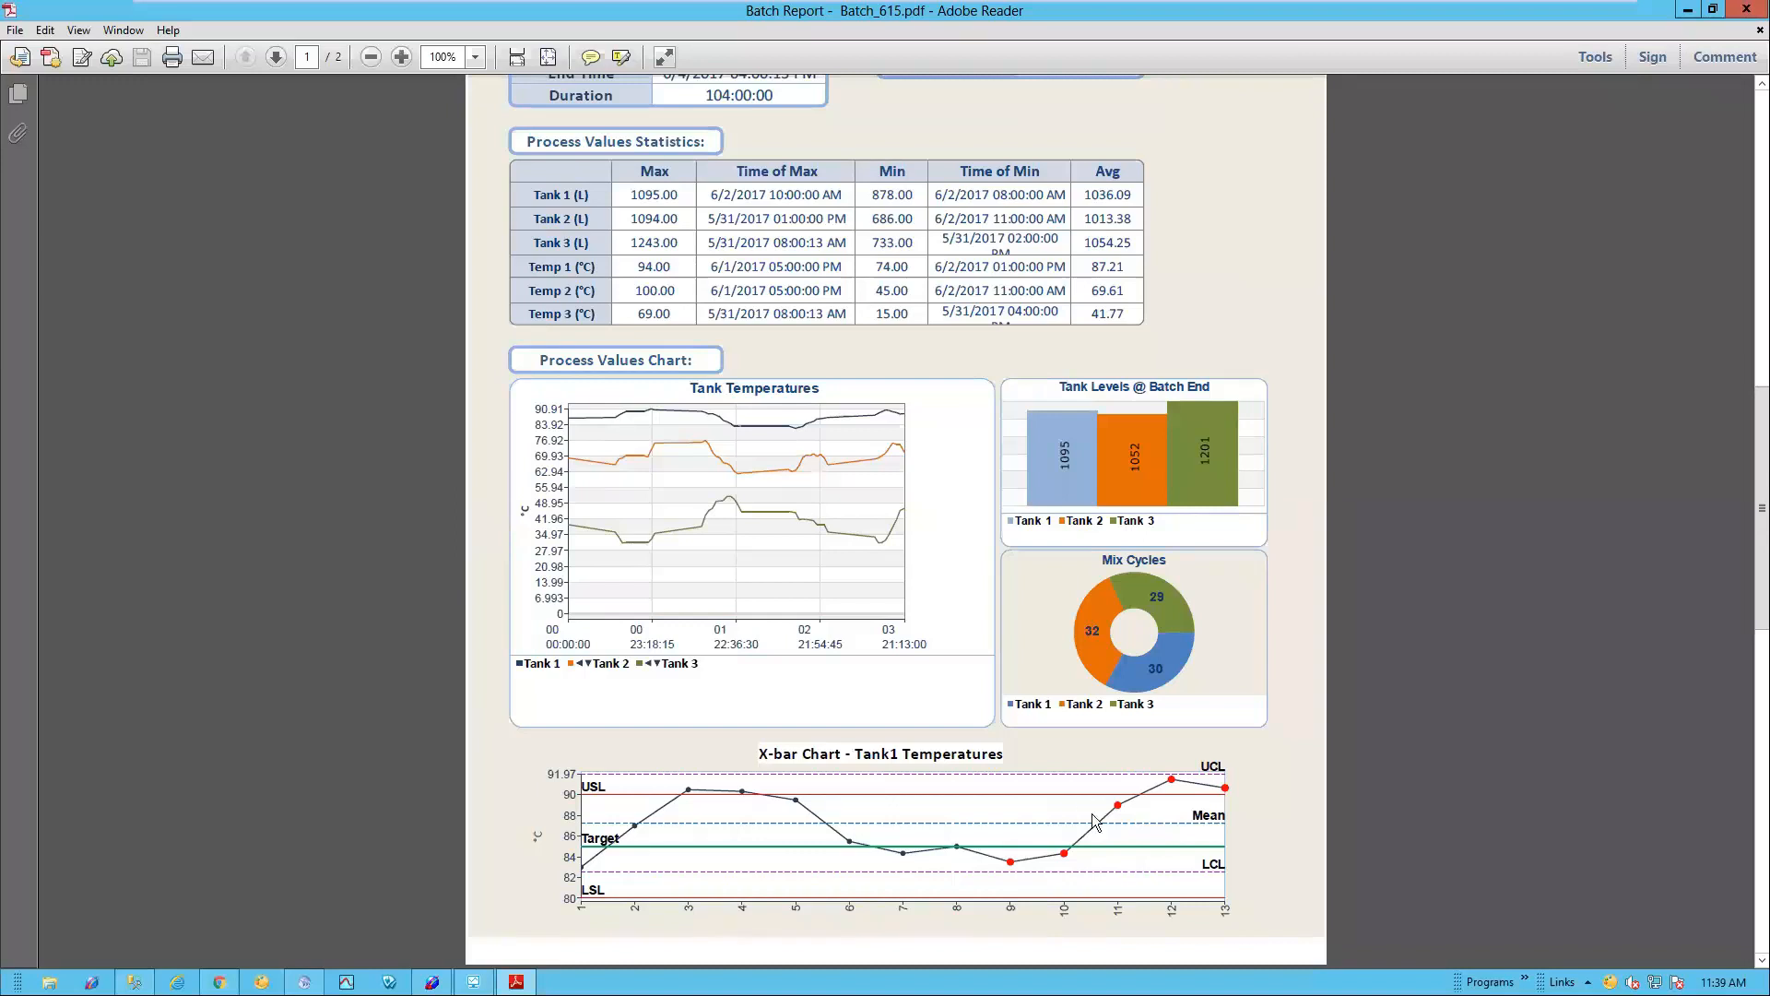
scroll(1334, 546, "down", 5)
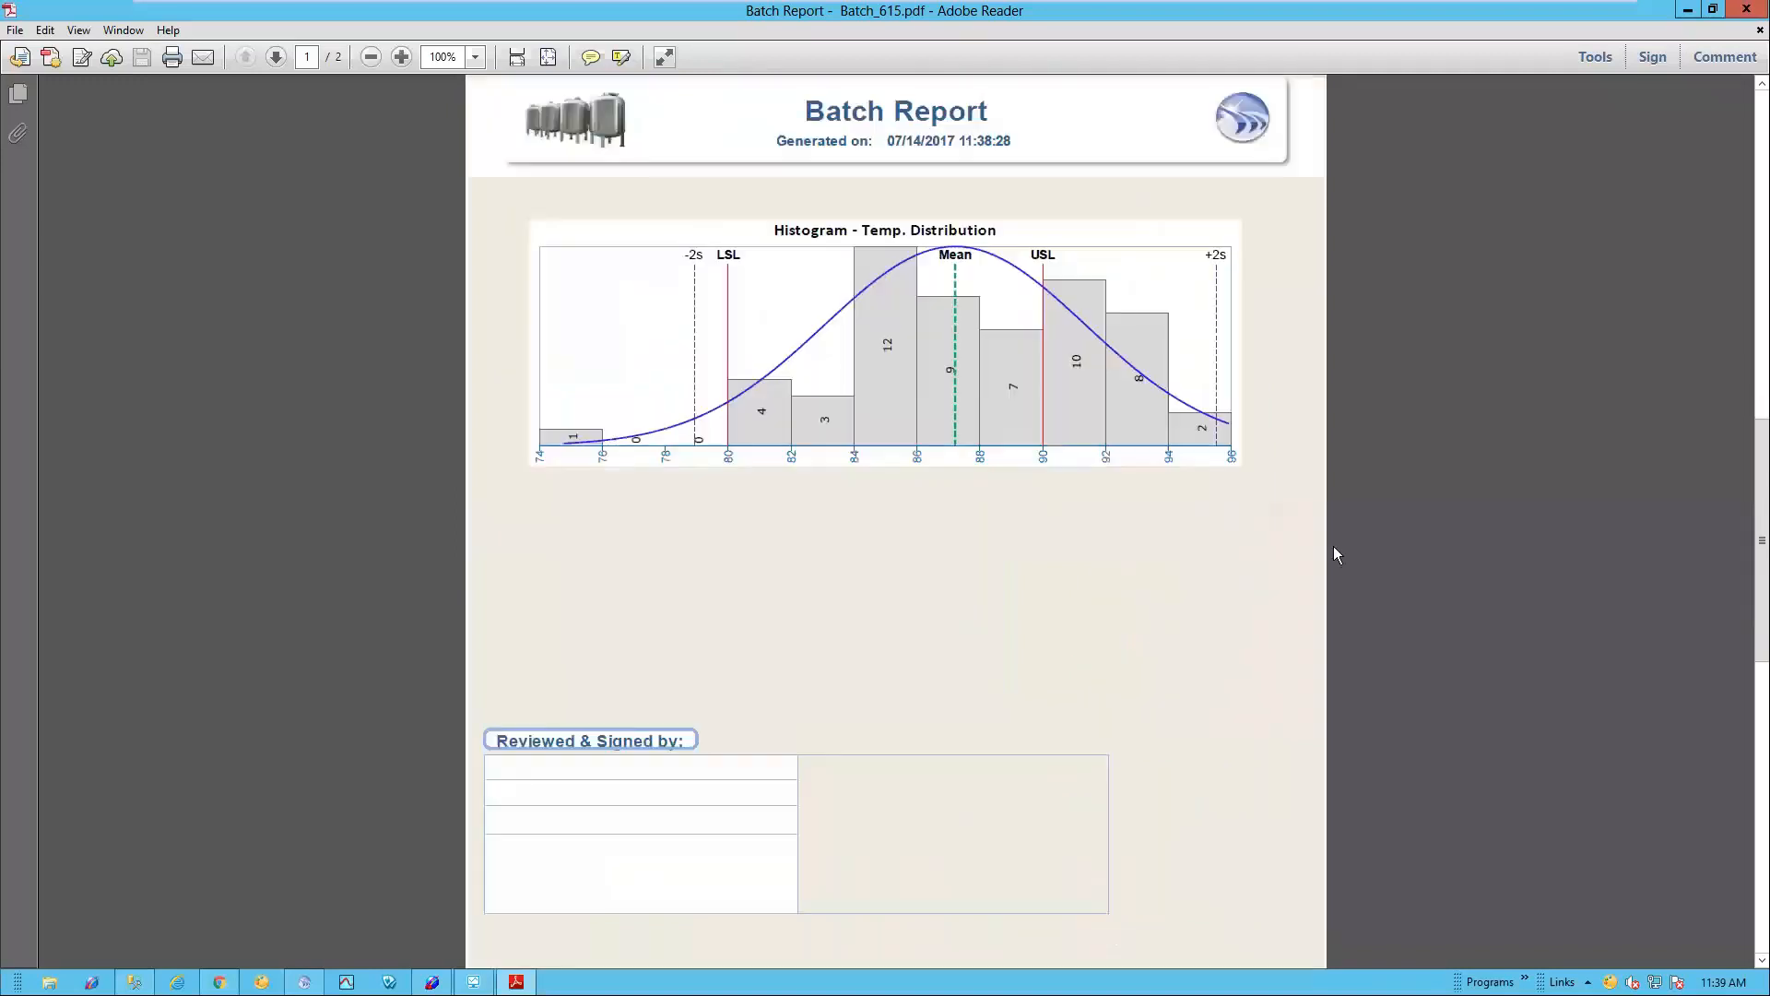
Step: Close the PDF report and switch to the DR Web Portal in Chrome
left_click(1745, 20)
key("alt+Tab")
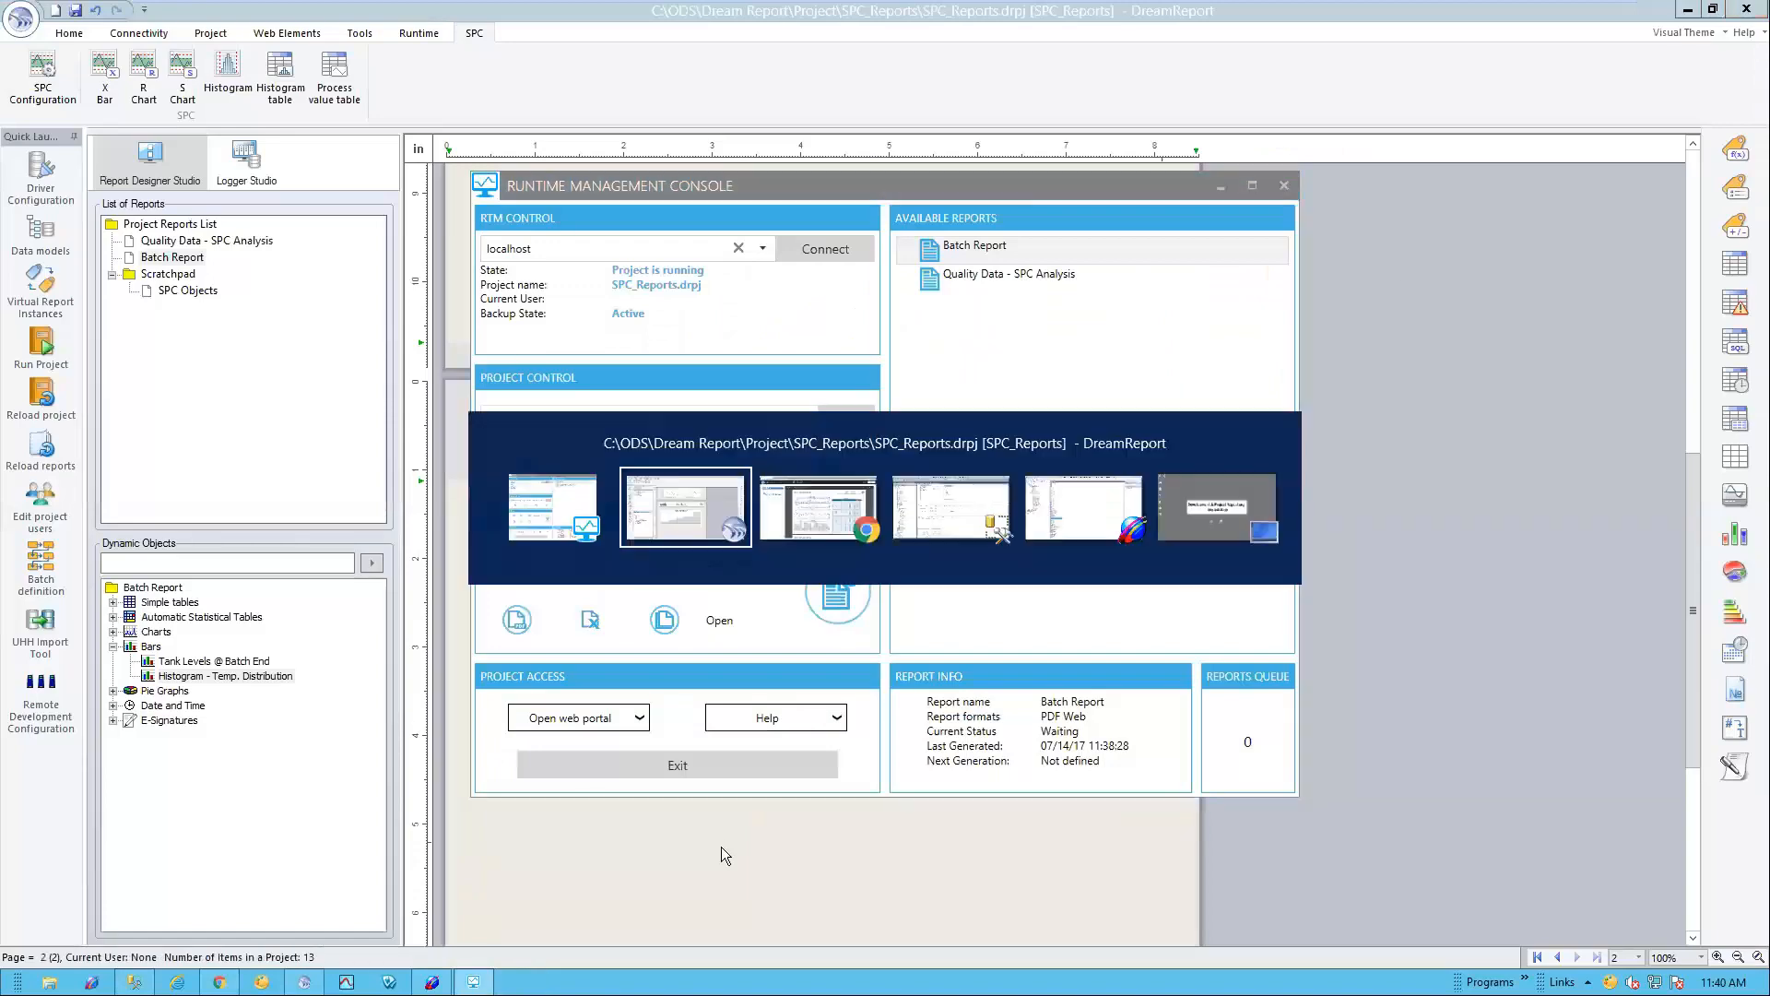
key("alt+Tab")
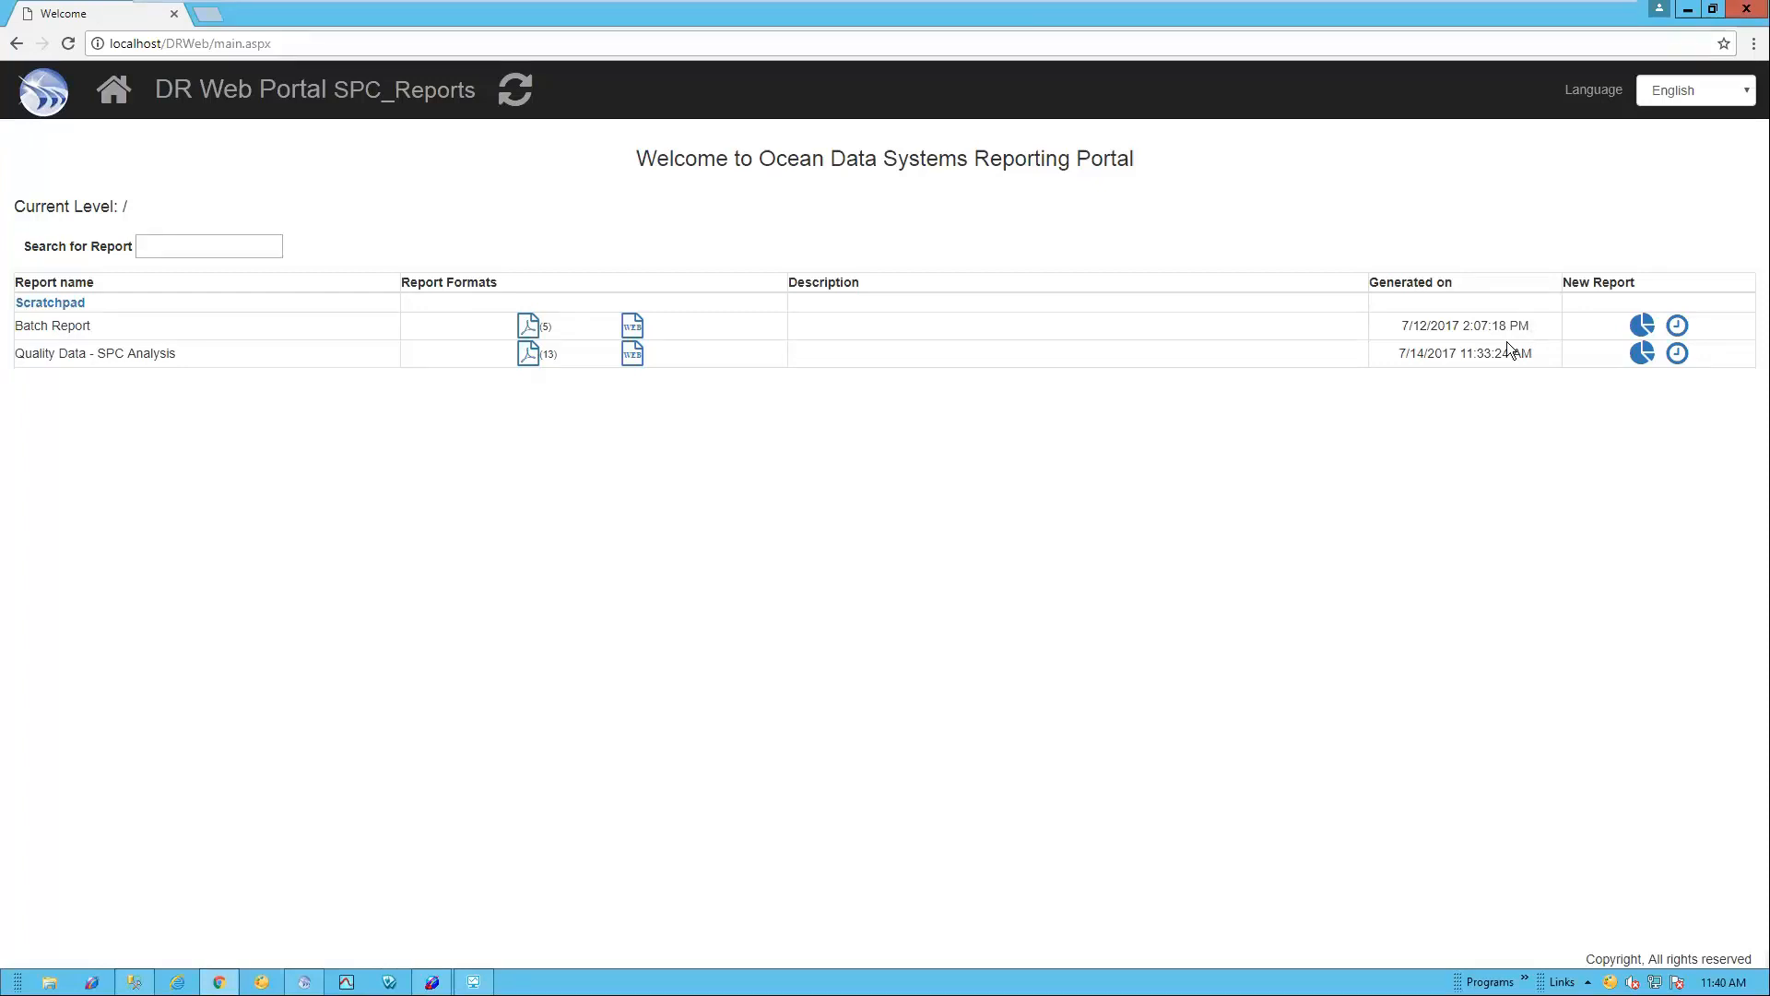
Step: Start a dynamic generation of the Batch Report, with the generation type Batch Based and the mode Absolute batch ID
left_click(1678, 325)
left_click(1143, 279)
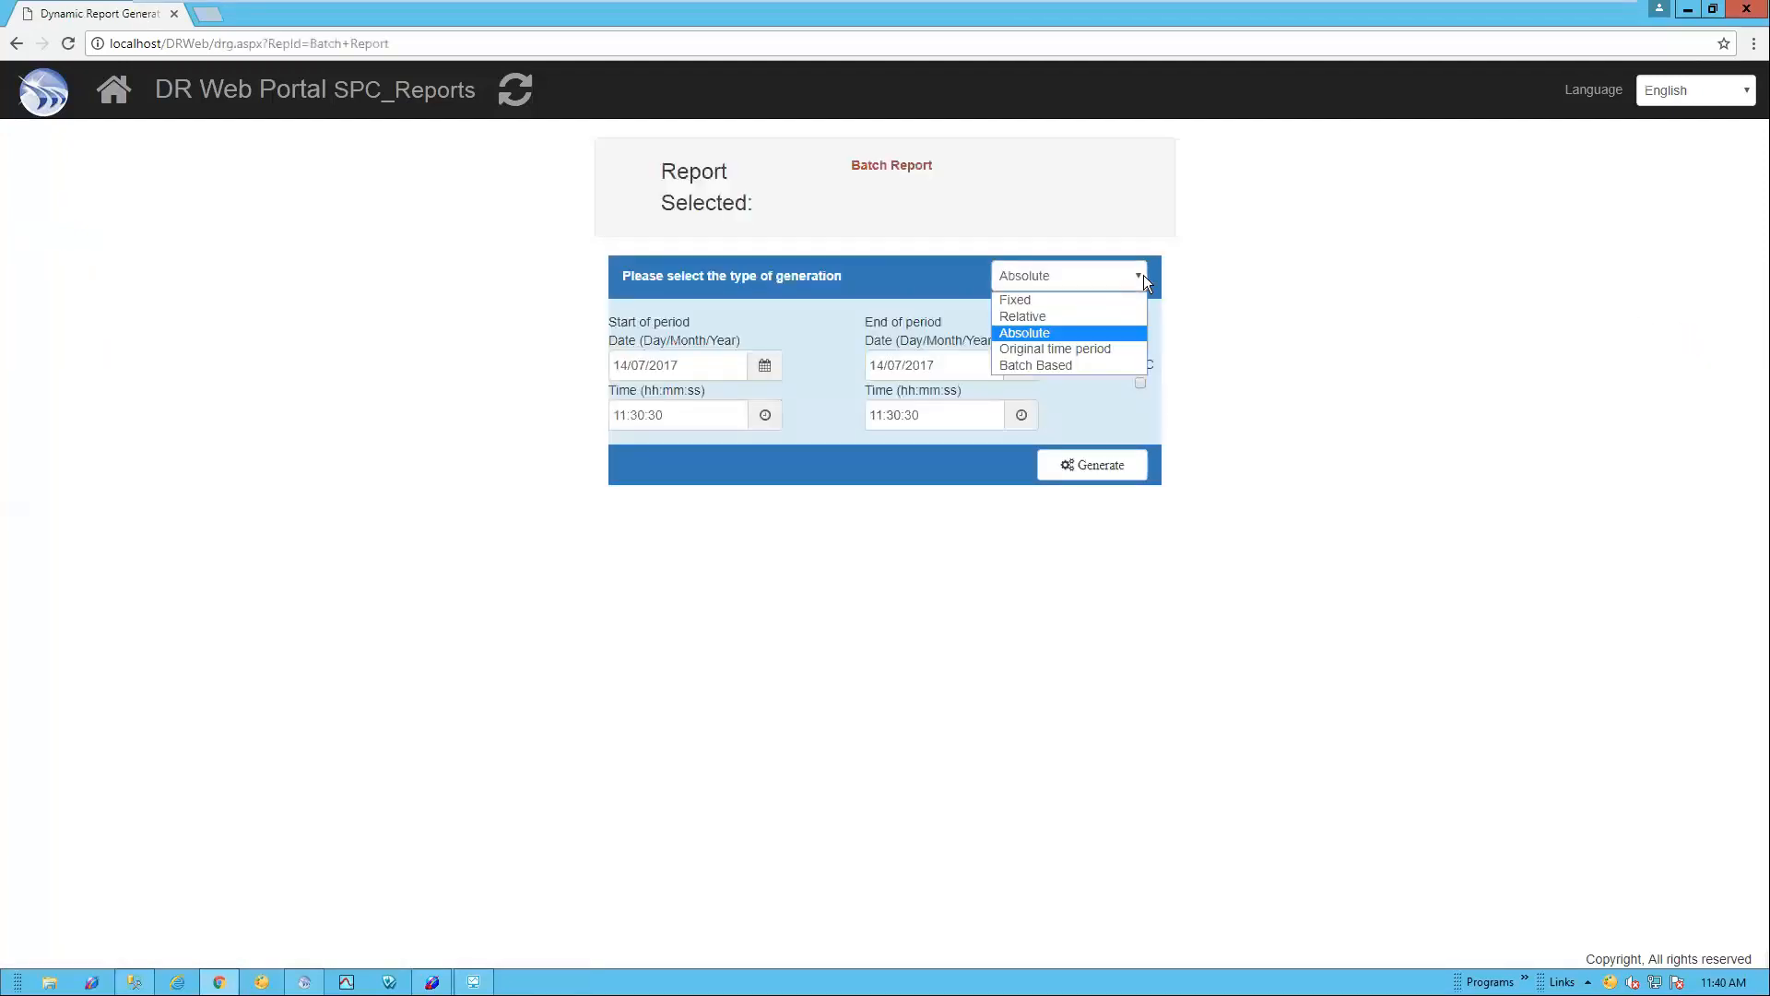
left_click(1143, 274)
left_click(1143, 275)
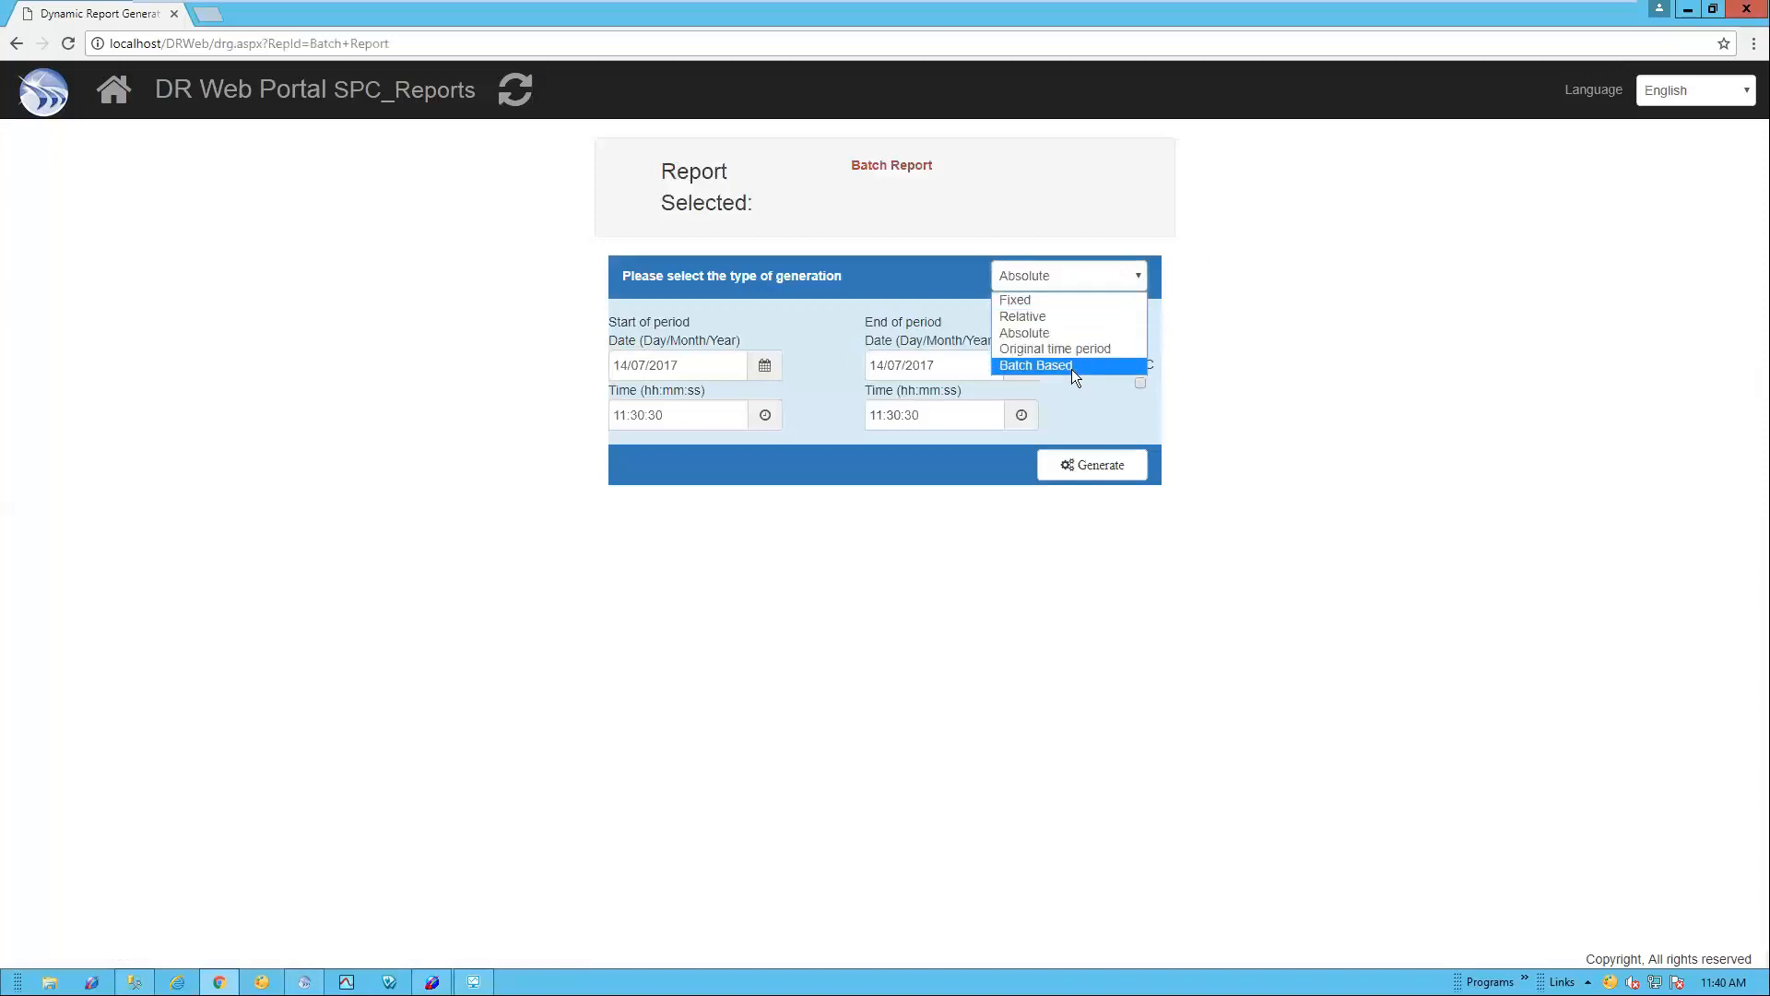
left_click(1071, 366)
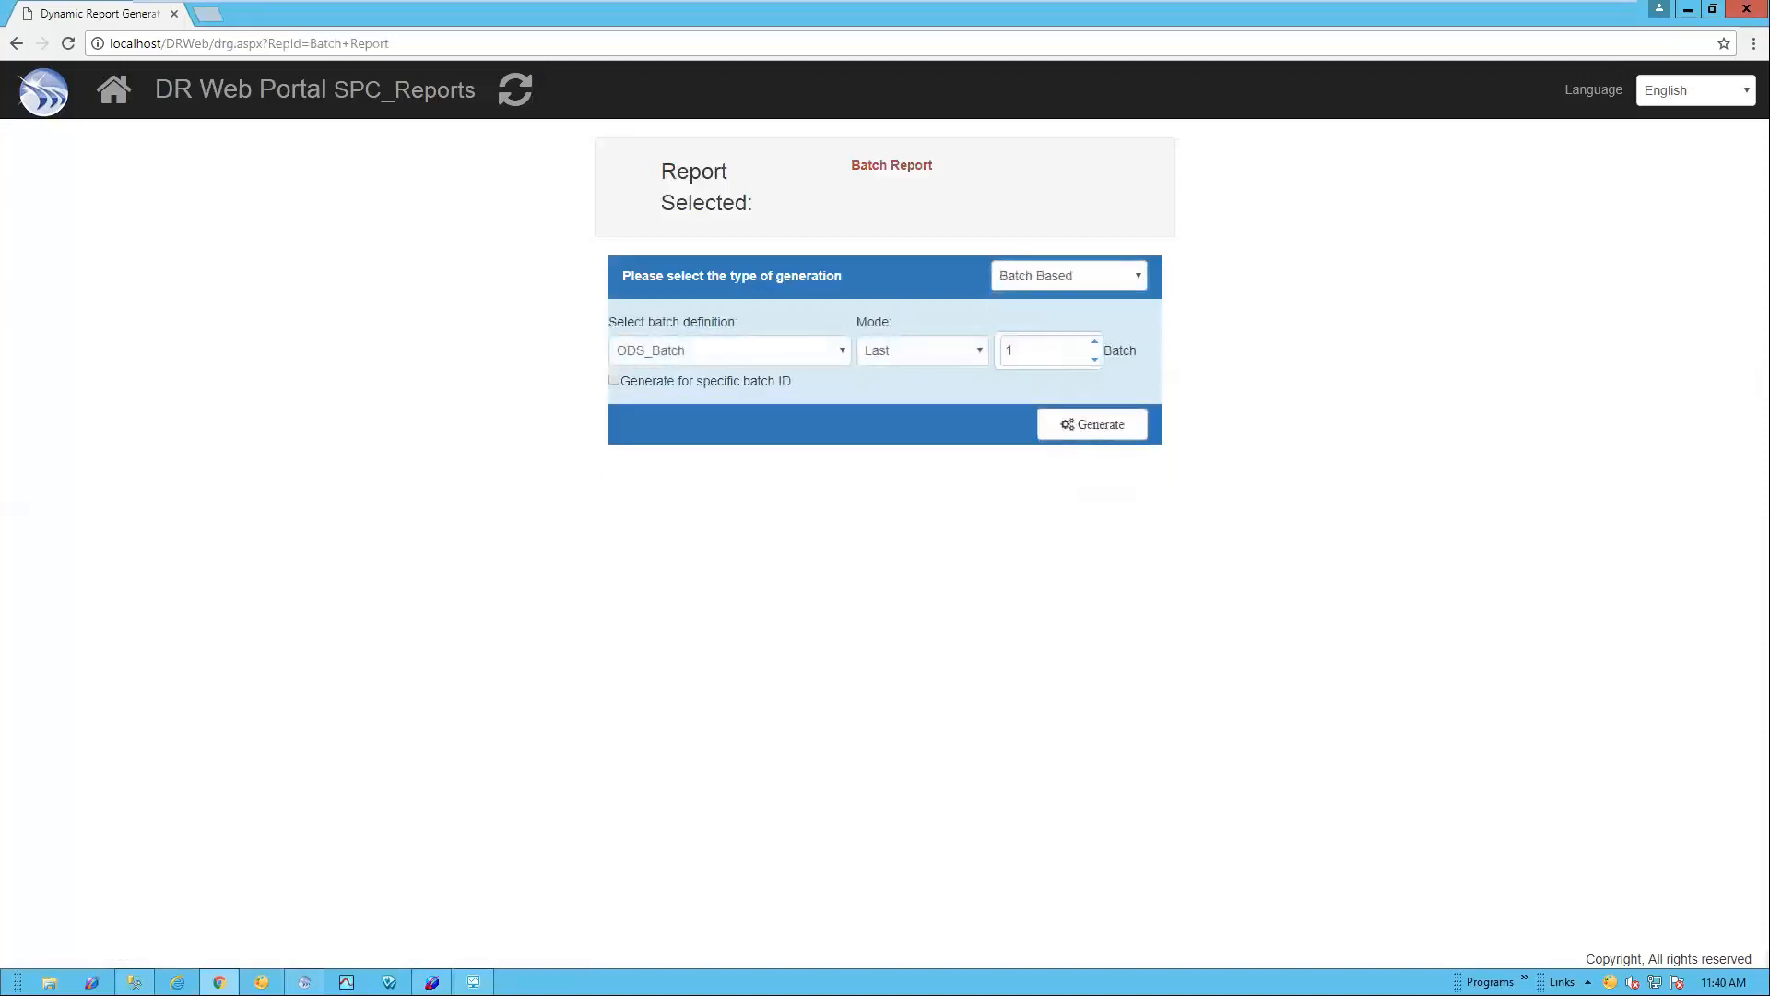
left_click(979, 350)
left_click(954, 421)
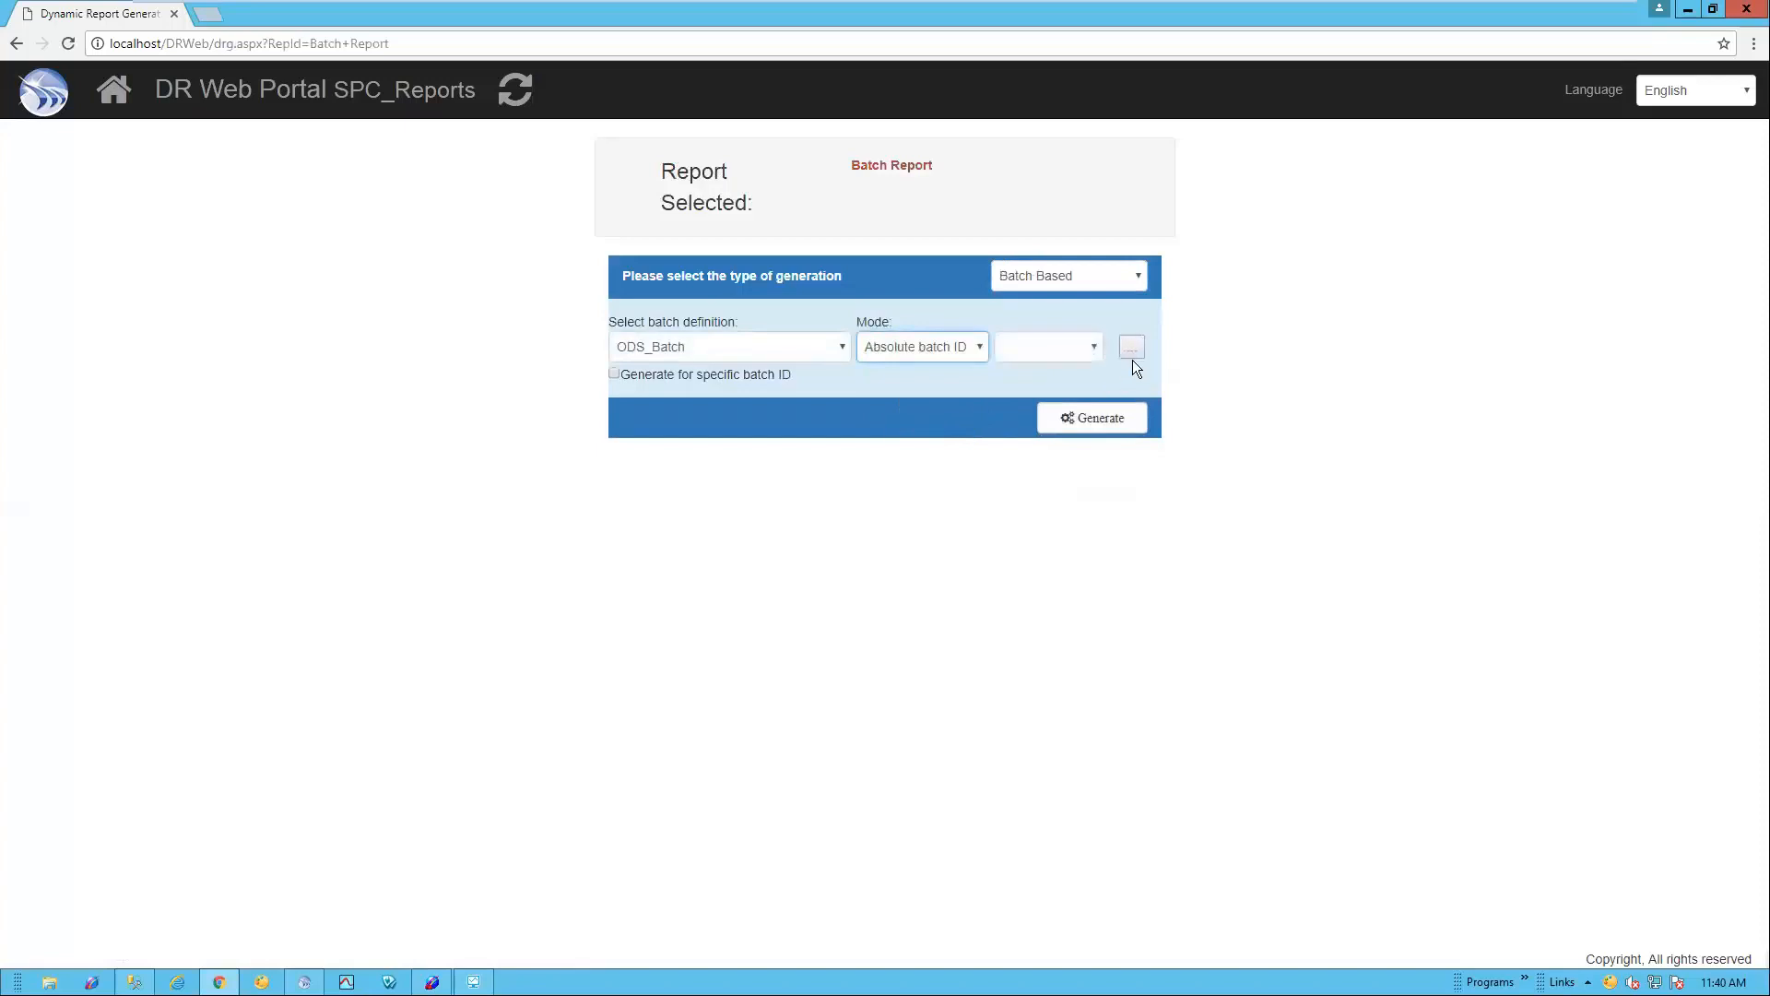
Step: Generate the Batch Report for Batch_440 and review its process values and SPC charts
left_click(1094, 348)
left_click_drag(1102, 391, 1100, 518)
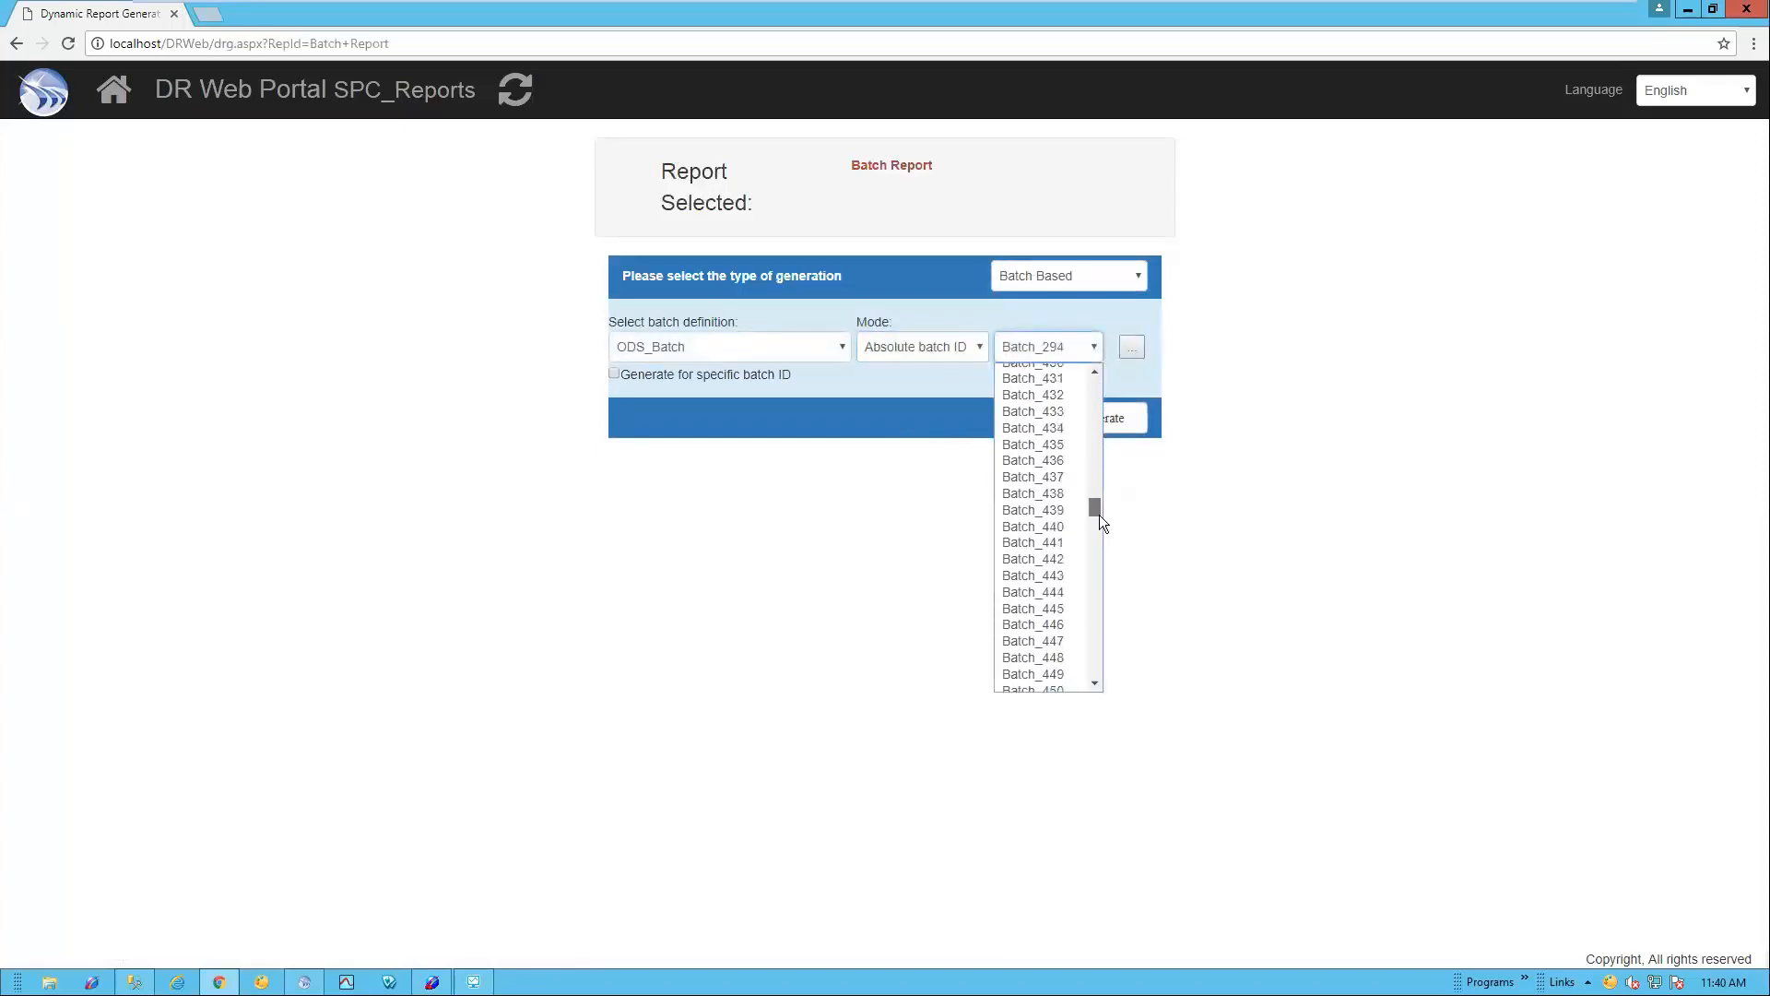
left_click(1077, 526)
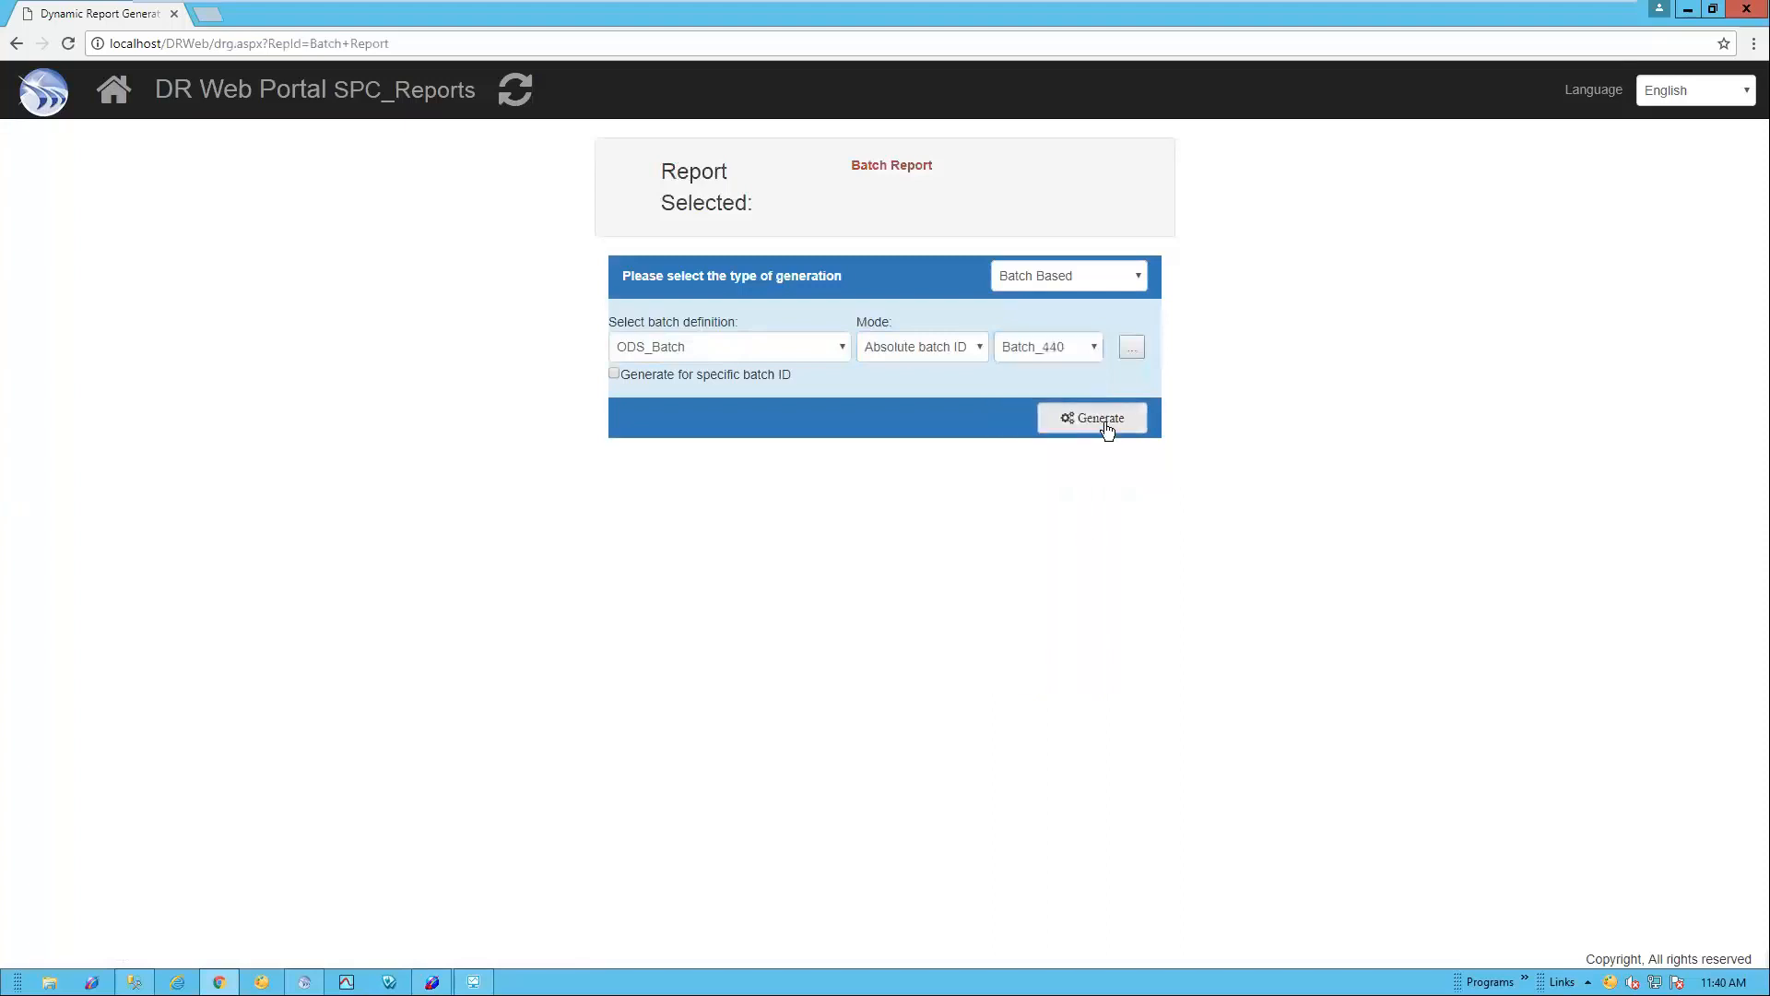
left_click(1105, 419)
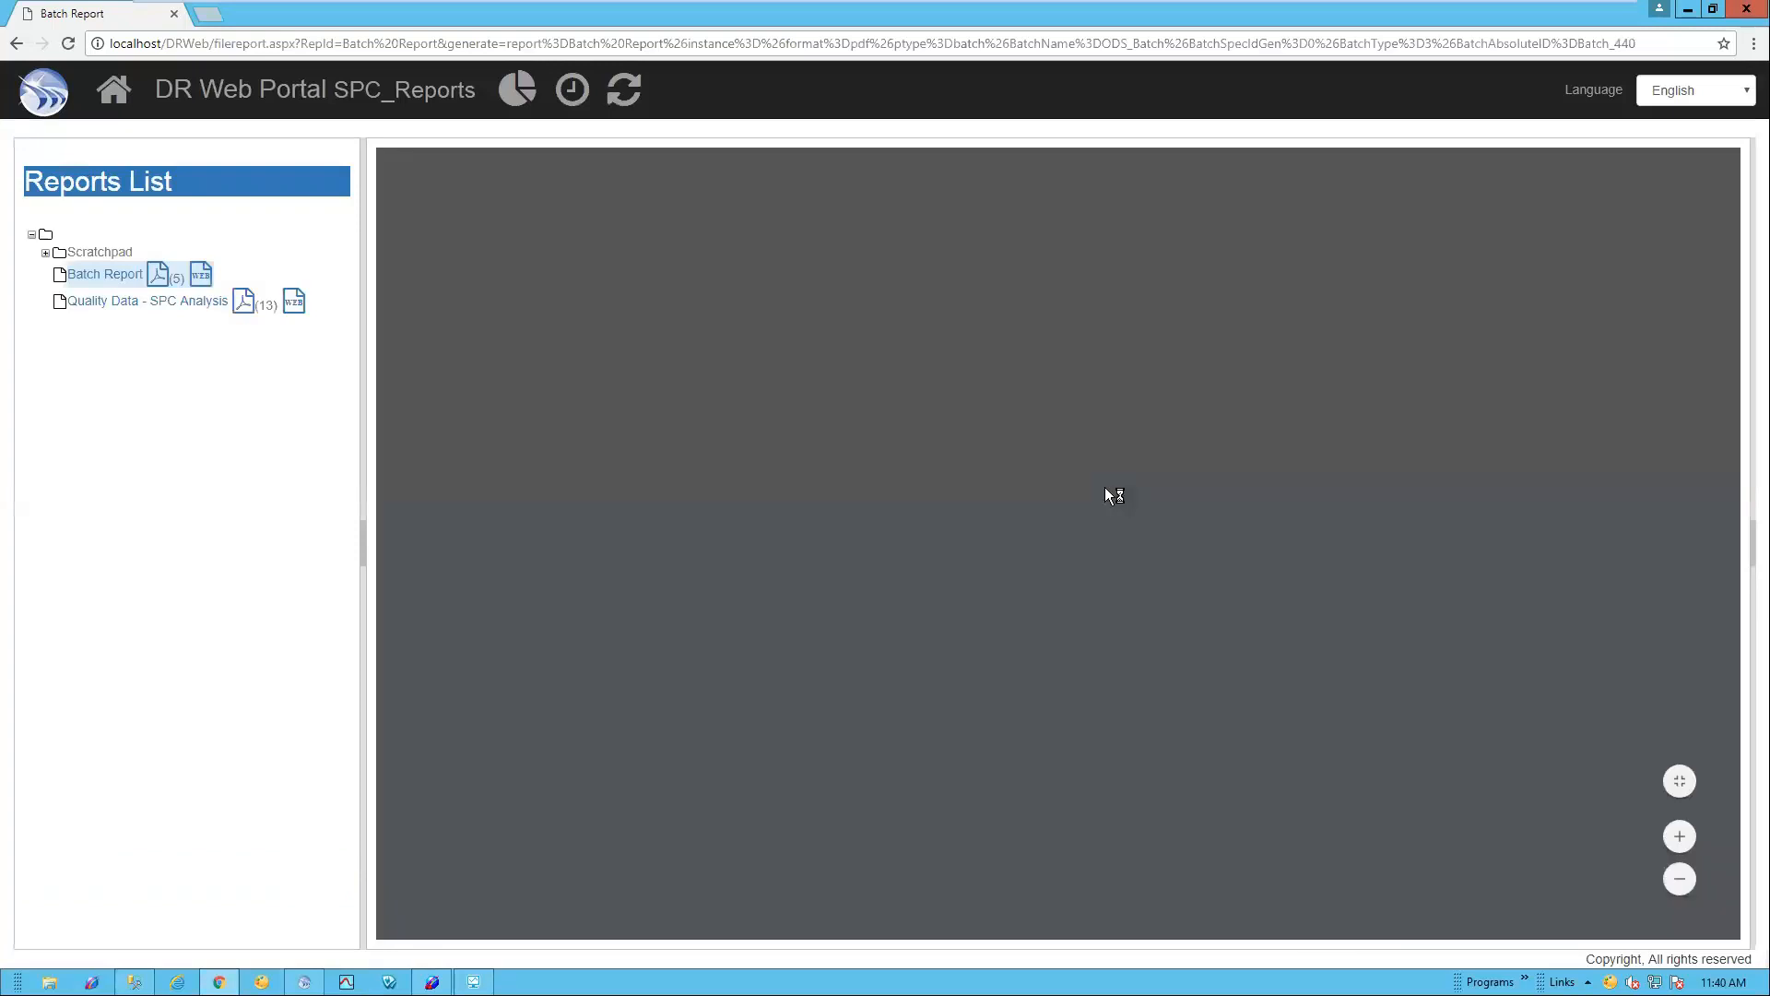
scroll(1104, 487, "down", 3)
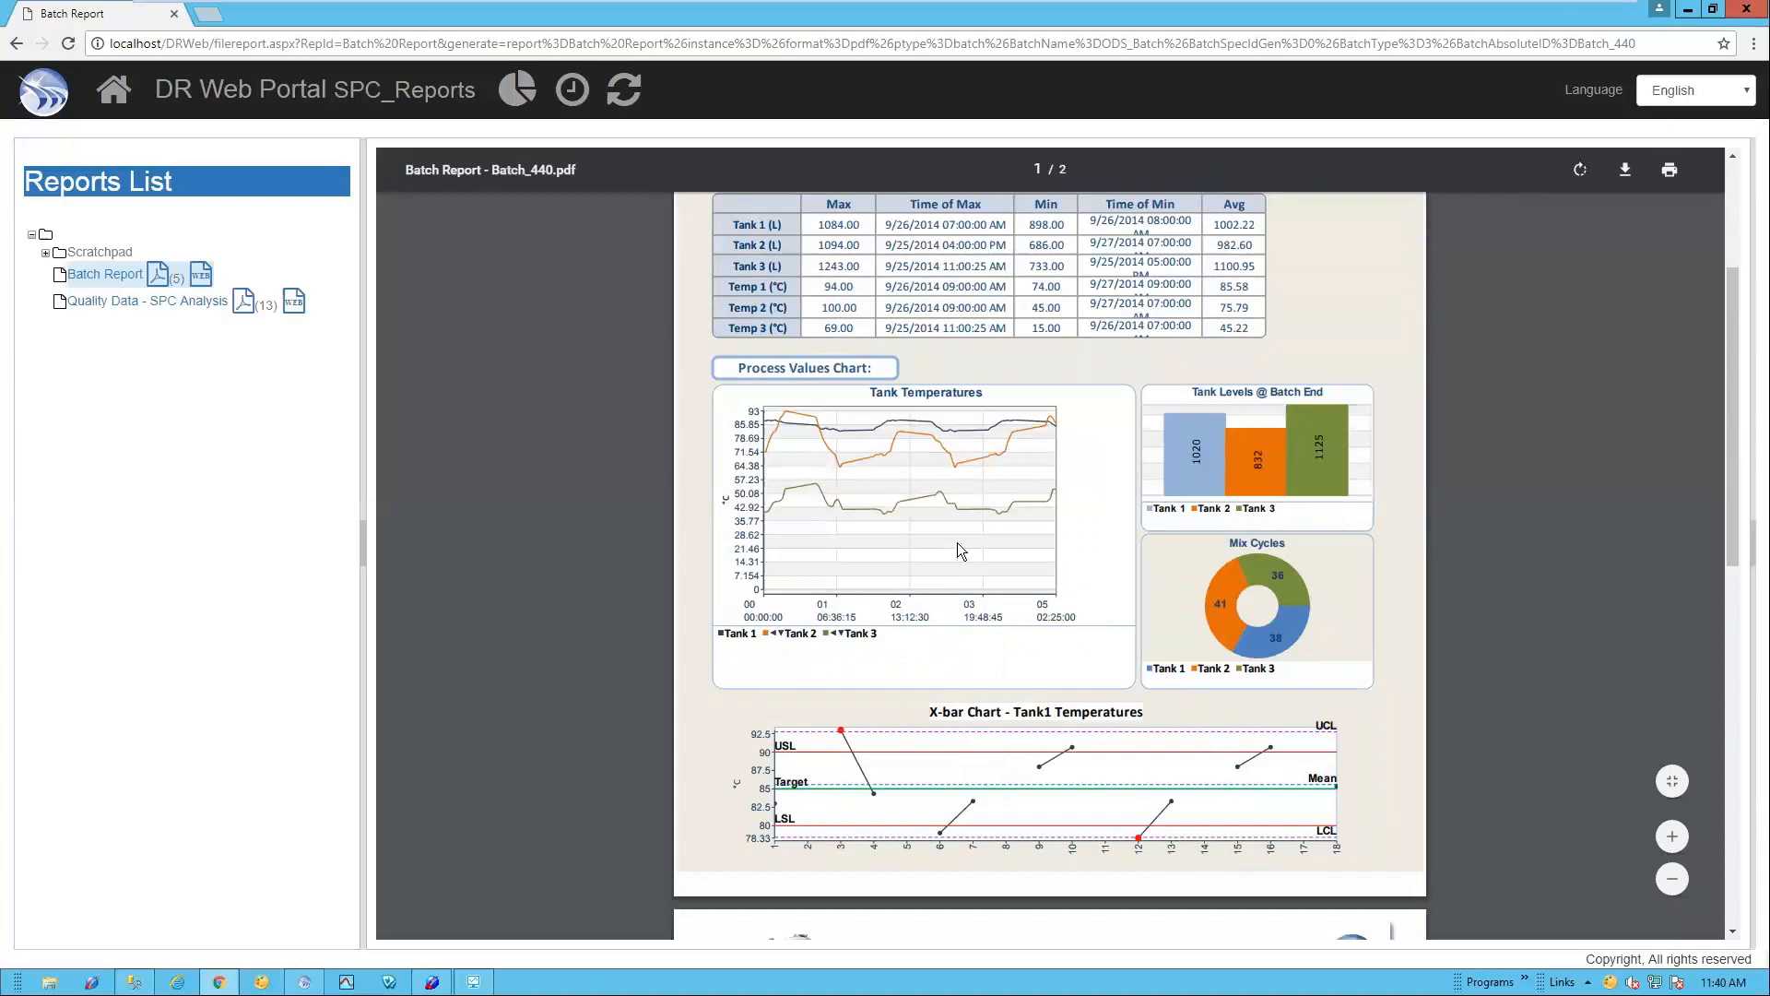
scroll(959, 551, "down", 3)
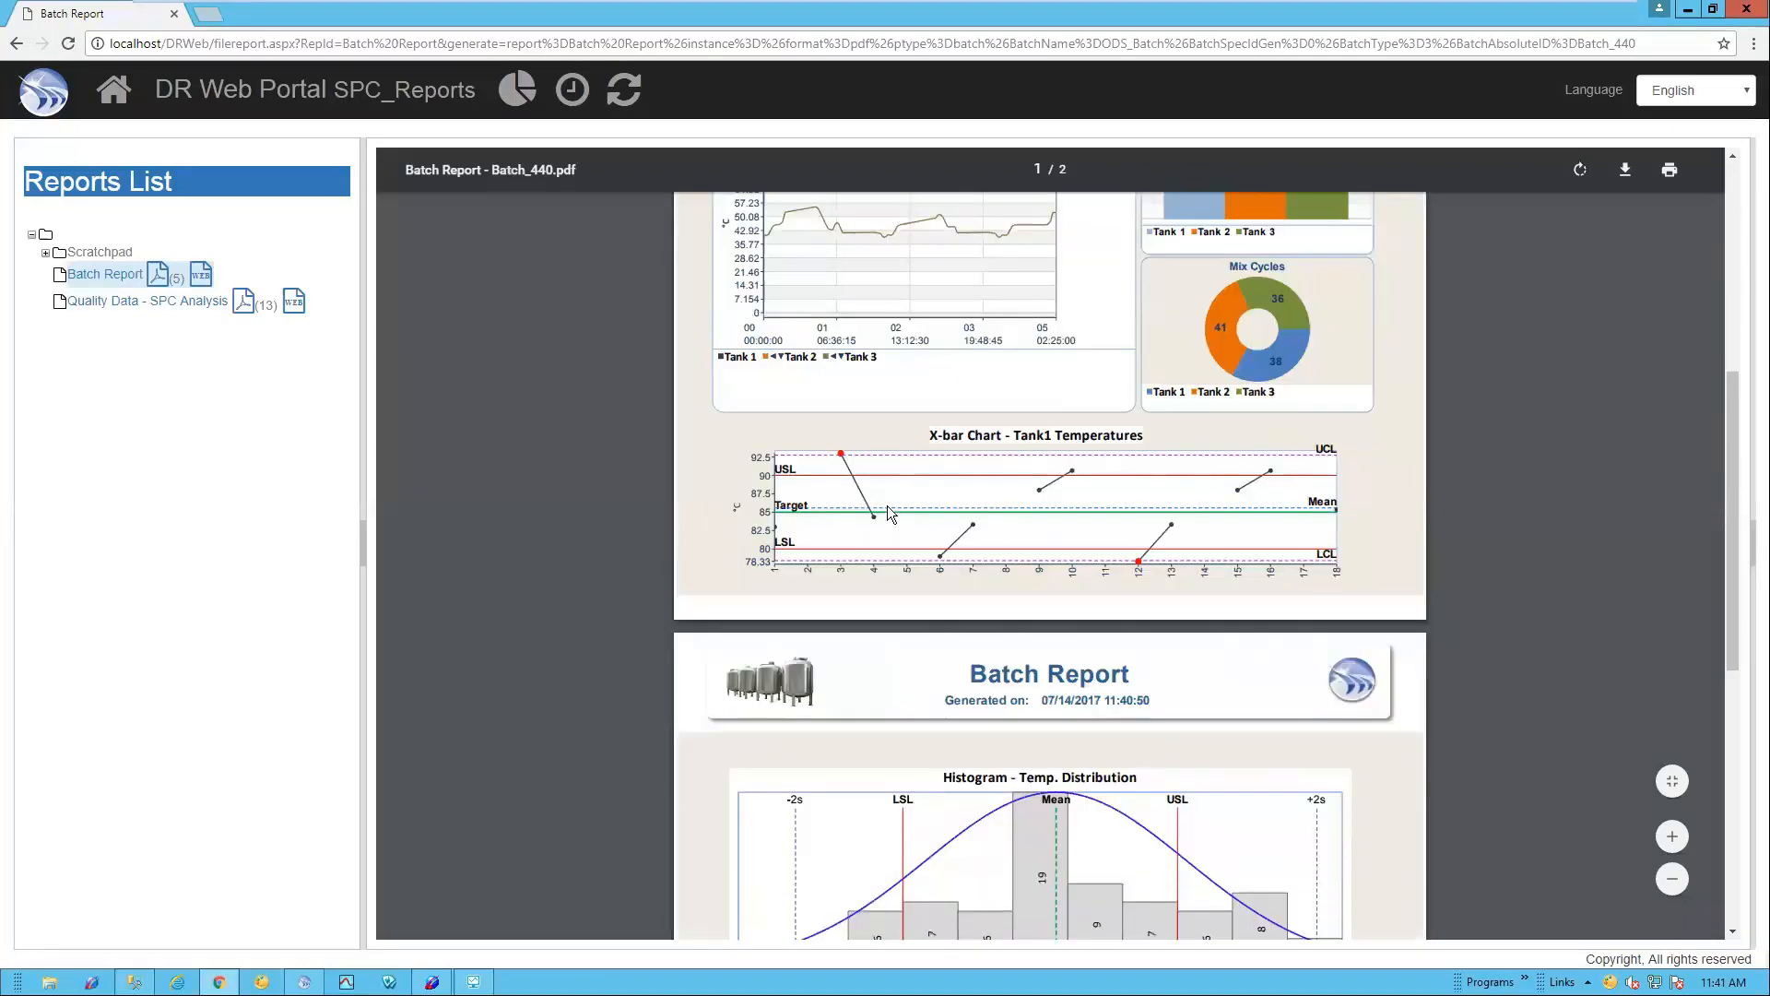
scroll(1031, 467, "up", 3)
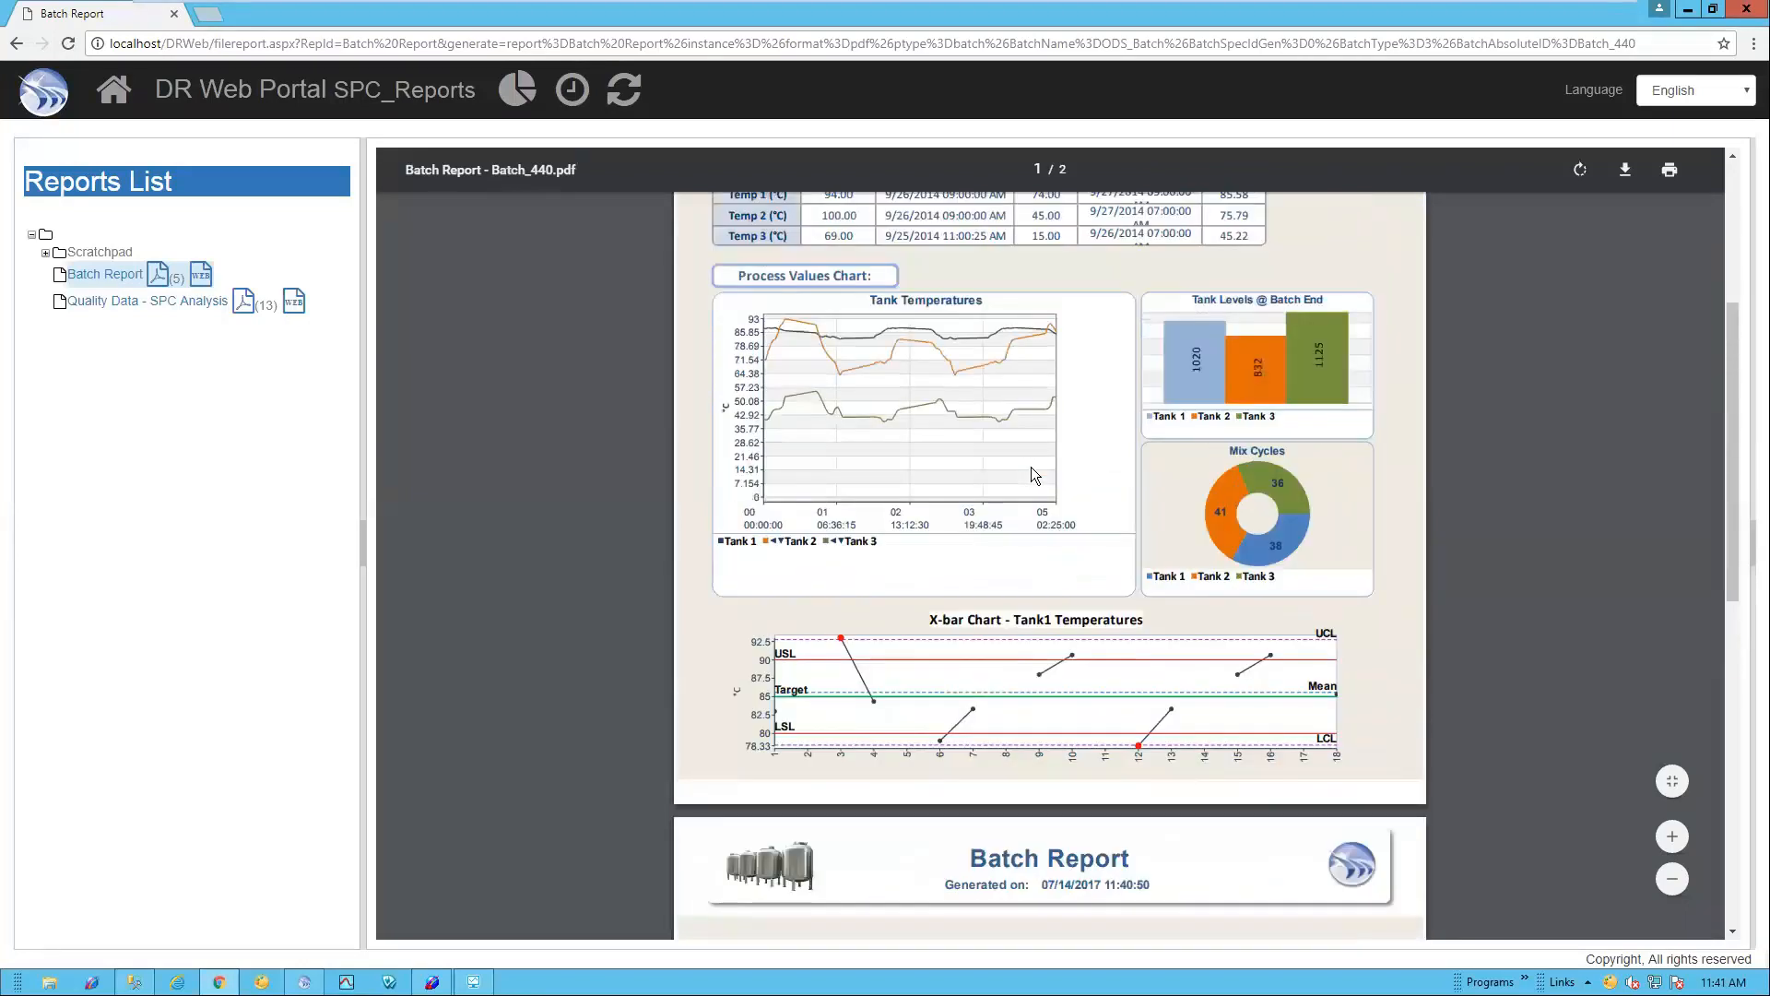
scroll(1031, 475, "up", 3)
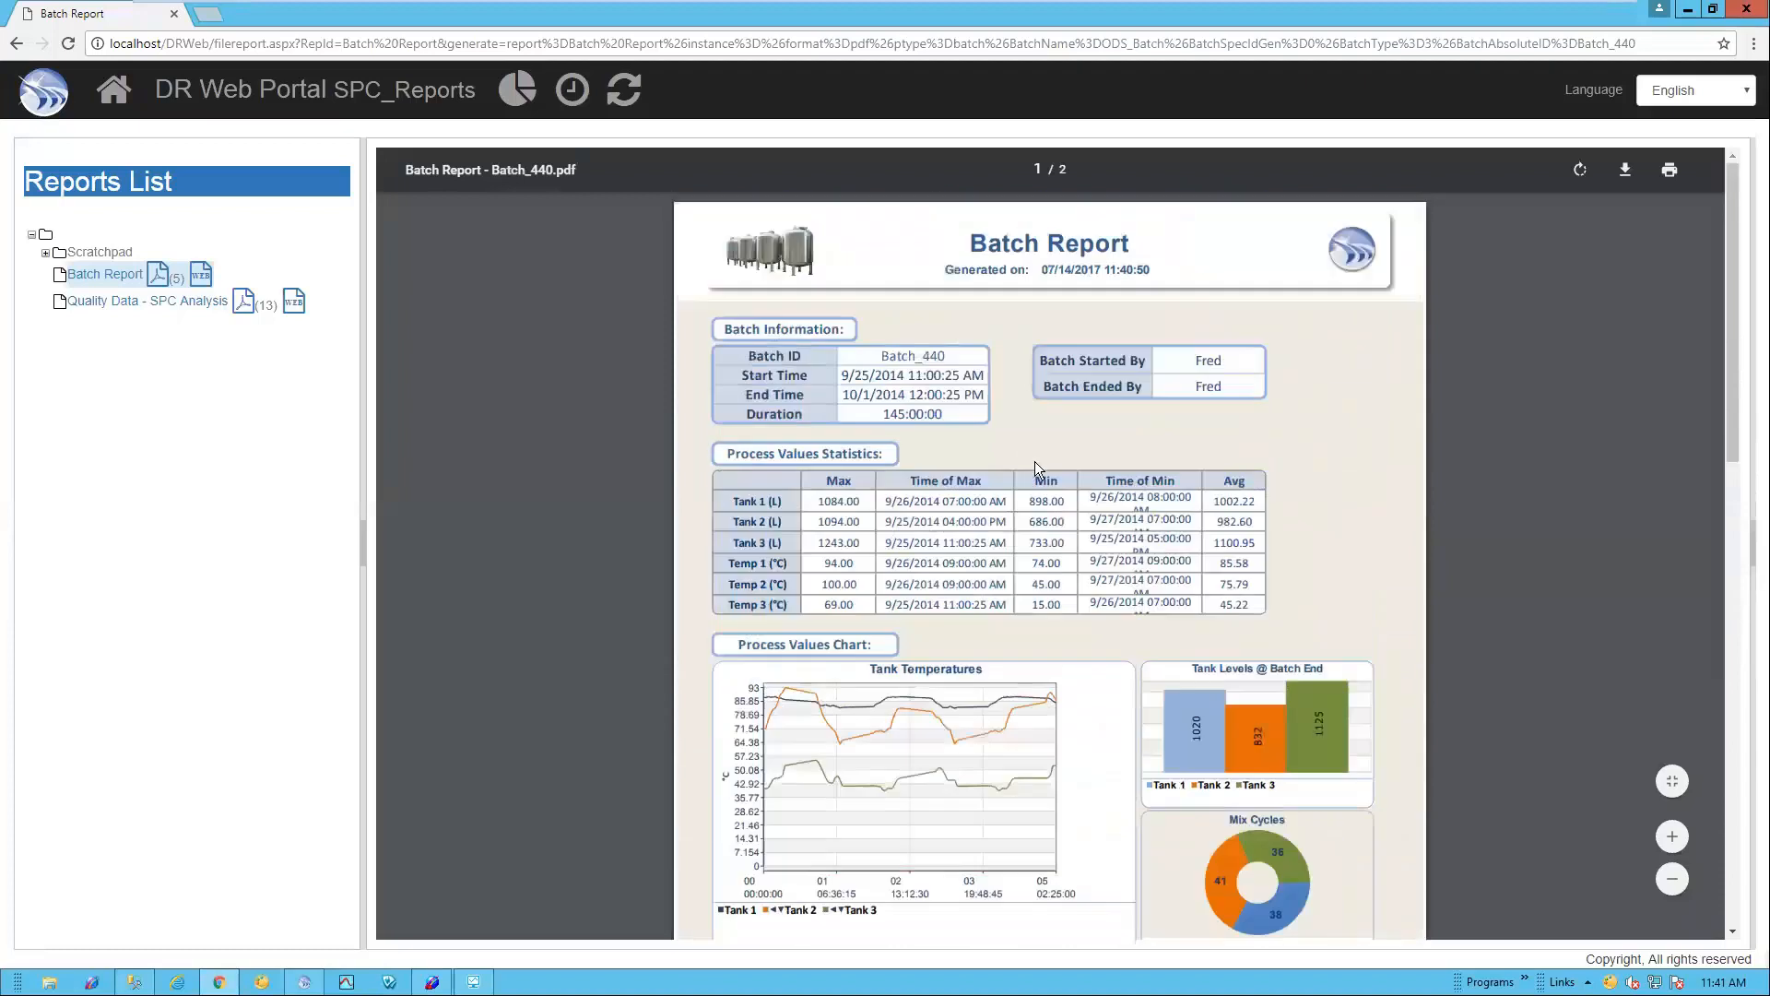
Step: Start another dynamic generation of the displayed report, again Batch Based with the Absolute batch ID mode
left_click(572, 90)
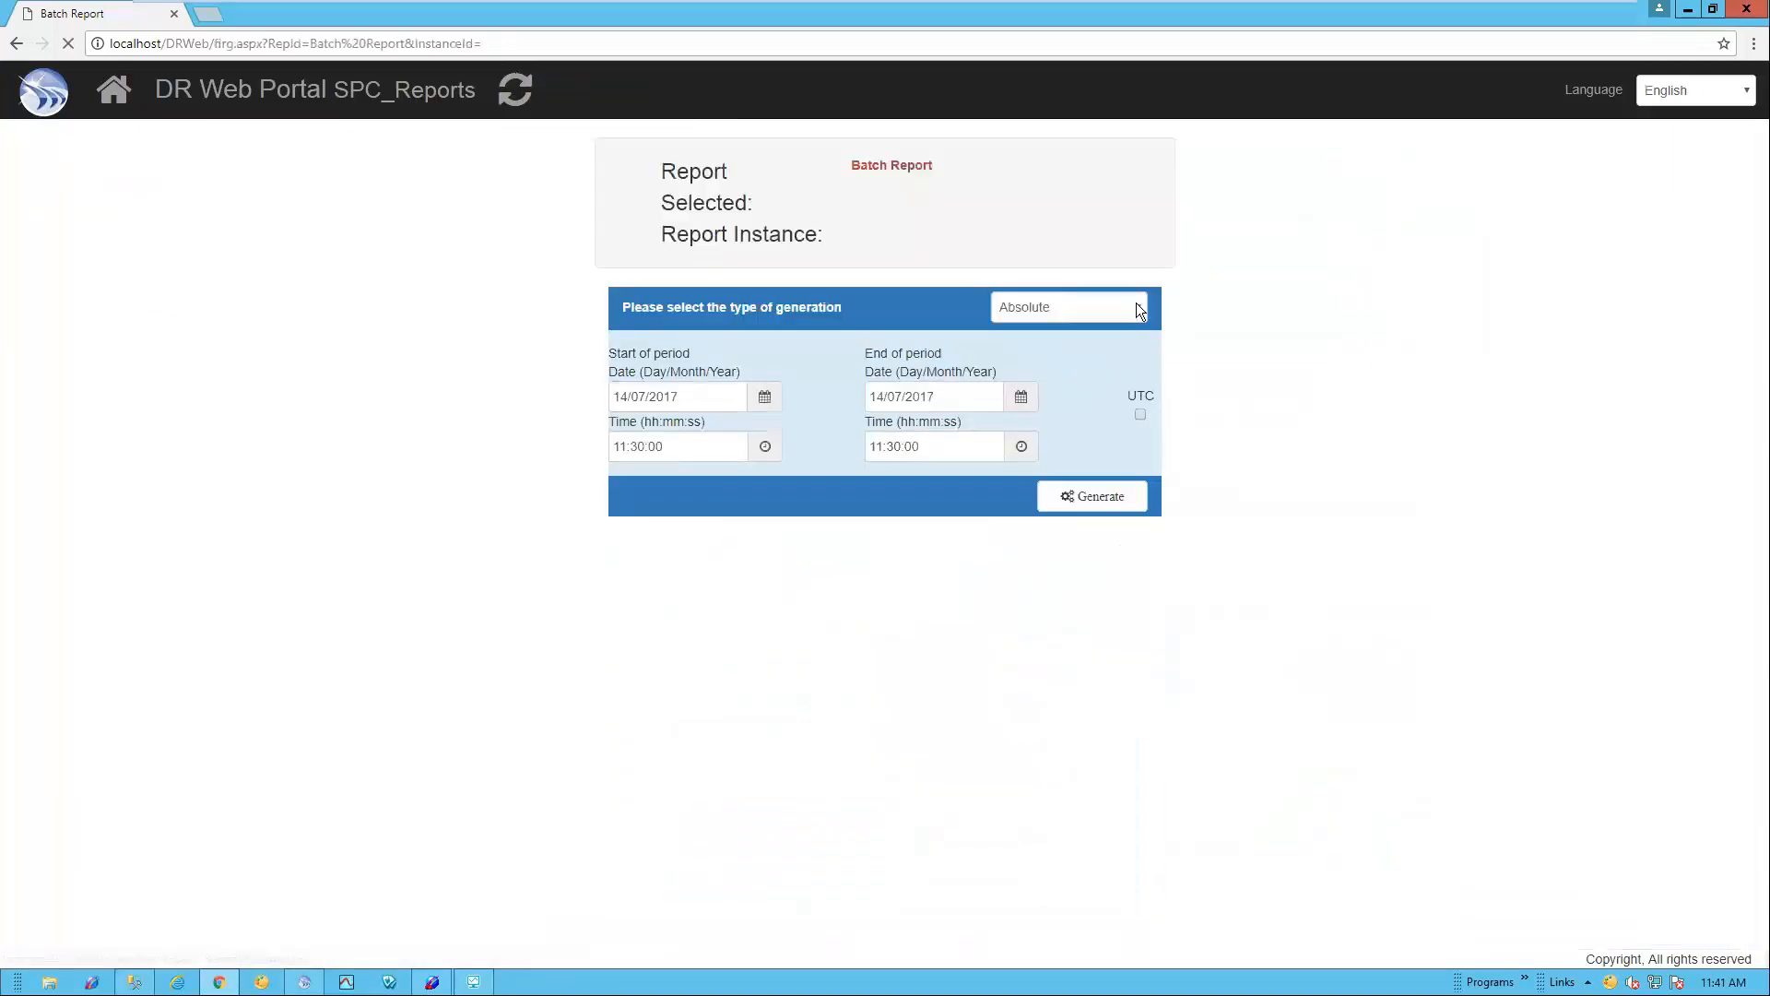
left_click(1140, 310)
left_click(1051, 395)
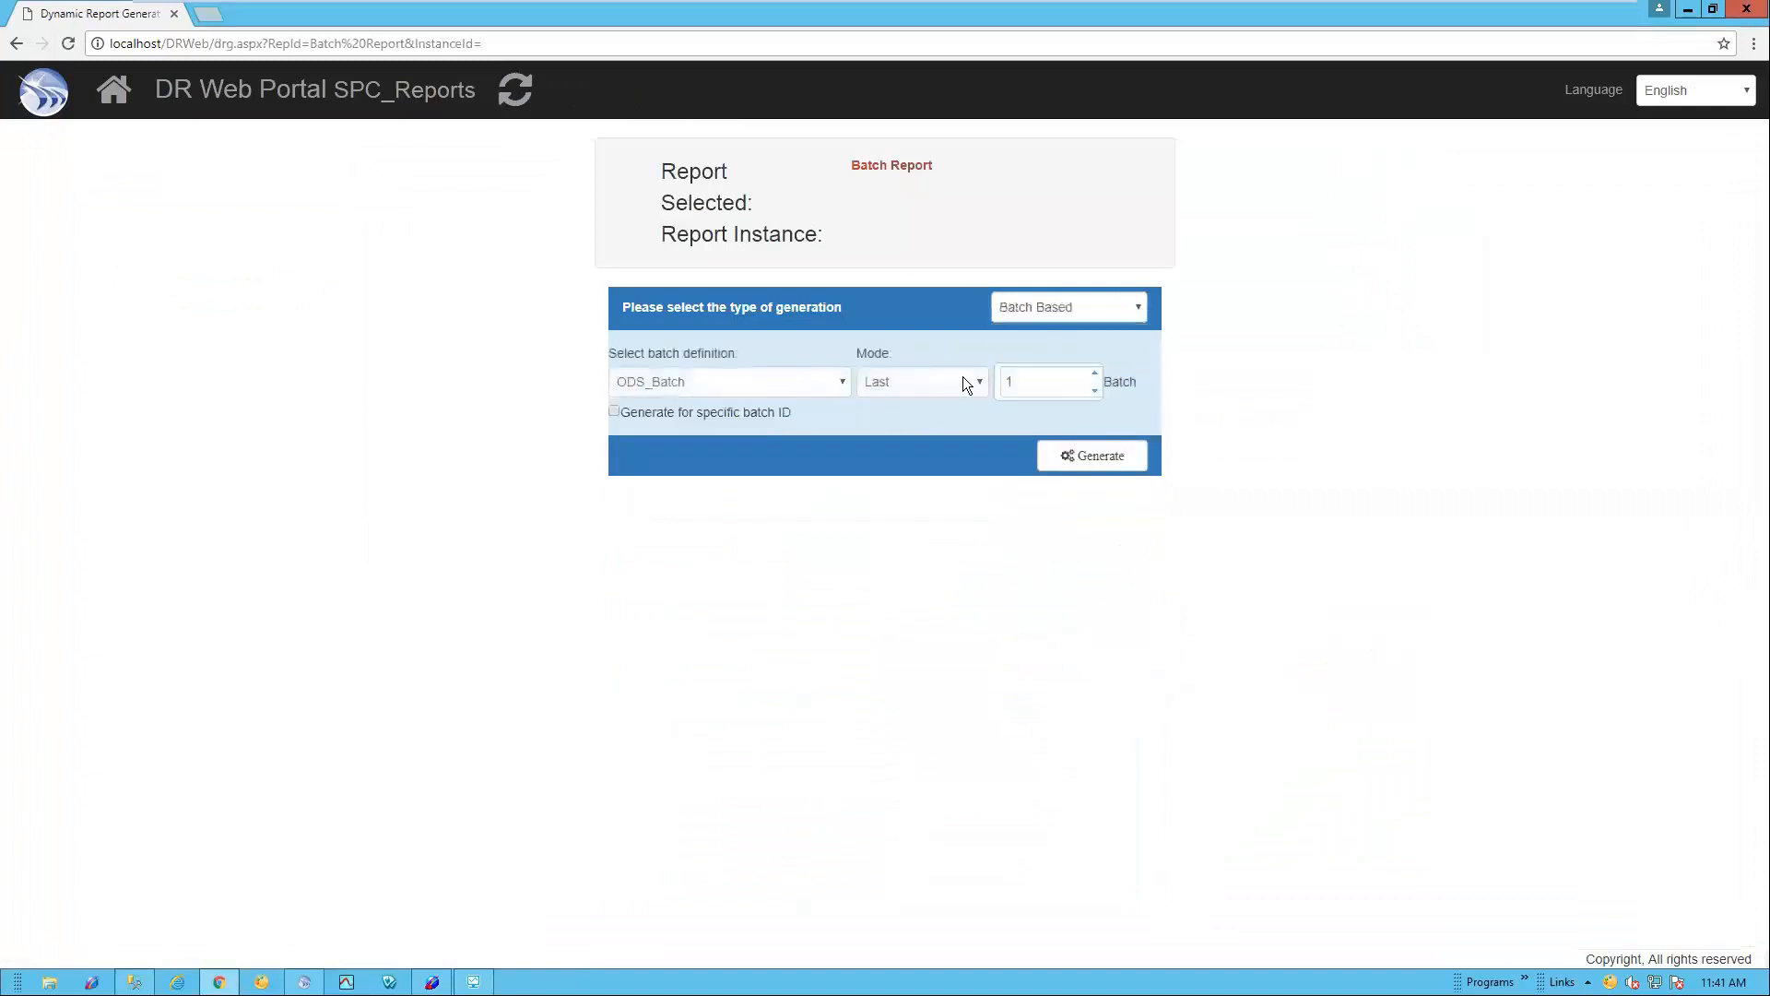
left_click(979, 379)
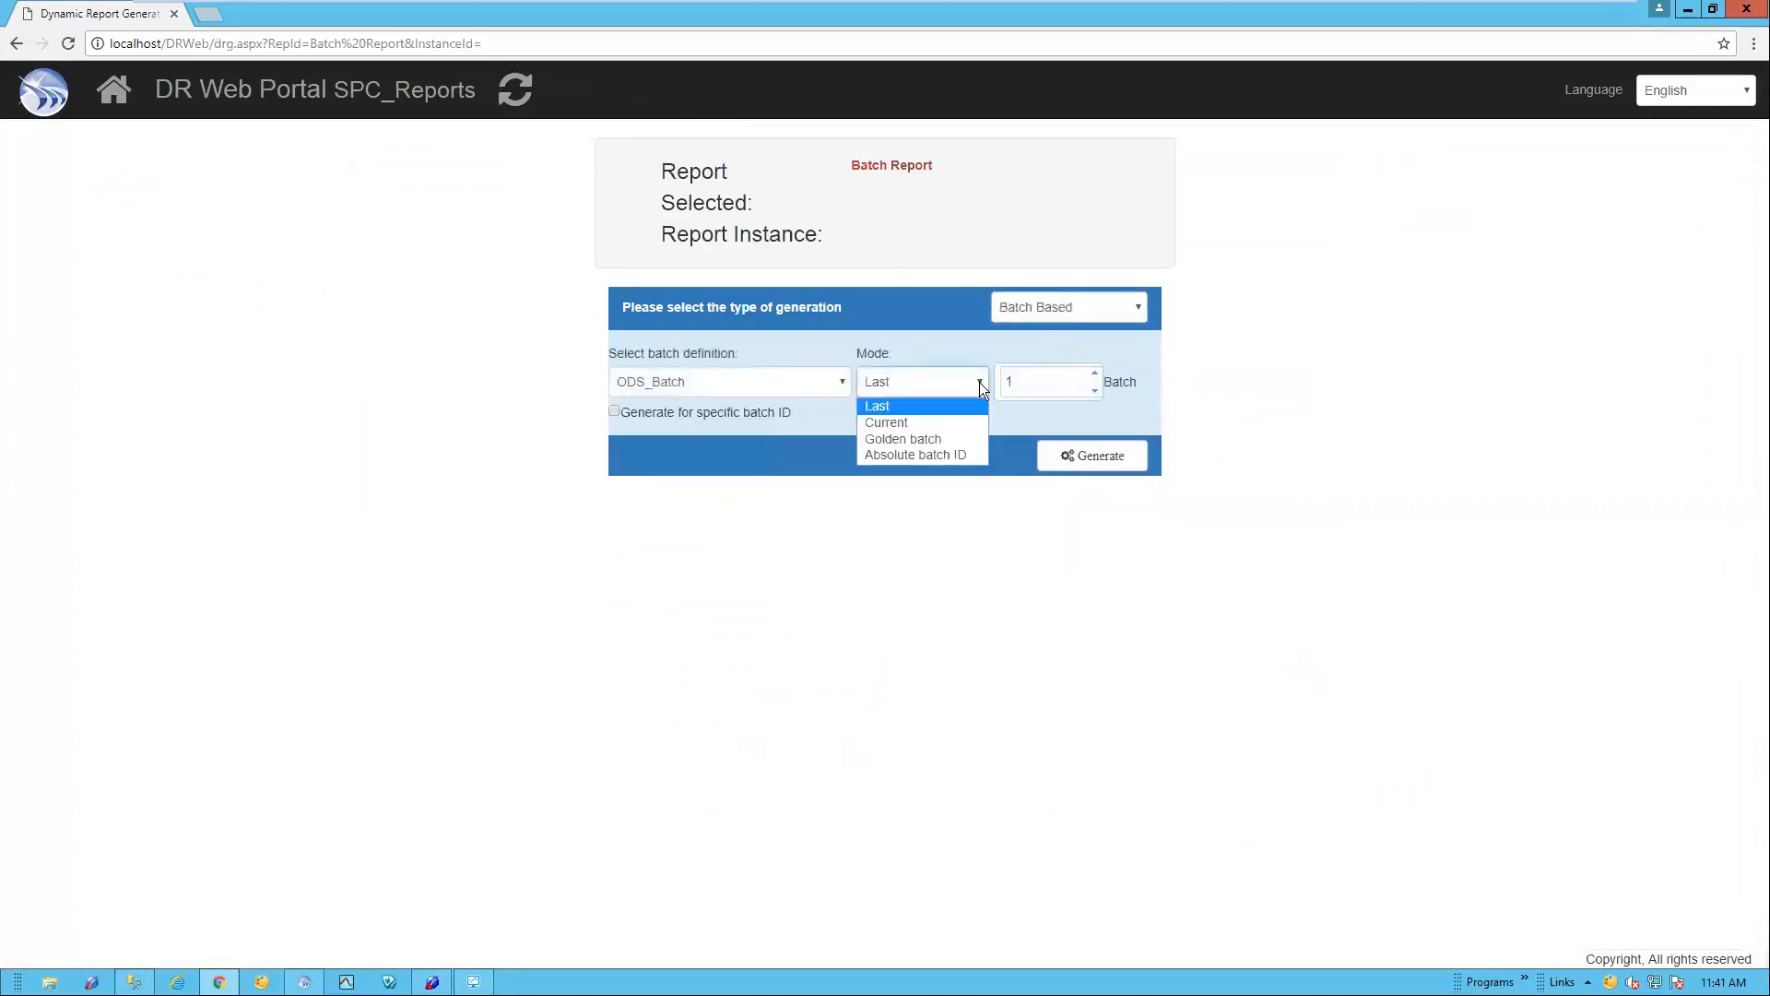
left_click(944, 457)
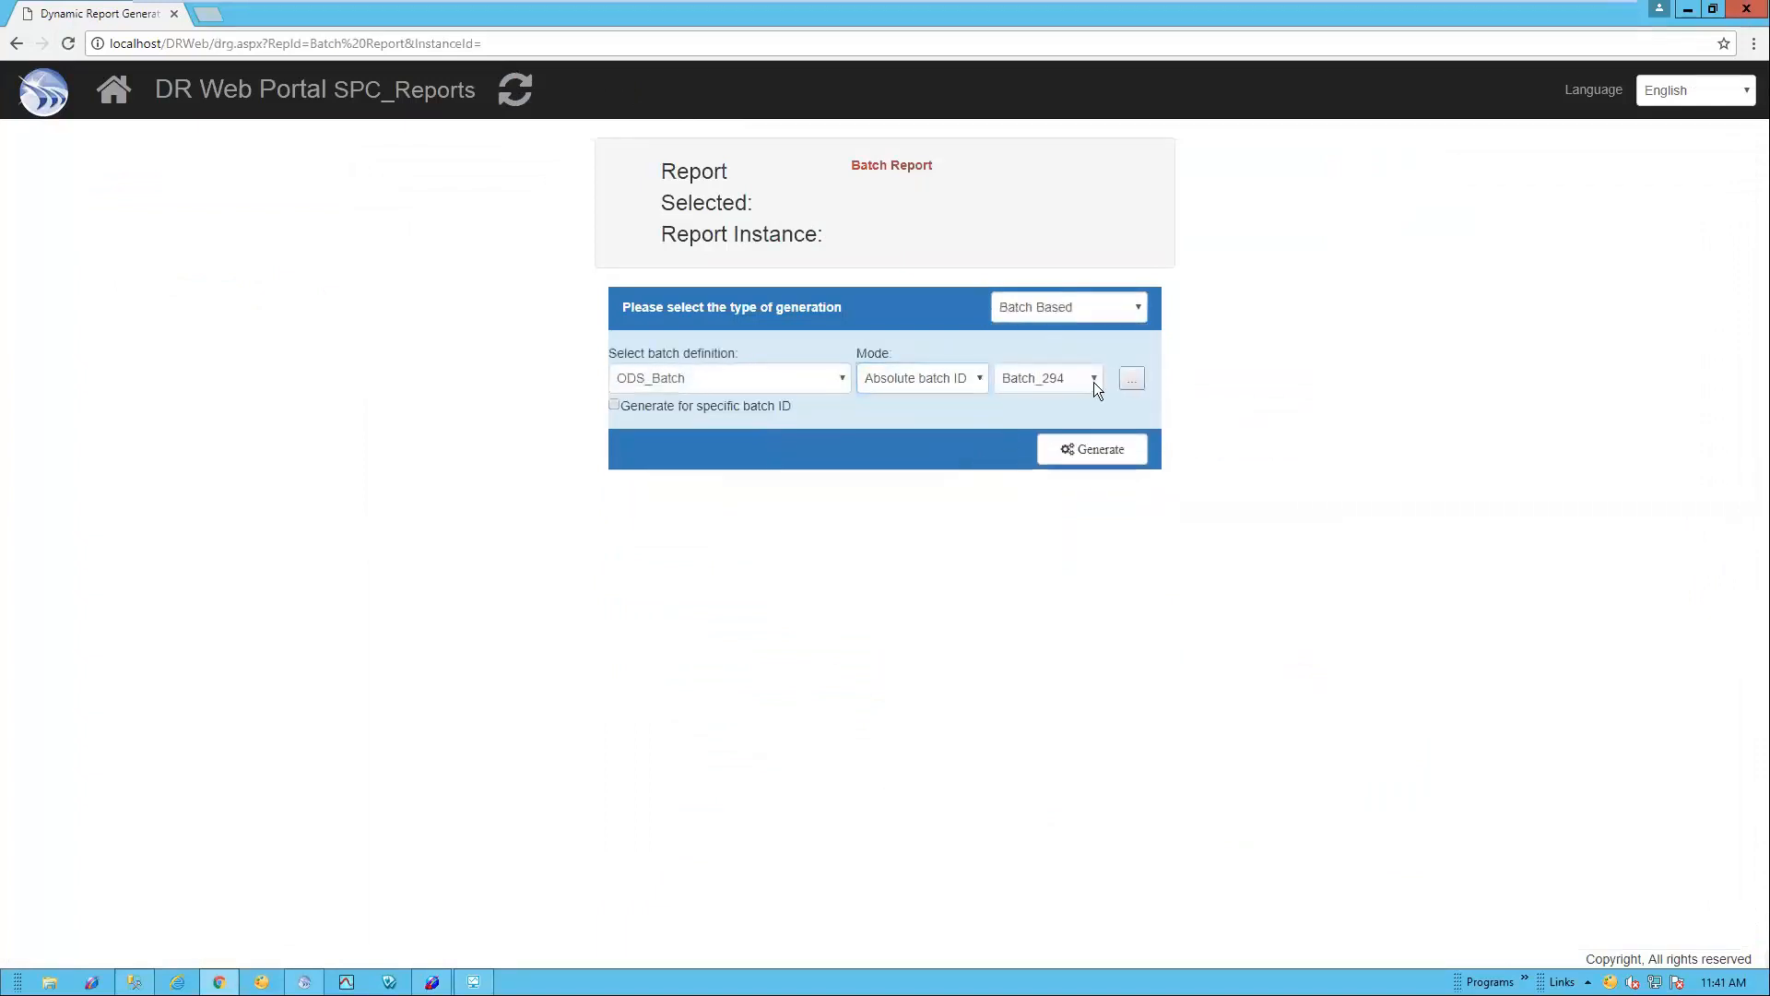
Step: Select Batch_550 as the batch and generate the Batch Report for it
left_click(1094, 382)
scroll(1092, 479, "down", 10)
left_click_drag(1092, 520, 1101, 638)
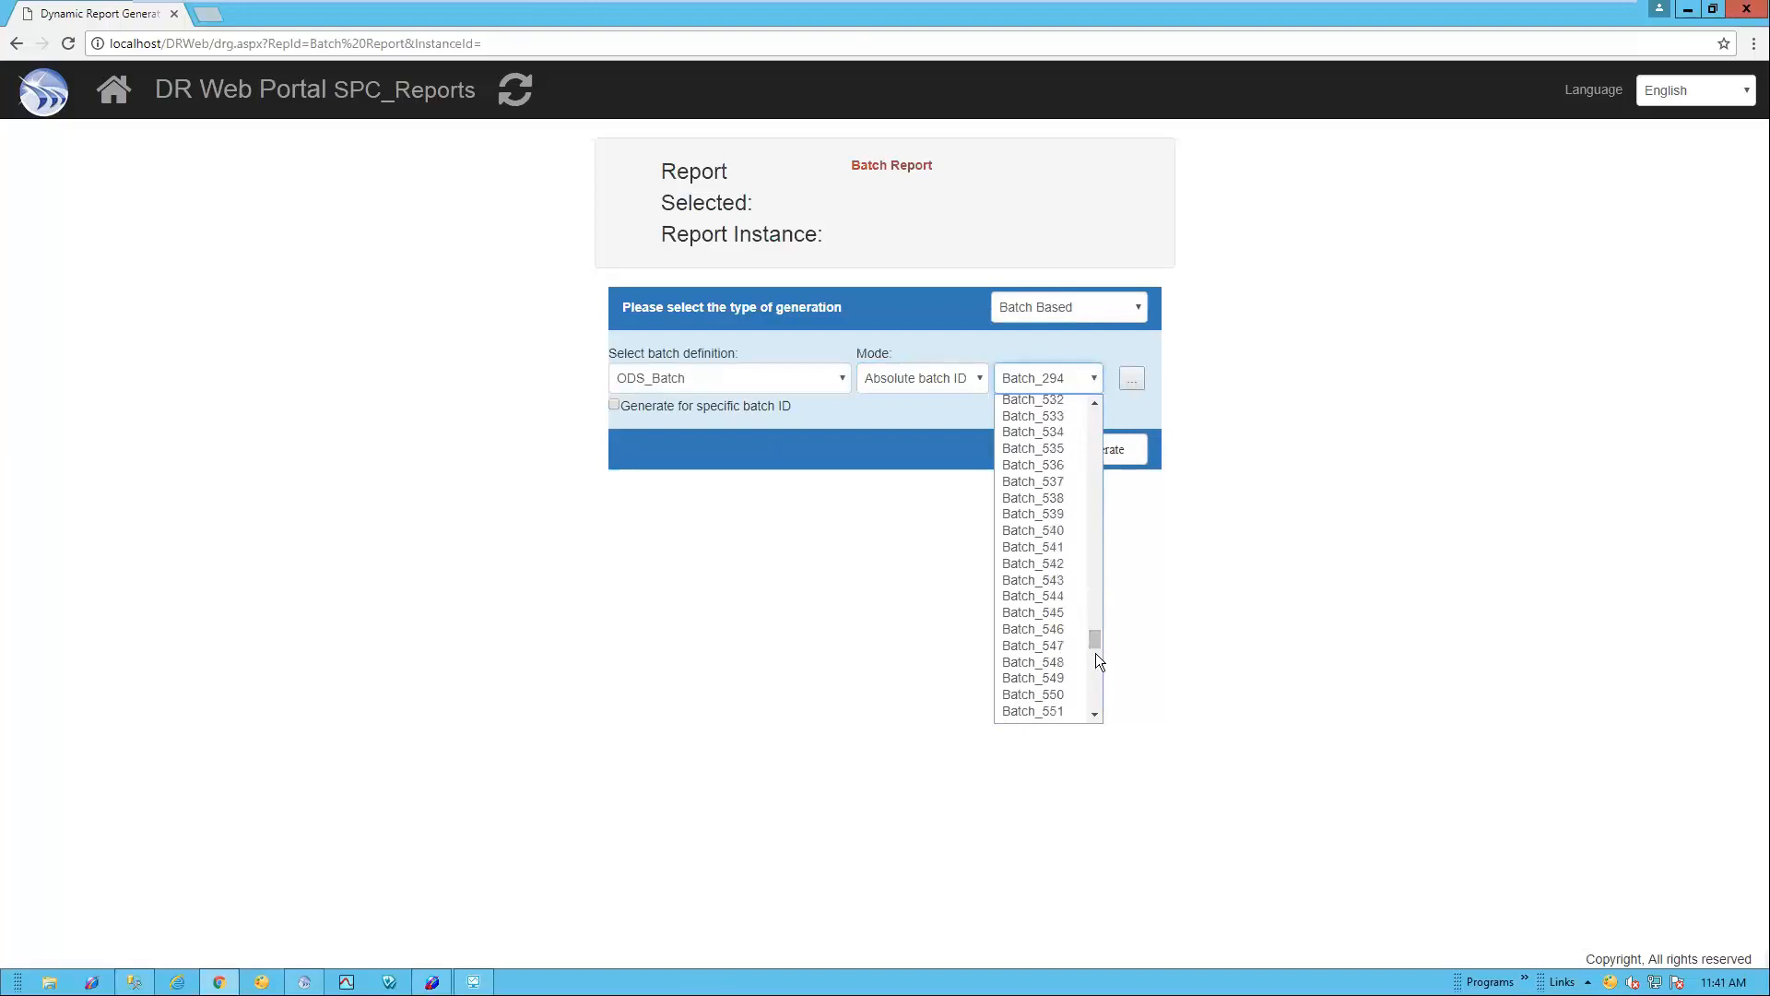
left_click(1058, 694)
left_click(1118, 456)
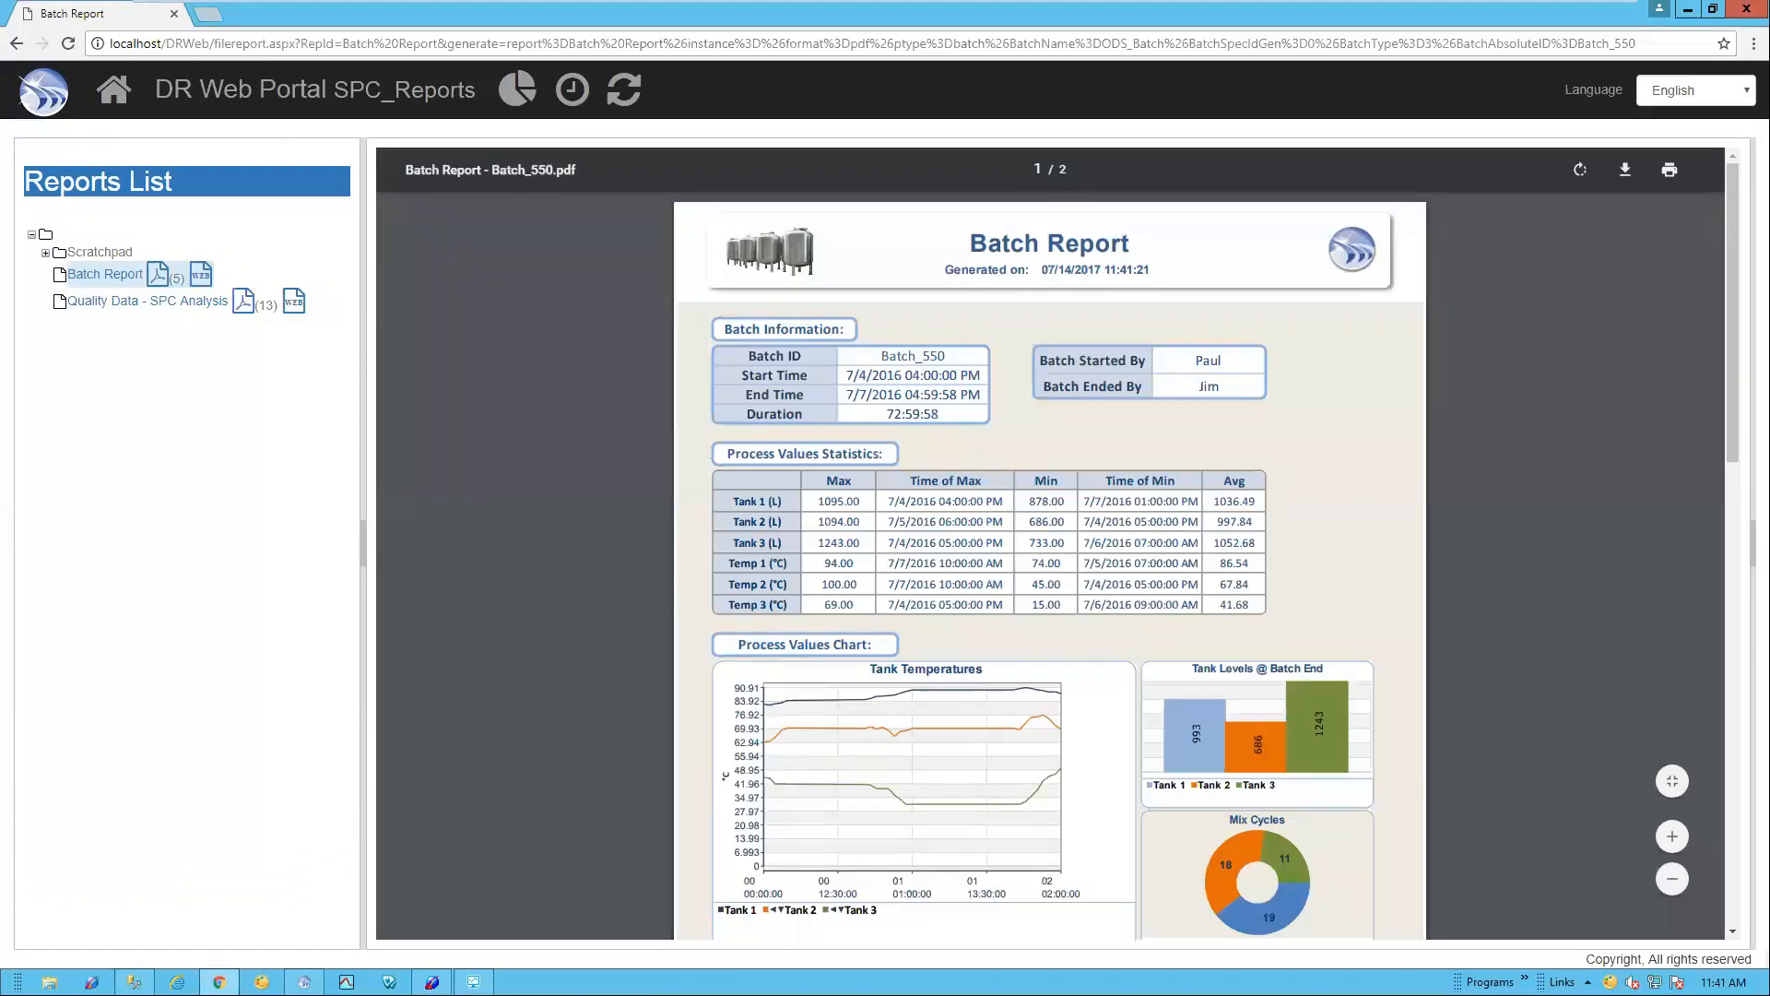
Step: Examine the Batch_550 report's batch information, X-bar chart and temperature distribution histogram
scroll(985, 735, "down", 3)
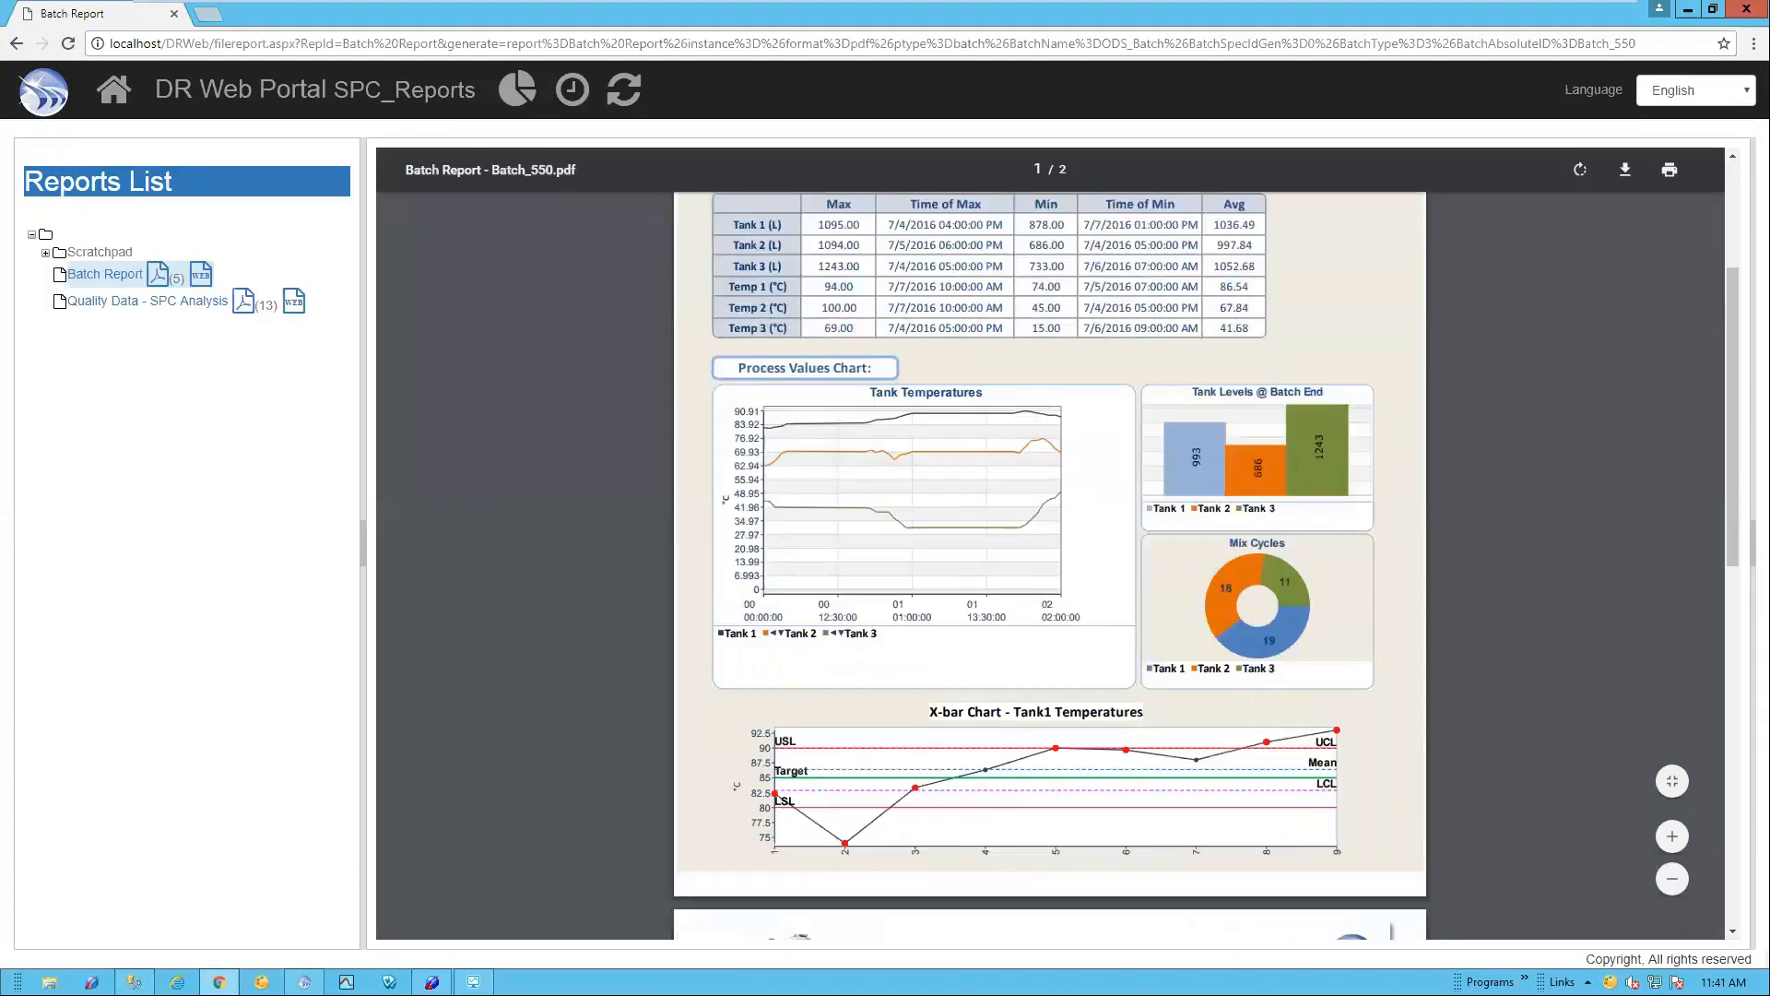
scroll(965, 782, "down", 4)
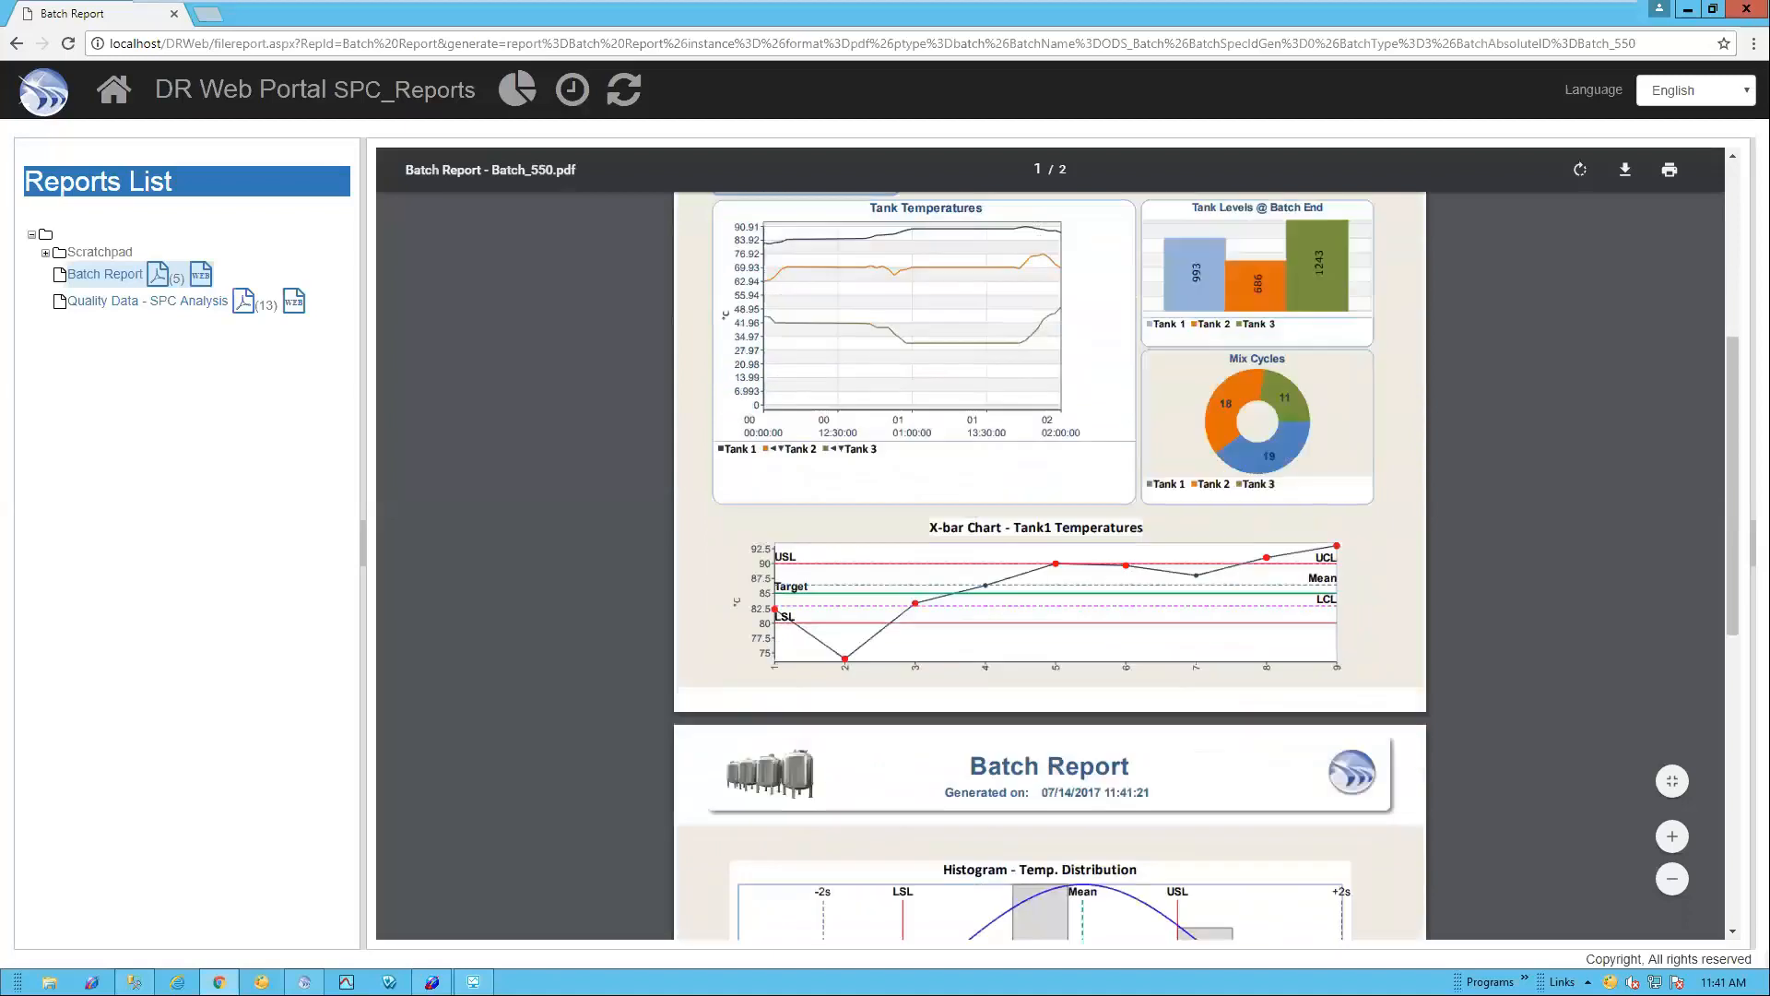
scroll(1057, 664, "down", 2)
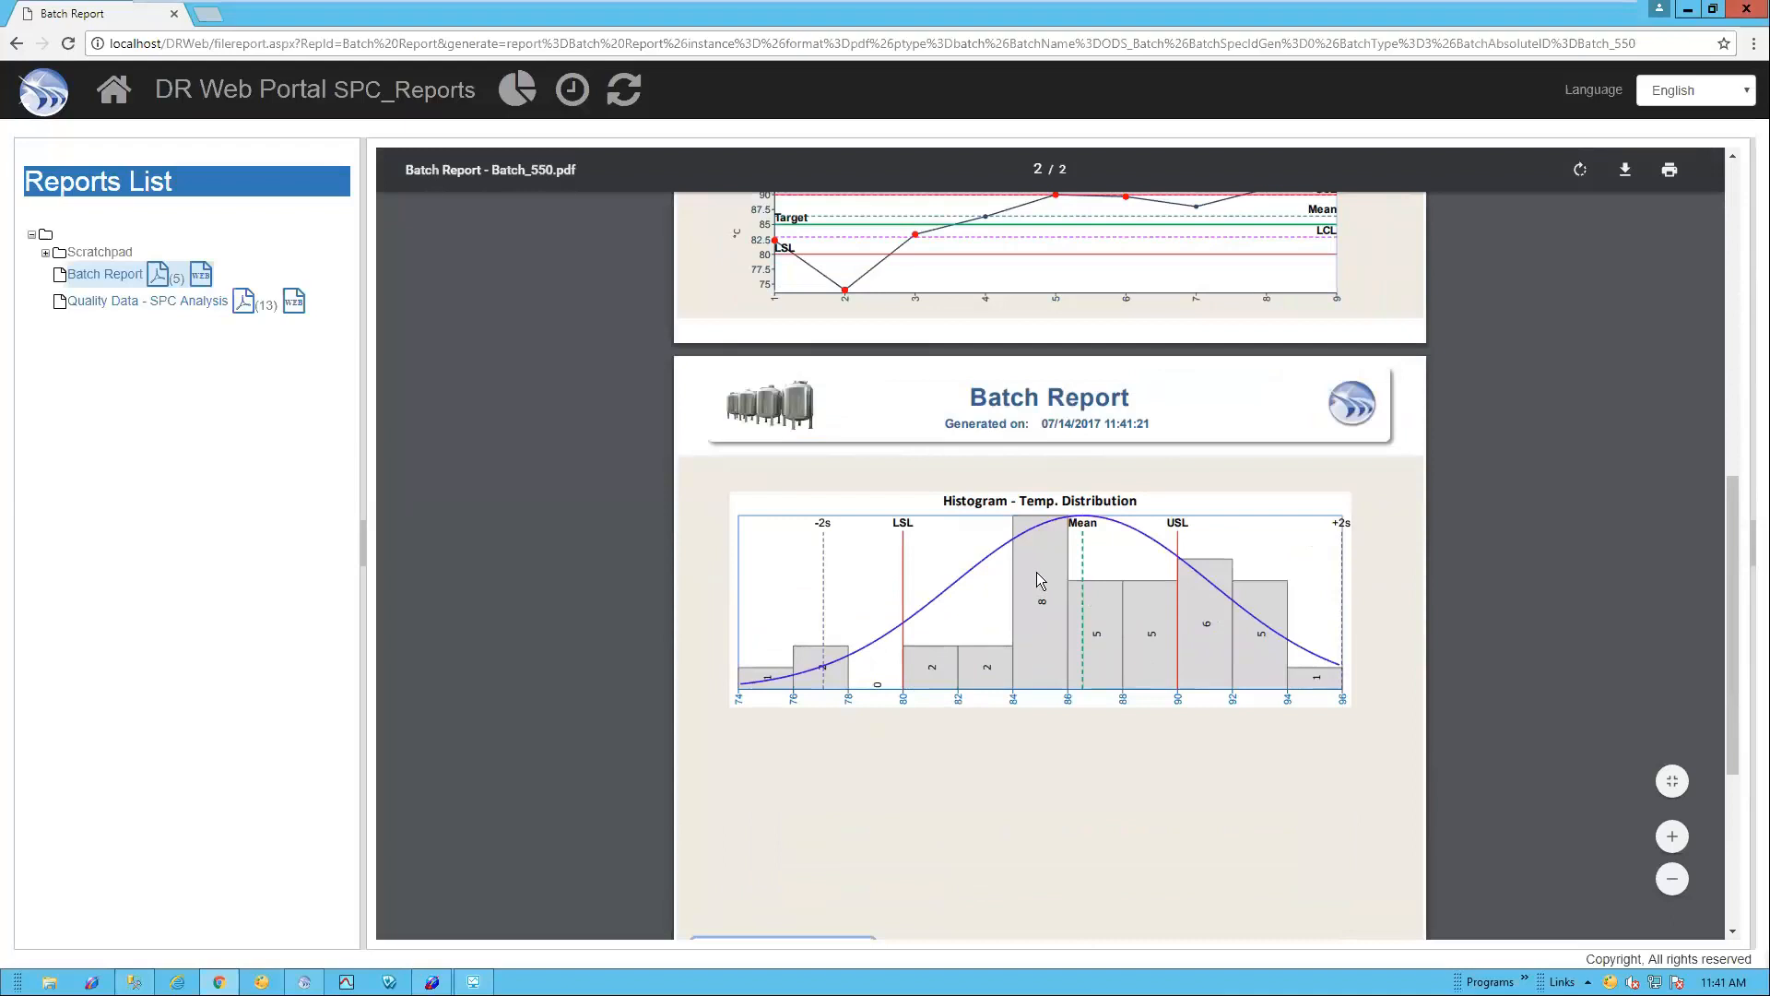
scroll(1052, 581, "up", 7)
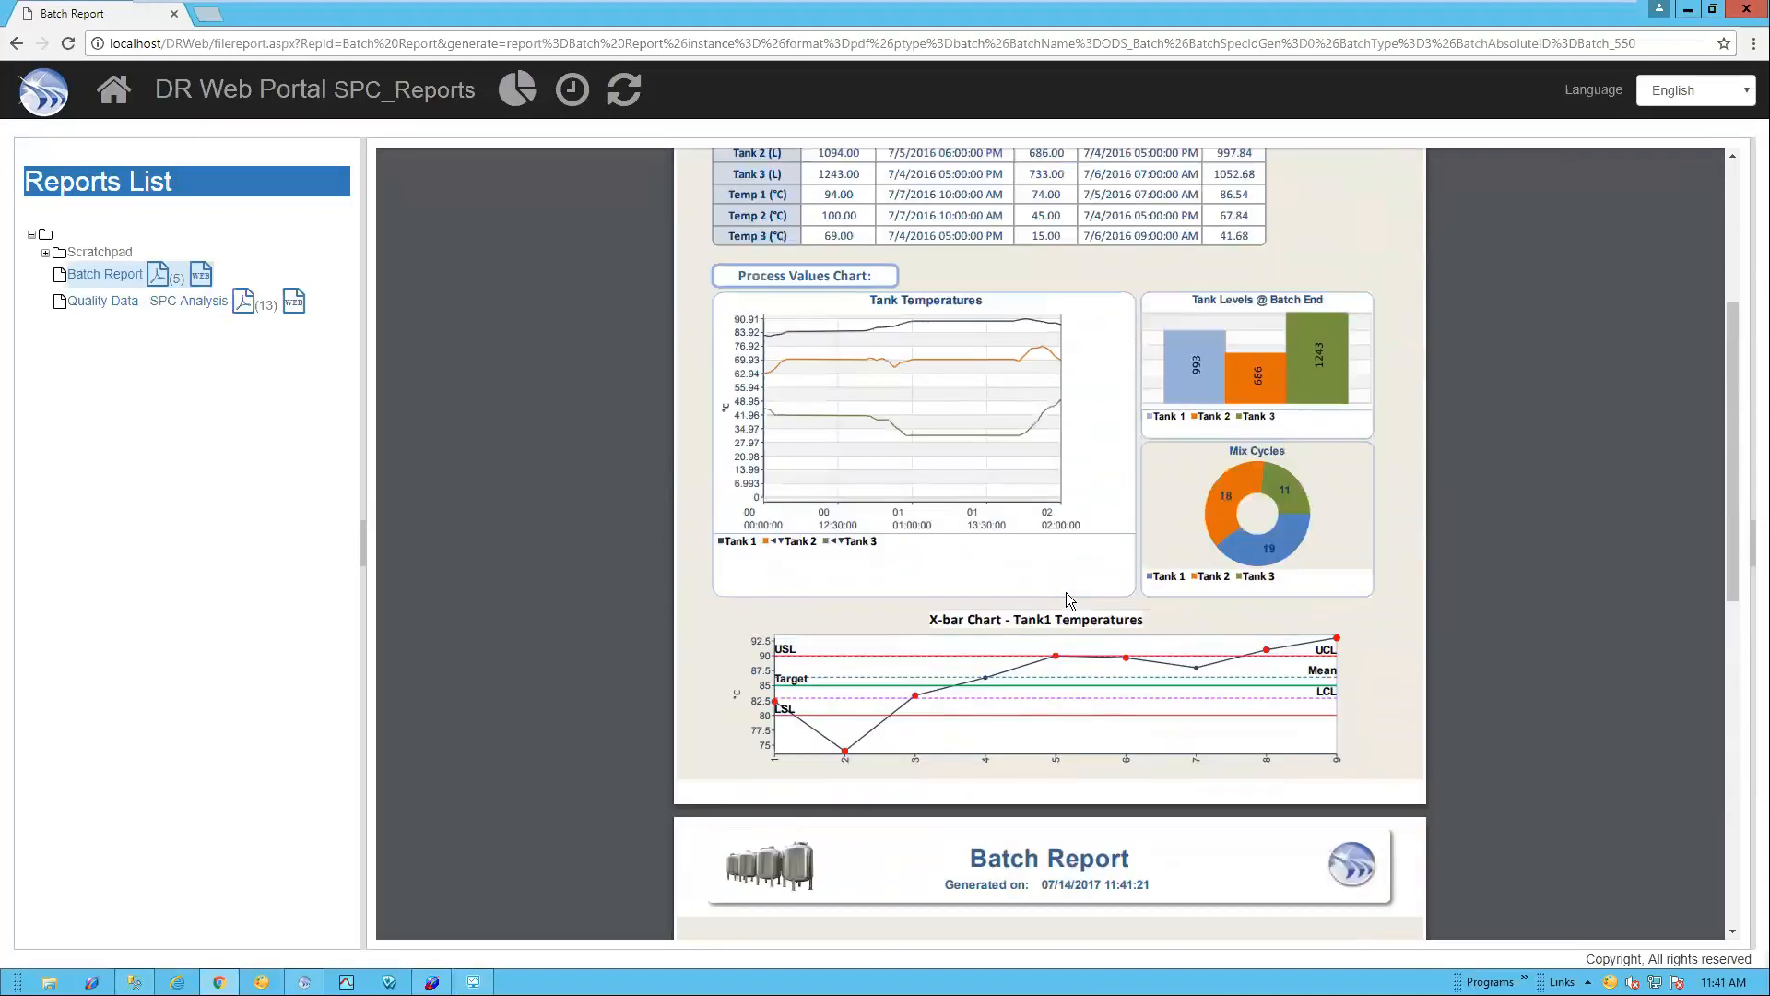
scroll(1054, 595, "up", 2)
scroll(1054, 595, "down", 5)
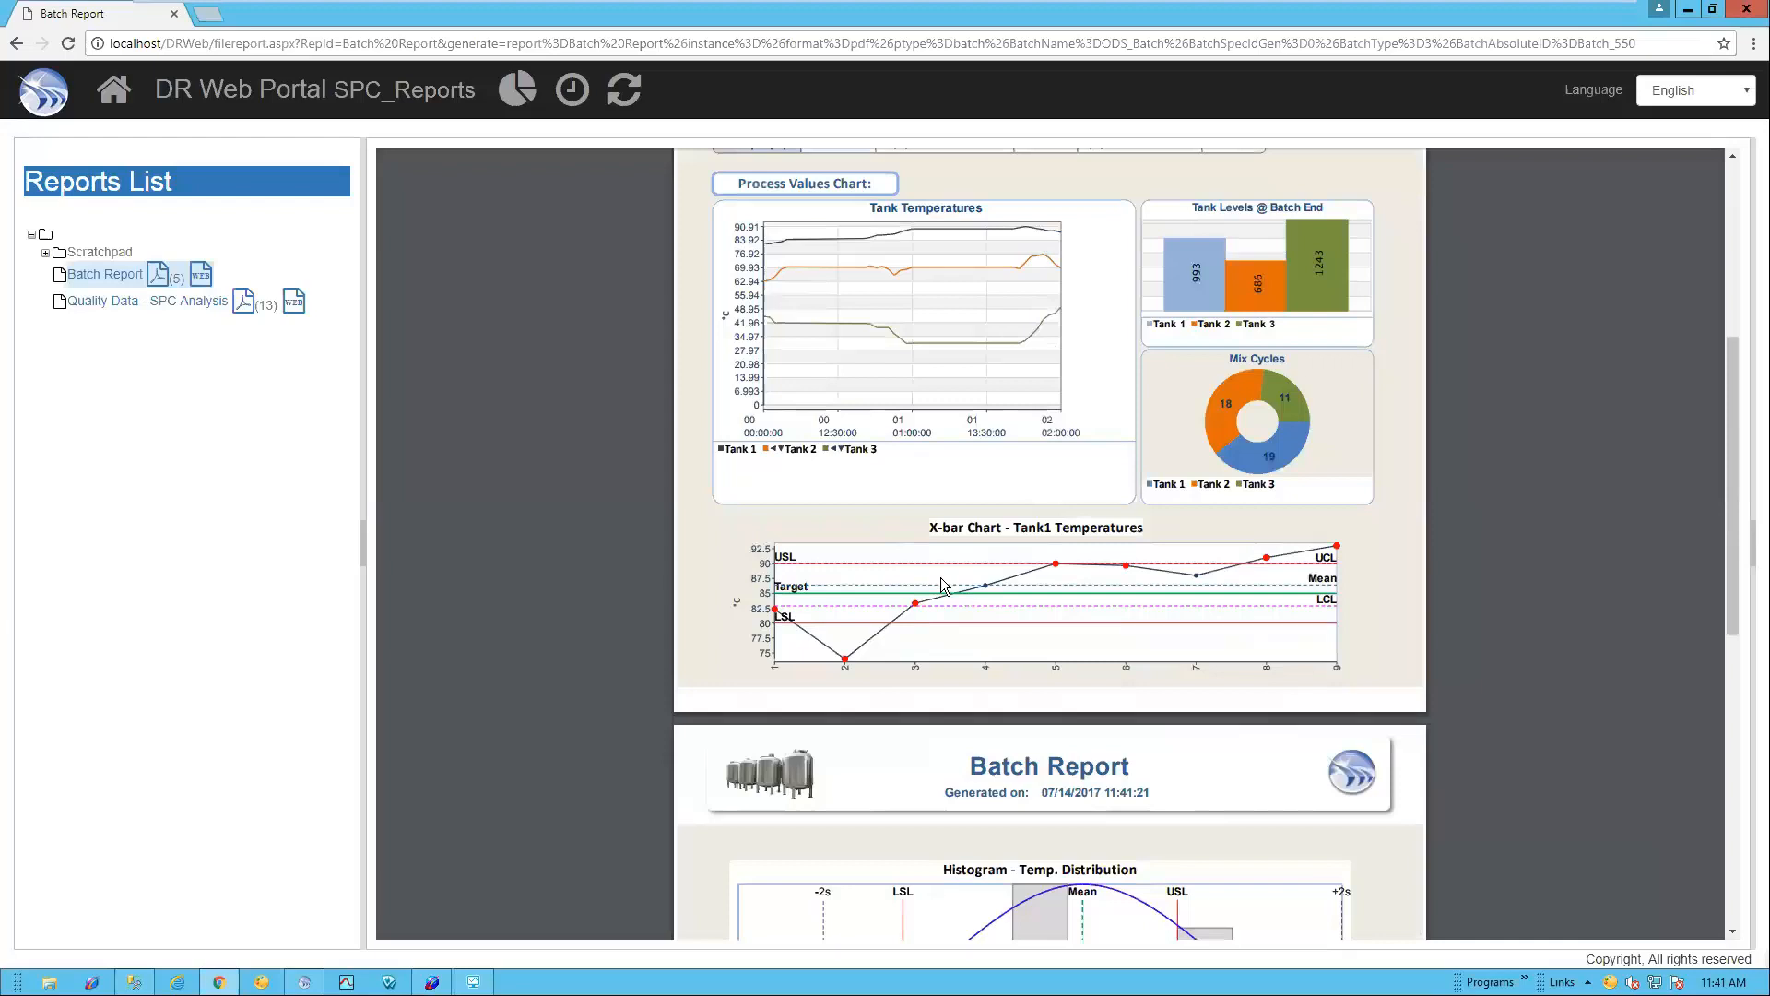
scroll(936, 461, "up", 5)
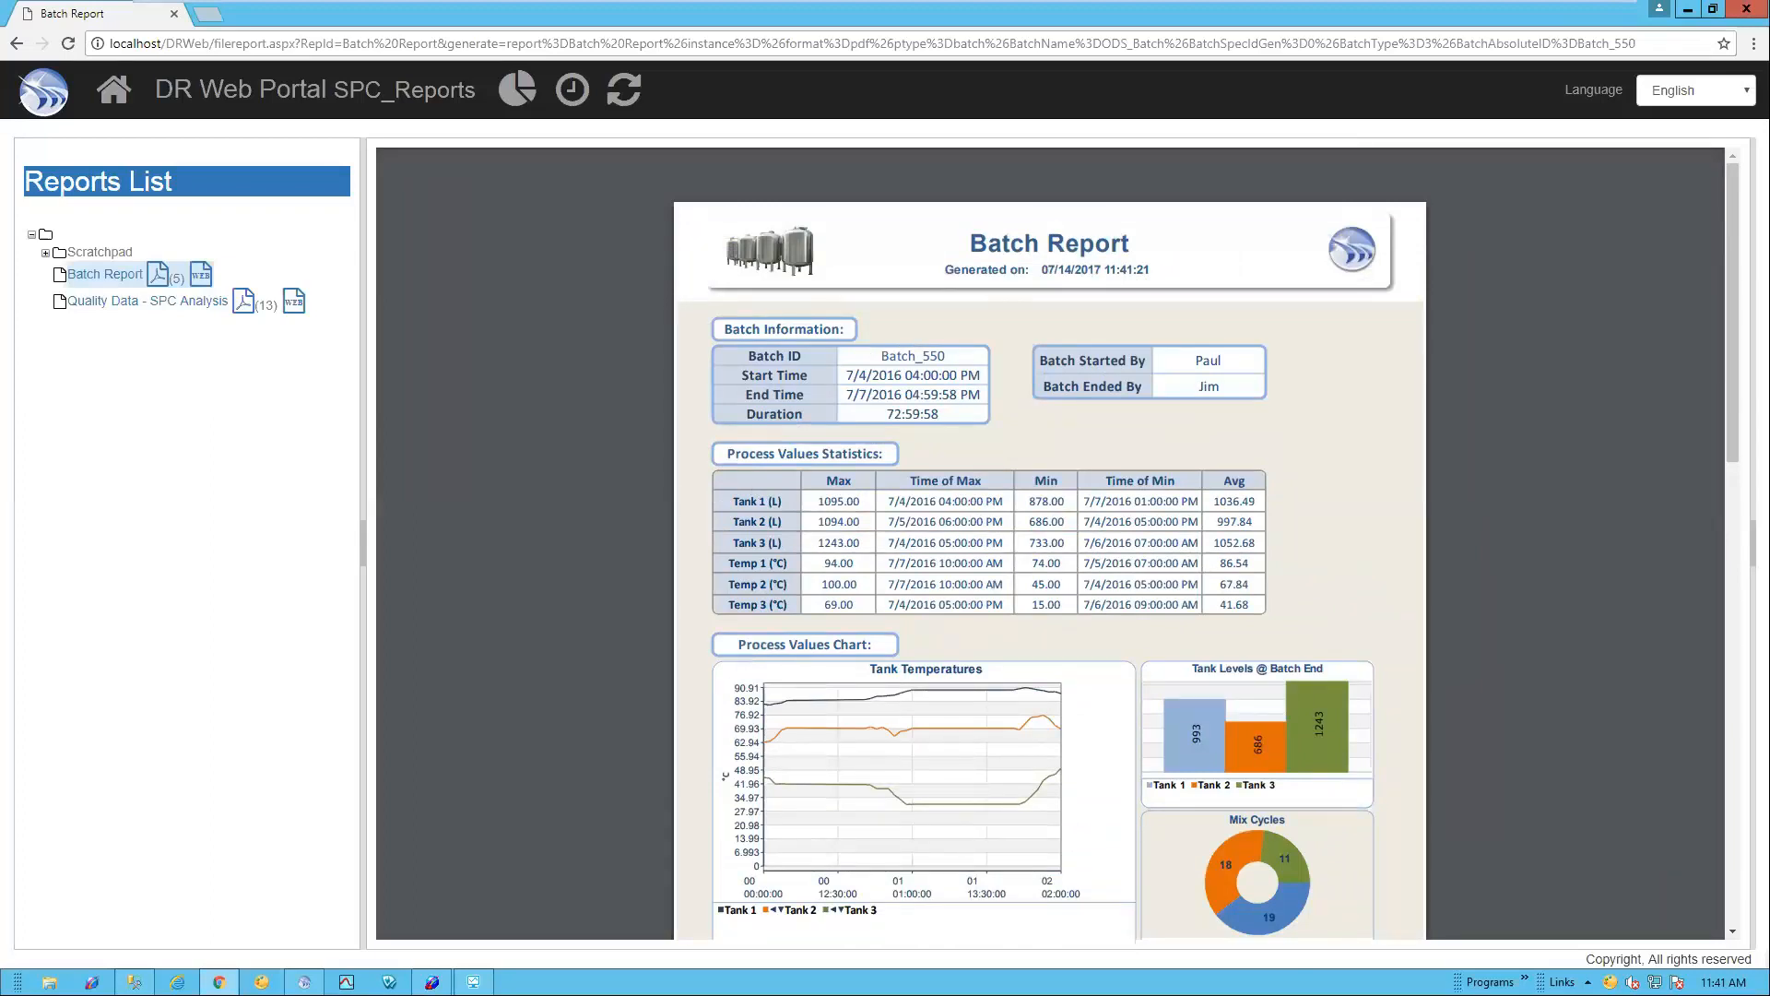
mouse_move(1577, 153)
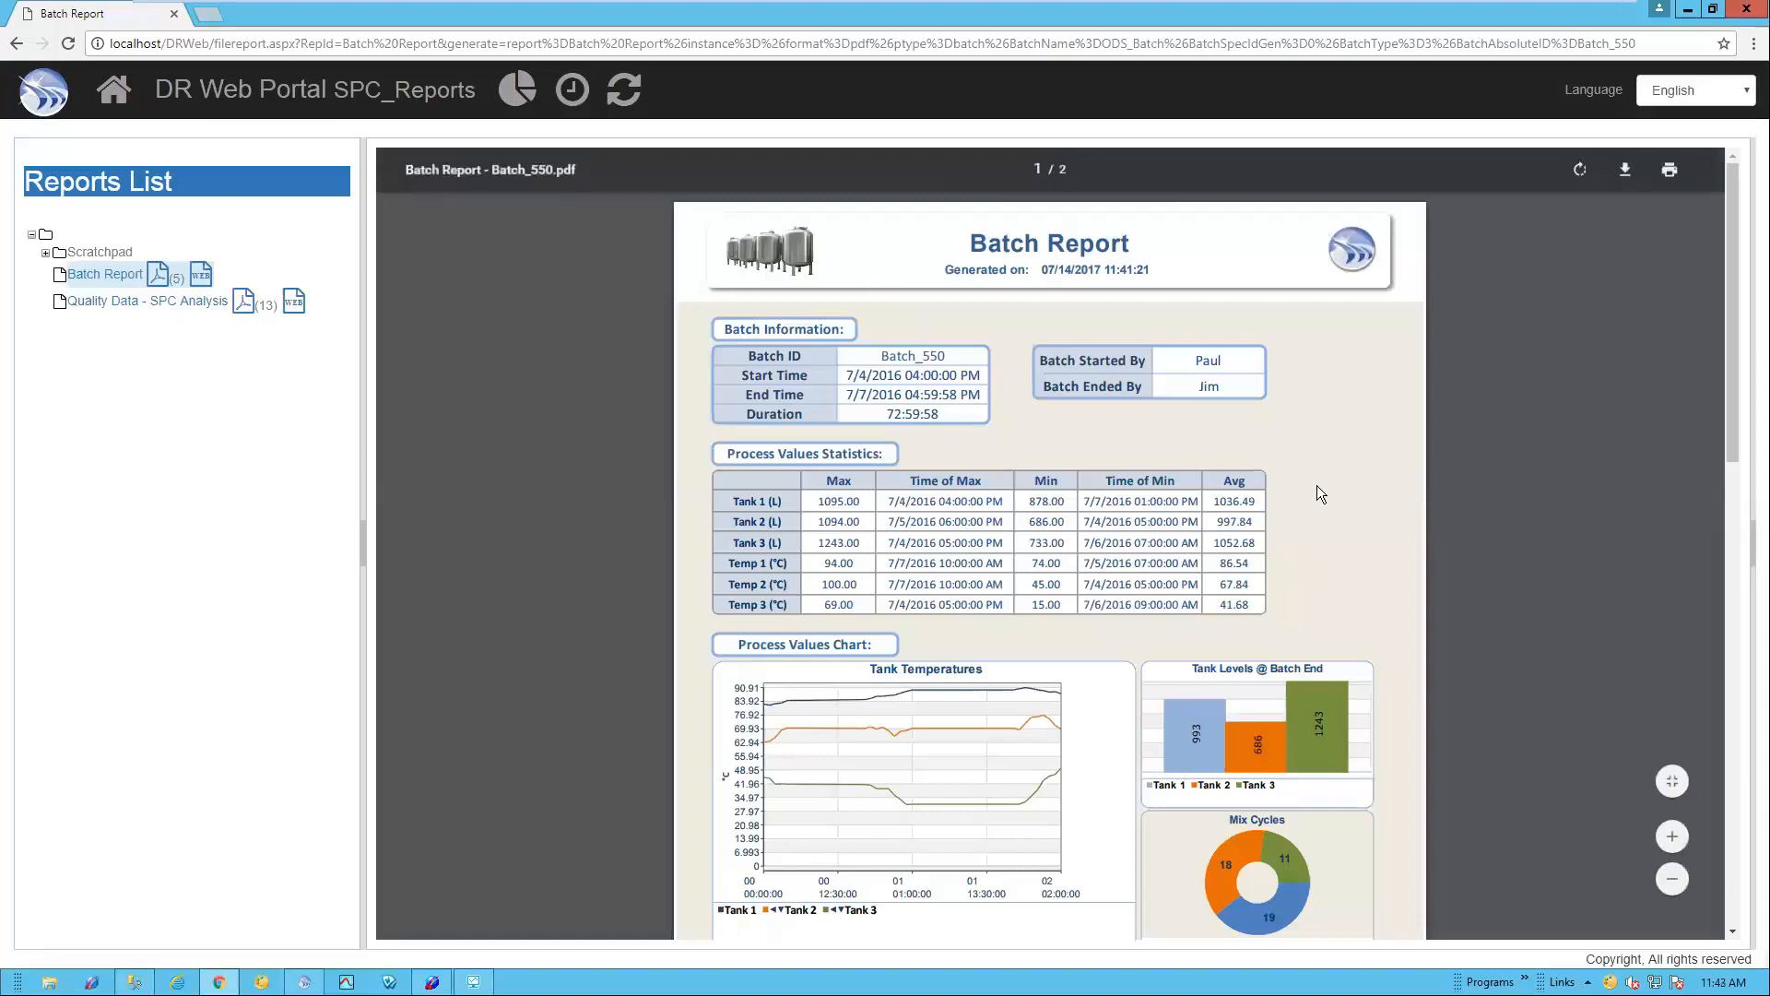
Step: Switch to SQL Server Management Studio and query the top 1000 rows of dbo.SPCProducts in the SPCData database
left_click(1688, 9)
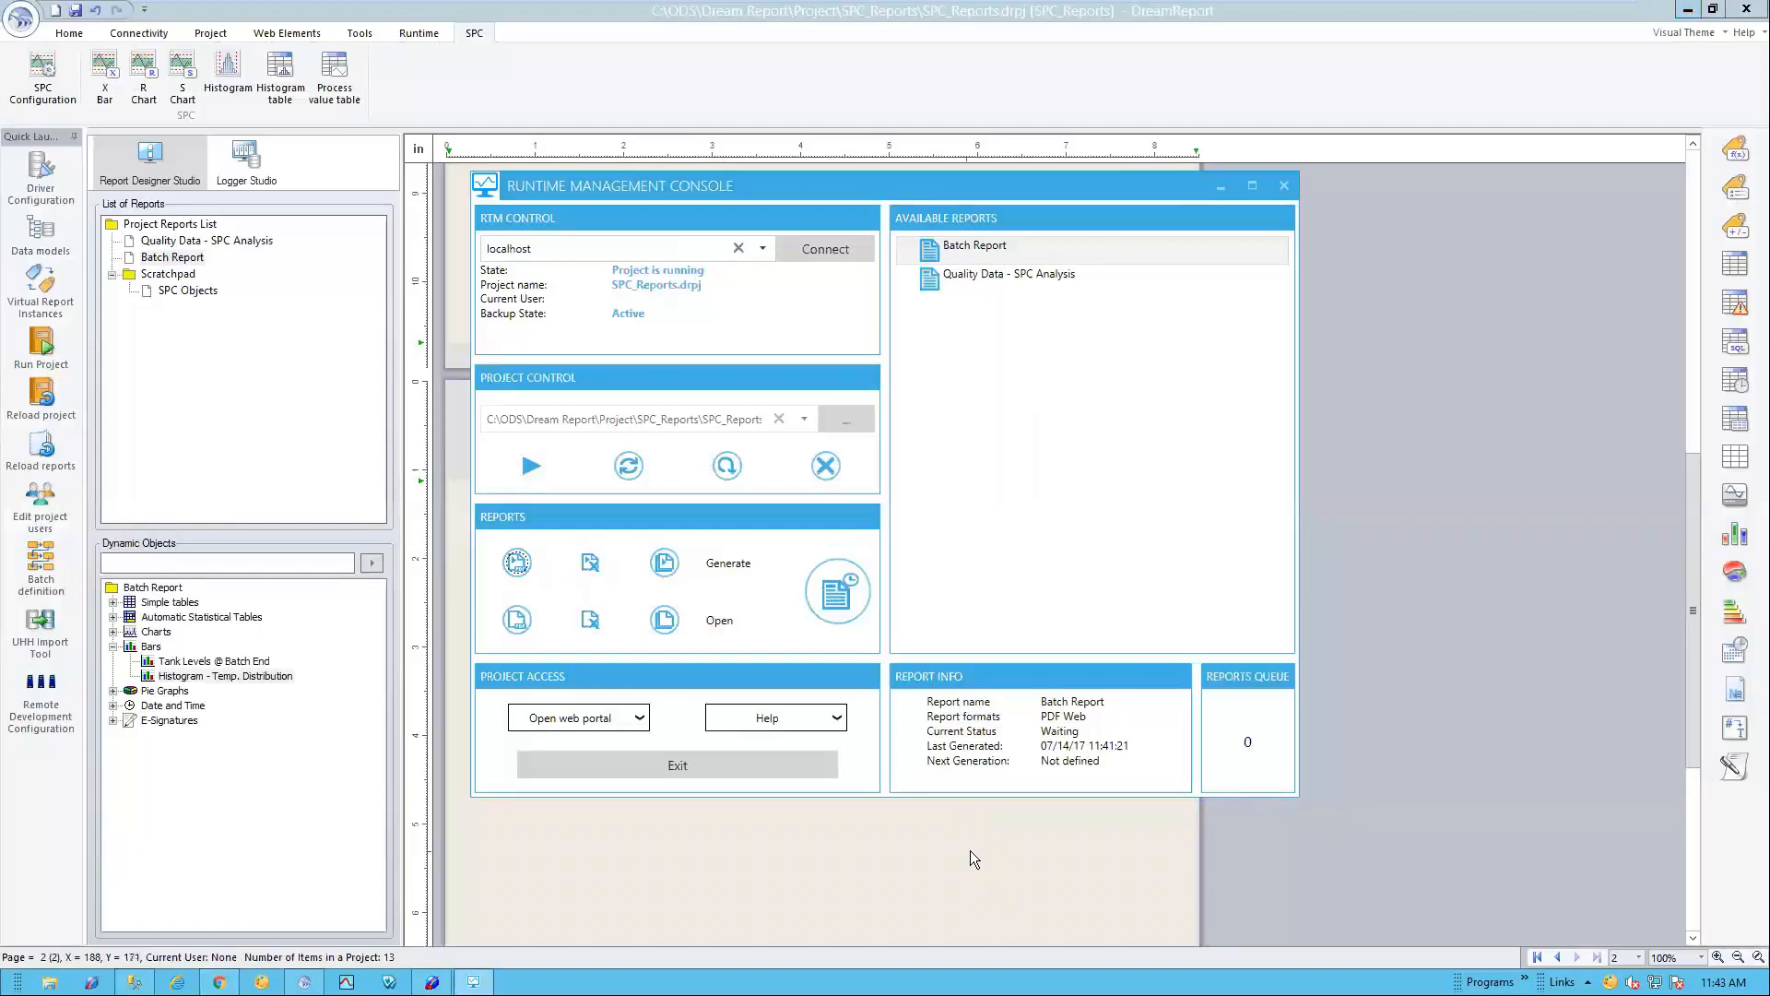
left_click(522, 835)
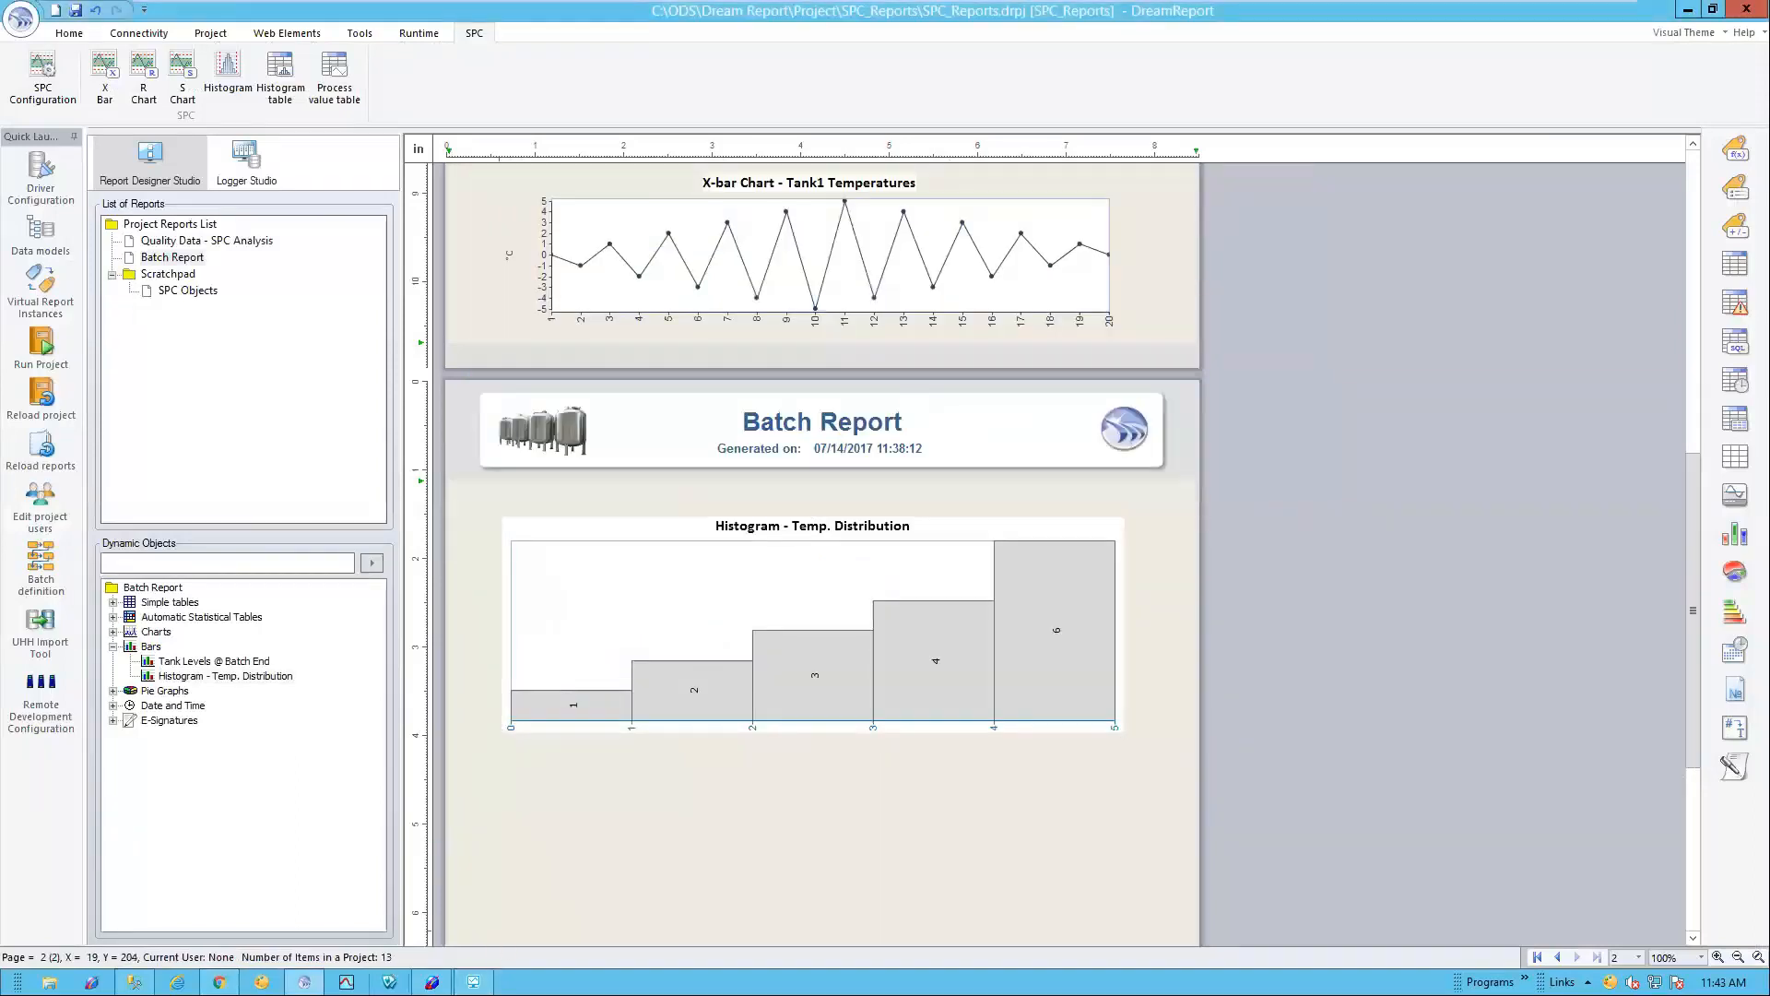
left_click(135, 982)
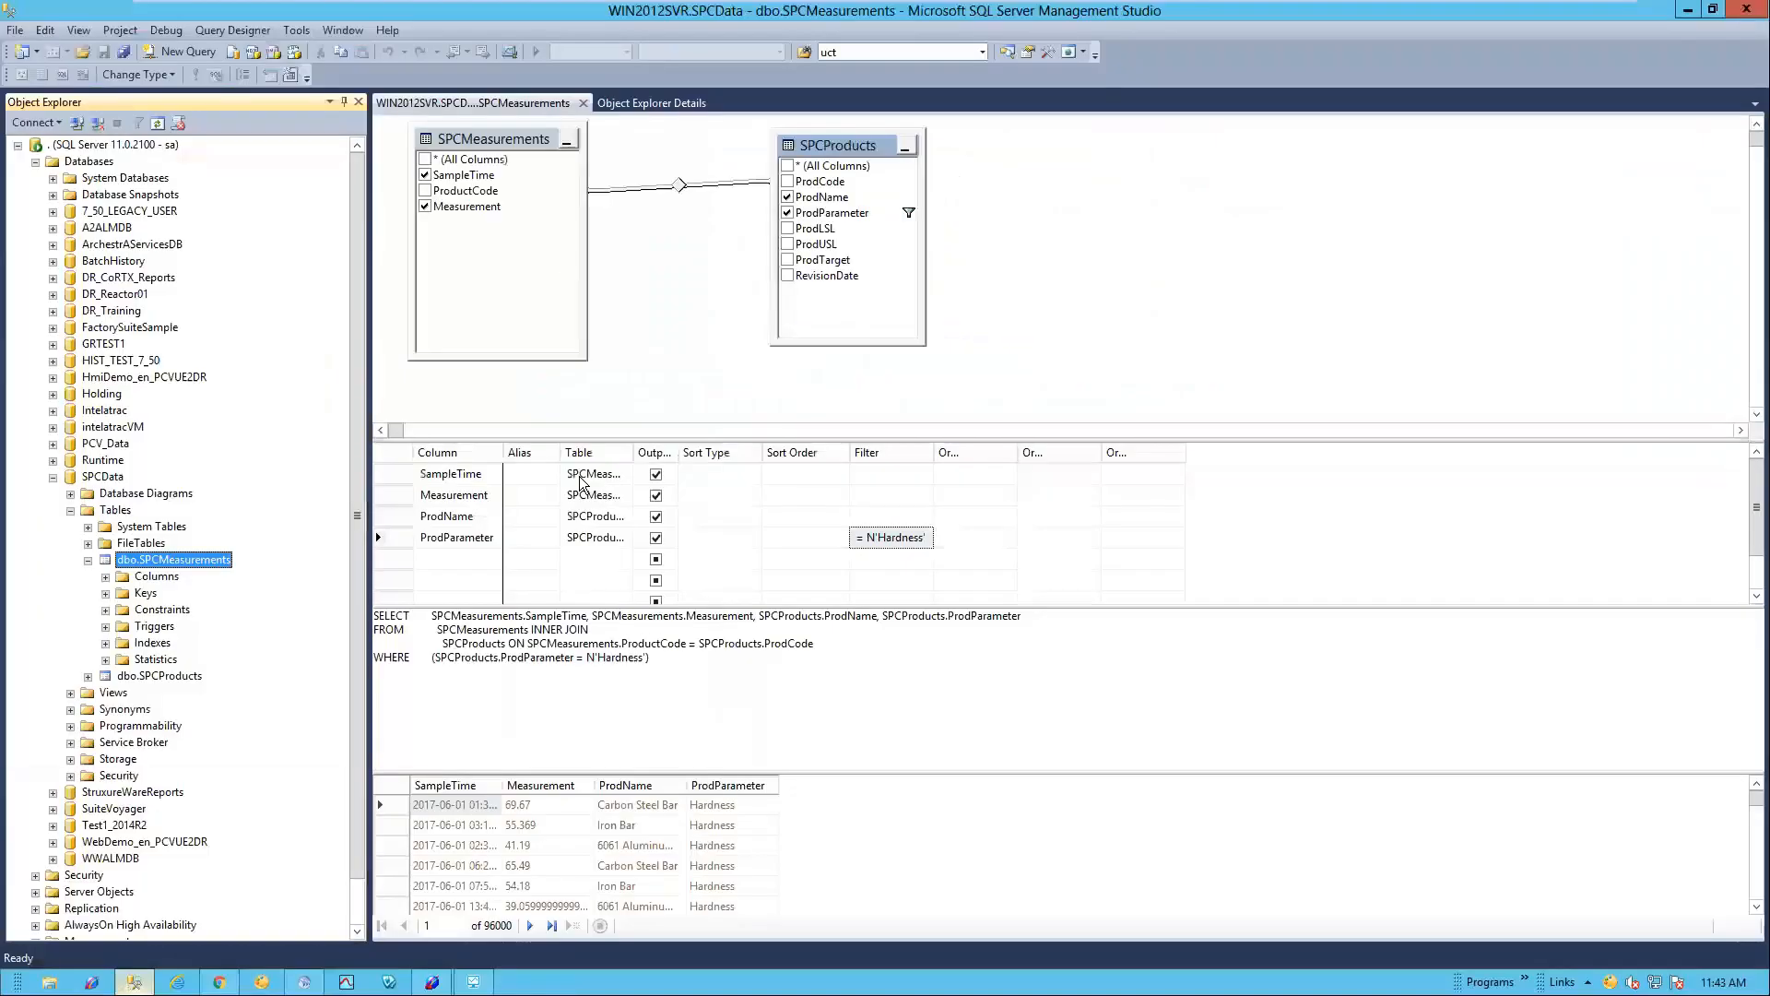
right_click(163, 565)
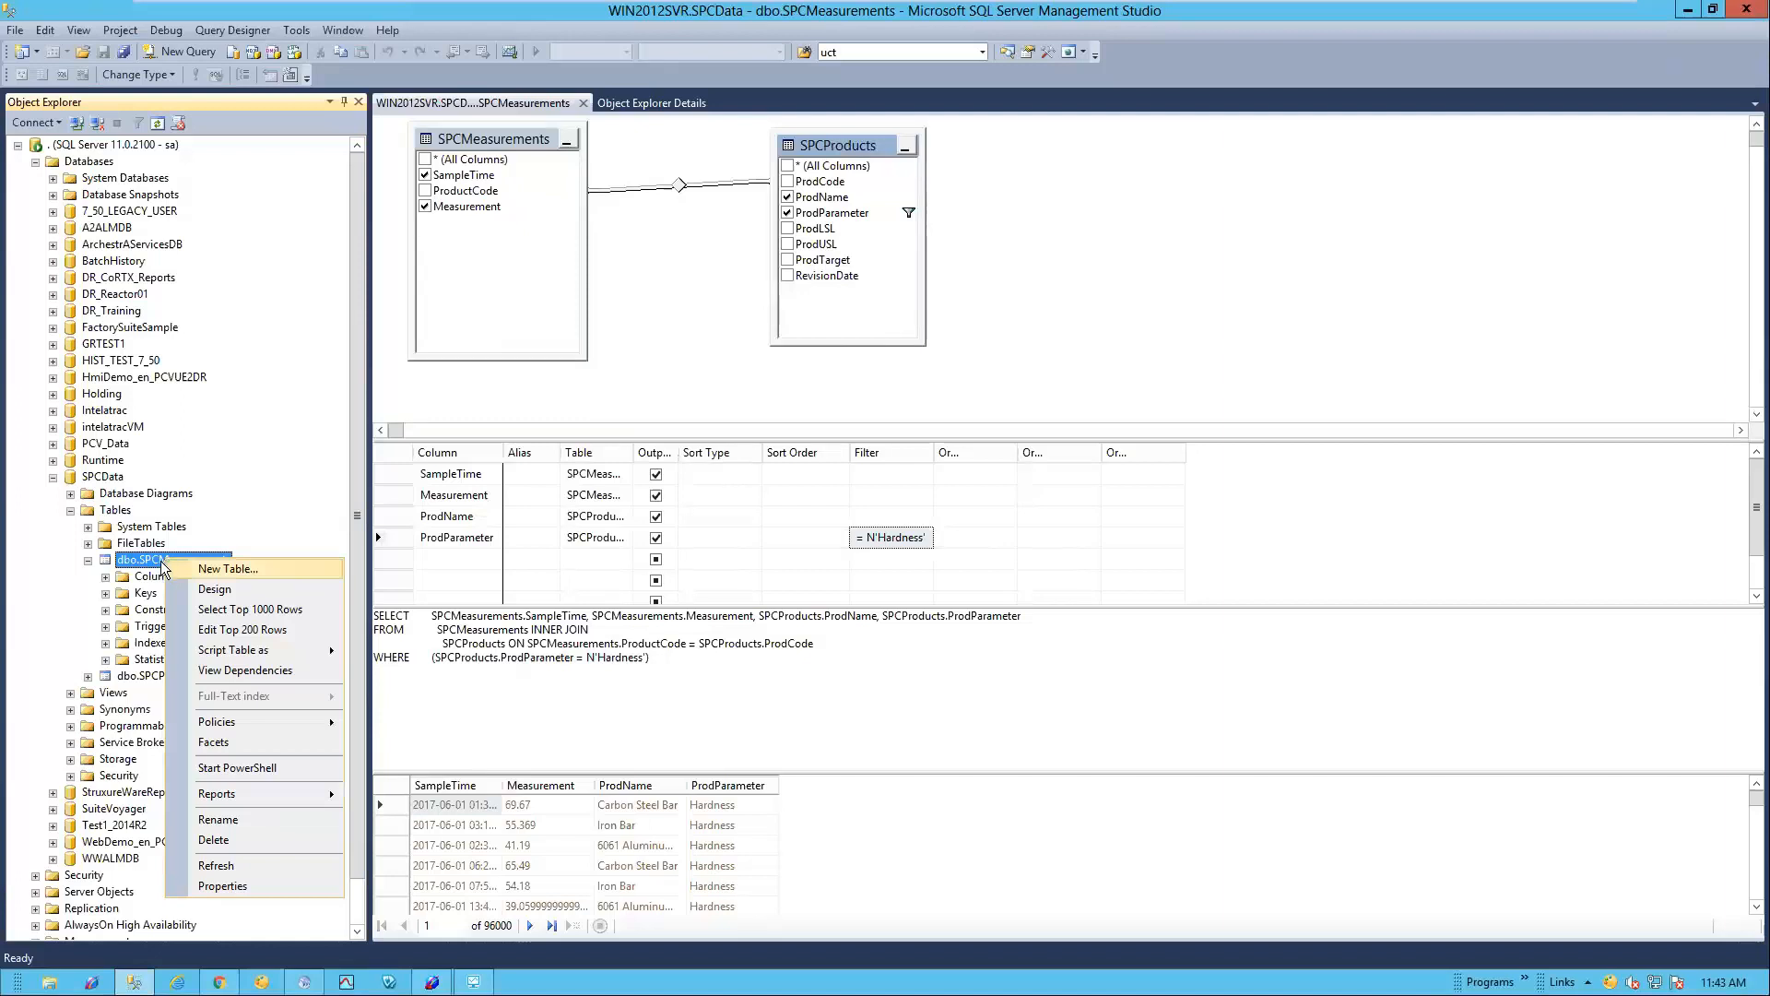
left_click(150, 678)
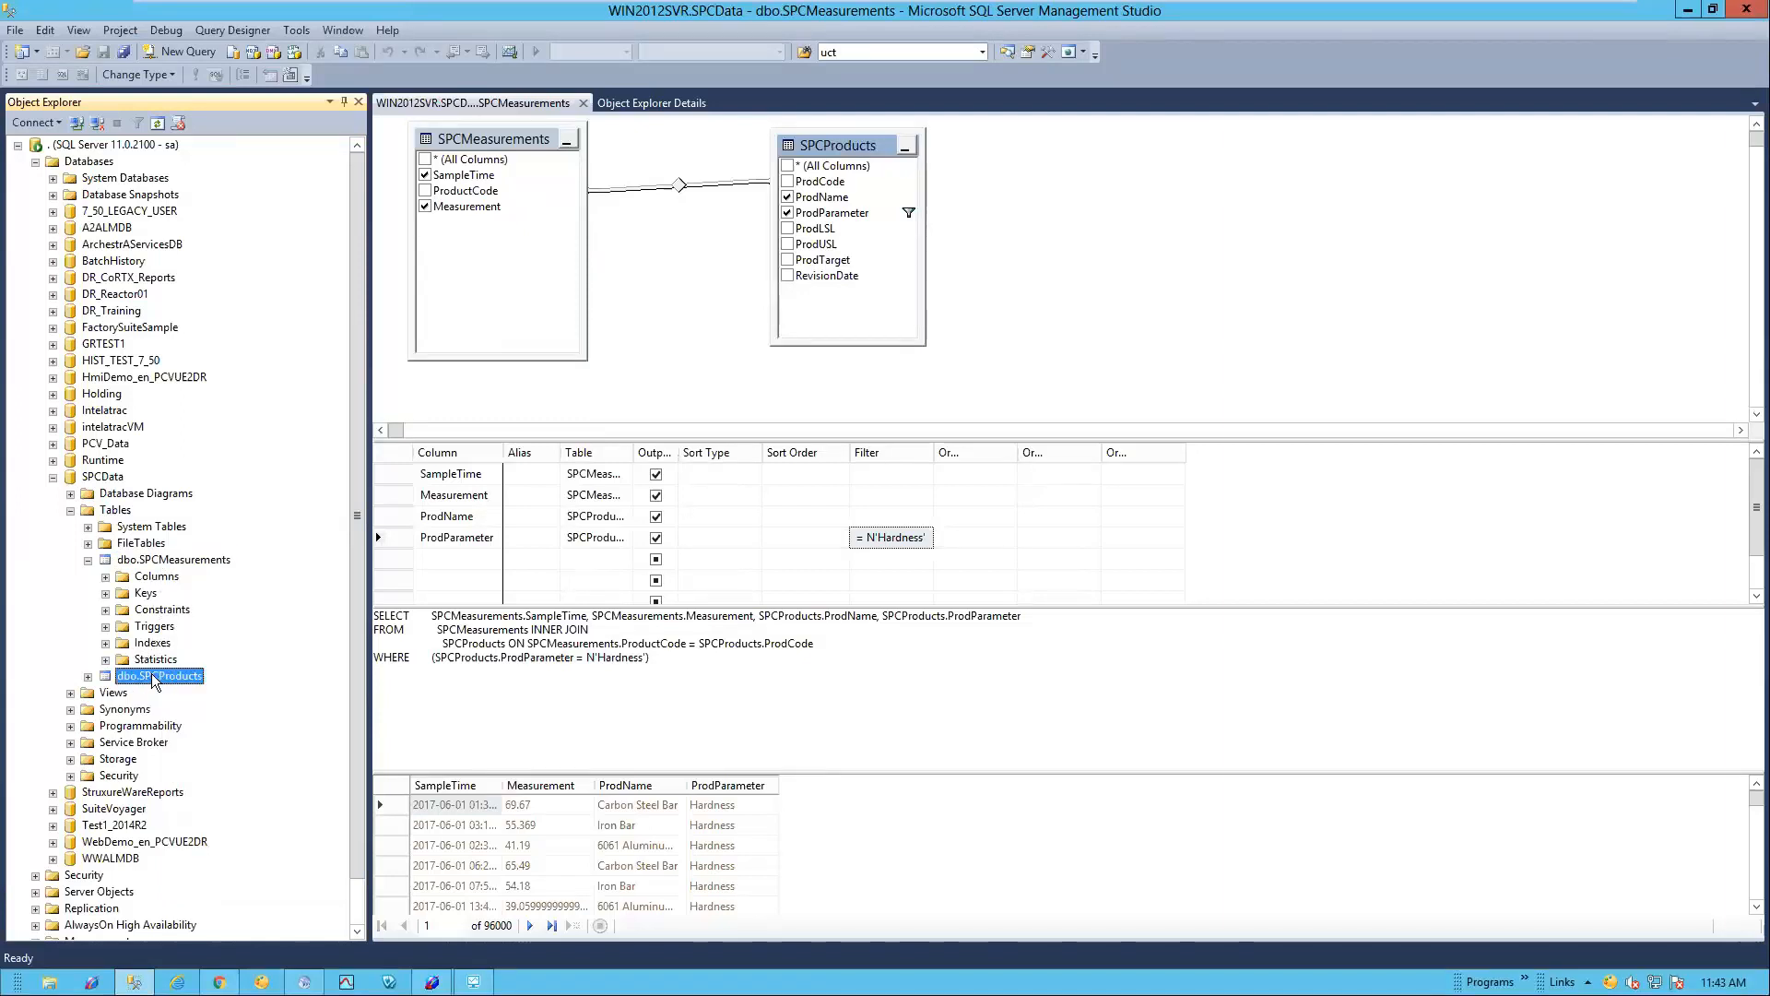
right_click(152, 674)
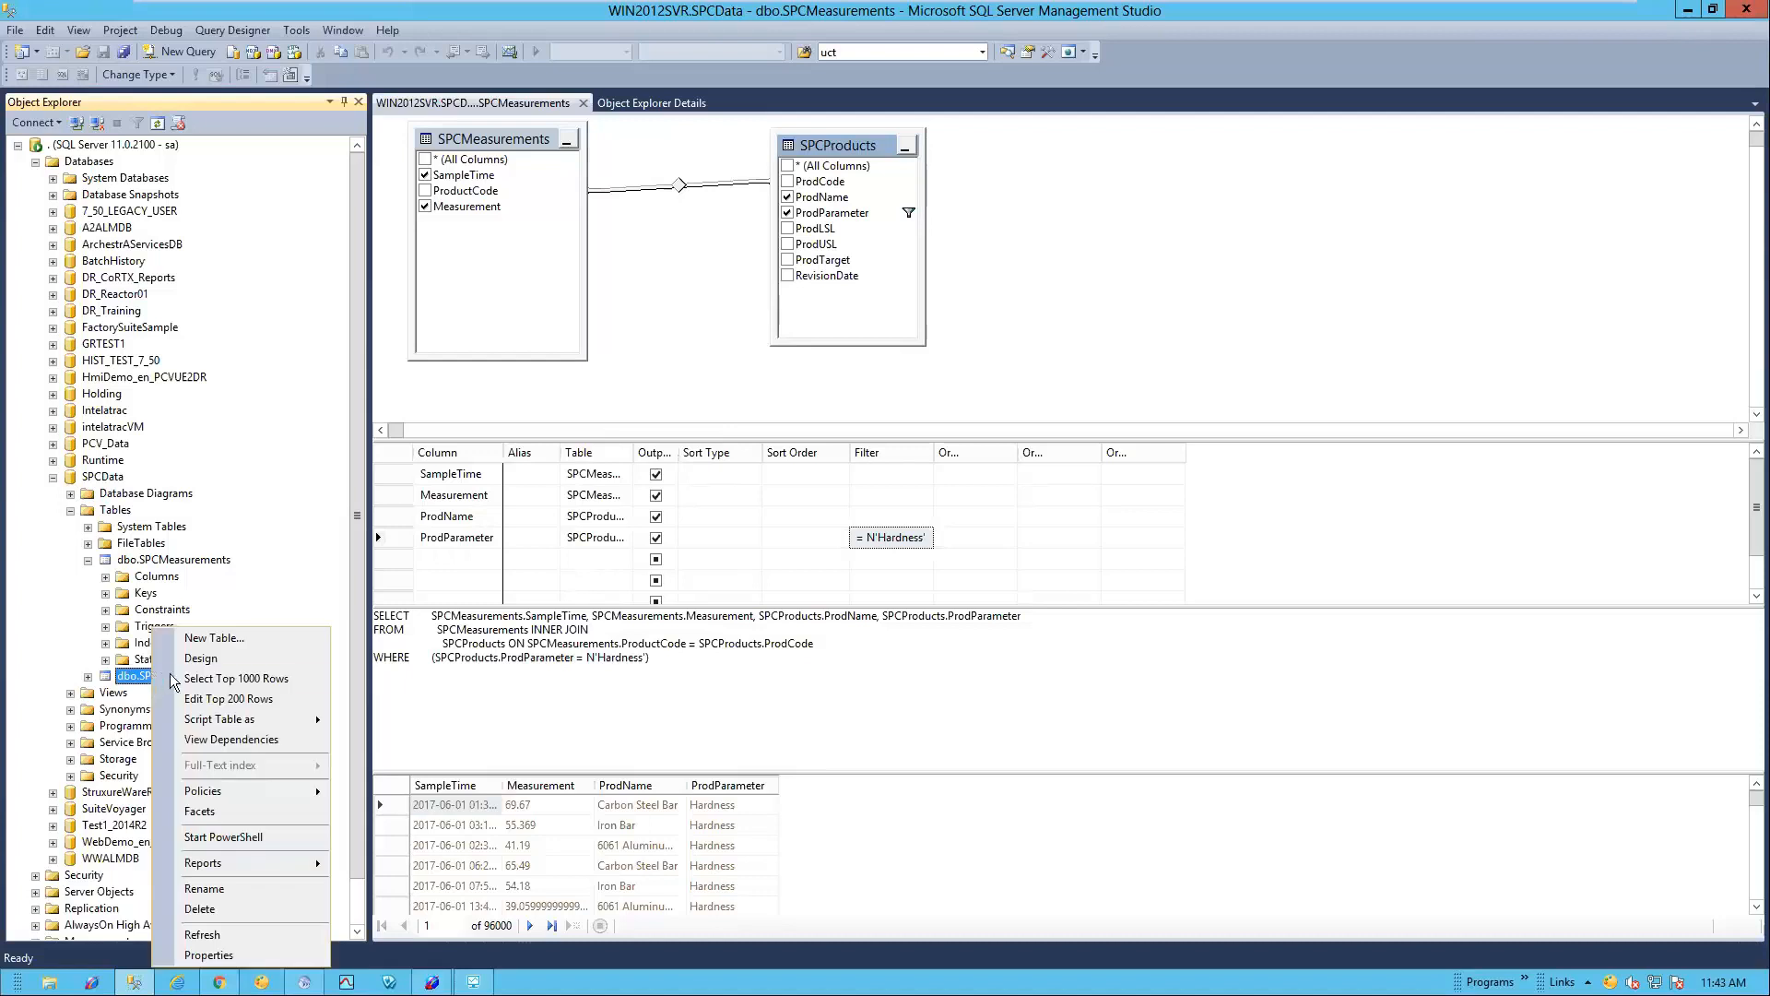
left_click(222, 682)
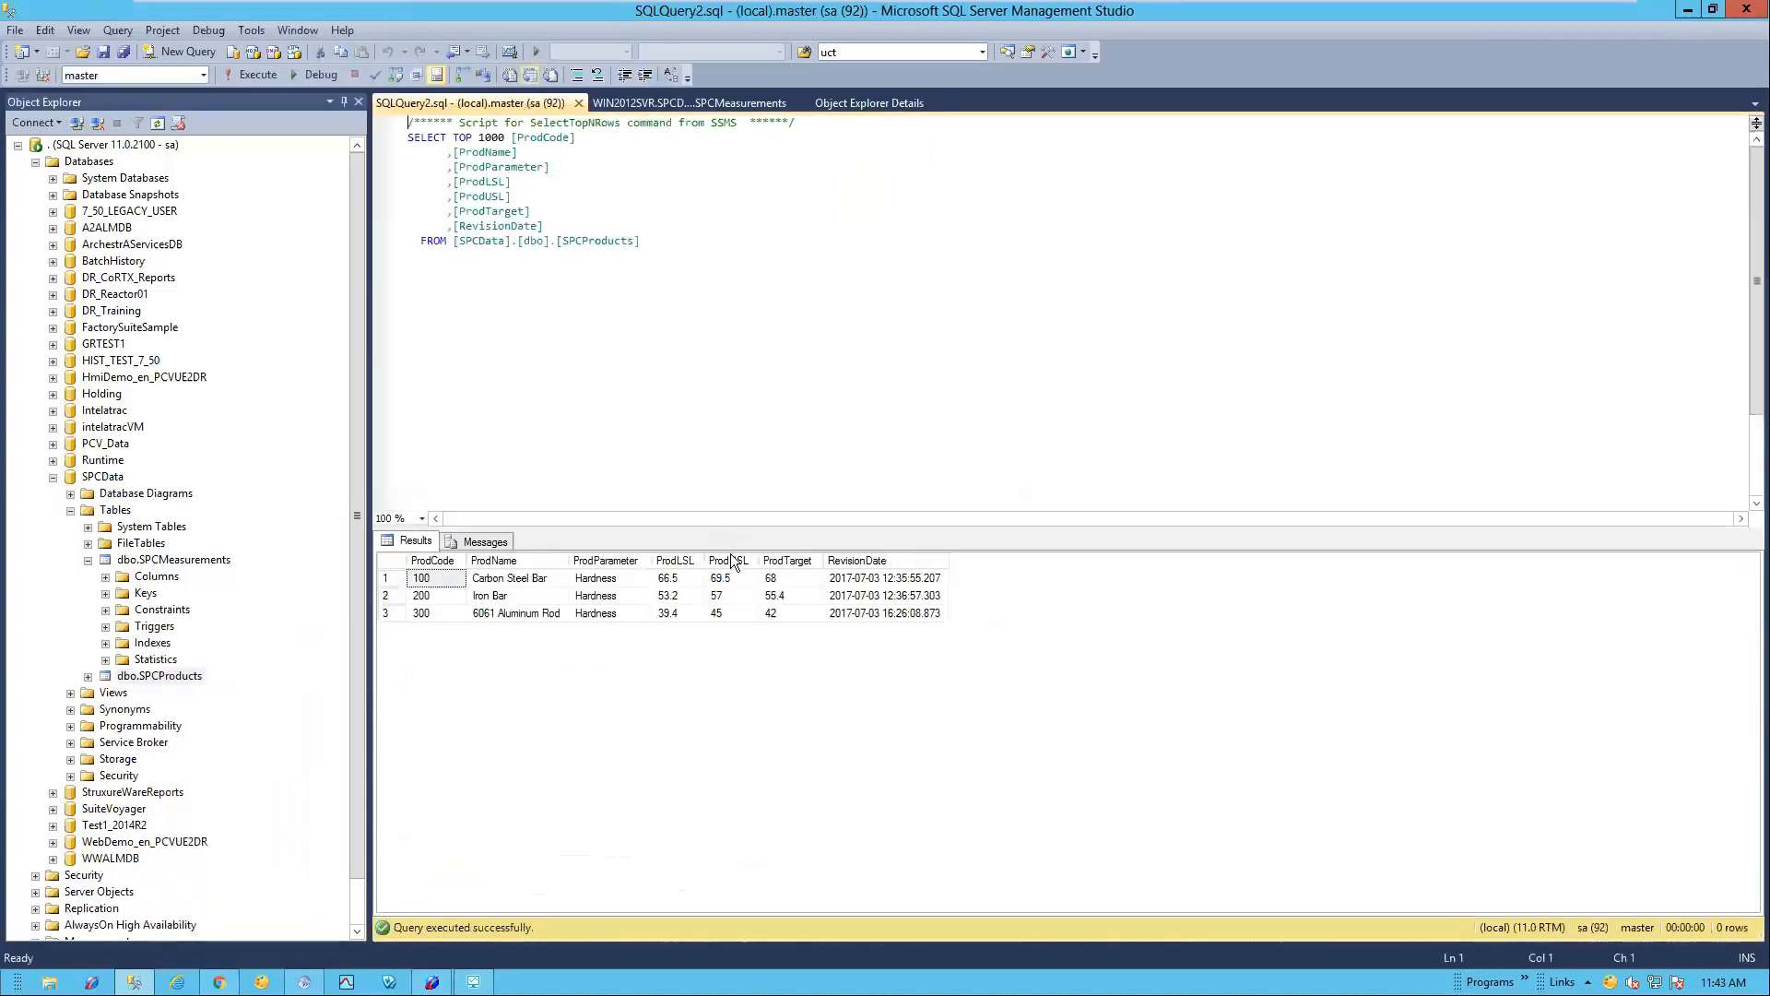
Step: Enlarge the results area and examine the SPCProducts rows' product names, specification limits, targets and revision dates
left_click_drag(741, 526, 742, 355)
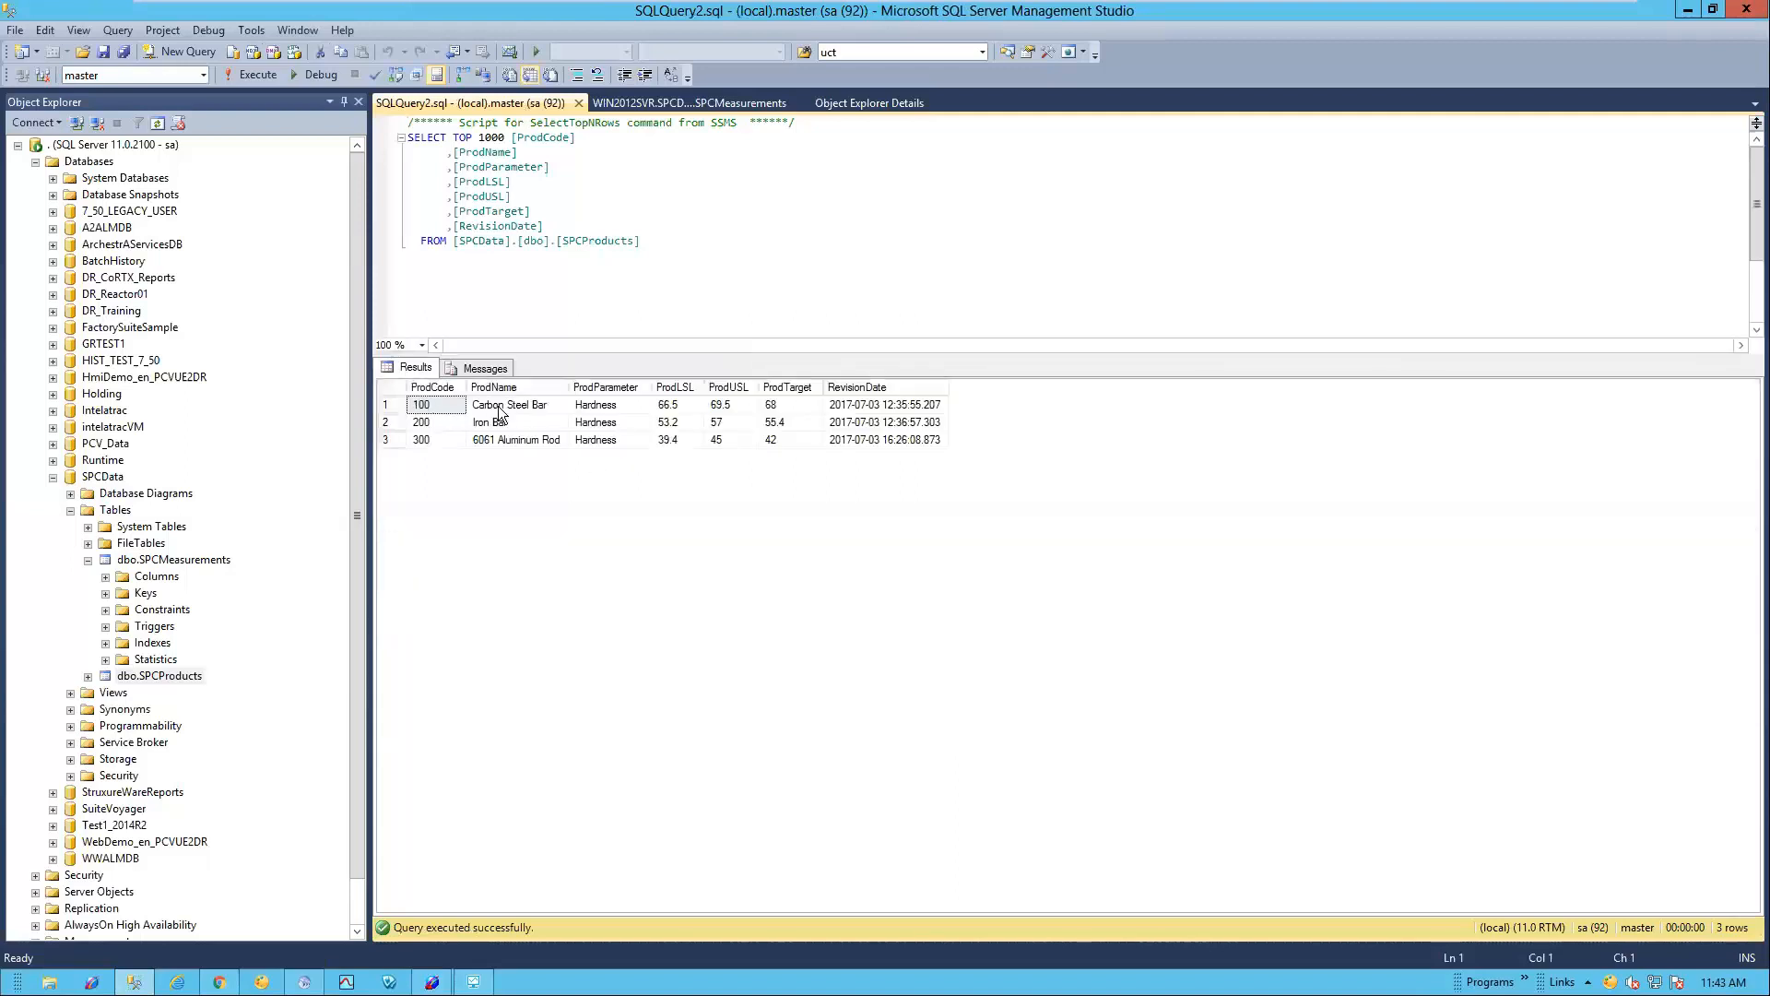
left_click(888, 405)
left_click(883, 439)
left_click(773, 406)
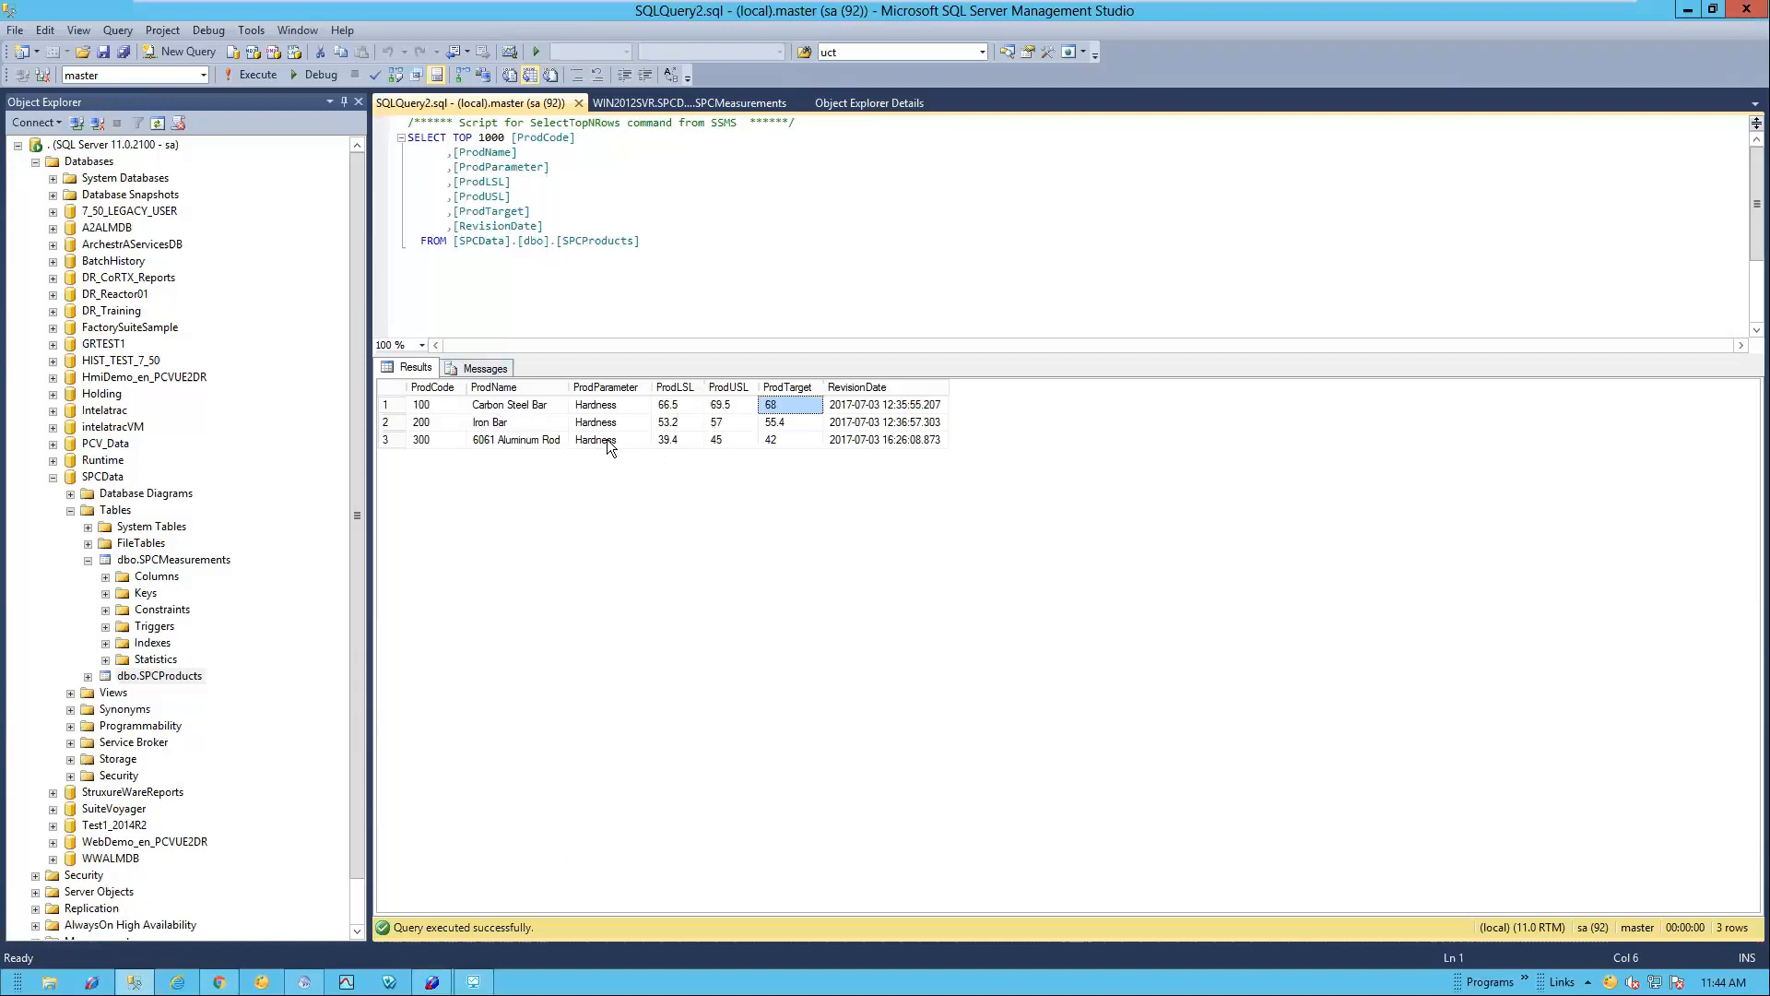
Step: Query the top 1000 rows of dbo.SPCMeasurements and review the sample time, product code and measurement columns
right_click(191, 558)
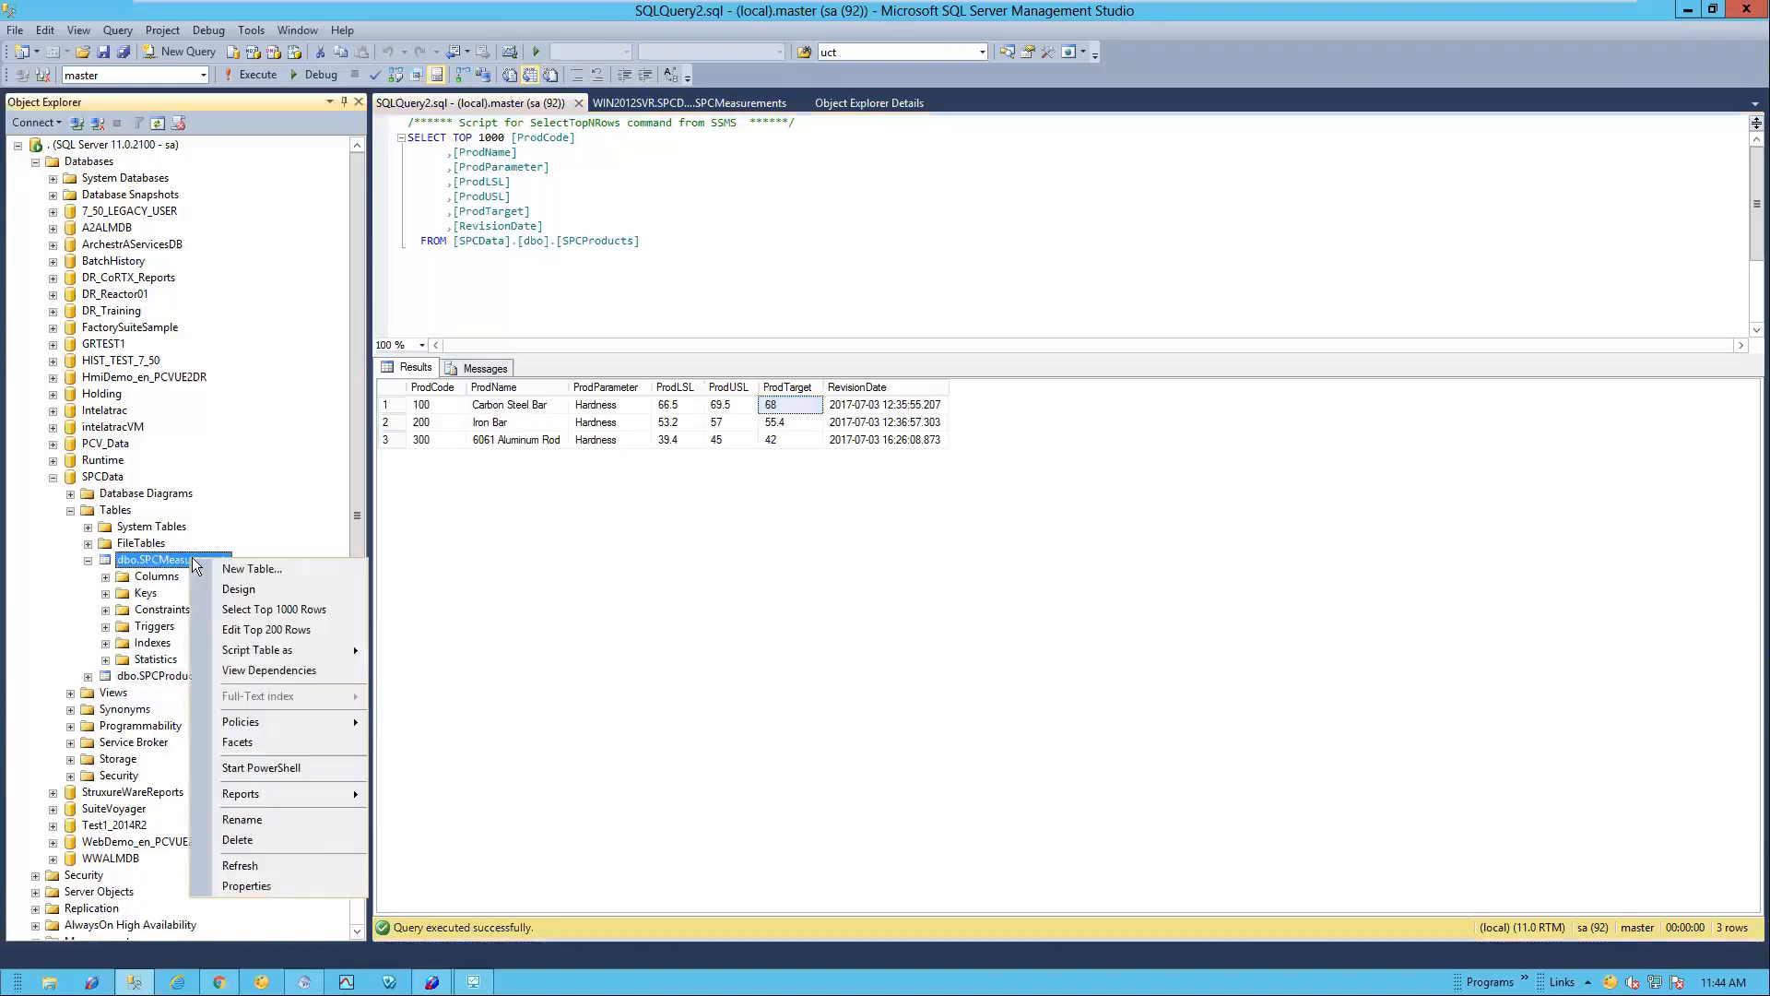
left_click(297, 609)
left_click_drag(640, 530, 663, 332)
left_click_drag(533, 365, 710, 365)
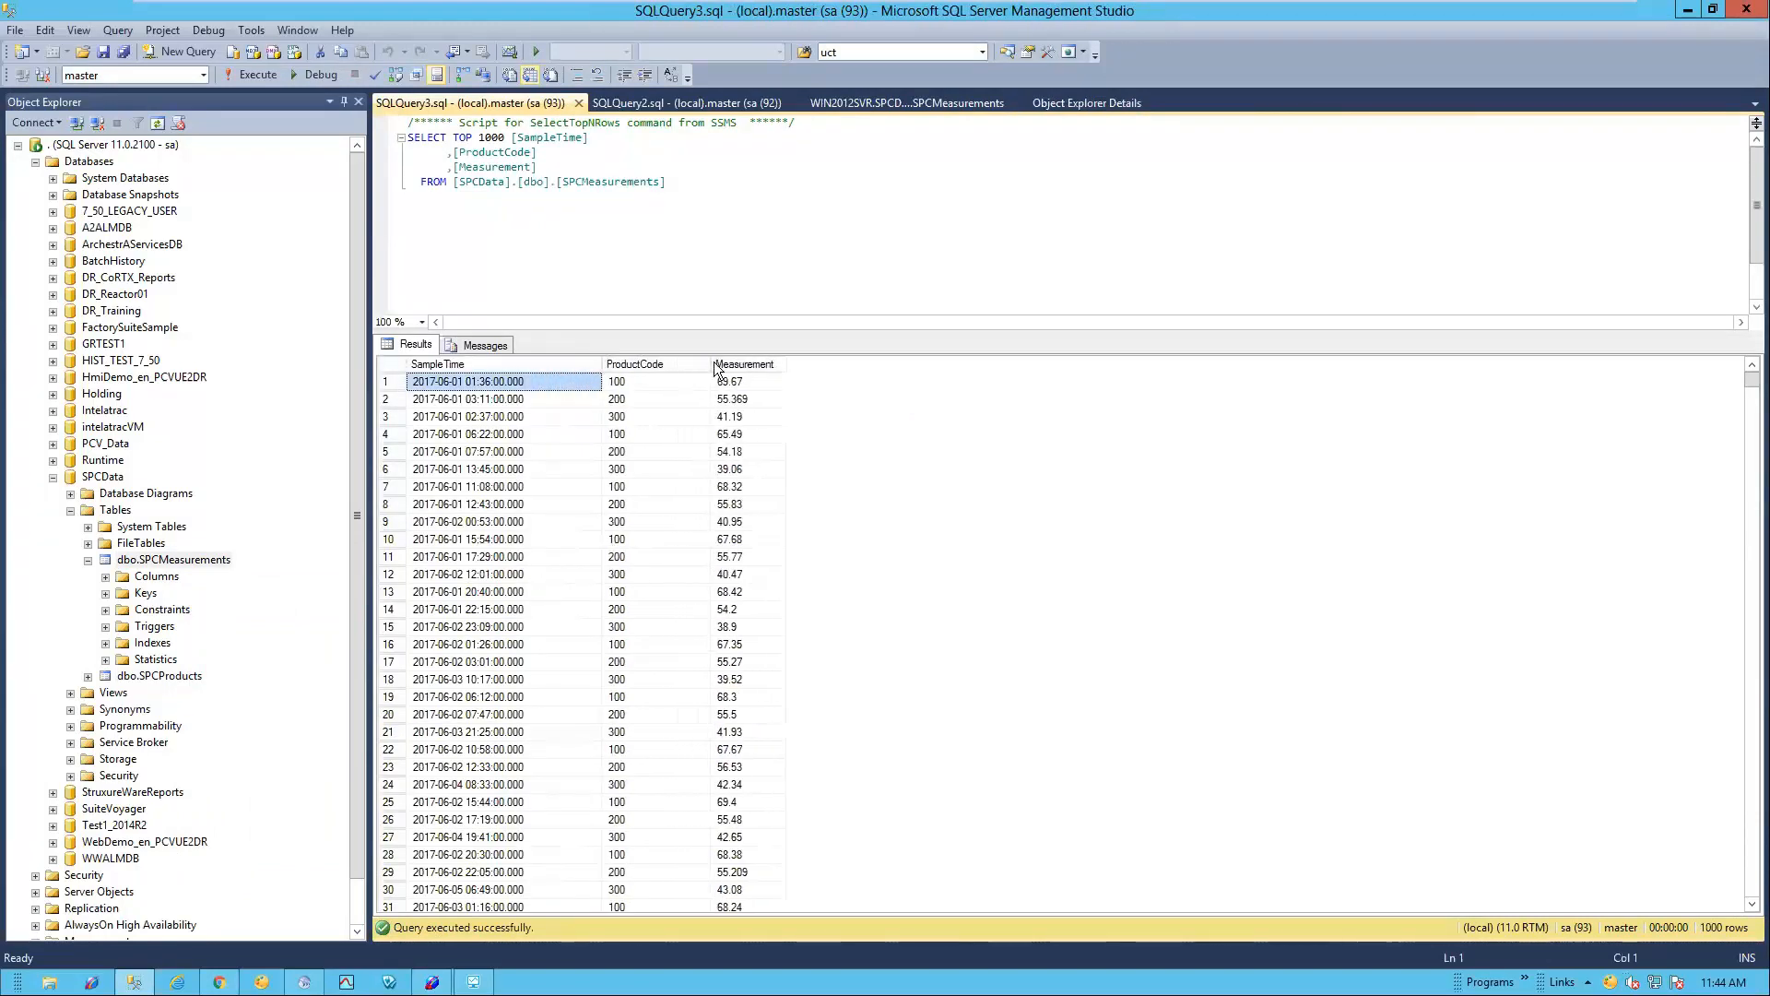
left_click_drag(738, 539, 738, 554)
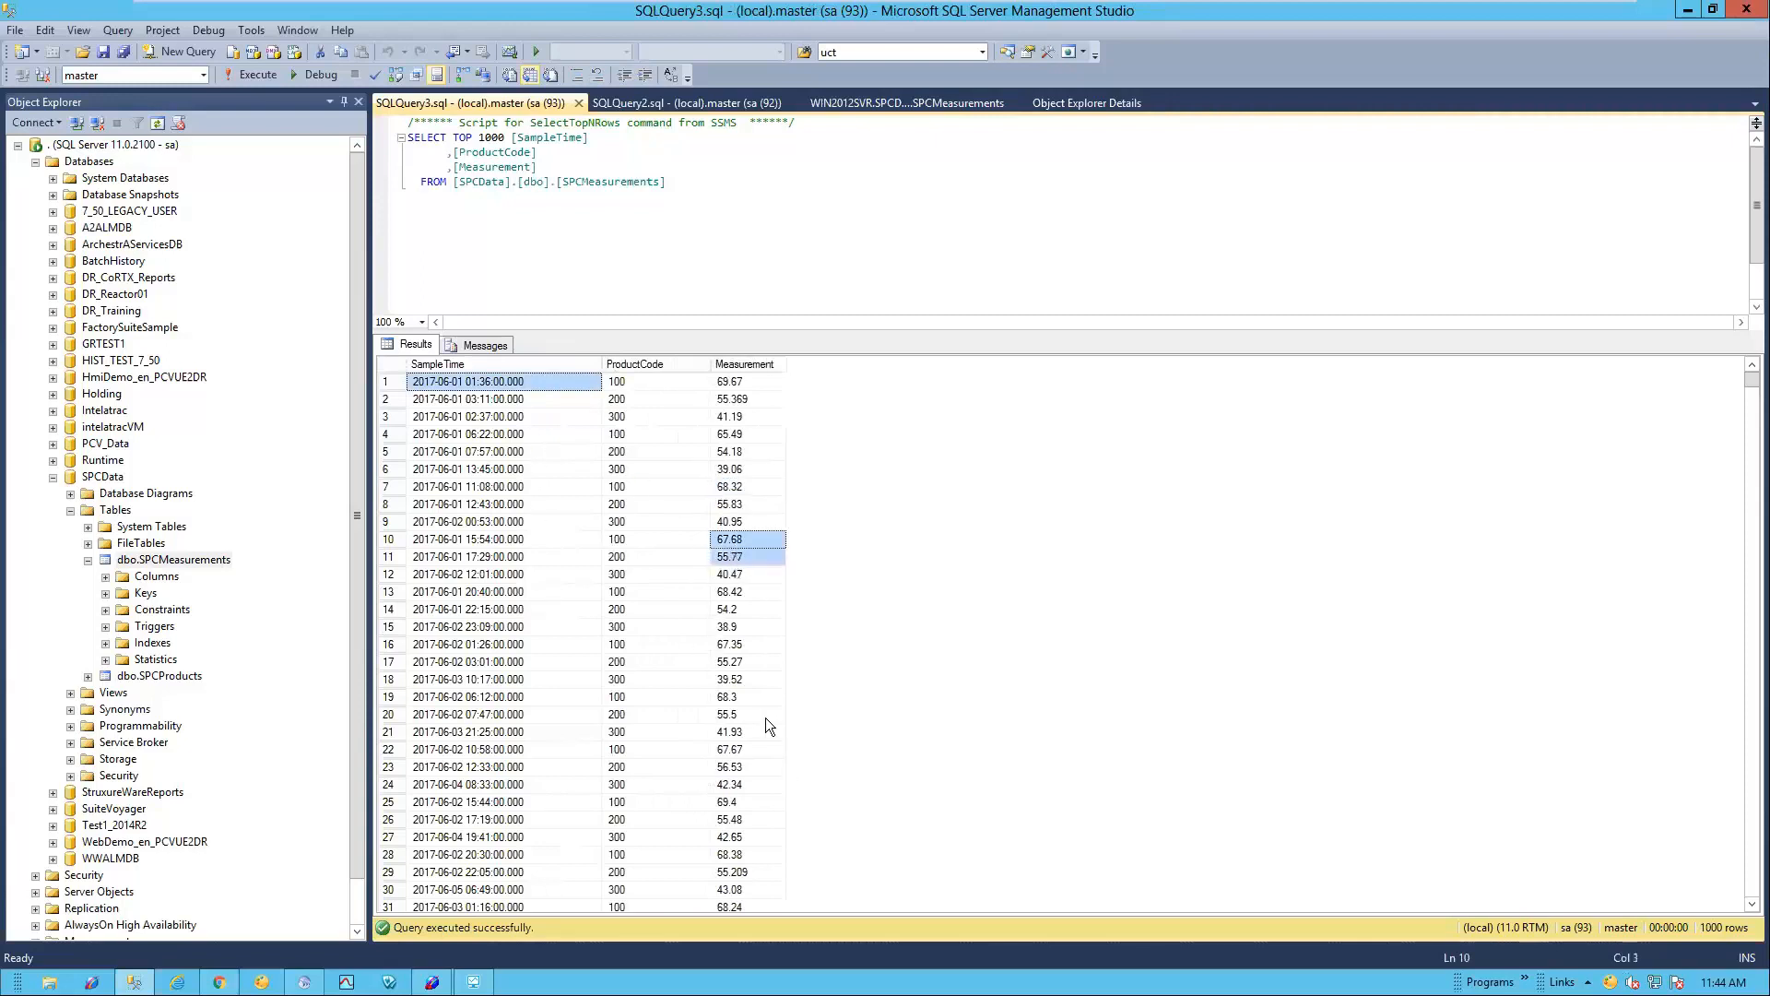
Step: Rerun the existing SPCMeasurements–SPCProducts join query with an enlarged results area and fit the SampleTime column to its contents
left_click(892, 102)
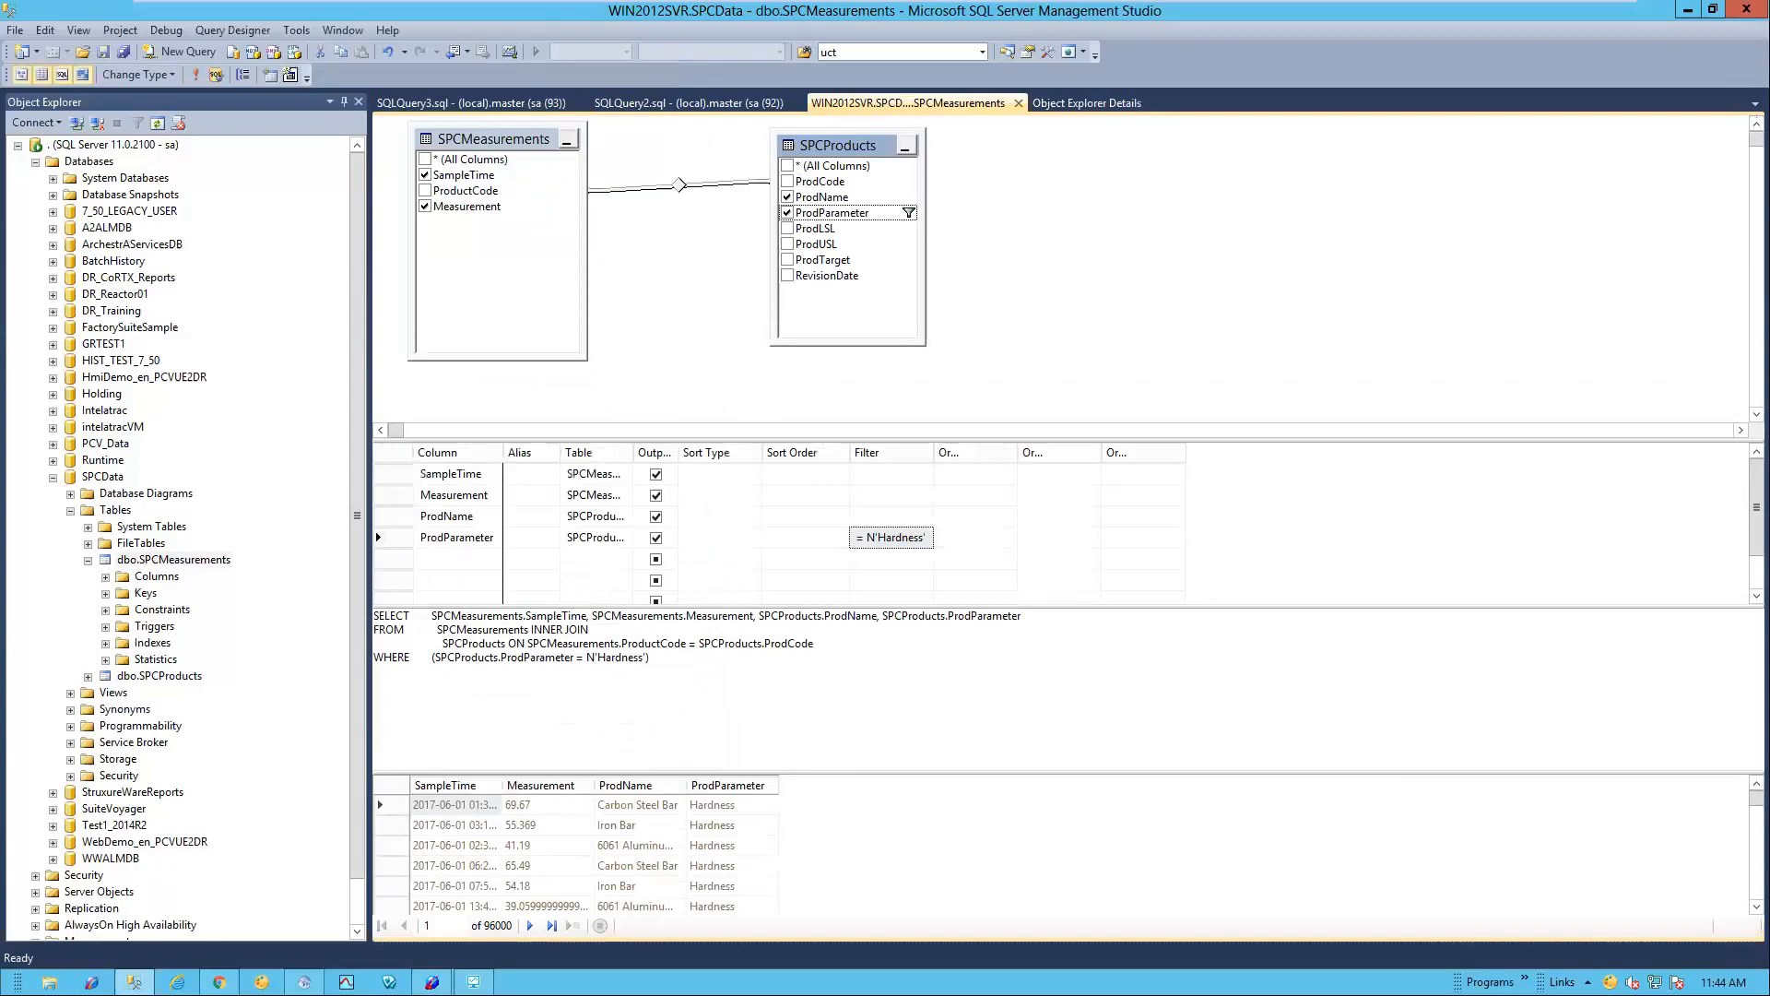
left_click_drag(735, 777, 778, 699)
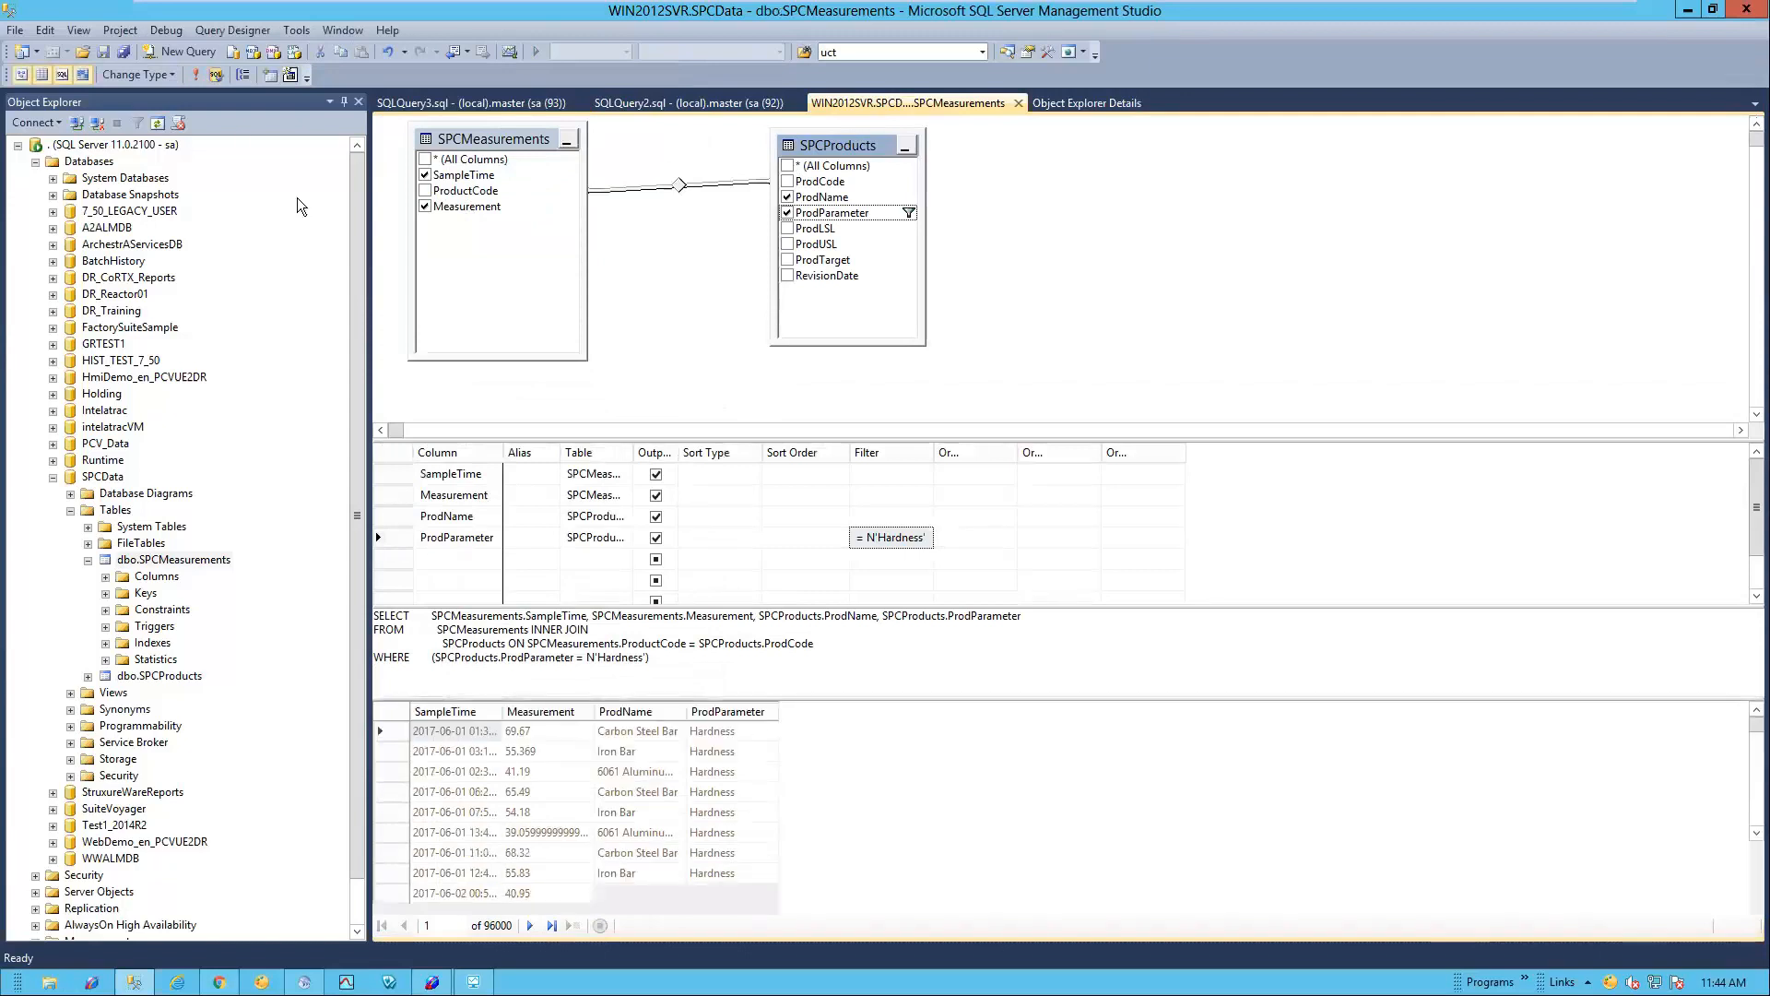
left_click(195, 73)
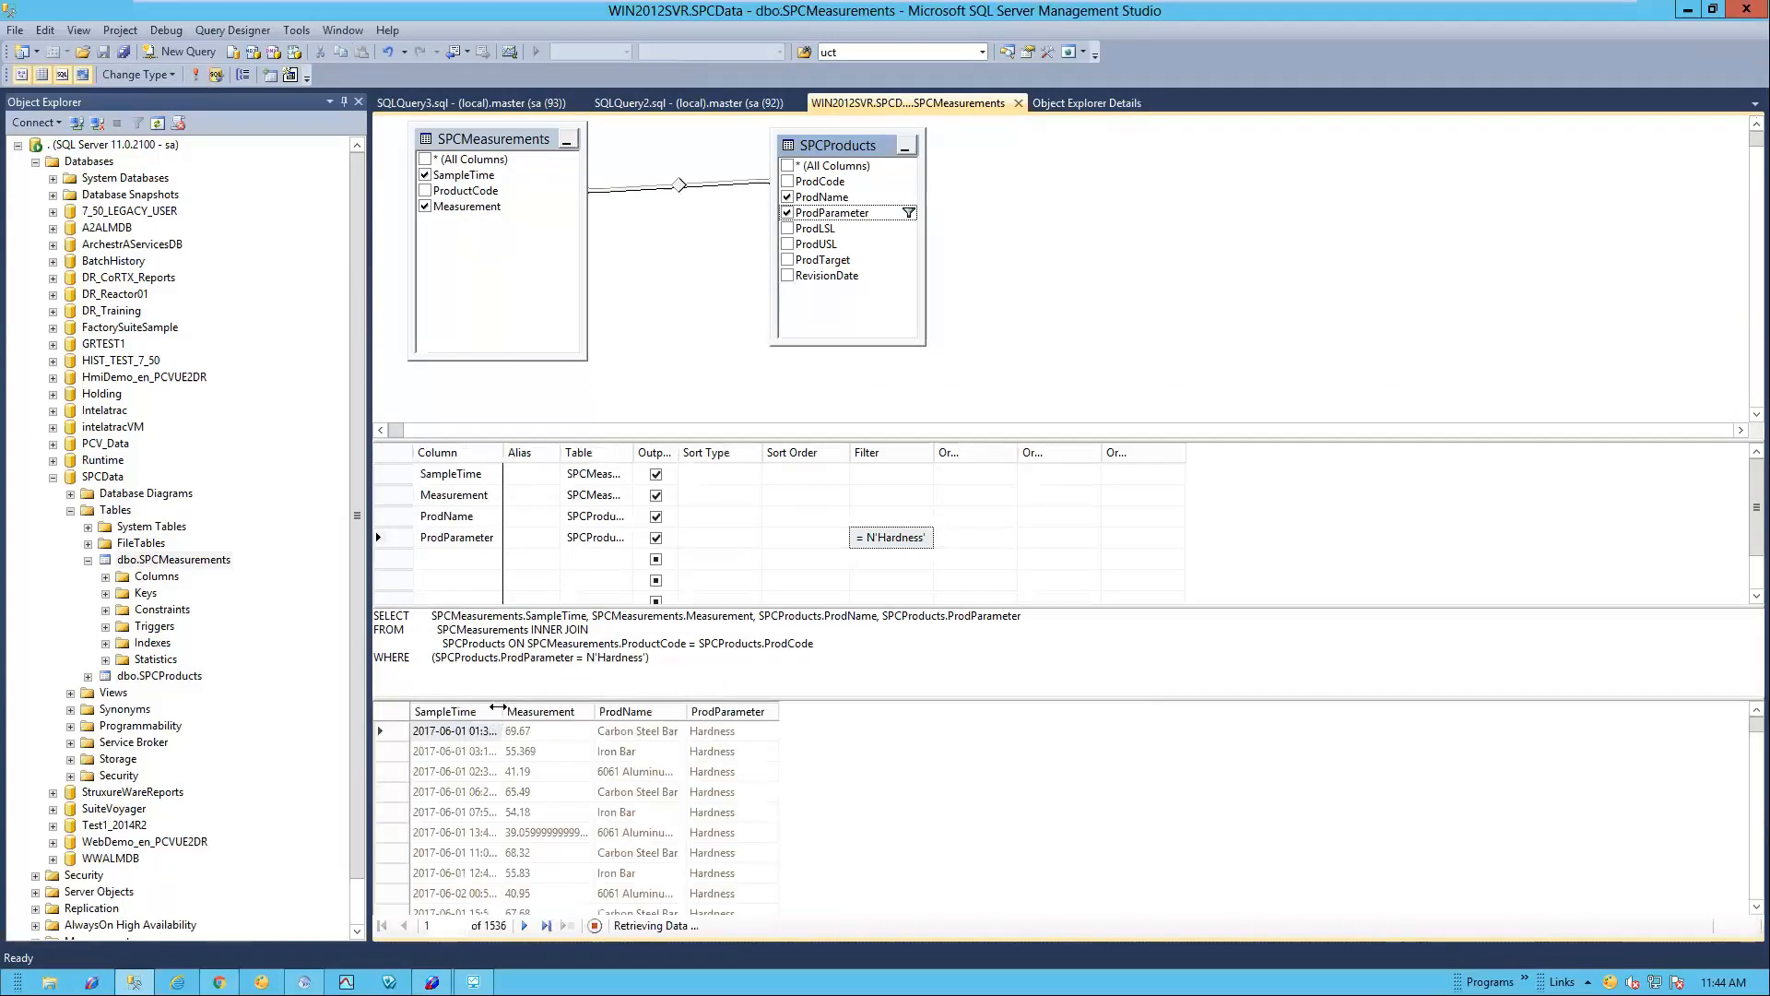
double_click(498, 707)
Step: Inspect the first row's measurement, product name and parameter, stop the data retrieval, and select the whole SQL statement
left_click(581, 732)
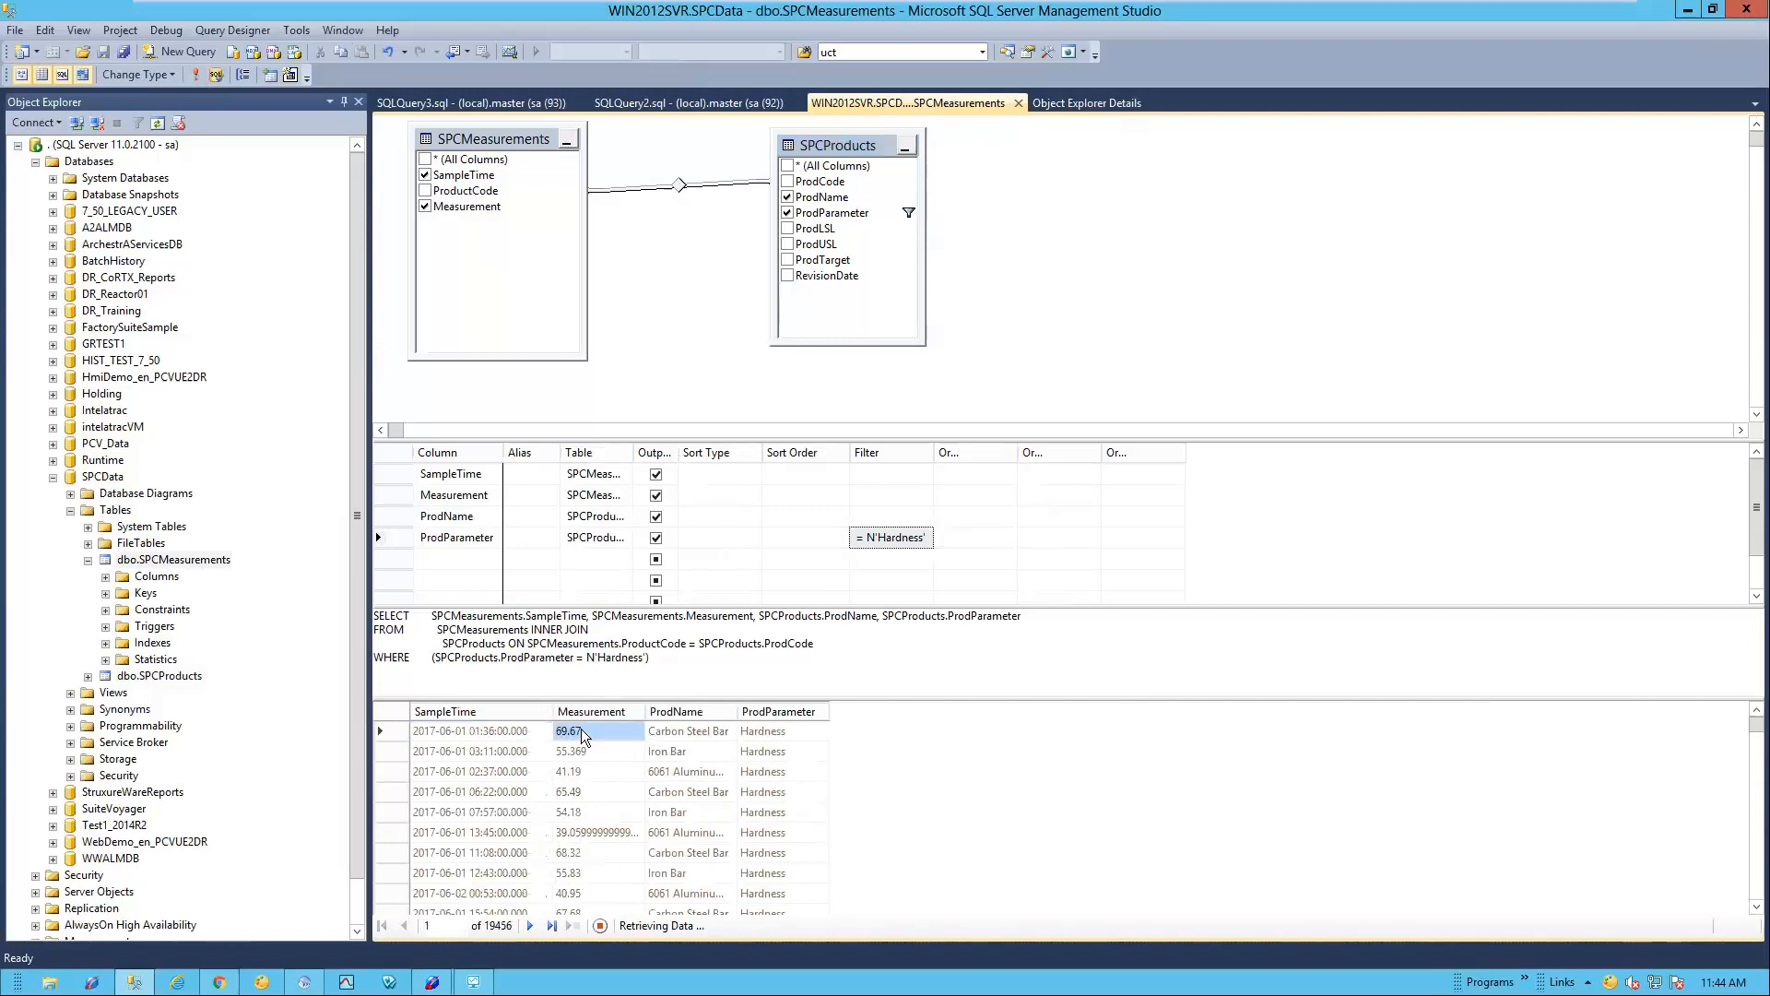
left_click(696, 733)
left_click(782, 728)
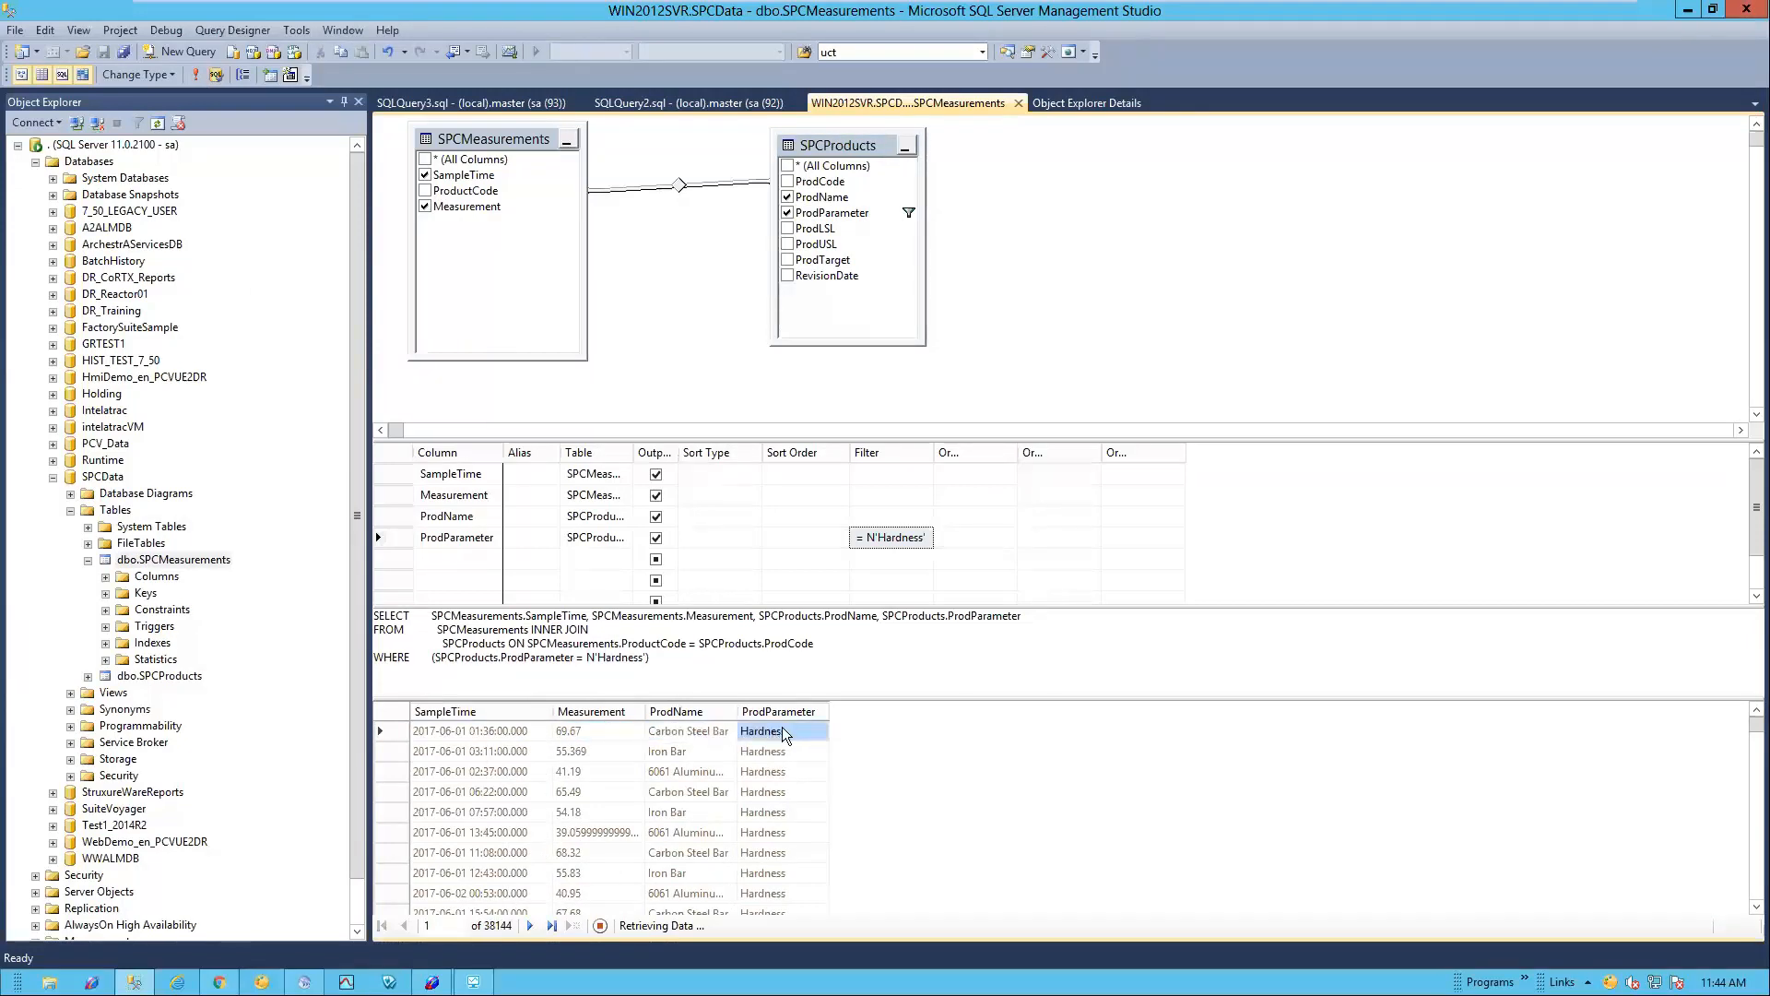
left_click(599, 925)
left_click_drag(374, 616, 651, 658)
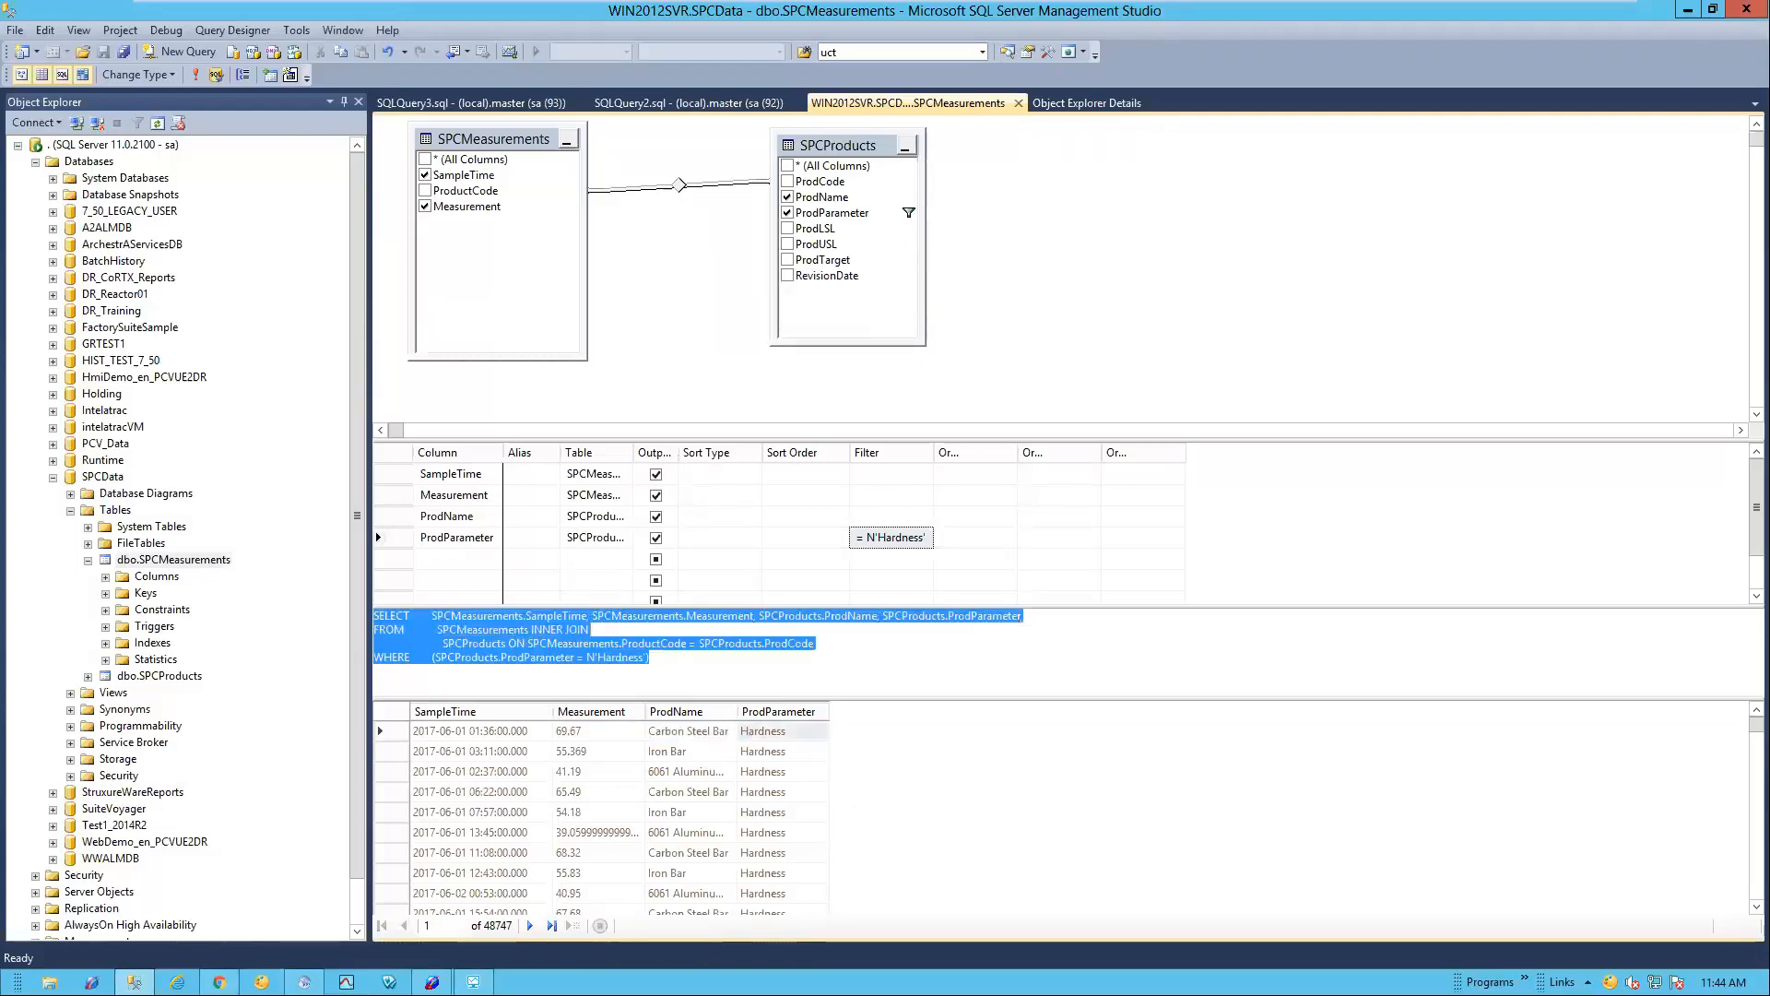
Step: Return to Dream Report and review the SPCData driver definition and the ODBC driver types under Open communication protocols
left_click(1688, 10)
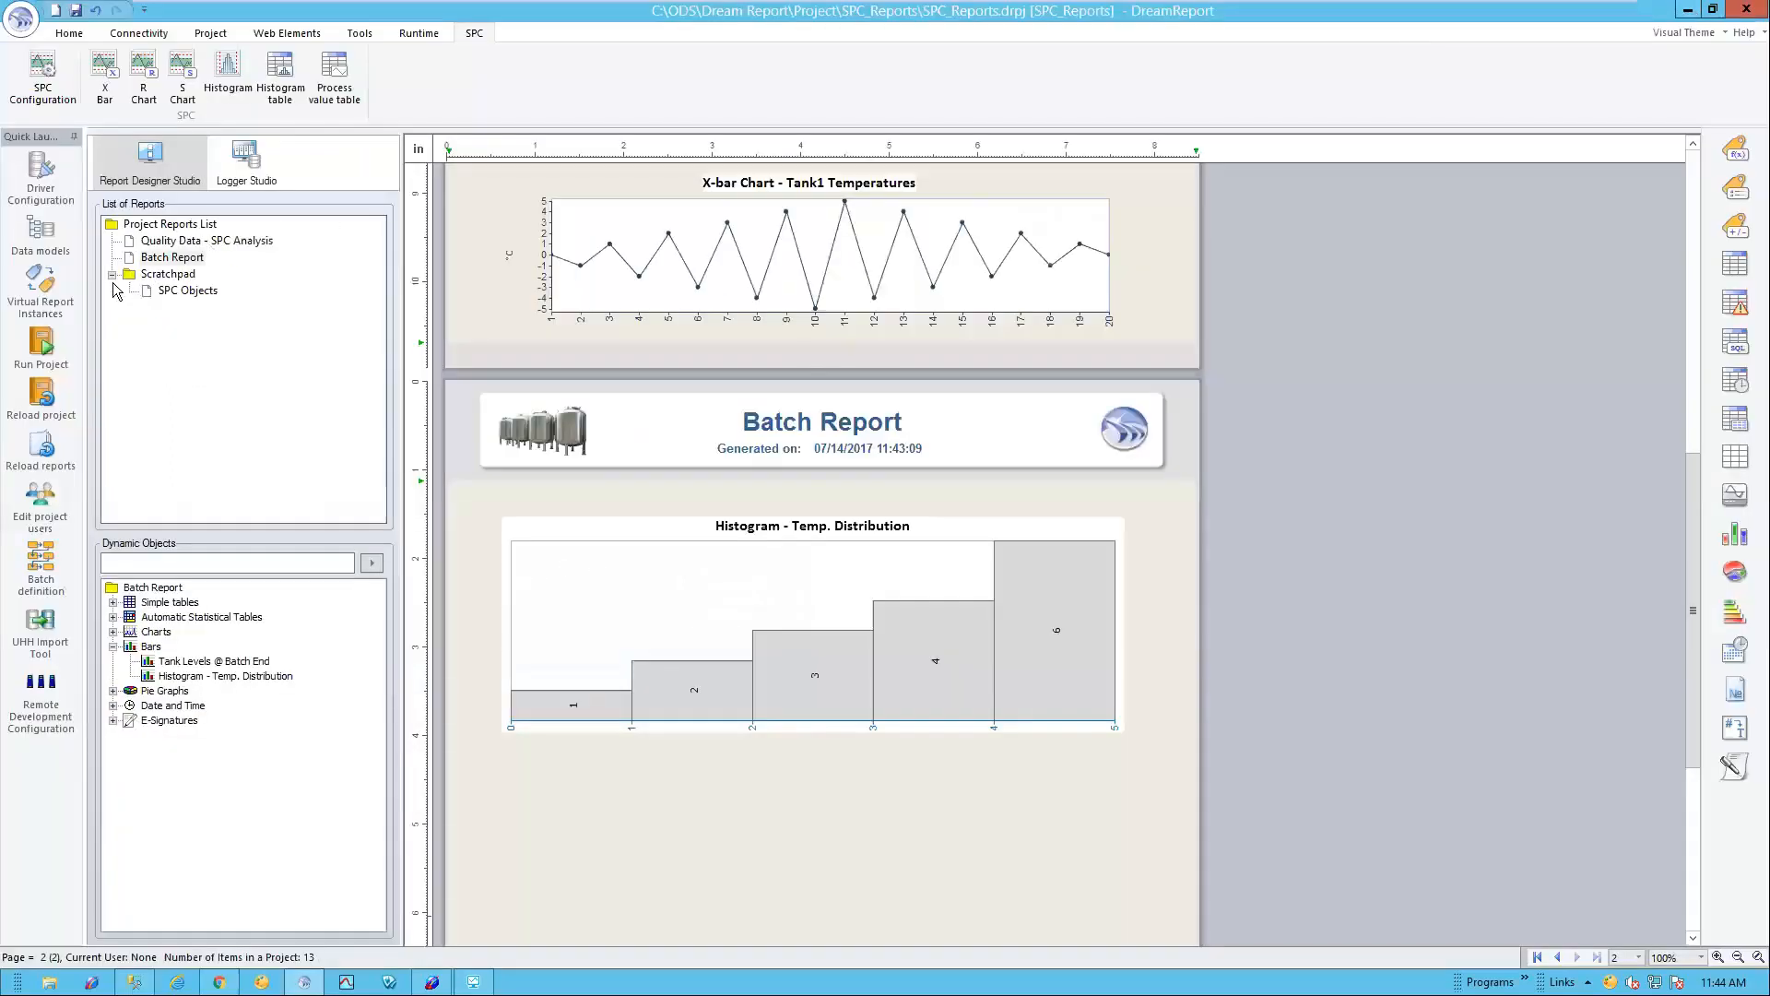
left_click(37, 173)
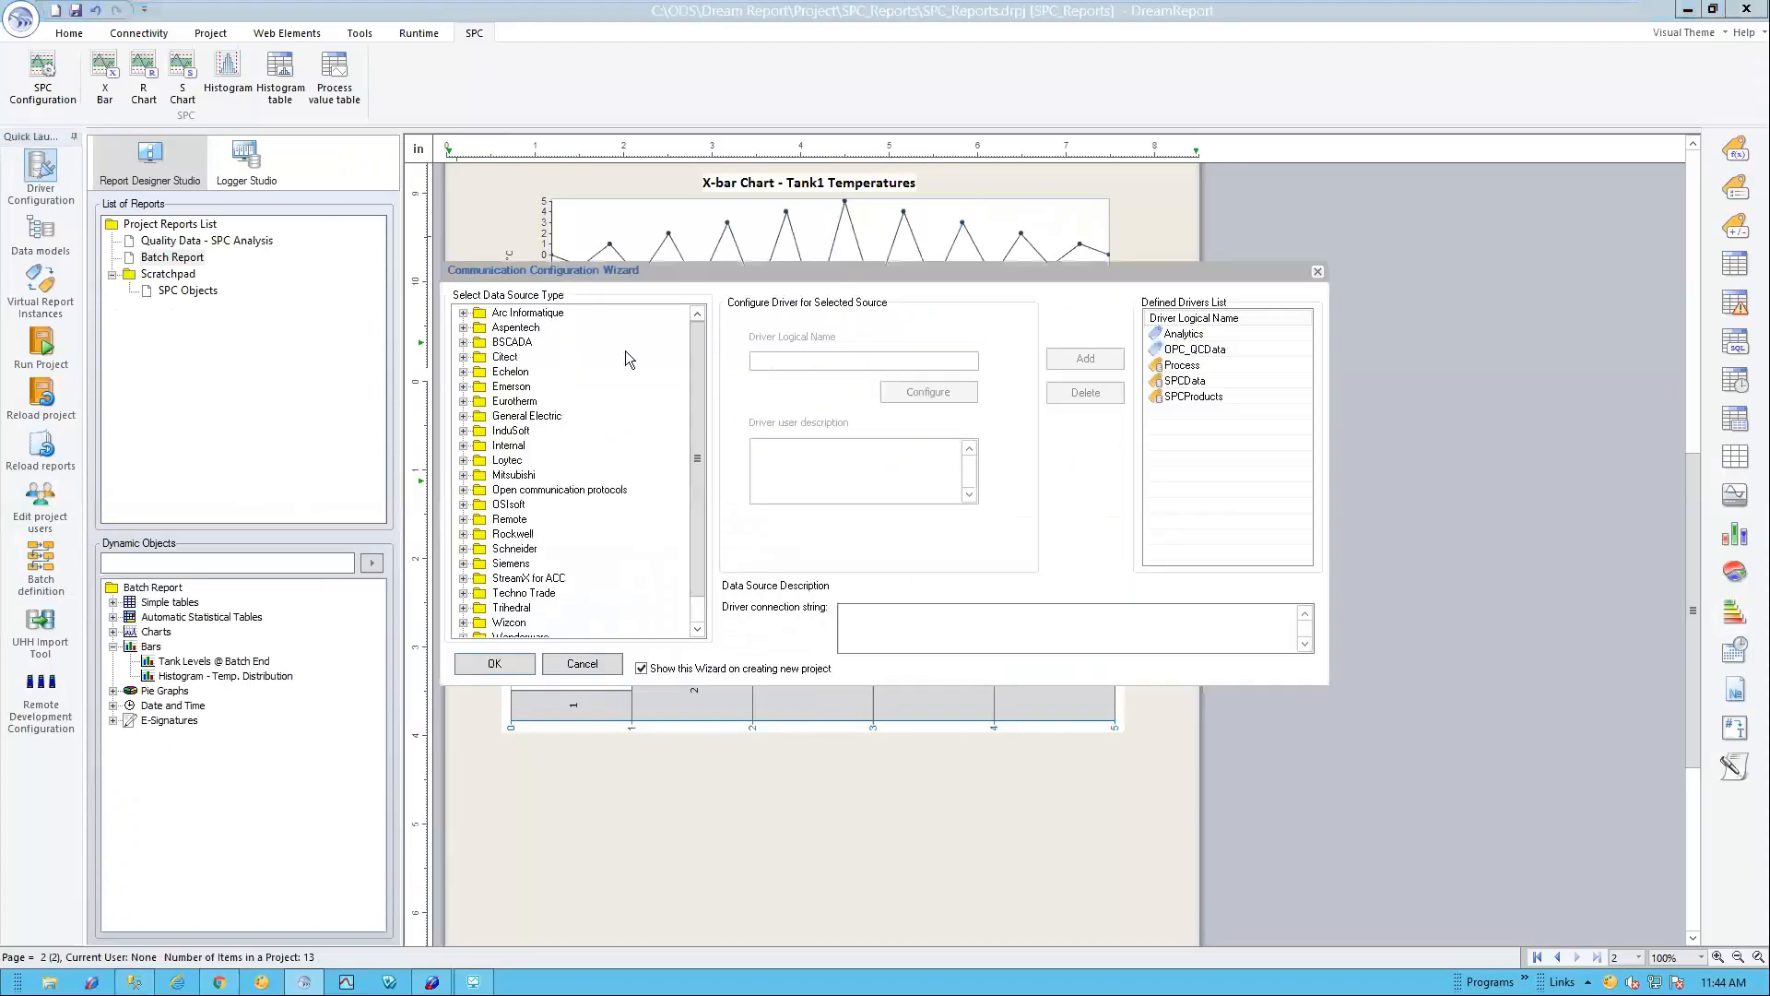
left_click(1187, 381)
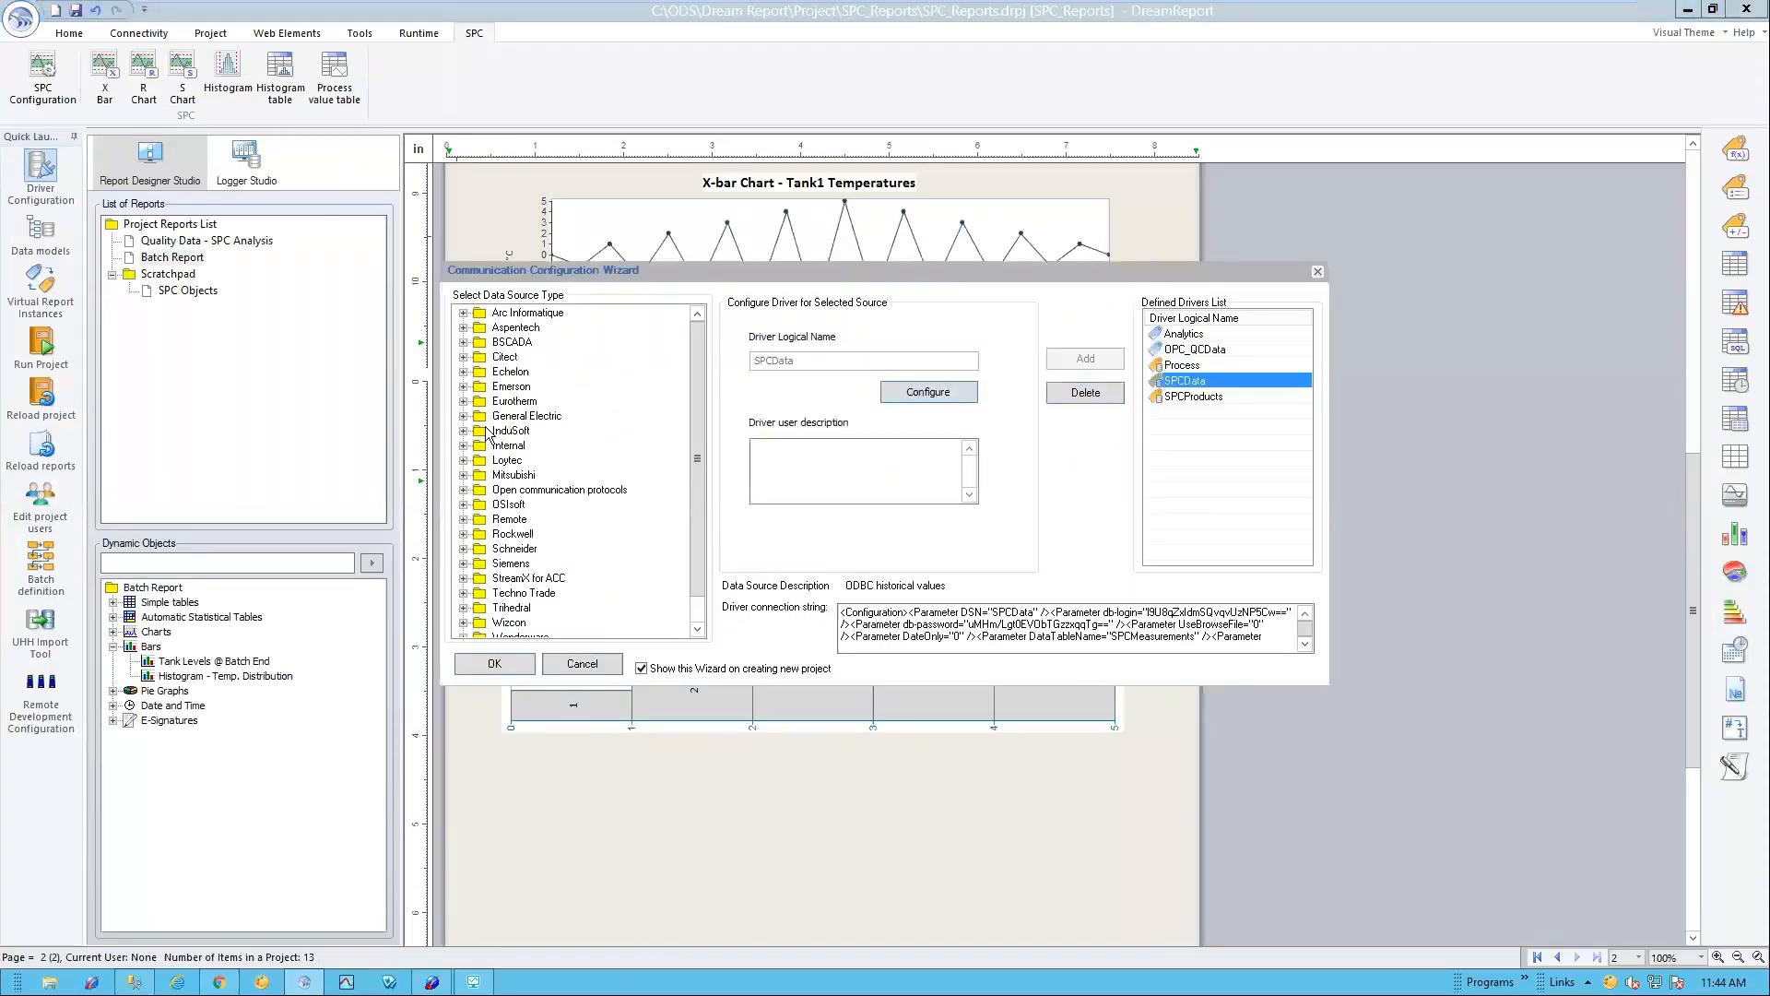
left_click(464, 490)
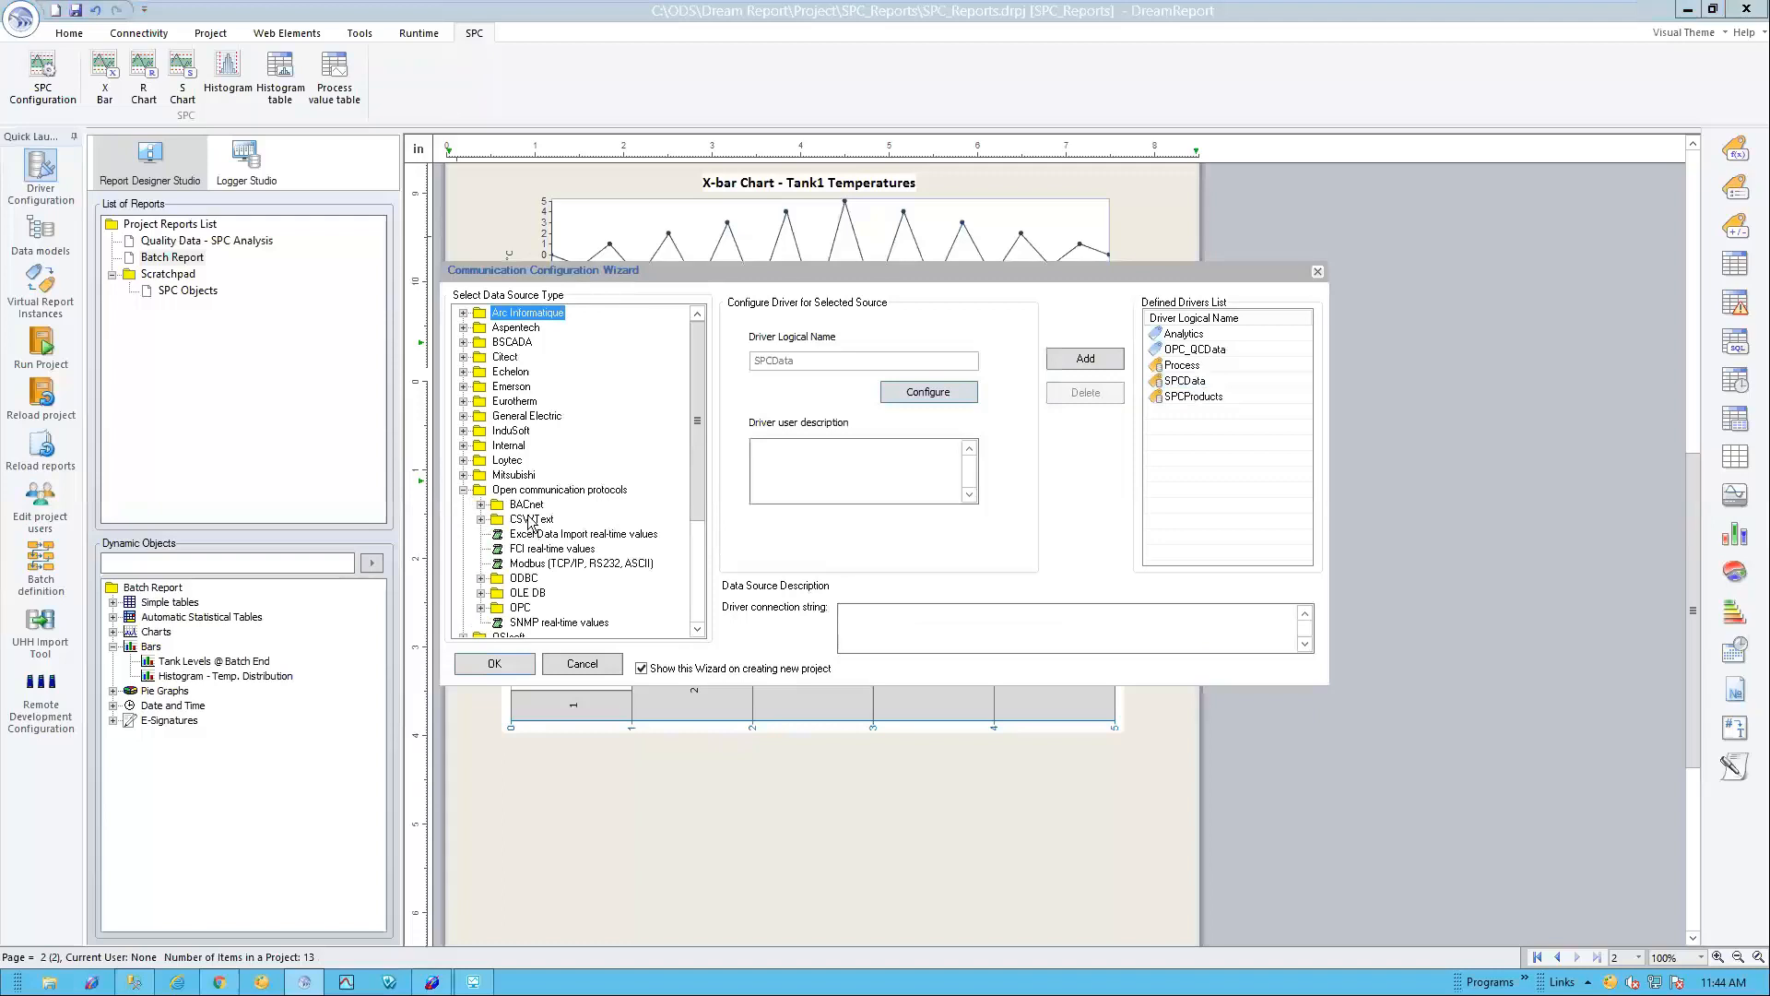
left_click(1193, 386)
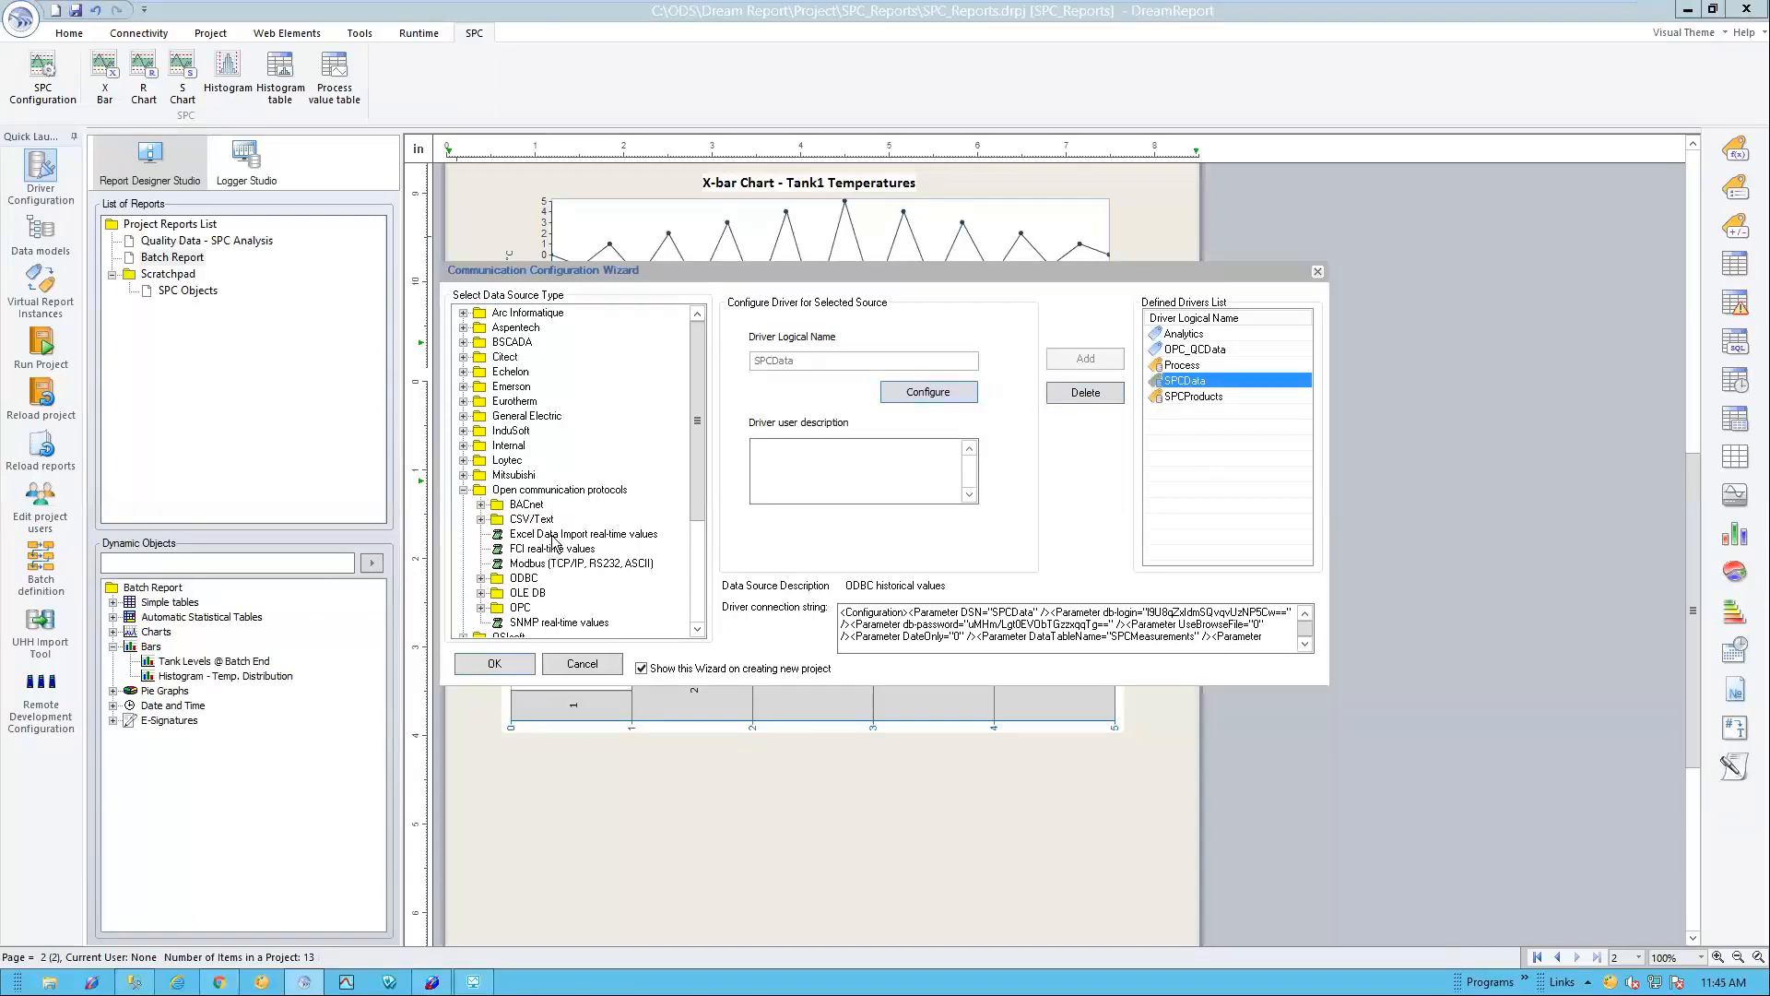
left_click(482, 578)
Step: Inspect the SPCData driver's item history table SPCMeasurements and its date field choices, and close the driver configuration without saving
left_click(926, 392)
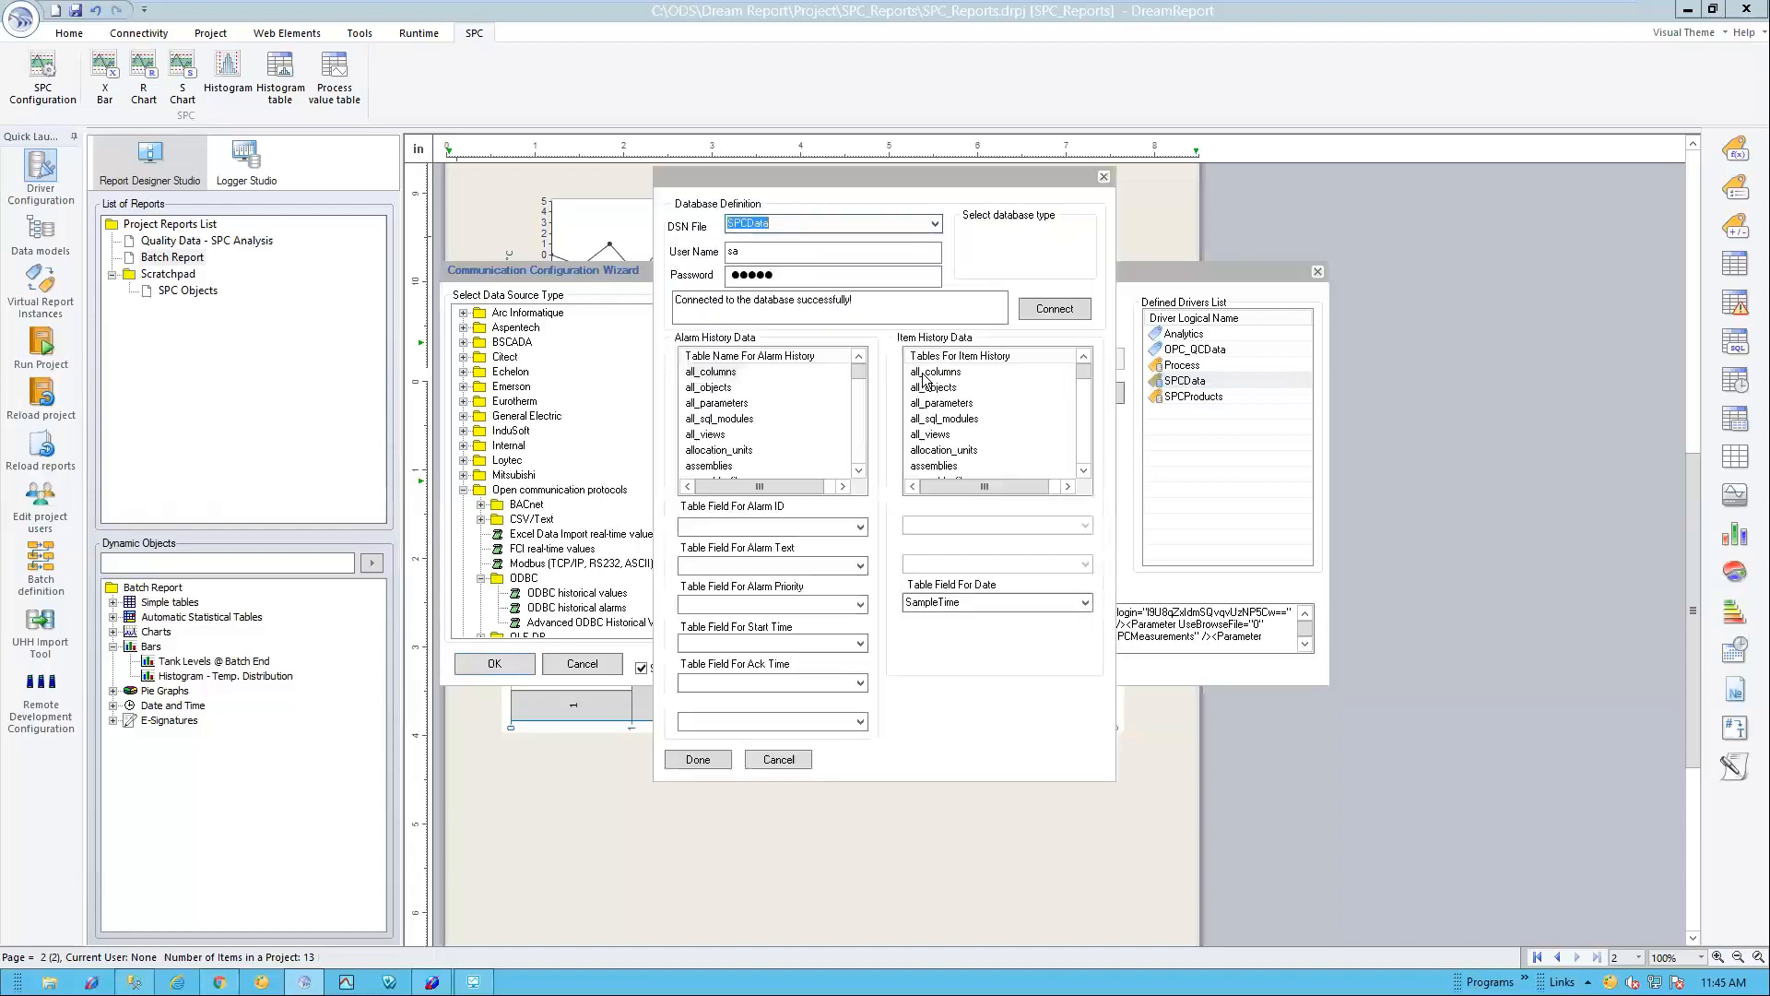
left_click_drag(1084, 372, 1086, 462)
left_click(957, 404)
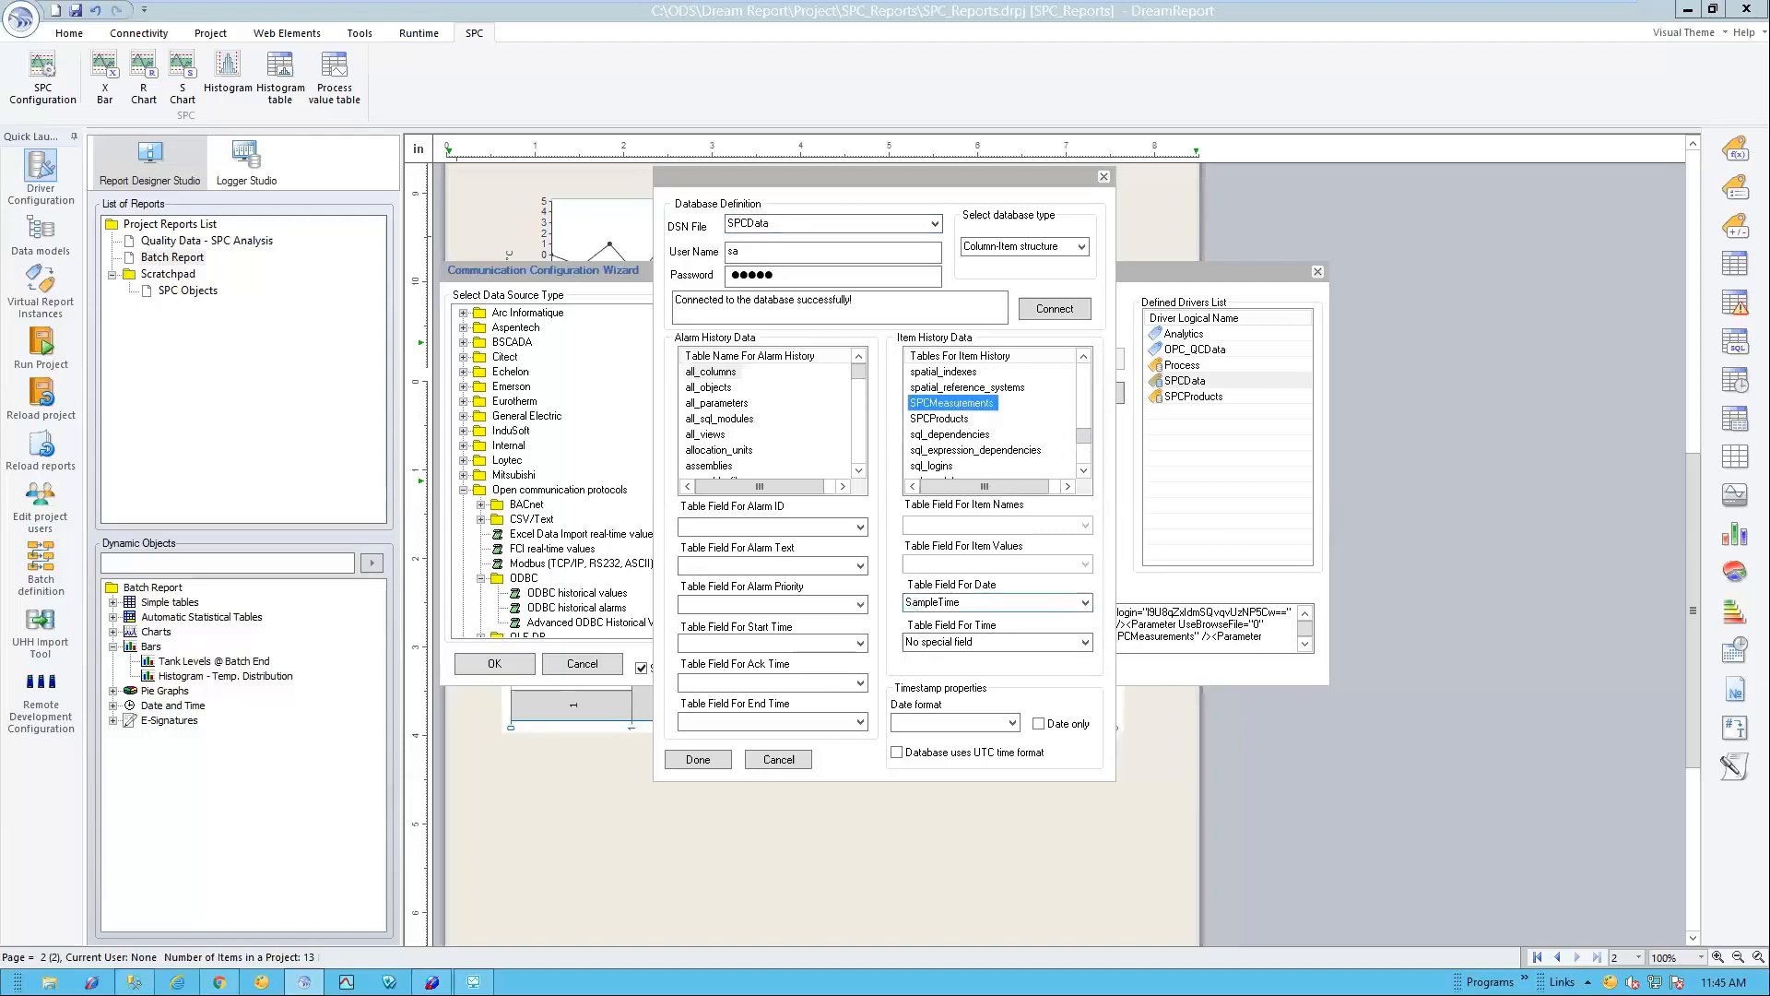
left_click(1085, 603)
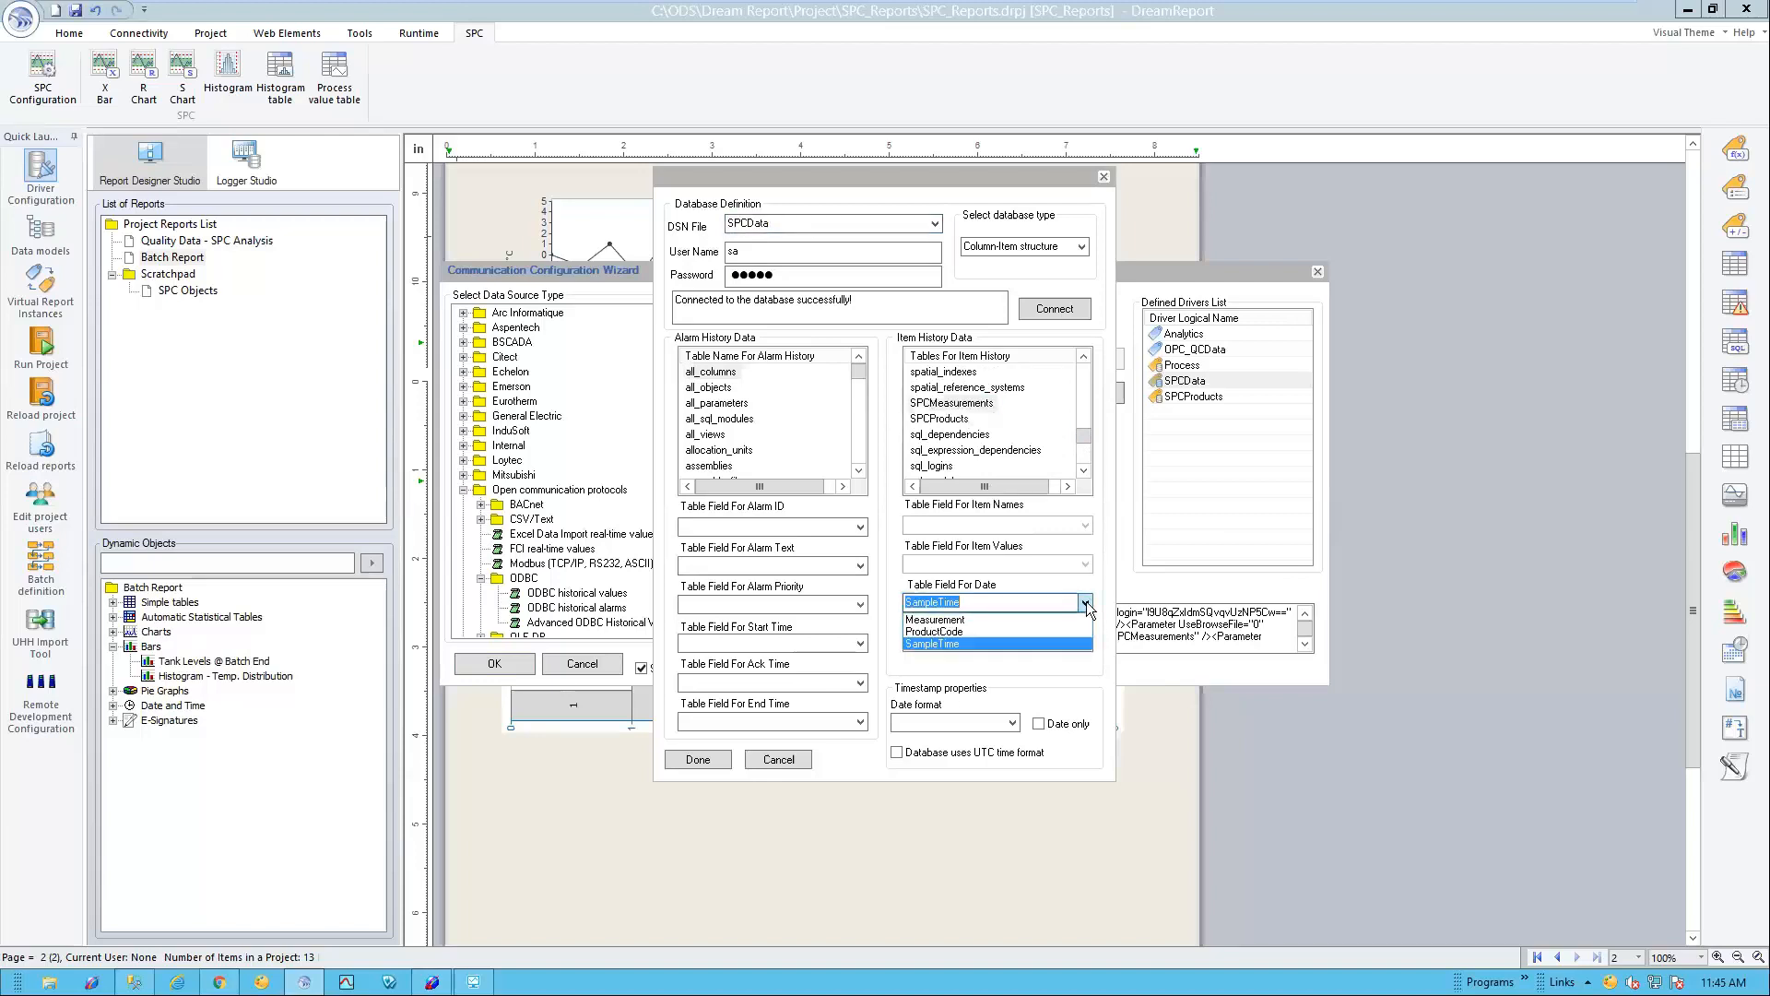
left_click(1088, 605)
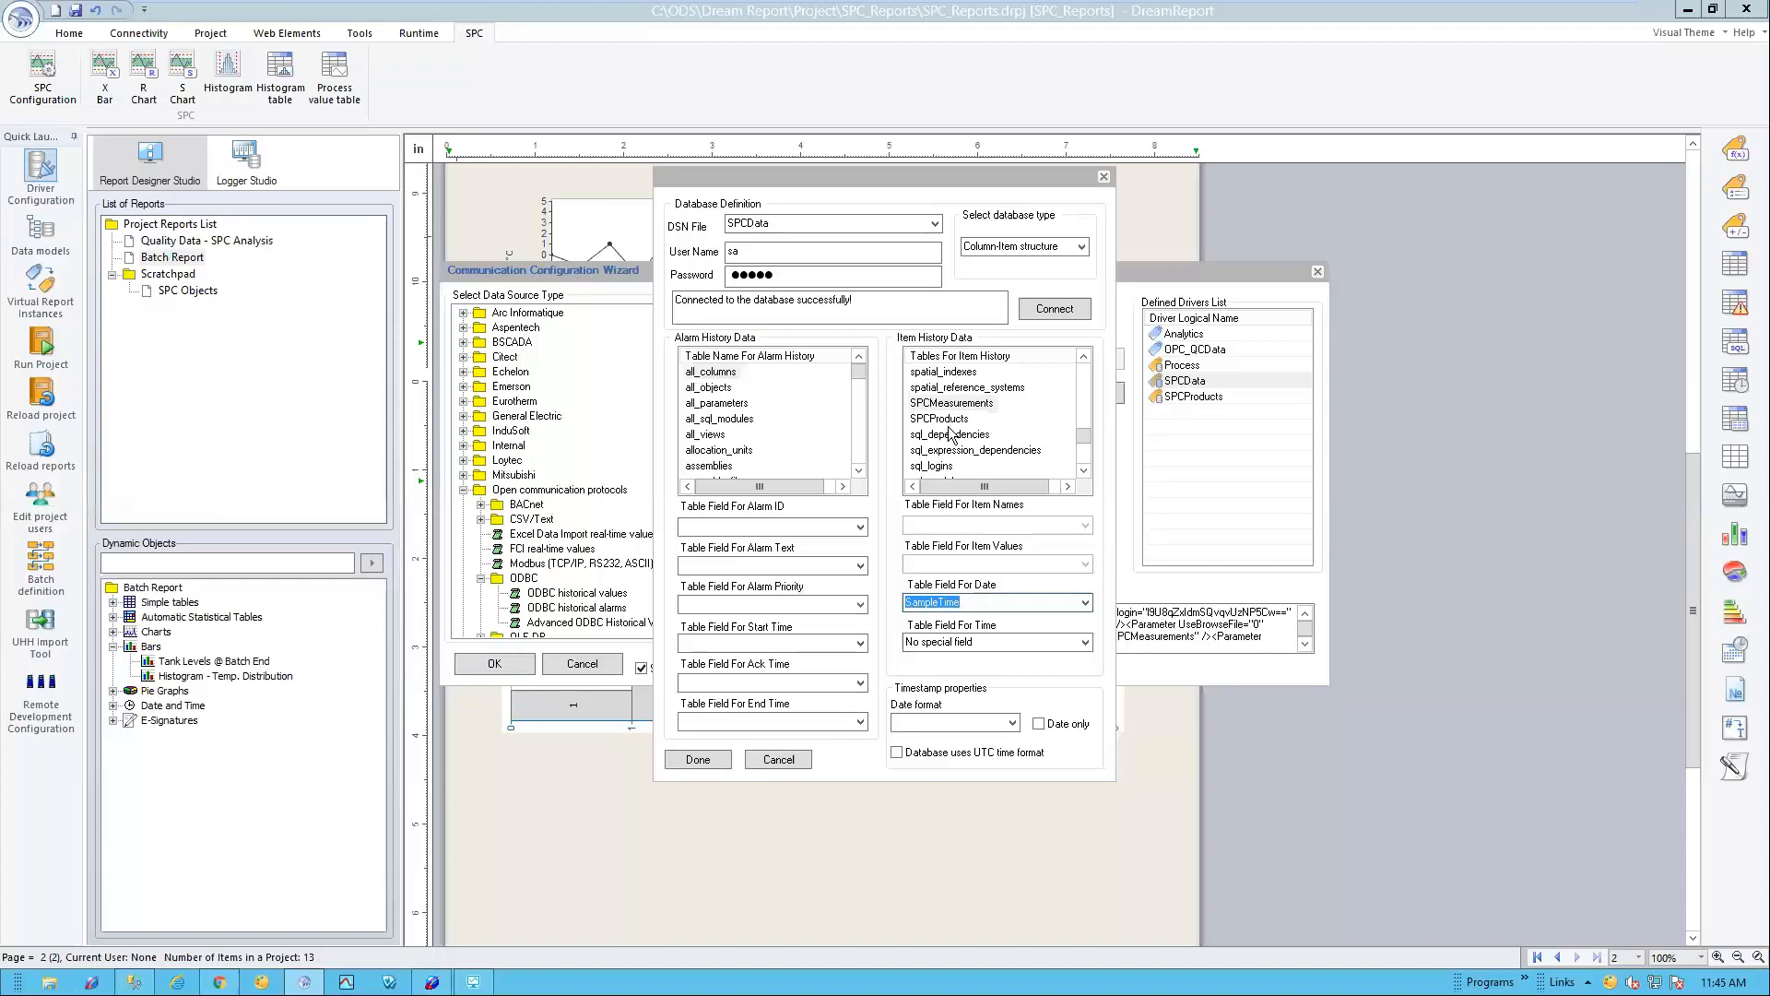
left_click(774, 761)
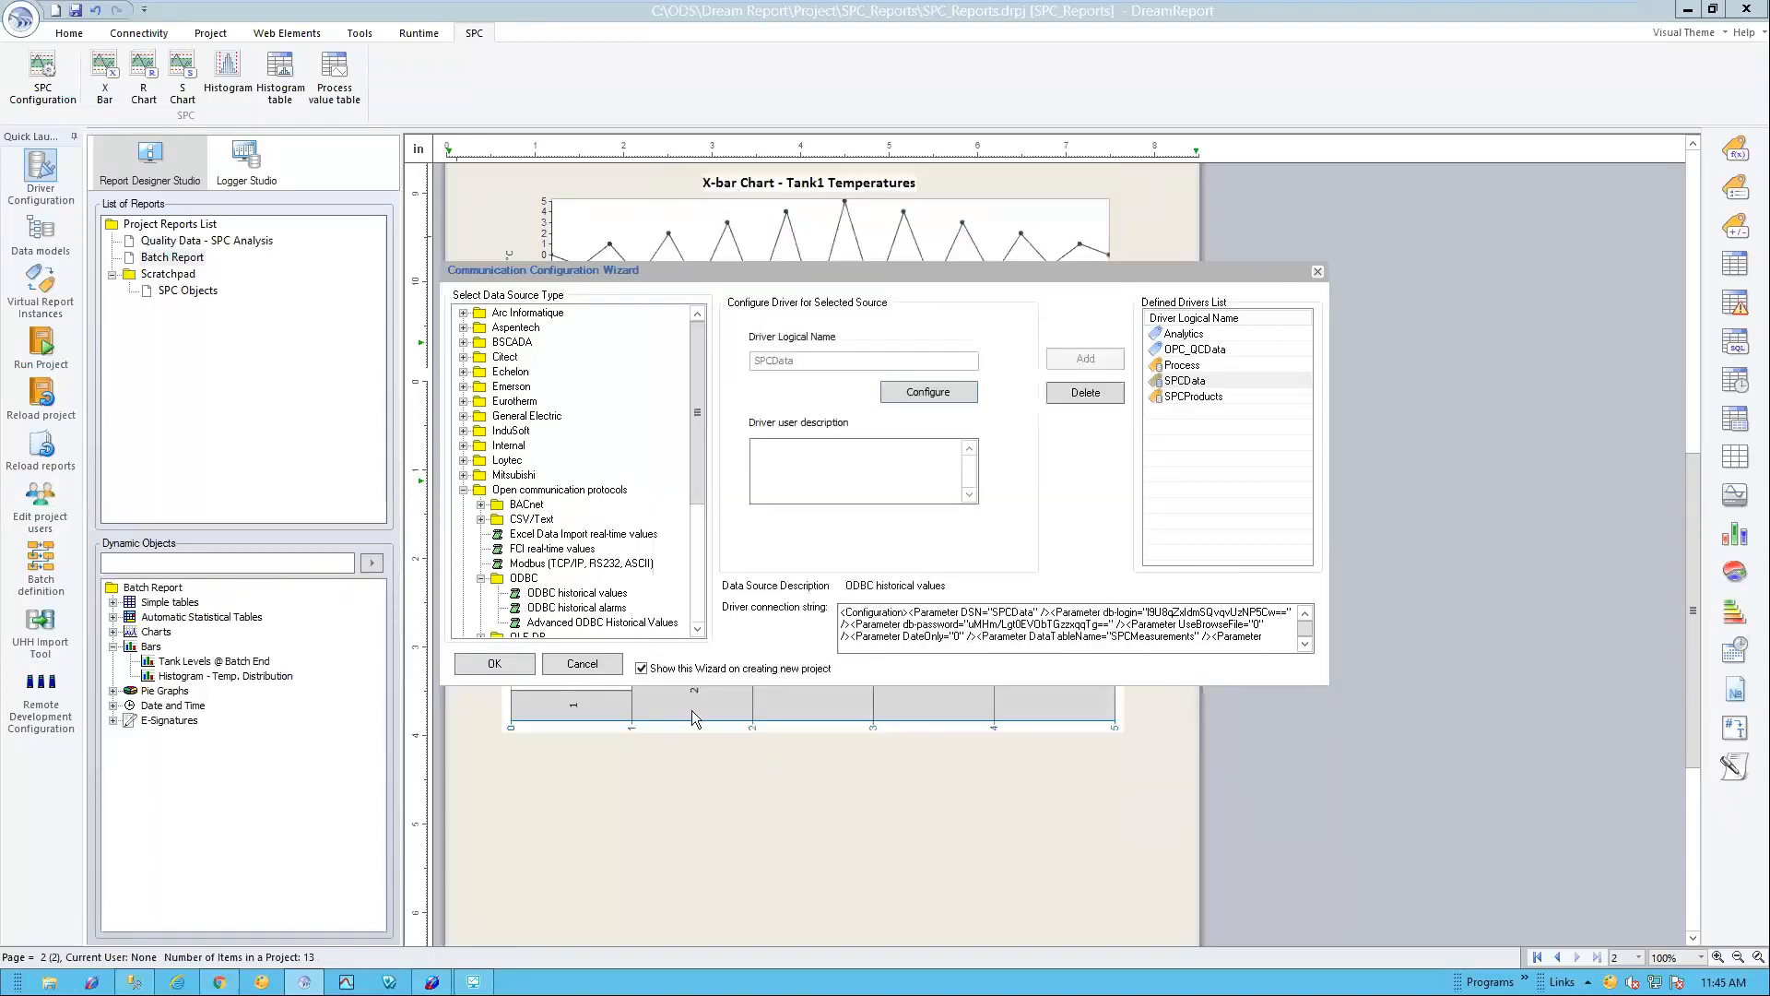
left_click(585, 662)
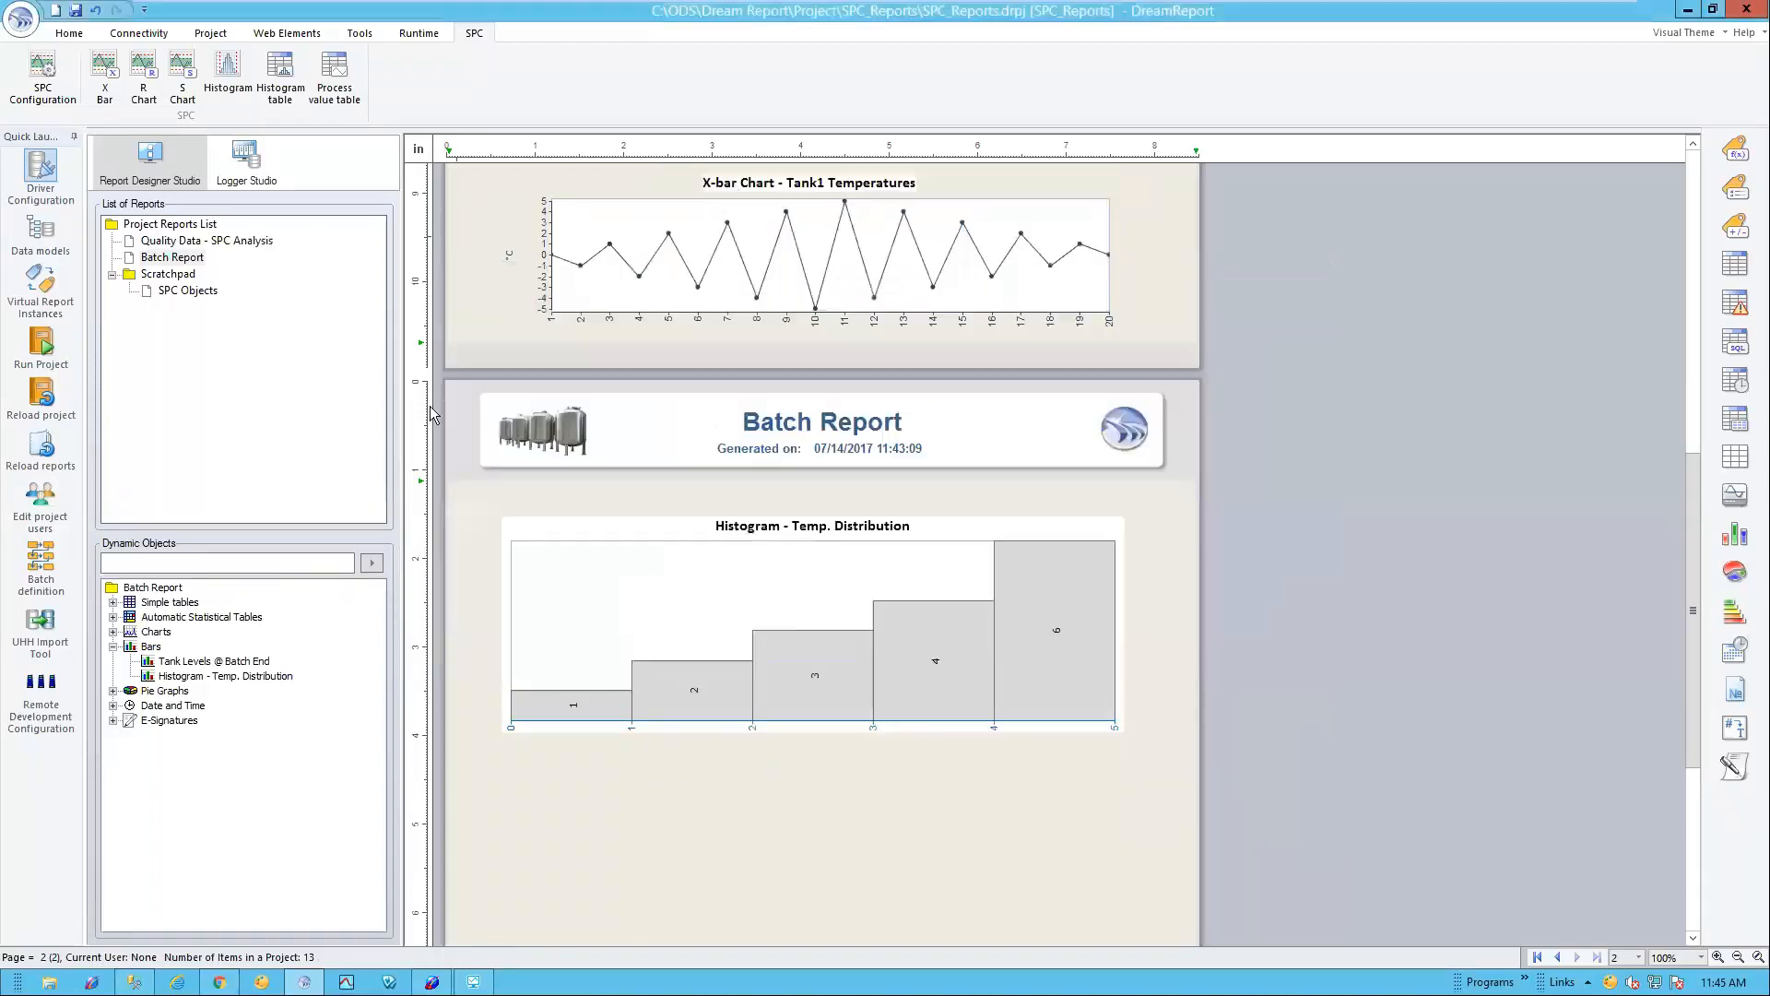
Step: Create a new report named Ad Hoc SPC in the Project Reports List
right_click(168, 232)
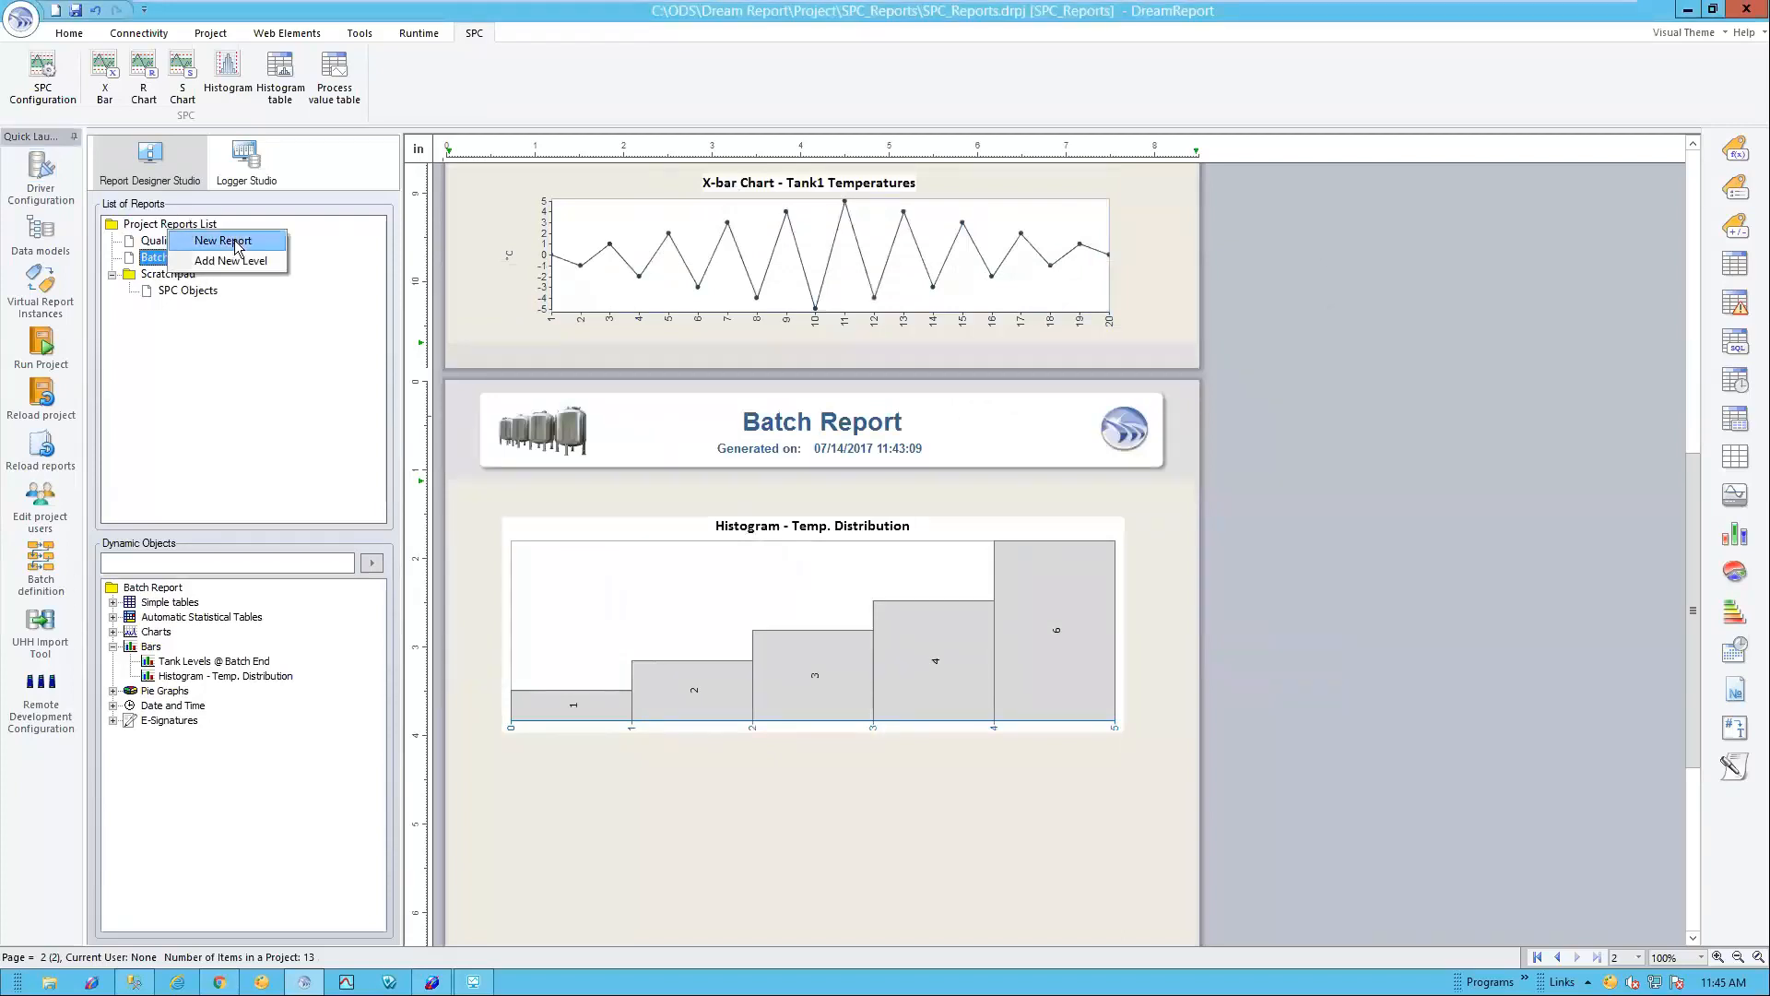
left_click(223, 241)
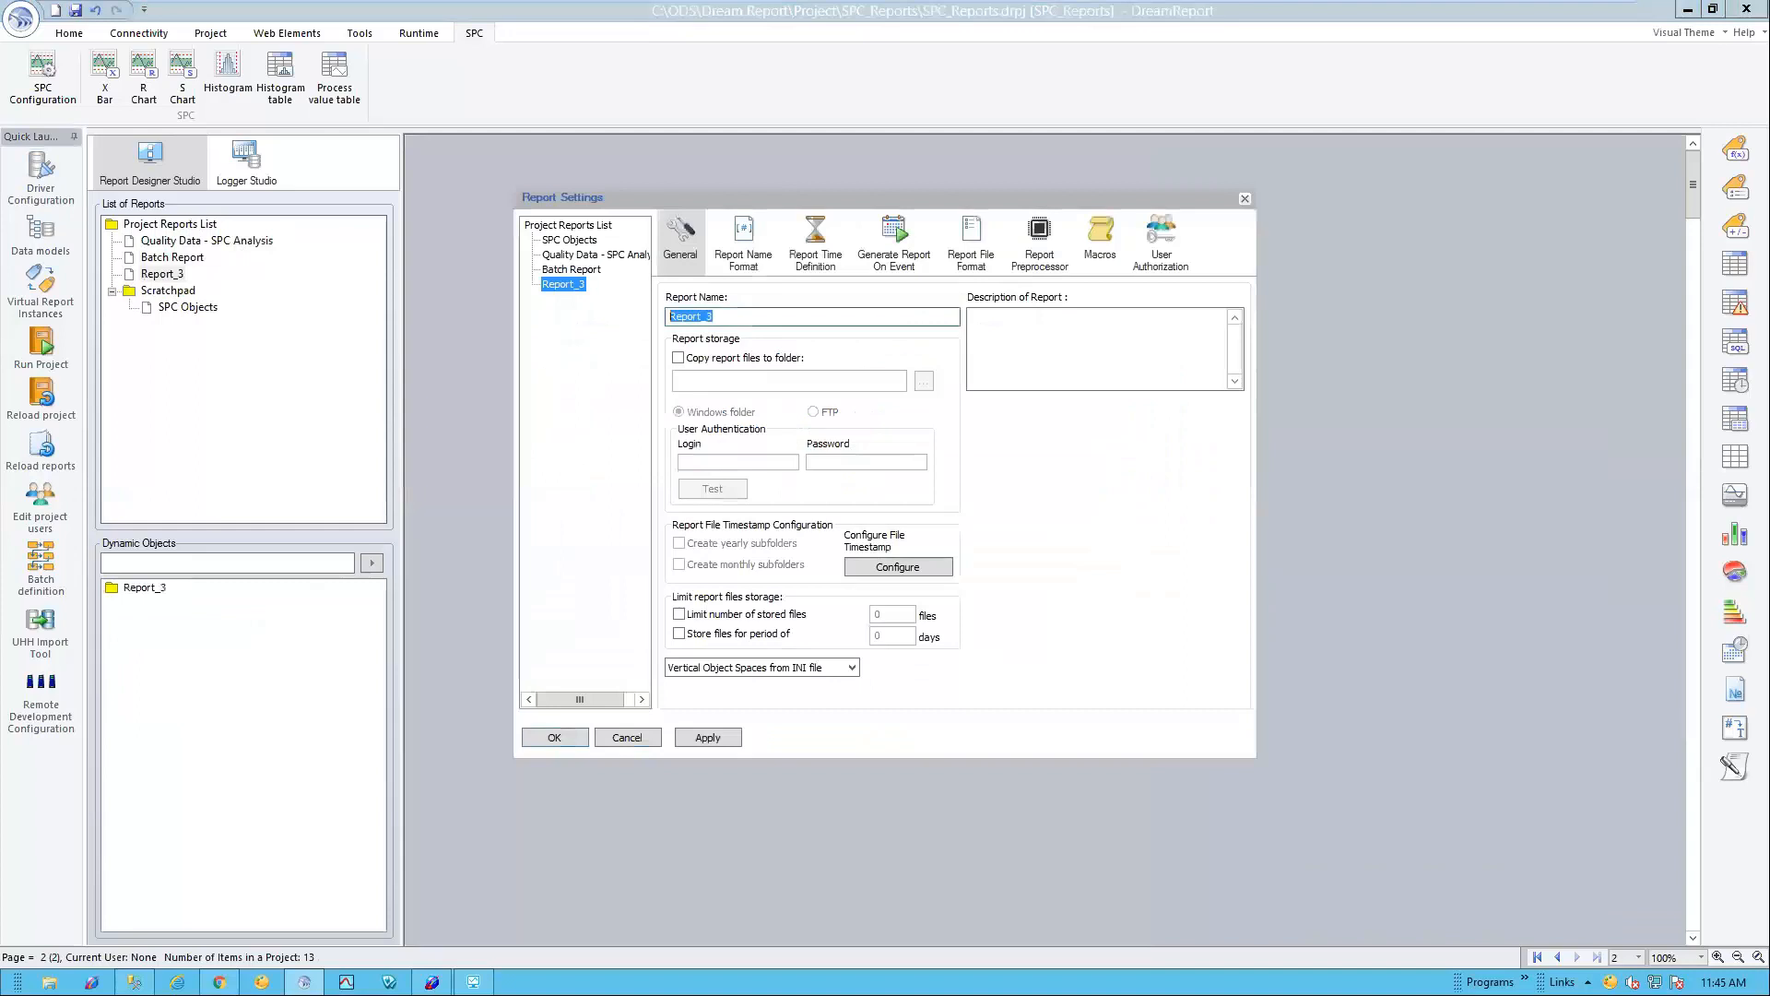
type("Ad Hoc SPC")
left_click(558, 739)
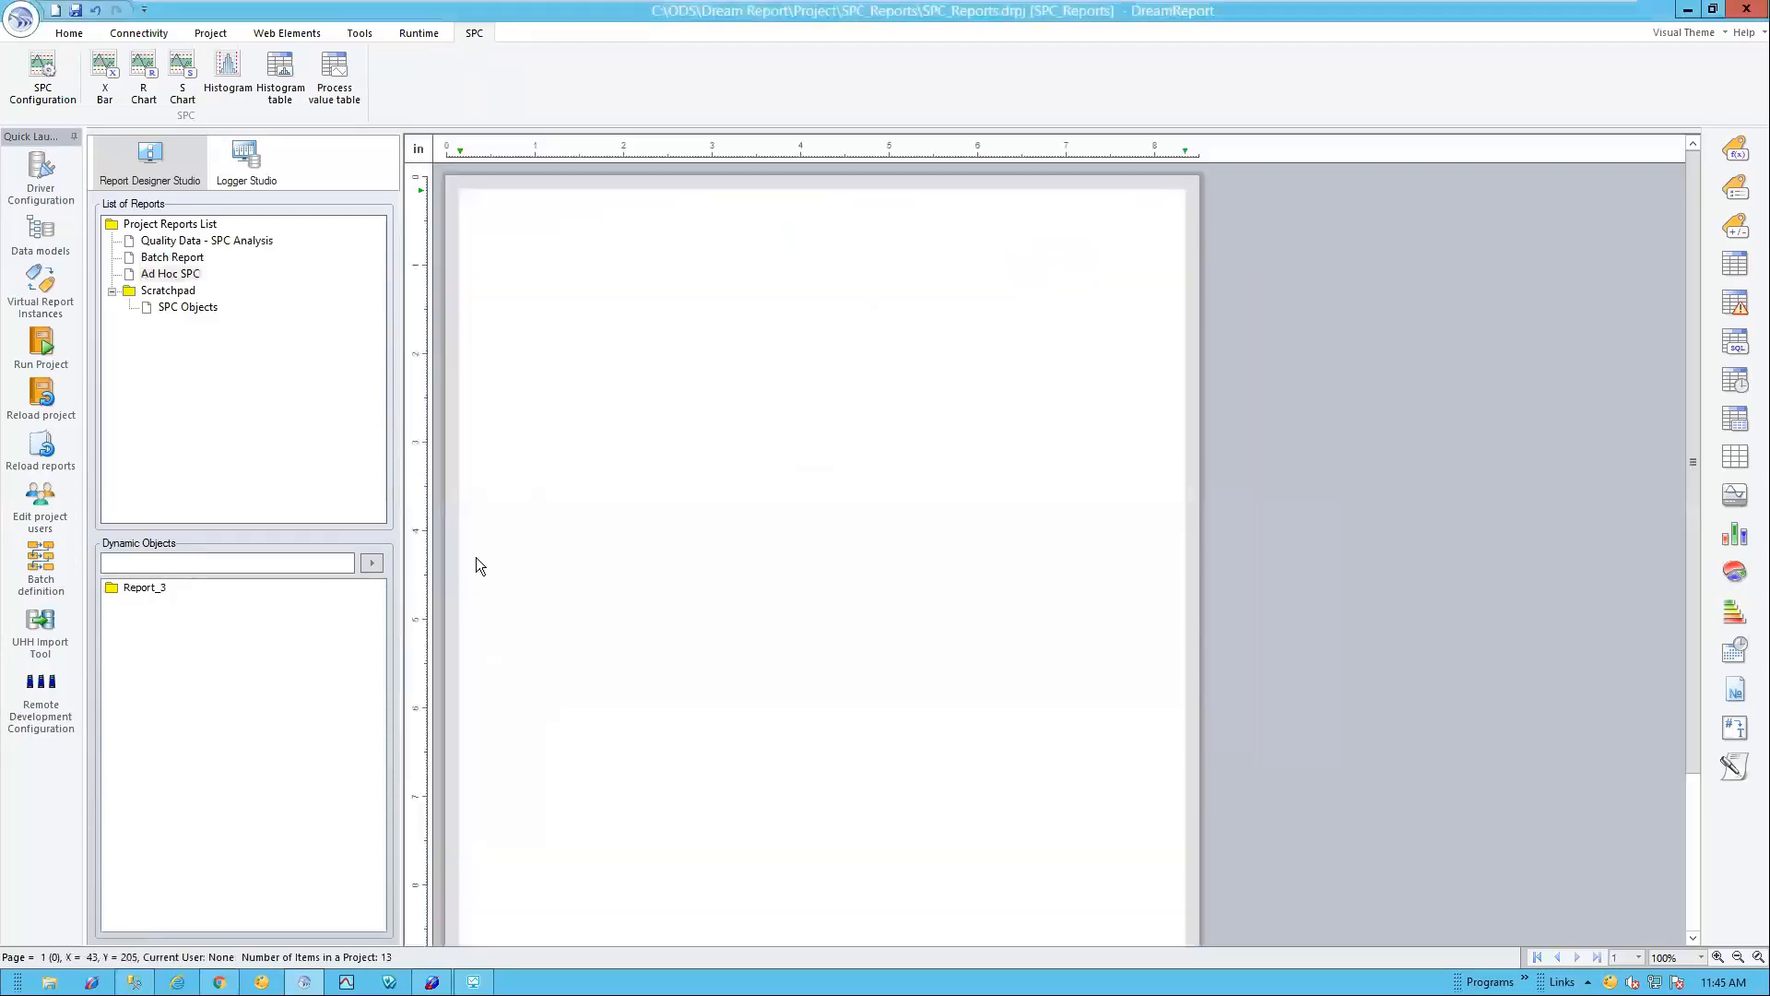
Step: Apply the report template "spc - ad hoc.tdr" from the _Webinar templates folder to the Ad Hoc SPC report, replacing existing report objects
right_click(189, 274)
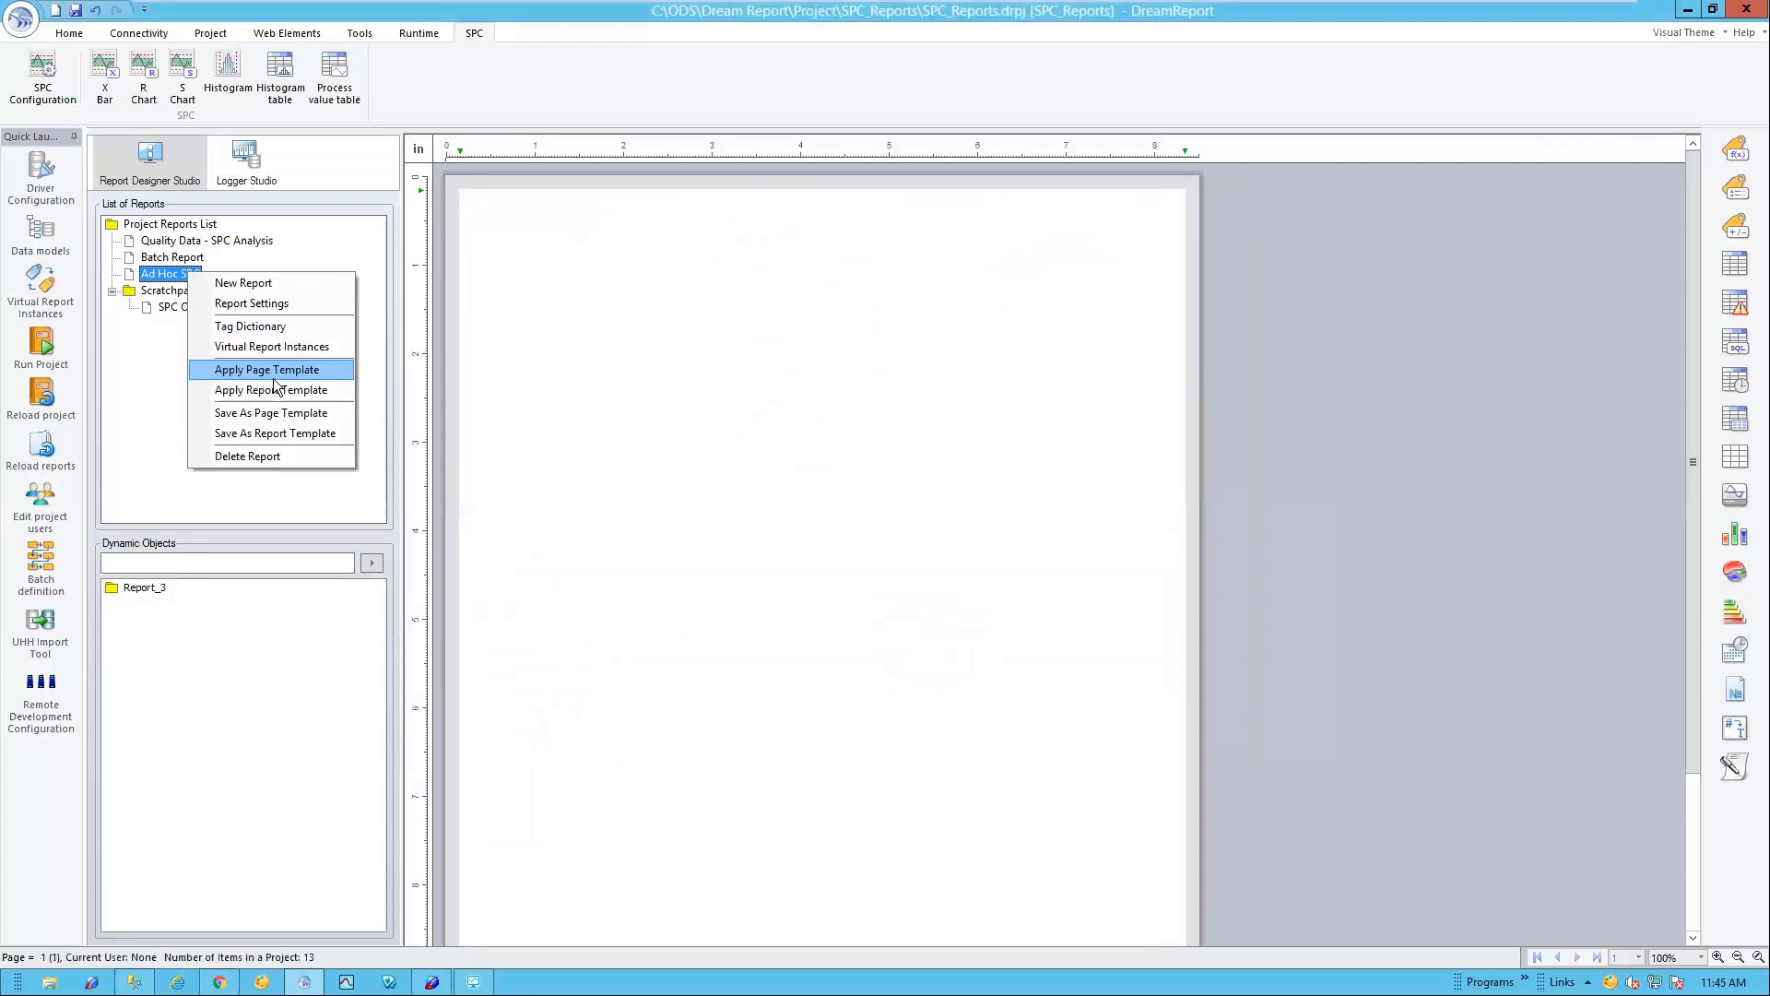
left_click(300, 392)
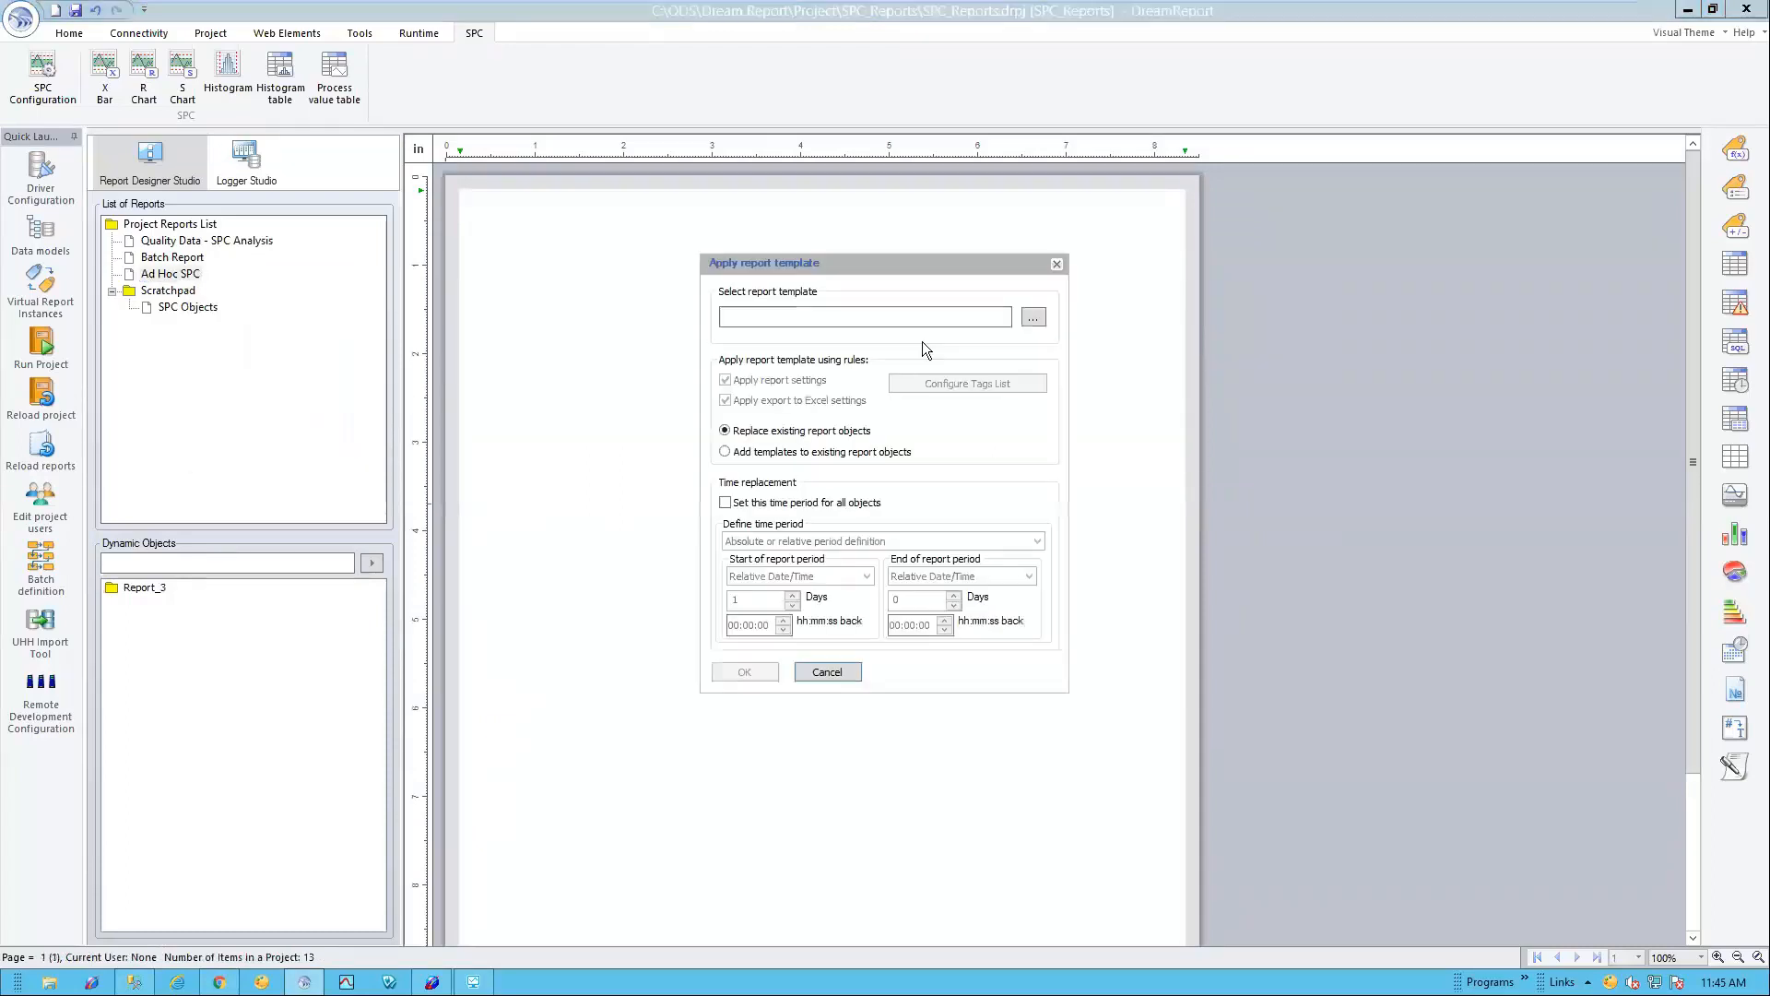
left_click(1036, 322)
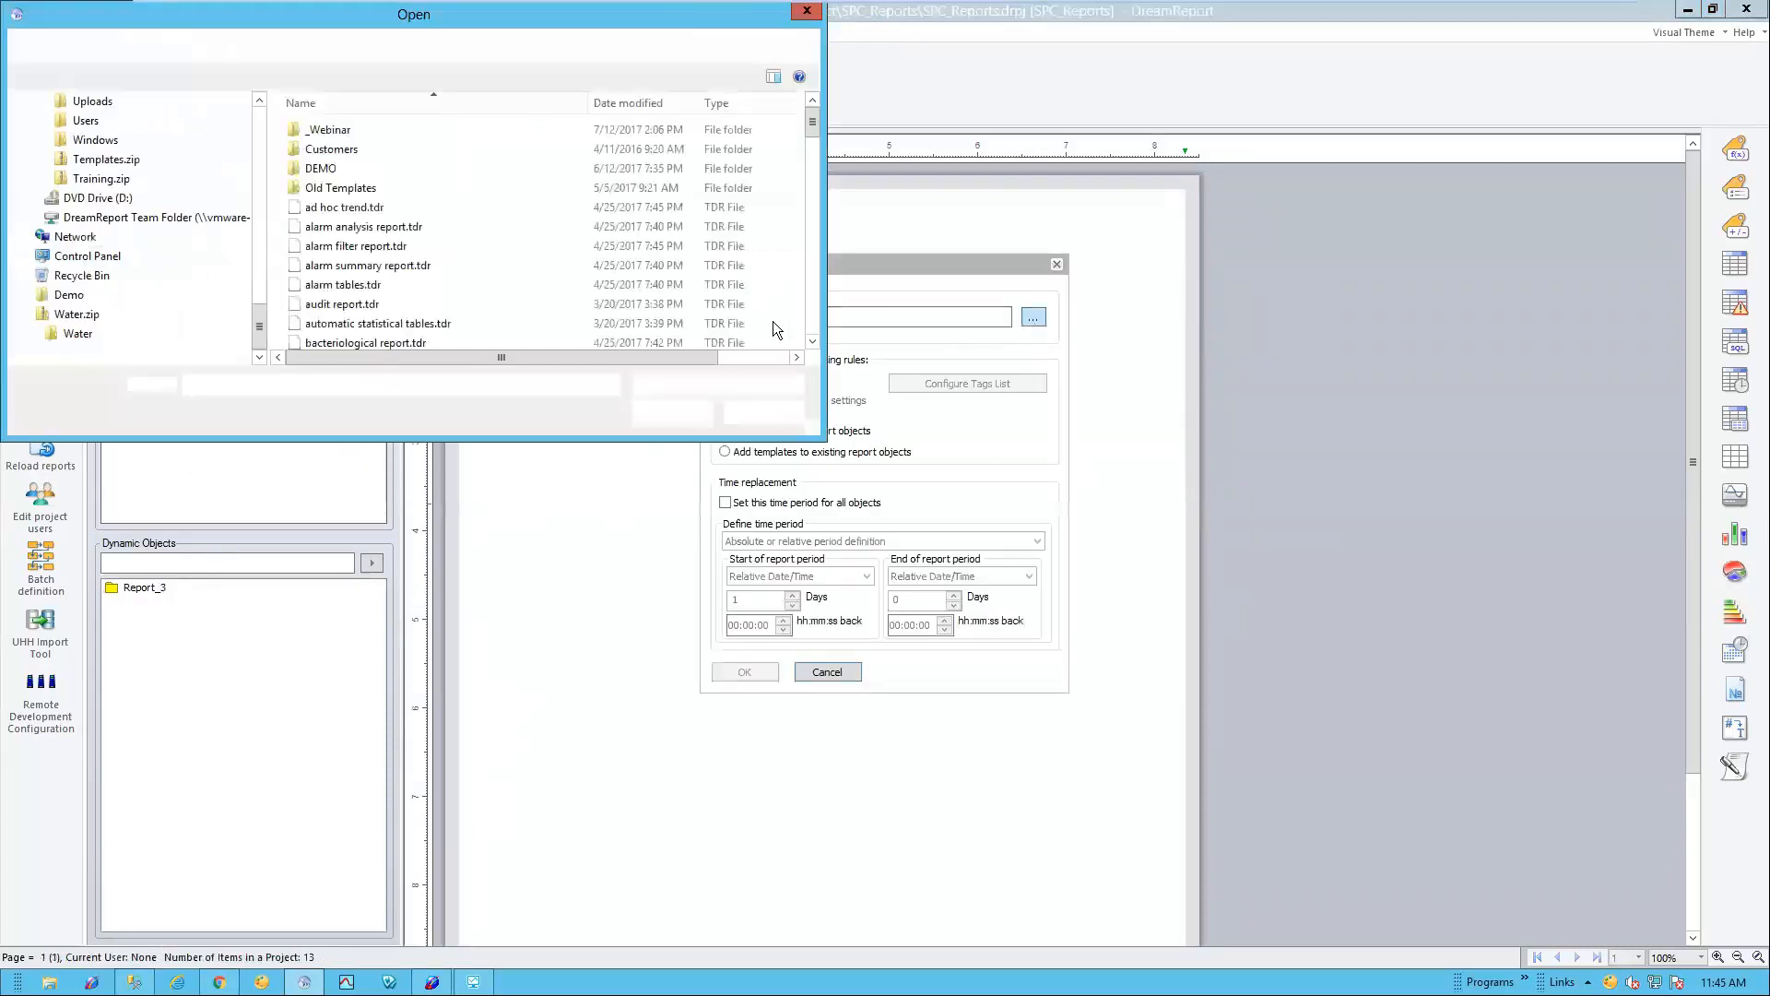
double_click(356, 135)
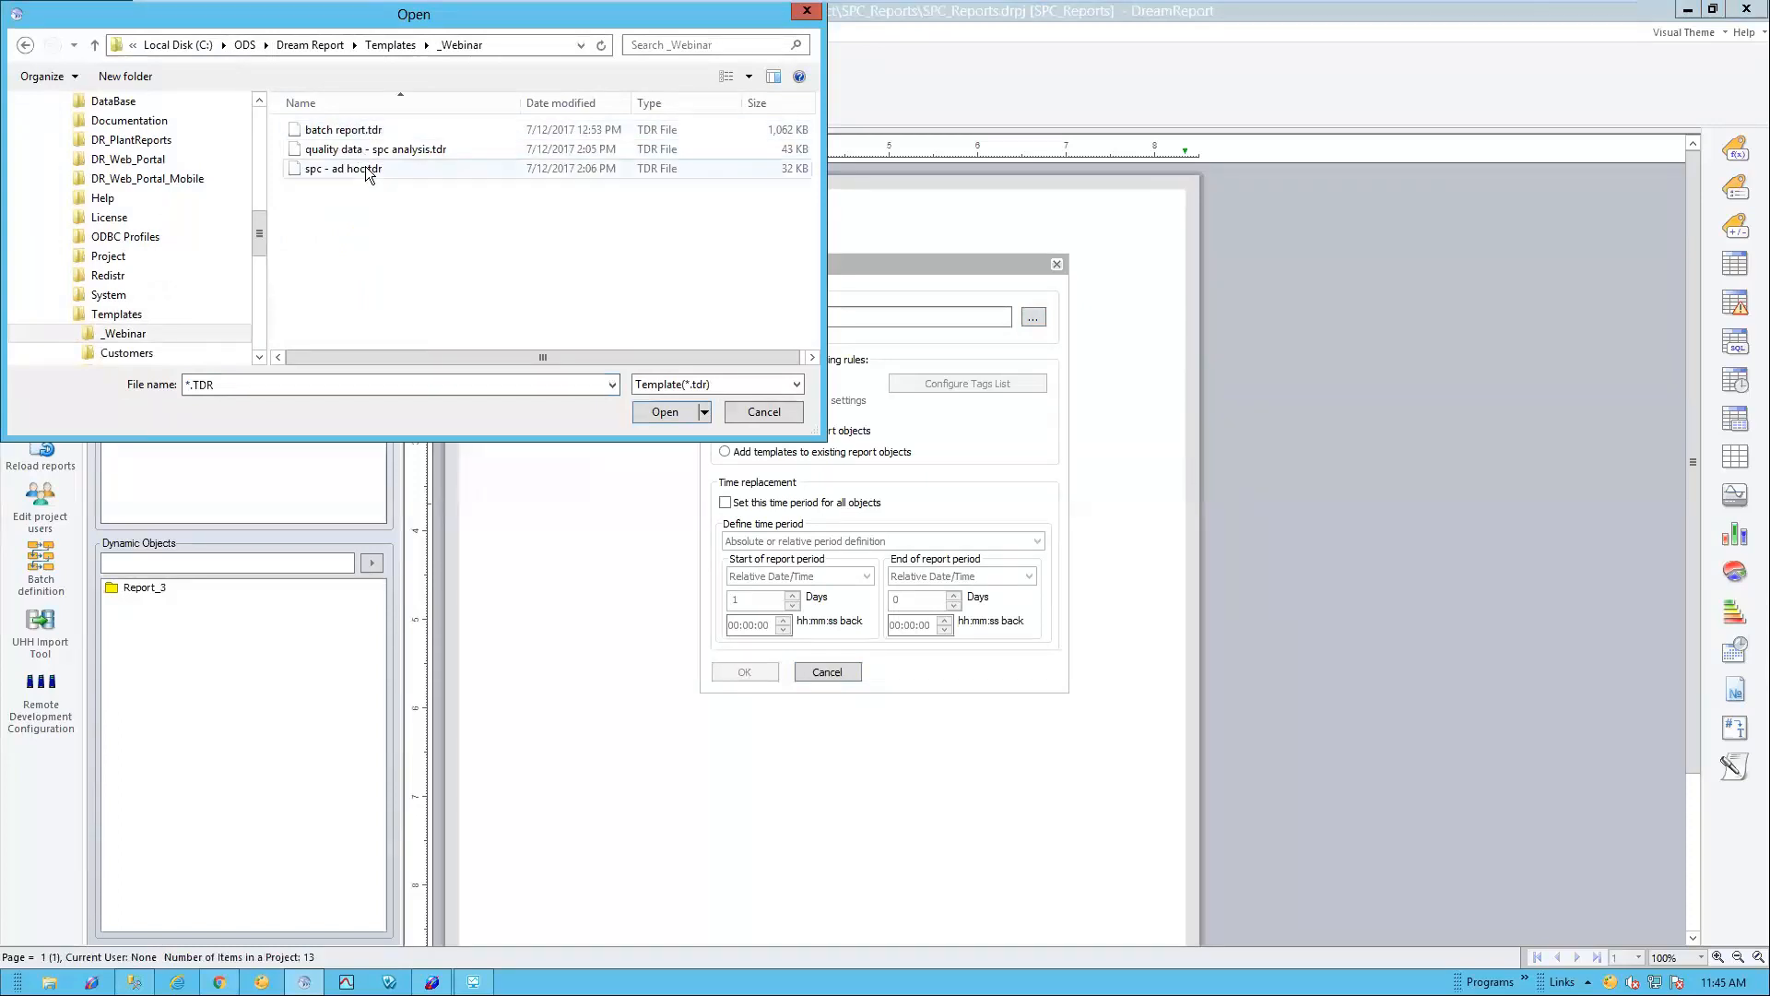
double_click(368, 170)
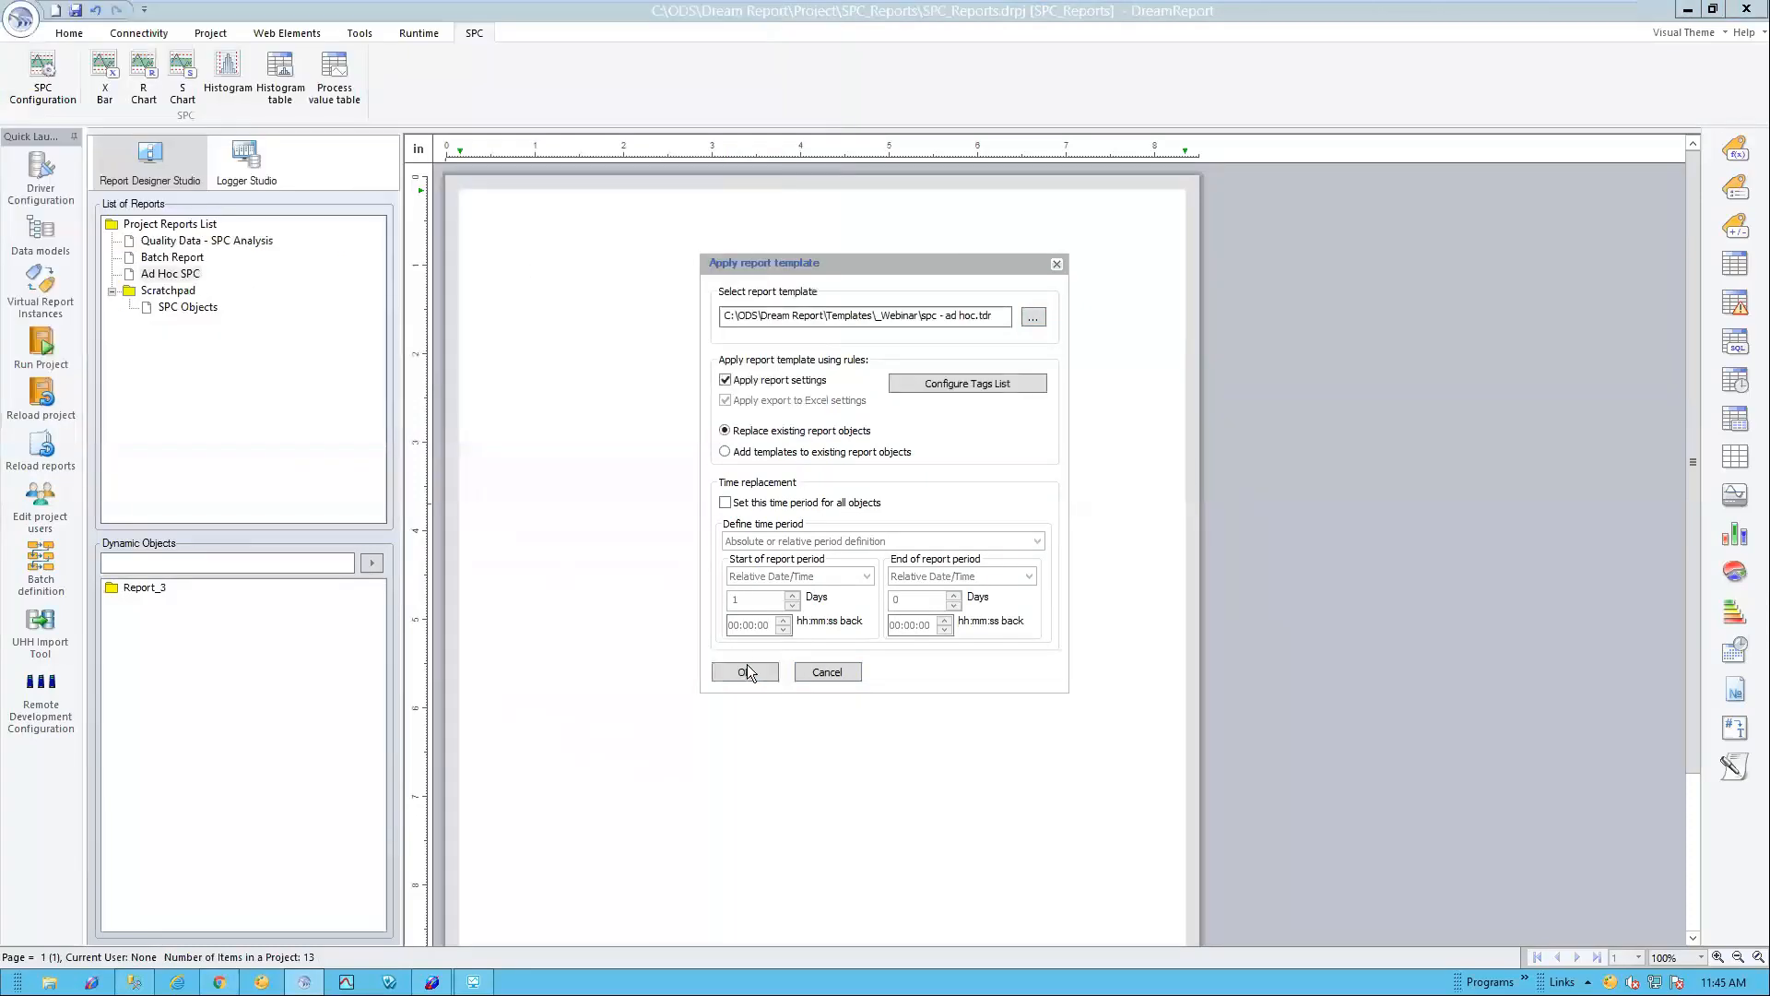
left_click(747, 671)
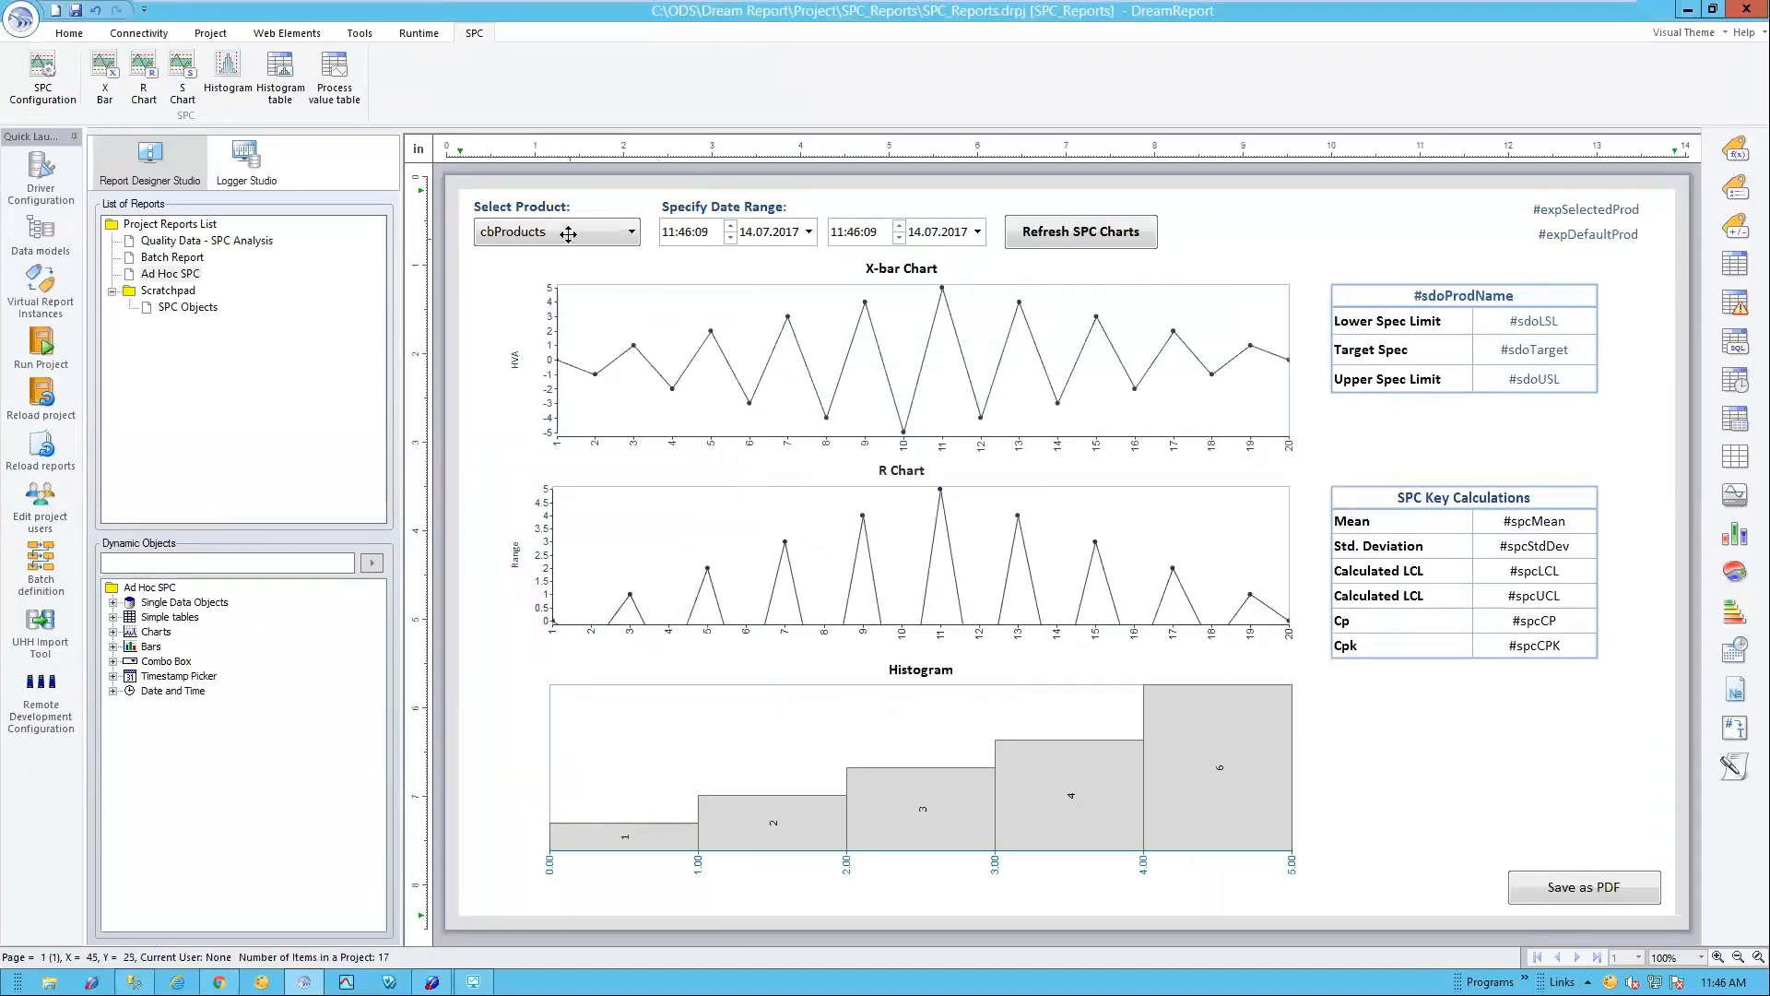
Step: Check the Ad Hoc SPC report's file format settings for the Web report target and close the settings without saving
left_click(294, 33)
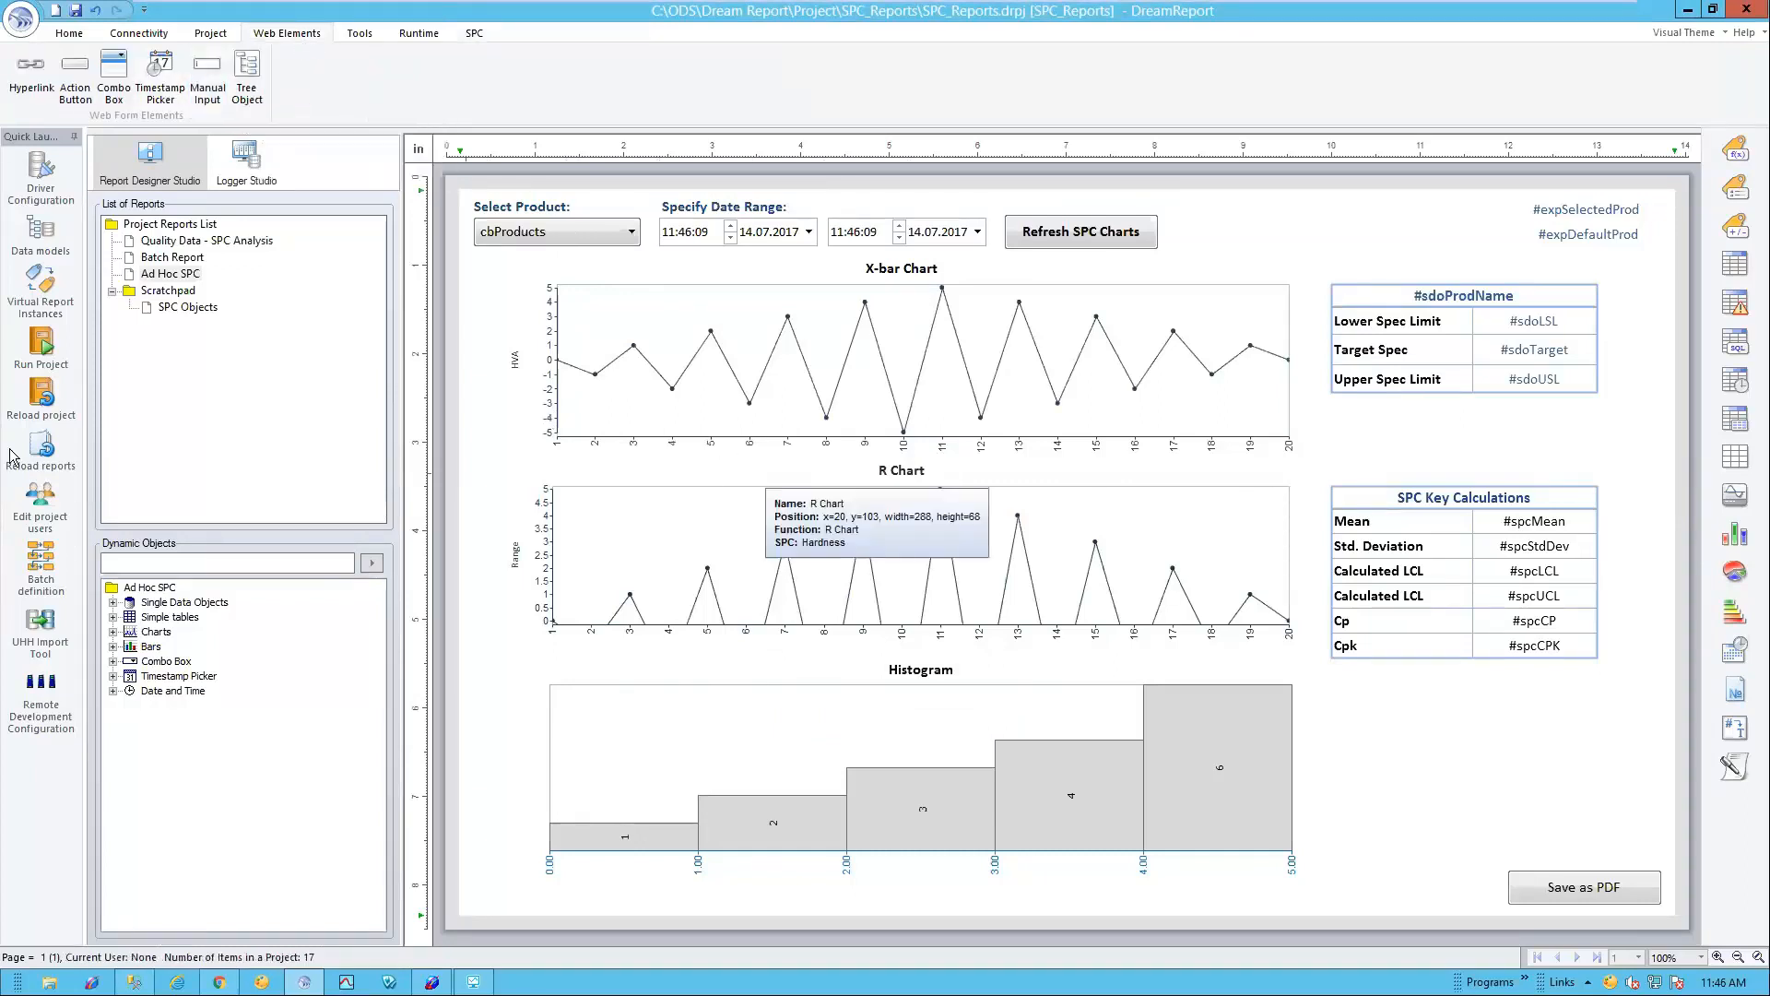
double_click(187, 274)
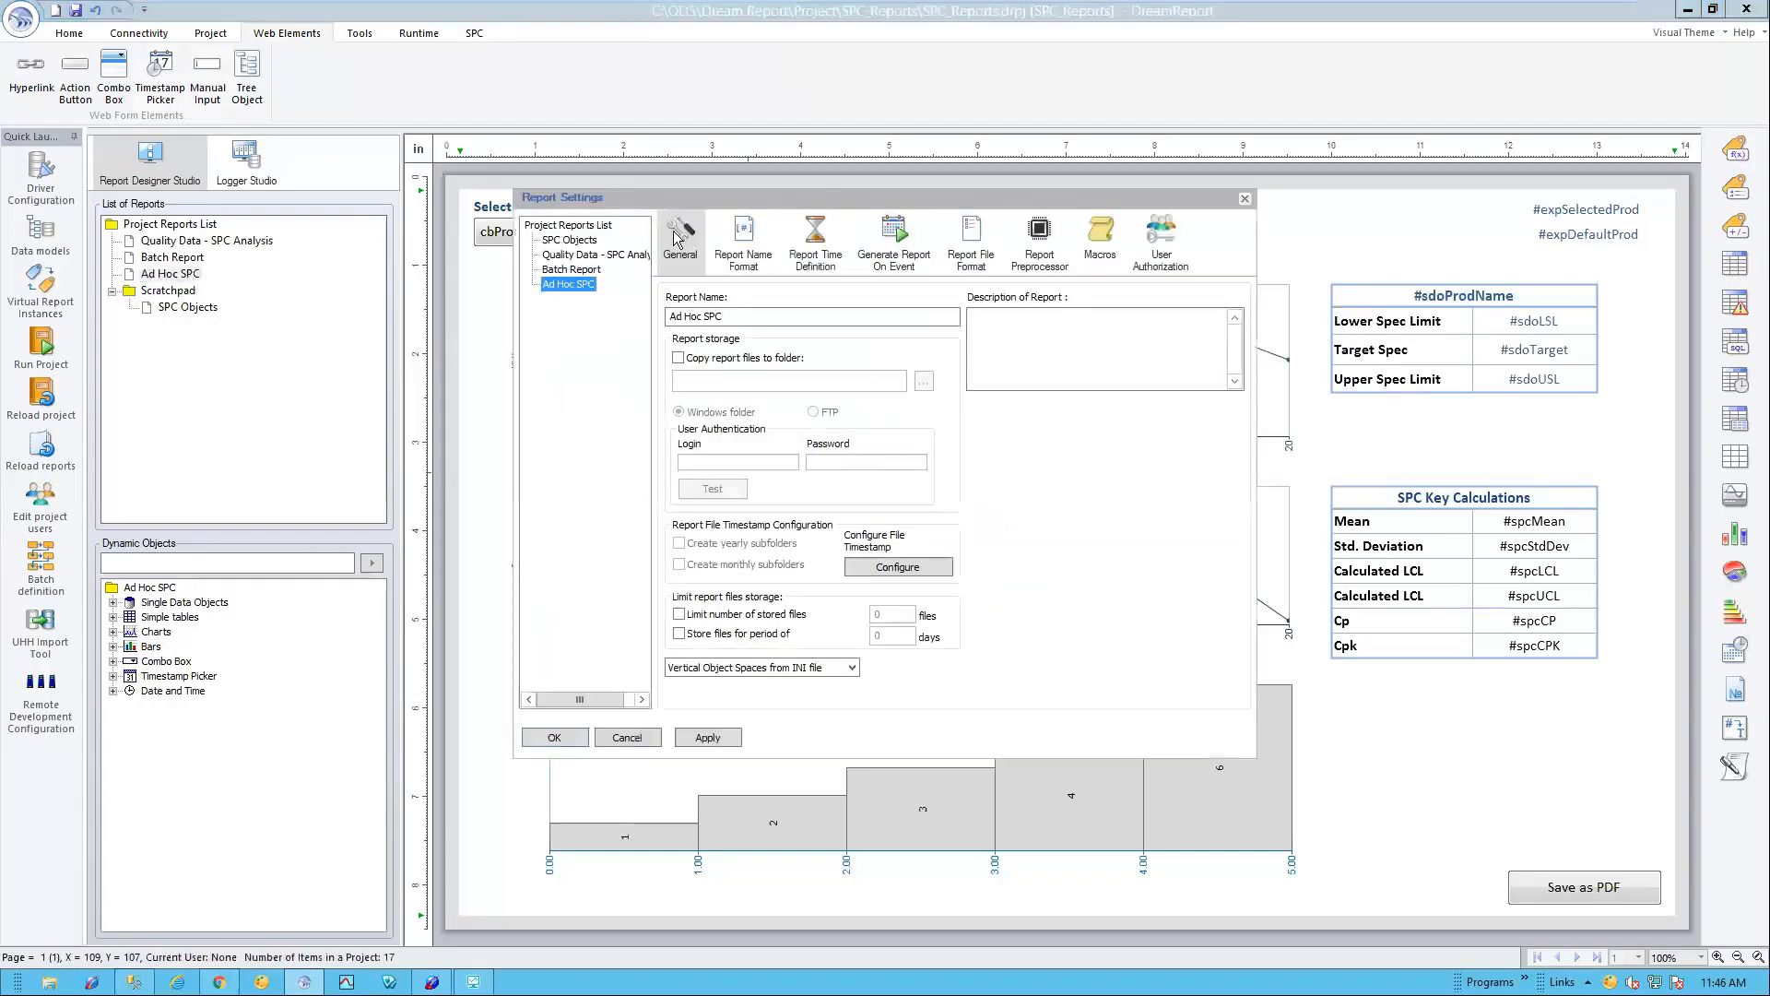
left_click(983, 261)
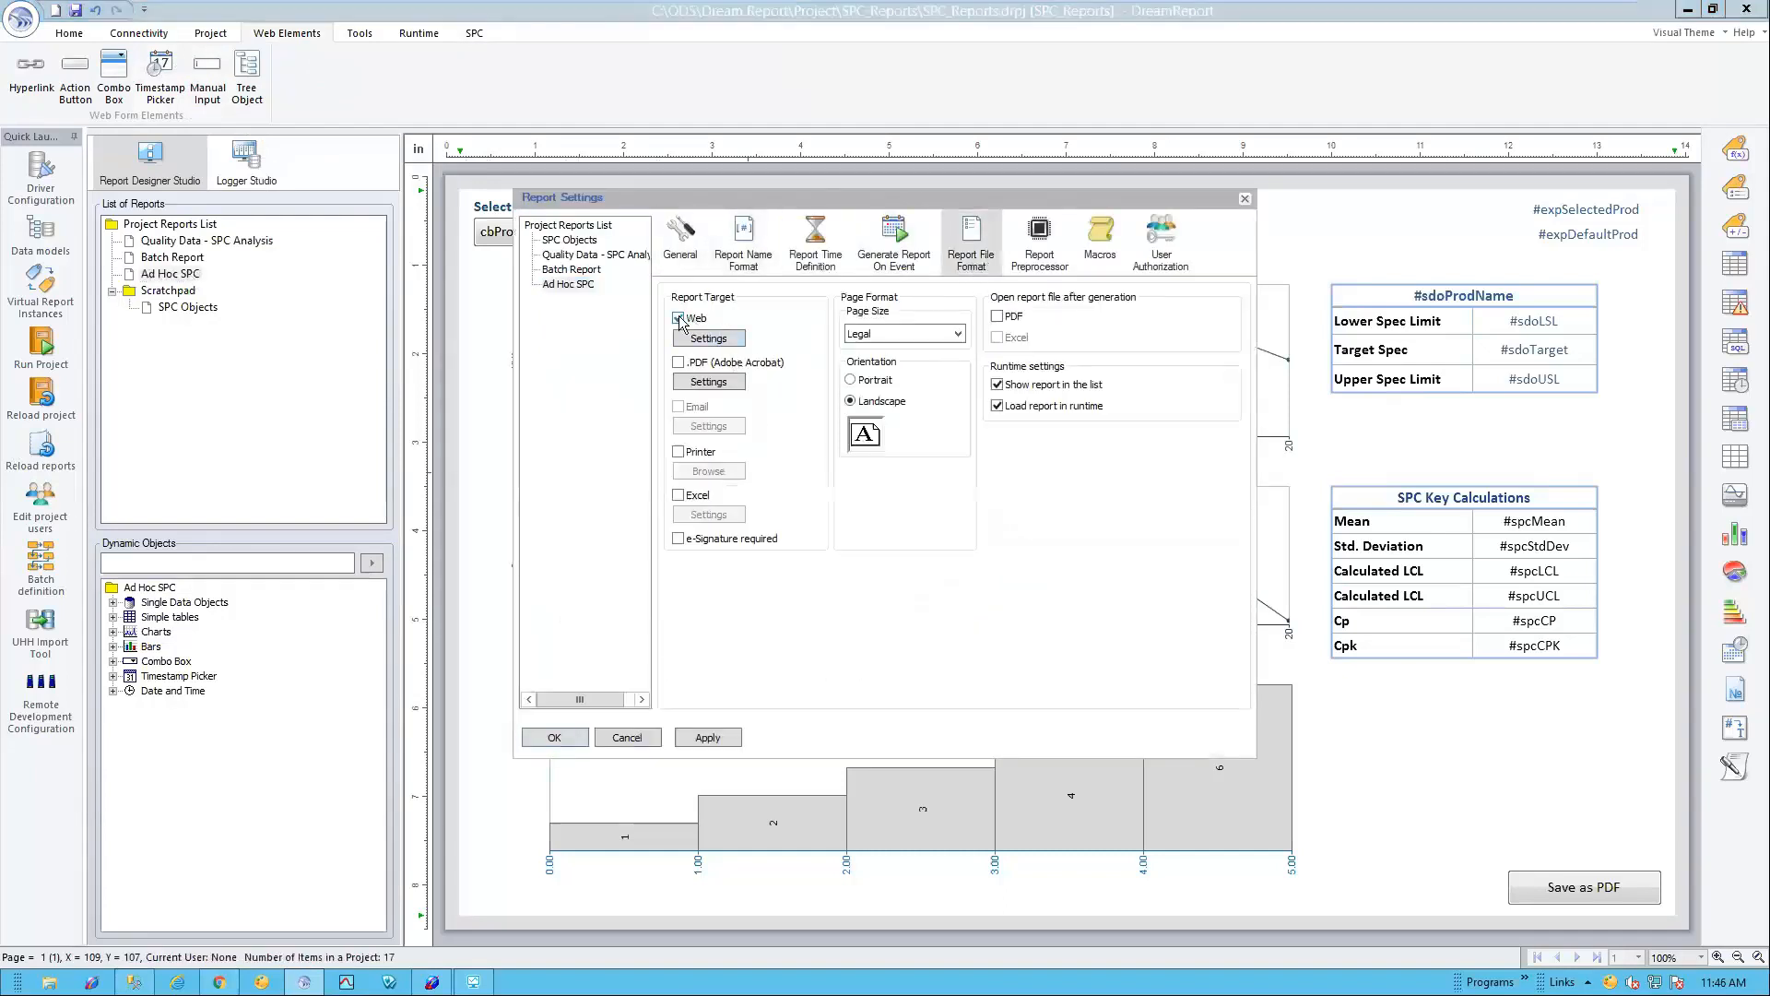
left_click(644, 738)
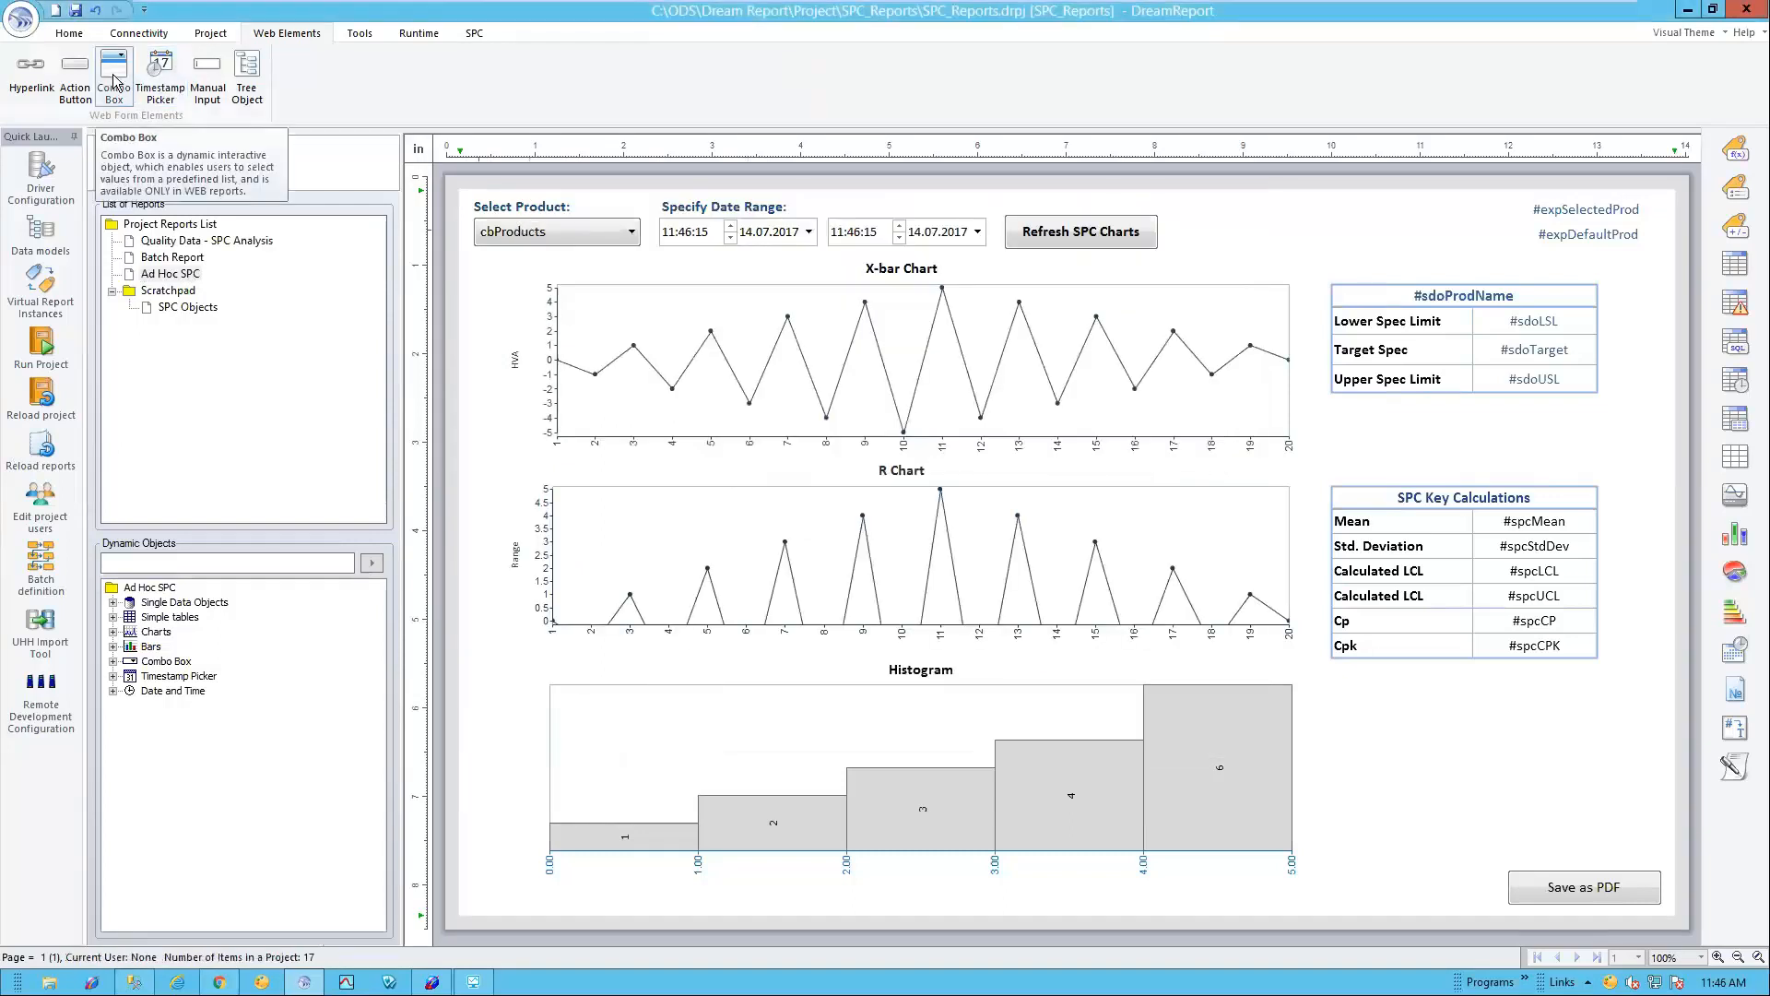
Step: Inspect the manual values and product aliases configured for the cbProducts combo box, narrowing the Value column
double_click(565, 231)
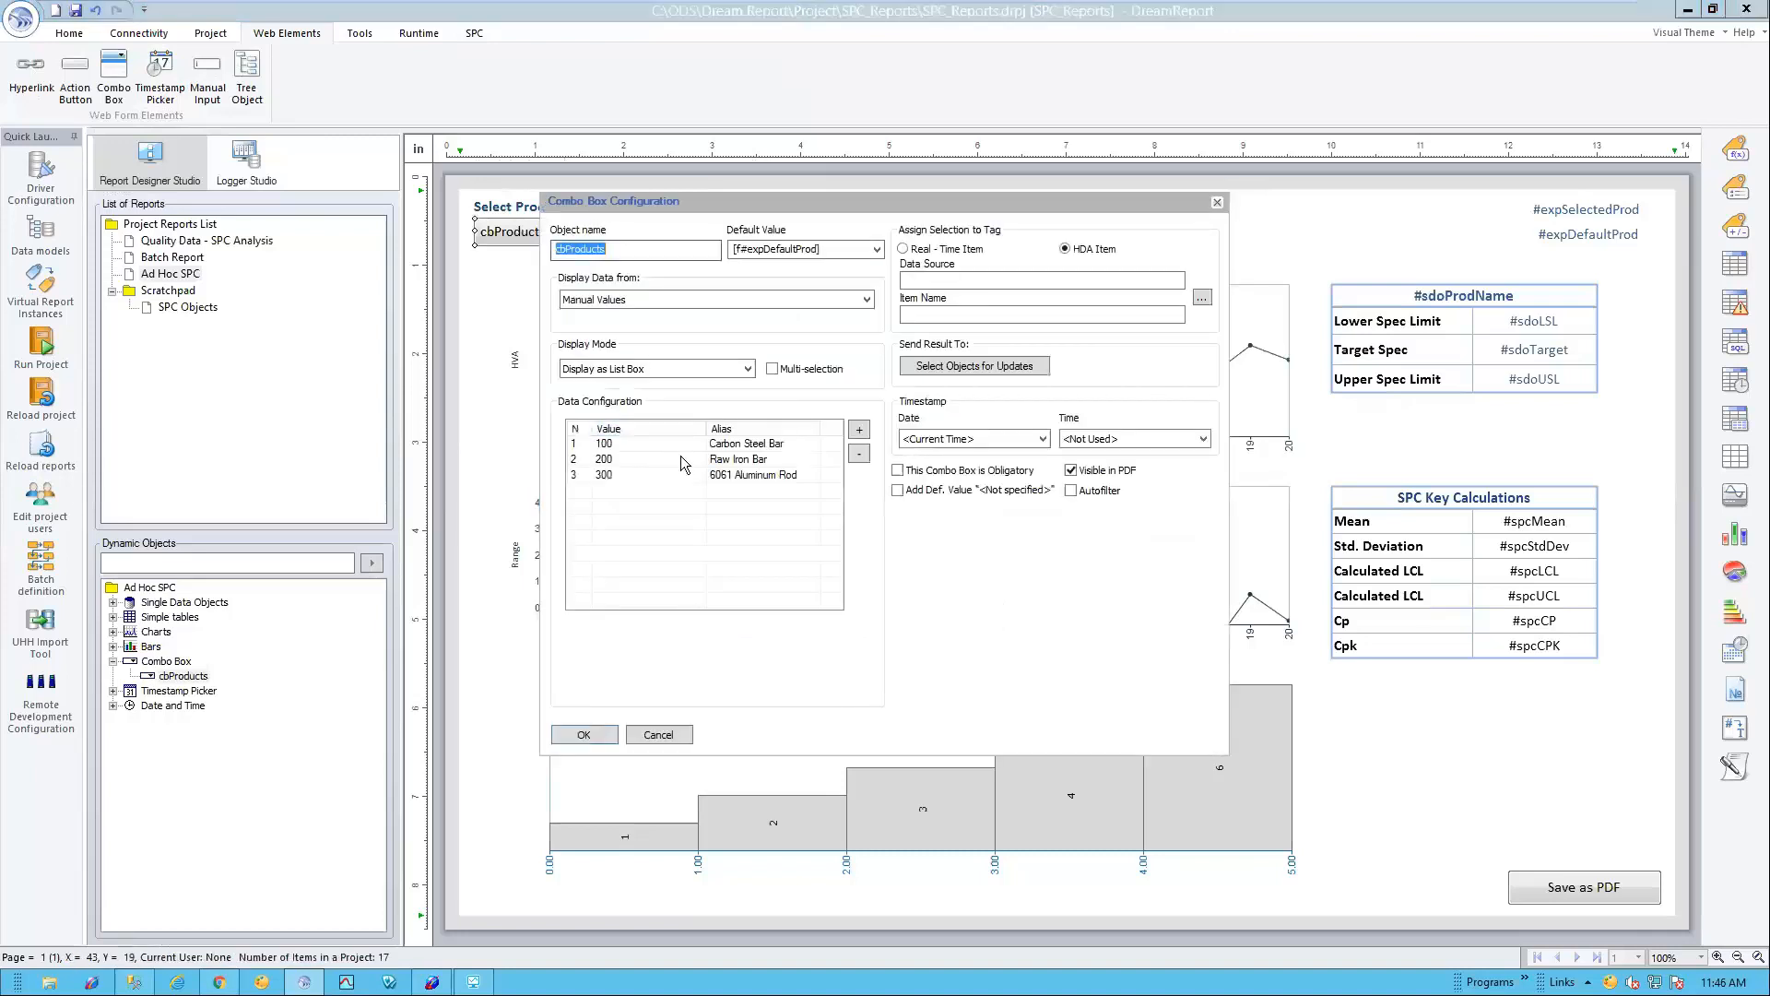
left_click_drag(677, 429, 677, 429)
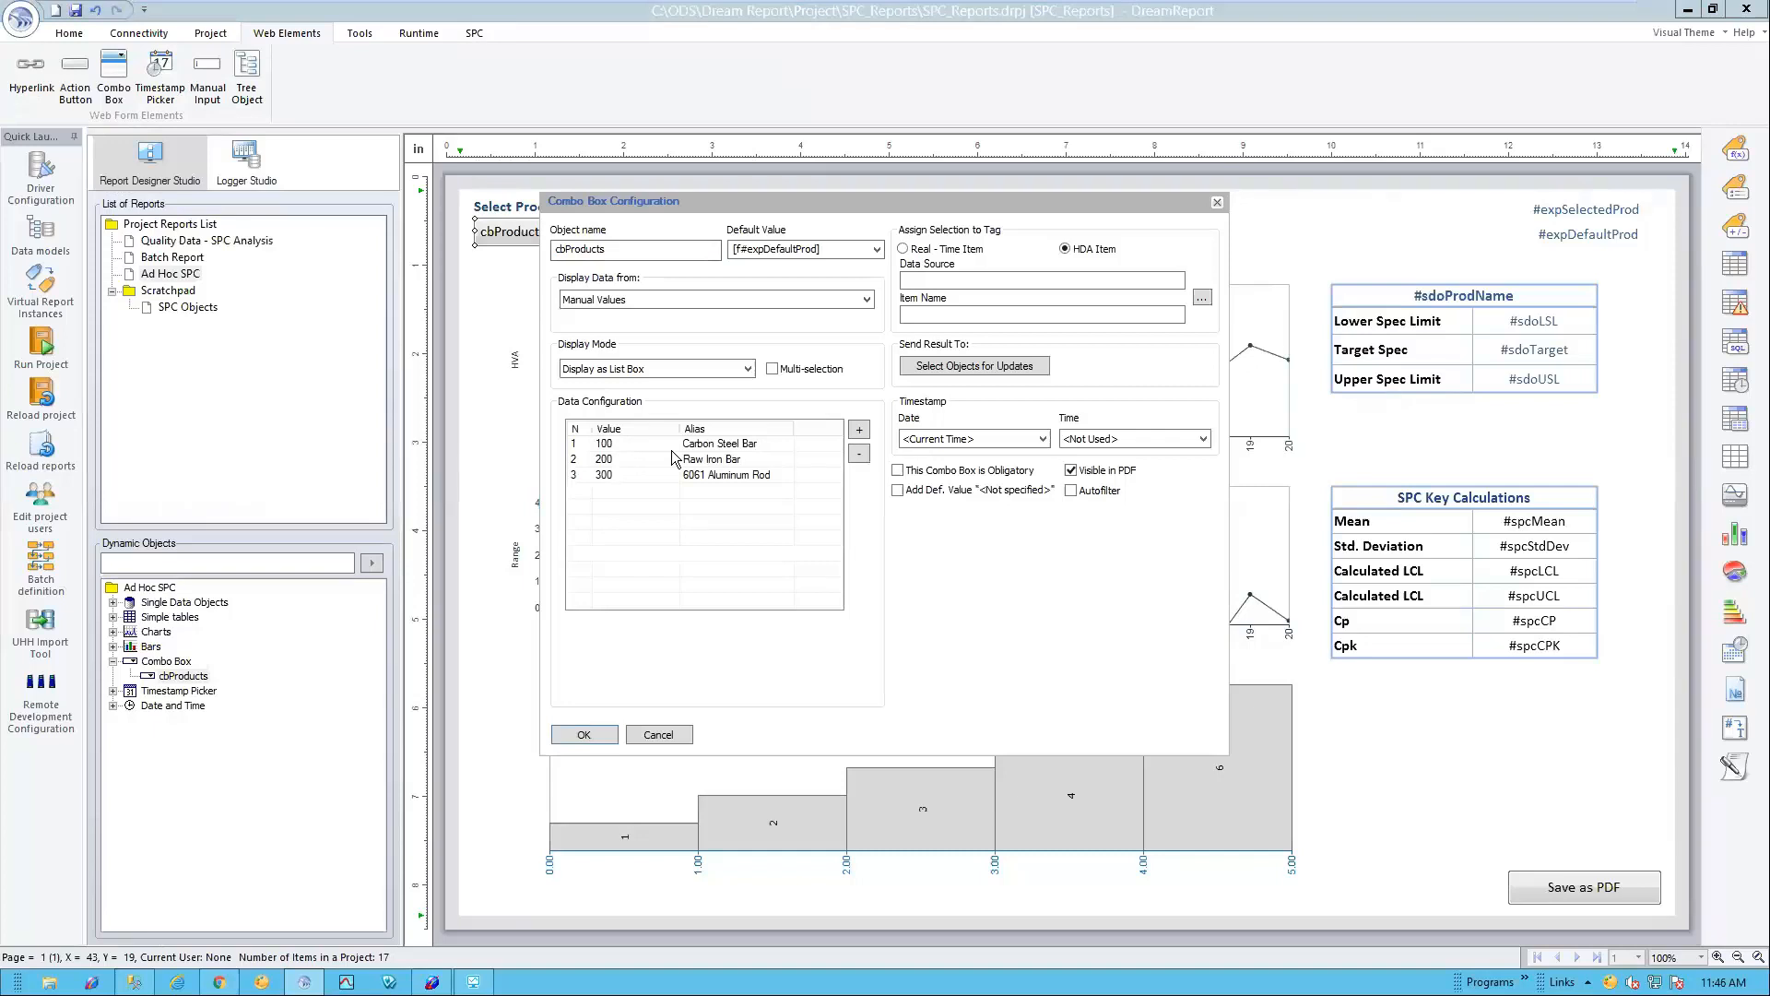
left_click(613, 445)
left_click(610, 458)
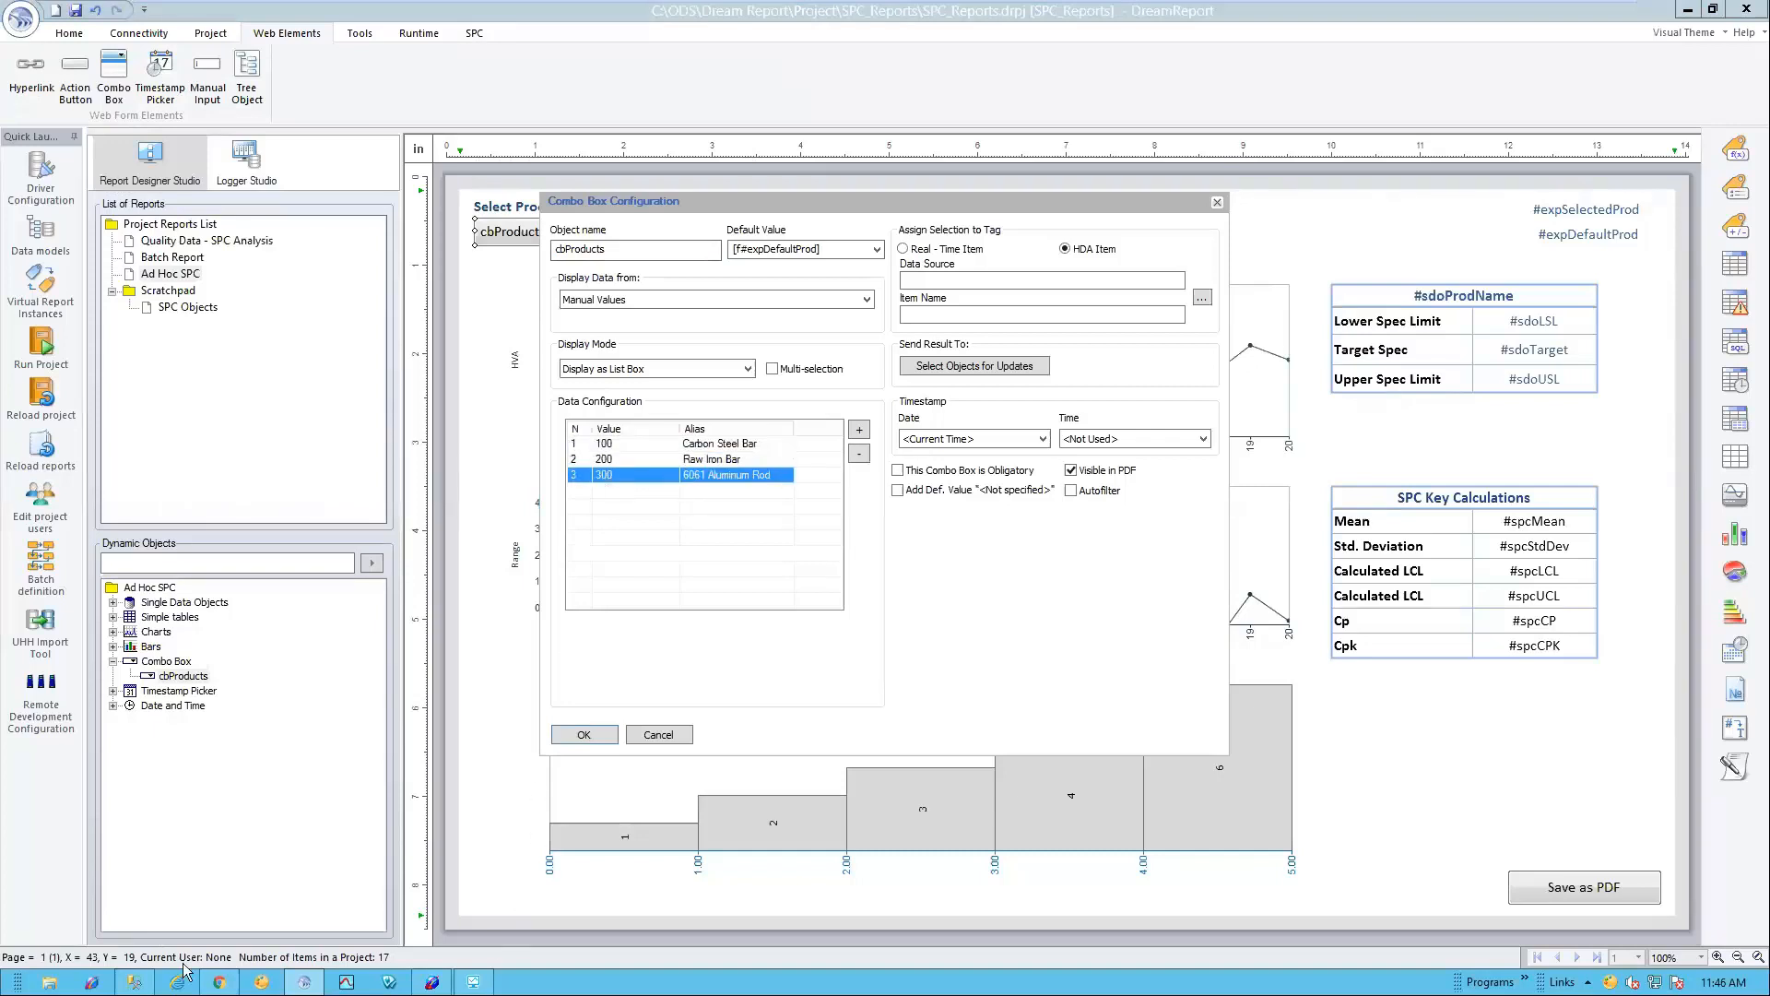
Step: Compare the combo box values with the SPCProducts query results in SQL Server Management Studio, and close the combo box configuration without saving
left_click(134, 982)
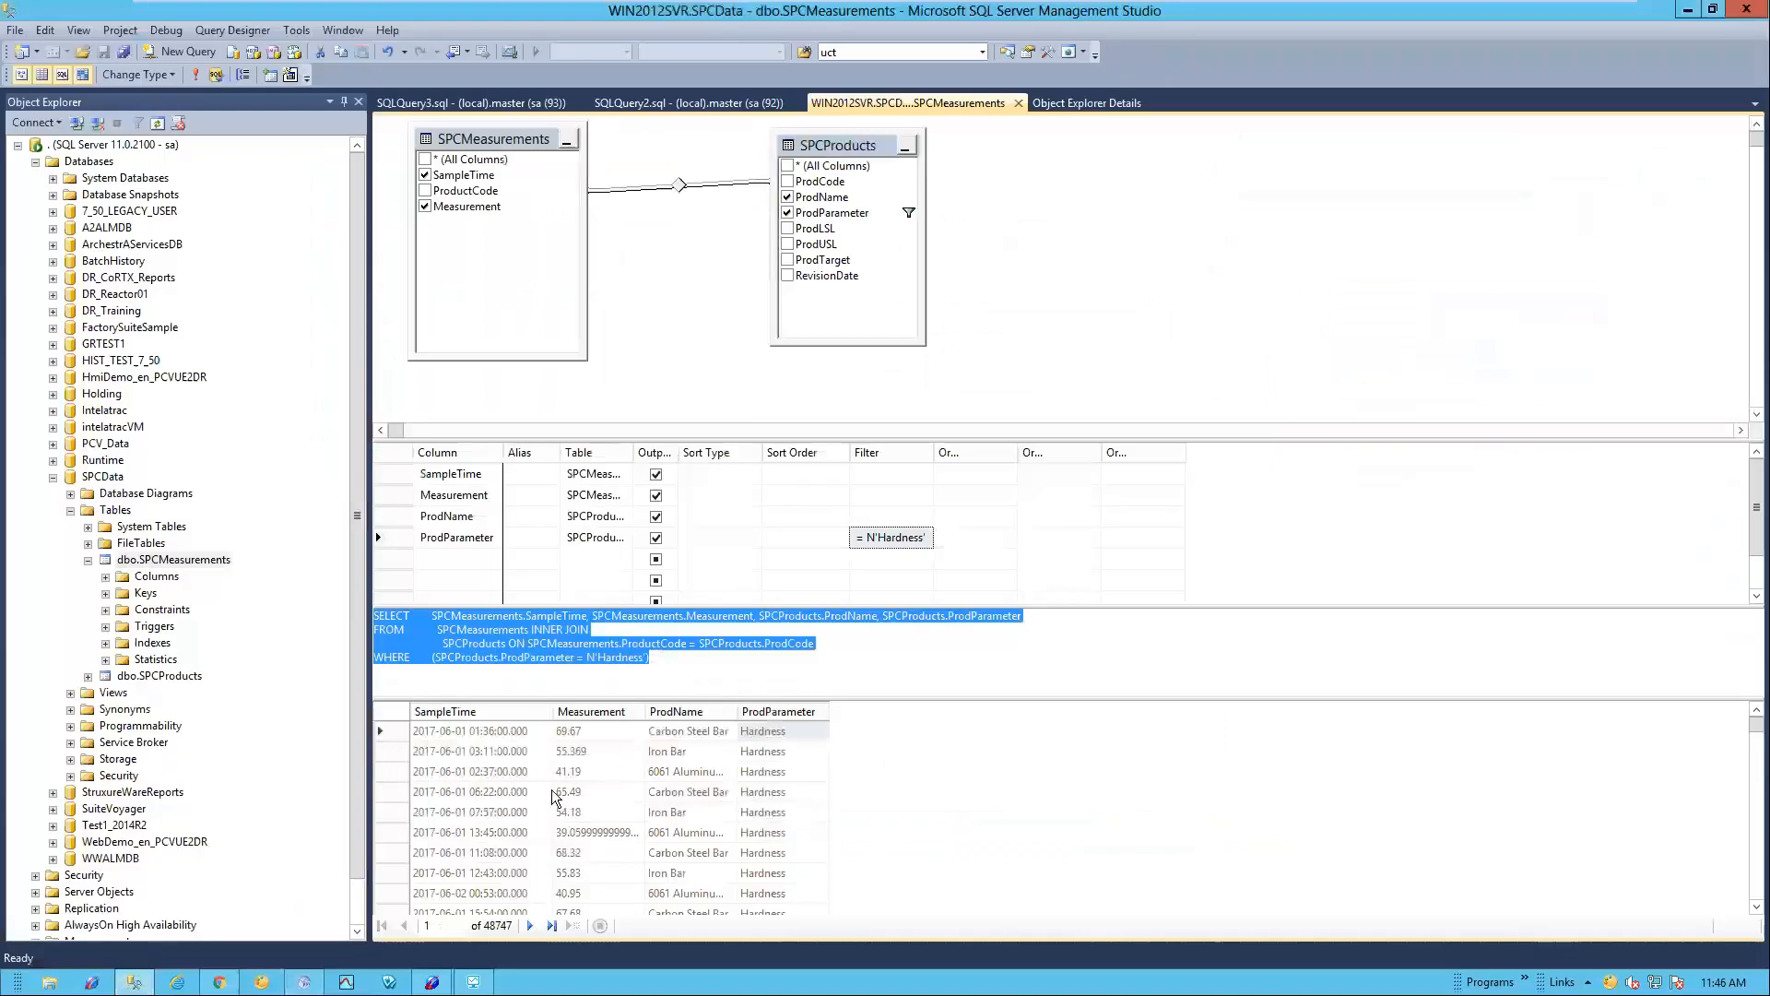
left_click(649, 103)
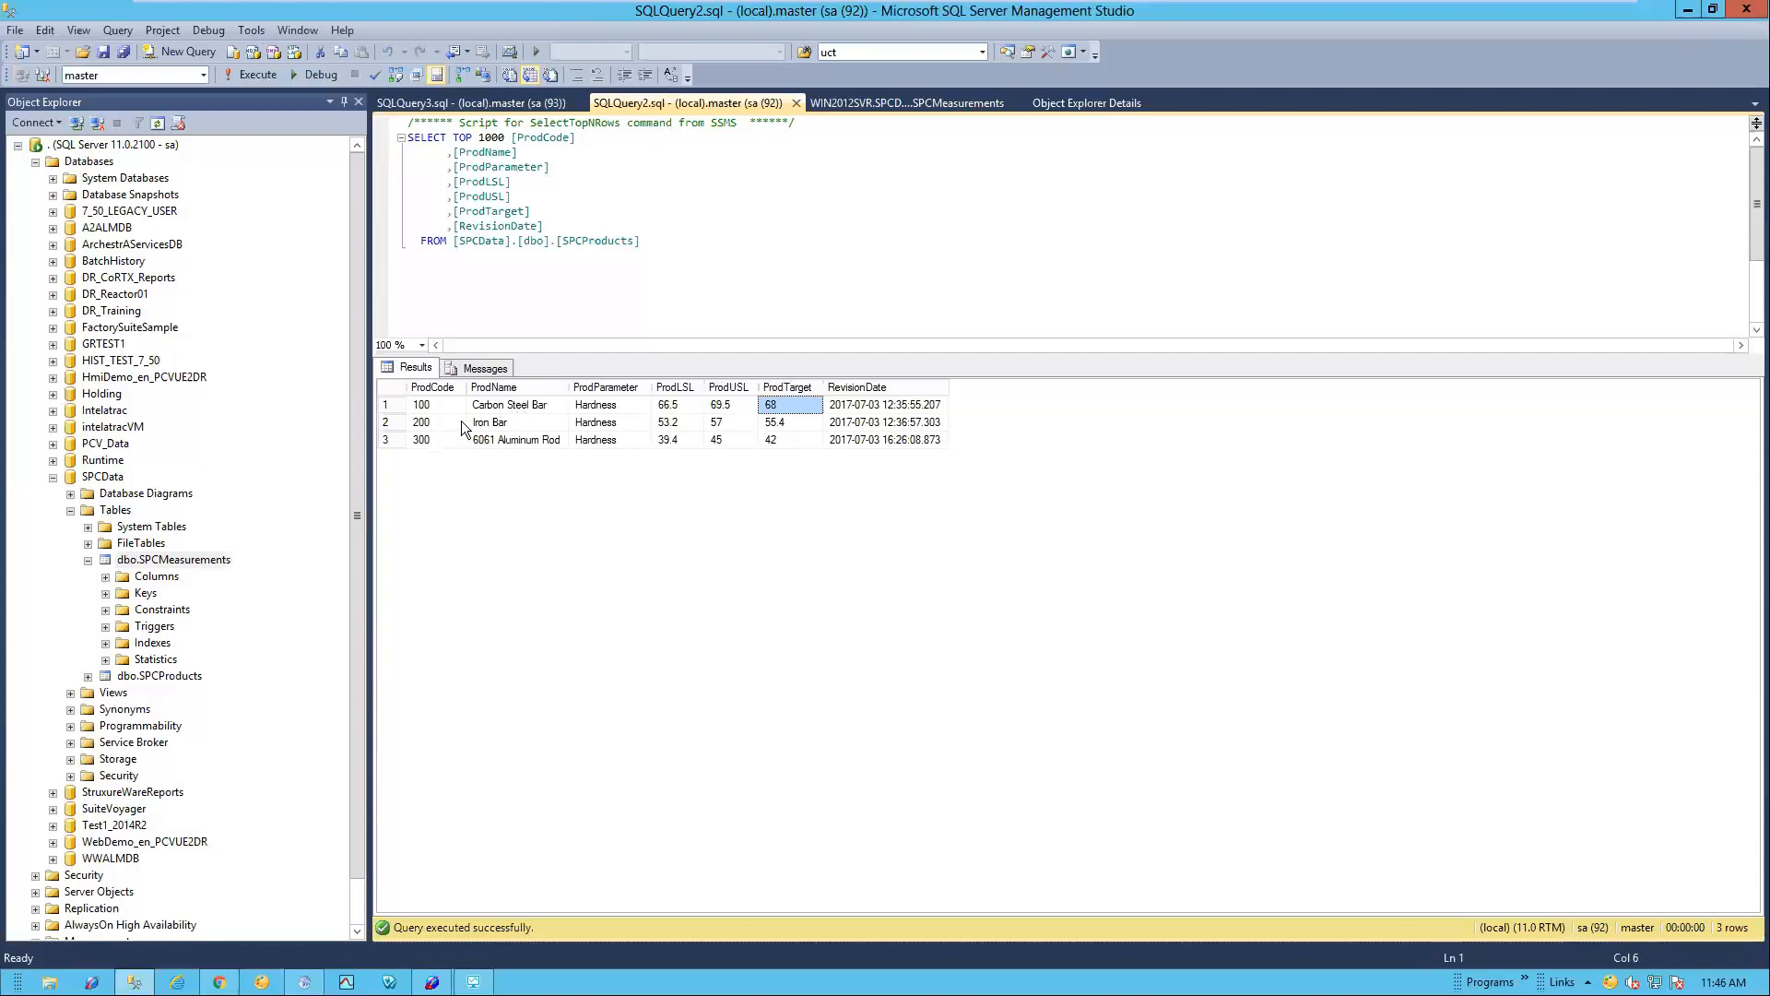
left_click(1687, 10)
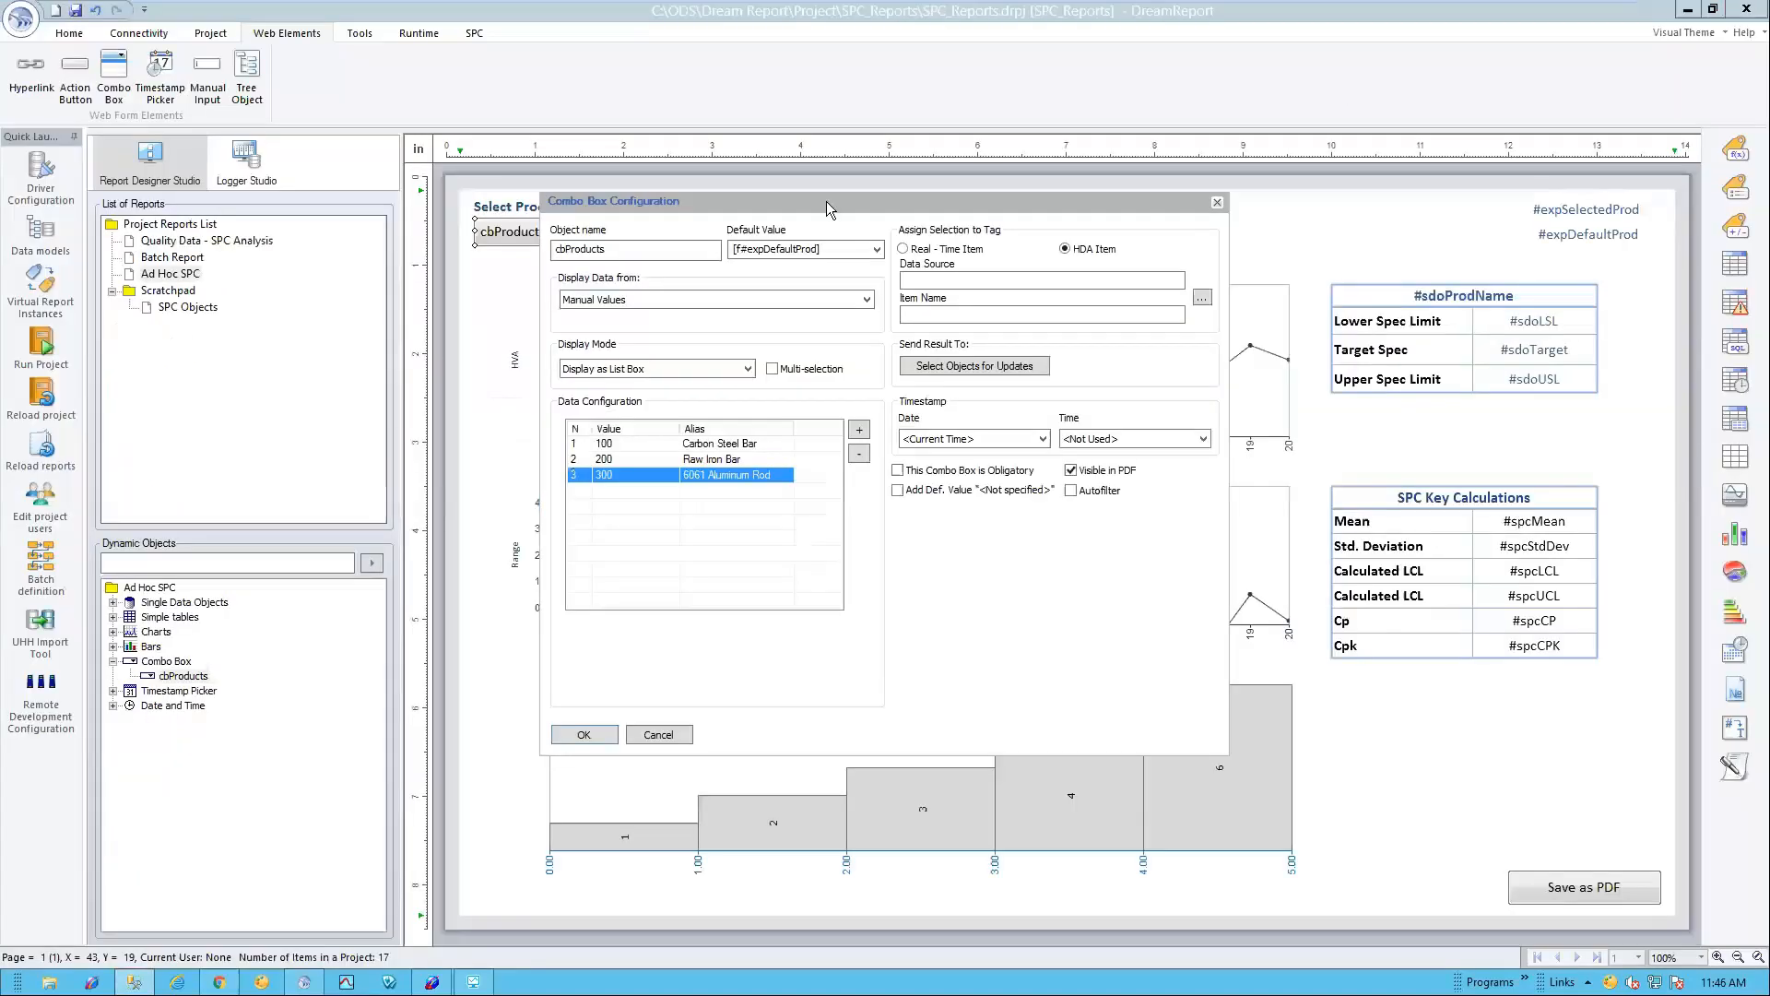
left_click(660, 735)
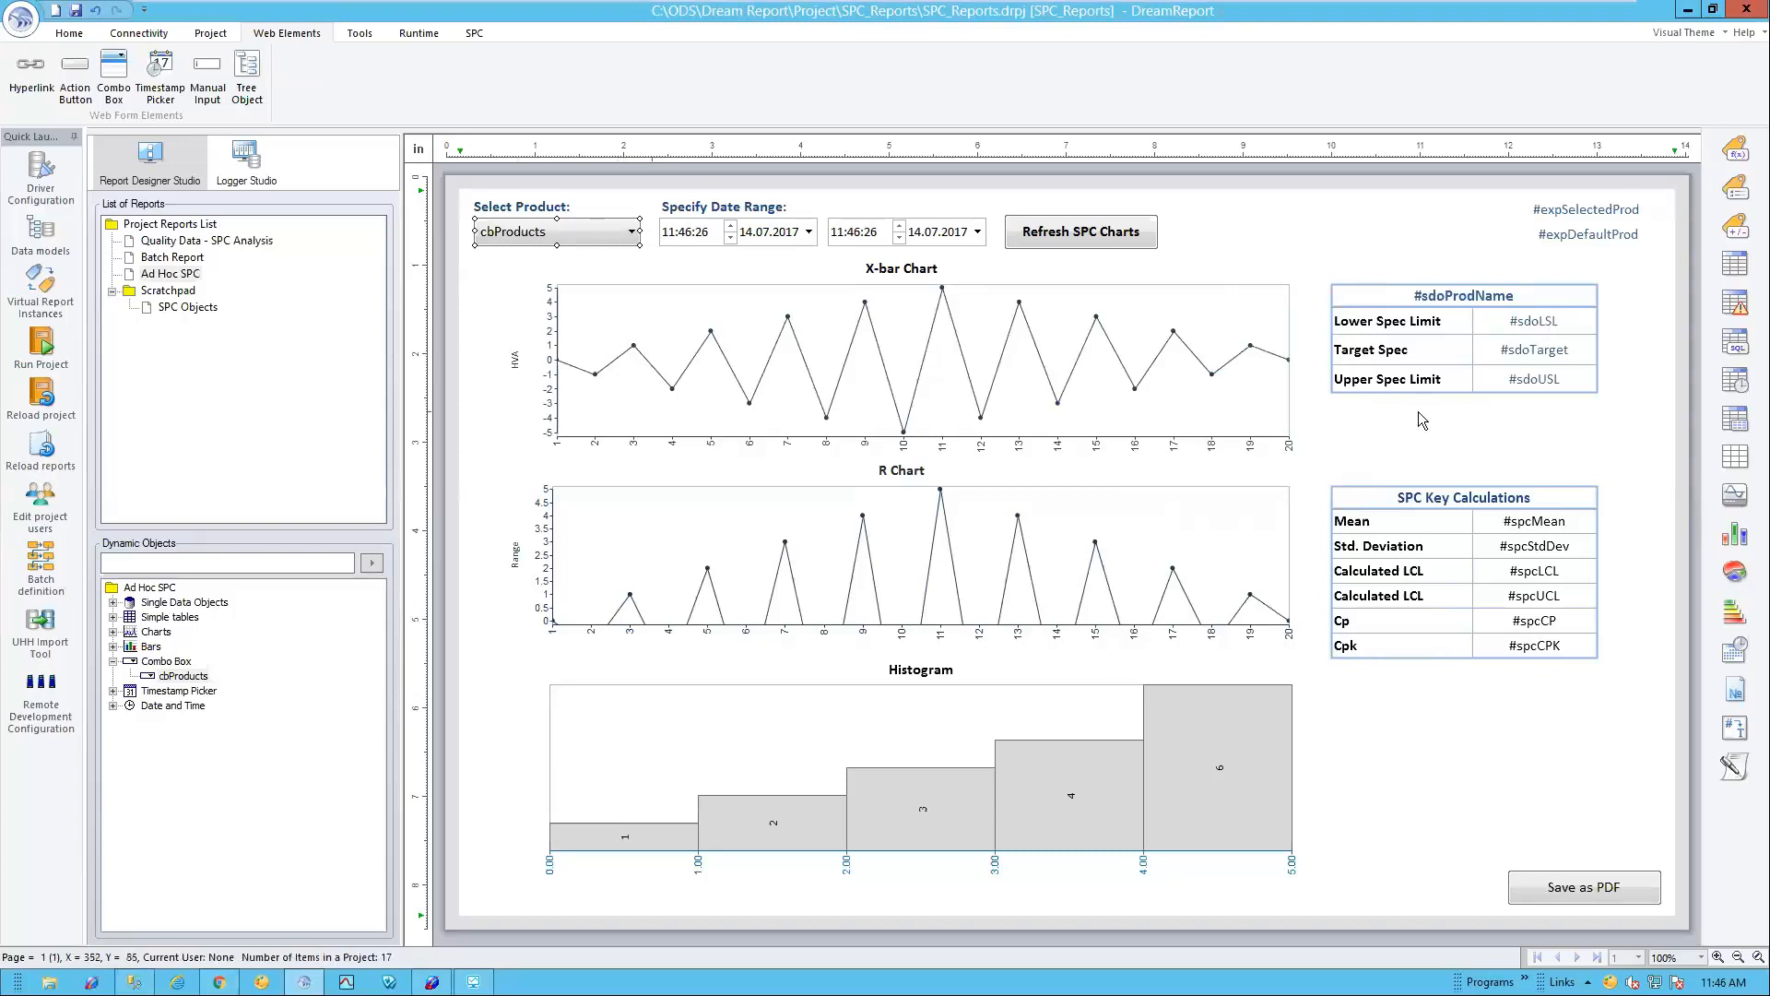
Step: Review the lower limit, target and upper limit data object cells in the product specification table
left_click(1538, 334)
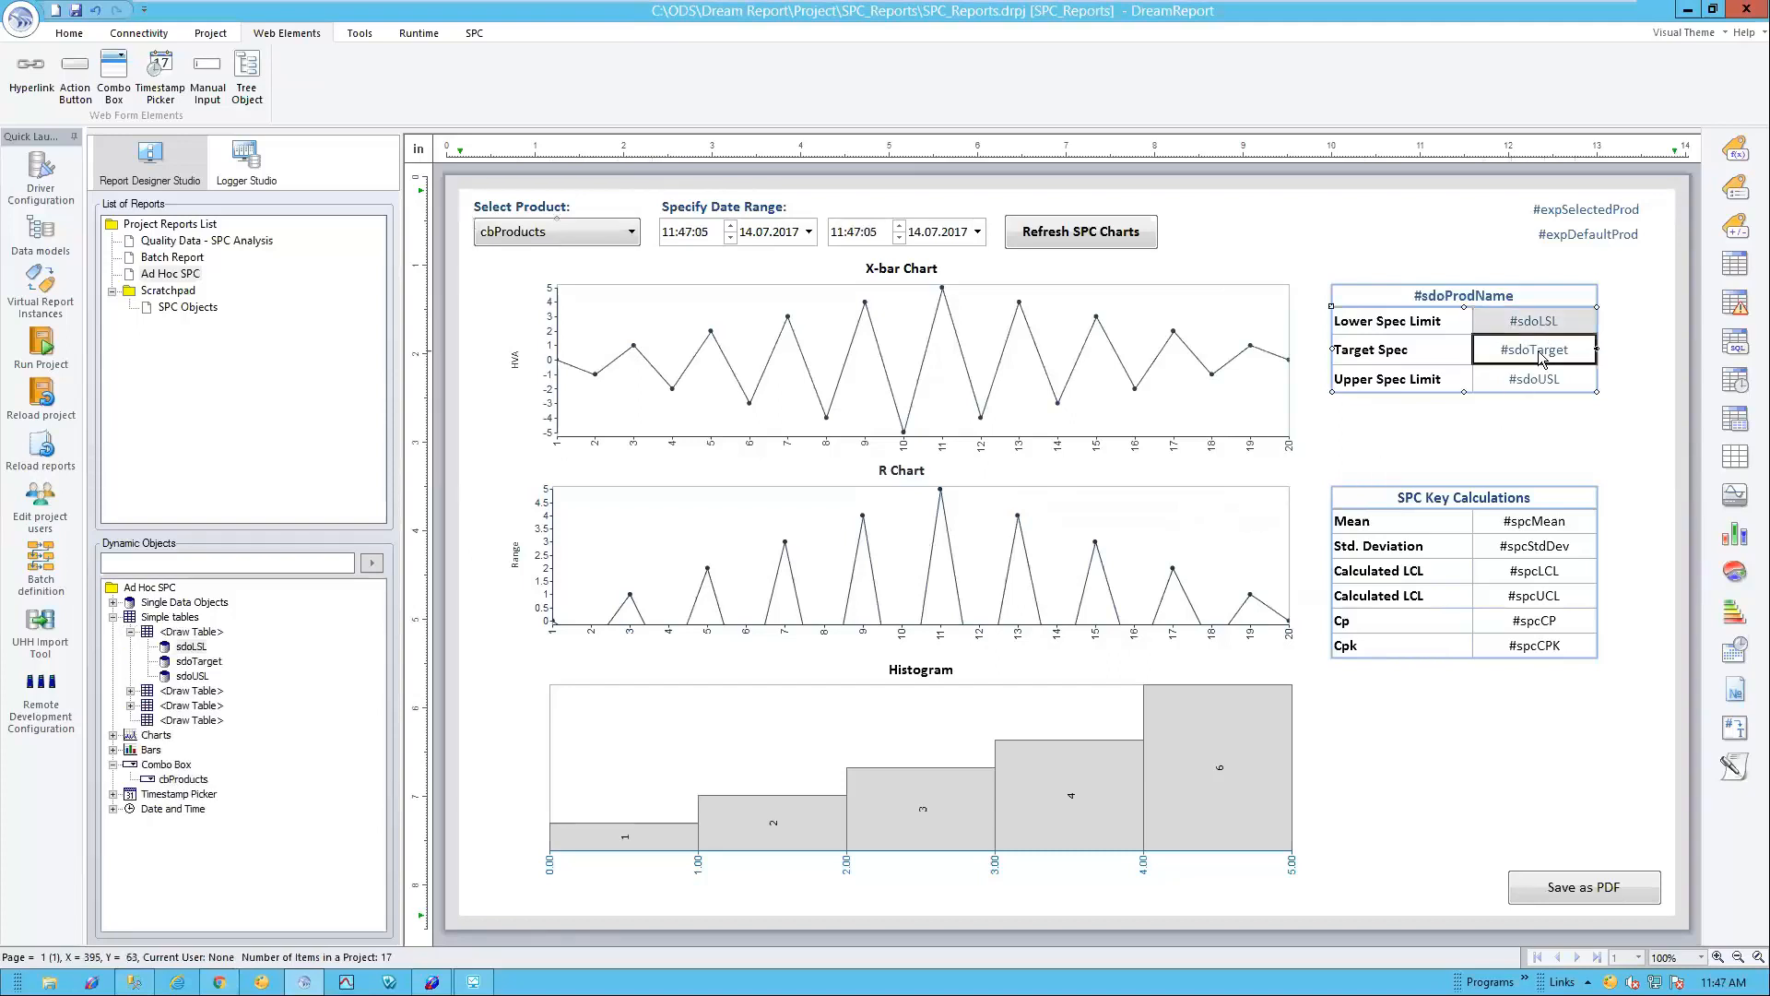
left_click(1537, 381)
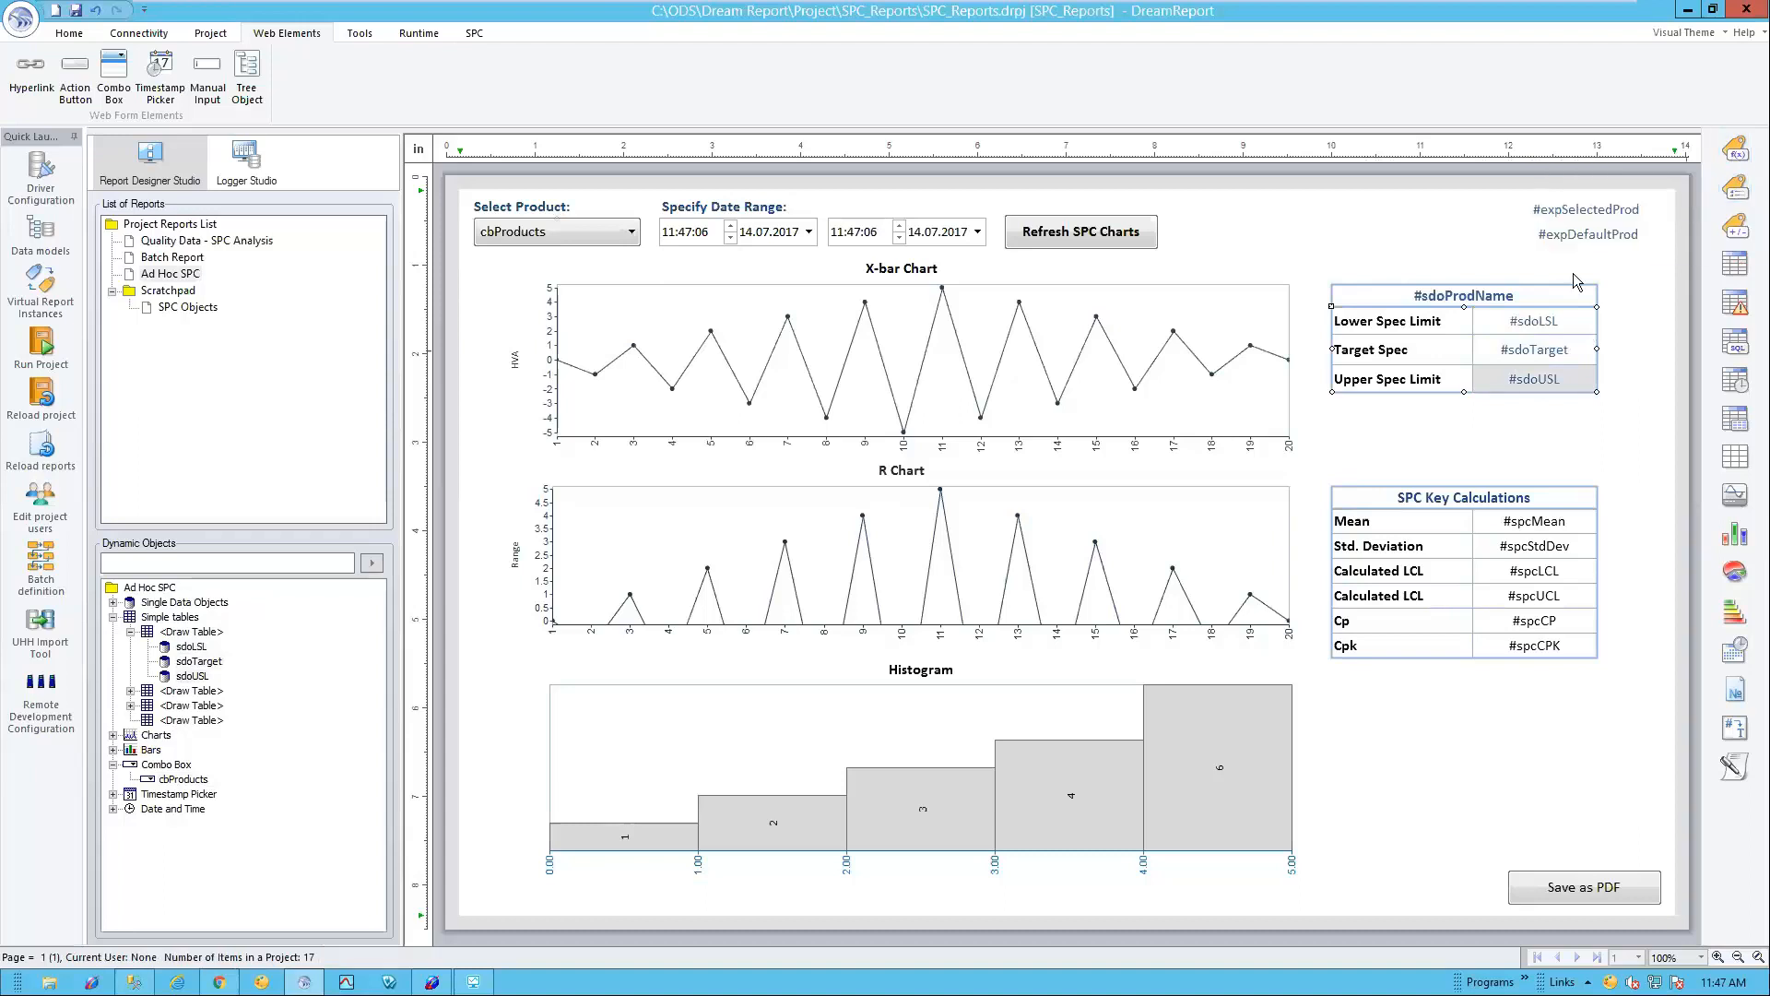
left_click(1531, 356)
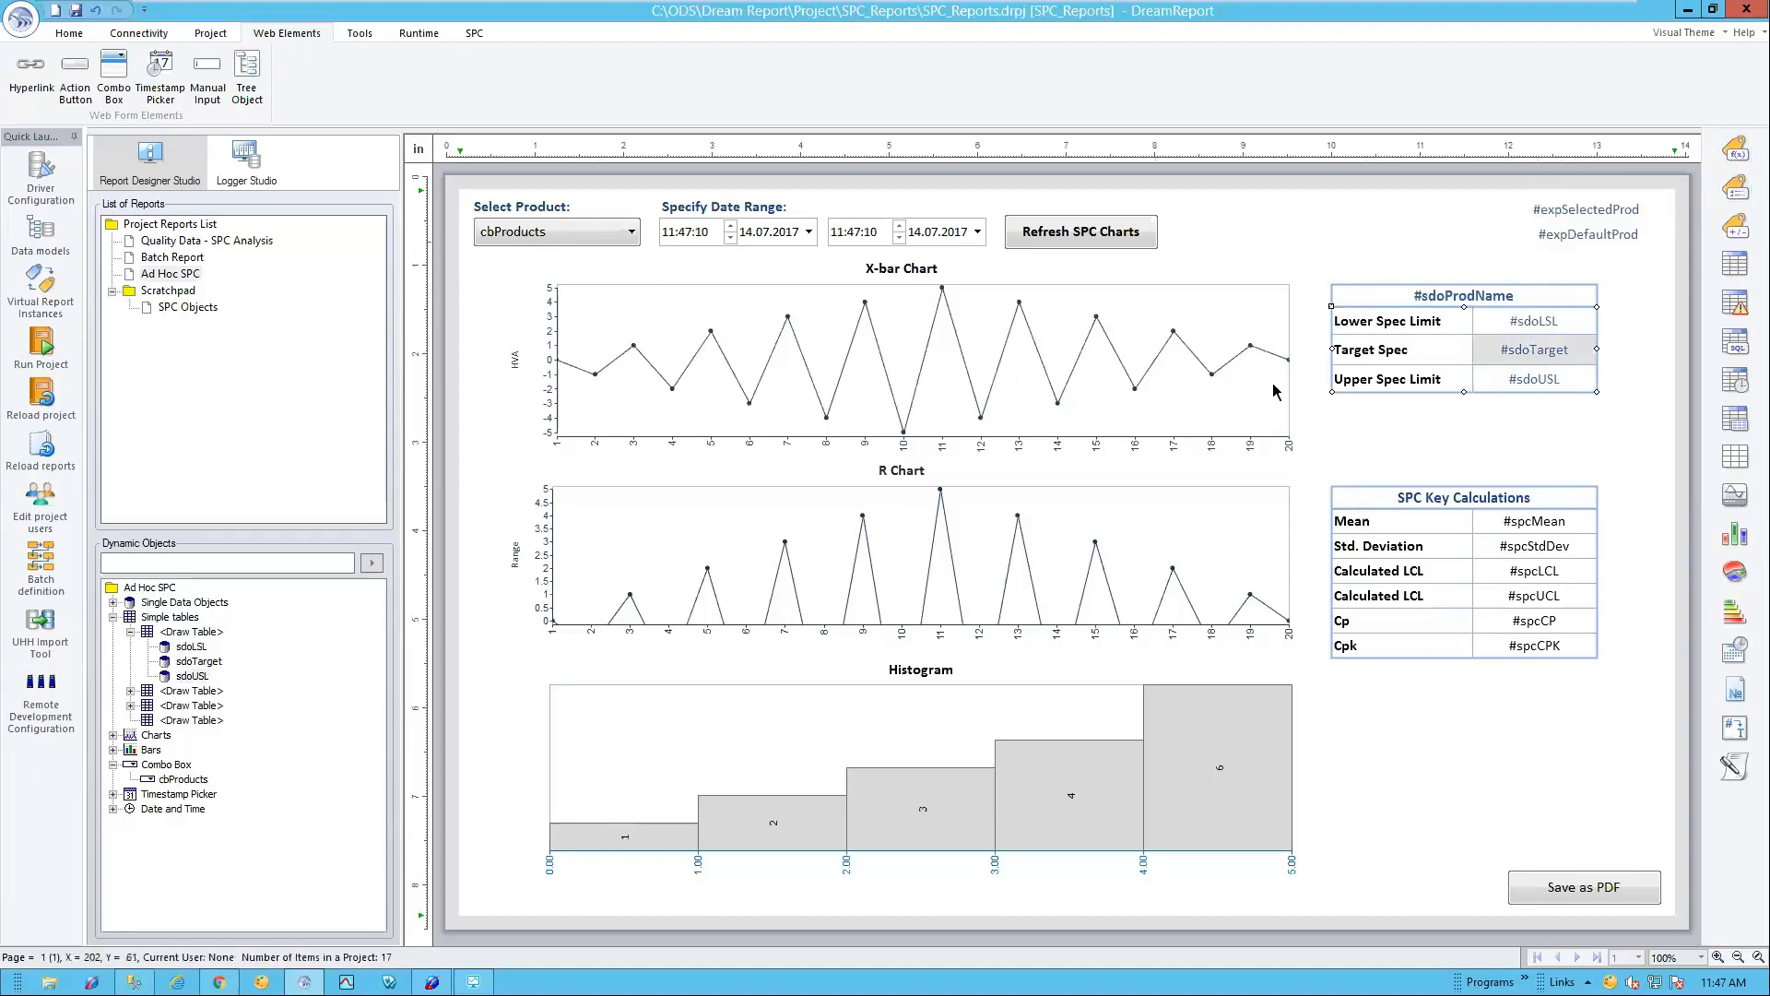
left_click(1529, 332)
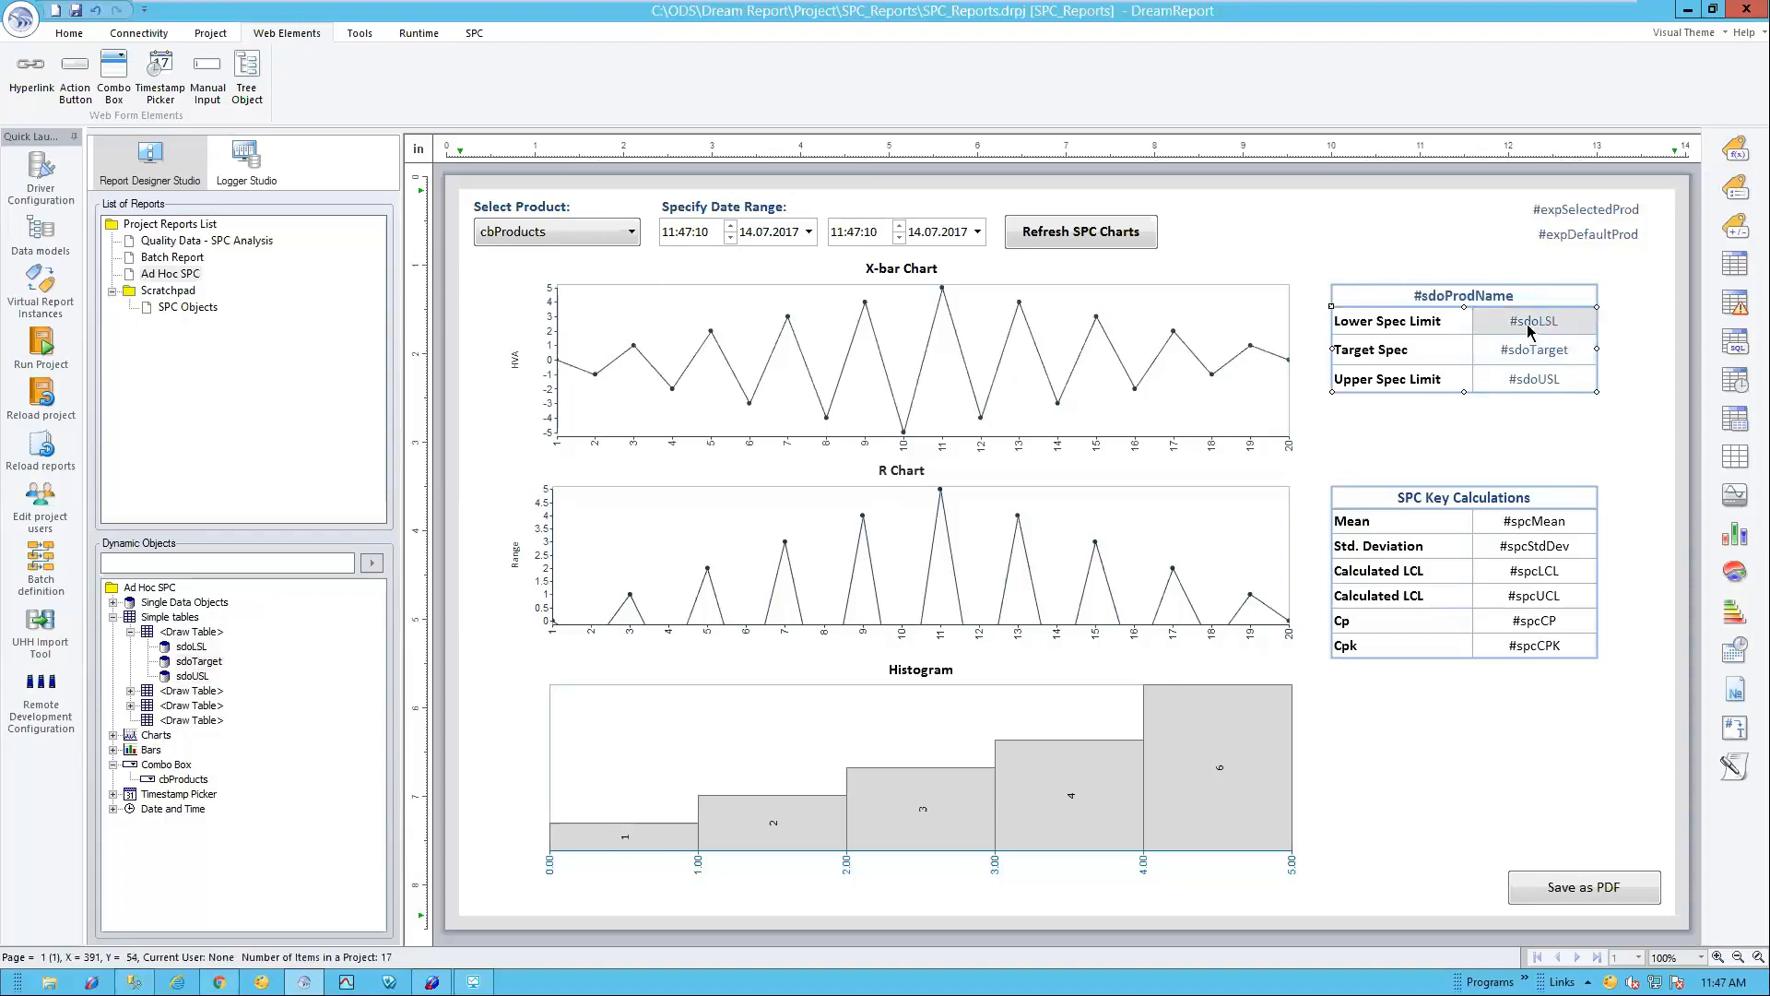
left_click(1514, 380)
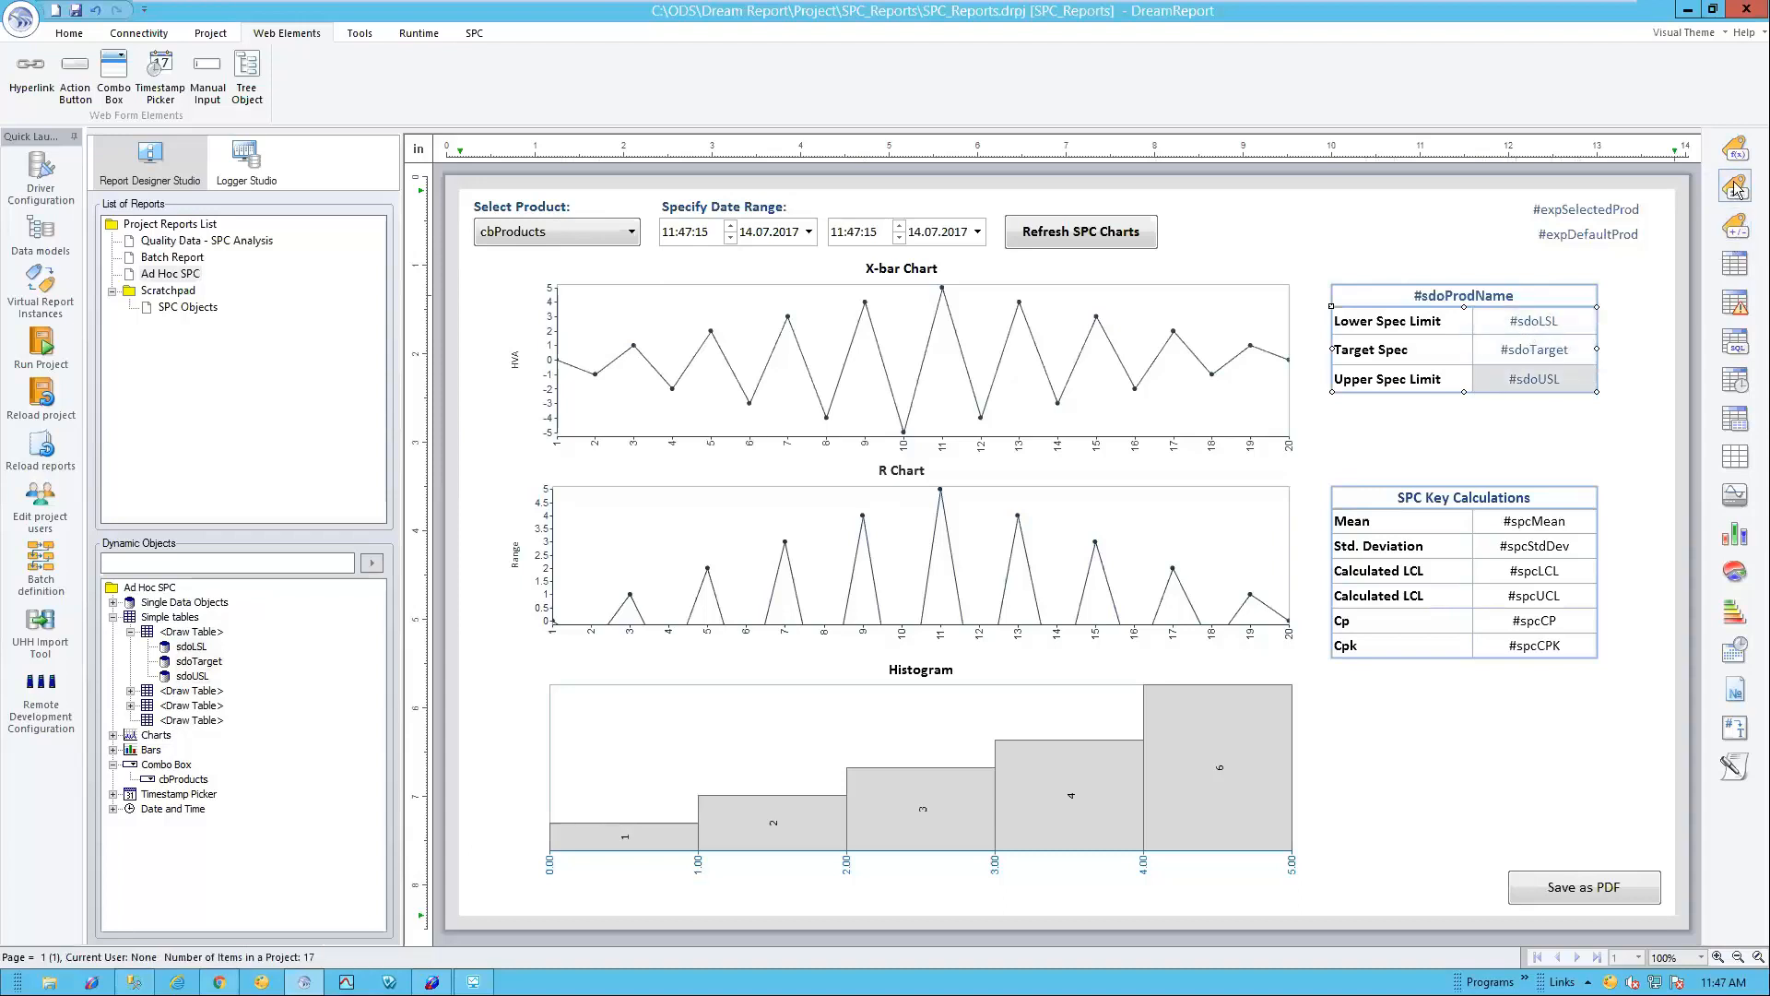
Step: Inspect the sdoLSL object's data definition and its ProdLSL item in the SPCProducts data source, and leave the item selection unchanged
left_click(1550, 324)
double_click(1550, 324)
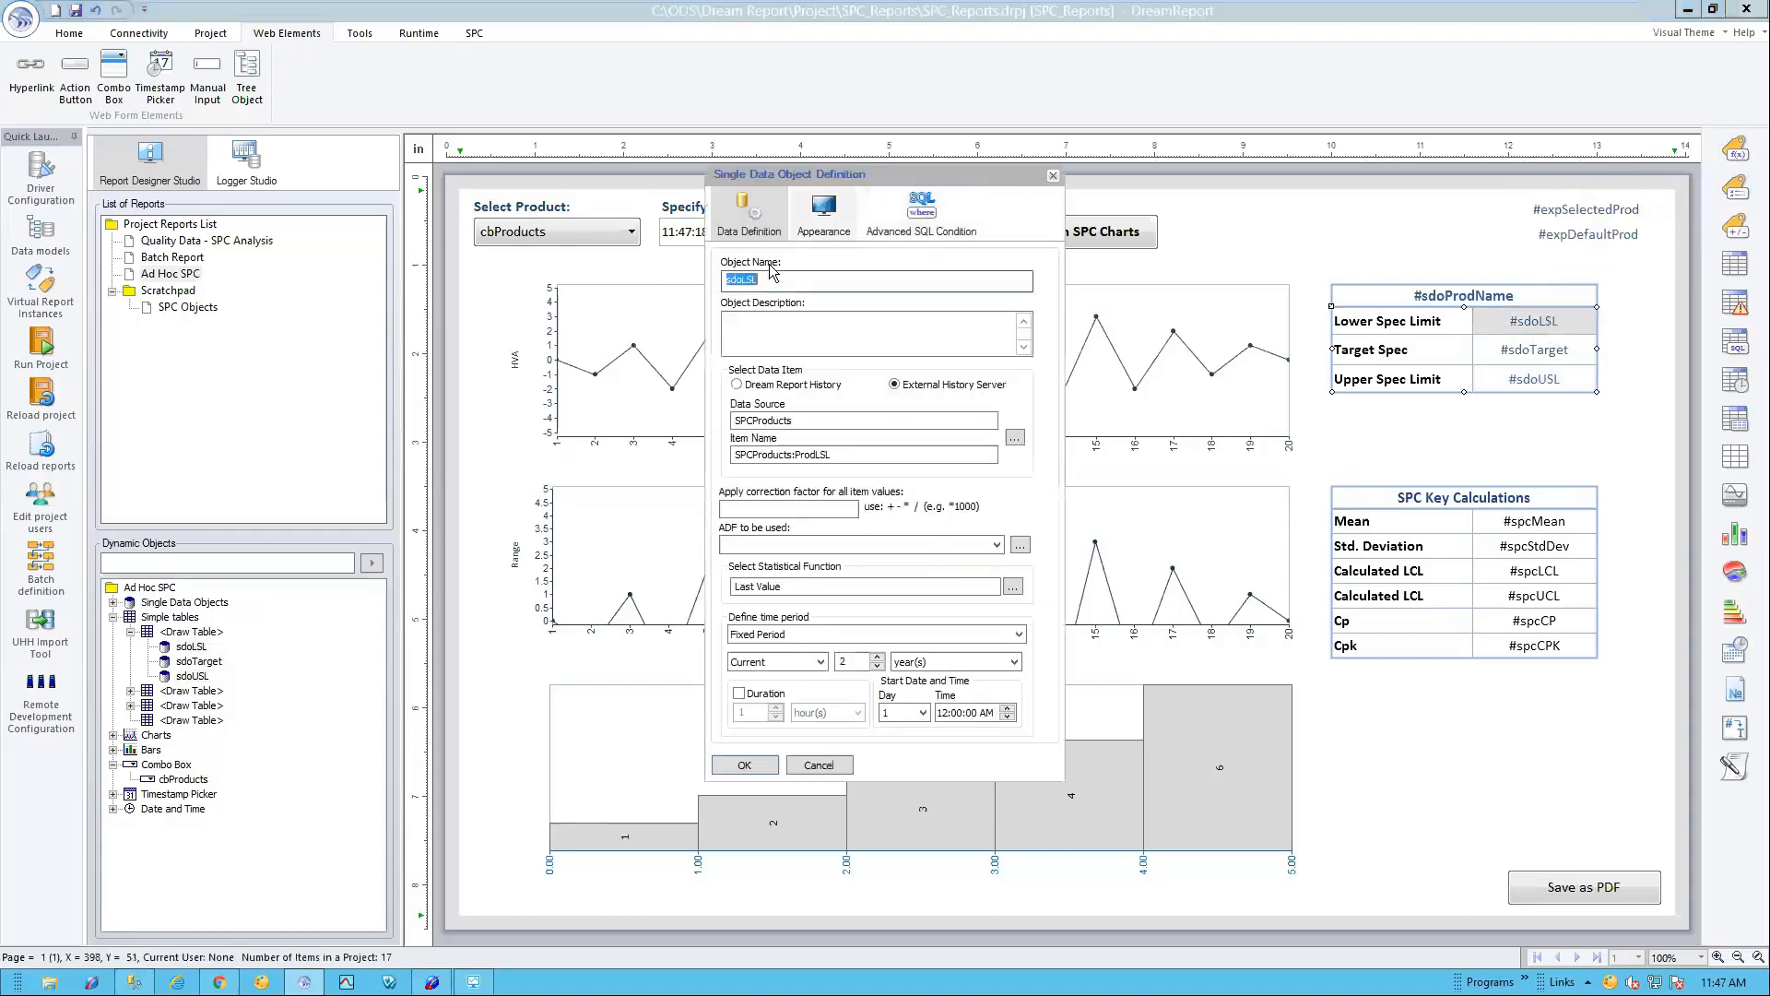
left_click(765, 280)
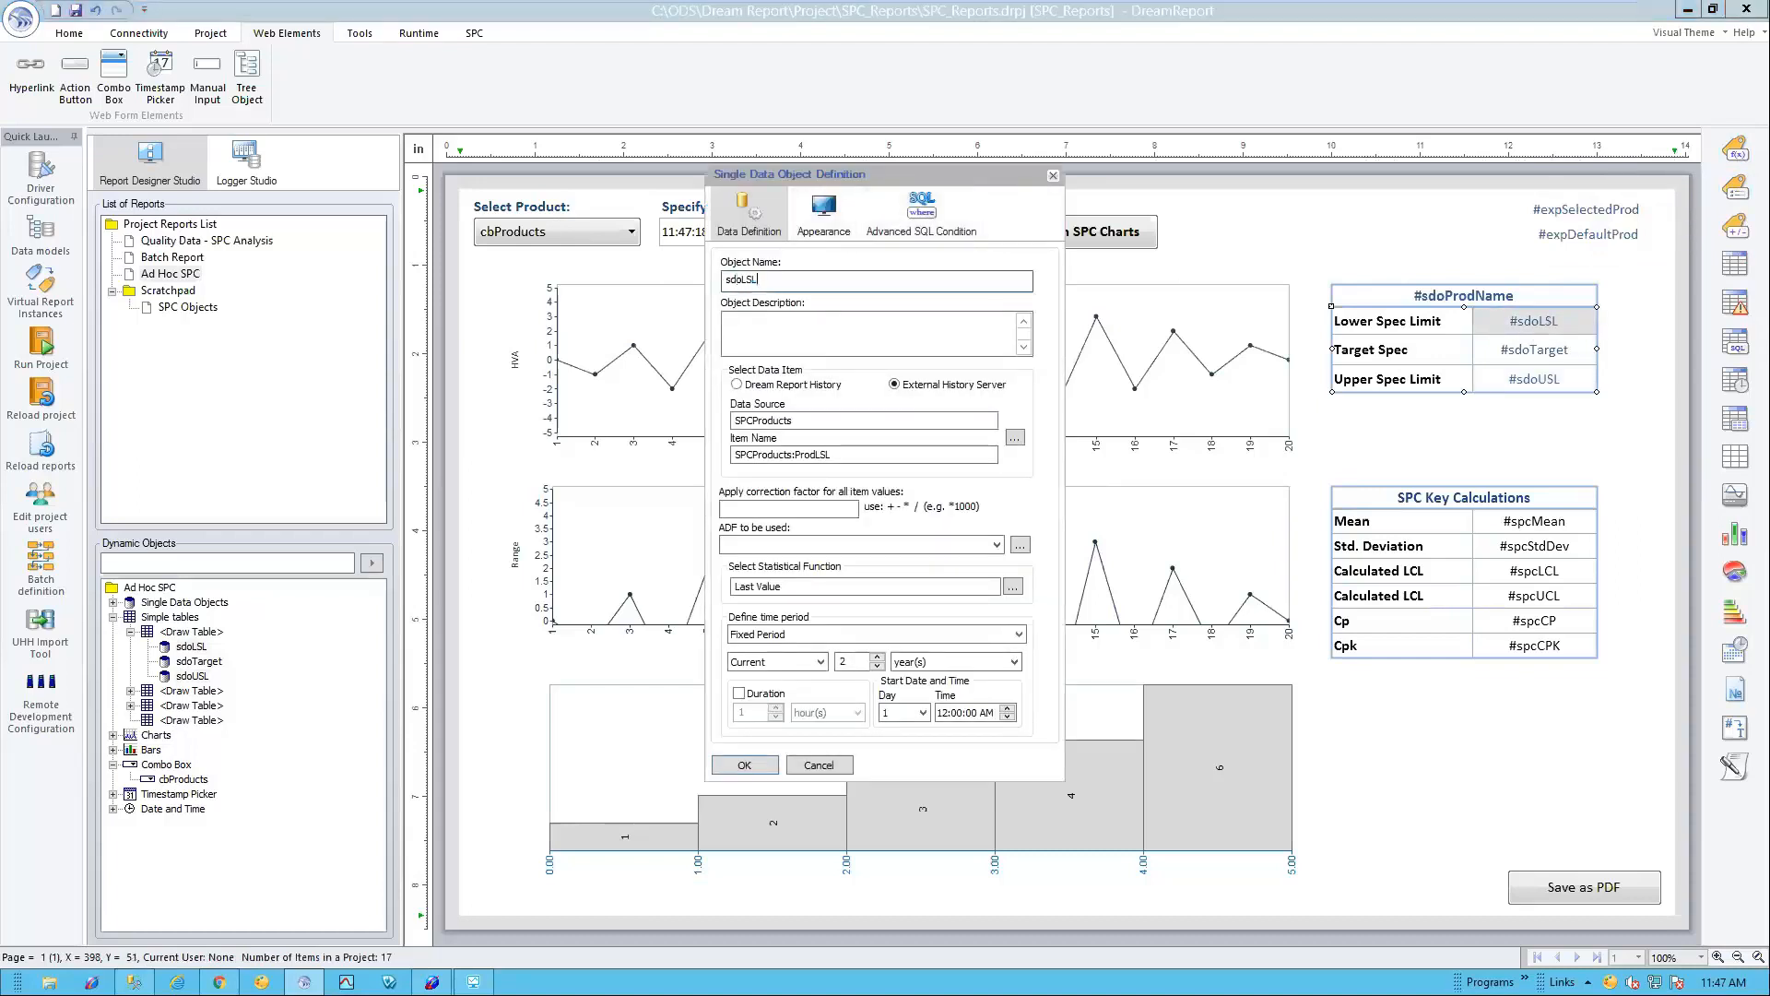
left_click(1015, 436)
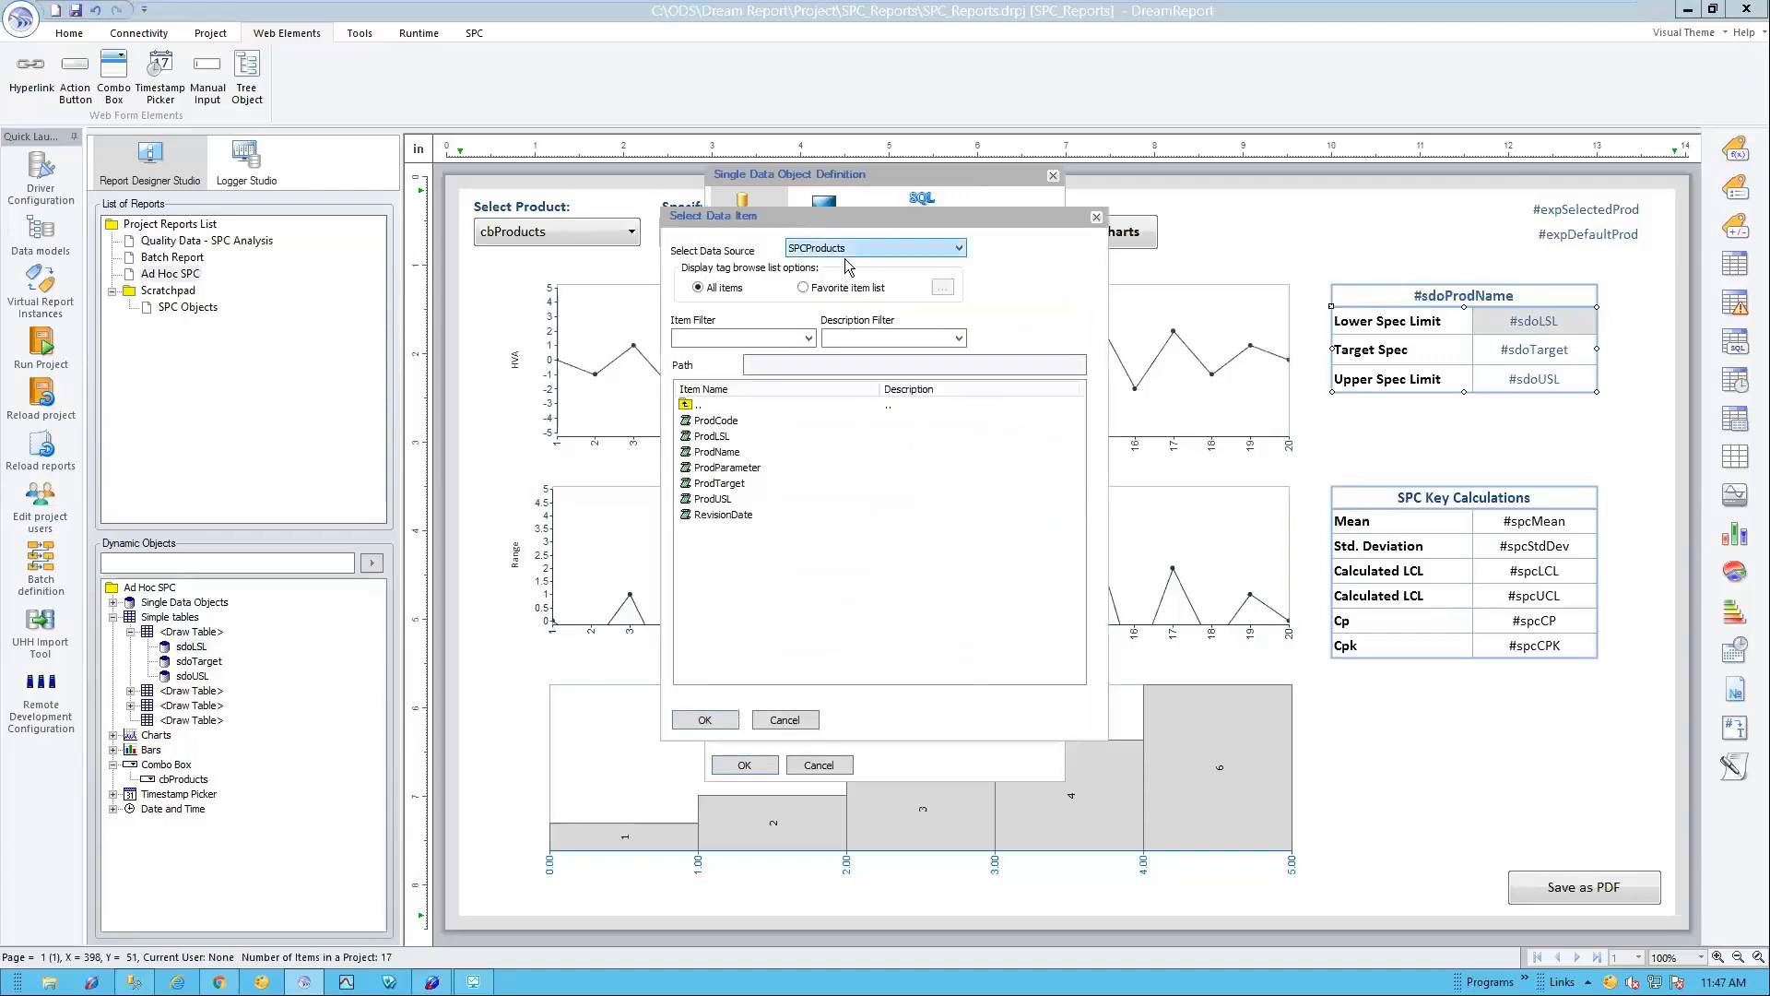
left_click(717, 441)
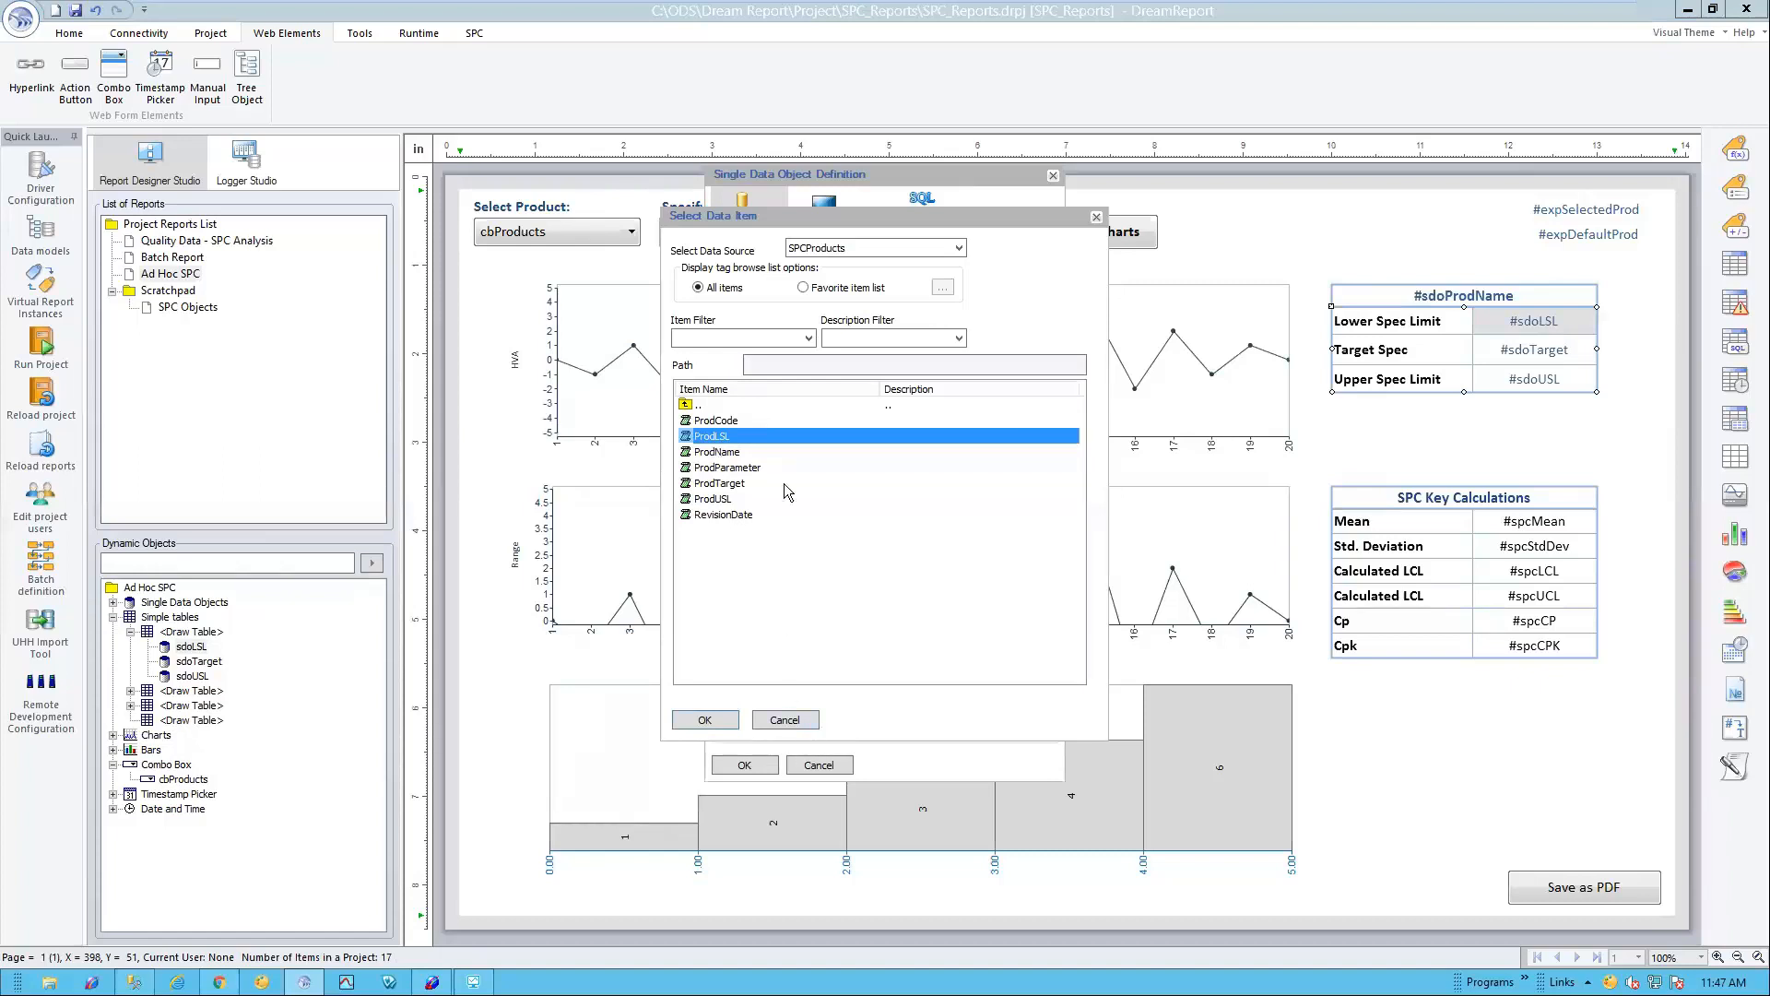
left_click(790, 720)
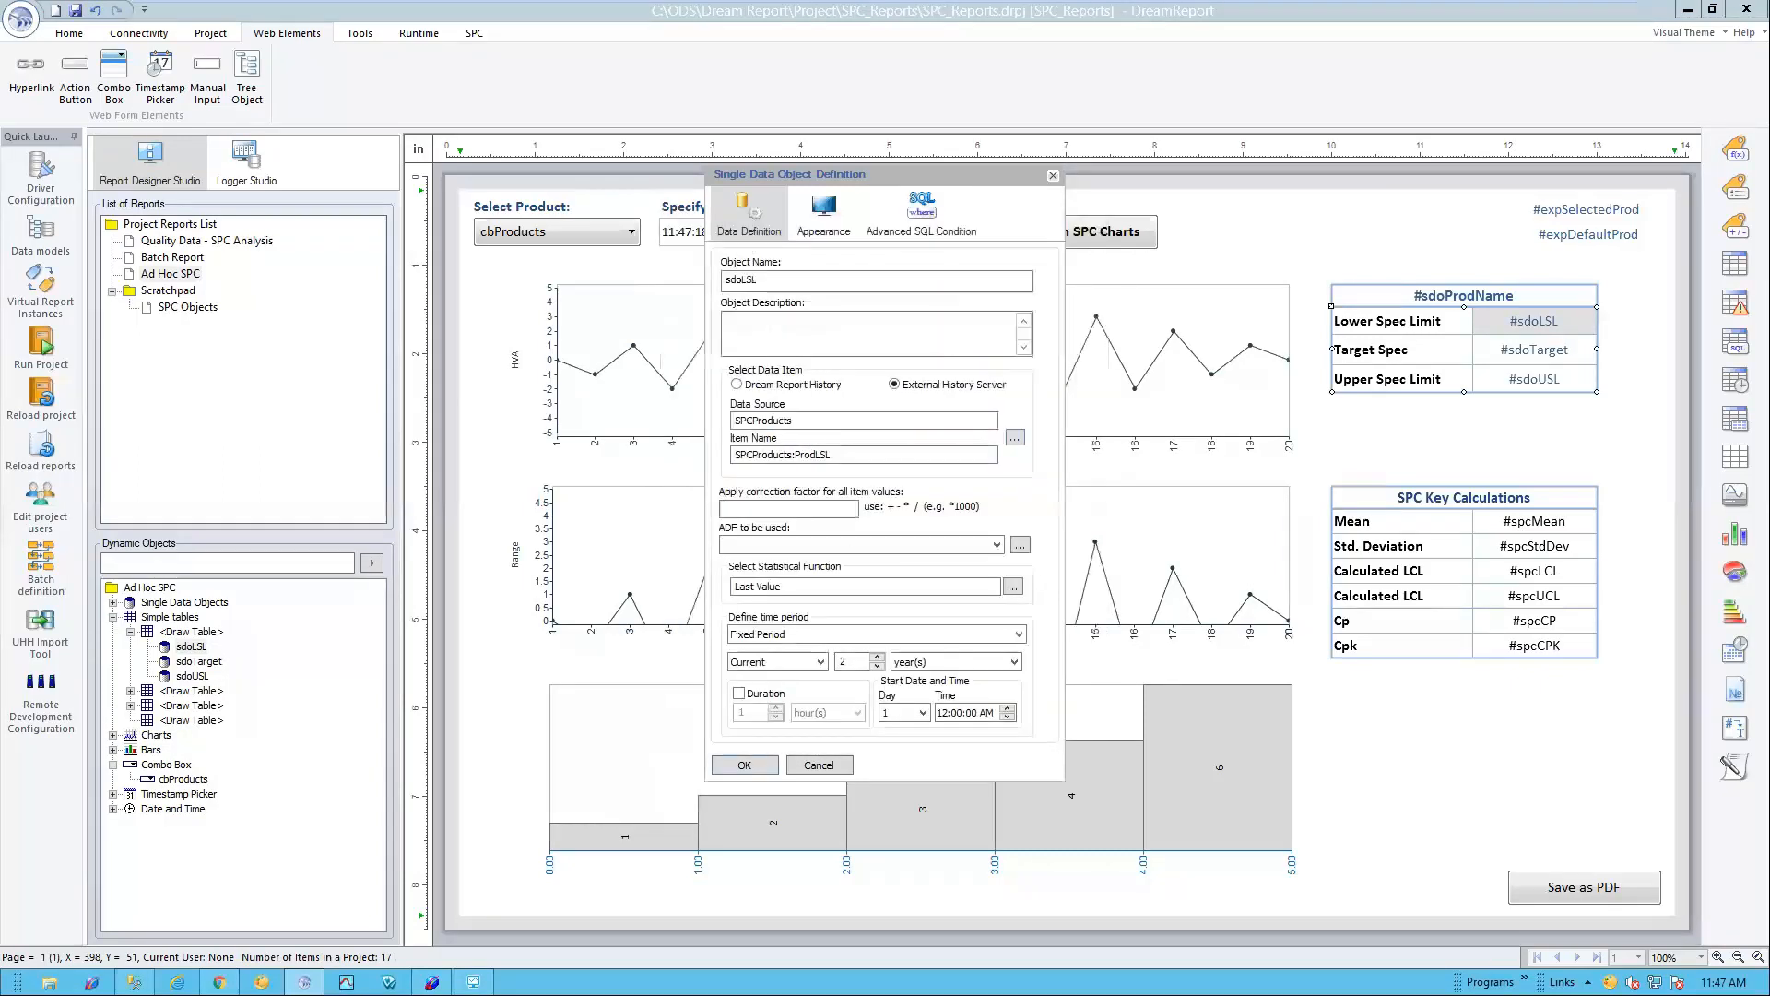
Step: Review sdoLSL's advanced SQL condition against the ProdCode column in SQL Server Management Studio, and close the object definition without saving
left_click(907, 233)
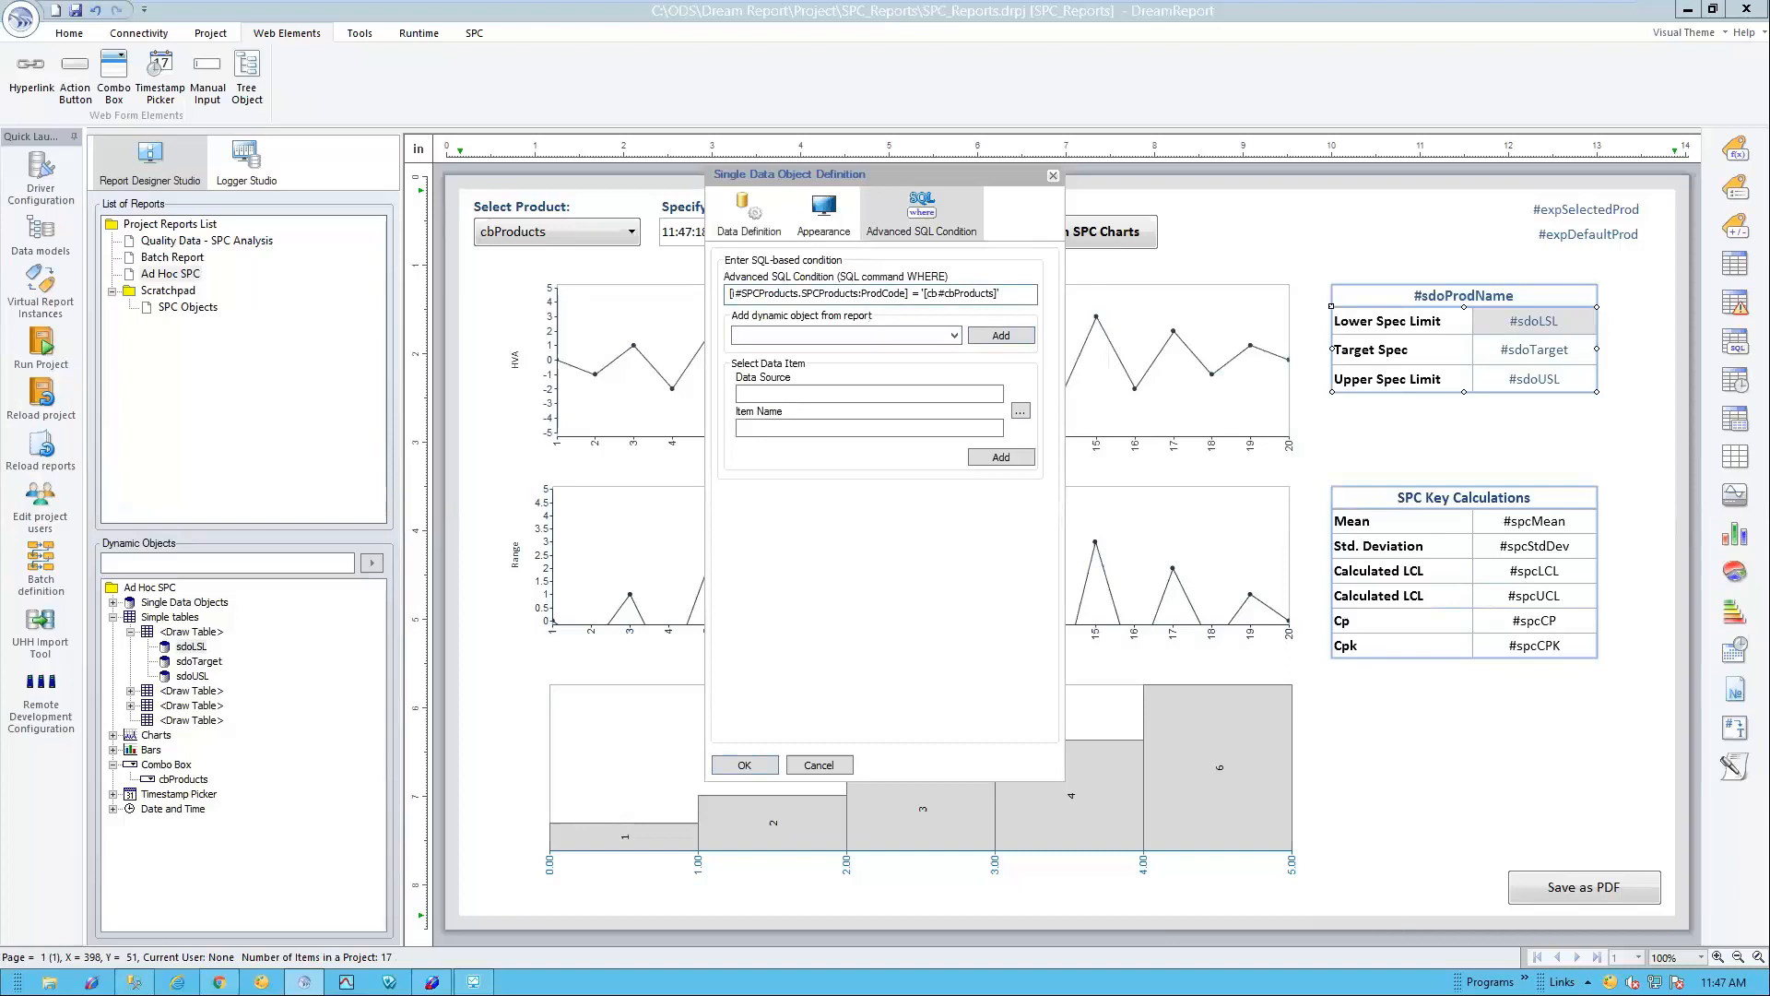
key("alt+Tab")
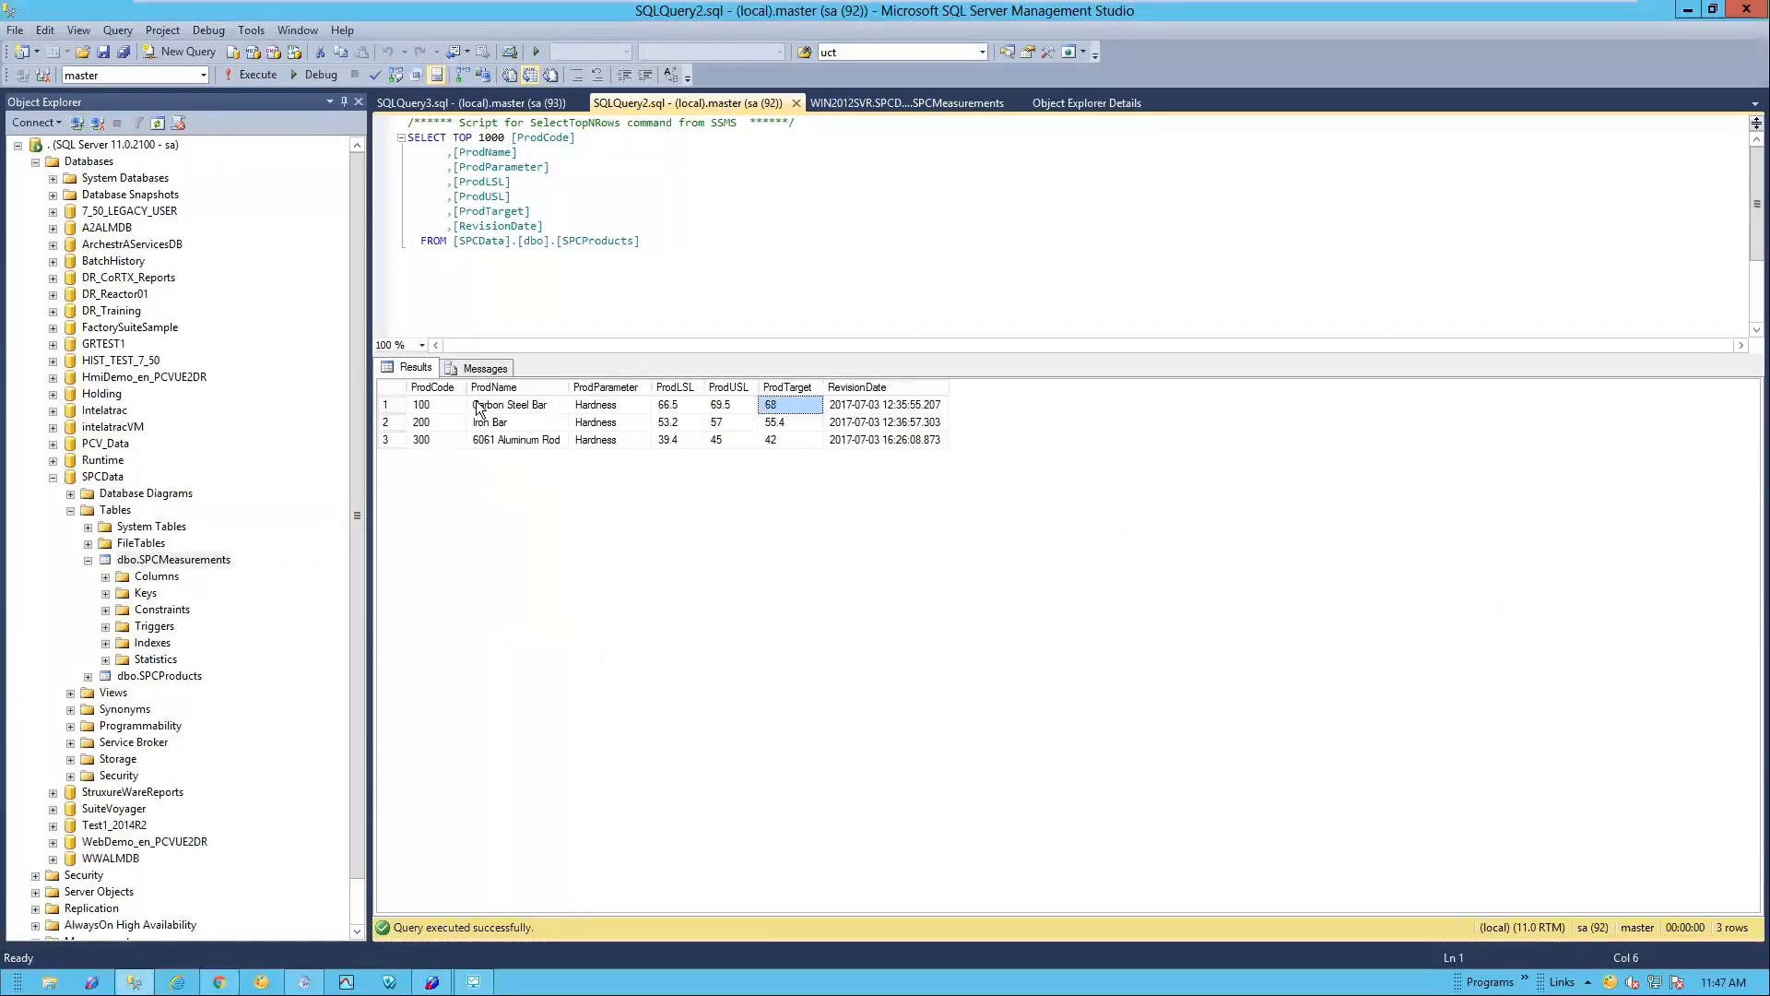
left_click(432, 400)
key("alt+Tab")
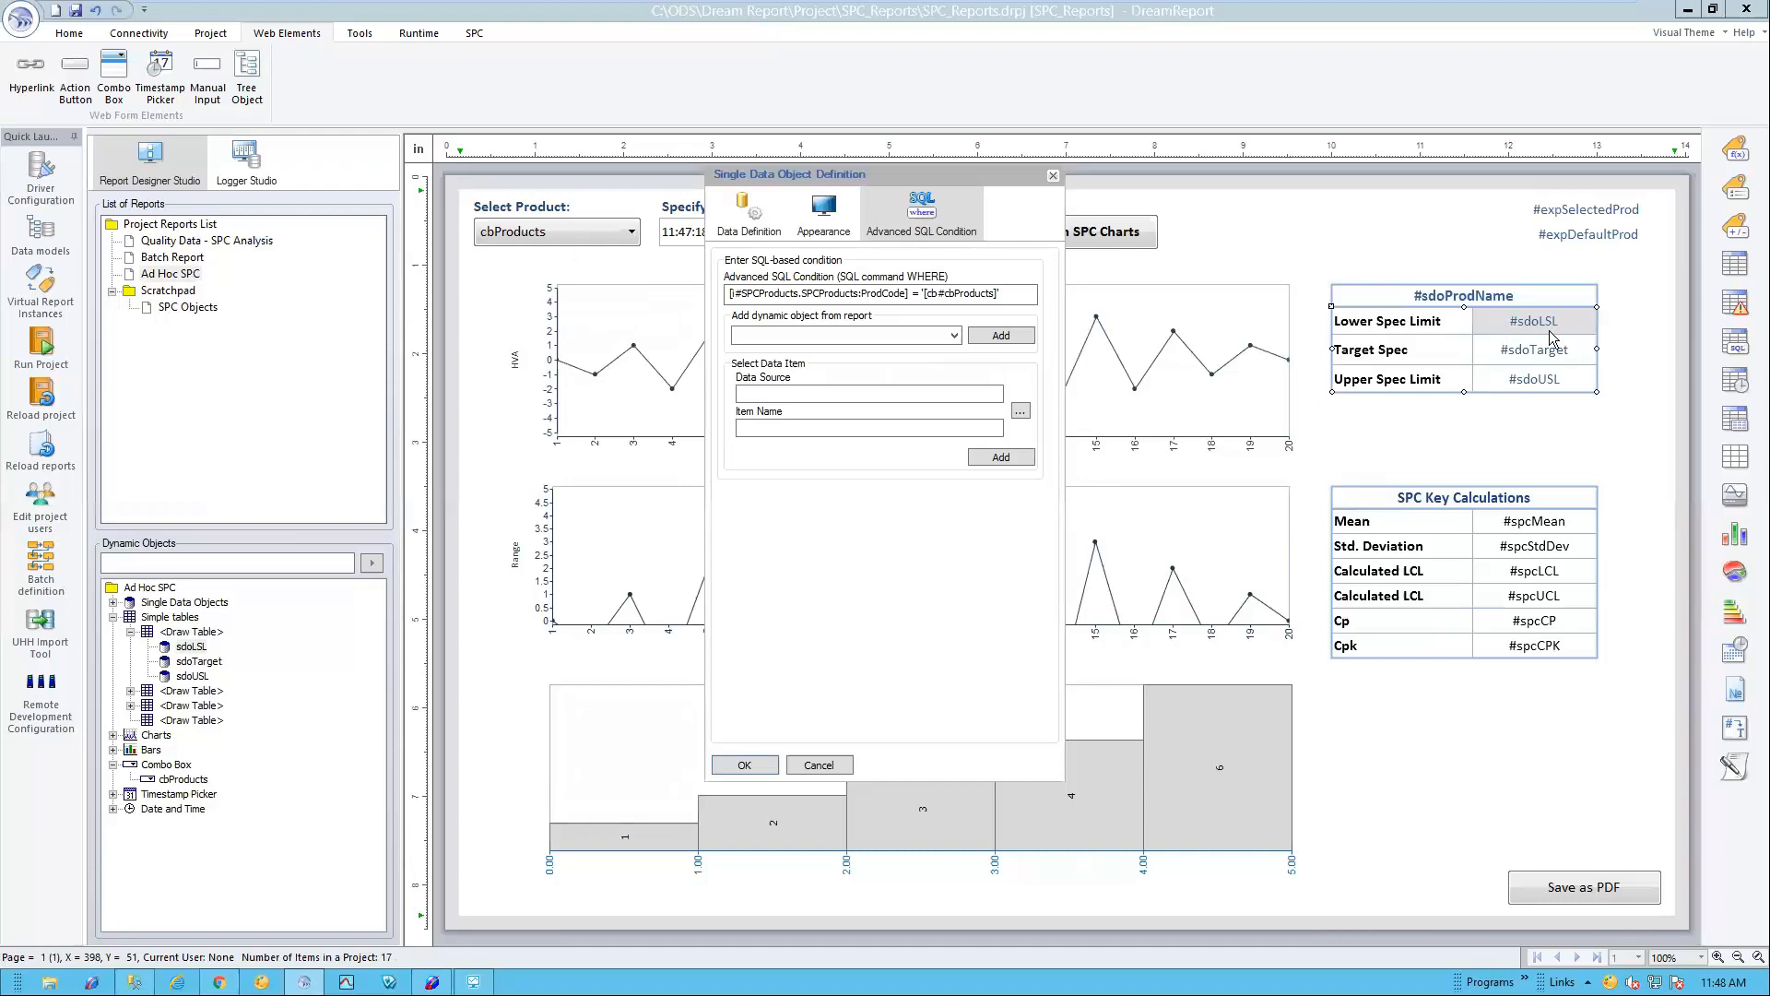
left_click(819, 765)
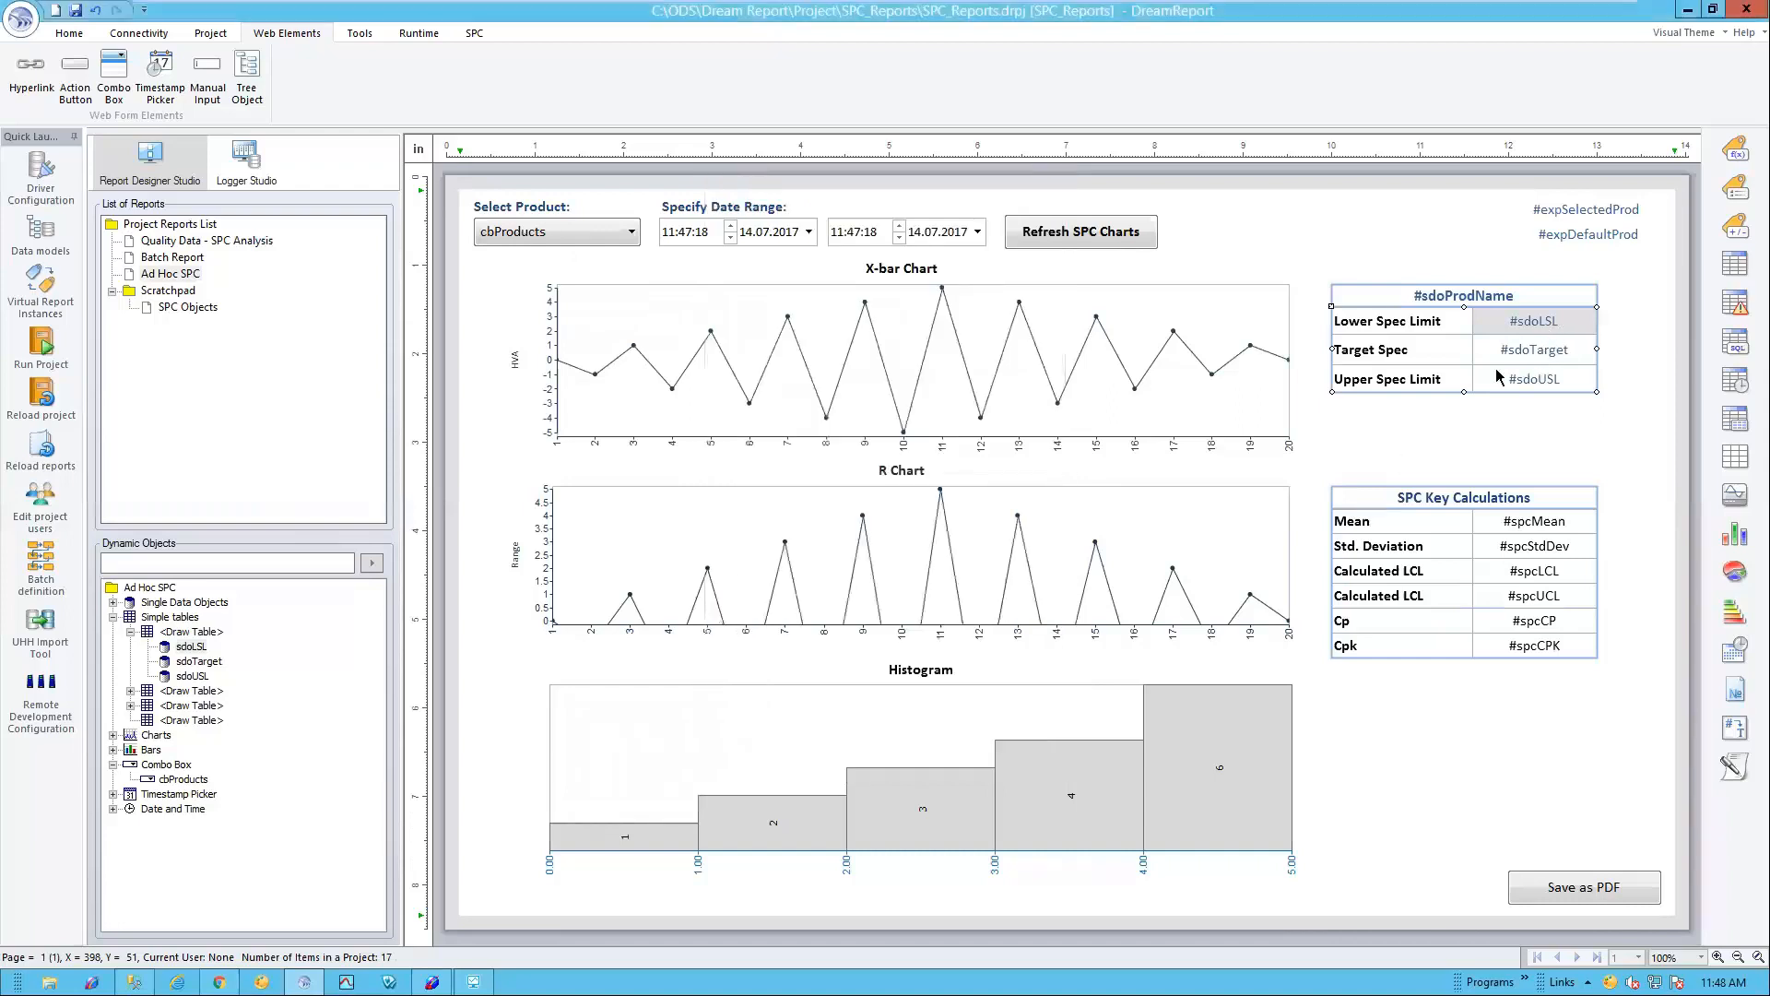
Step: Inspect the sdoTarget object's data item and advanced SQL condition, close its definition without saving, and select the sdoLSL cell
double_click(1532, 353)
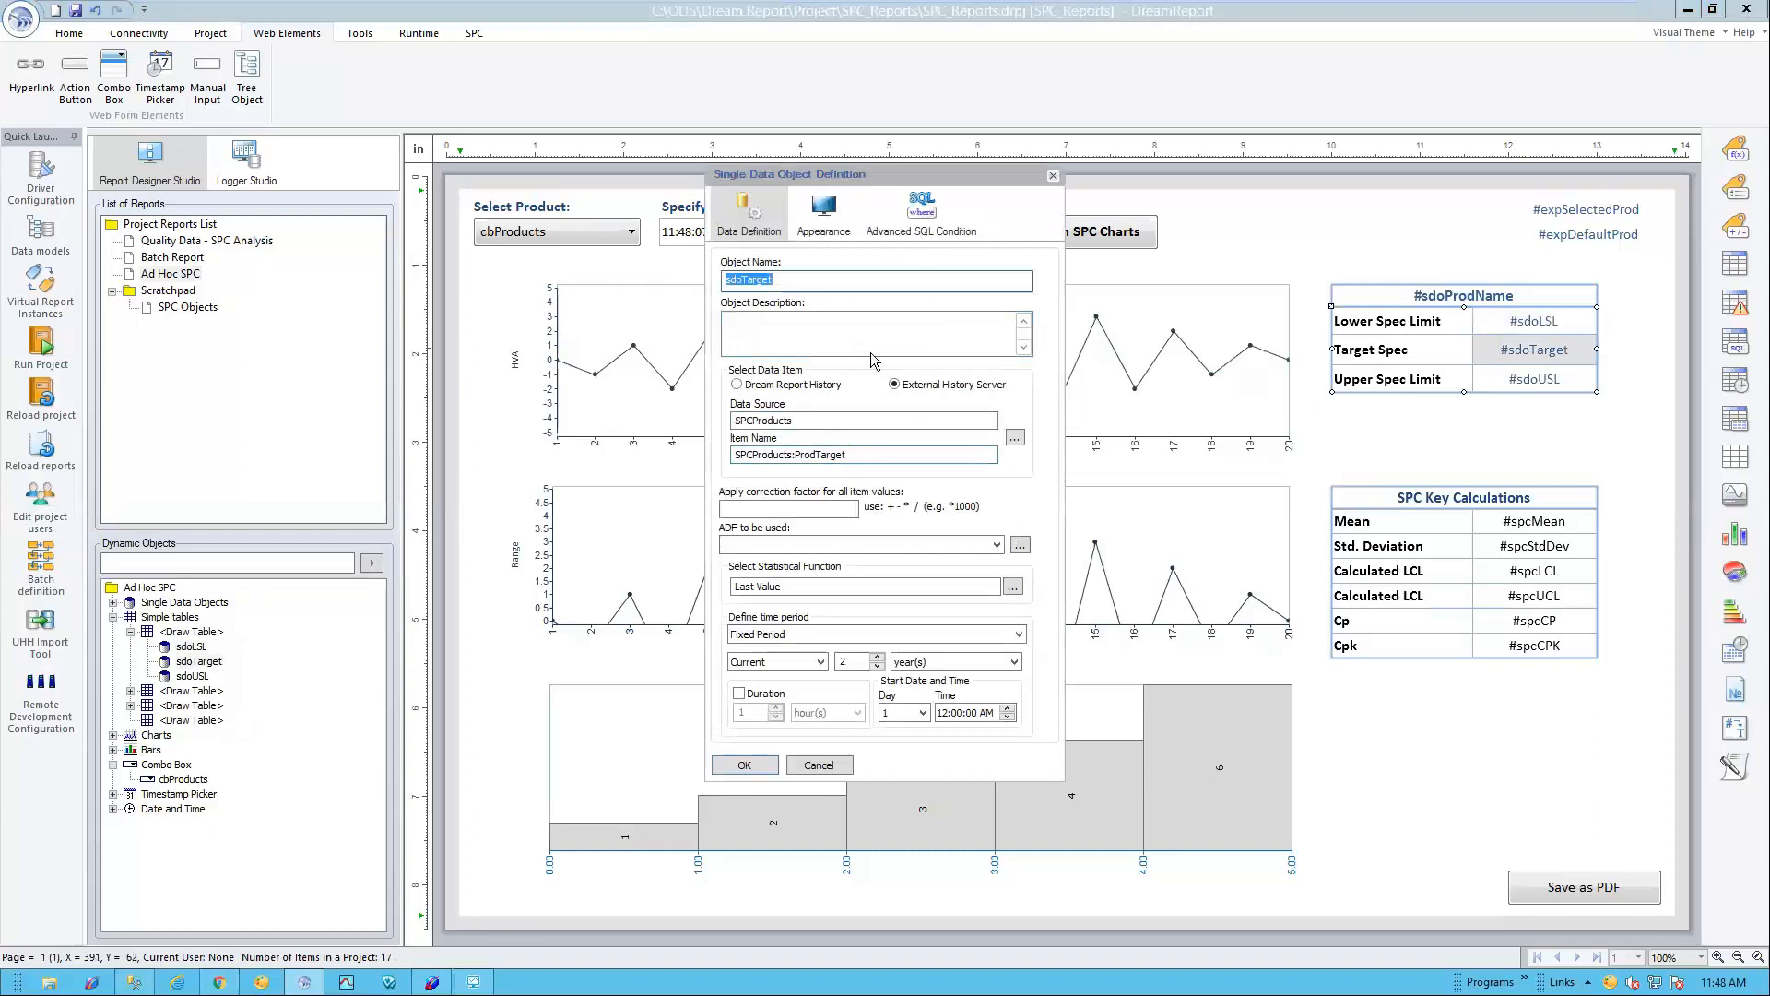
left_click(913, 221)
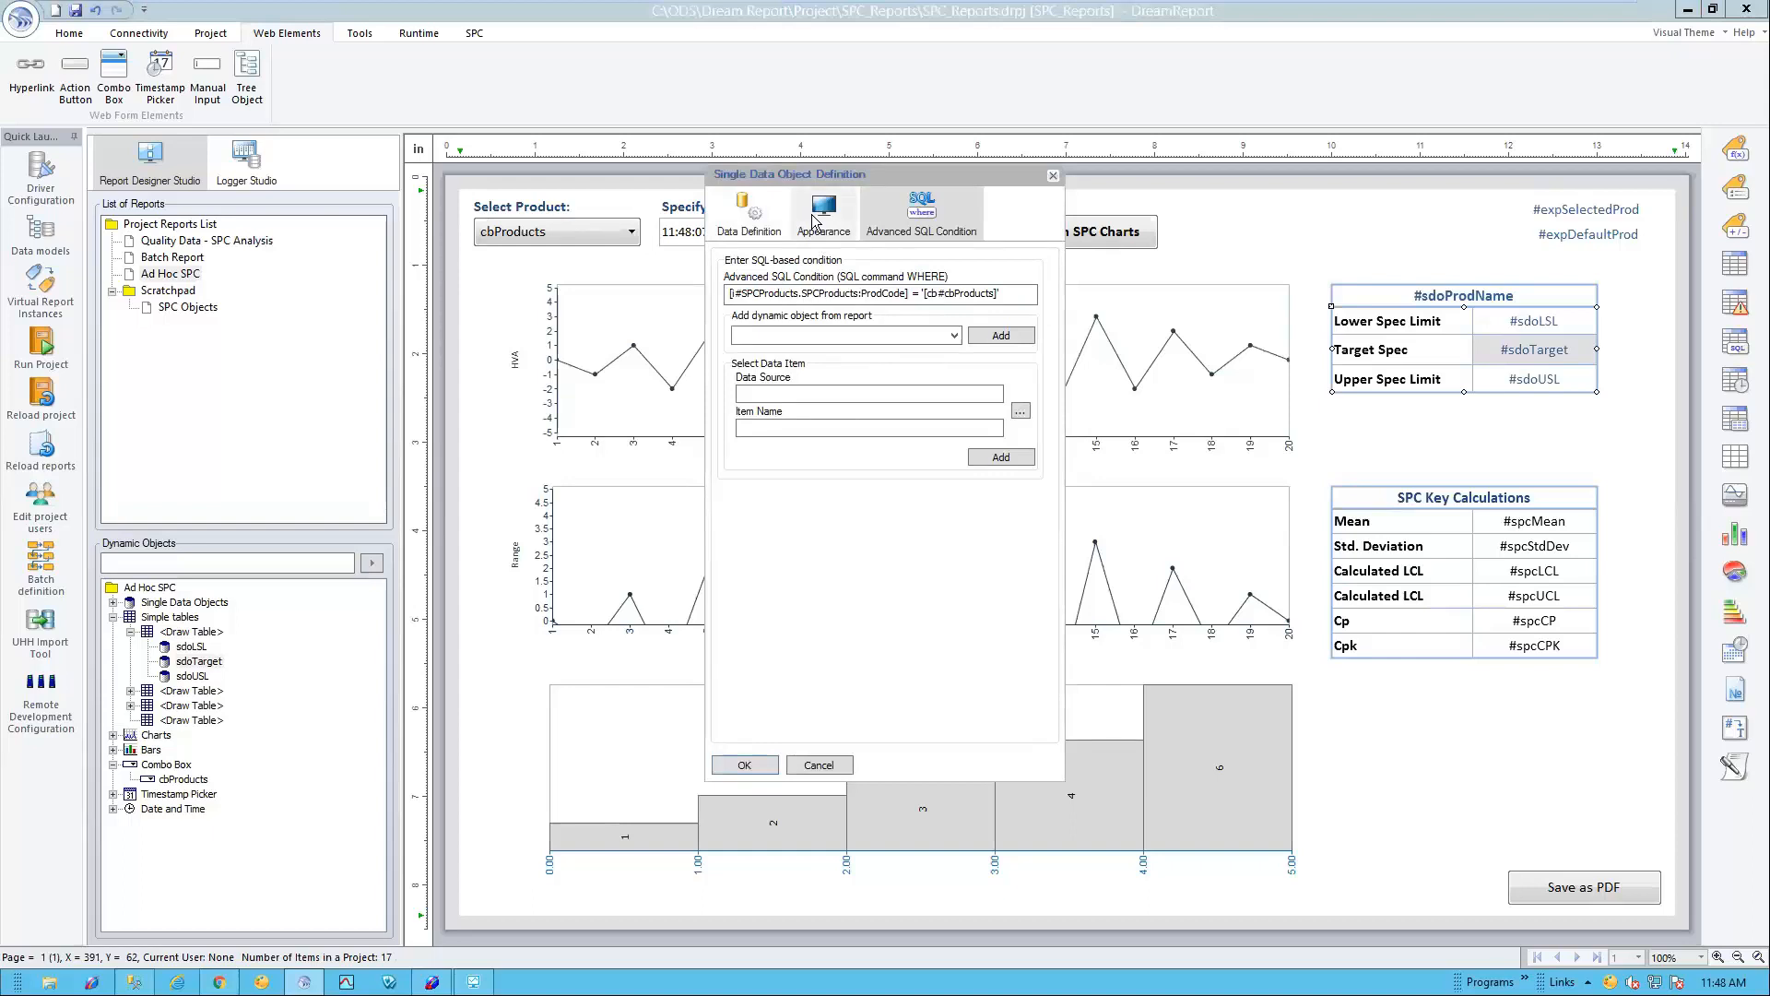
left_click(816, 767)
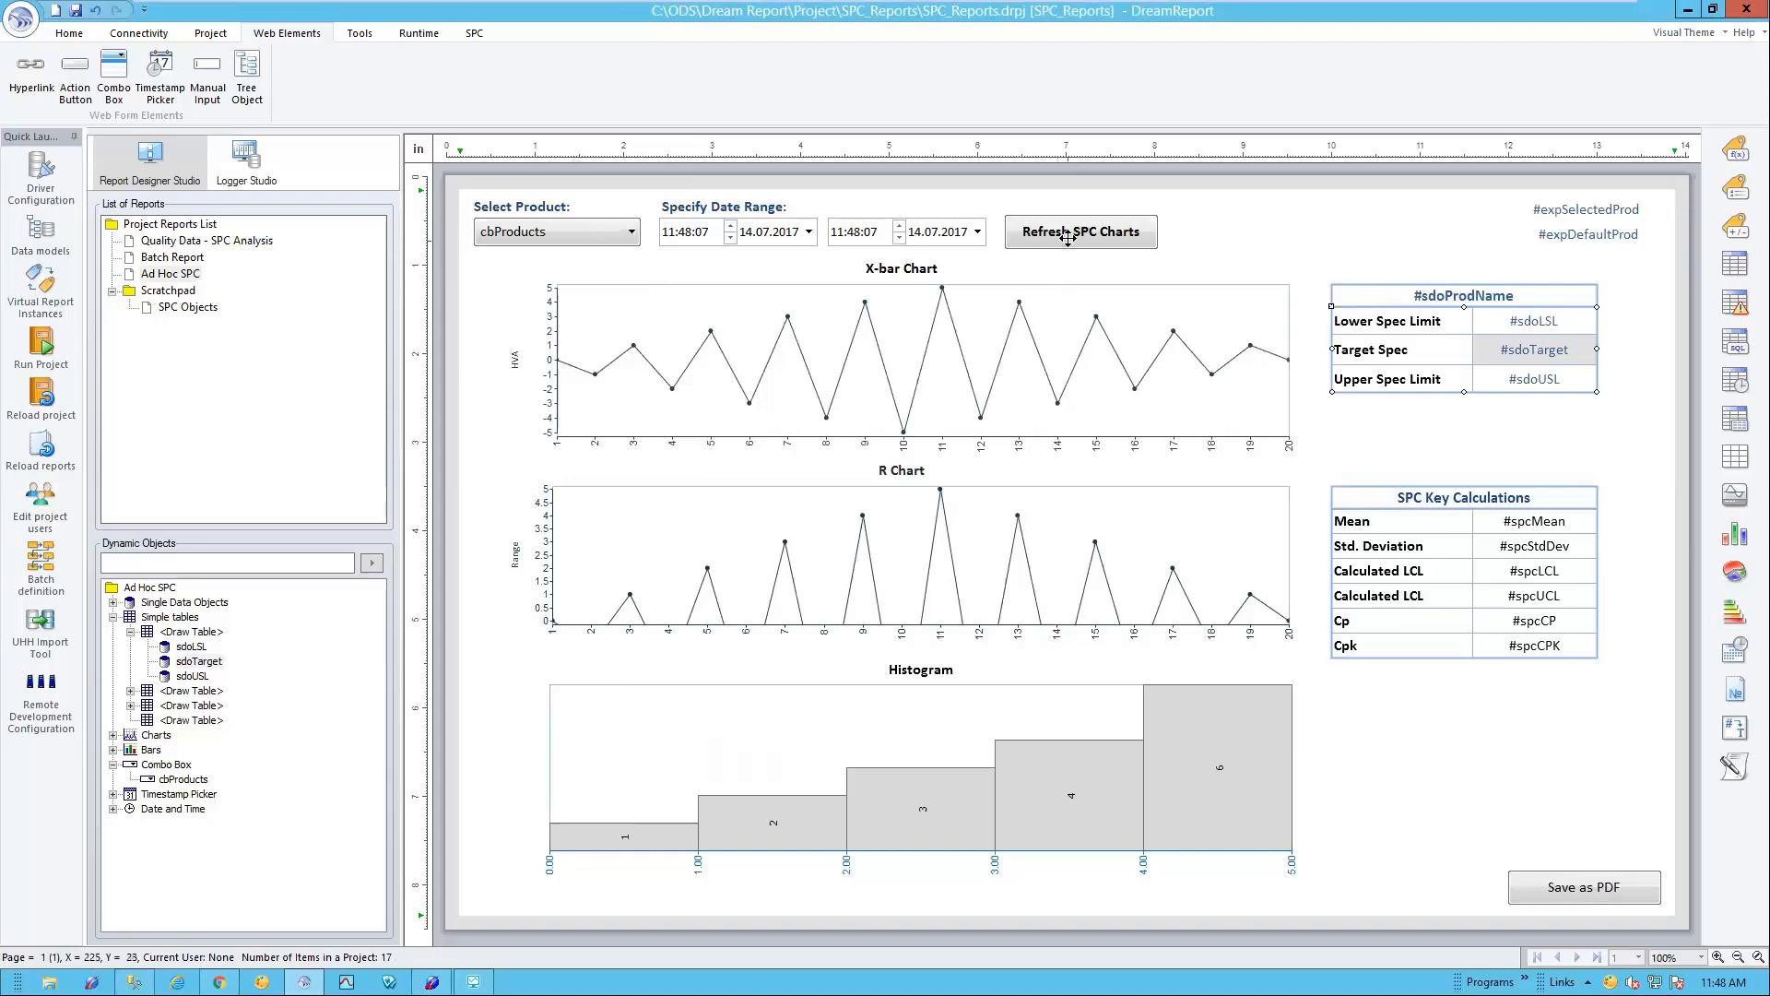
left_click(1550, 324)
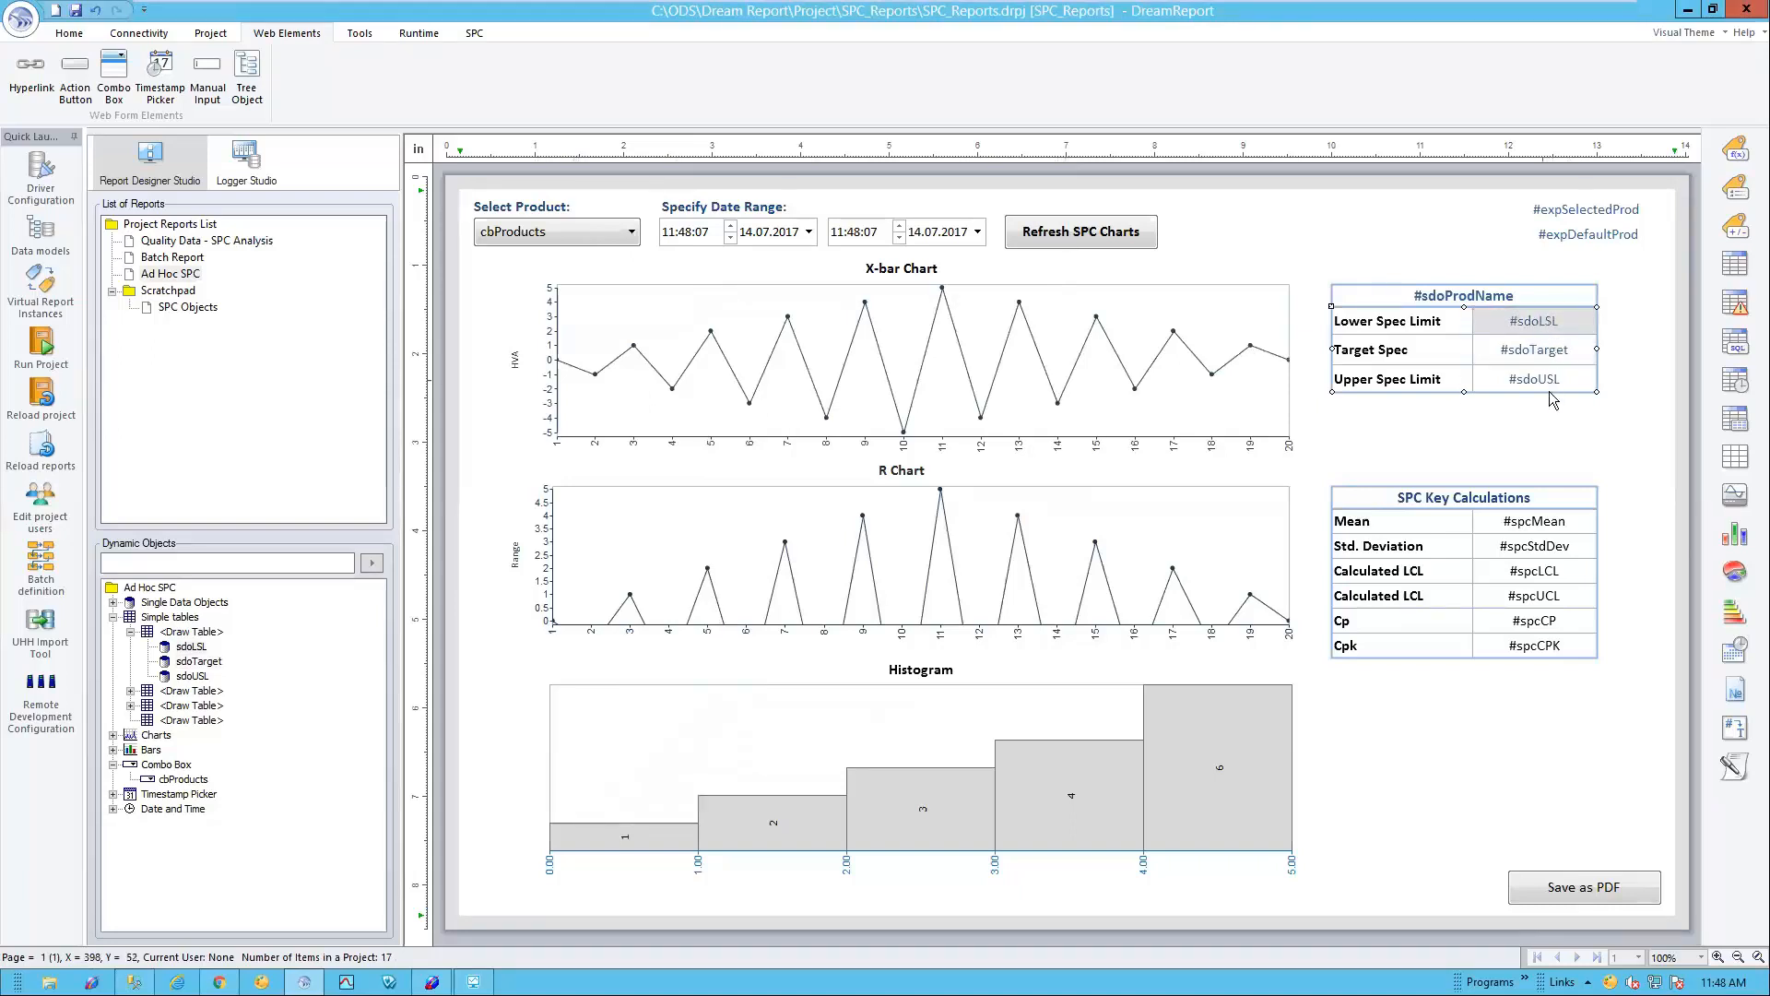
Step: Open the Hardness SPC configuration and inspect its Measurement item in the SPCData source
left_click(1549, 422)
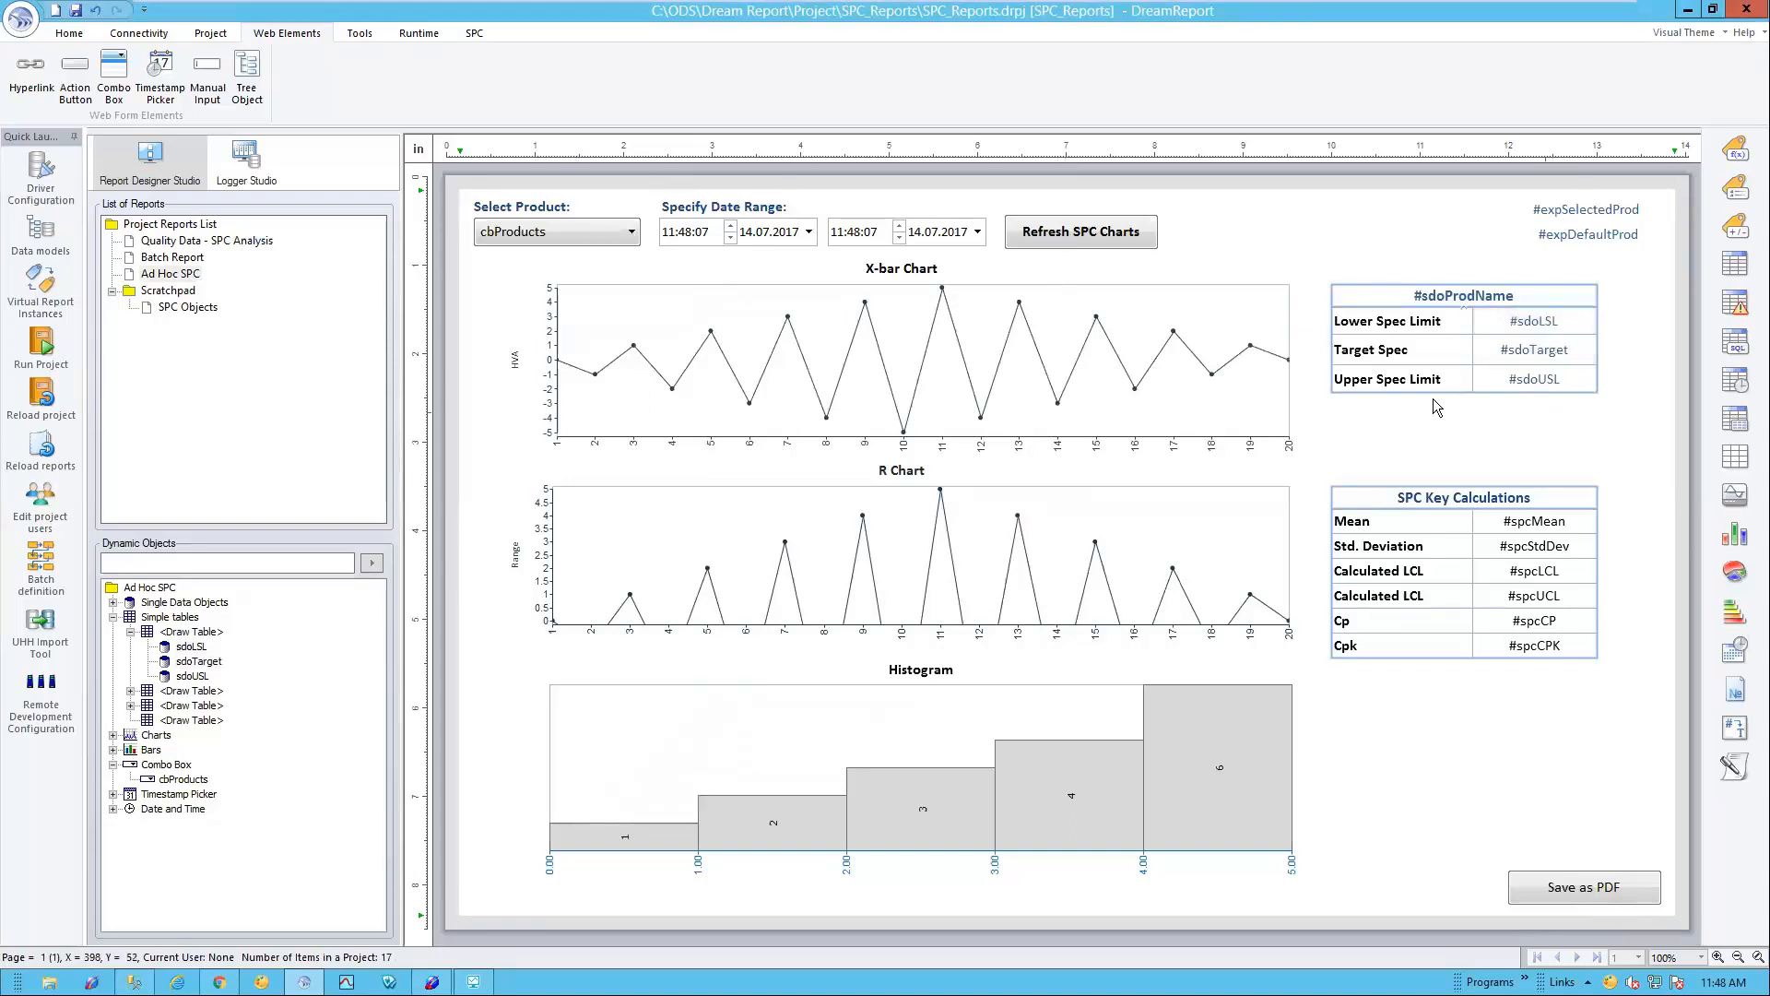
left_click(482, 39)
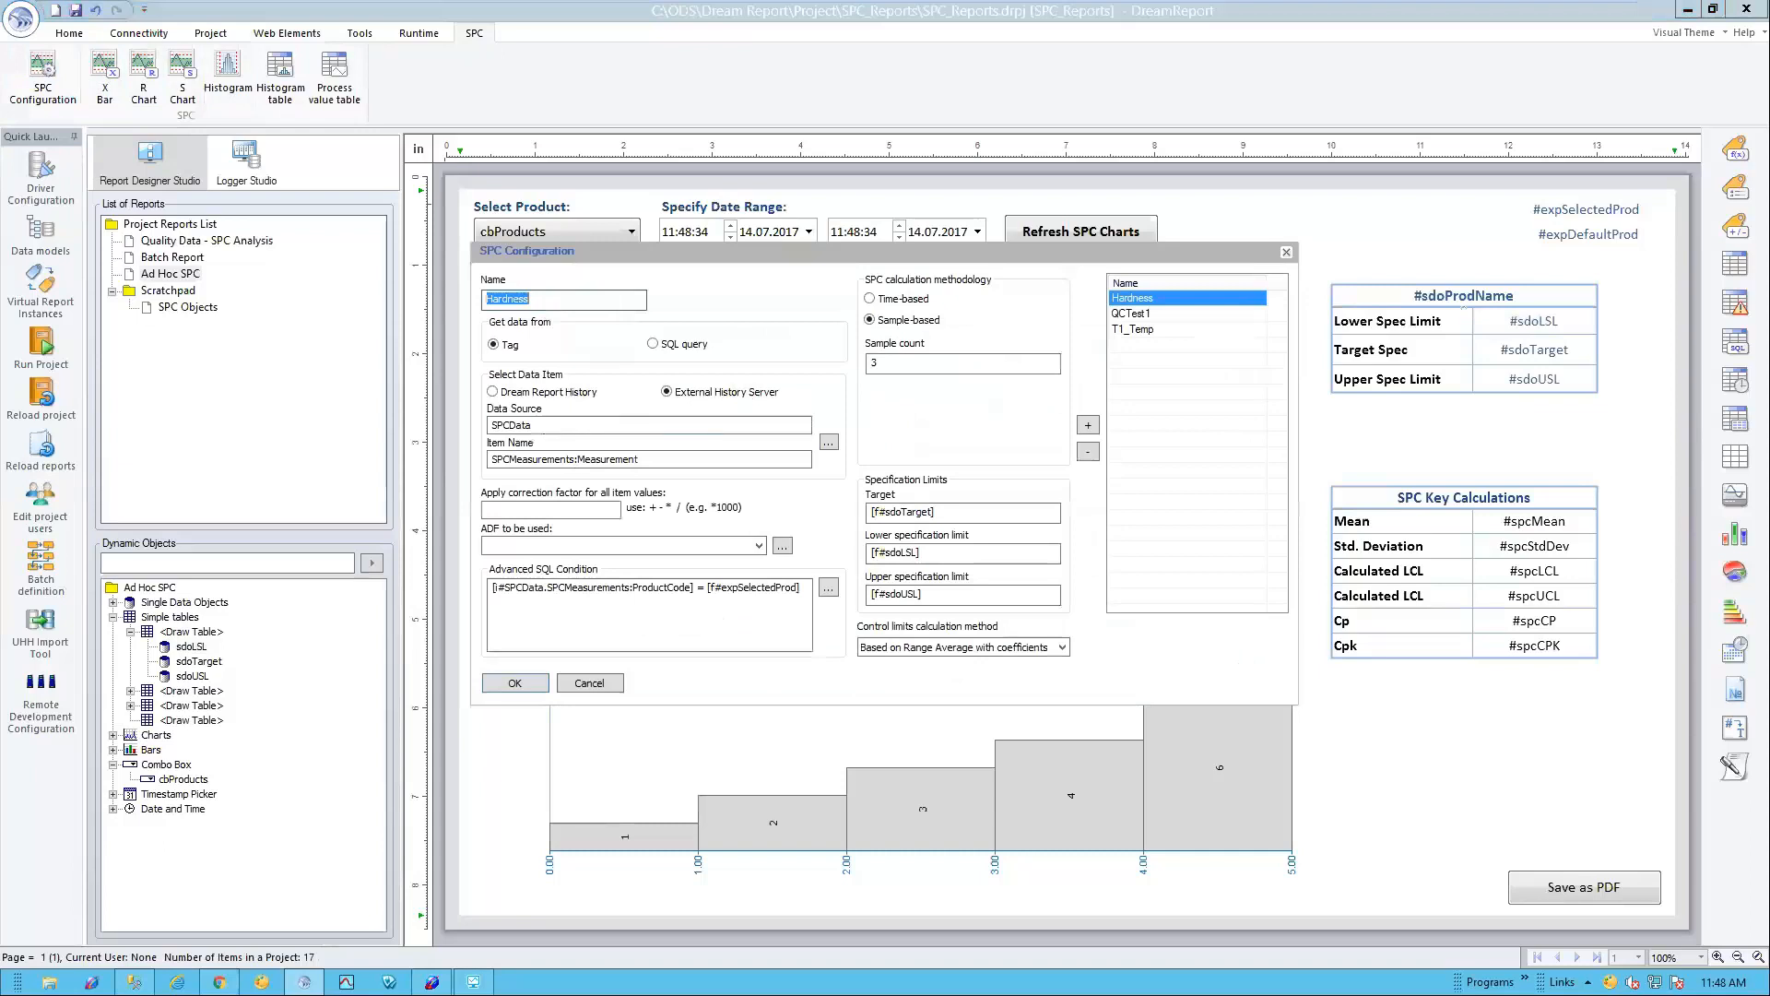
left_click(829, 443)
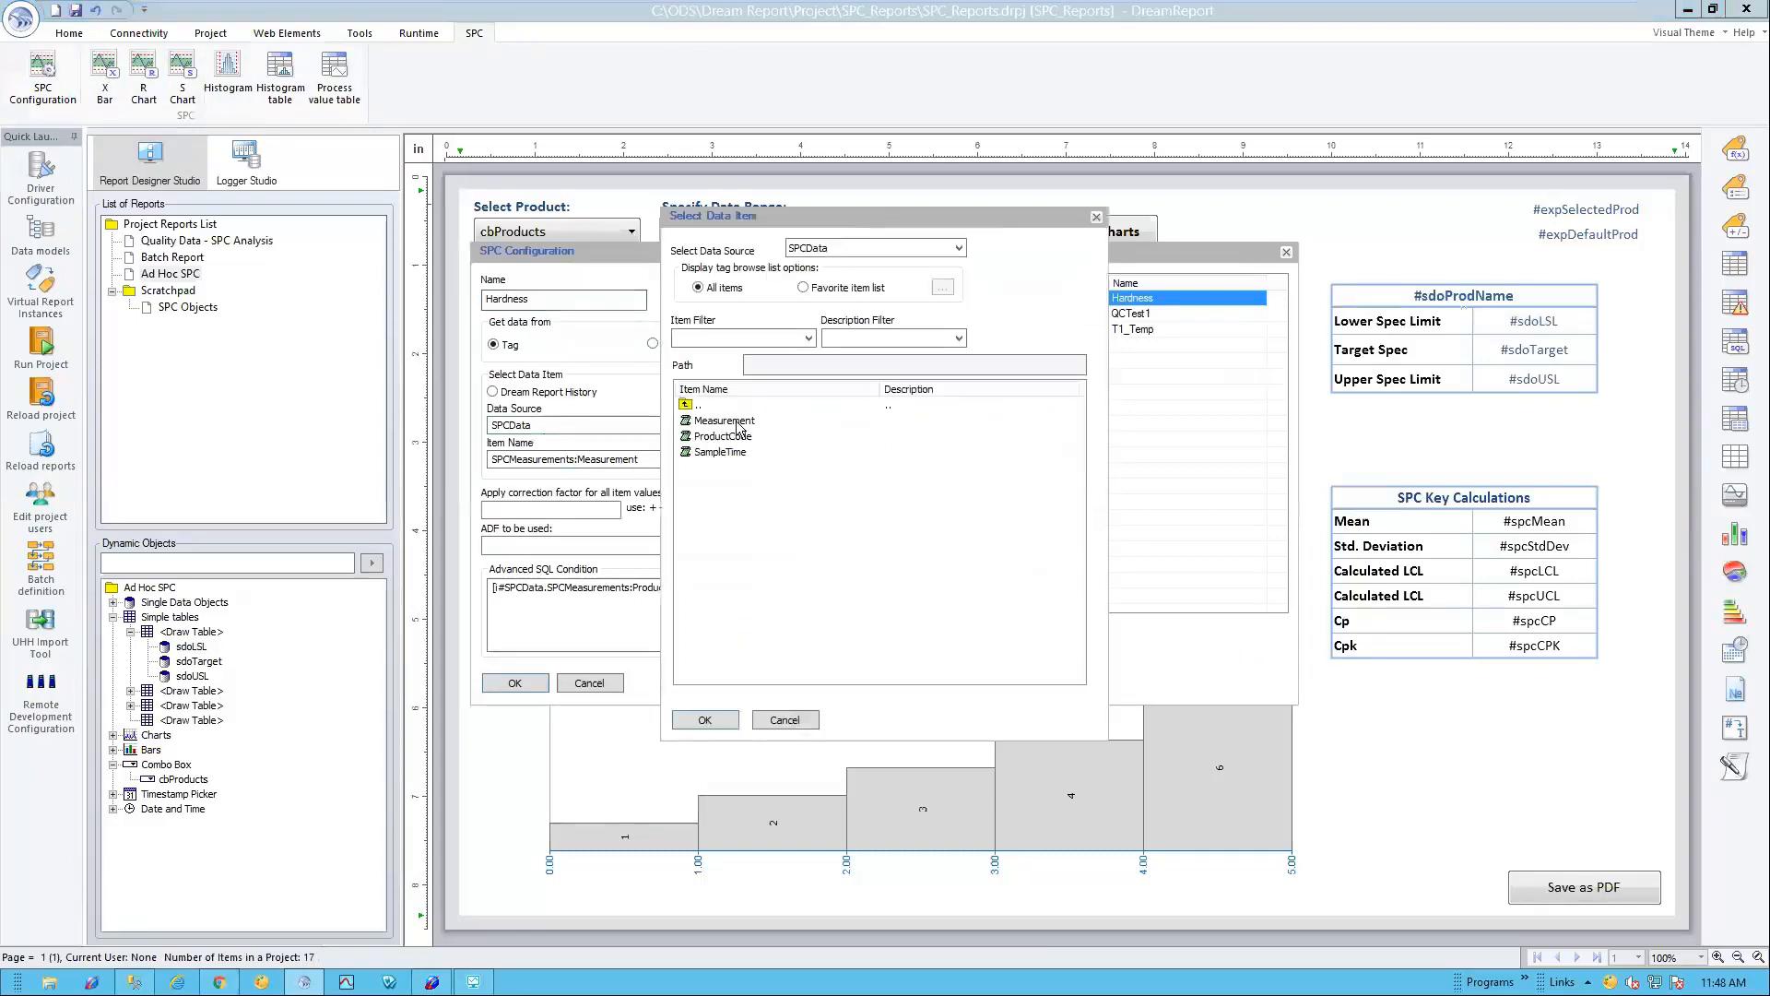
left_click(737, 425)
Step: Review the Measurement column of the SPCMeasurements query results in SQL Server Management Studio, and cancel the data item selection in Dream Report
key("alt+Tab")
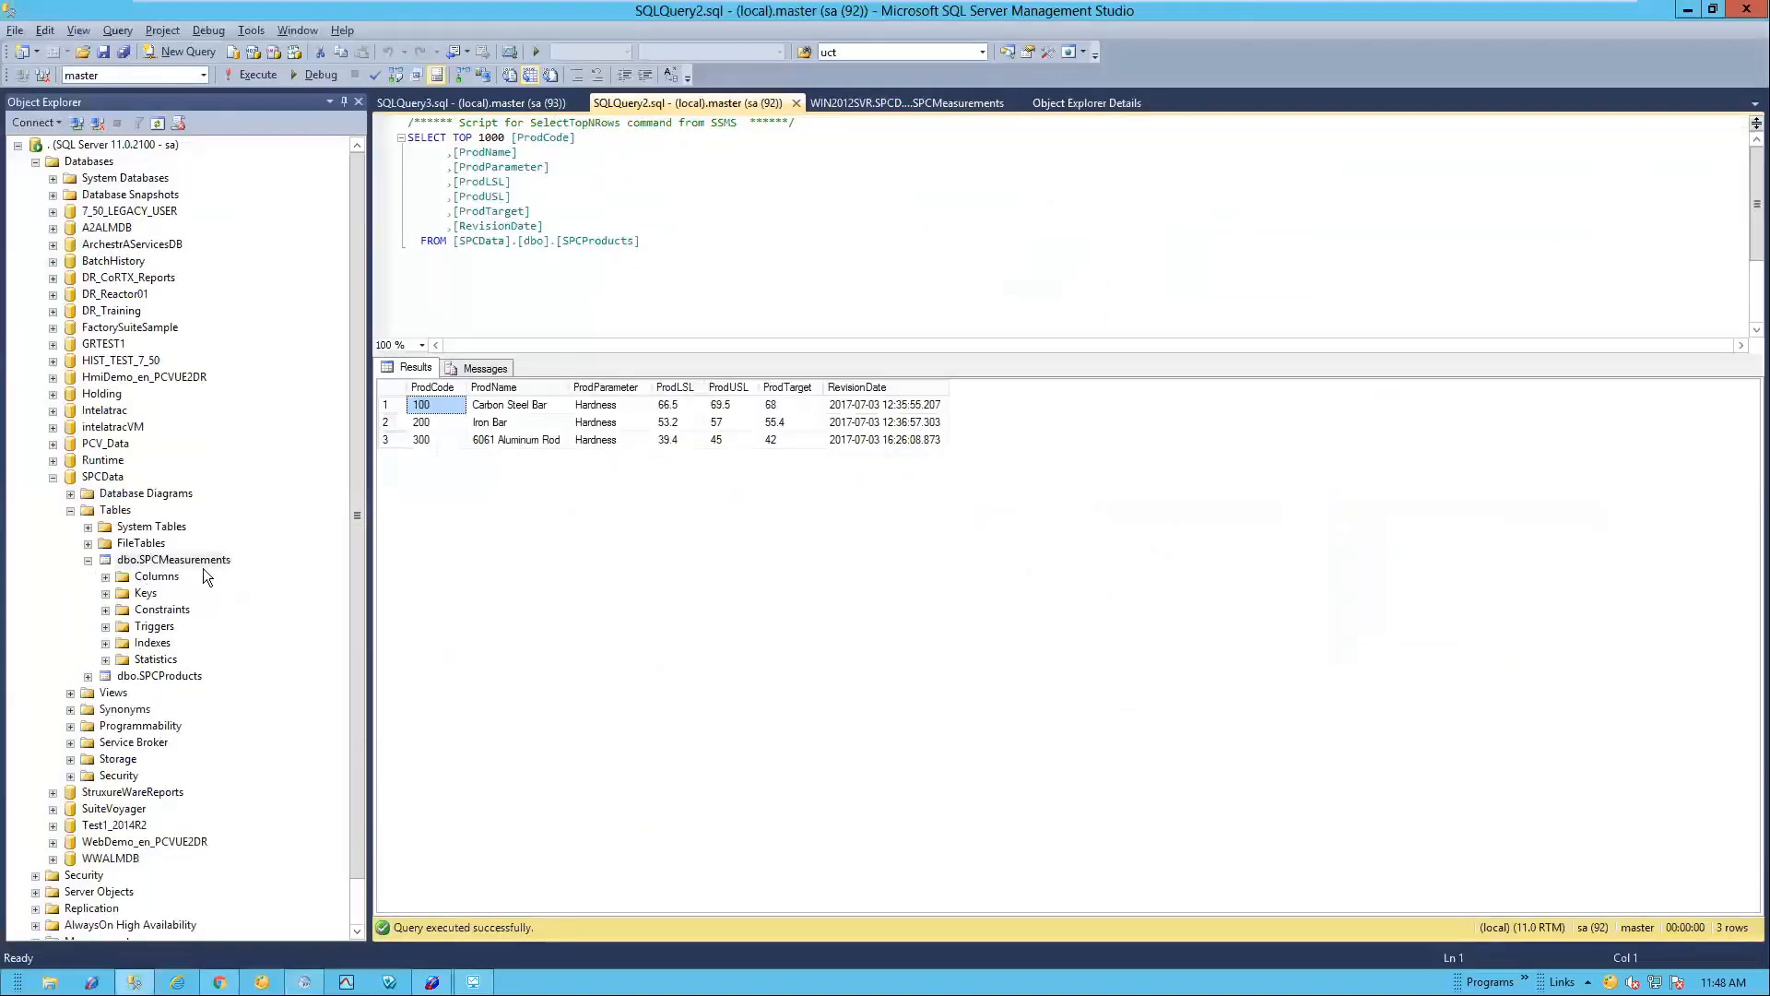
left_click(463, 104)
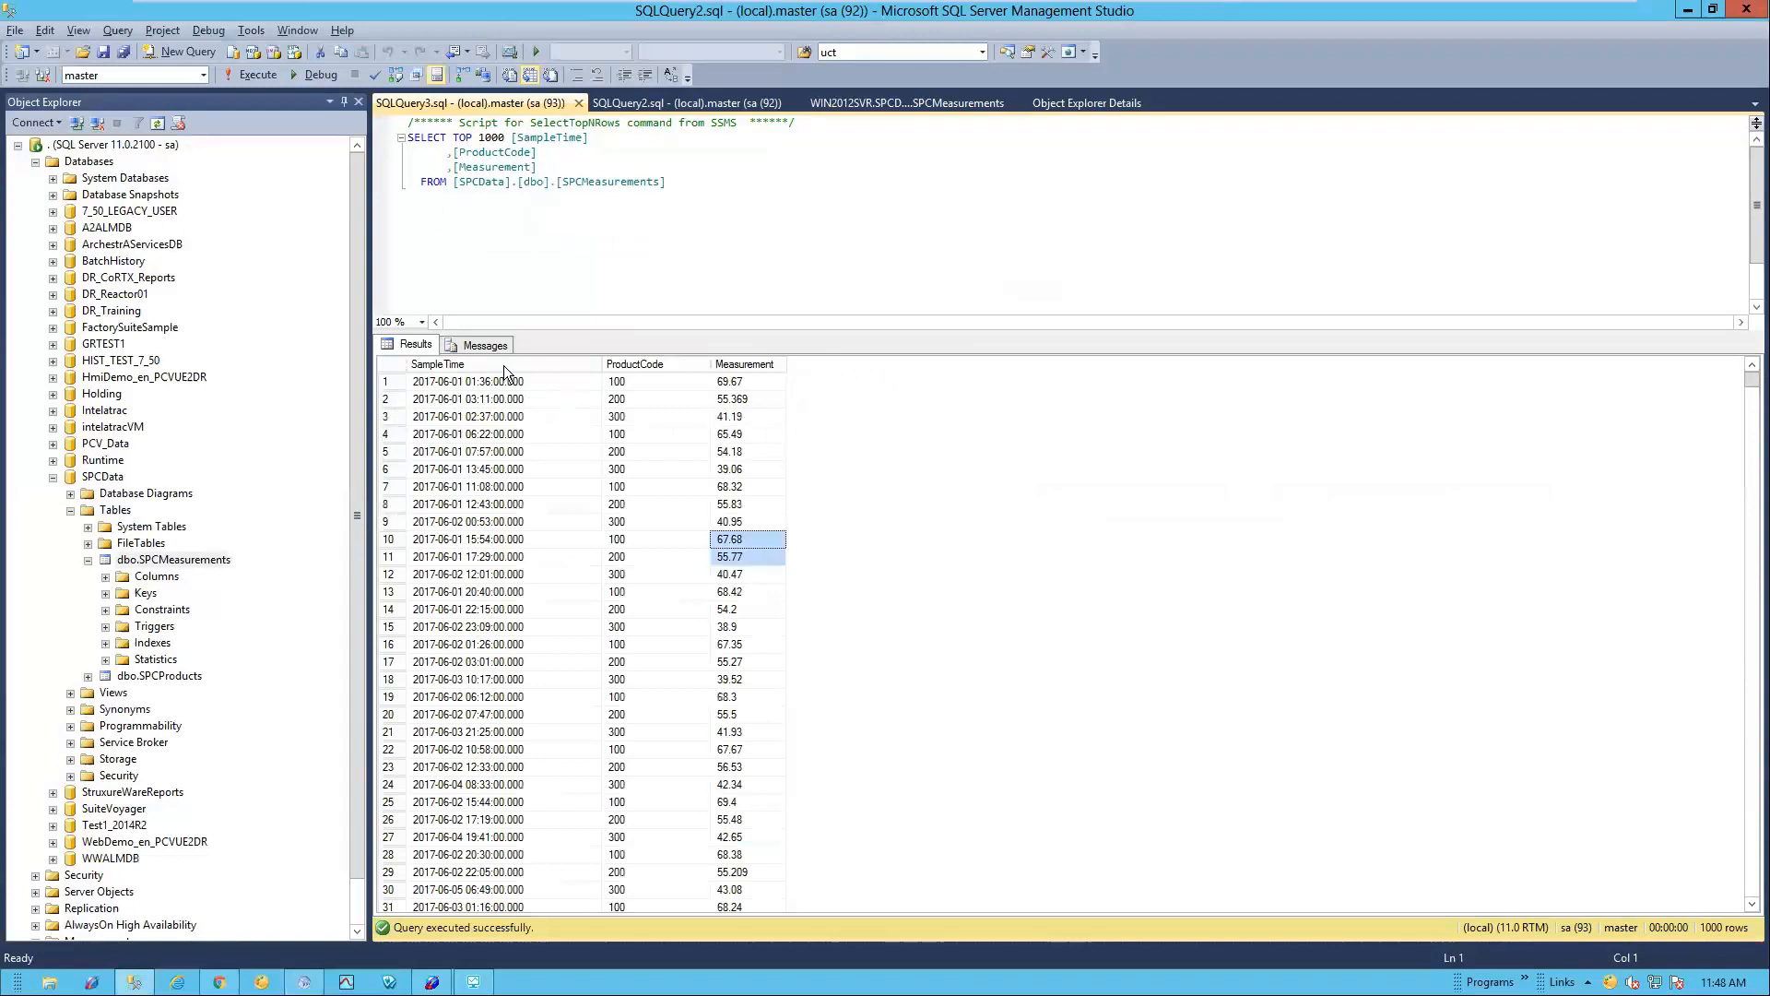
left_click(749, 365)
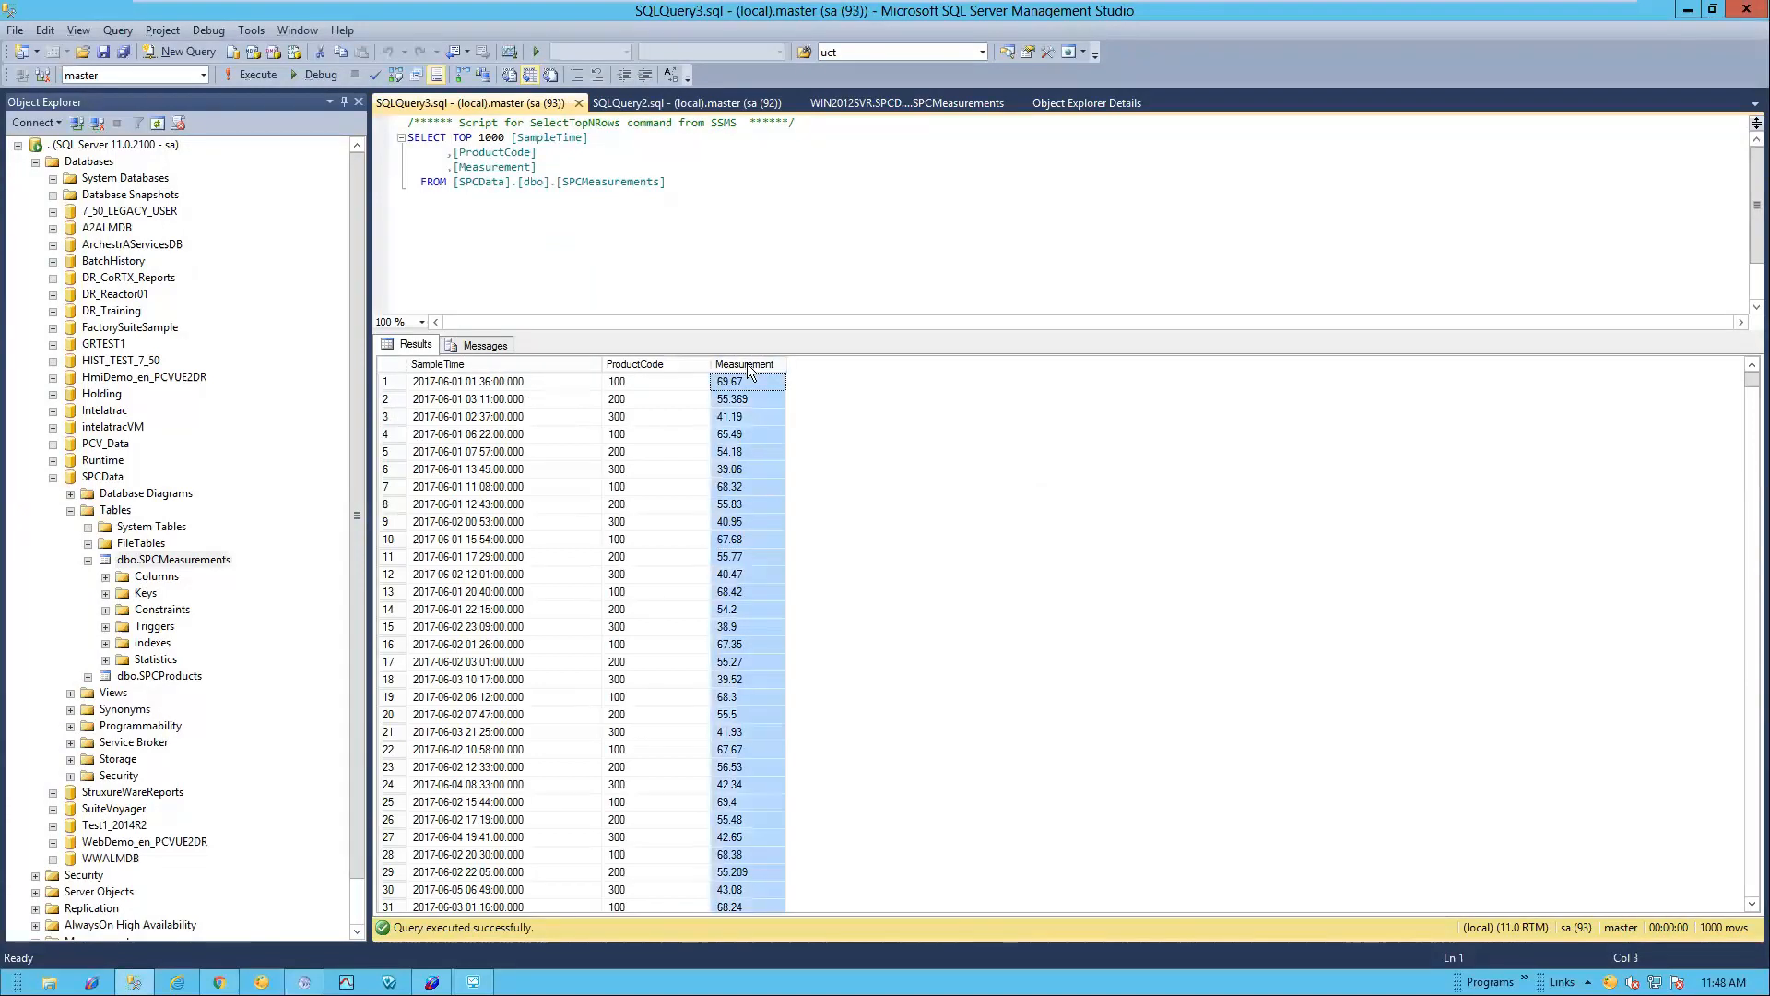
key("alt+Tab")
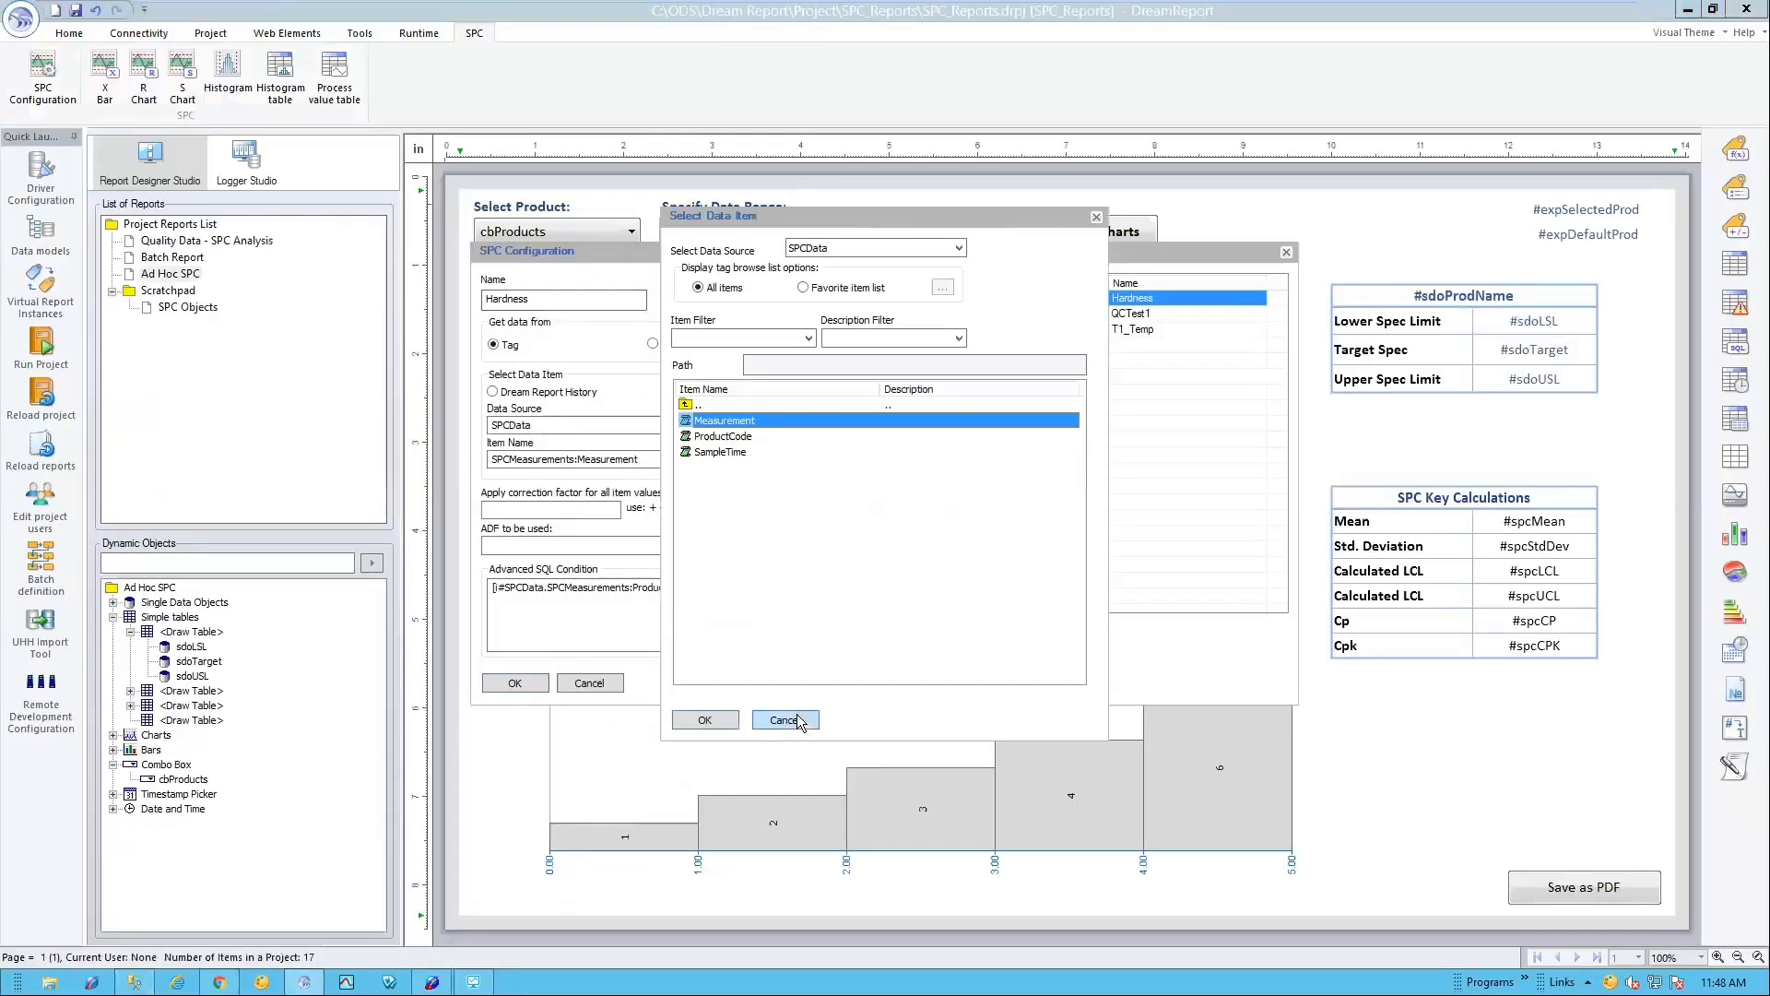
left_click(785, 720)
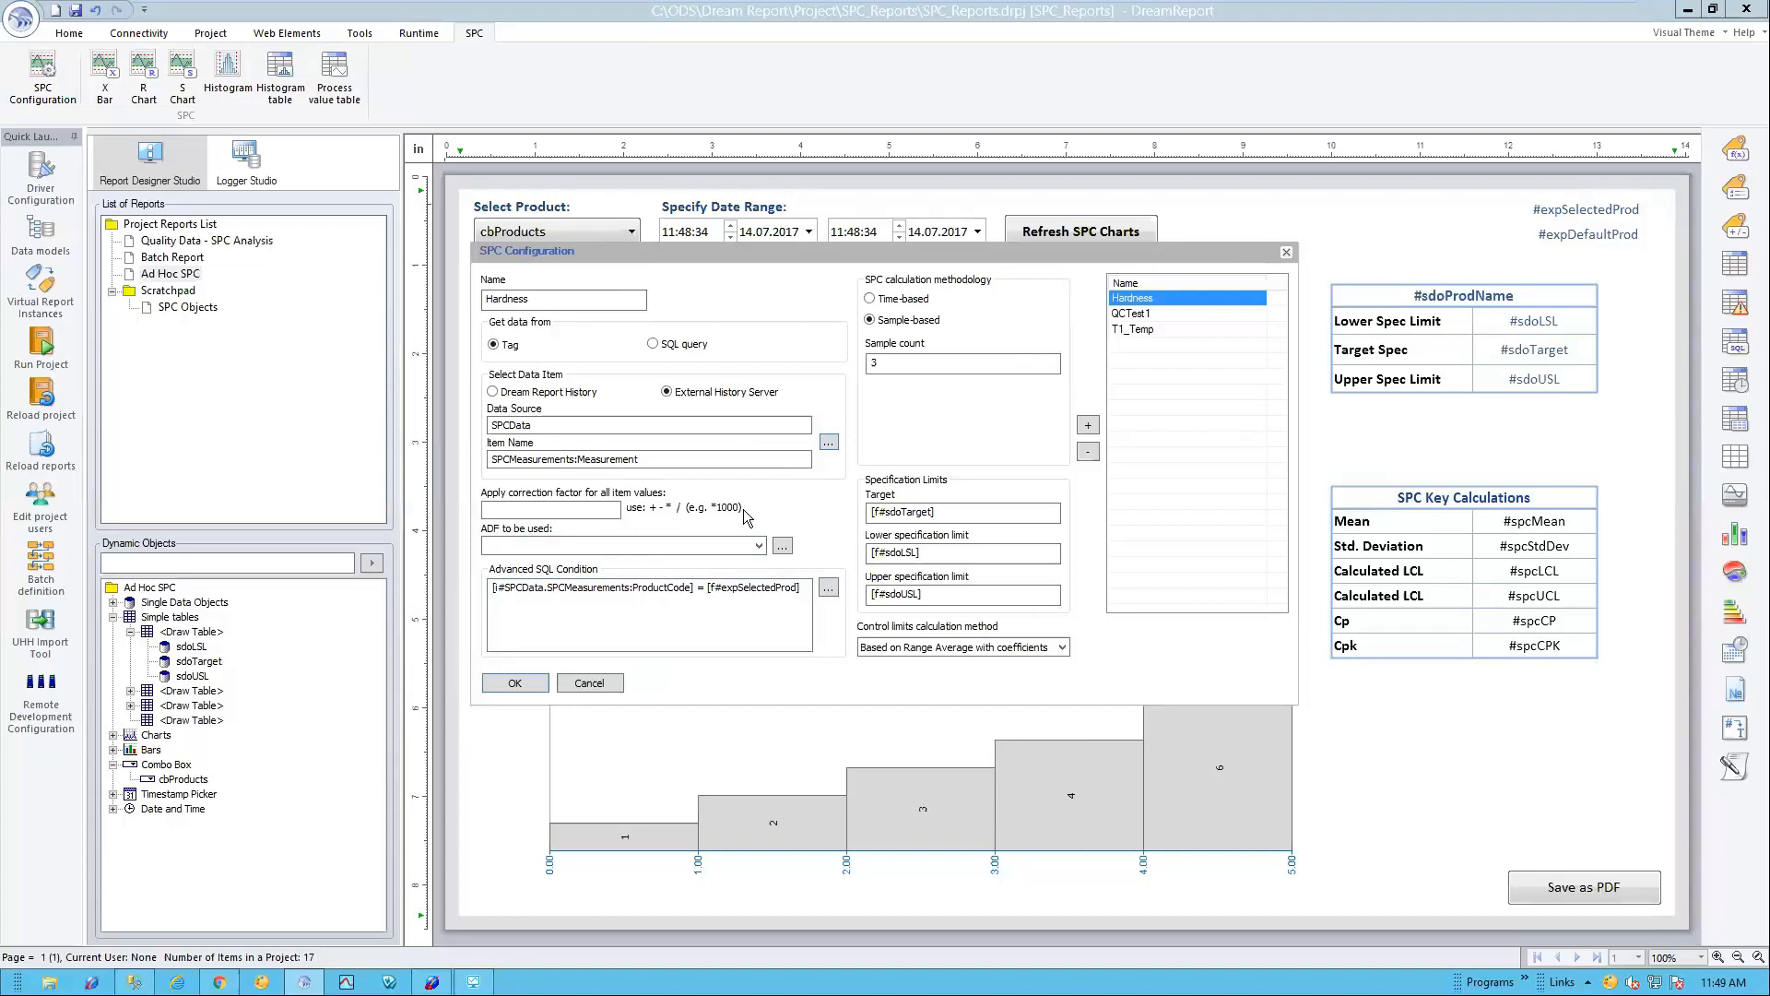
Step: Compare Hardness's advanced SQL condition with the SPCMeasurements query results in SQL Server Management Studio, and highlight its [f#expSelectedProd] reference
left_click_drag(876, 252, 957, 349)
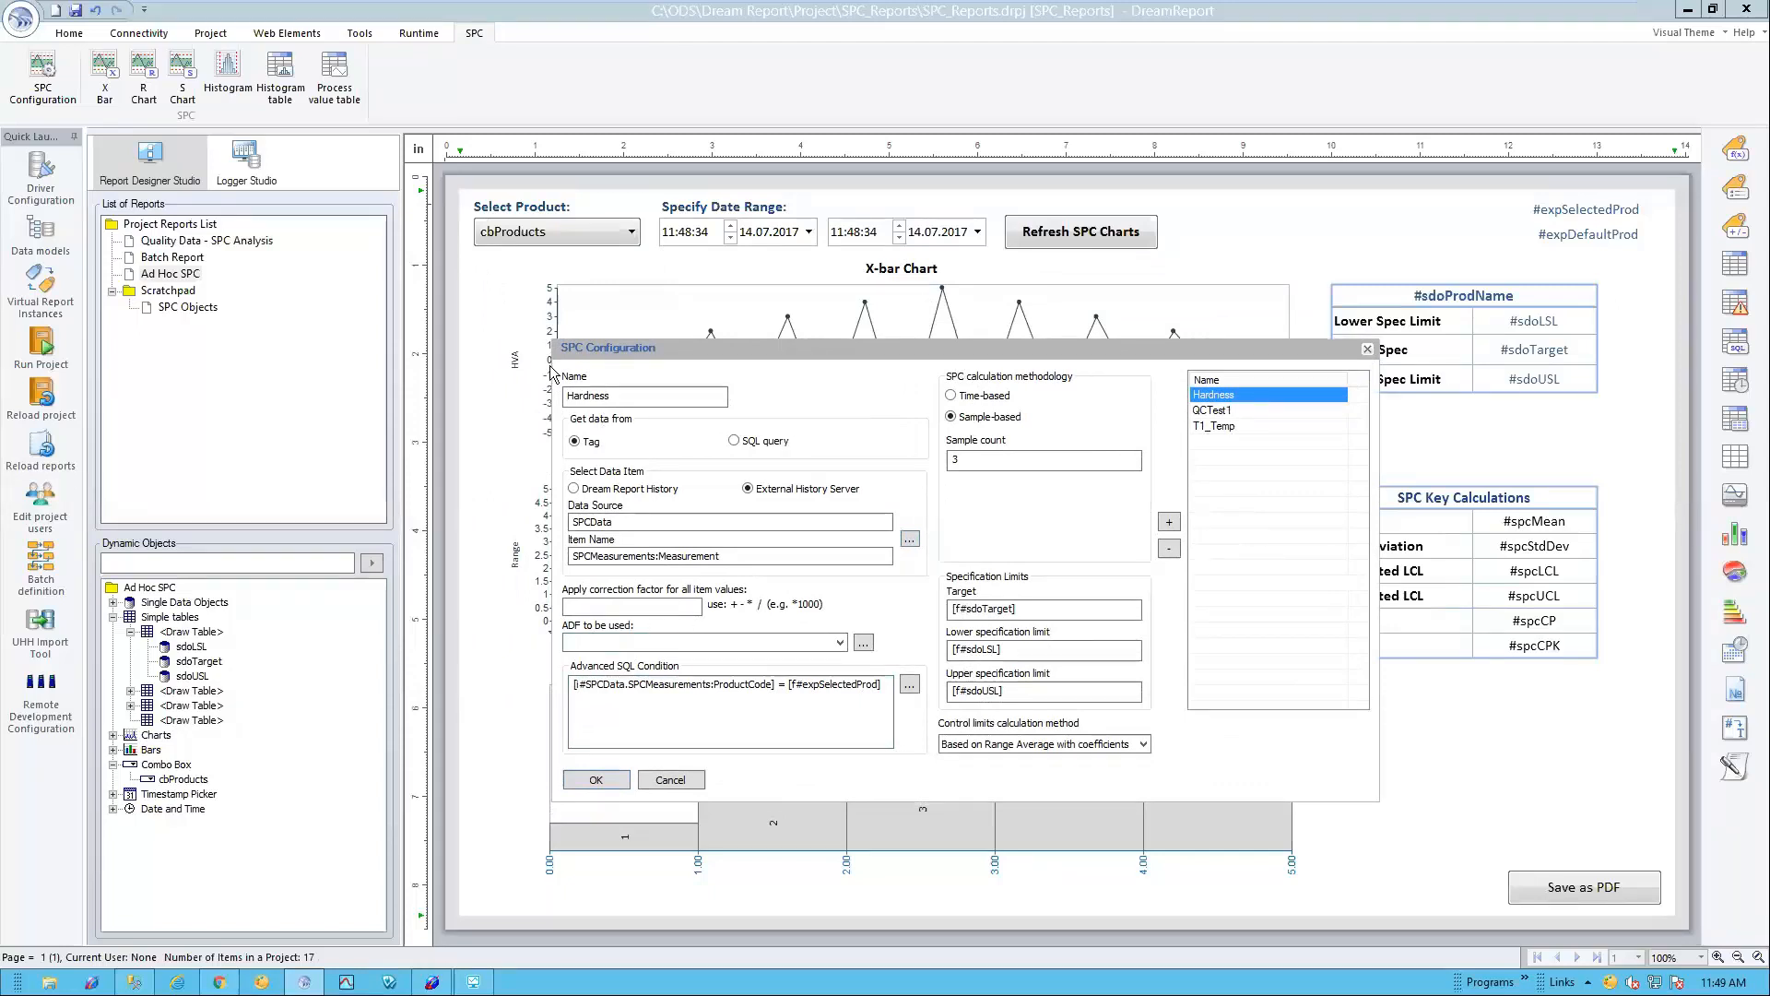
key("alt+Tab")
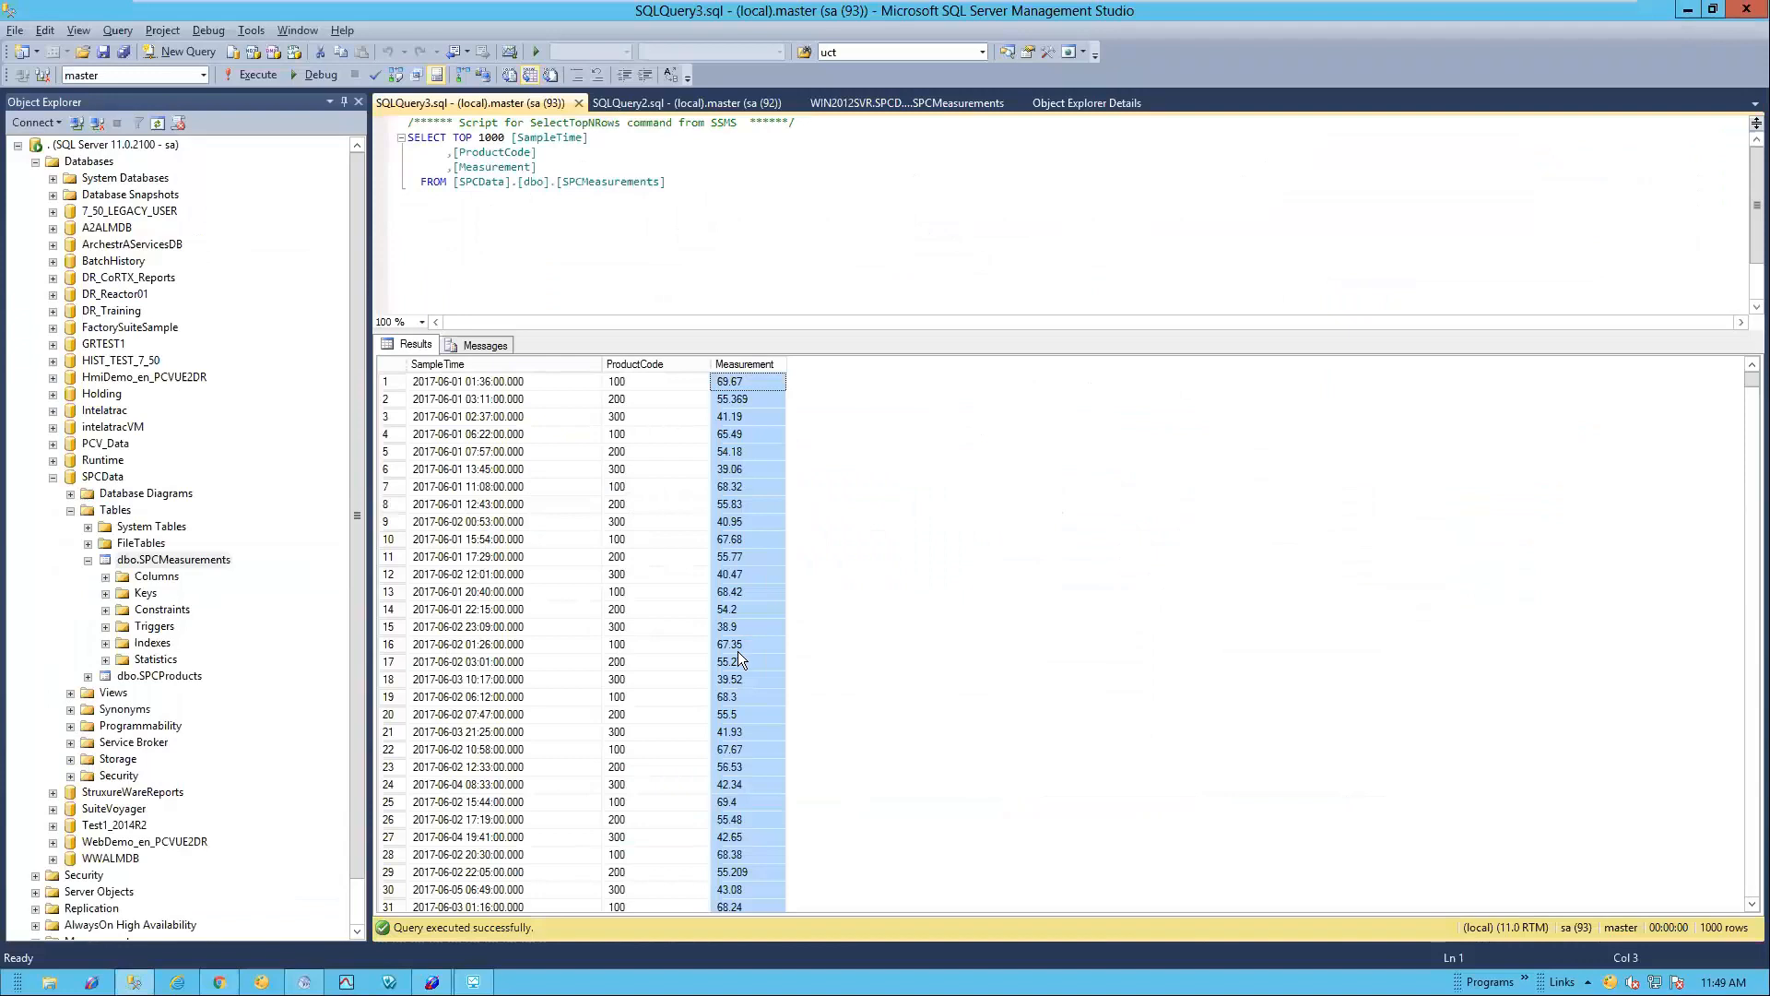
key("alt+Tab")
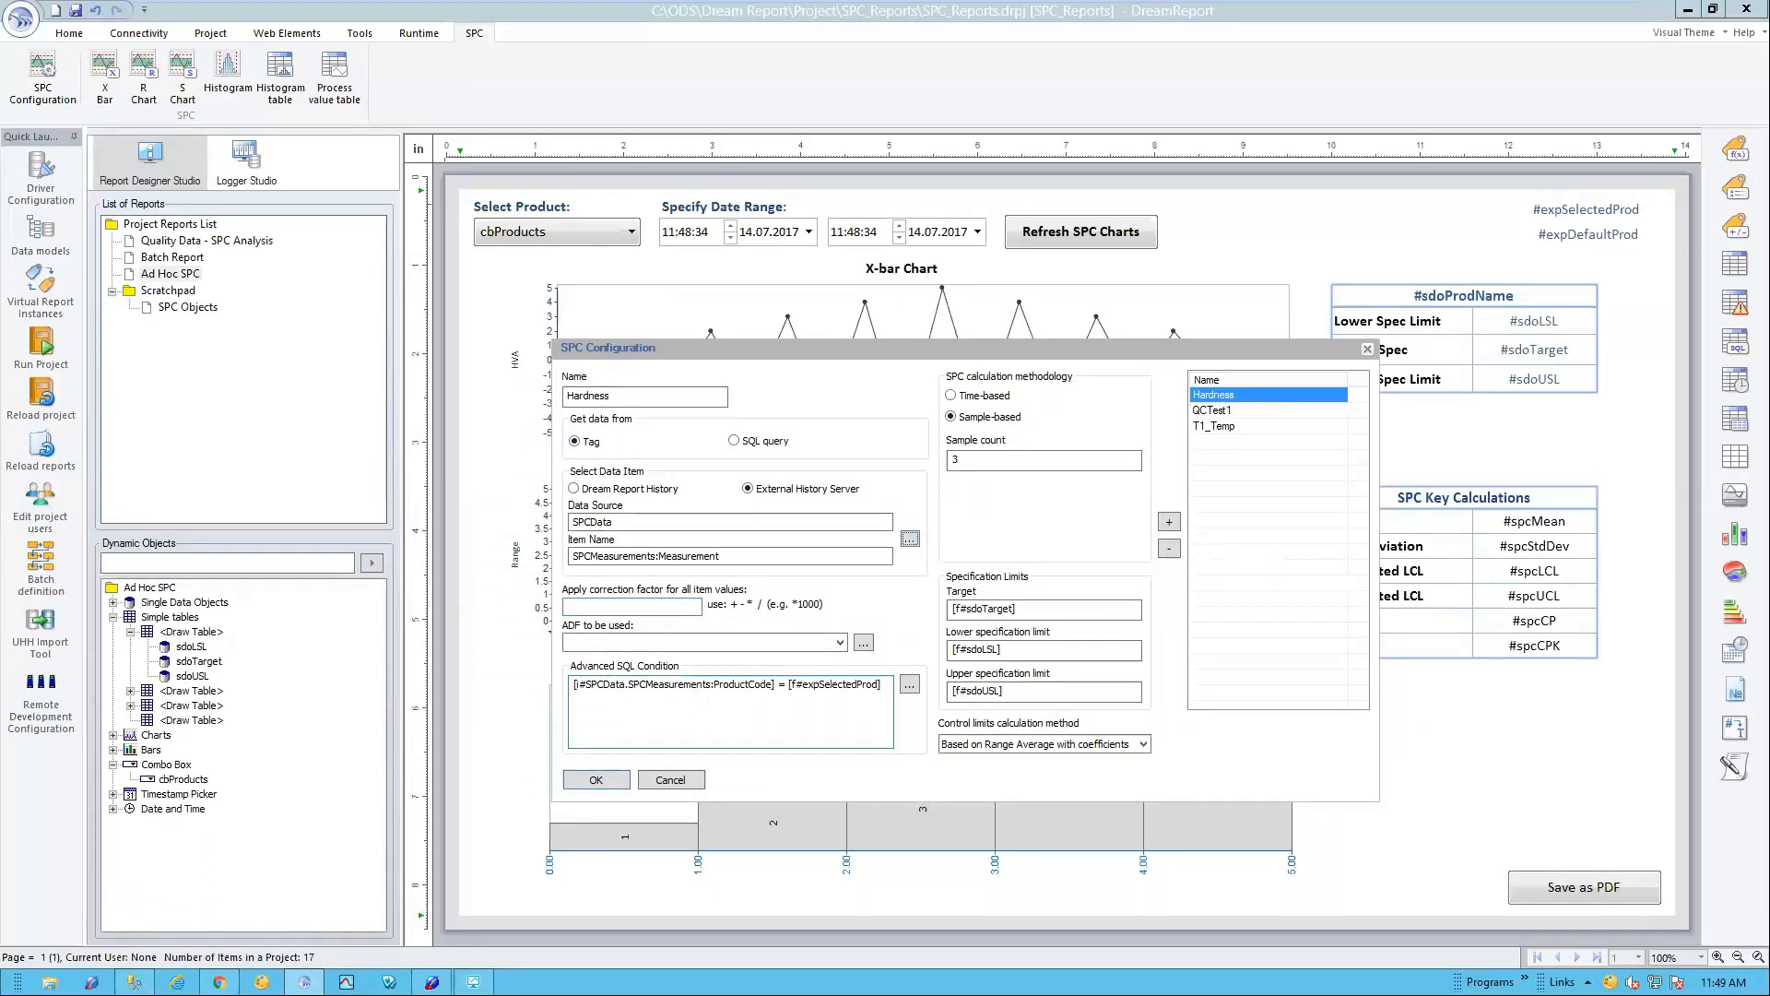
left_click(835, 684)
left_click_drag(786, 684, 864, 684)
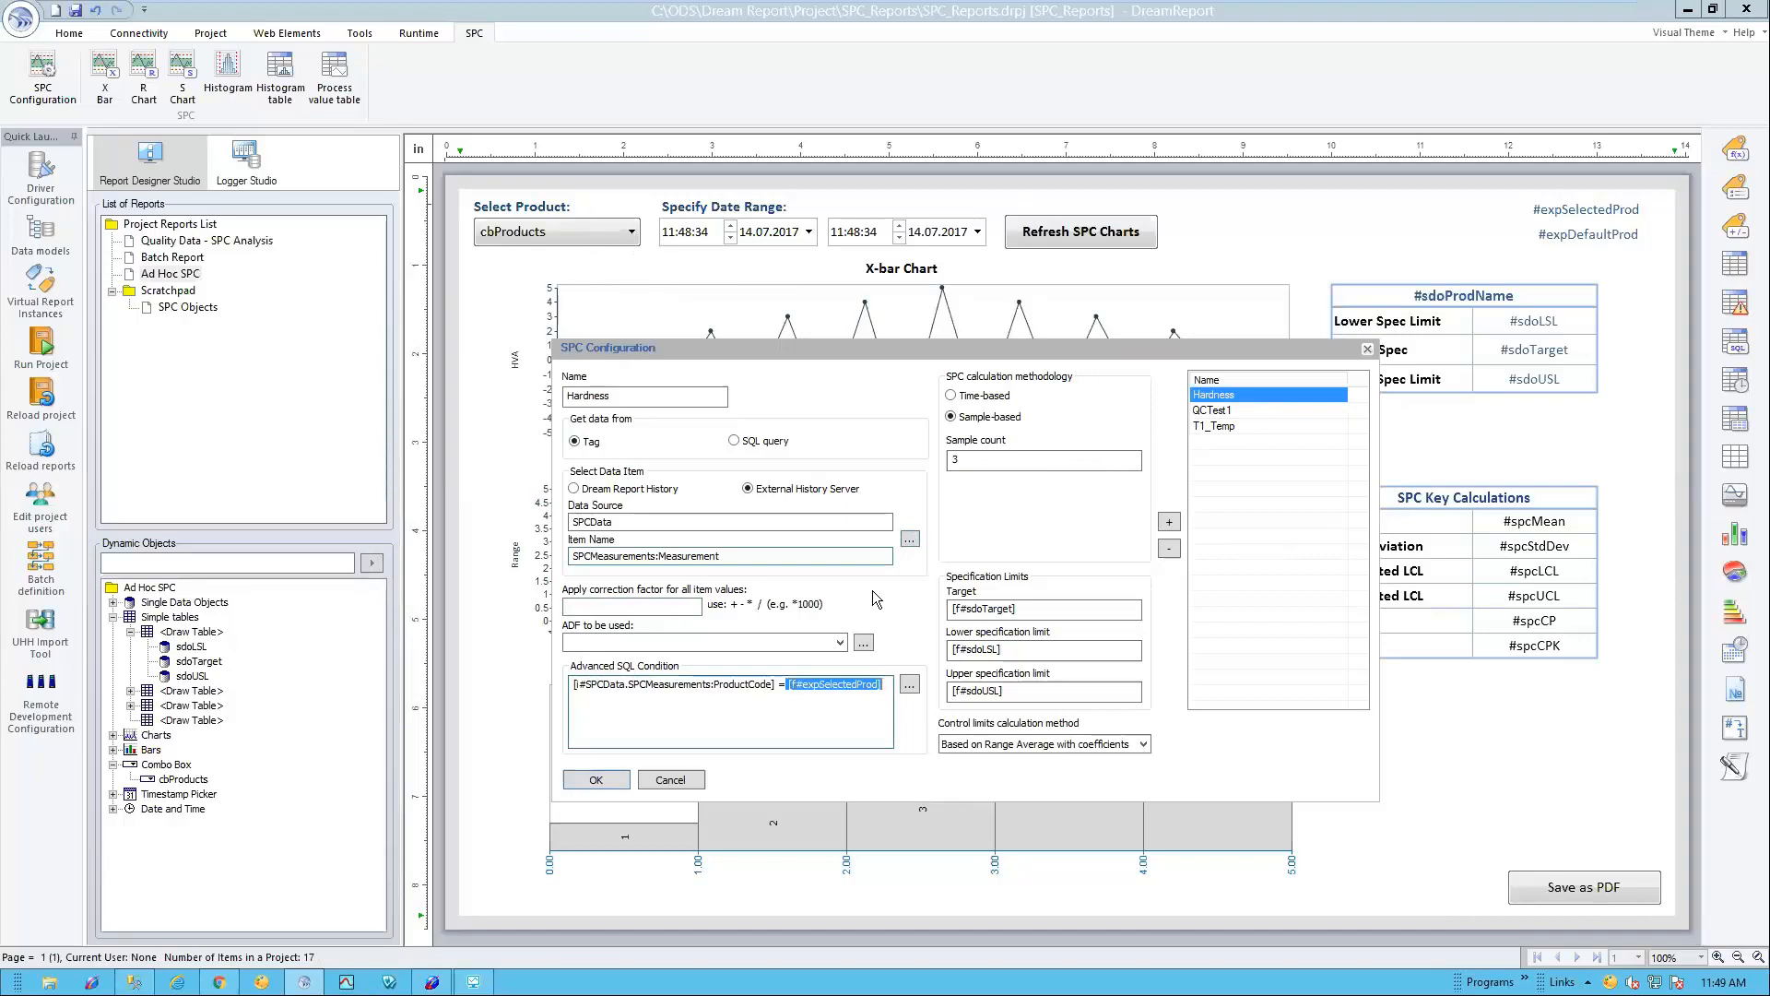
Step: Remove [f#expSelectedProd] from the Hardness advanced SQL condition and view the dynamic report objects that can be added
left_click(910, 684)
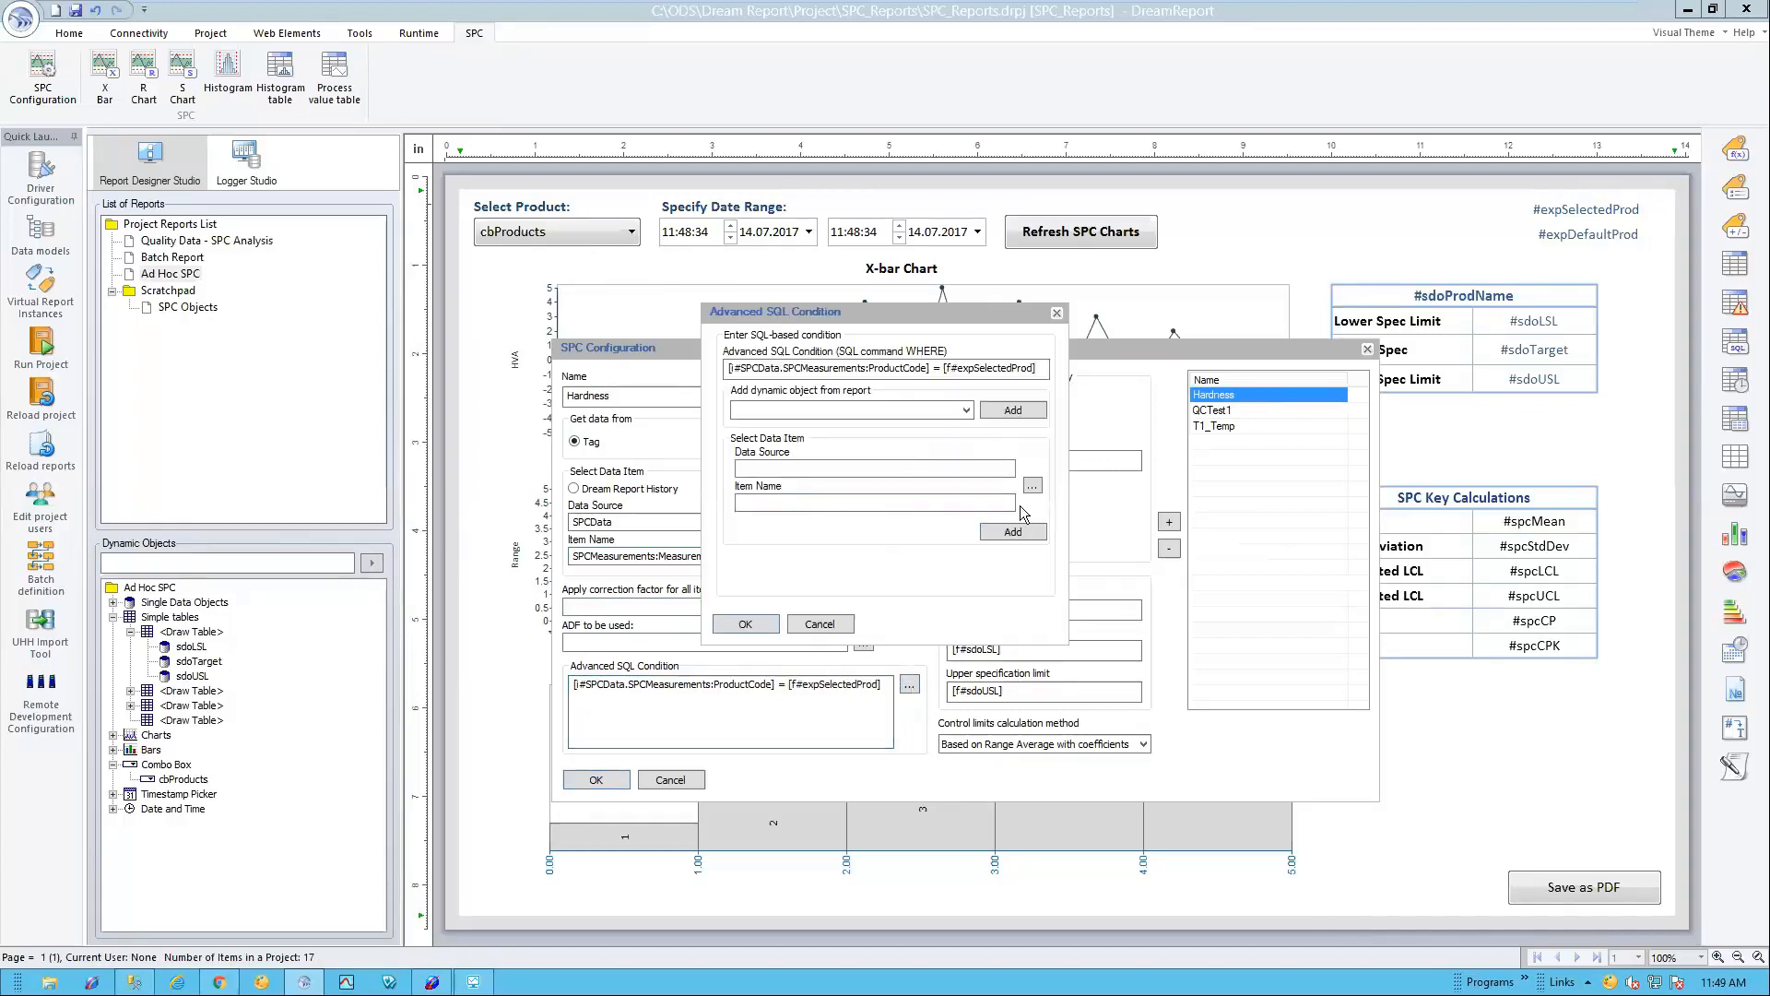
left_click_drag(941, 368, 1074, 375)
key("Delete")
left_click(964, 411)
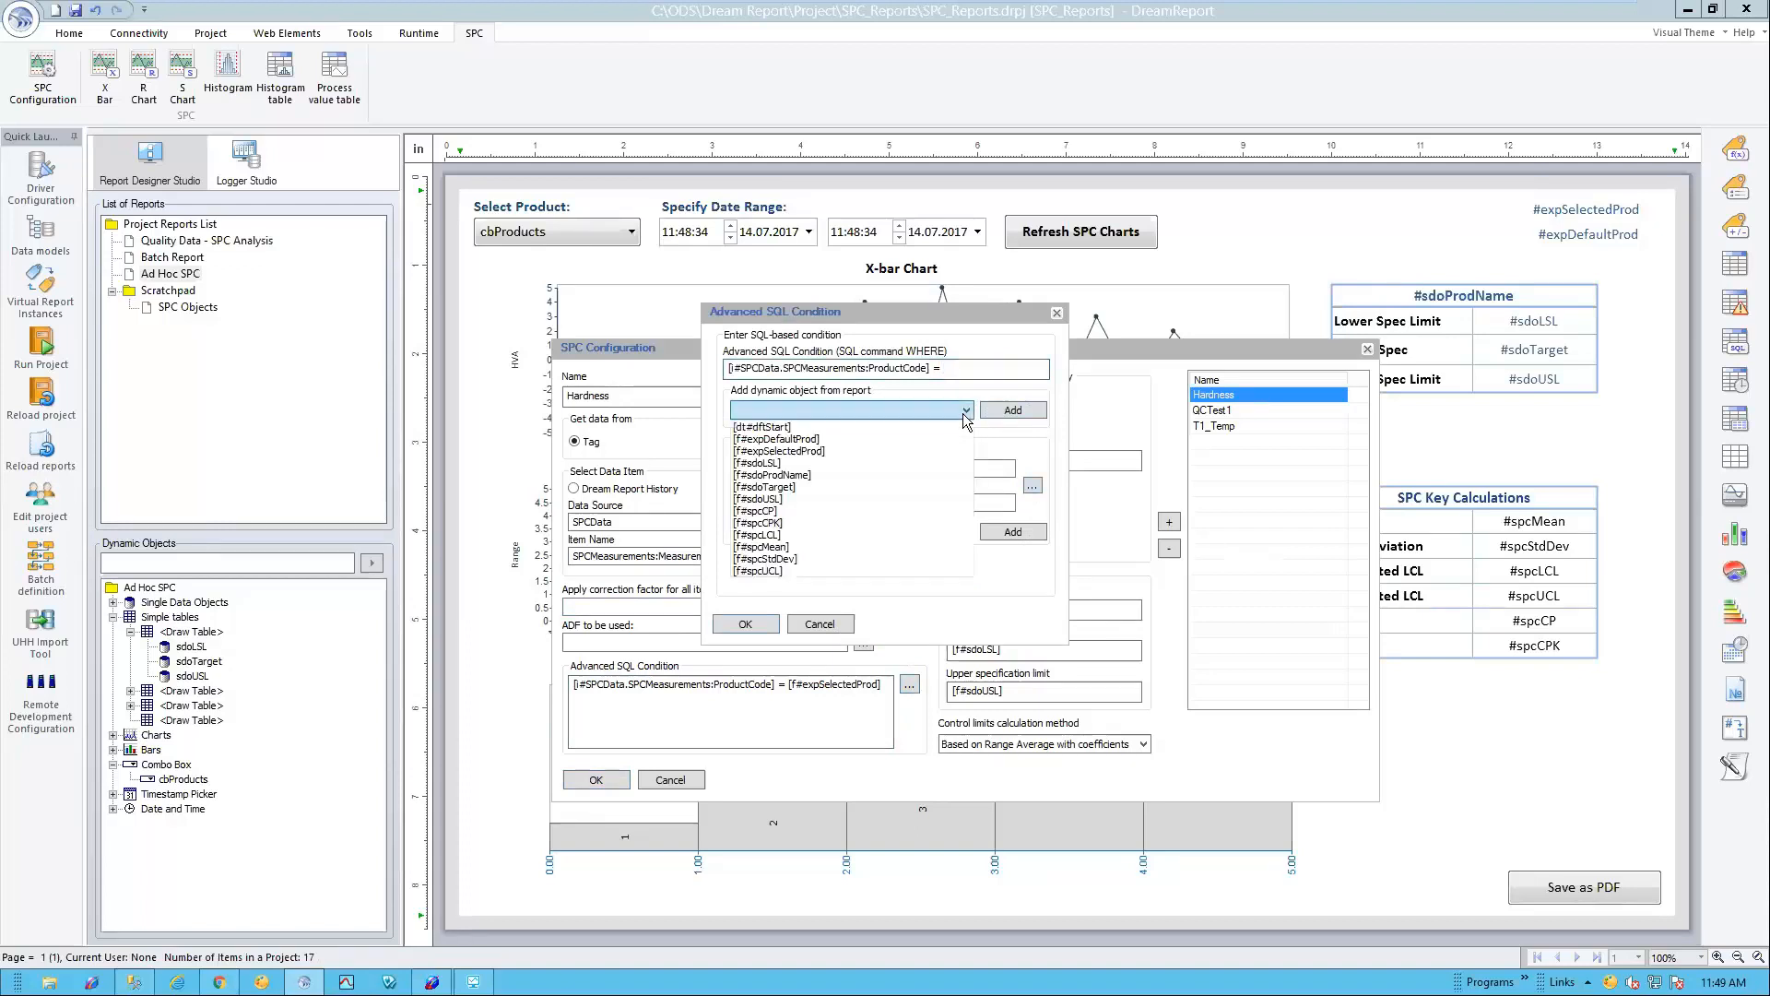
left_click(904, 391)
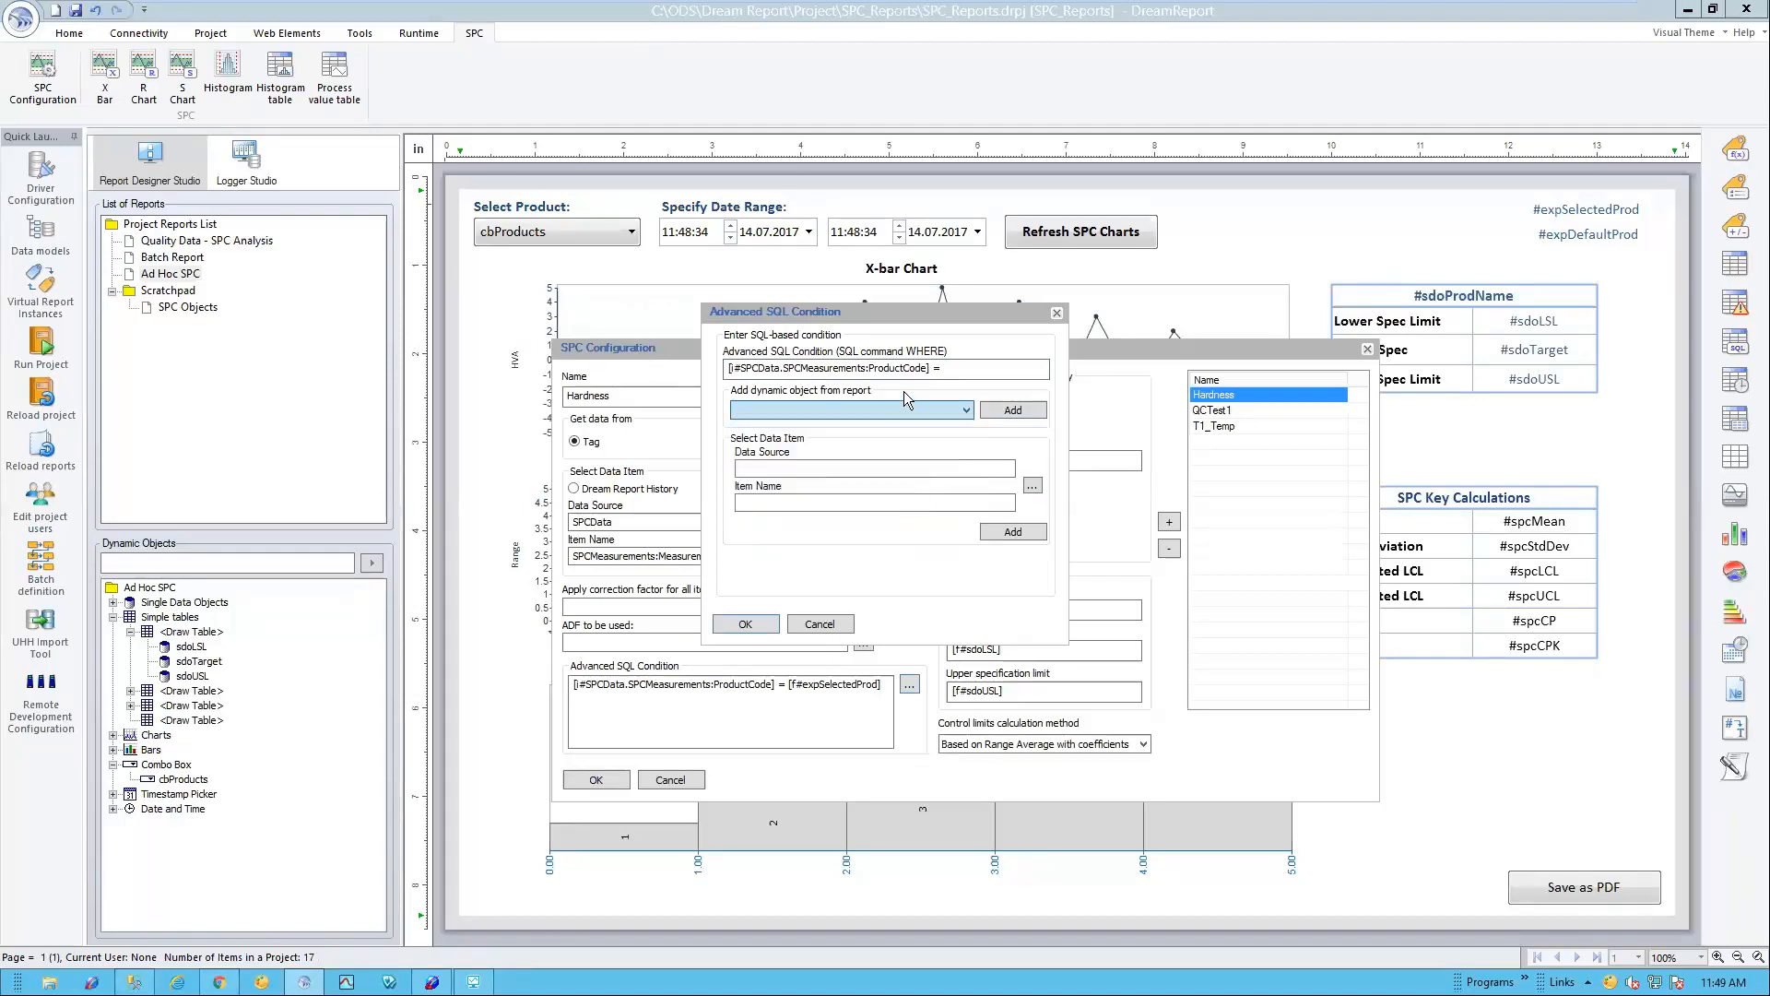
Step: Browse the data sources available for a condition data item, and close the selection without choosing one
left_click(1032, 486)
left_click(959, 247)
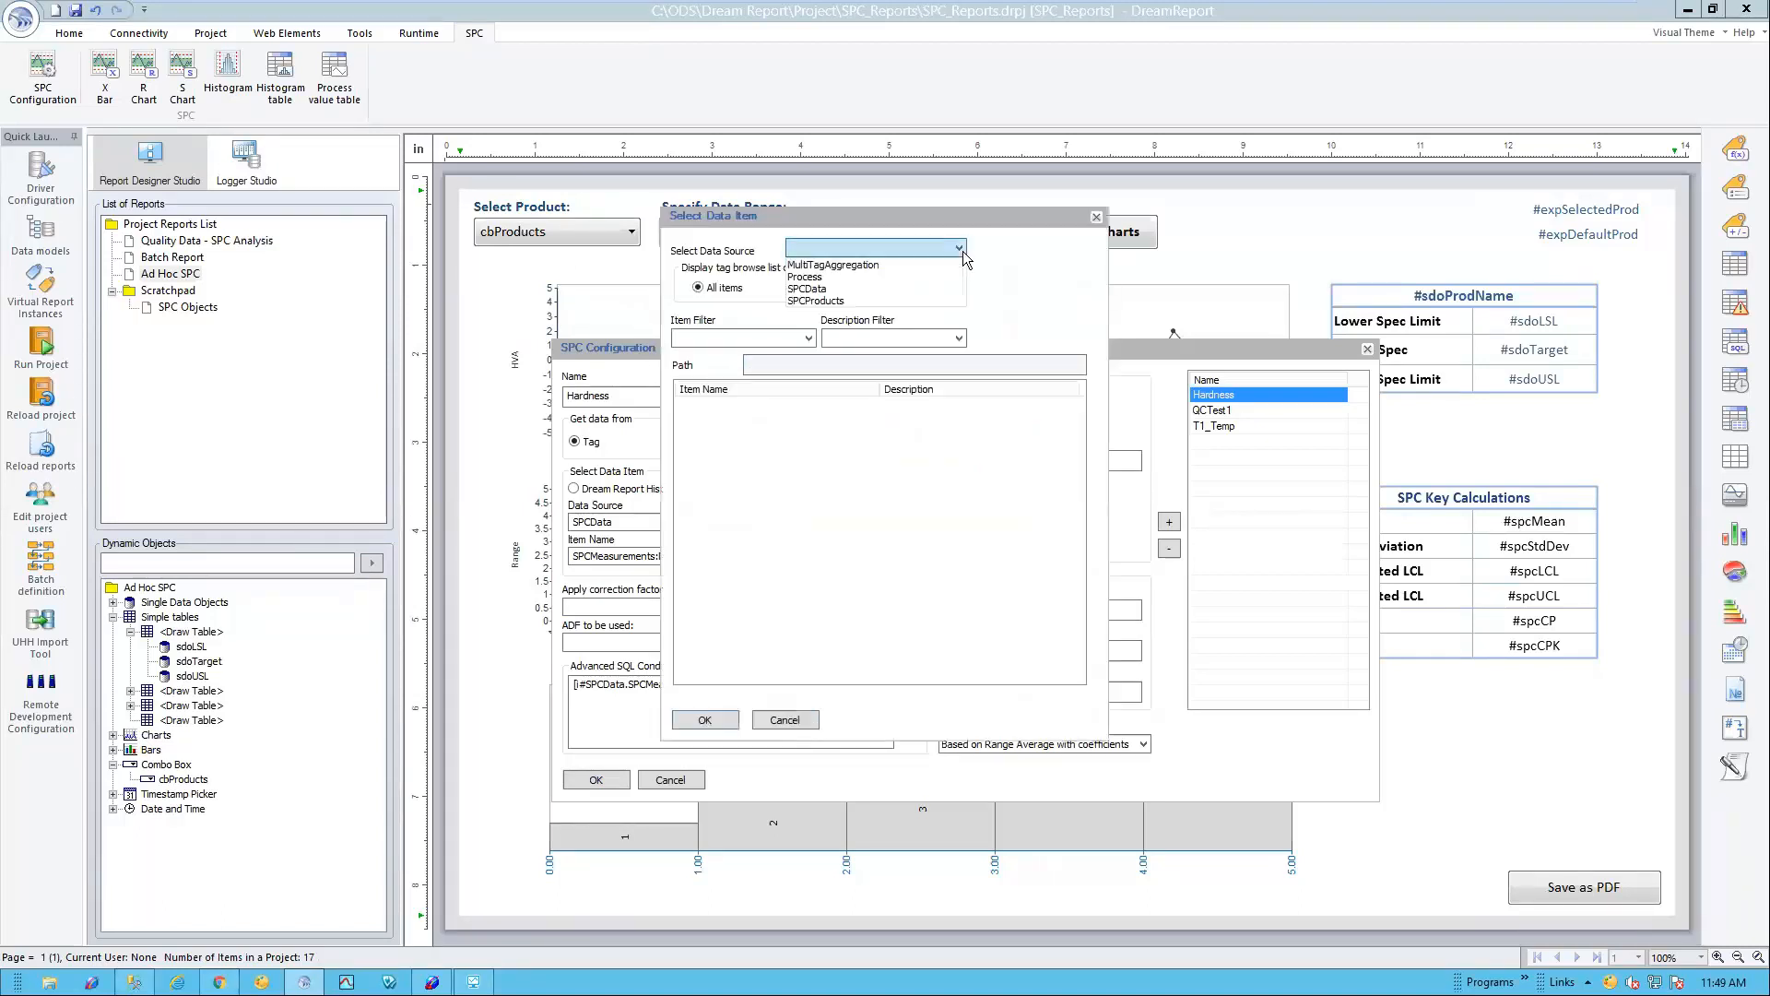
left_click(864, 246)
left_click(830, 252)
left_click(1096, 219)
left_click(1096, 219)
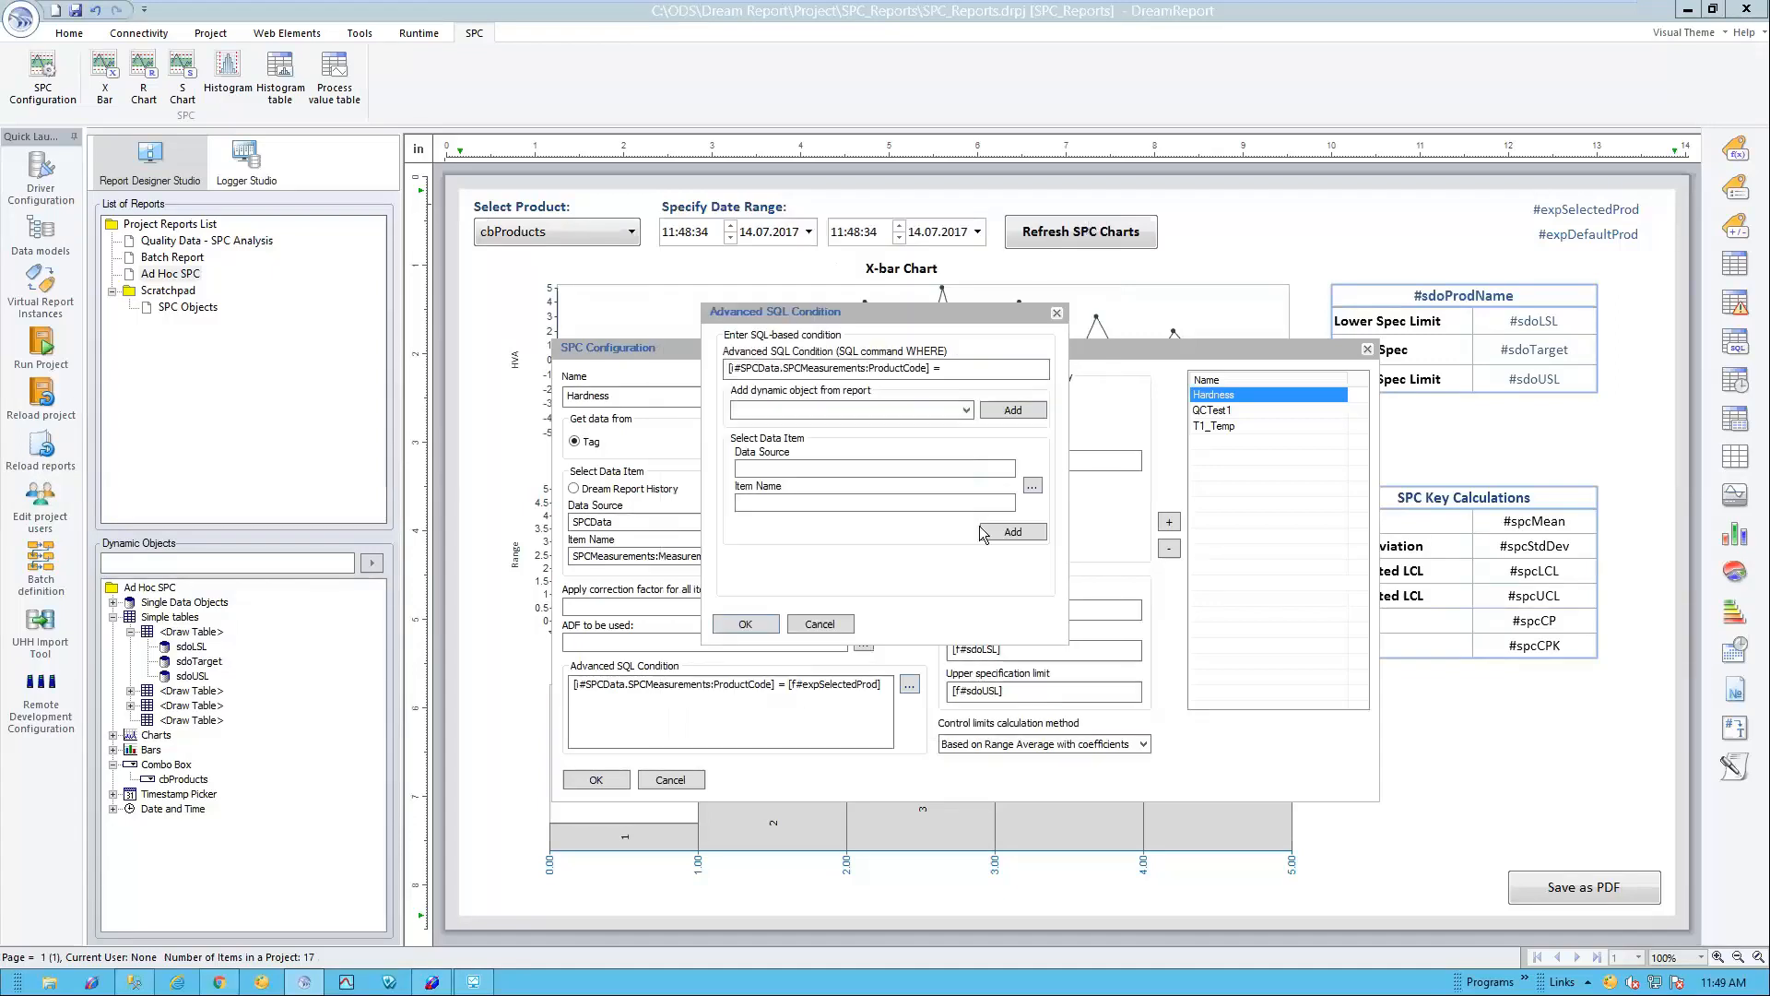
Step: Try adding the [f#sdoProdName] dynamic object to the advanced SQL condition, and cancel the condition changes
left_click(965, 412)
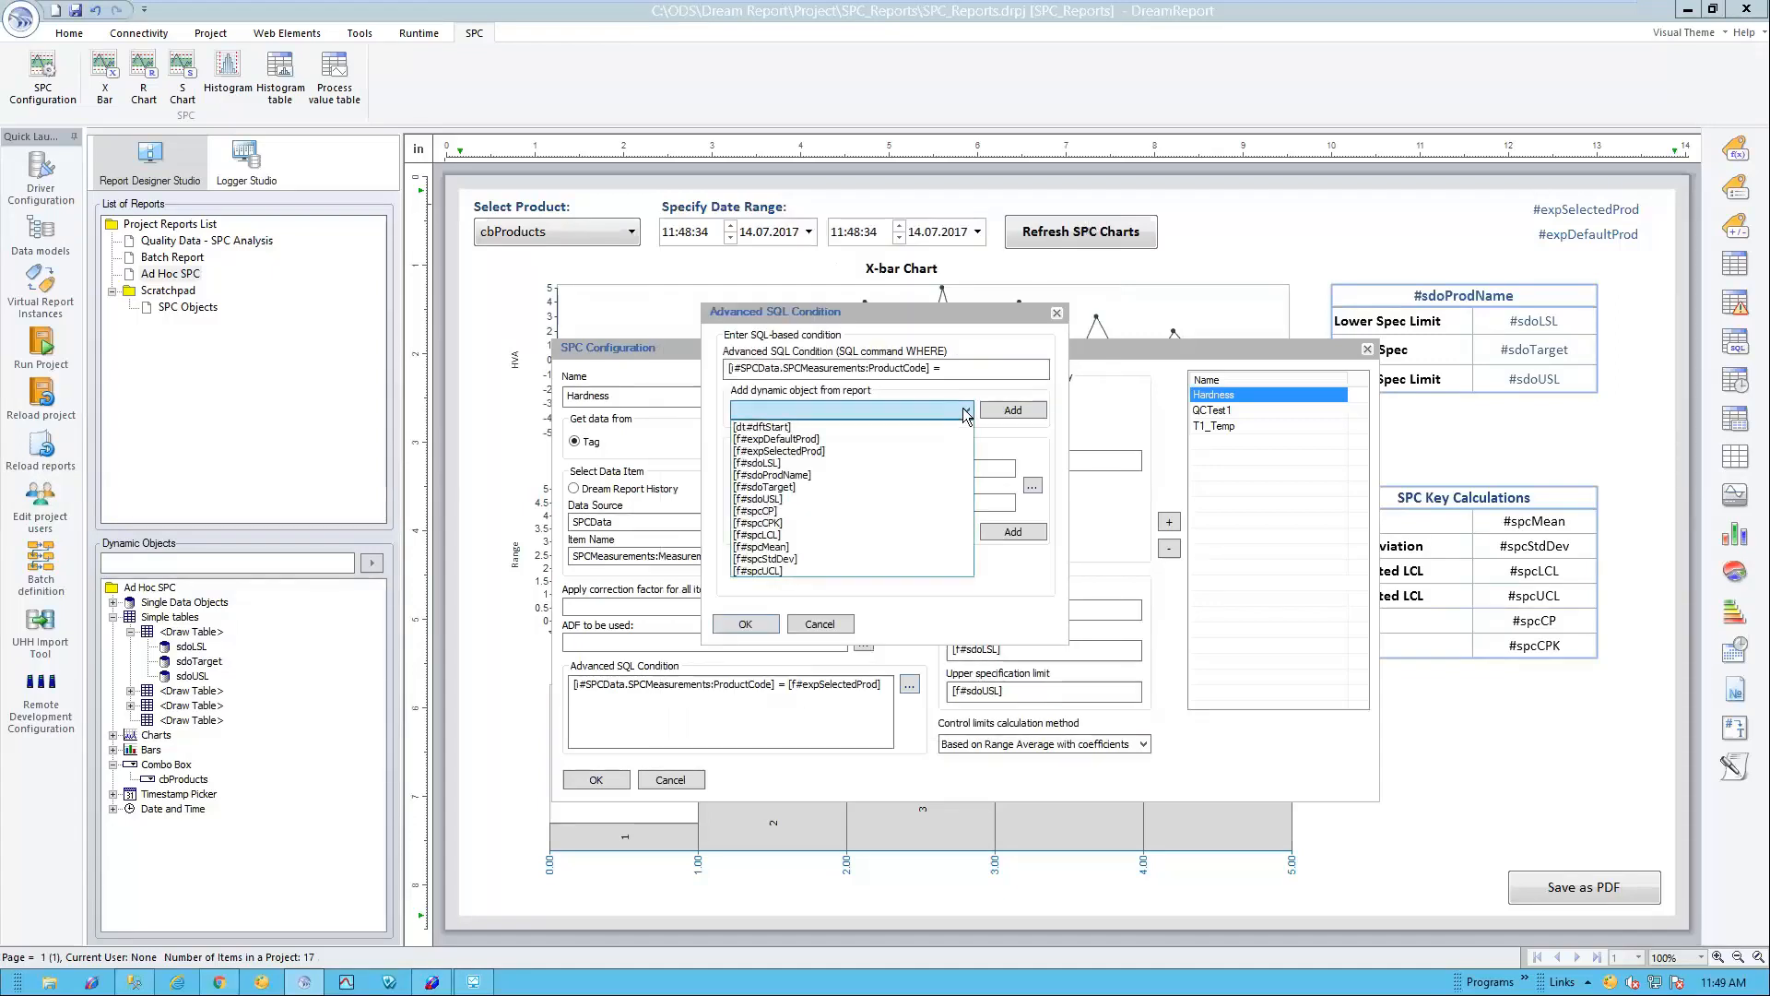
left_click(832, 474)
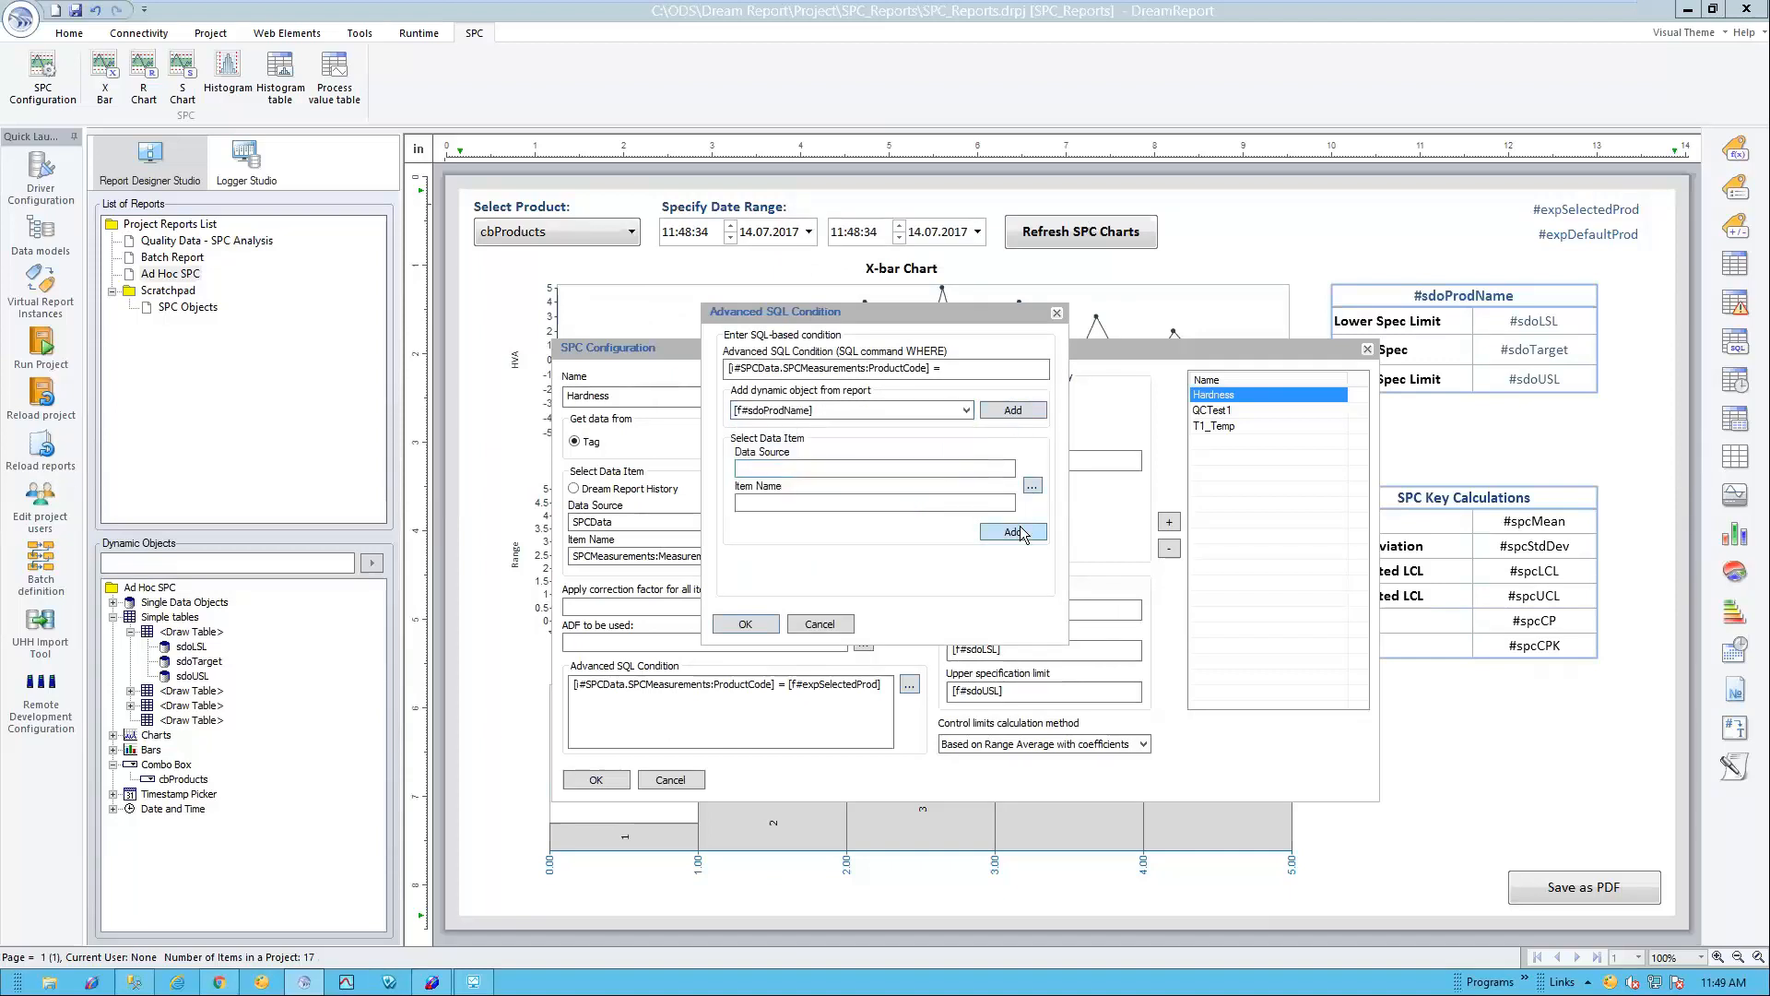
left_click(1014, 411)
left_click(818, 624)
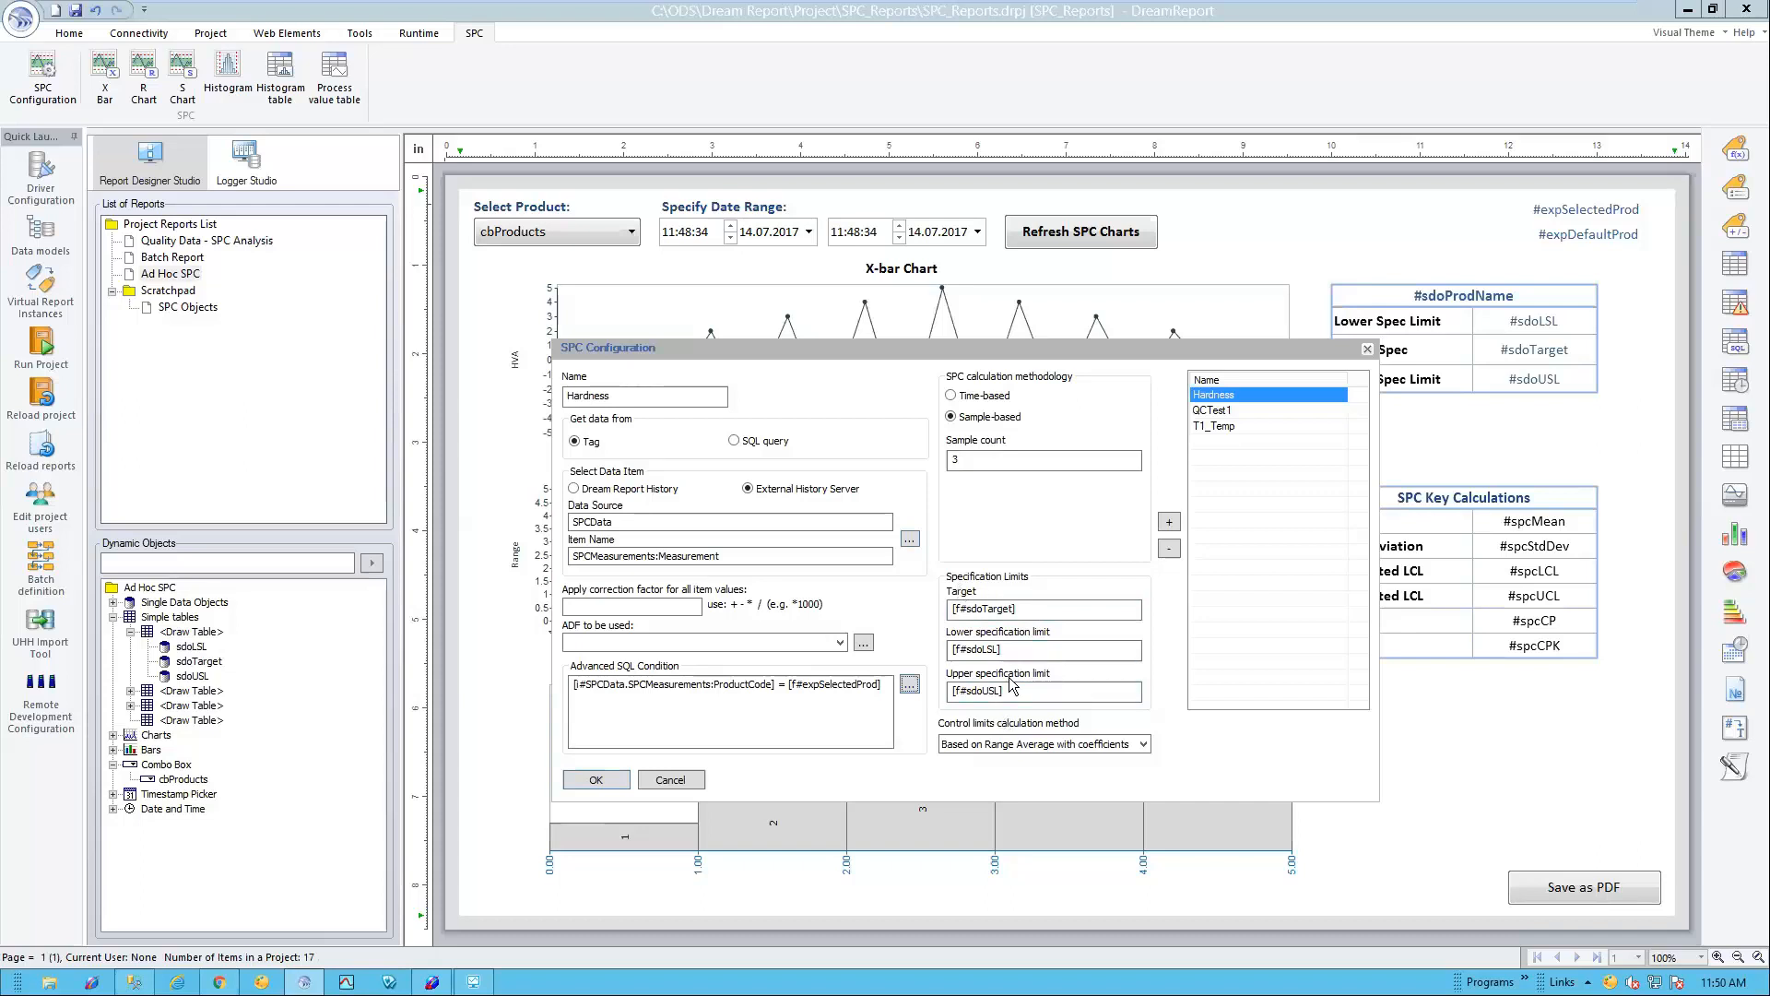
Step: Clear Hardness's target specification and reassign it to the sdoTarget single data object
left_click_drag(1060, 609, 730, 604)
key("Delete")
key("BackSpace")
right_click(990, 610)
left_click(720, 270)
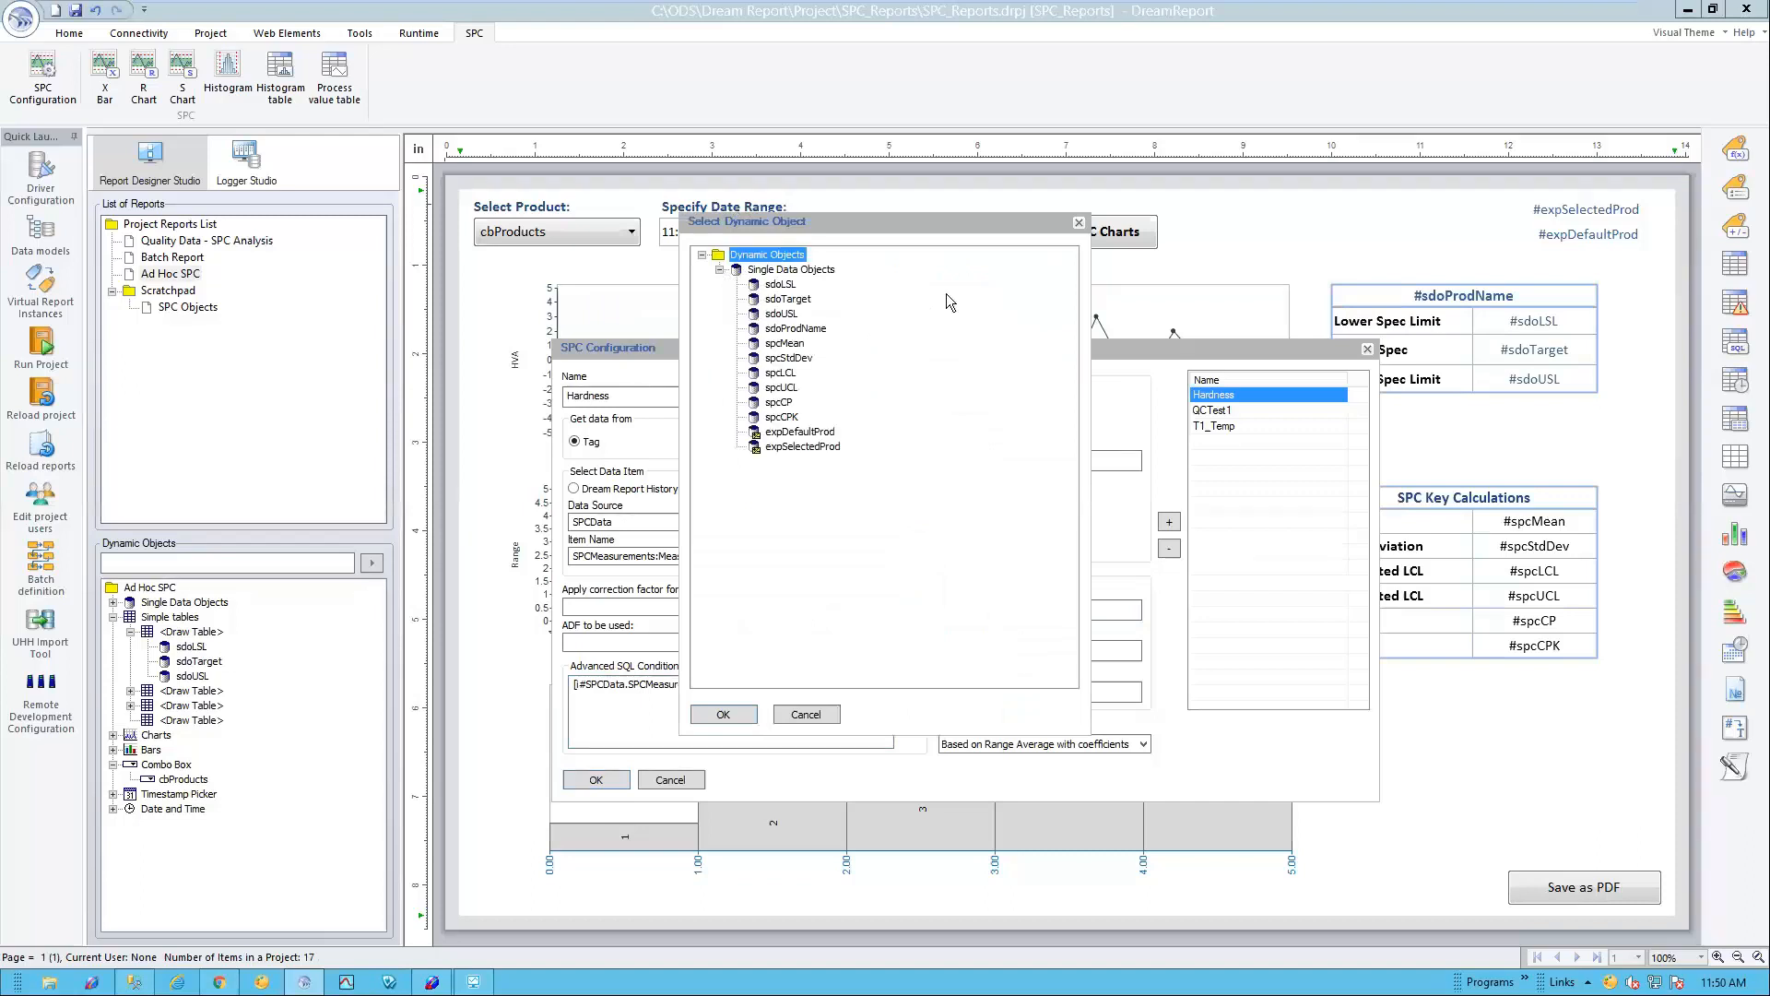
double_click(790, 301)
Step: Clear Hardness's lower specification limit and reassign it to the sdoLSL single data object
key("Tab")
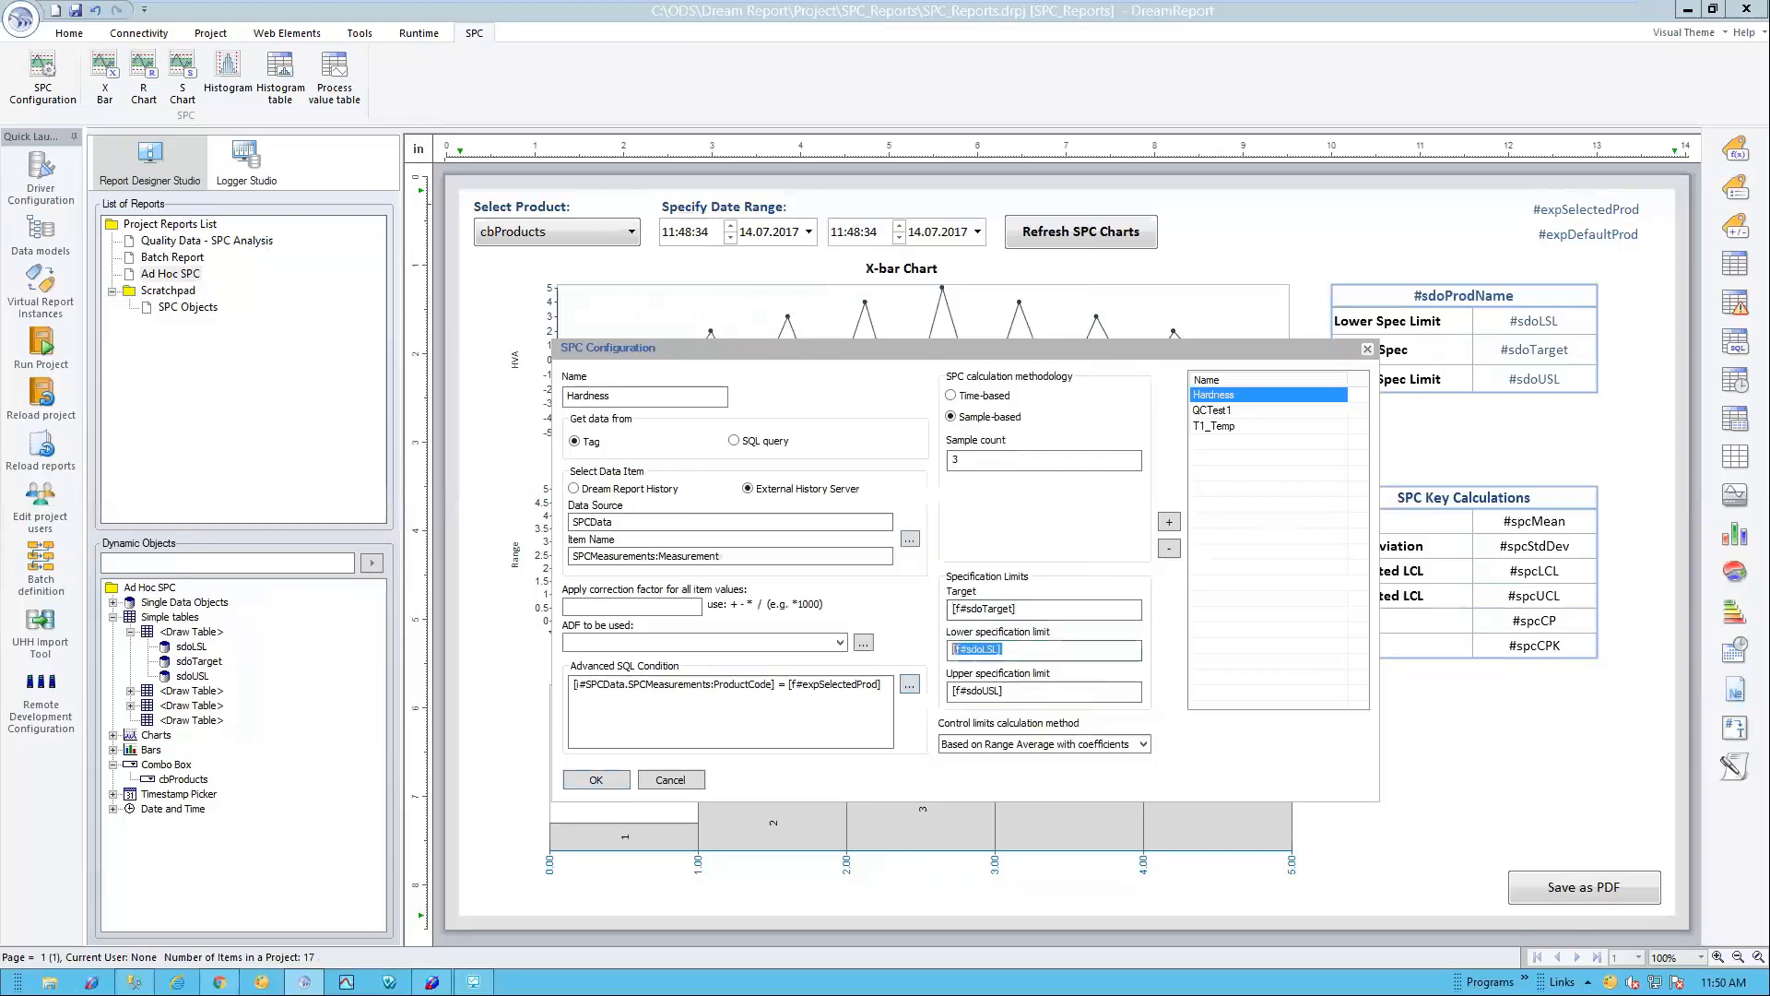
key("BackSpace")
double_click(1053, 651)
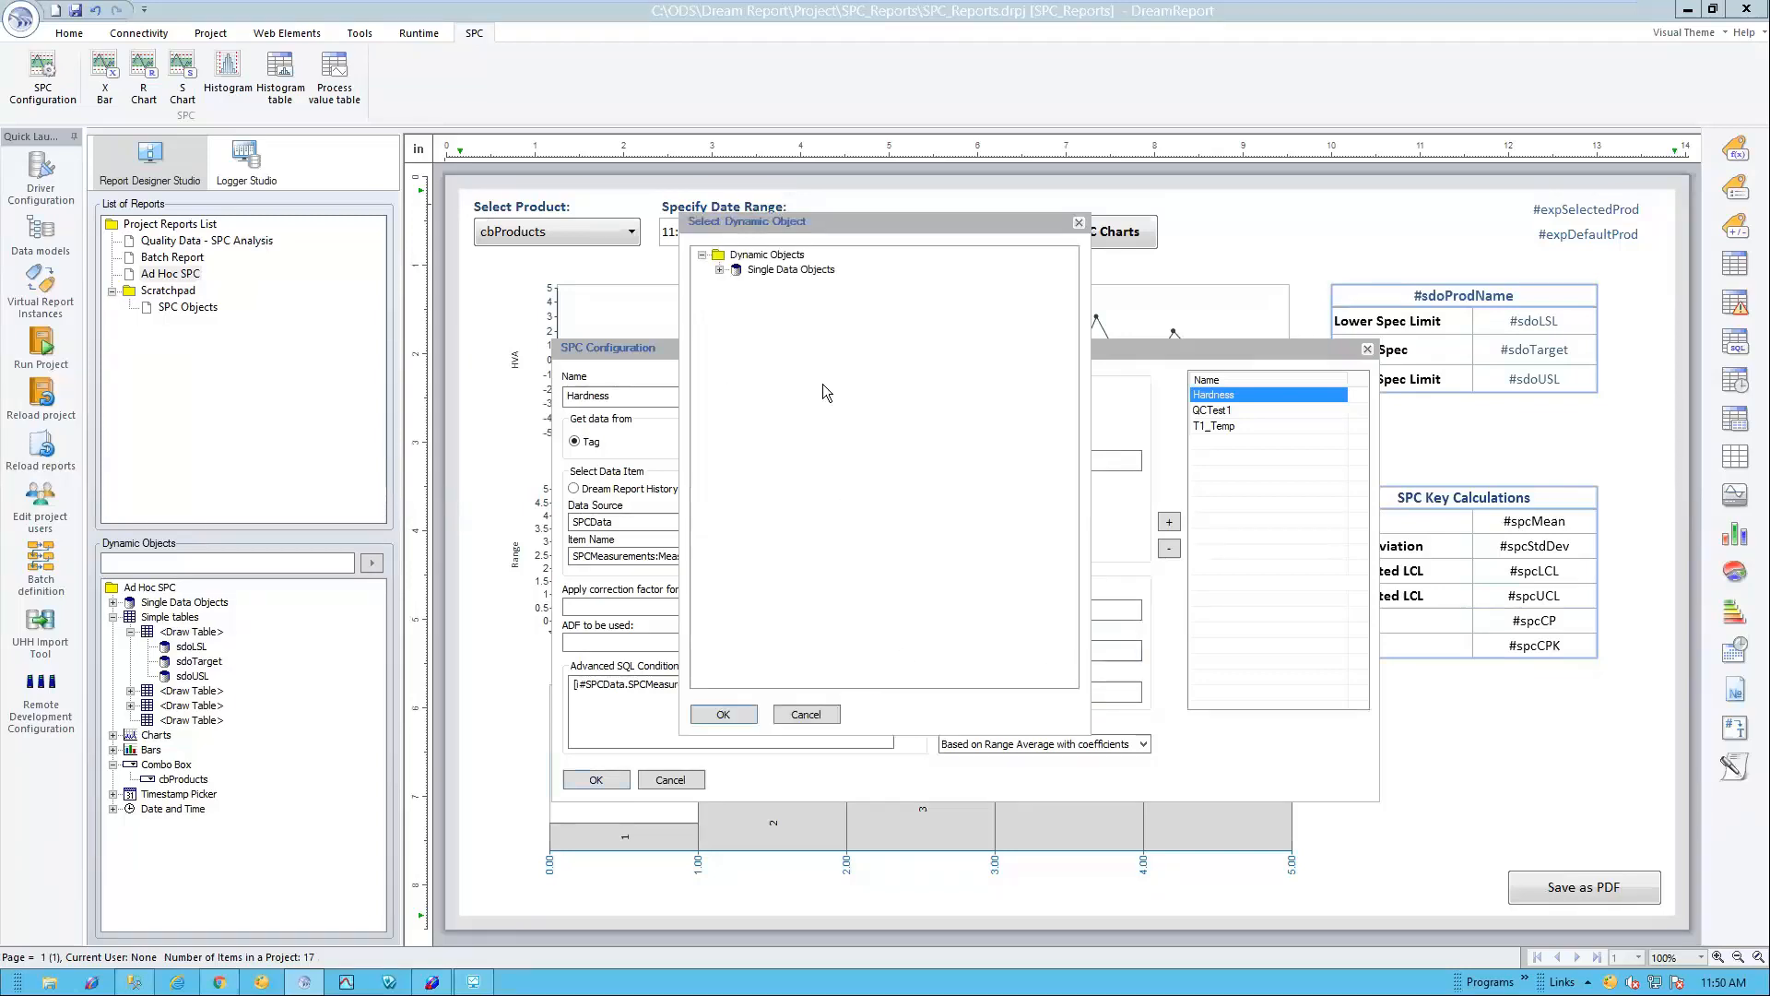
left_click(720, 269)
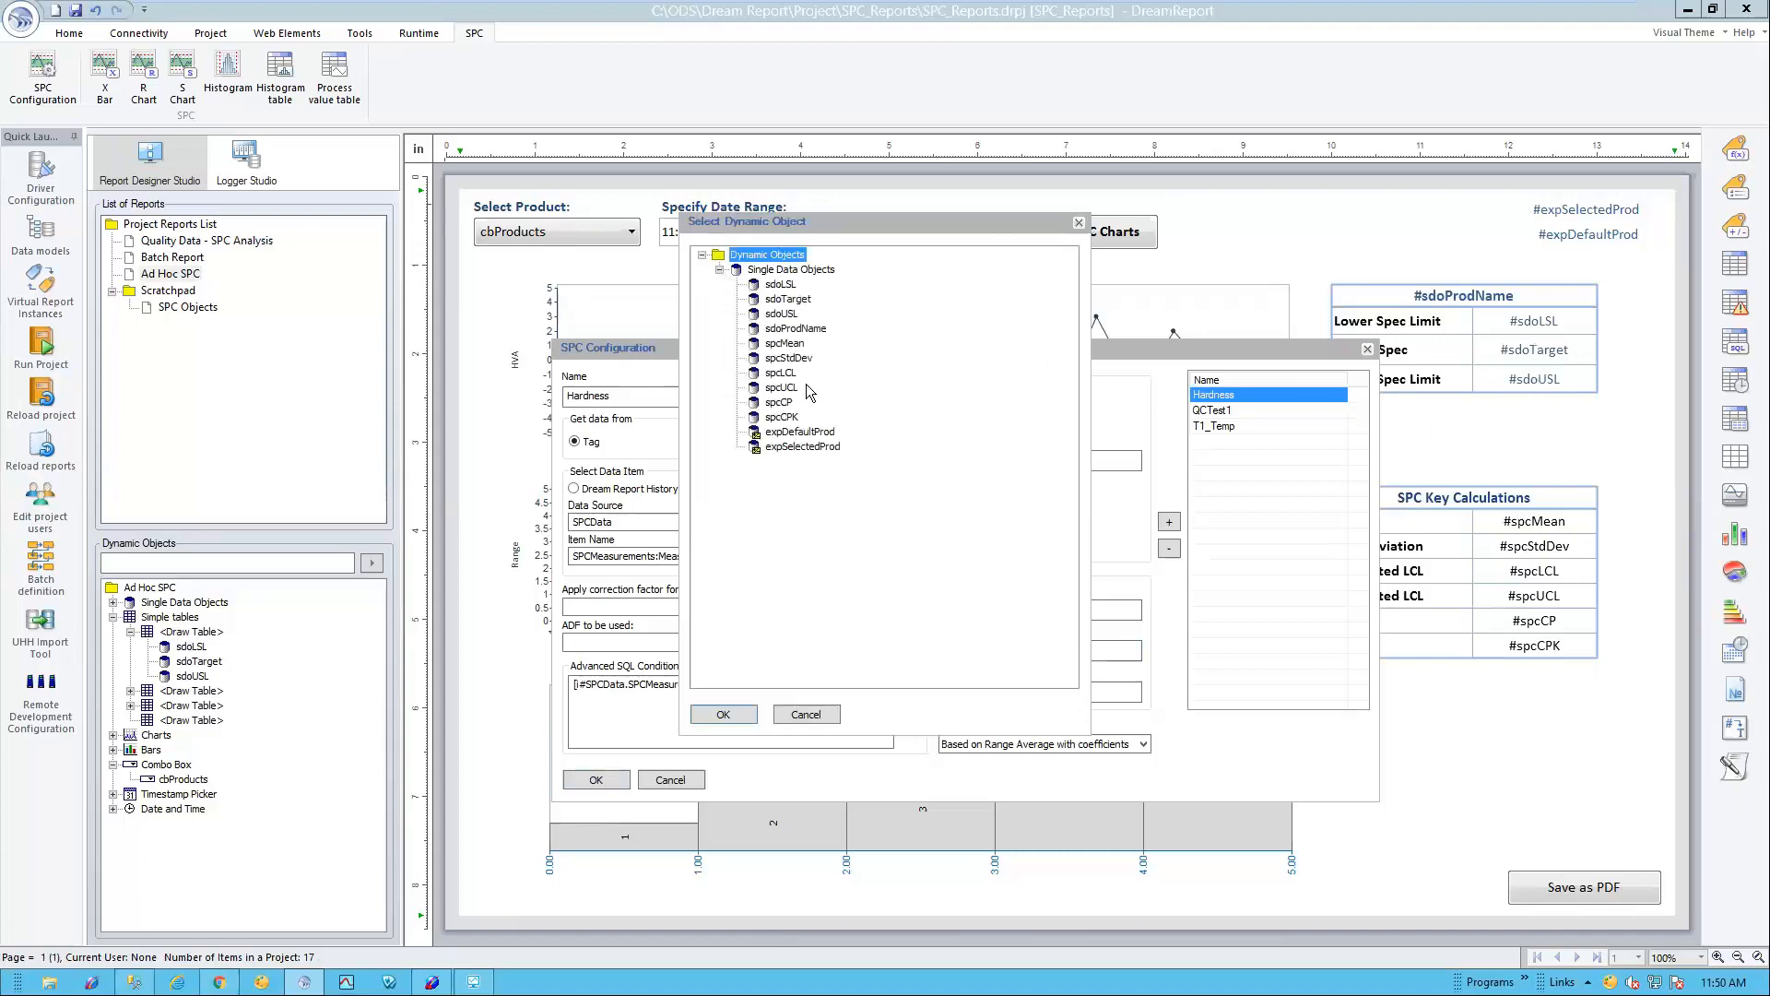
key("Escape")
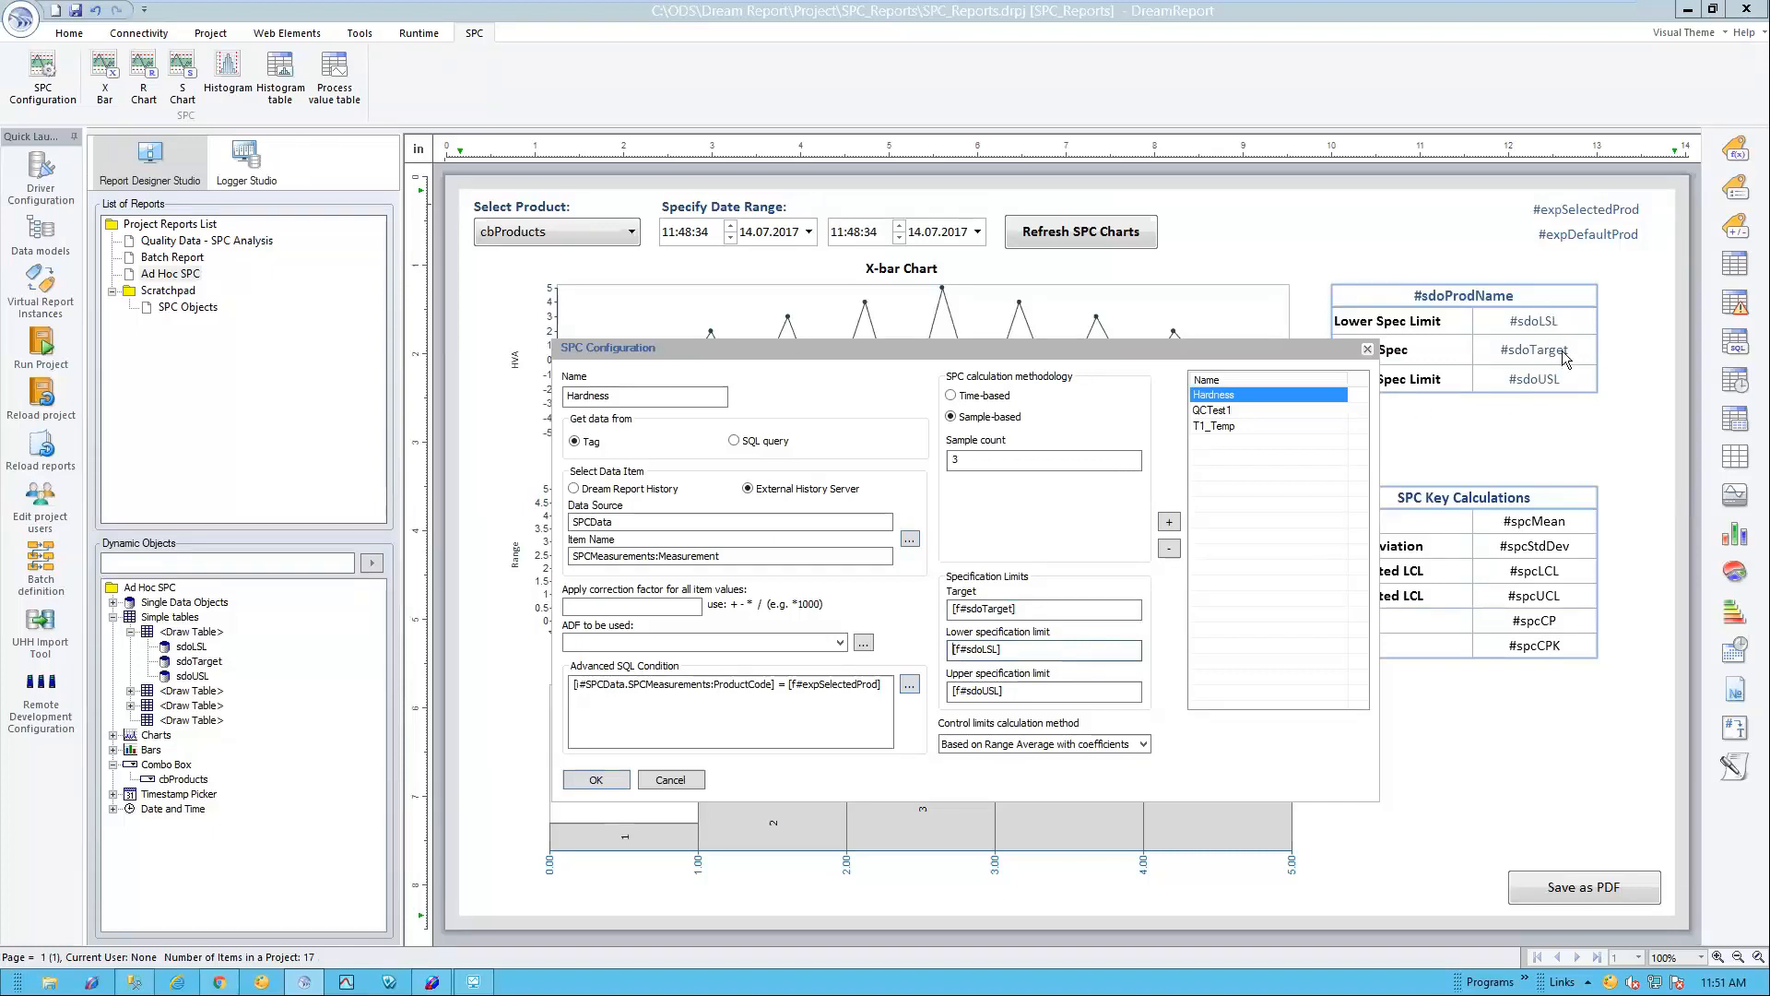
Step: Browse the single data objects available for the upper specification limit, and close the SPC configuration without saving
double_click(1067, 690)
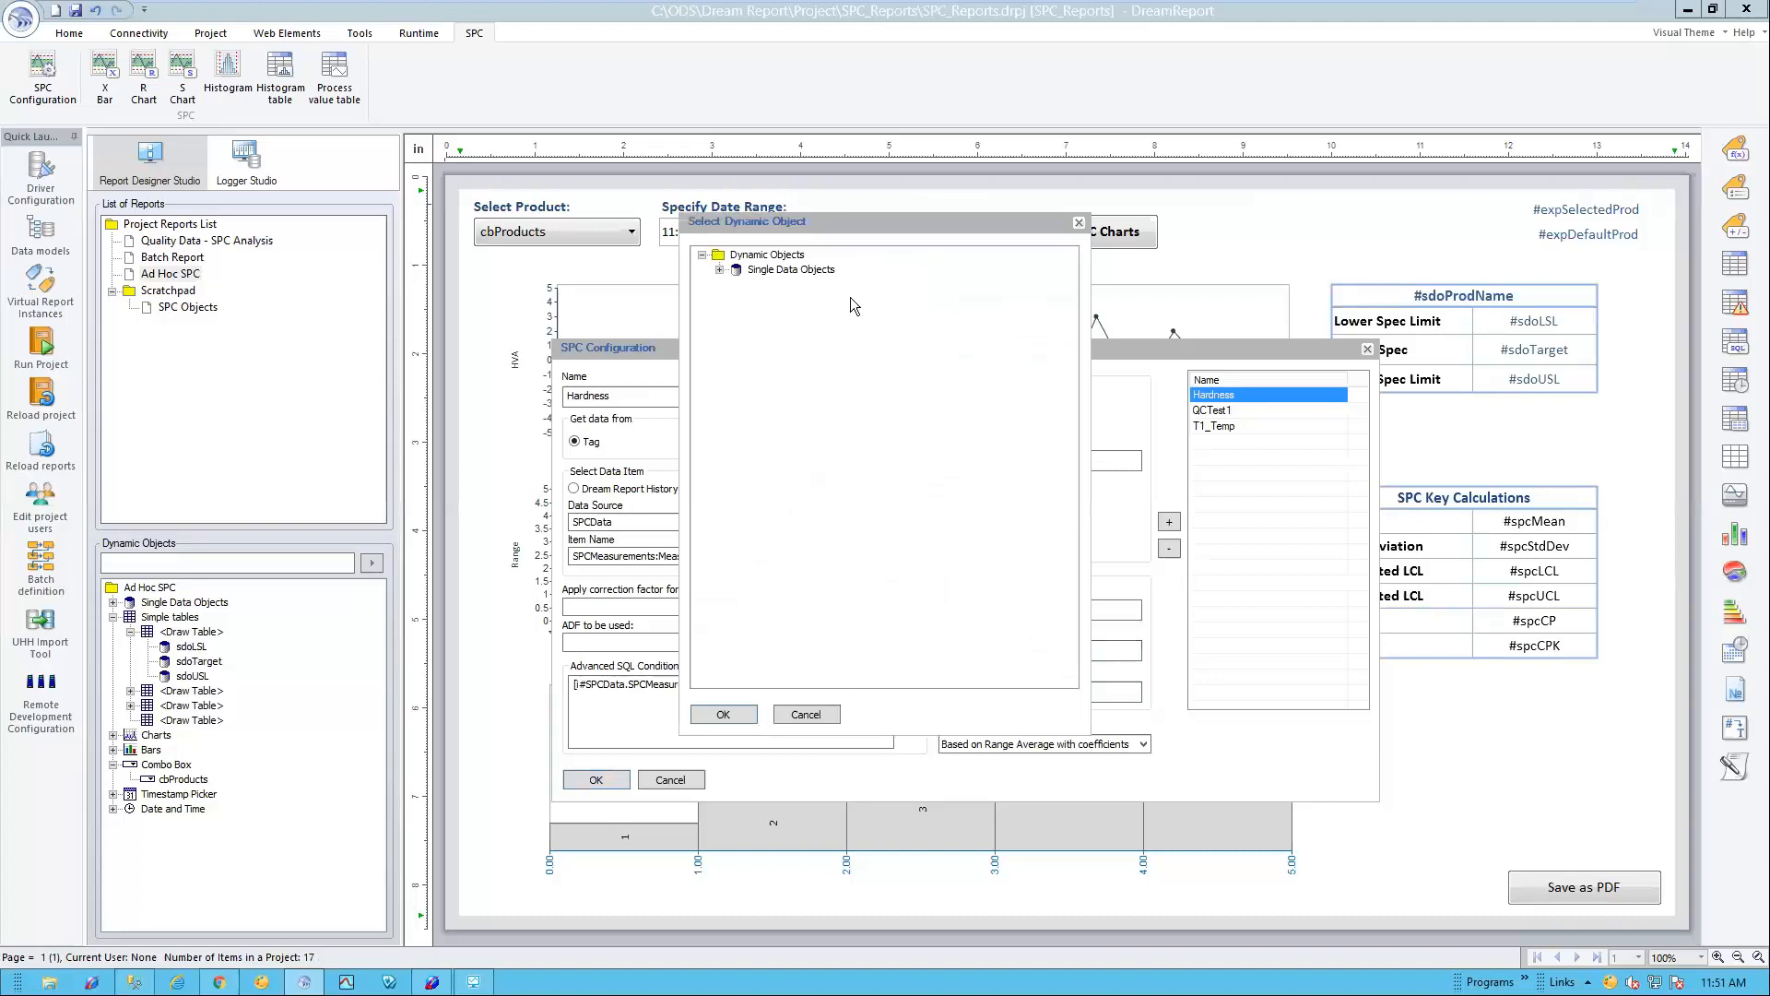
left_click(719, 270)
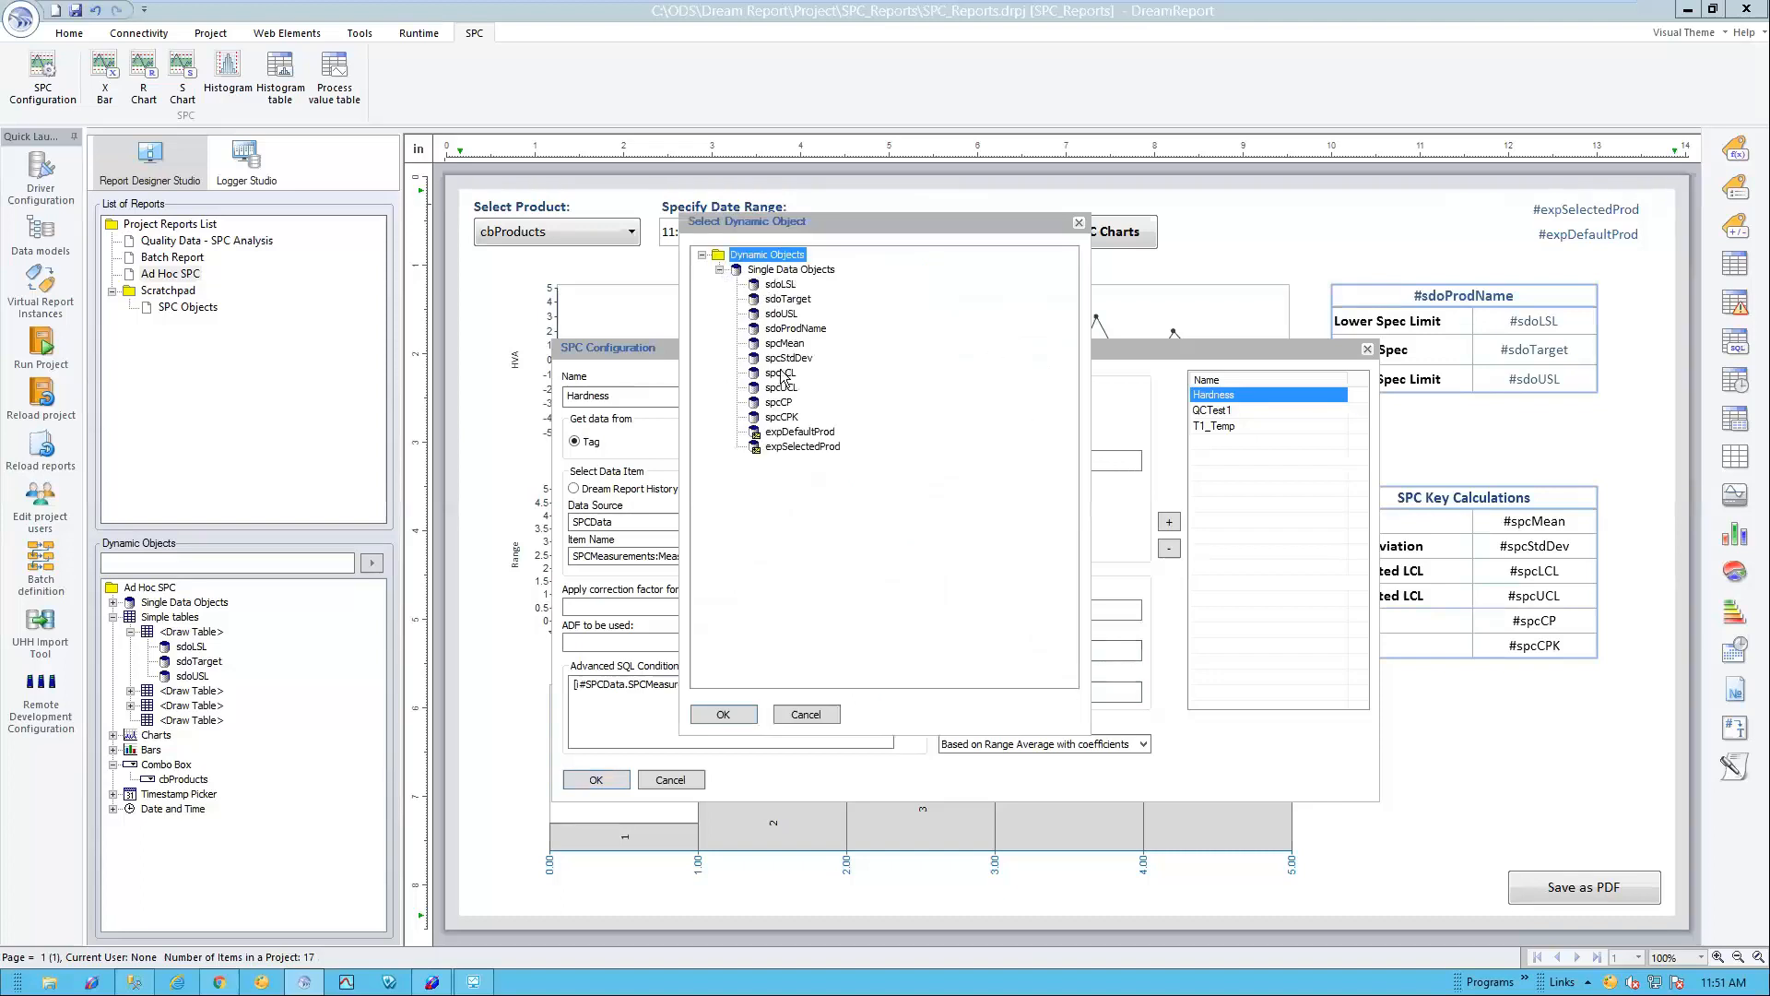
left_click(805, 715)
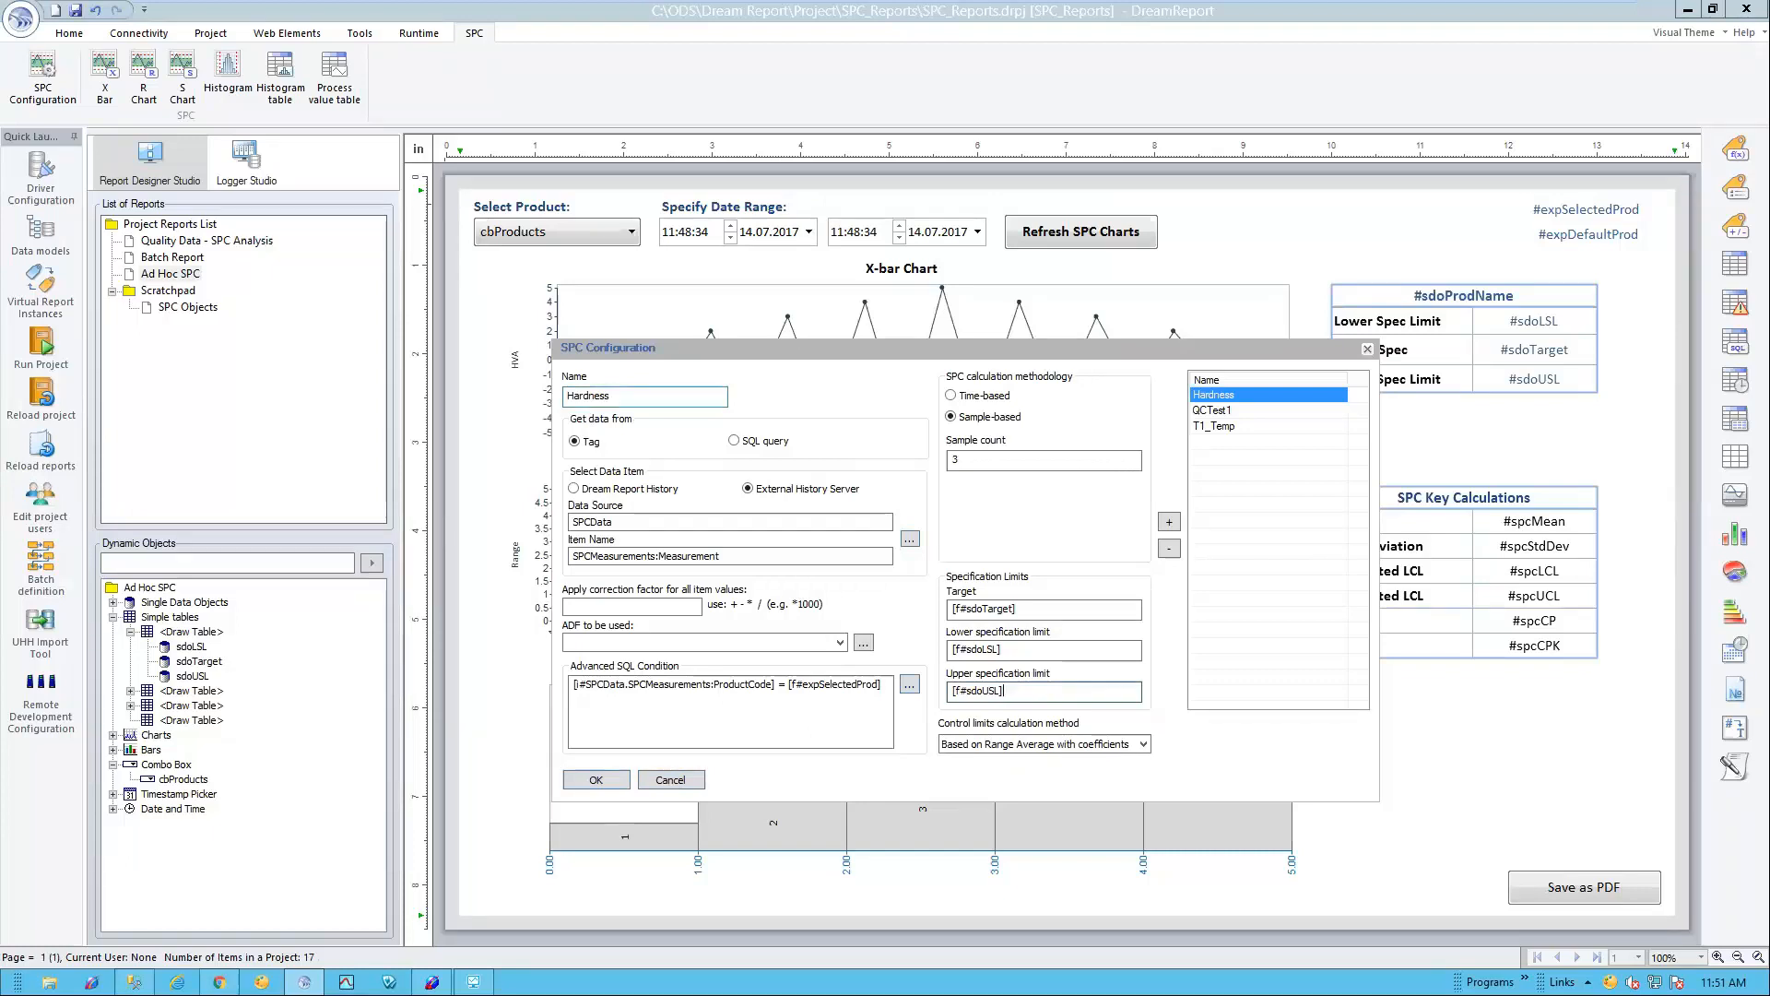
left_click(672, 781)
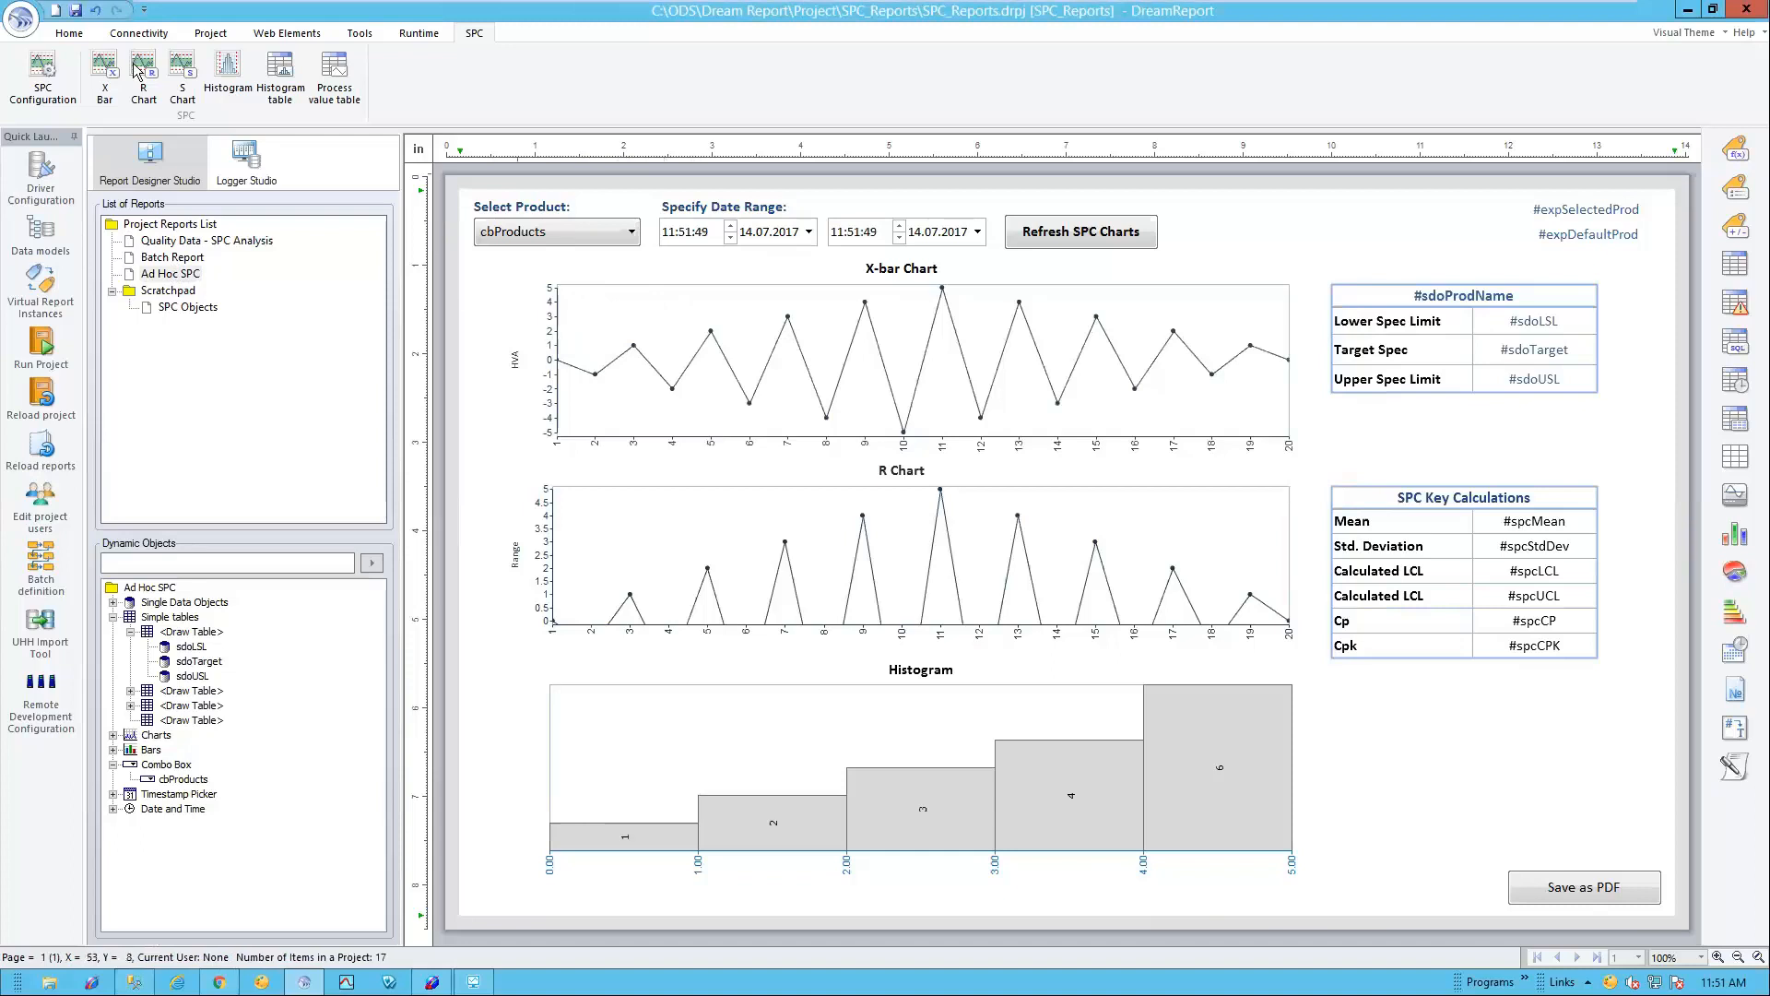
Step: Inspect the START timestamp picker's configuration under Specify Date Range, and close it without saving
left_click(367, 37)
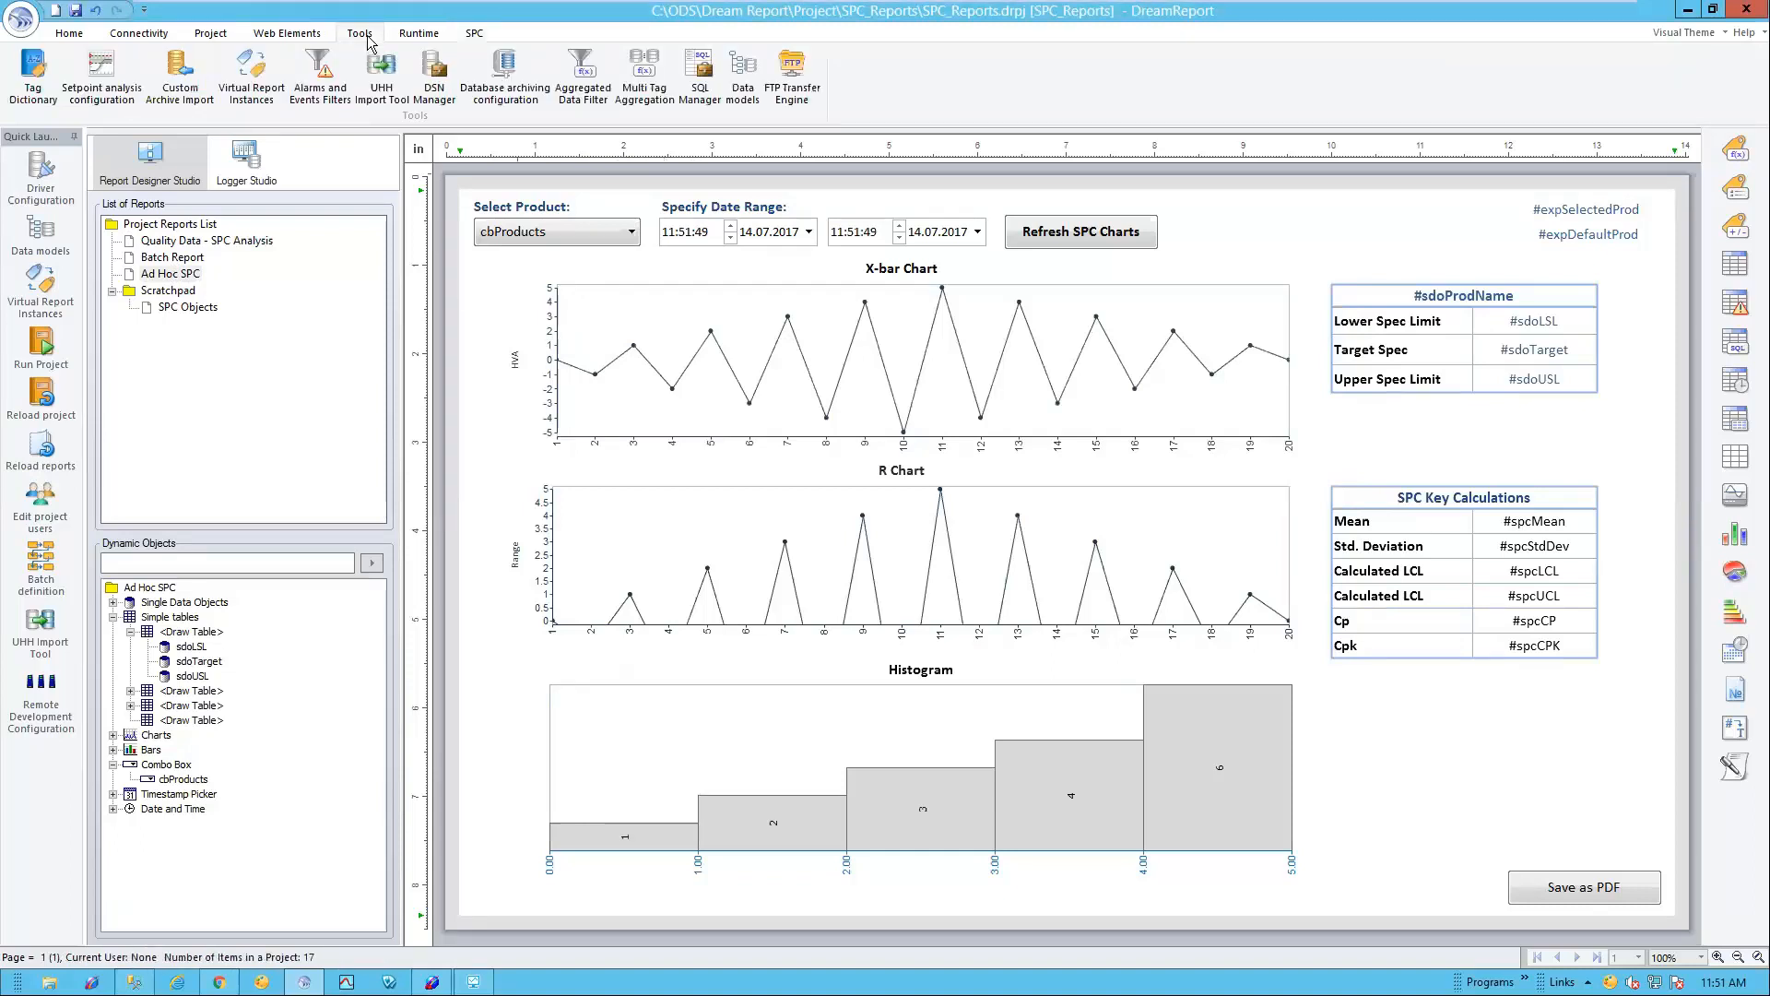
left_click(286, 37)
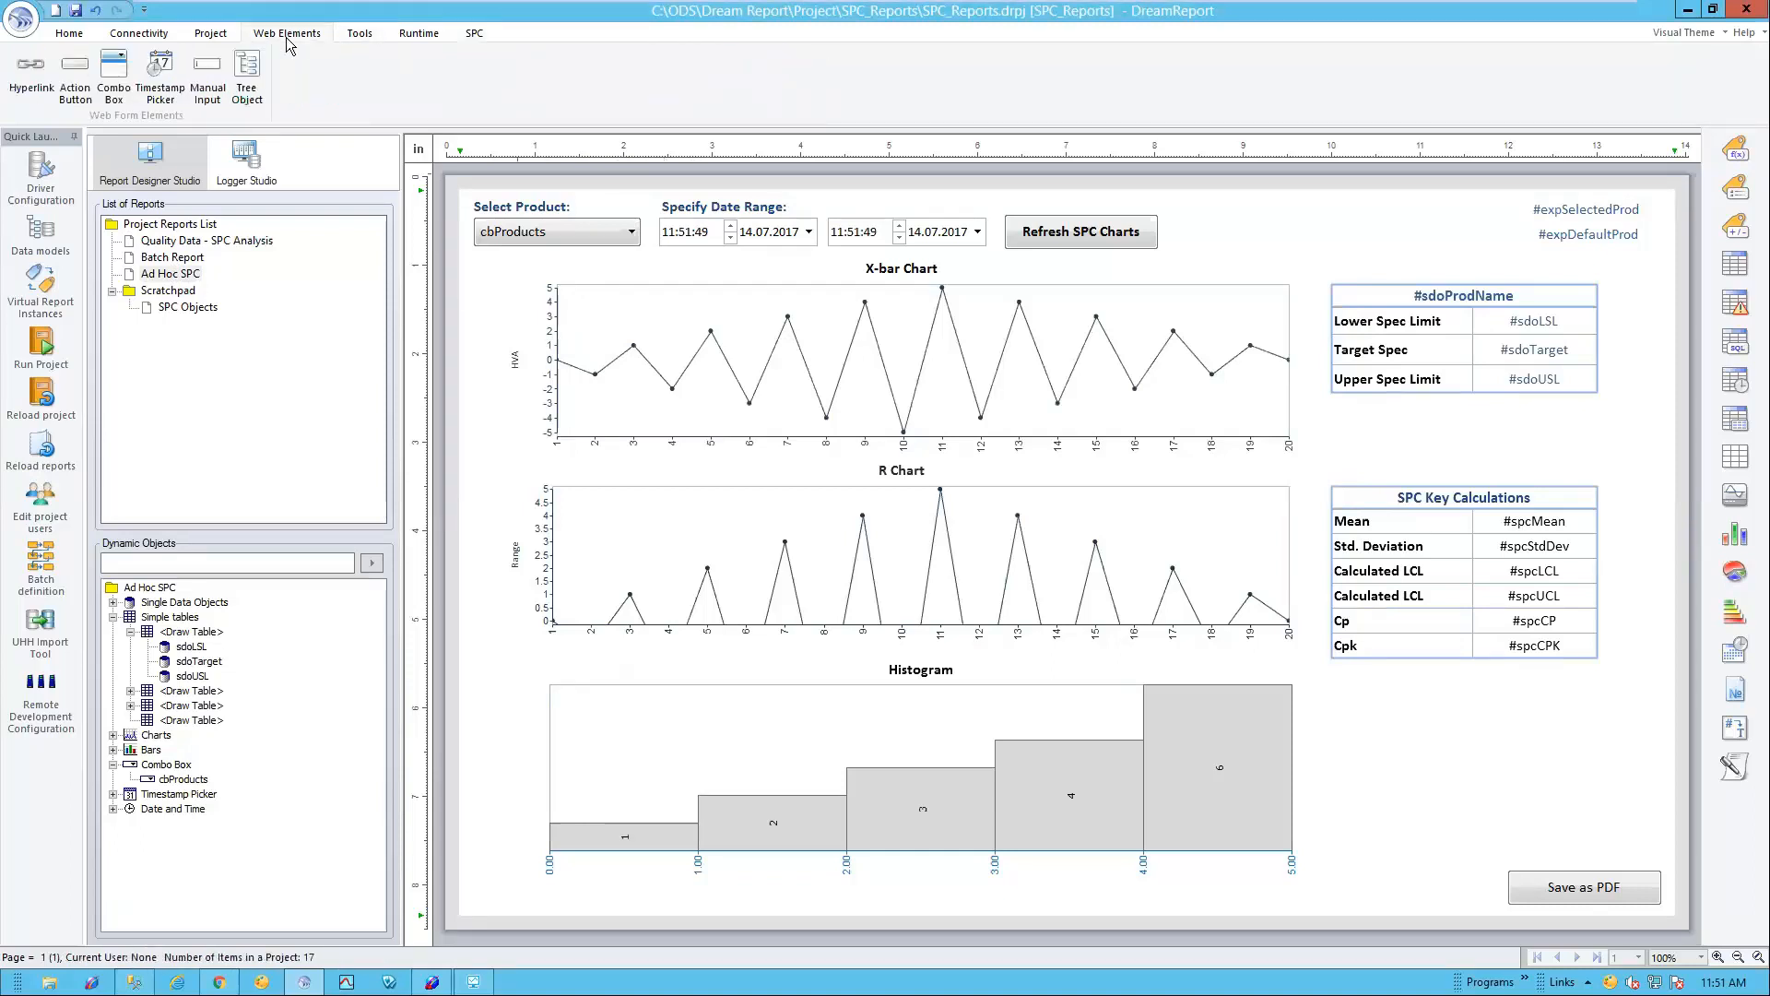
double_click(708, 226)
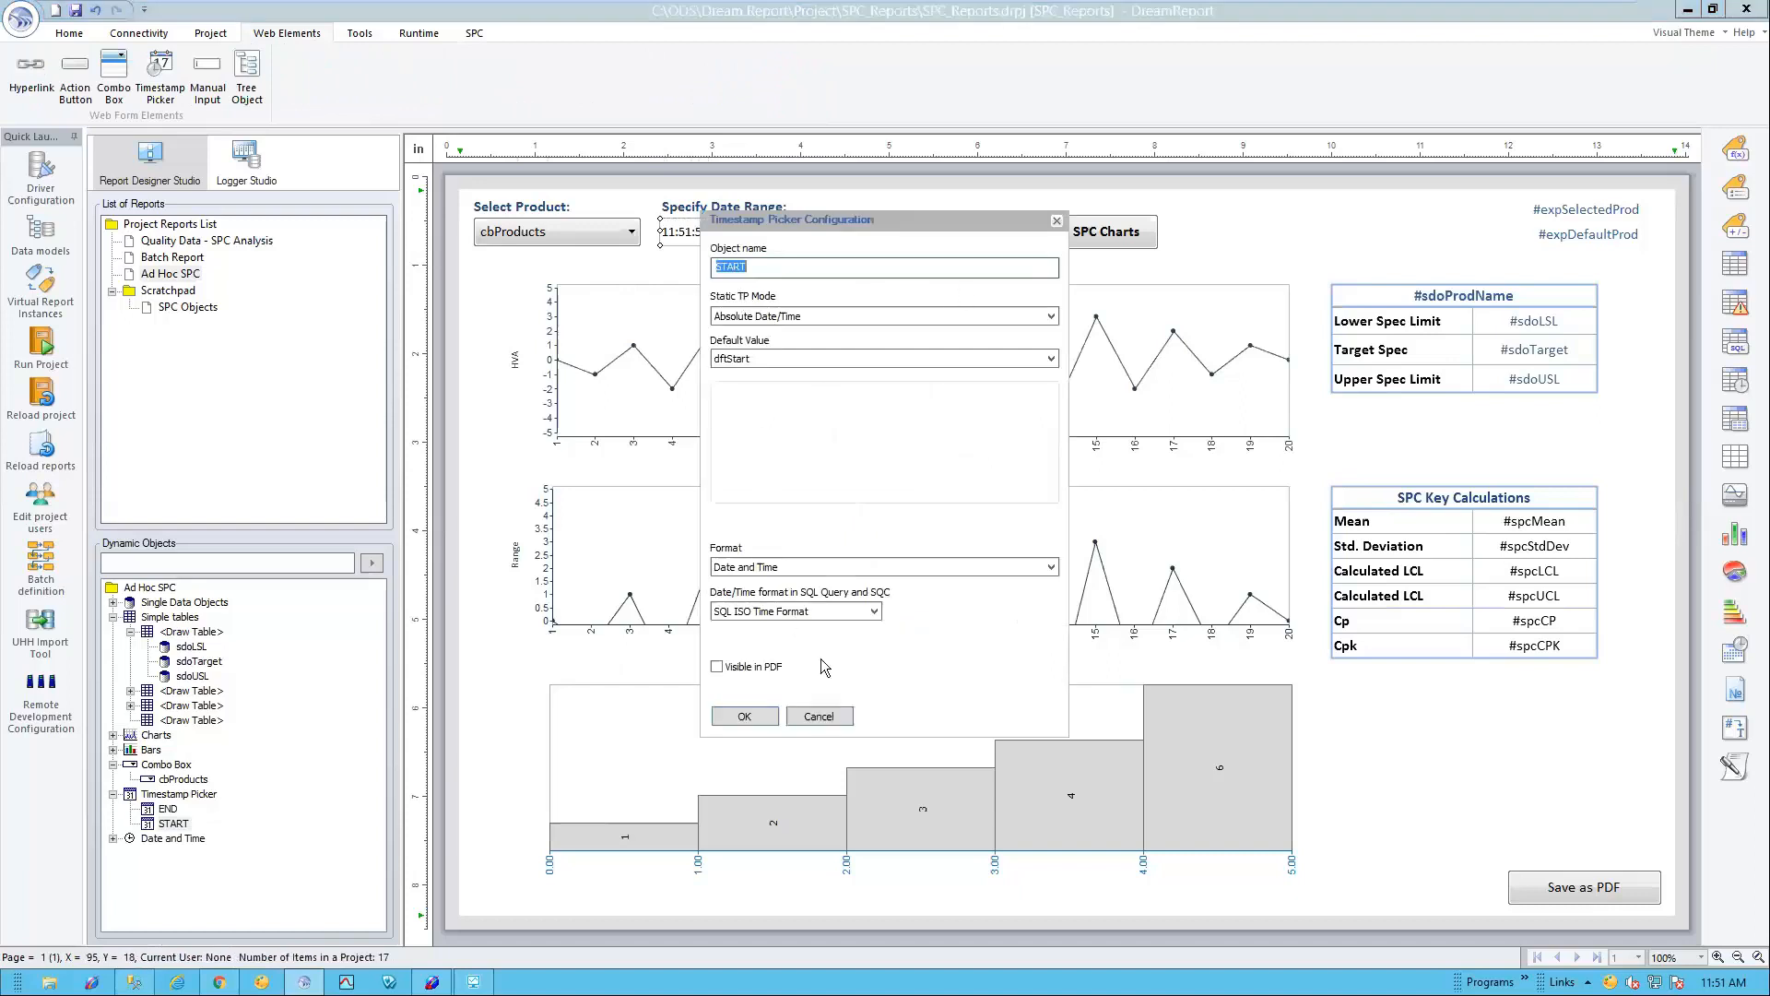
left_click(827, 718)
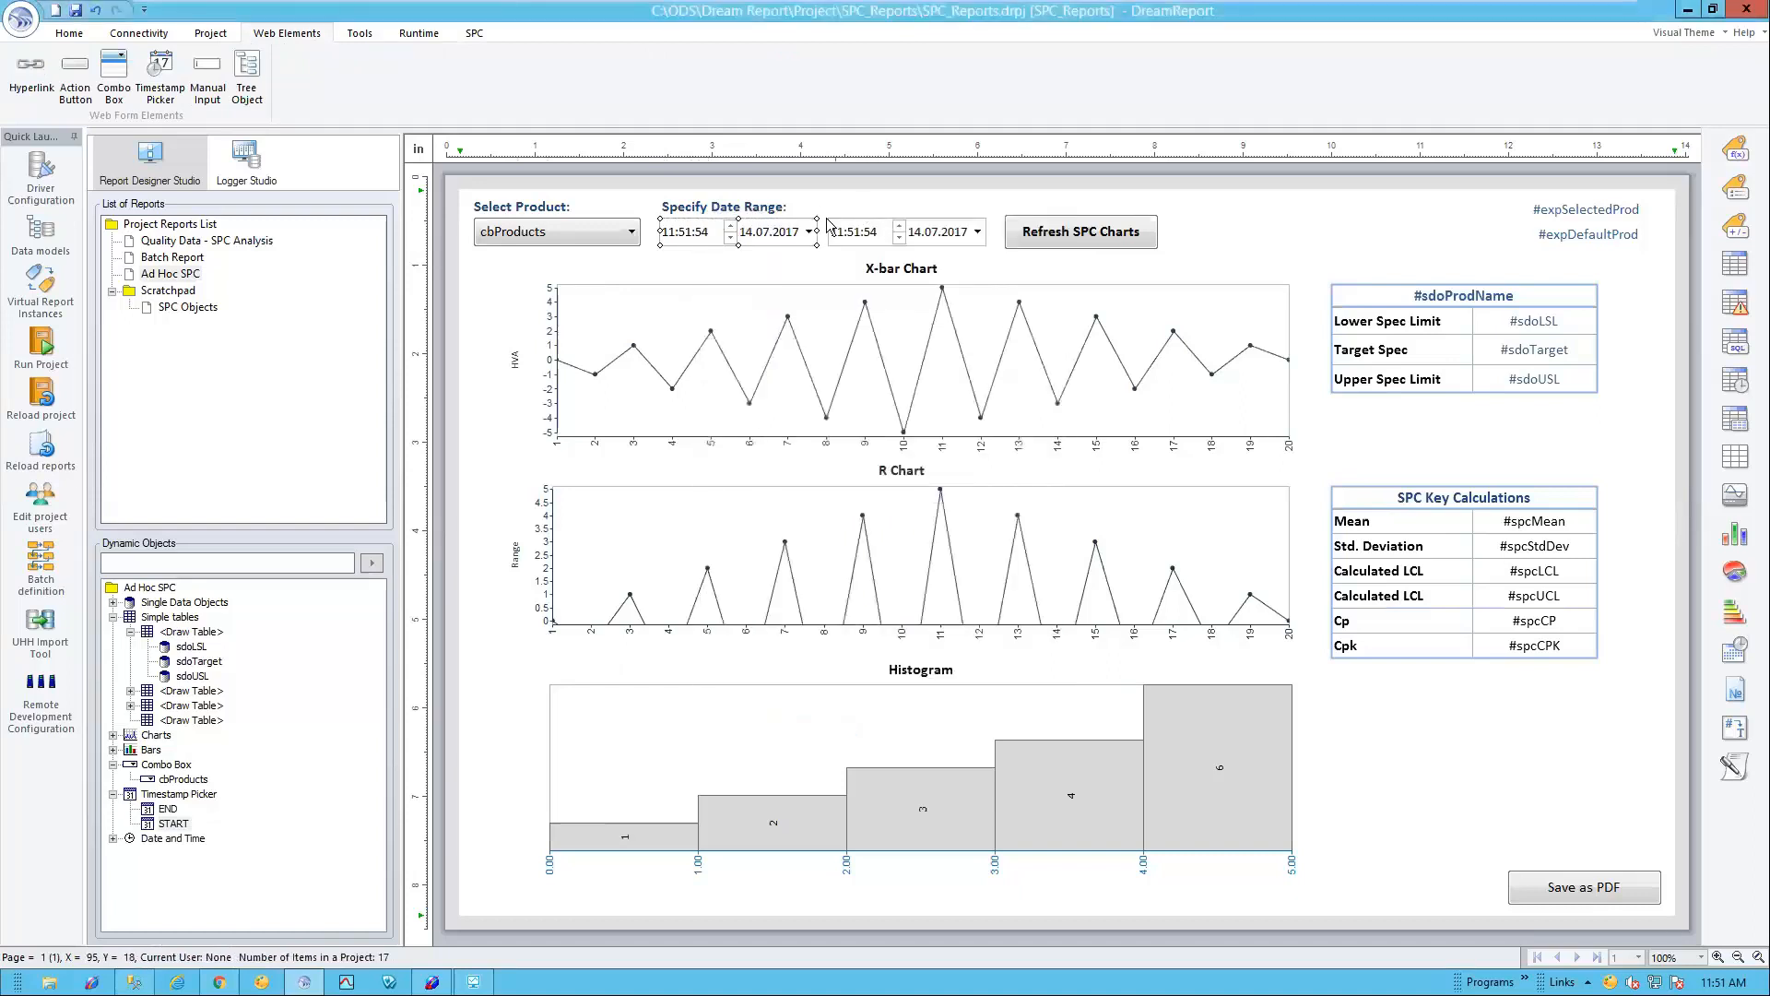
Step: Inspect the Refresh SPC Charts button's action and dynamic parameters, and close its configuration without saving
left_click(1070, 226)
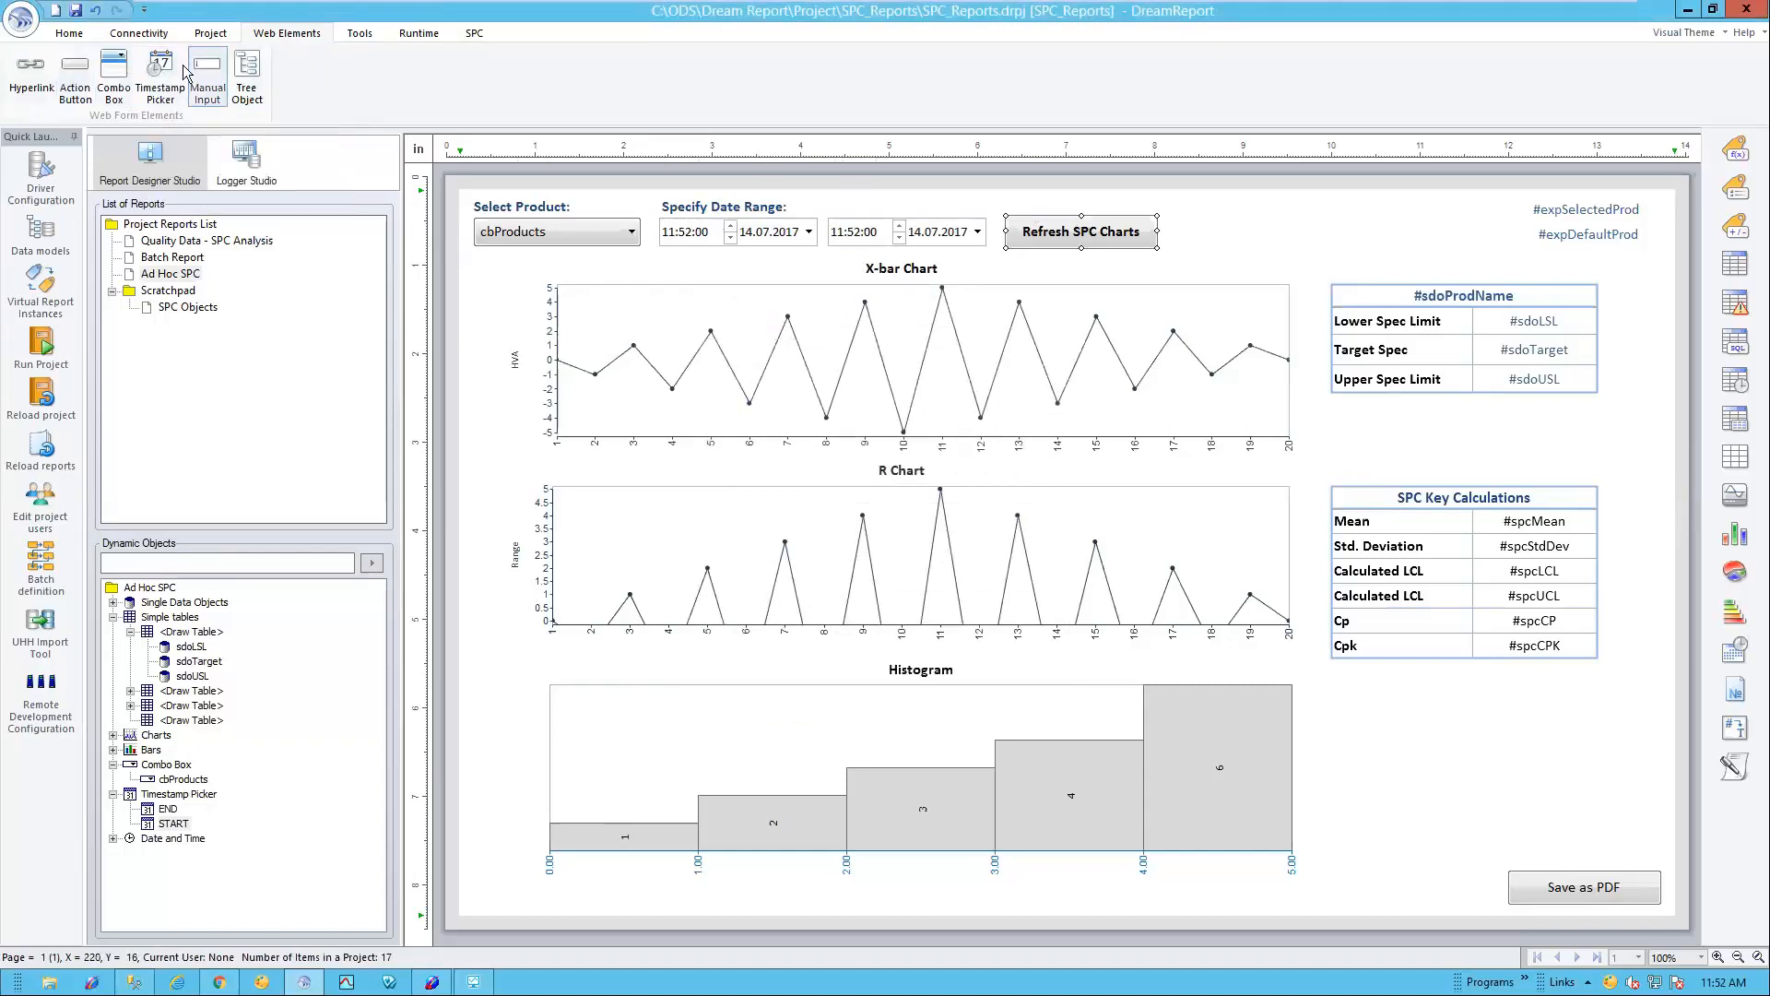
double_click(1087, 231)
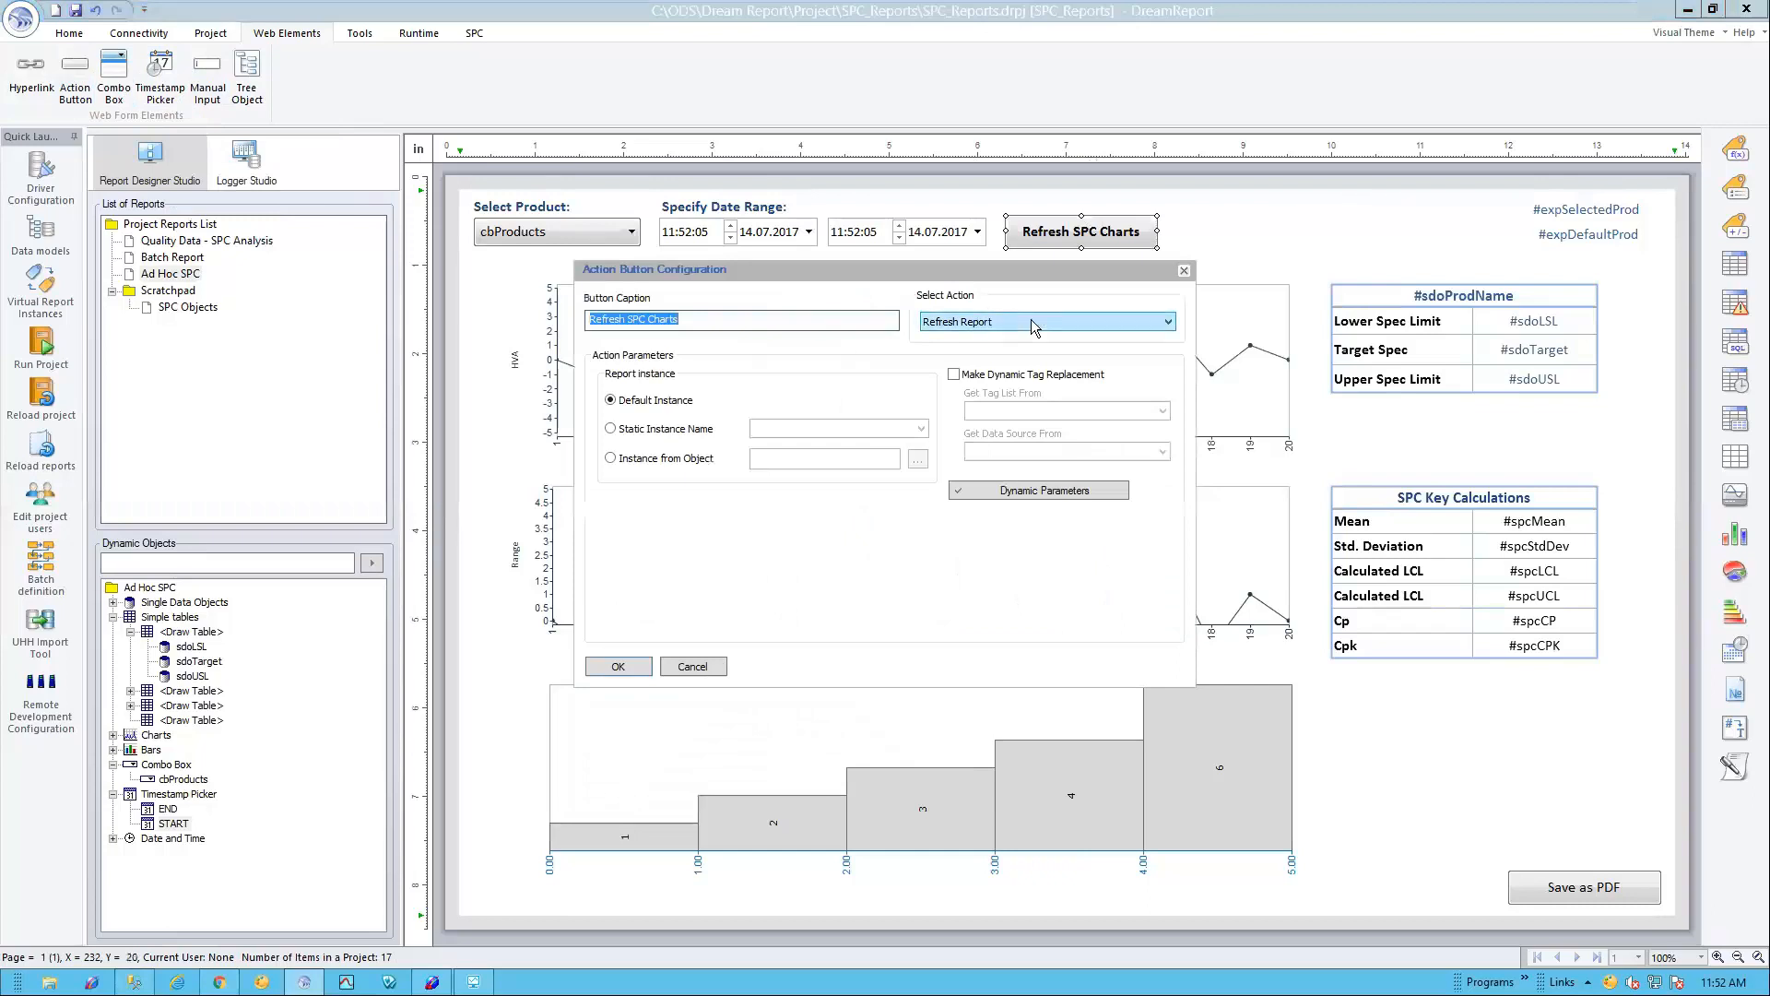
left_click(1029, 491)
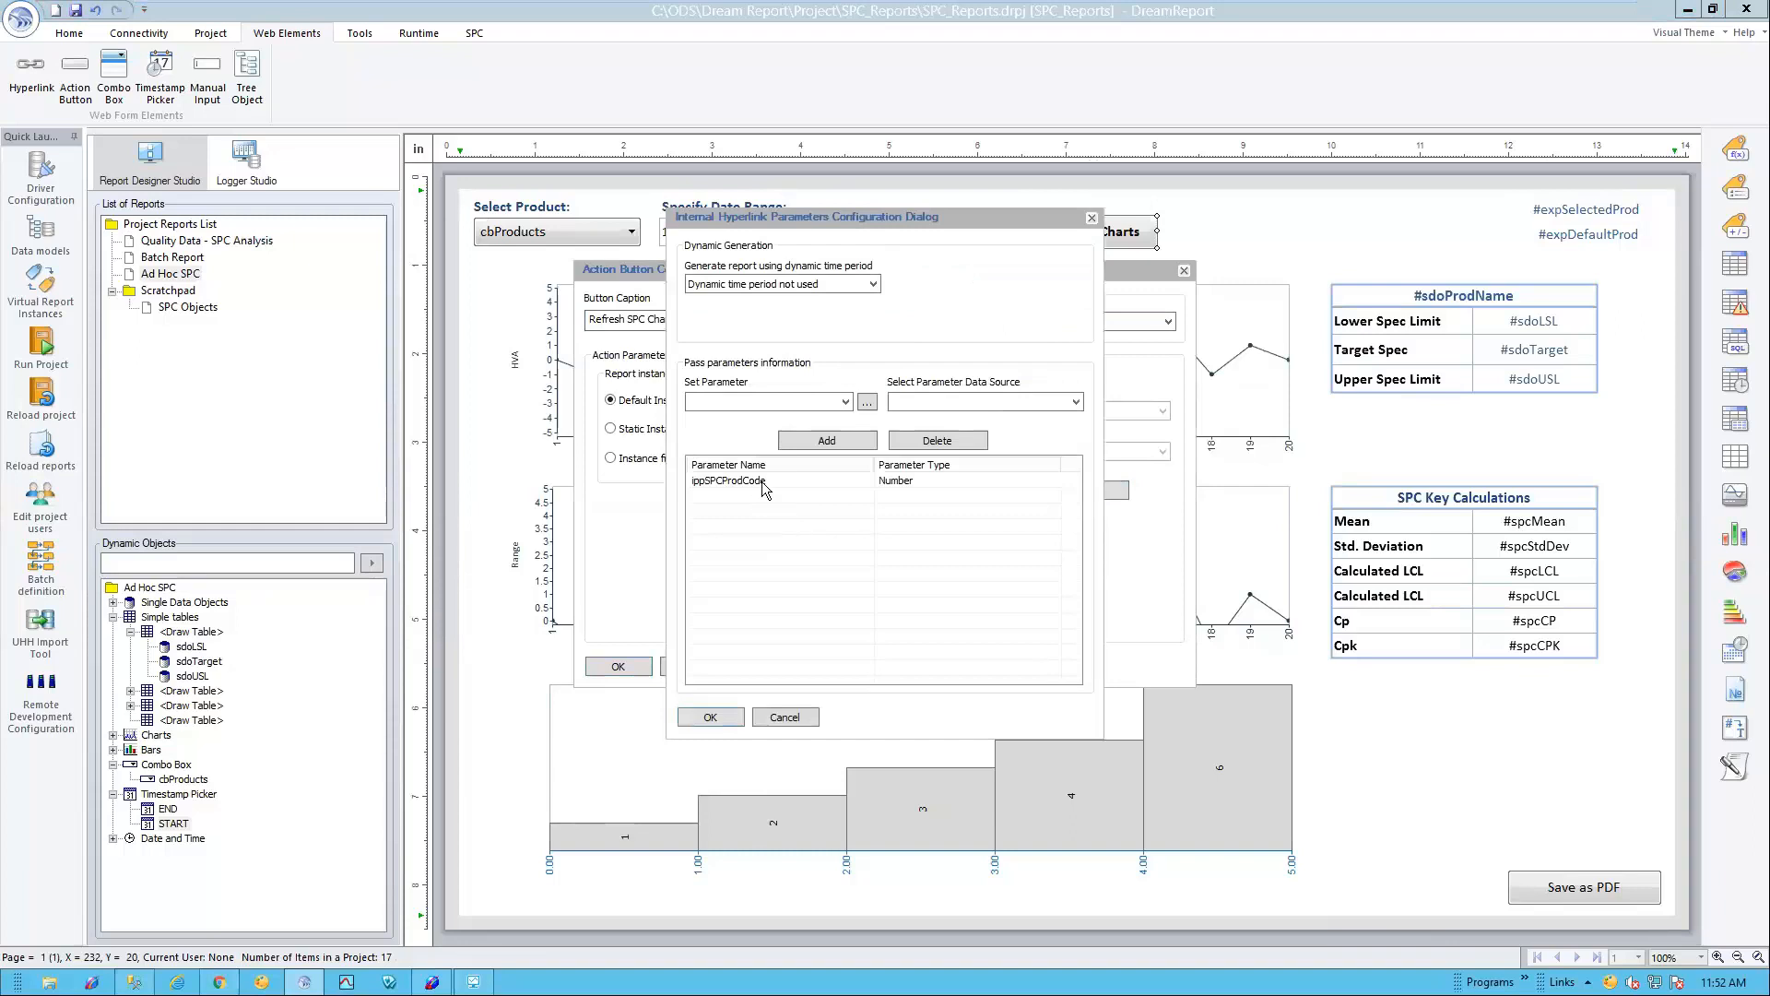
left_click(785, 717)
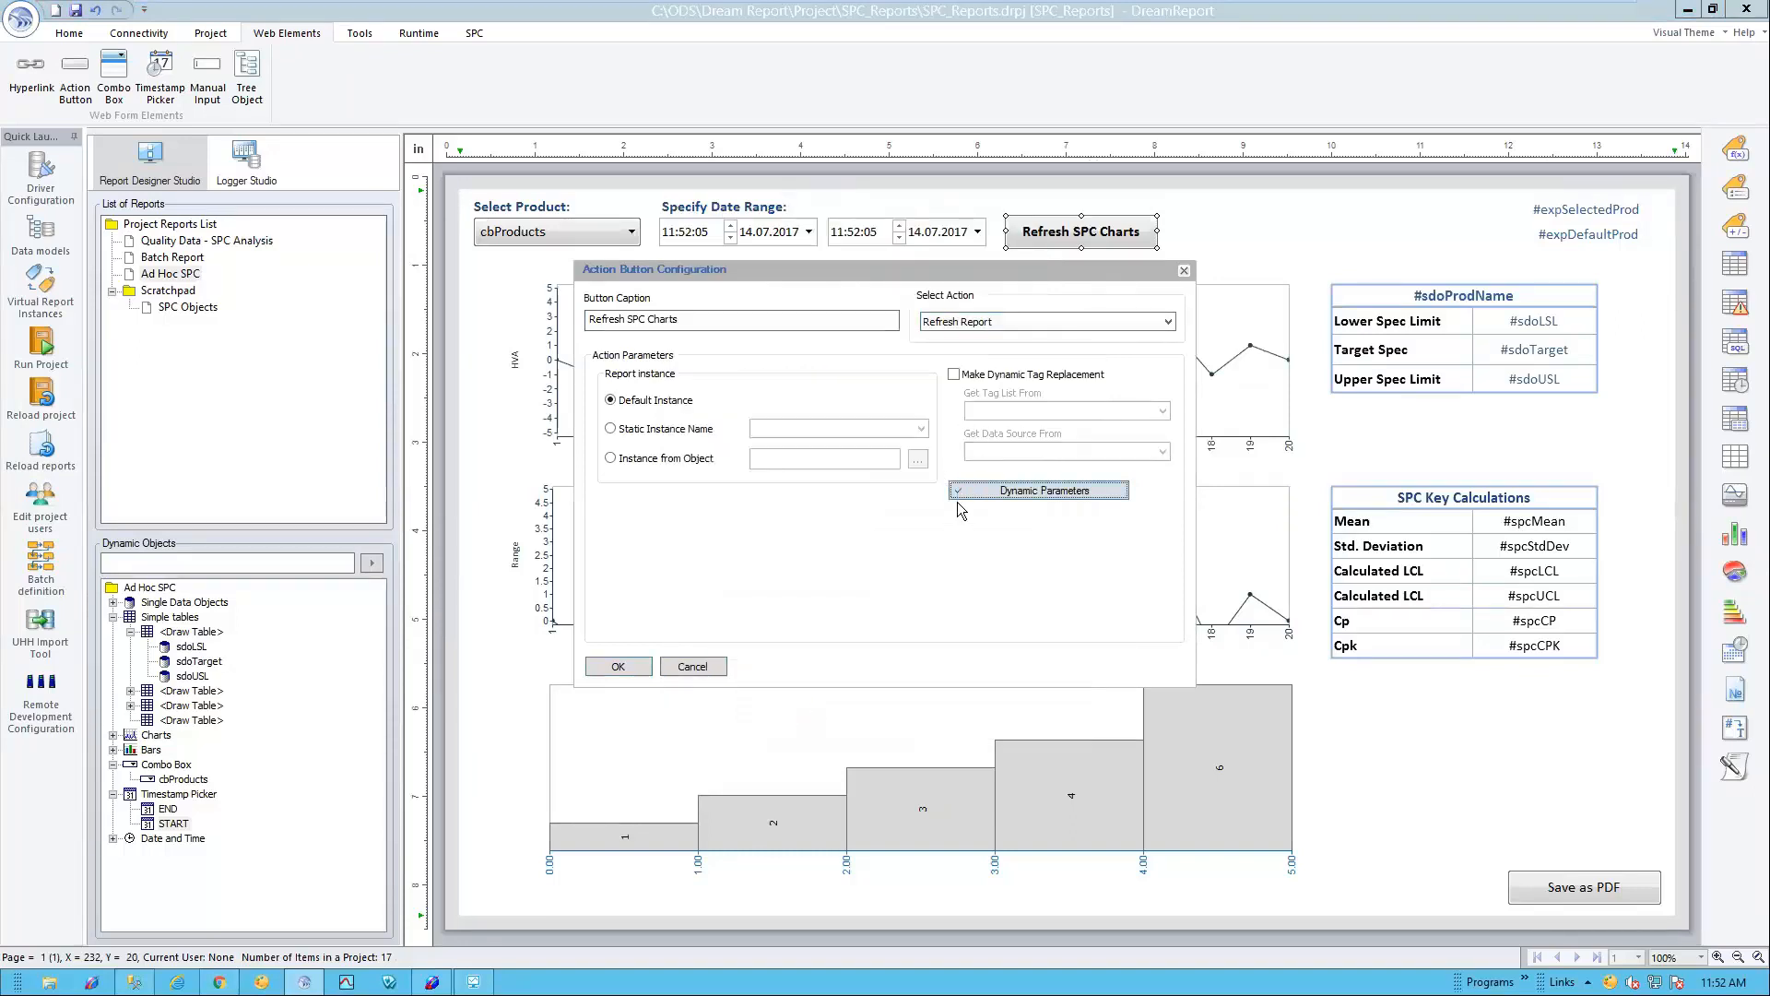
left_click(706, 668)
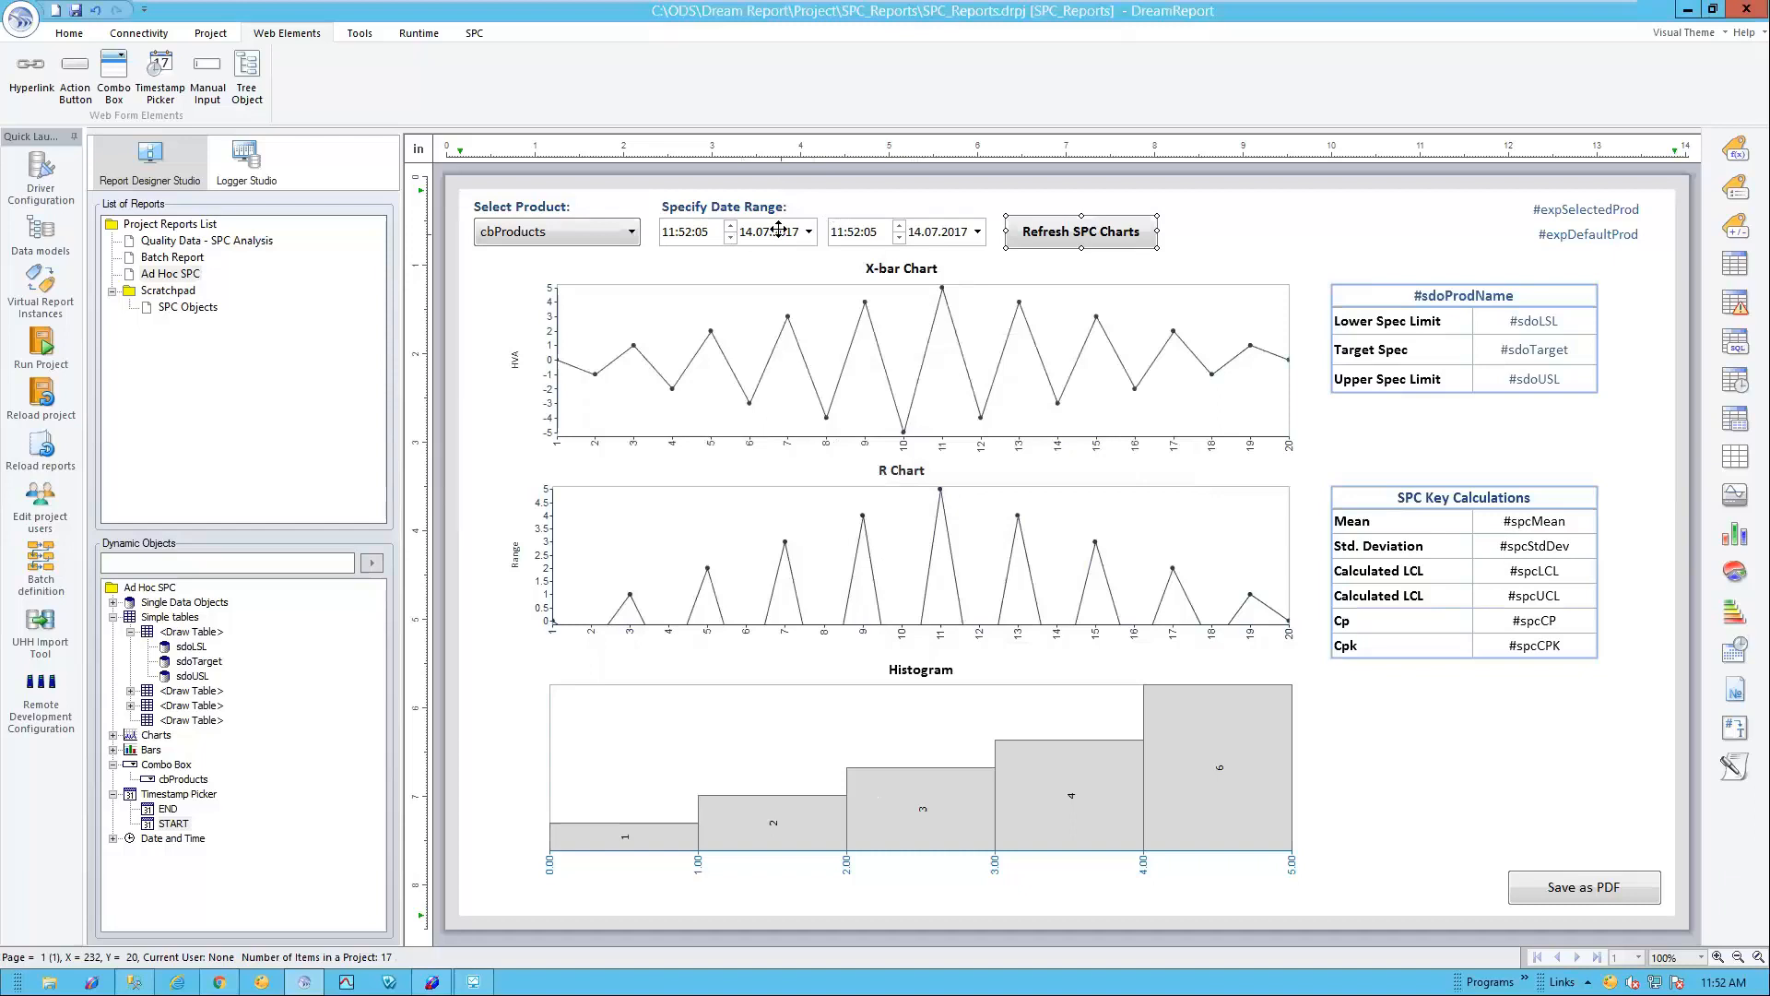
Step: Try the Fixed Period and Batch based time periods for the X-bar chart, and return it to Calculated time period
double_click(994, 378)
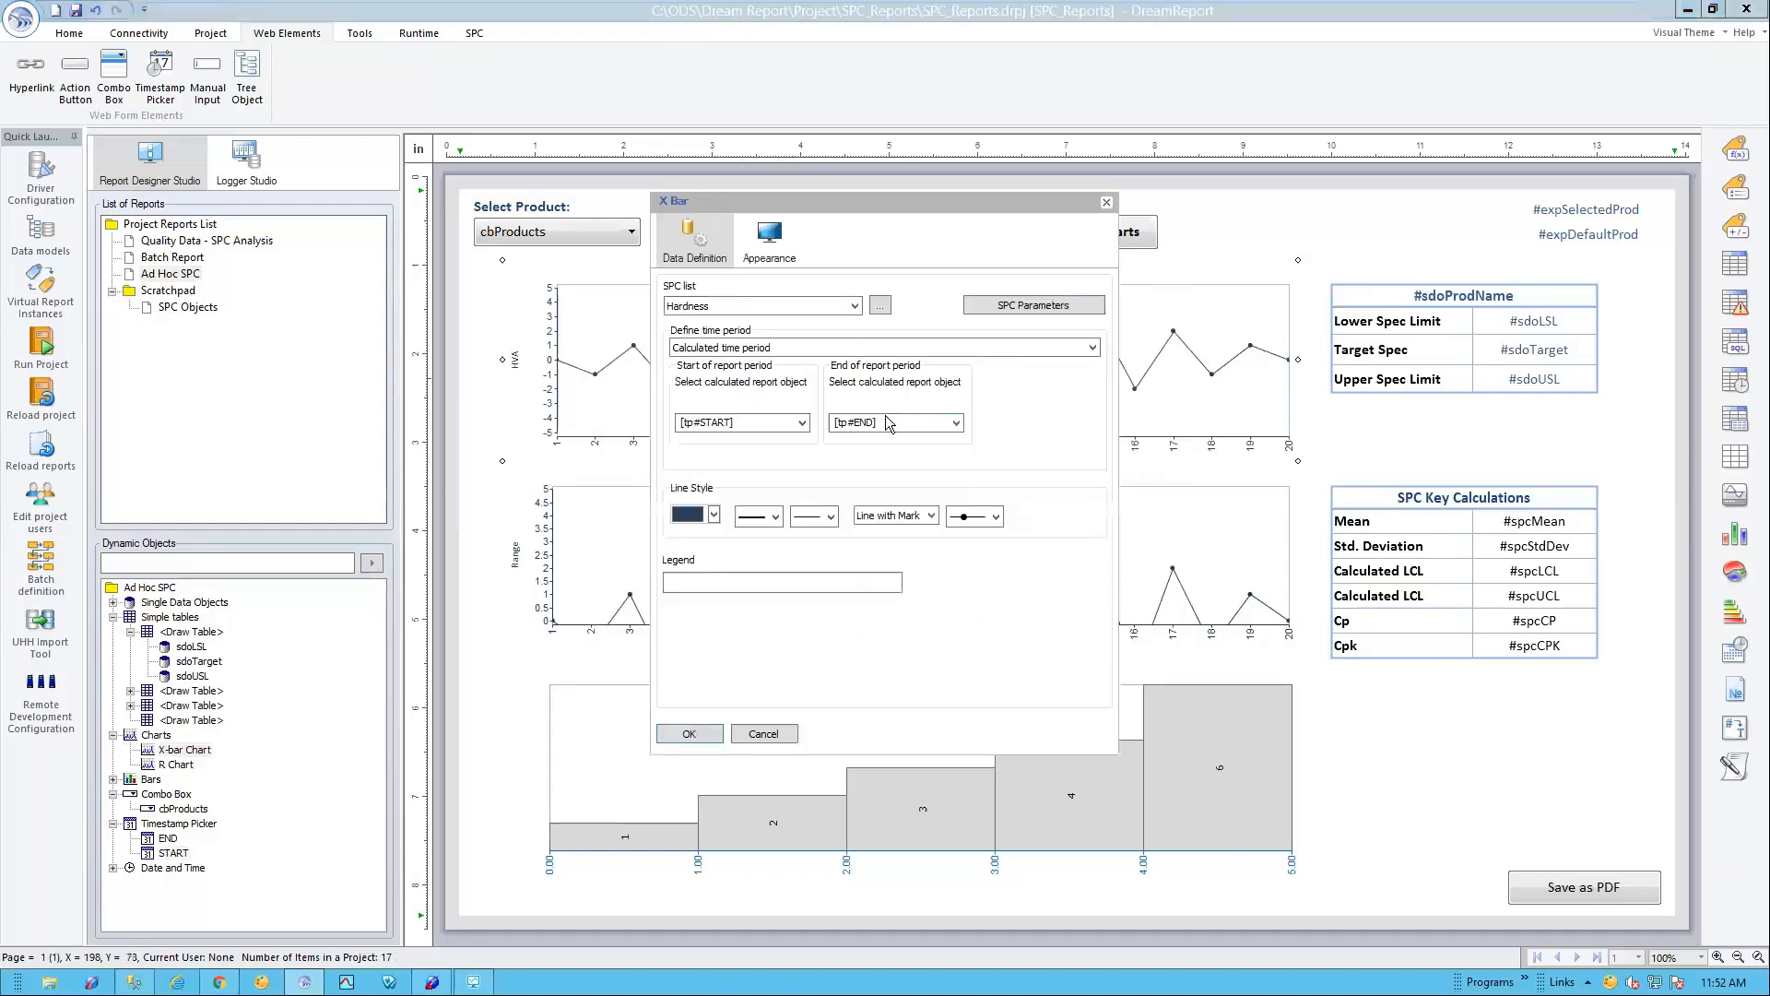
left_click(790, 349)
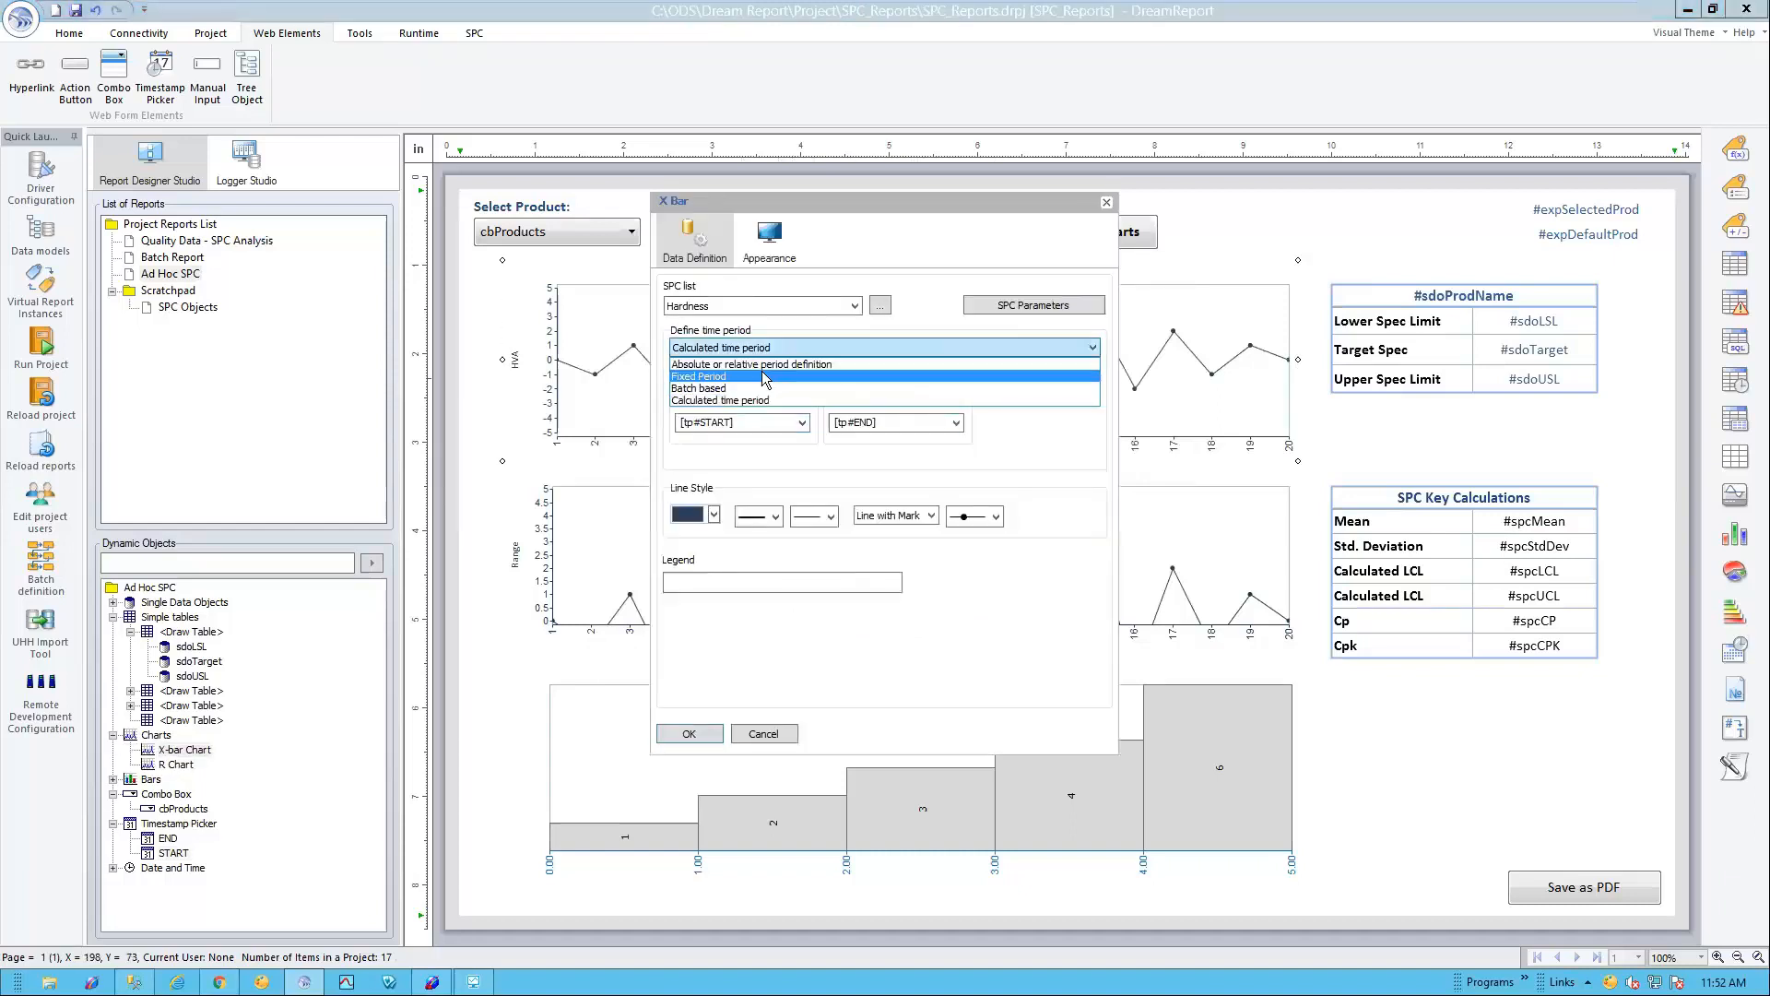
left_click(772, 376)
left_click(778, 347)
left_click(820, 390)
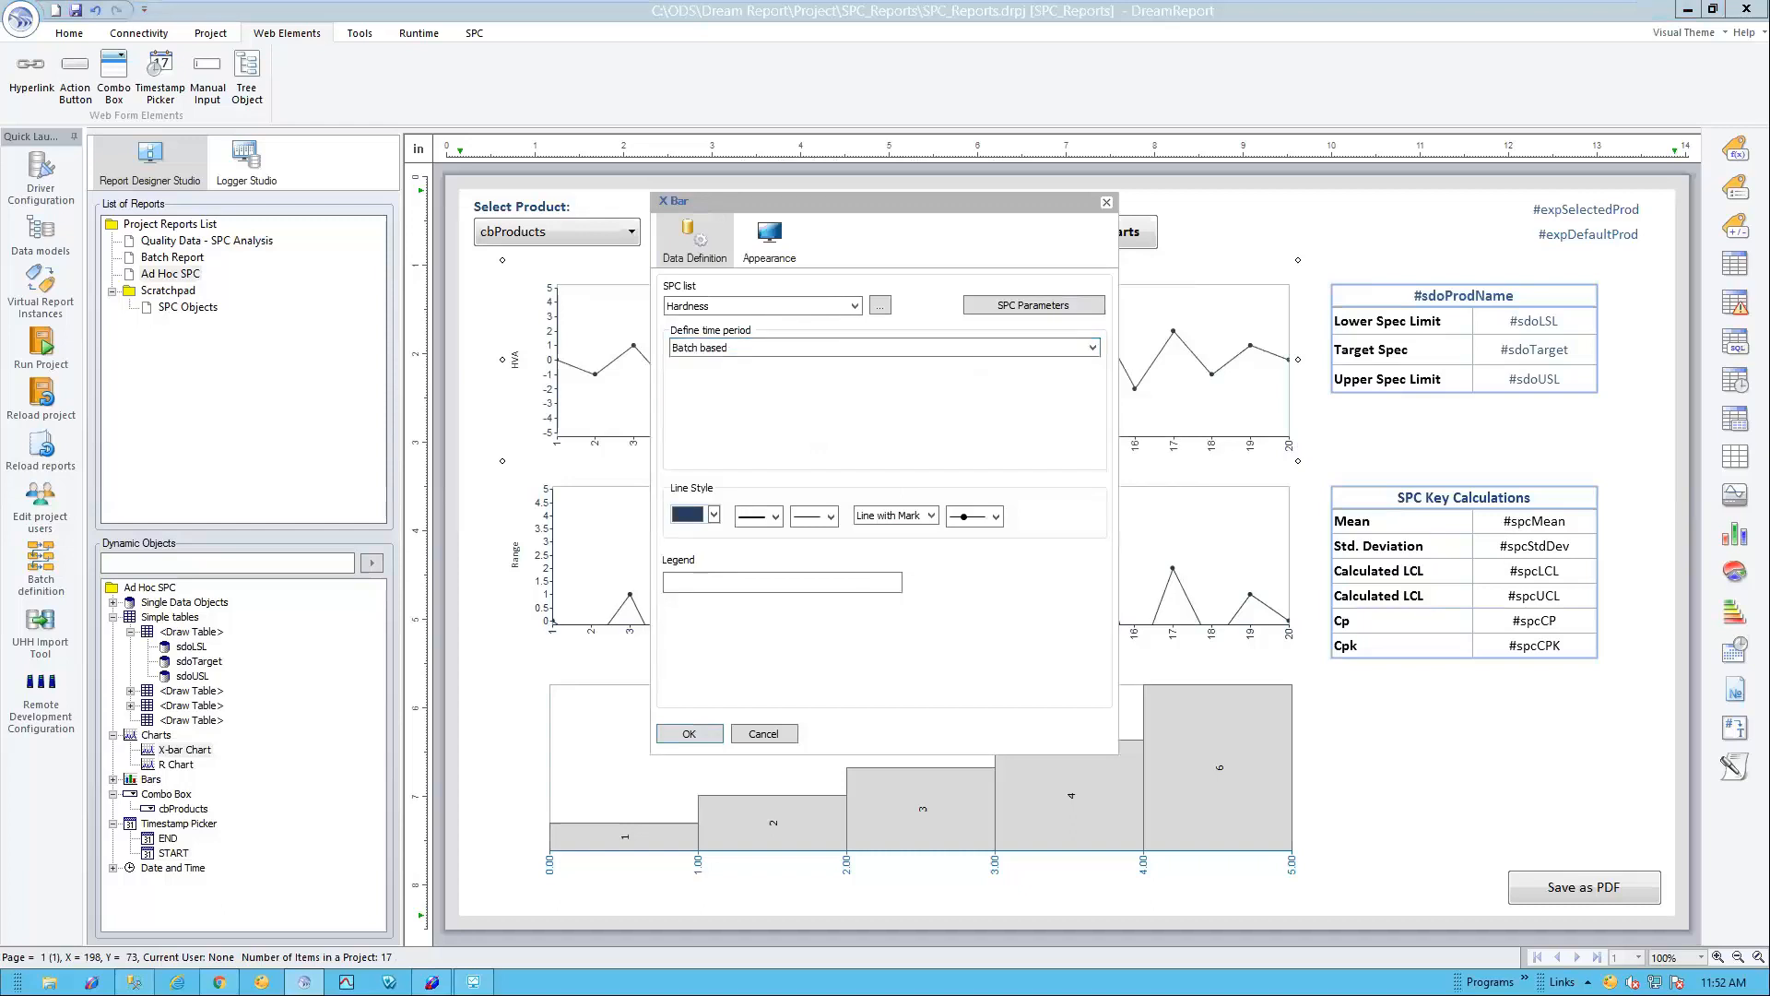
left_click(823, 349)
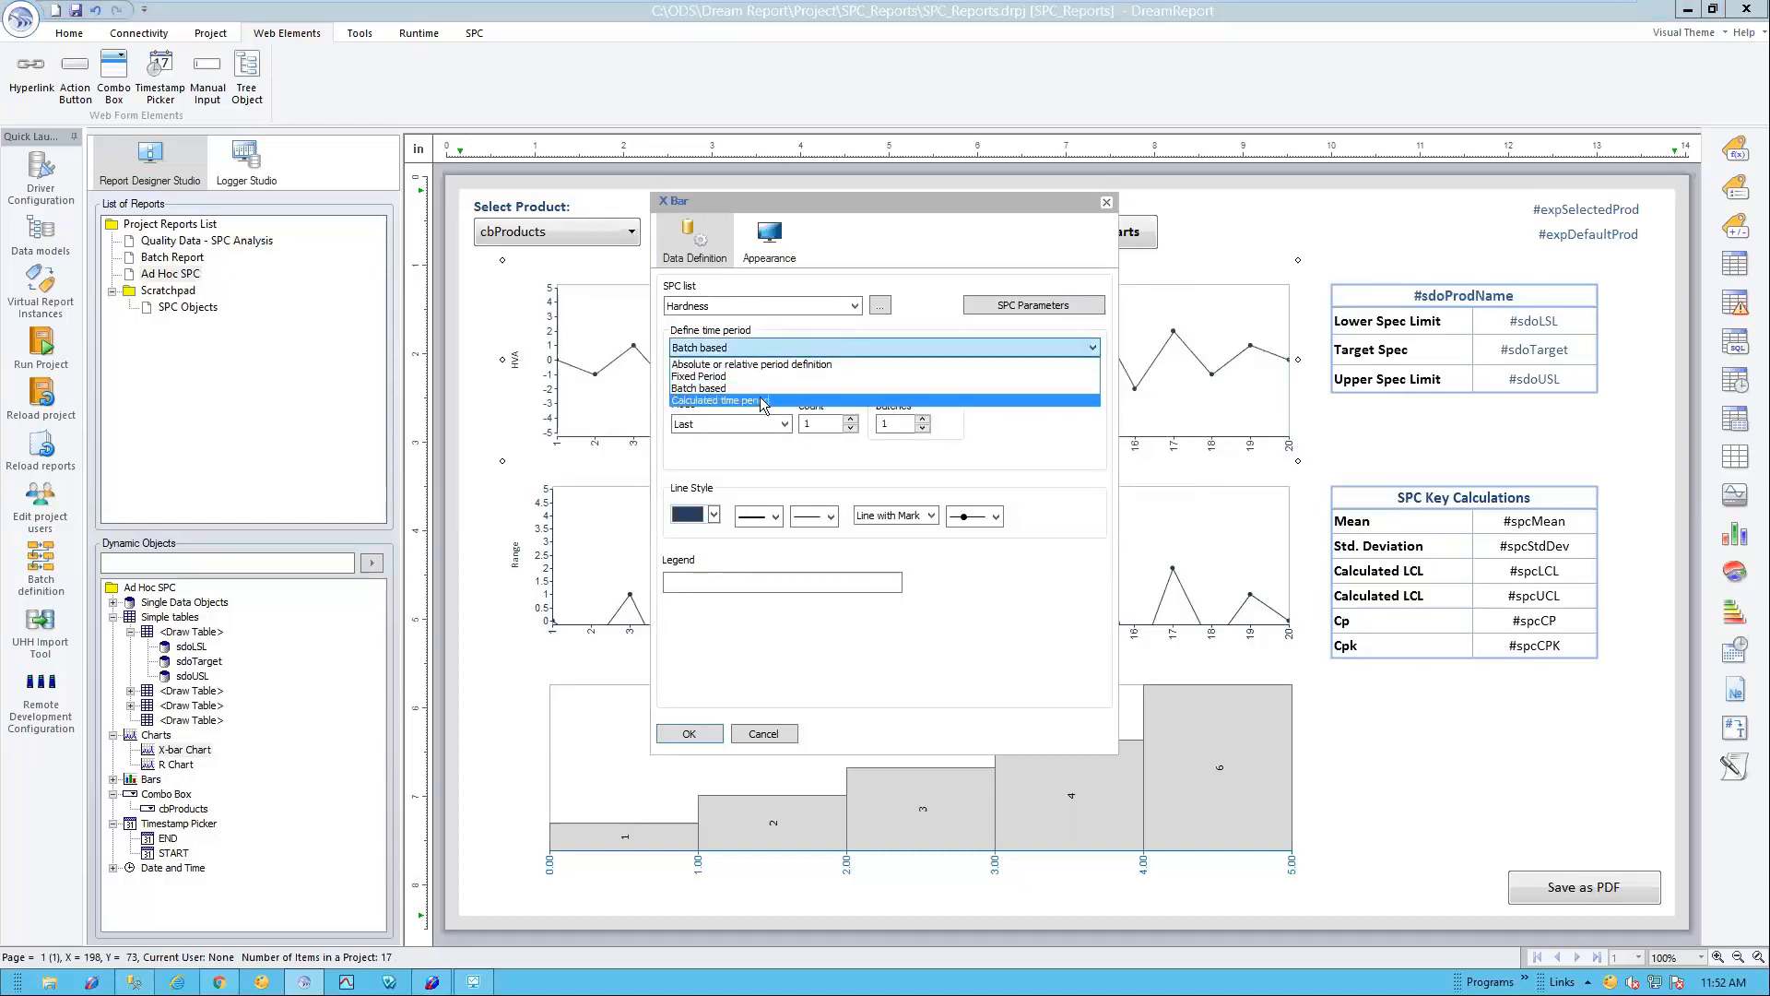
left_click(761, 402)
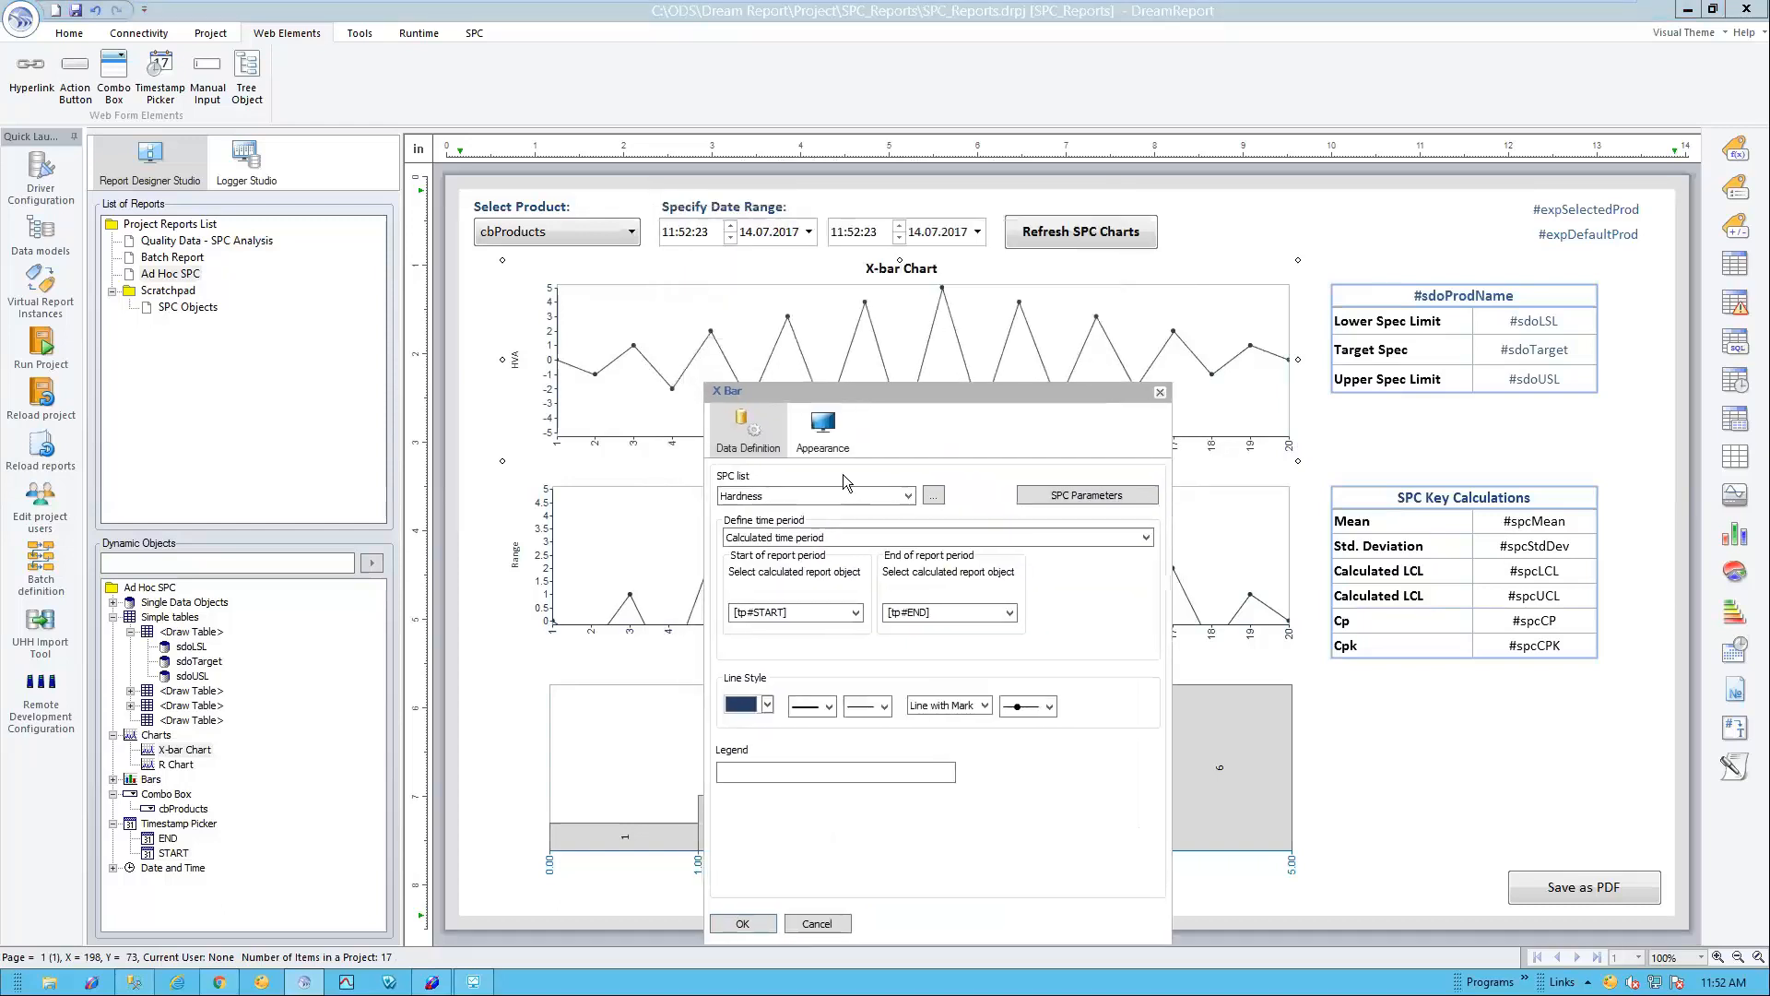
Step: Review the objects available for the X-bar chart's start and end of report period, and close its configuration without saving
left_click(855, 612)
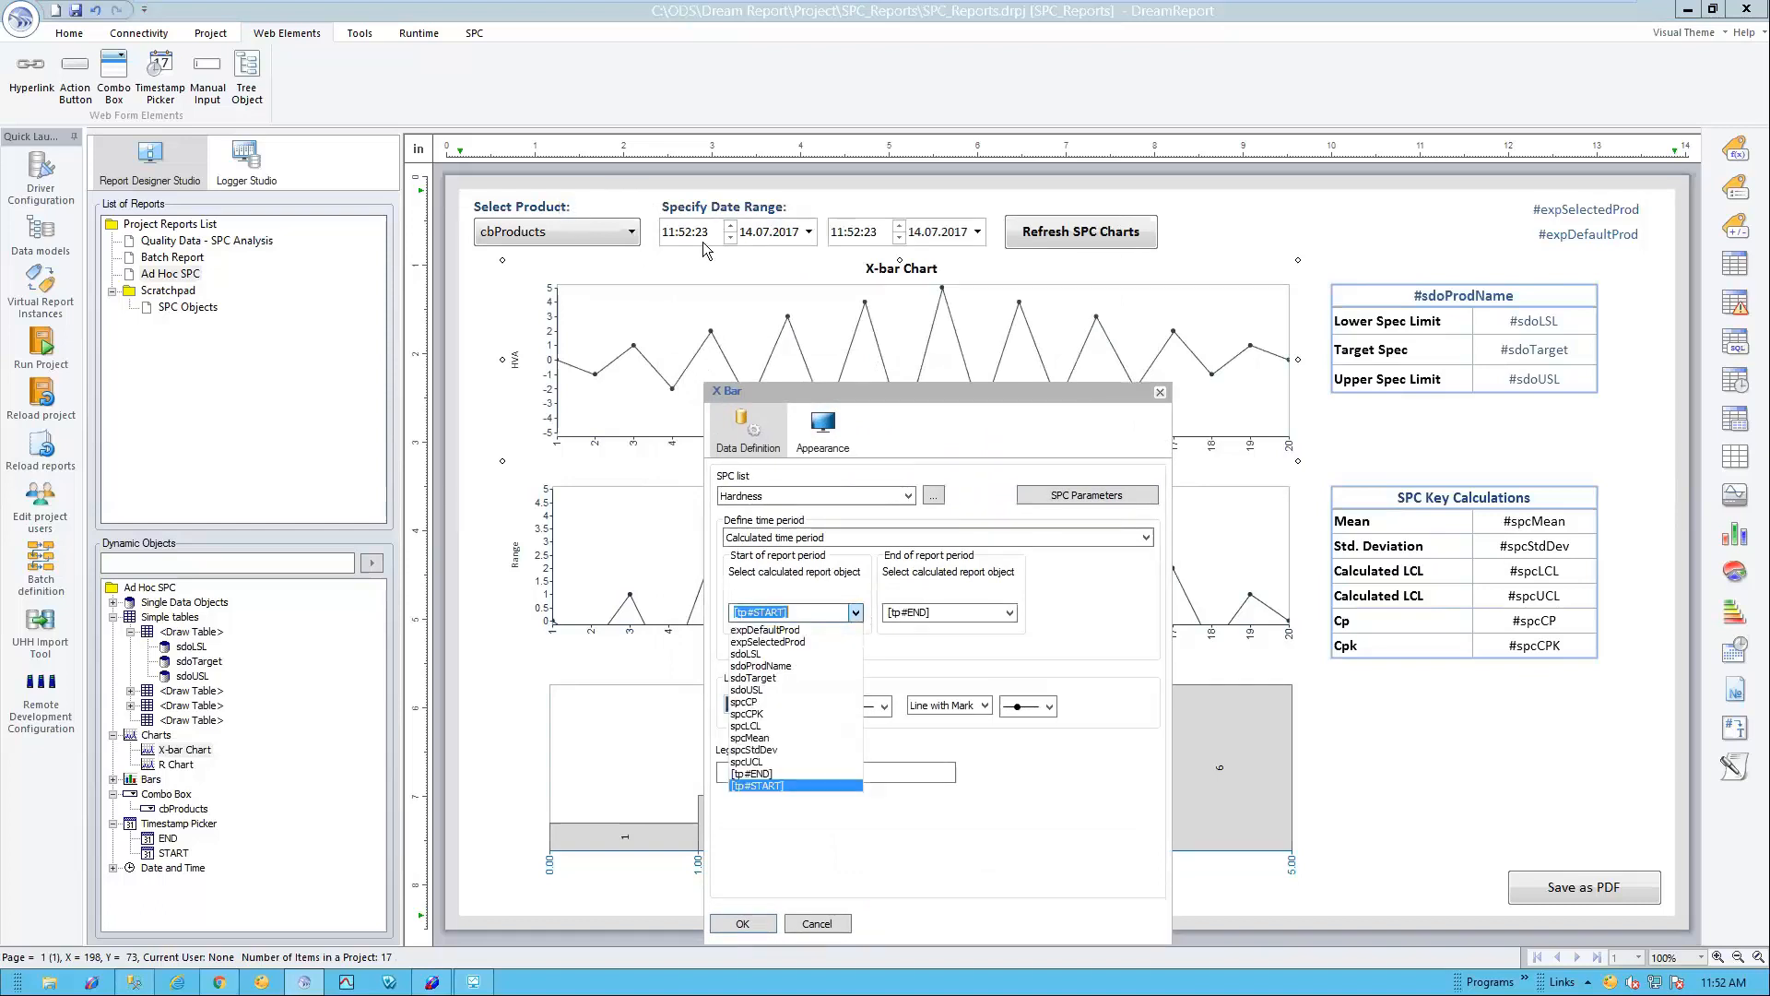
left_click(750, 784)
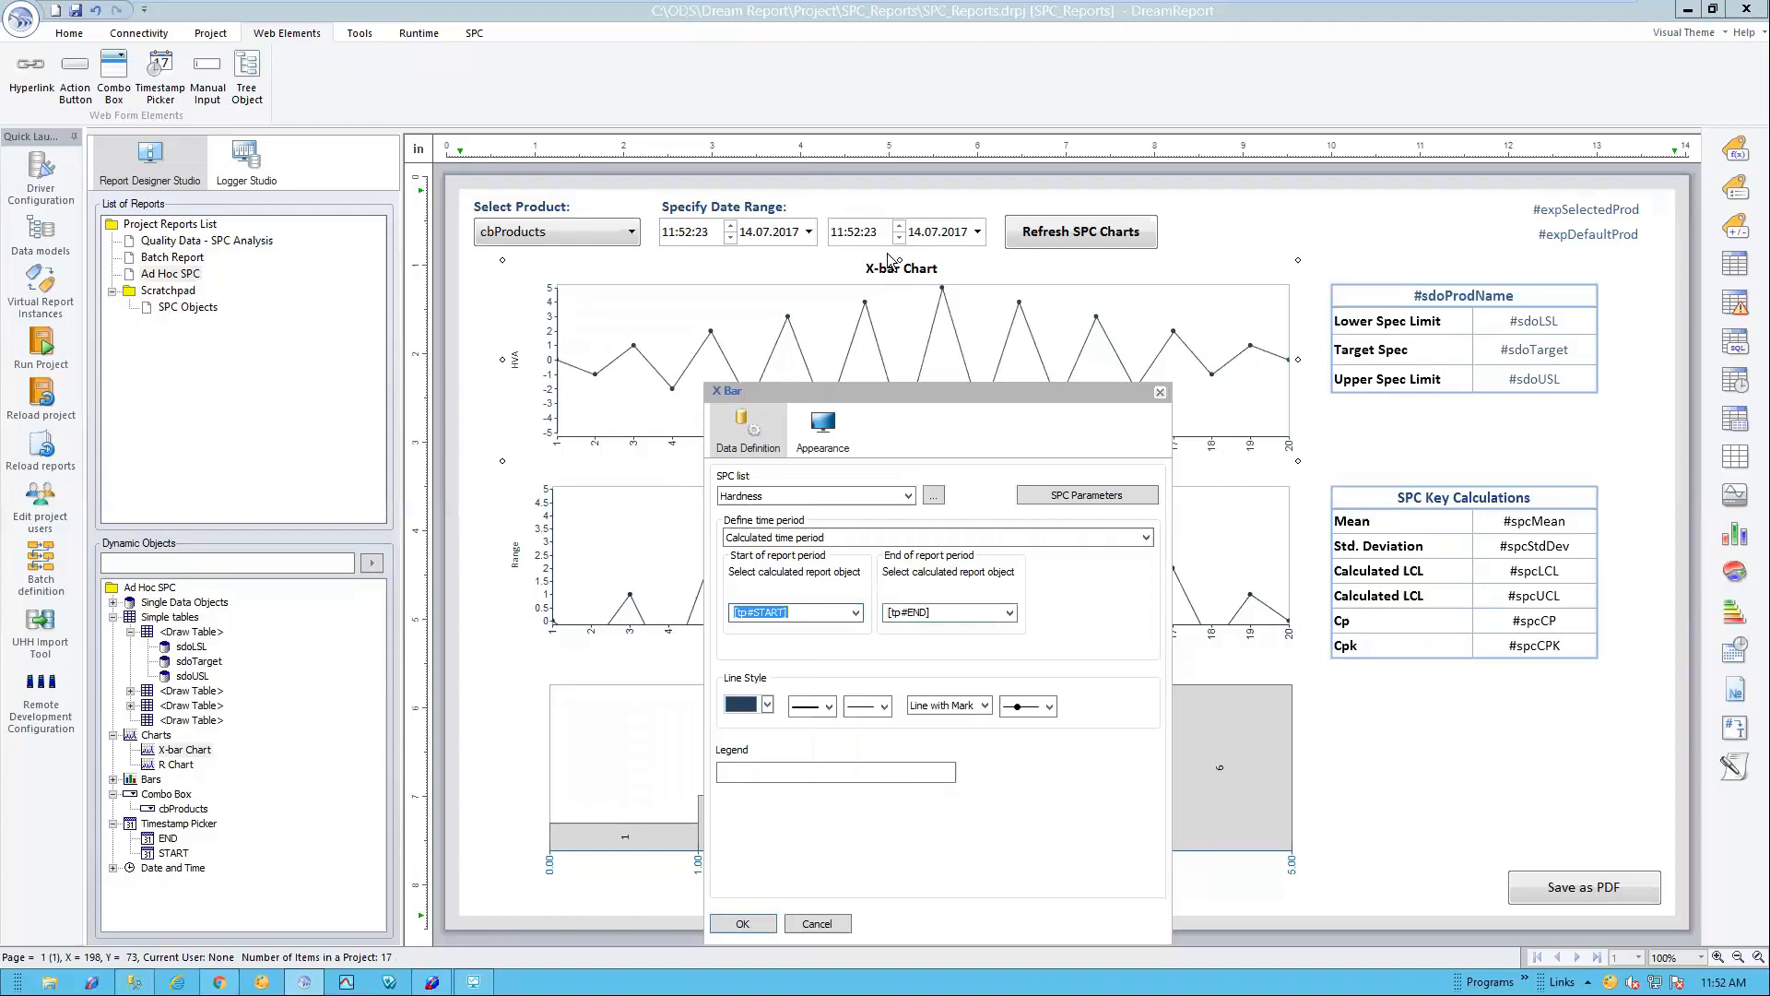
left_click(1011, 612)
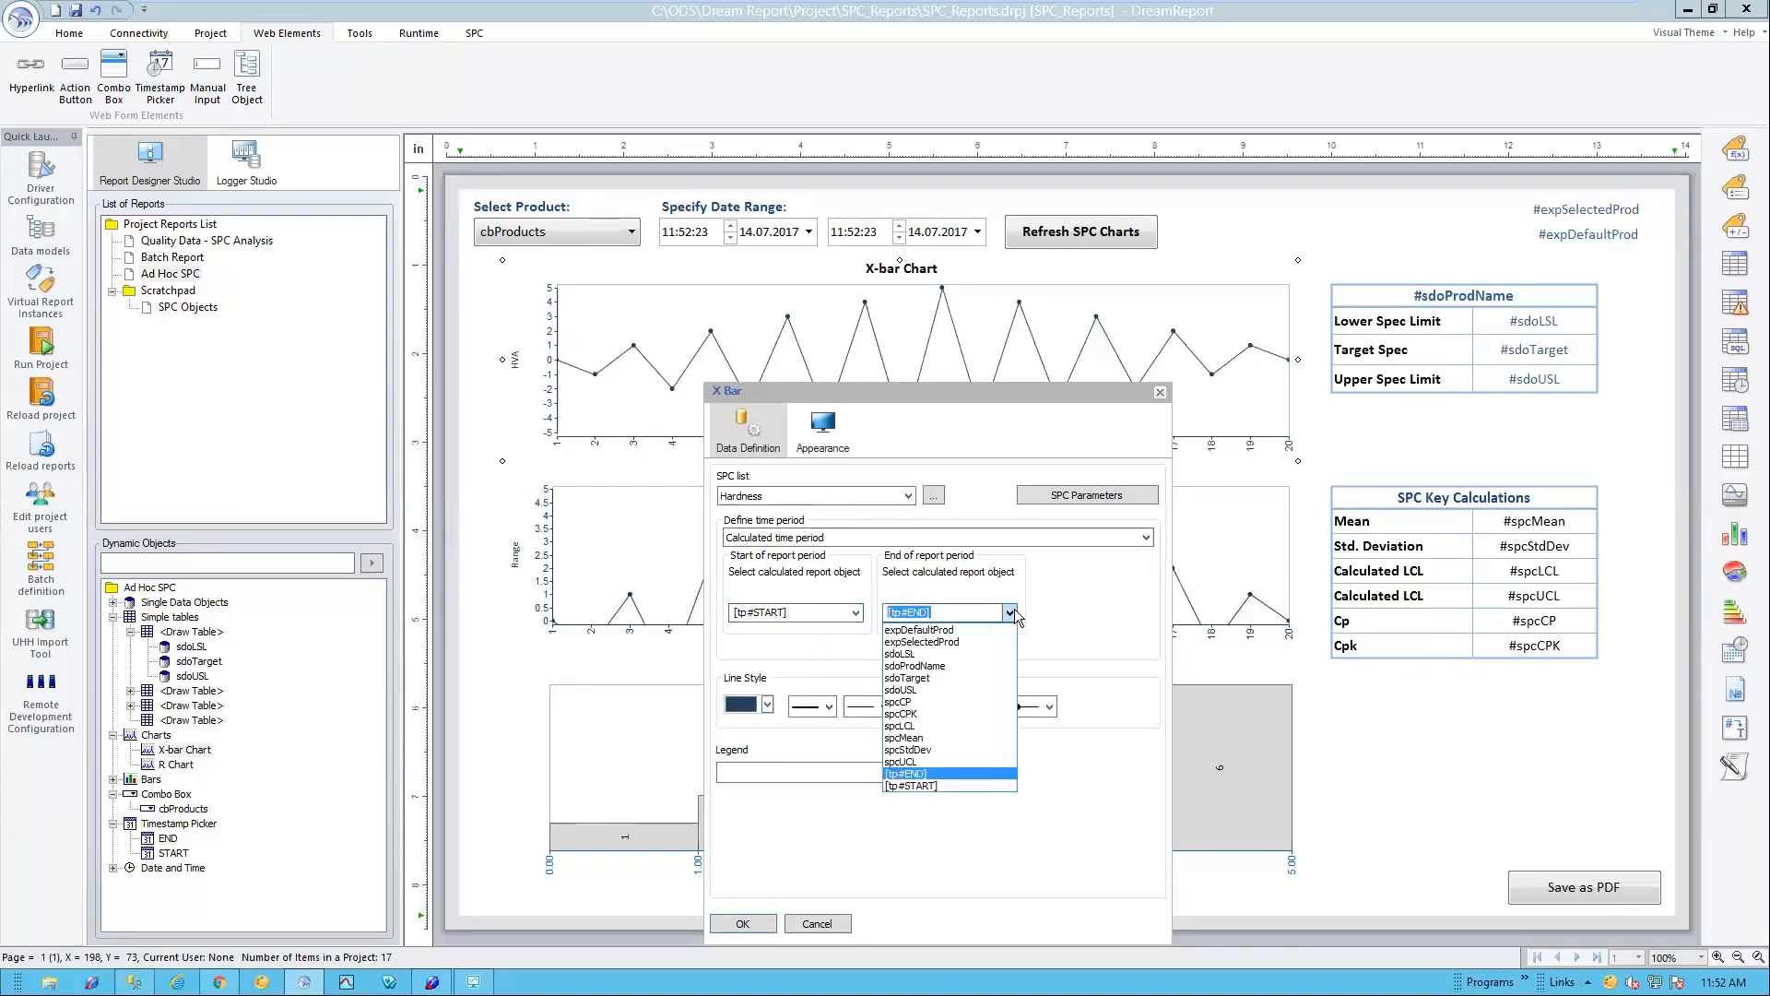
left_click(1014, 609)
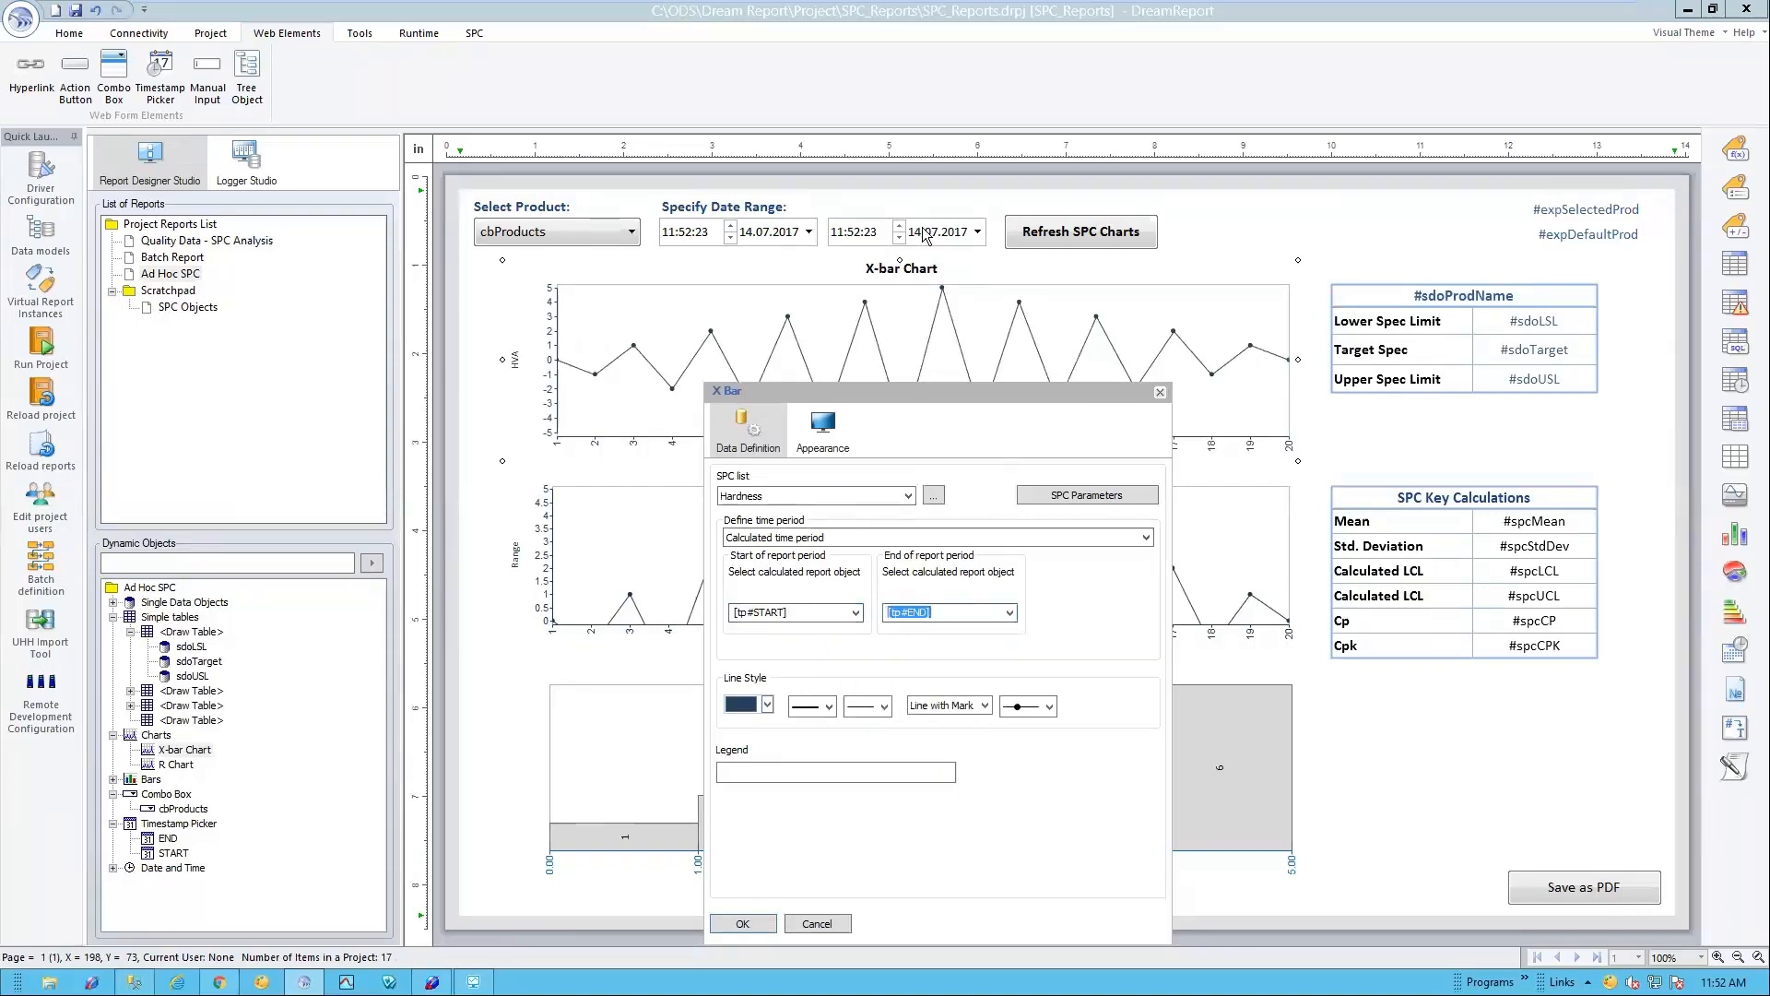
left_click(815, 924)
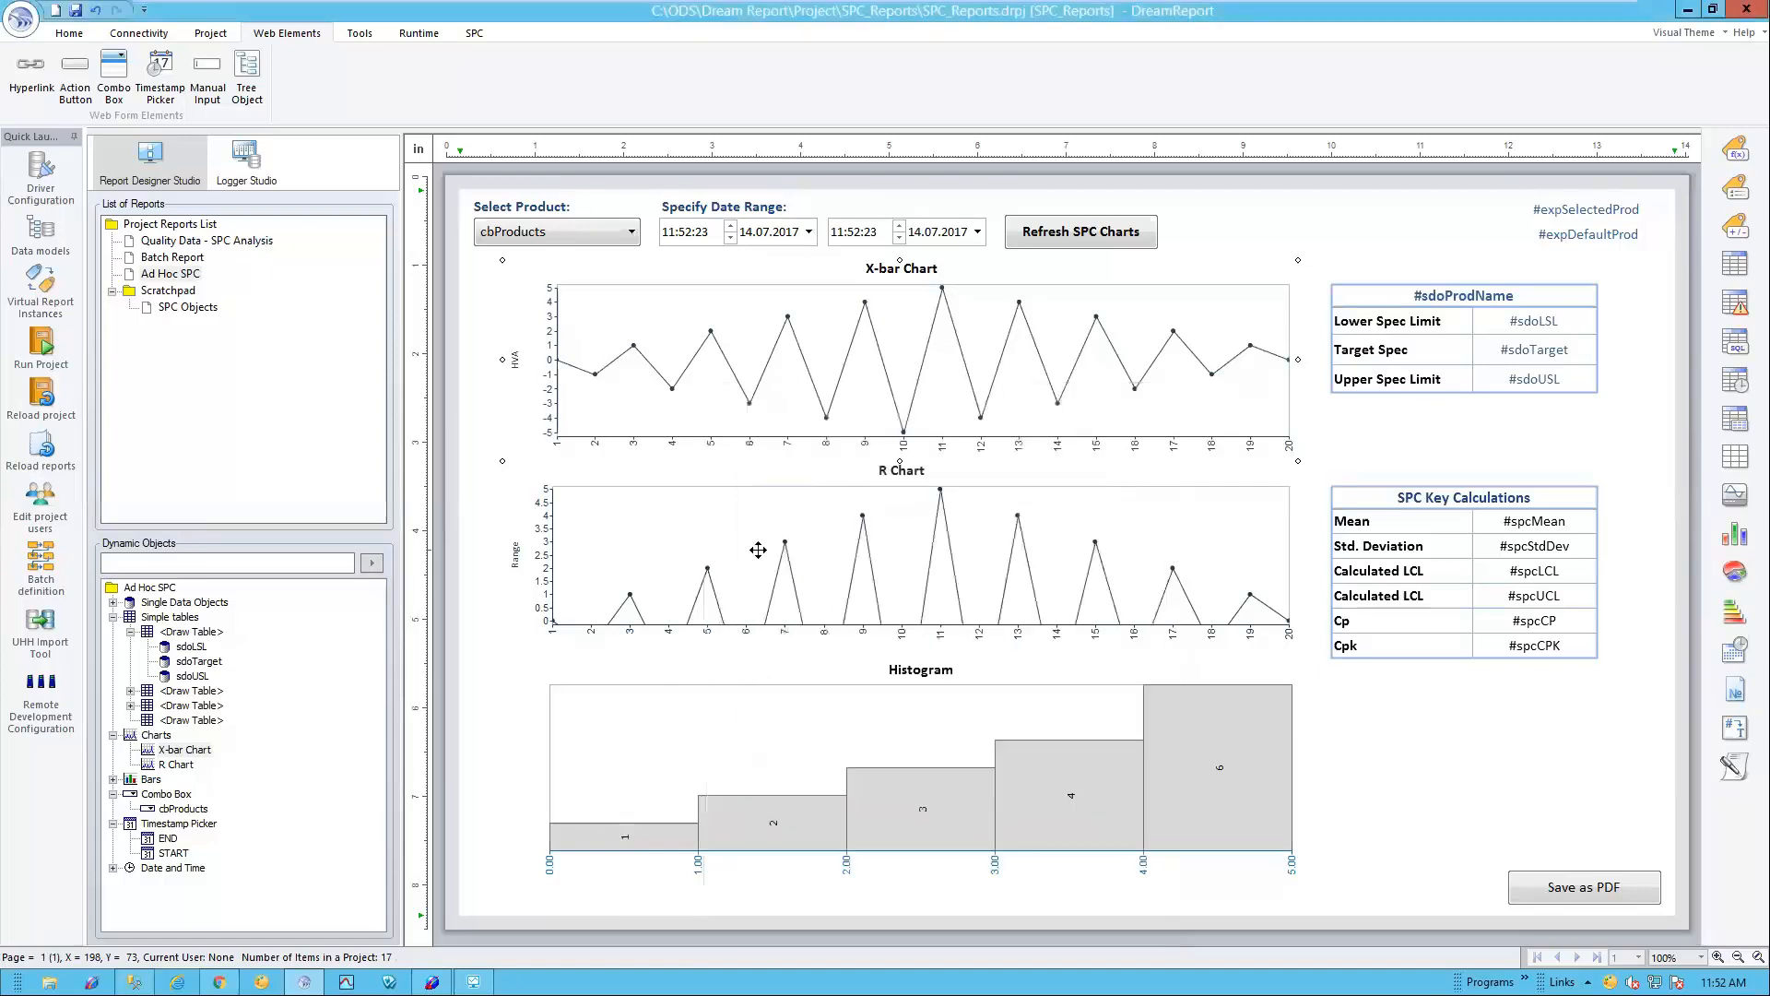
Step: Inspect the statistical function and SPC selection of spcCPK in the SPC Key Calculations table, and close its definition without saving
left_click(889, 748)
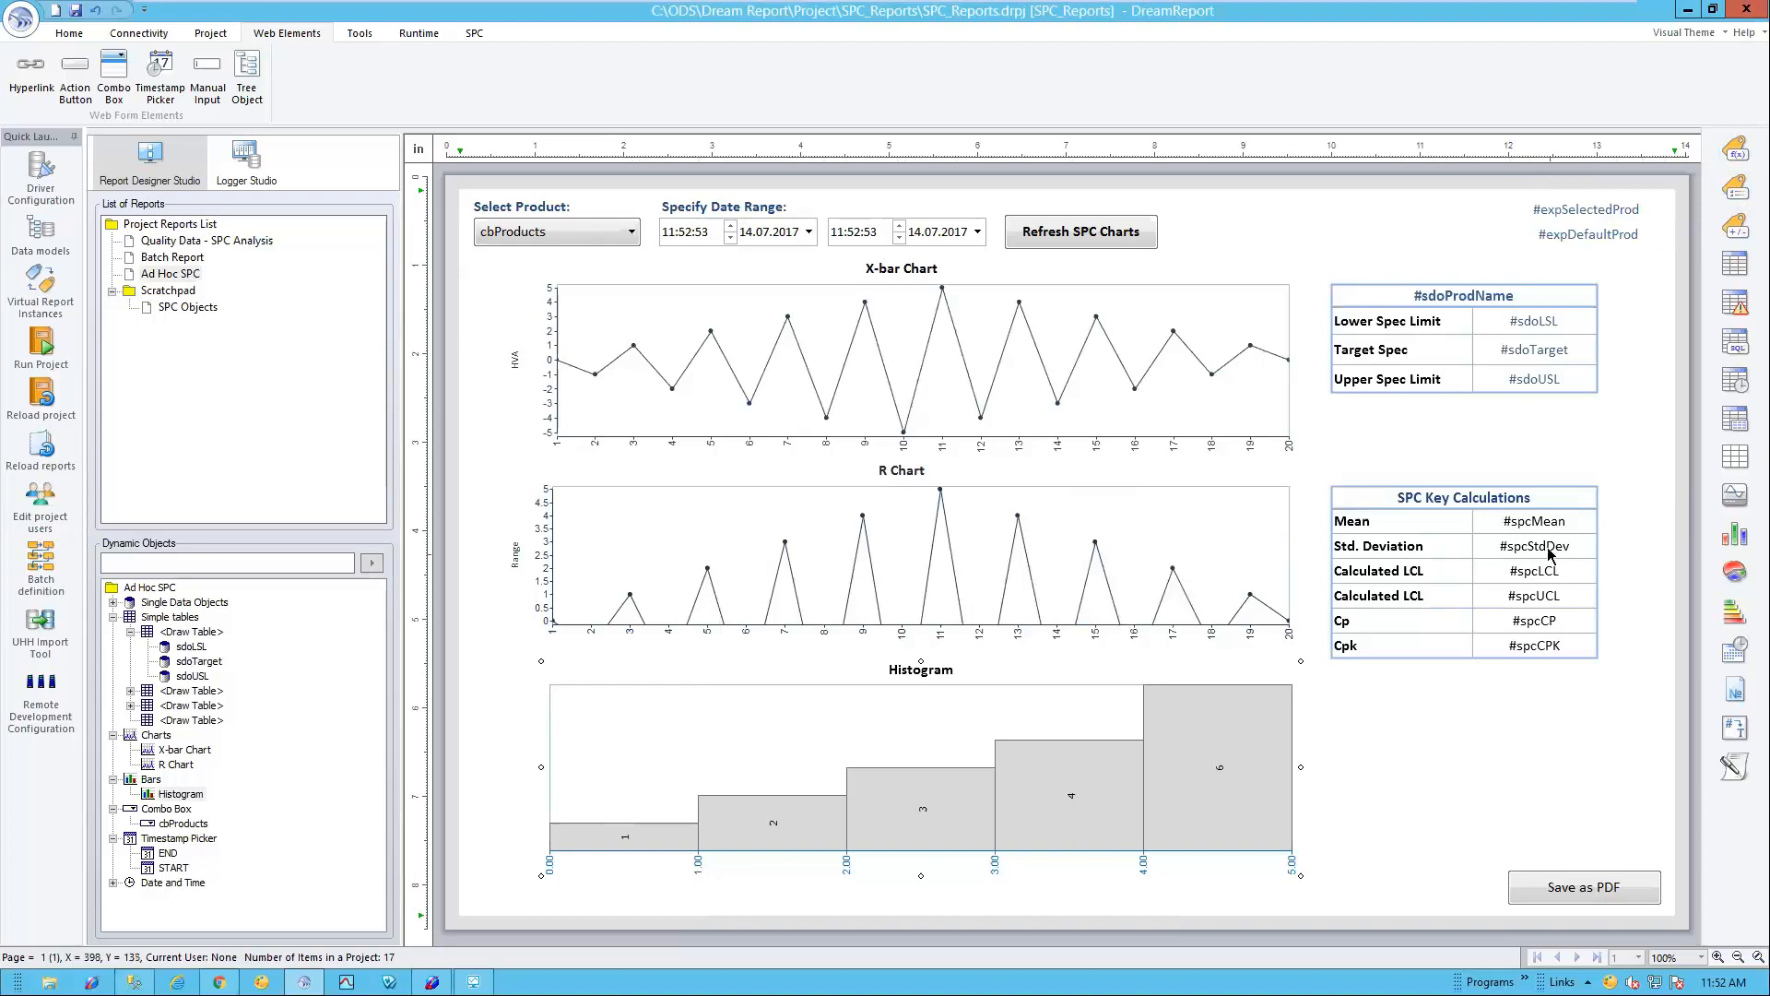
left_click(1535, 647)
double_click(1535, 647)
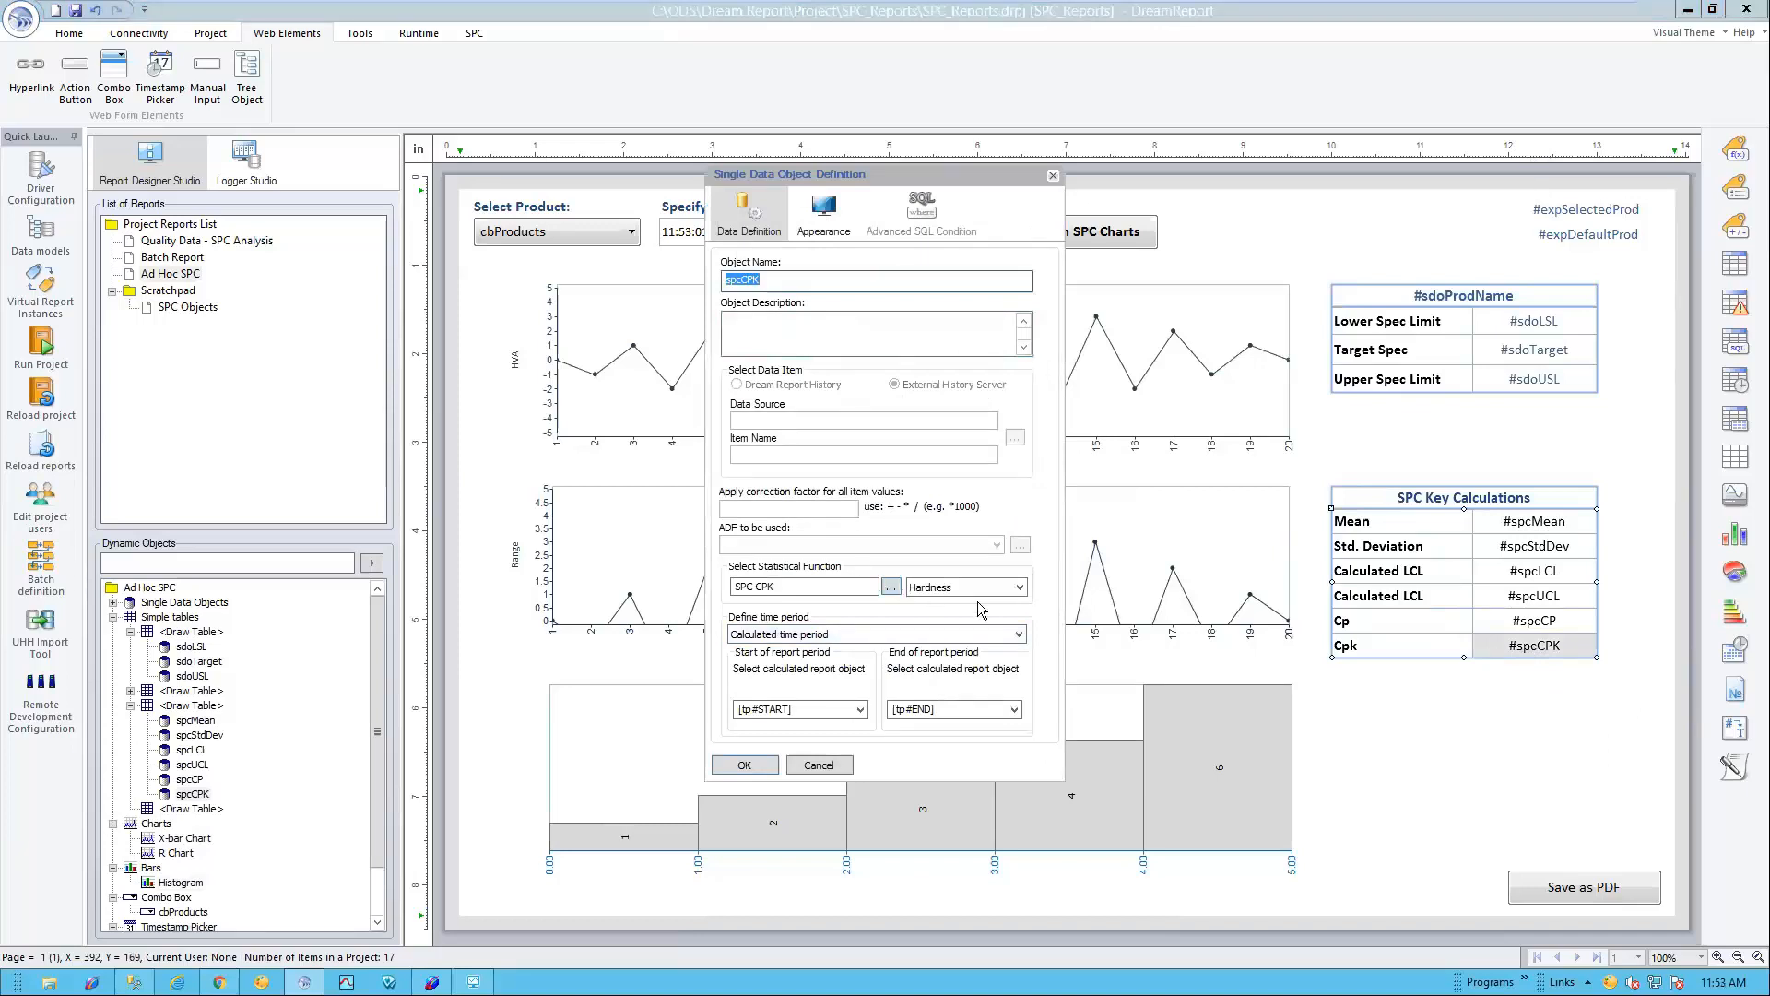
left_click(891, 587)
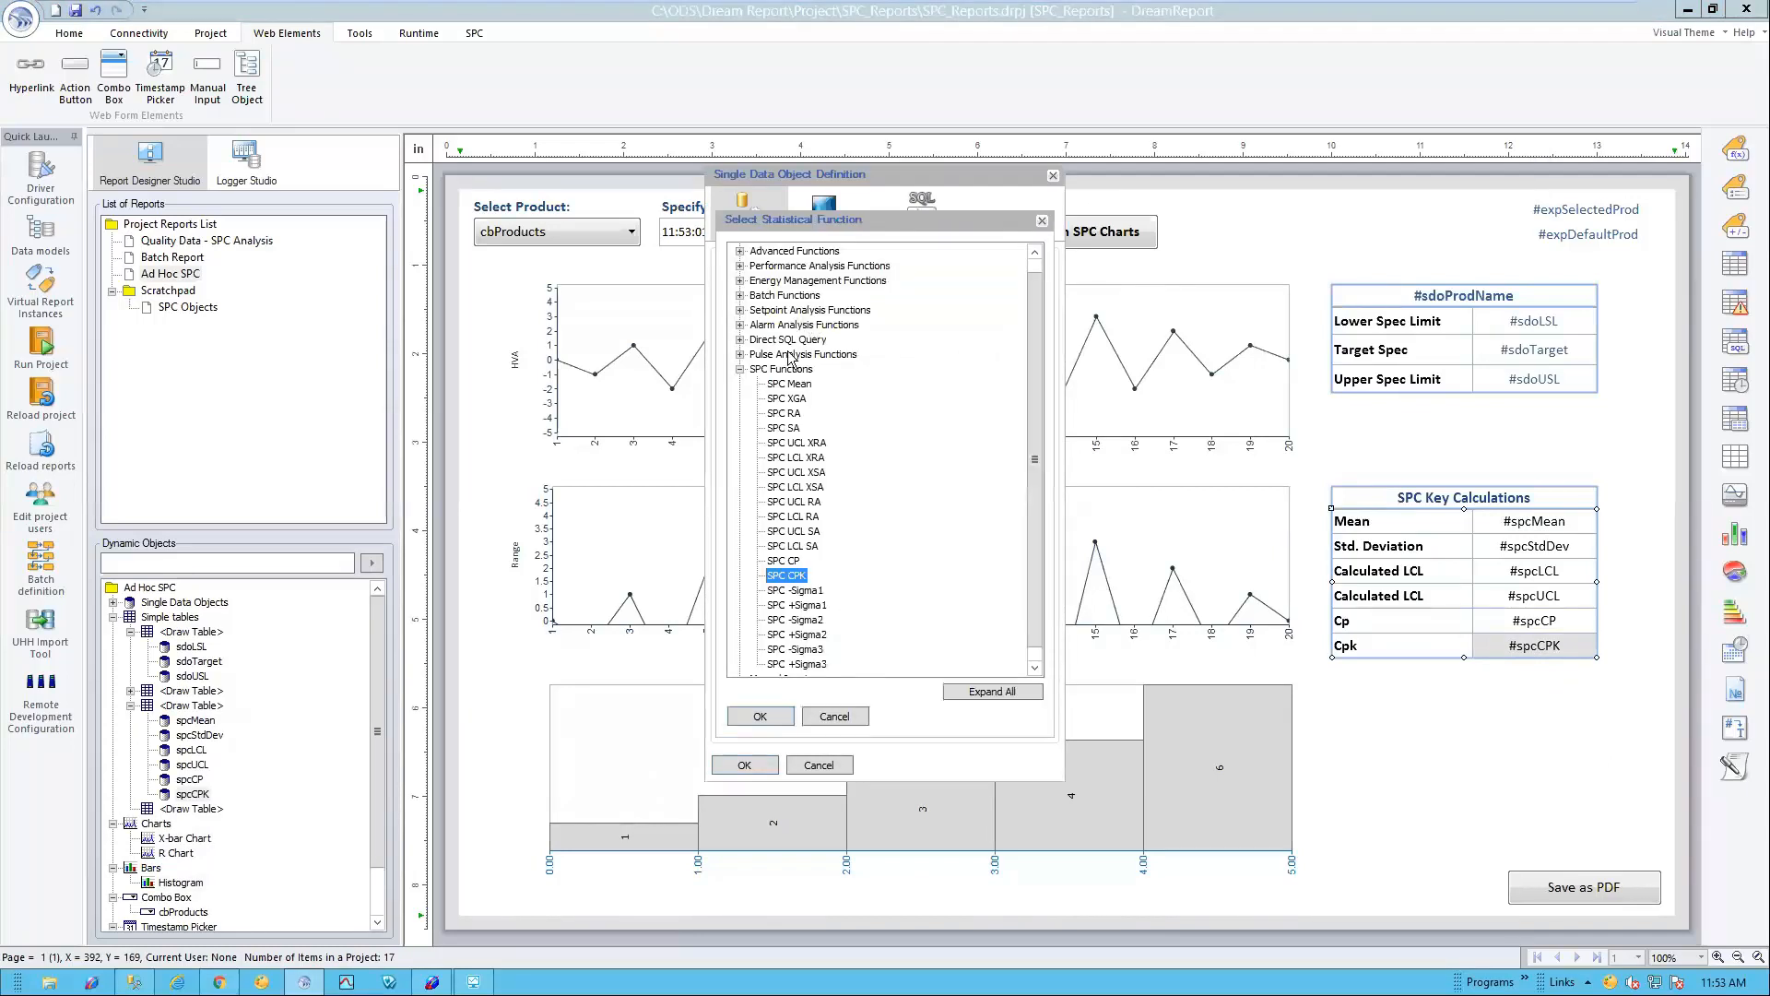
double_click(796, 576)
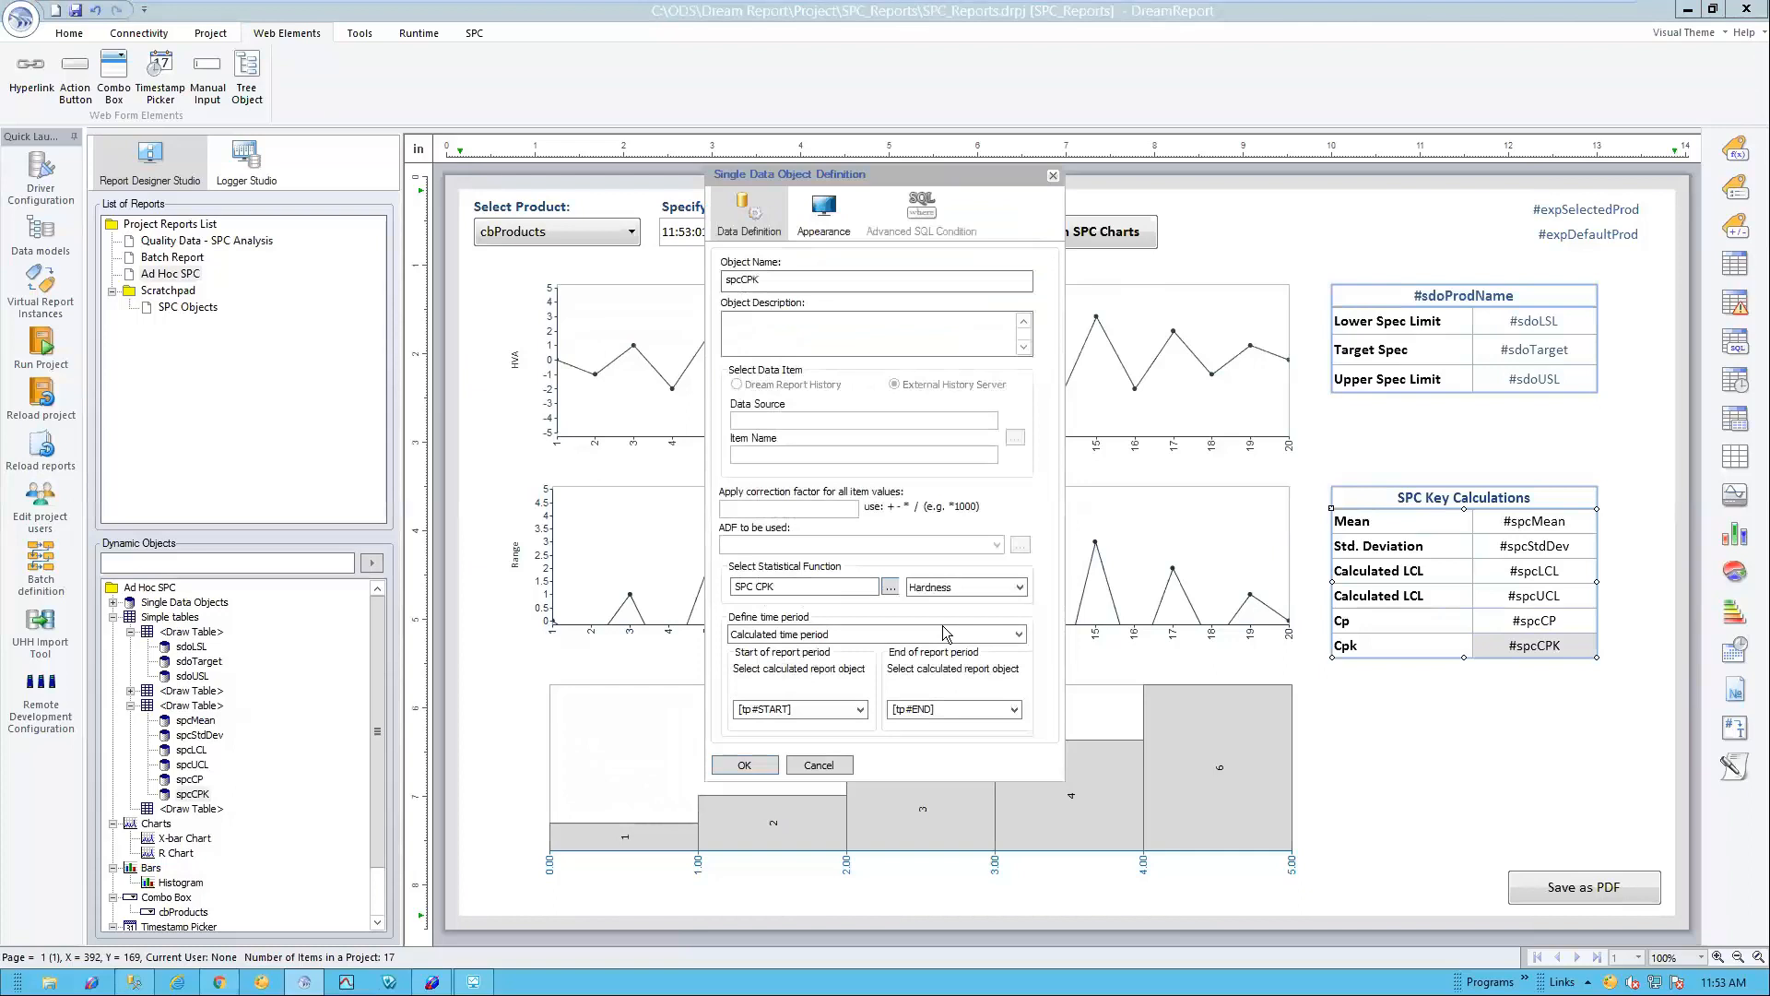
left_click(1020, 589)
left_click(1020, 588)
left_click(819, 766)
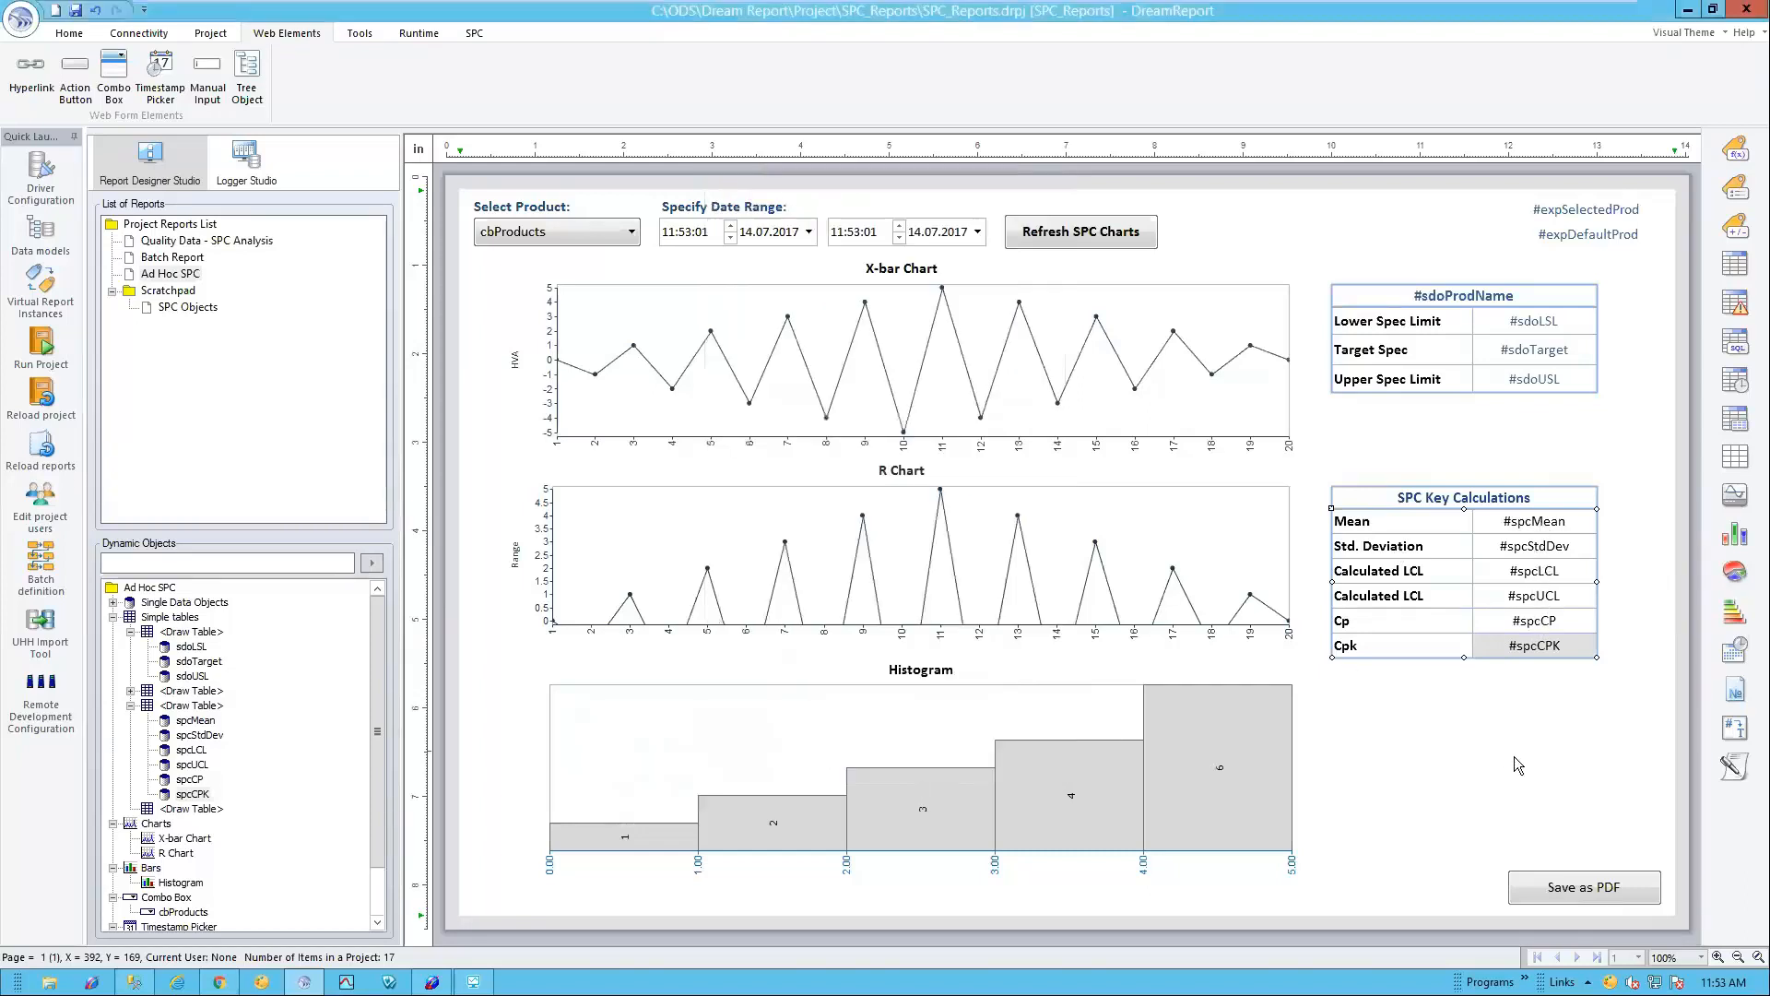
Step: Inspect the Save as PDF button's action configuration and close it
double_click(1549, 891)
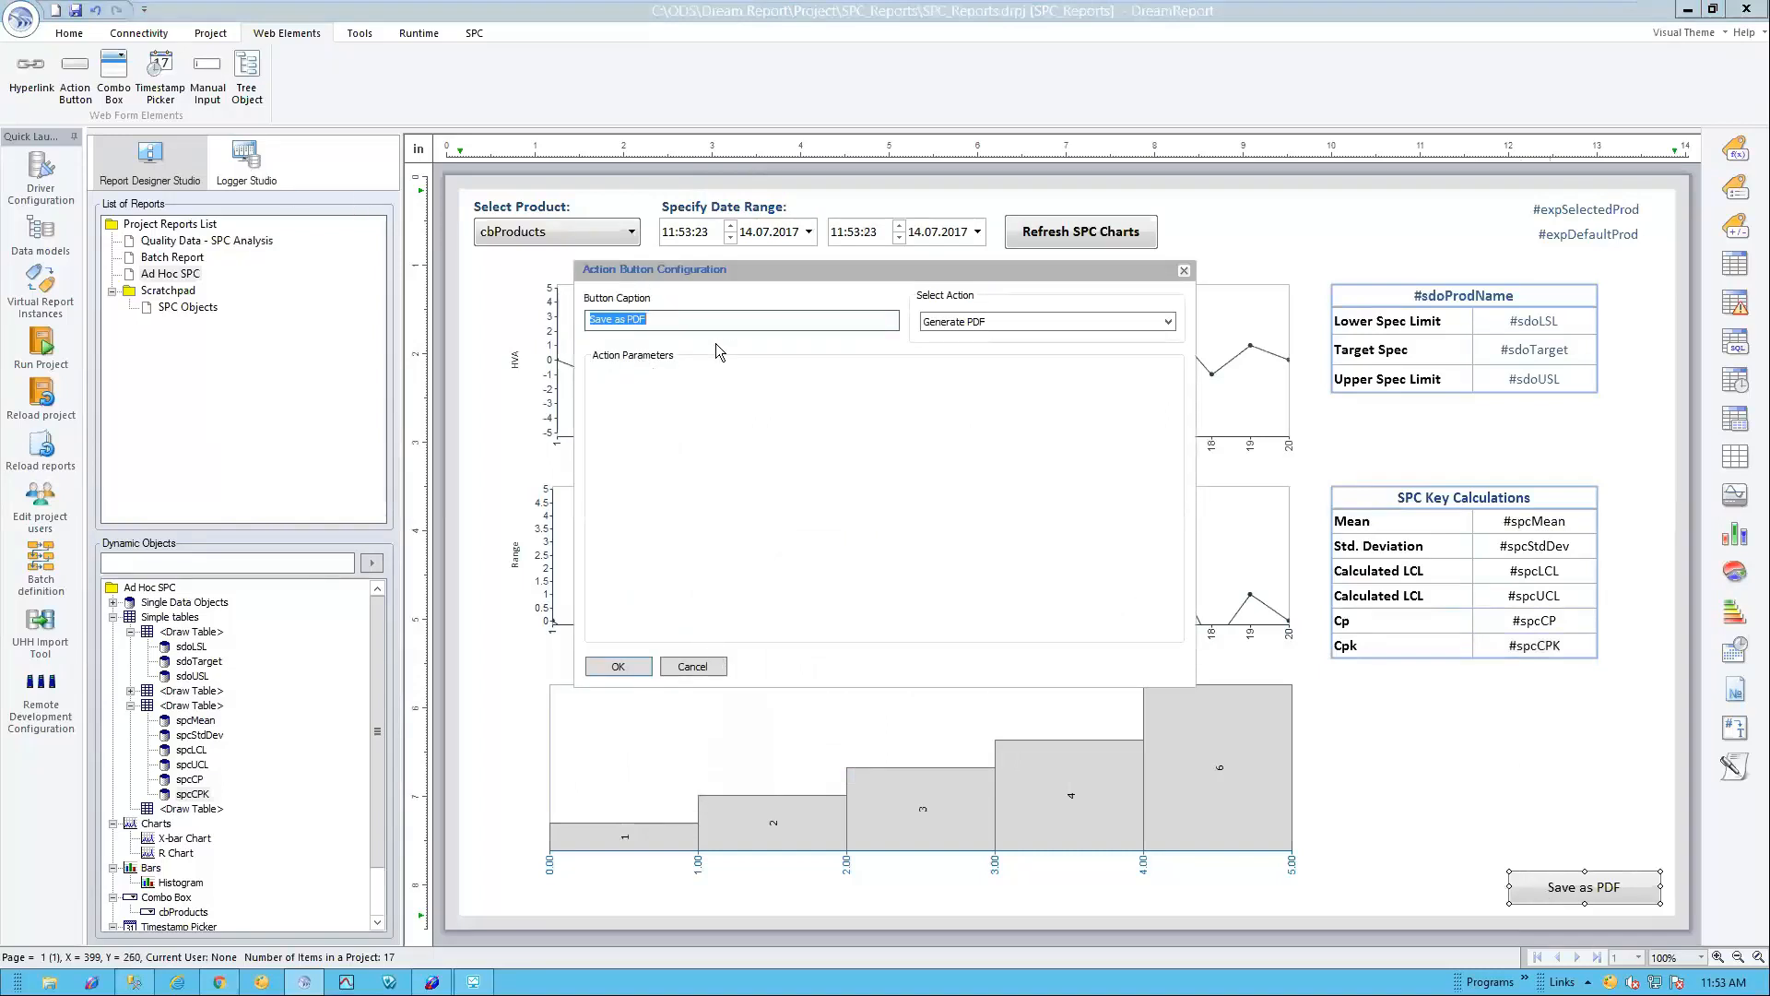
left_click(618, 668)
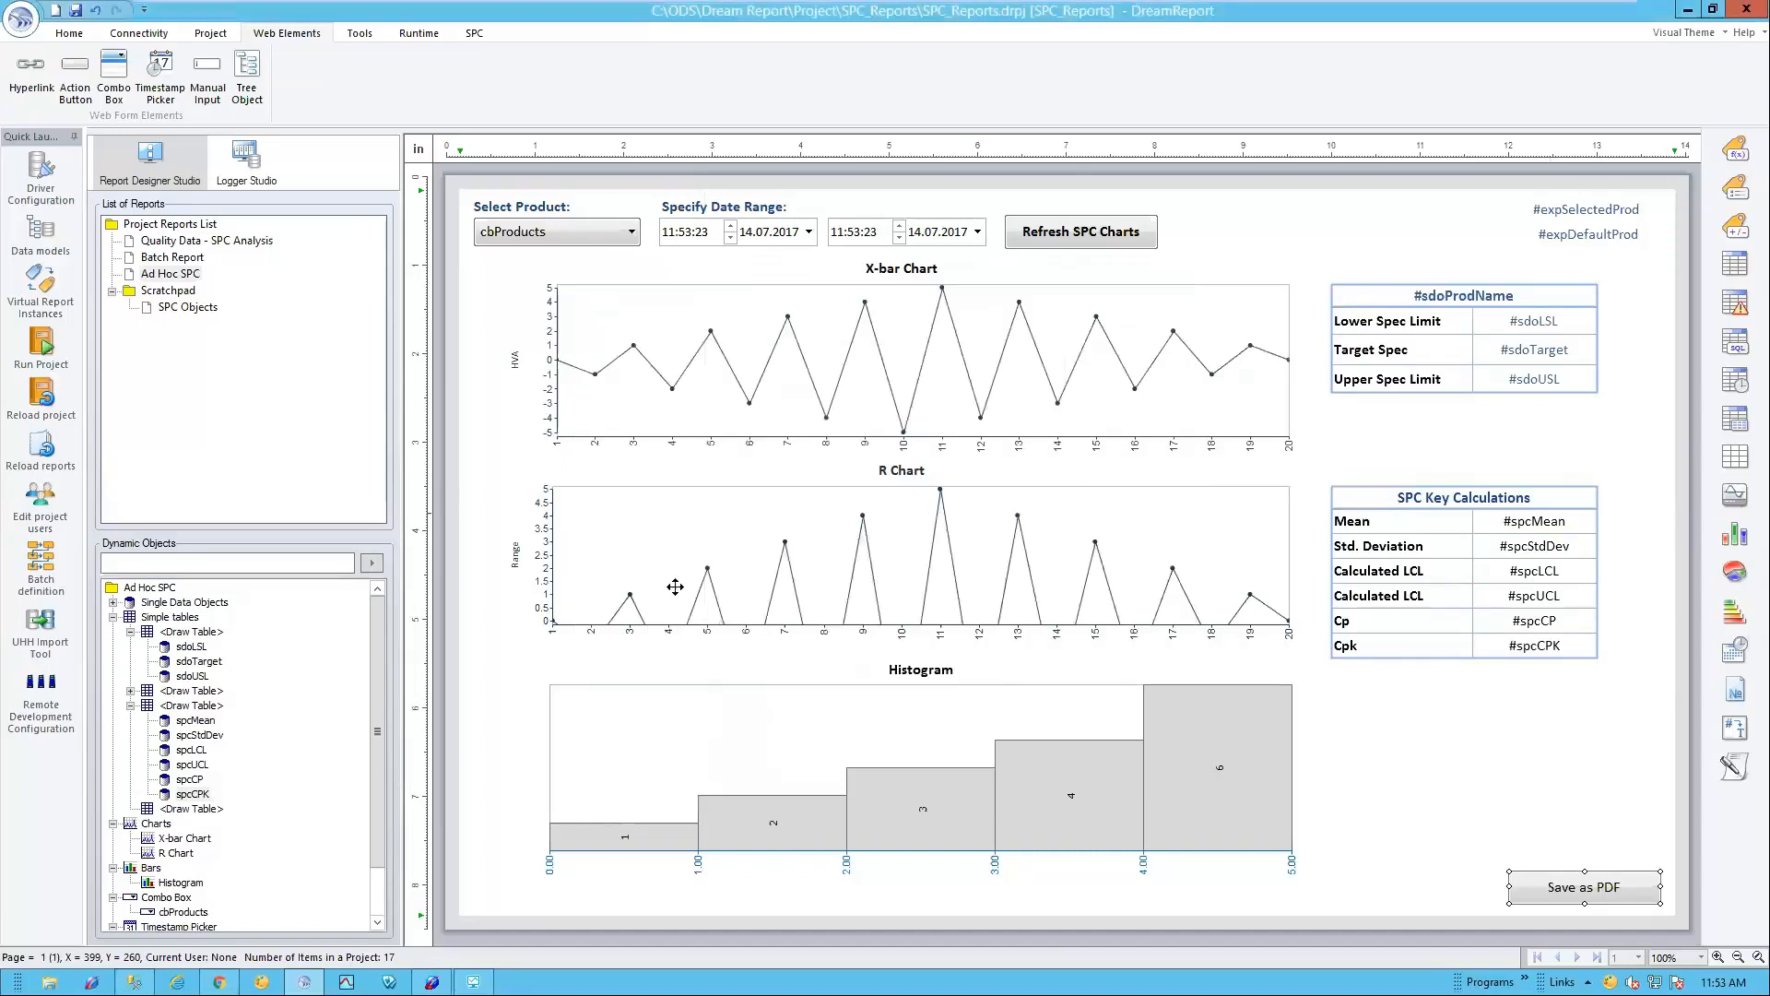
key("alt+Tab")
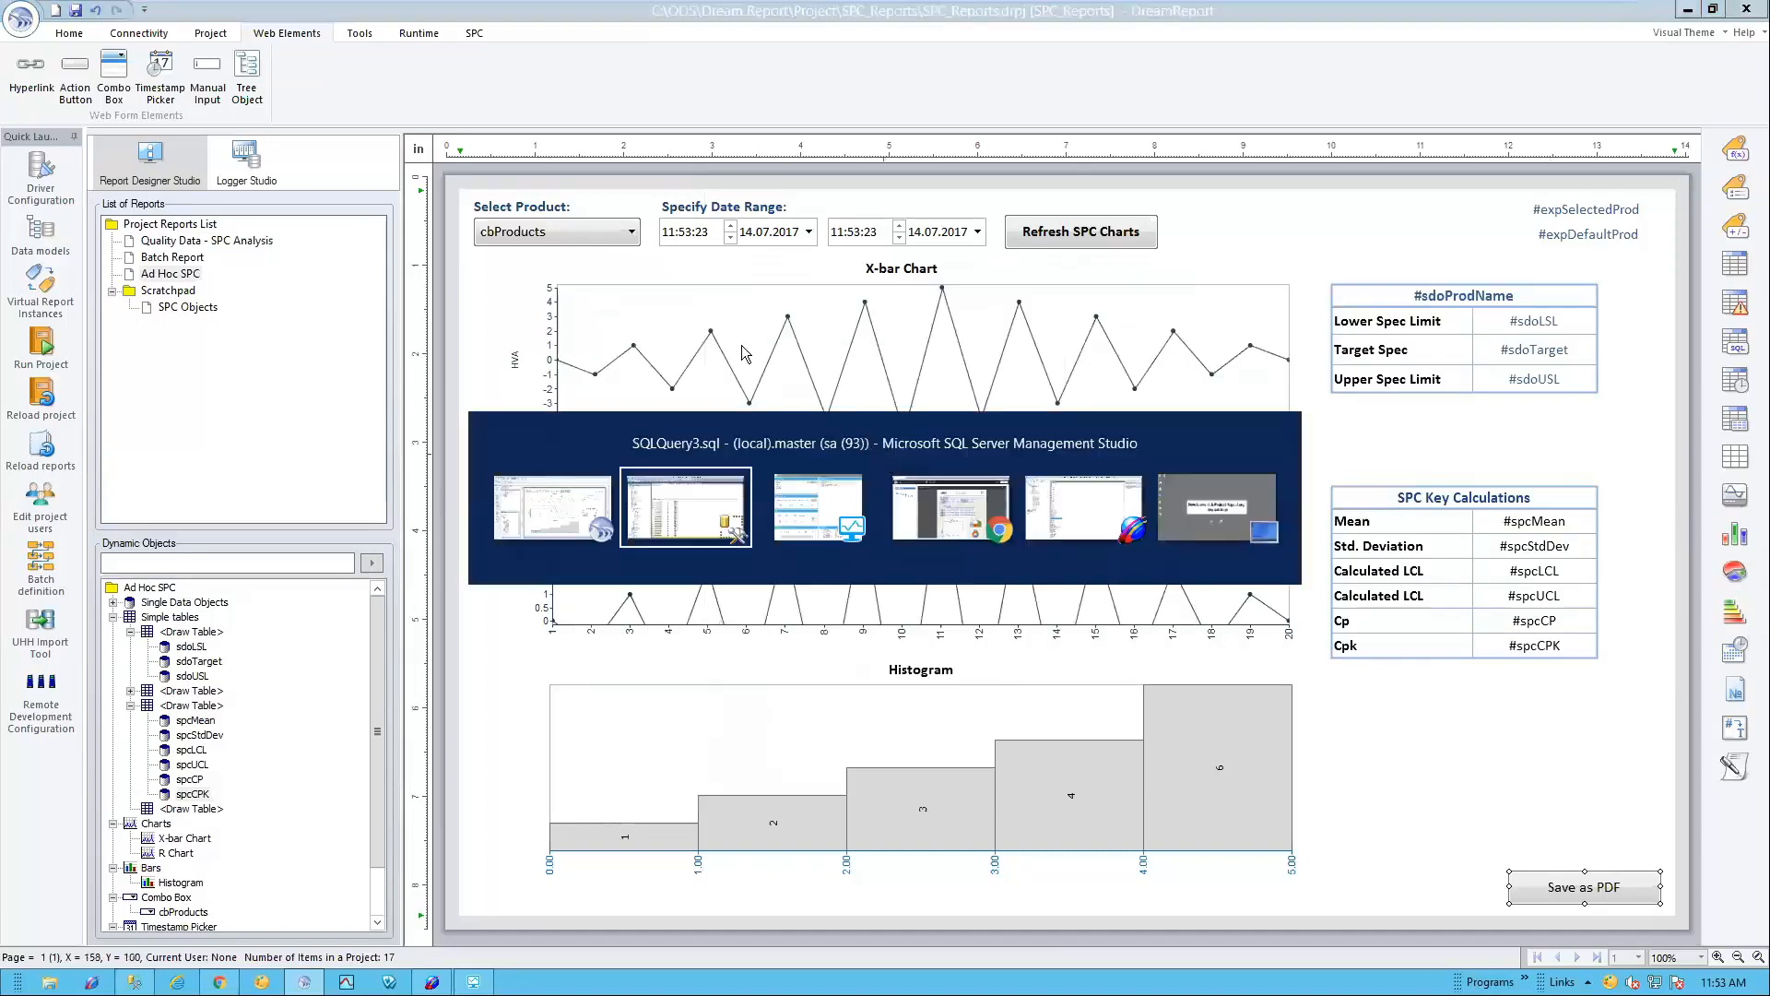
key("alt+Tab")
key("Tab")
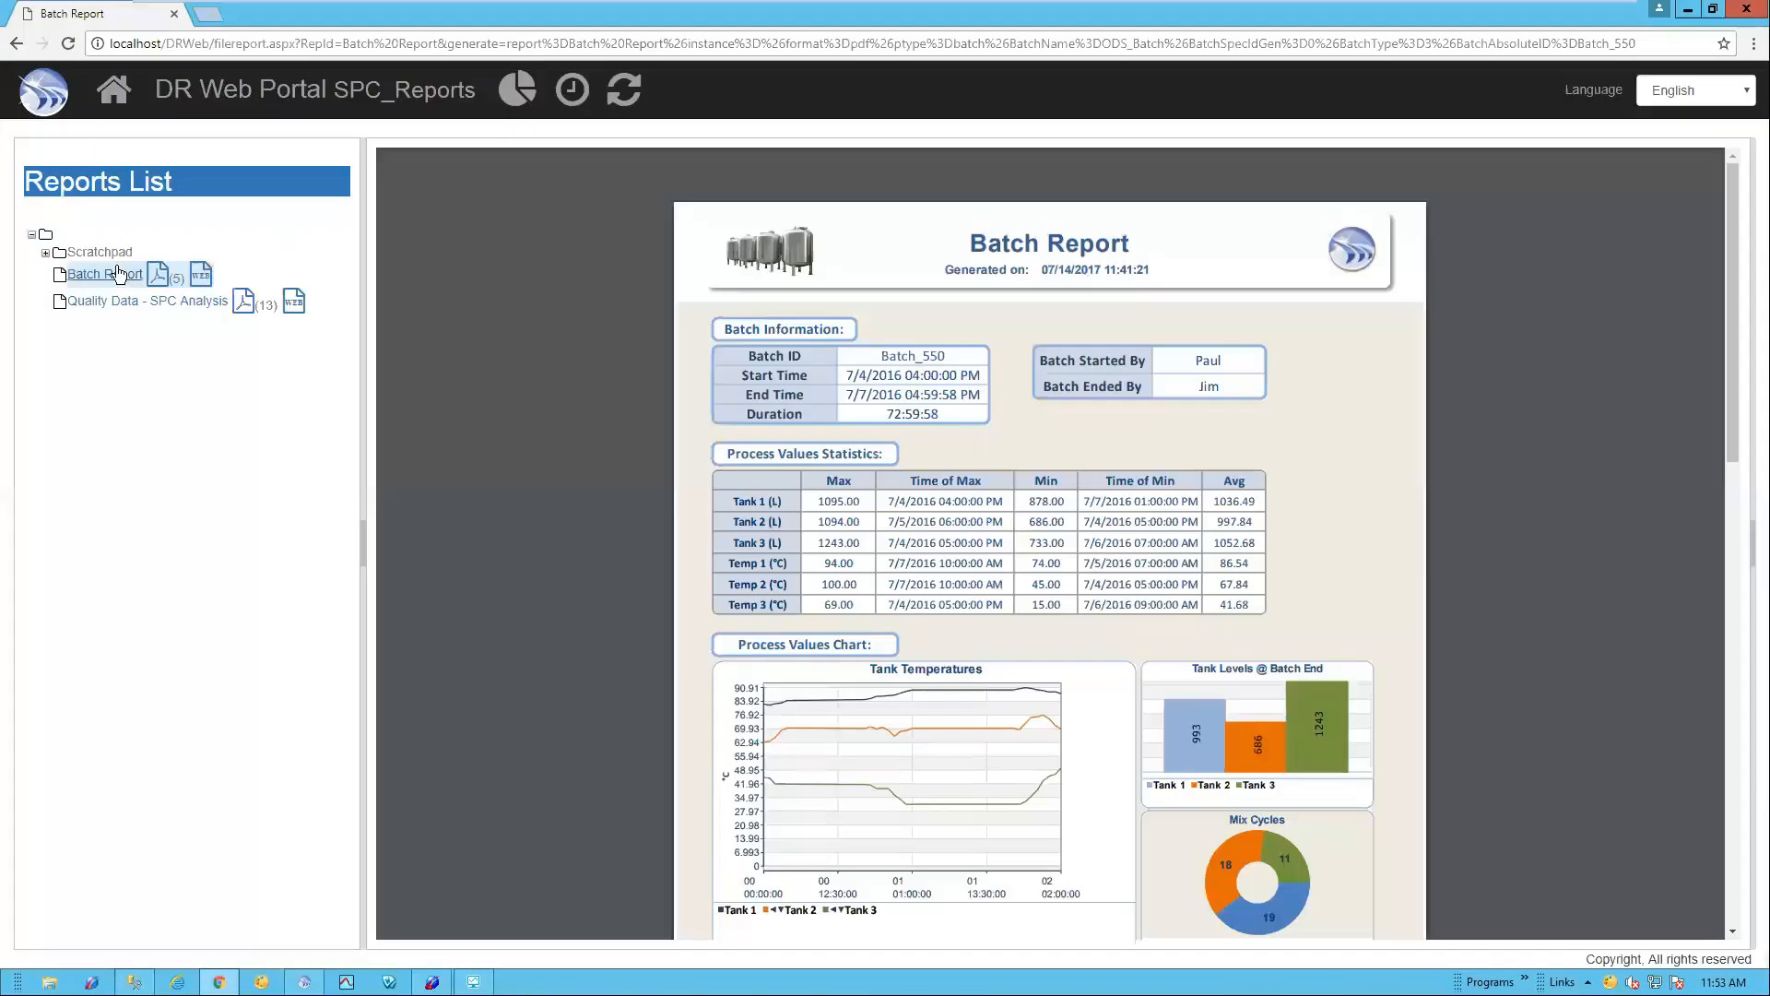
key("alt+Tab")
key("alt+Tab")
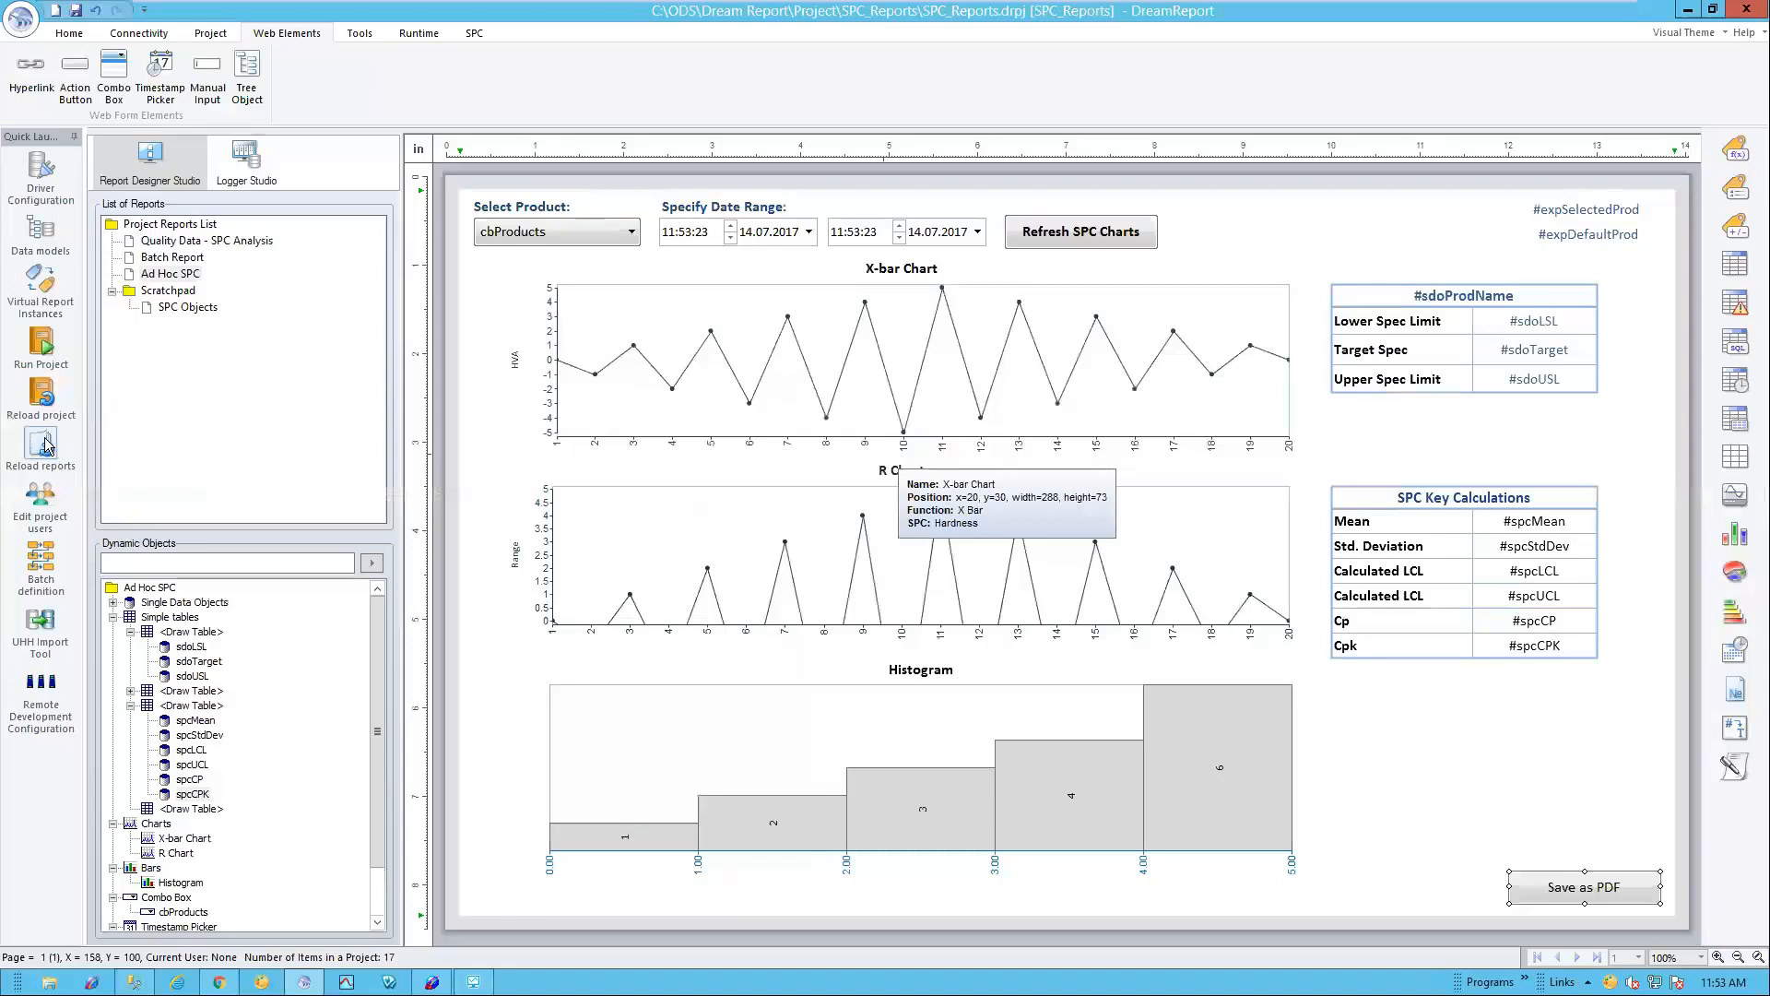
Step: Reload the project's reports into the running runtime and close the Runtime Management Console
left_click(40, 446)
left_click(853, 534)
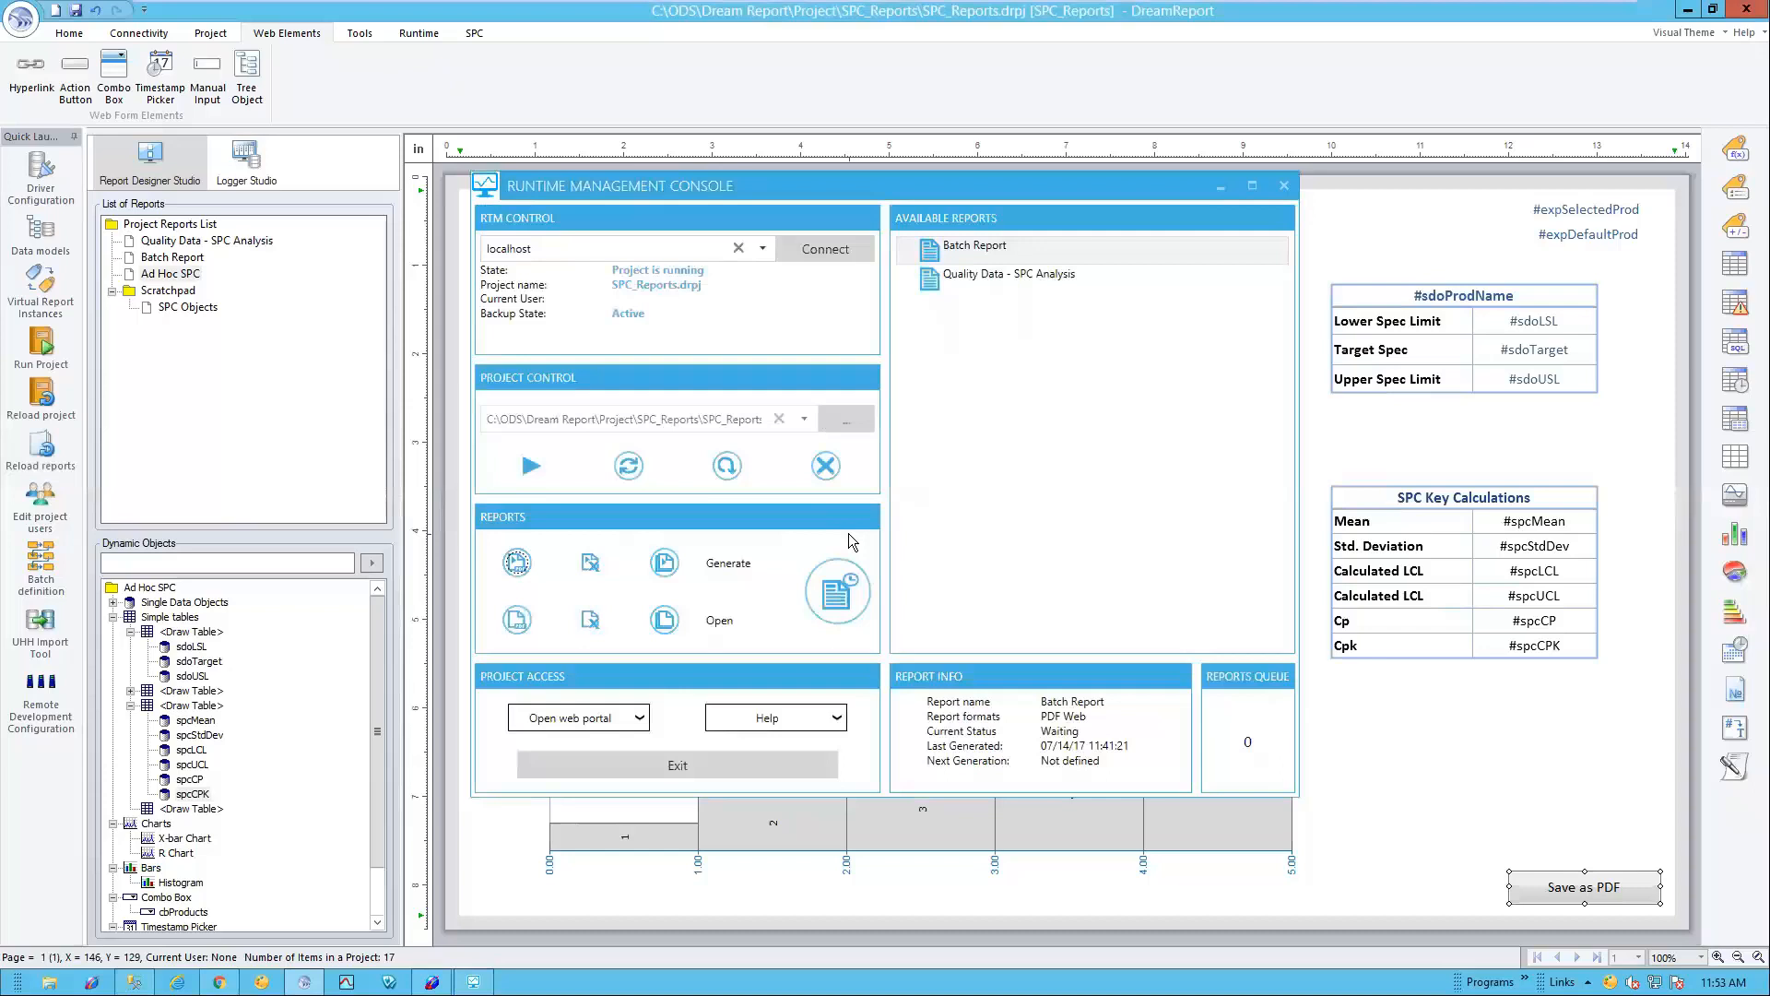
left_click(1283, 185)
Step: Switch to the DR Web Portal in Chrome and open the Ad Hoc SPC report in its web format
key("alt+Tab")
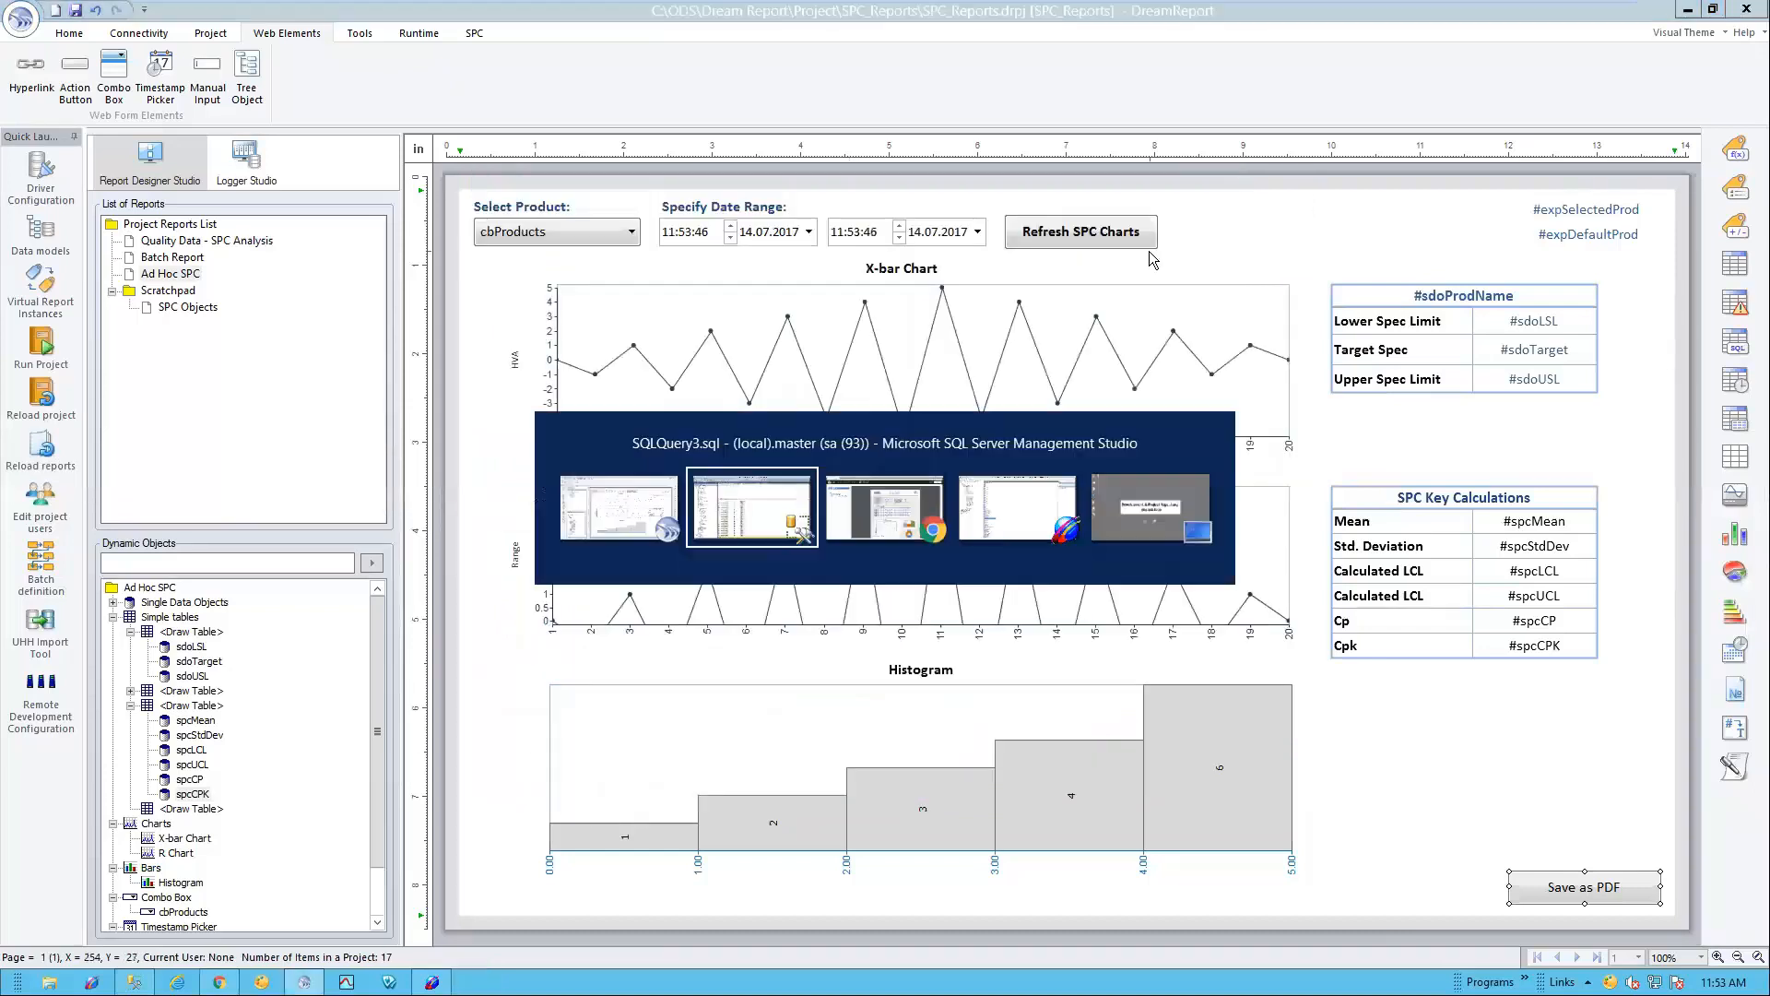
key("alt+Tab")
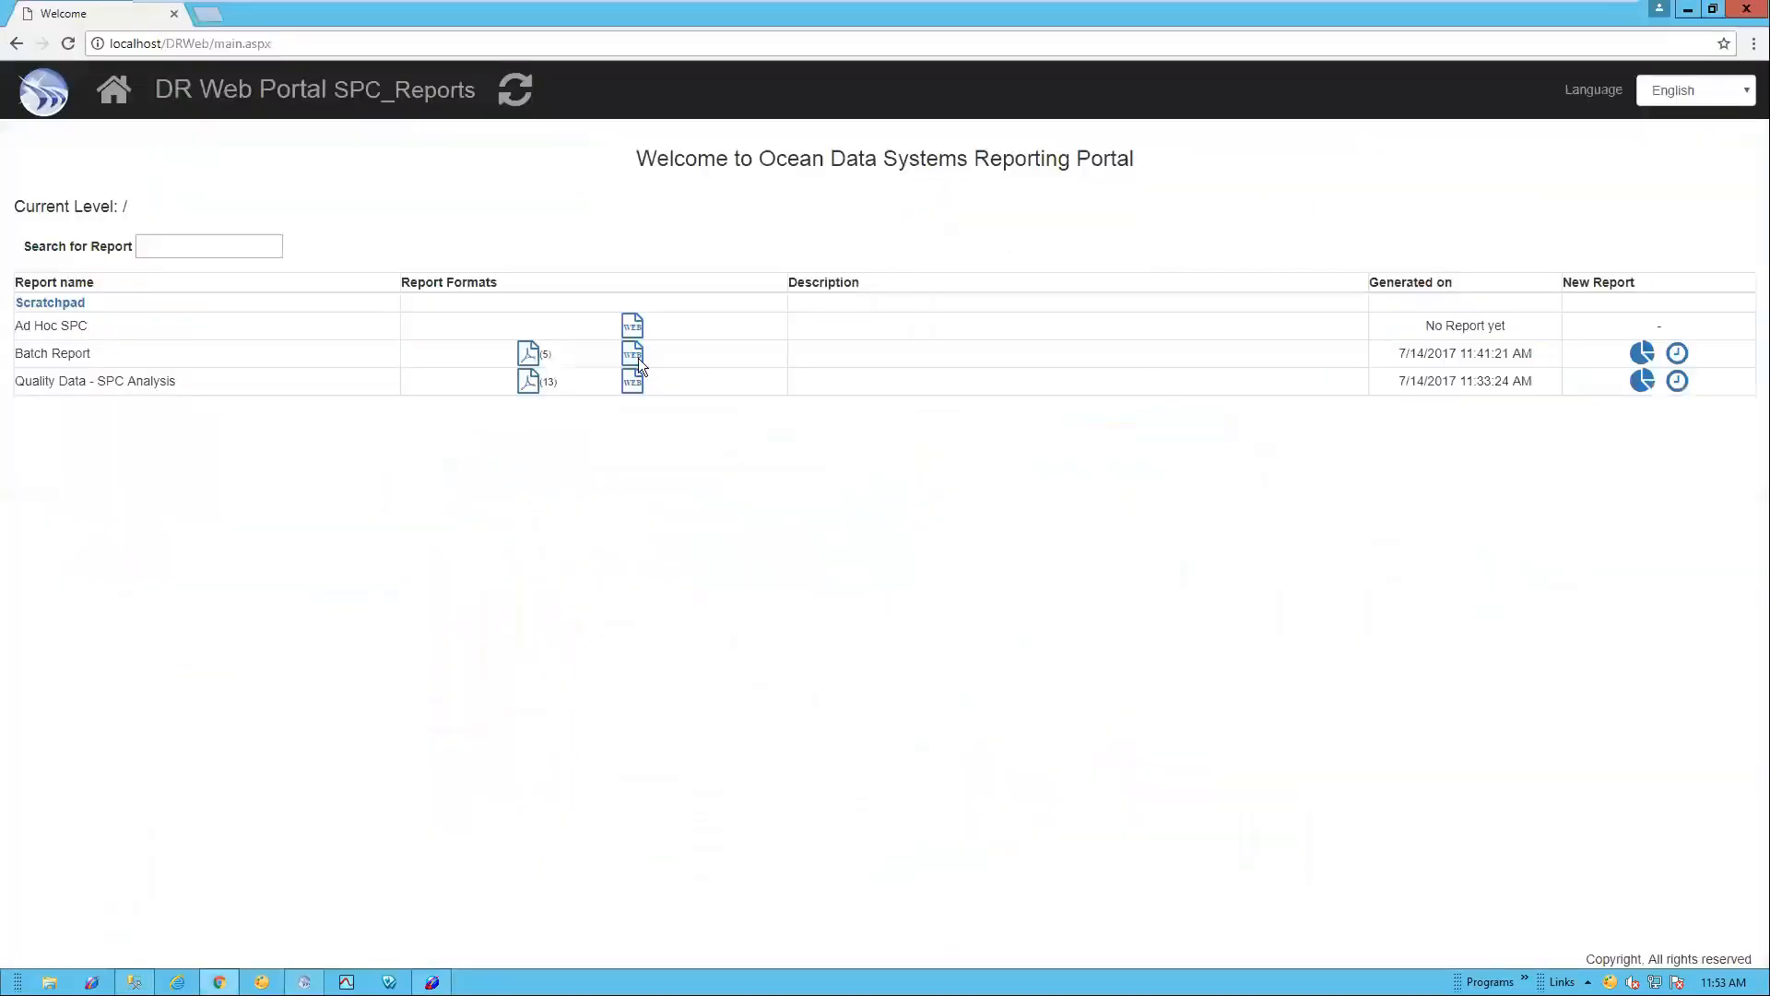
left_click(633, 330)
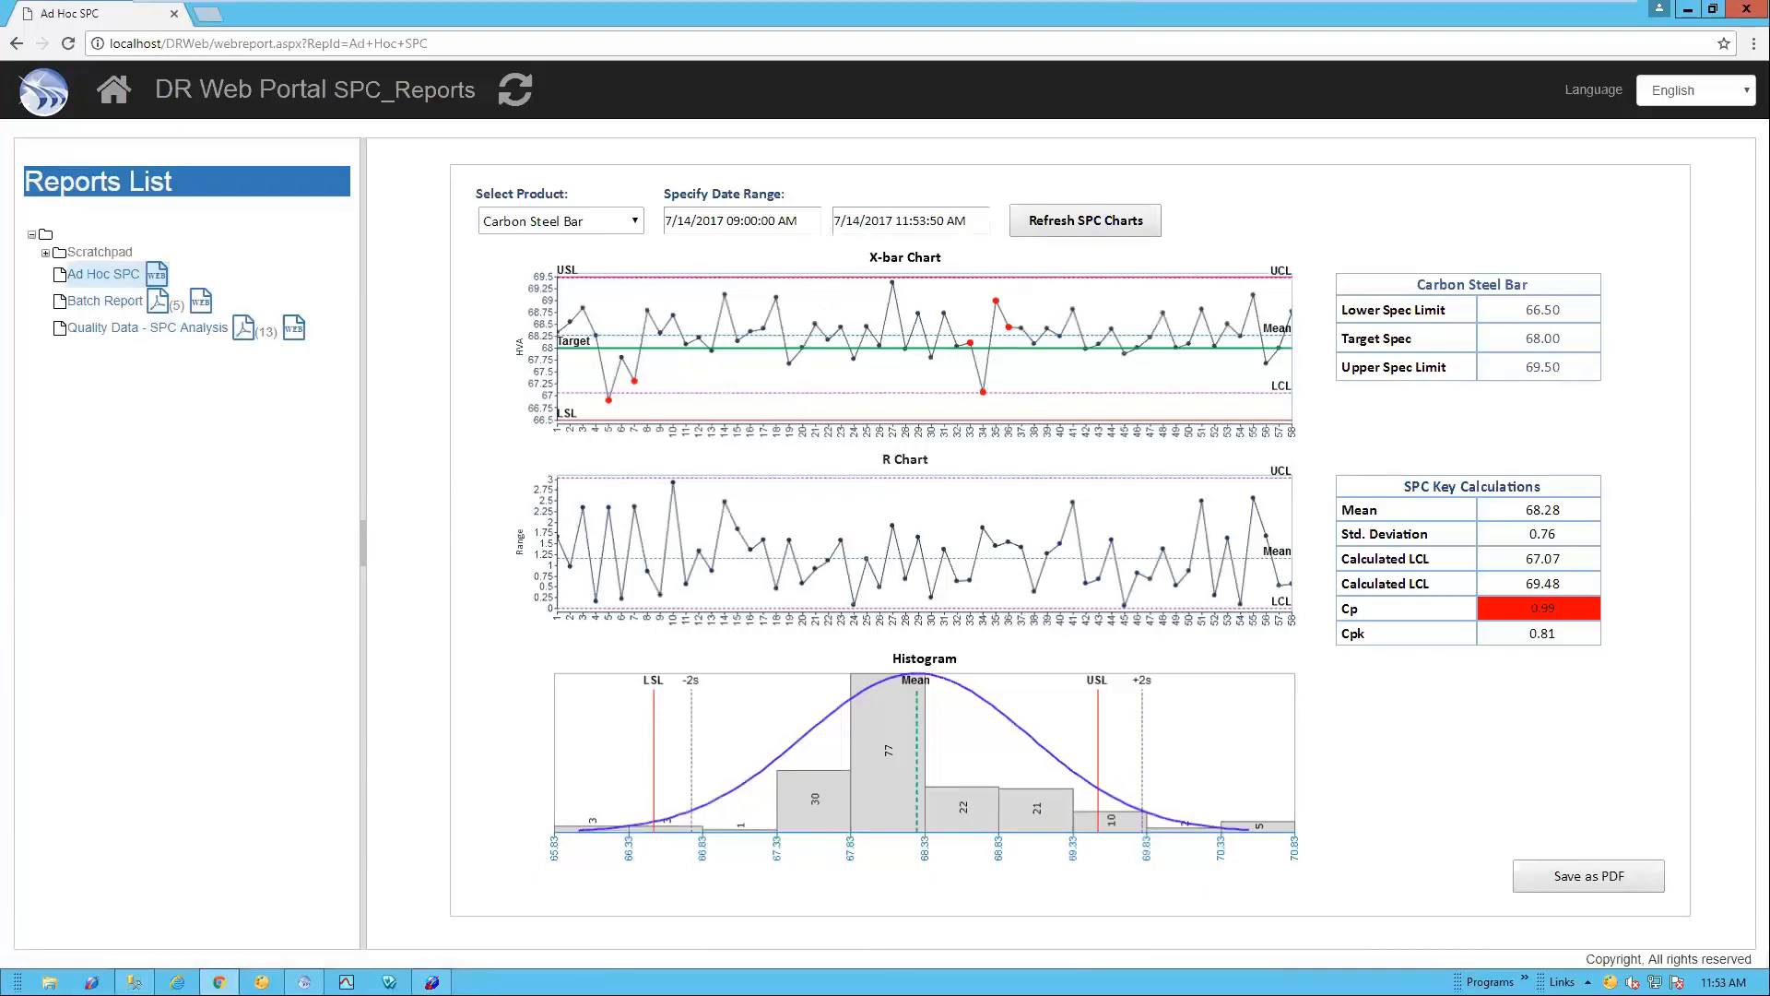
Step: Select Raw Iron Bar as the product and set the date range's start to 7/12/2017 12:00:00 AM
left_click(634, 221)
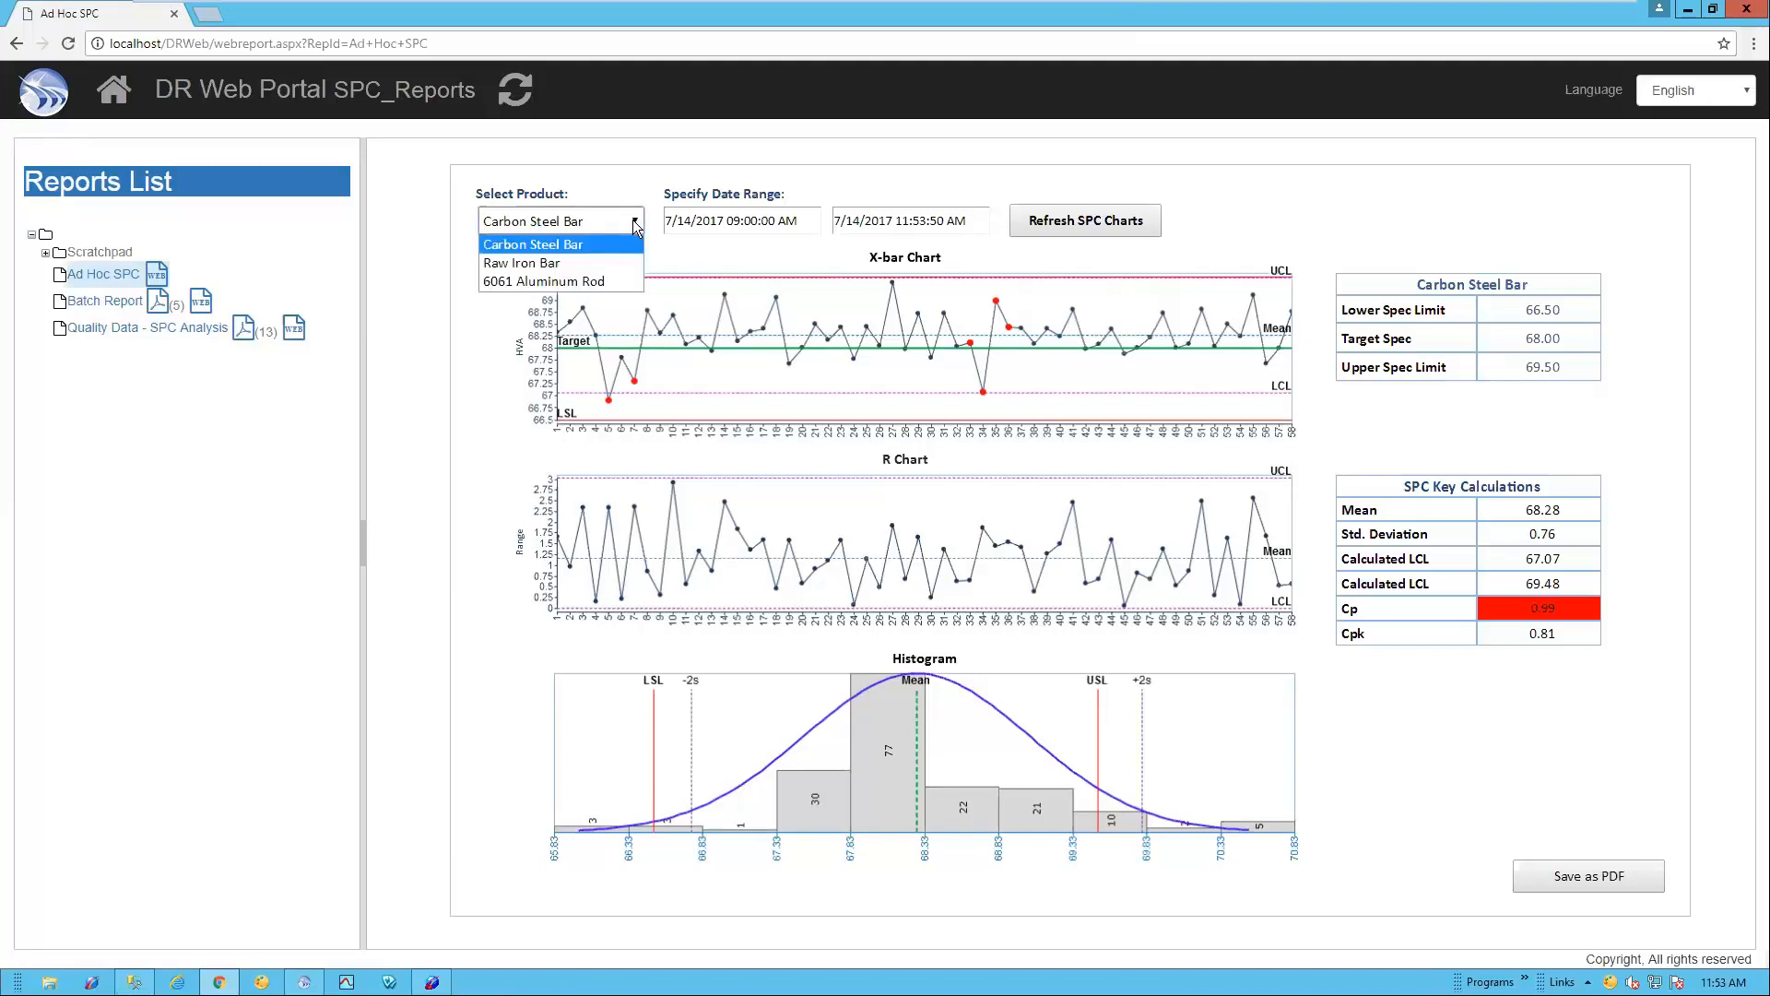
left_click(582, 262)
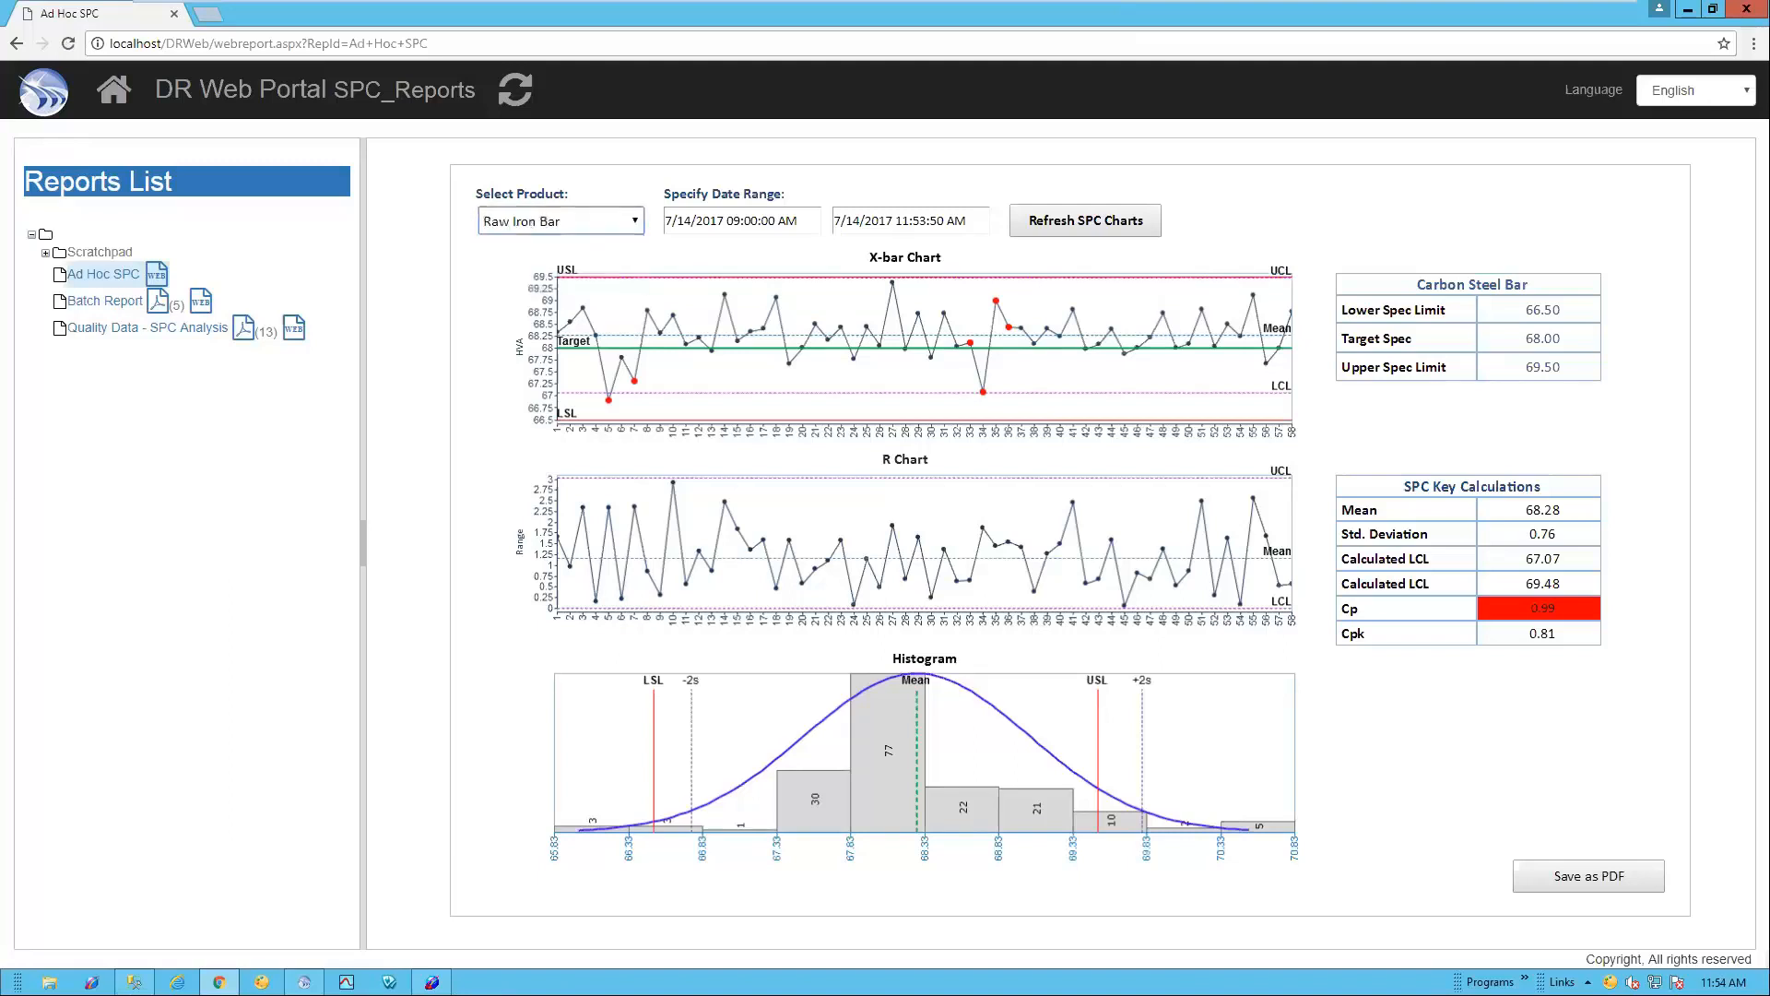
left_click(710, 223)
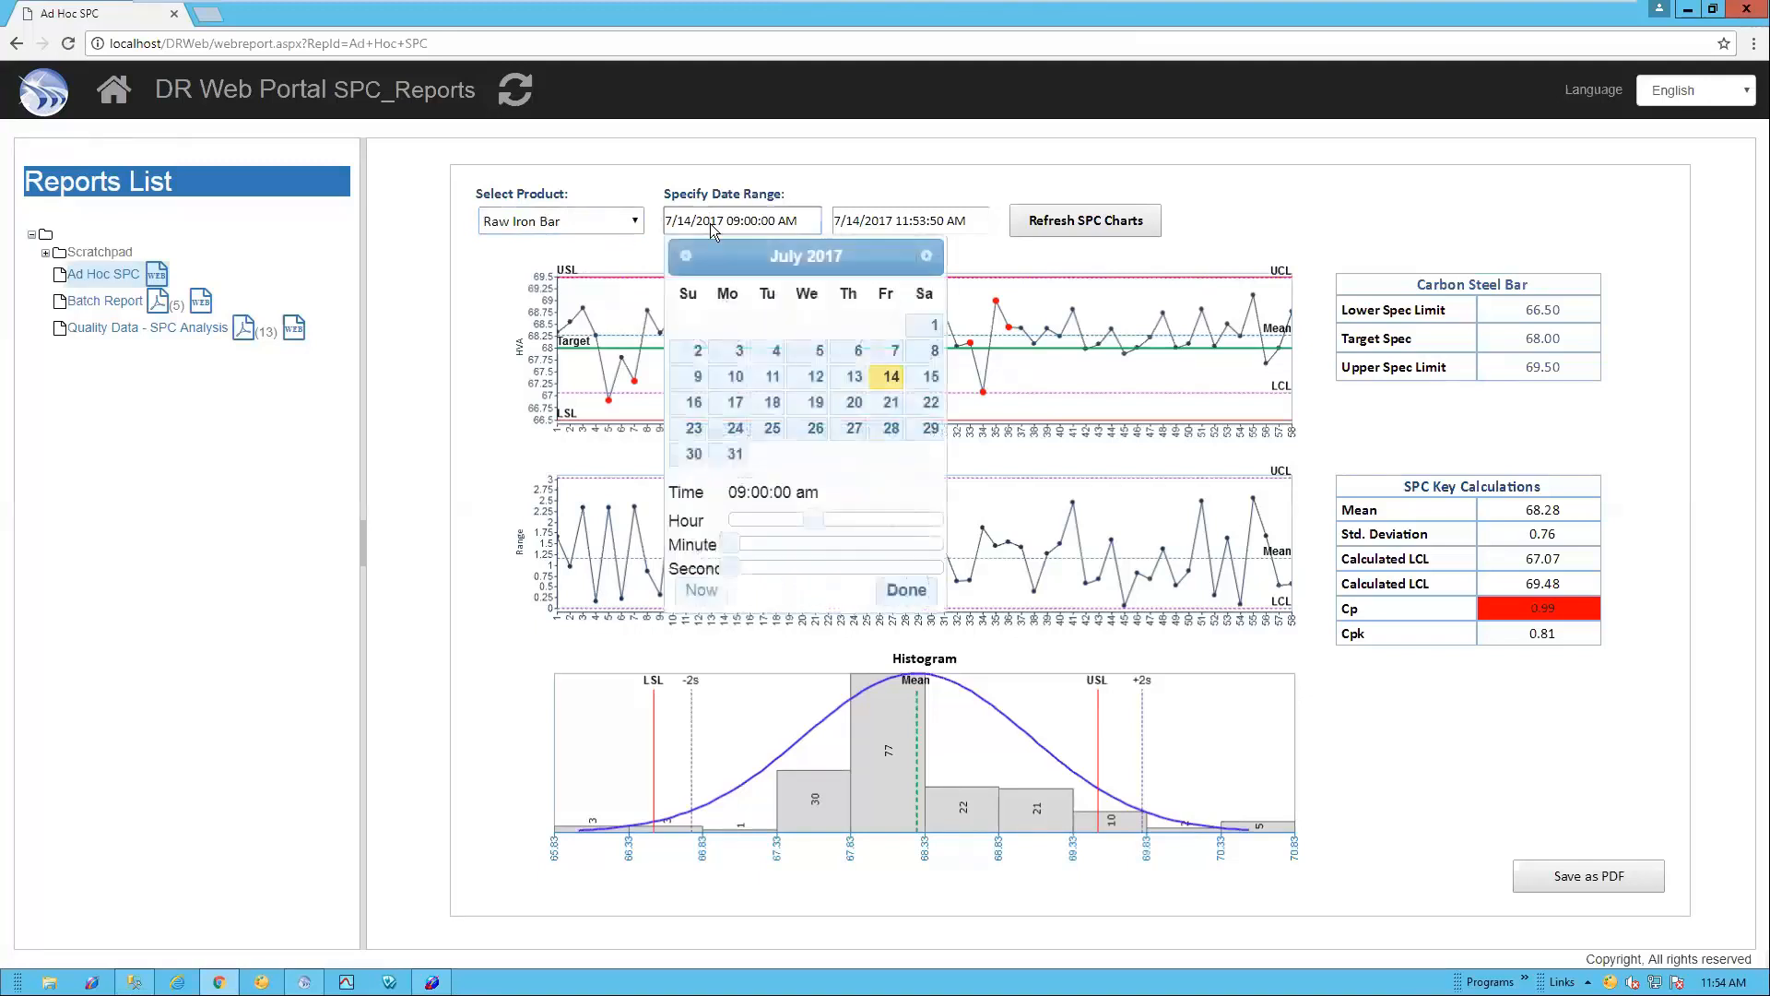
left_click(817, 378)
left_click_drag(815, 518, 728, 519)
left_click(907, 594)
Step: Set the date range's end to 7/12/2017 03:00:00 AM and refresh the SPC charts
left_click(909, 221)
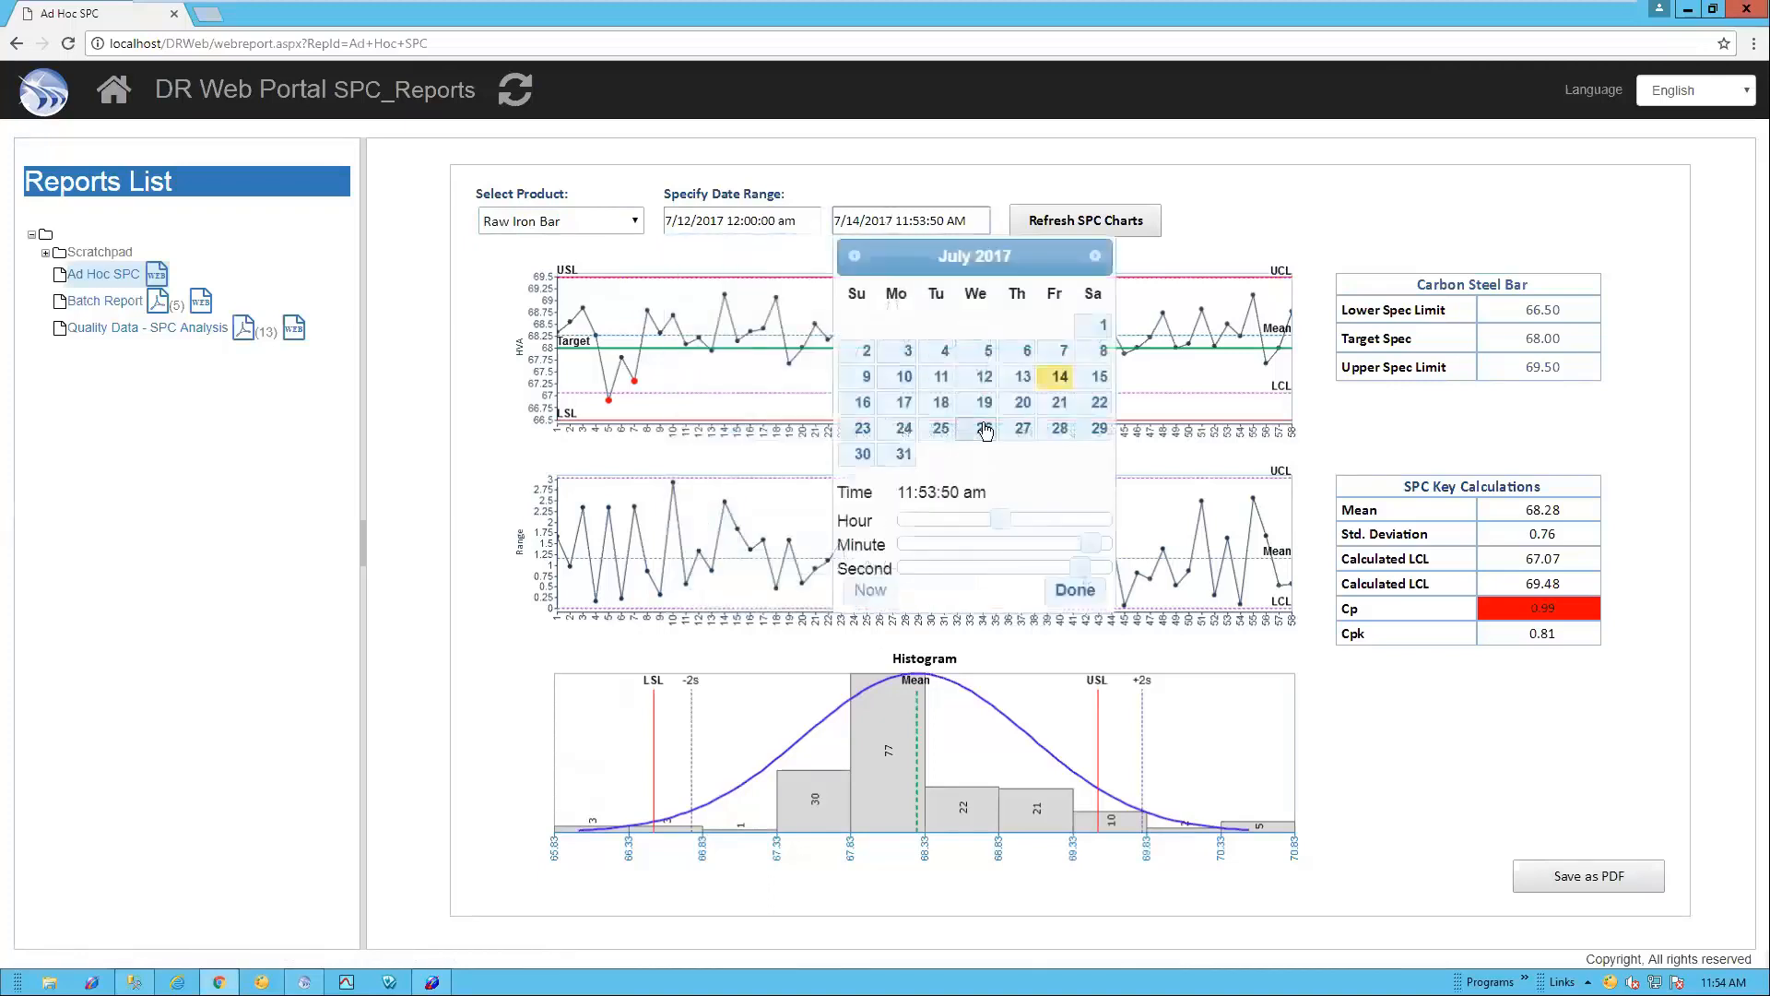
left_click(984, 377)
left_click_drag(1000, 514, 946, 517)
left_click_drag(1099, 545, 840, 550)
left_click_drag(1080, 573, 832, 554)
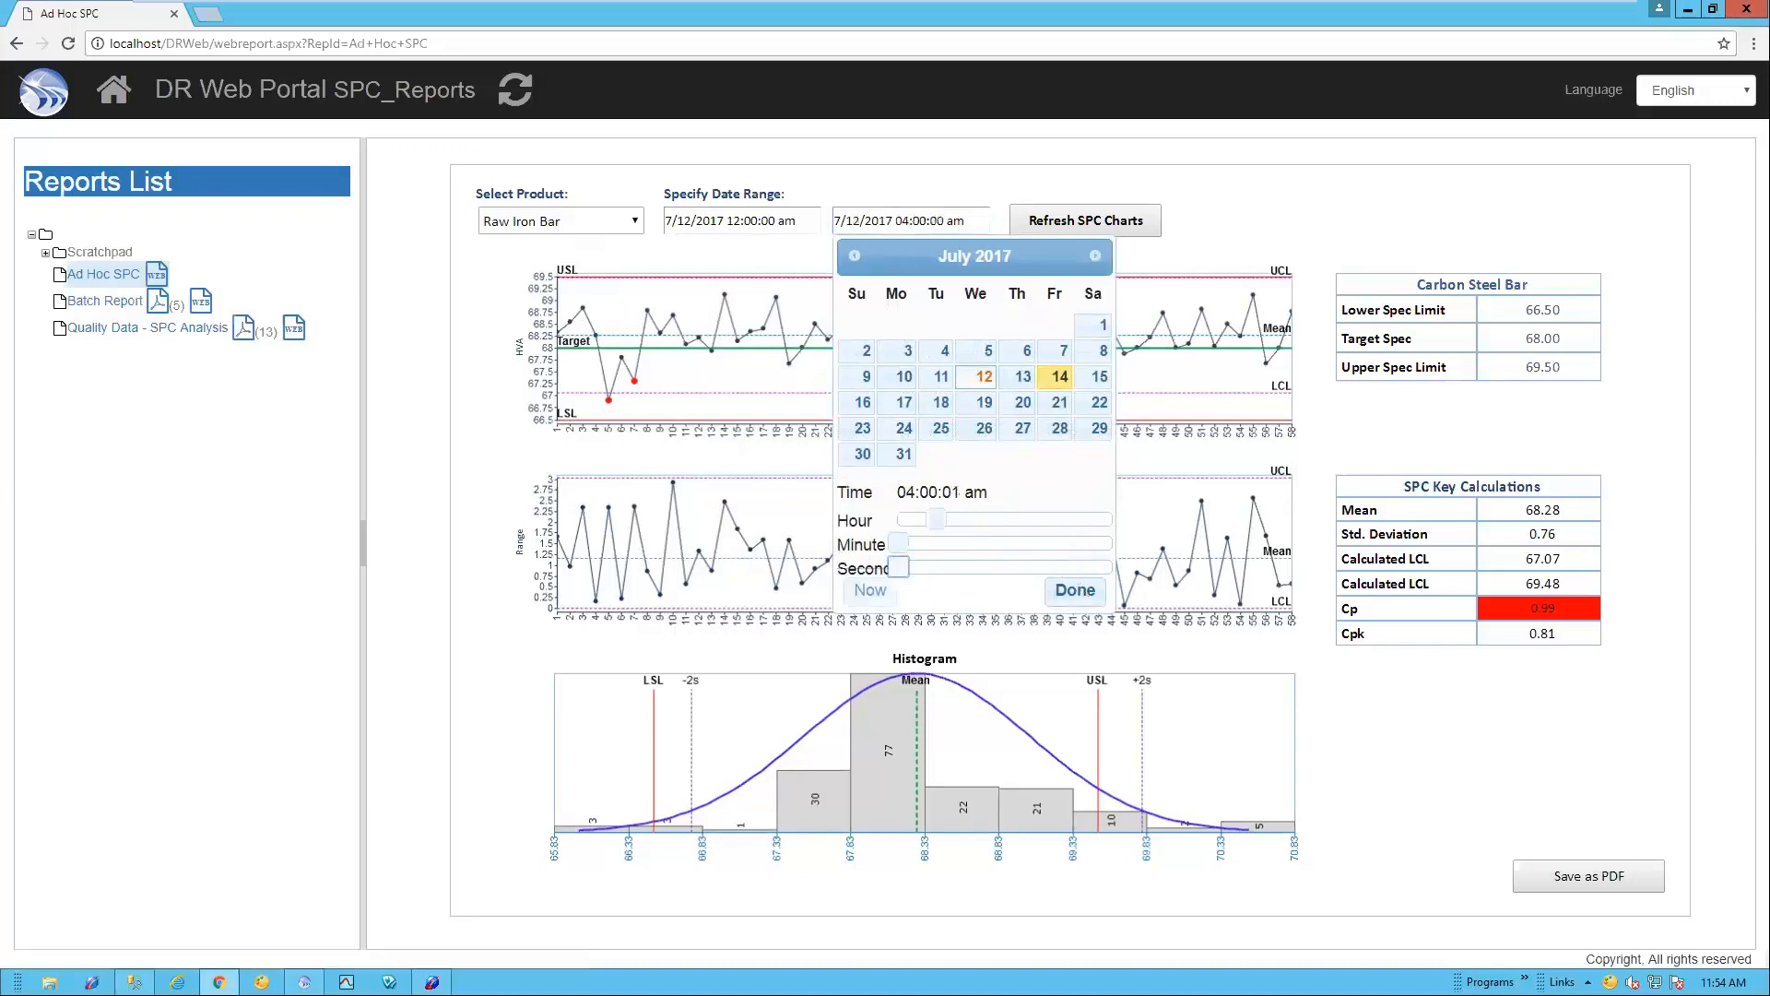
left_click_drag(935, 520, 922, 520)
left_click(1075, 590)
left_click(1085, 221)
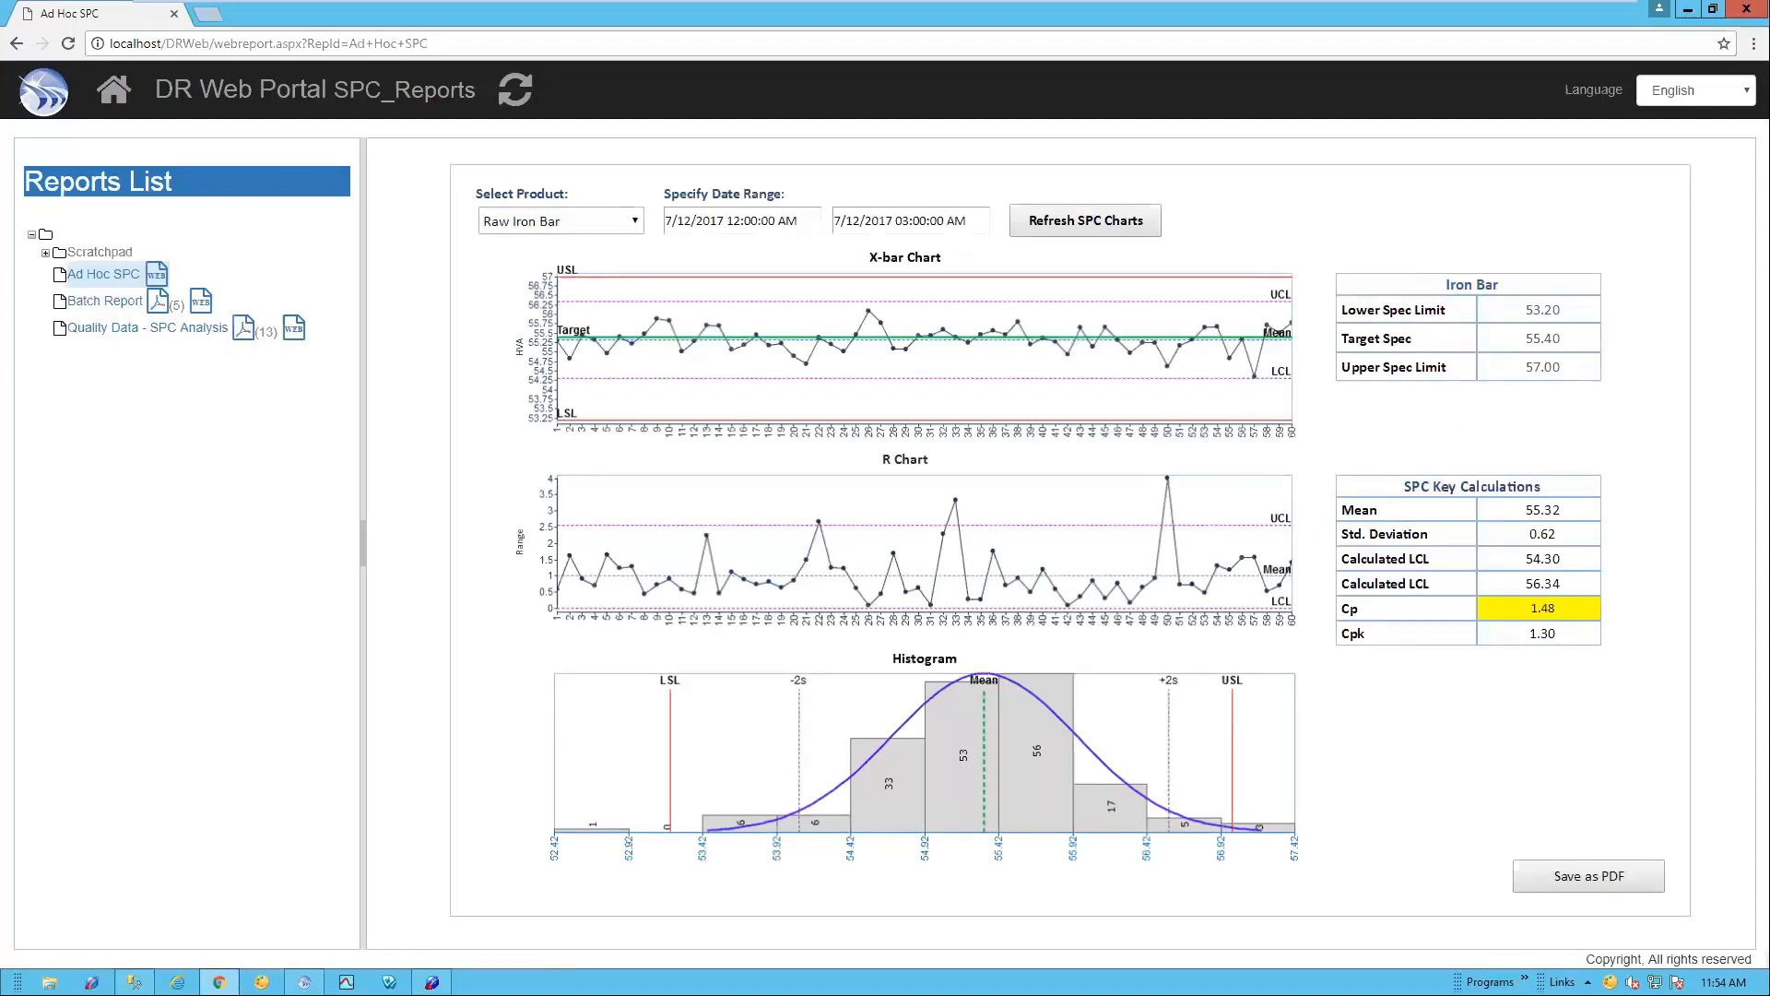
Step: Switch to SQL Server Management Studio and check the Iron Bar's target and lower spec limit in the SPCProducts query results
key("alt+Tab")
key("alt+Tab")
left_click(651, 102)
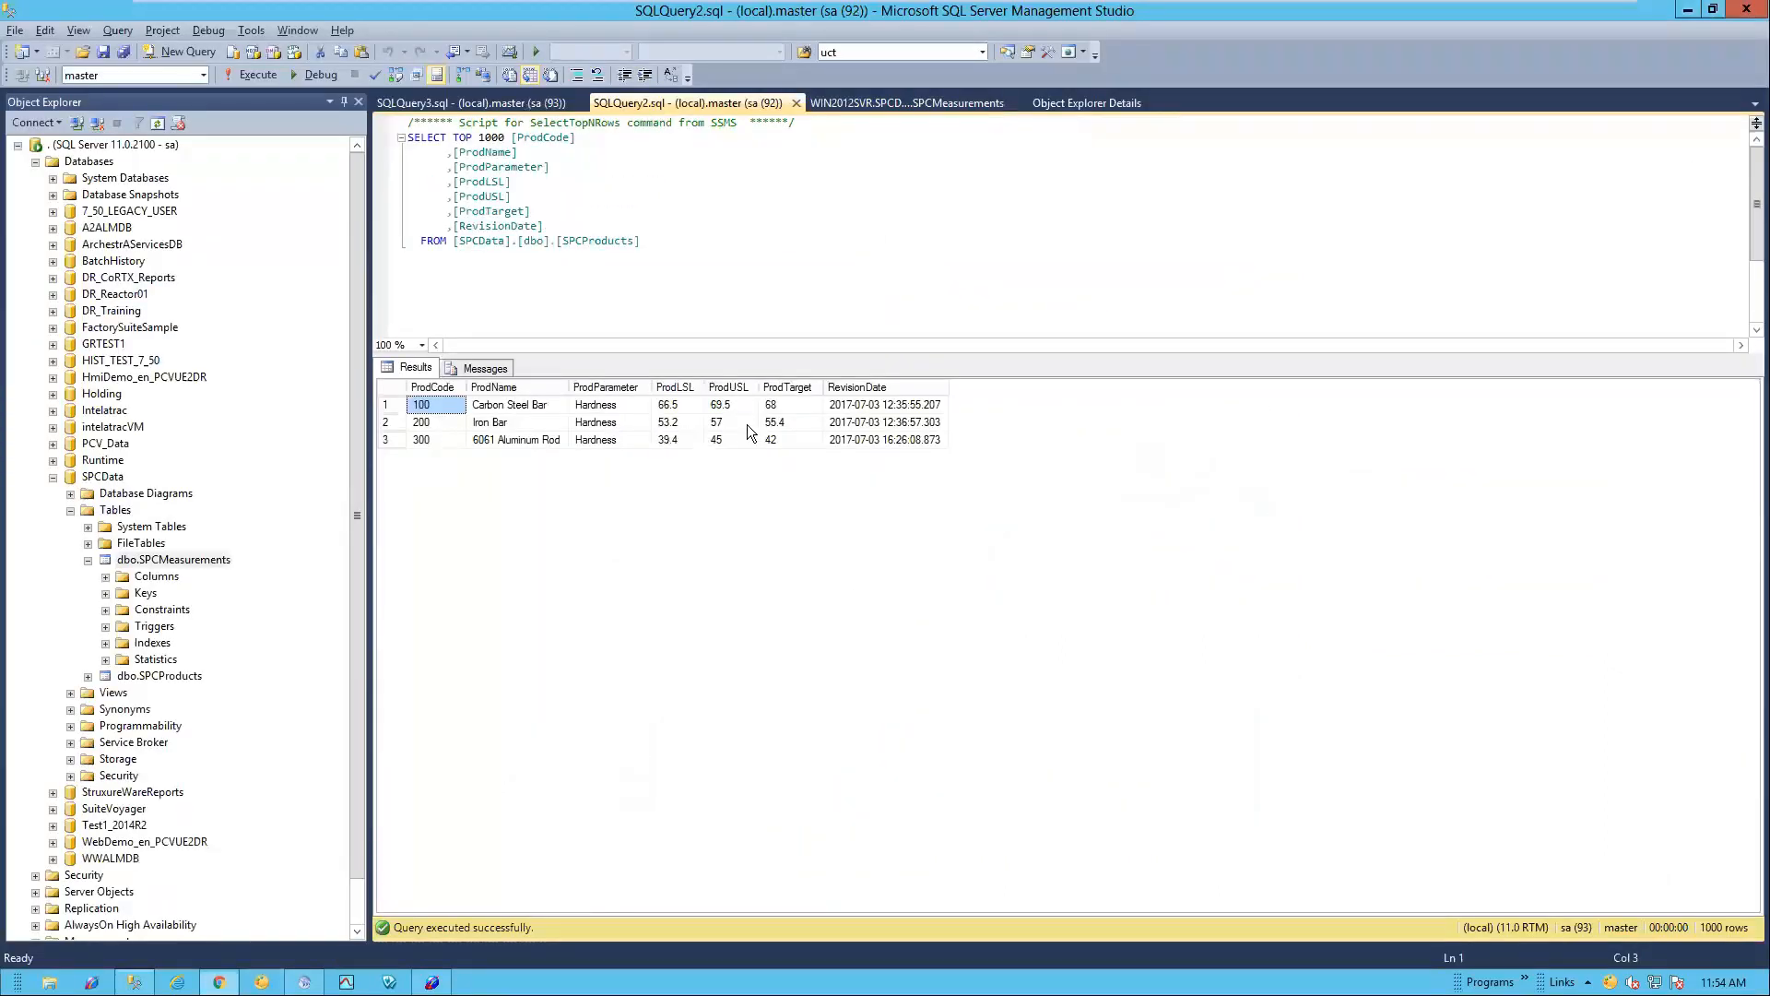
left_click(786, 423)
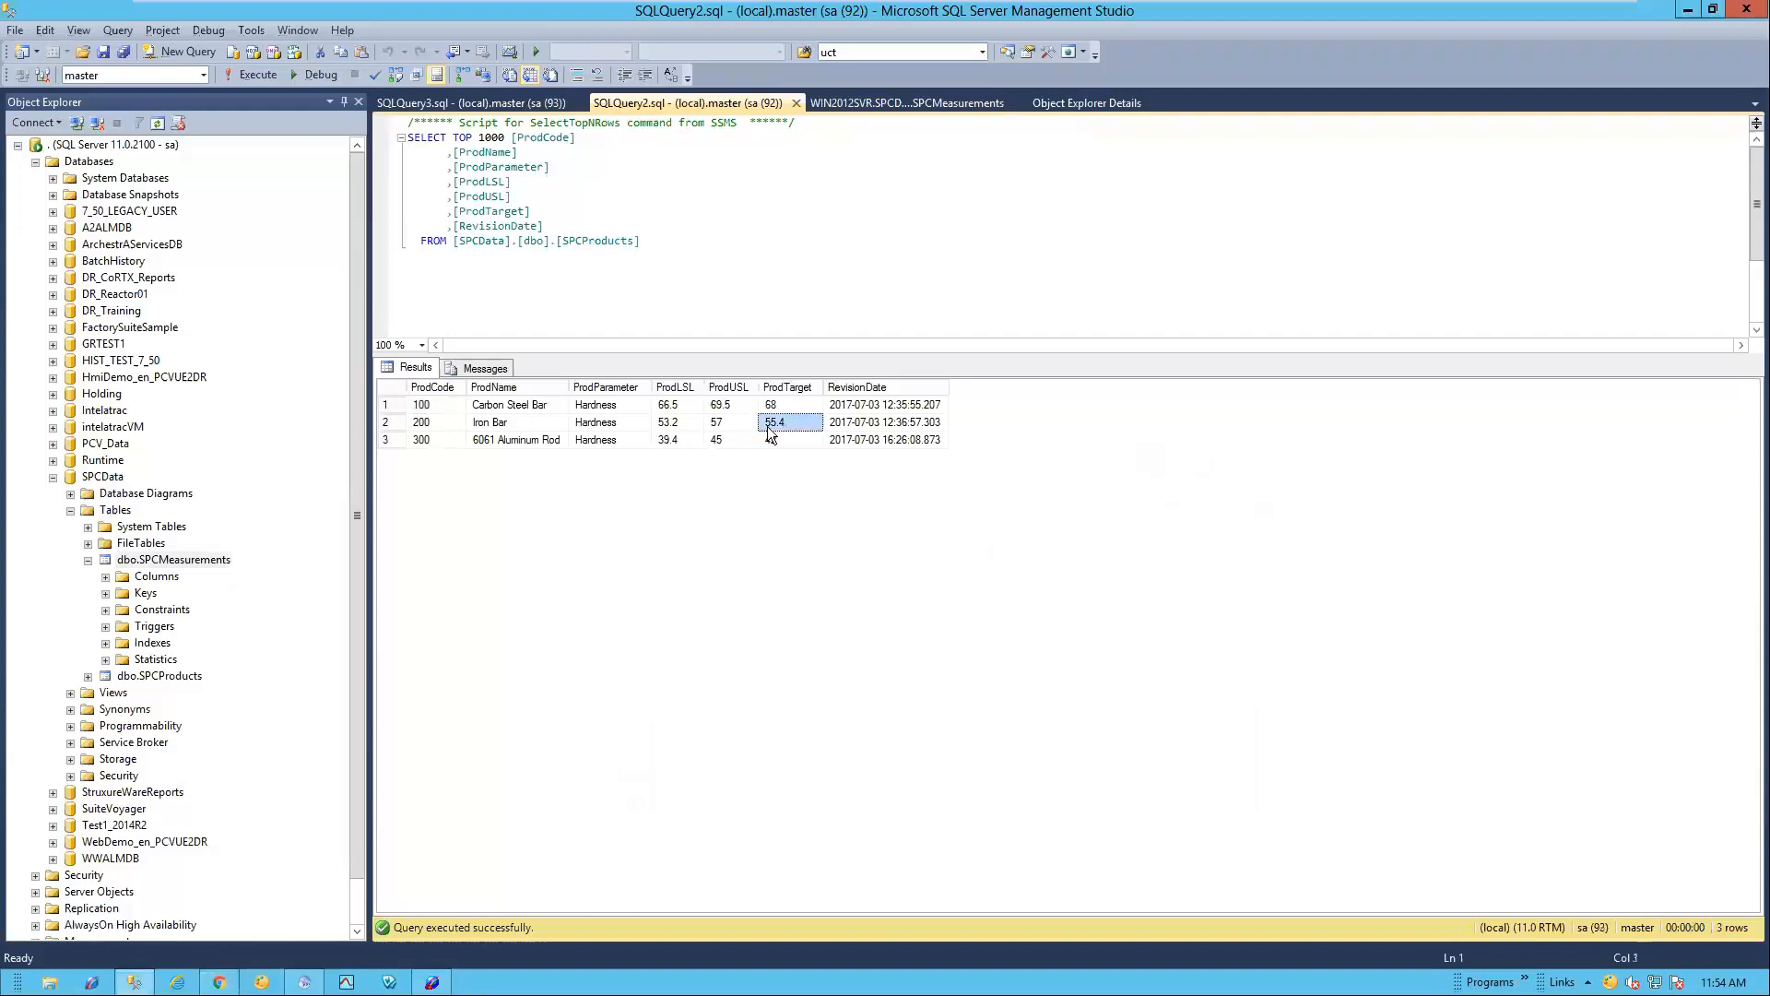
left_click(673, 424)
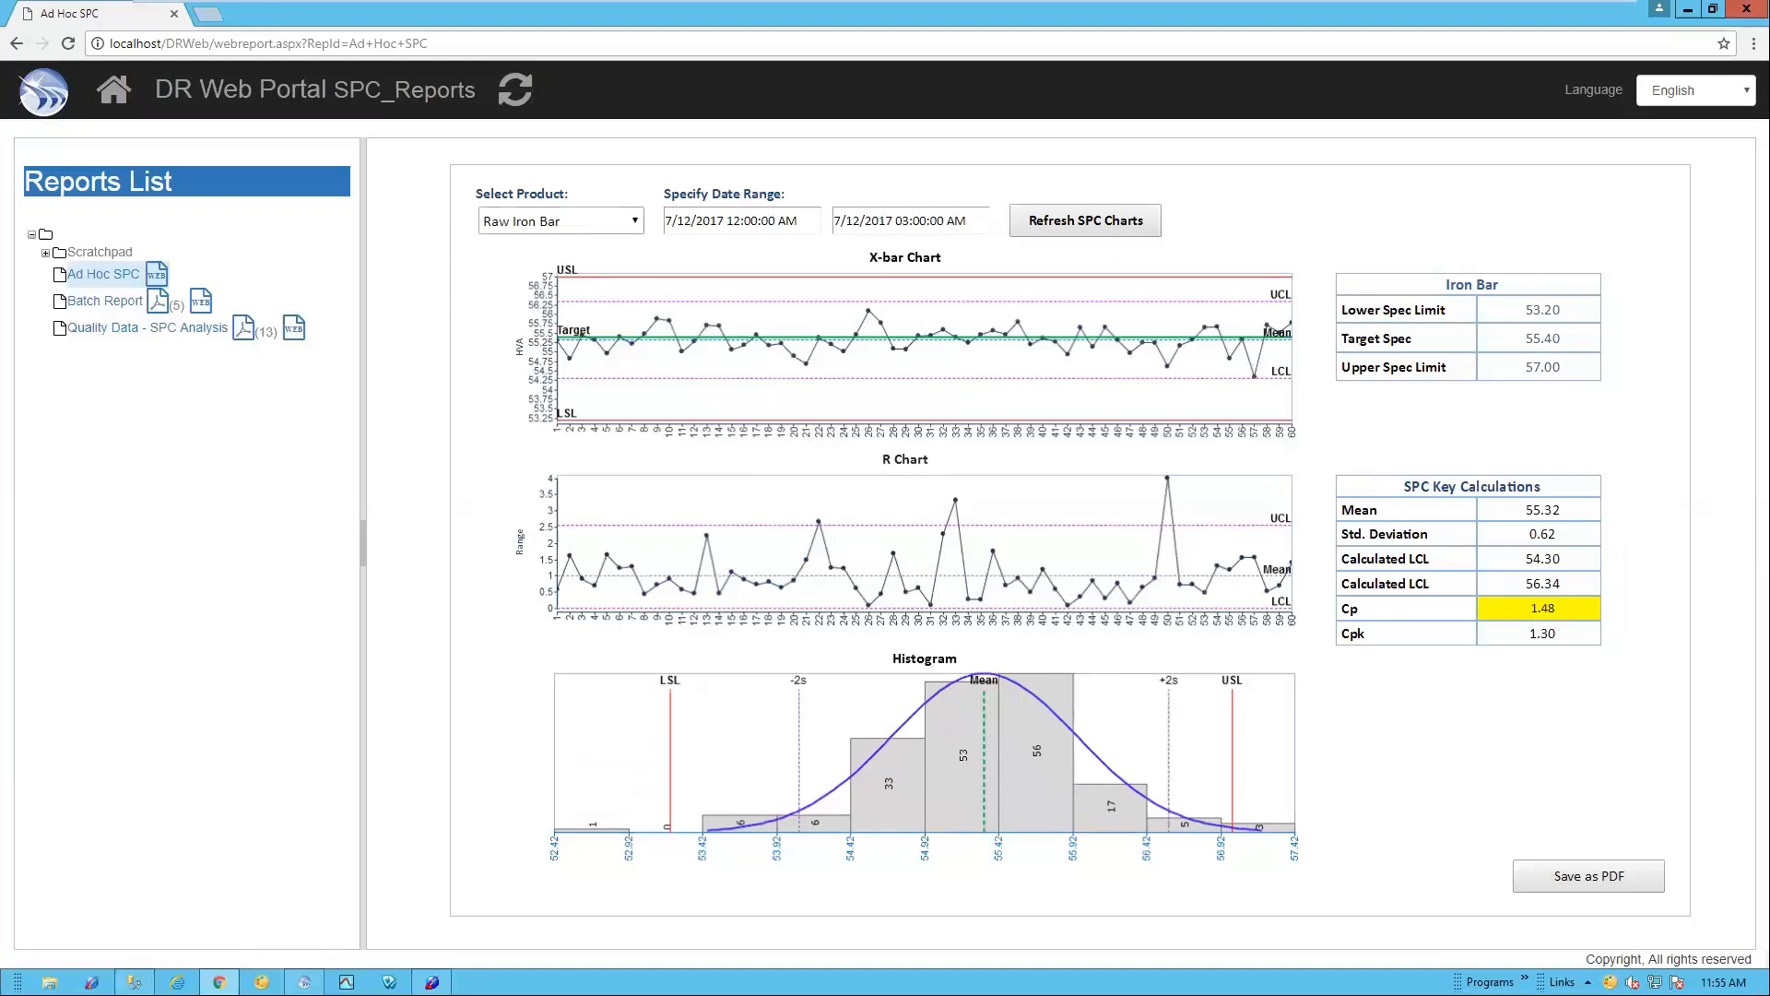
Step: Return to the Ad Hoc SPC report in Chrome and set the date range's end to the current time, 7/14/2017 11:55:22 am
left_click(779, 220)
left_click(906, 590)
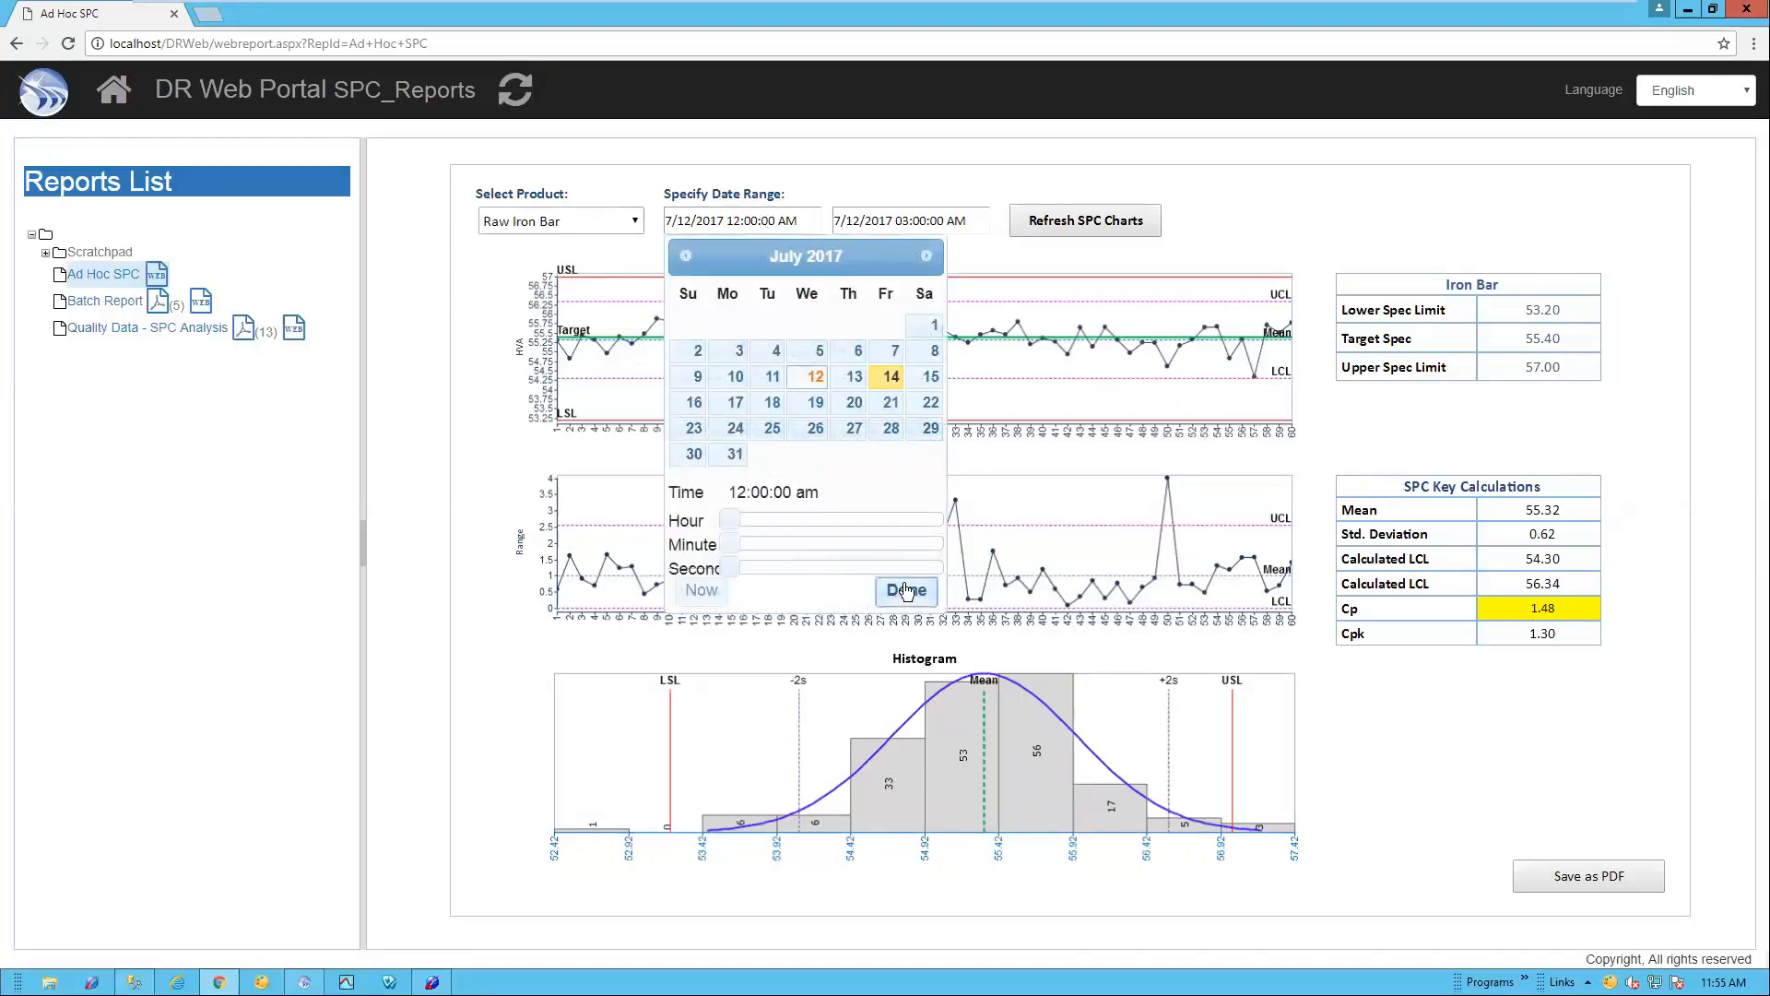
left_click(931, 221)
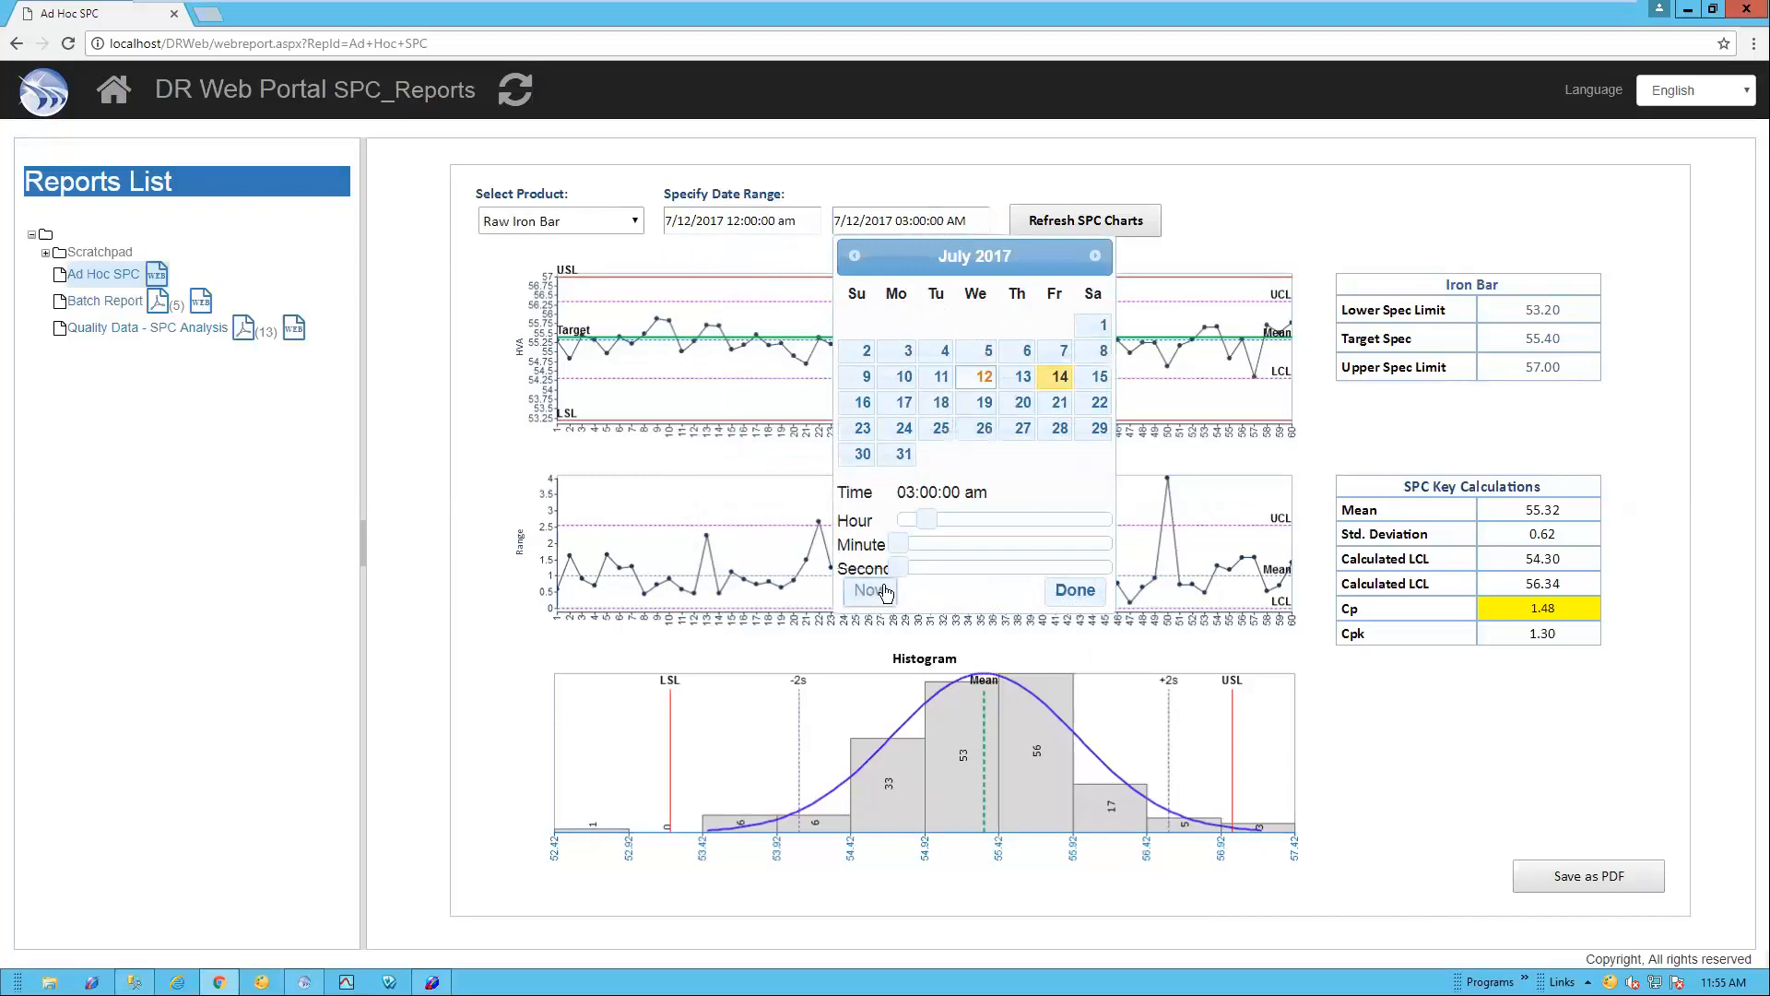
left_click(872, 590)
Step: Set the date range's start to one hour before the current time, 7/14/2017 10:55:25 am, and refresh the SPC charts
left_click(775, 220)
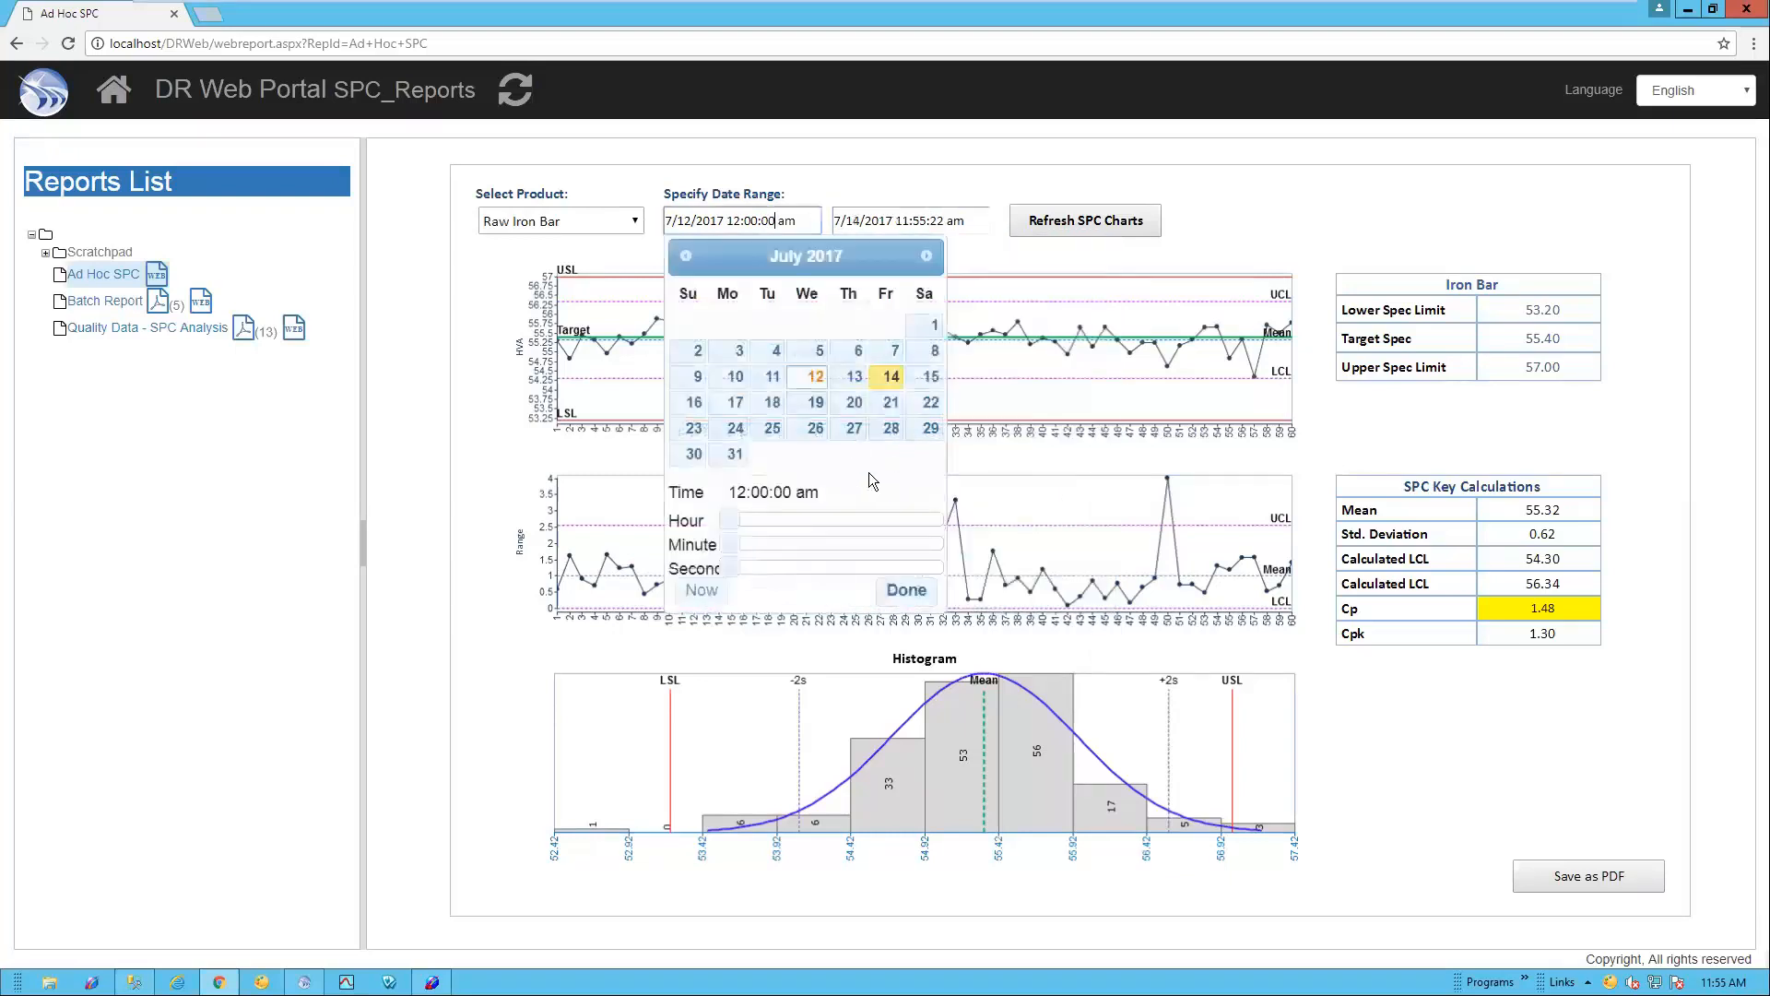
left_click(702, 590)
left_click(822, 522)
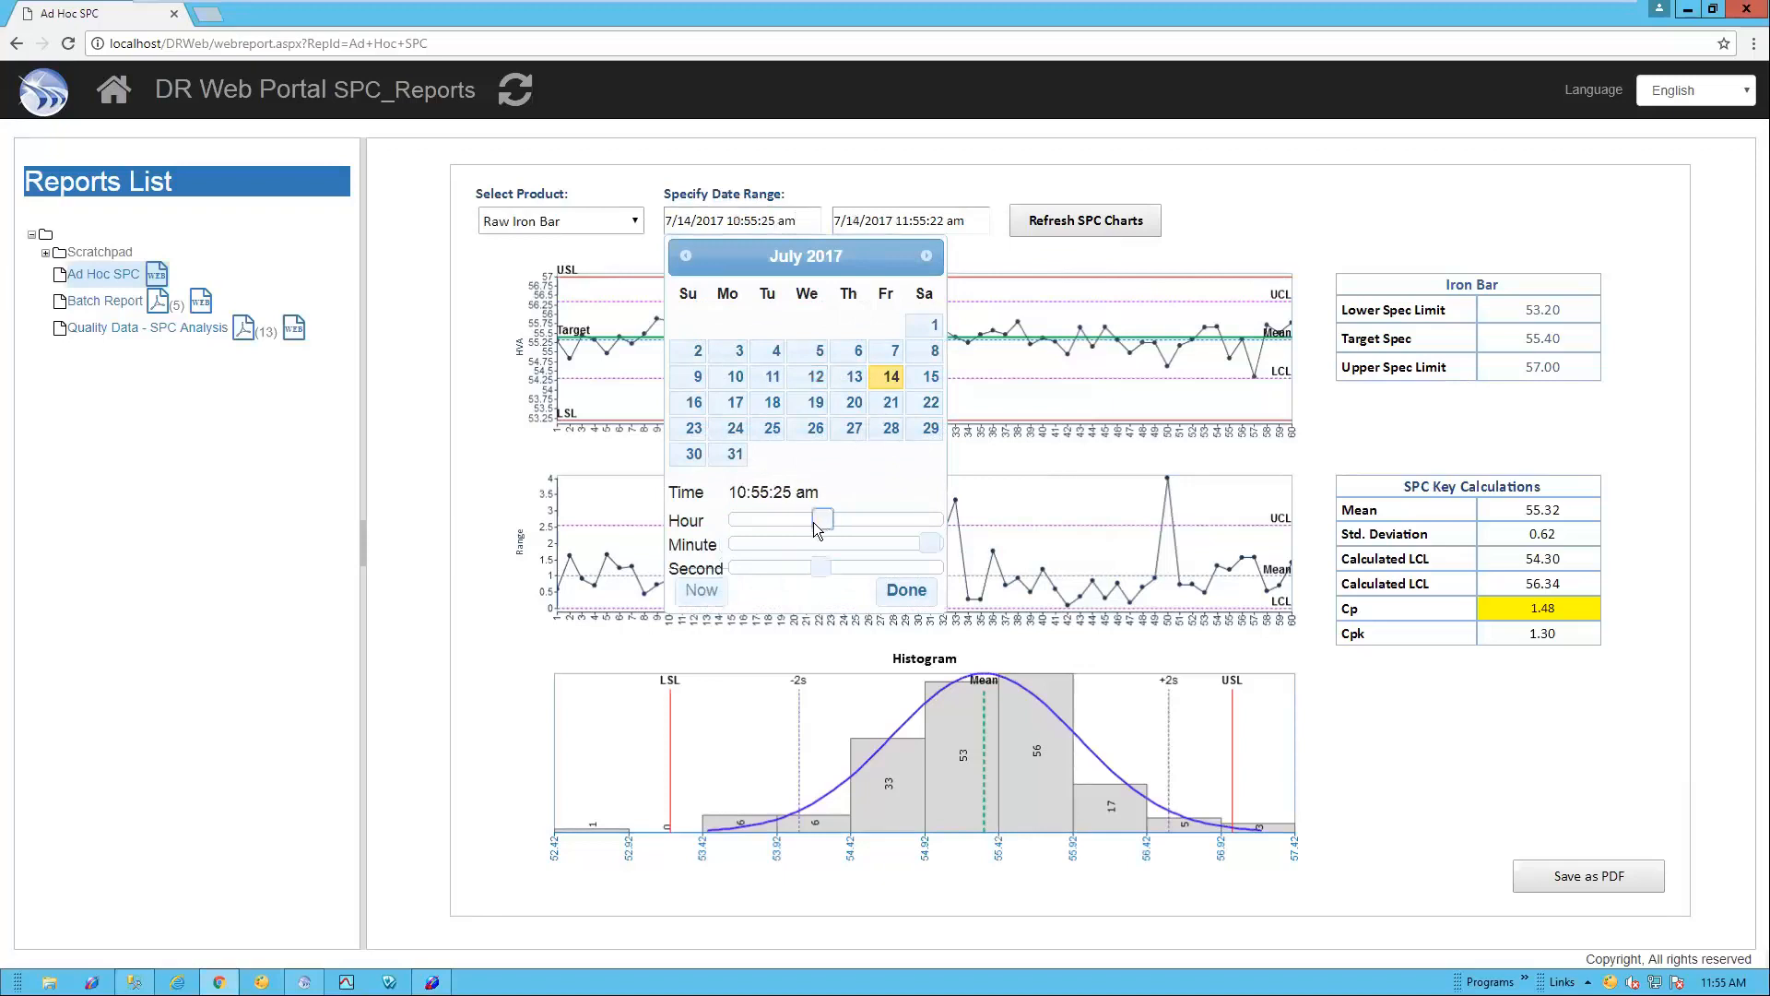
left_click(903, 591)
left_click(1084, 221)
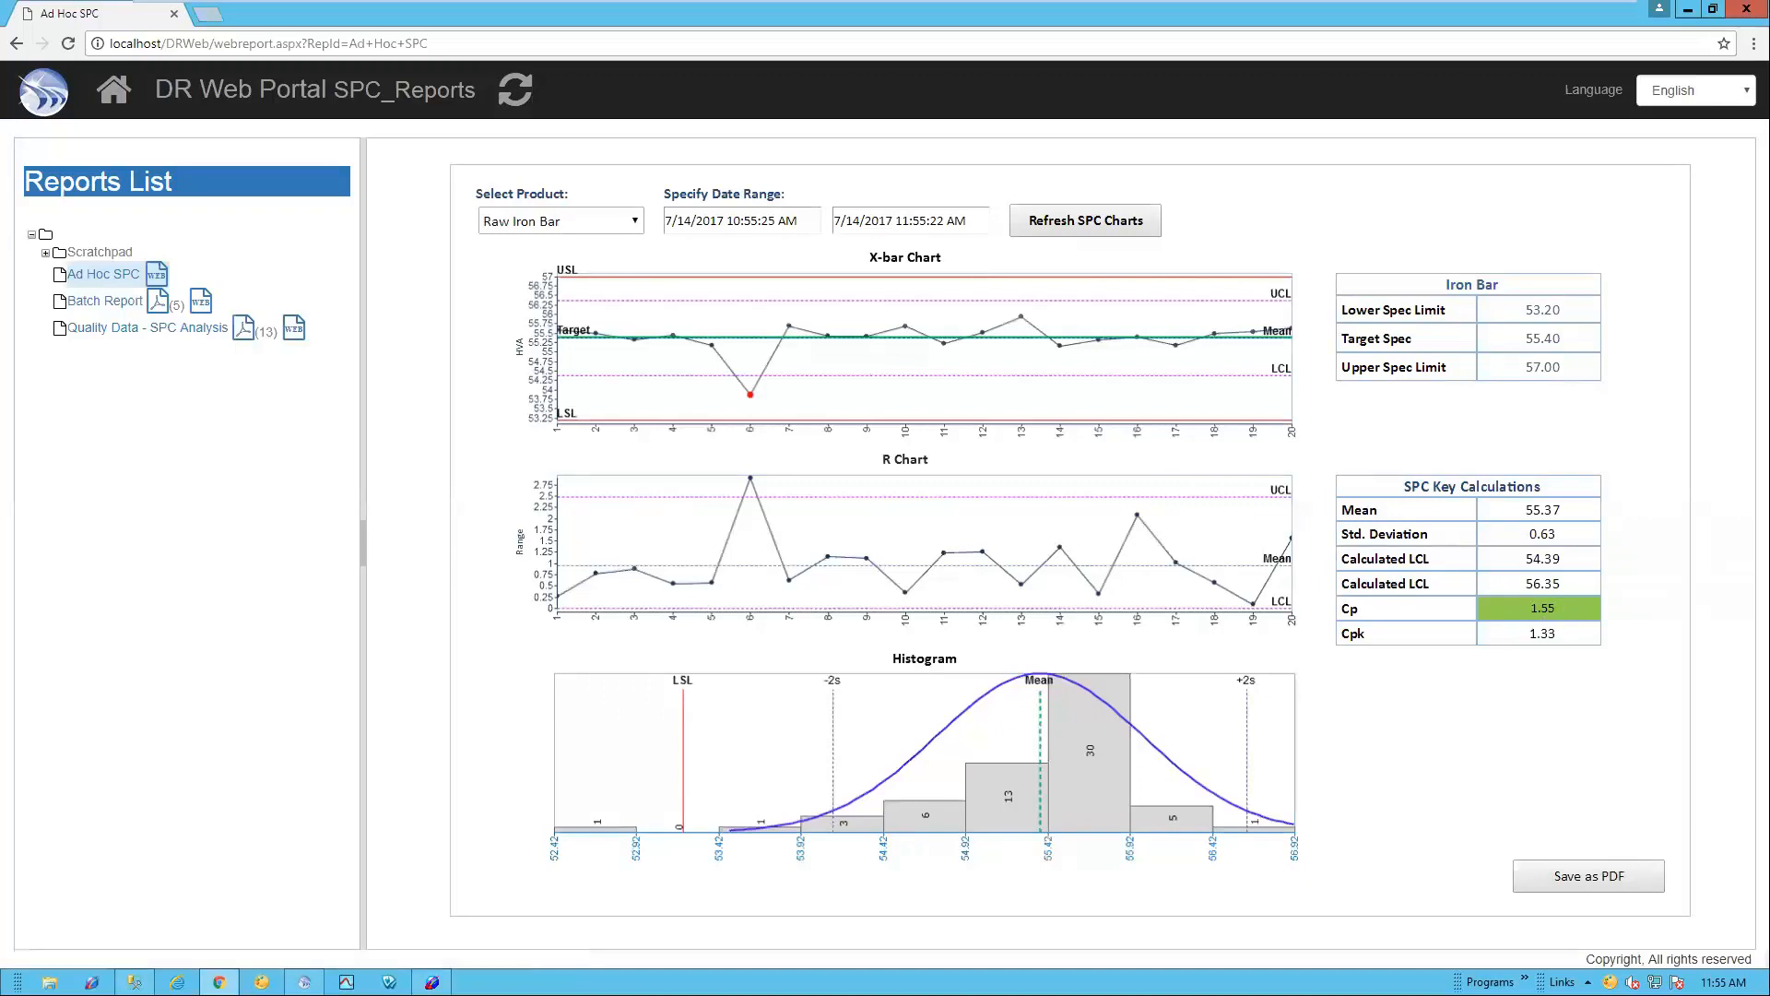
Step: Select 6061 Aluminum Rod as the product and refresh the SPC charts for the same date range
left_click(634, 224)
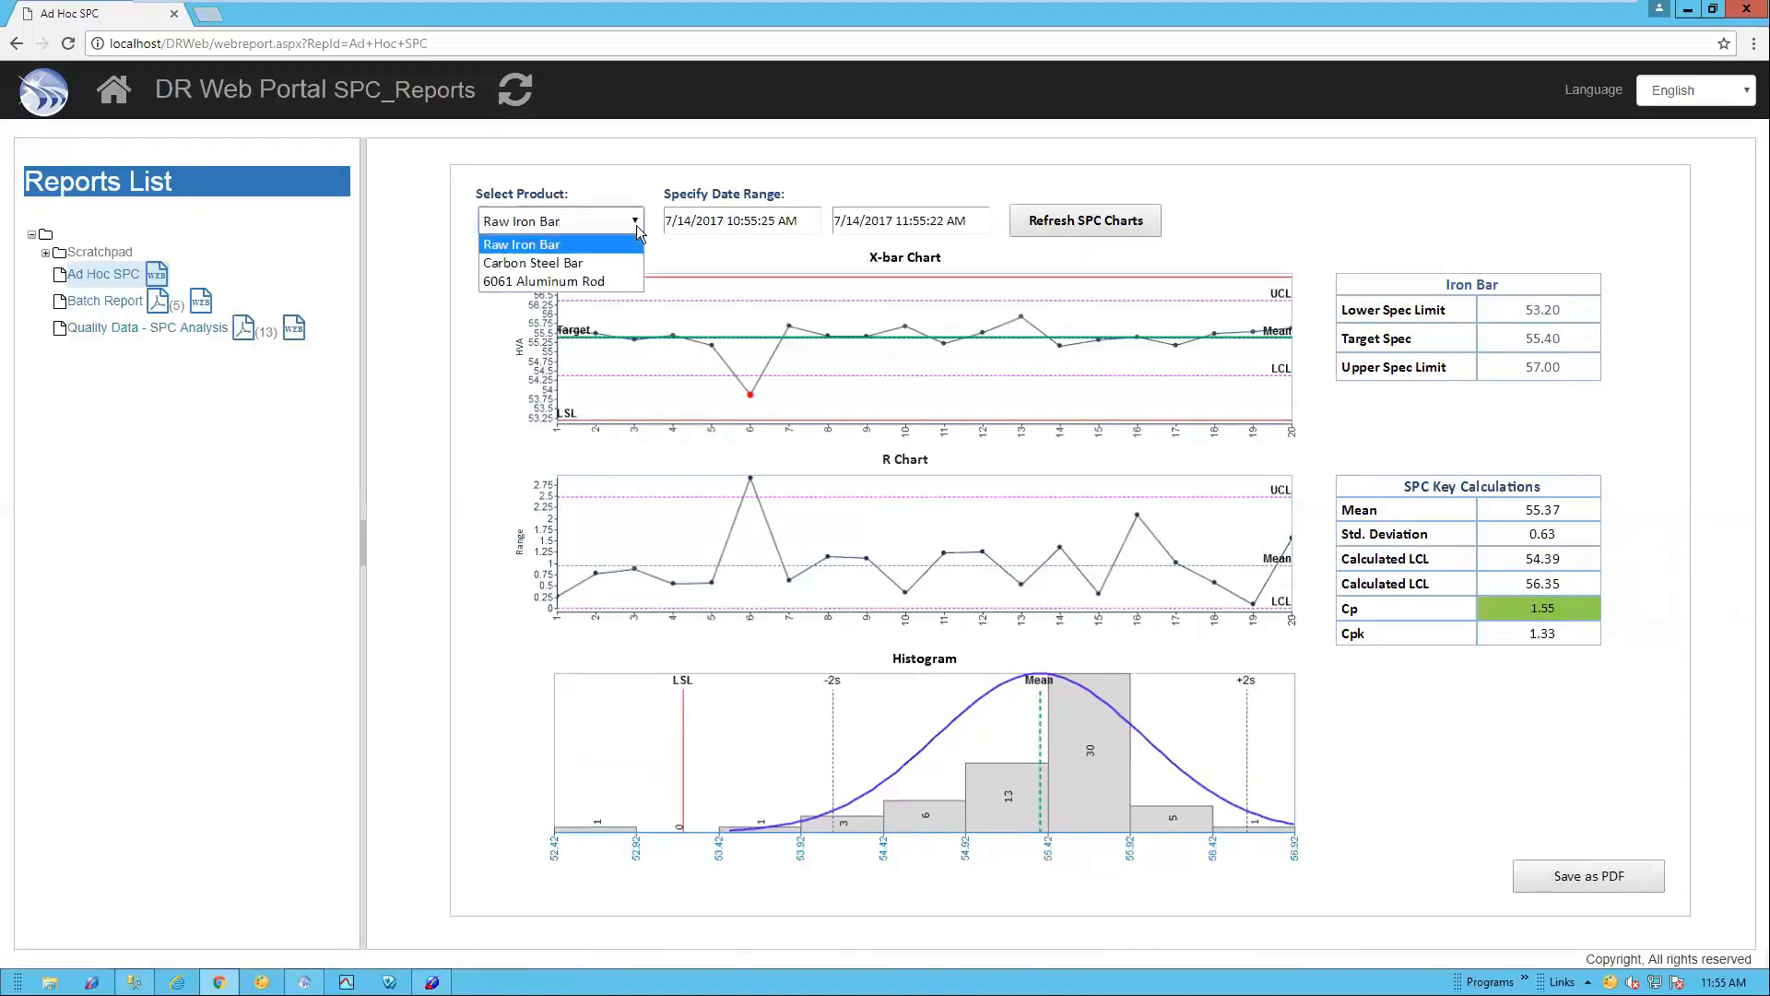
left_click(591, 283)
left_click(1064, 229)
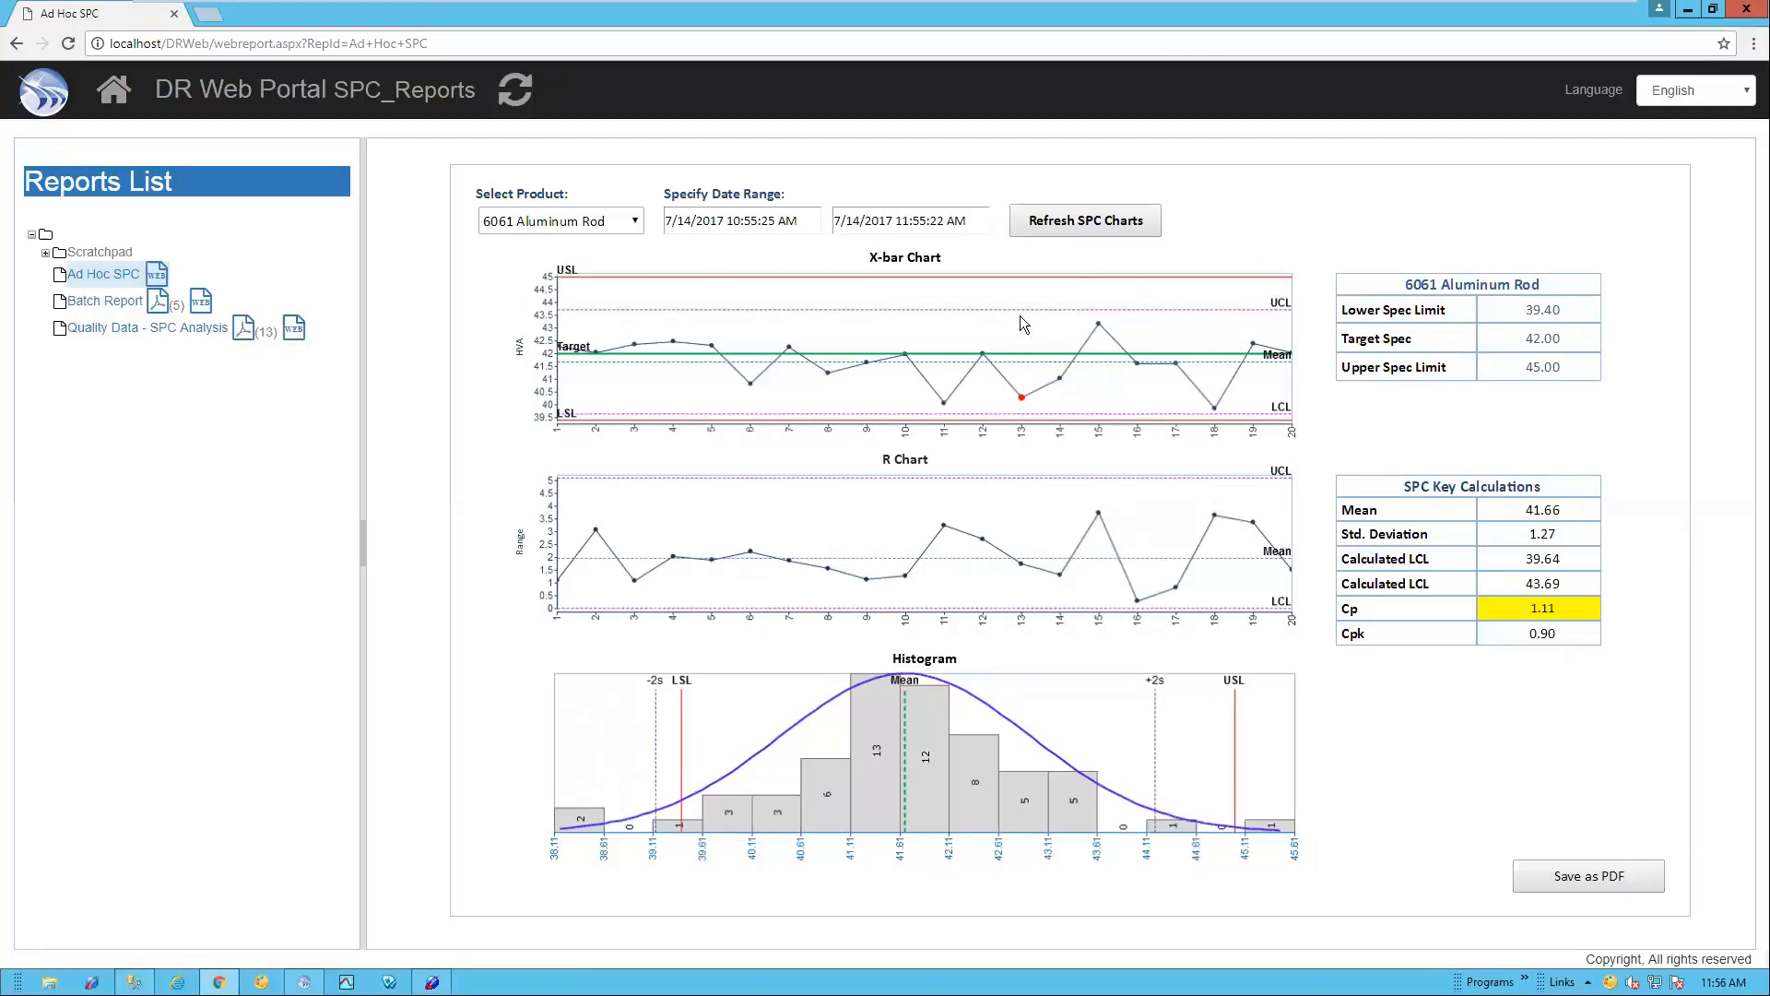
Step: Save the 6061 Aluminum Rod SPC report as a PDF and open the downloaded file
left_click(1632, 876)
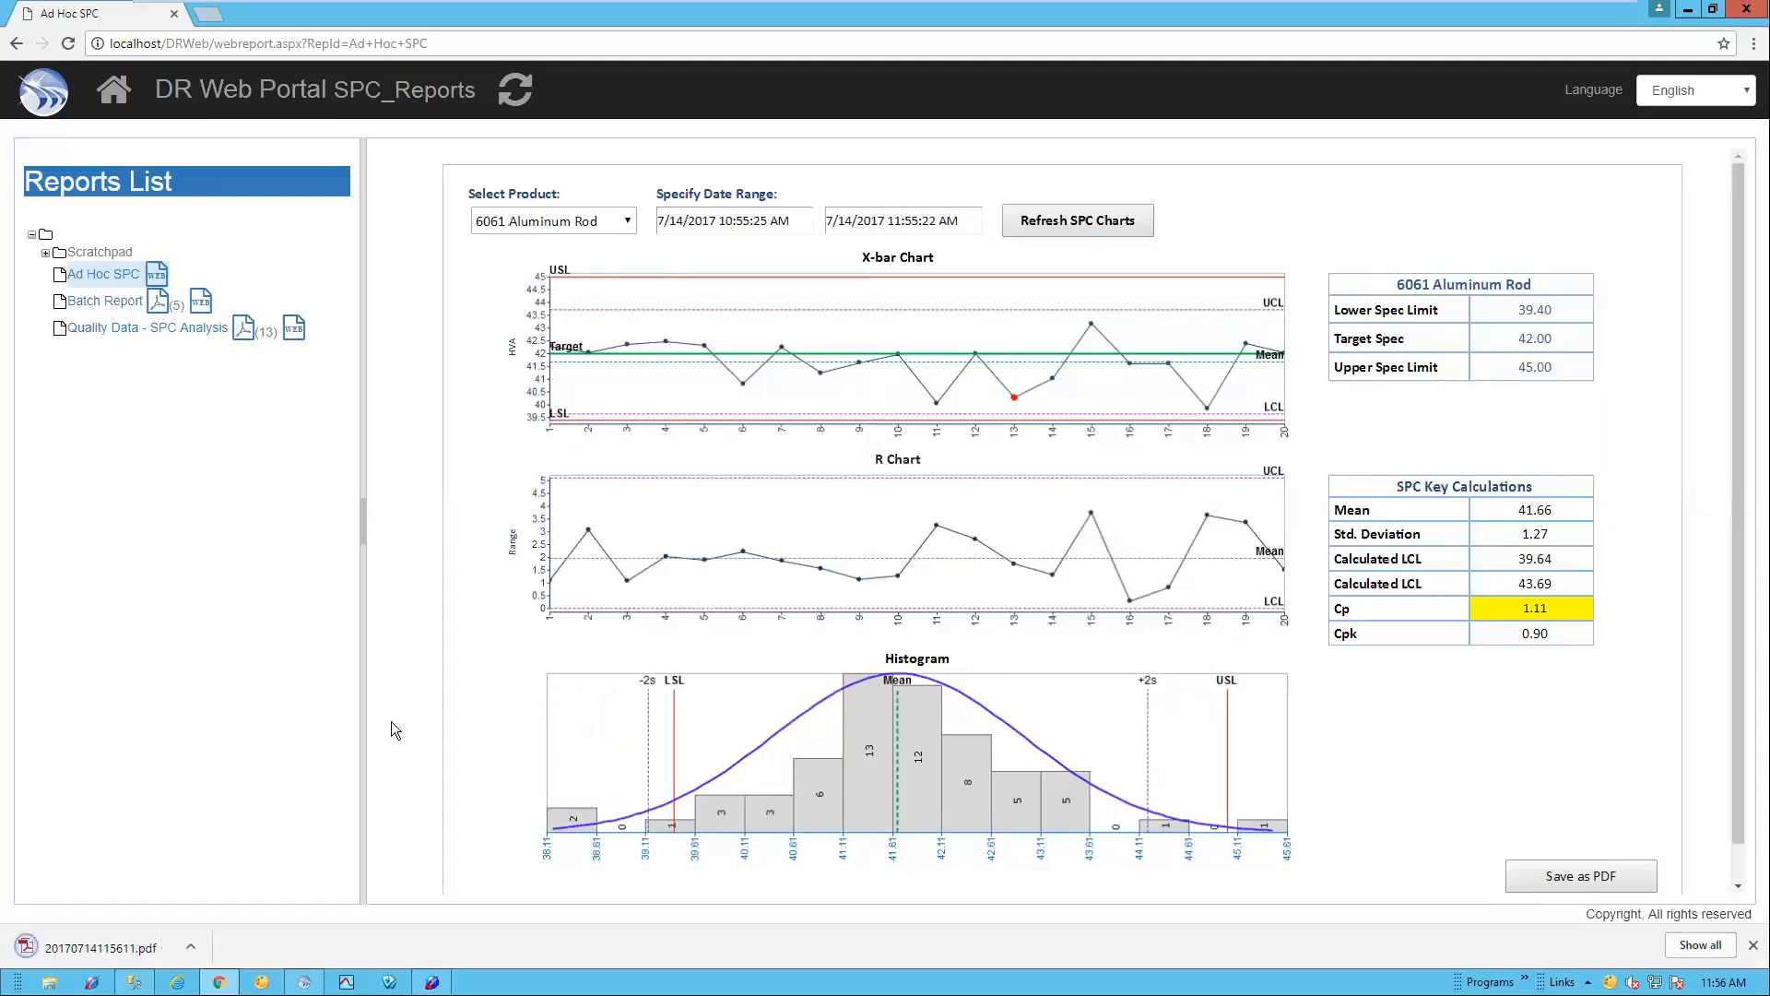
left_click(65, 950)
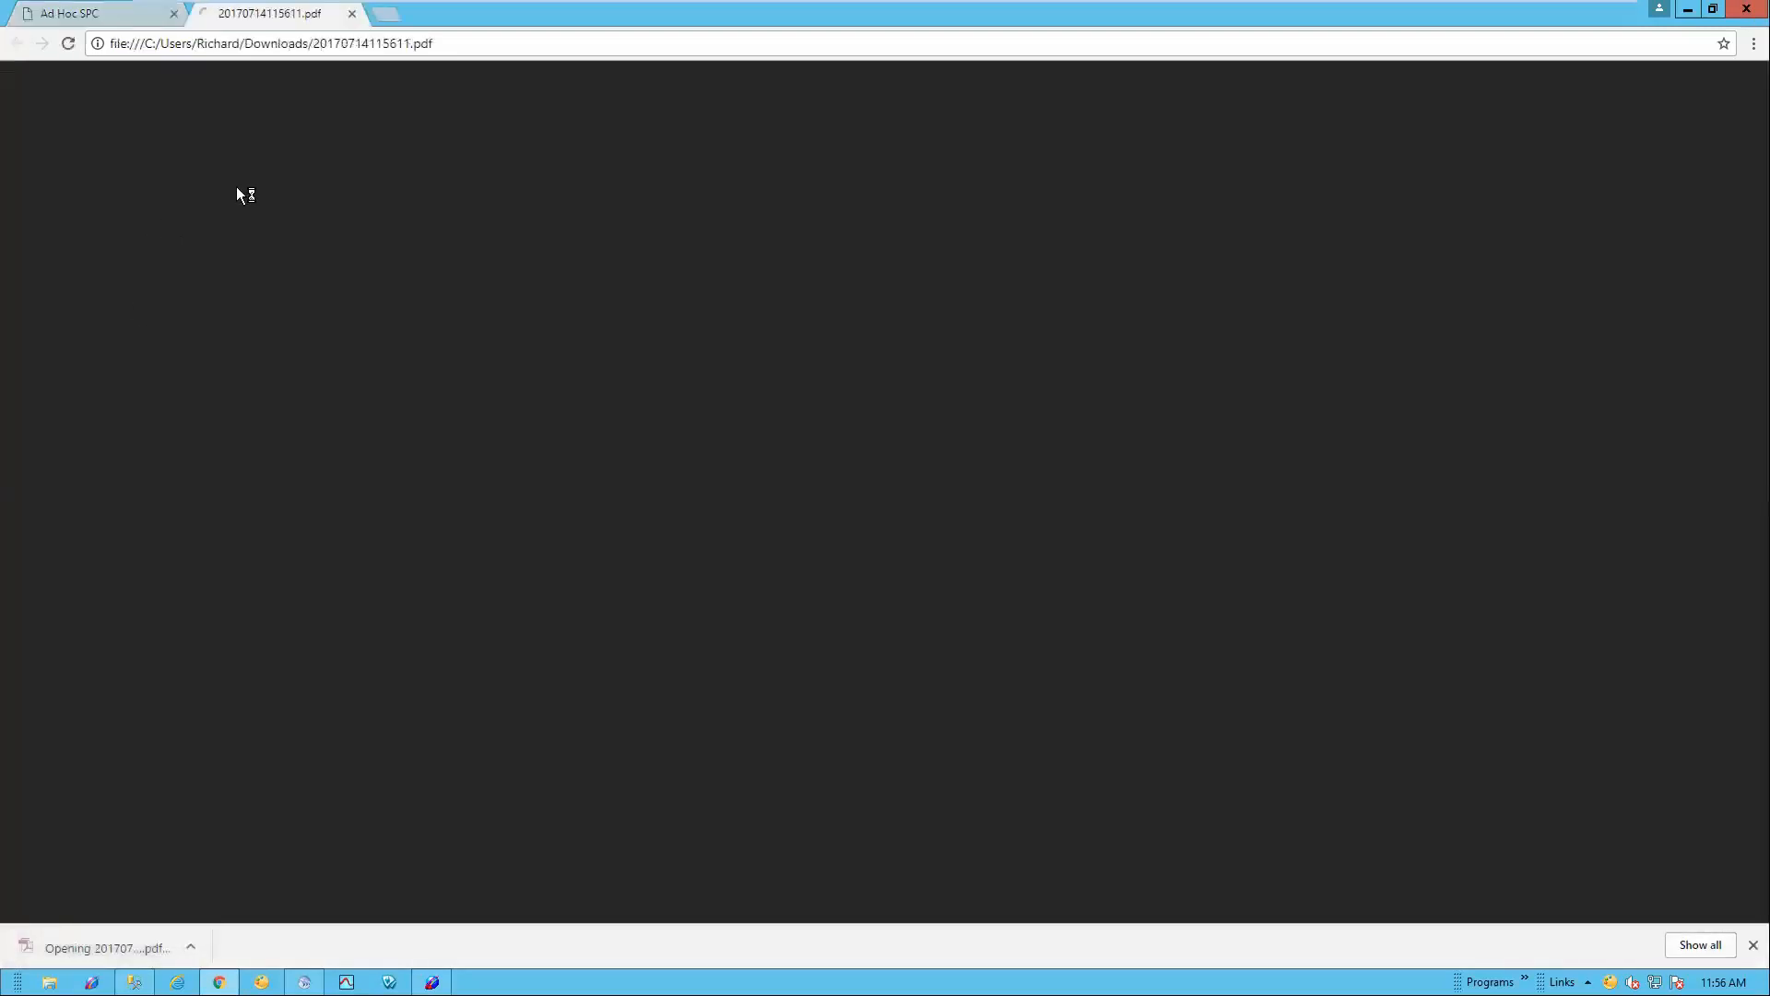